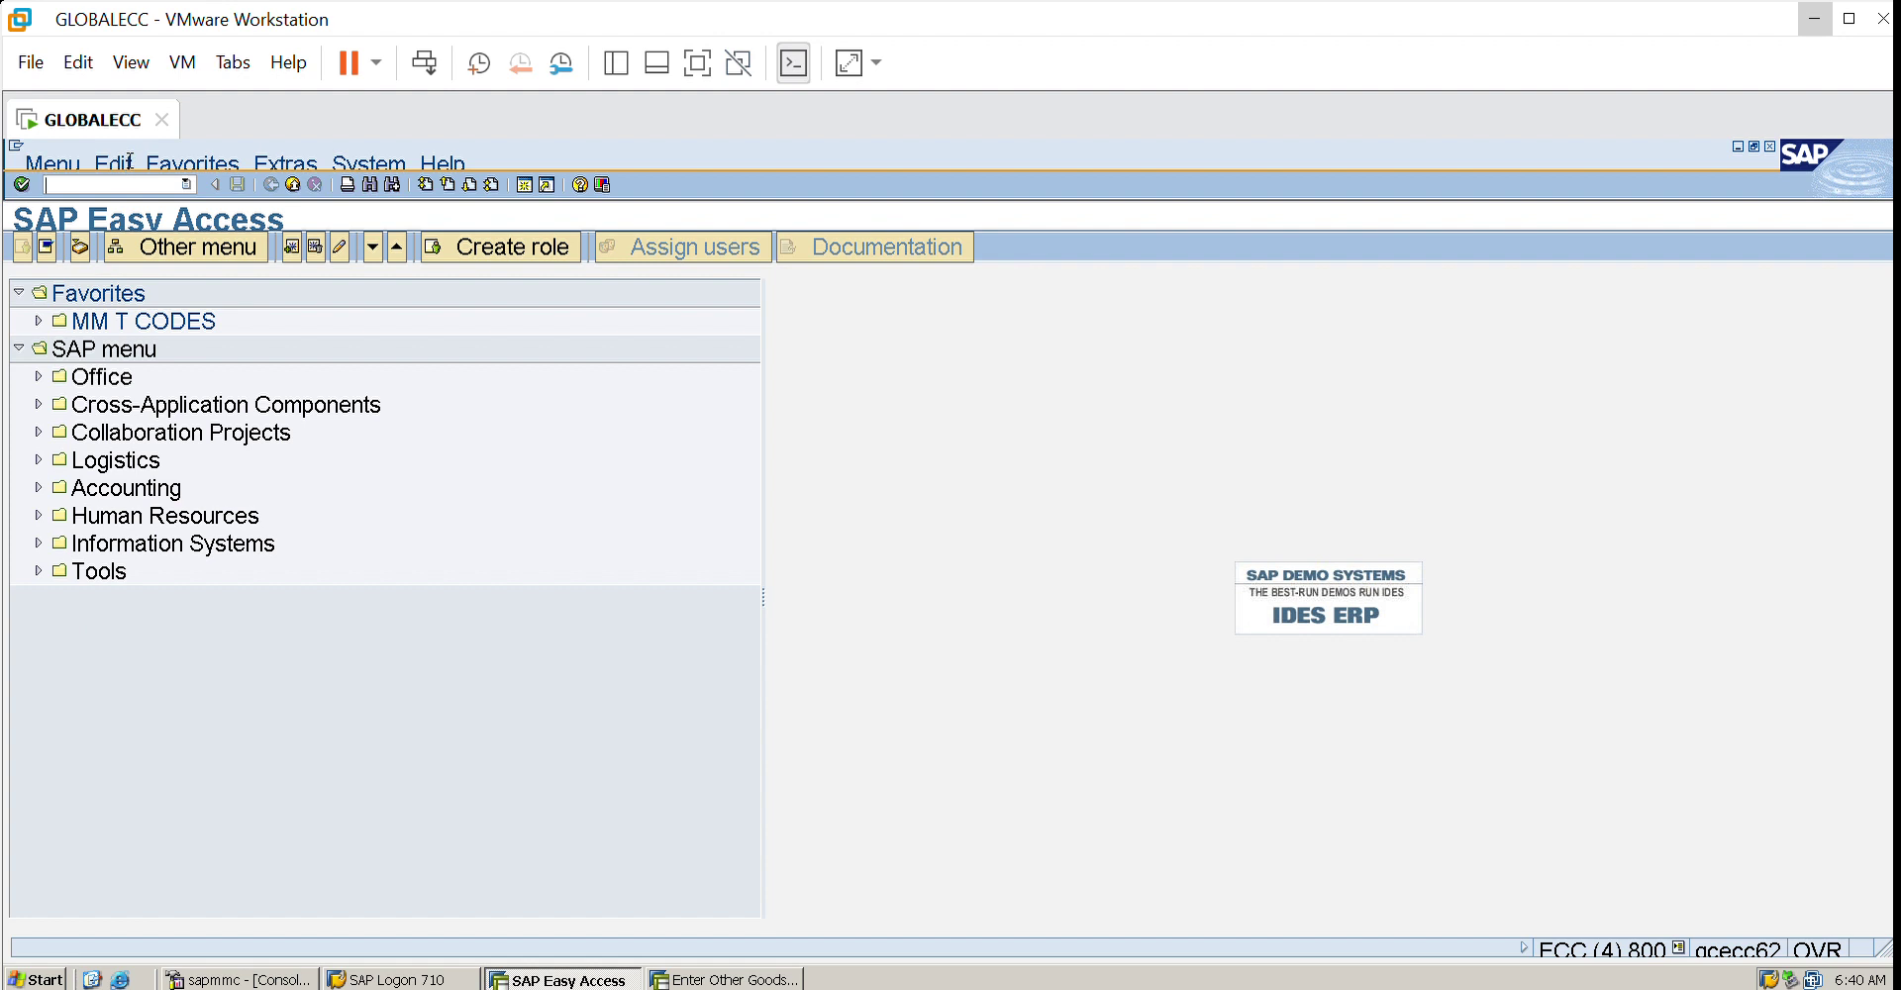
# - Look at the Park Incoming Invoice screen of transaction MIR7 and the Cancel Invoice Document screen of transaction MR8M
pyautogui.write('MIR7')
pyautogui.press('Return')
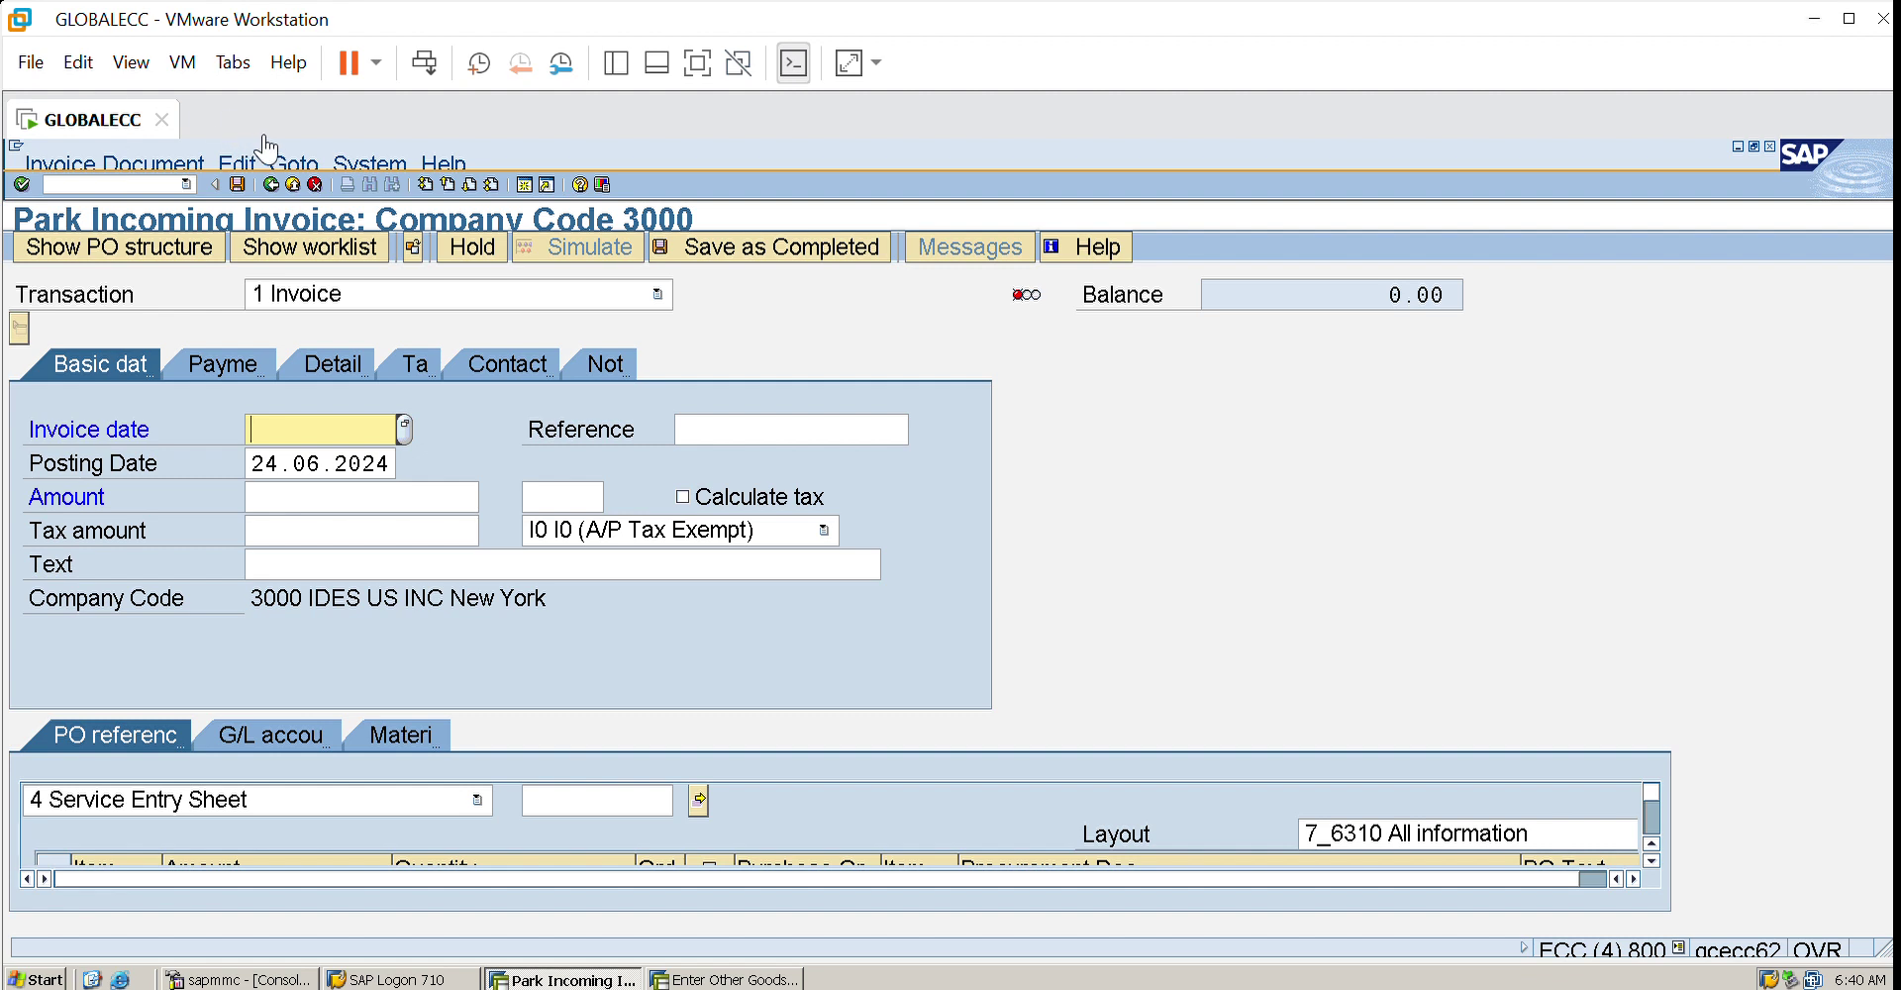
pyautogui.click(295, 183)
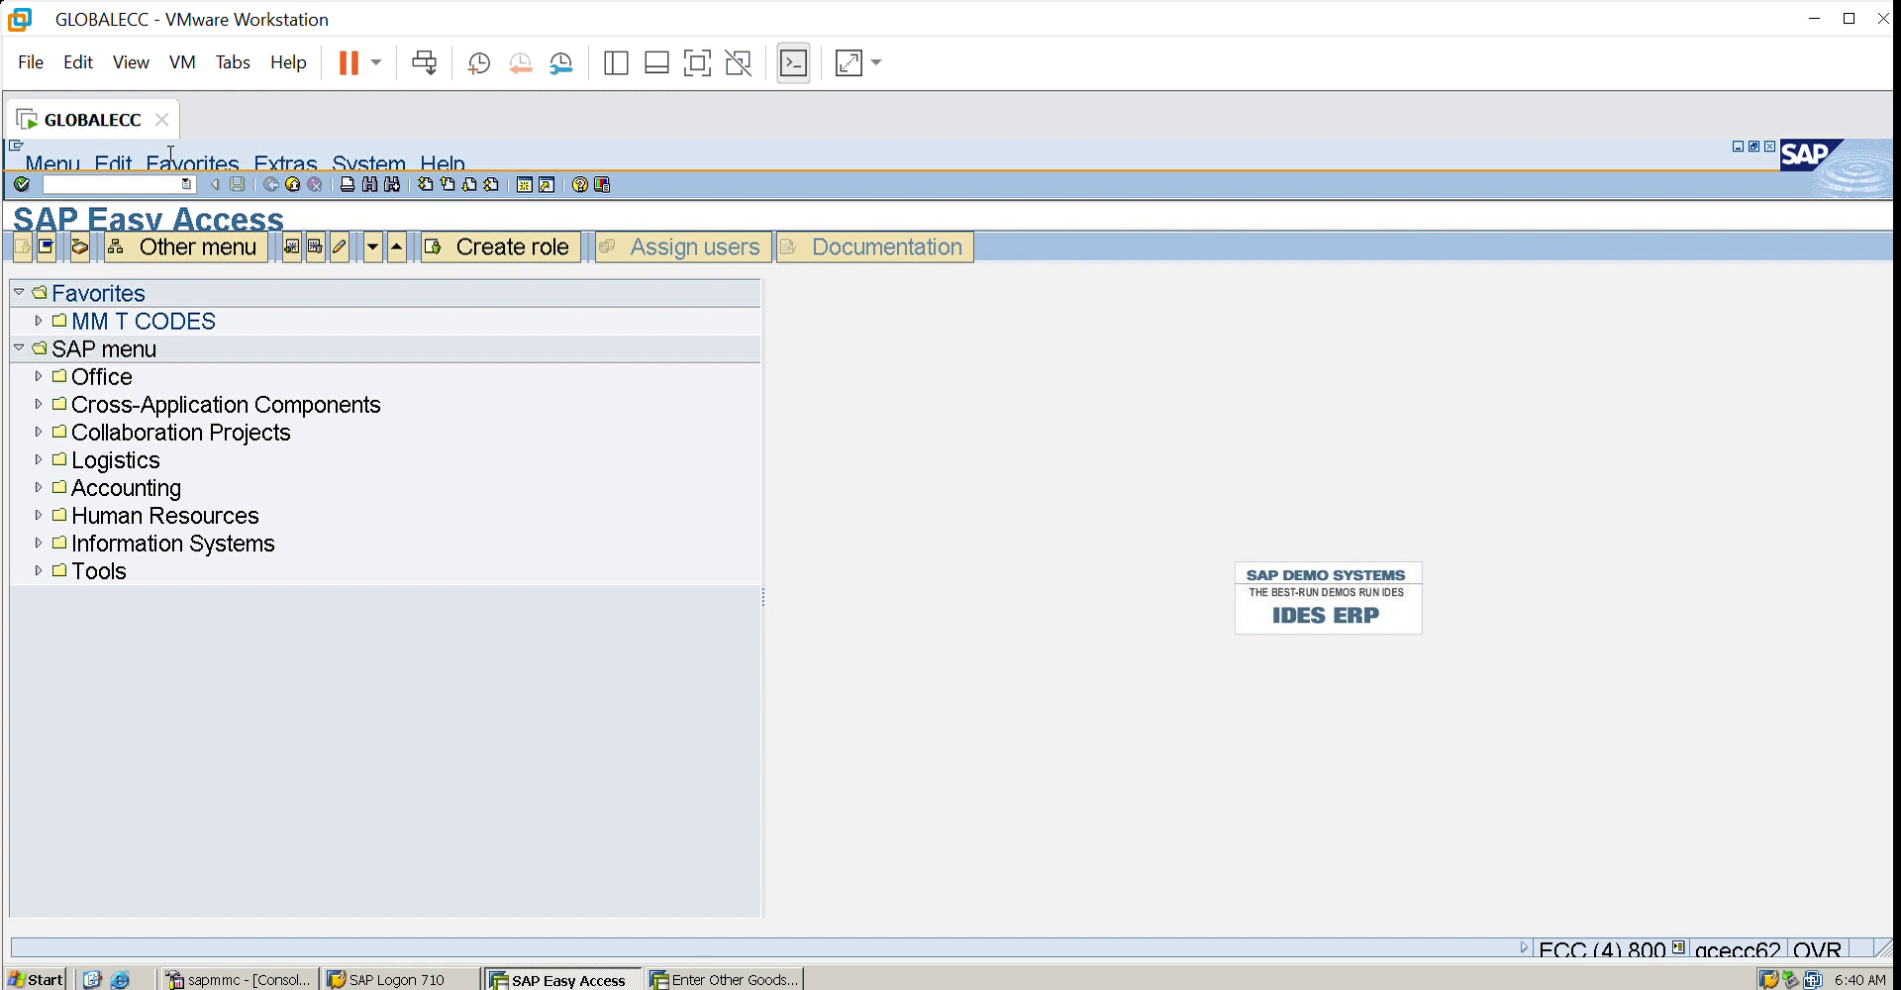
pyautogui.write('MR8M')
pyautogui.press('Return')
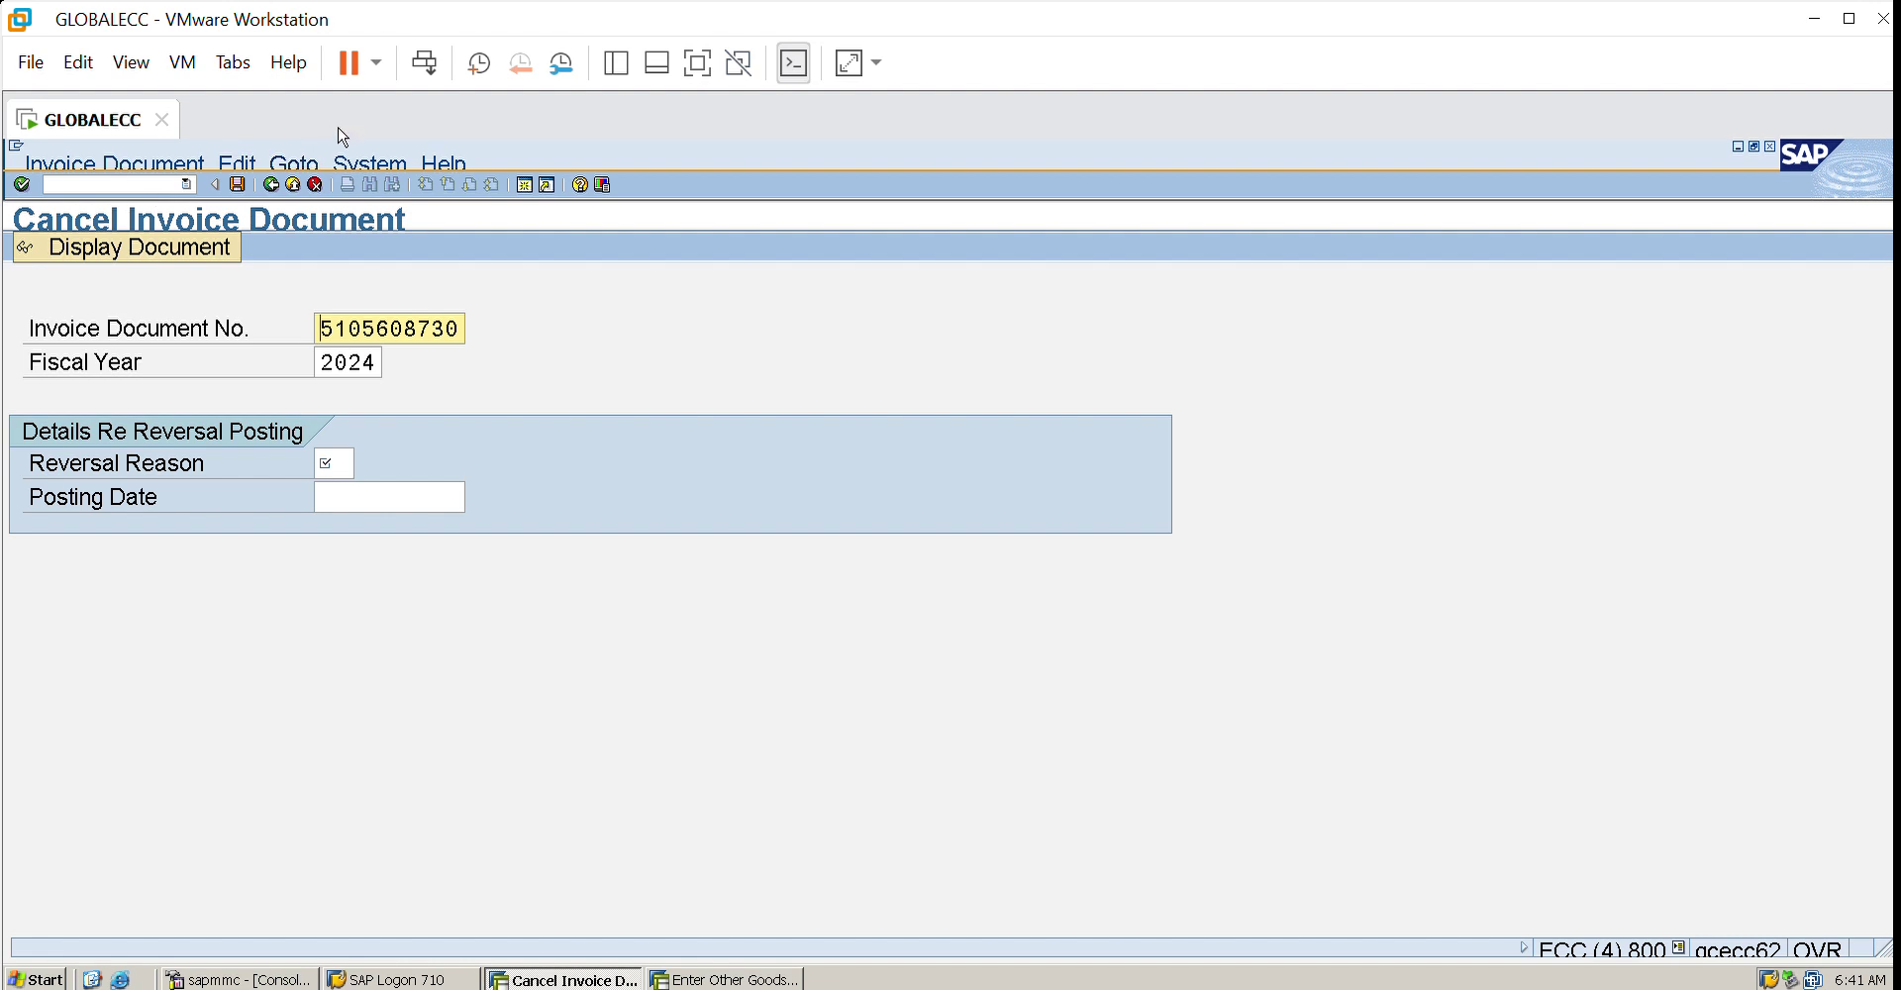
pyautogui.click(293, 182)
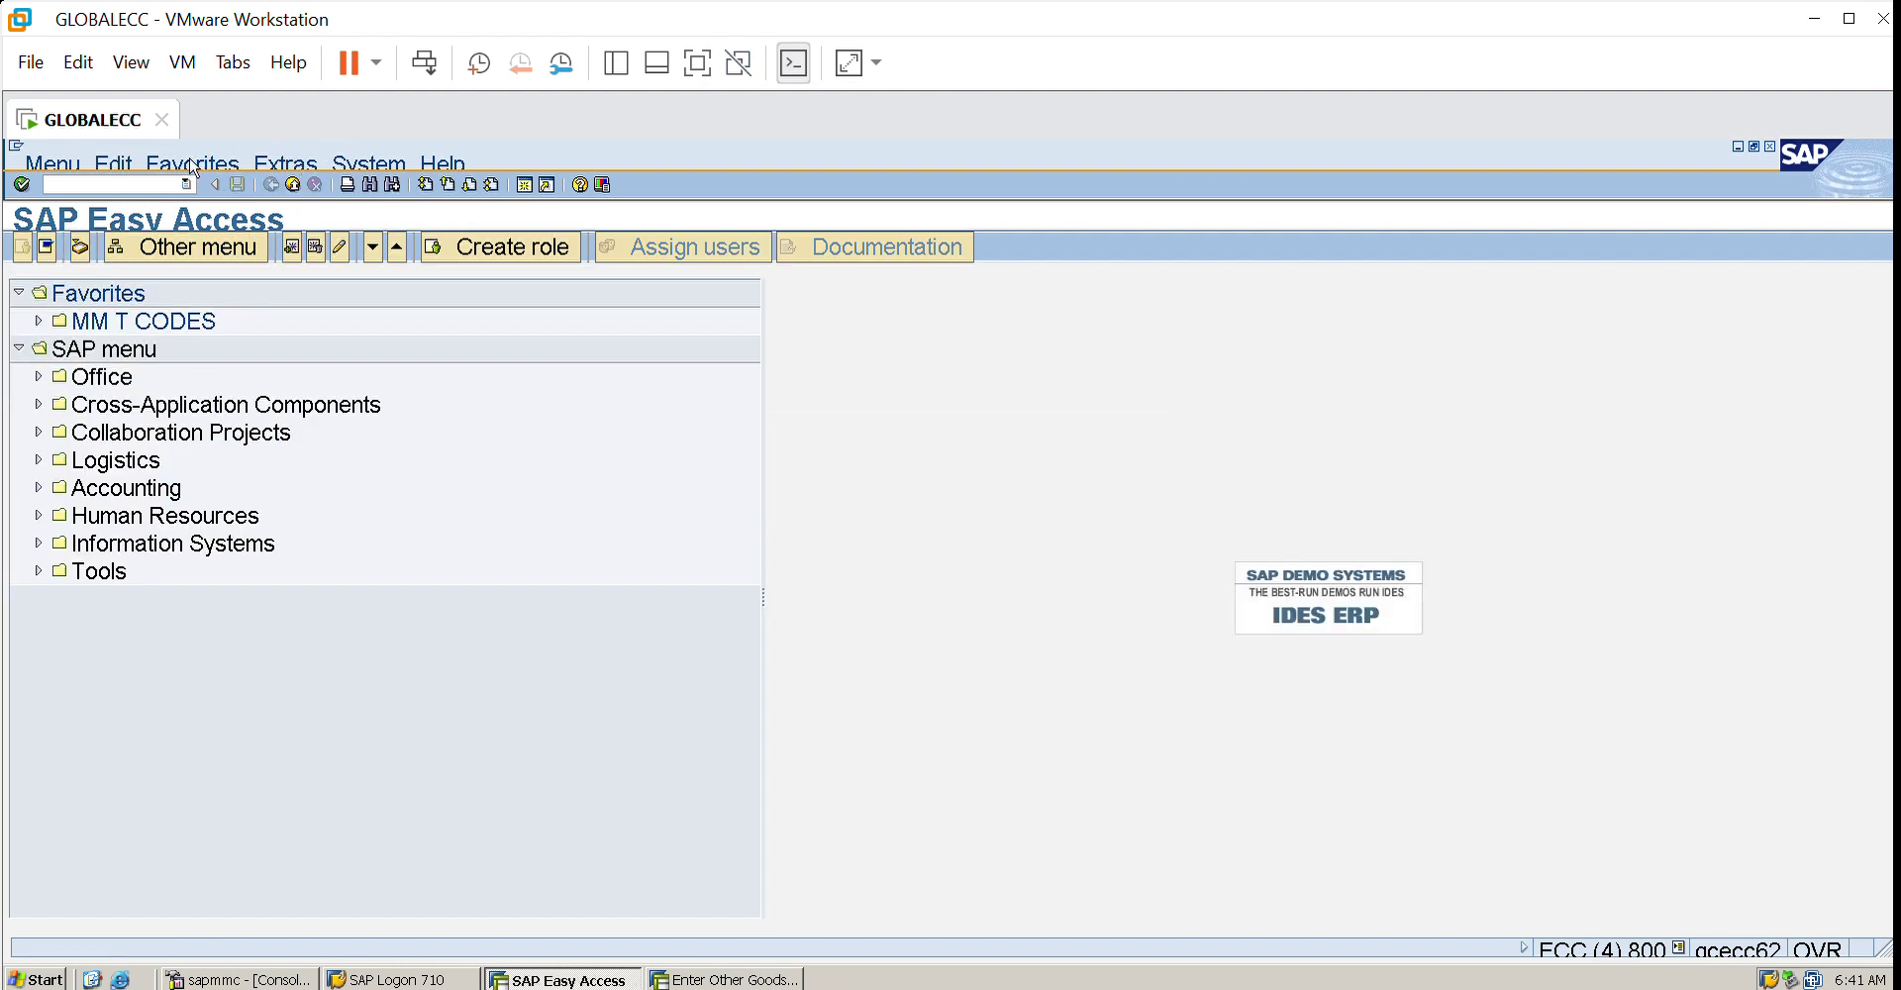
# - Open the Enter Incoming Invoice screen with transaction MIRO and try to view its invoice details
pyautogui.write('miro')
pyautogui.press('Return')
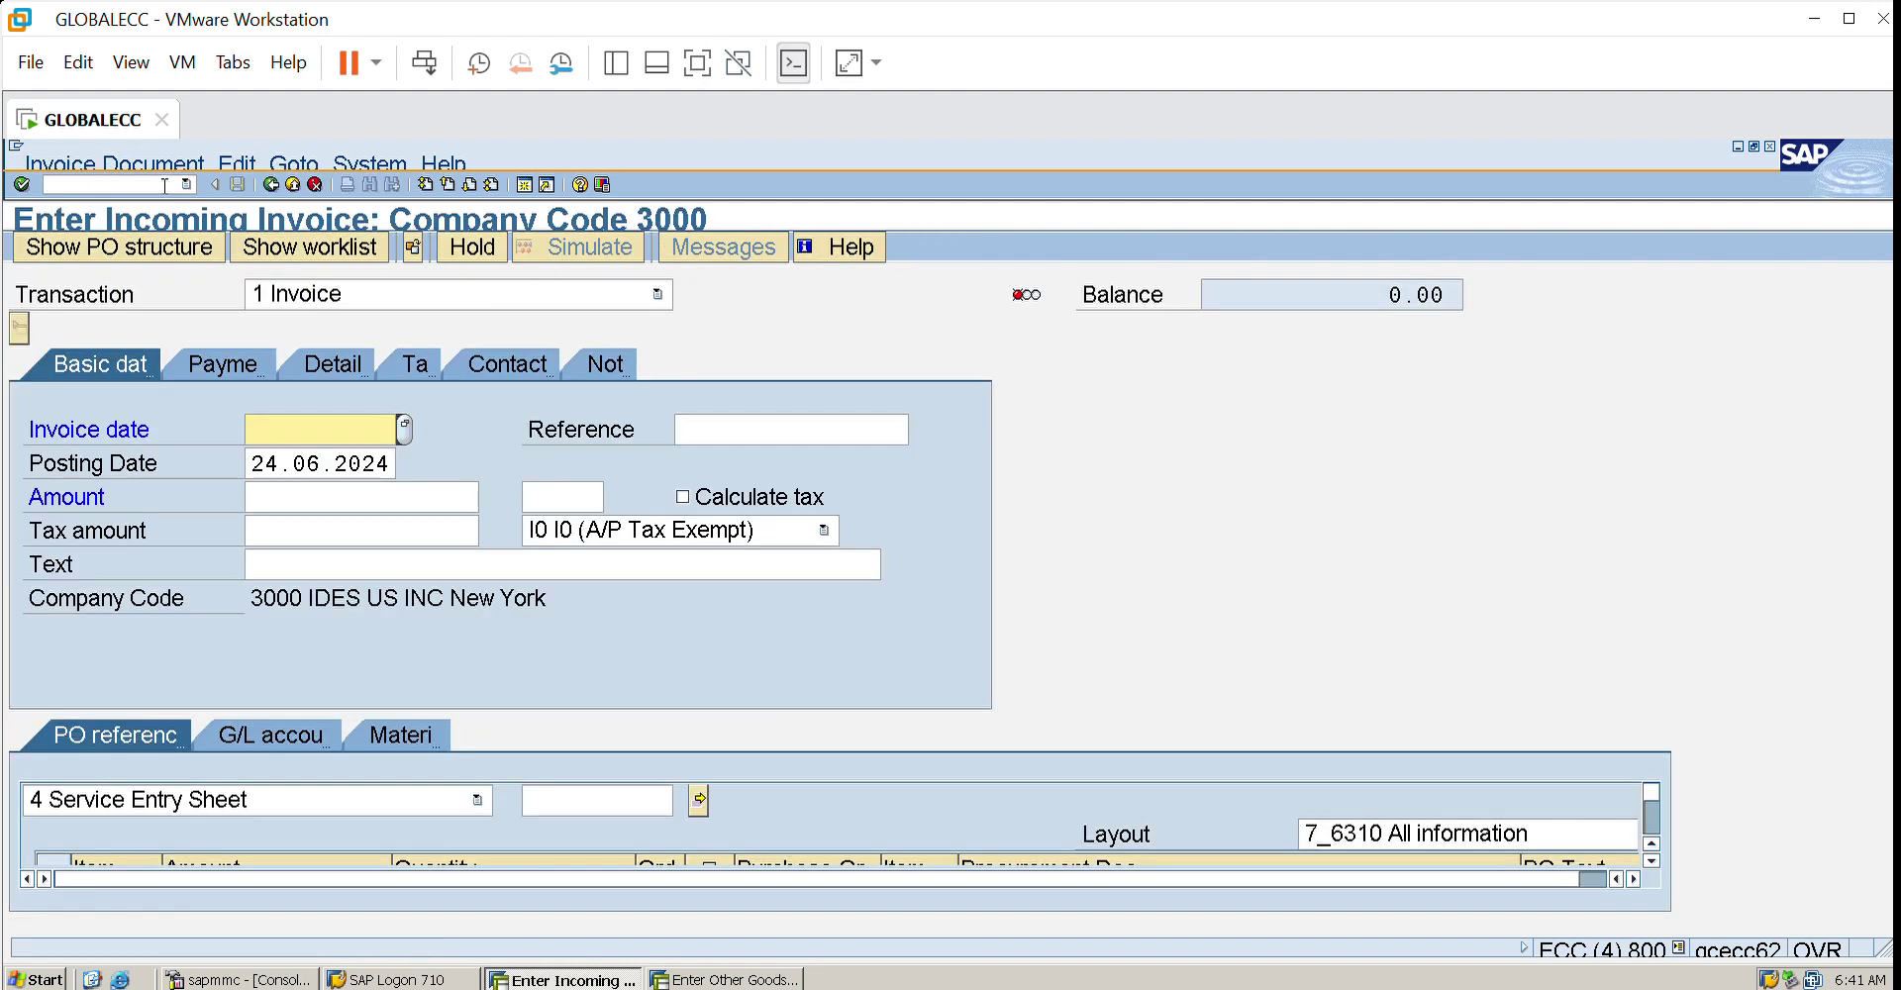
pyautogui.click(332, 359)
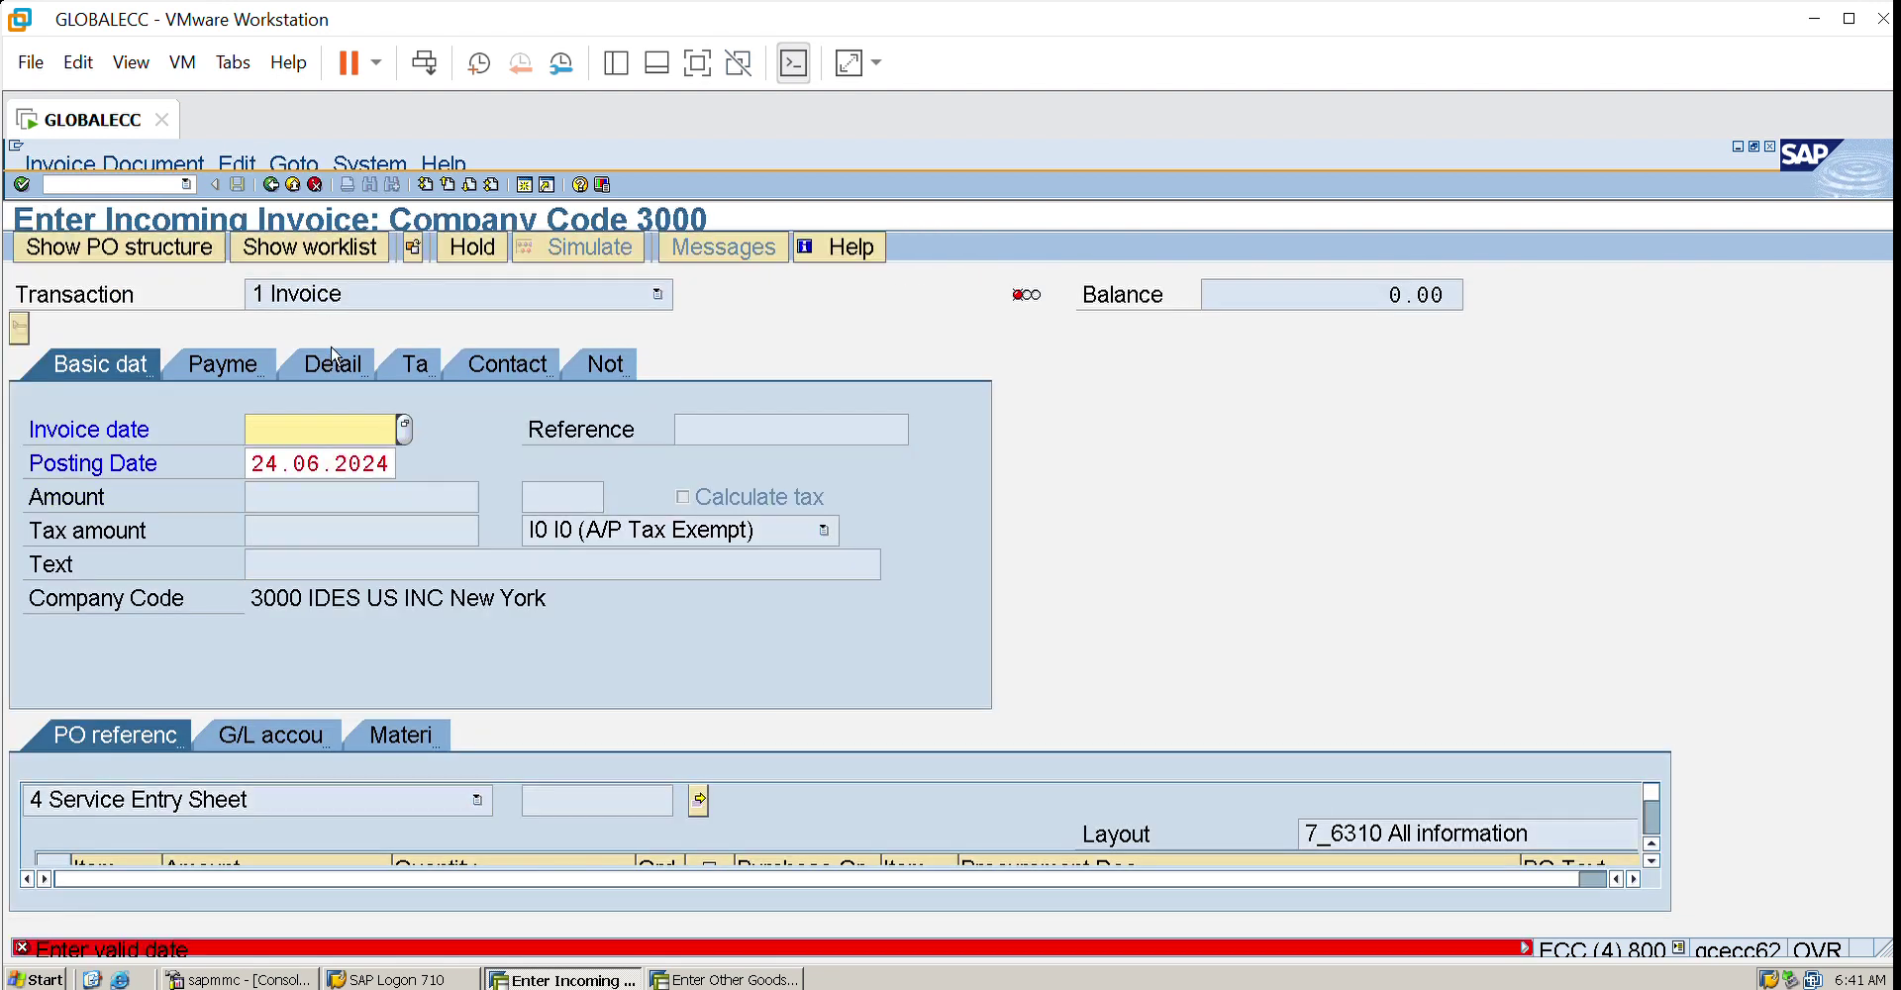
pyautogui.click(293, 184)
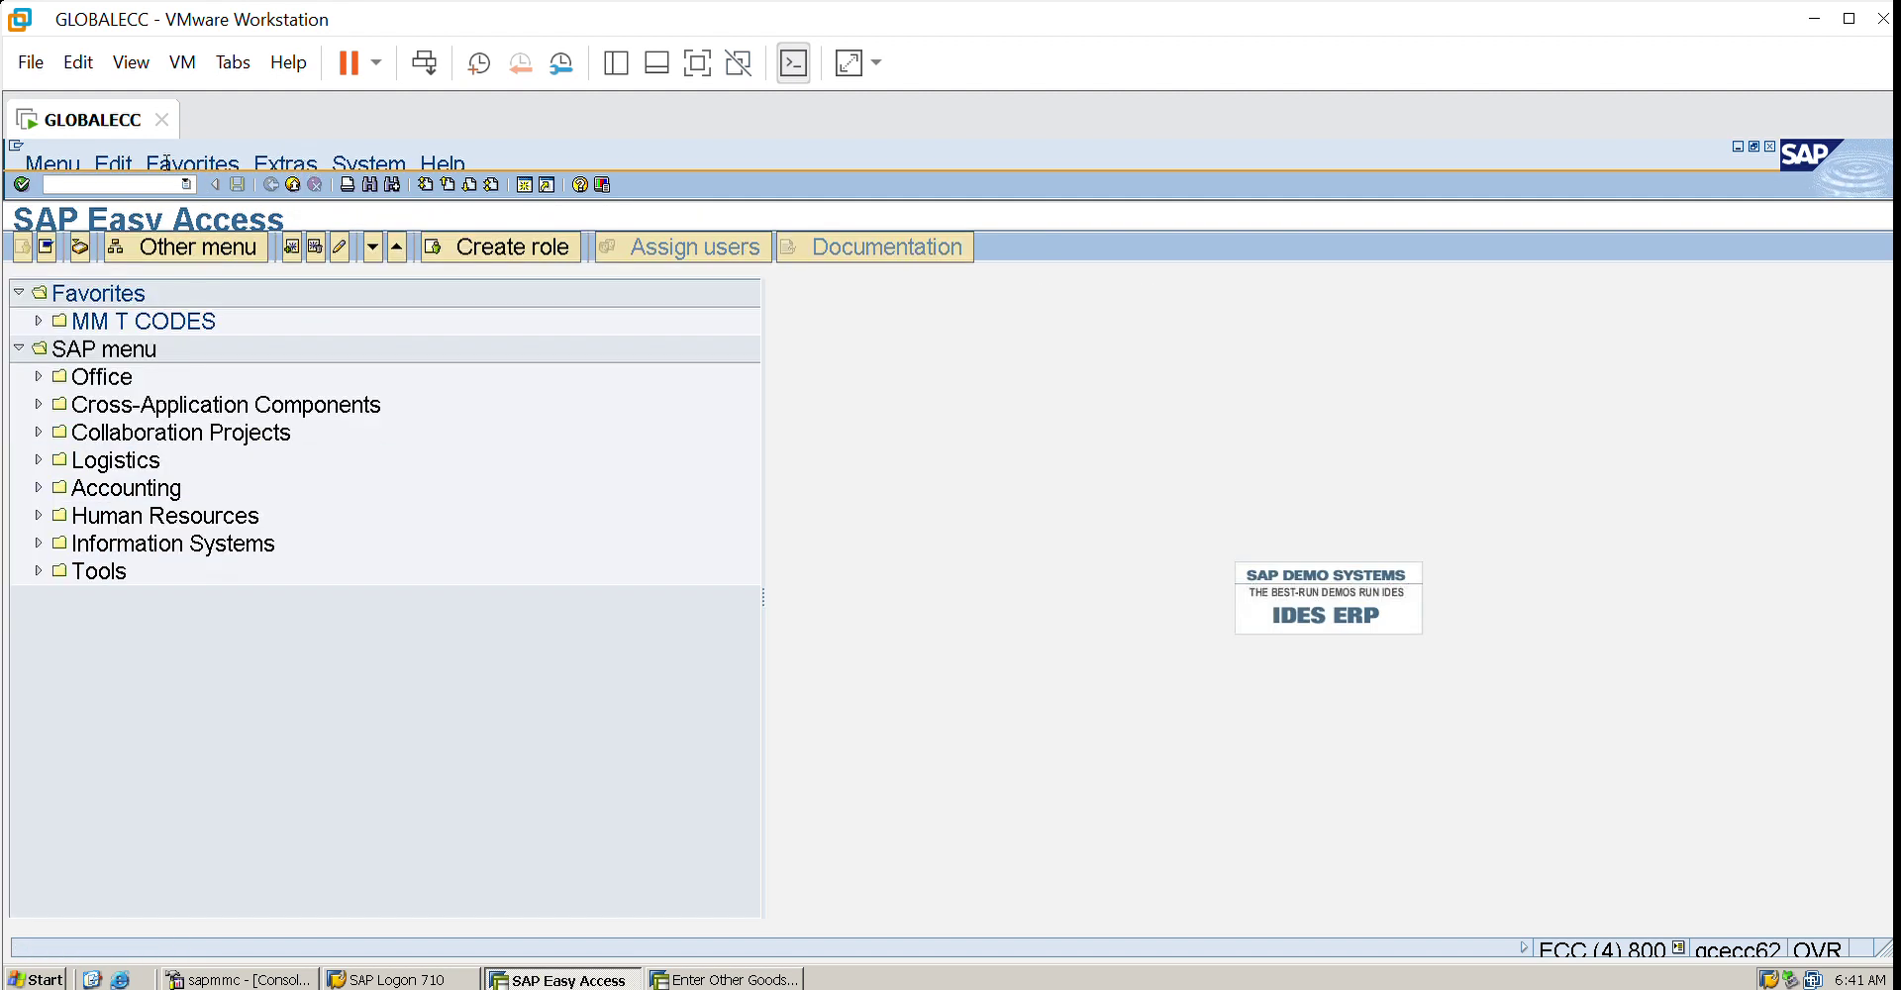
# - Display the proposed invoice document in transaction MIR4 and examine its details, payment data and available payment block options
pyautogui.write('MIR4')
pyautogui.press('Return')
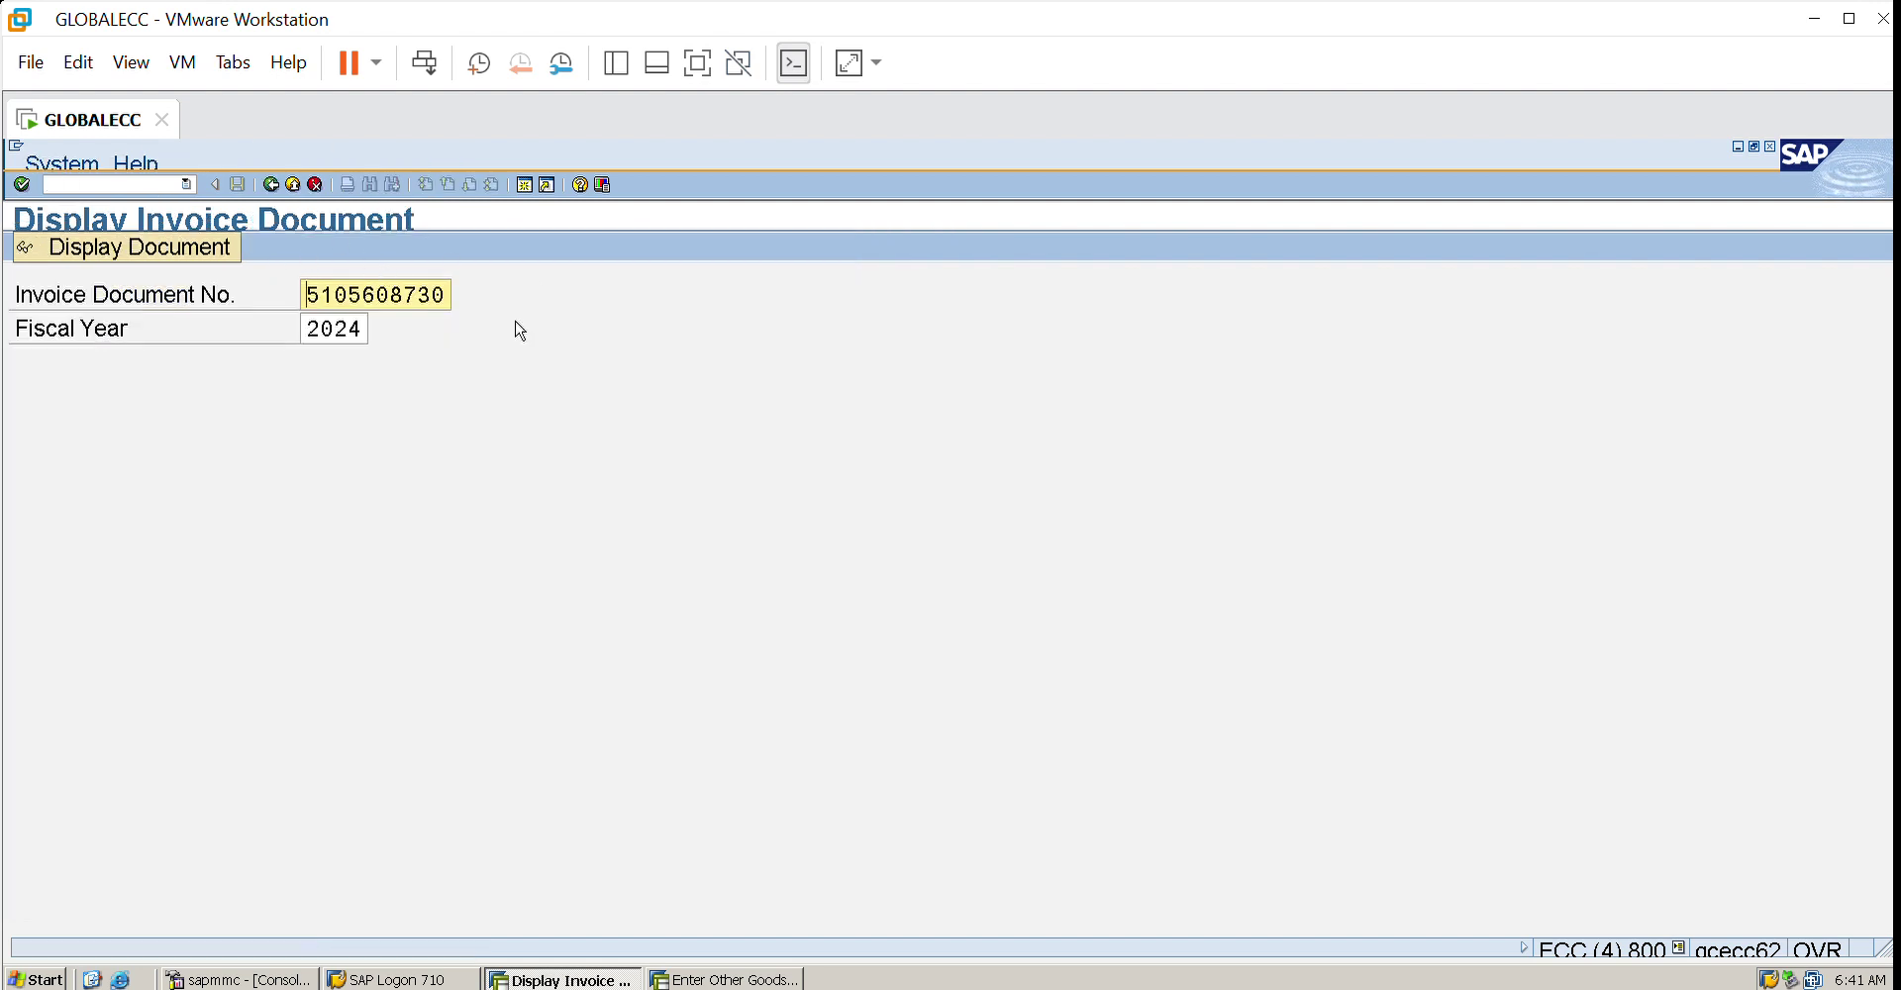
pyautogui.press('Return')
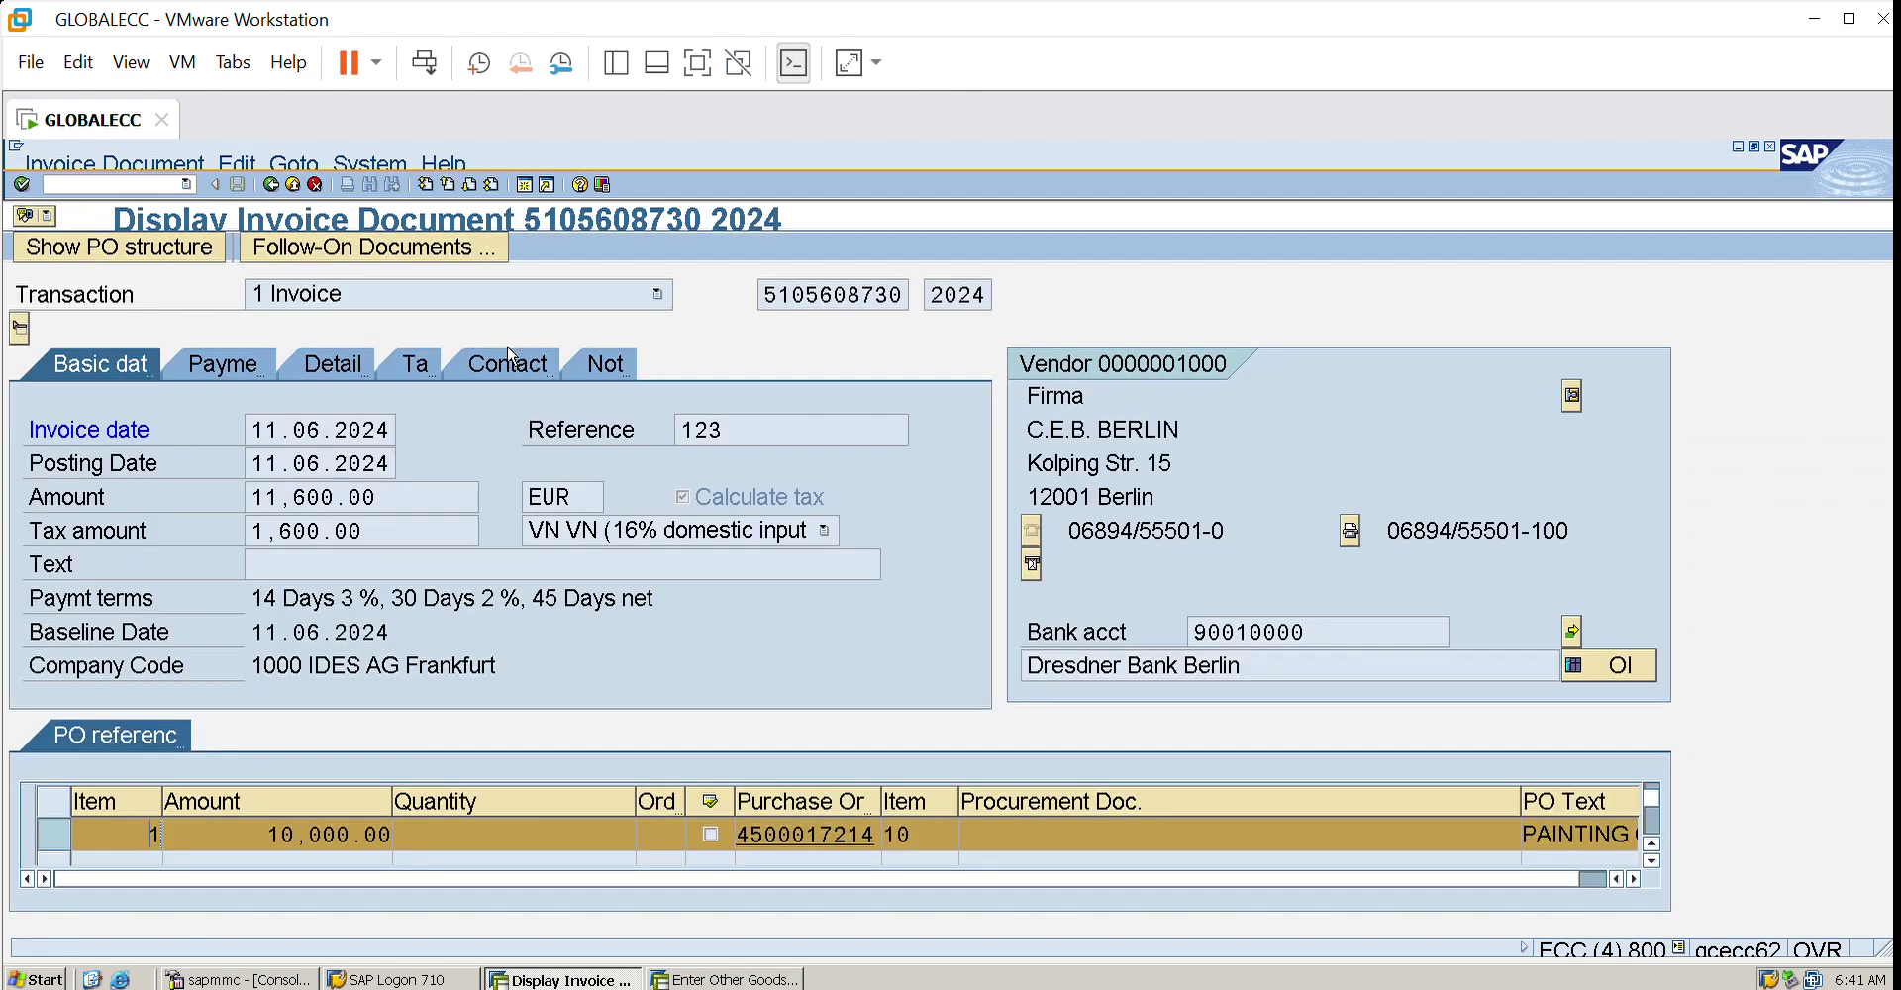
pyautogui.click(354, 343)
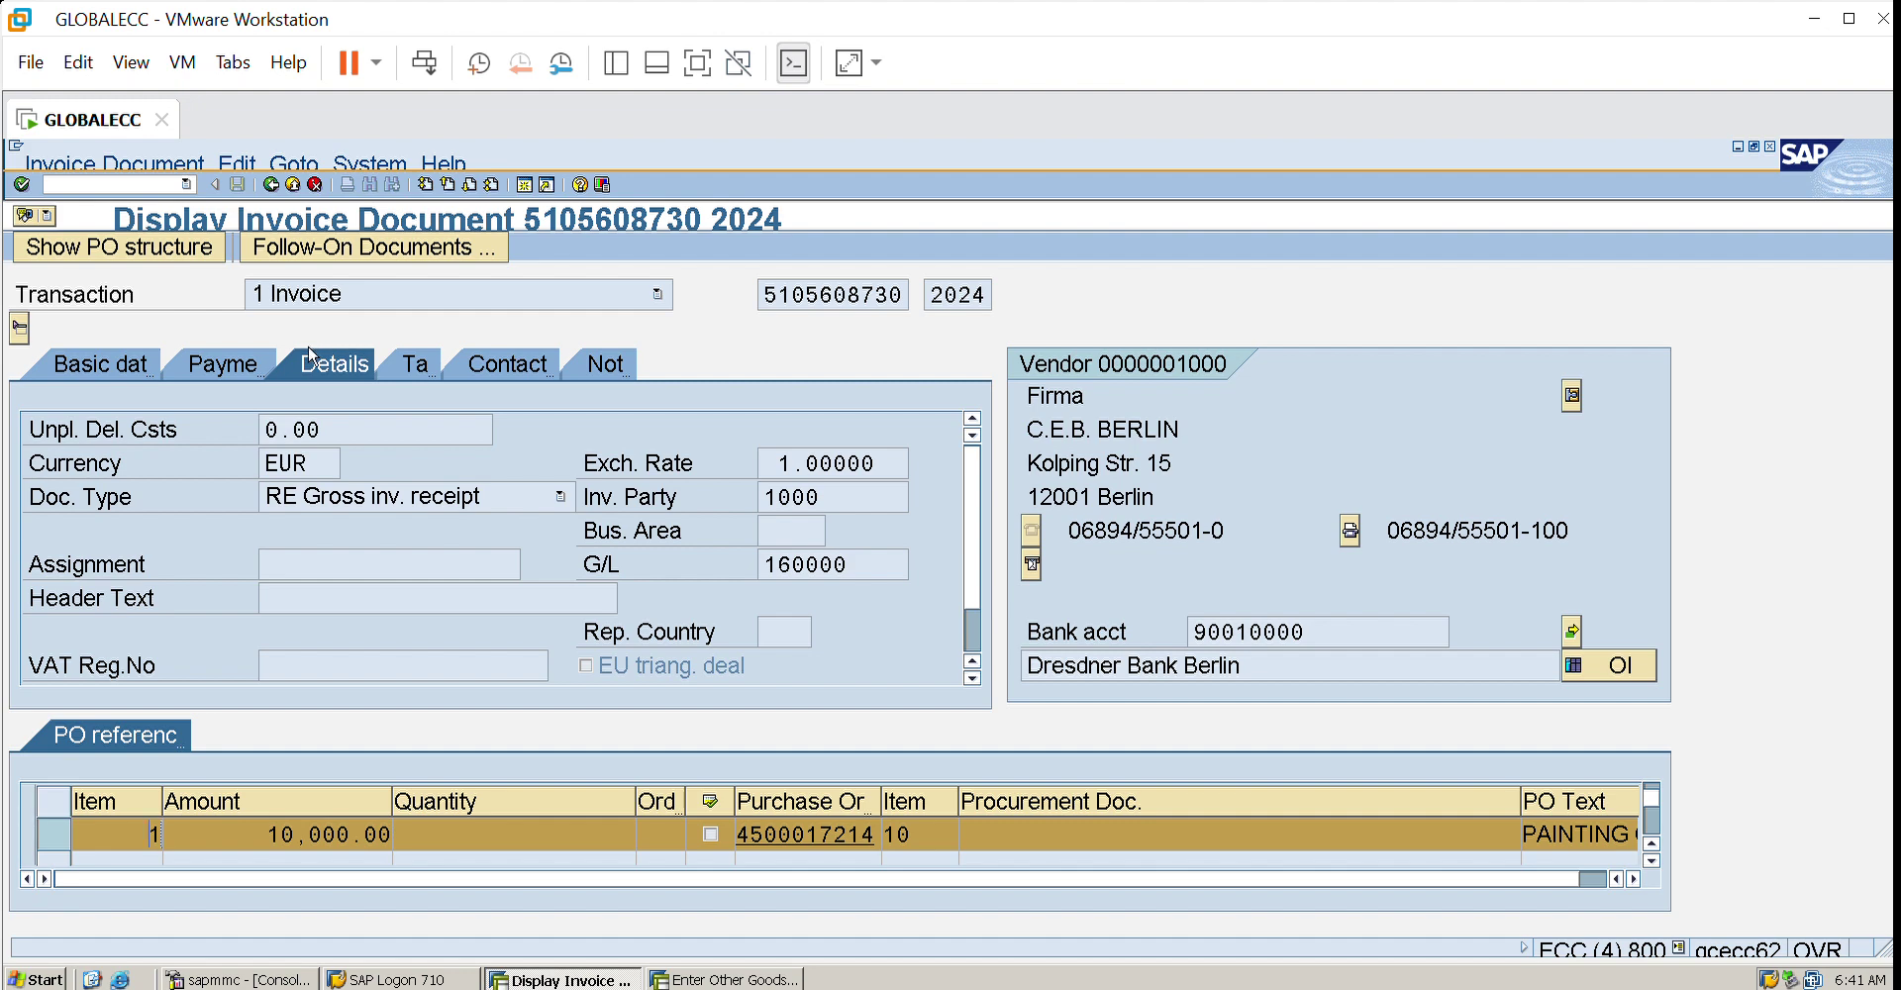
pyautogui.click(259, 362)
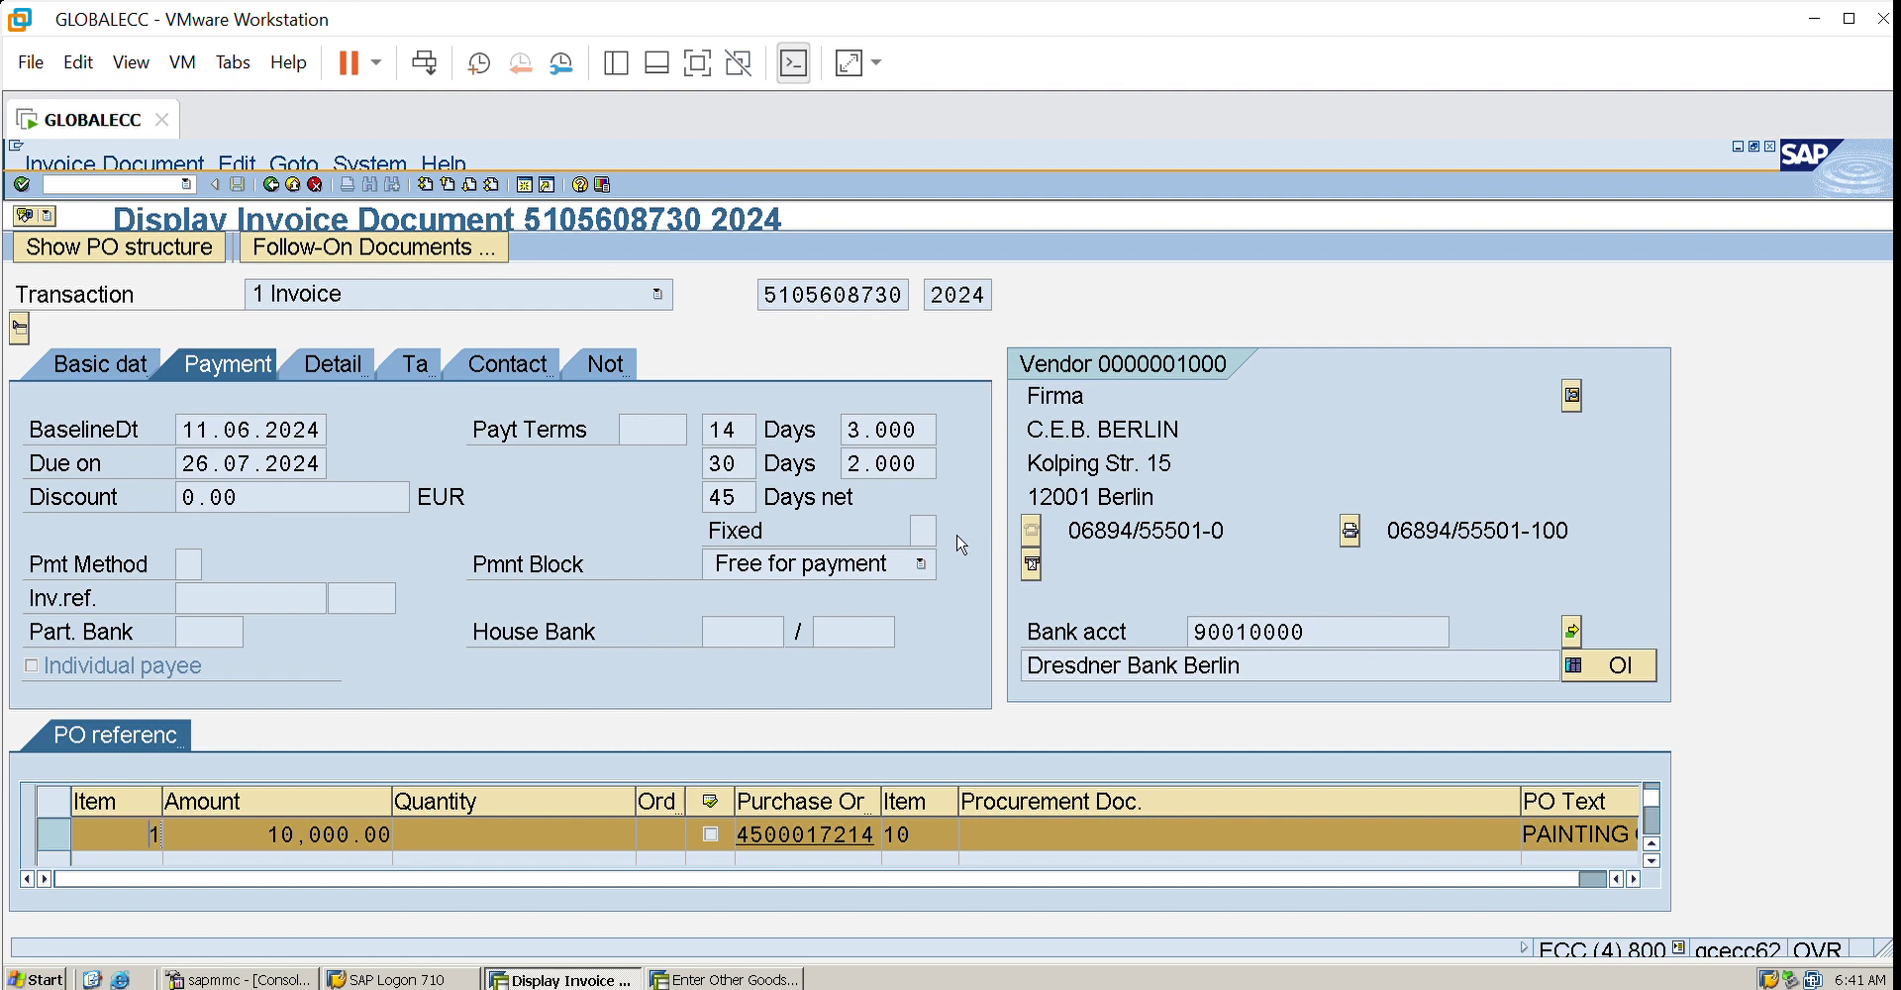
pyautogui.click(927, 554)
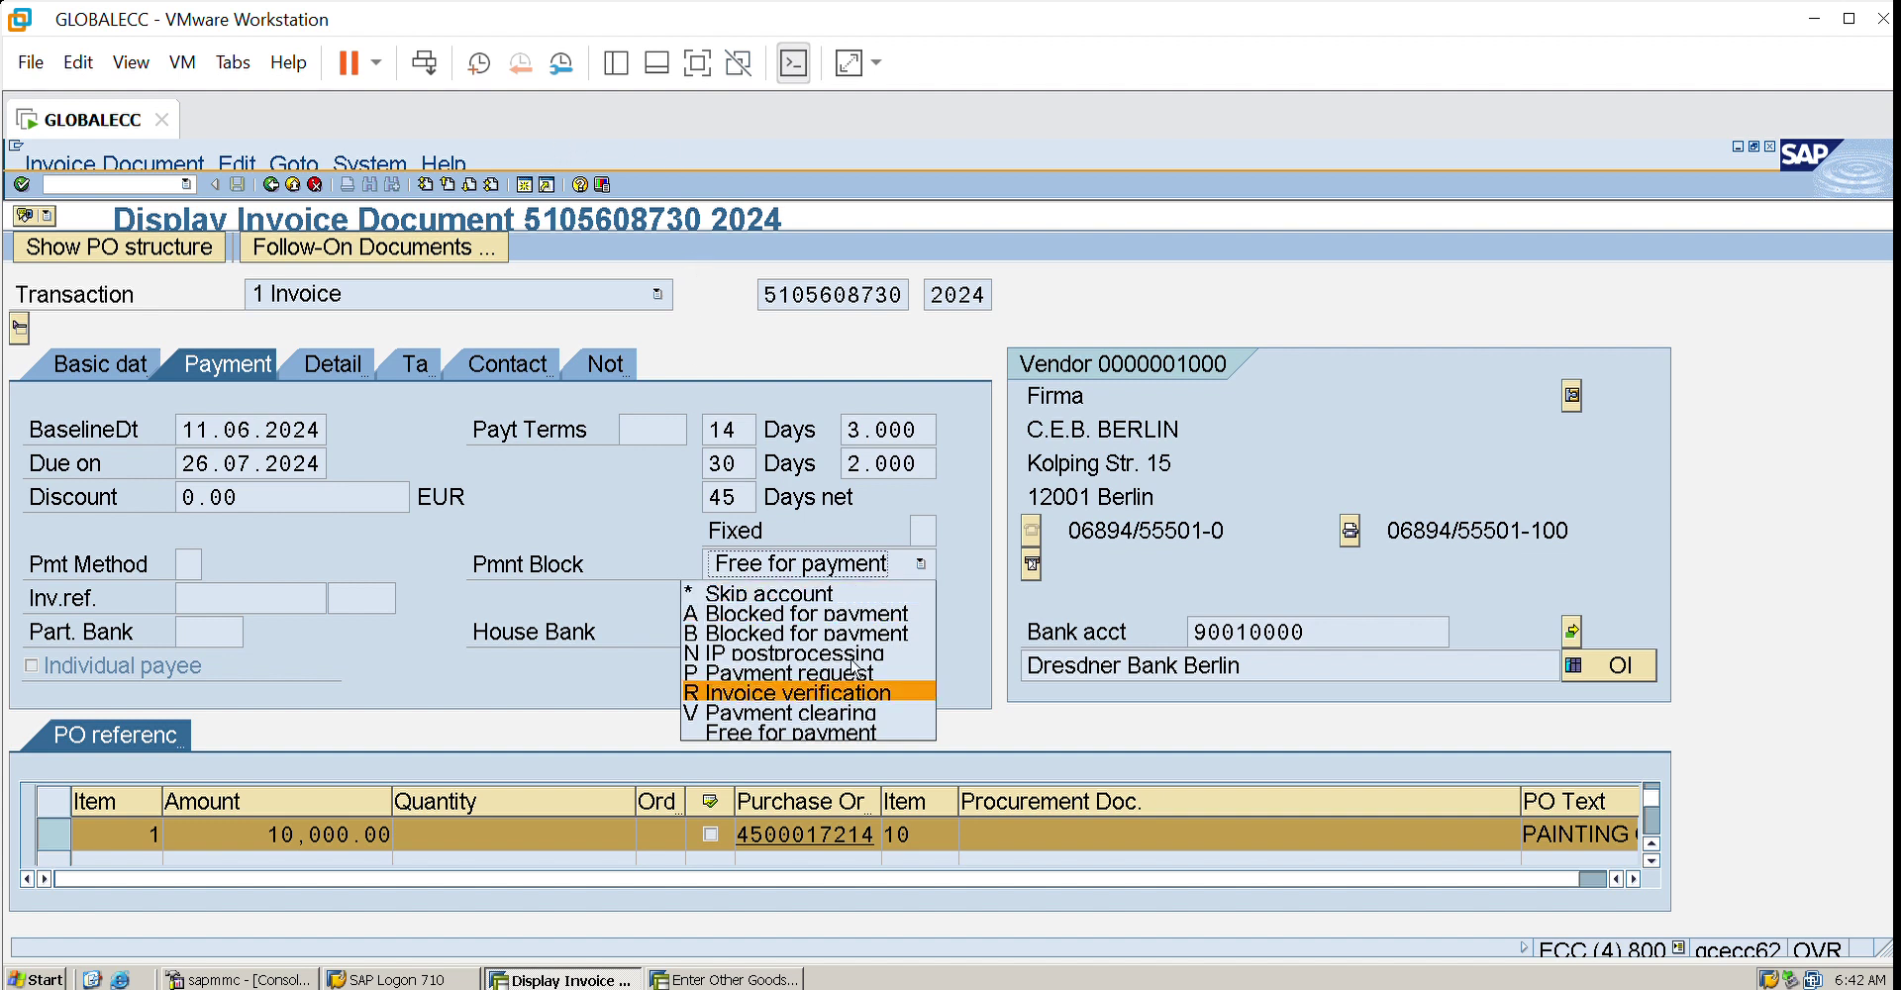
pyautogui.click(812, 606)
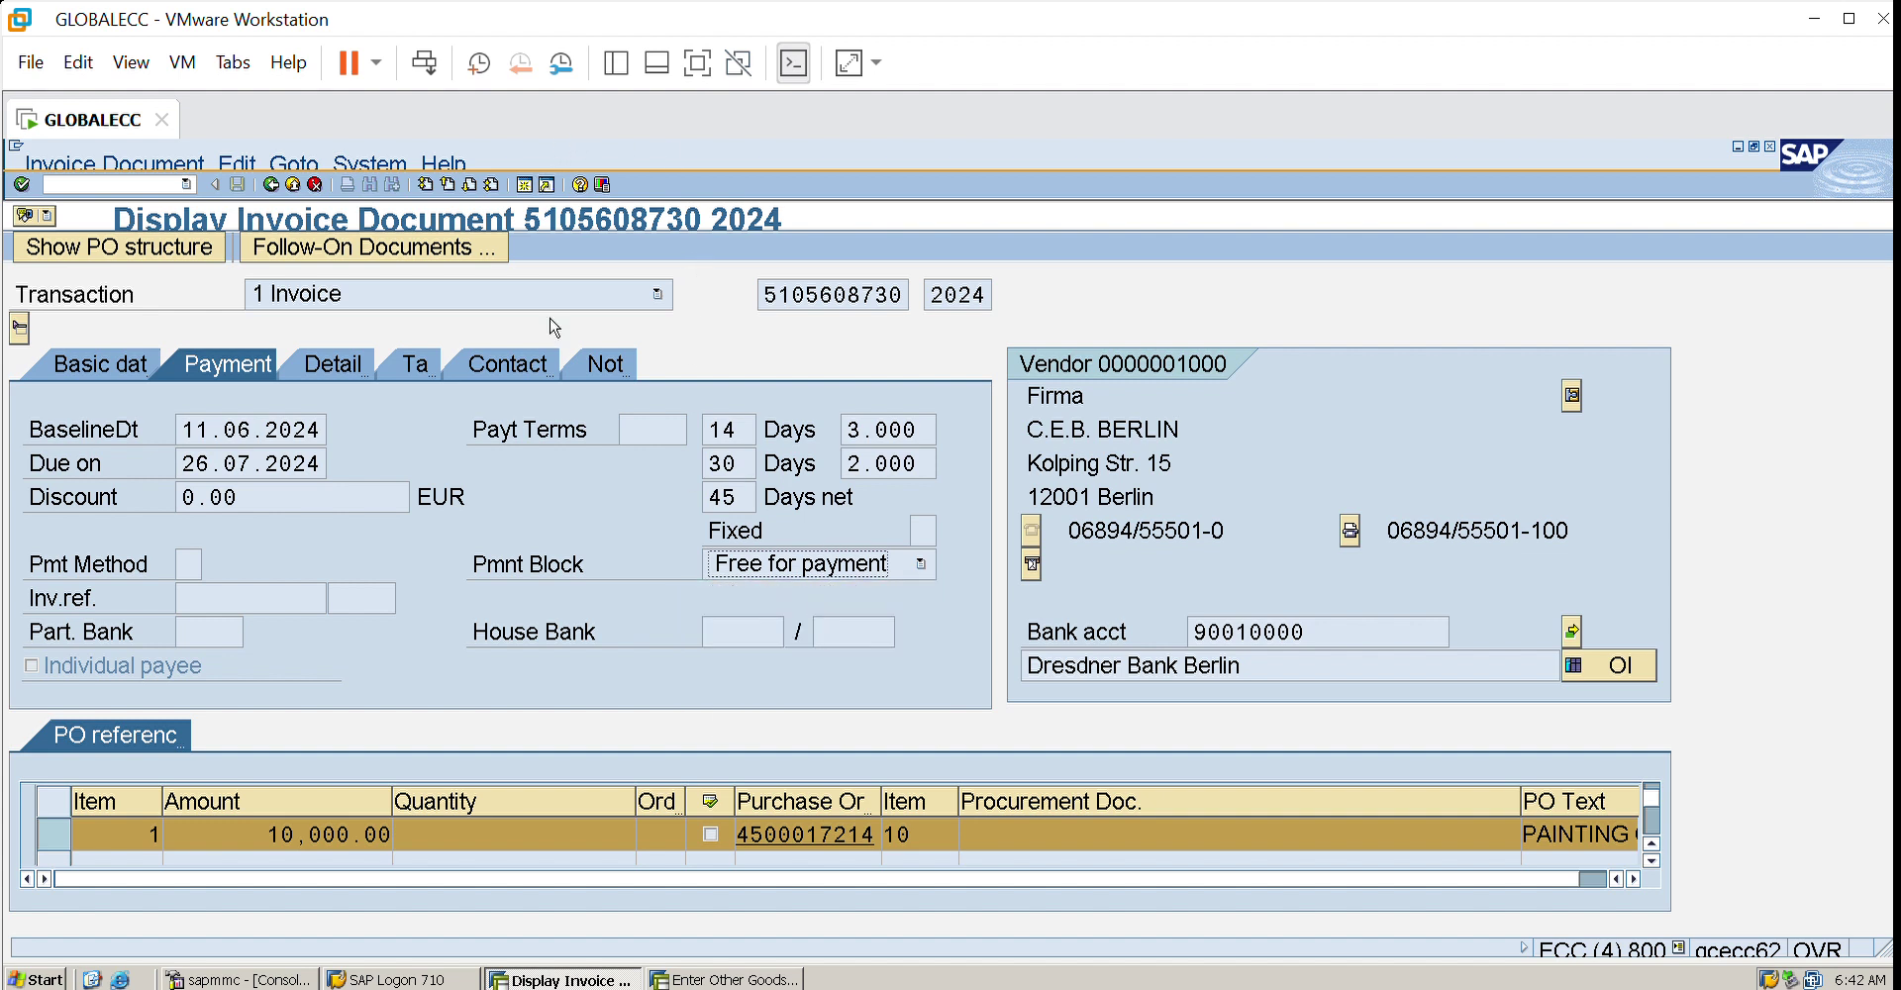
# - Open a new session and look at the Release Blocked Invoices selection screen of transaction MRBR
pyautogui.click(527, 184)
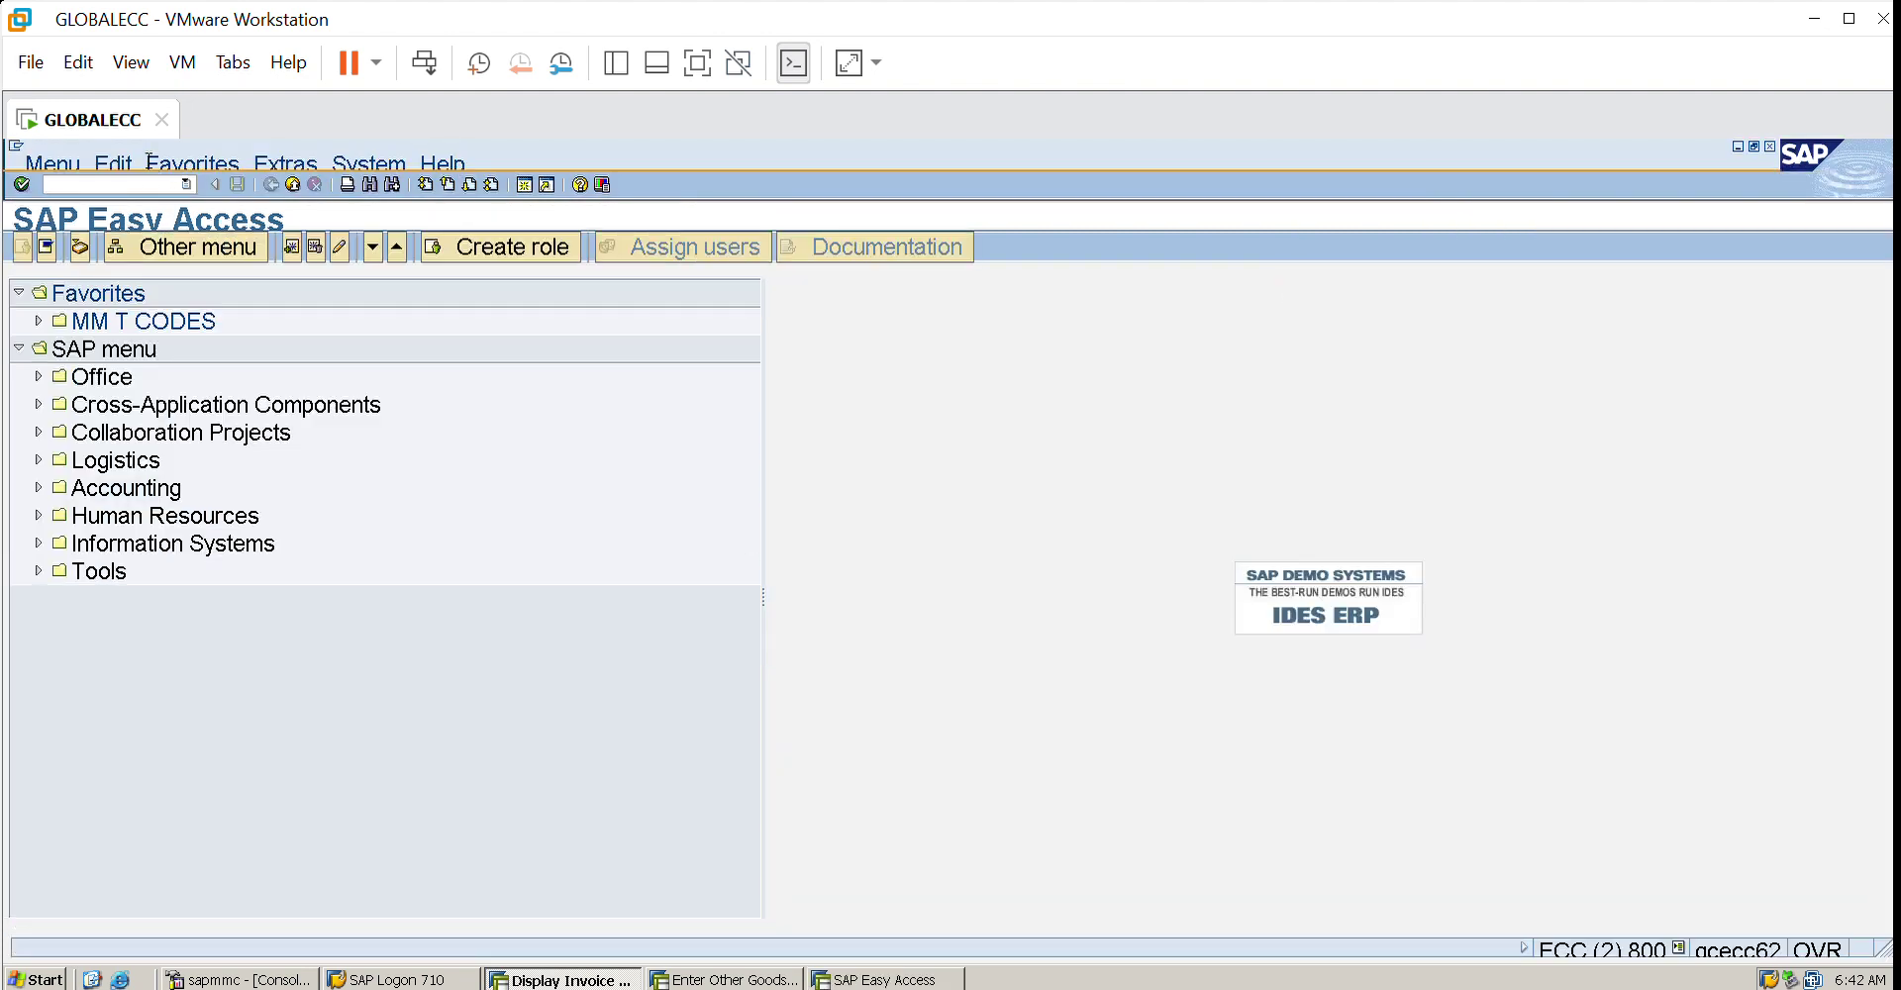
pyautogui.write('MRBR')
pyautogui.press('Return')
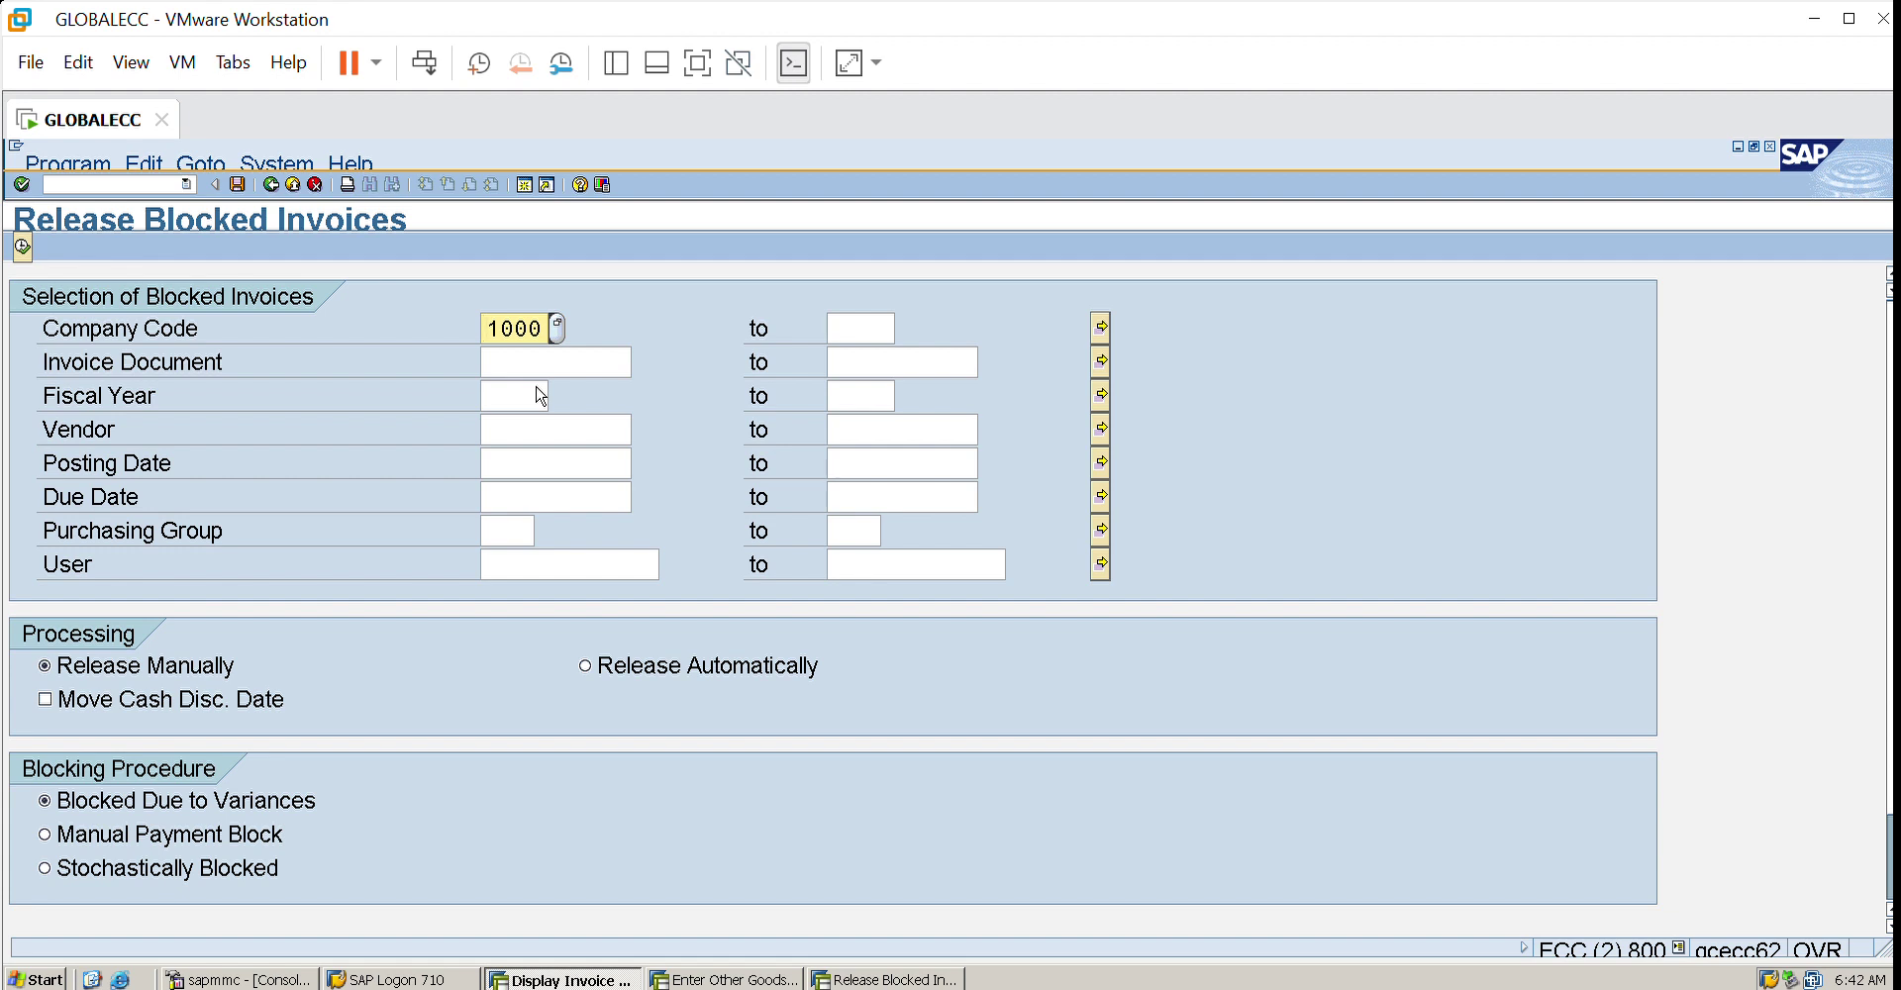
pyautogui.click(292, 185)
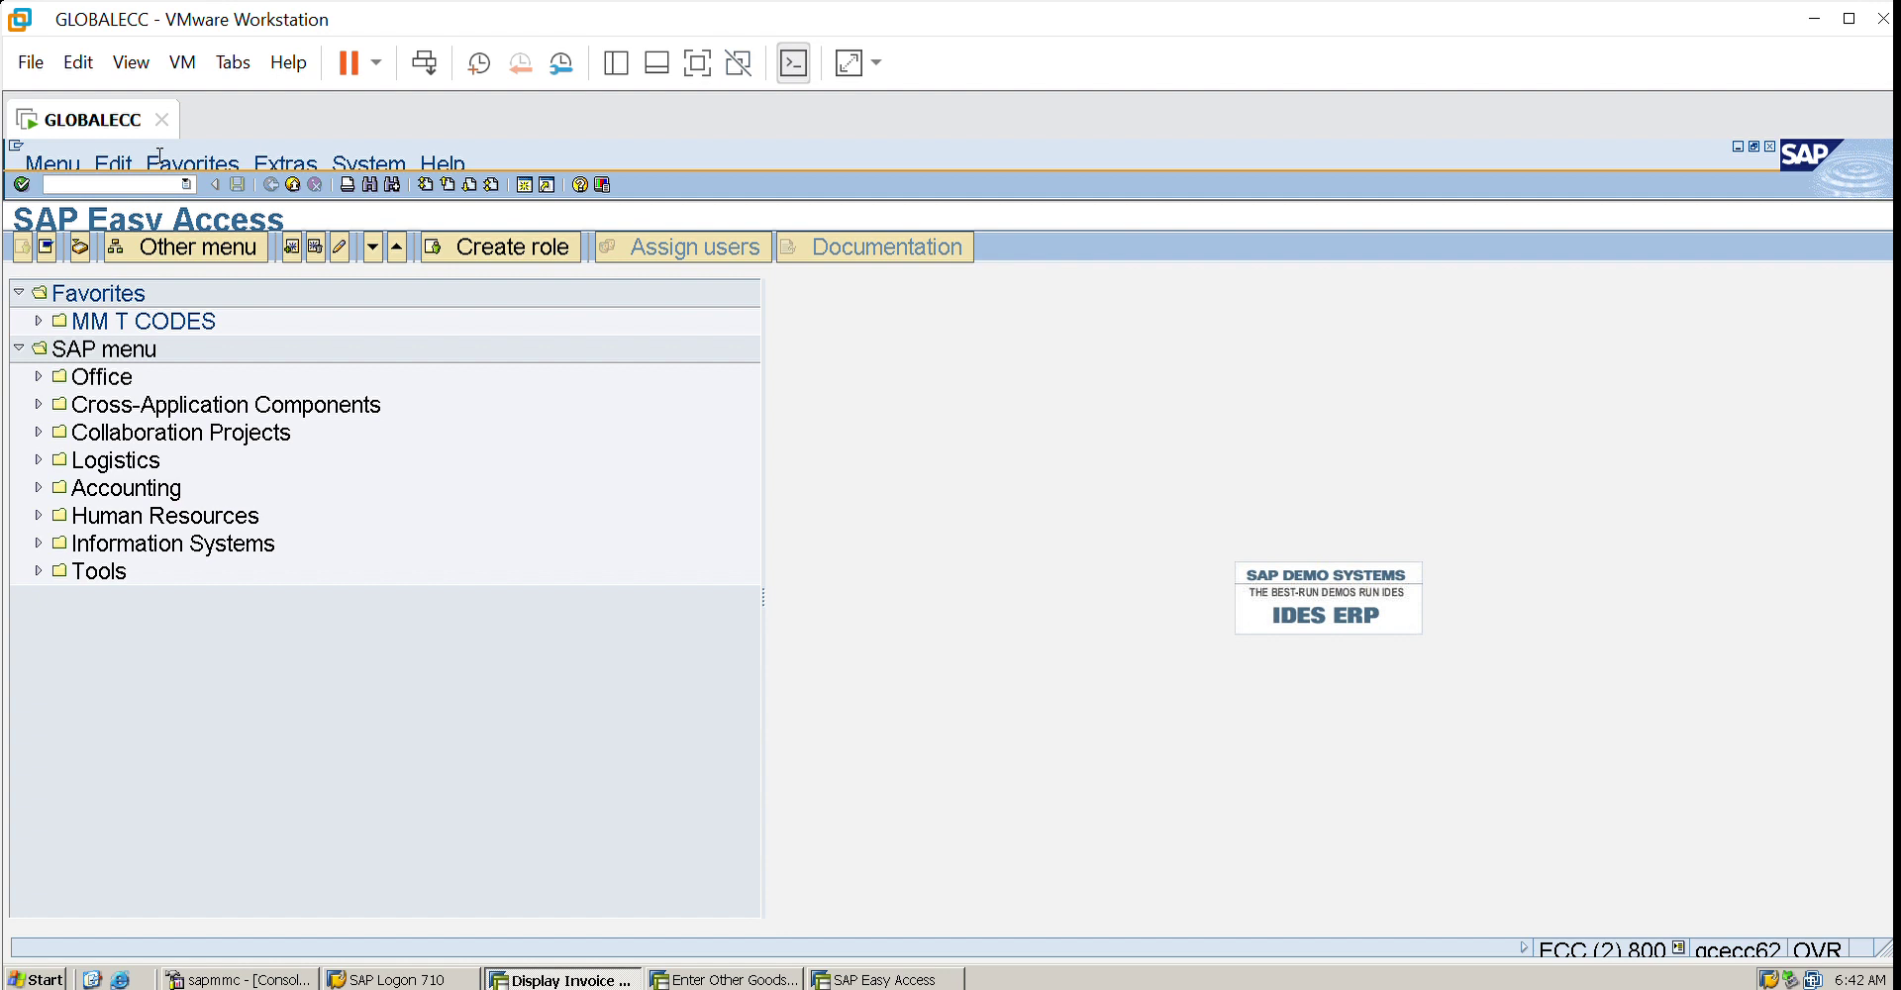
# - Look at the Evaluated Receipt Settlement screen of transaction MRRL and the Consignment and Pipeline Settlement screen of transaction MRKO
pyautogui.write('MRRL')
pyautogui.press('Return')
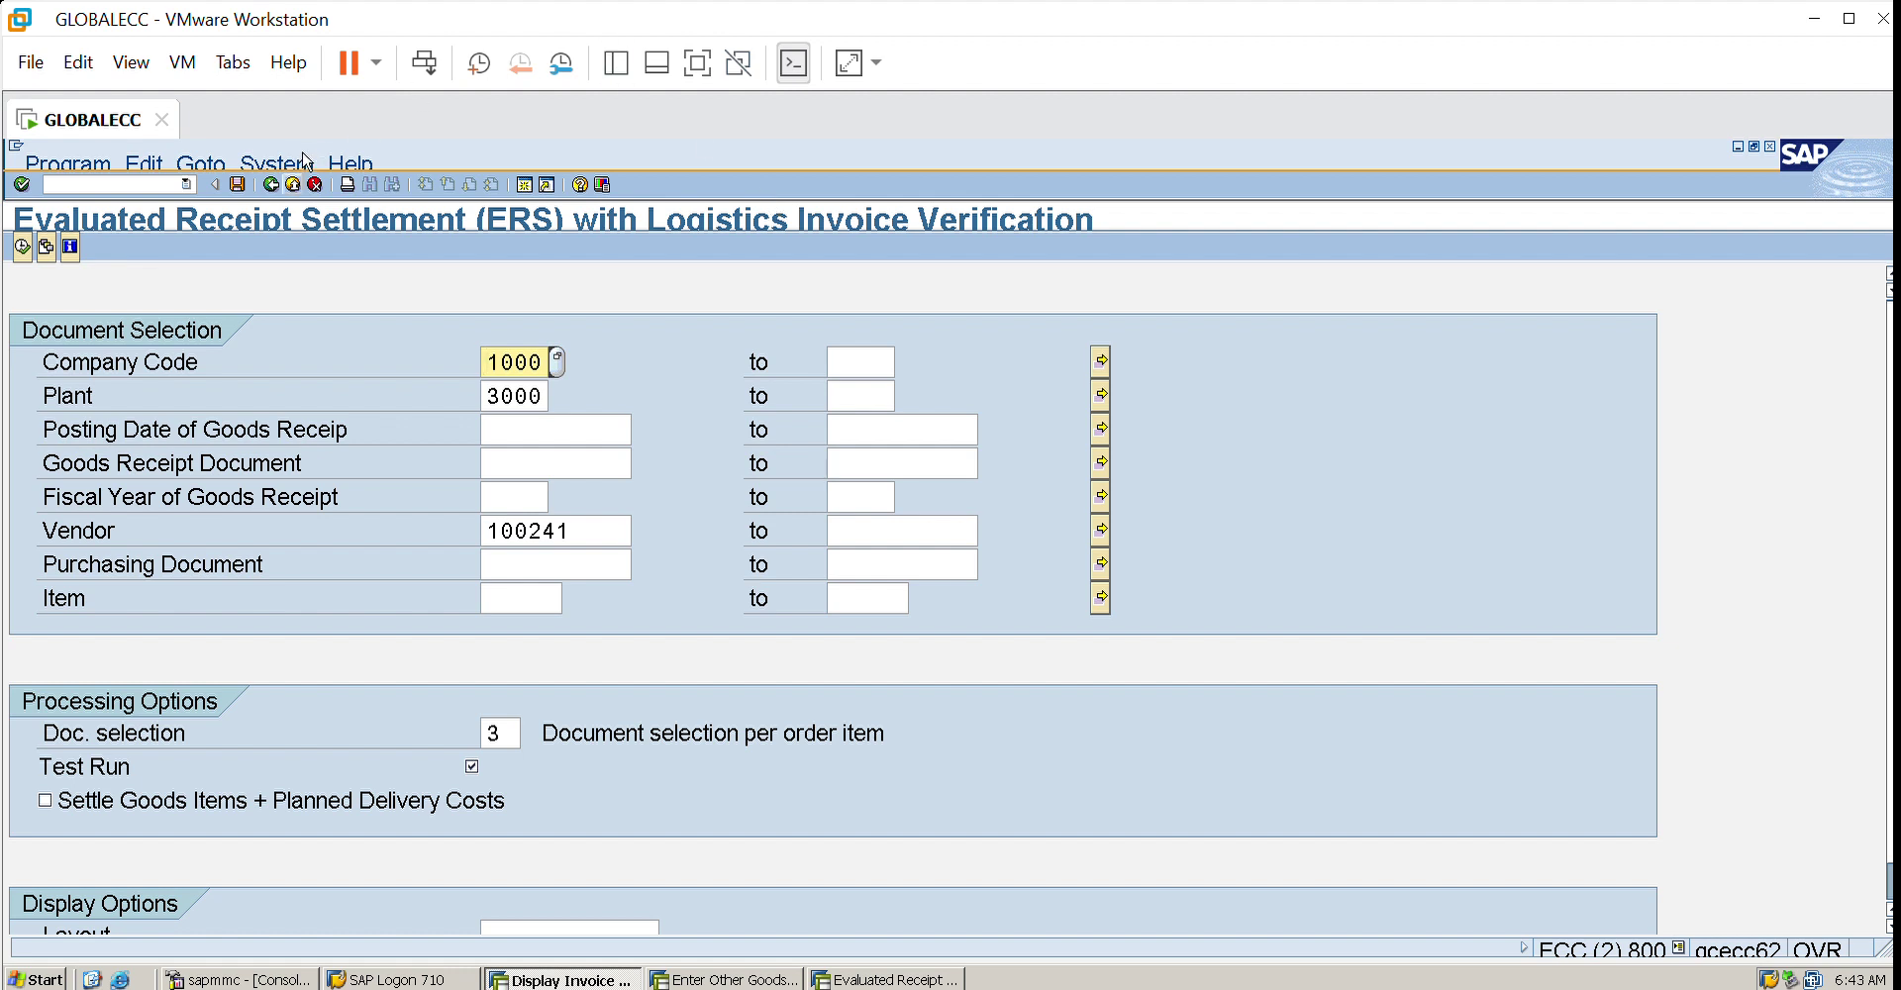
pyautogui.click(292, 184)
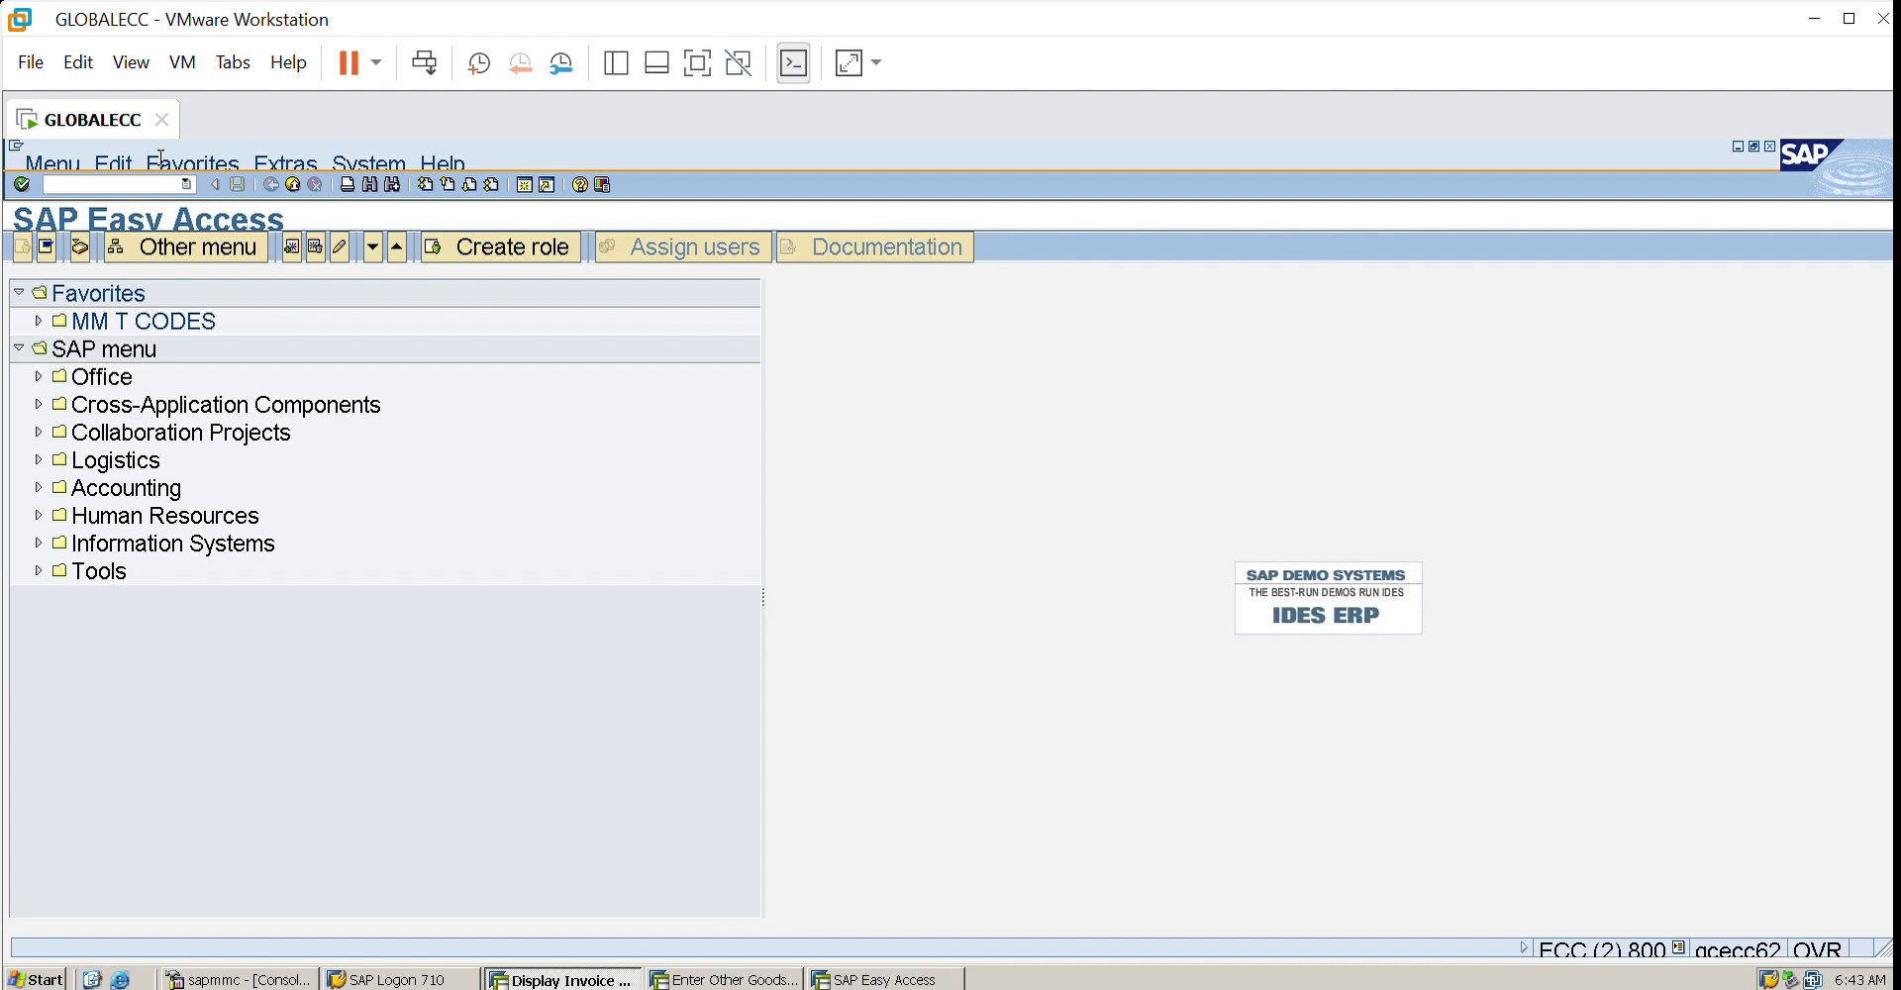
pyautogui.write('MRKO')
pyautogui.press('Return')
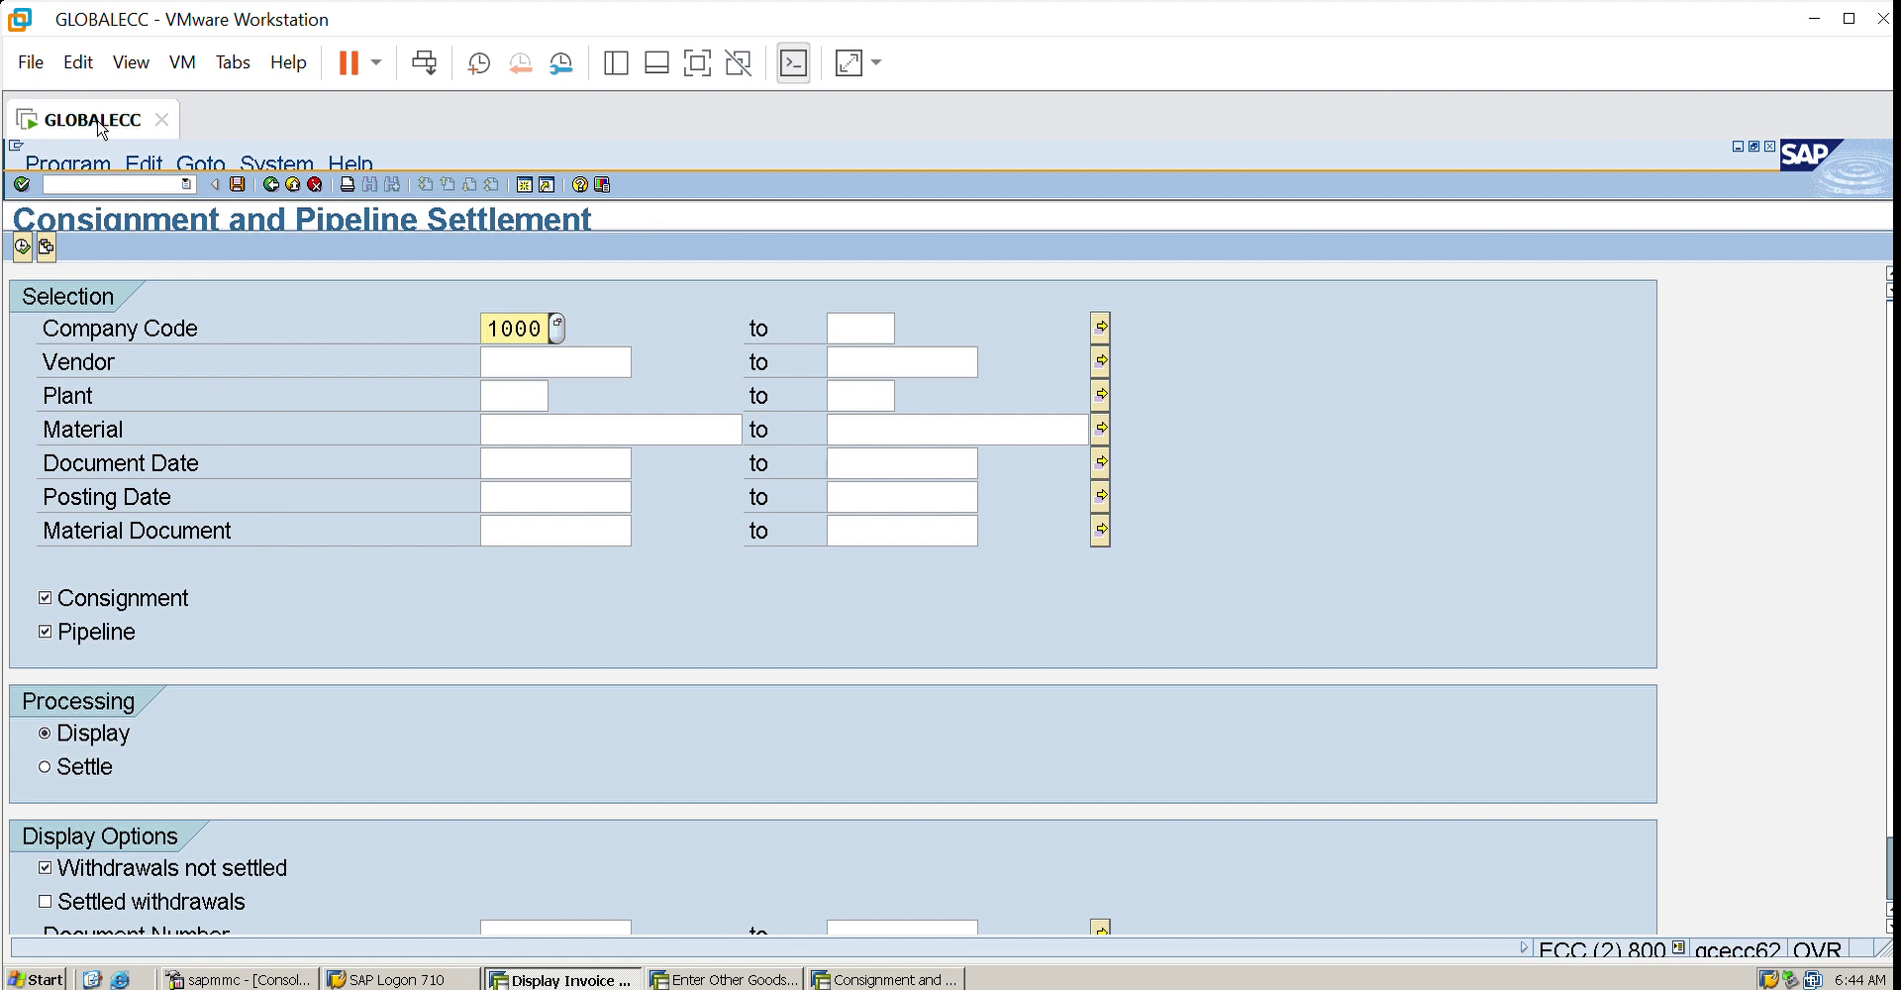
pyautogui.click(313, 182)
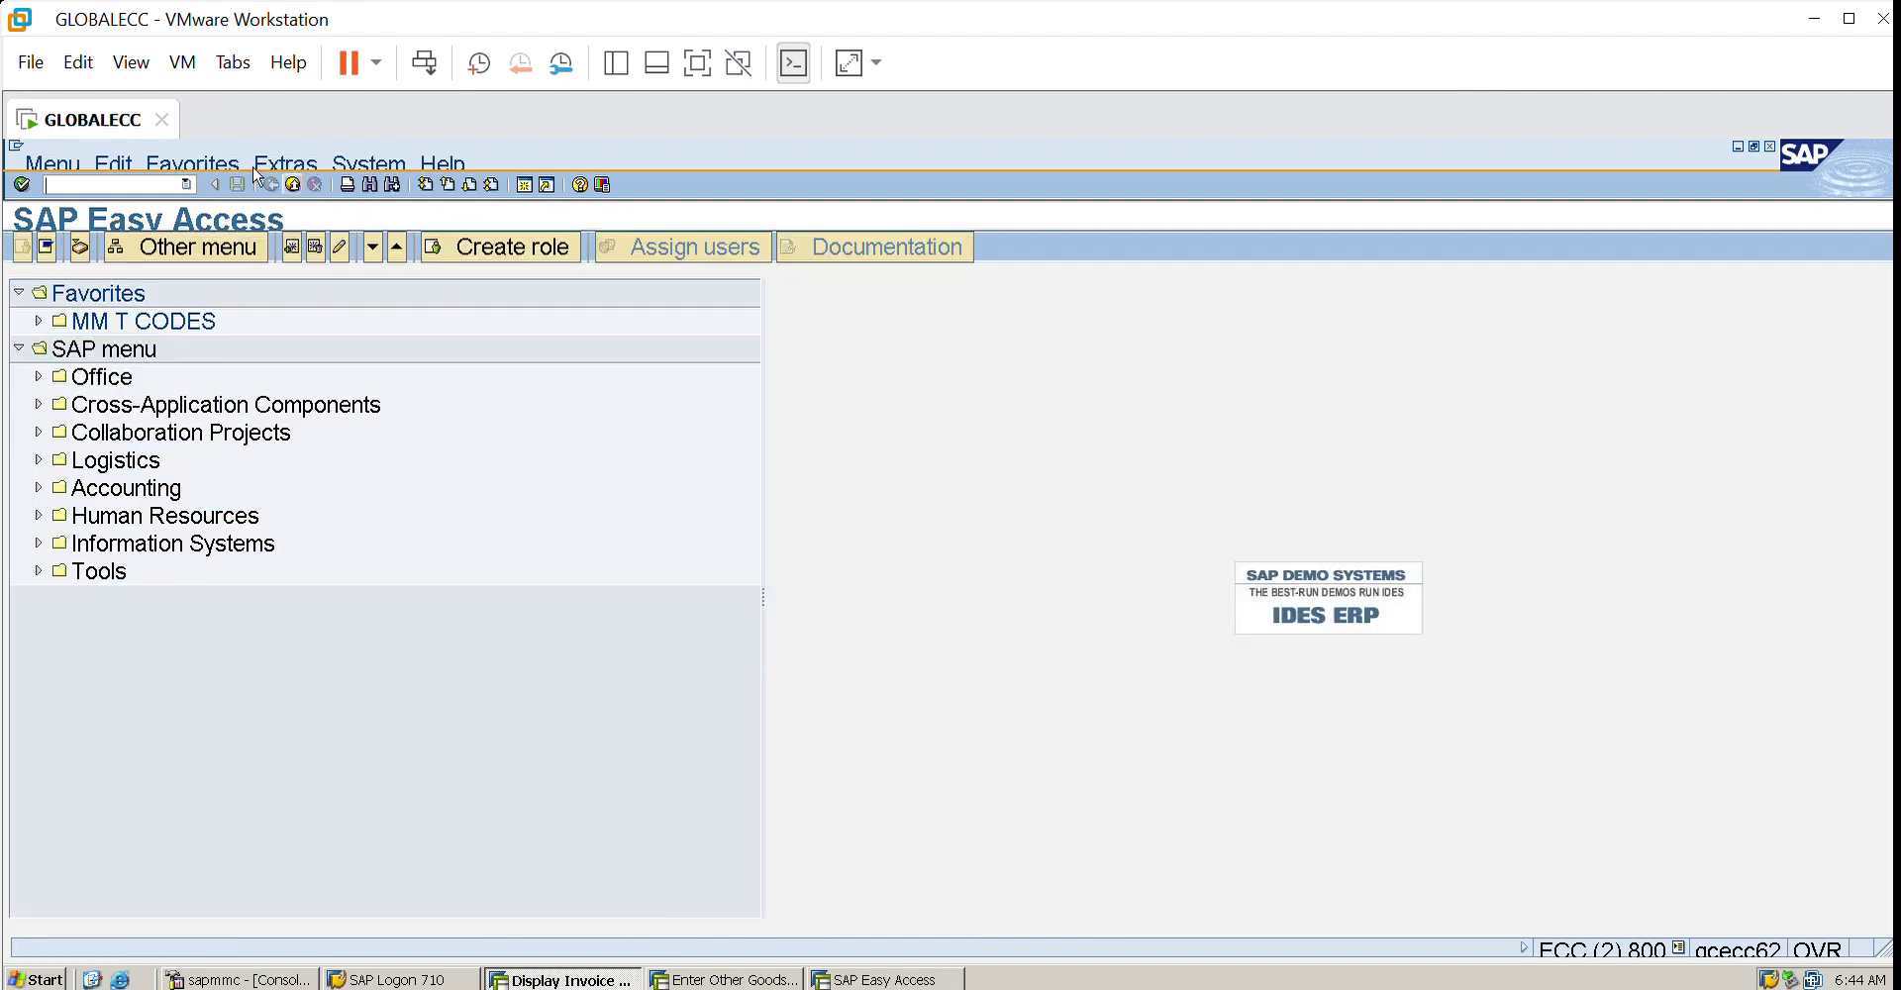
# - Look at the Invoicing Plan Settlement screen of transaction MRIS and the Revaluation screen of transaction MRNB
pyautogui.write('MRIS')
pyautogui.press('Return')
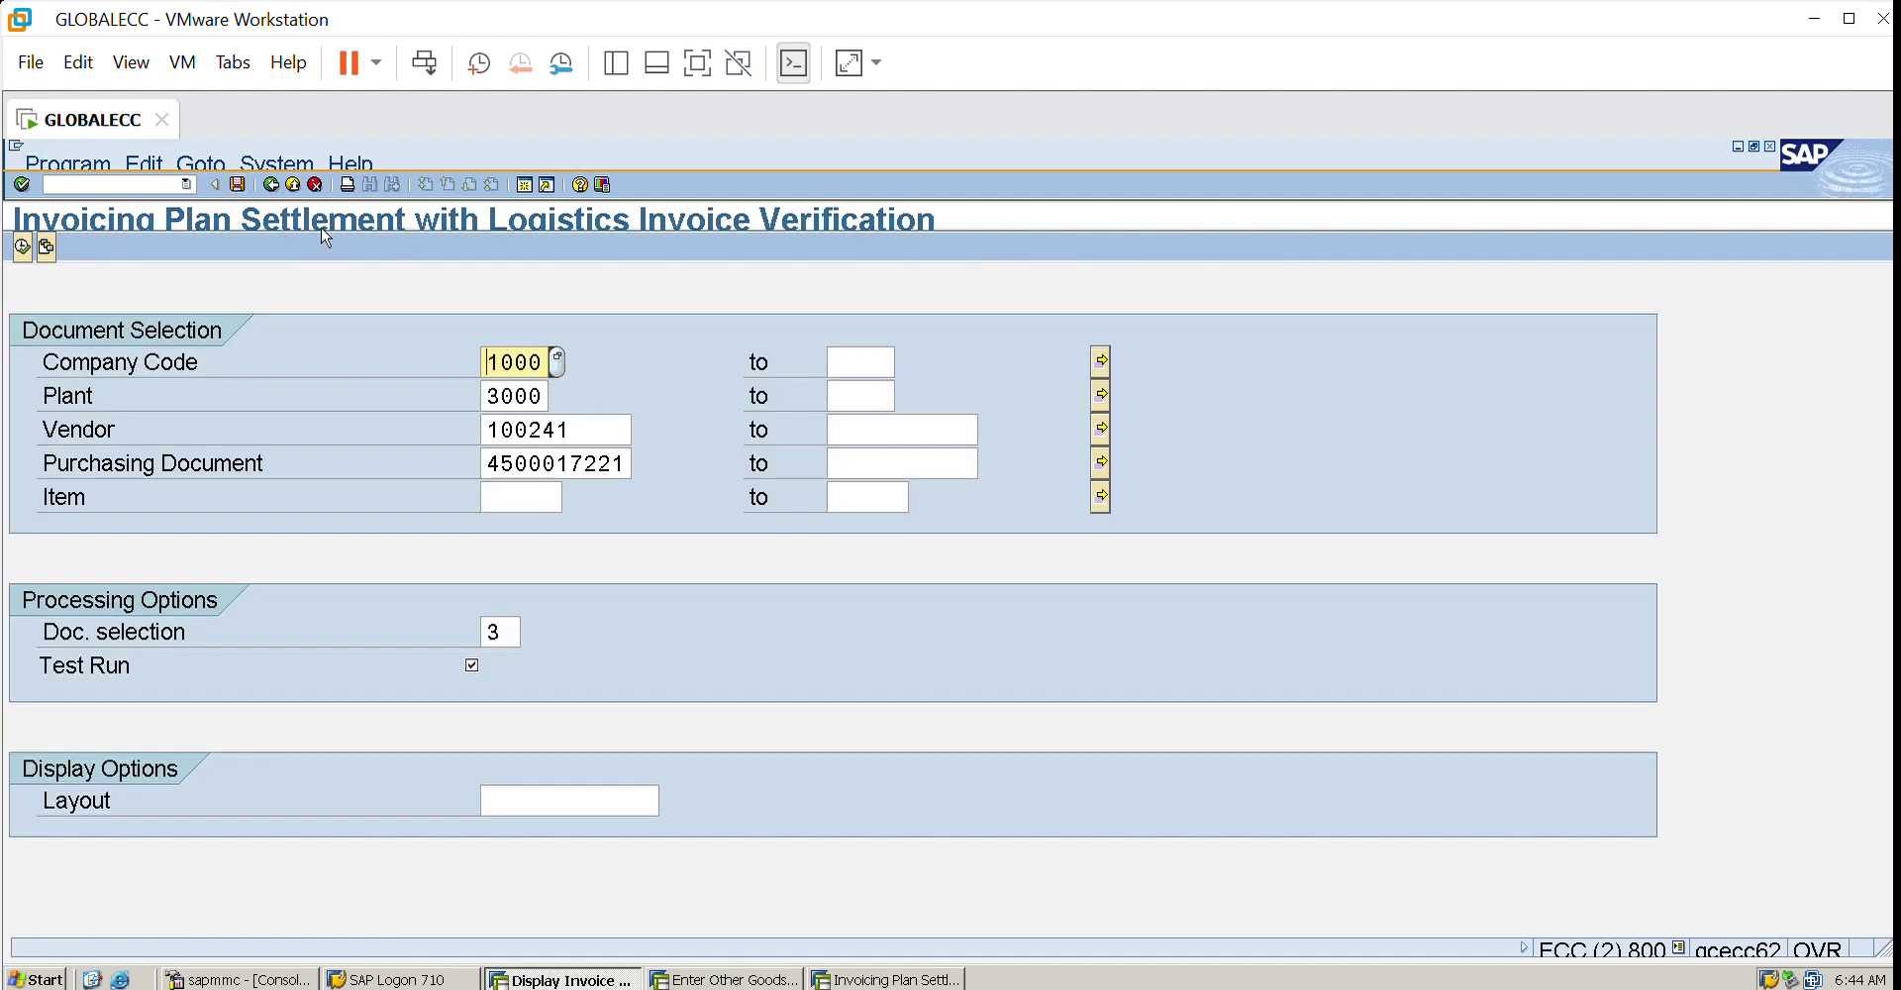
pyautogui.click(269, 183)
pyautogui.write('M')
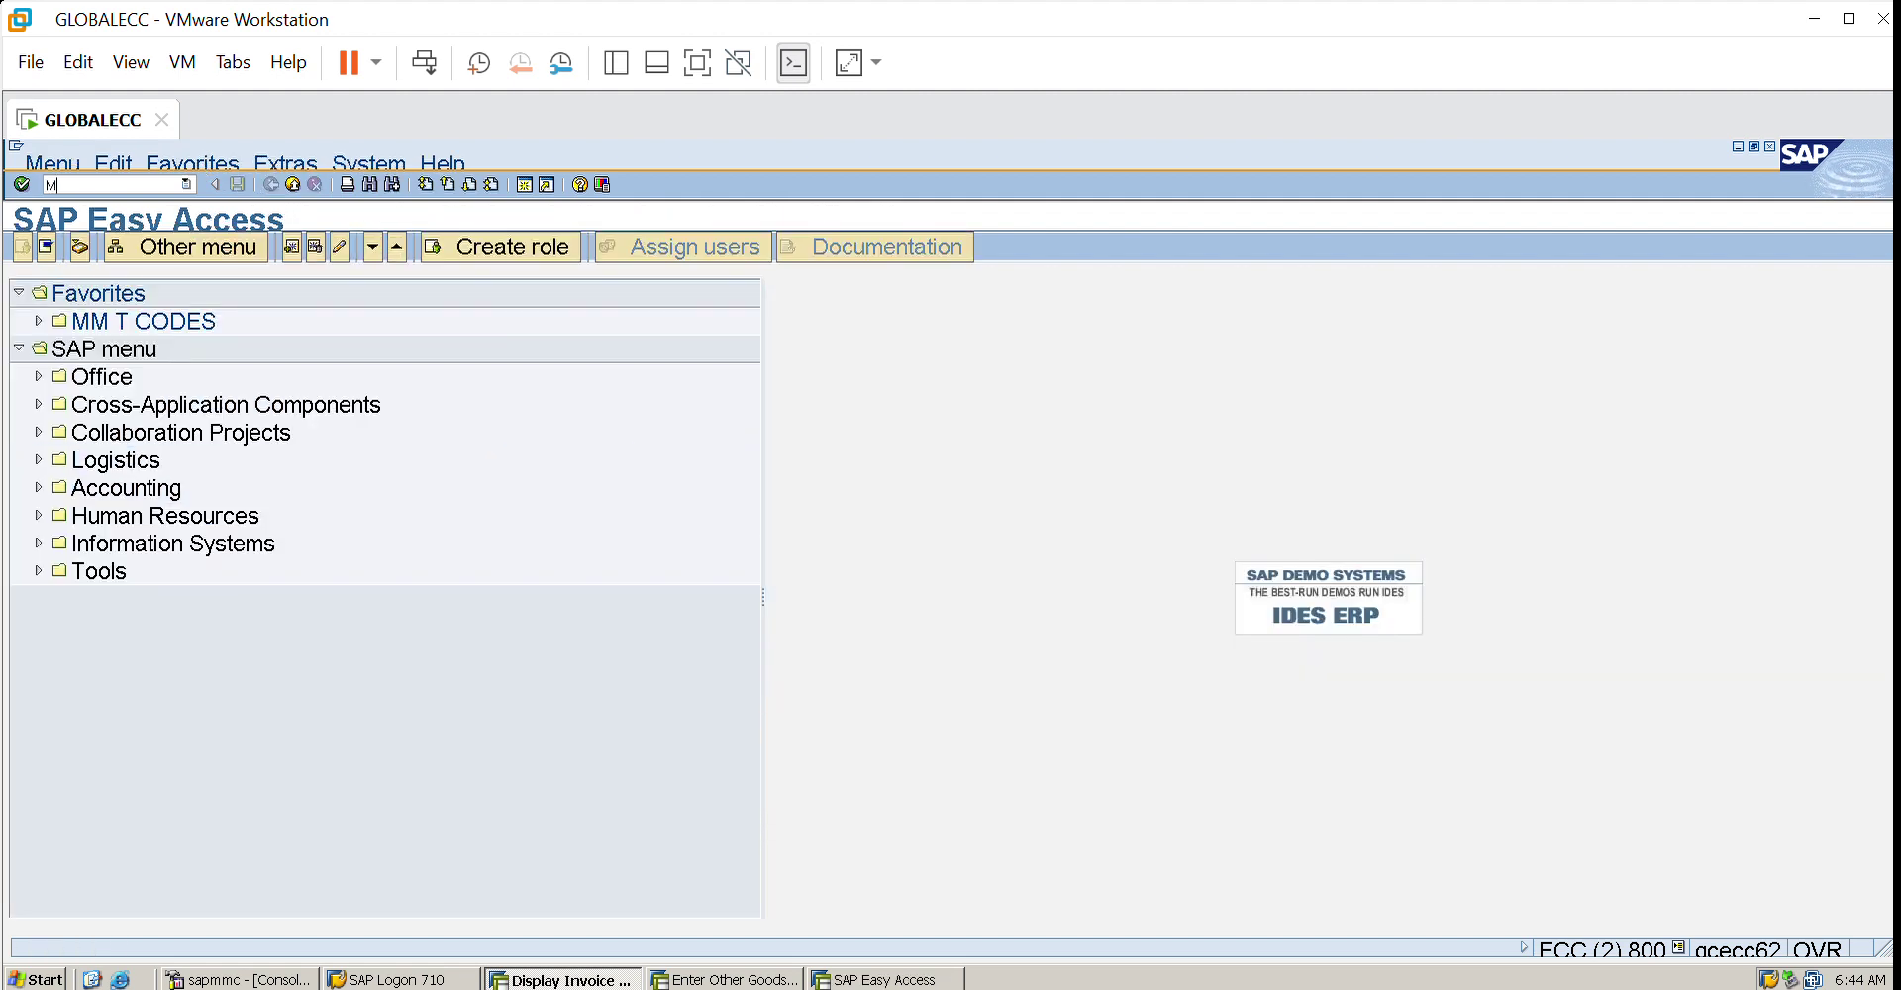
pyautogui.write('RNB')
pyautogui.press('Return')
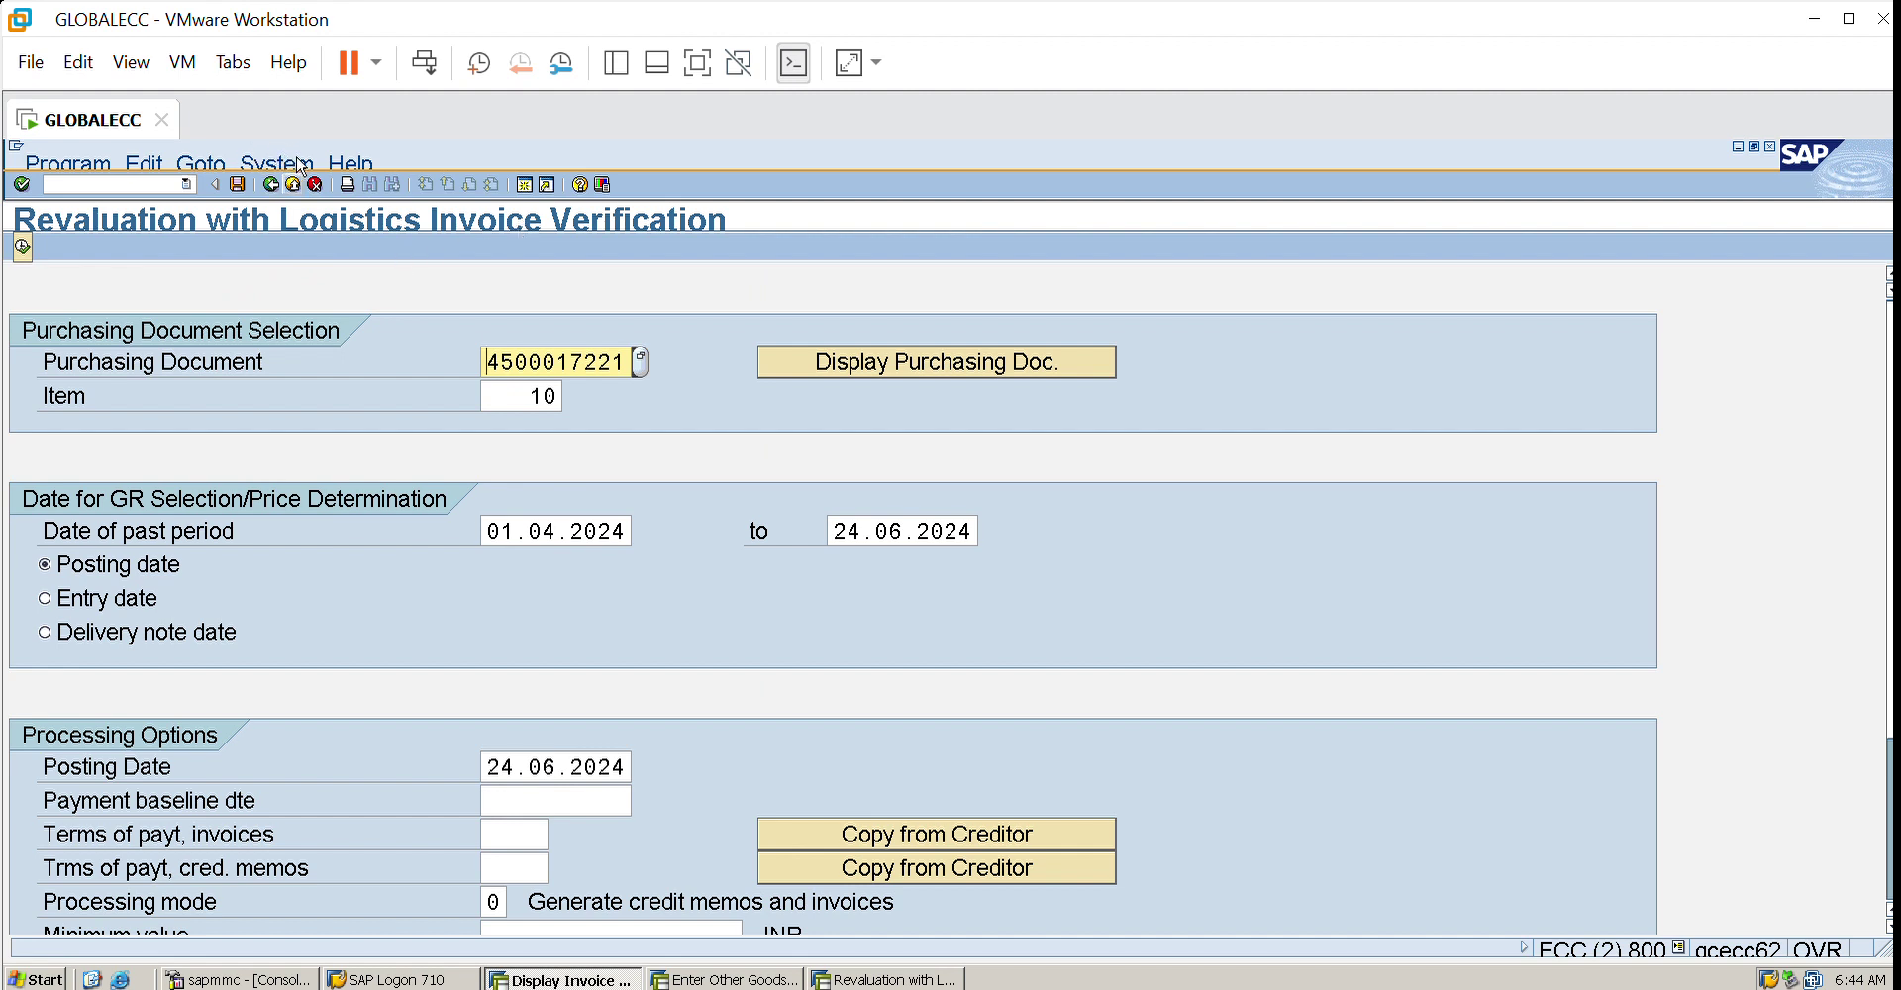
pyautogui.press('F3')
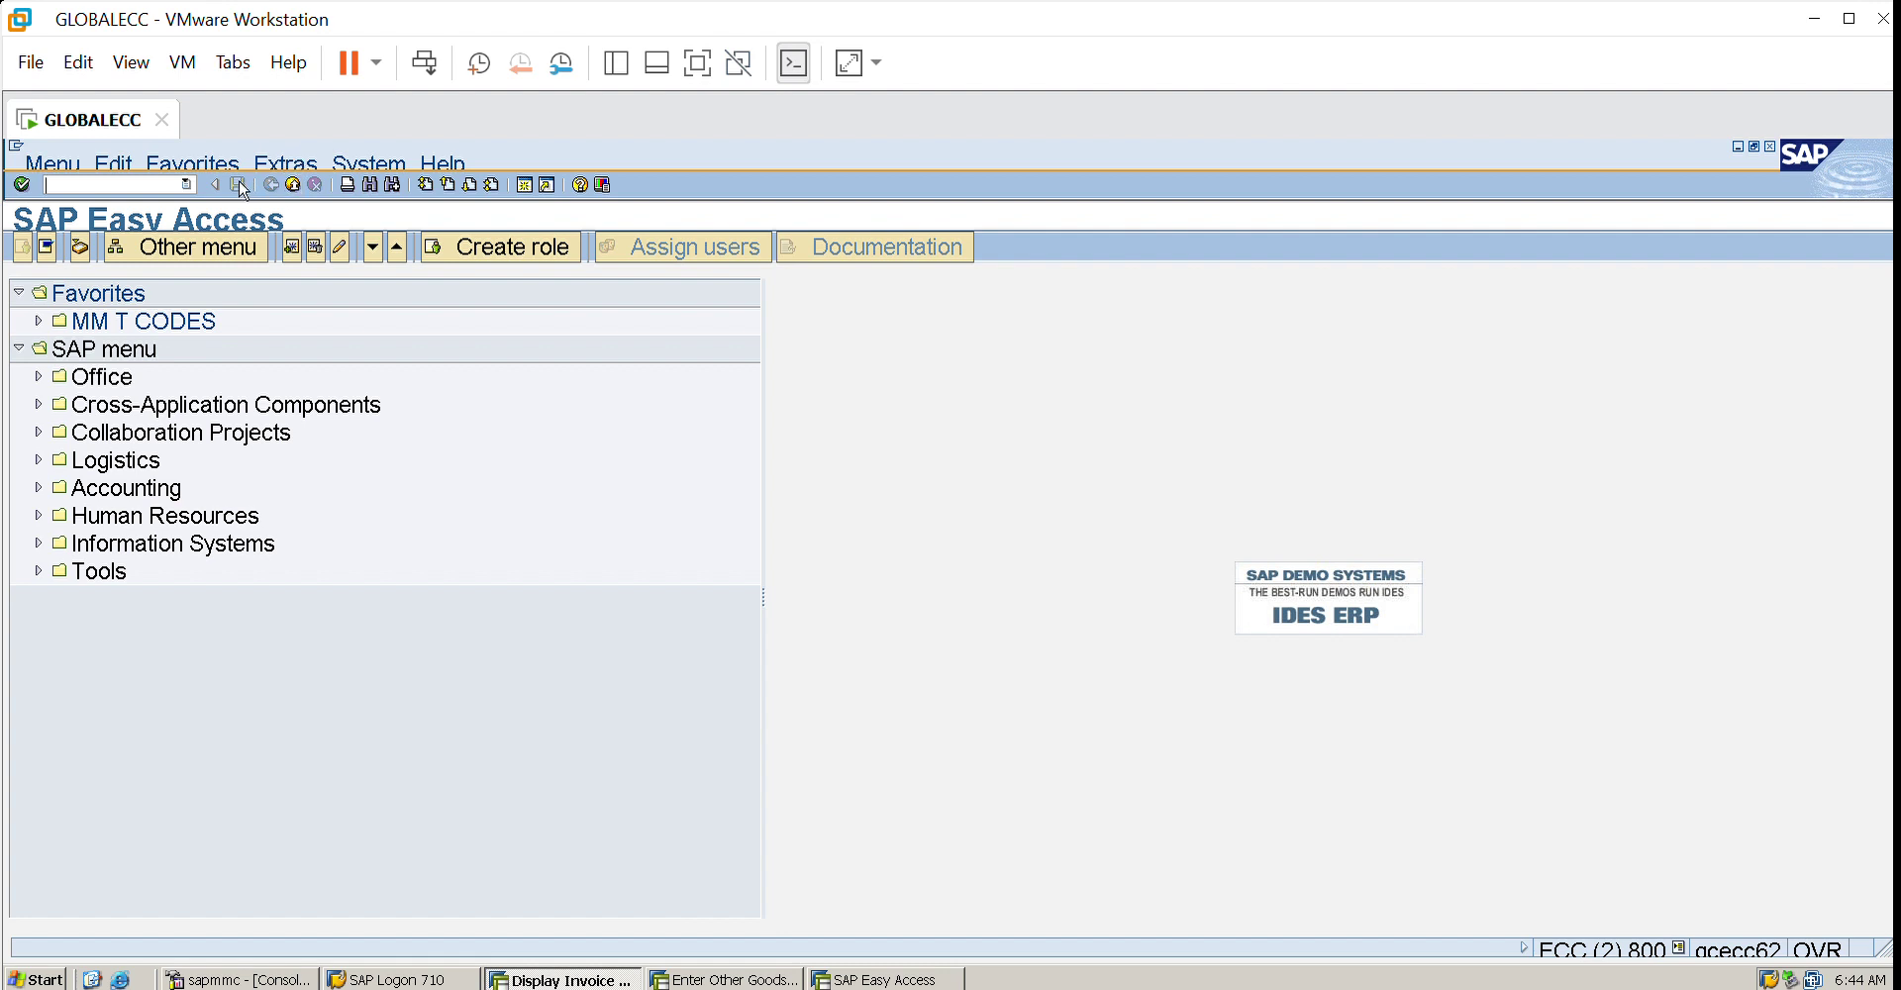
# - Look at GR/IR clearing account maintenance in transaction MR11 and its document display in MR11SHOW, returning to the first session's SAP Easy Access screen
pyautogui.write('MR11')
pyautogui.press('Return')
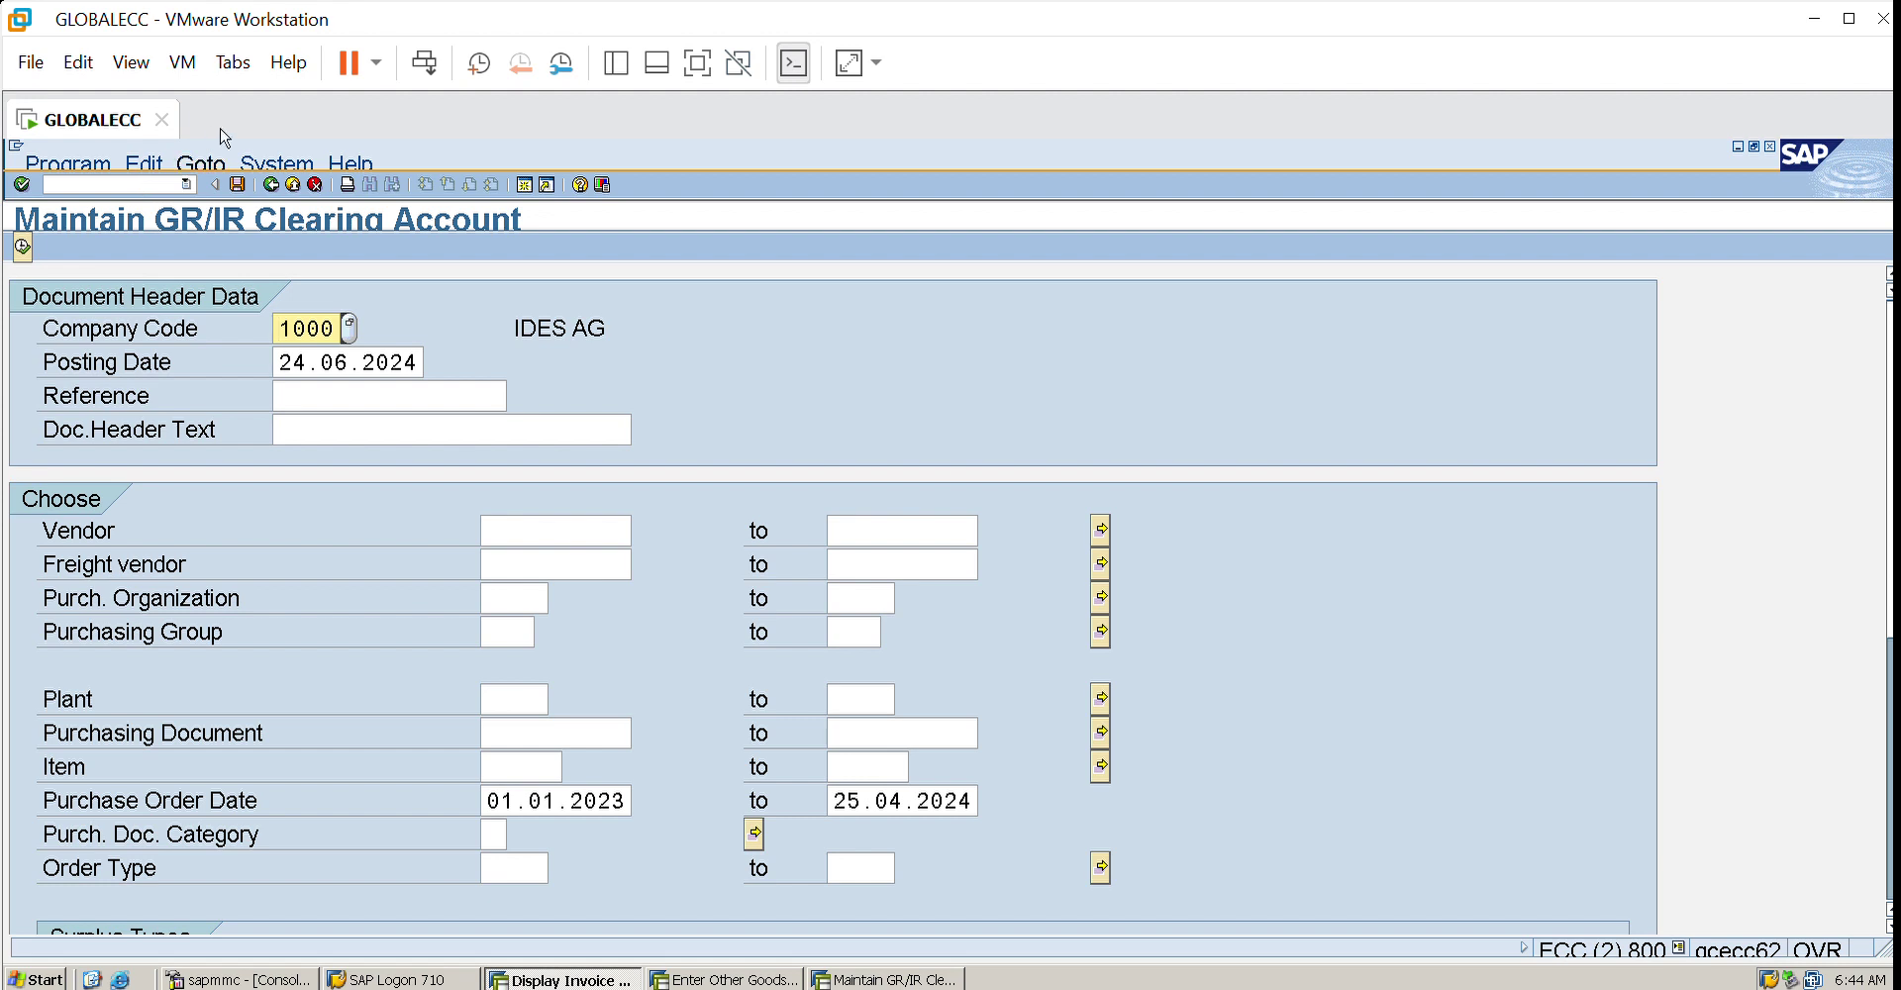
pyautogui.click(270, 184)
pyautogui.write('M')
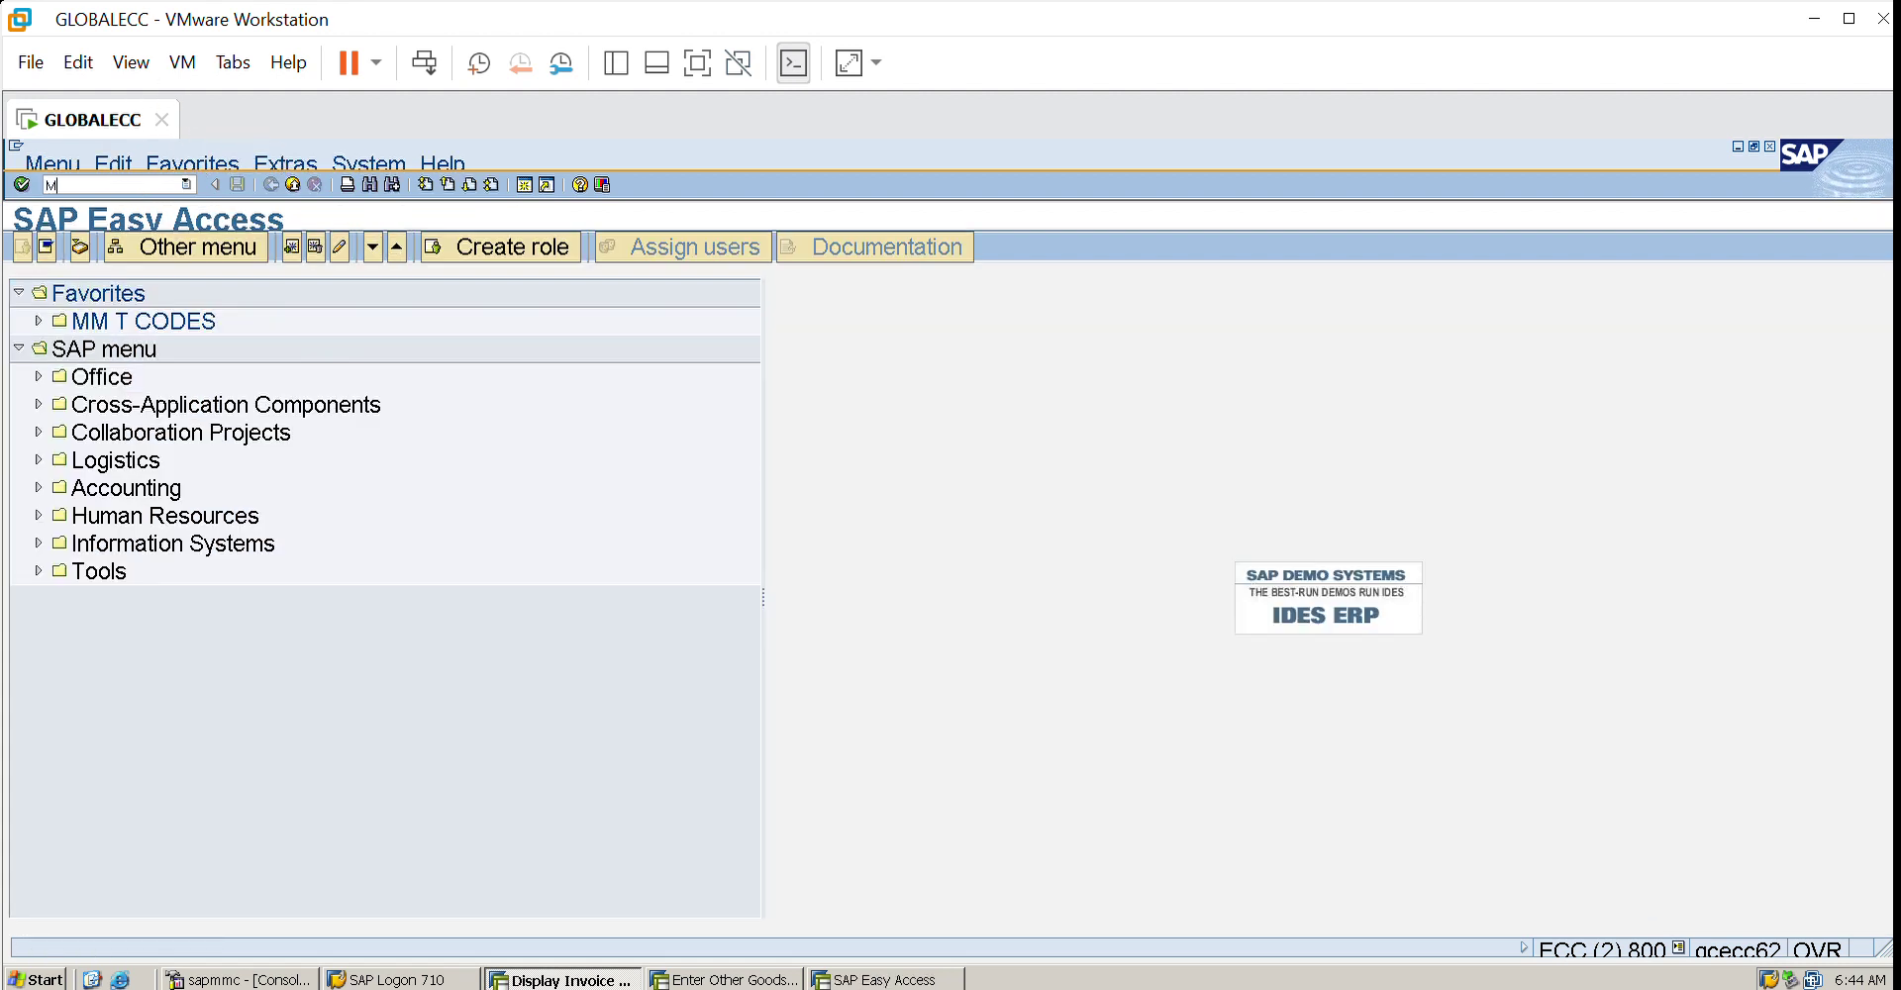
pyautogui.write('R11SHOW')
pyautogui.press('Return')
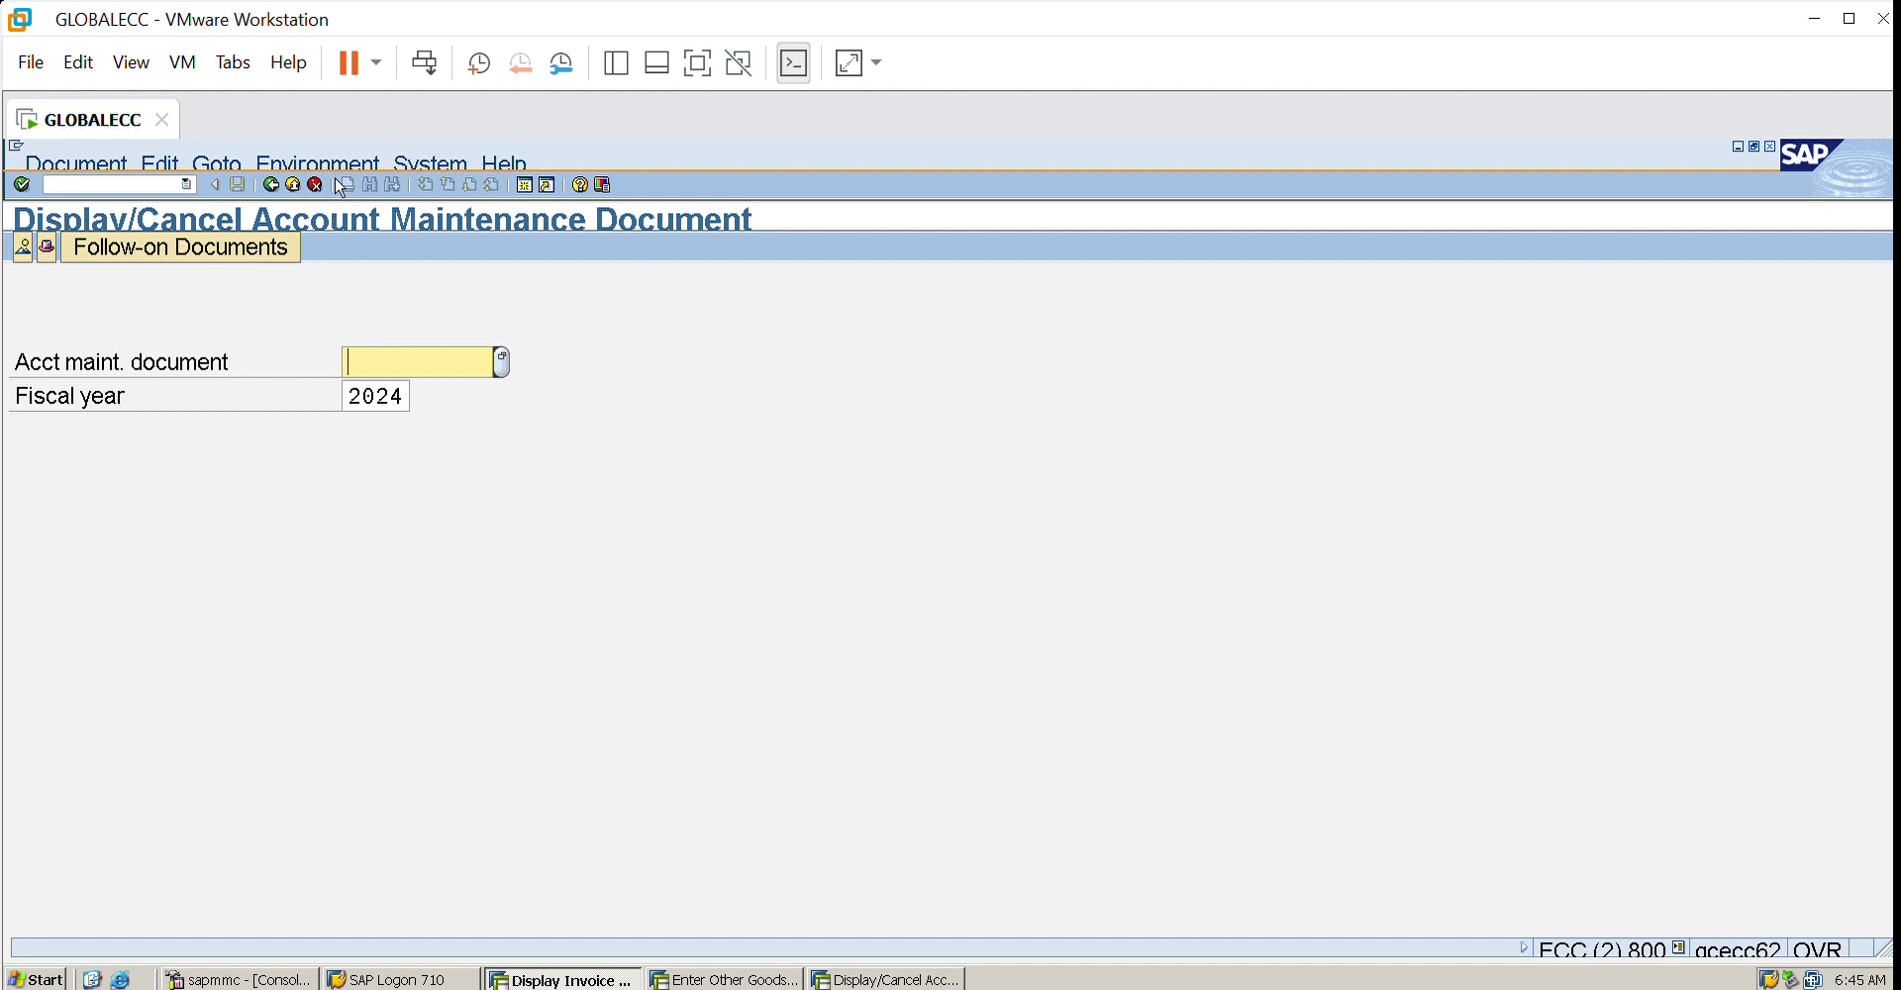
pyautogui.click(293, 185)
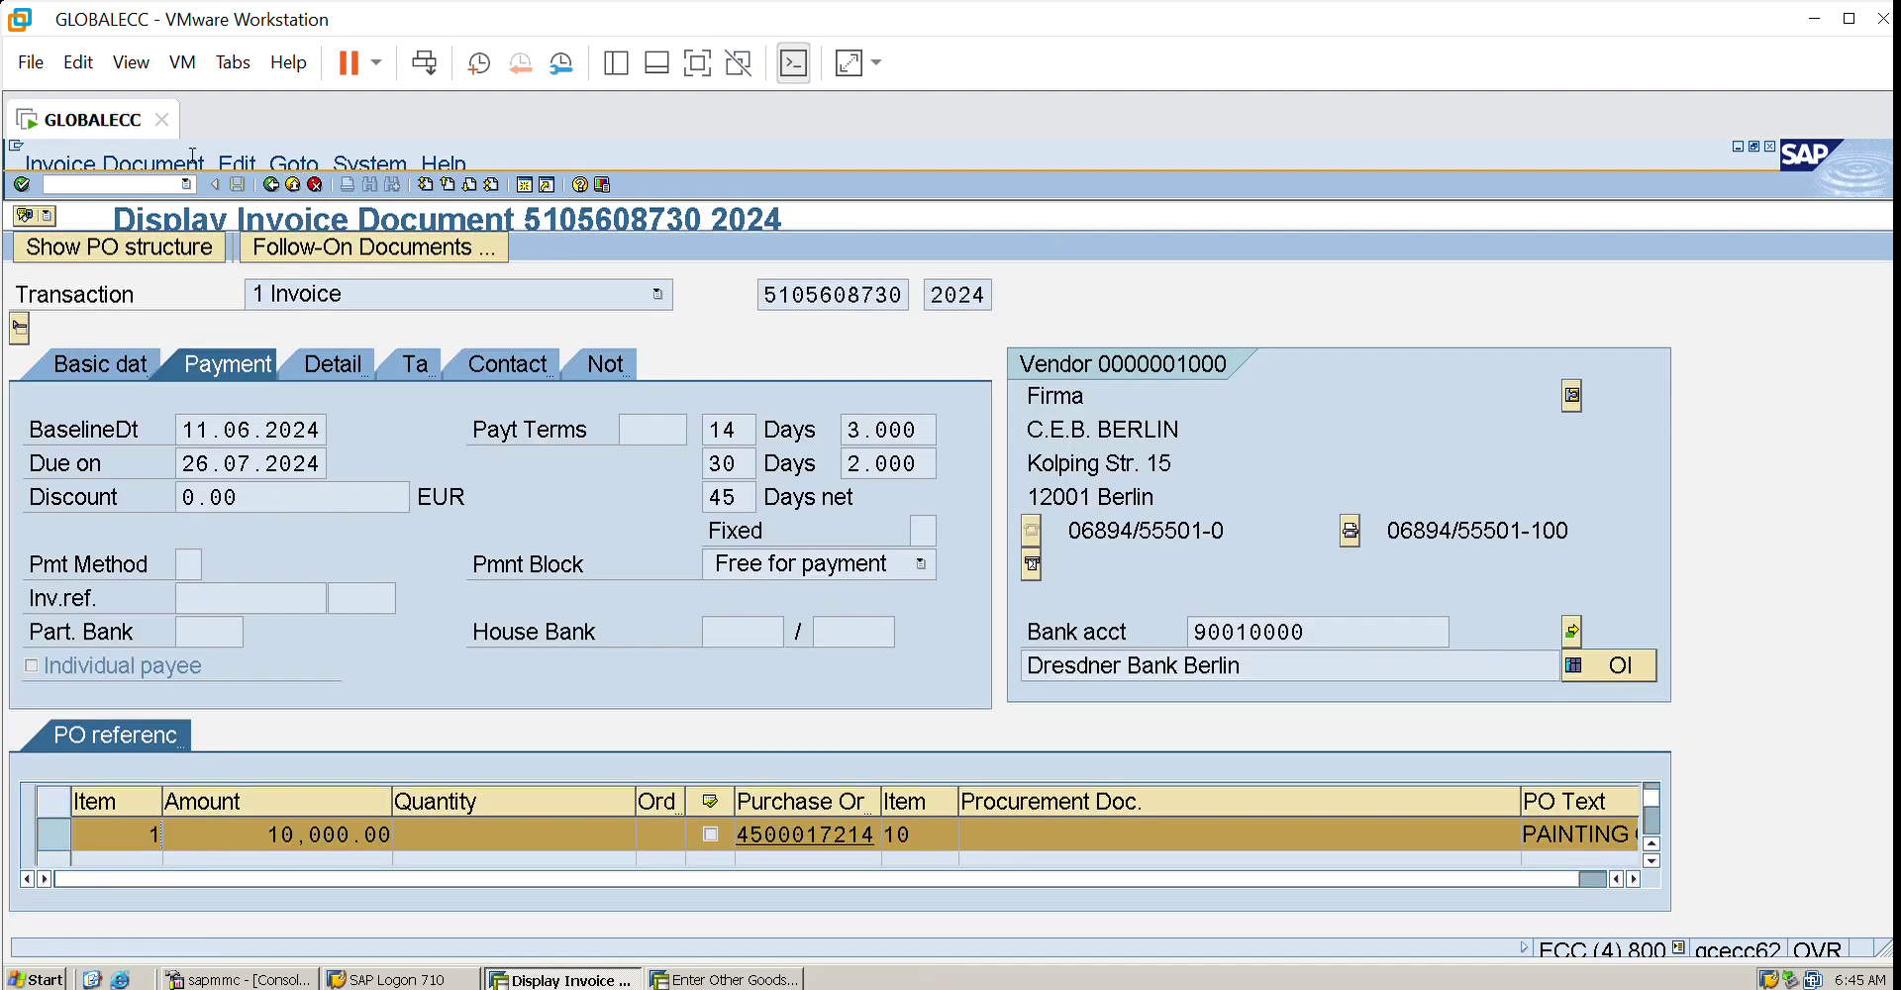
pyautogui.click(293, 182)
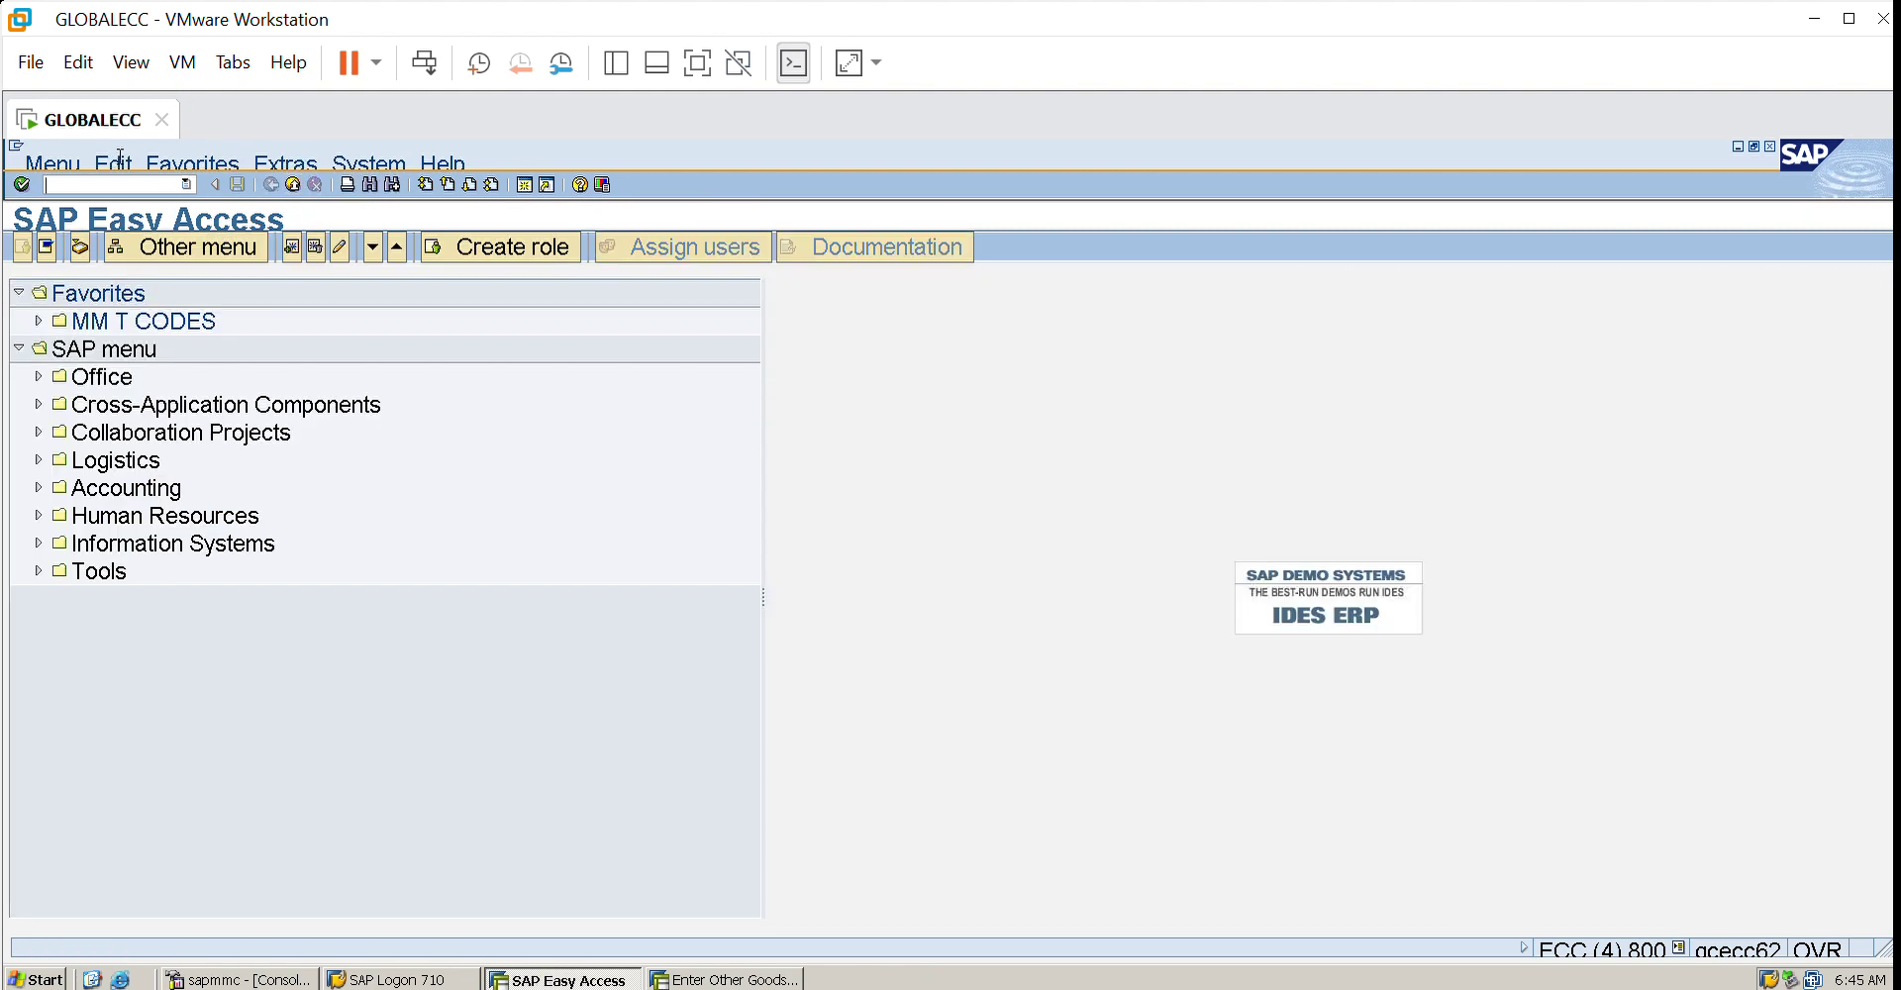
# - Look at the archive file creation screen of transaction MRA1 and the archive delete program screen of transaction MRA2
pyautogui.write('MRA1')
pyautogui.press('Return')
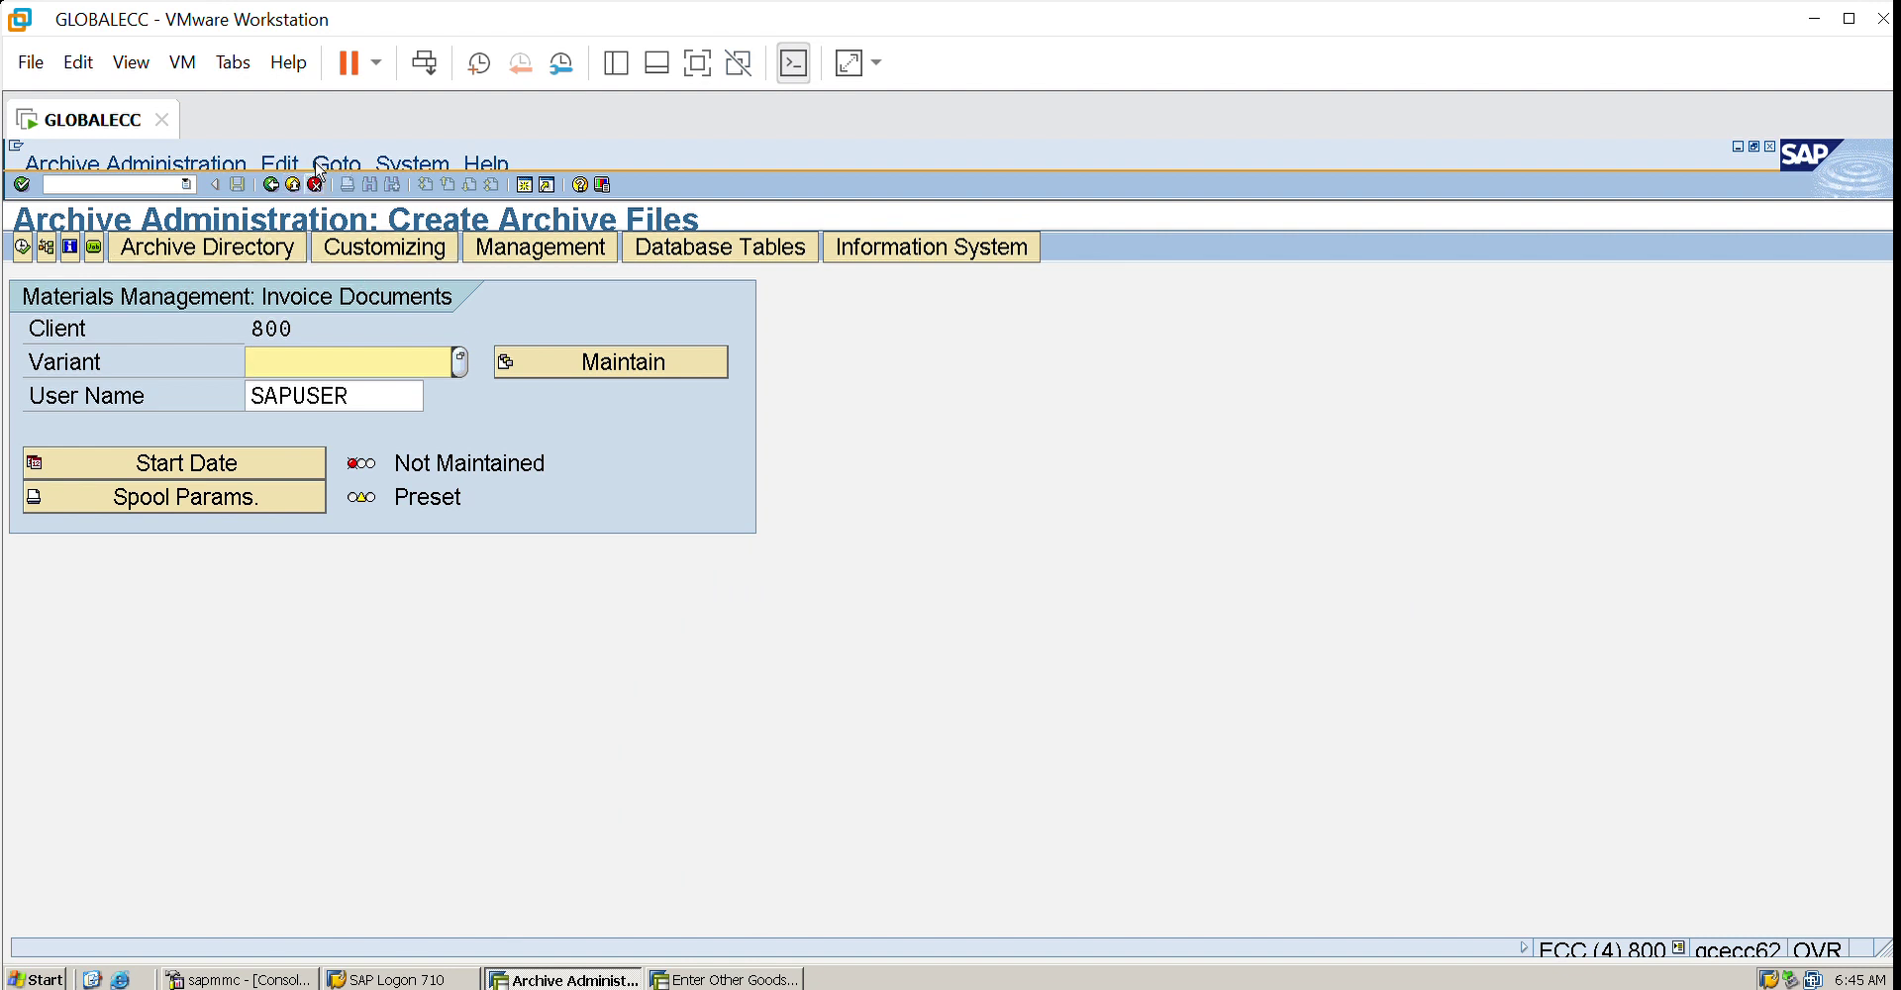
pyautogui.click(274, 182)
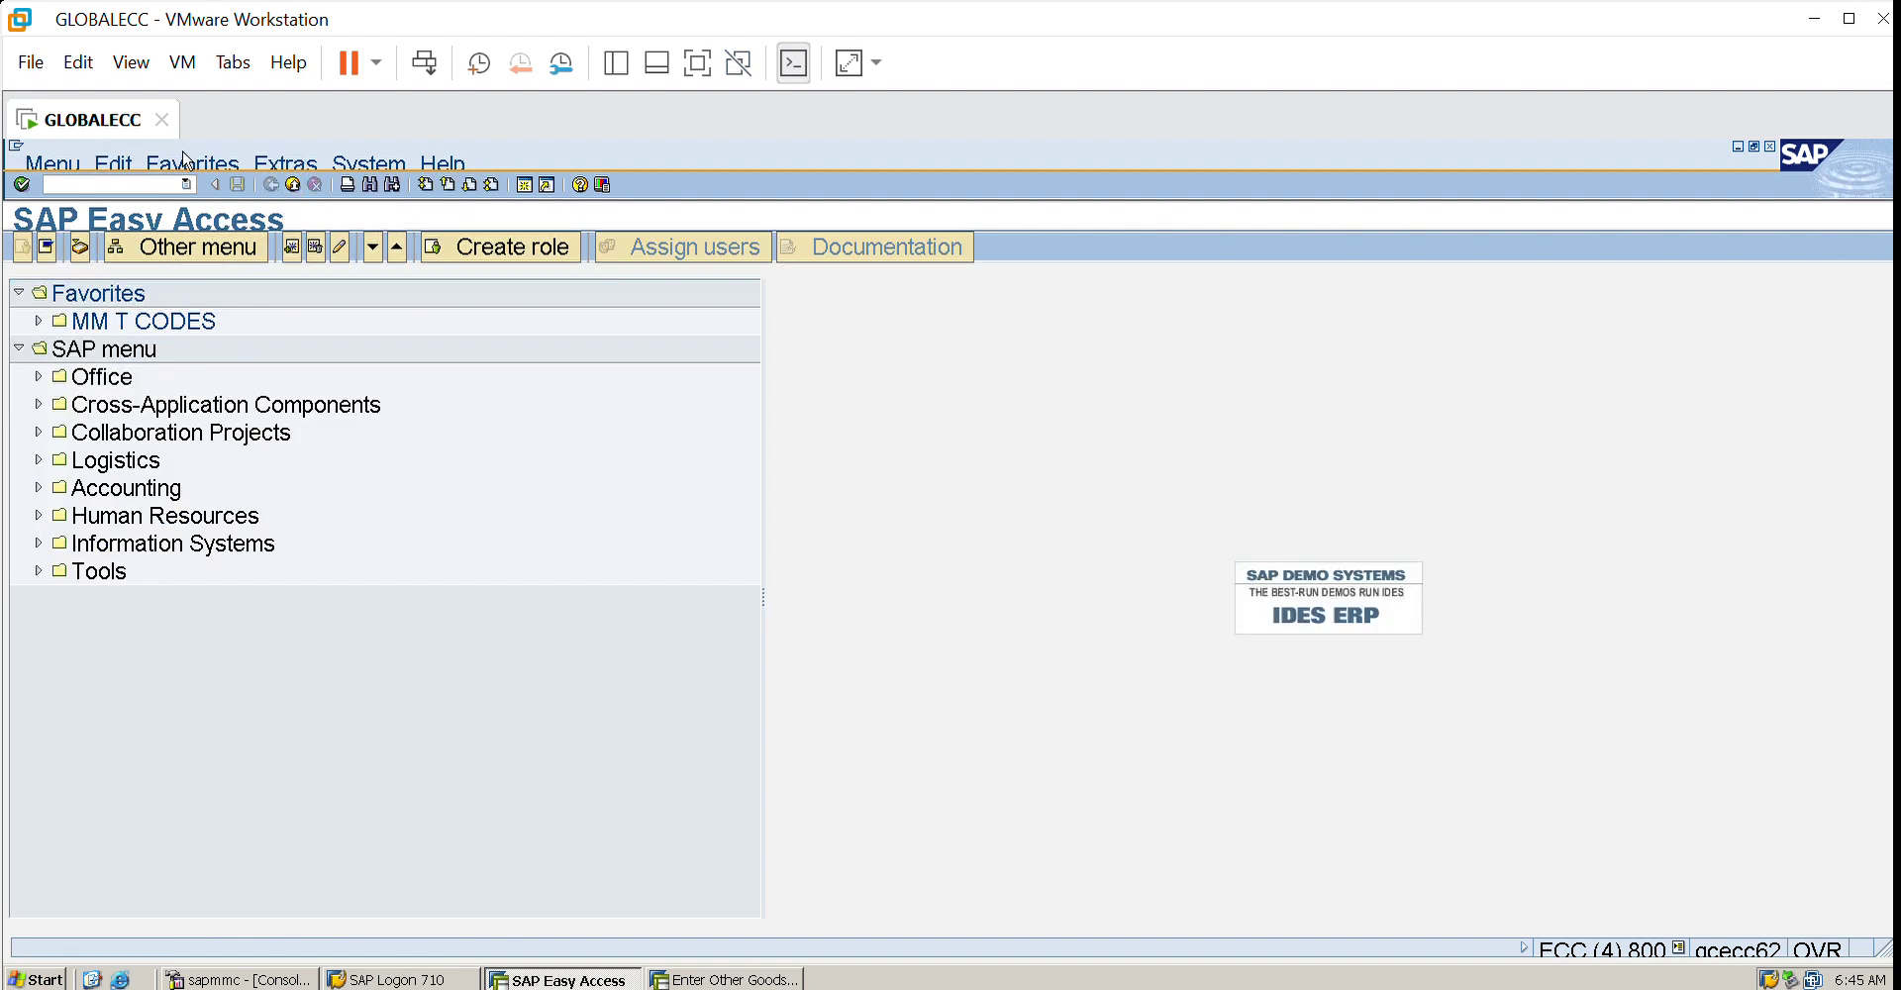
pyautogui.write('MRA2')
pyautogui.press('Return')
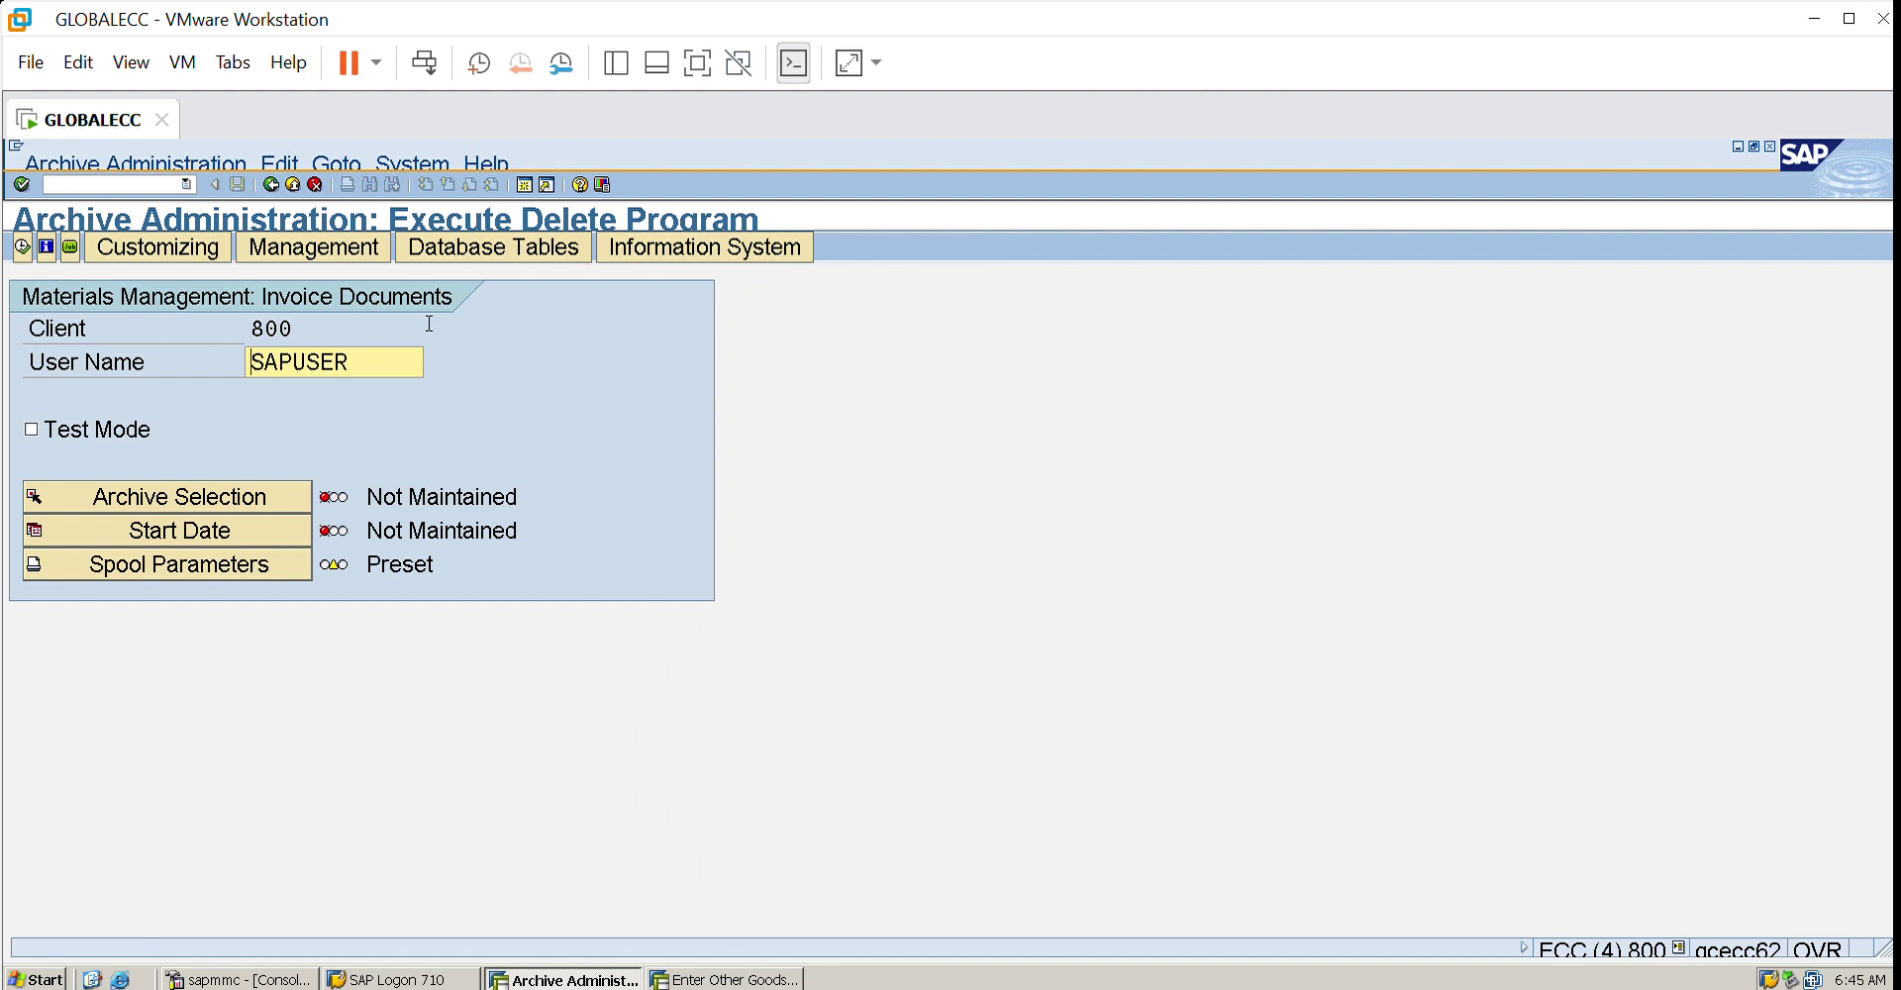
pyautogui.press('F3')
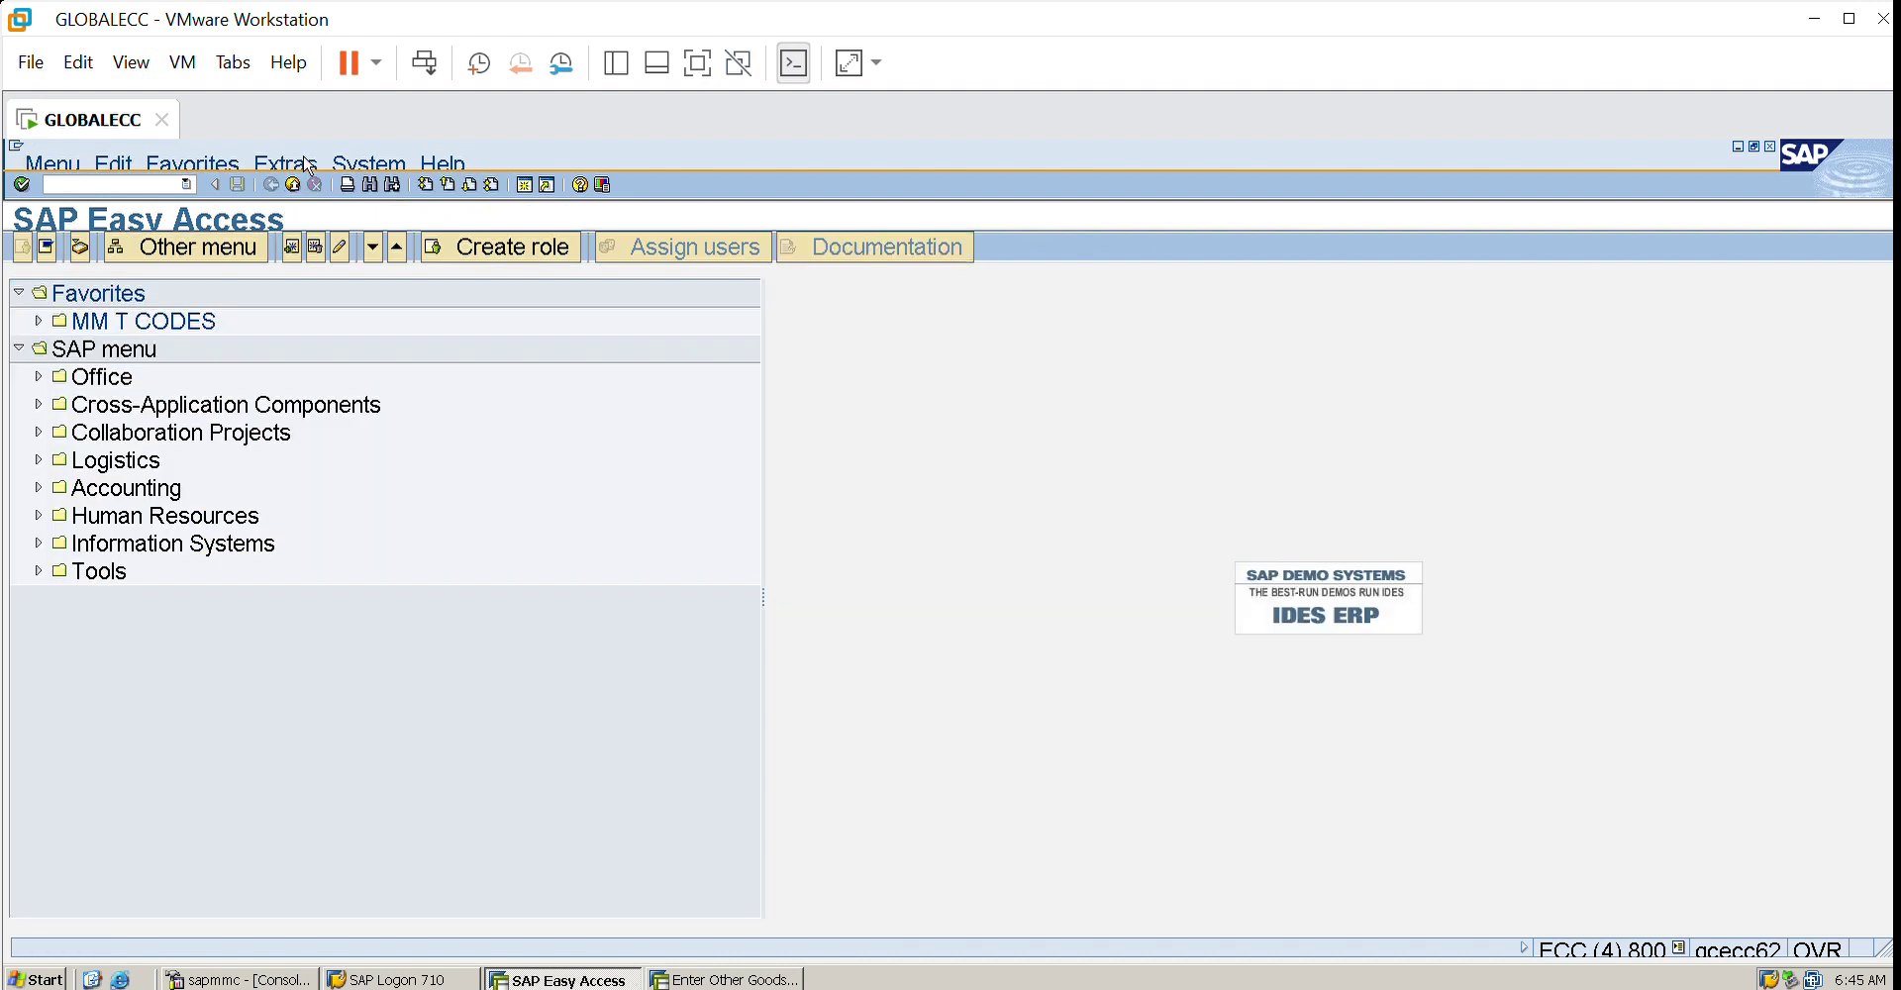
# - Open the Analysis of Invoice Document Archive transaction to view its selection fields, and return to SAP Easy Access
pyautogui.write('mb52')
pyautogui.press('Return')
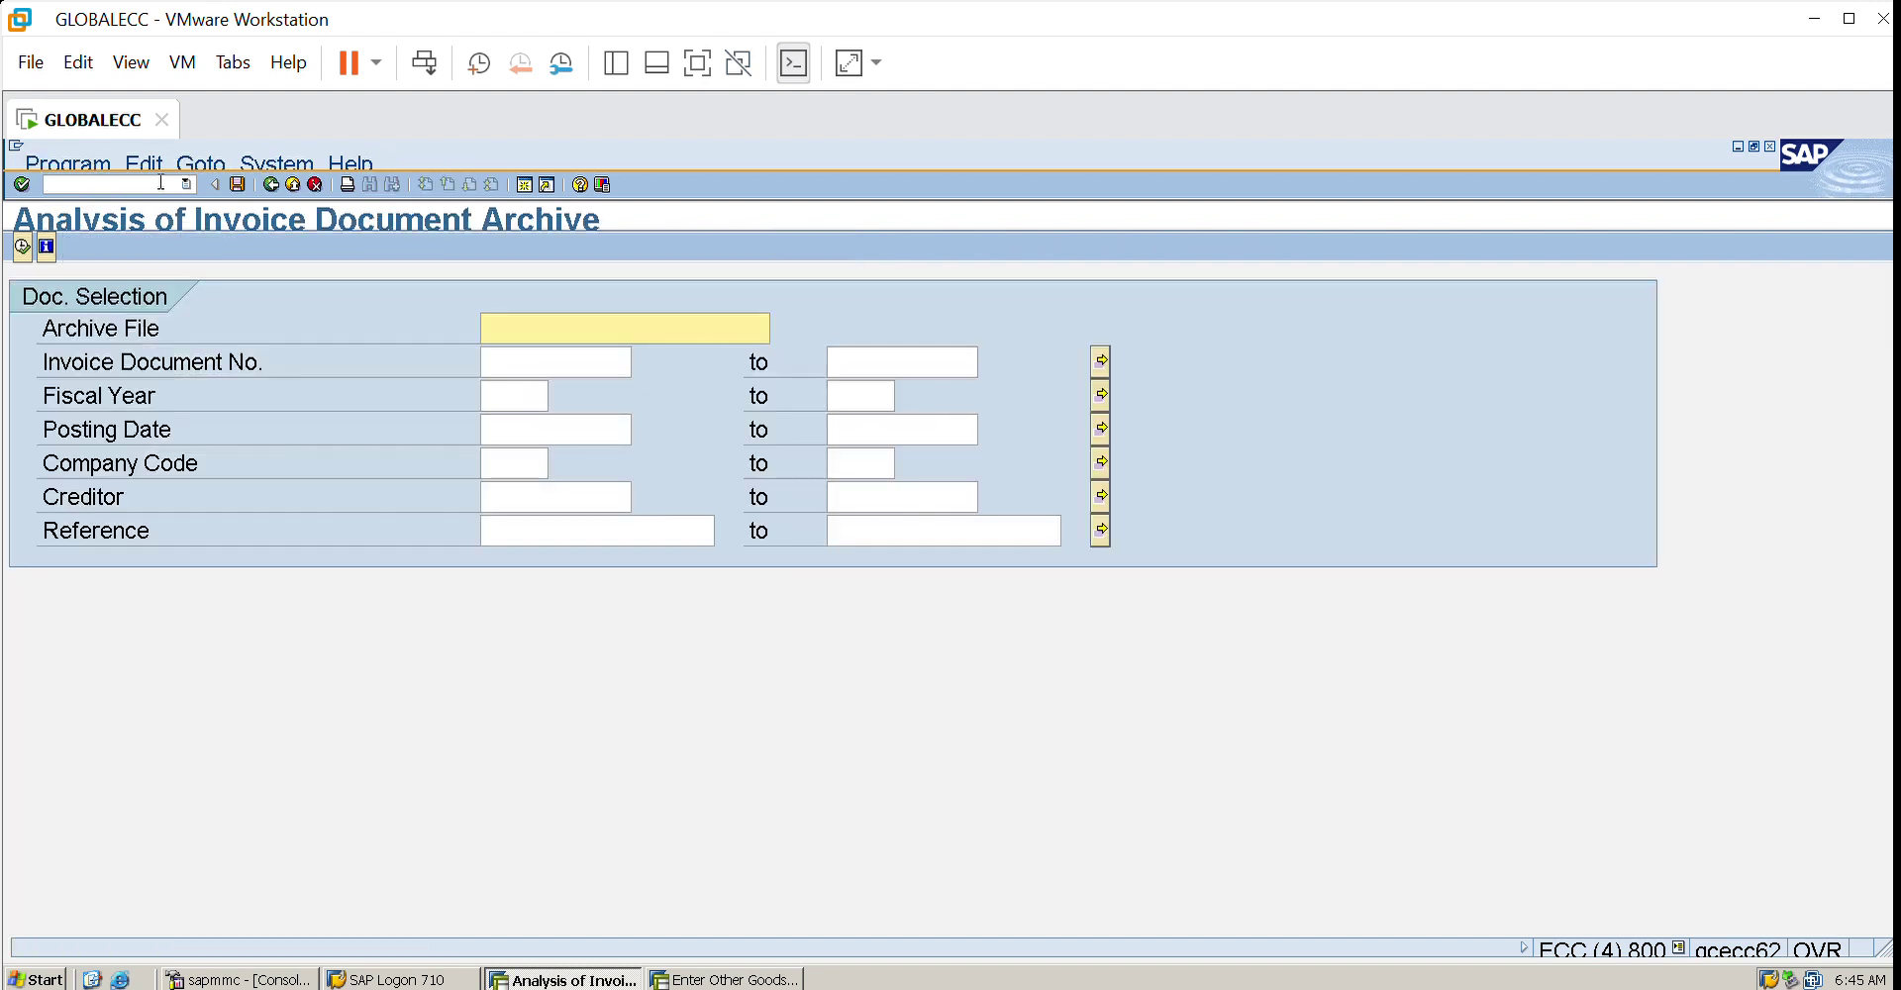
pyautogui.click(294, 183)
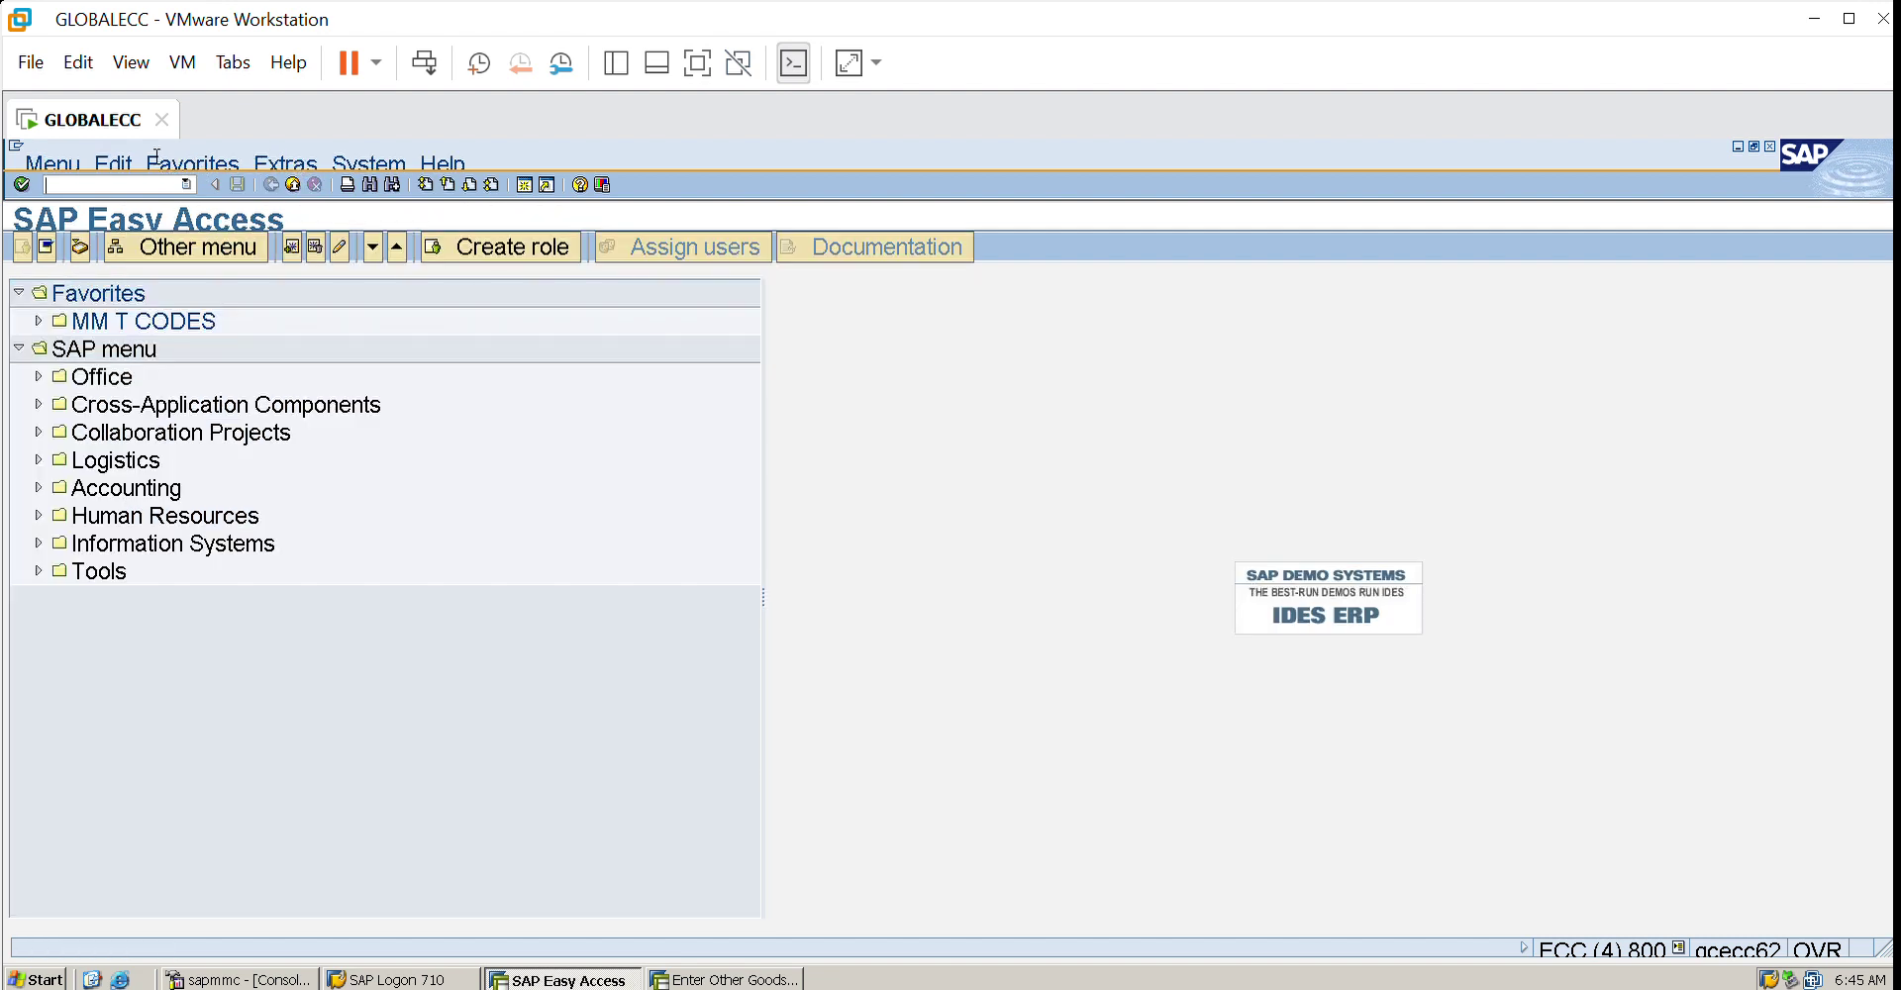
# - Open the archive administration overview of archiving sessions for the MM_REBEL object to view it, and return to SAP Easy Access
pyautogui.write('MB51')
pyautogui.press('Return')
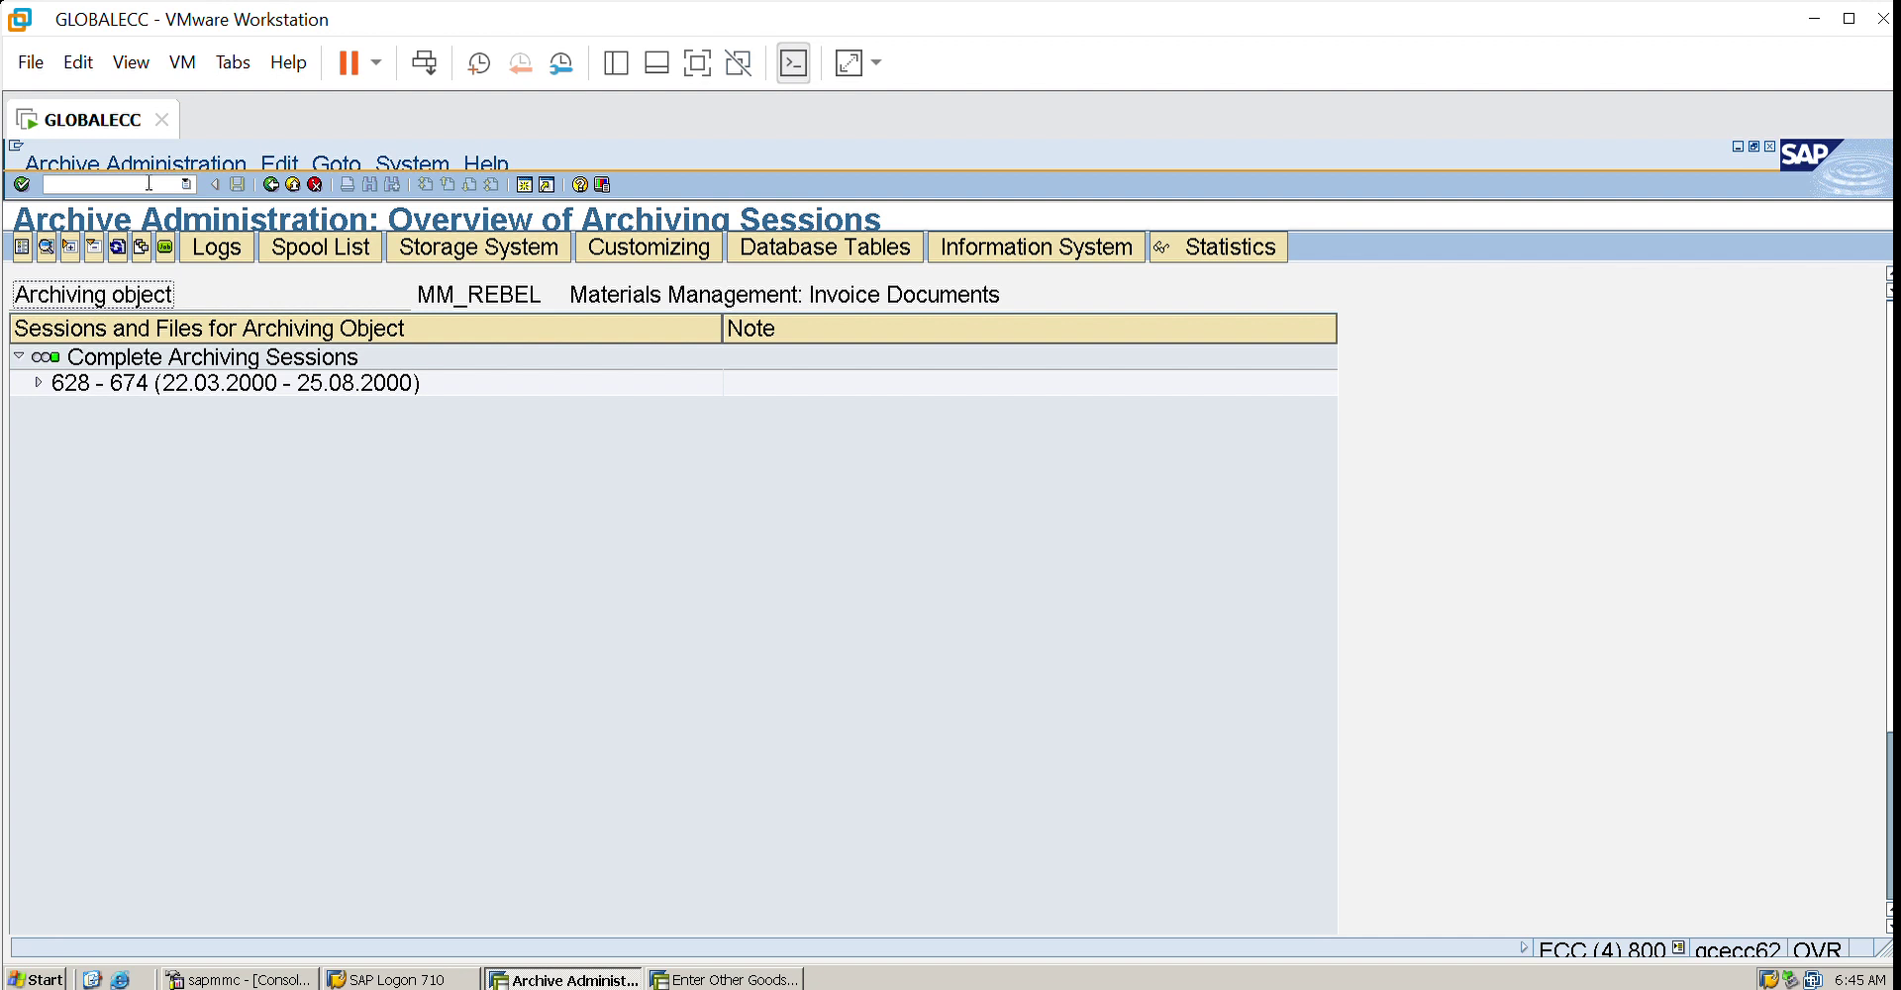
pyautogui.click(293, 185)
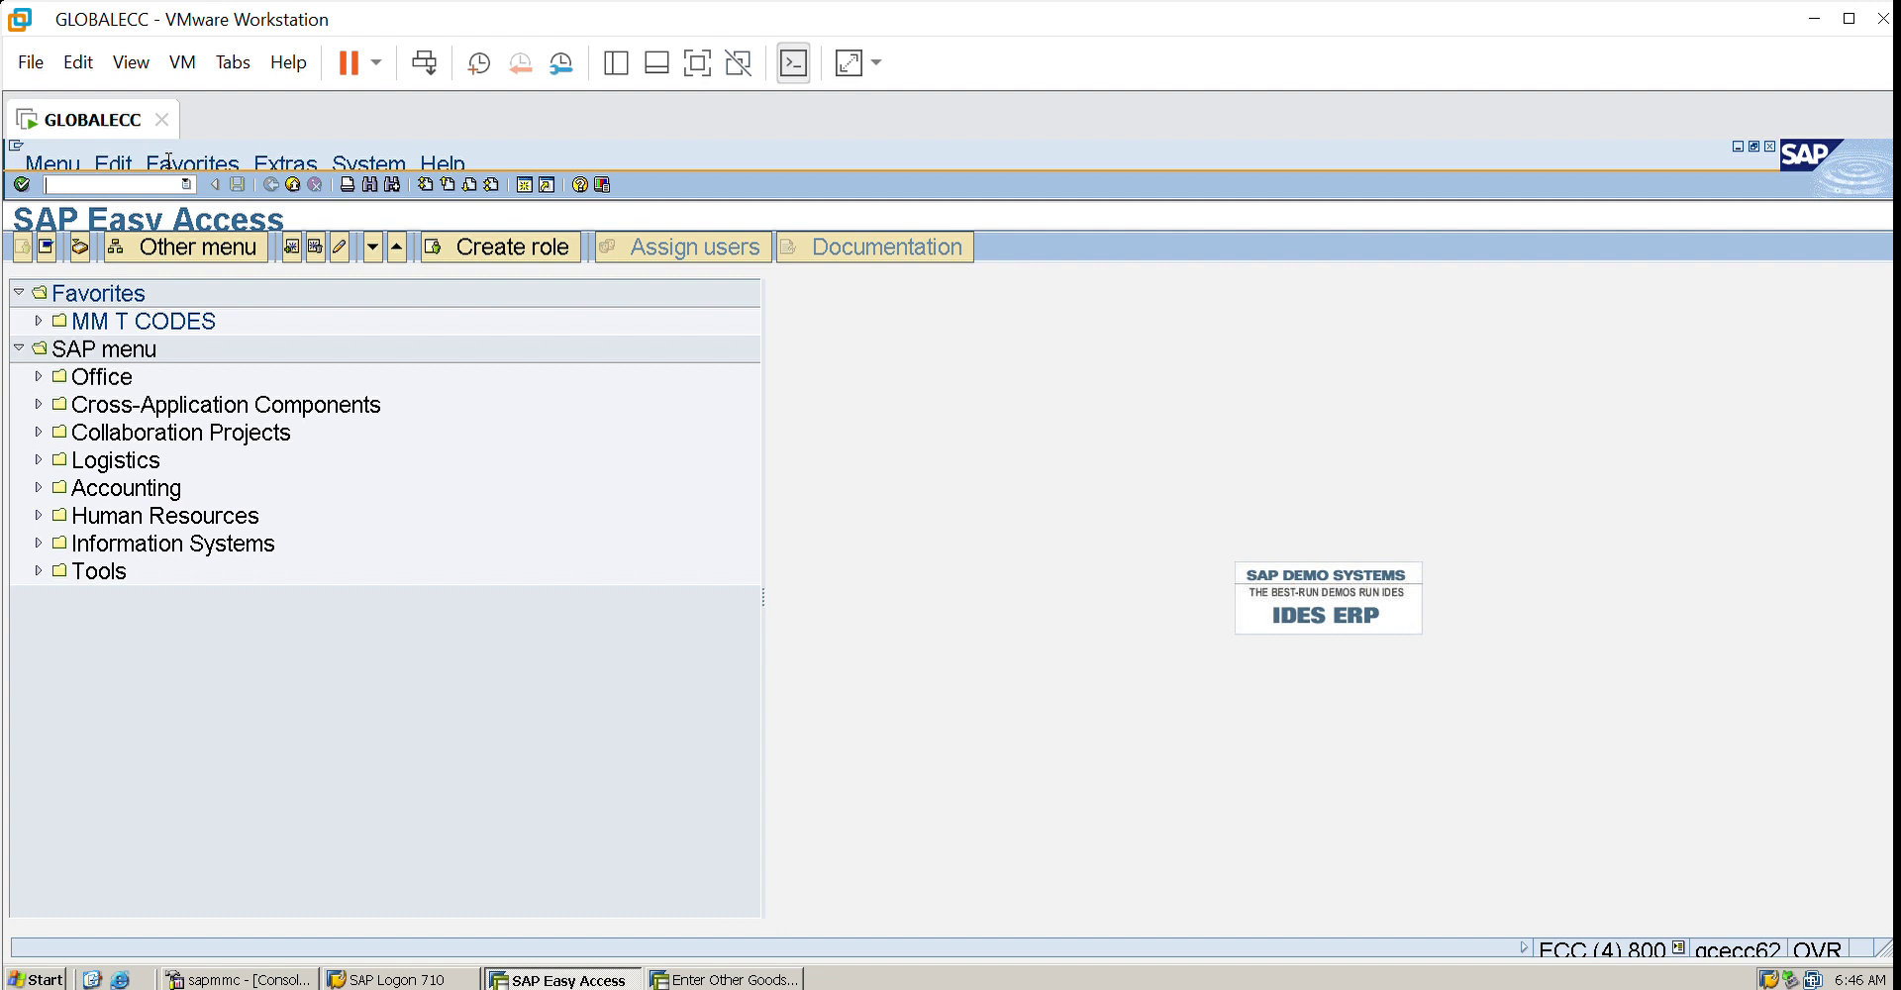
# - Open transaction MIR4 and display the preset invoice document for fiscal year 2024
pyautogui.write('MIR4')
pyautogui.press('Return')
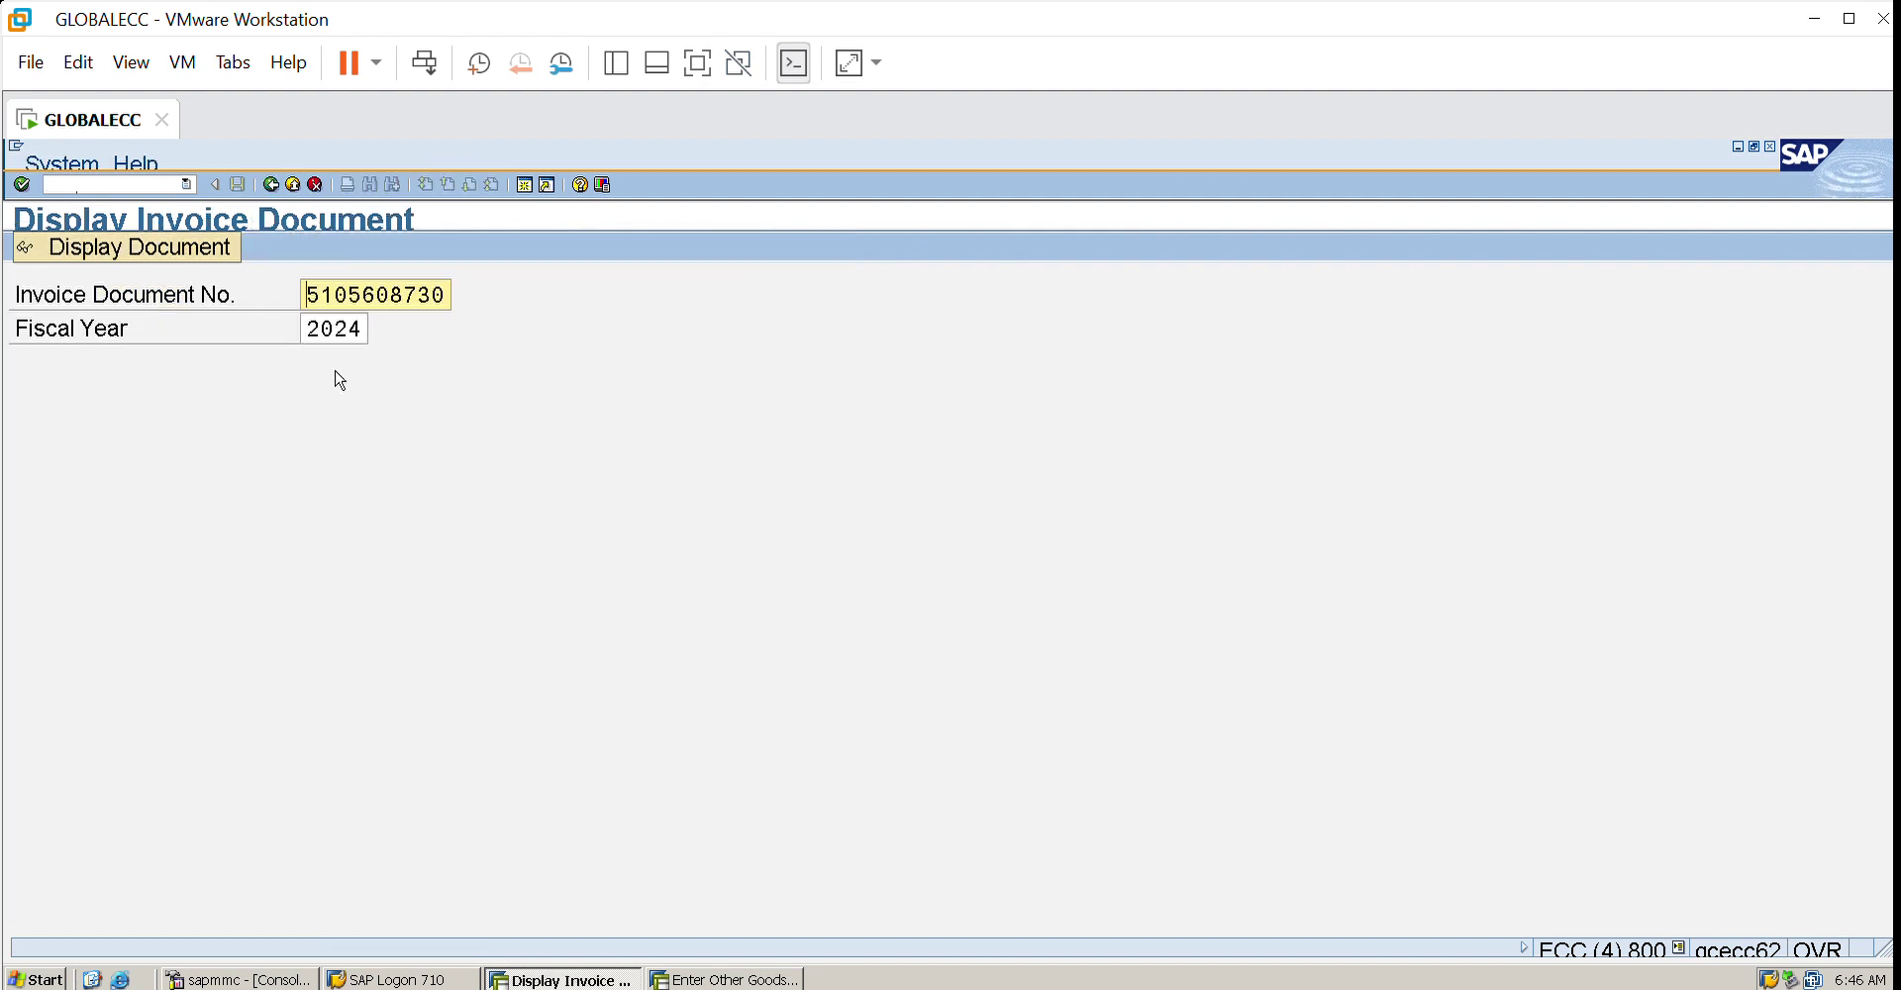
pyautogui.press('Return')
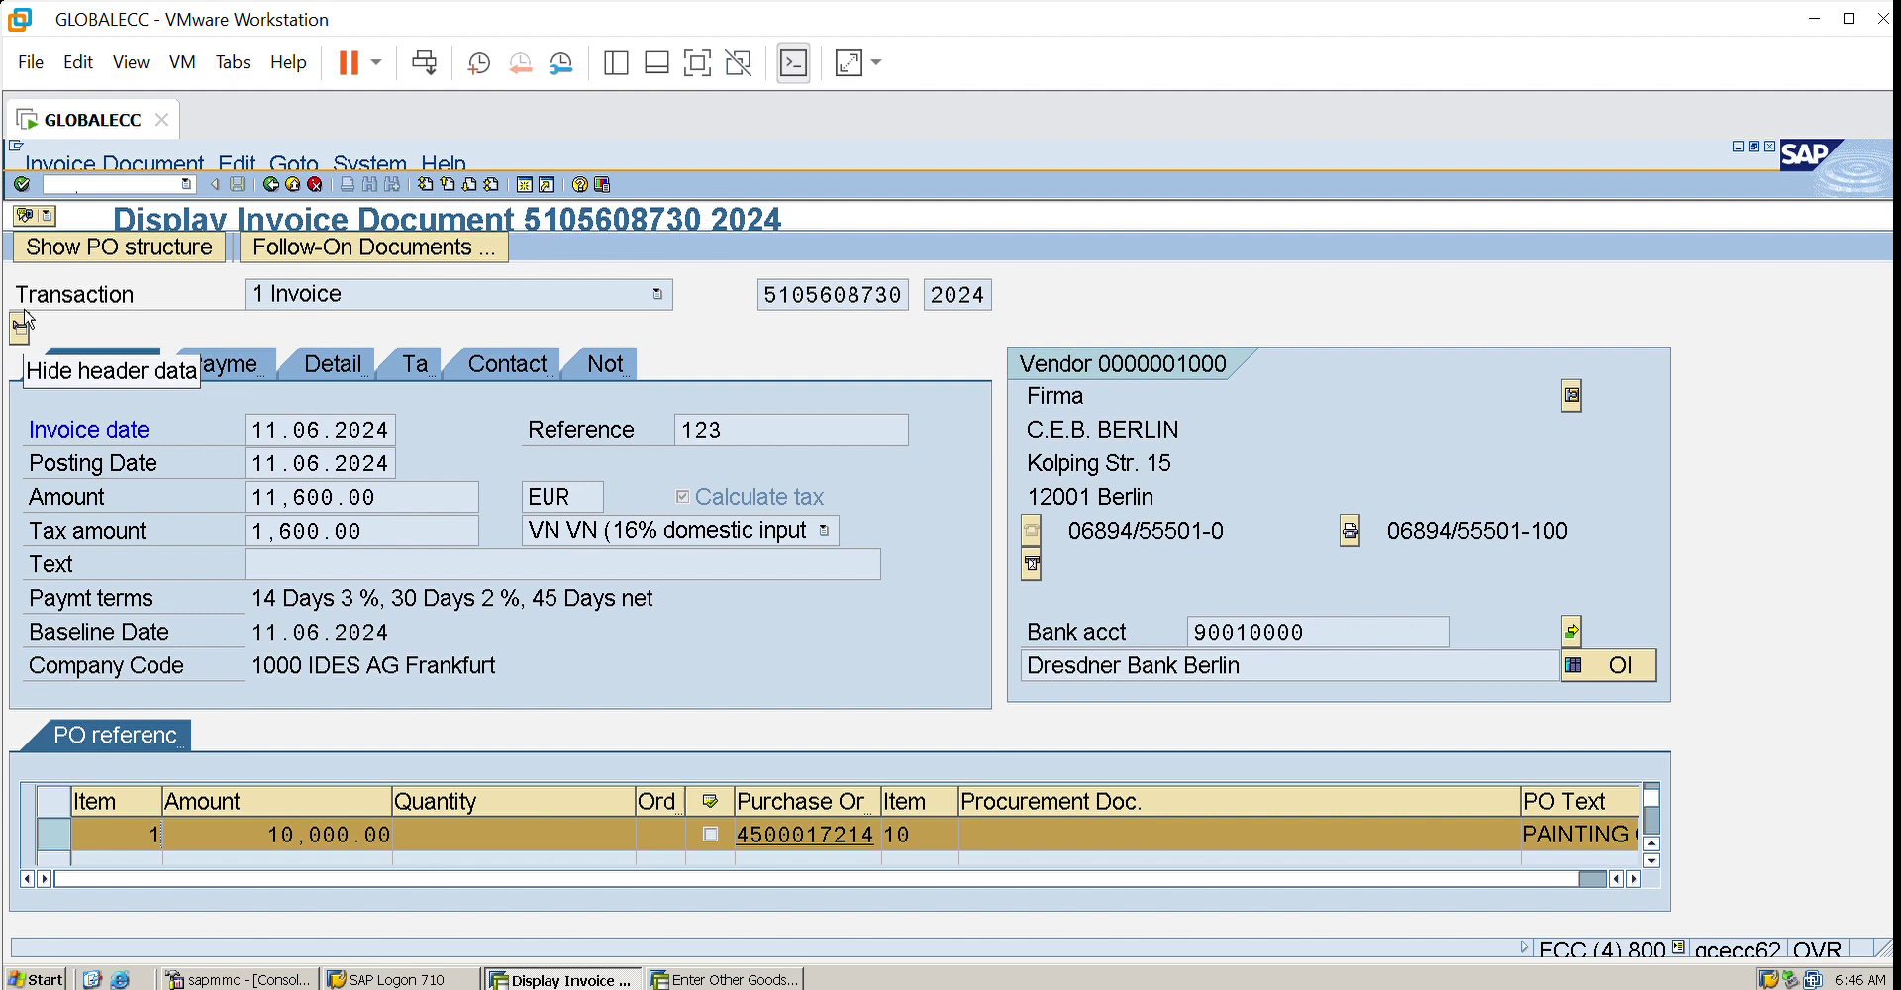
# - Show and hide the invoice's purchase order structure to examine its linked service entry sheet, and return to SAP Easy Access
pyautogui.click(141, 239)
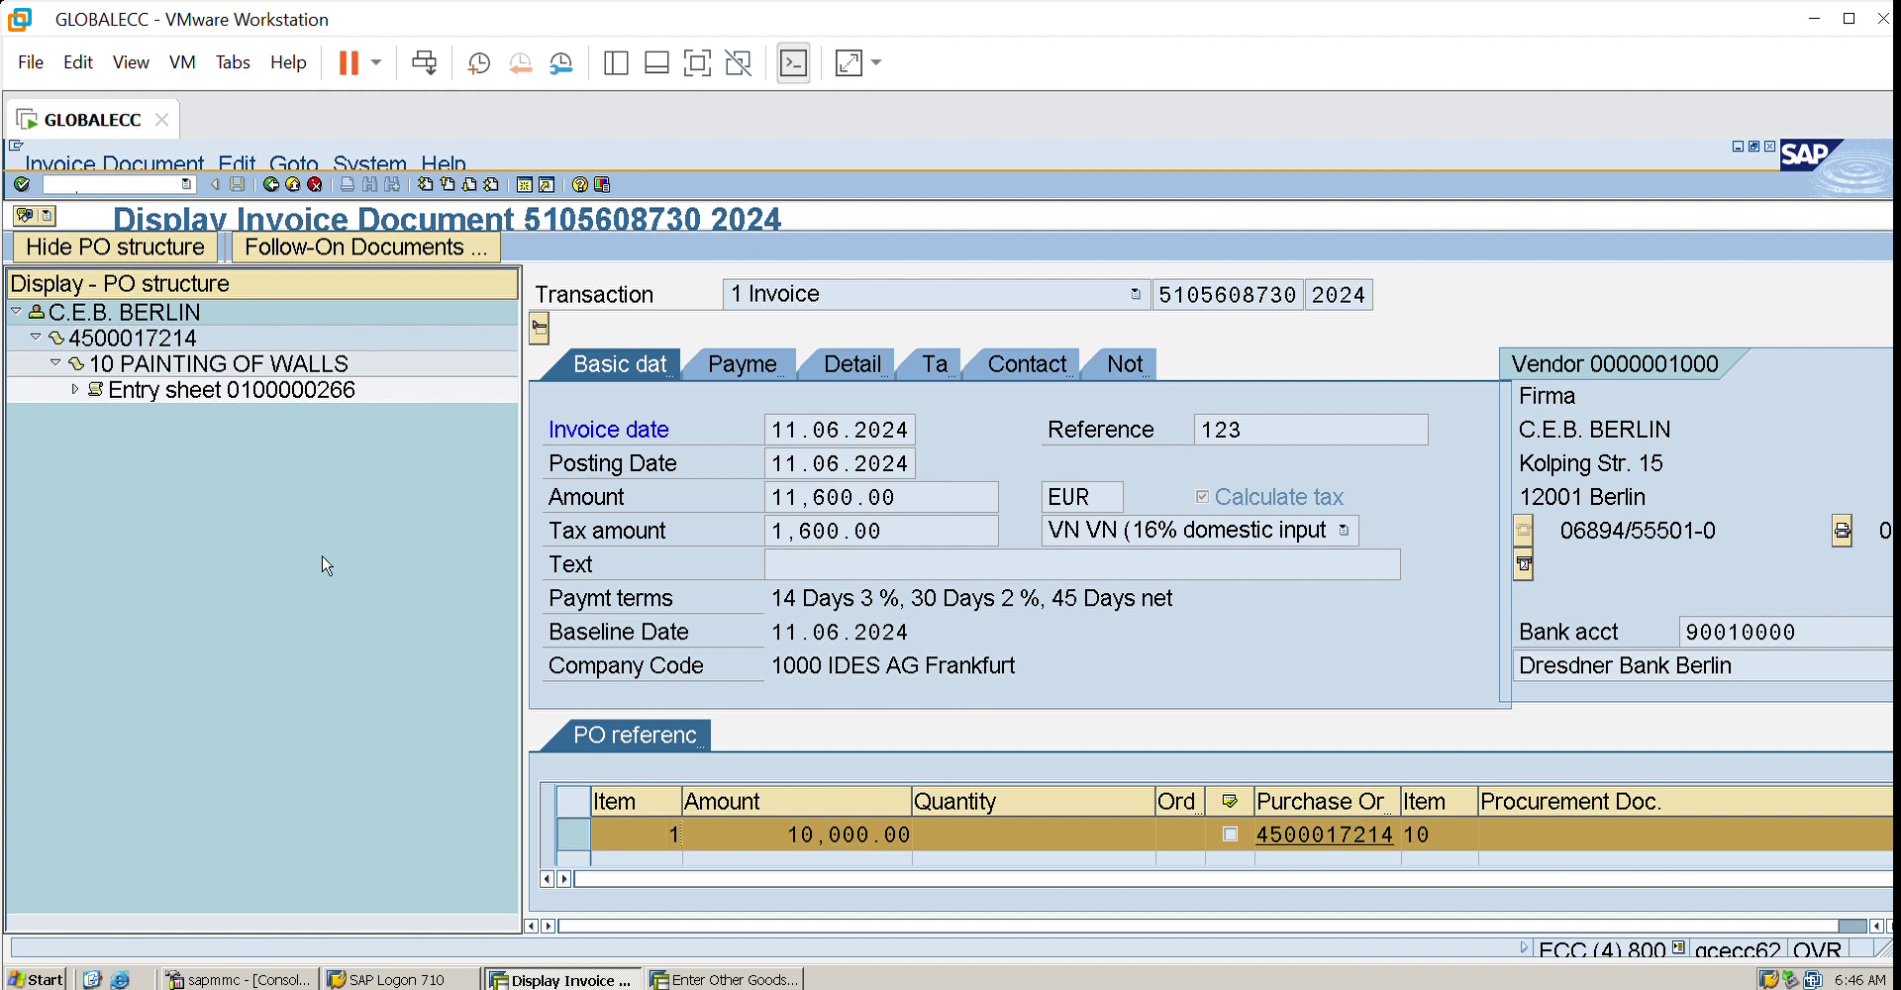
pyautogui.click(146, 230)
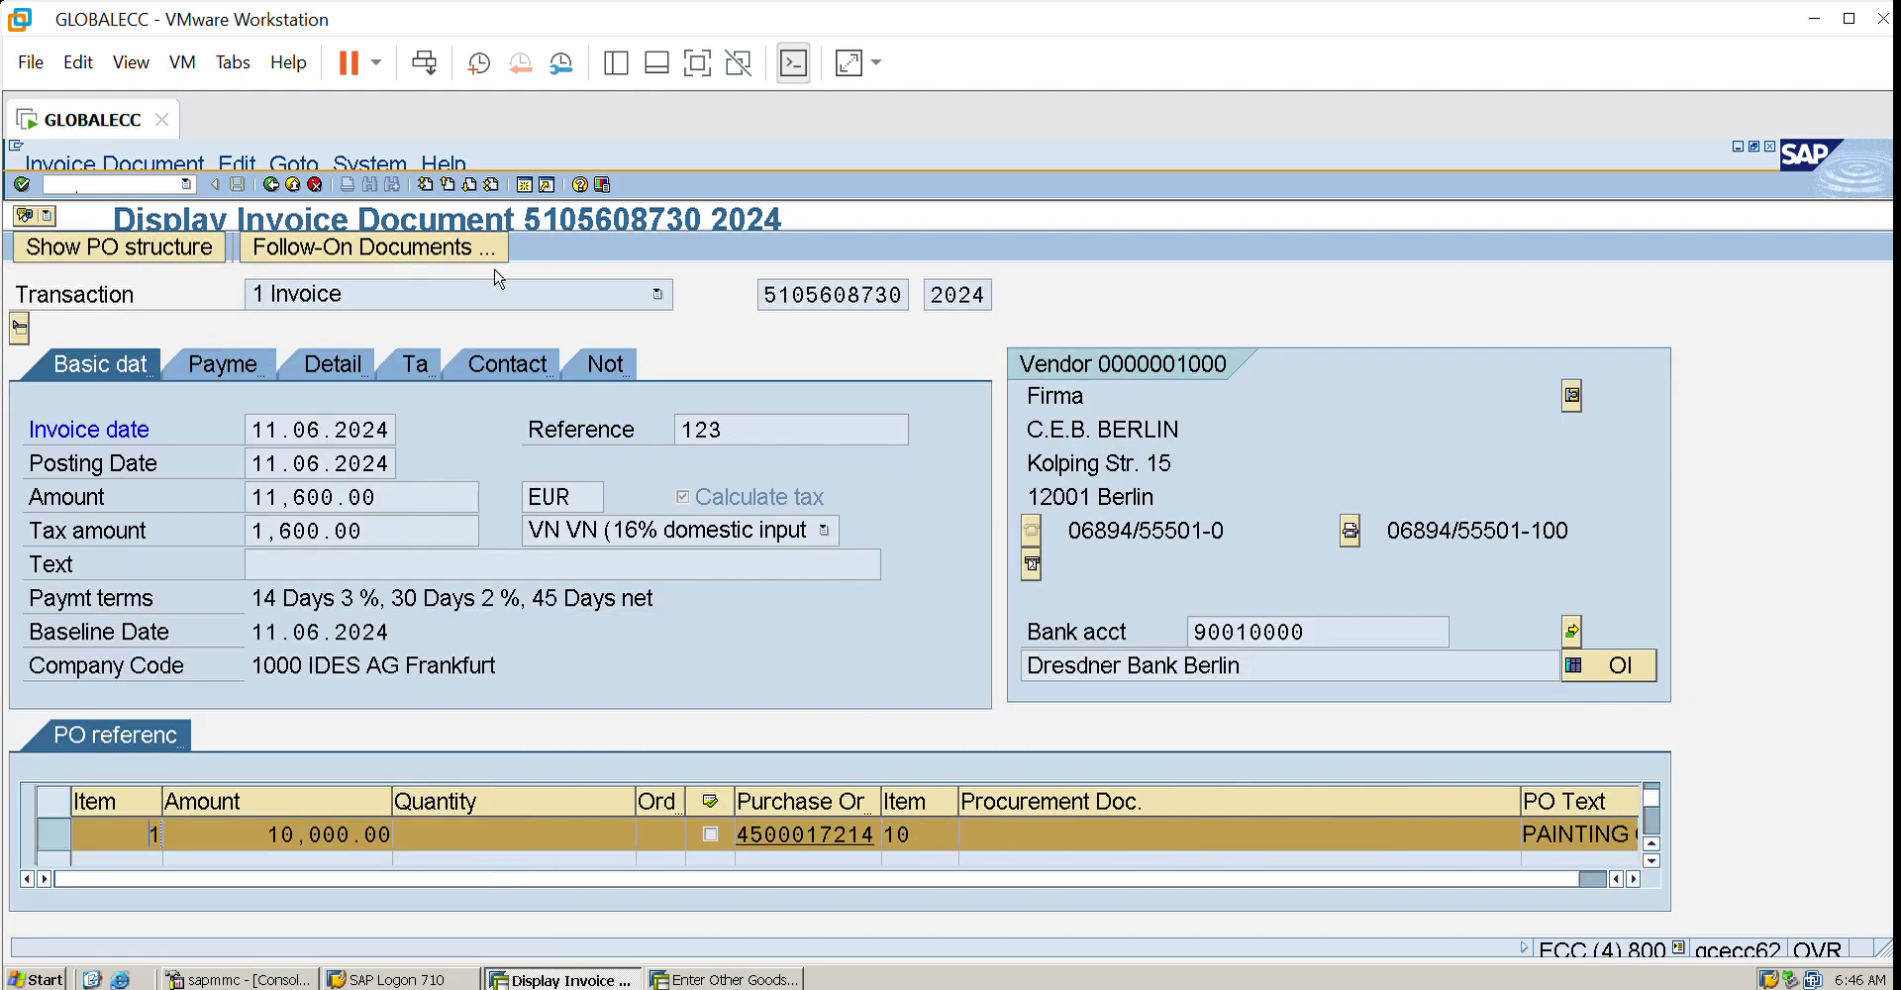
pyautogui.click(146, 233)
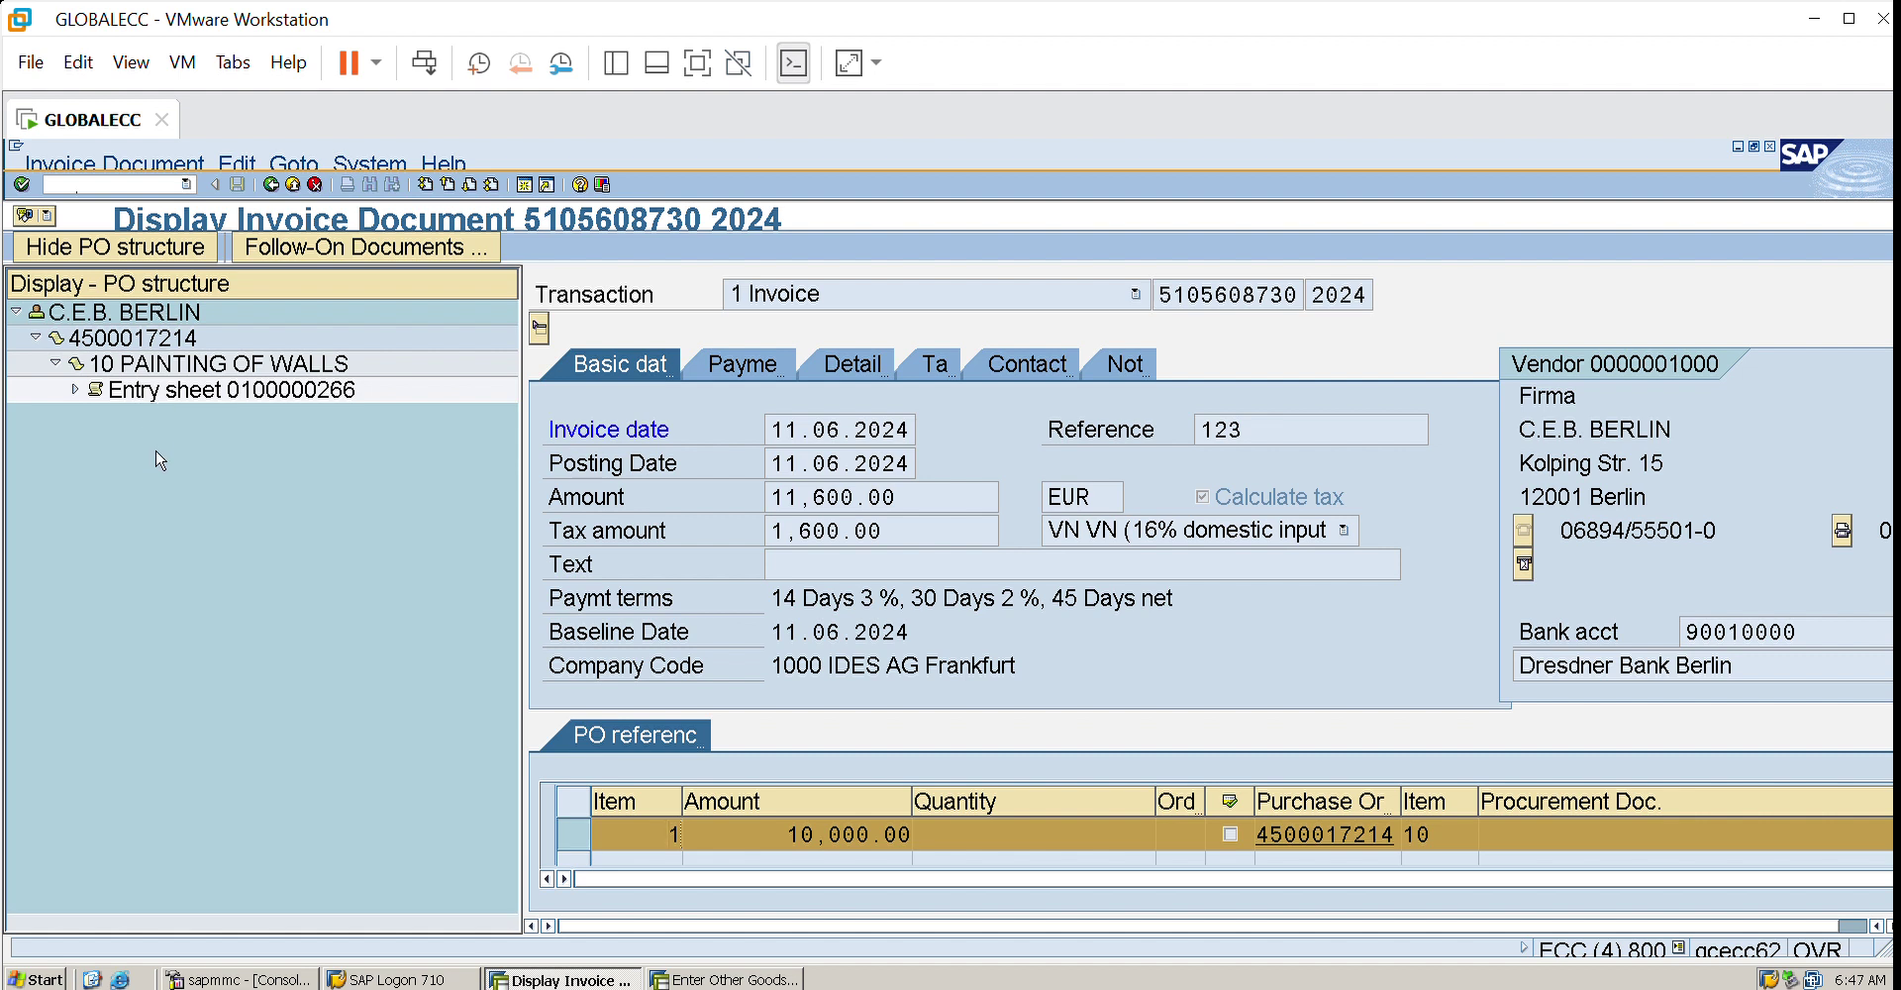
pyautogui.click(127, 243)
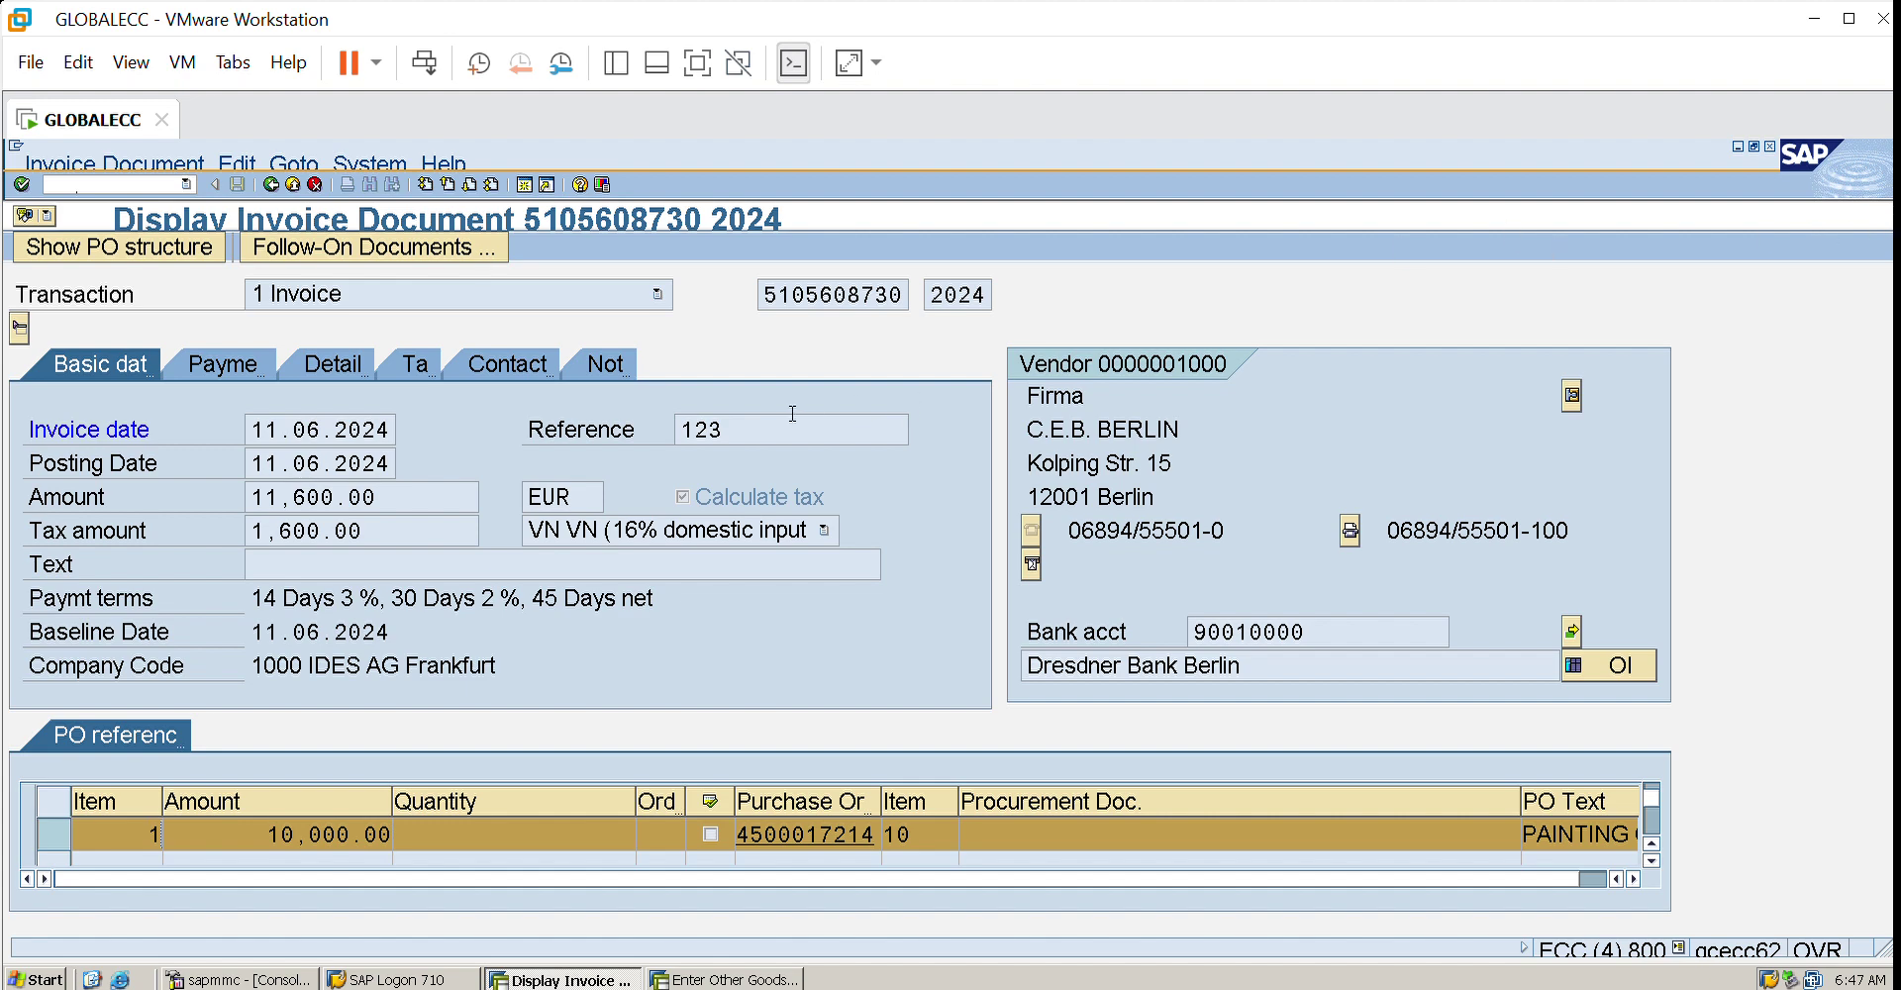
pyautogui.click(293, 184)
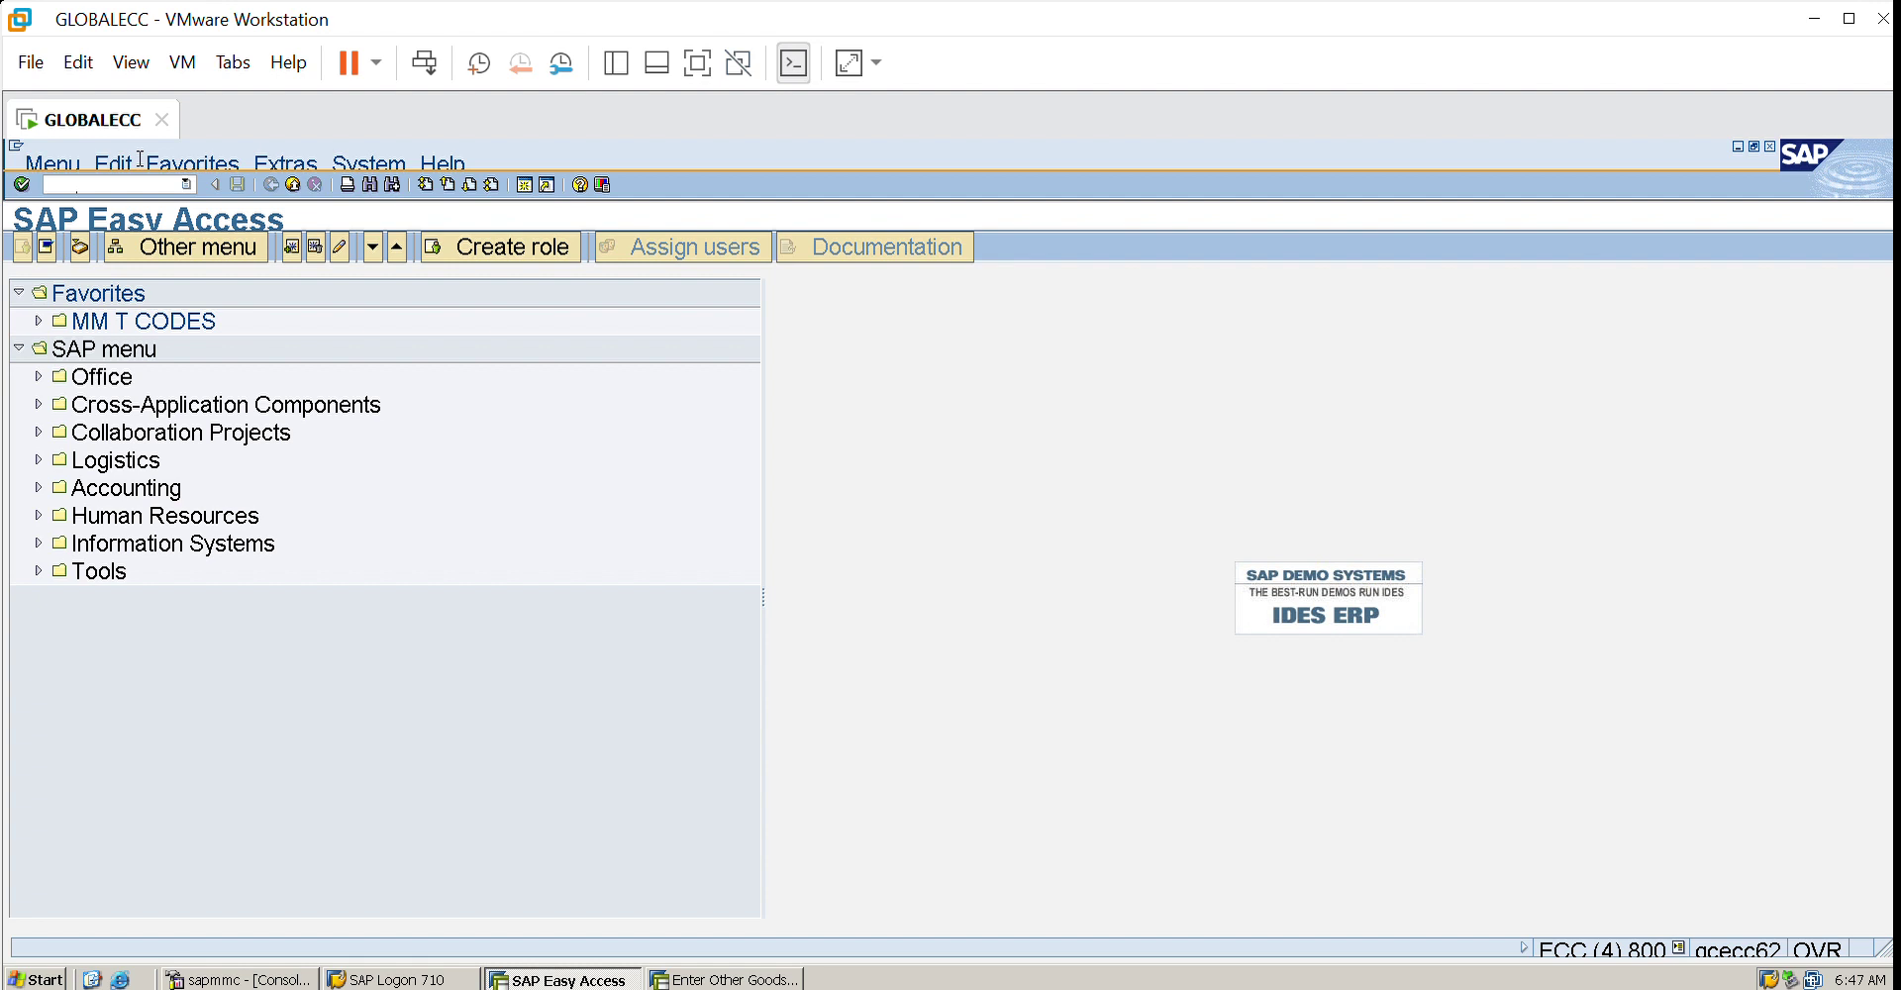
# - Open the purchasing document list in transaction ME2N and set the start of the delivery date range to 07.06.2024
pyautogui.write('ME2N')
pyautogui.press('Return')
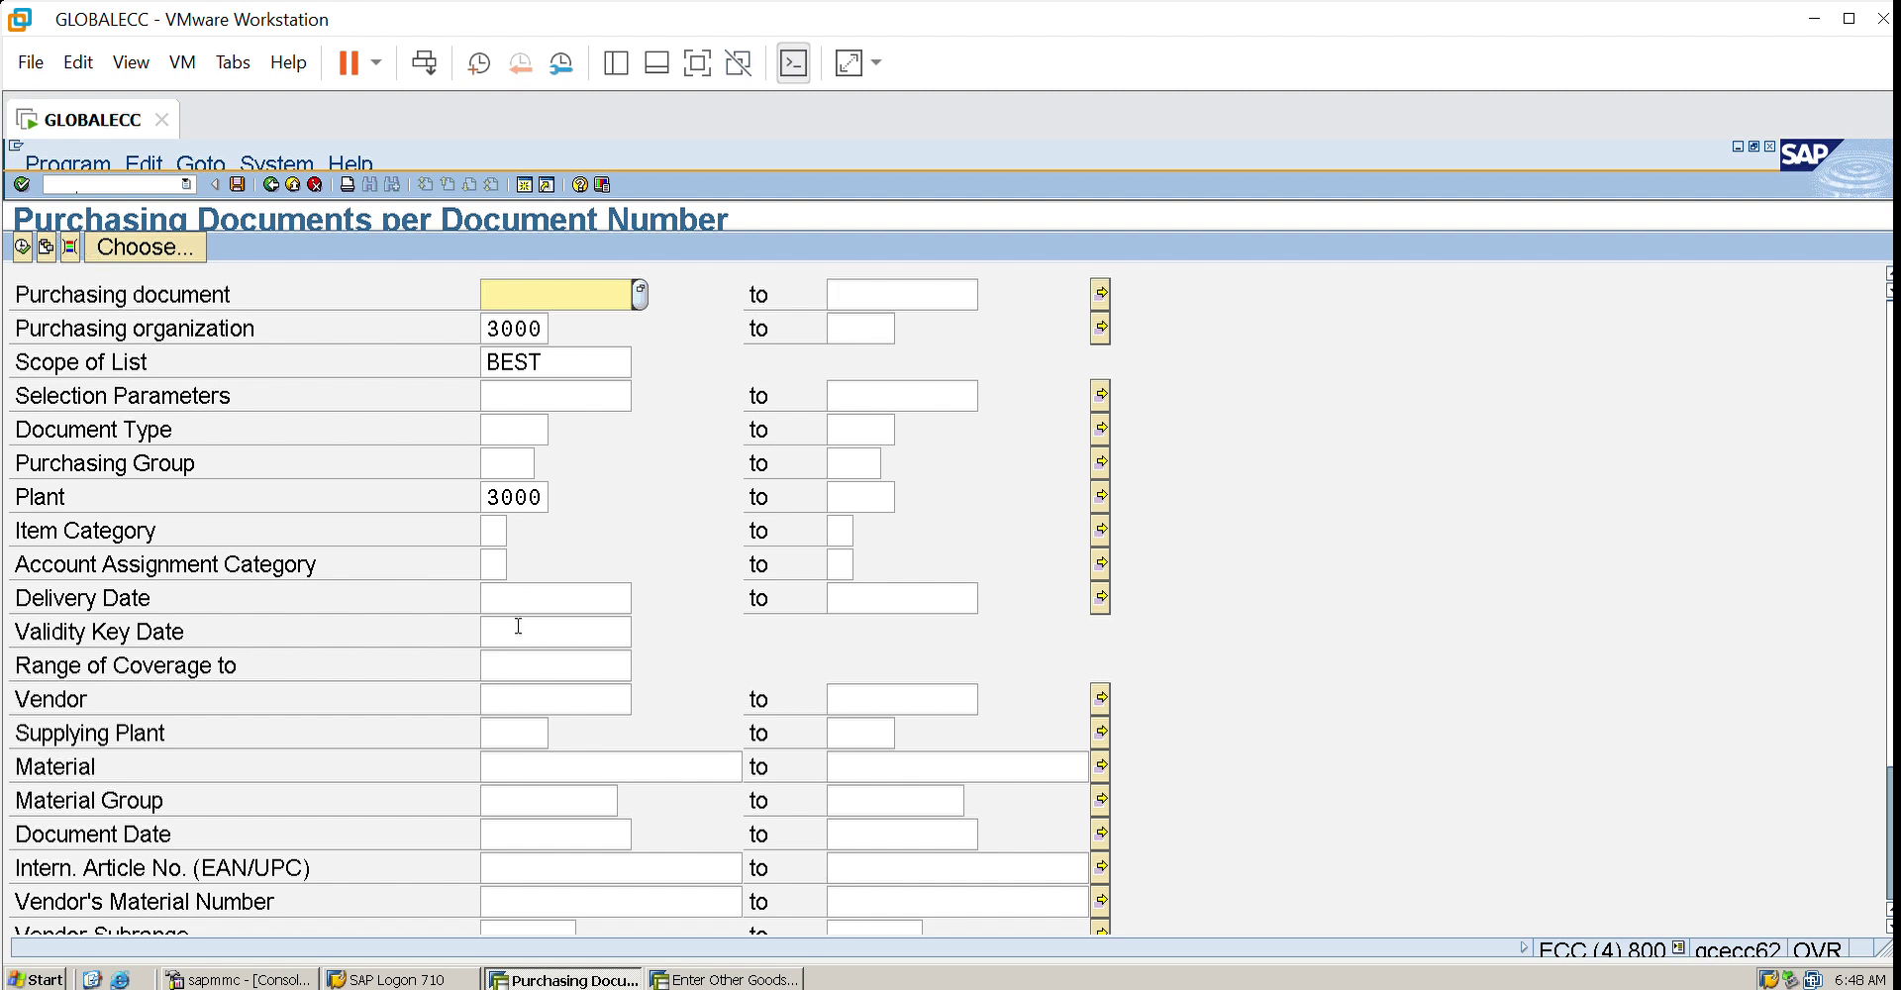
pyautogui.doubleClick(524, 596)
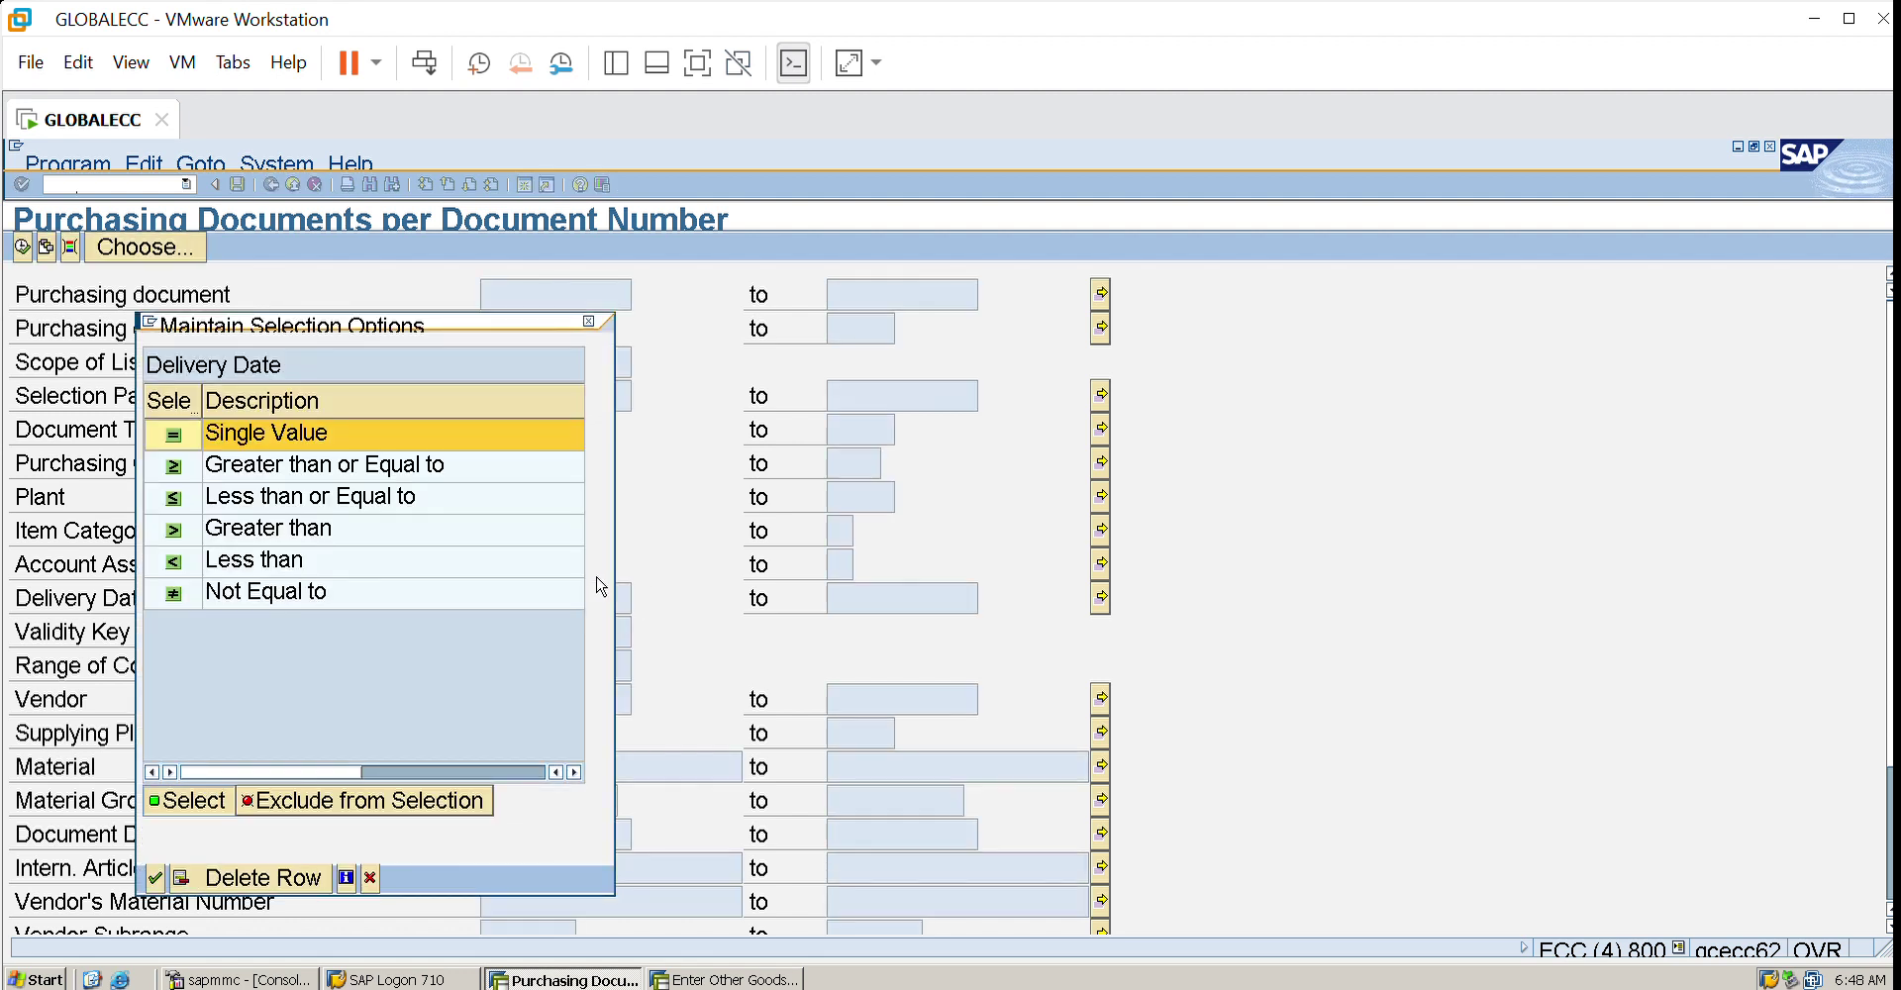
pyautogui.click(589, 321)
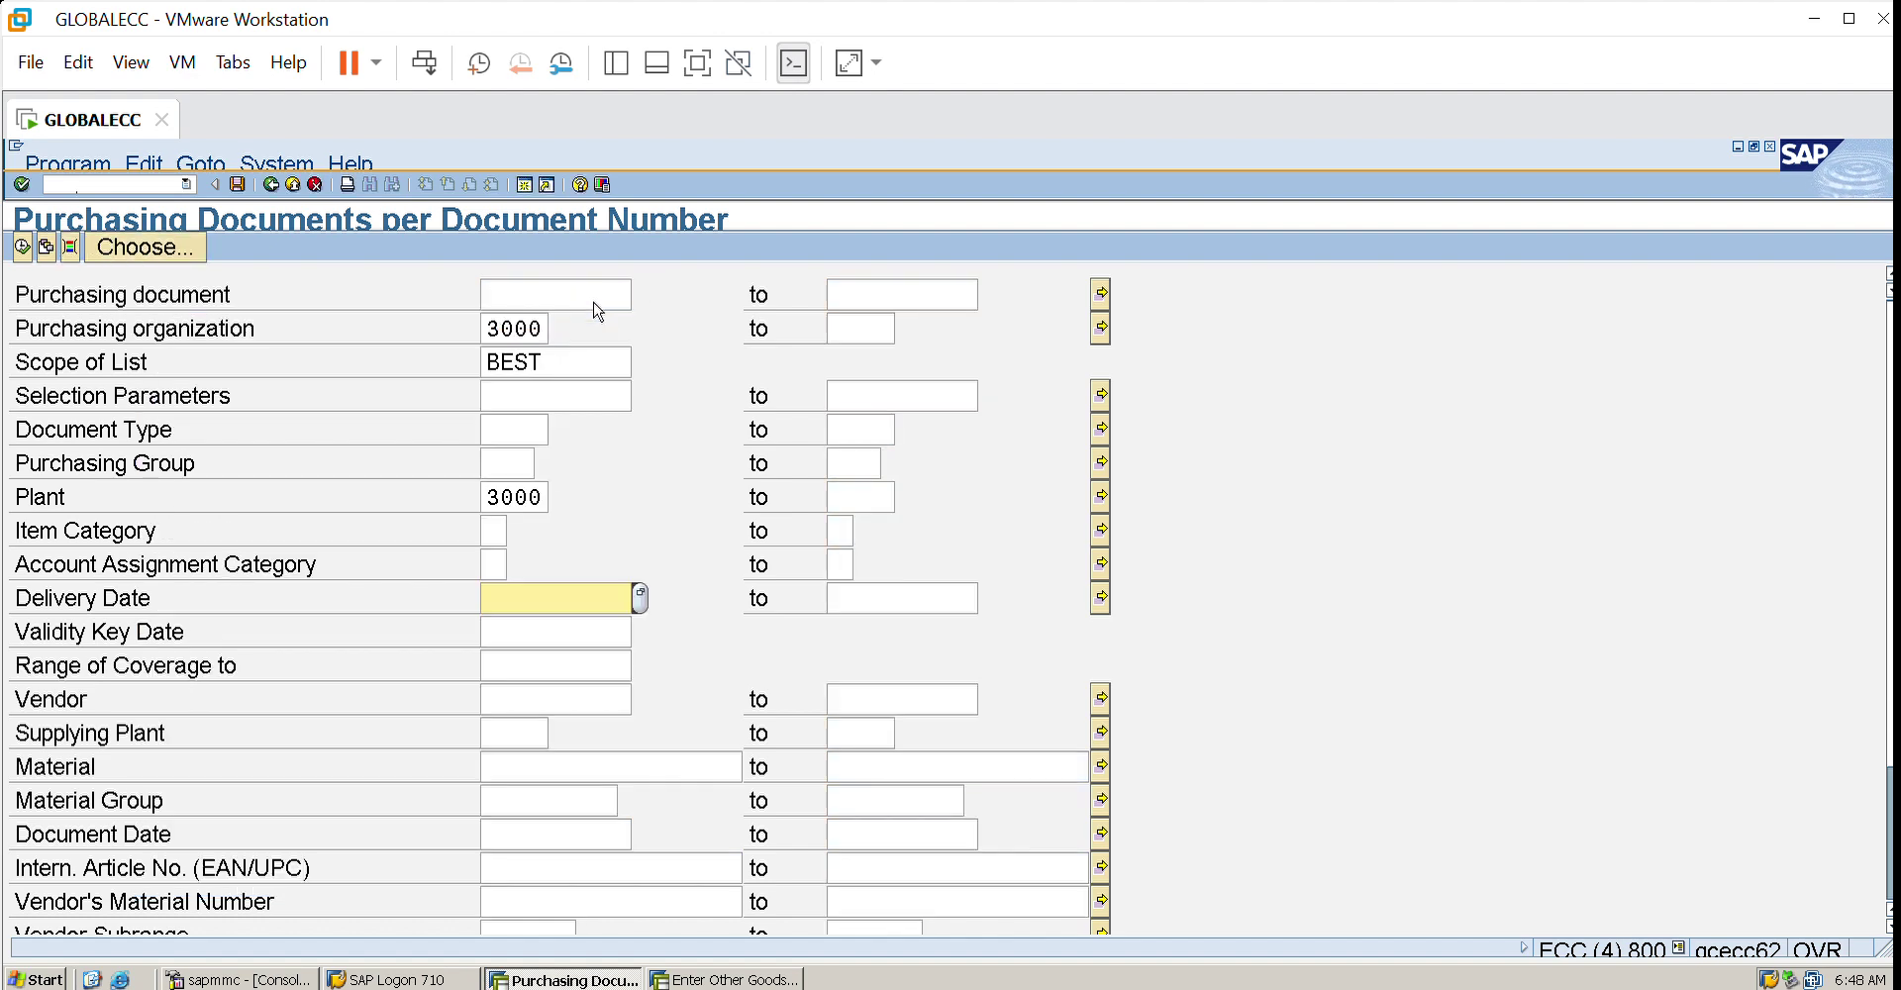
pyautogui.click(641, 597)
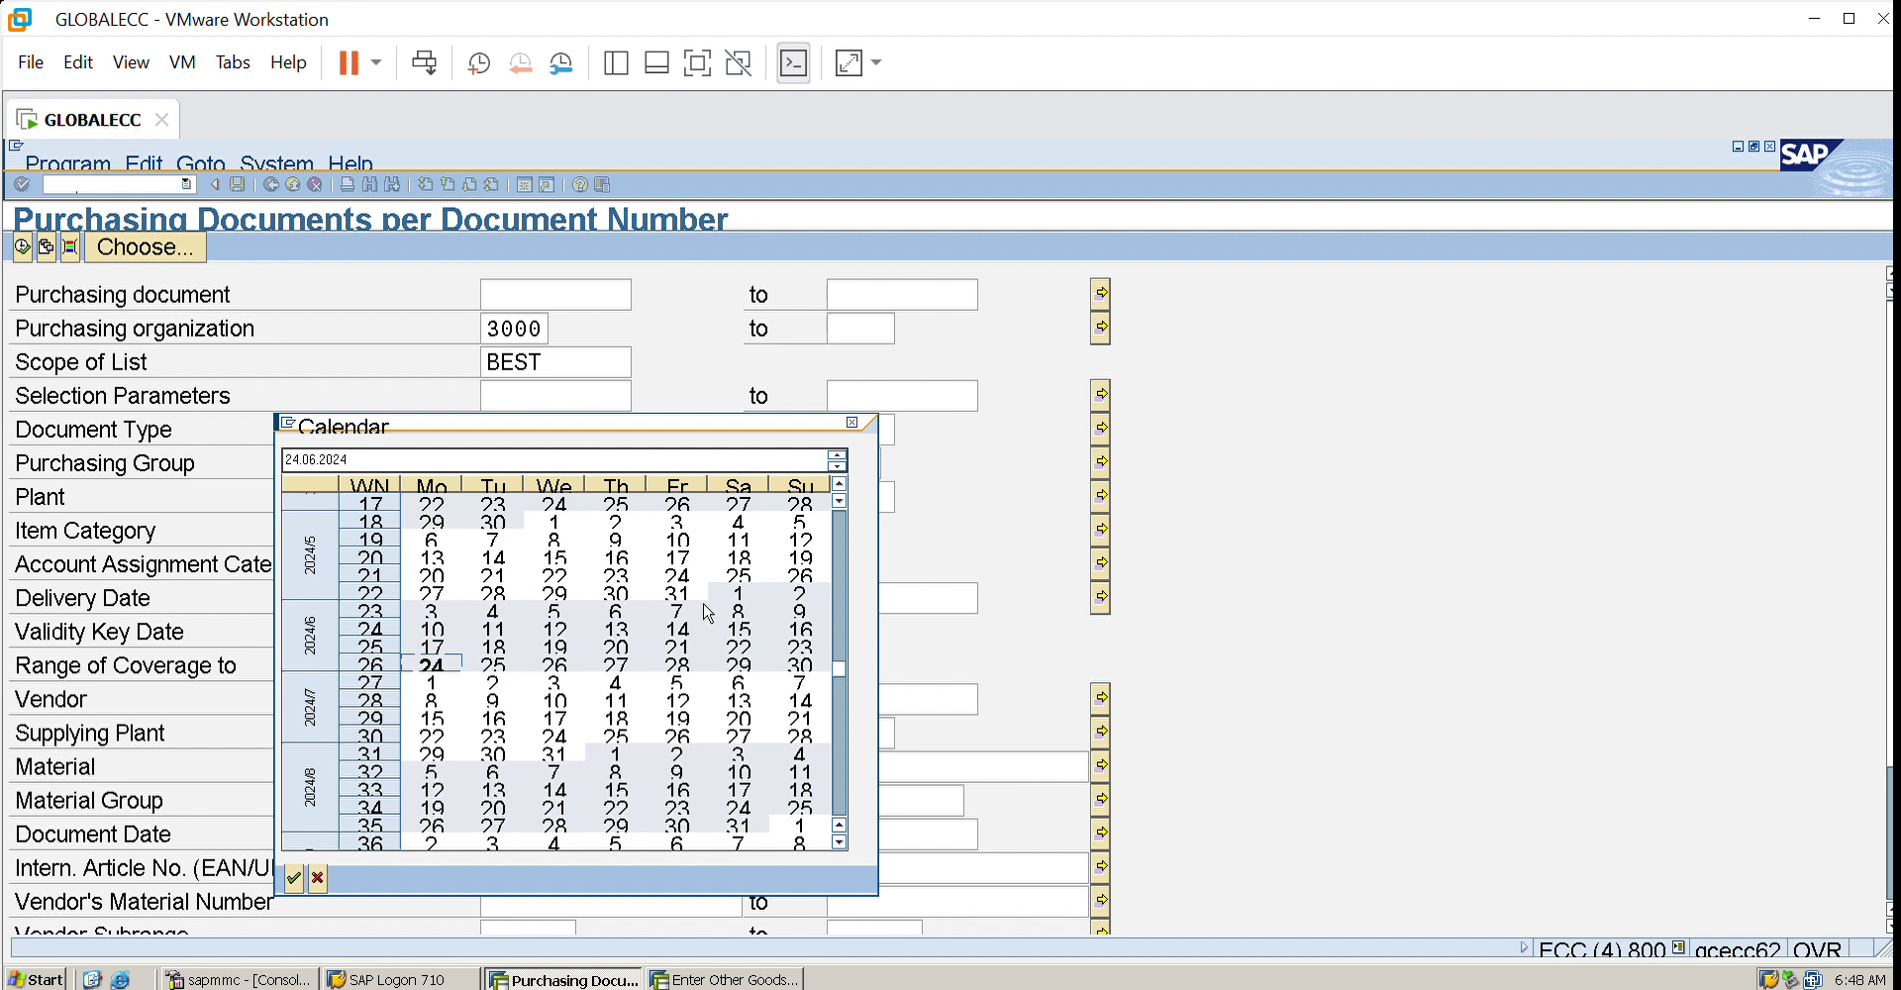
pyautogui.click(679, 606)
pyautogui.doubleClick(679, 605)
pyautogui.click(894, 579)
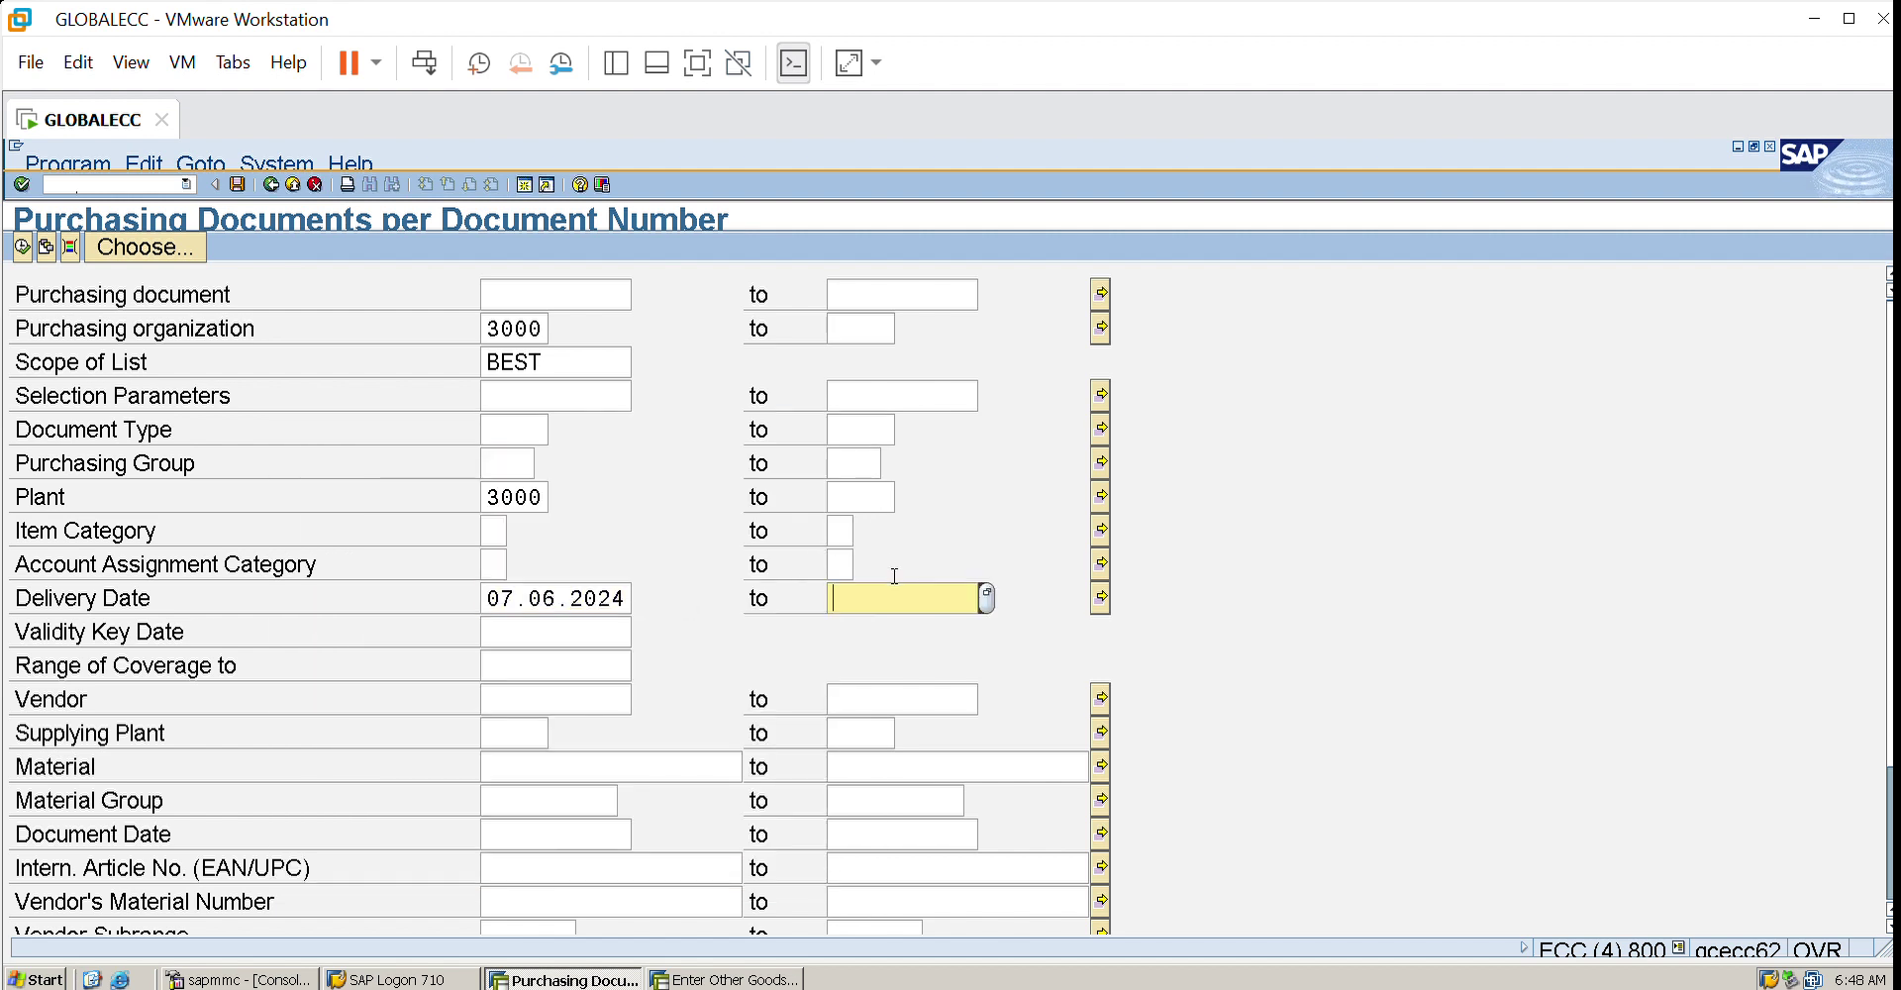
# - Set the end of the delivery date range to 24.06.2024 and run the purchasing document list
pyautogui.click(986, 598)
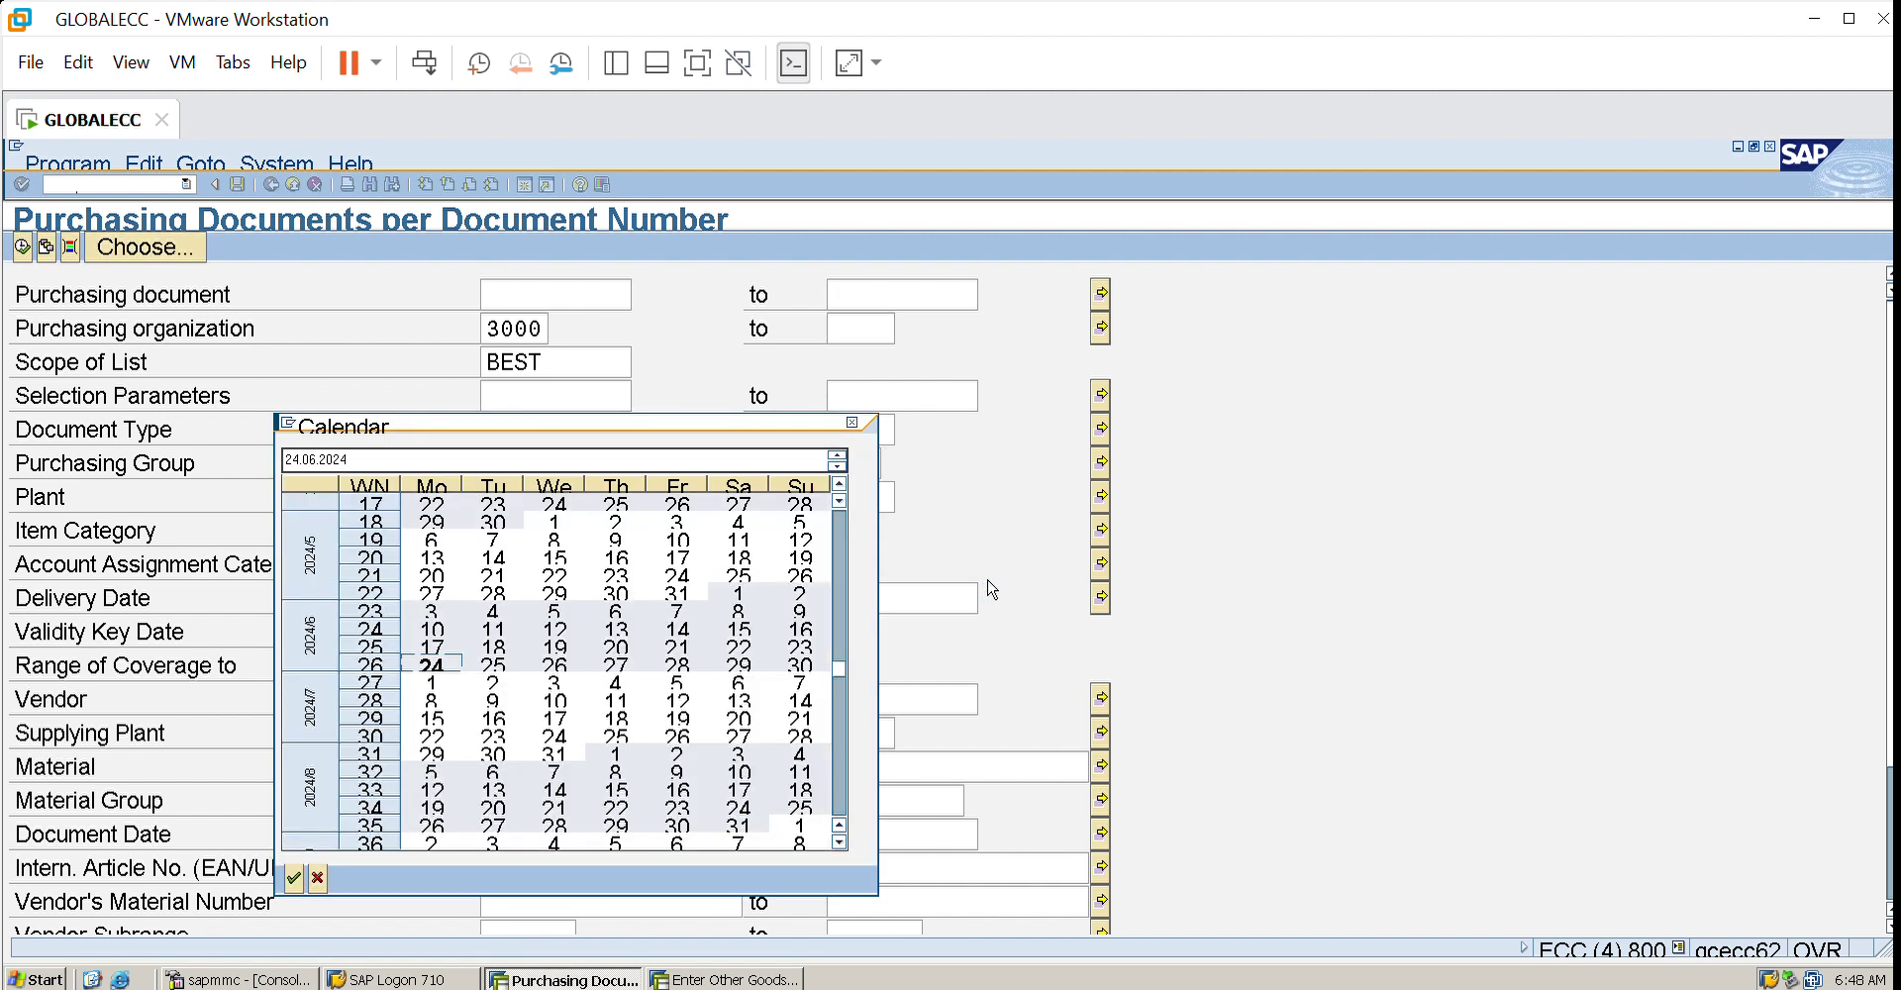
pyautogui.press('Return')
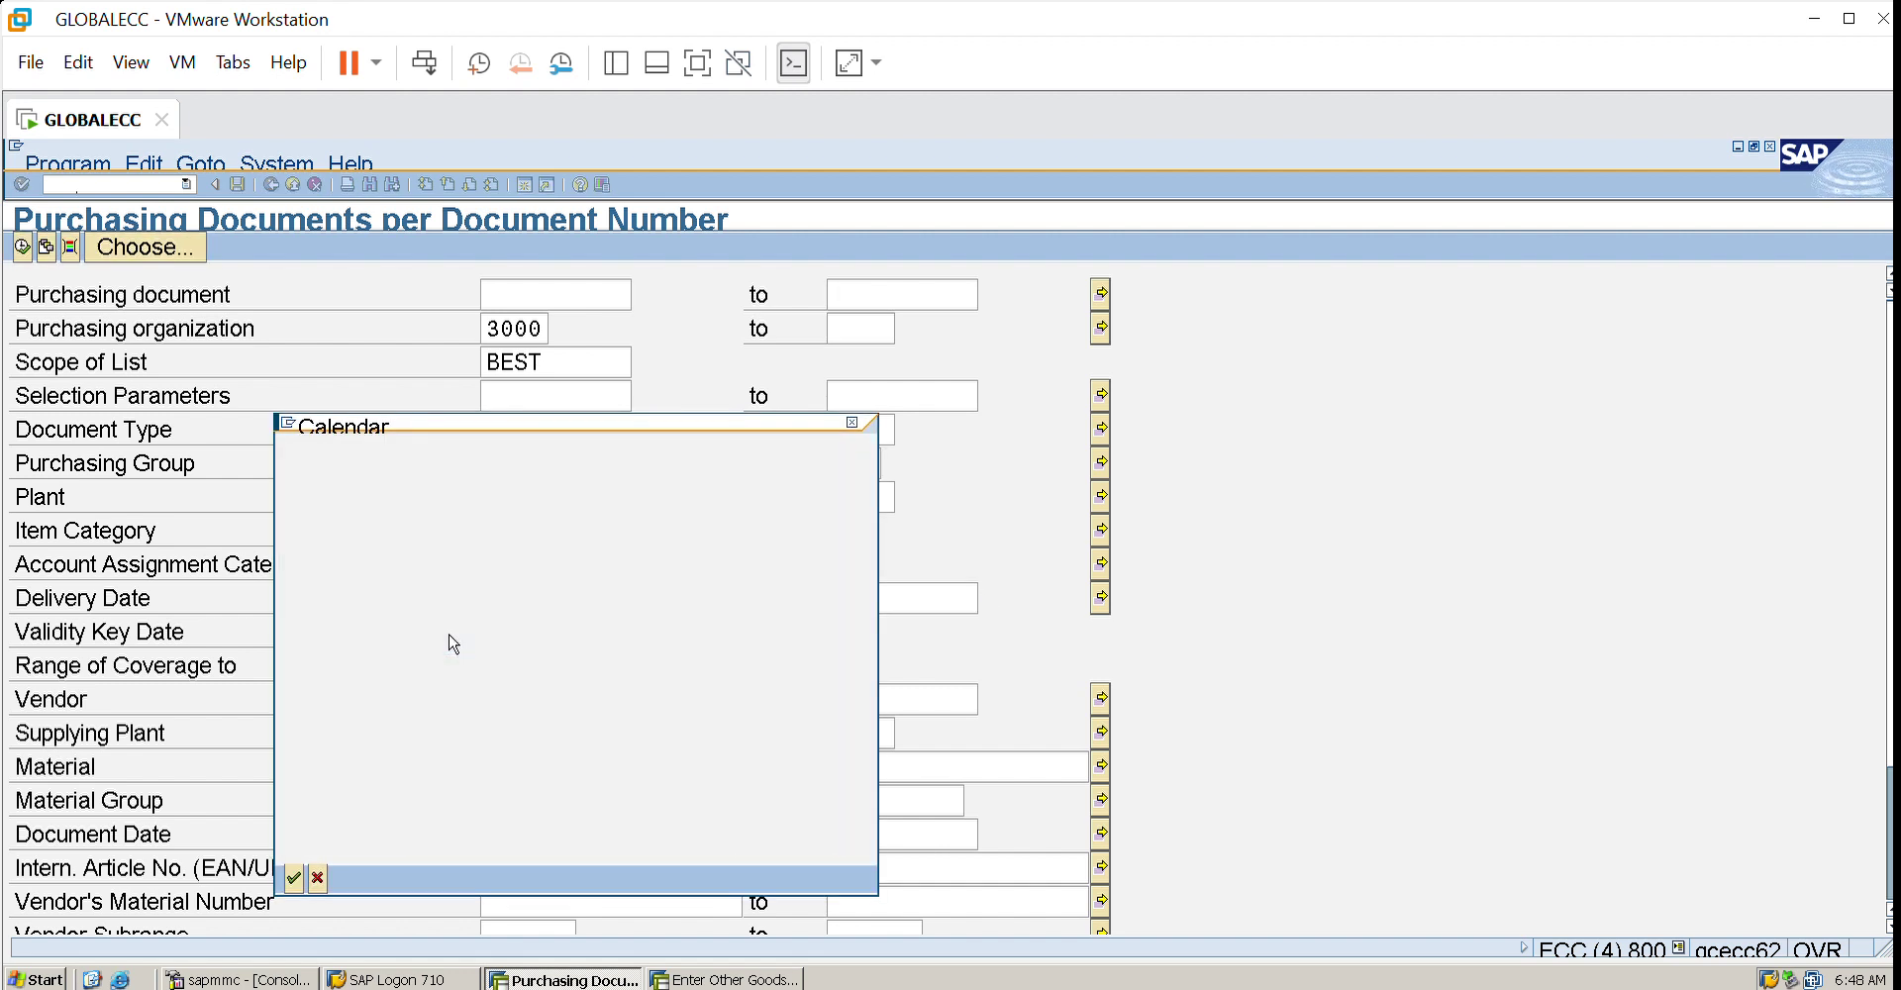
pyautogui.click(22, 247)
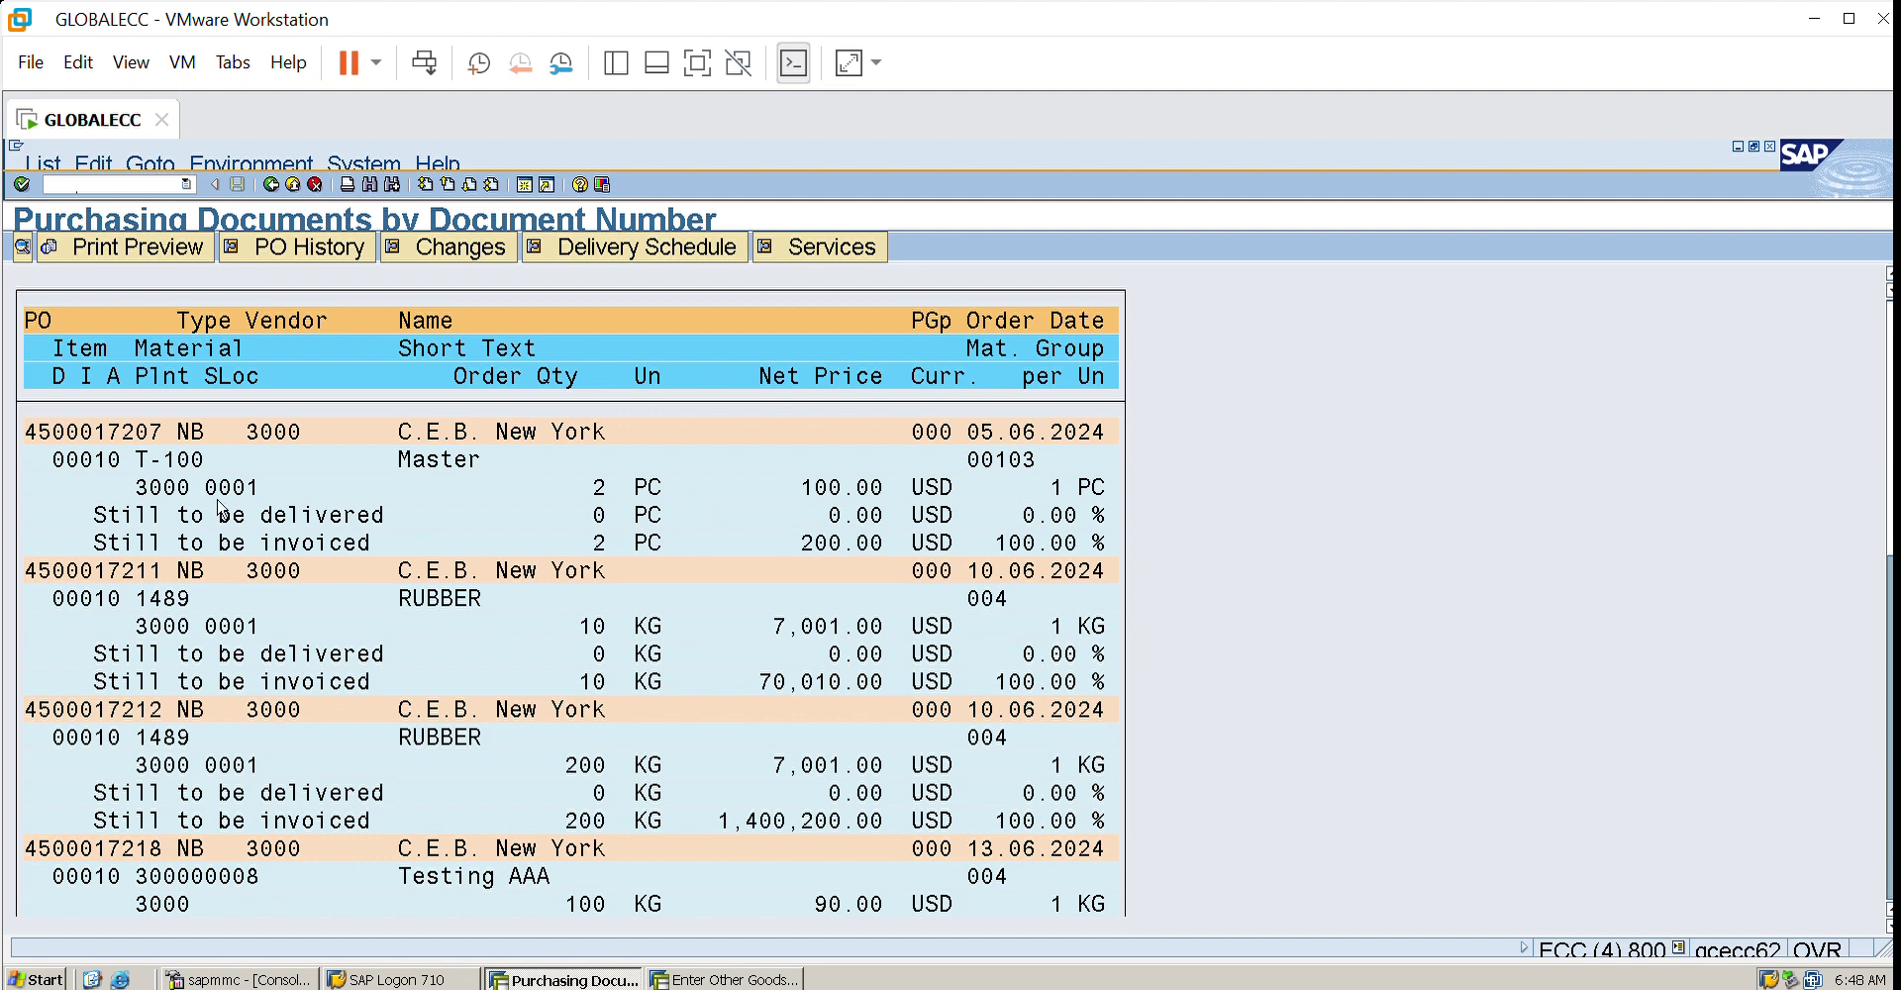
# - Look at the T-100 purchase order from the list, read through the remaining purchase orders, and return to SAP Easy Access
pyautogui.doubleClick(117, 432)
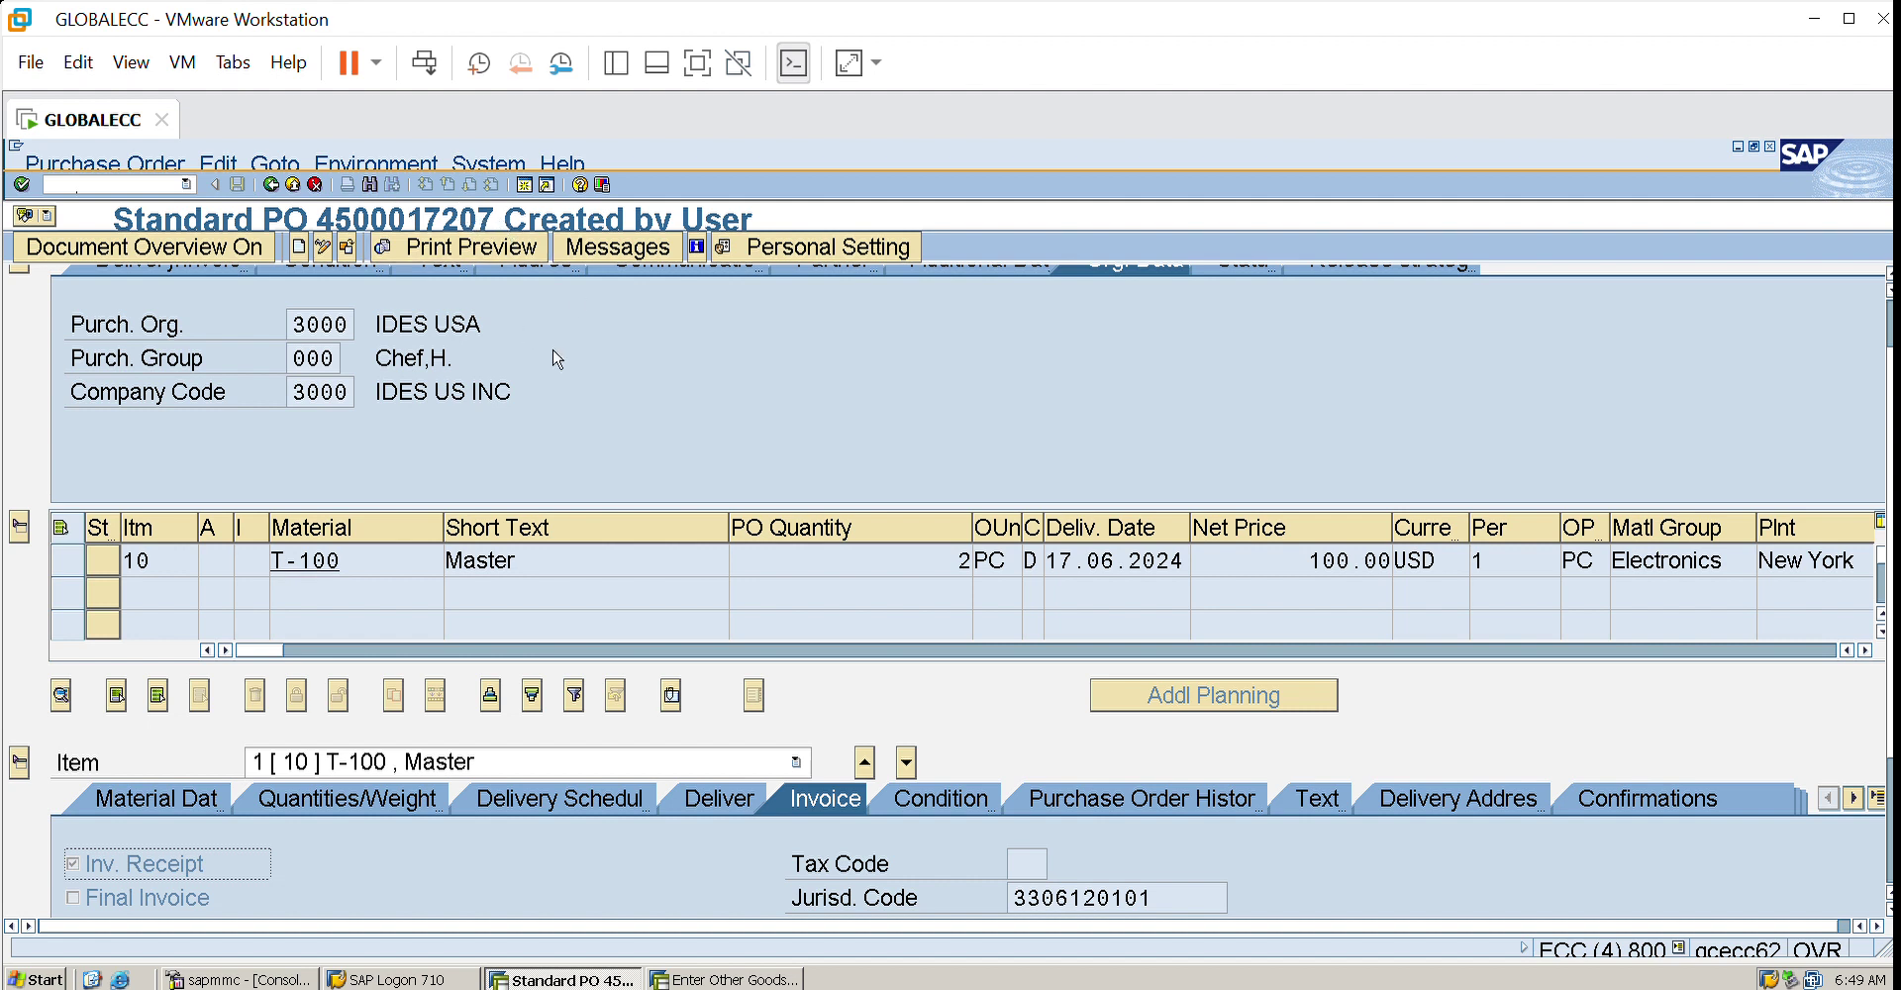
pyautogui.click(293, 185)
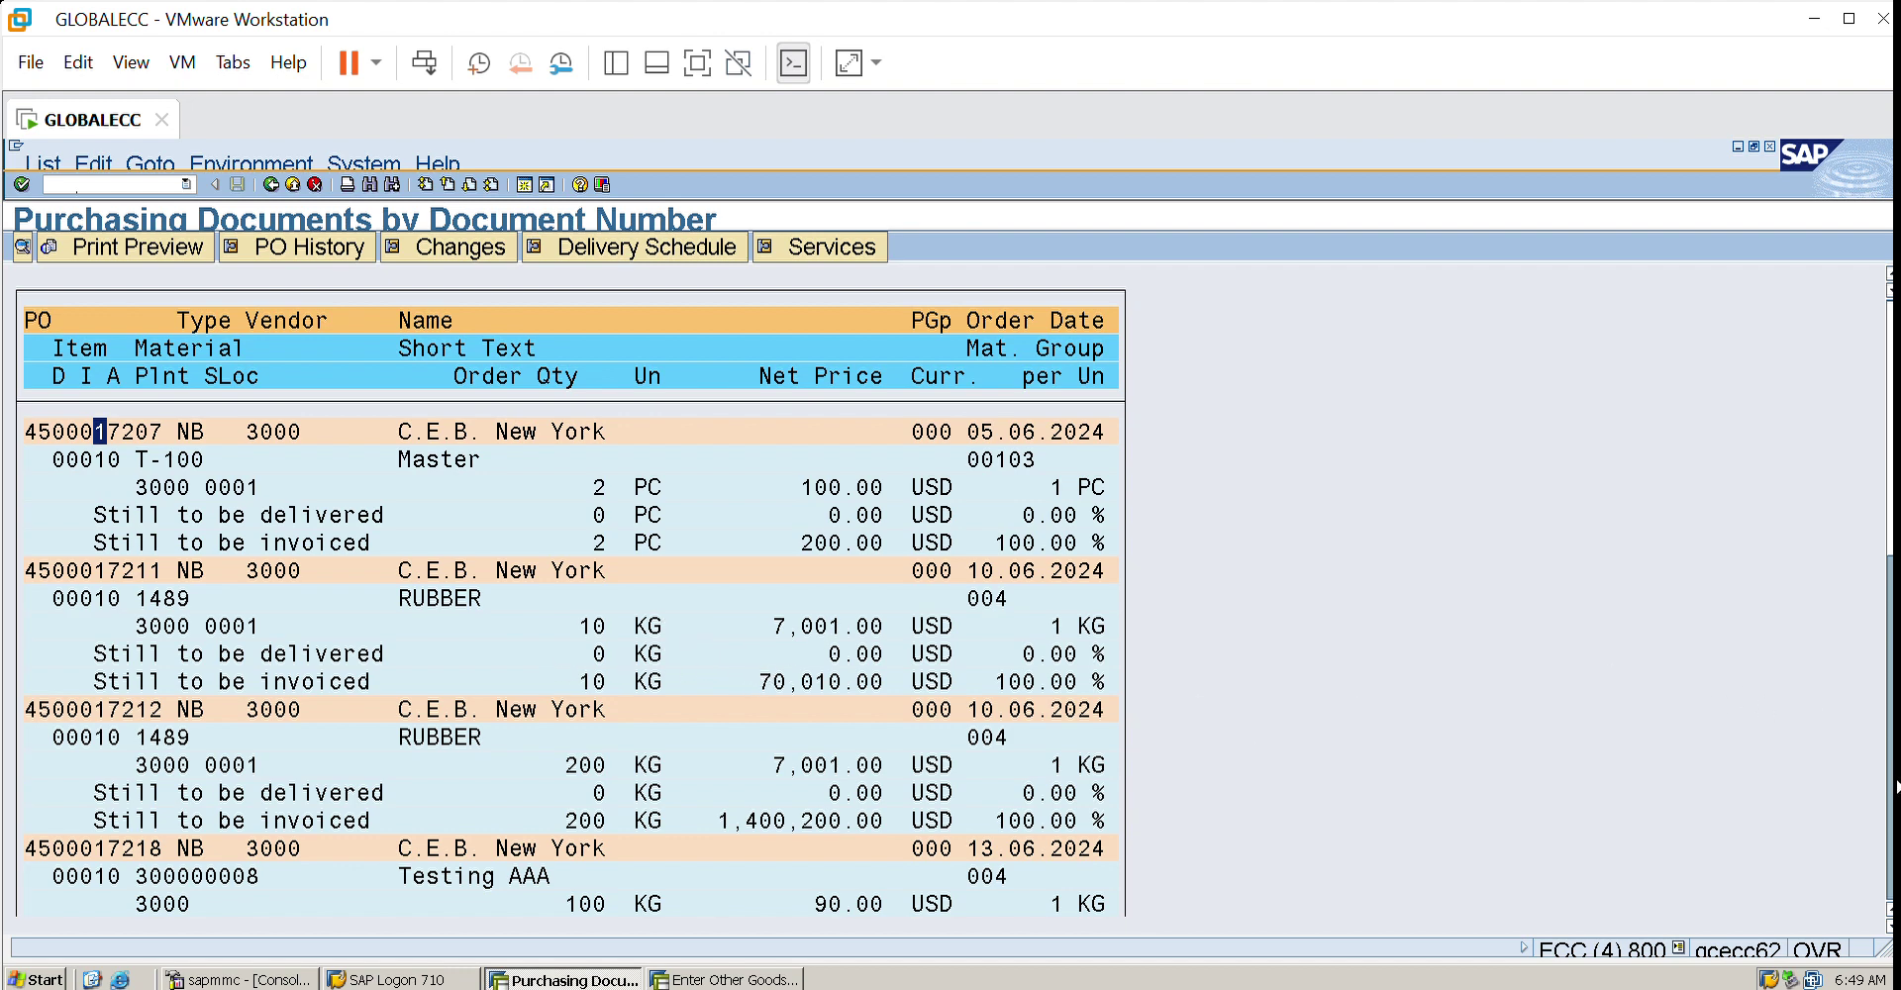
pyautogui.click(1897, 789)
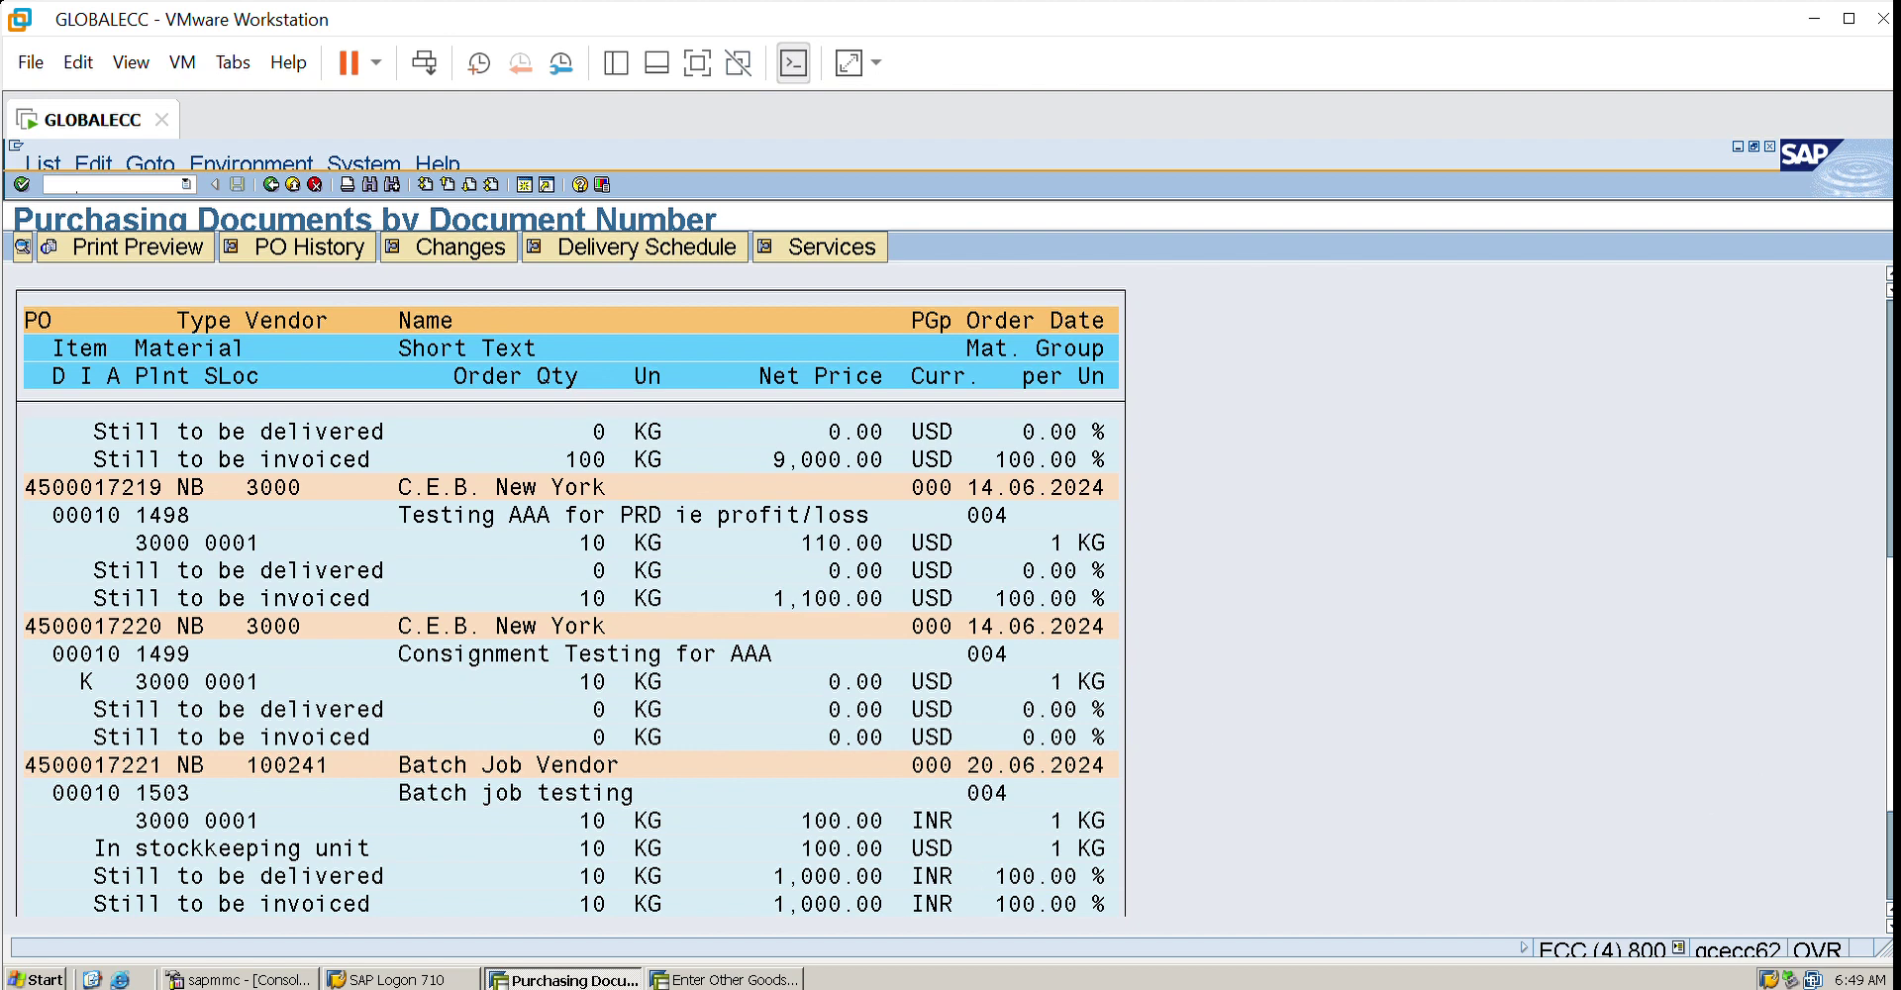
pyautogui.press('pagedown')
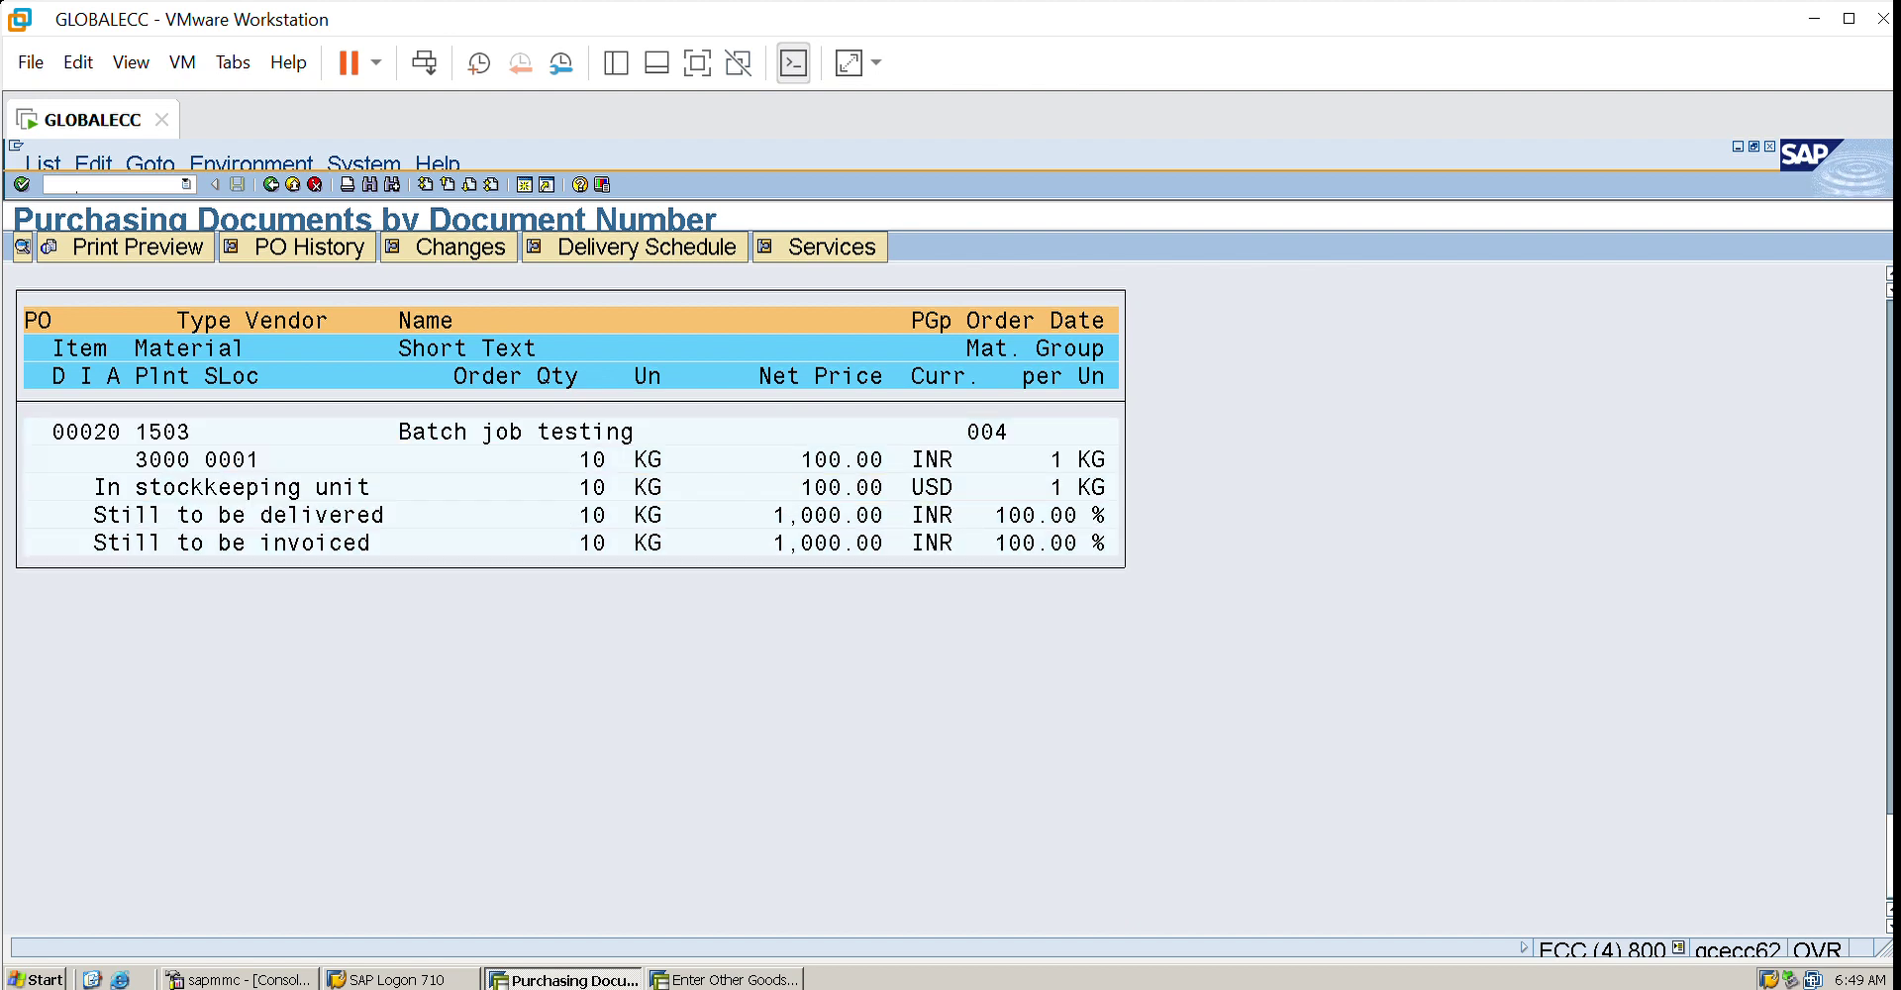
pyautogui.press('pageup')
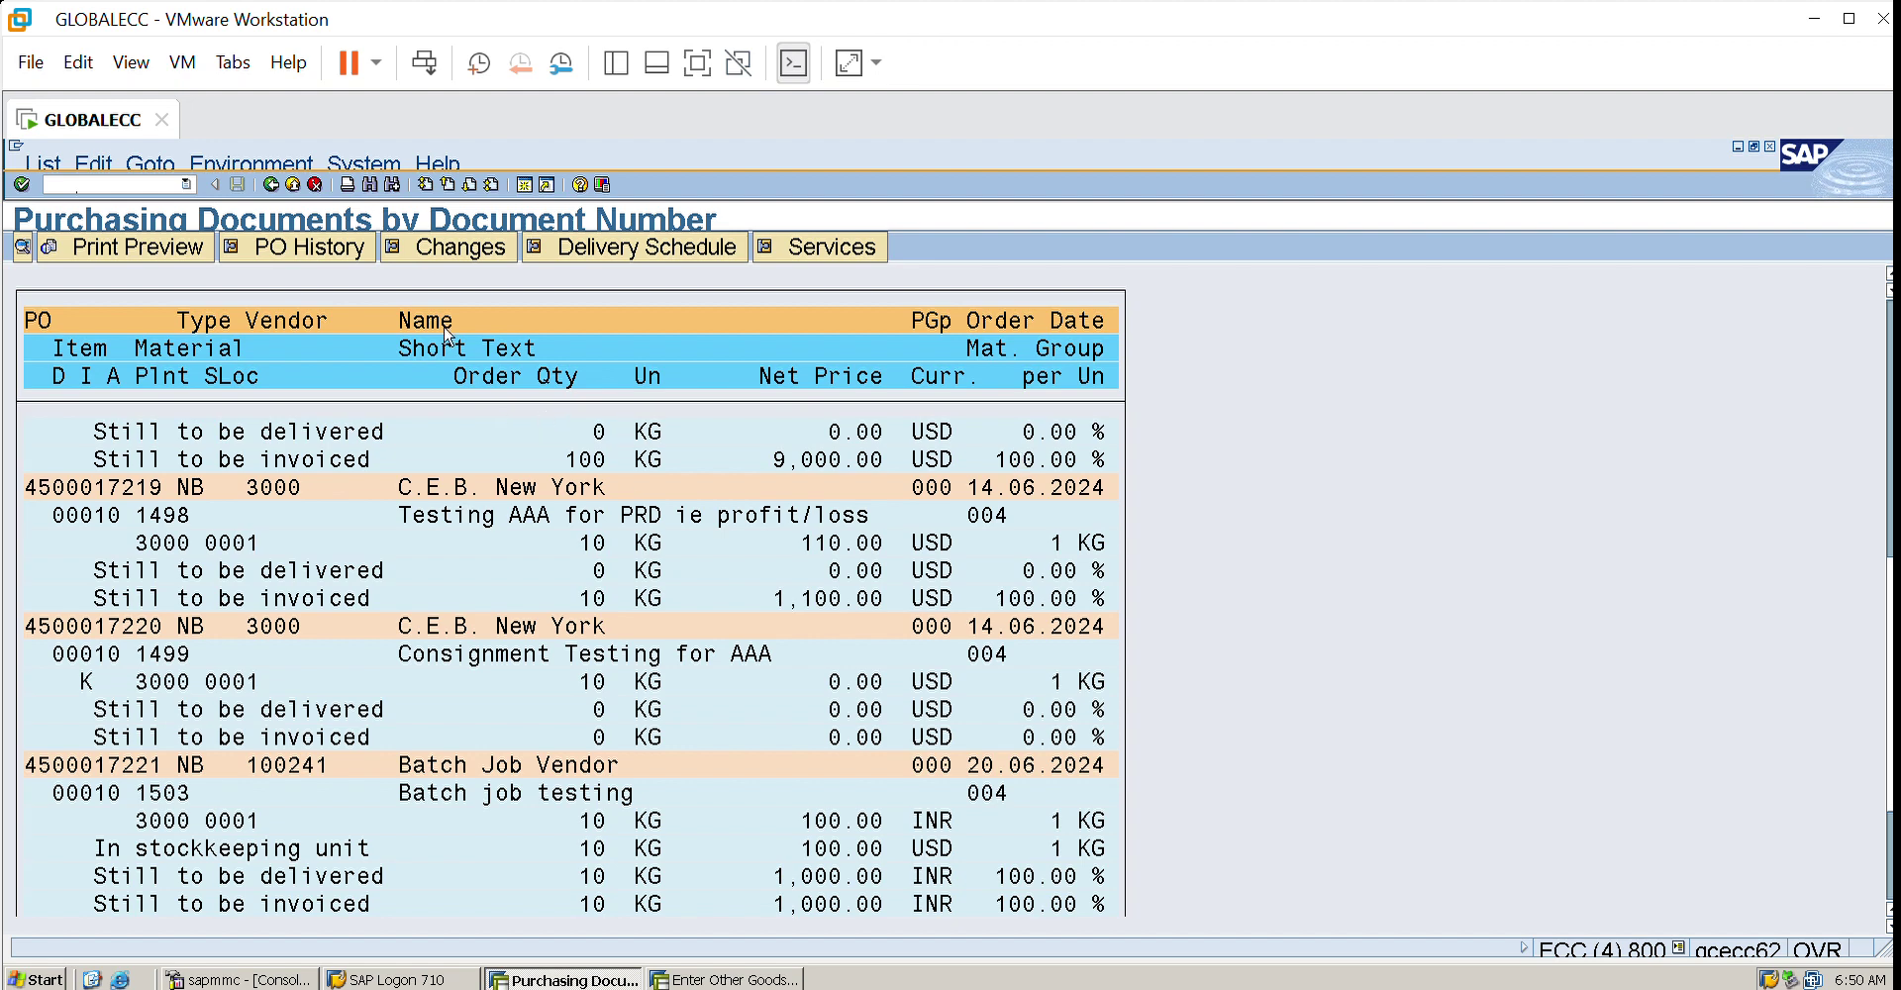
pyautogui.click(293, 184)
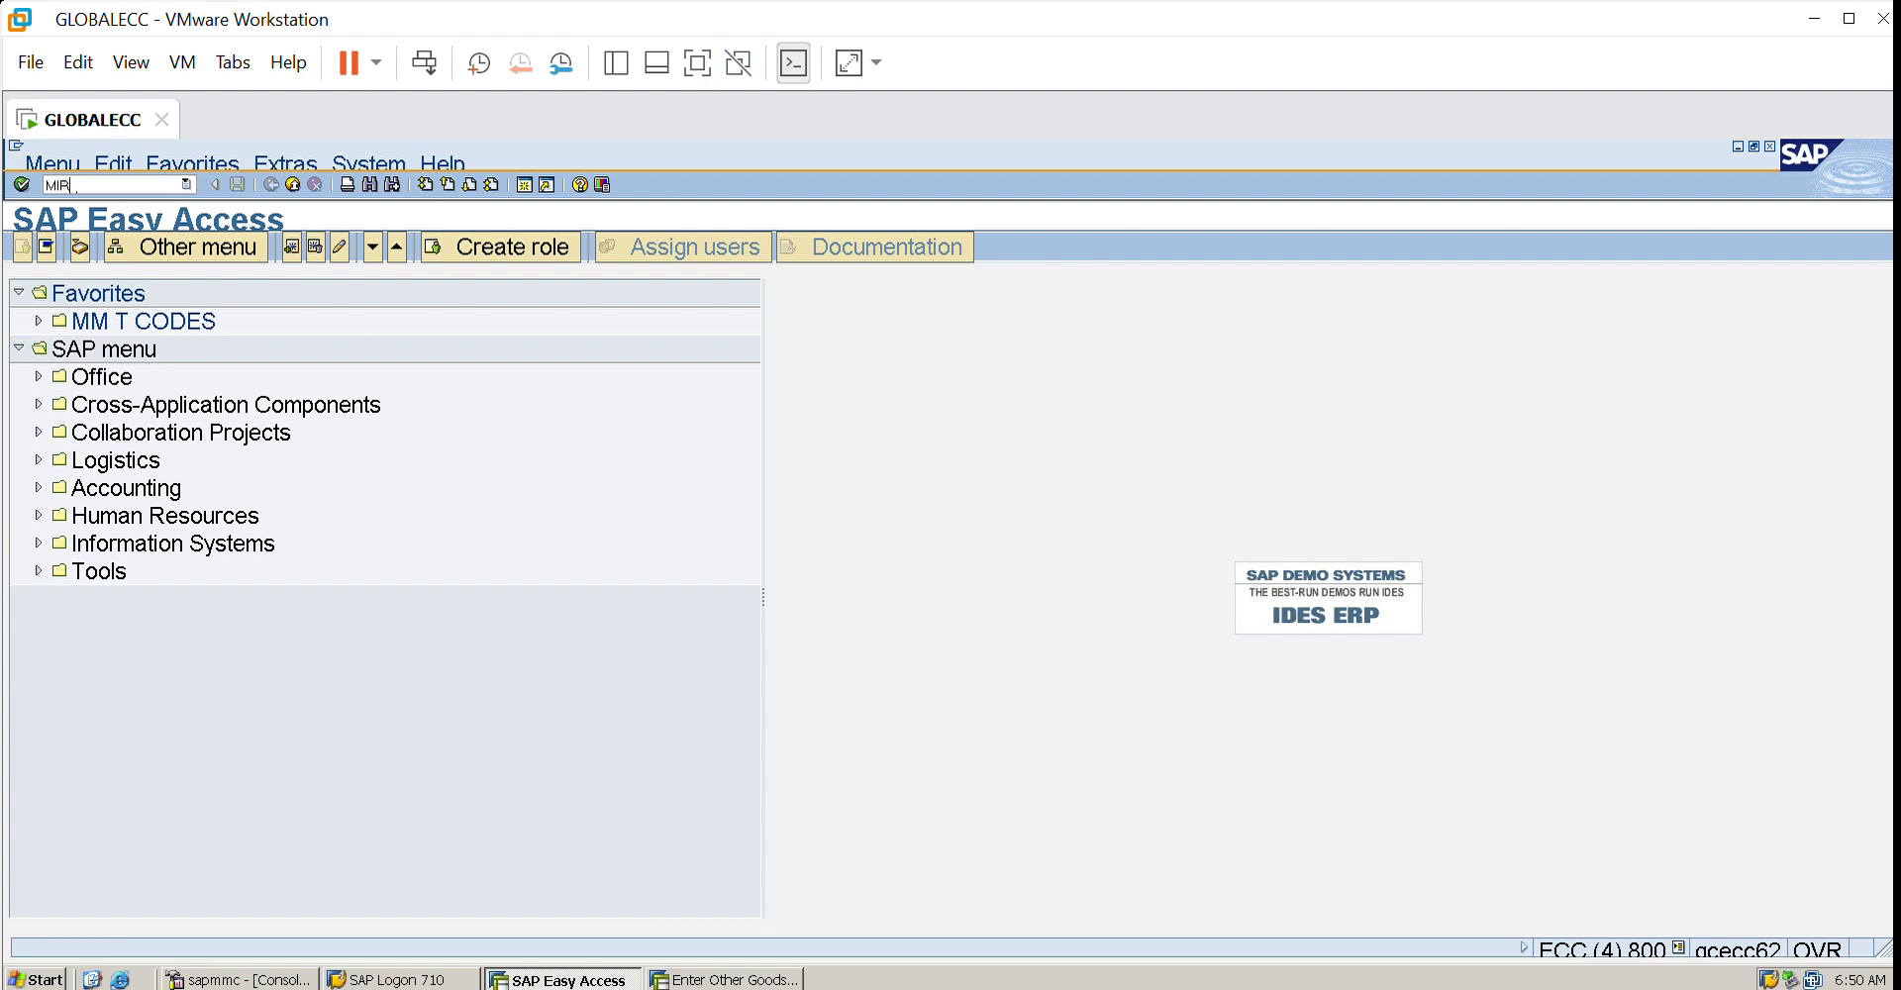
# - Open incoming invoice entry in transaction MIRO and set the invoice date to 24.06.2024
pyautogui.write('MIRO')
pyautogui.press('Return')
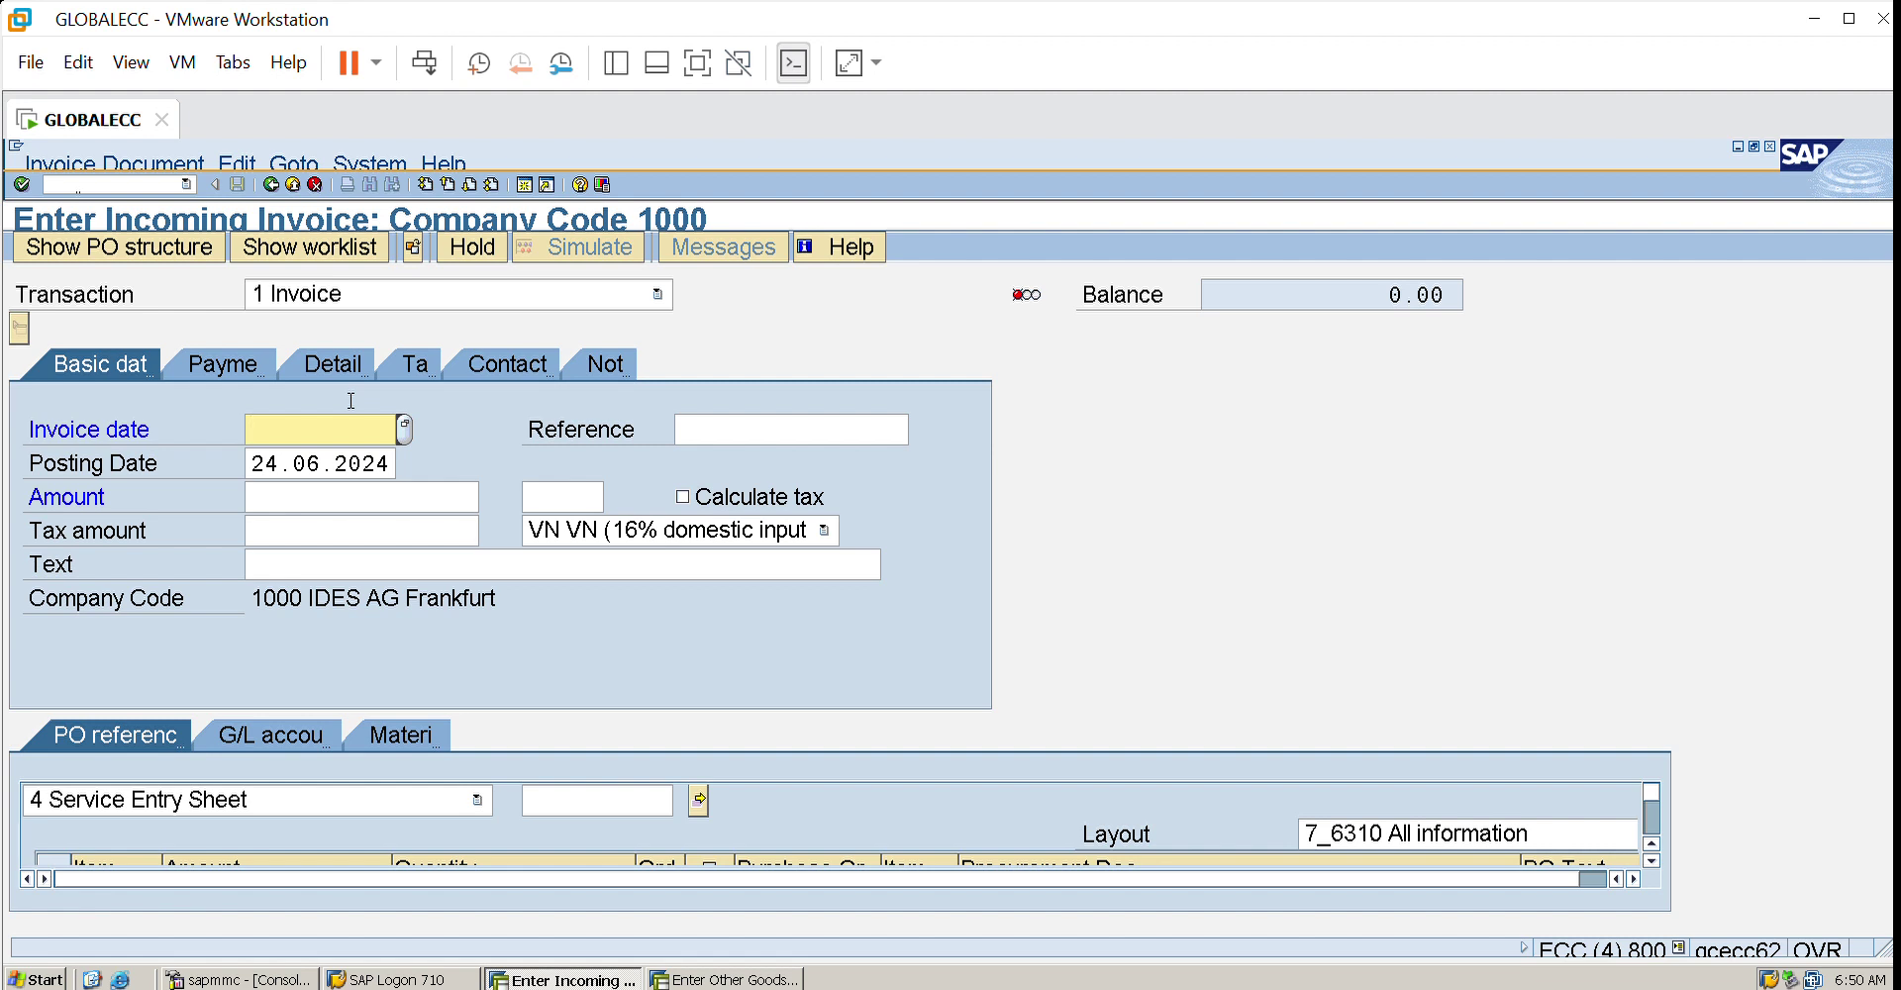
pyautogui.write('24.')
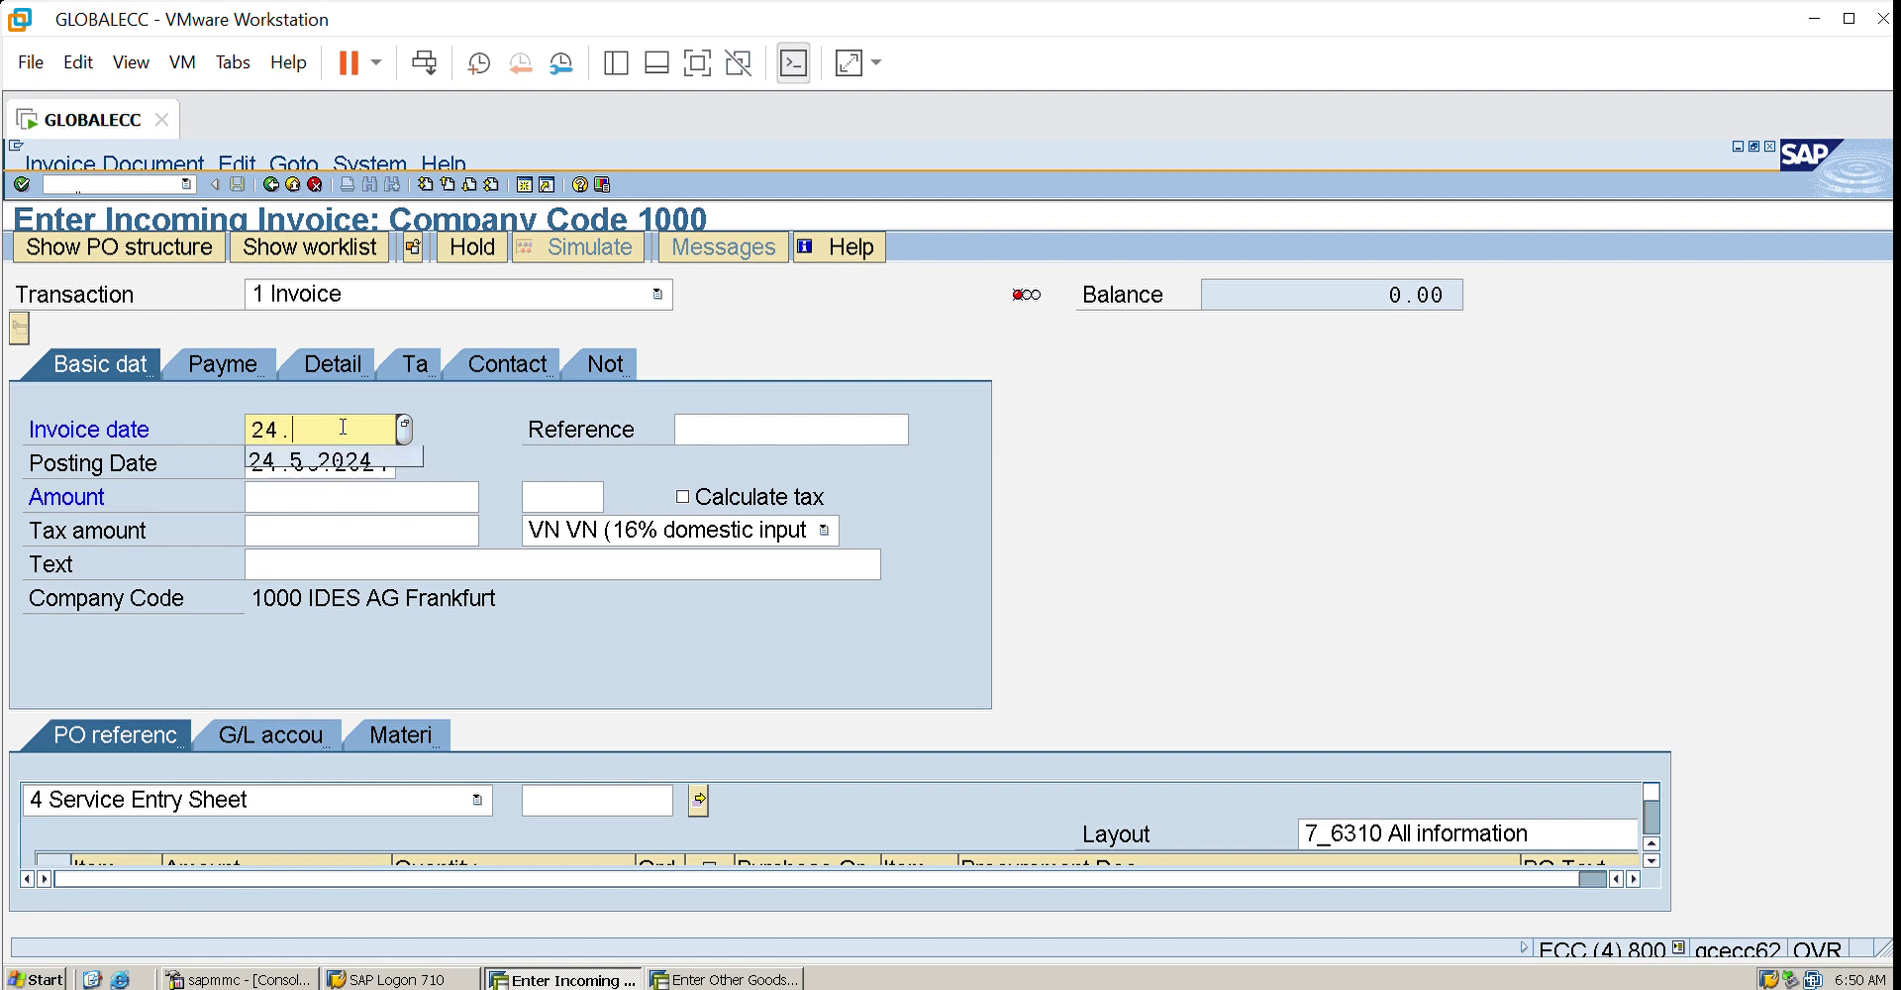
pyautogui.write('06.2024')
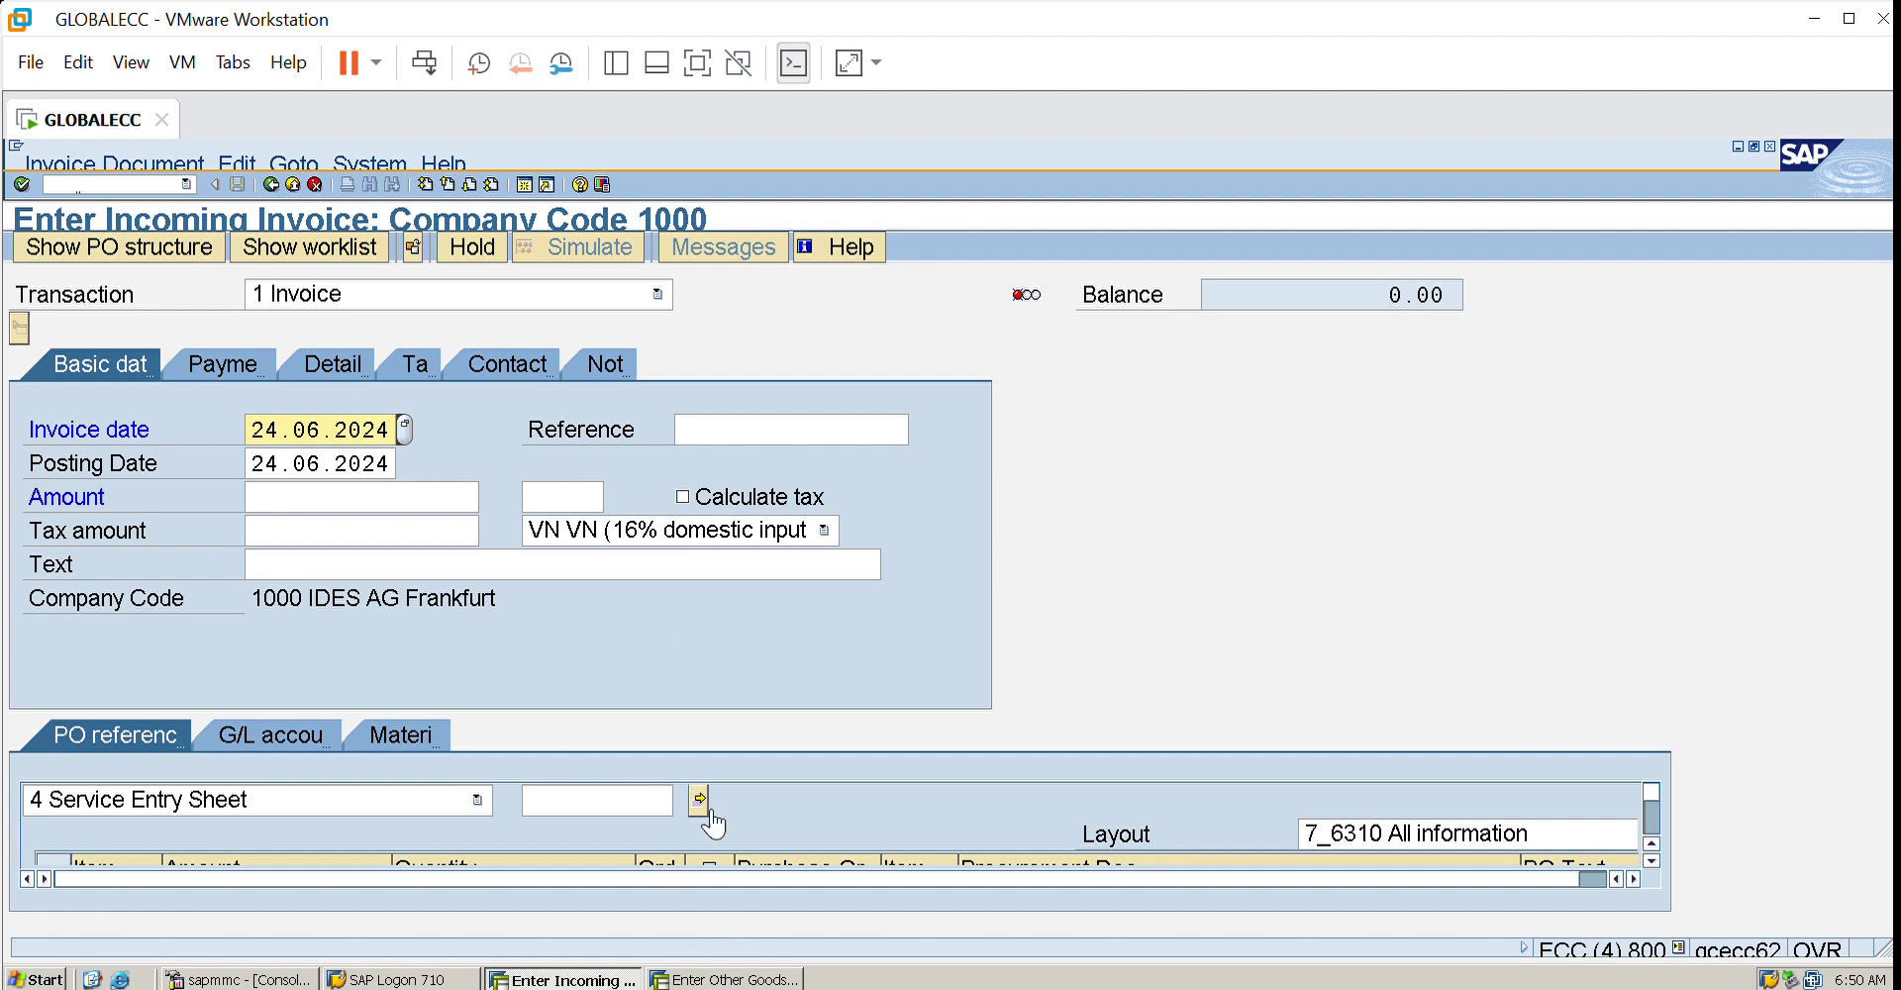
# - Set the invoice reference to Purchase Order/Scheduling Agreement and try to load the T-100 purchase order by its number, dismissing the invoicing party request
pyautogui.click(488, 784)
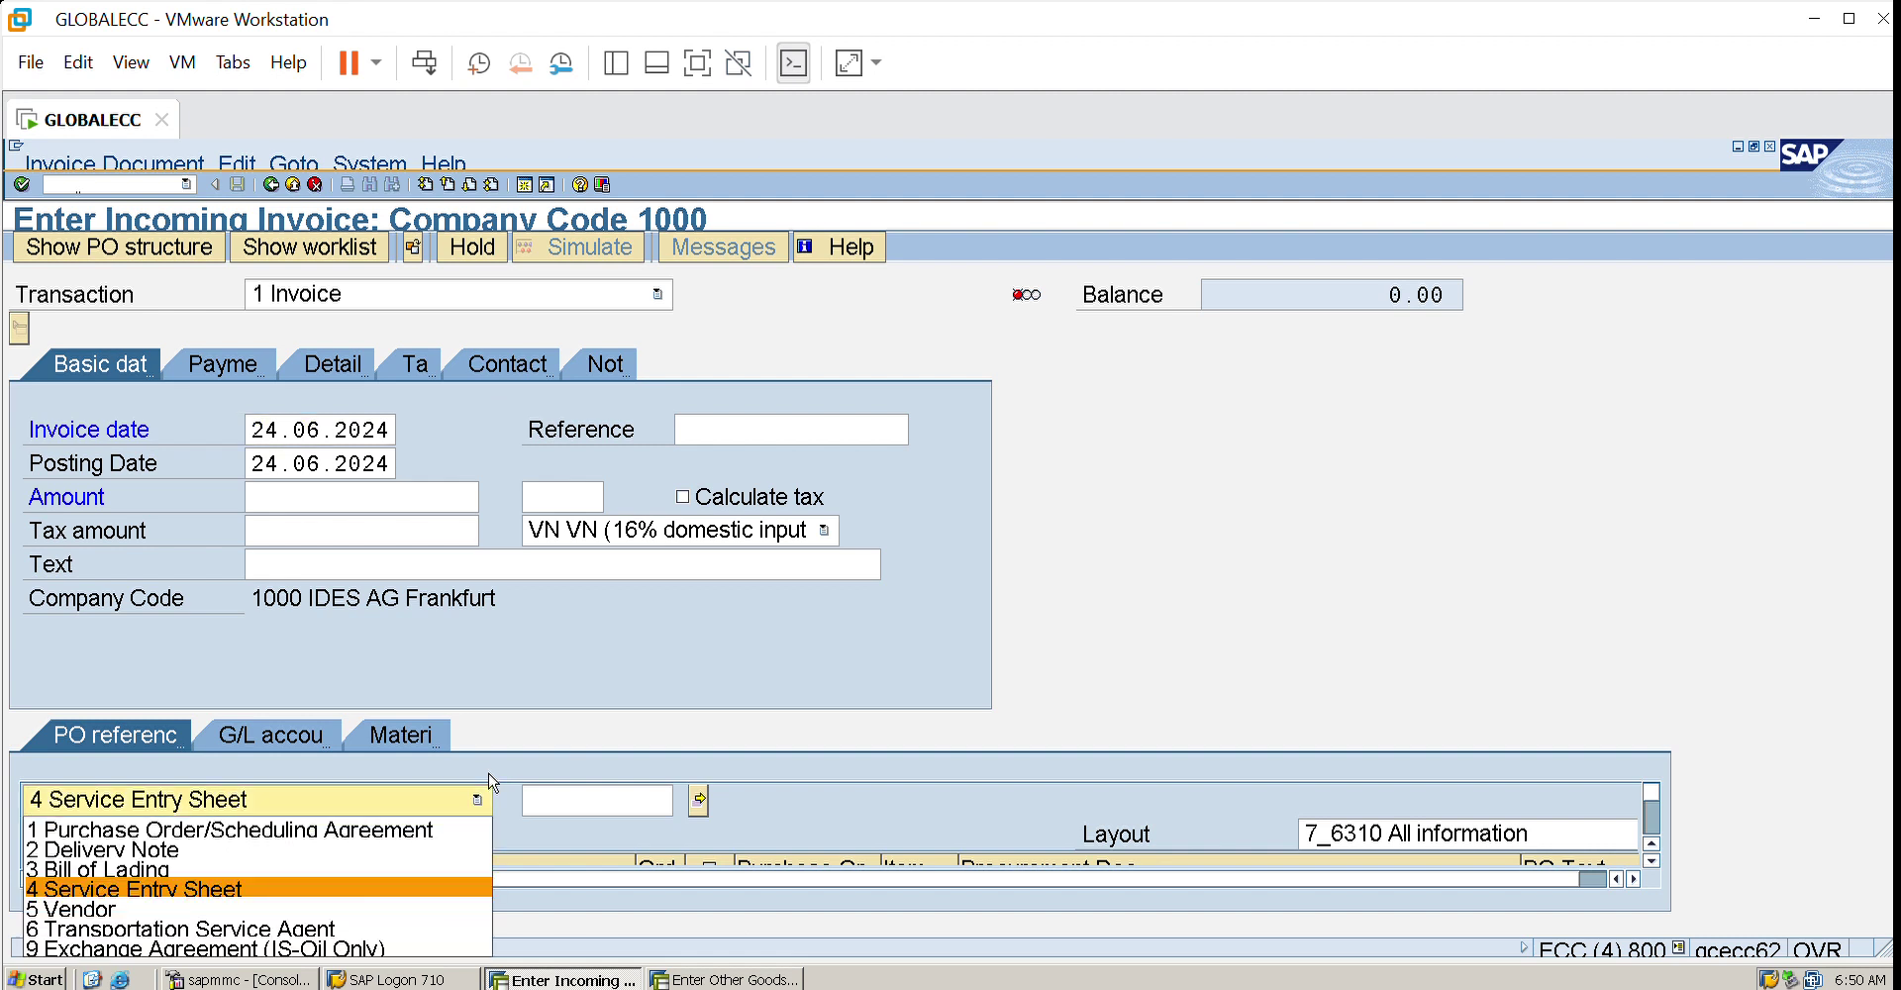
pyautogui.click(361, 829)
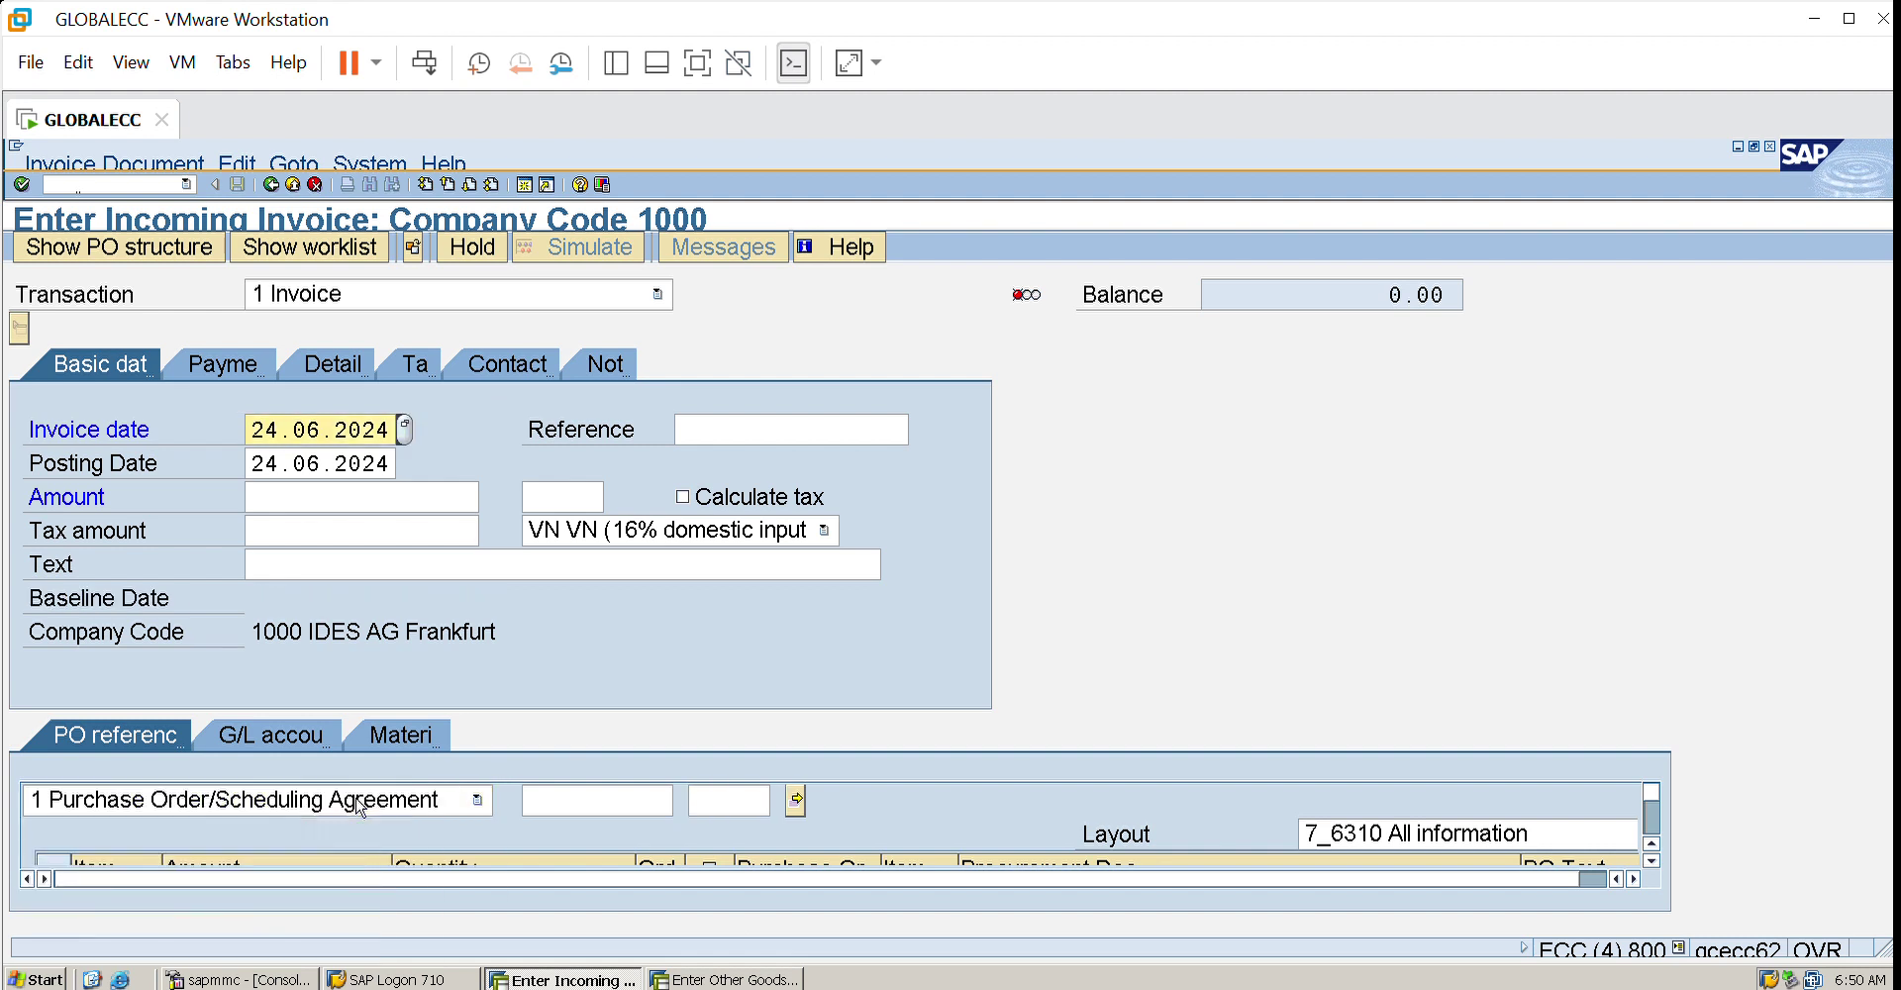
pyautogui.click(603, 790)
pyautogui.write('4500017')
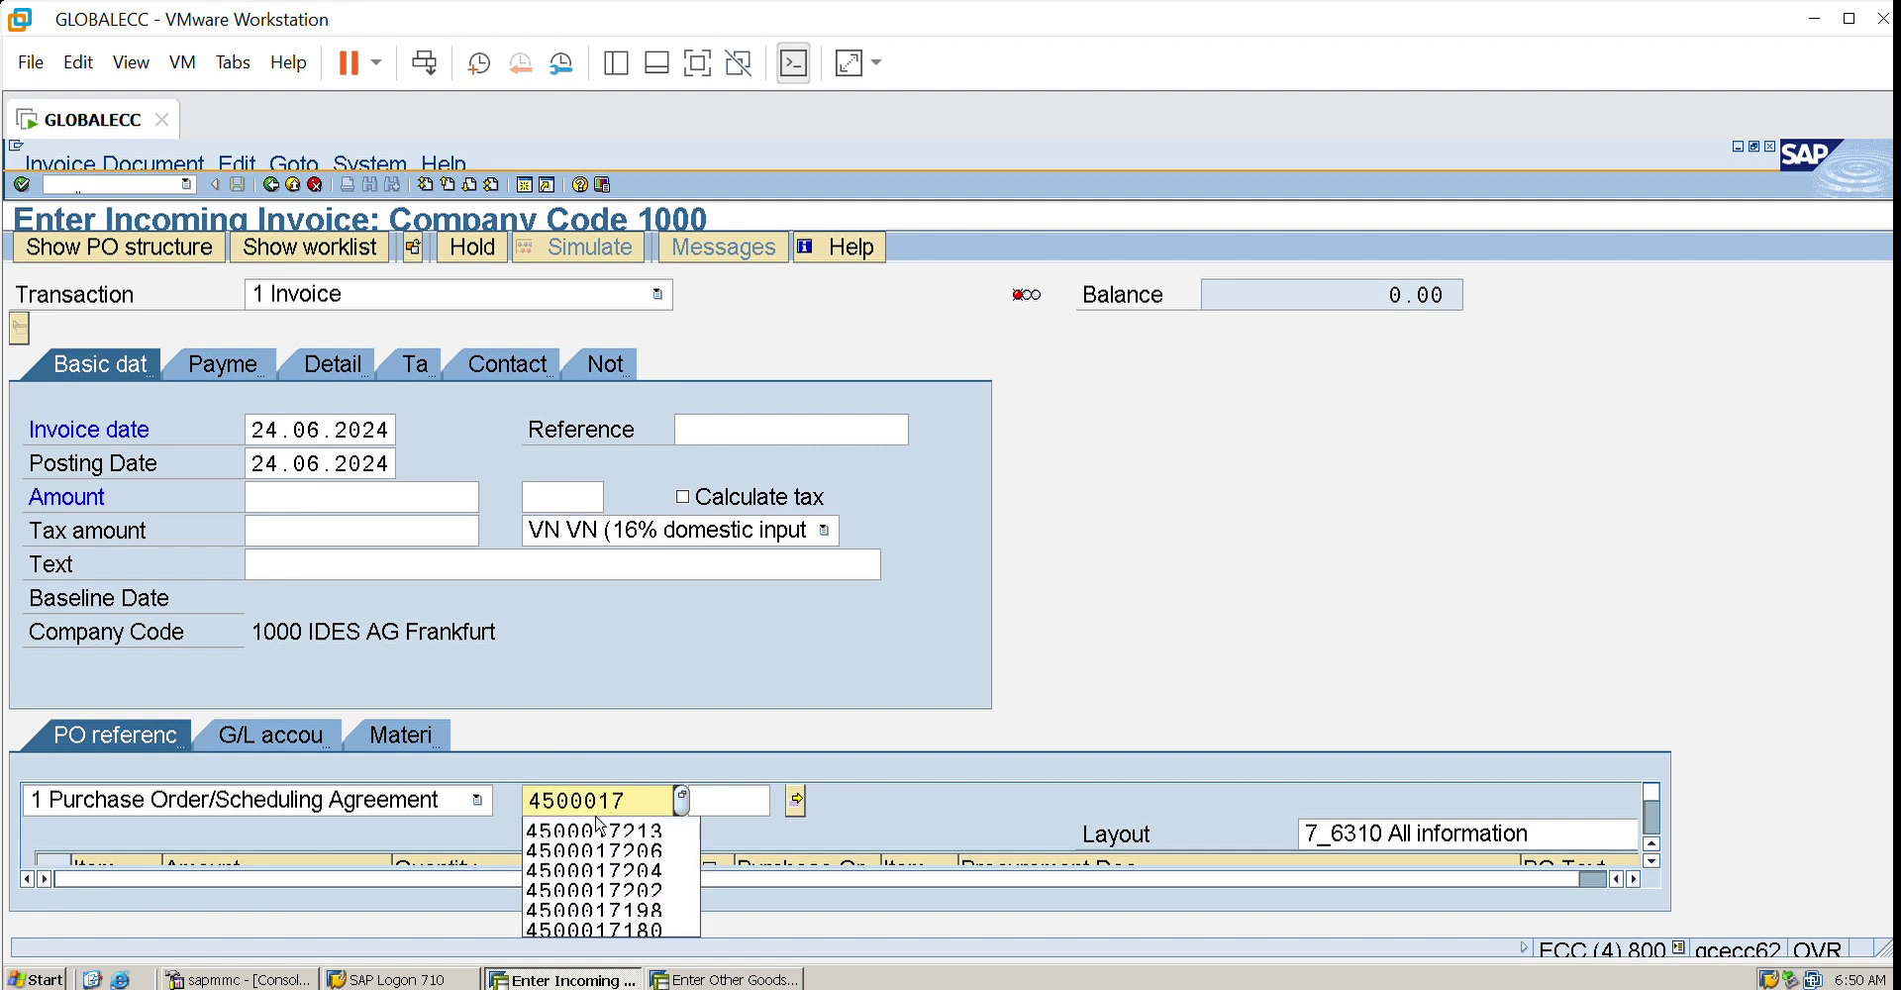
pyautogui.write('207')
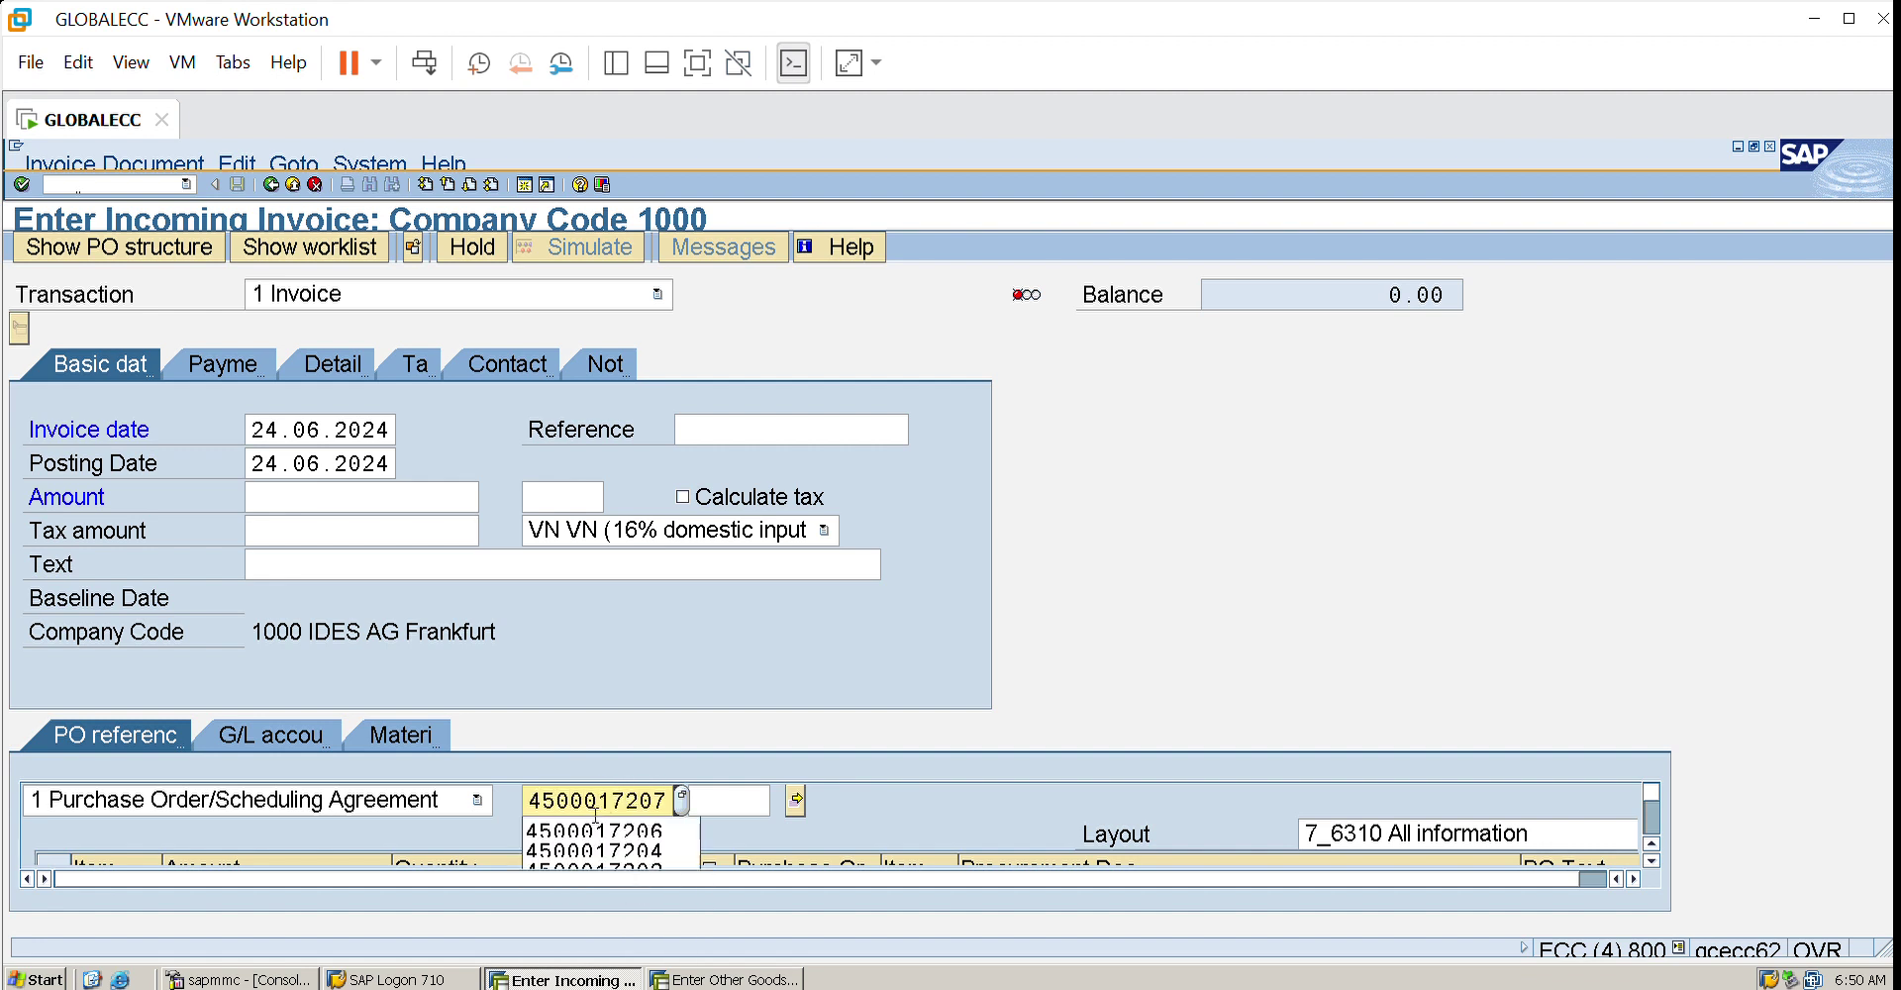
pyautogui.press('Return')
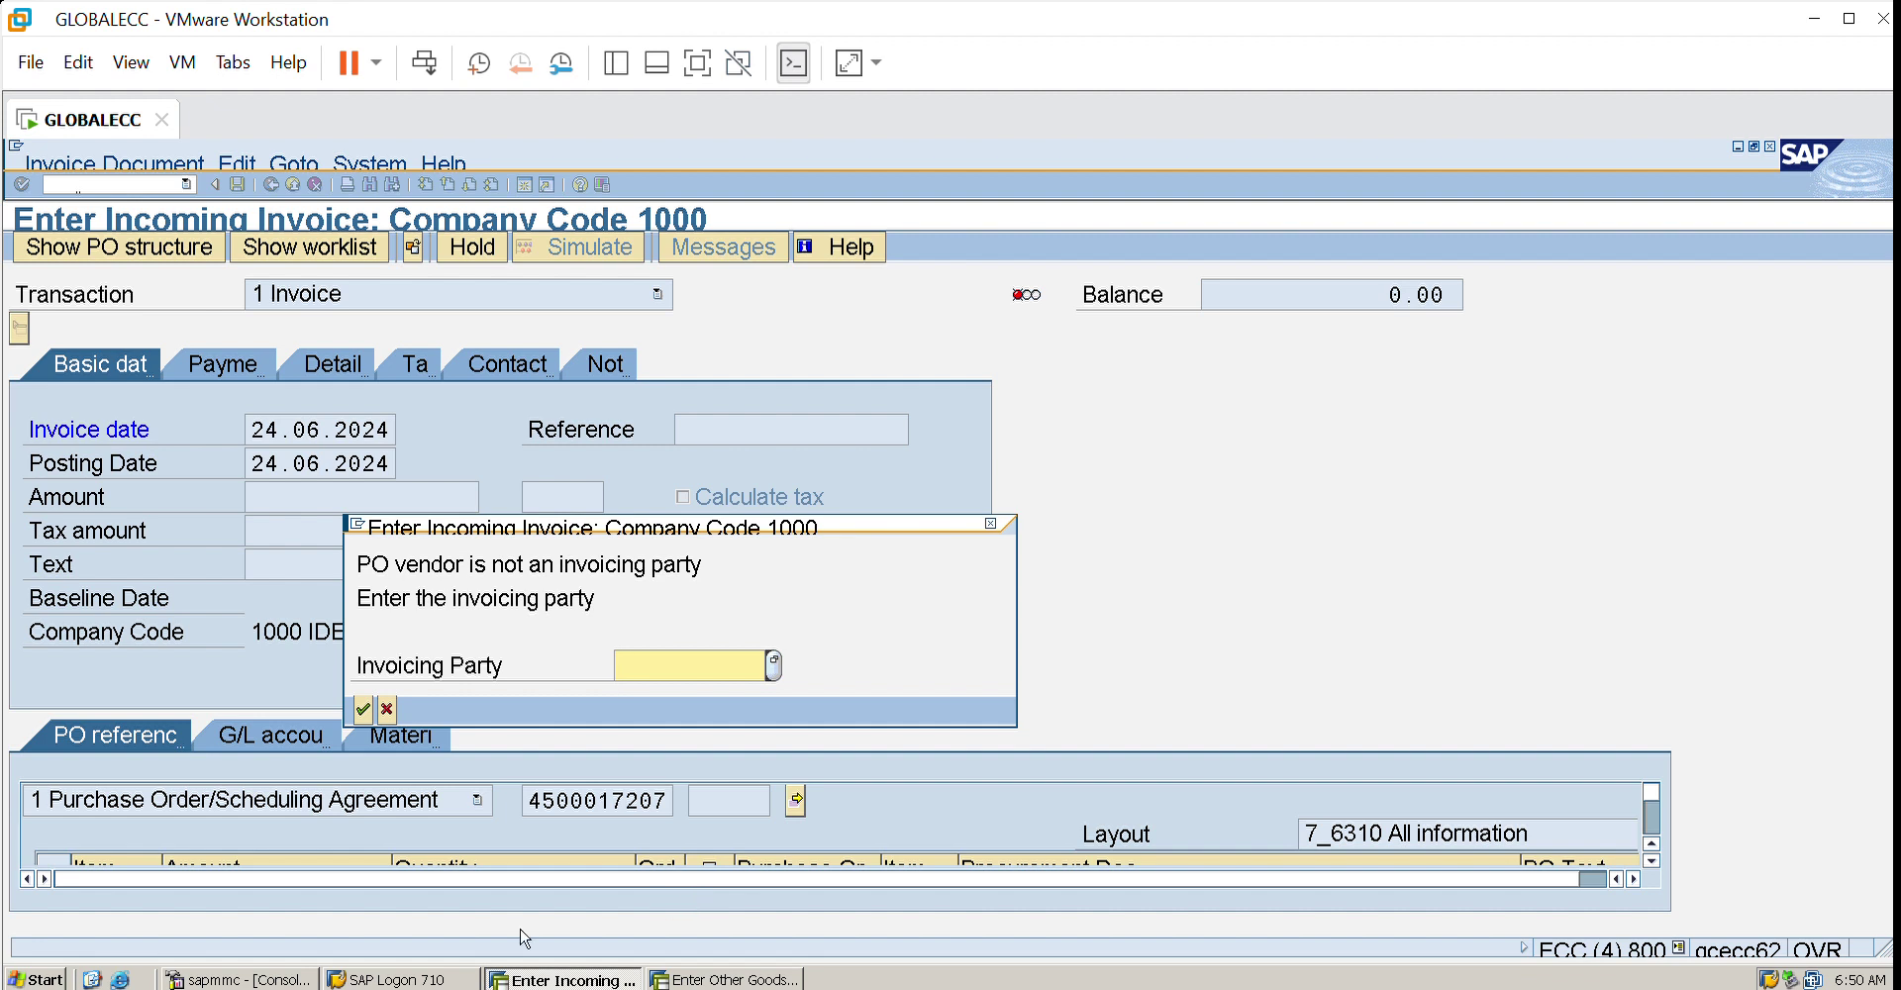
pyautogui.click(992, 523)
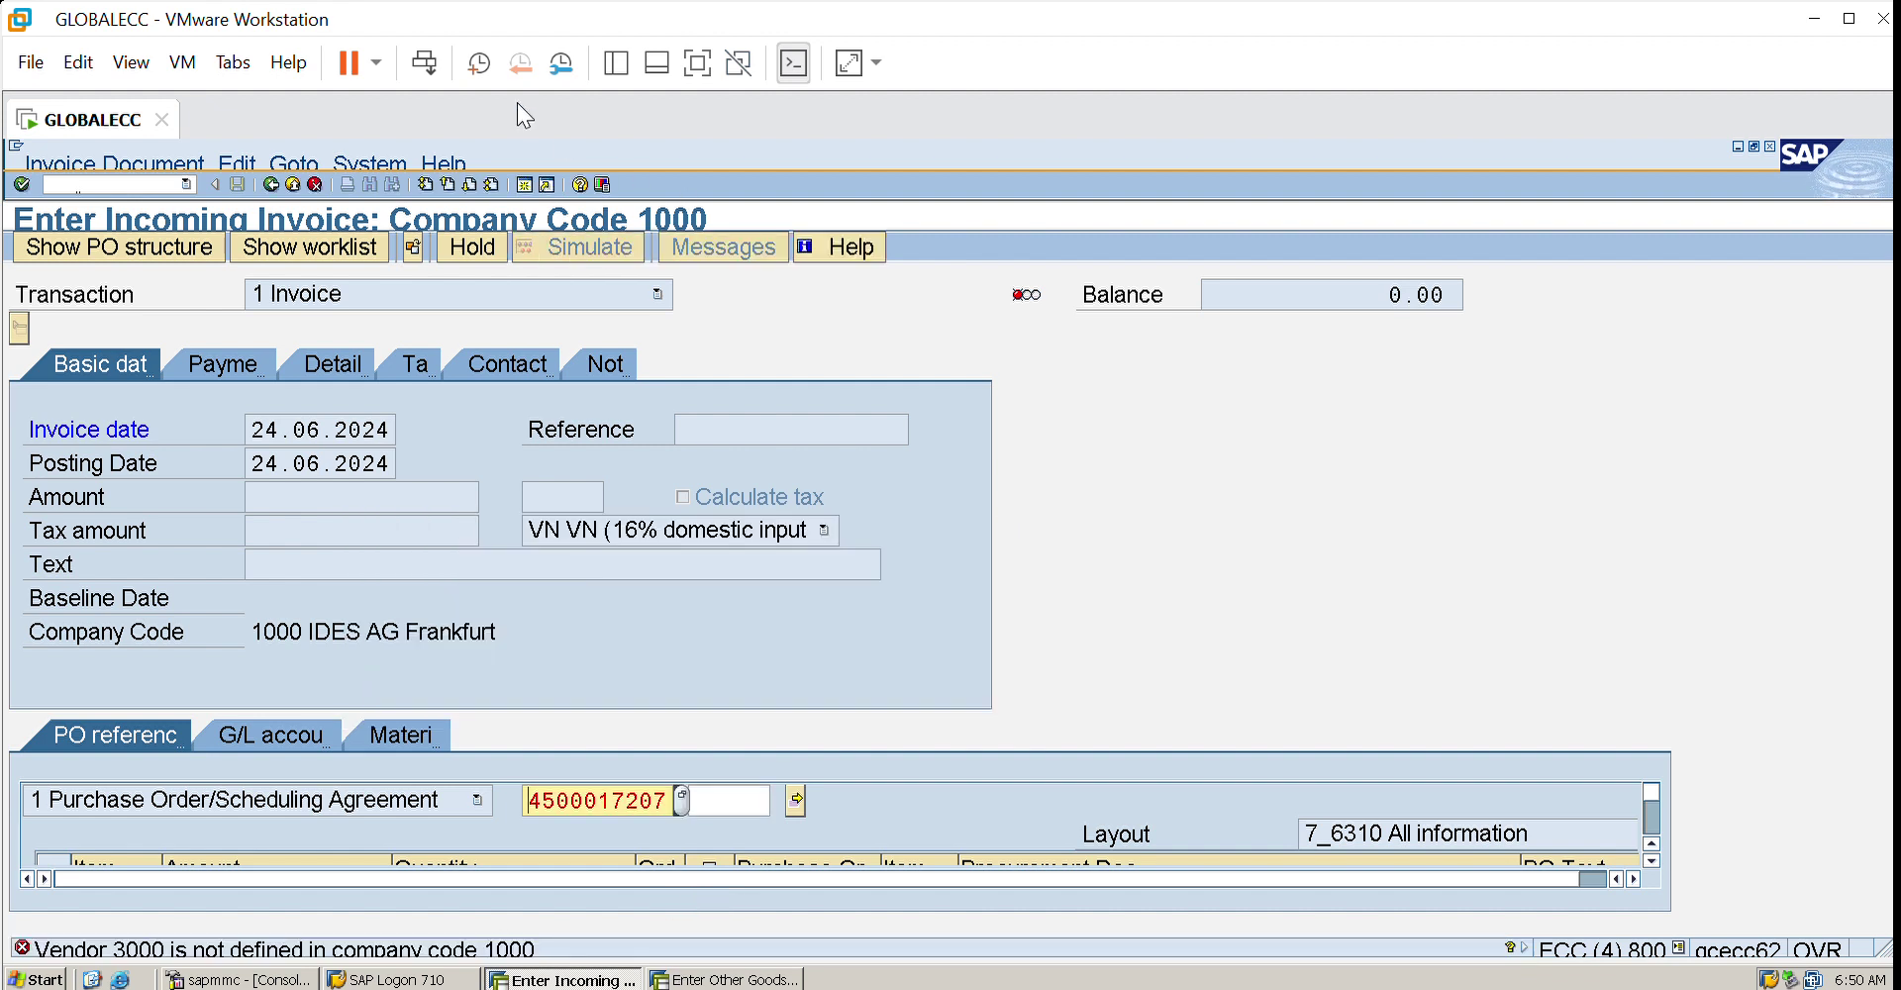
# - Open transaction ME23N in a new session to check the T-100 purchase order's vendor and company code in its header
pyautogui.click(526, 184)
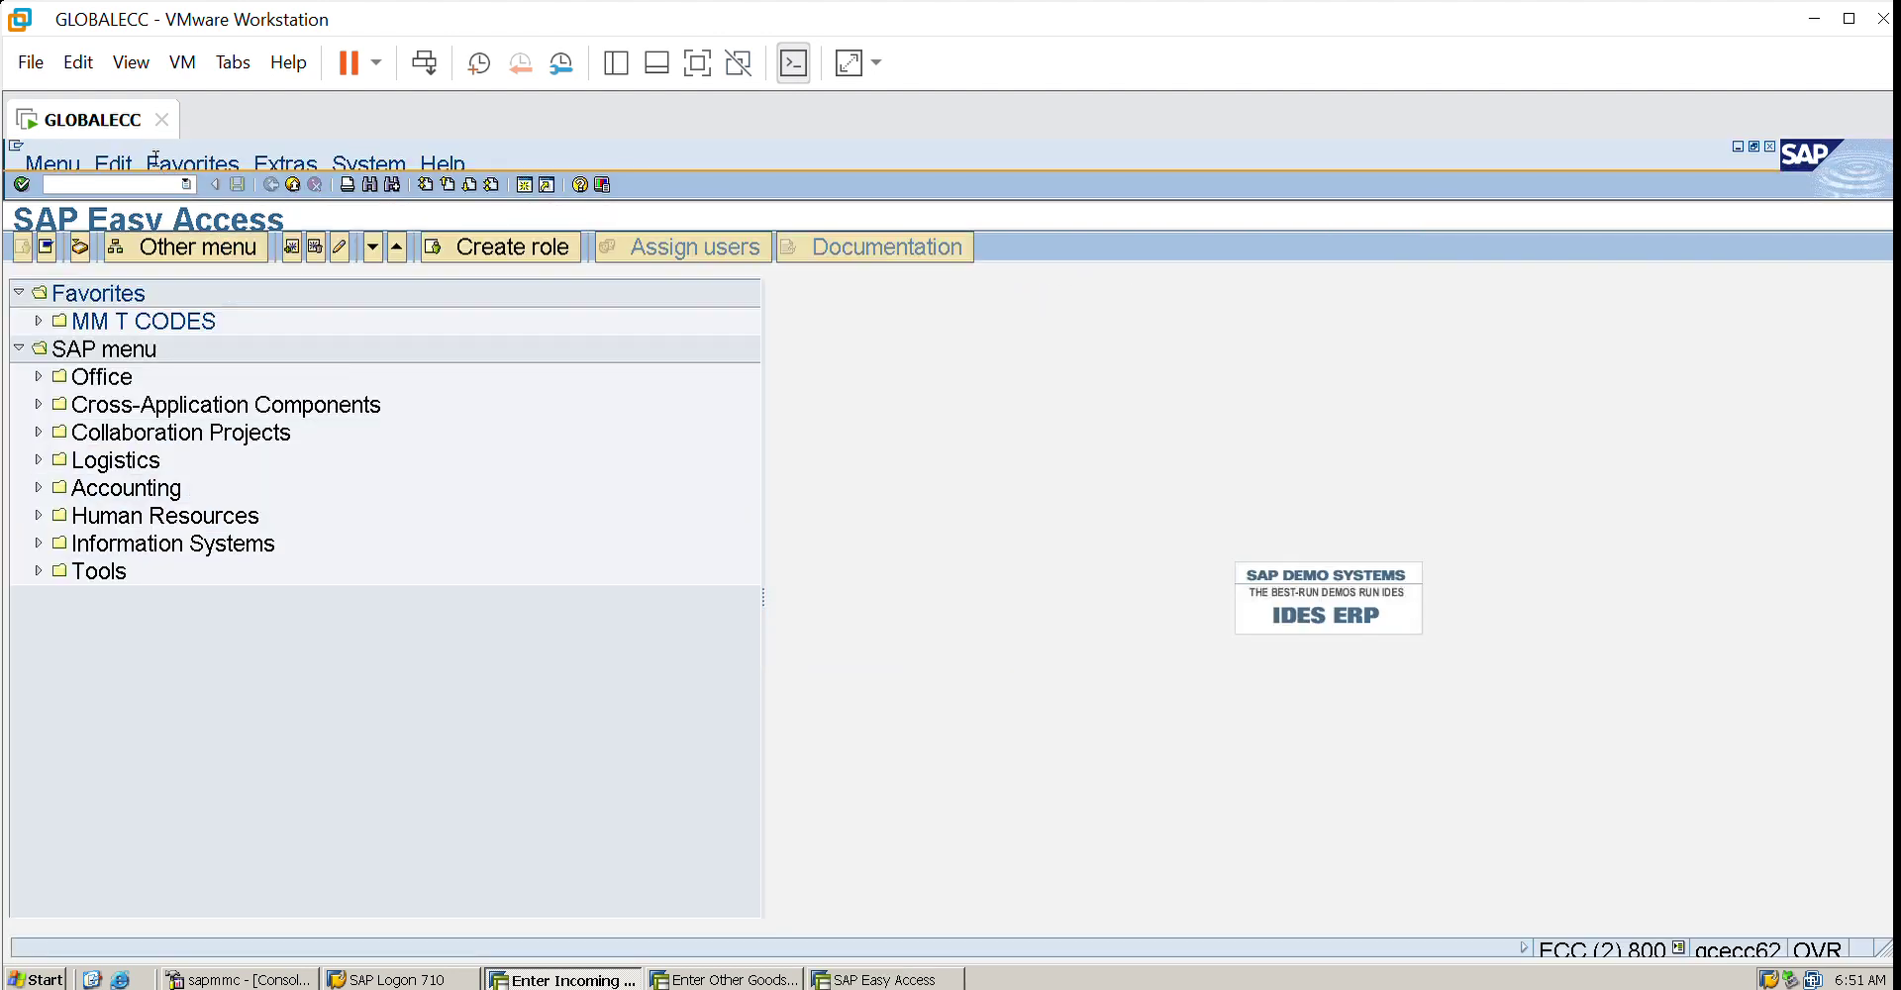
pyautogui.write('ME23N')
pyautogui.press('Return')
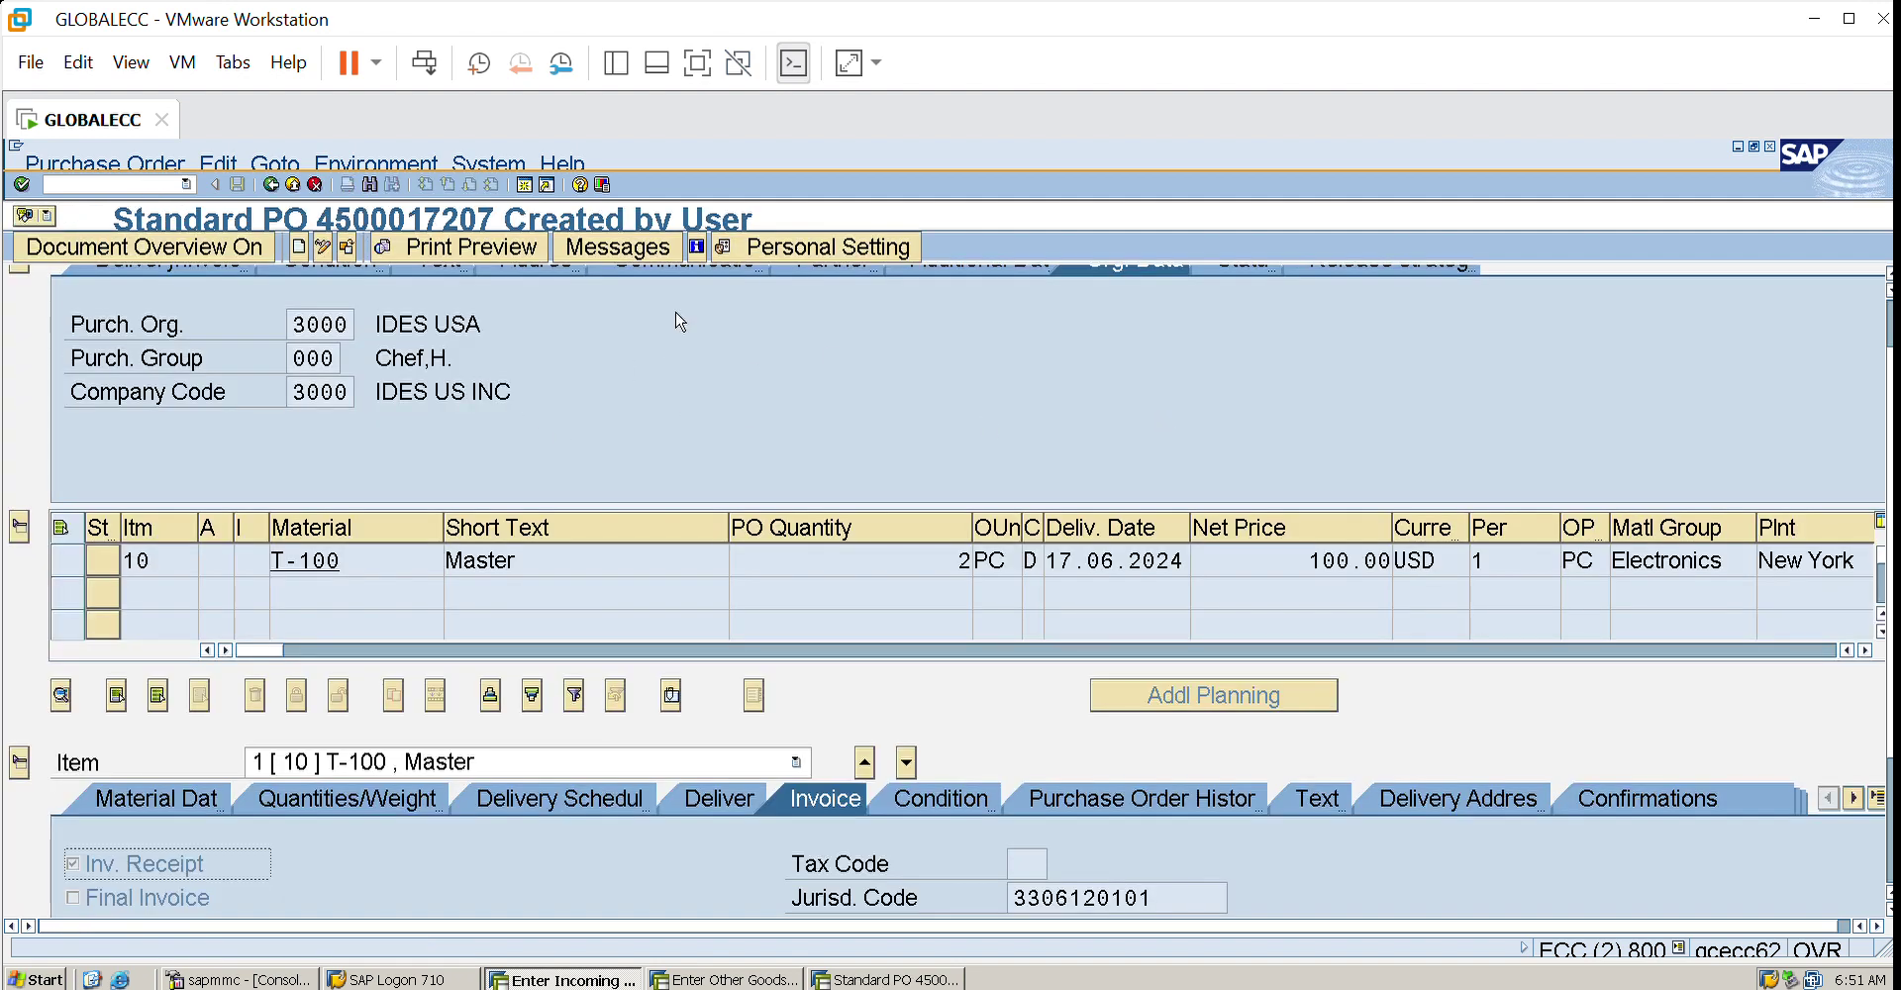
pyautogui.click(1892, 278)
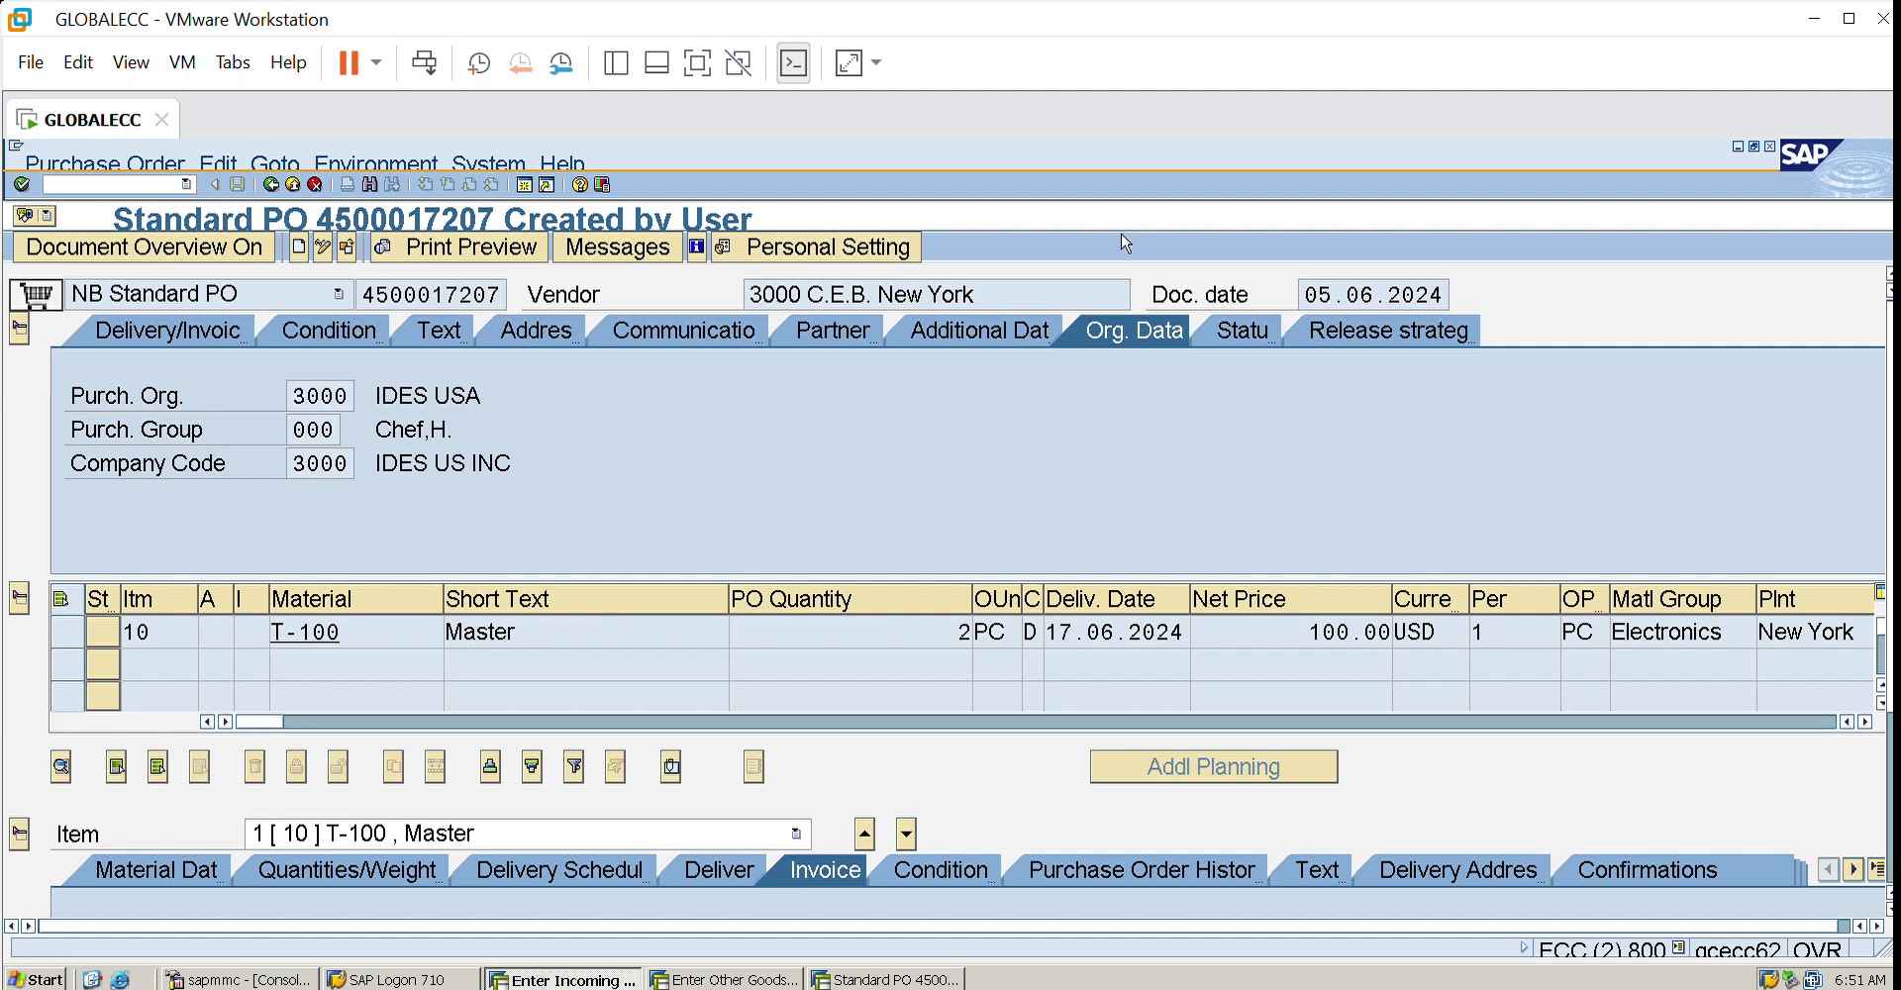
# - Close the purchase order display session and try to load the T-100 purchase order into the invoice with invoicing party 3000
pyautogui.click(292, 184)
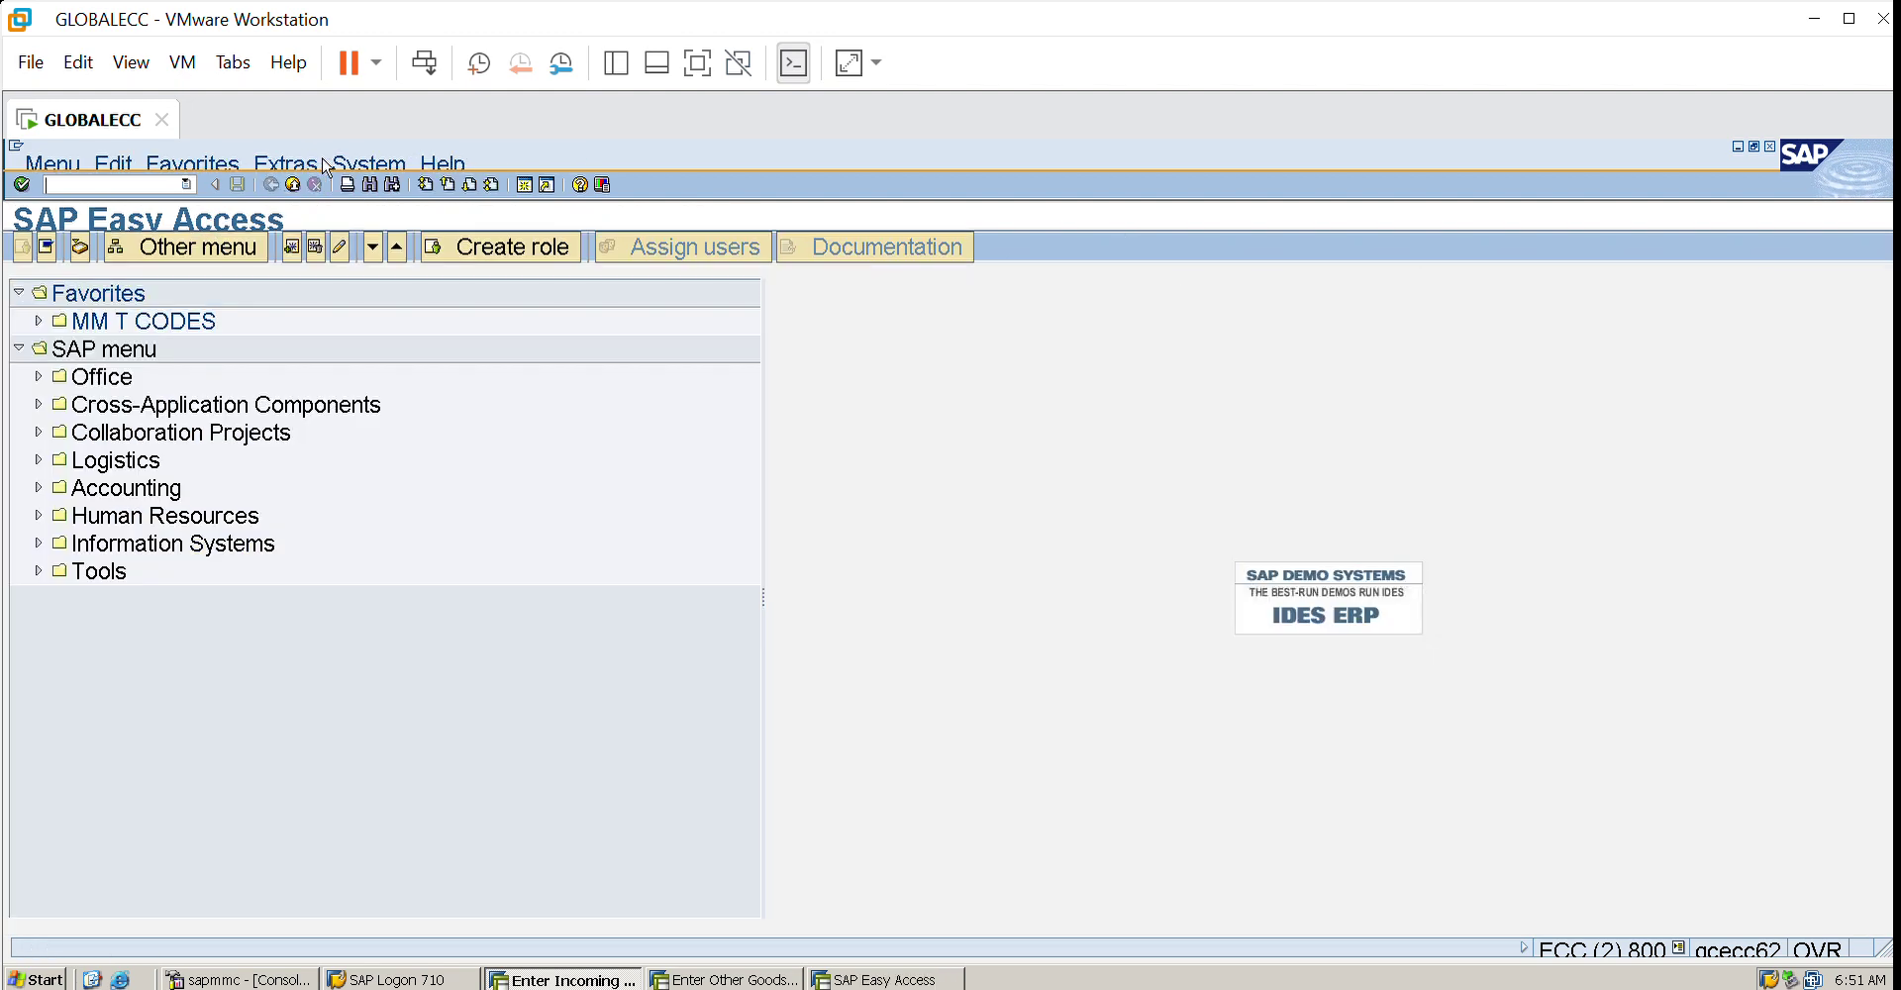
pyautogui.click(293, 184)
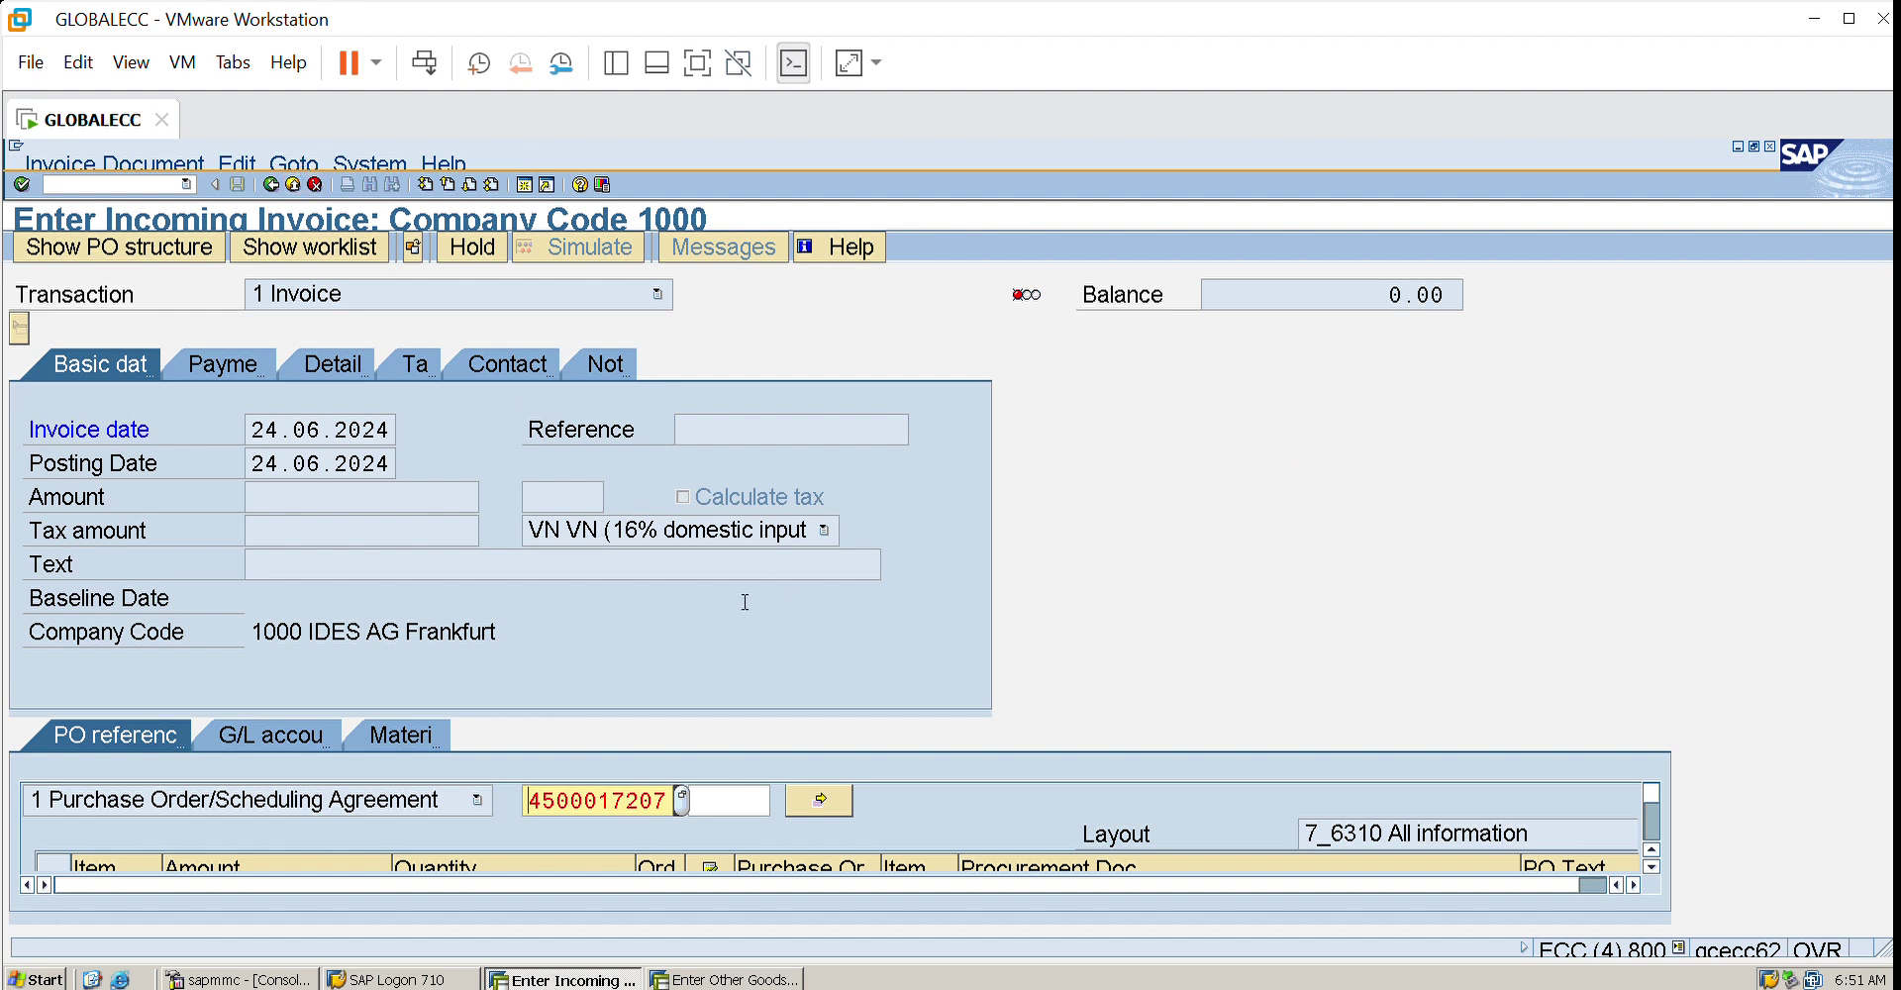
pyautogui.press('Return')
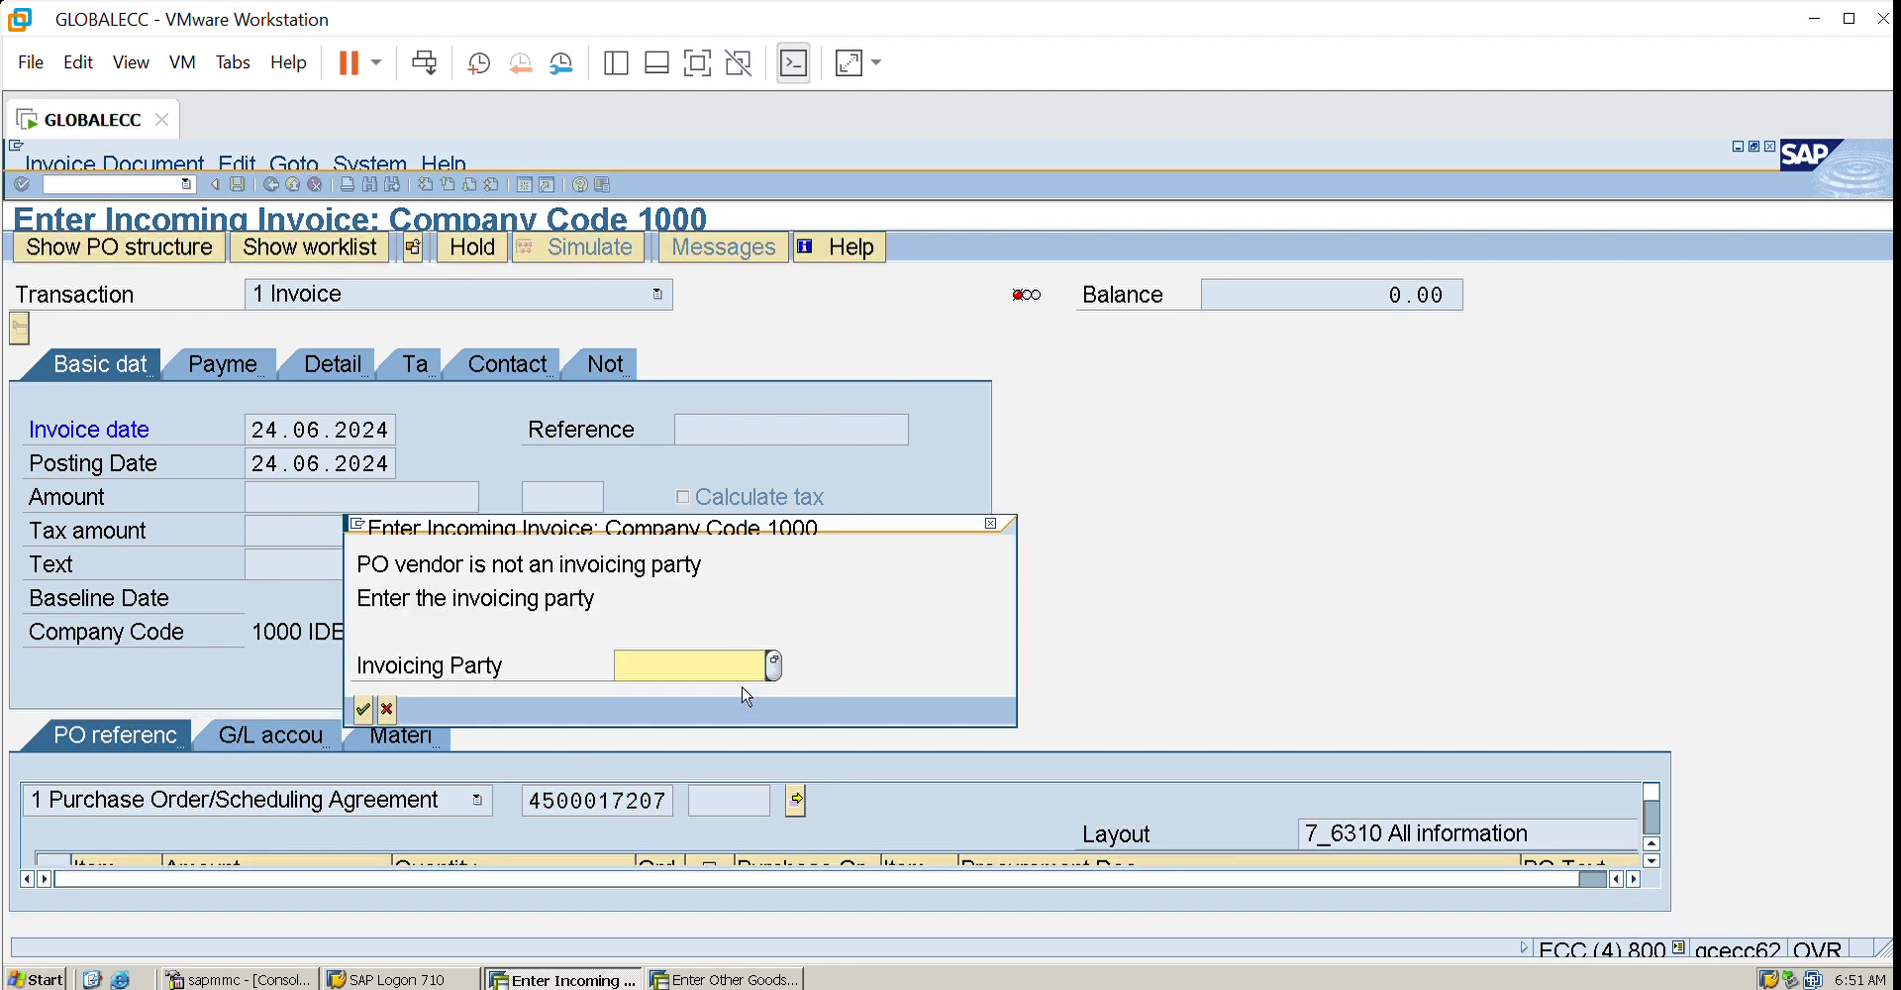
pyautogui.write('3000')
pyautogui.press('Return')
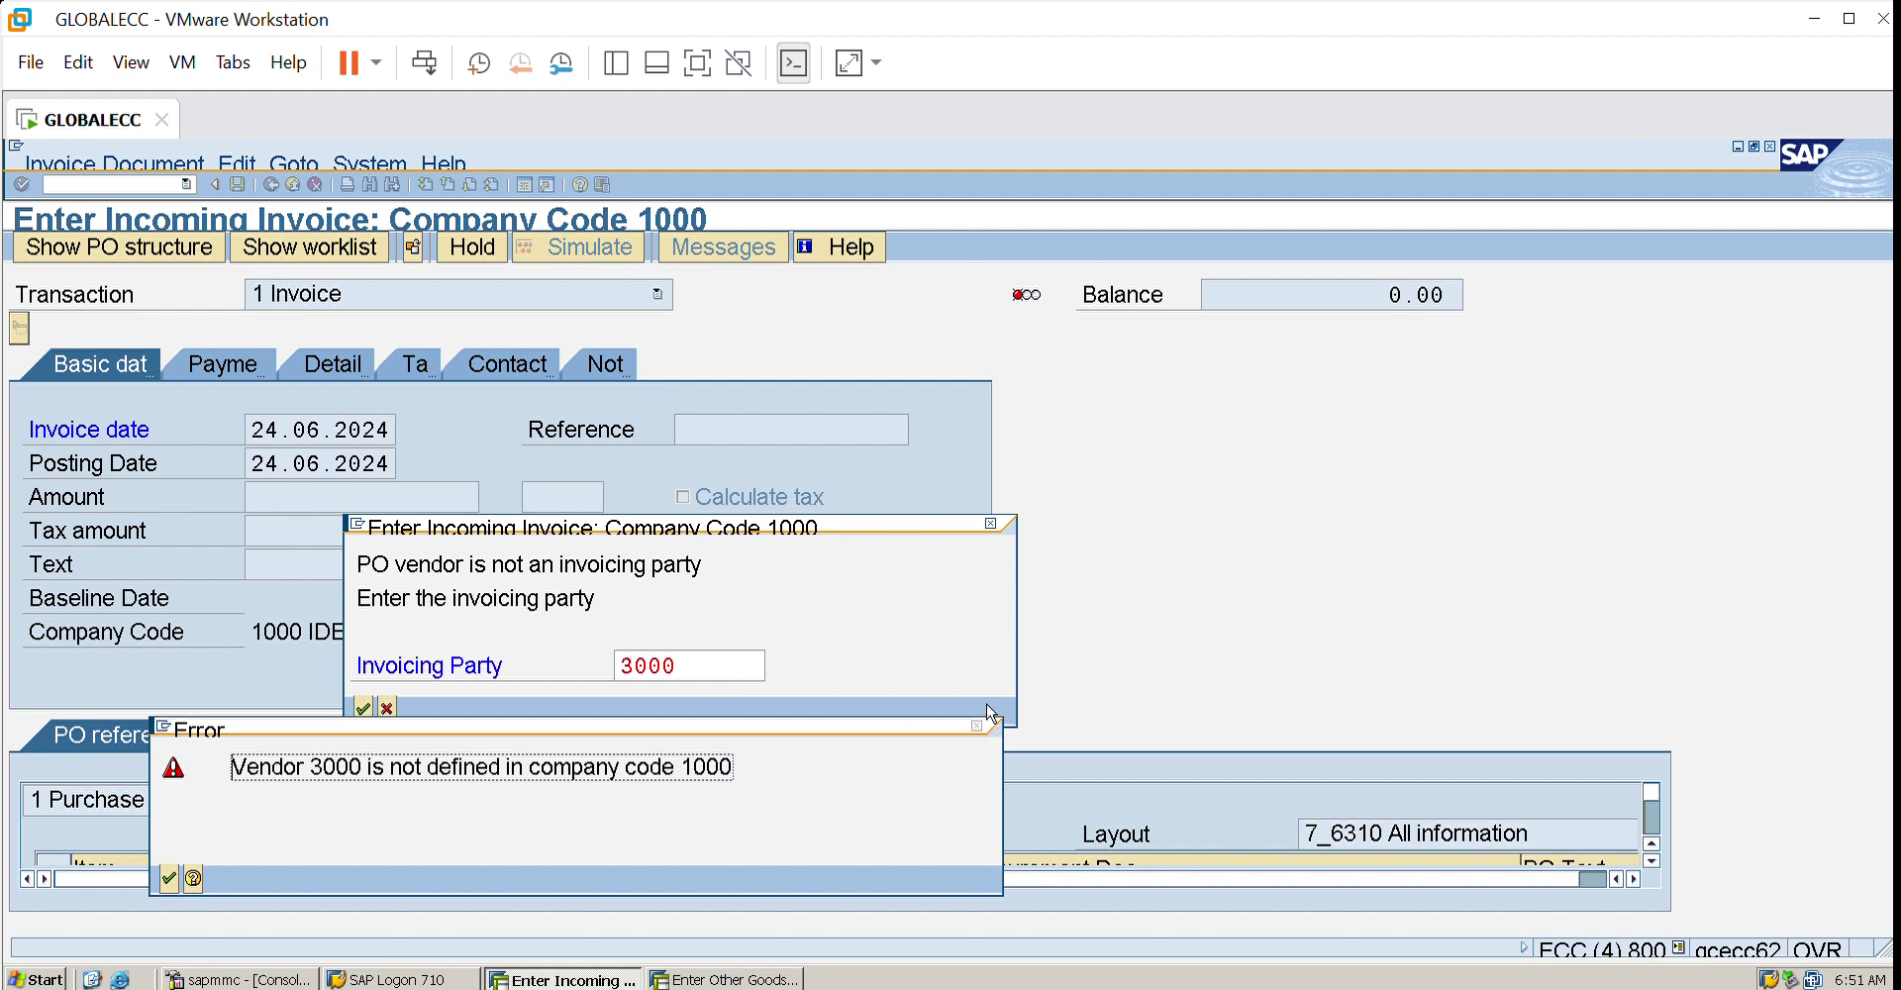
pyautogui.press('Return')
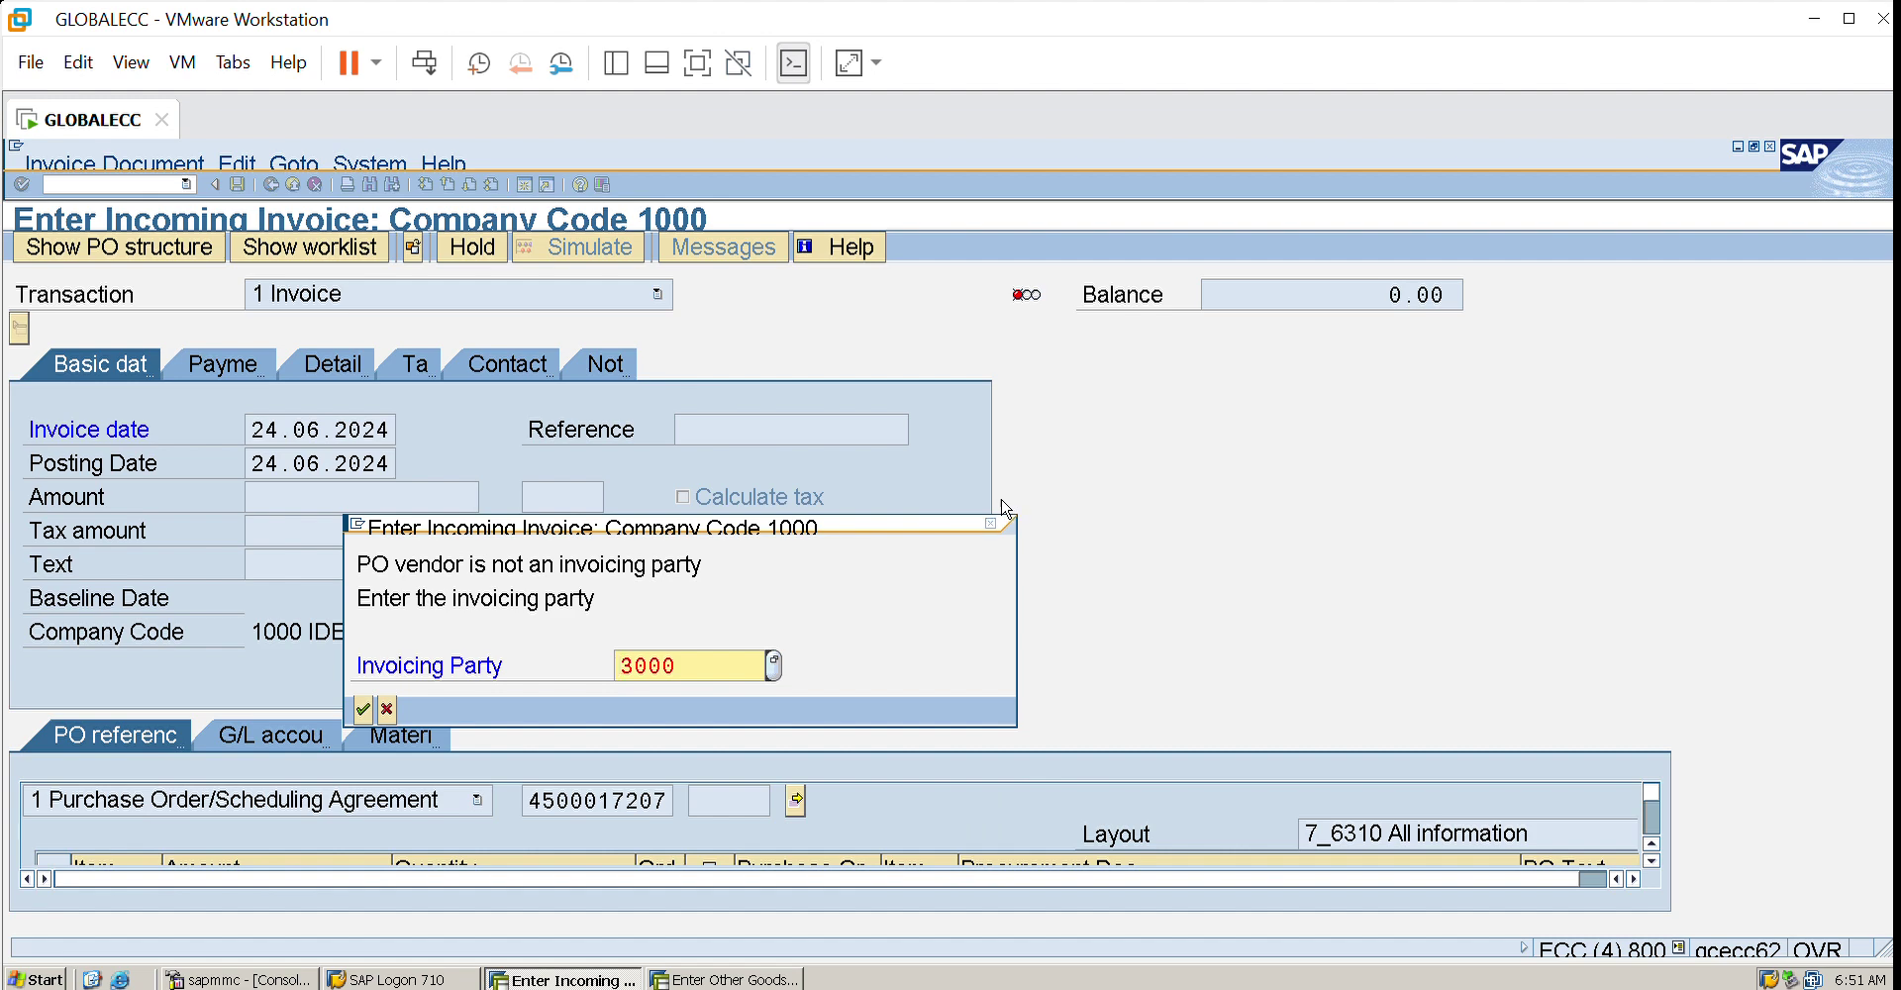
pyautogui.press('Return')
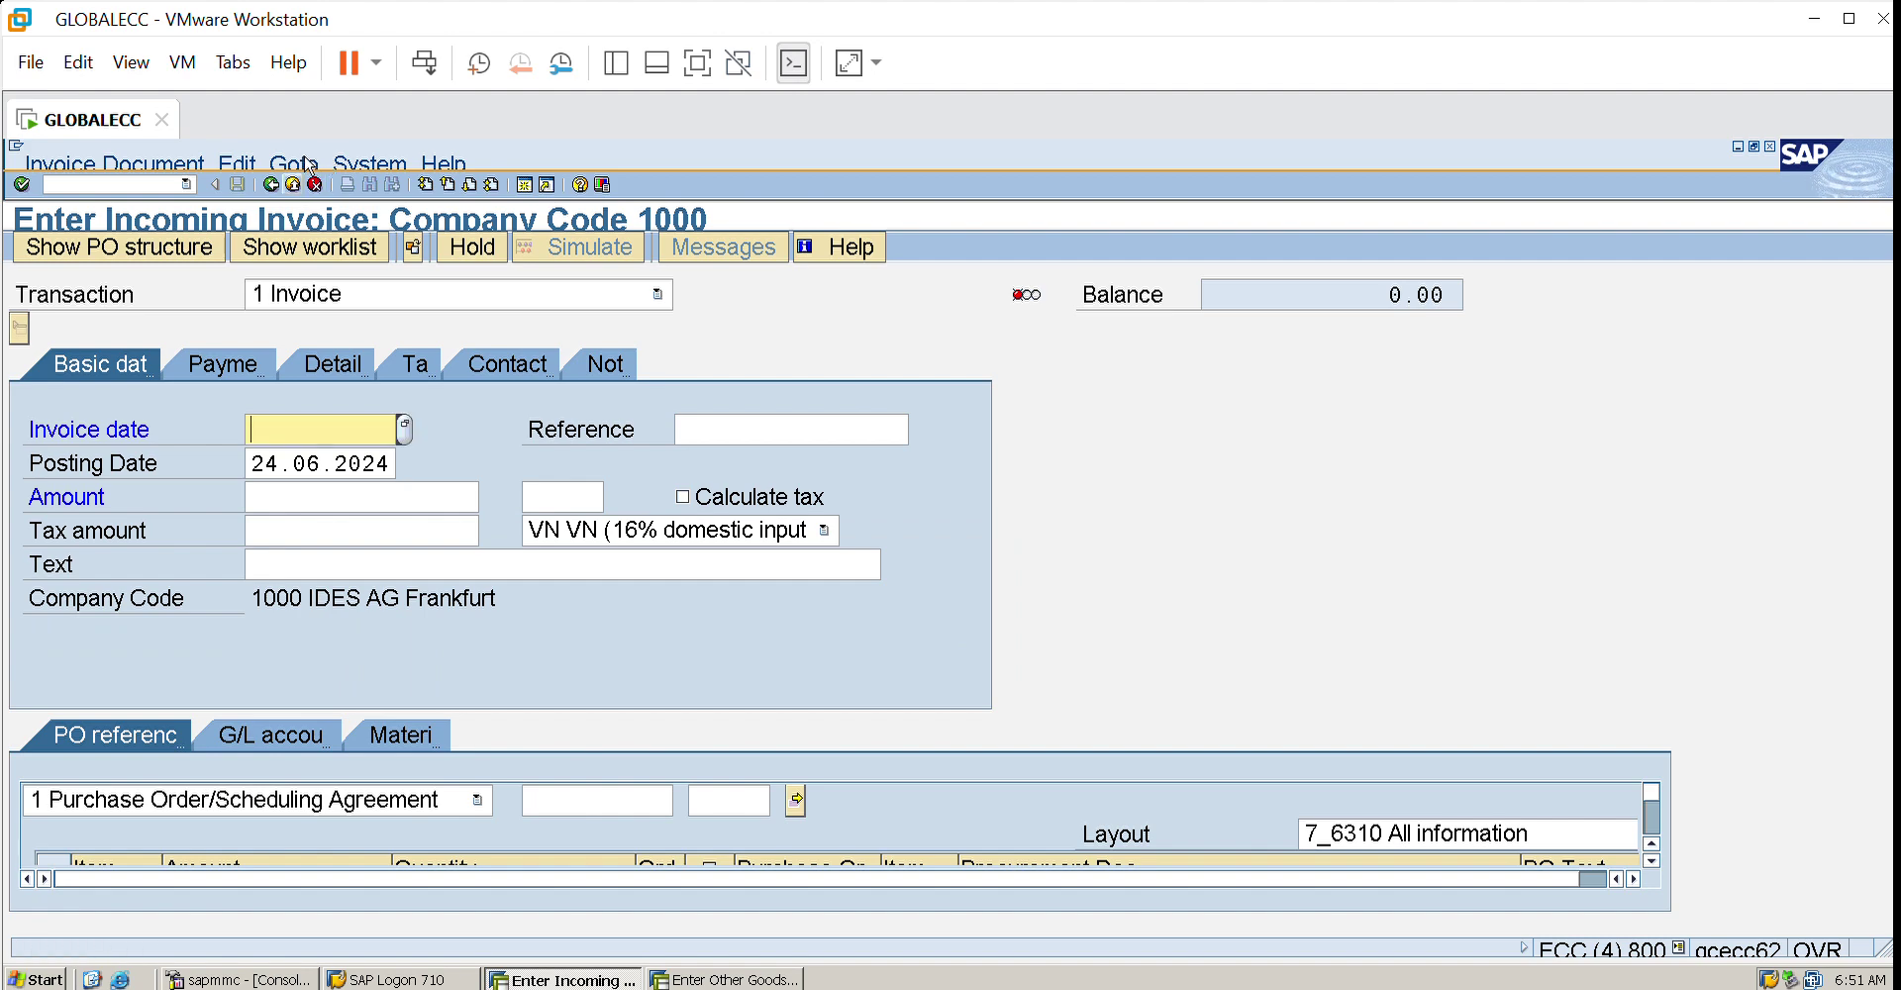
# - Exit the company code 1000 invoice entry, discard the open goods receipt without posting, and log off from SAP
pyautogui.press('F3')
pyautogui.hotkey('shift', 'F3')
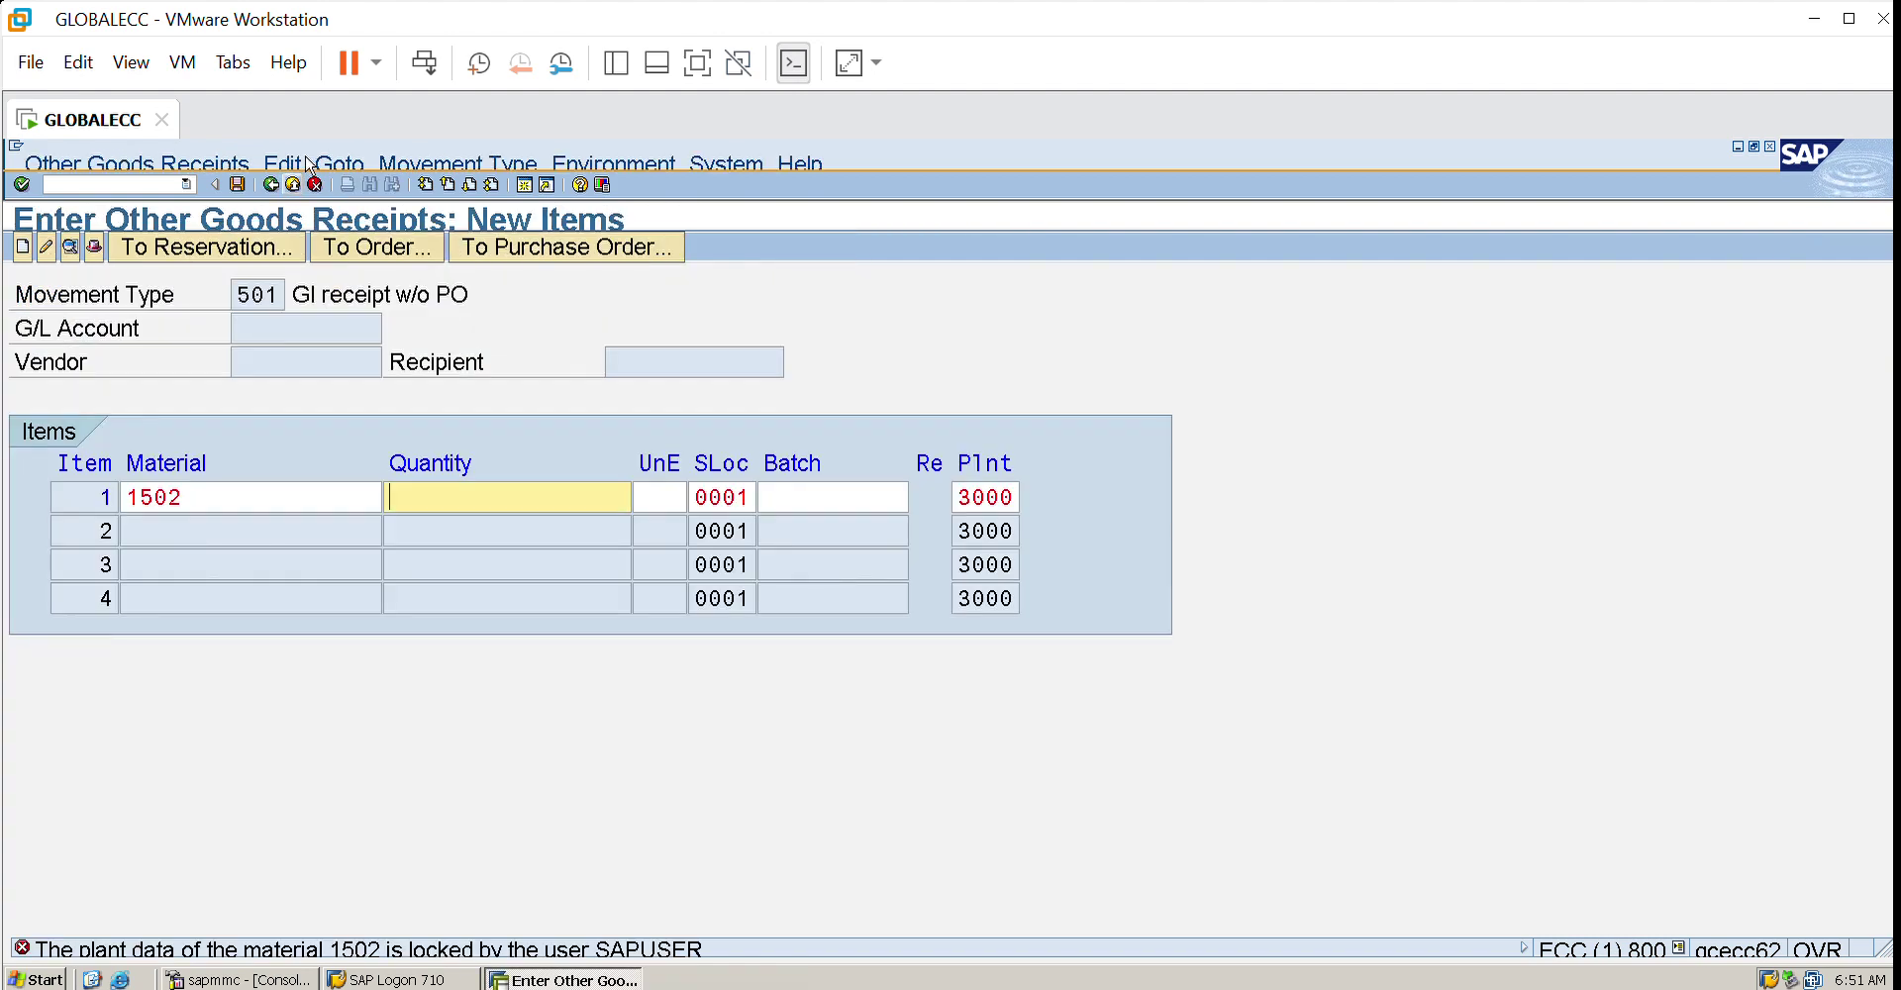
pyautogui.click(295, 182)
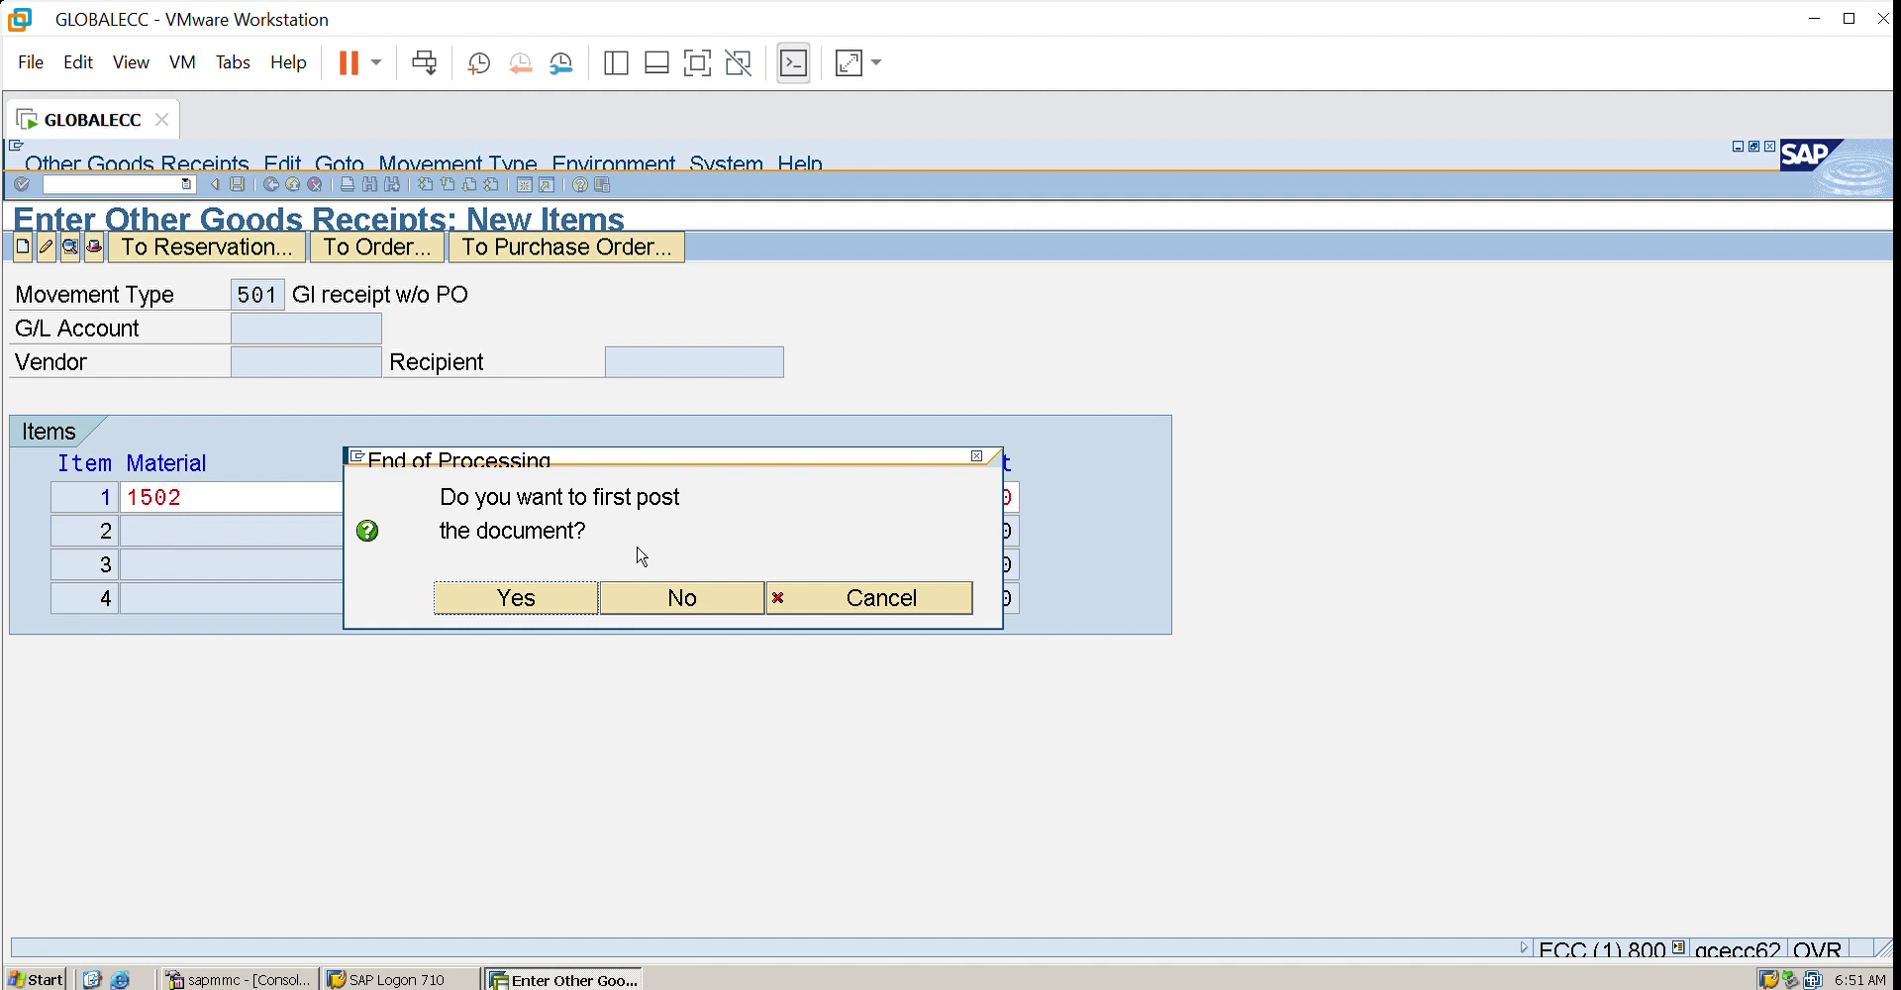
pyautogui.click(652, 586)
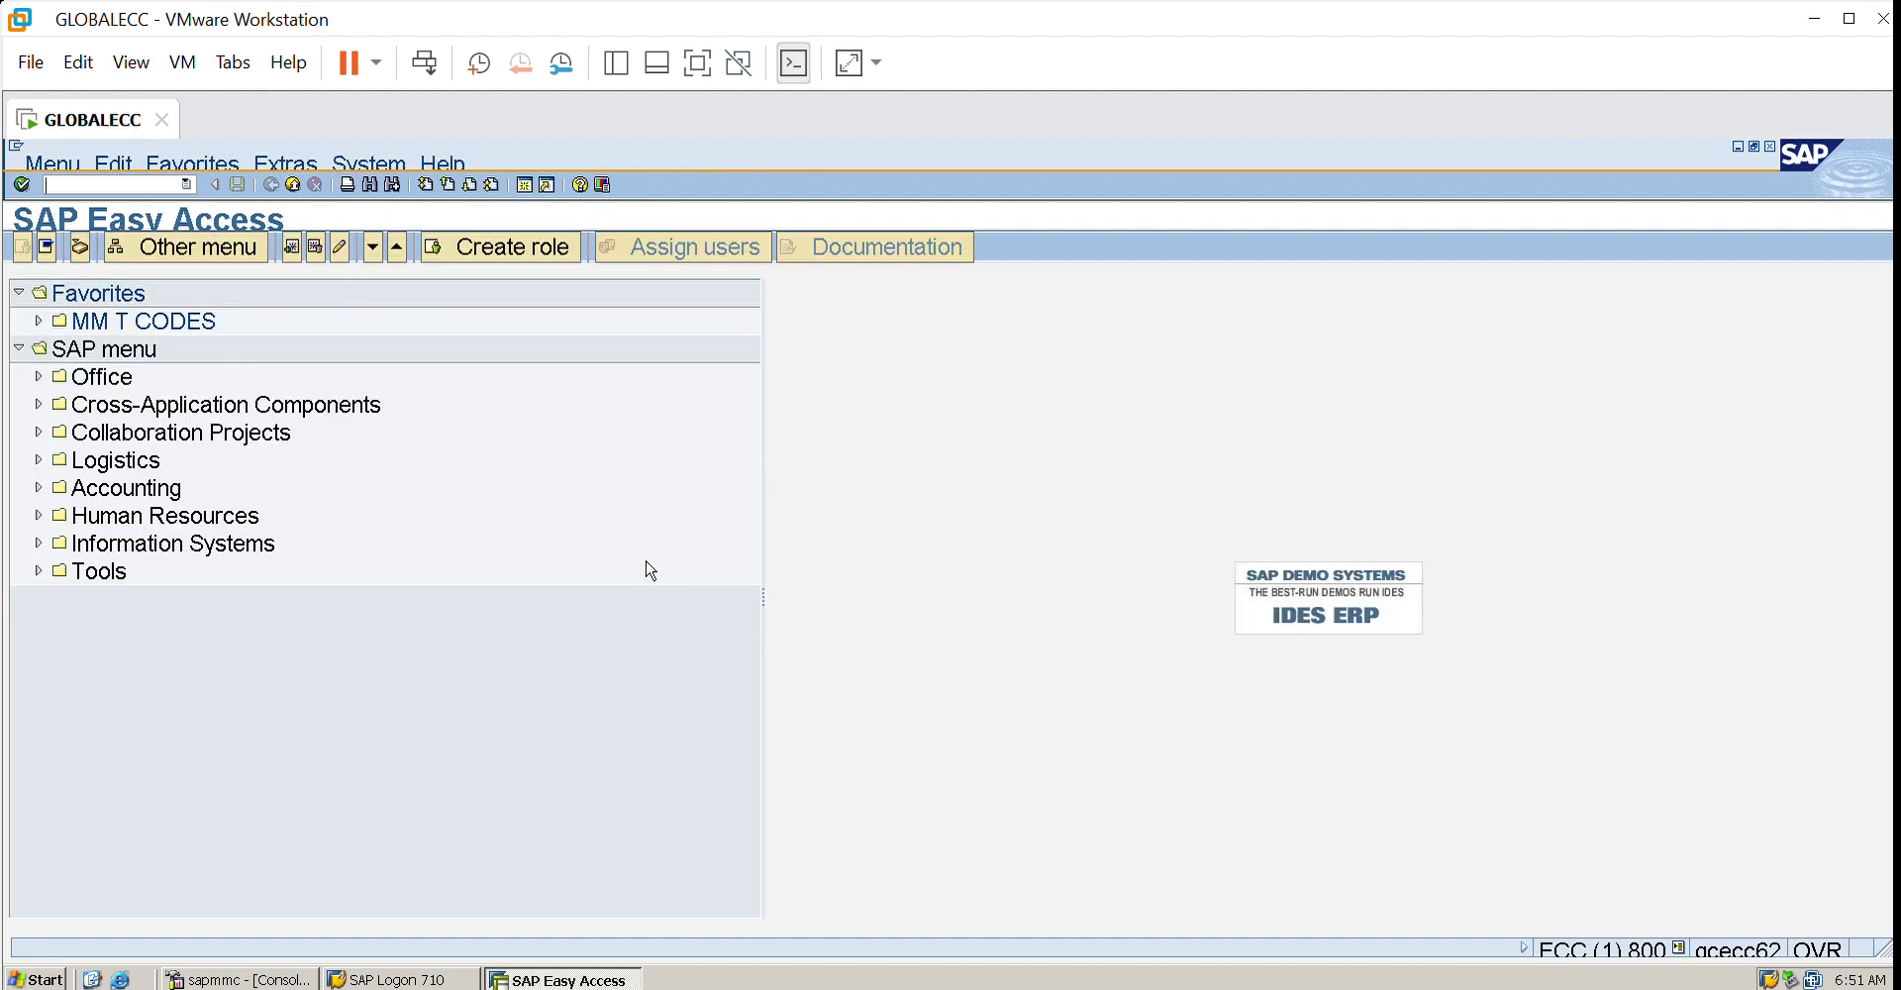
pyautogui.click(293, 185)
pyautogui.click(377, 597)
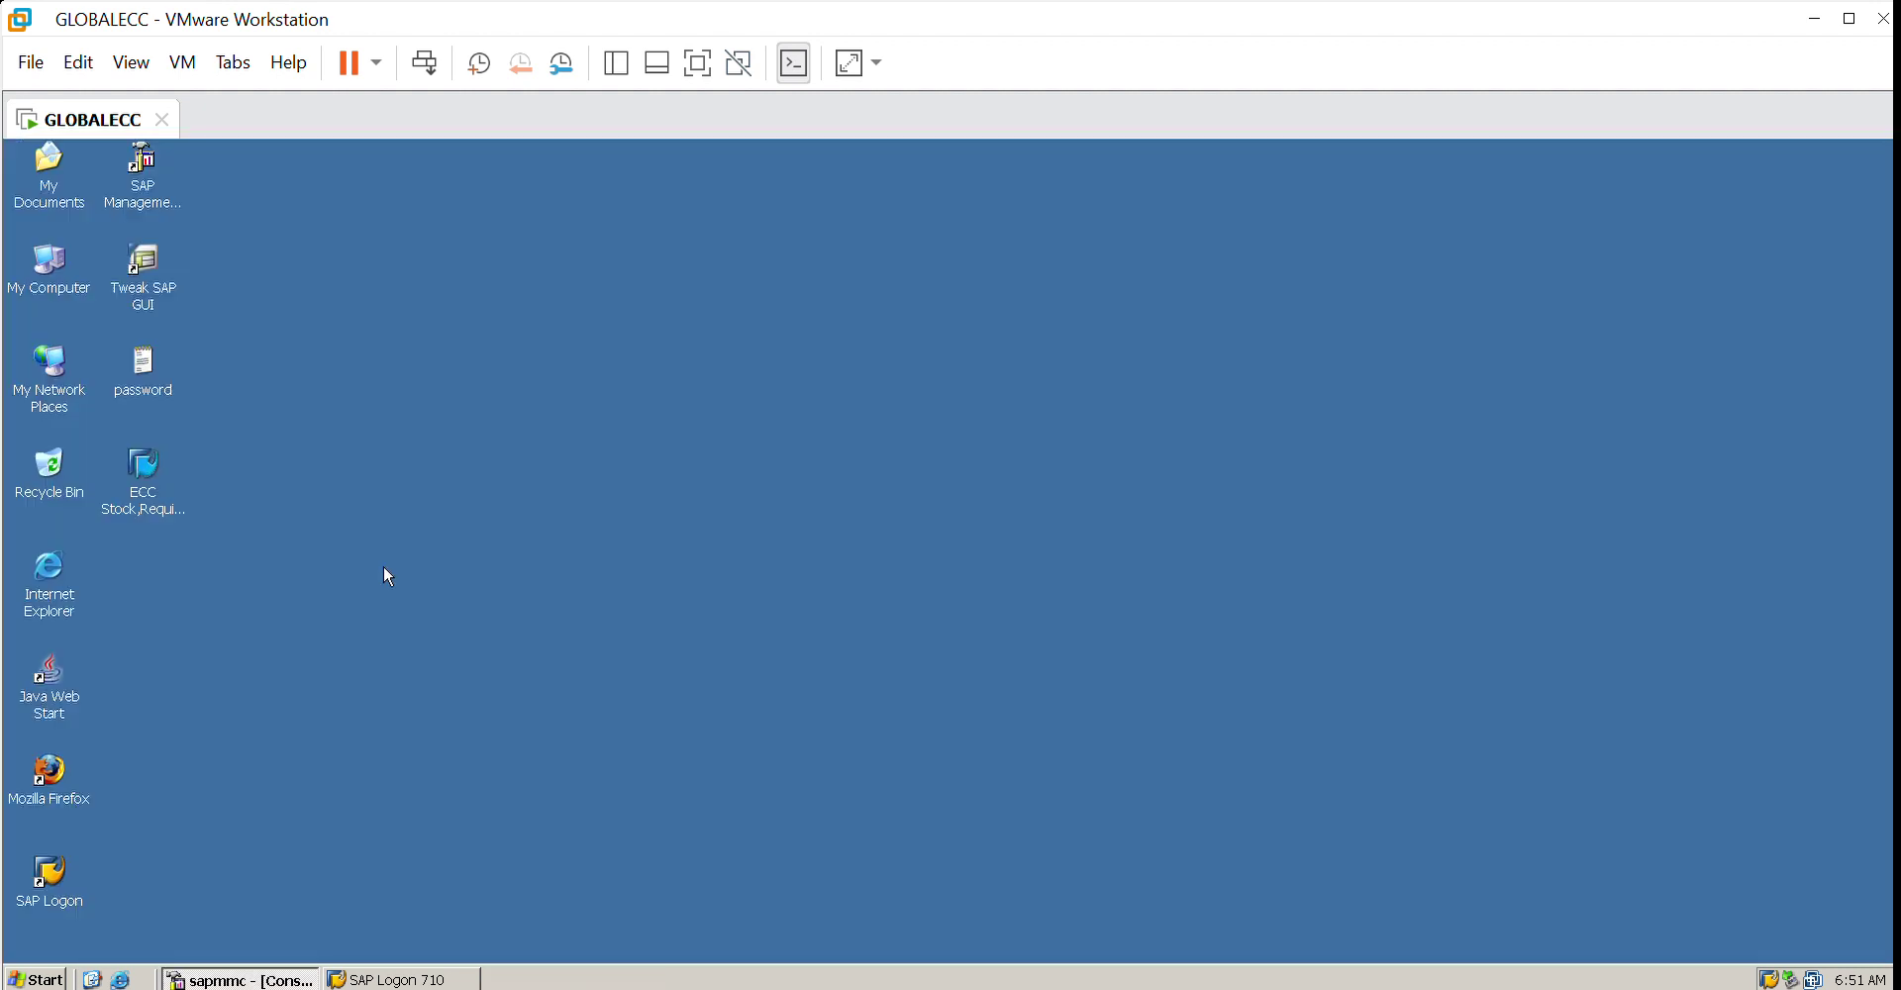
# - Log on to the ECC 6 system again in client 800, entering the user name and the account password
pyautogui.click(69, 843)
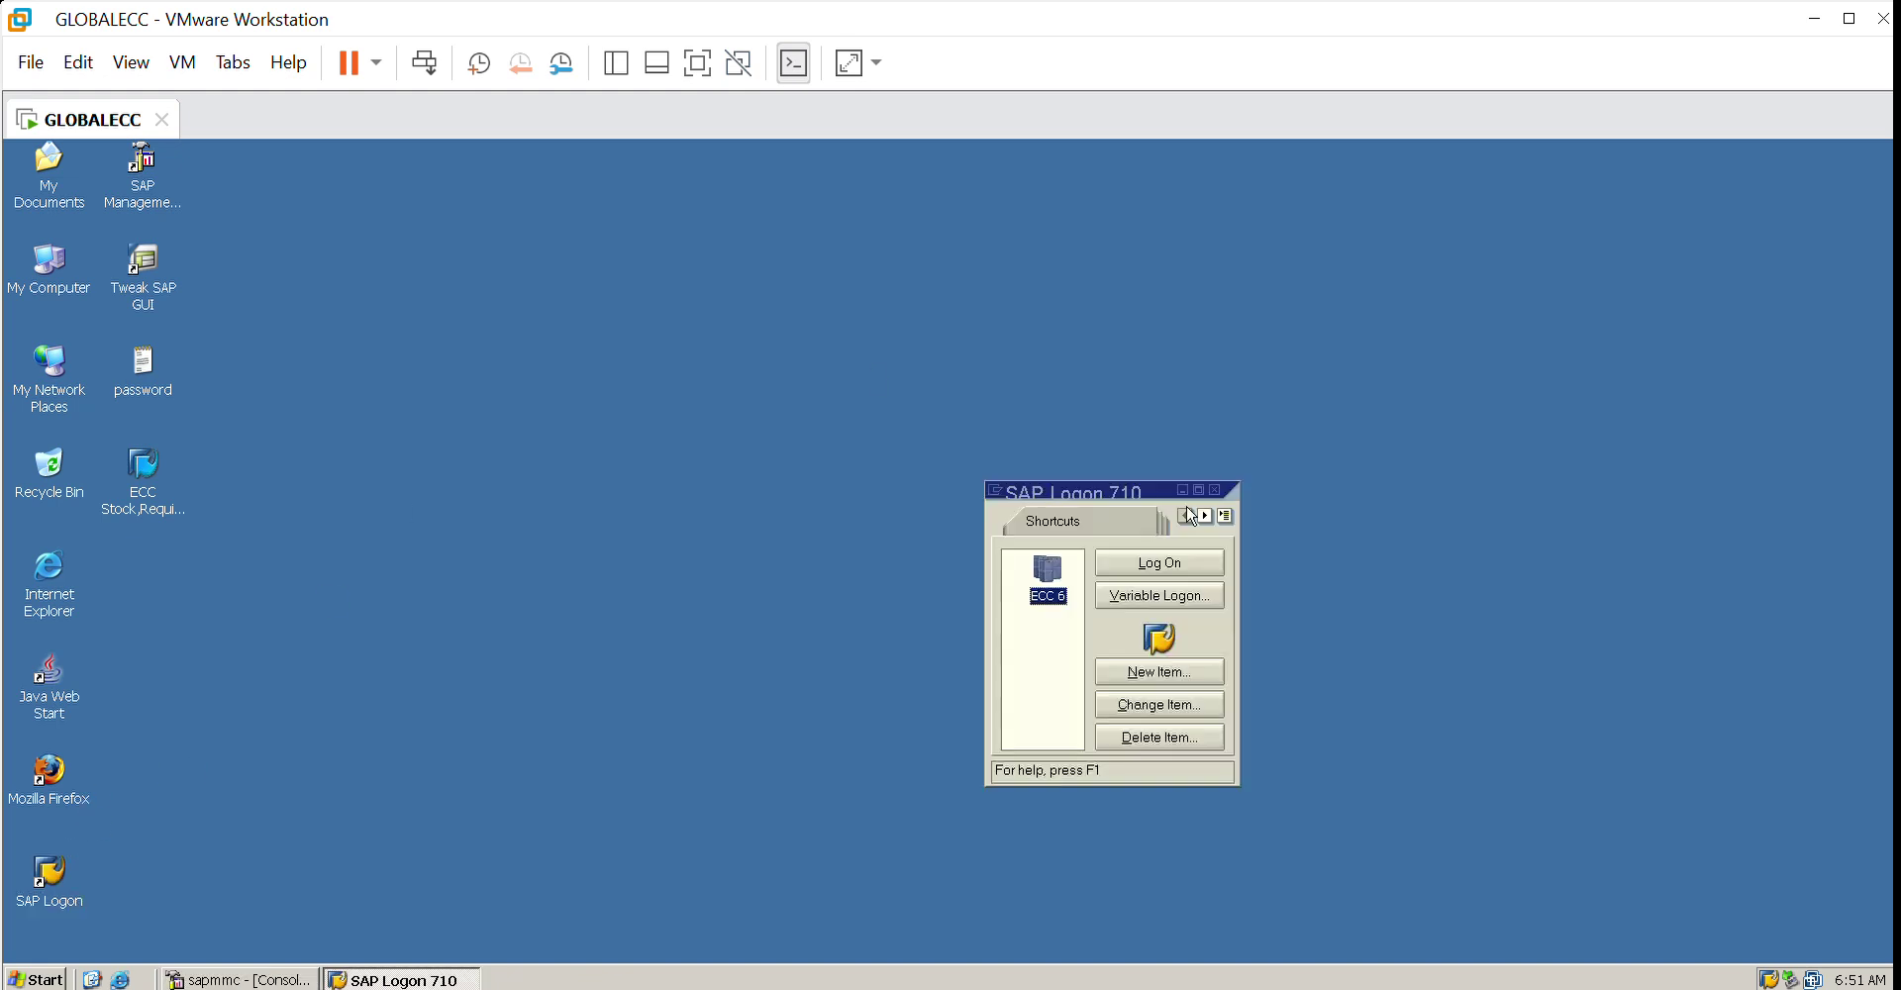
pyautogui.click(1168, 557)
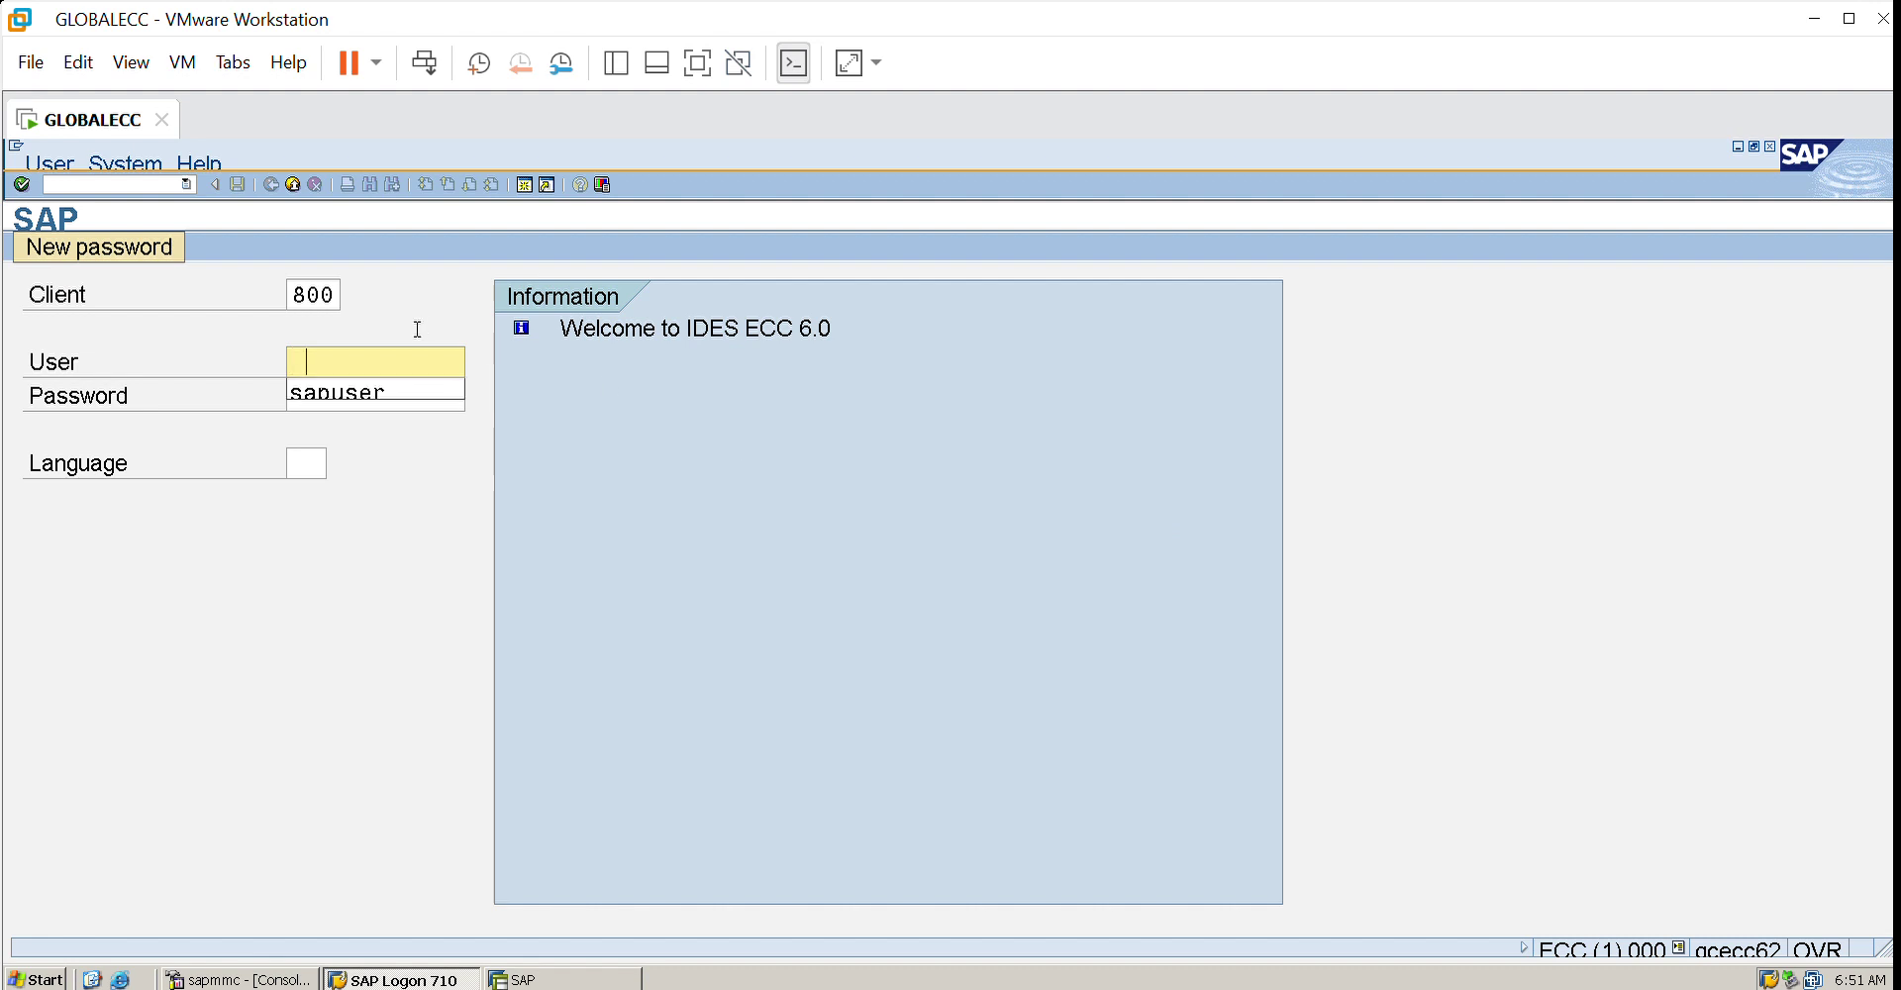
pyautogui.click(392, 388)
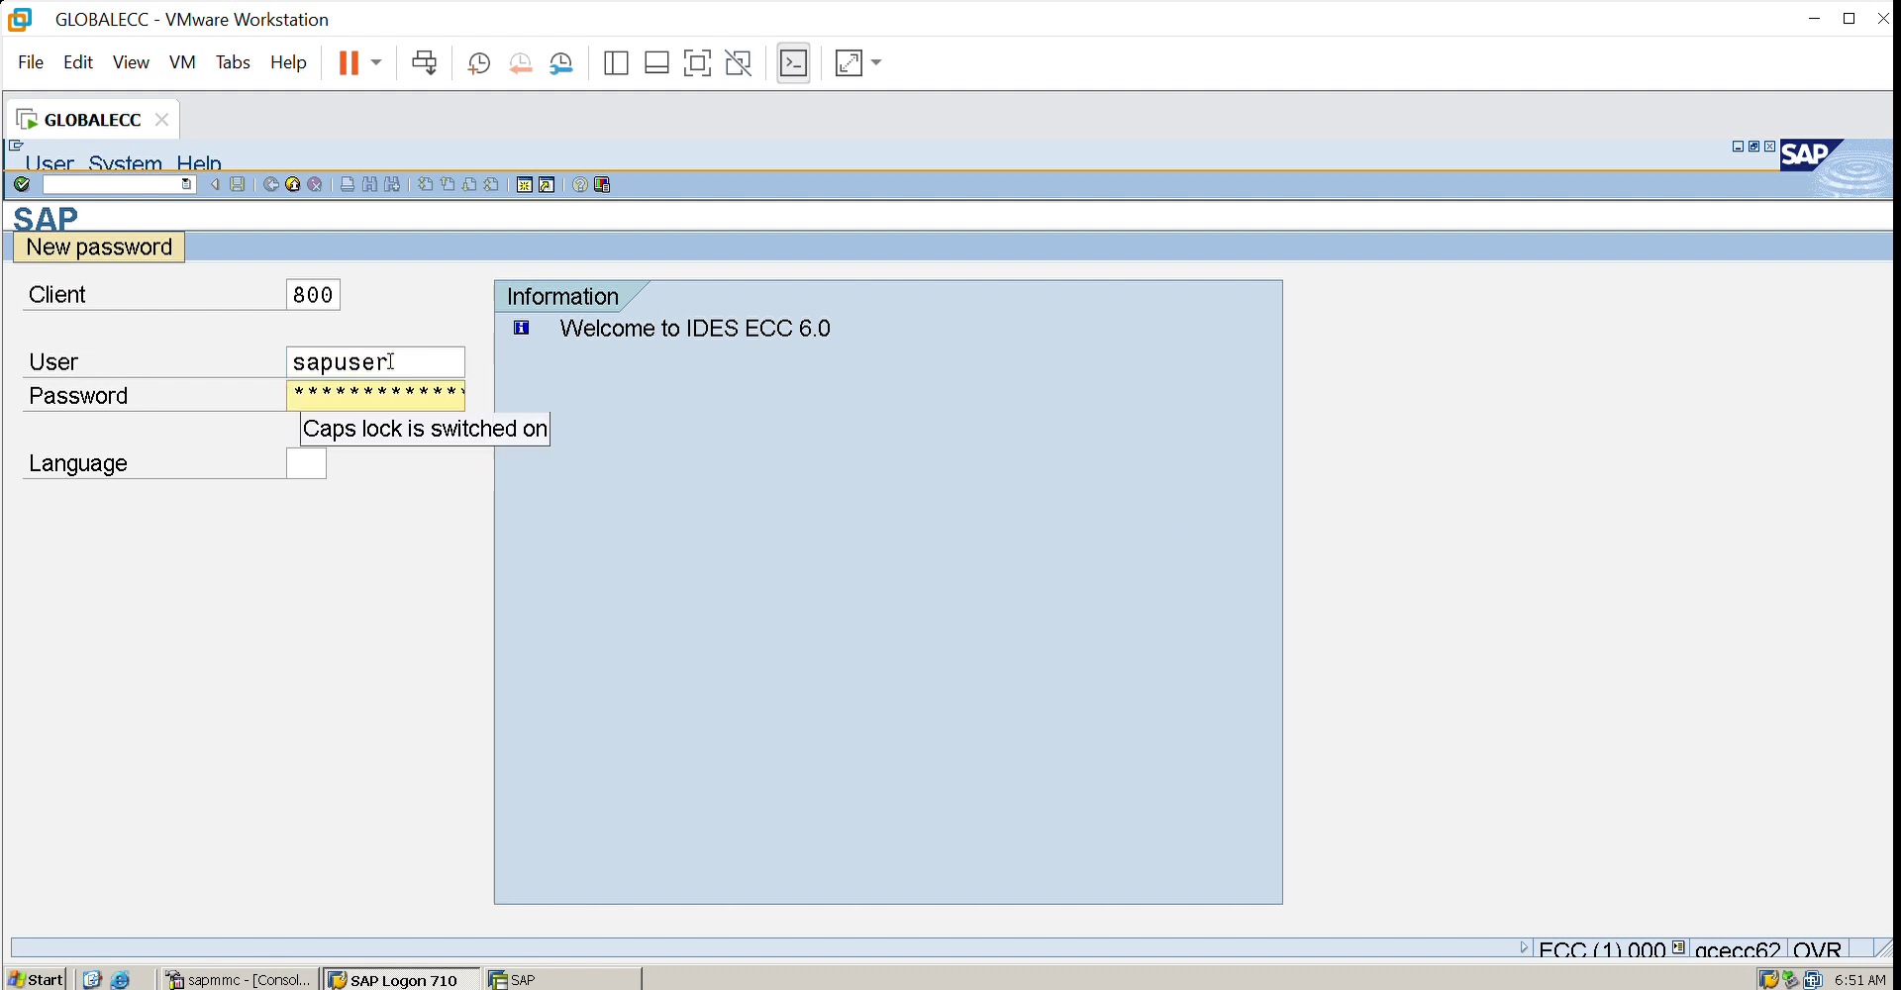
pyautogui.write('*')
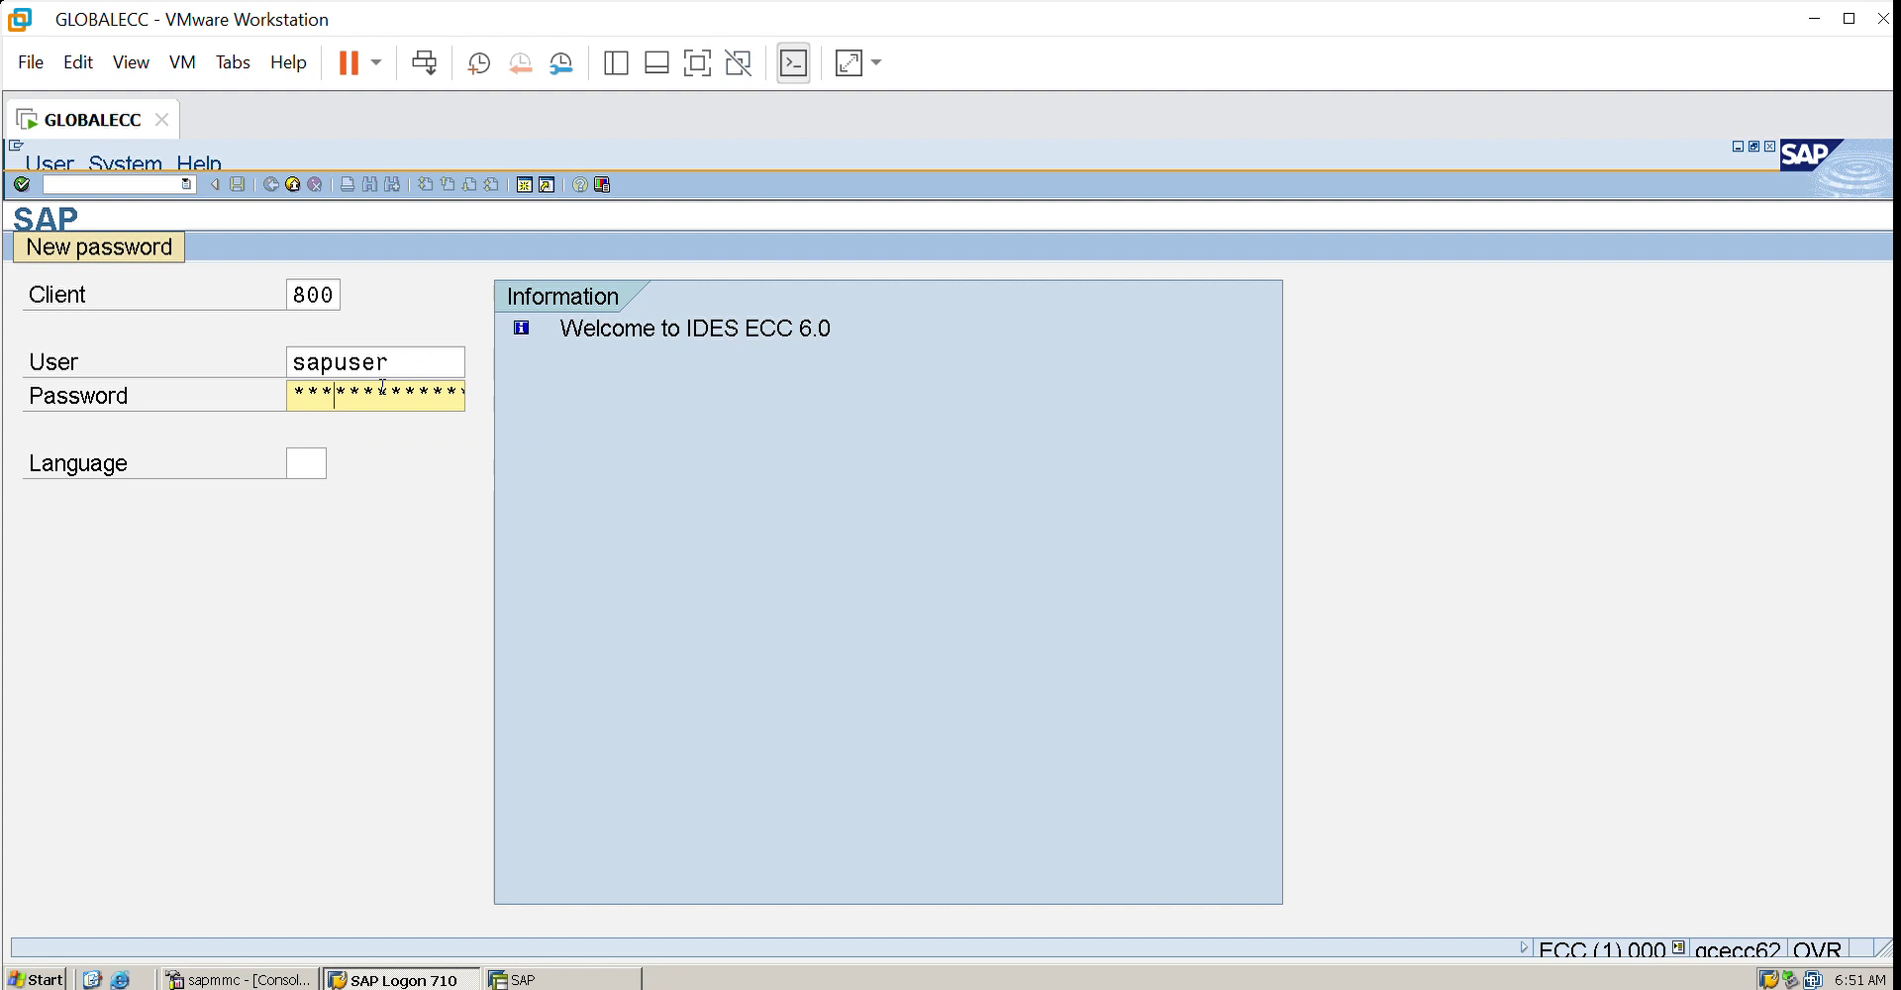
pyautogui.press('Return')
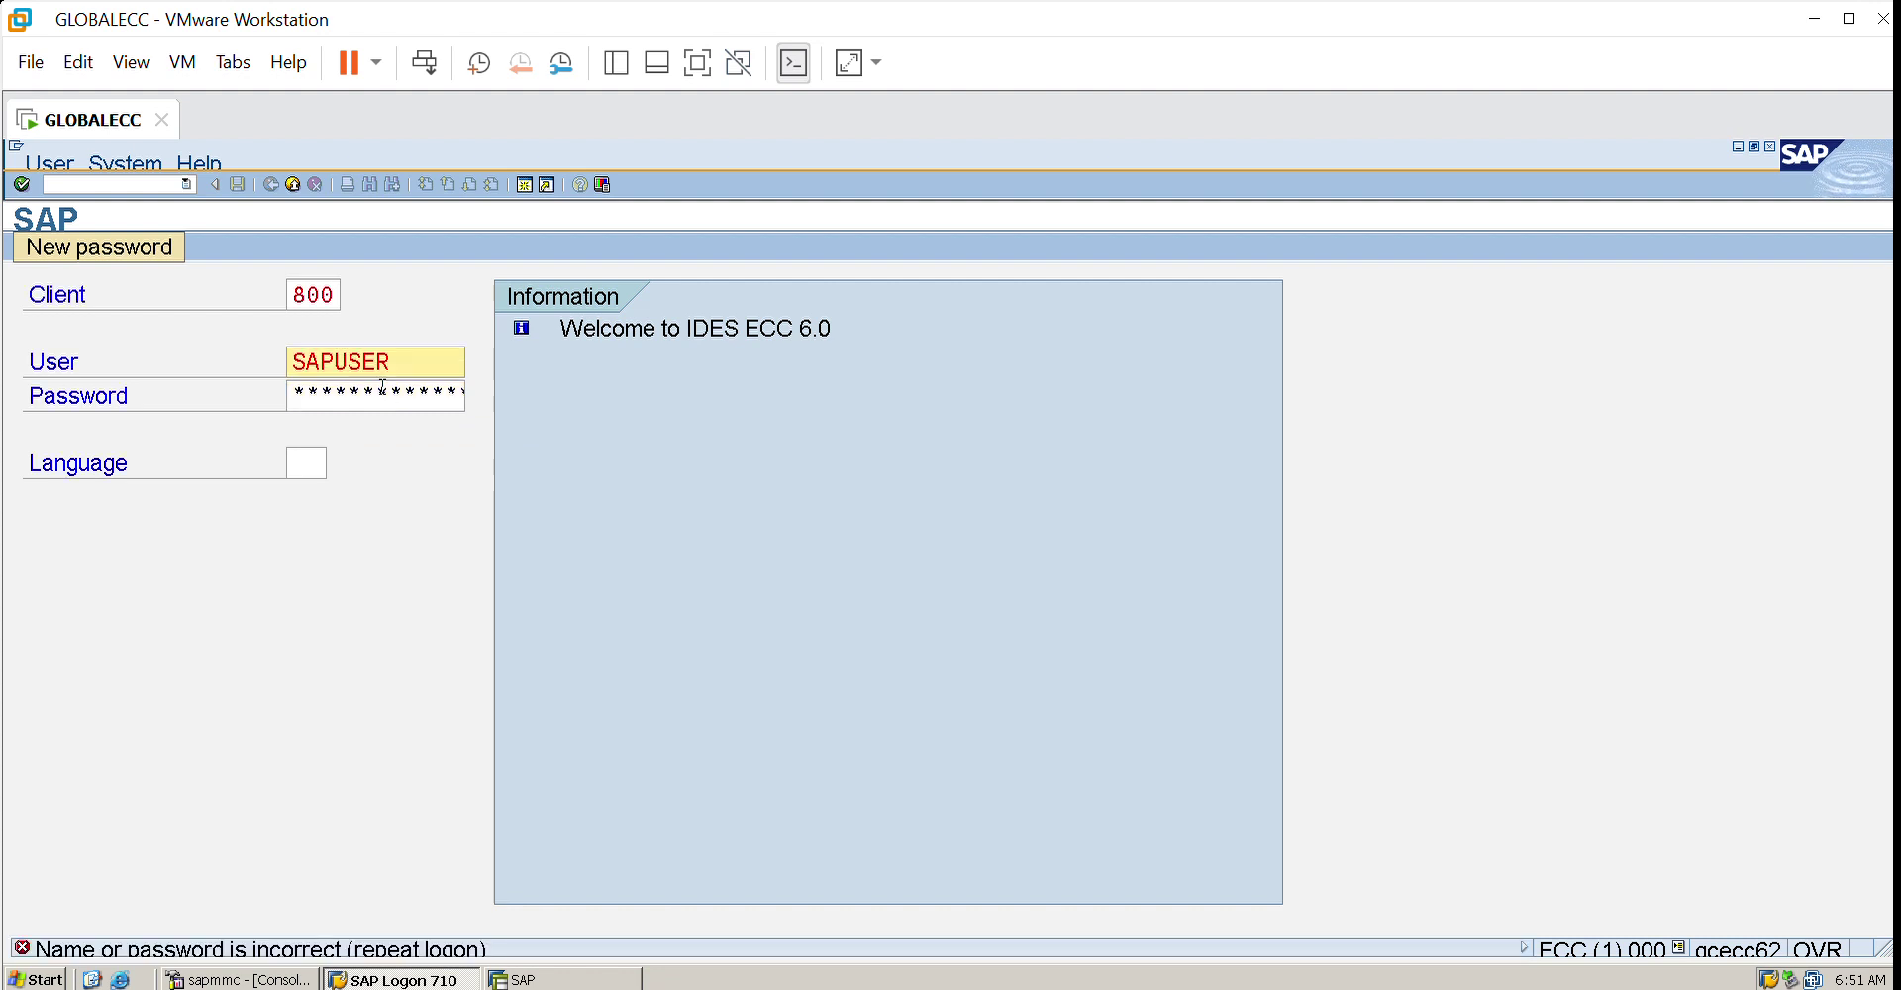
pyautogui.press('Tab')
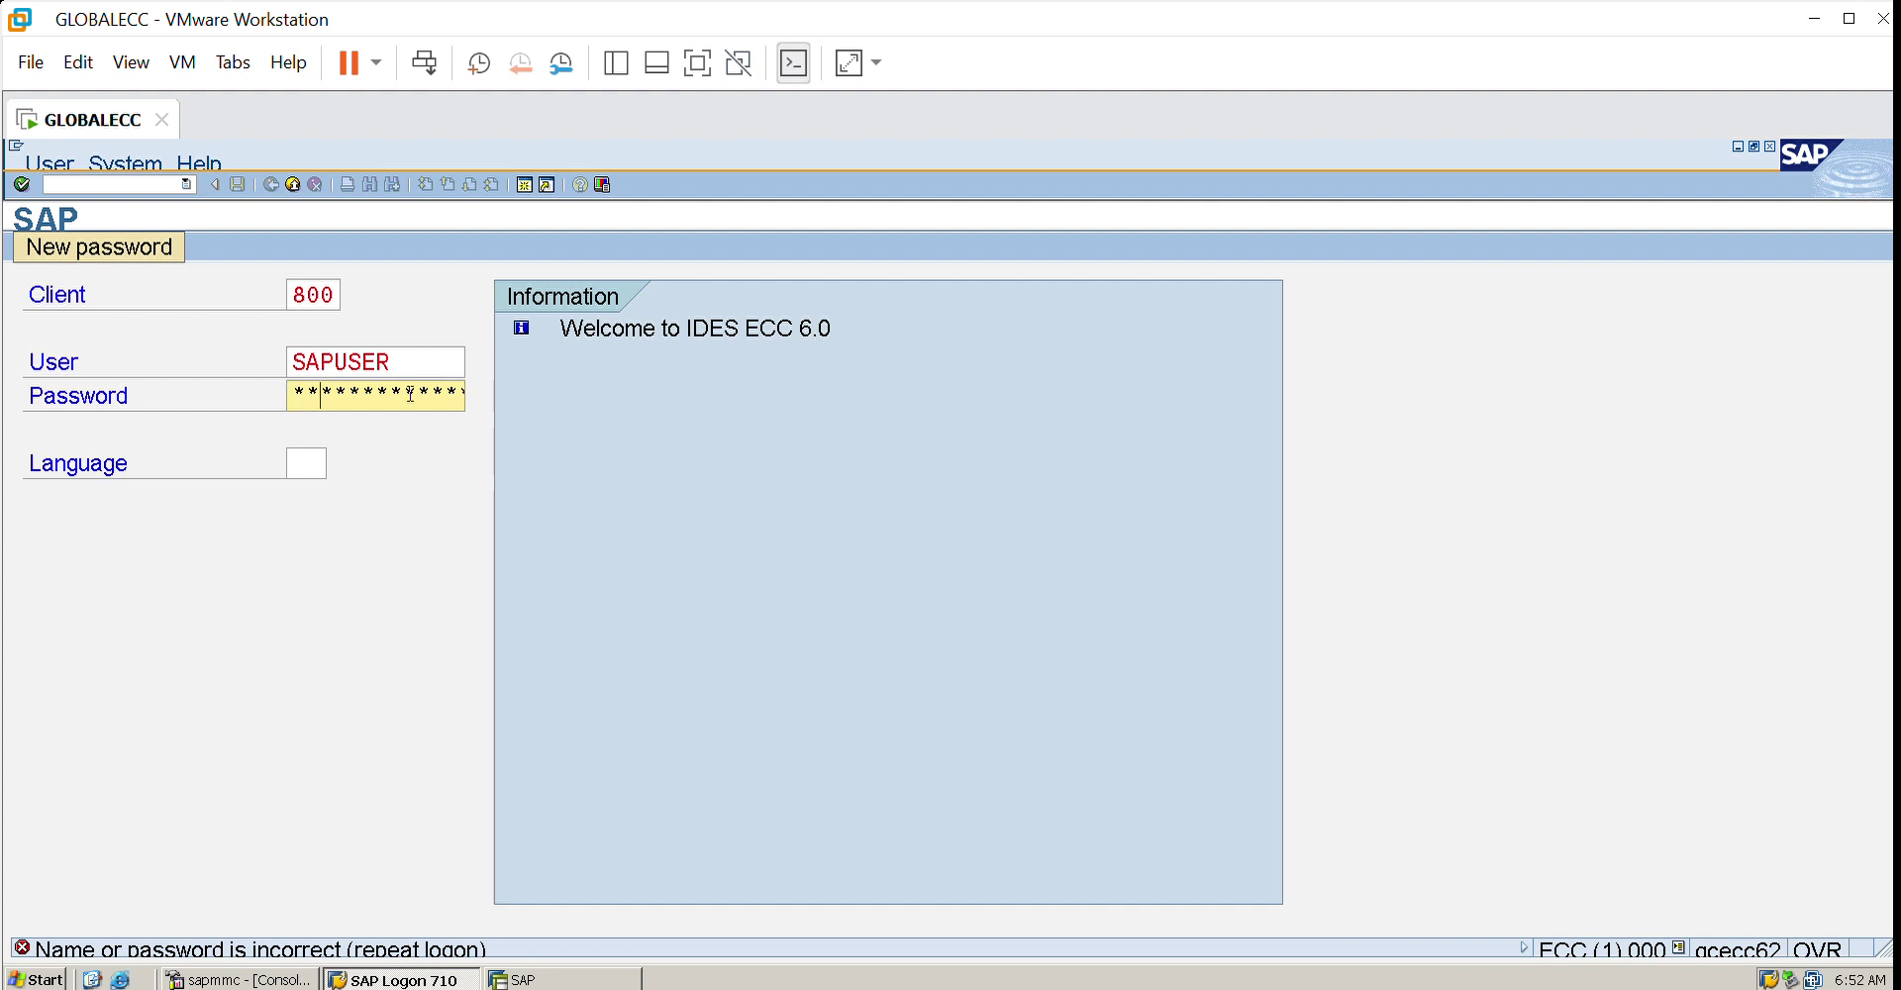
pyautogui.press('Return')
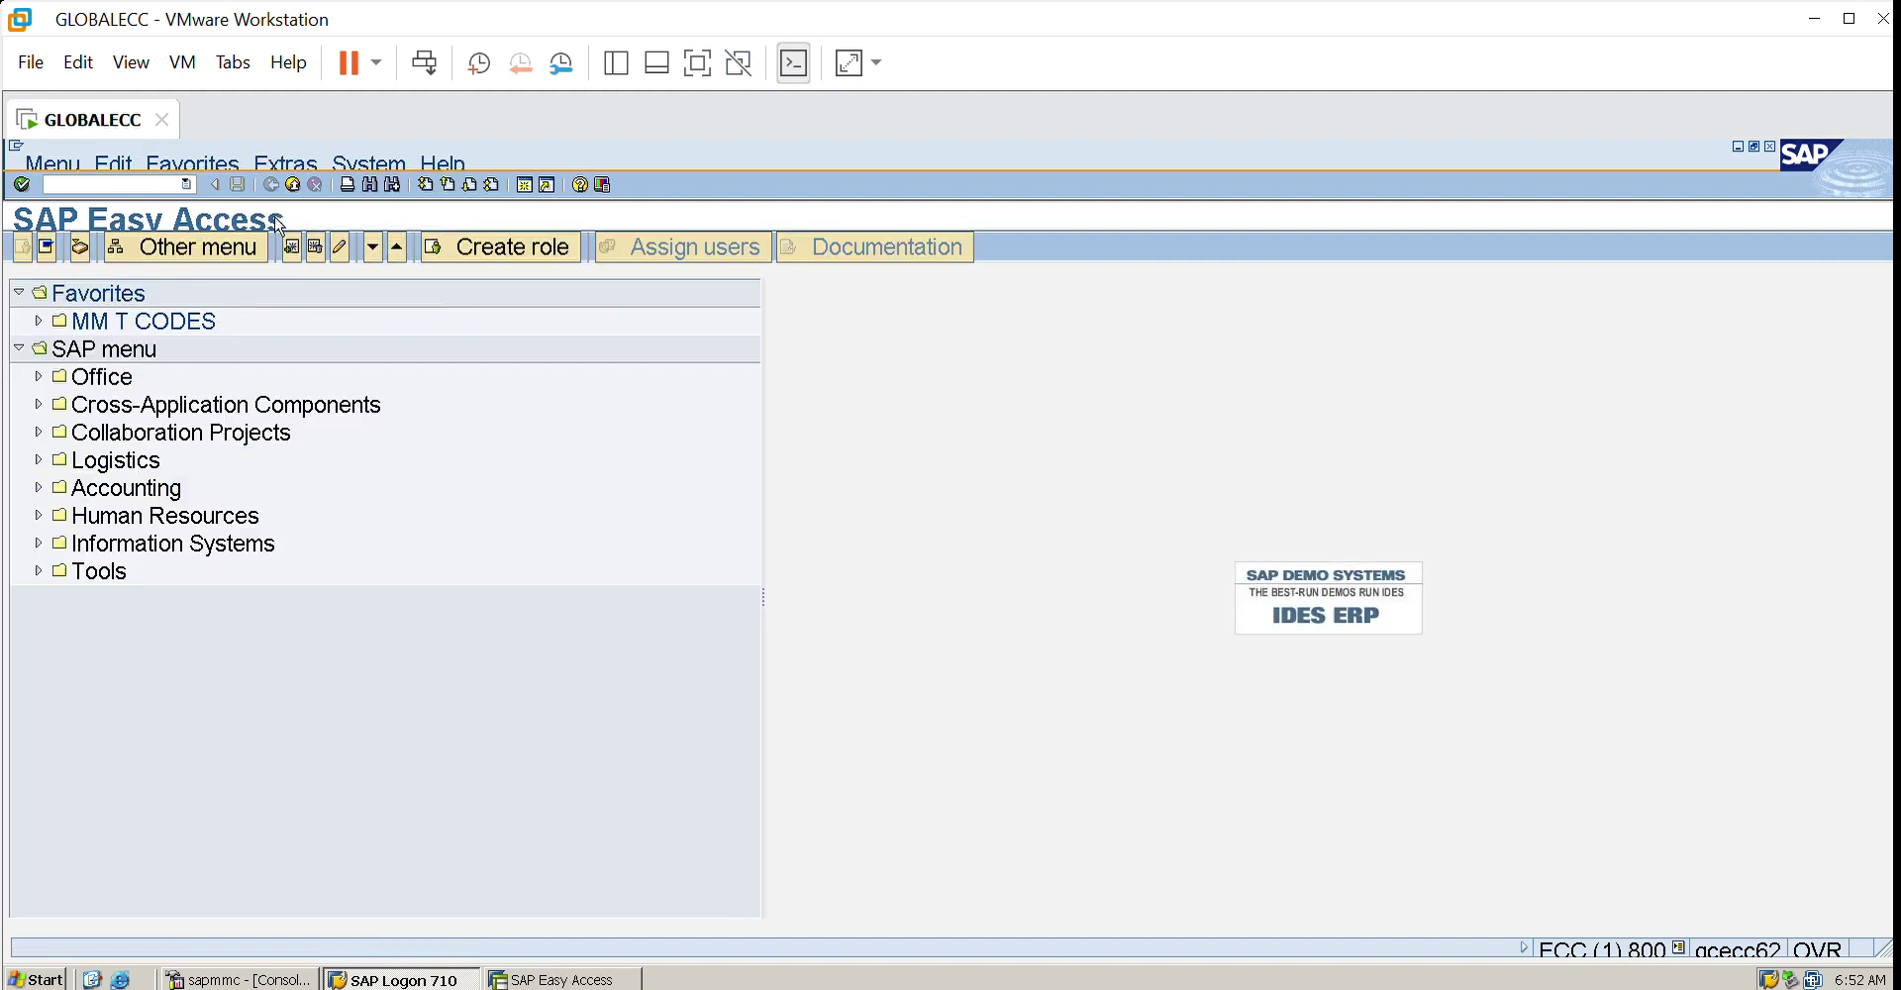
# - Open incoming invoice entry in transaction MIRO for company code 3000
pyautogui.click(119, 183)
pyautogui.write('miro')
pyautogui.press('Return')
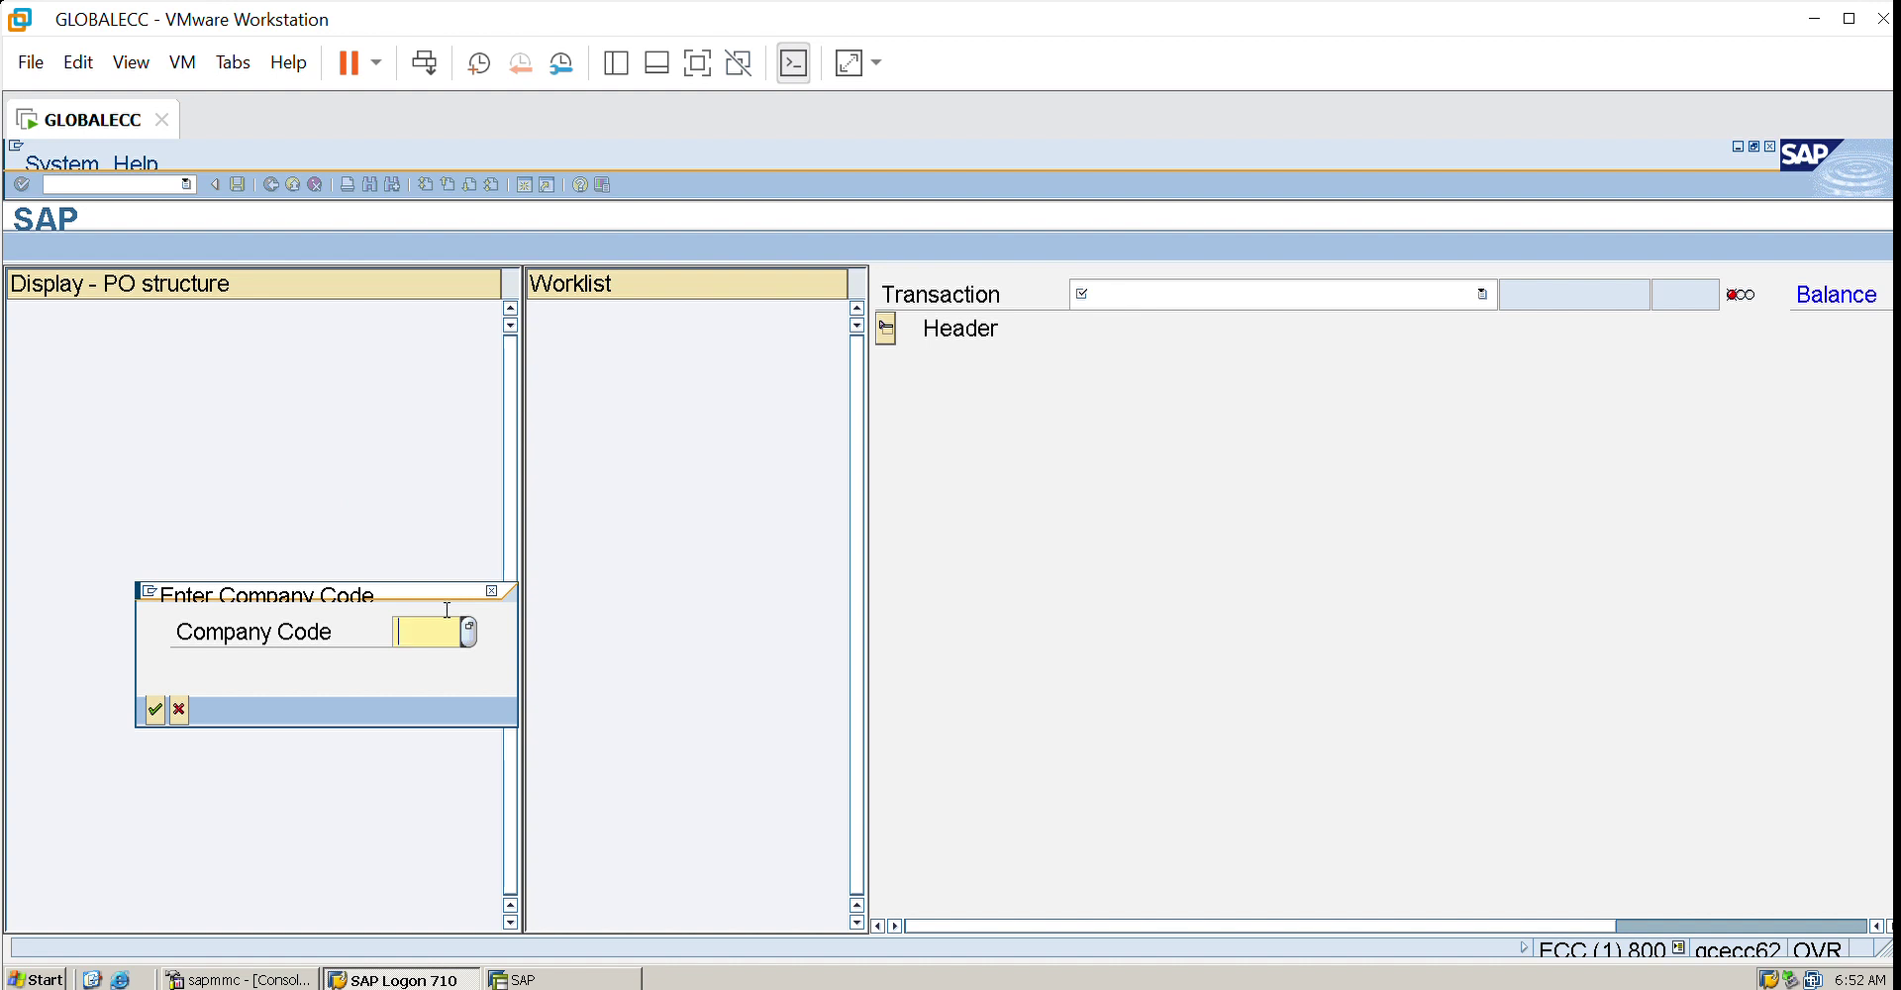
pyautogui.write('3000')
pyautogui.press('Return')
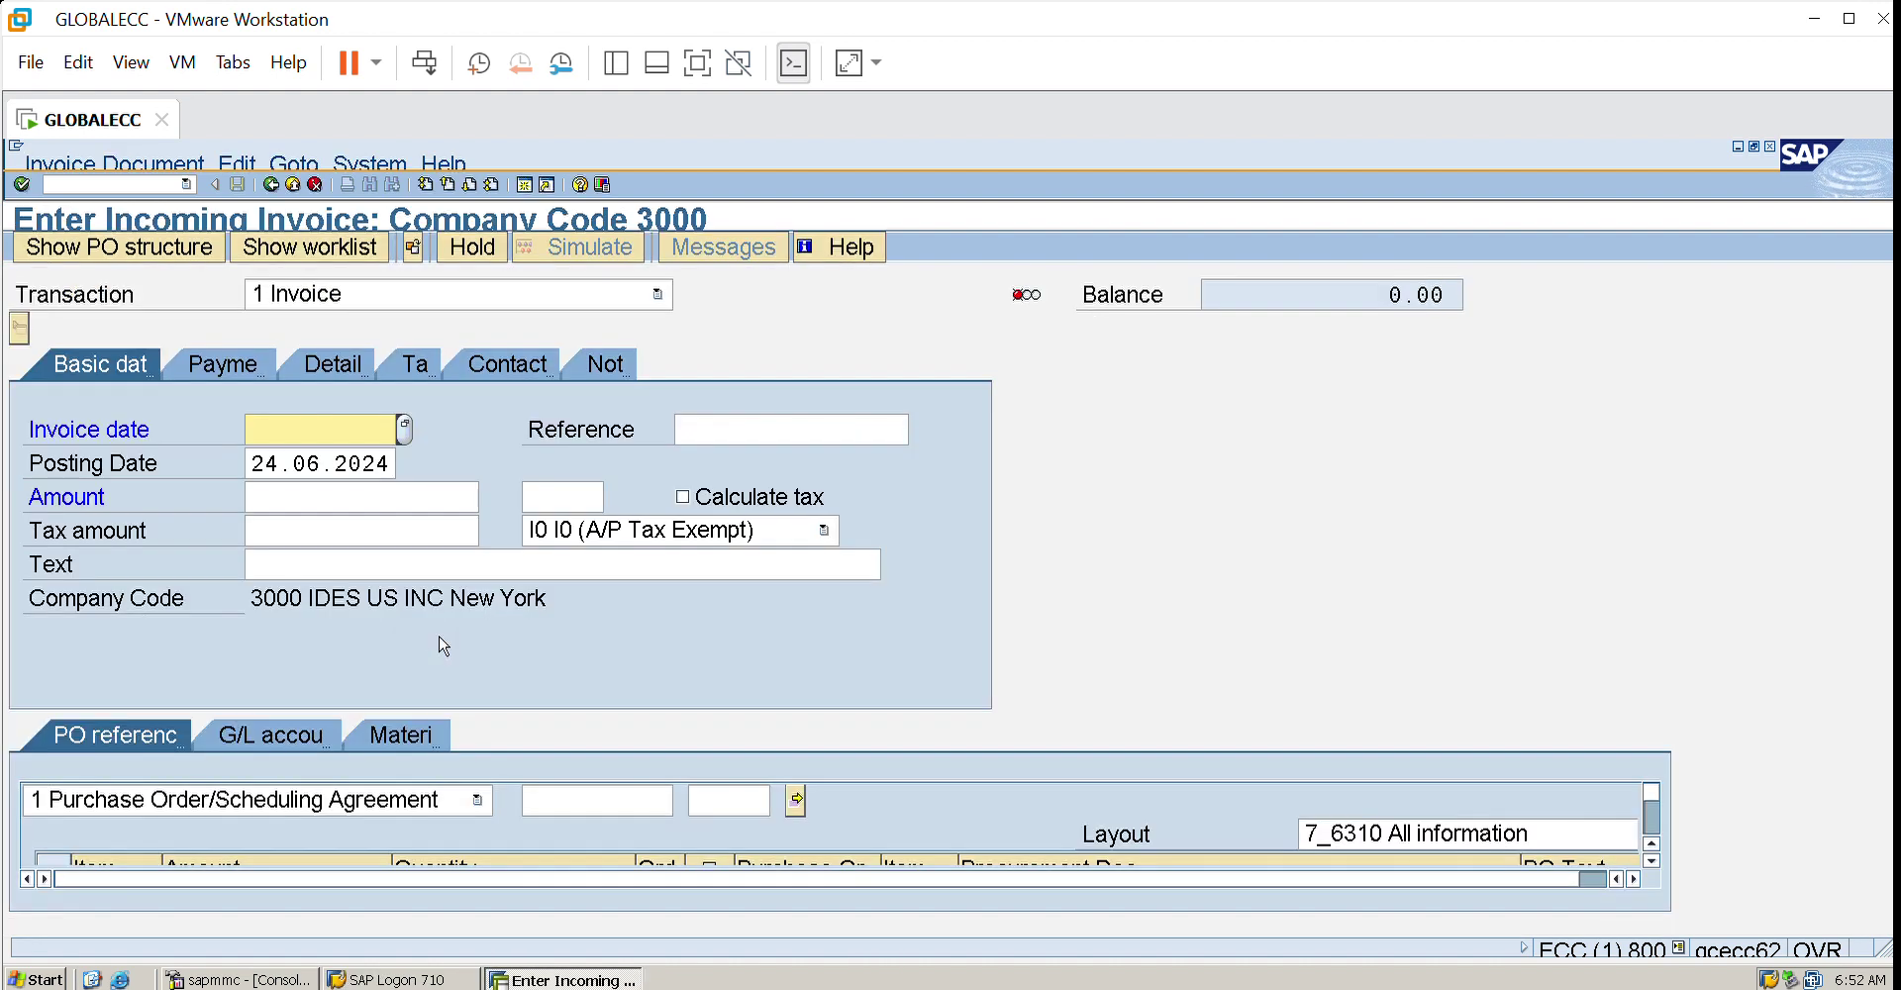
# - Set the invoice date to 24.06.2024 and load the T-100 purchase order into the invoice by its number
pyautogui.click(356, 409)
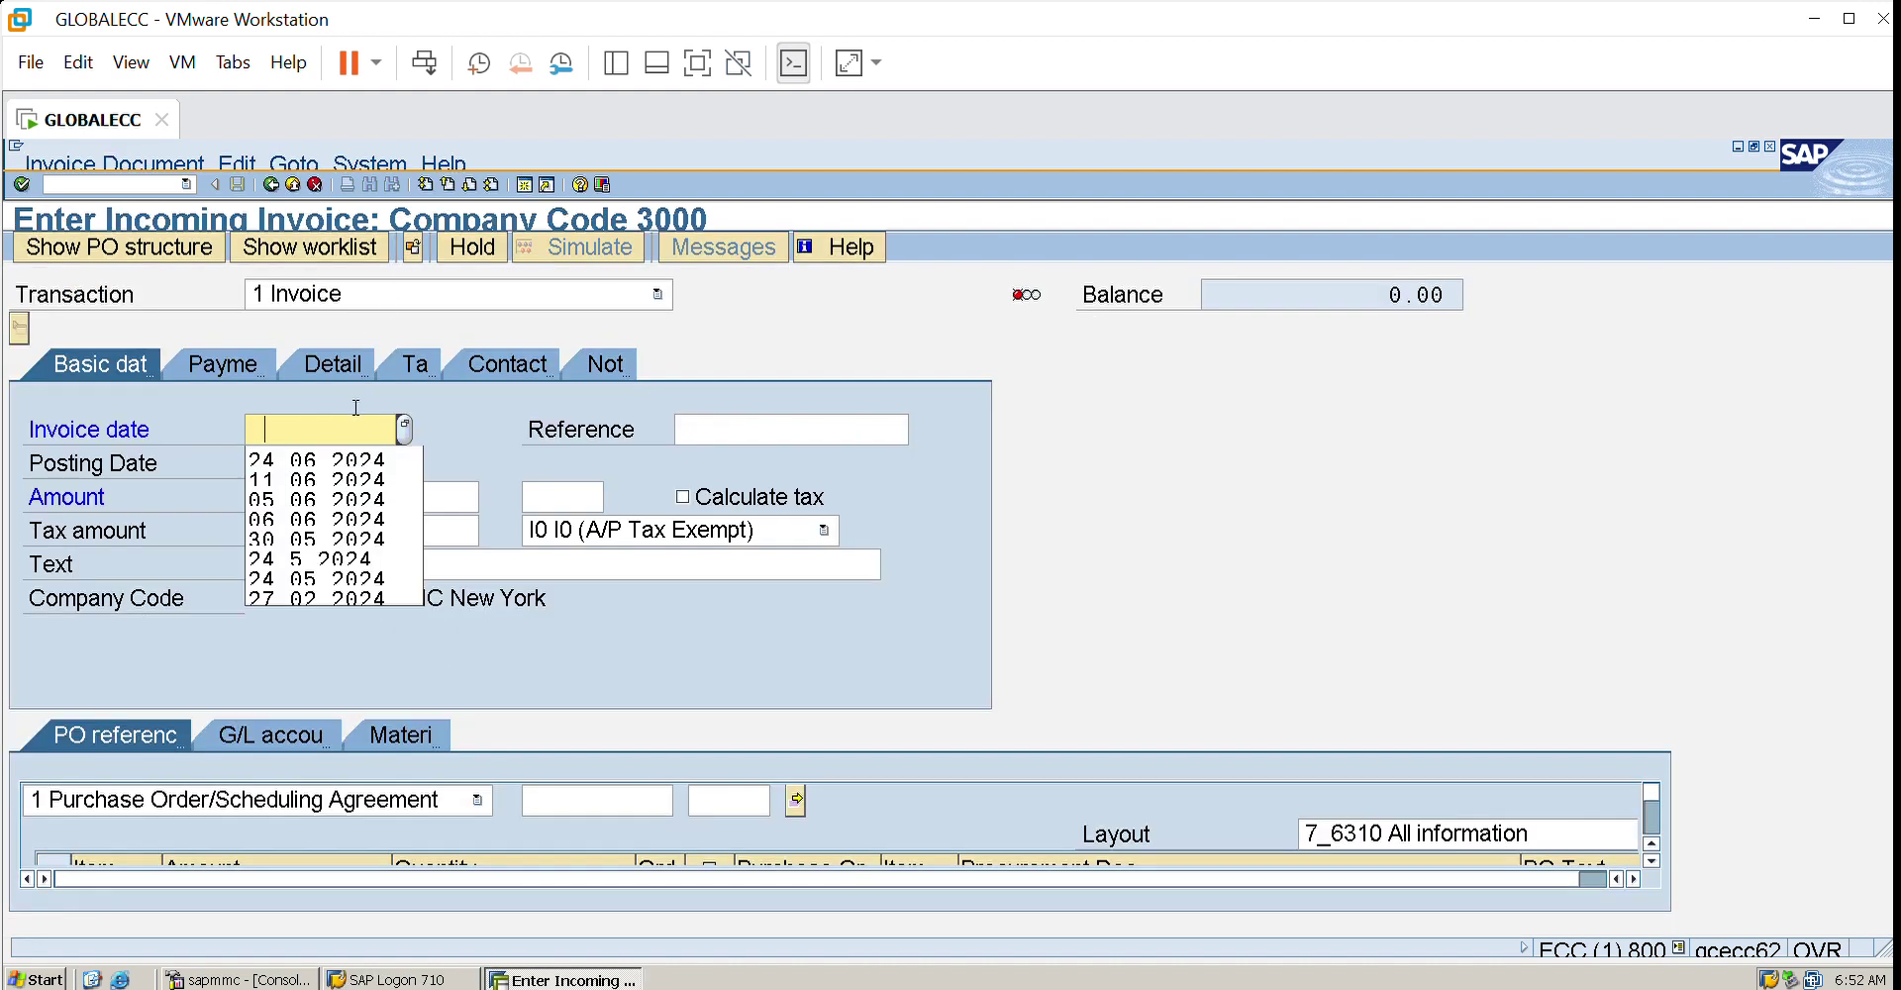
pyautogui.click(327, 459)
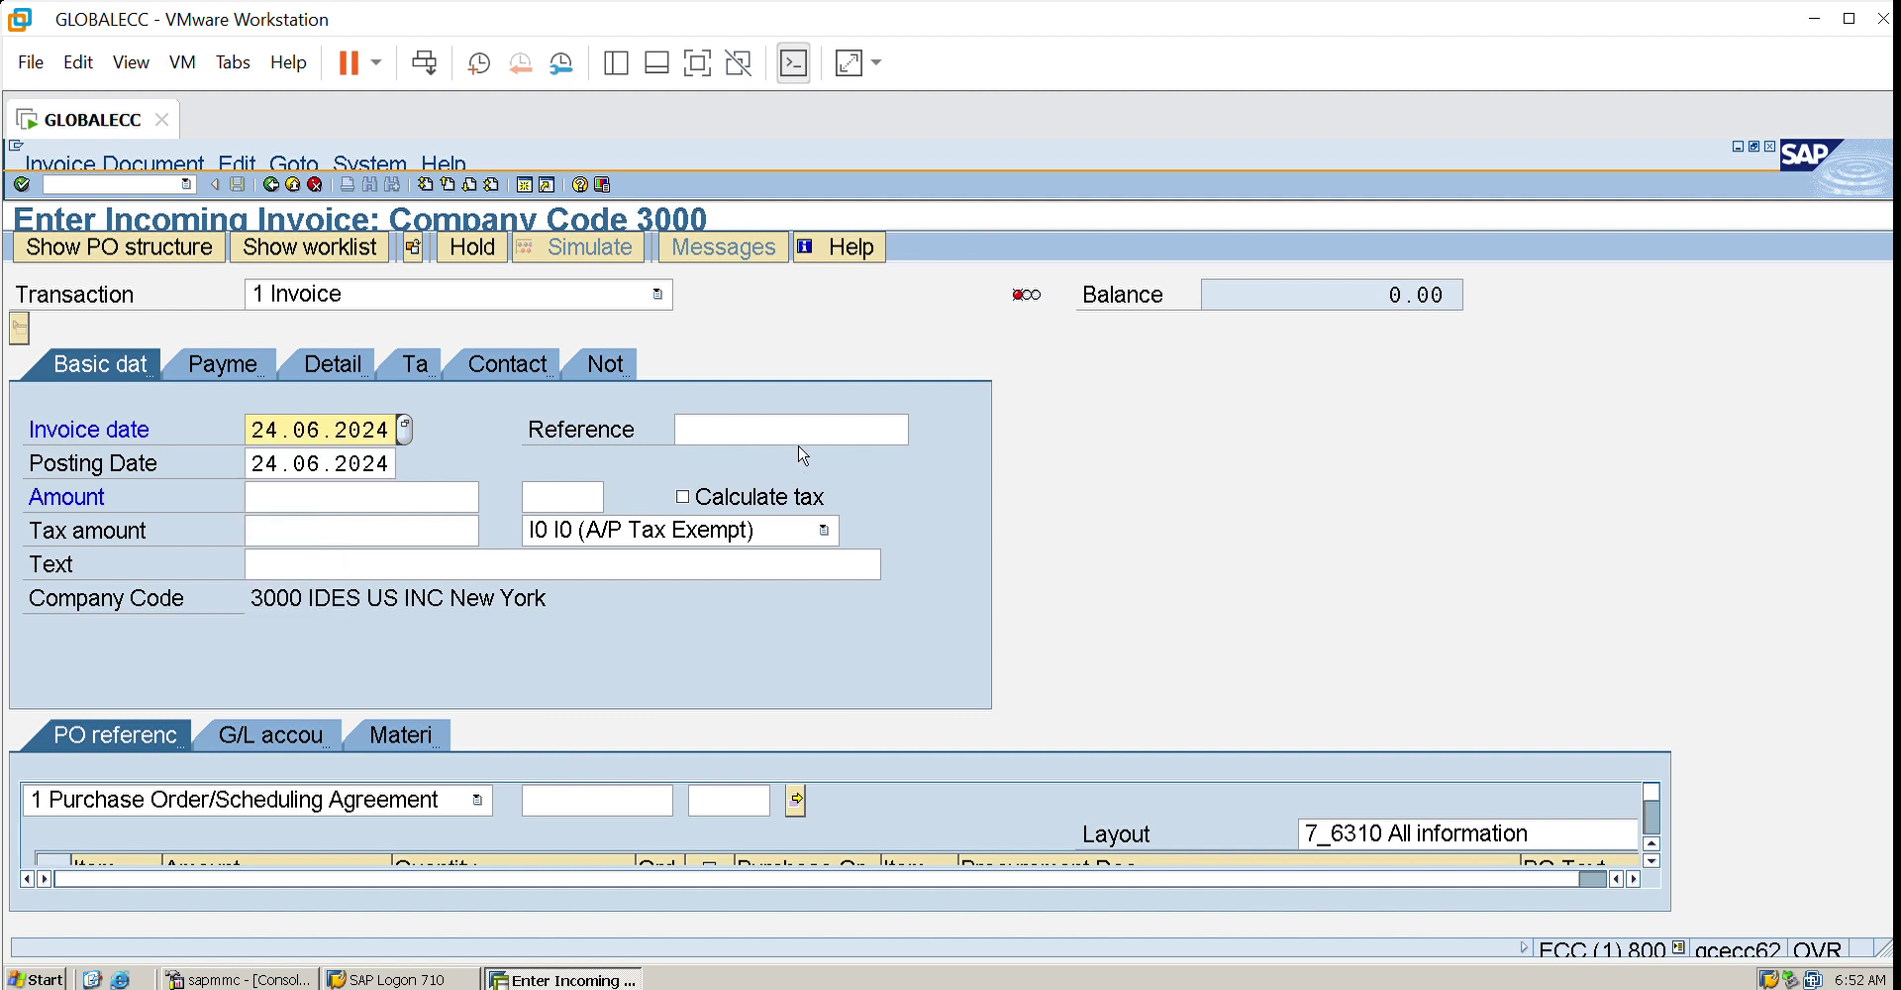
pyautogui.click(585, 778)
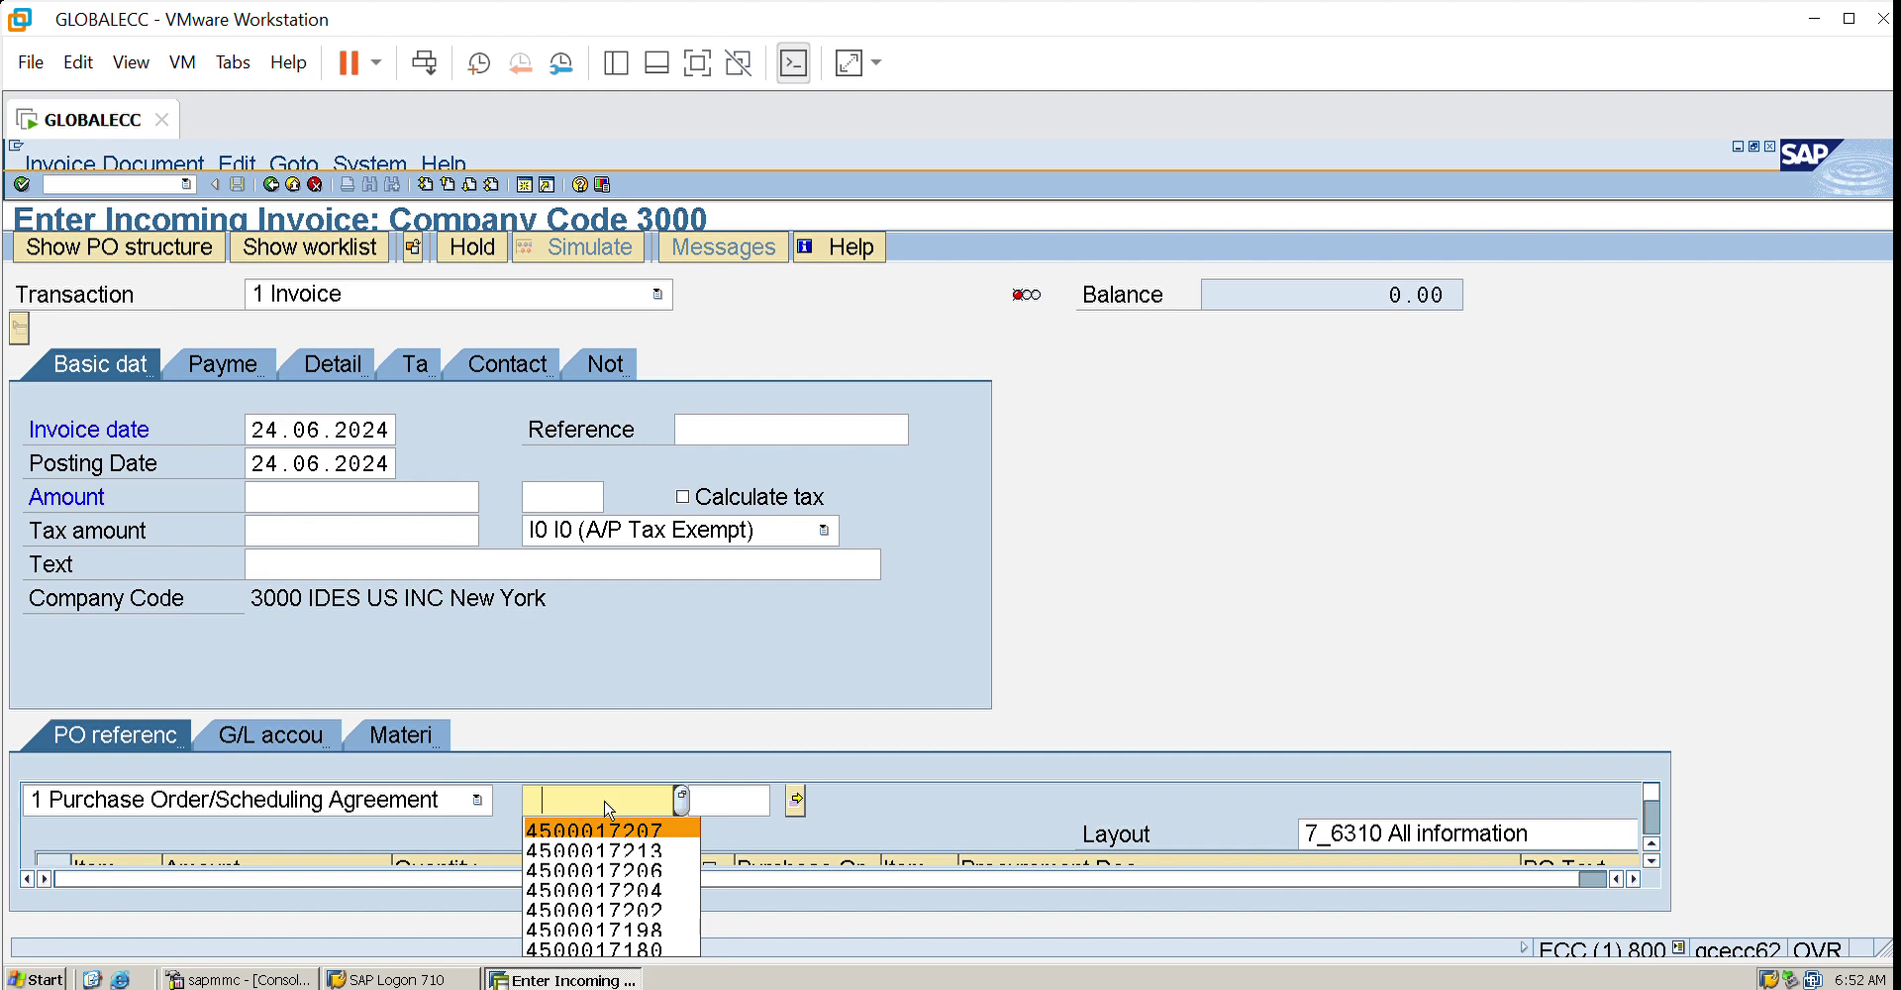
pyautogui.click(604, 830)
pyautogui.press('Return')
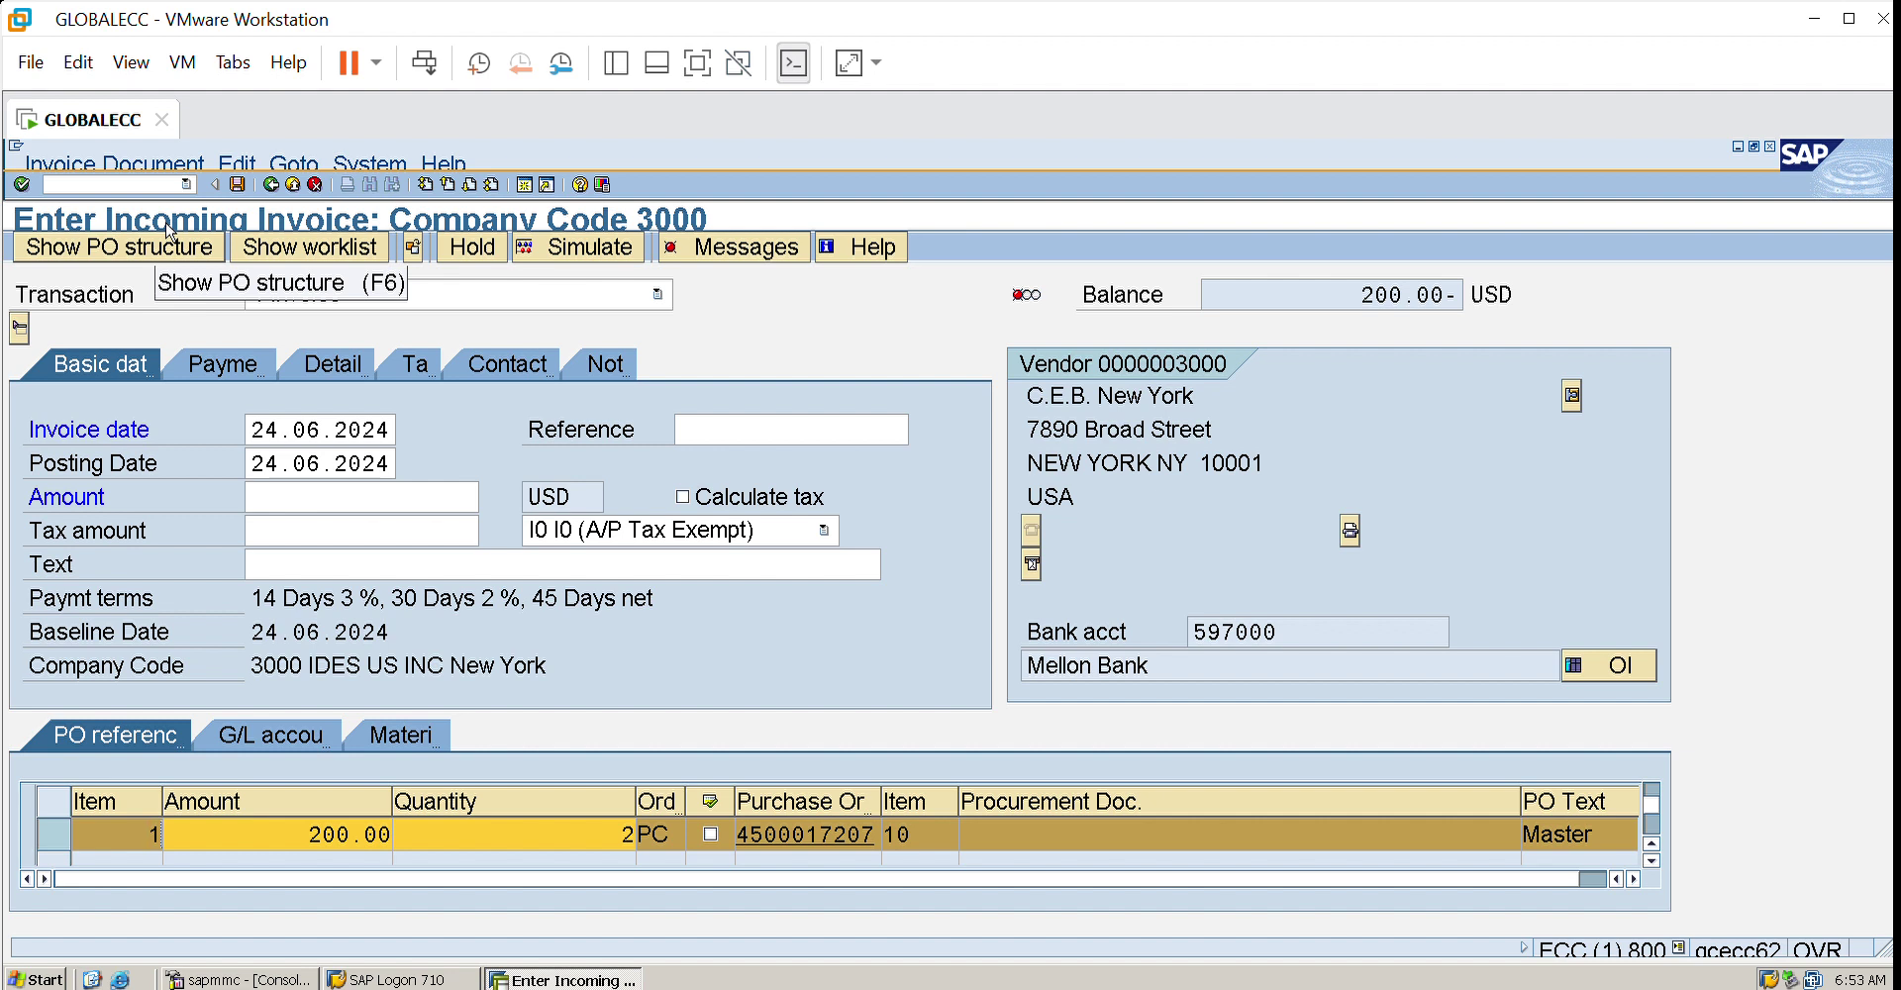
# - Examine the invoice worklist folders, hide the worklist again, and review the available transaction types while keeping Invoice selected
pyautogui.click(297, 247)
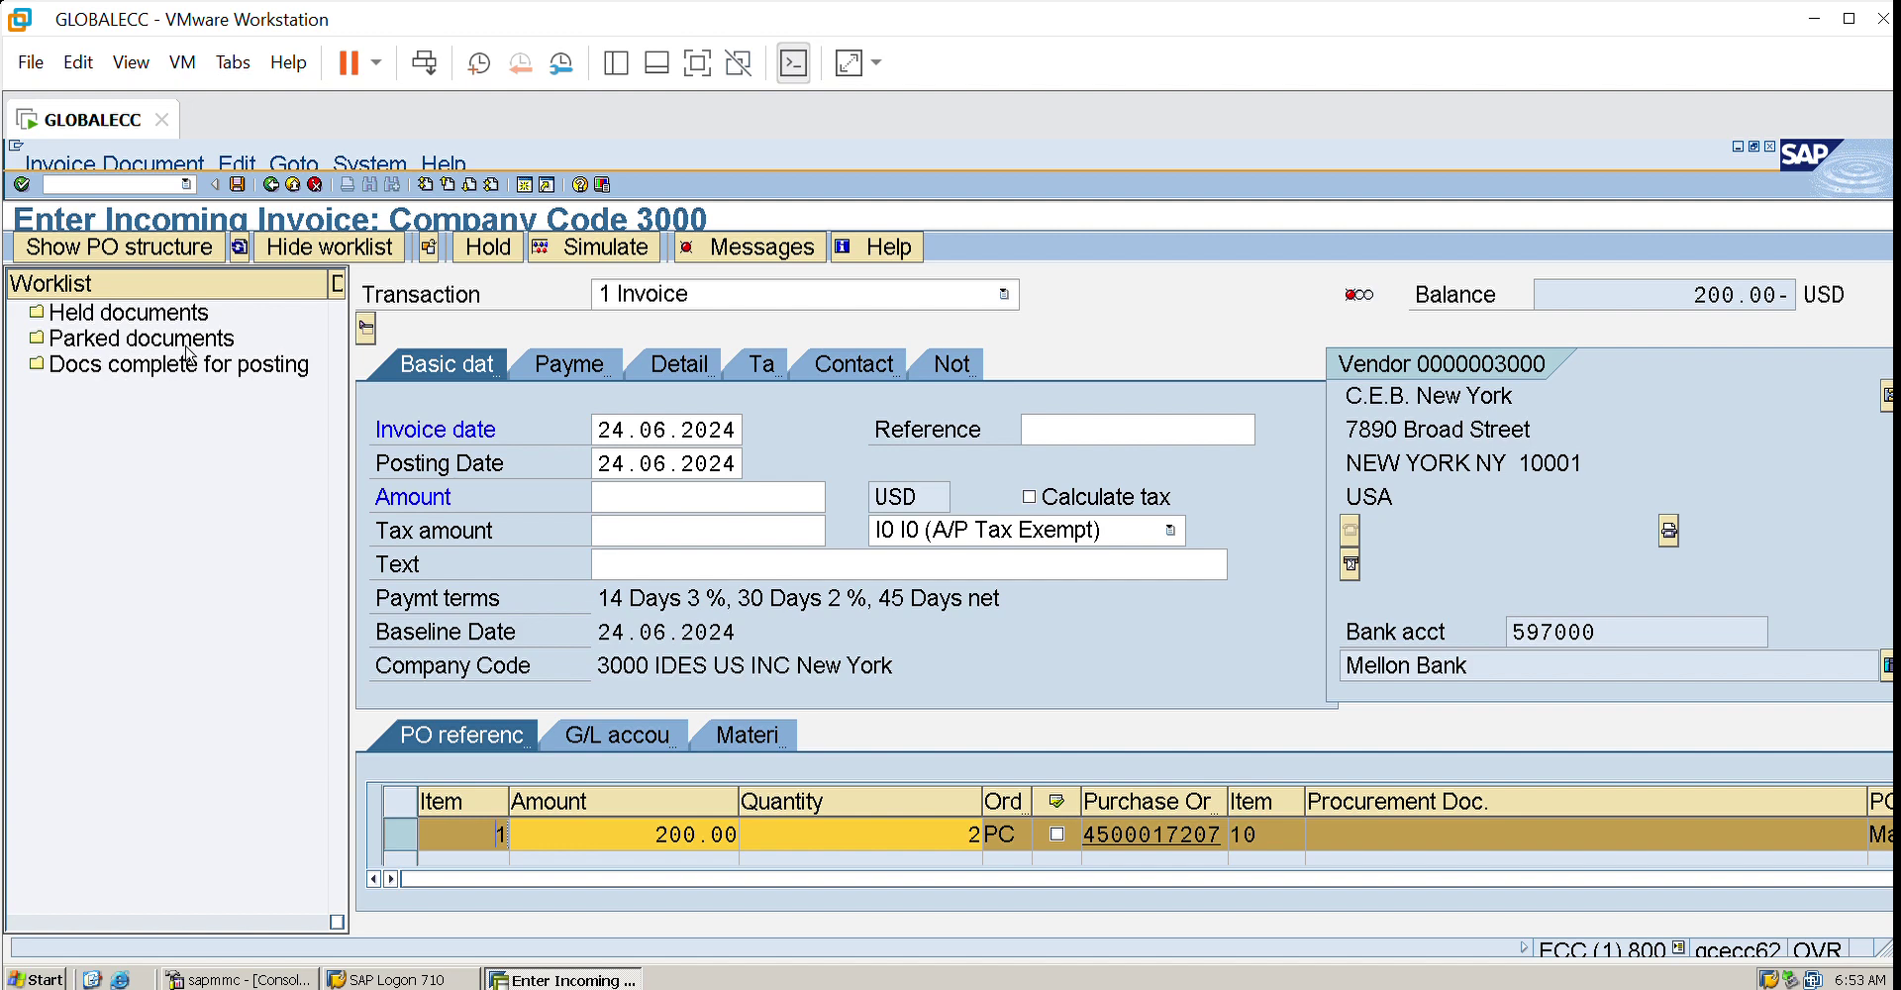
pyautogui.click(341, 238)
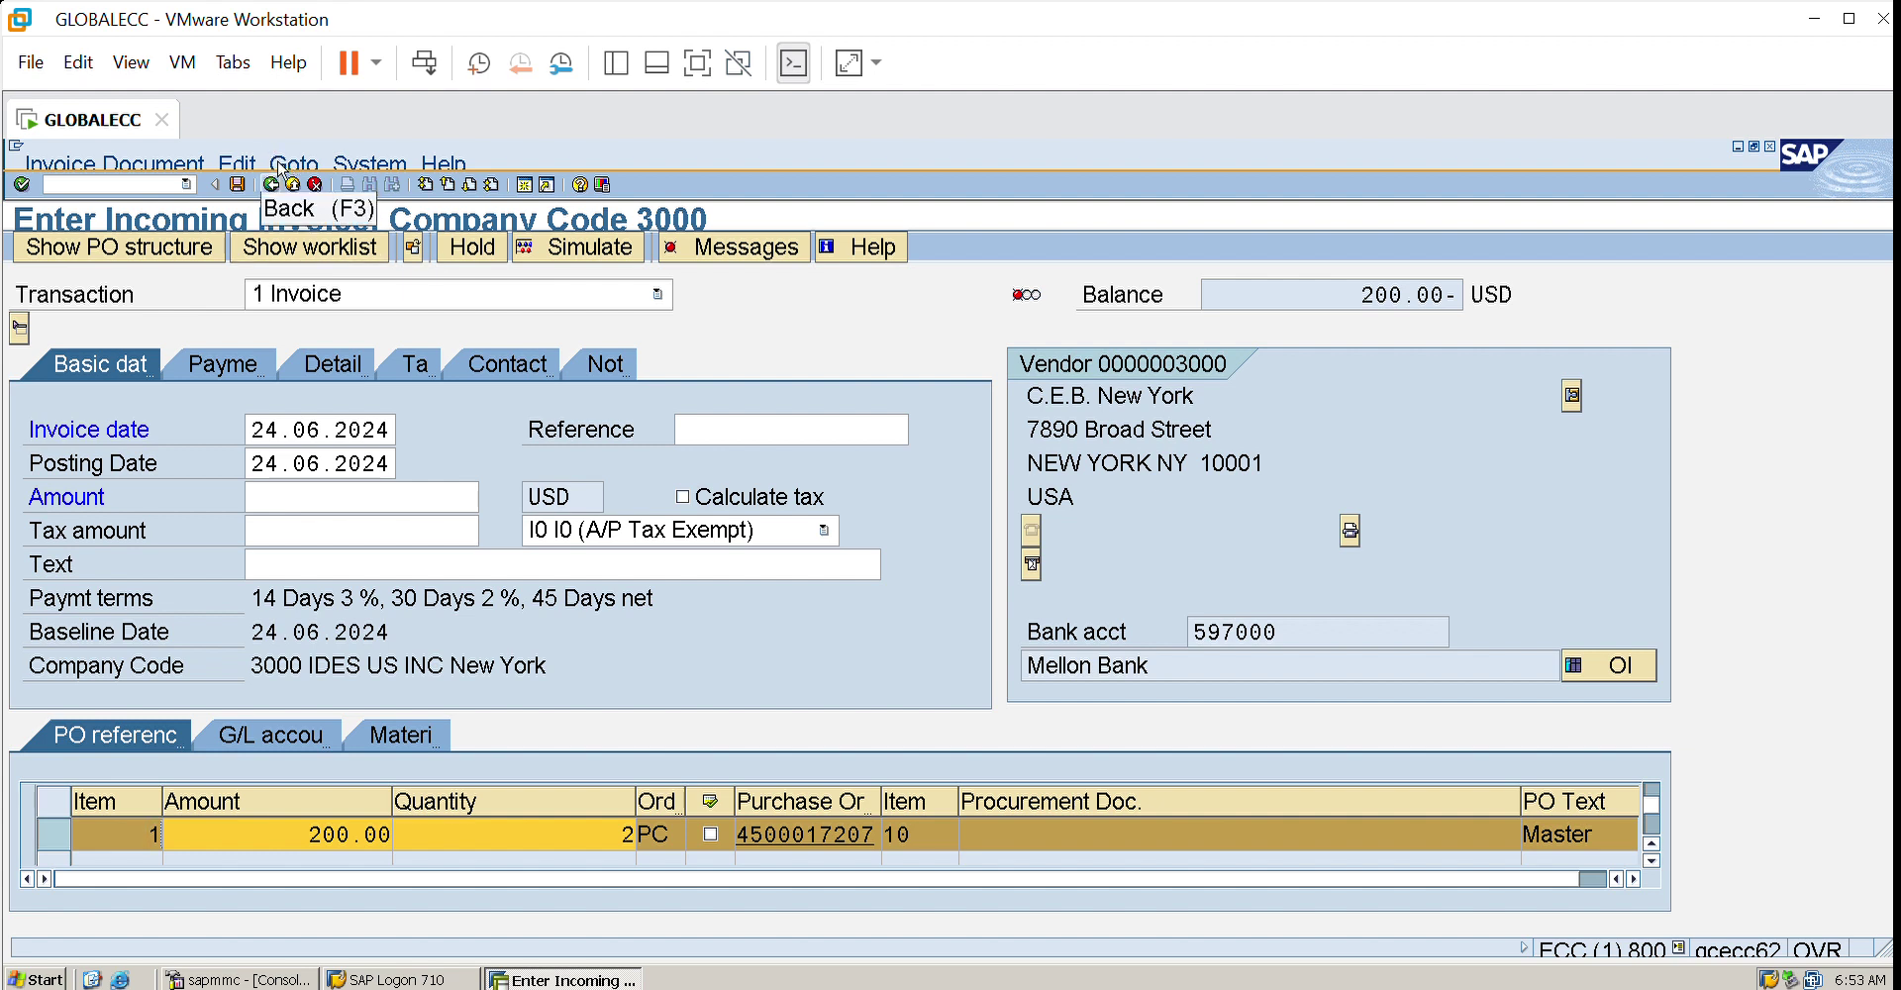
pyautogui.click(556, 283)
pyautogui.click(557, 283)
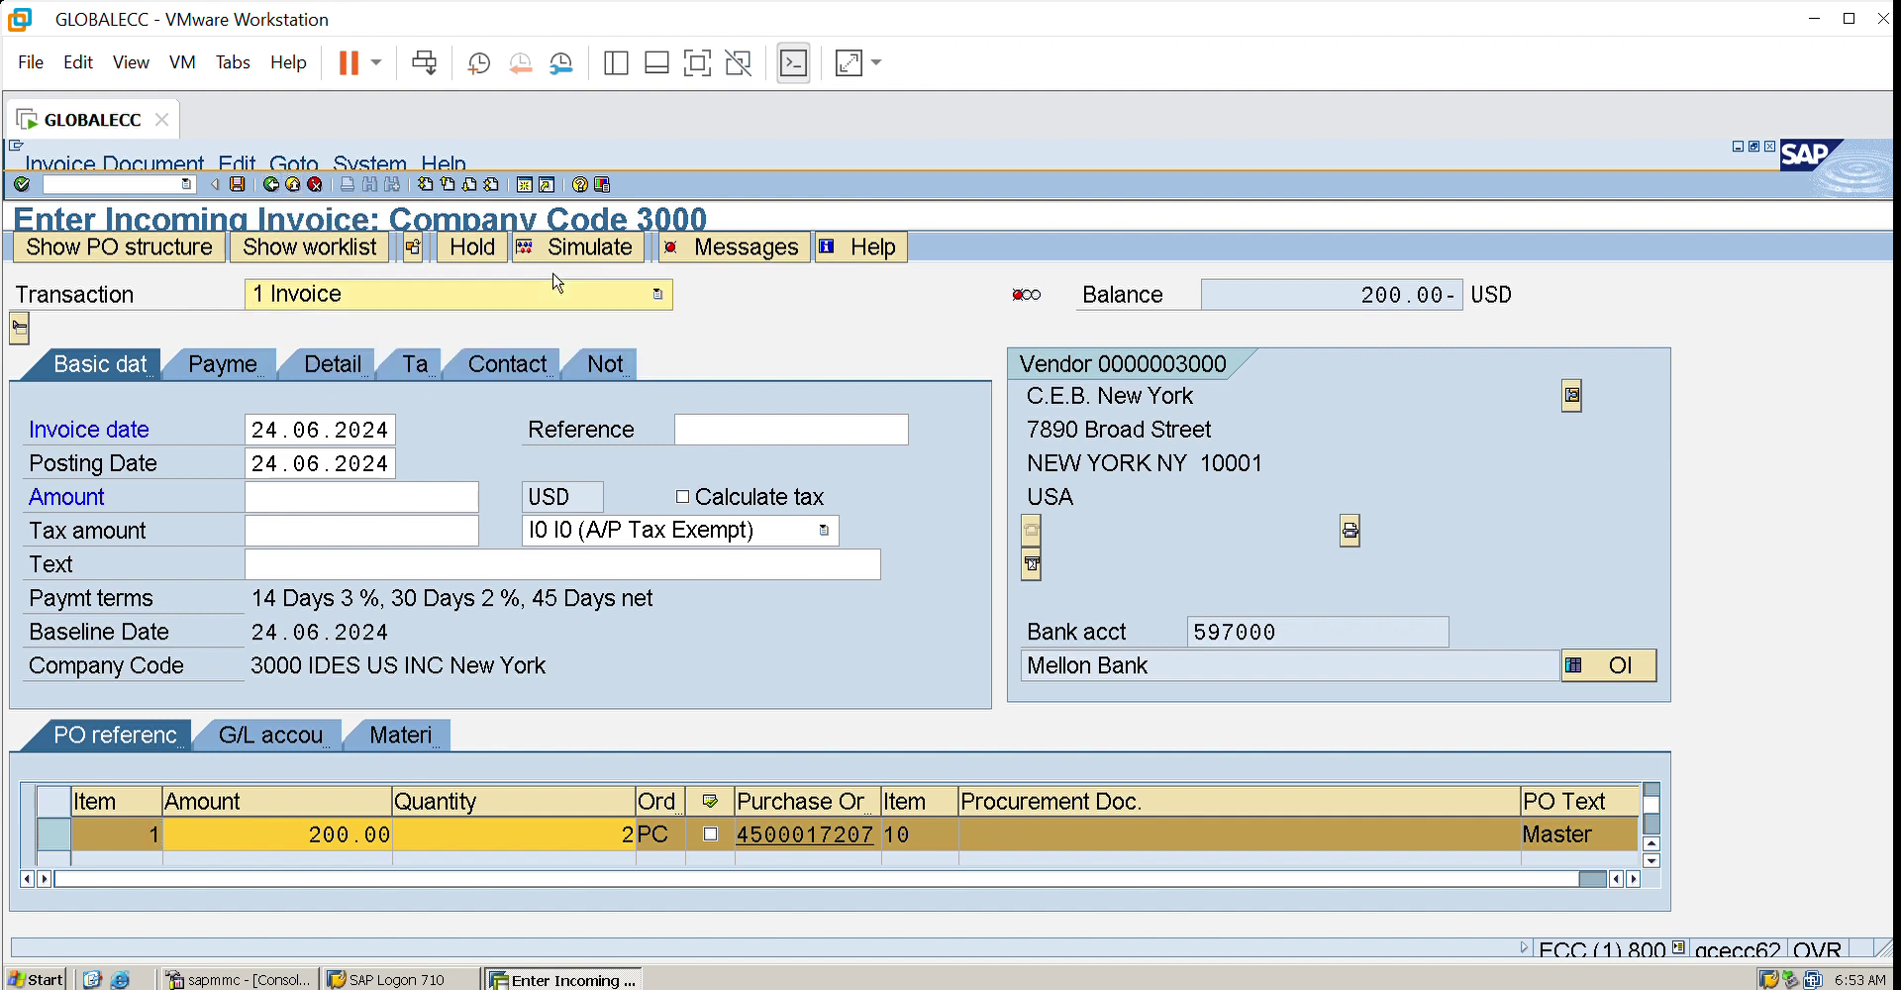
pyautogui.click(639, 276)
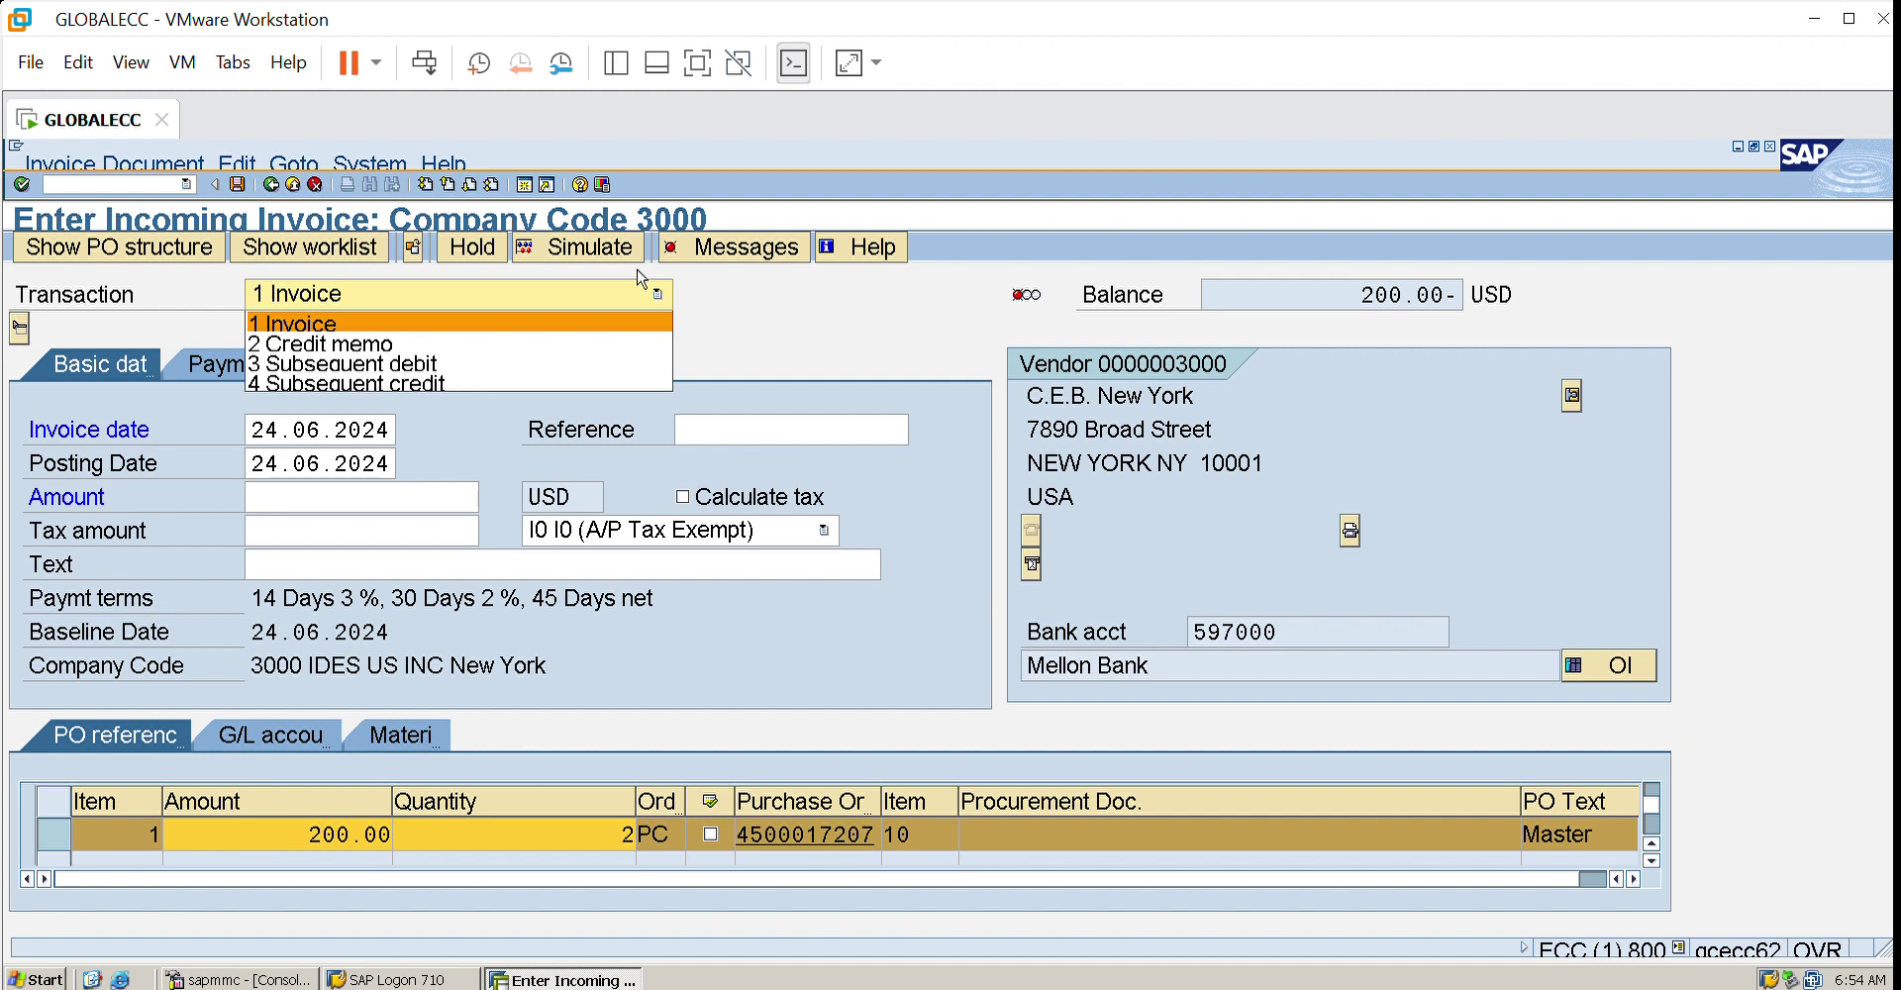
pyautogui.click(713, 271)
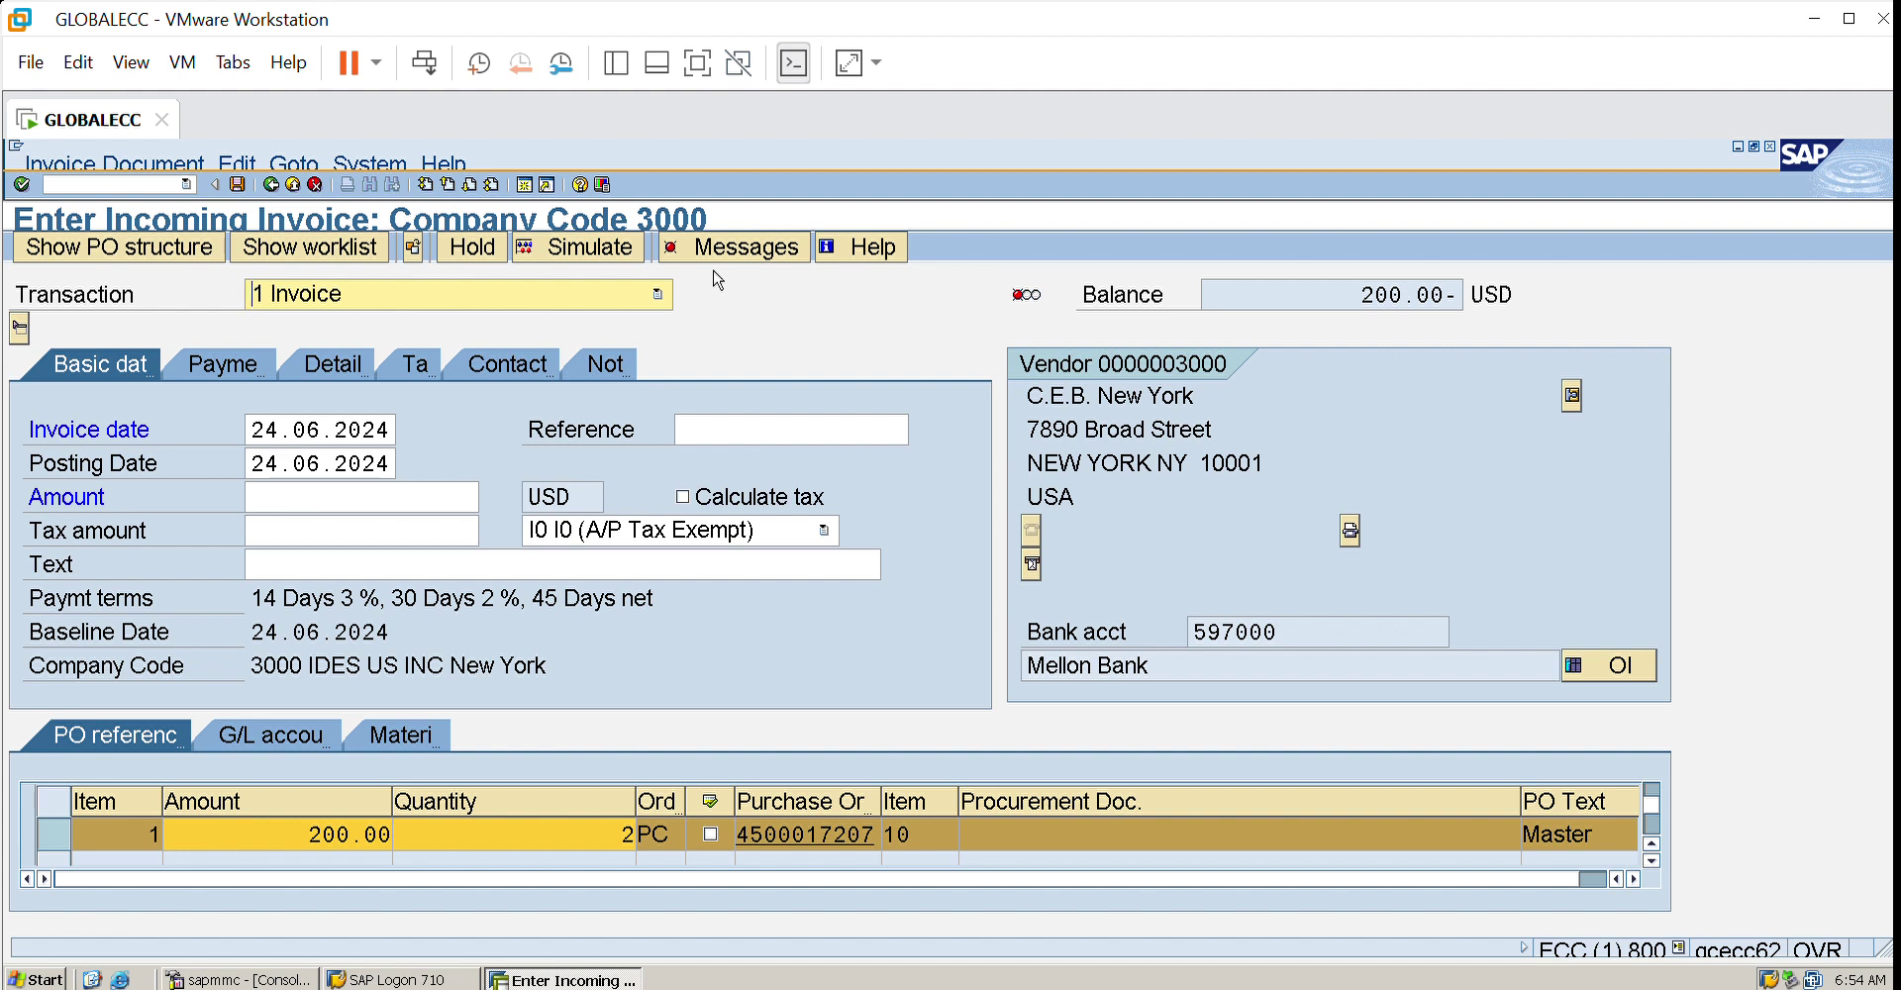
pyautogui.click(656, 274)
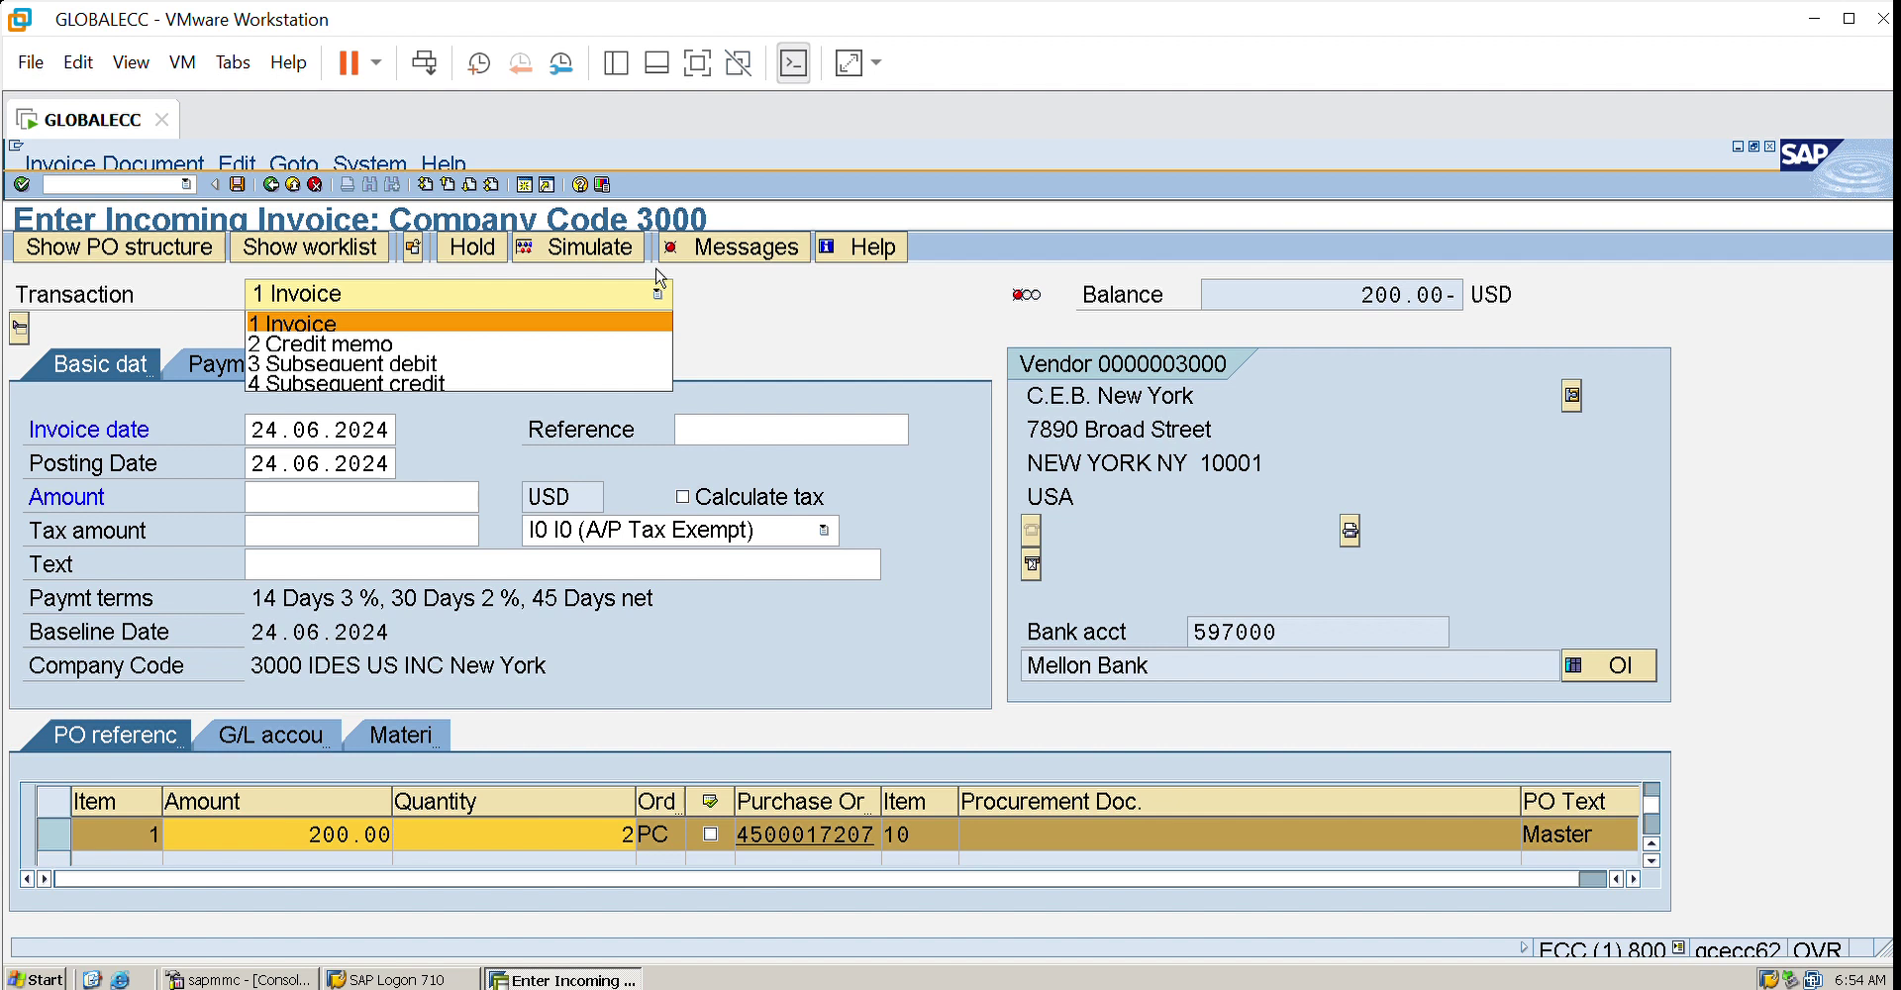
pyautogui.click(745, 275)
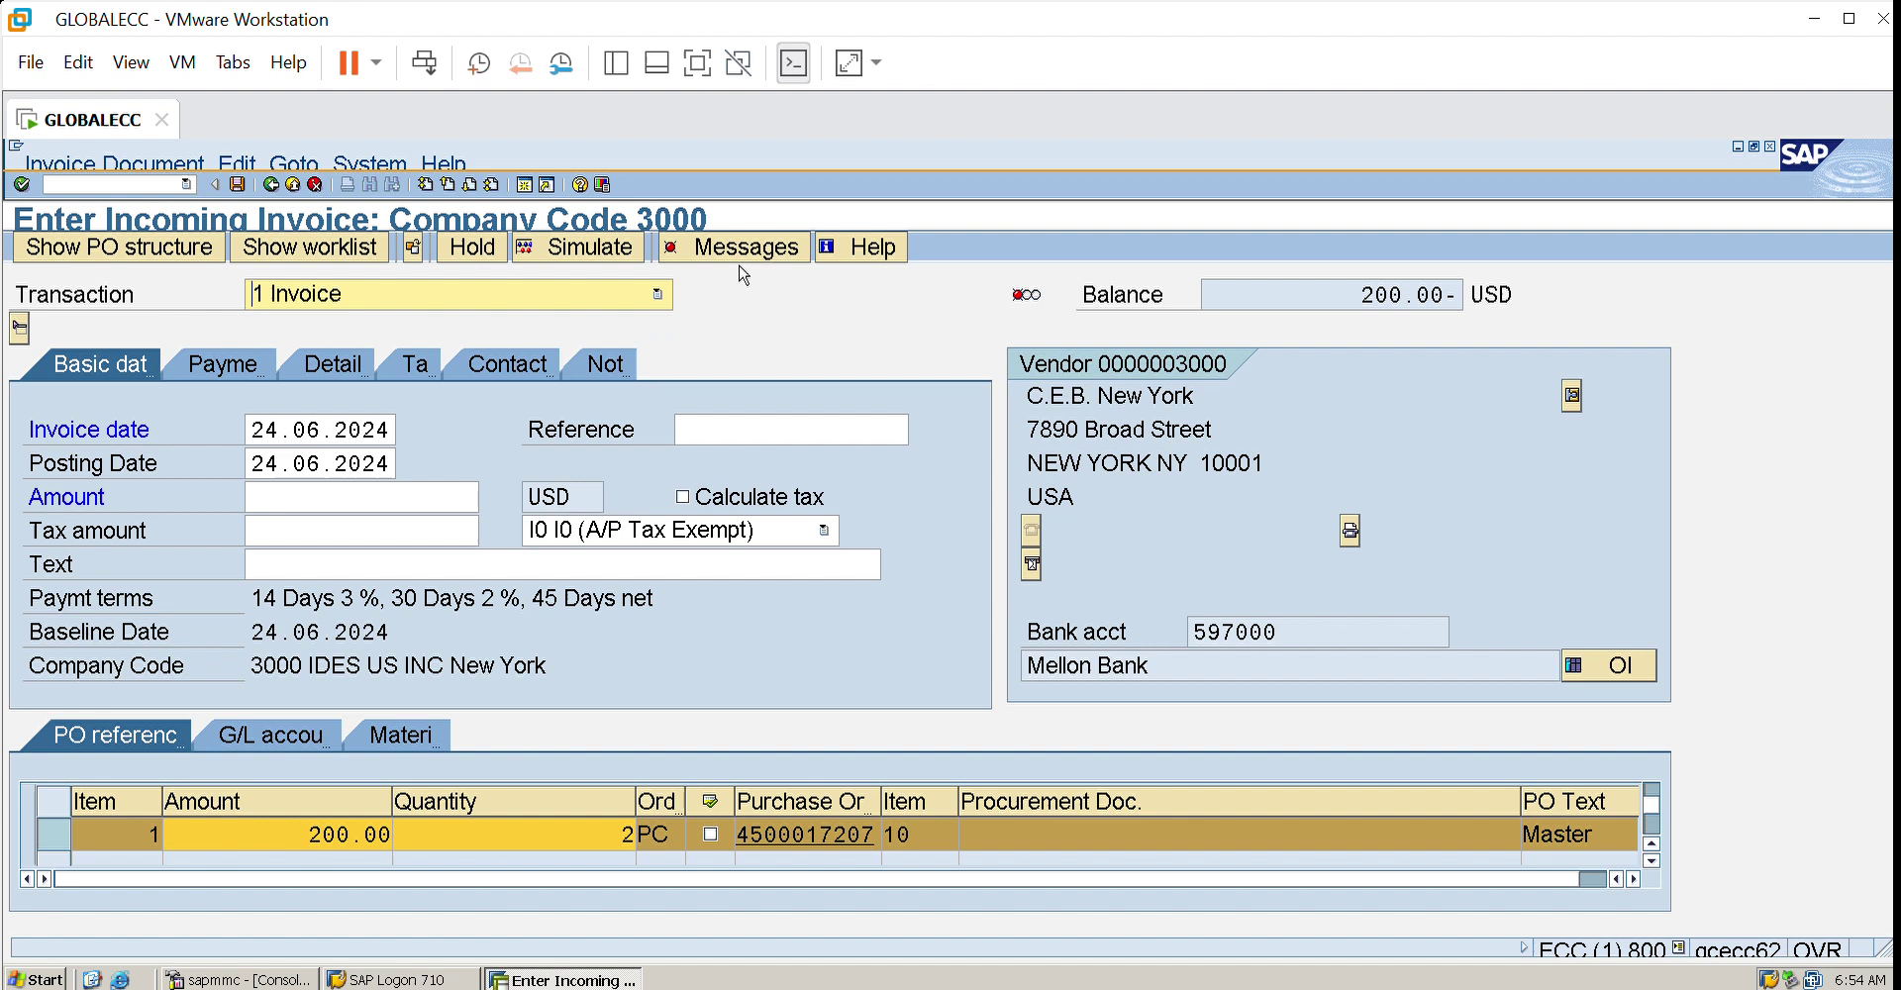
pyautogui.click(645, 284)
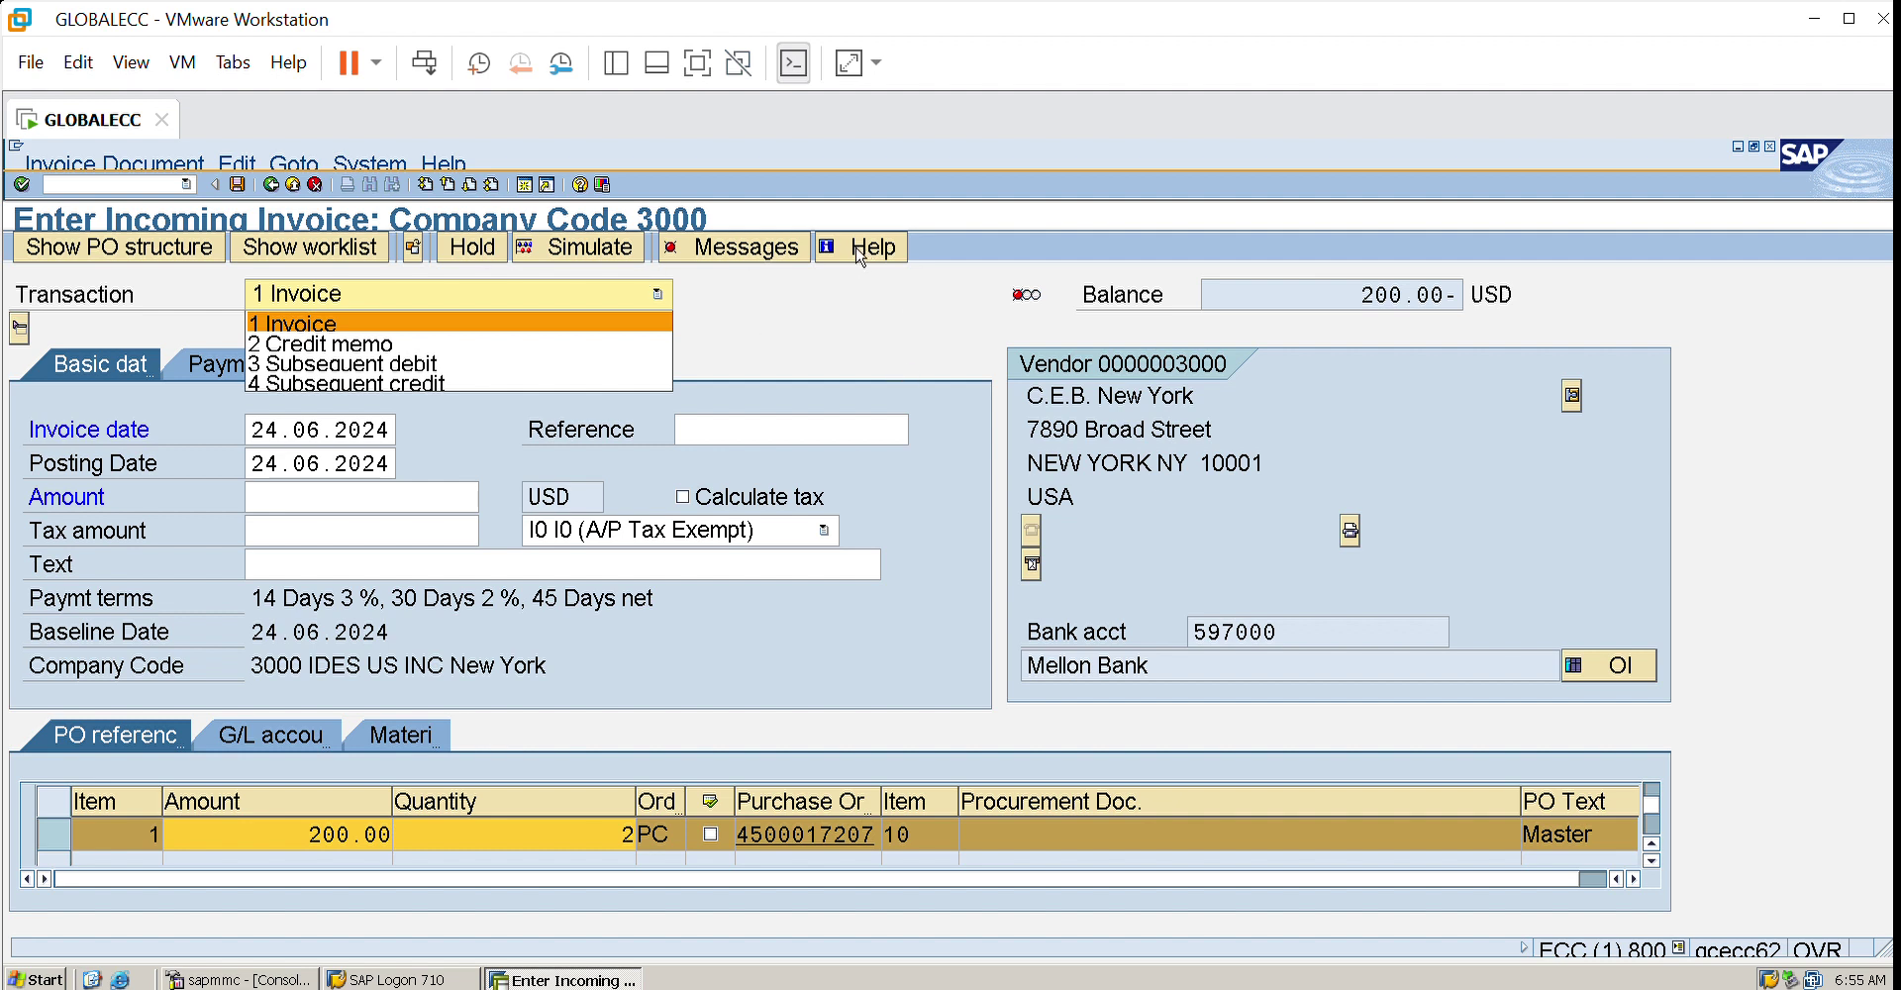
pyautogui.click(753, 312)
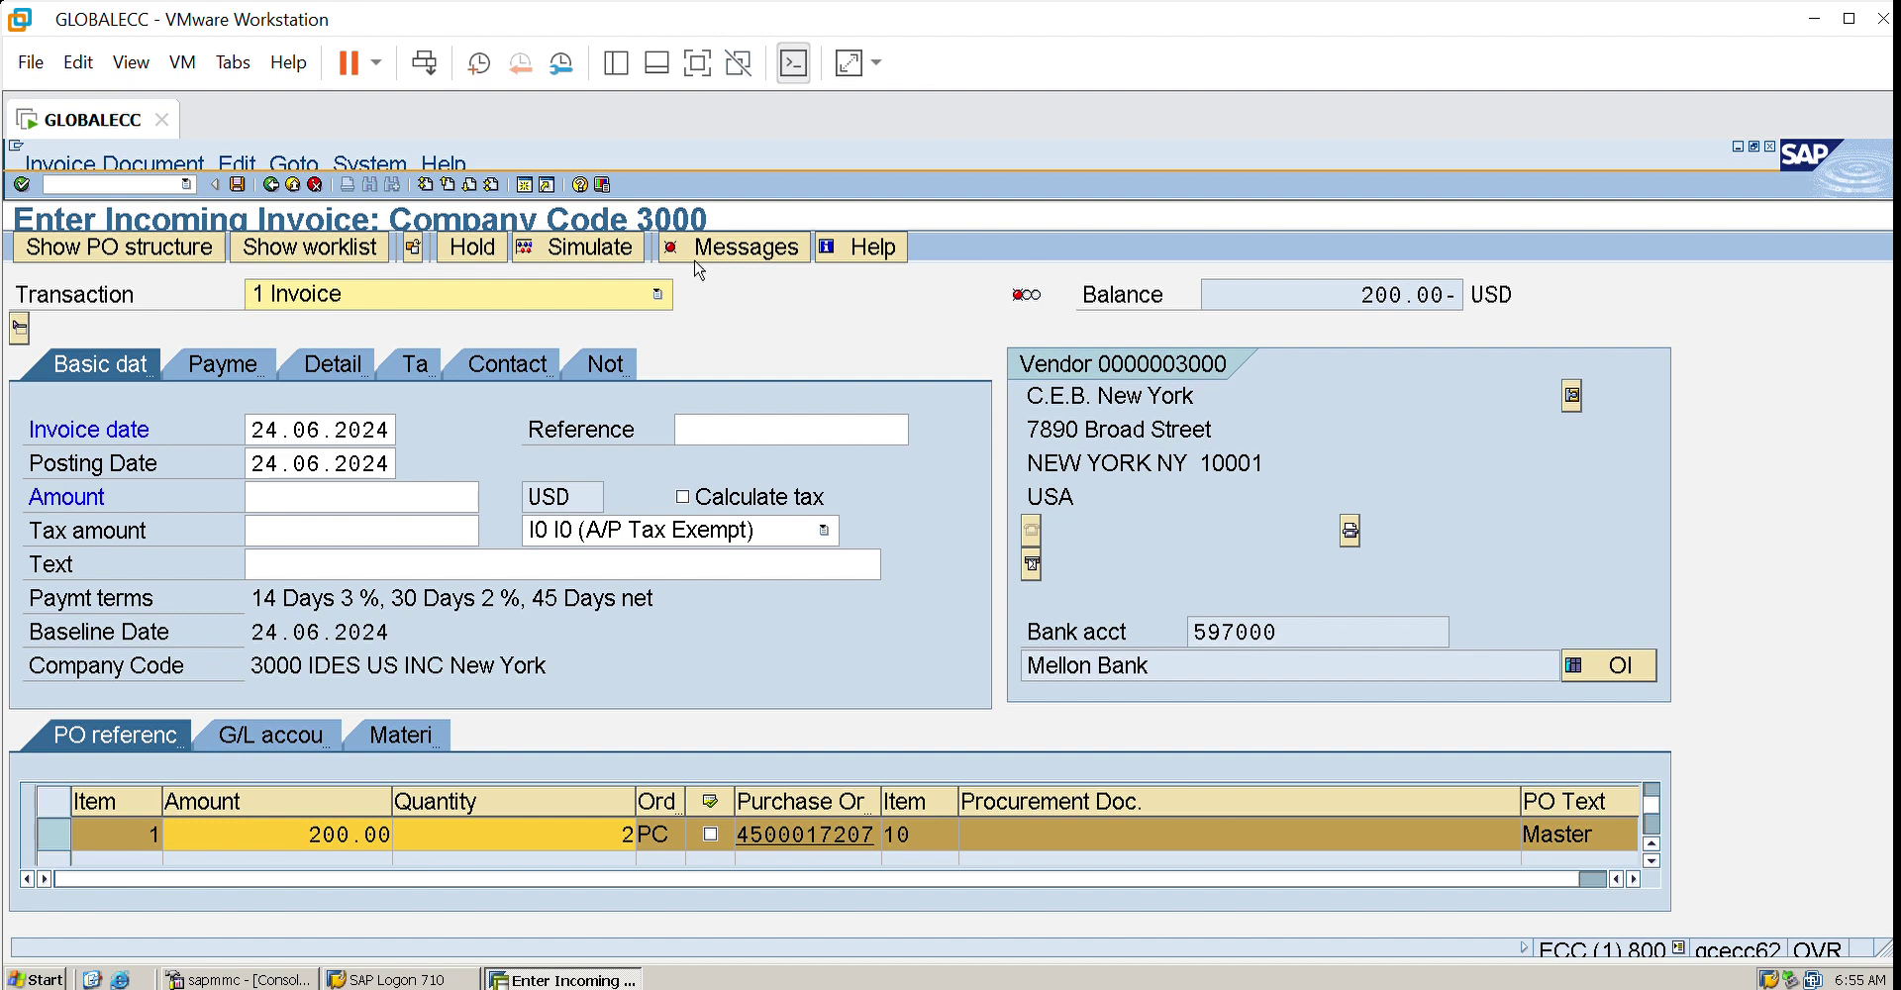
# - Leave the incoming invoice without posting it and open transaction MIGO
pyautogui.click(295, 185)
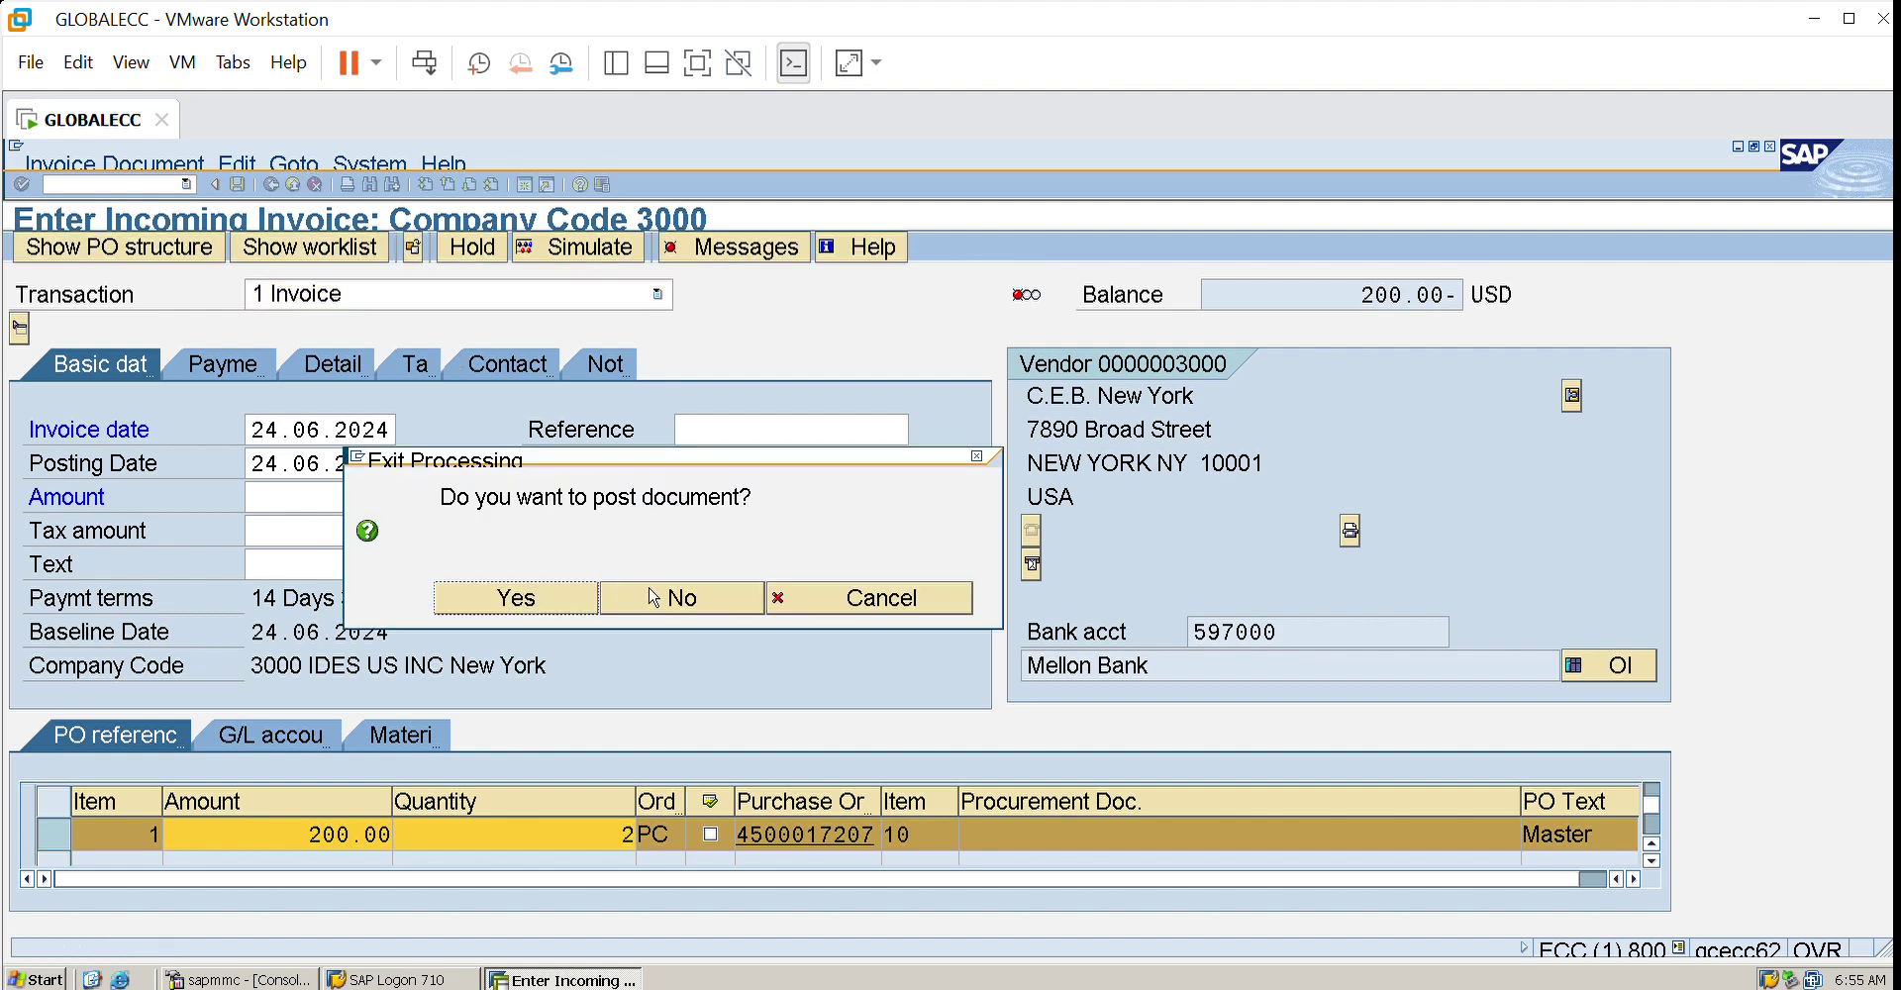
pyautogui.click(658, 594)
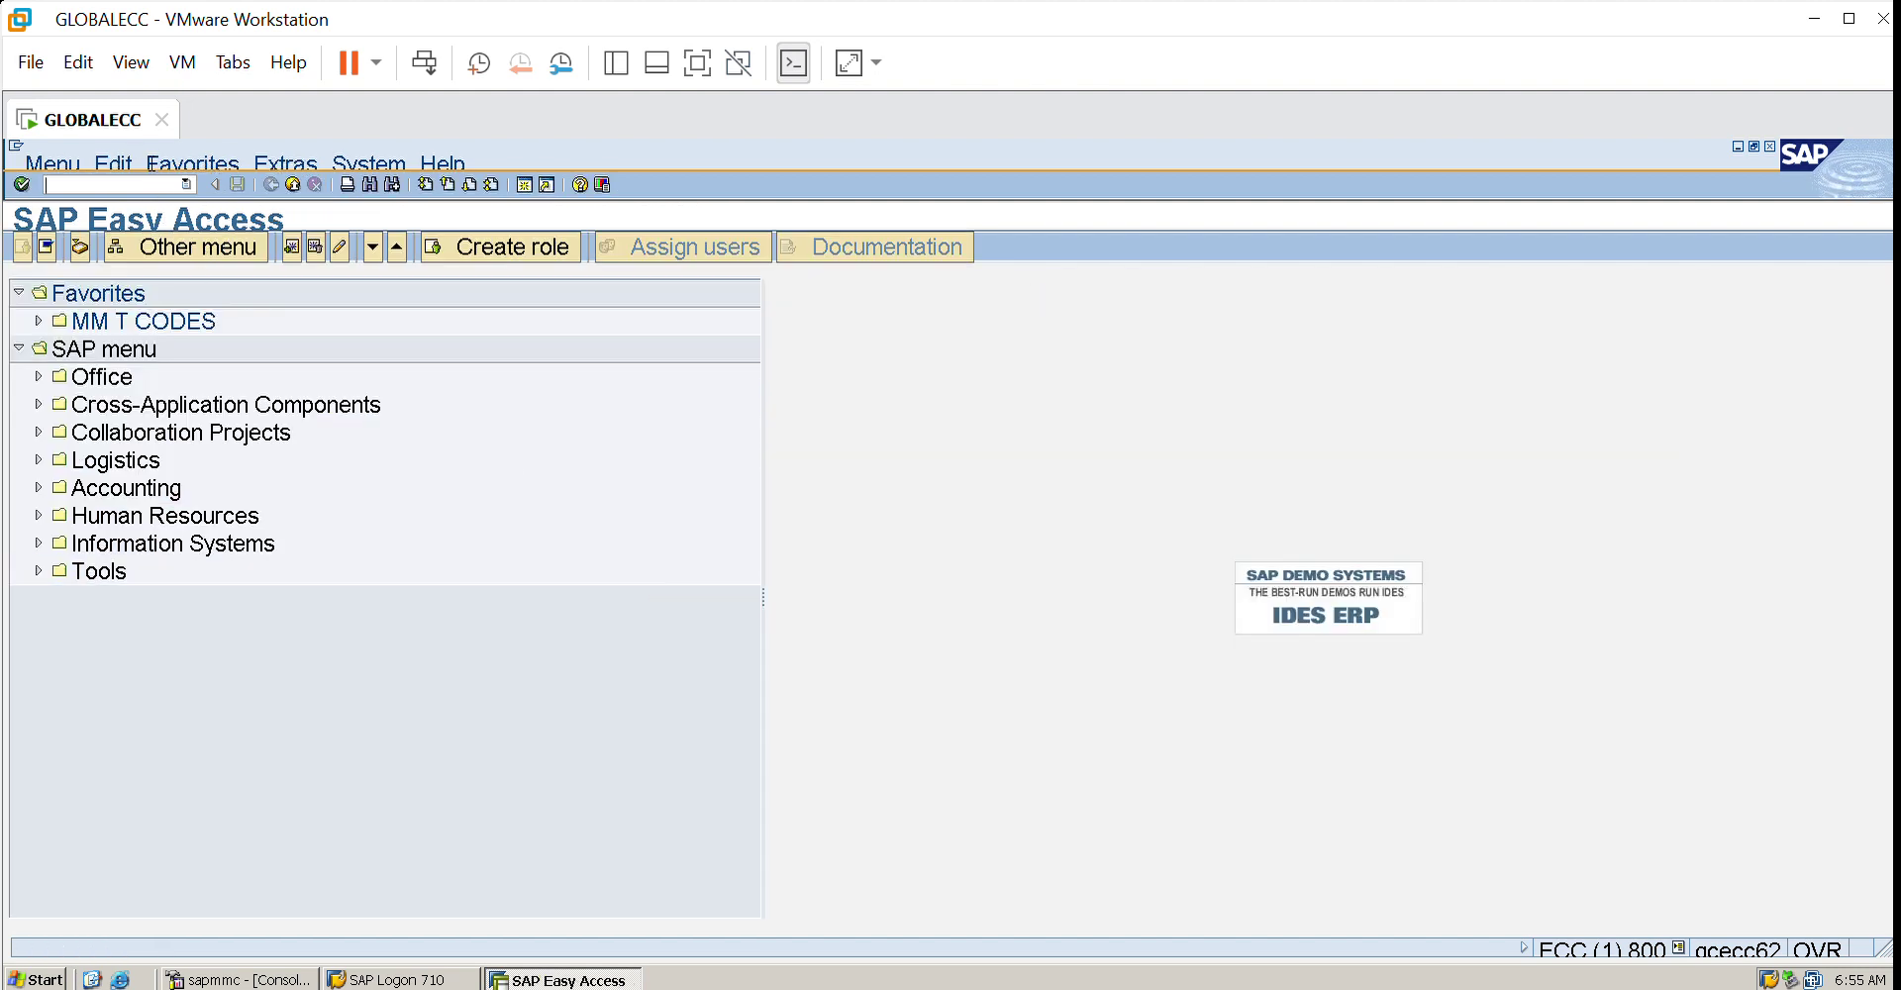
pyautogui.write('migo')
pyautogui.press('Return')
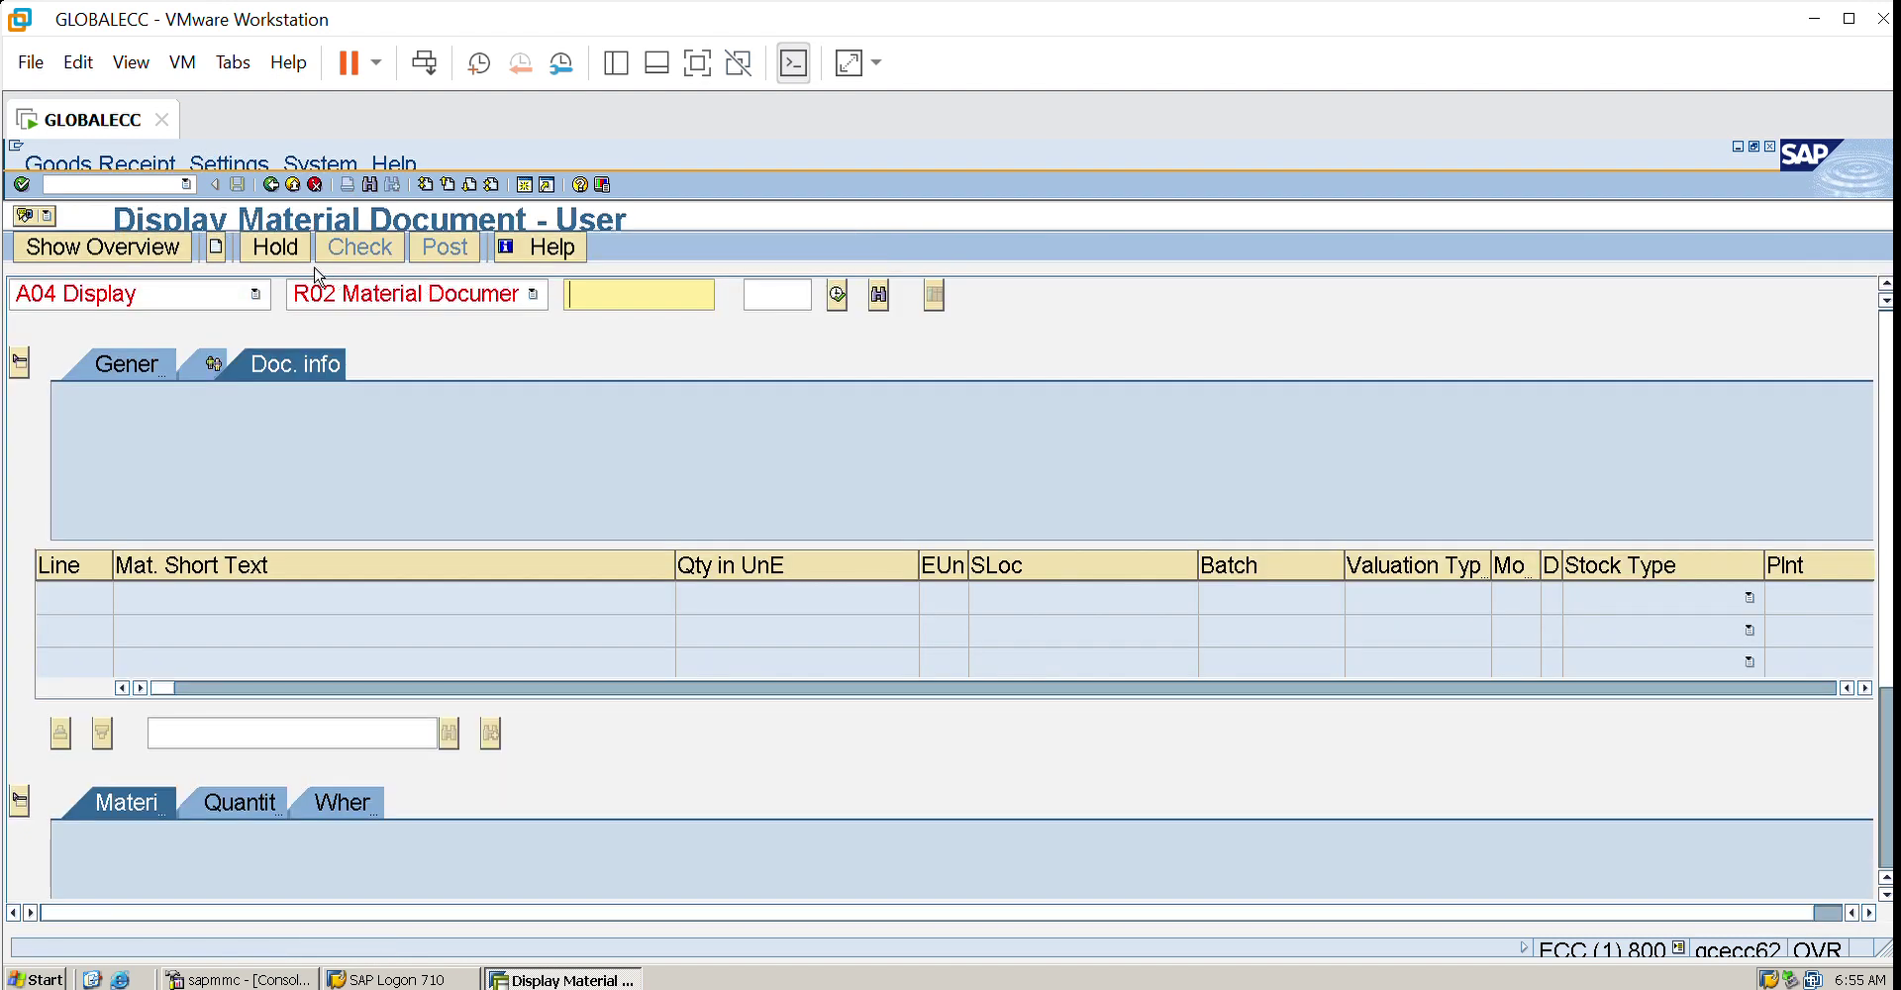
# - Review the goods movement actions available in MIGO and leave the transaction
pyautogui.click(256, 294)
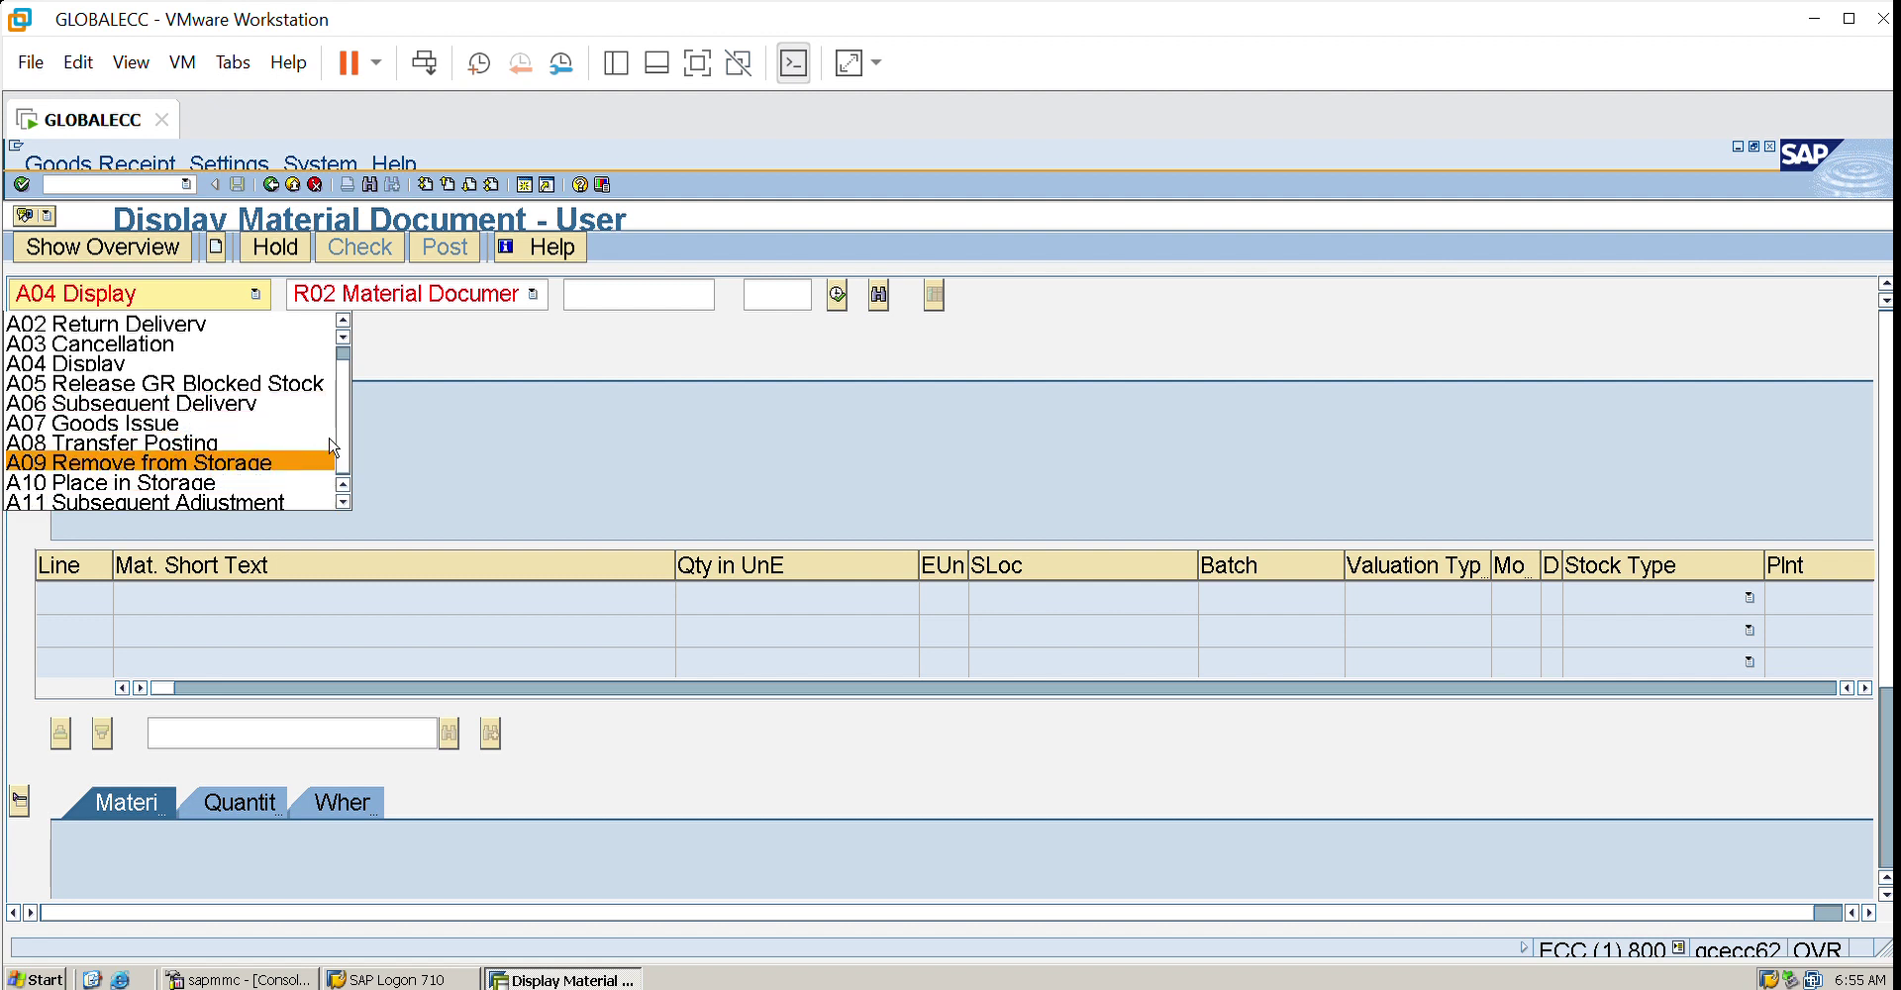
pyautogui.scroll(1, 354, 327)
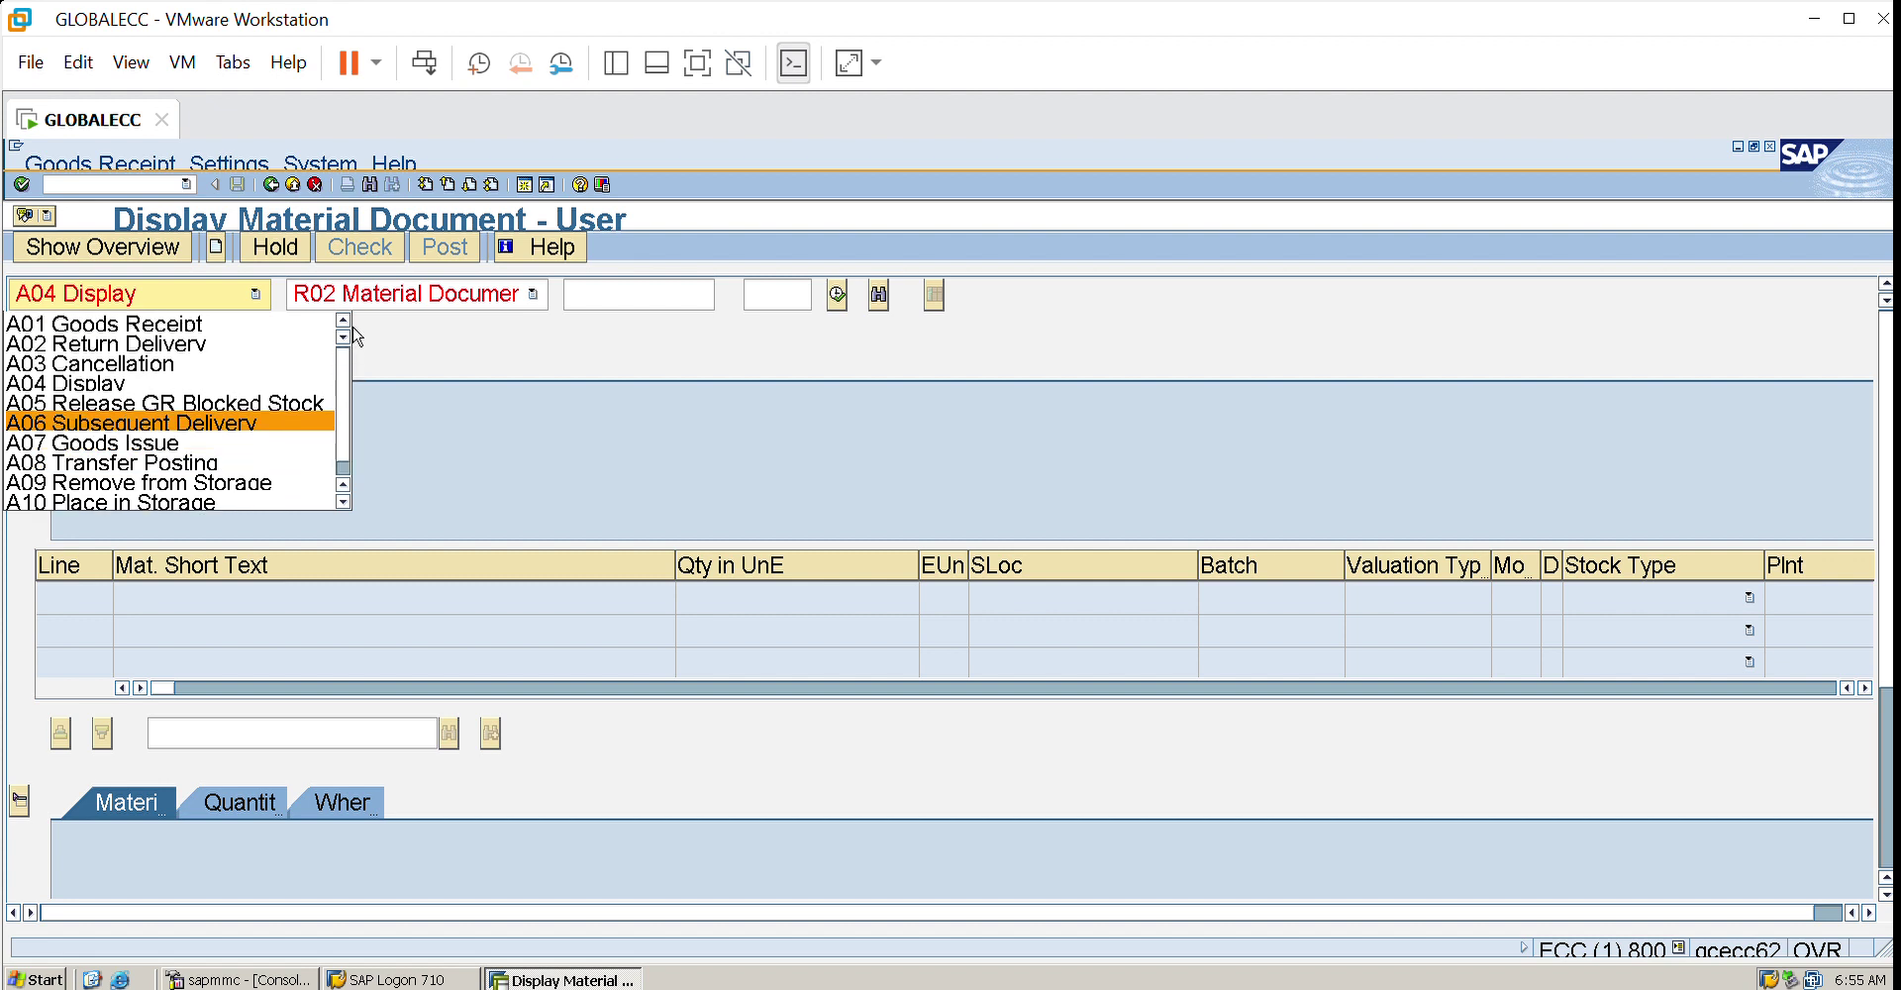
pyautogui.click(295, 180)
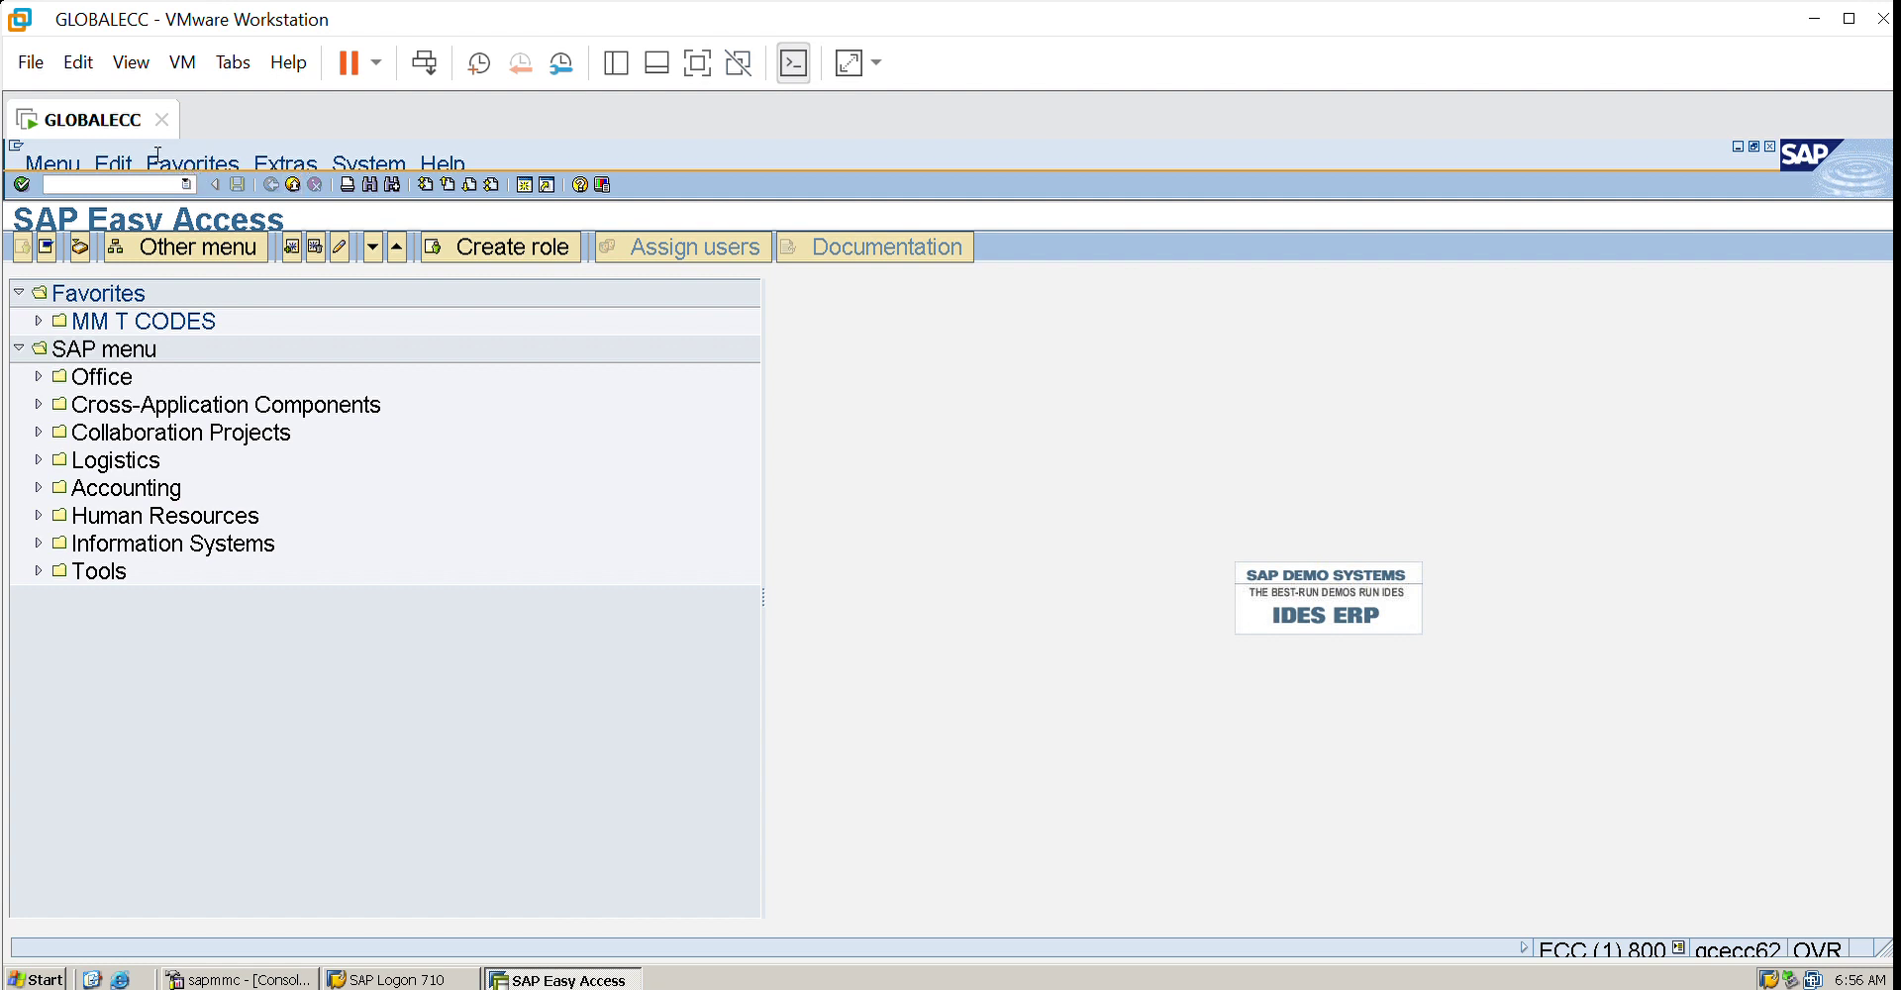
# - Open the SAP Reference IMG through transaction SPRO
pyautogui.click(150, 182)
pyautogui.write('spro')
pyautogui.press('Return')
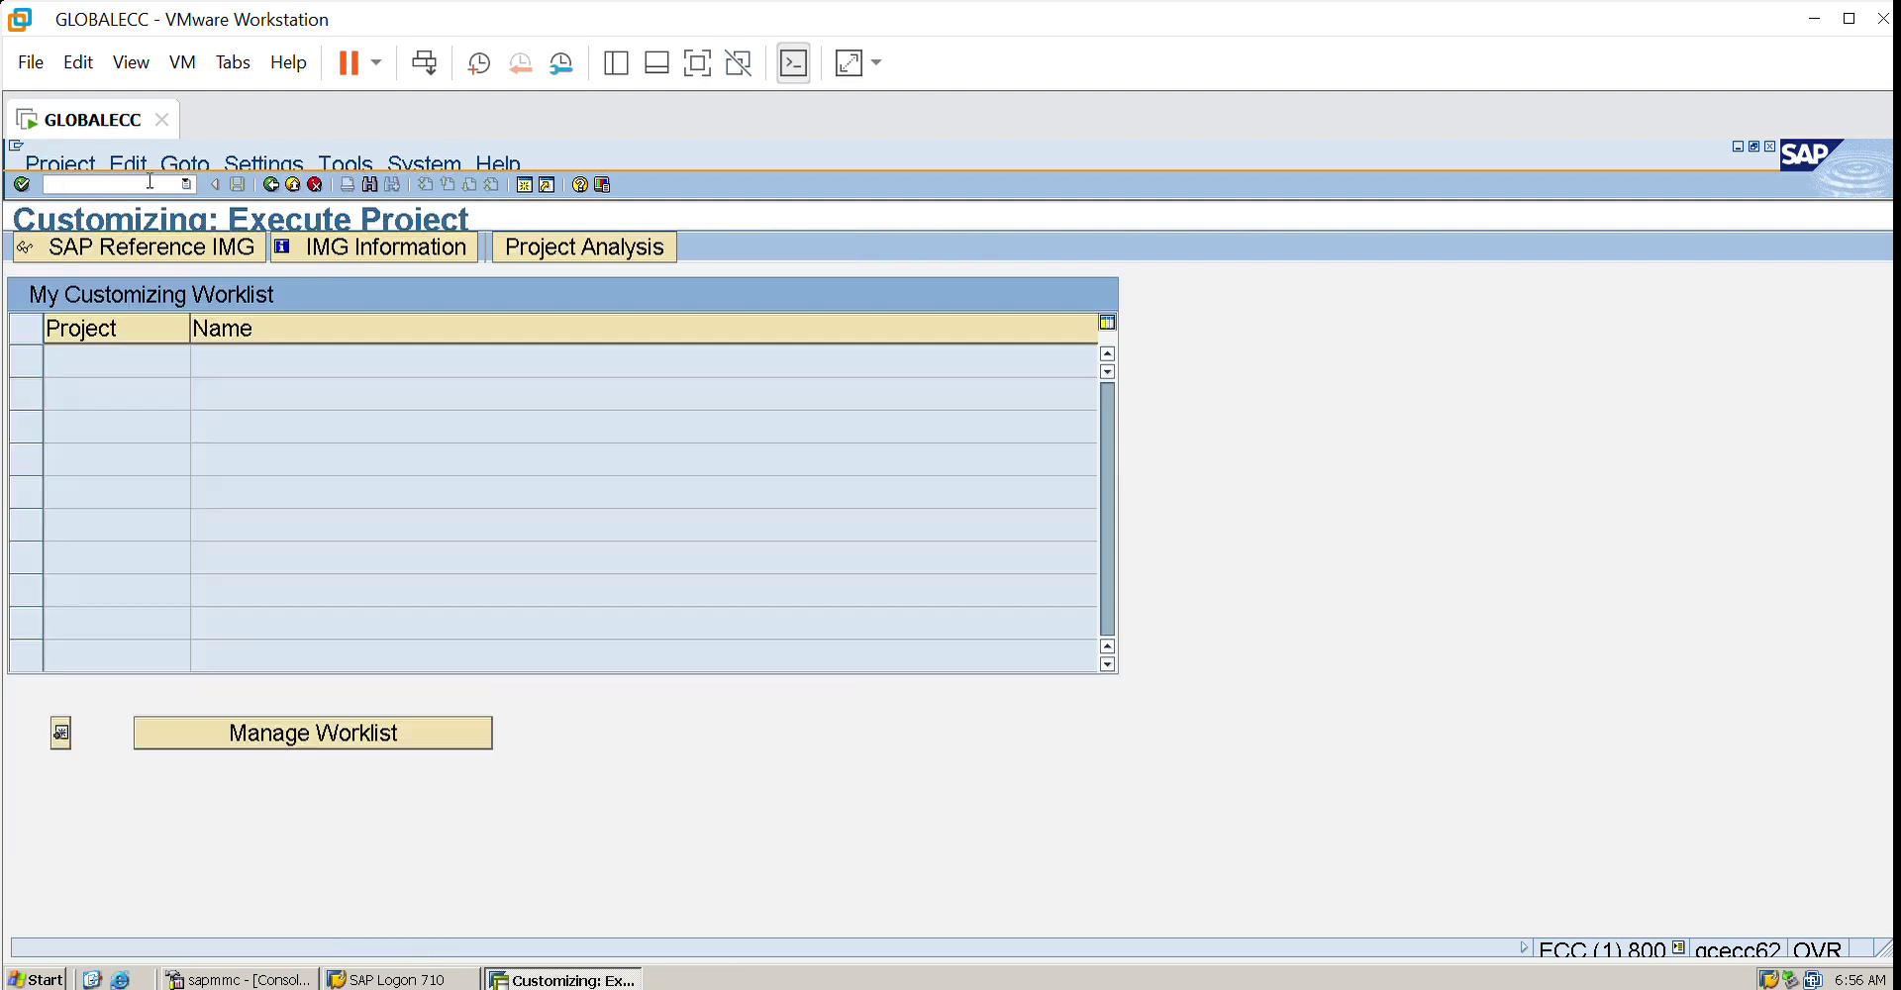
pyautogui.click(139, 230)
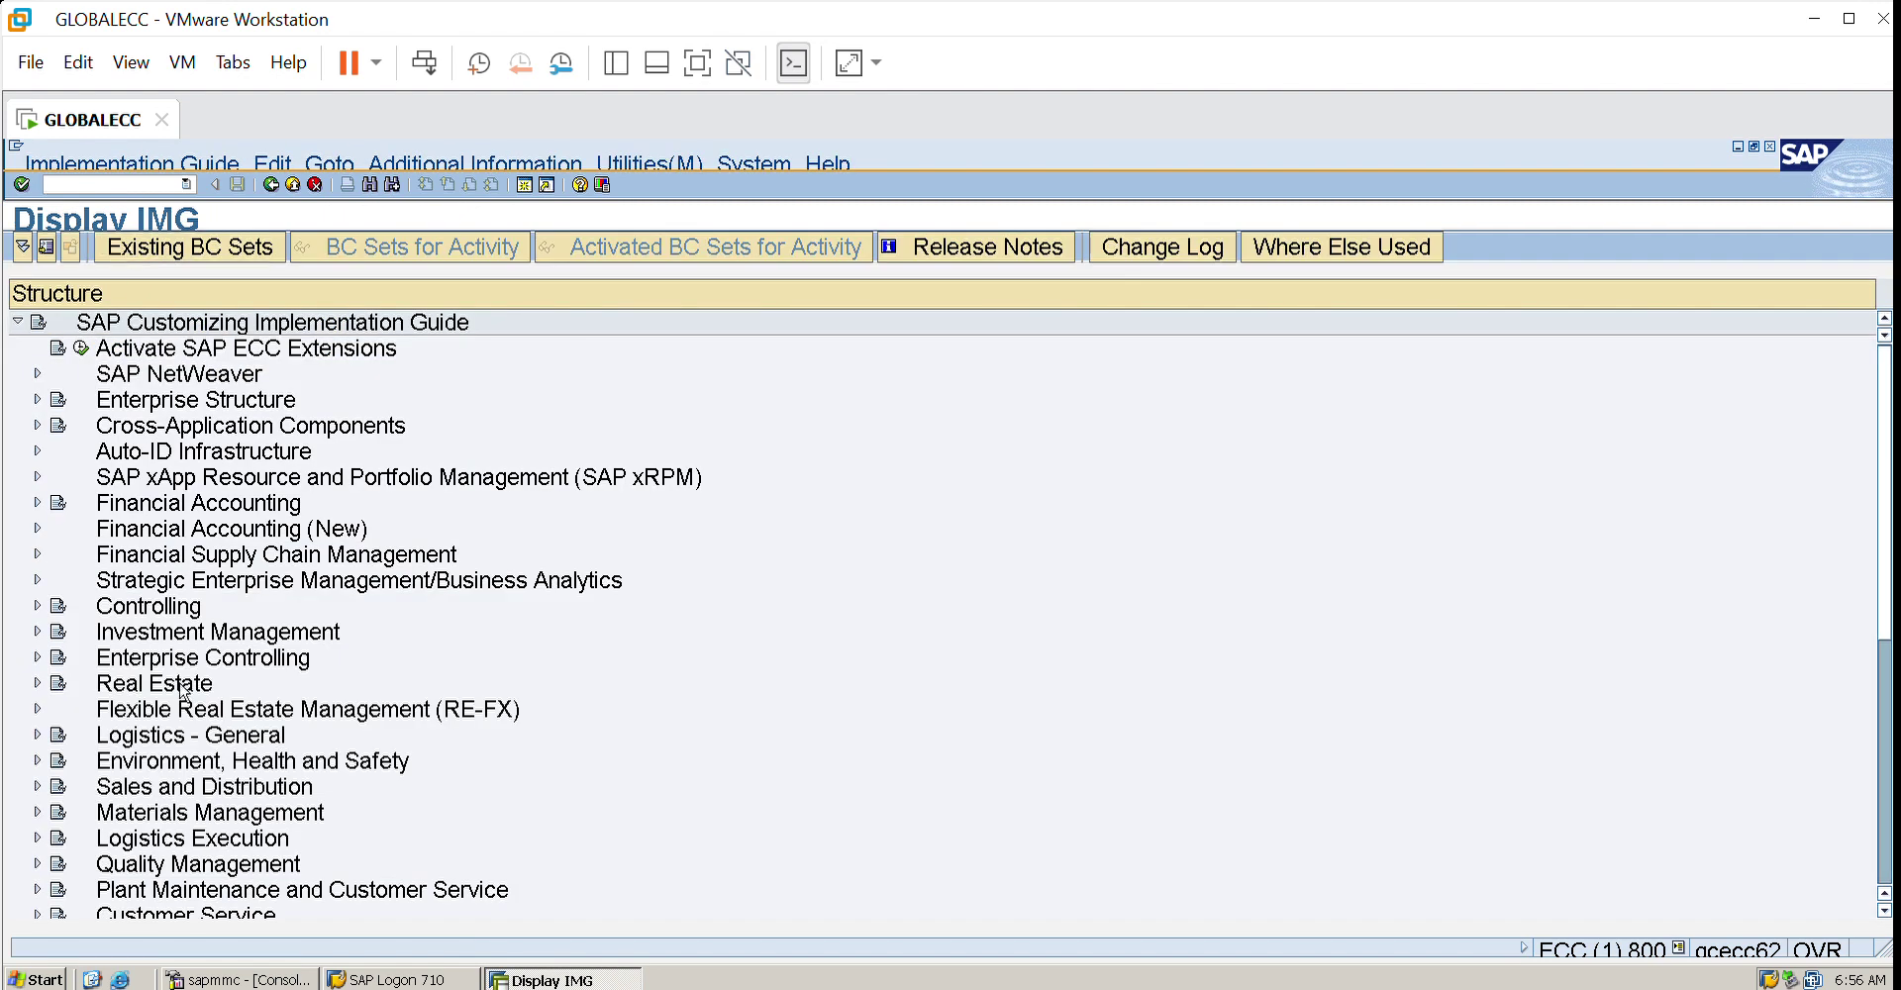
# - Open Maintain Number Assignments for Accounting Documents under Materials Management, Logistics Invoice Verification, Incoming Invoice, Number Assignment
pyautogui.click(39, 811)
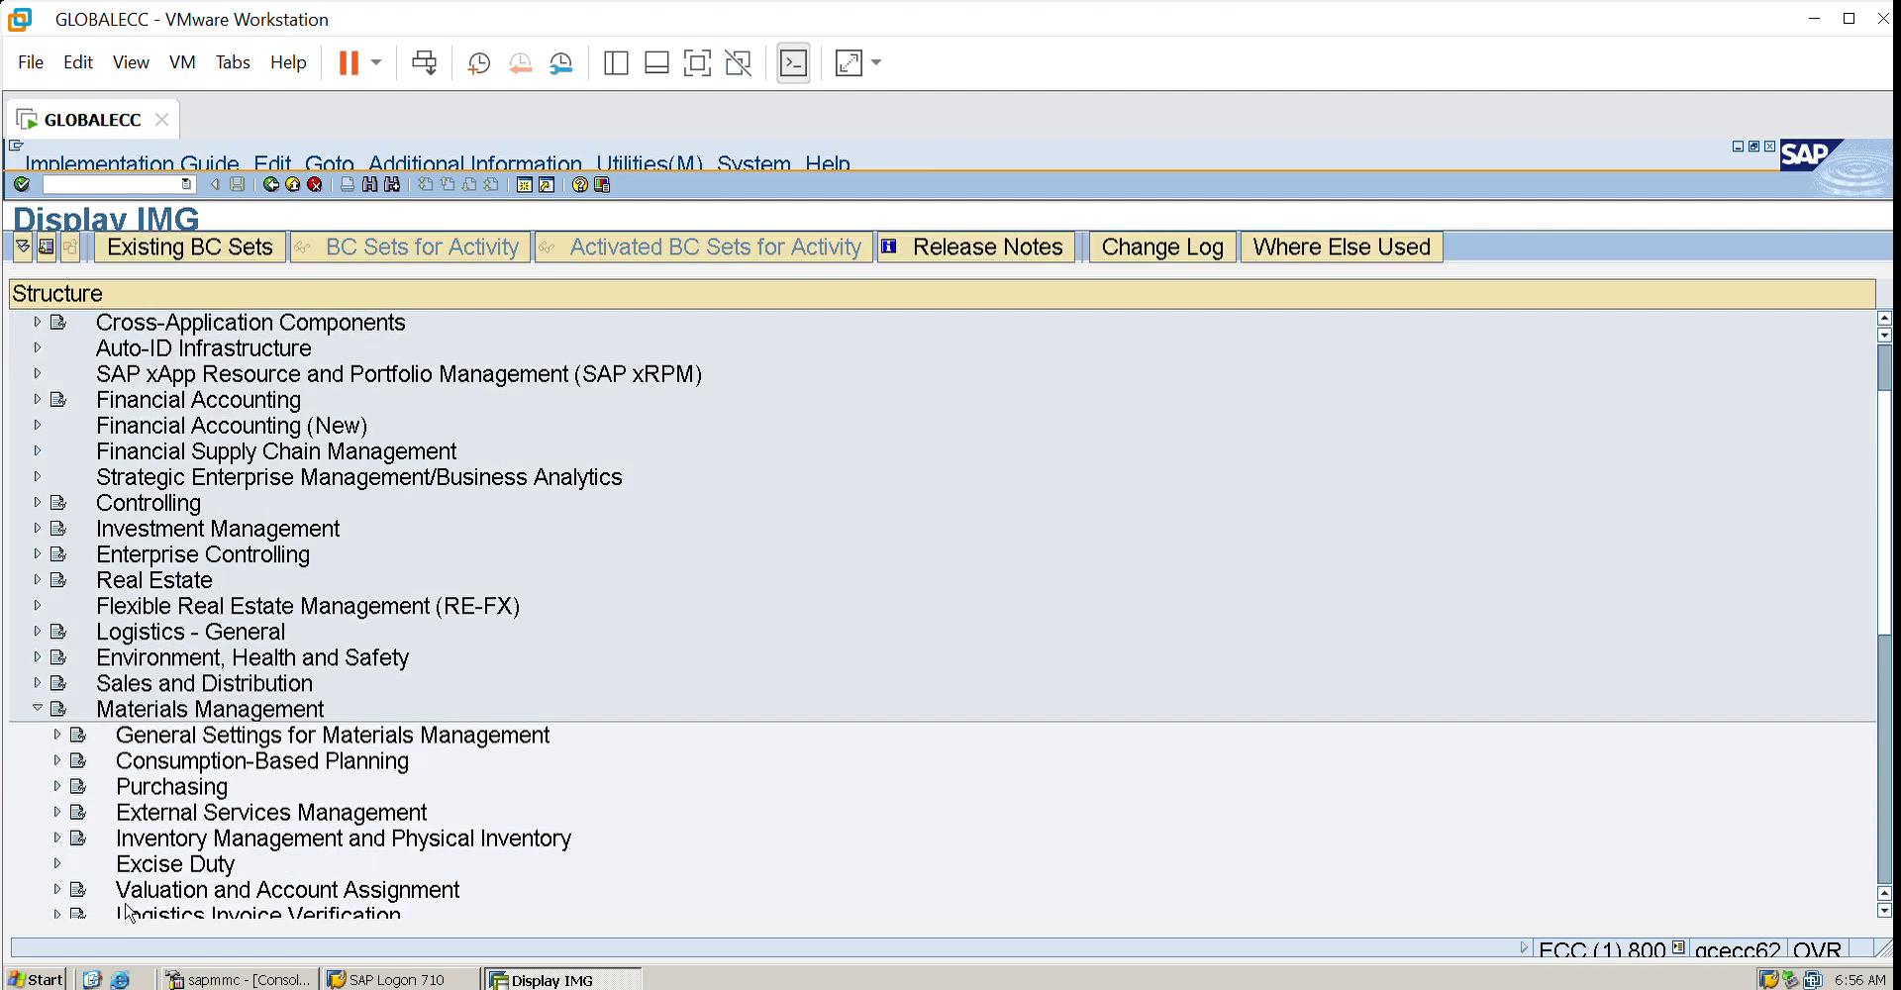
pyautogui.click(57, 913)
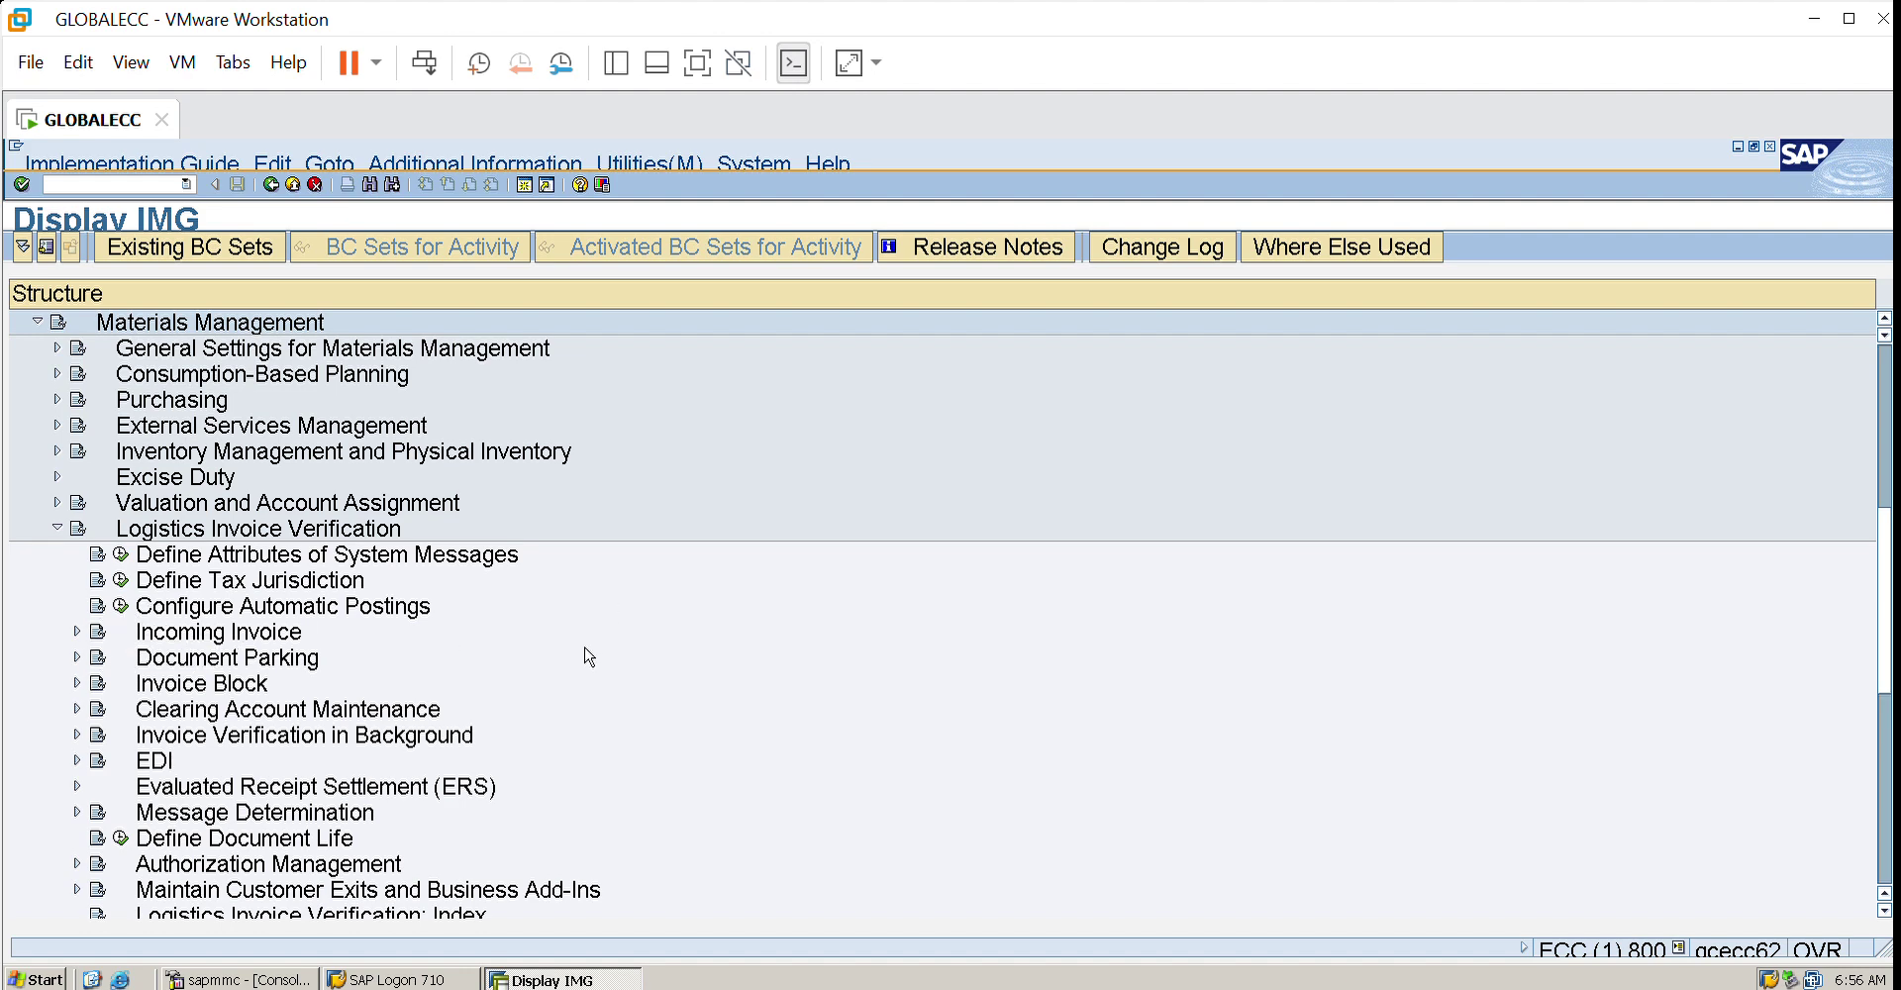
pyautogui.click(78, 627)
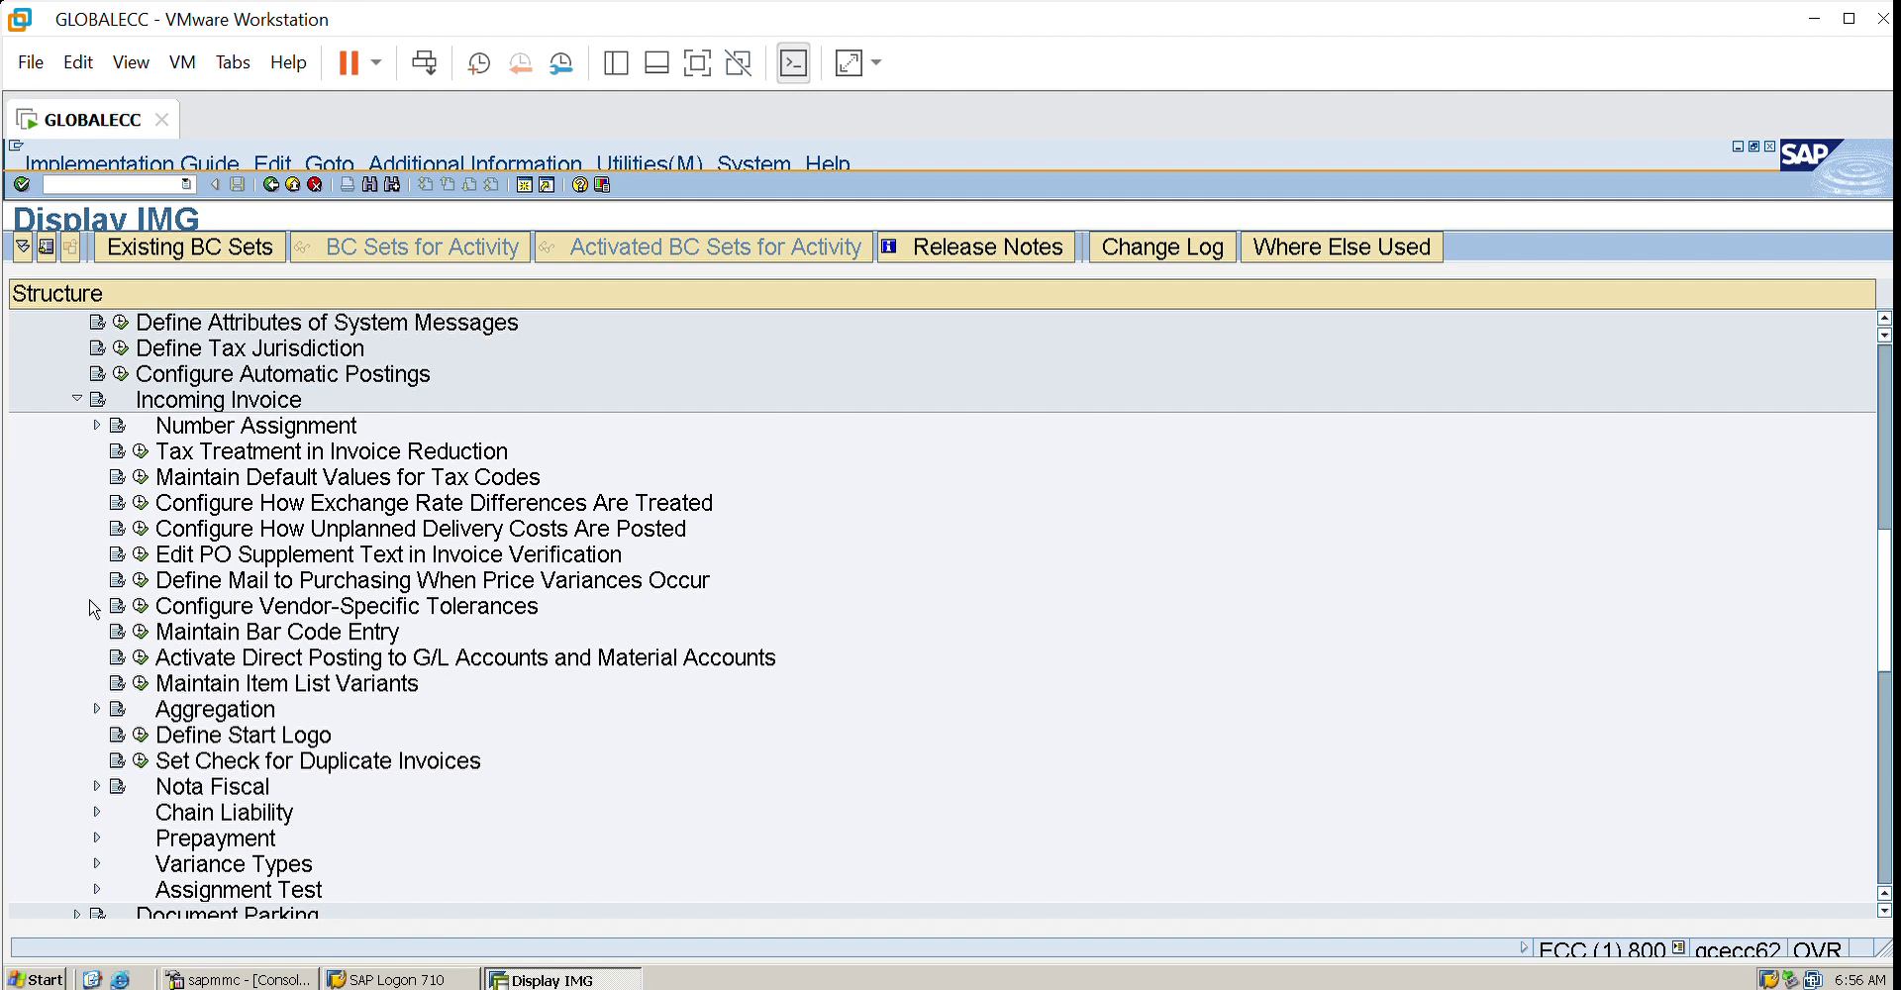
pyautogui.click(96, 425)
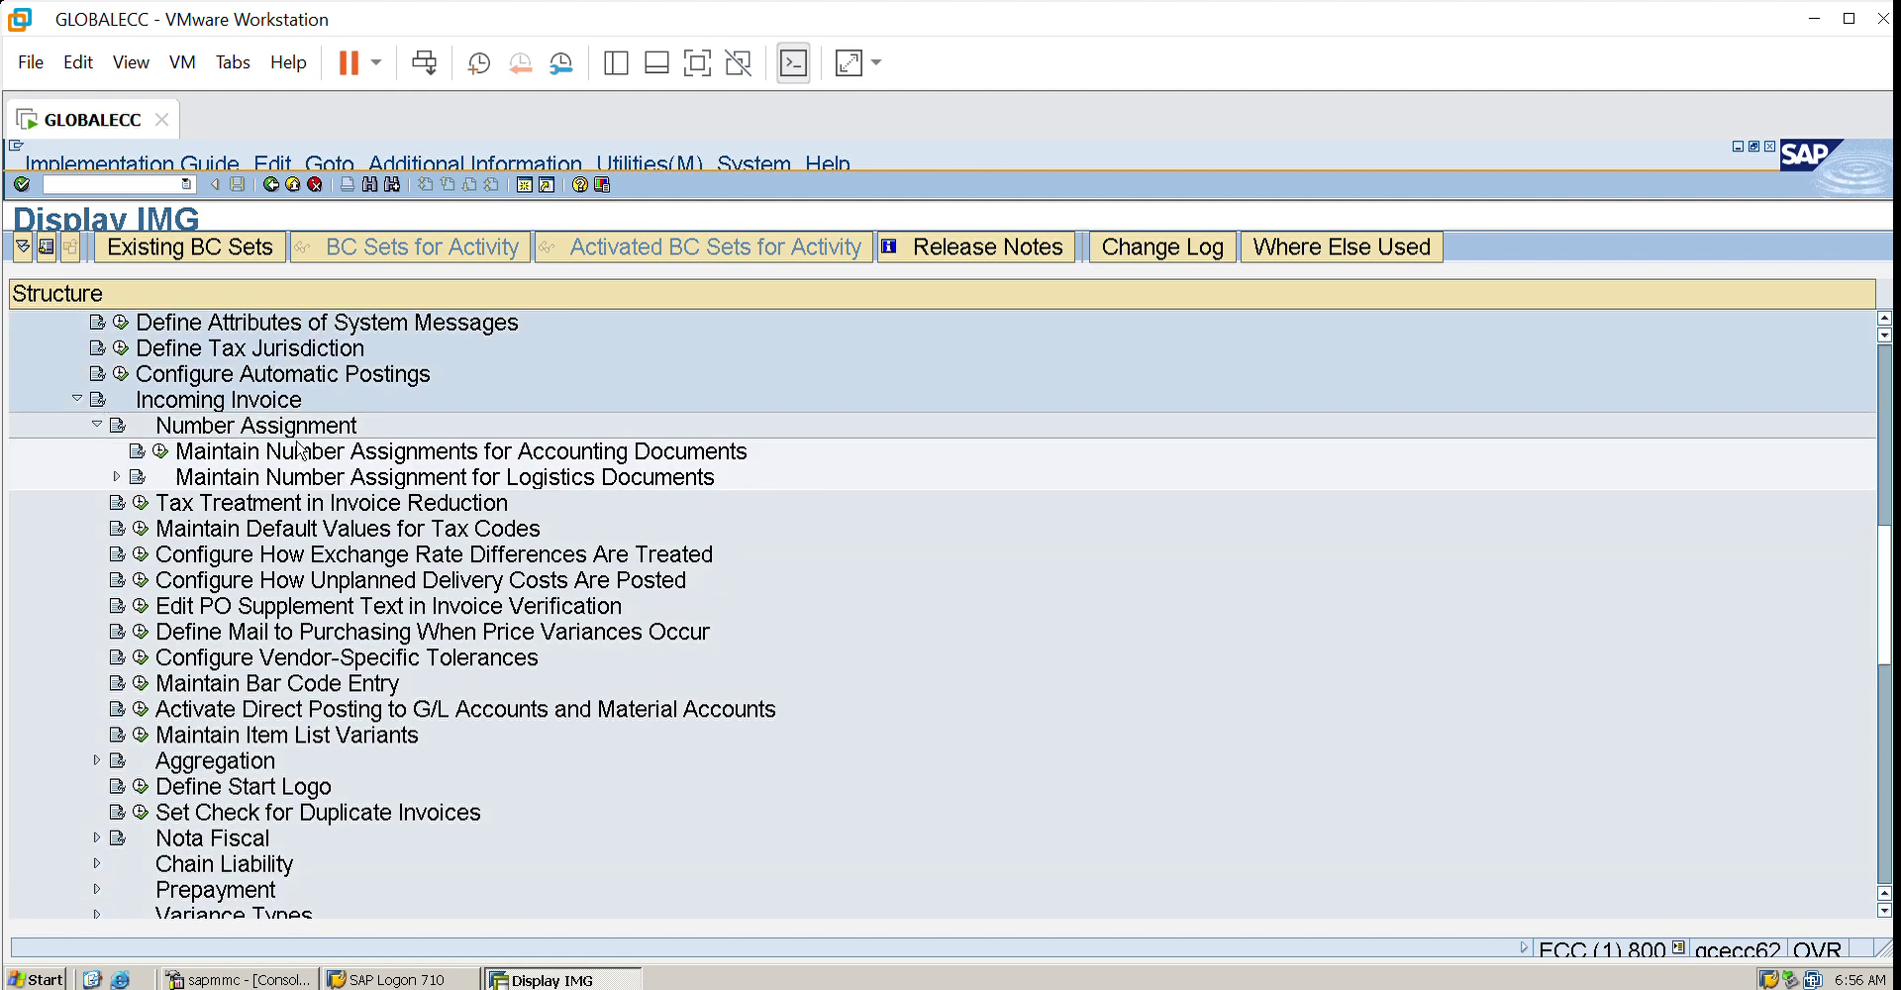
pyautogui.click(160, 450)
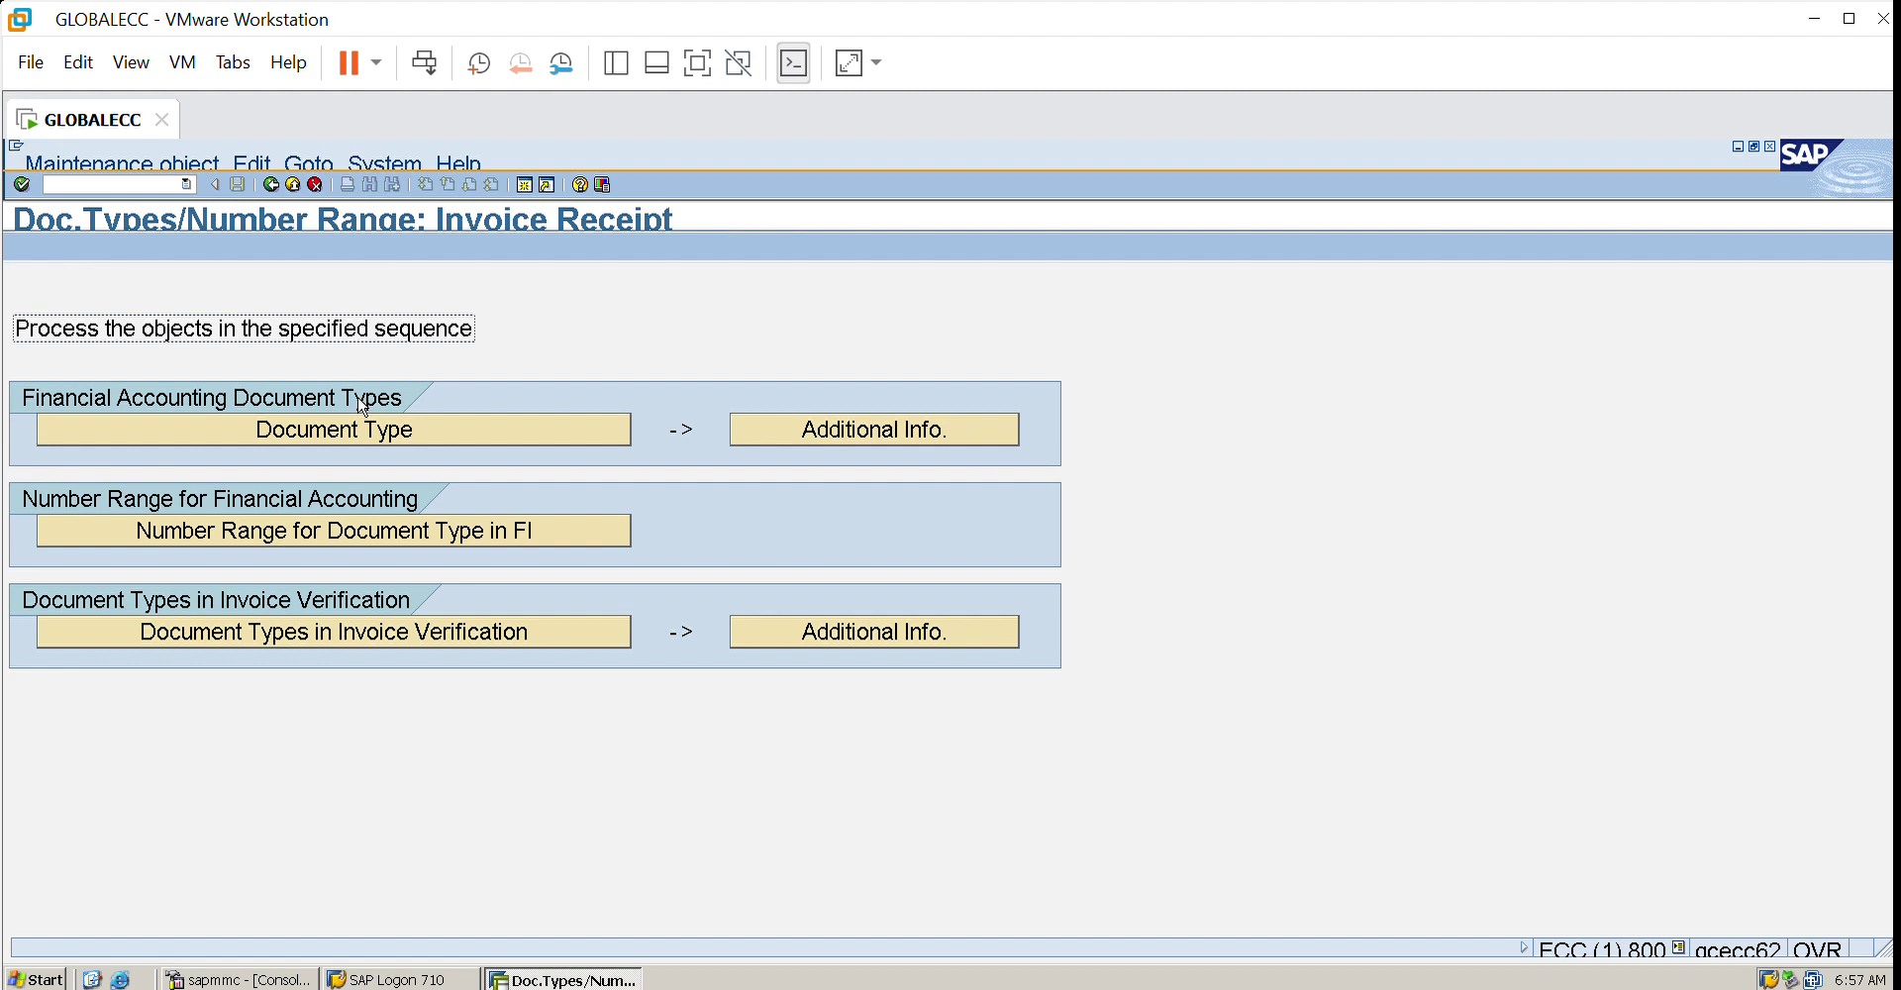
# - Examine the list of financial accounting document types and return to the implementation guide
pyautogui.press('F3')
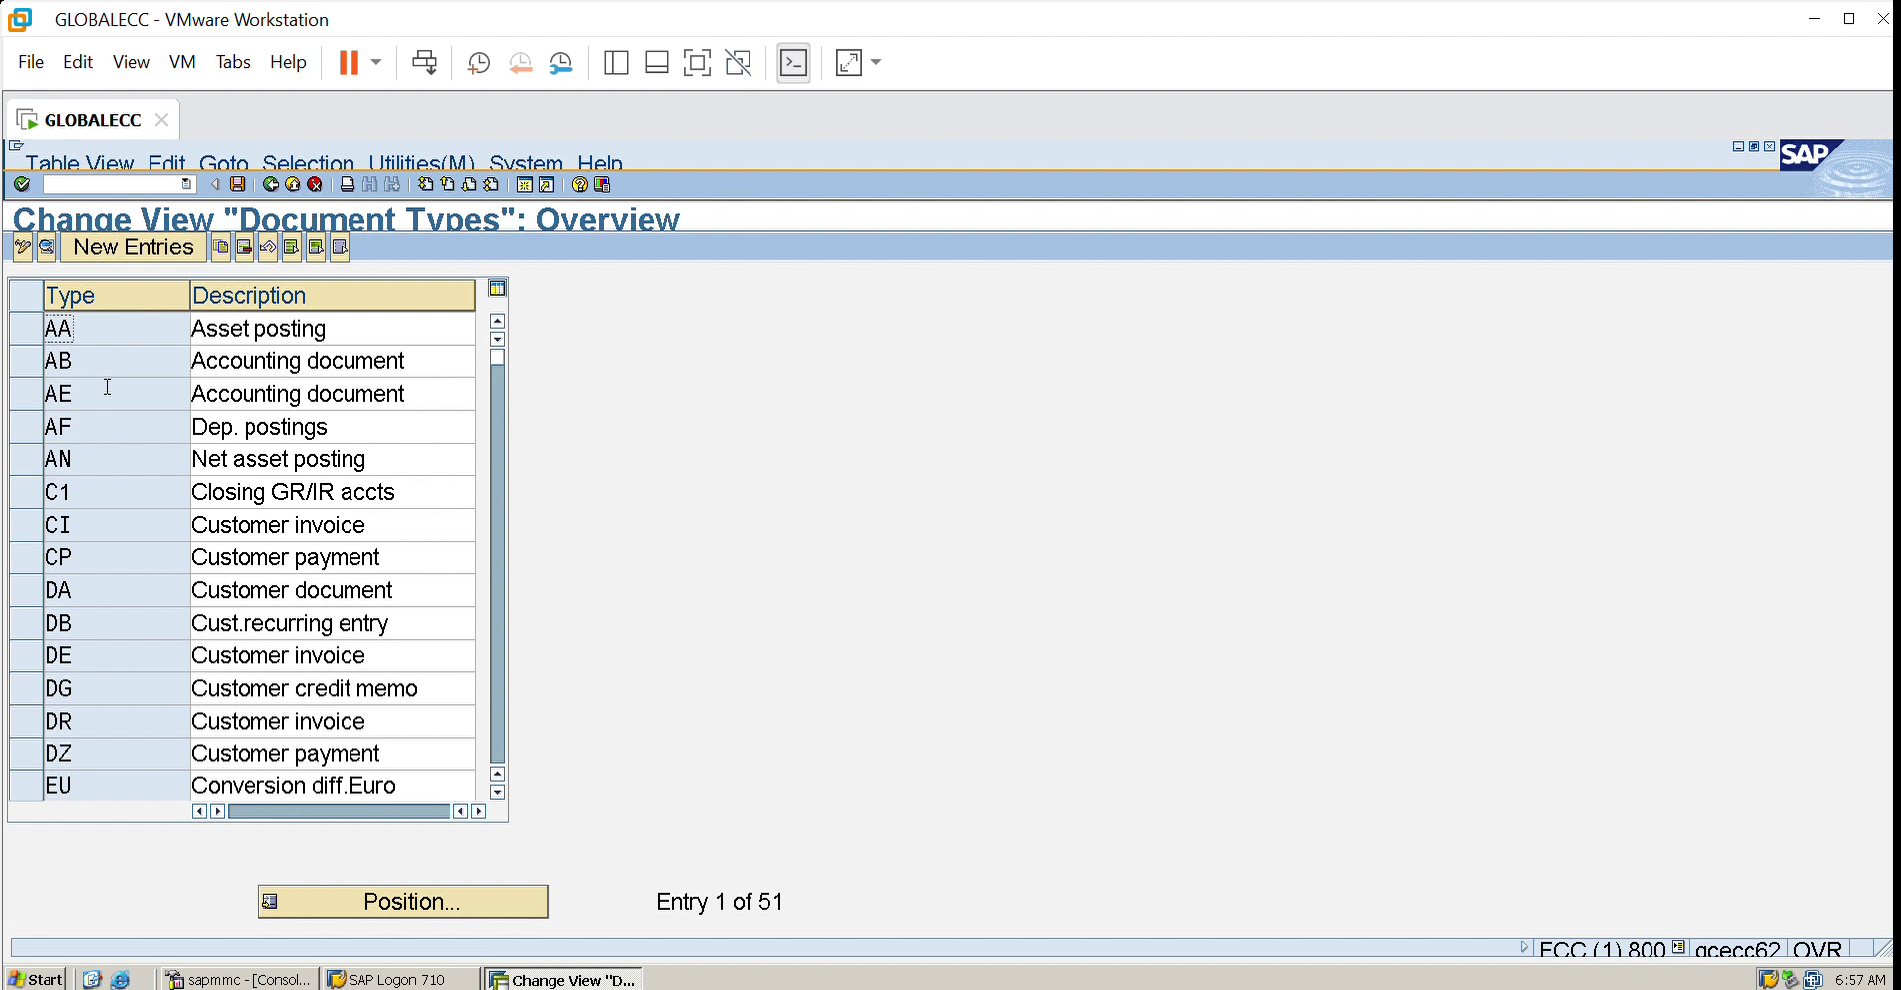
pyautogui.press('Down')
pyautogui.press('Down')
pyautogui.press('Down')
pyautogui.press('Down')
pyautogui.press('Down')
pyautogui.press('Down')
pyautogui.click(289, 182)
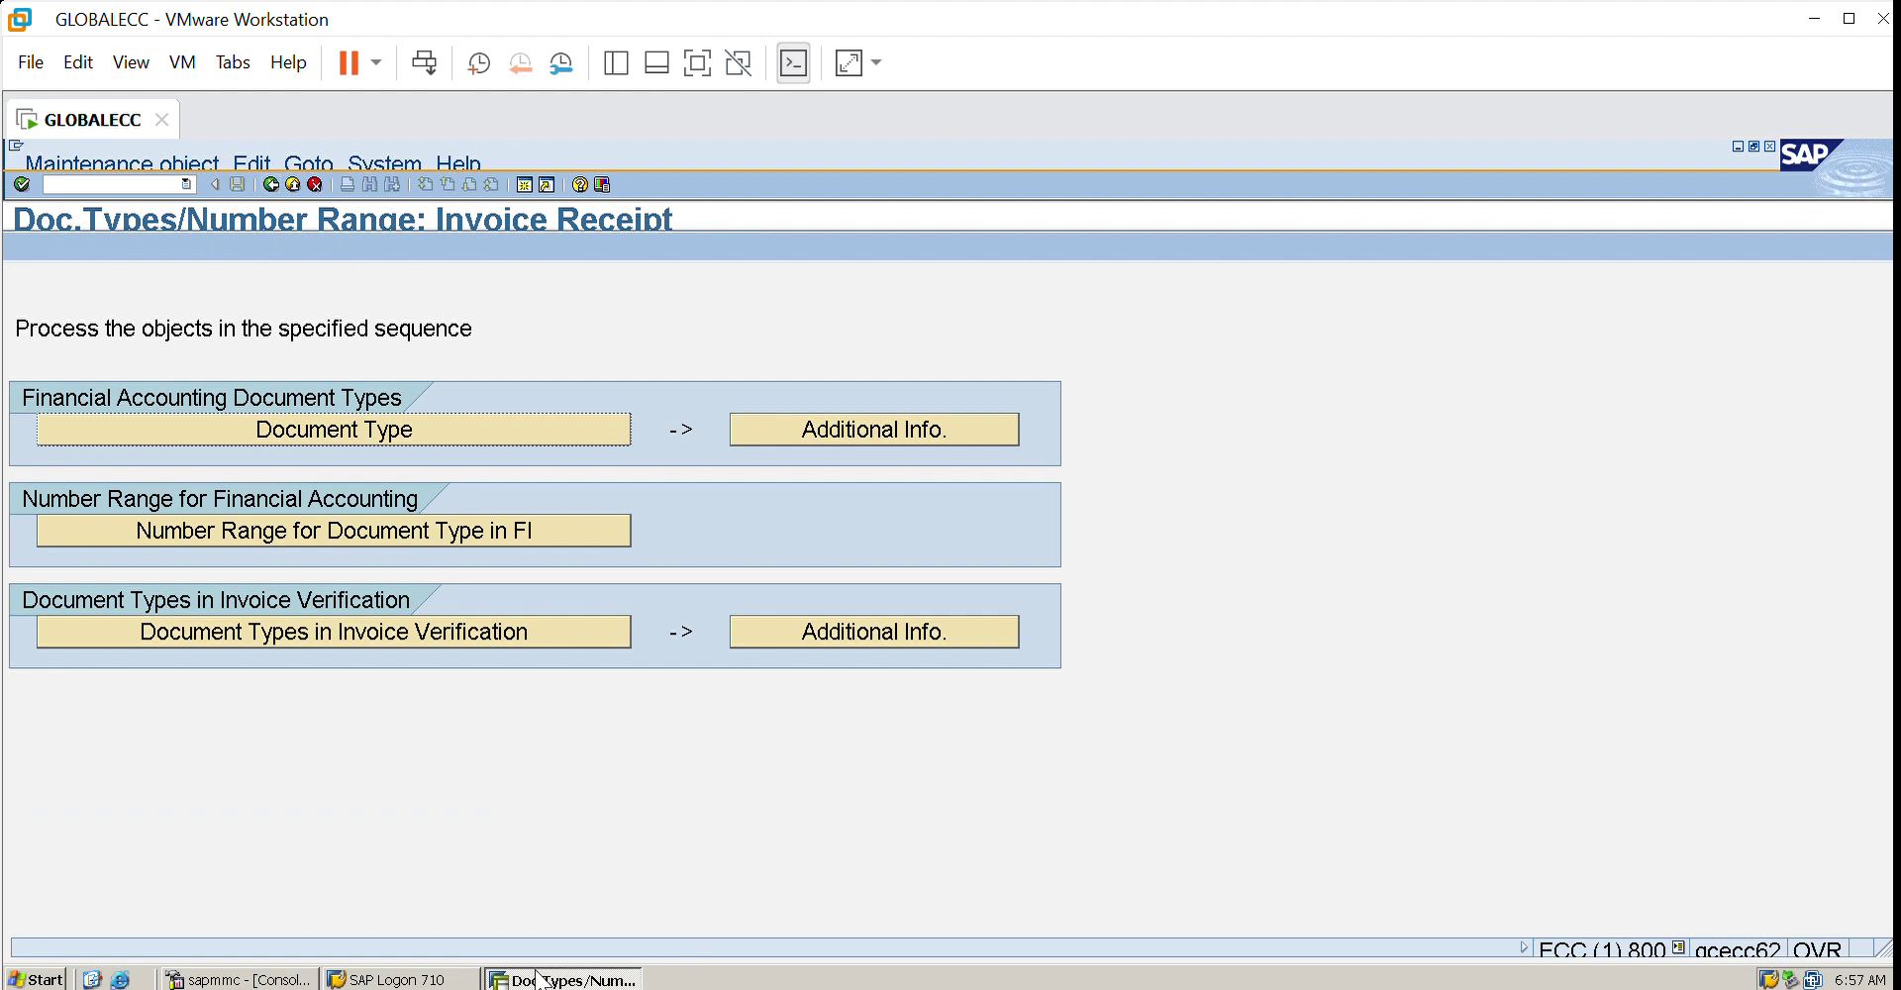
pyautogui.click(438, 965)
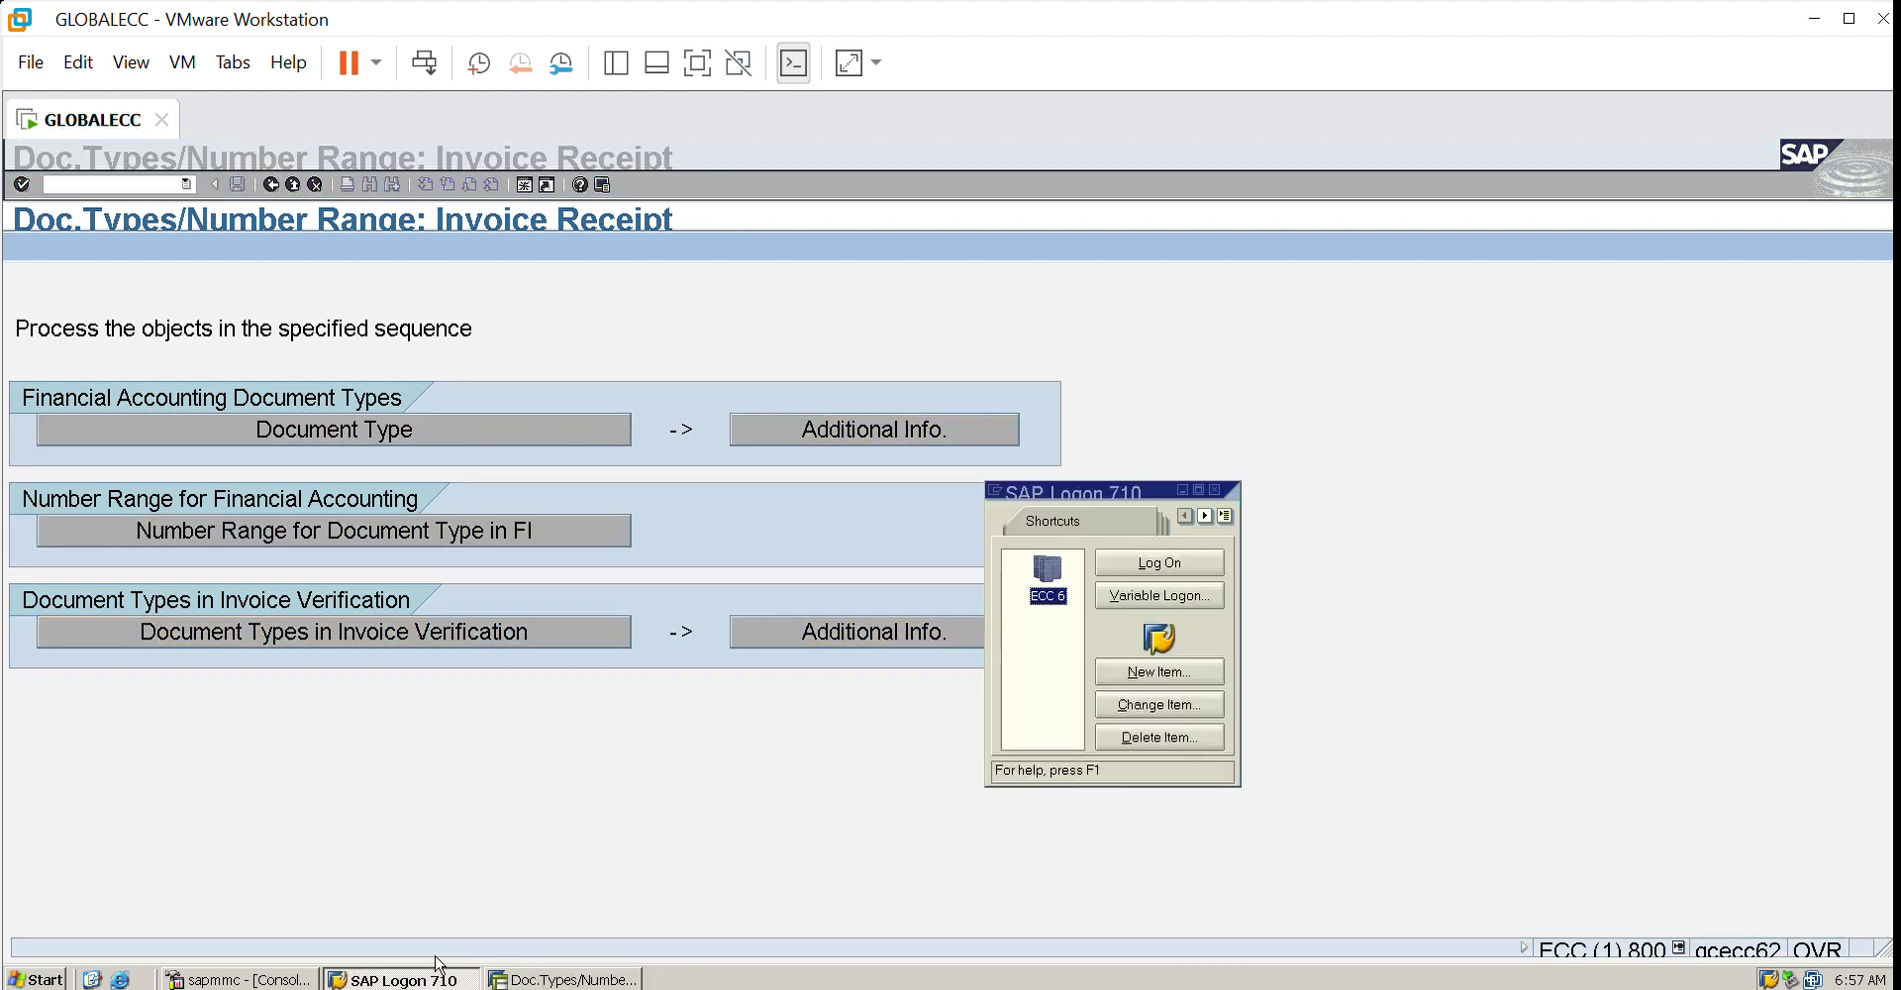
pyautogui.click(439, 965)
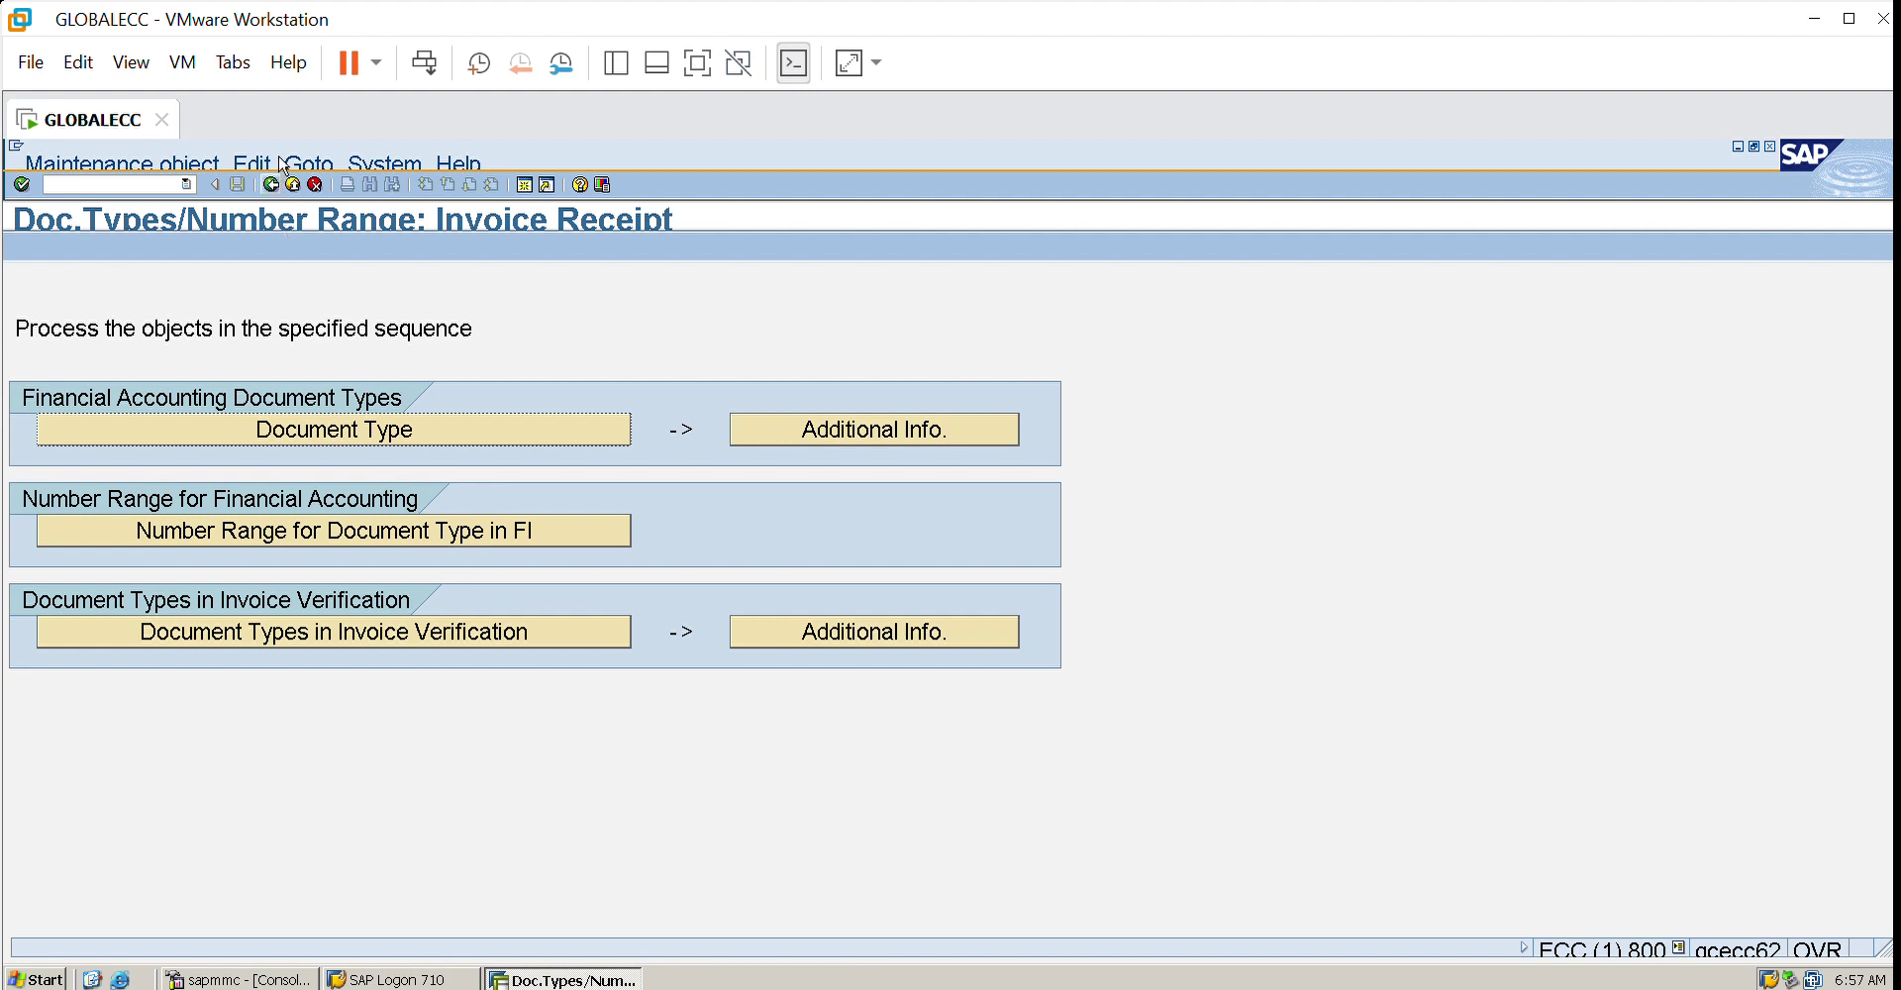
pyautogui.press('F3')
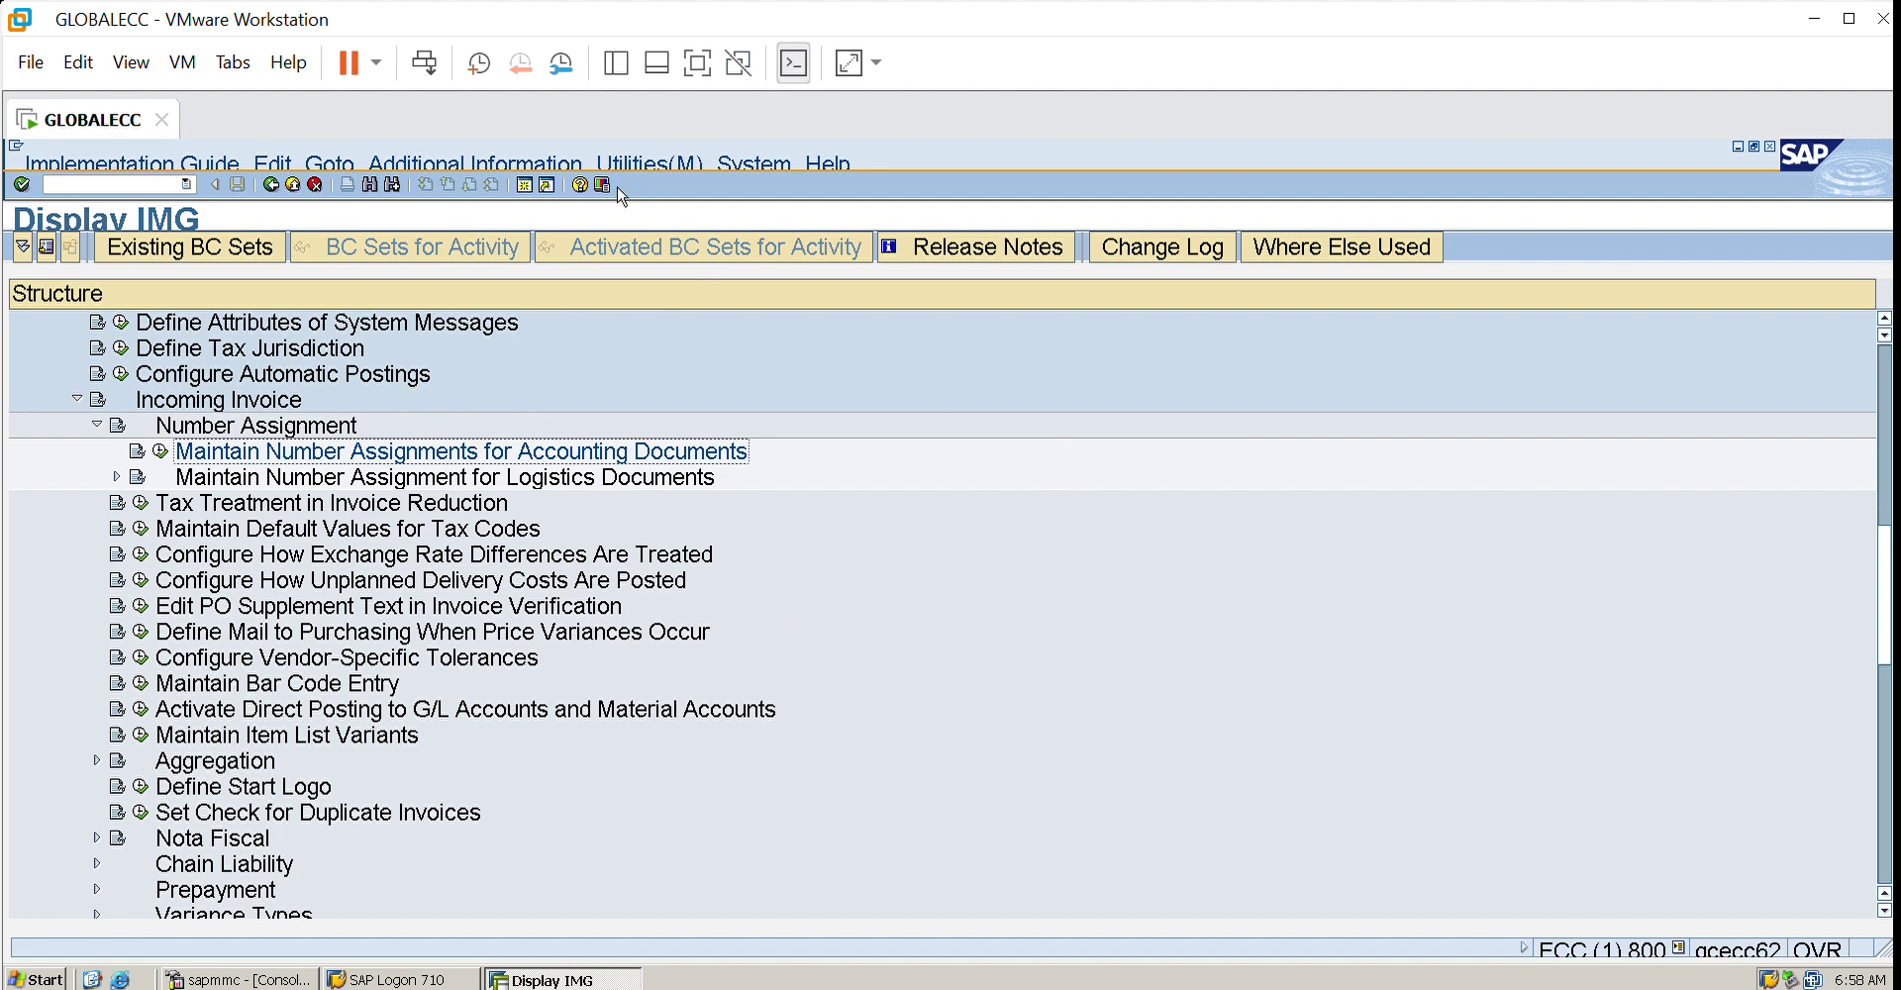
# - Display the IMG activity keys as additional information beside the implementation guide structure
pyautogui.click(534, 155)
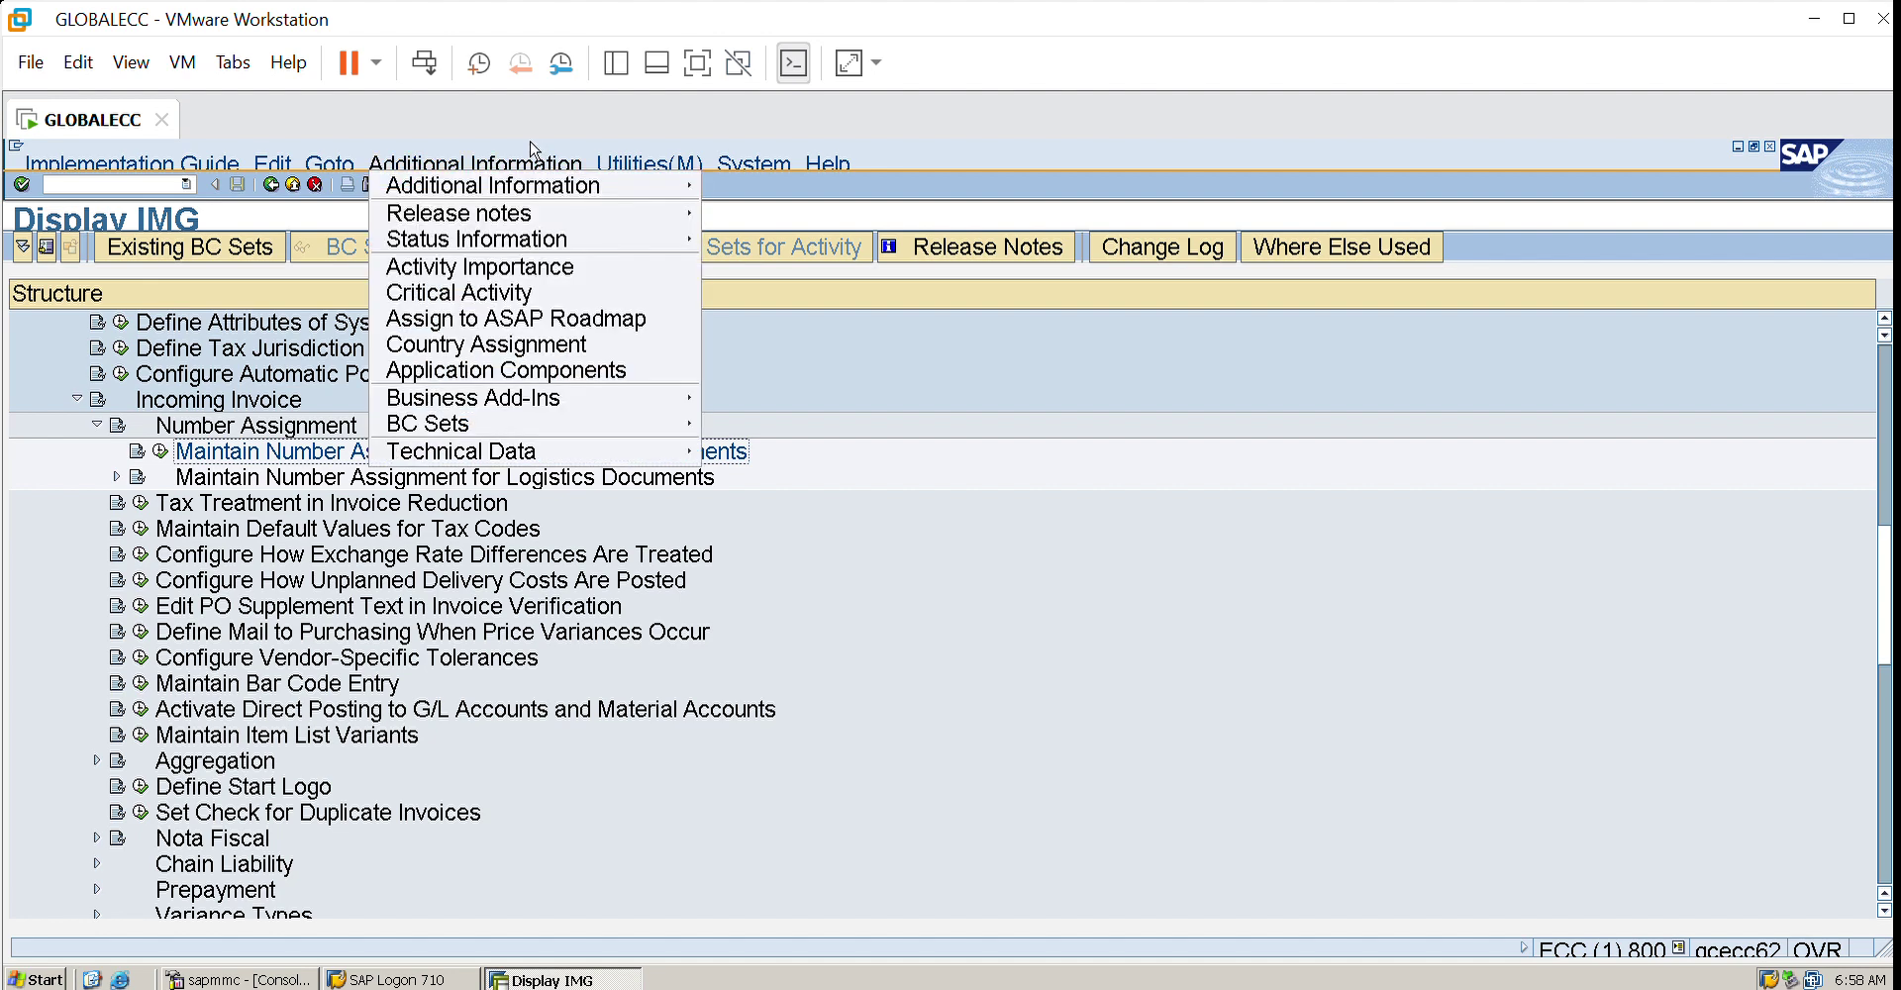
pyautogui.moveTo(540, 183)
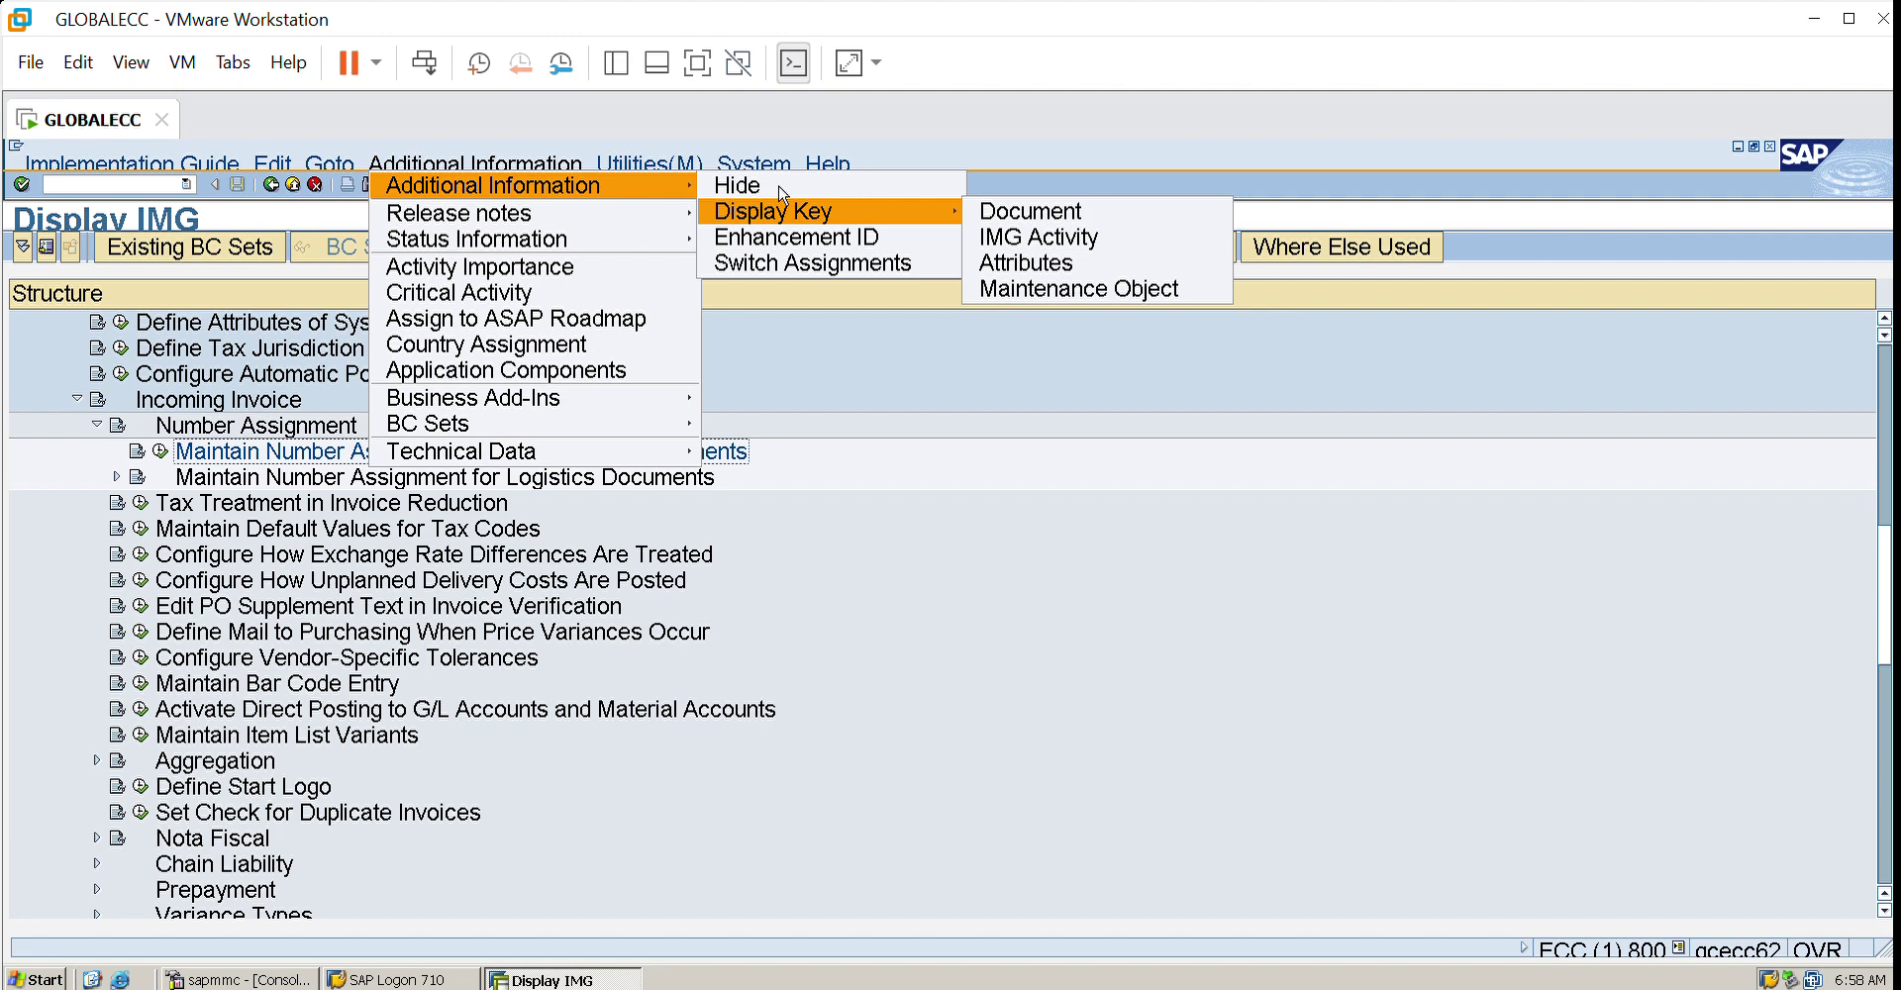
pyautogui.click(1010, 228)
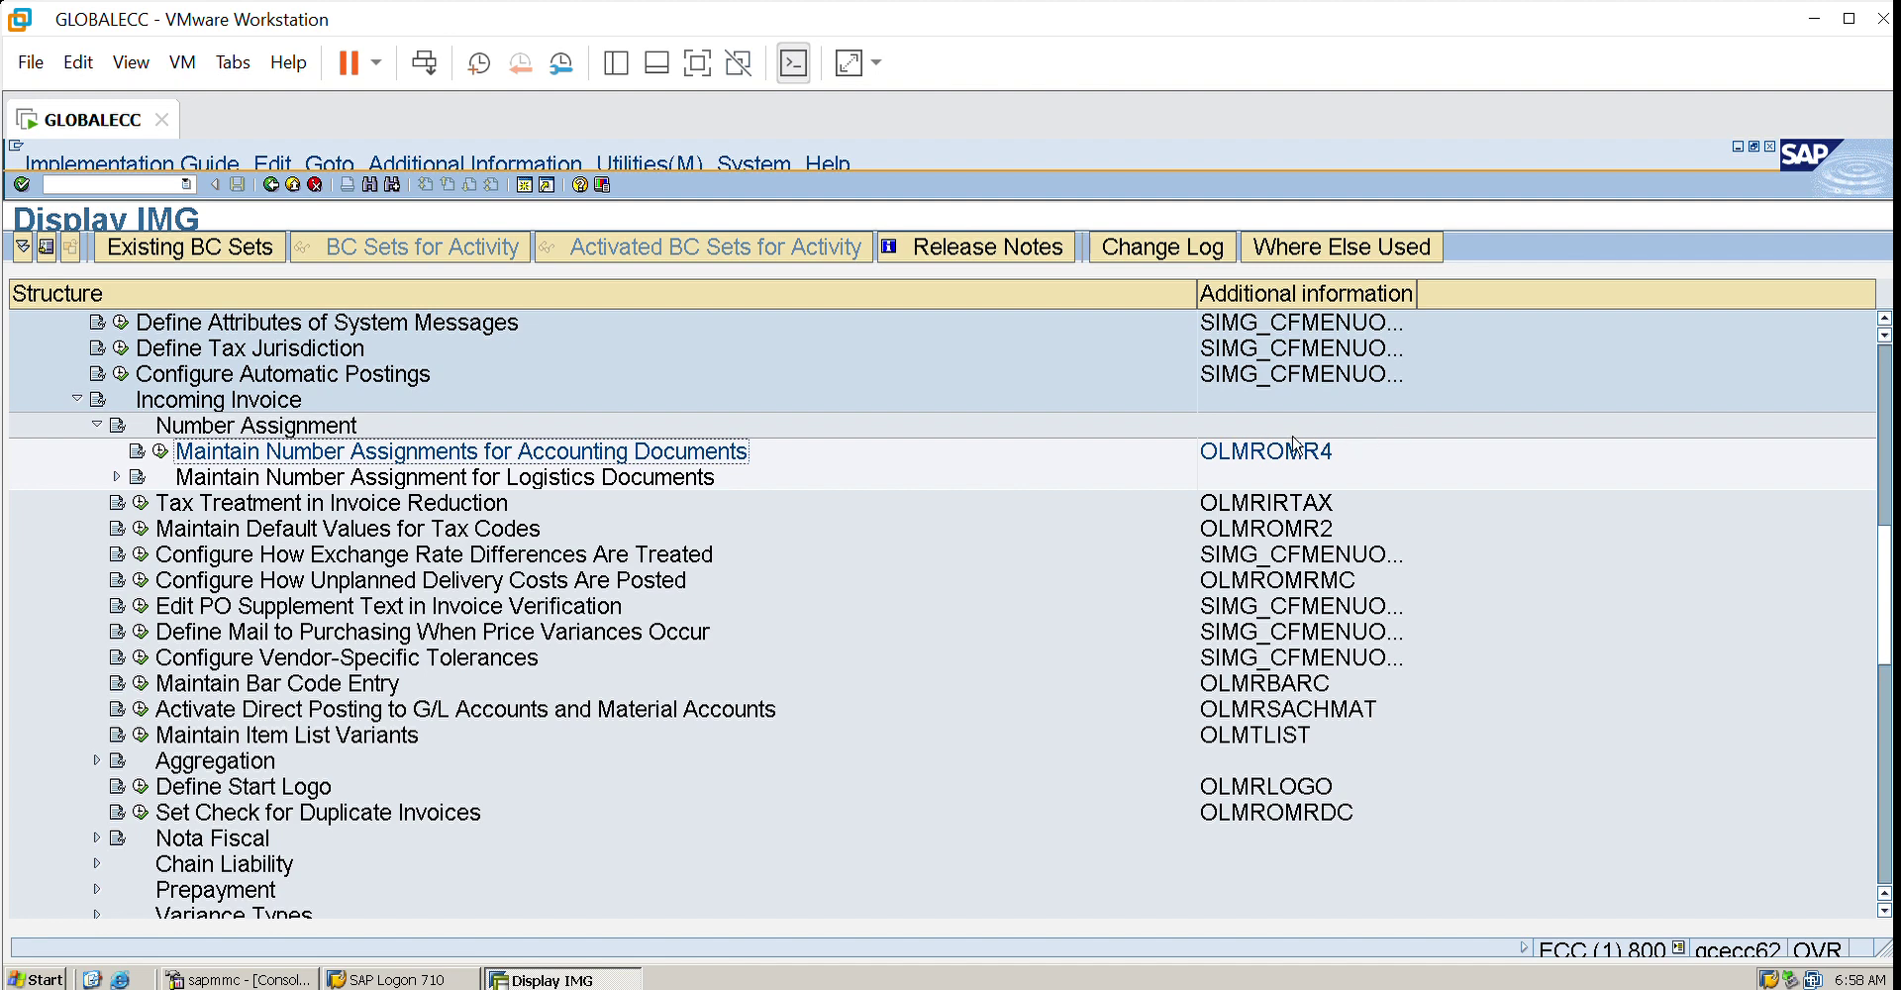
# - Open transaction OMR4 in a new session to view the invoice receipt document type settings, and close that session
pyautogui.click(541, 181)
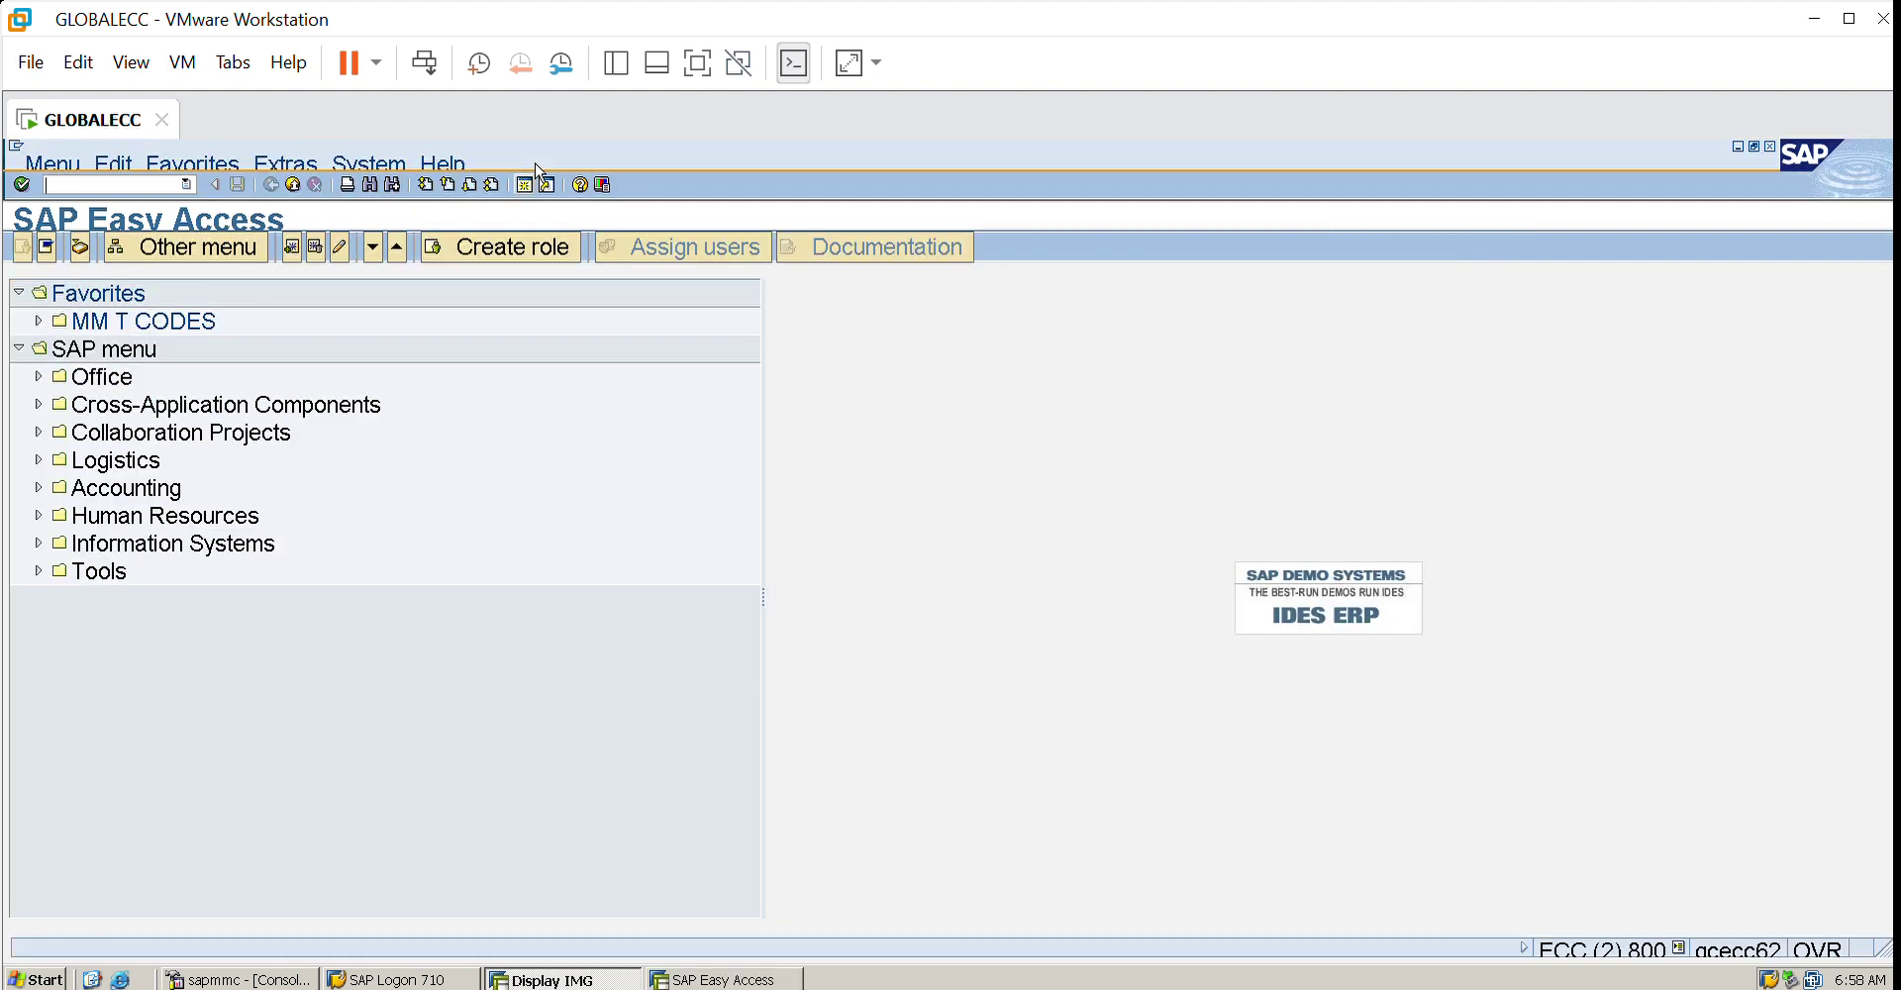
pyautogui.write('omr4')
pyautogui.press('Return')
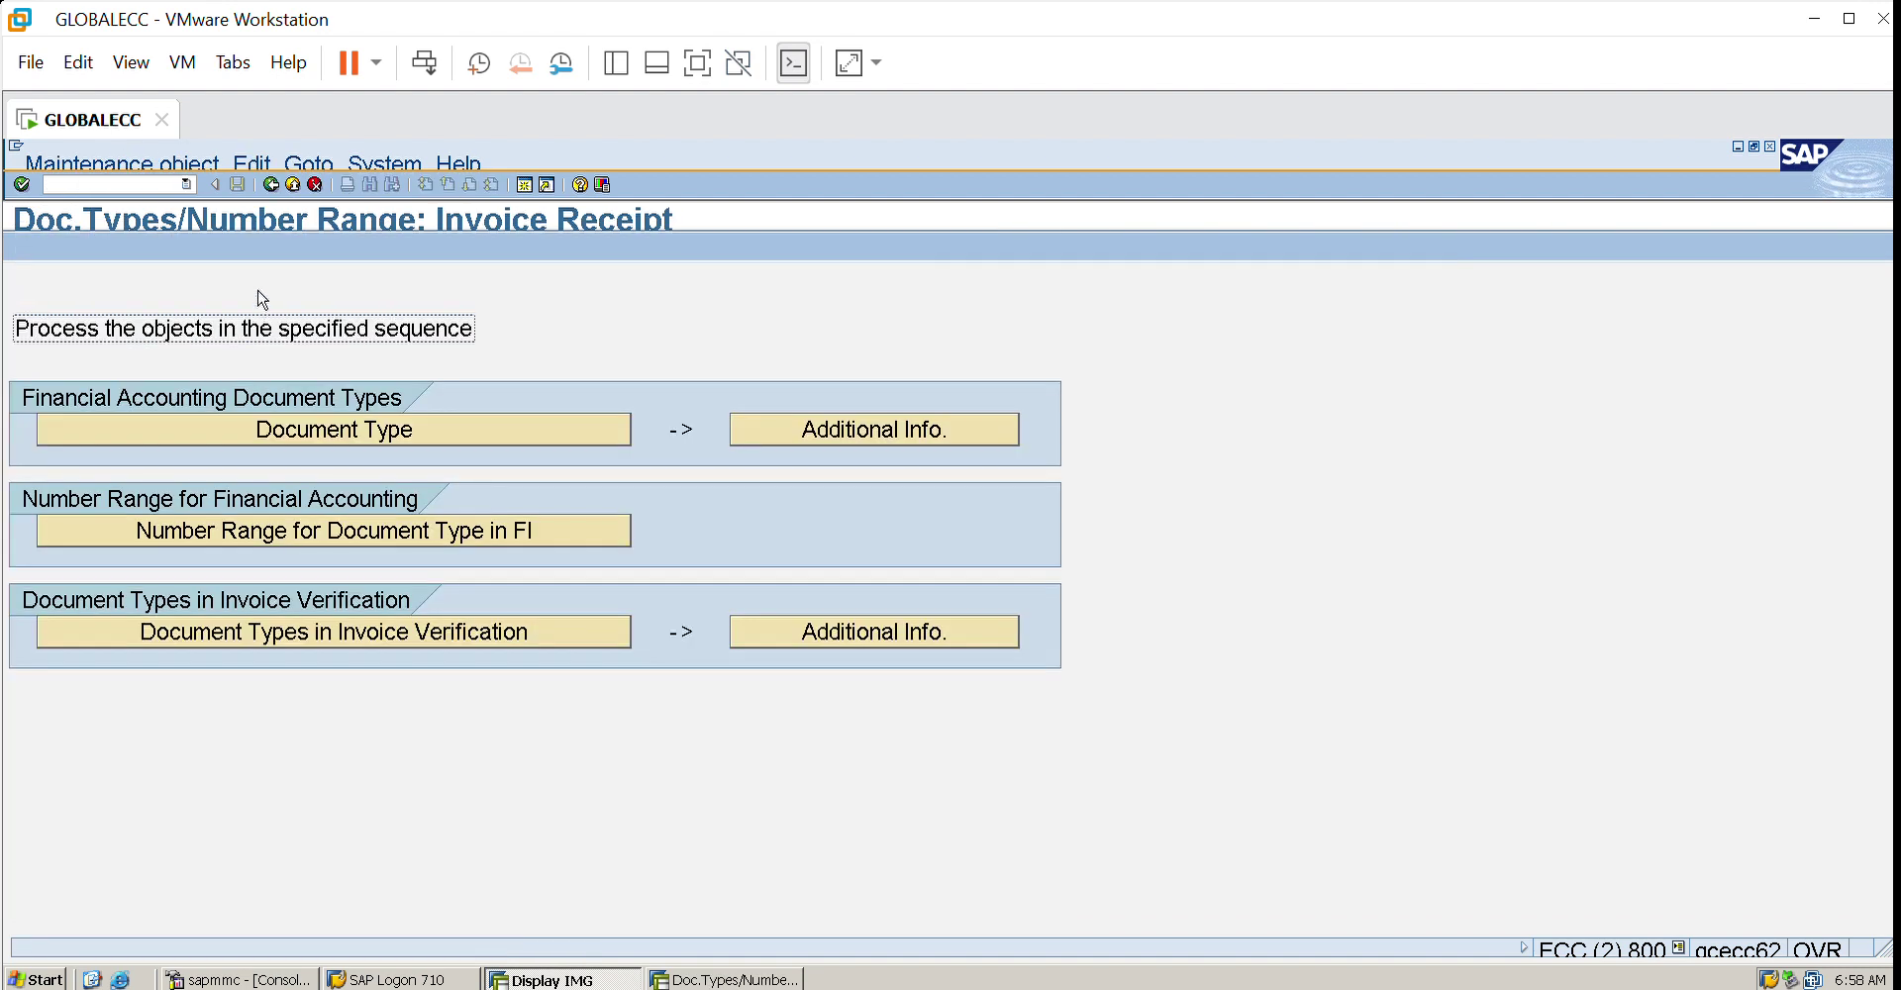
pyautogui.click(294, 184)
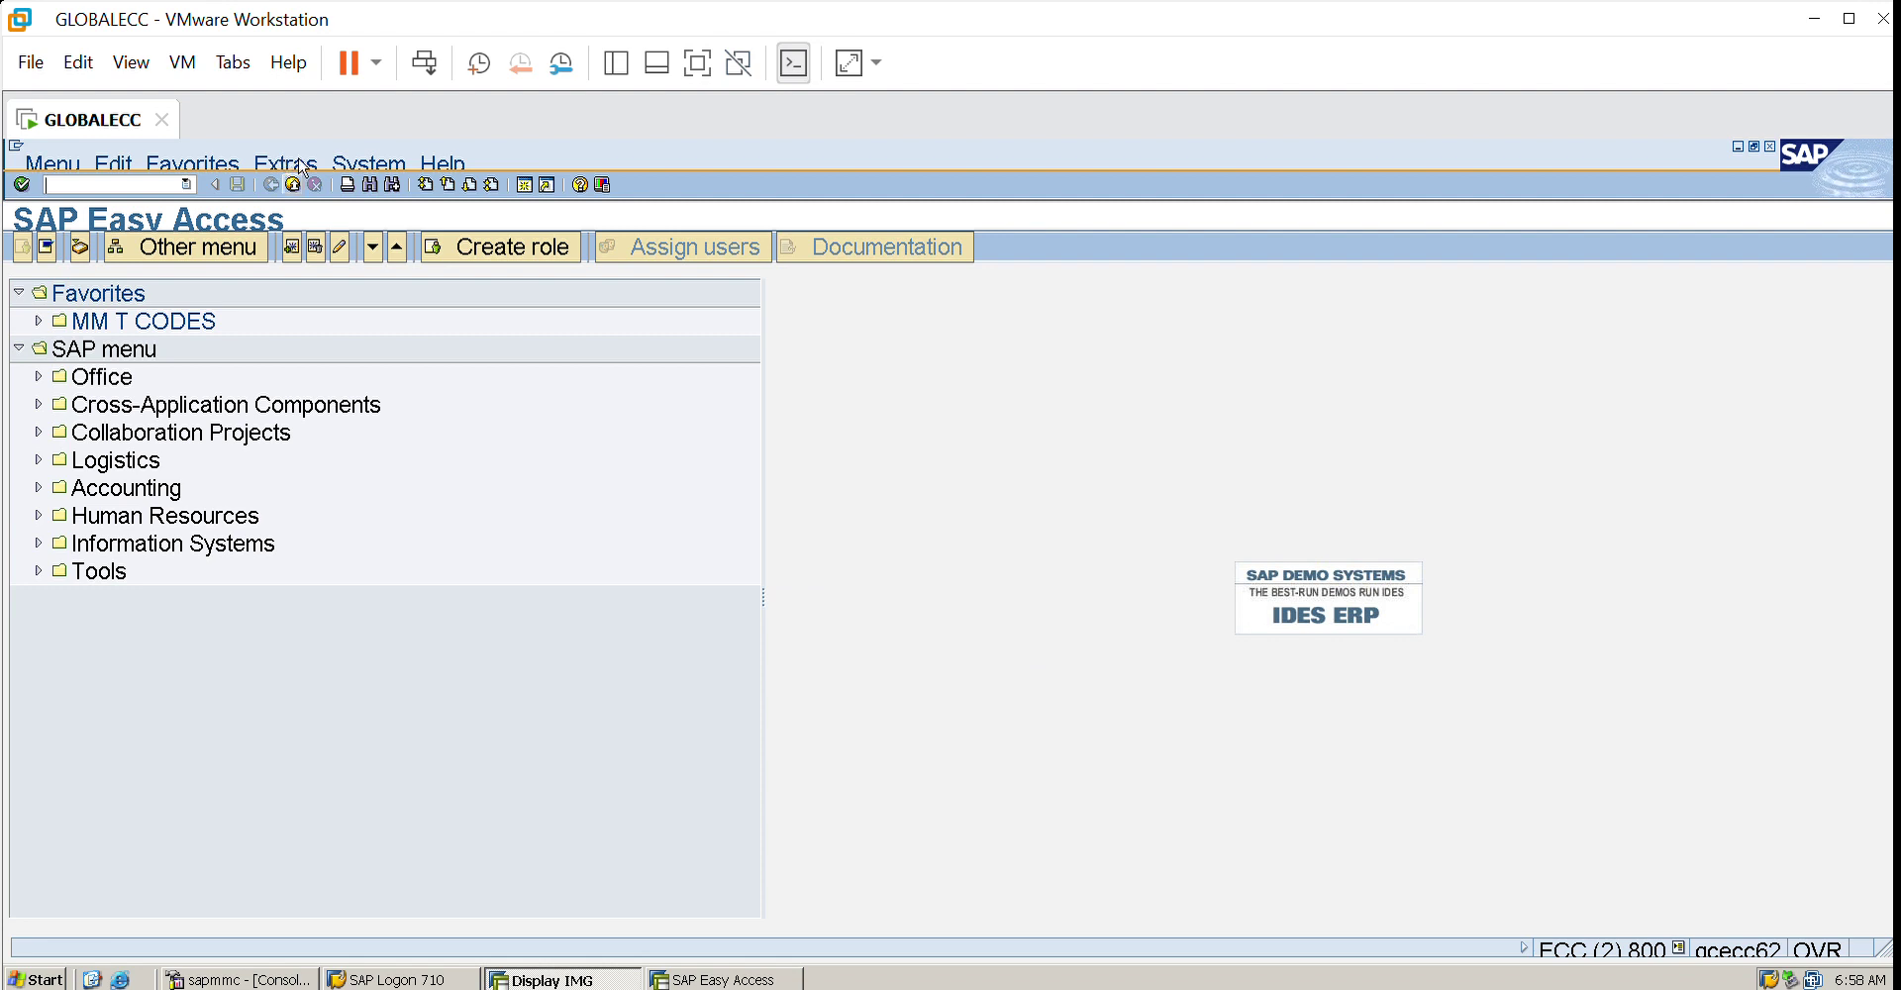
pyautogui.click(293, 184)
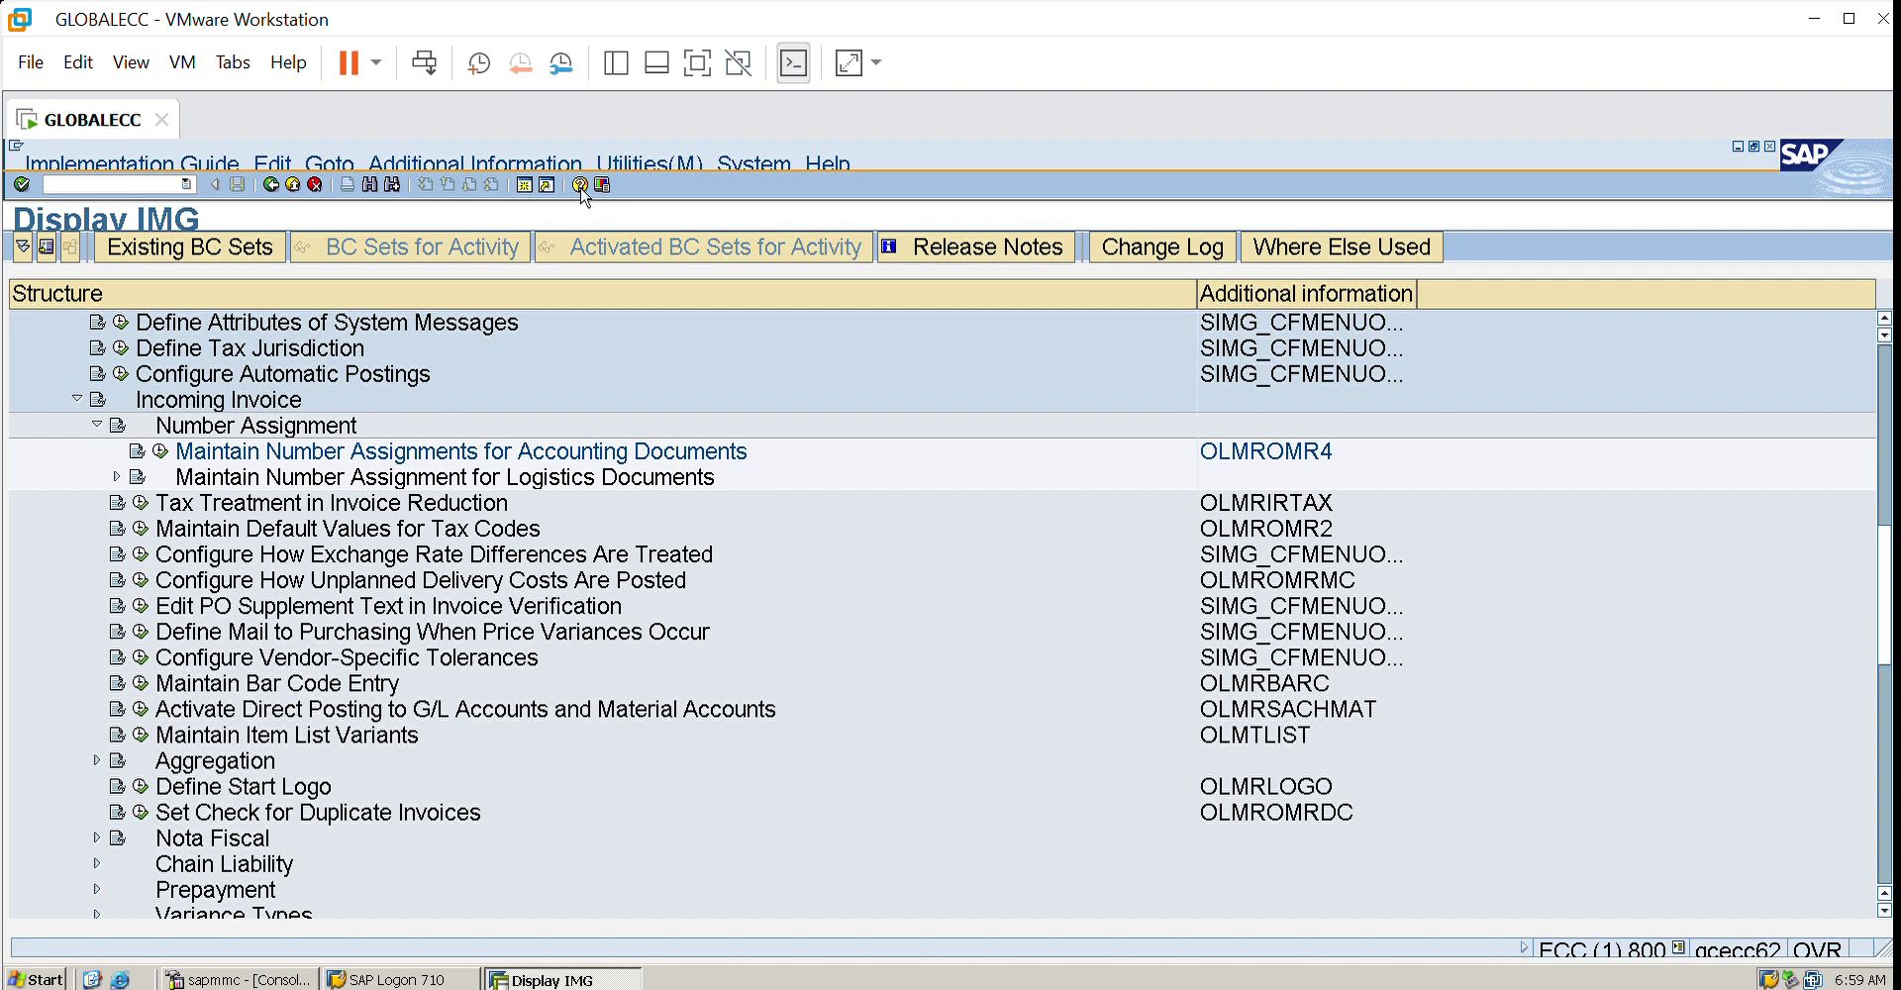
# - Try to run transaction RTAX in a new session and close that session
pyautogui.hotkey('ctrl', 'n')
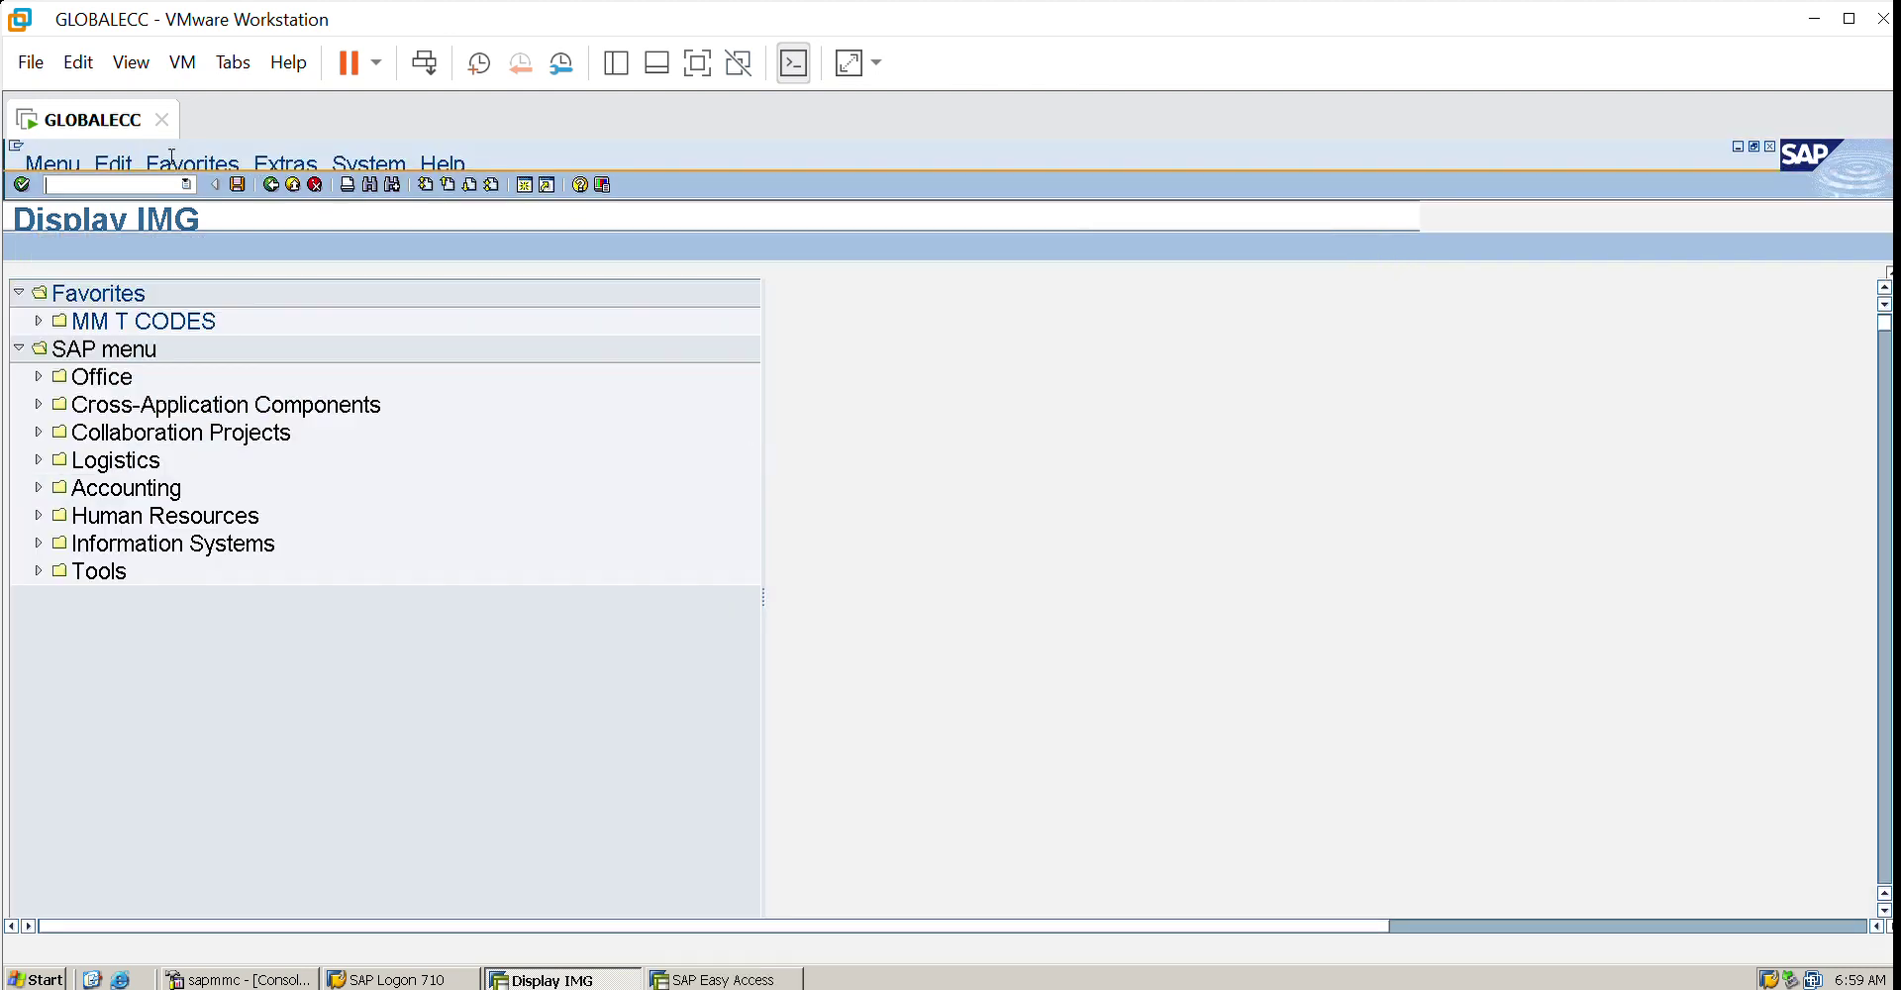
pyautogui.write('rtax')
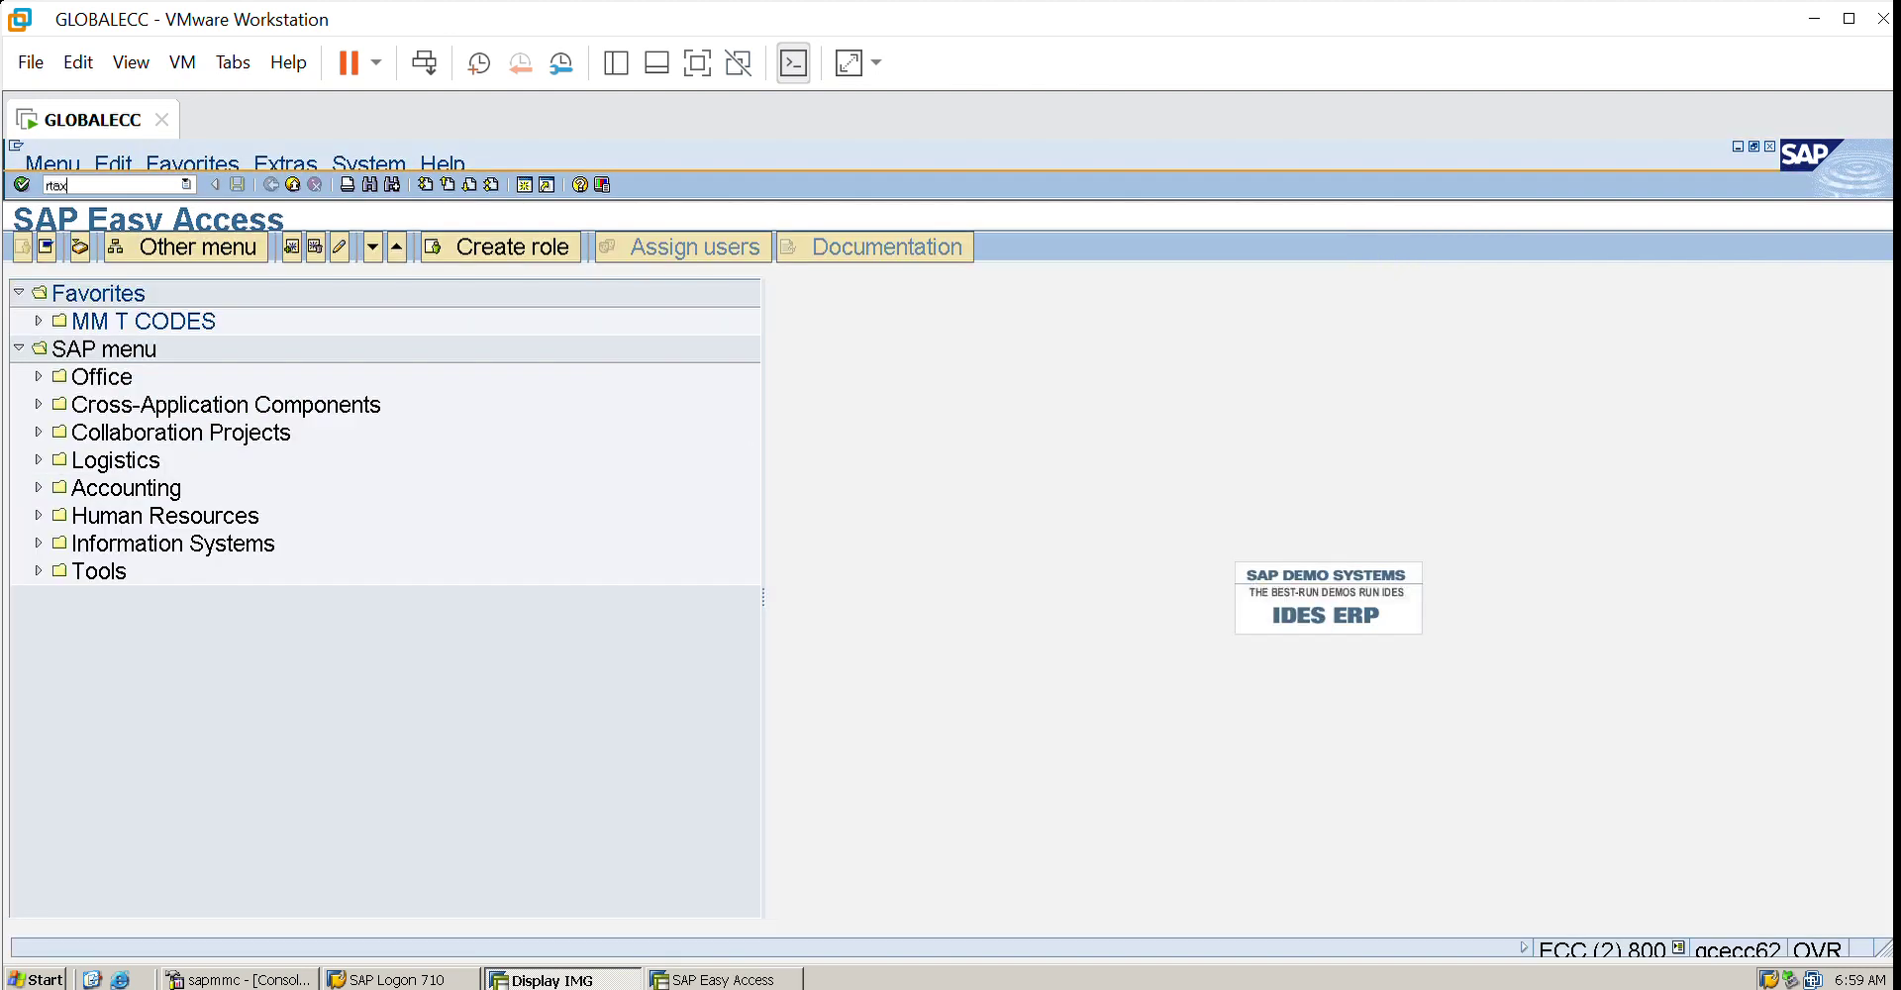
pyautogui.press('Return')
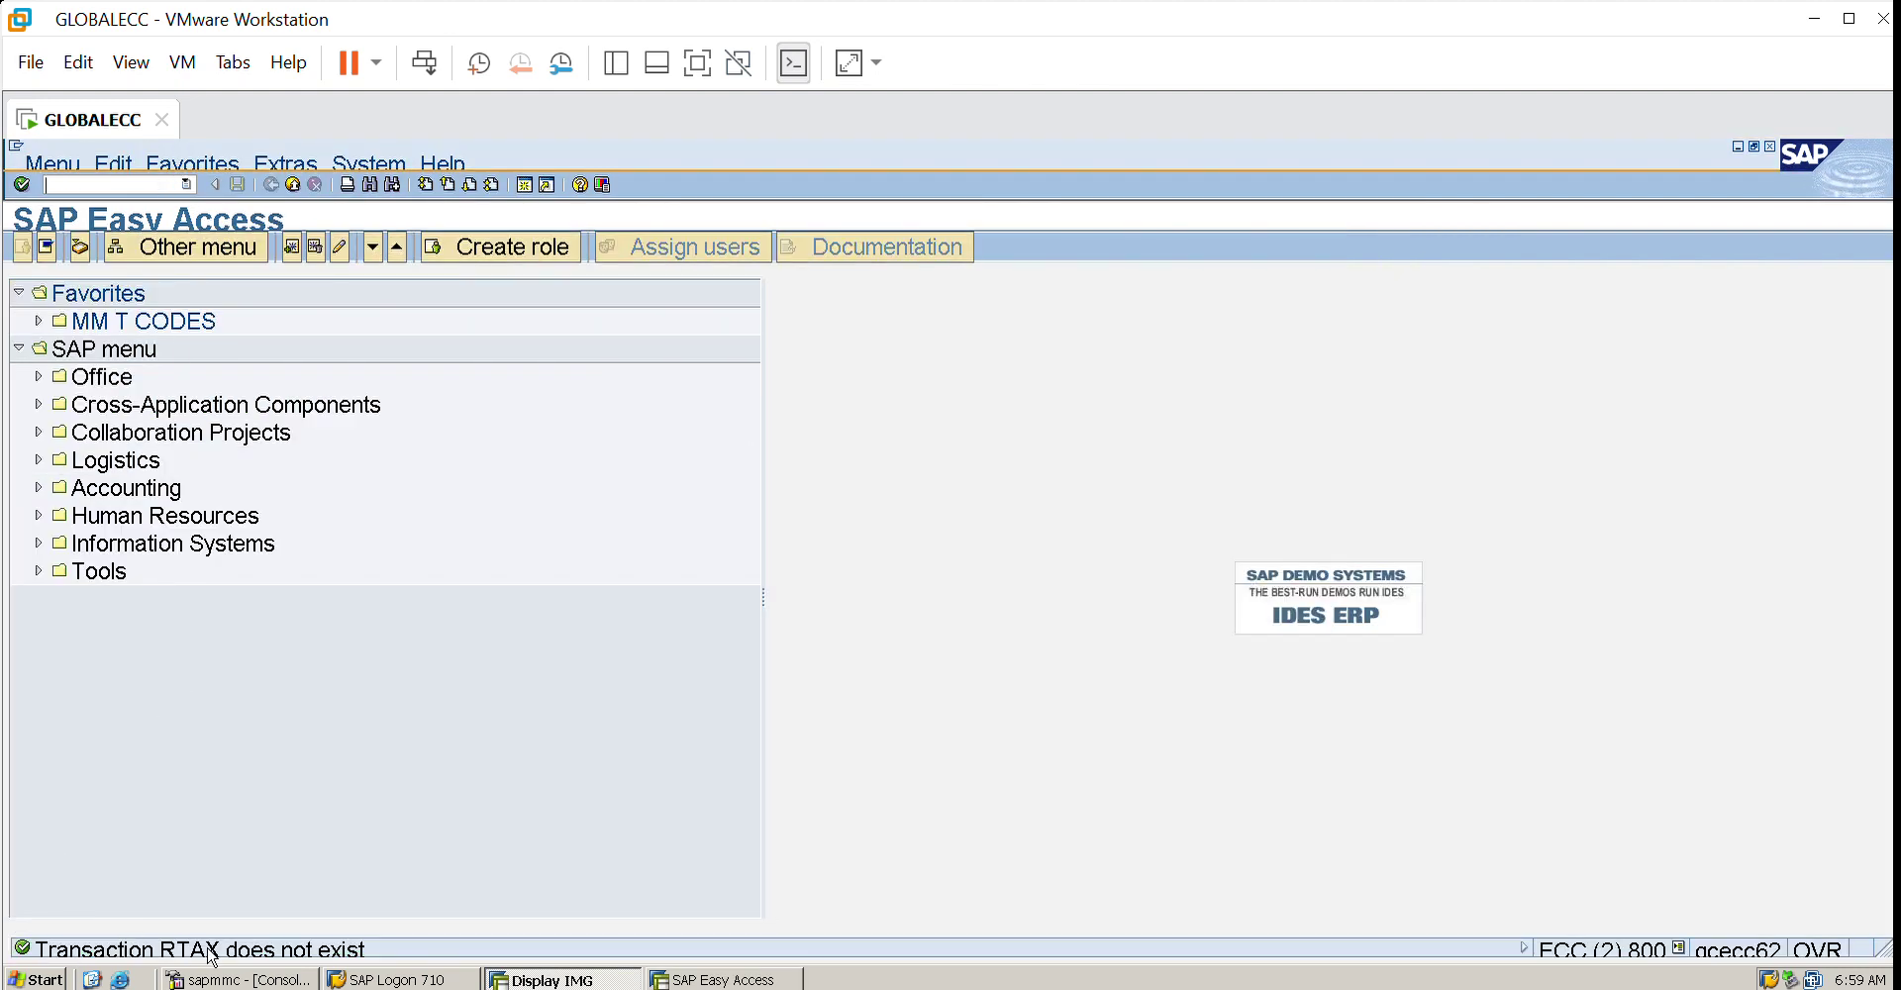
pyautogui.click(294, 184)
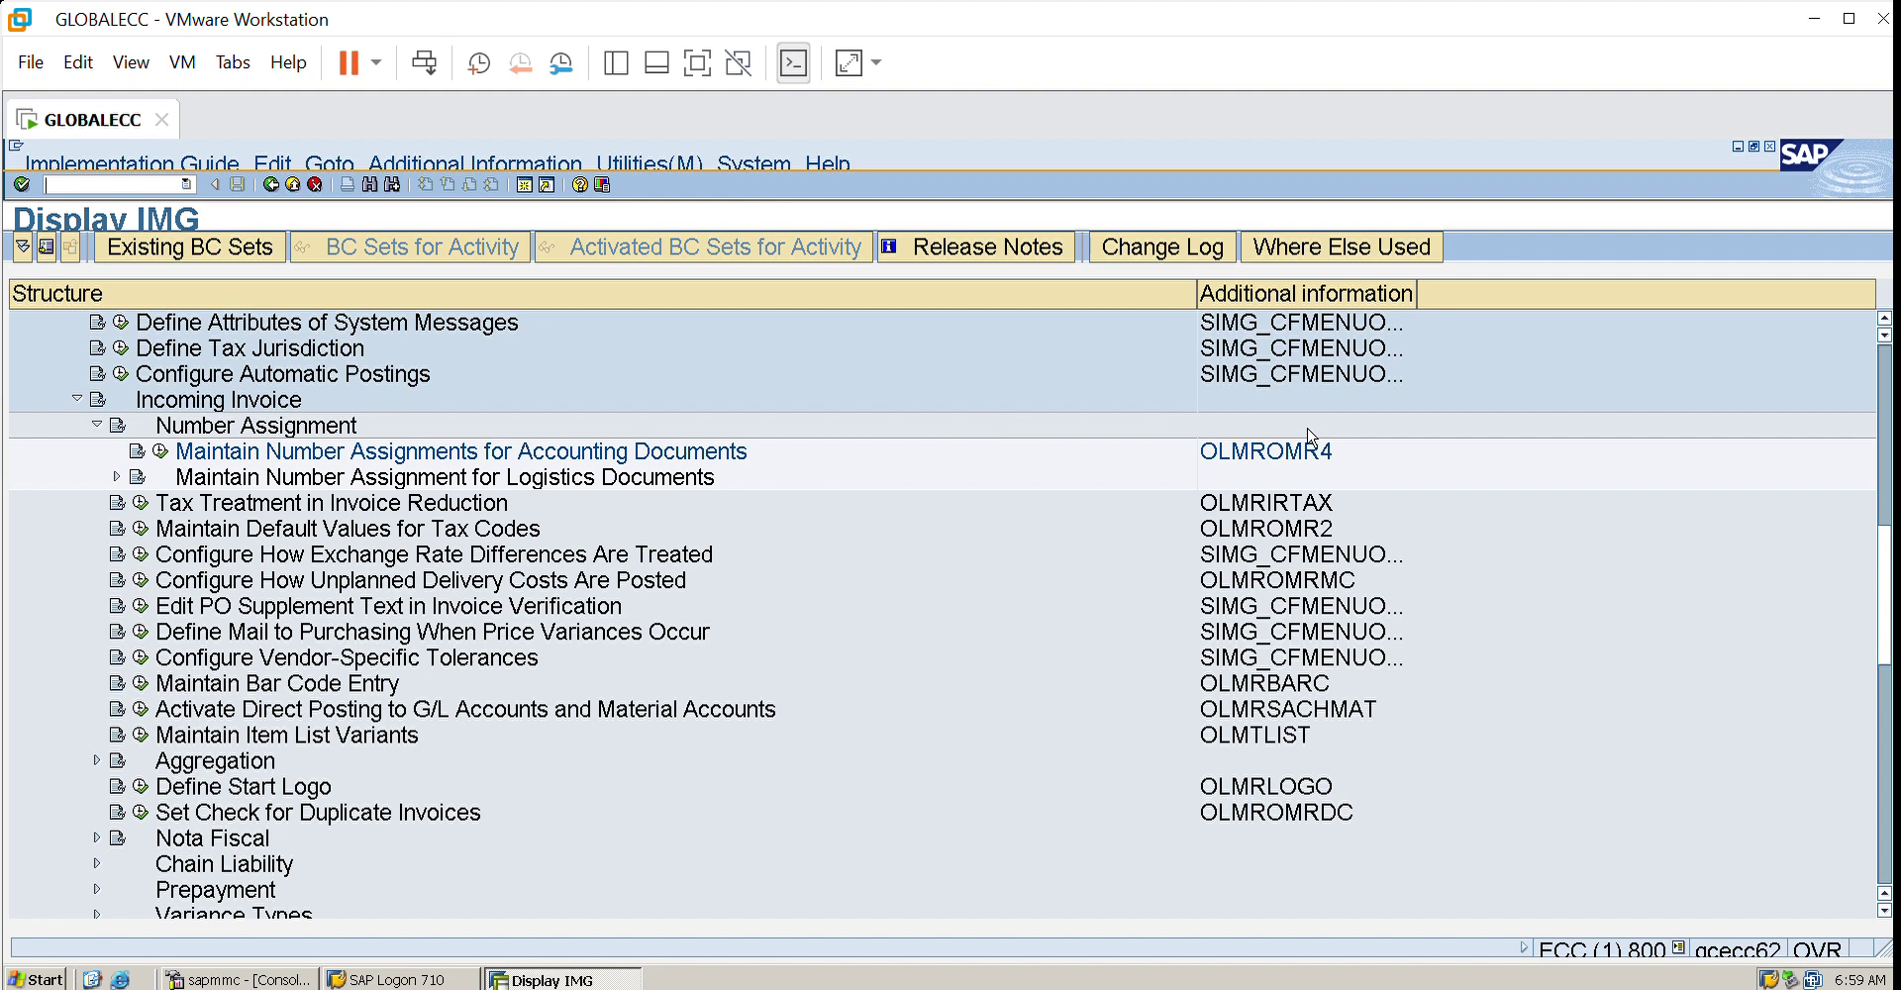
# - Reopen the number assignments for accounting documents and display the financial accounting document types
pyautogui.click(161, 451)
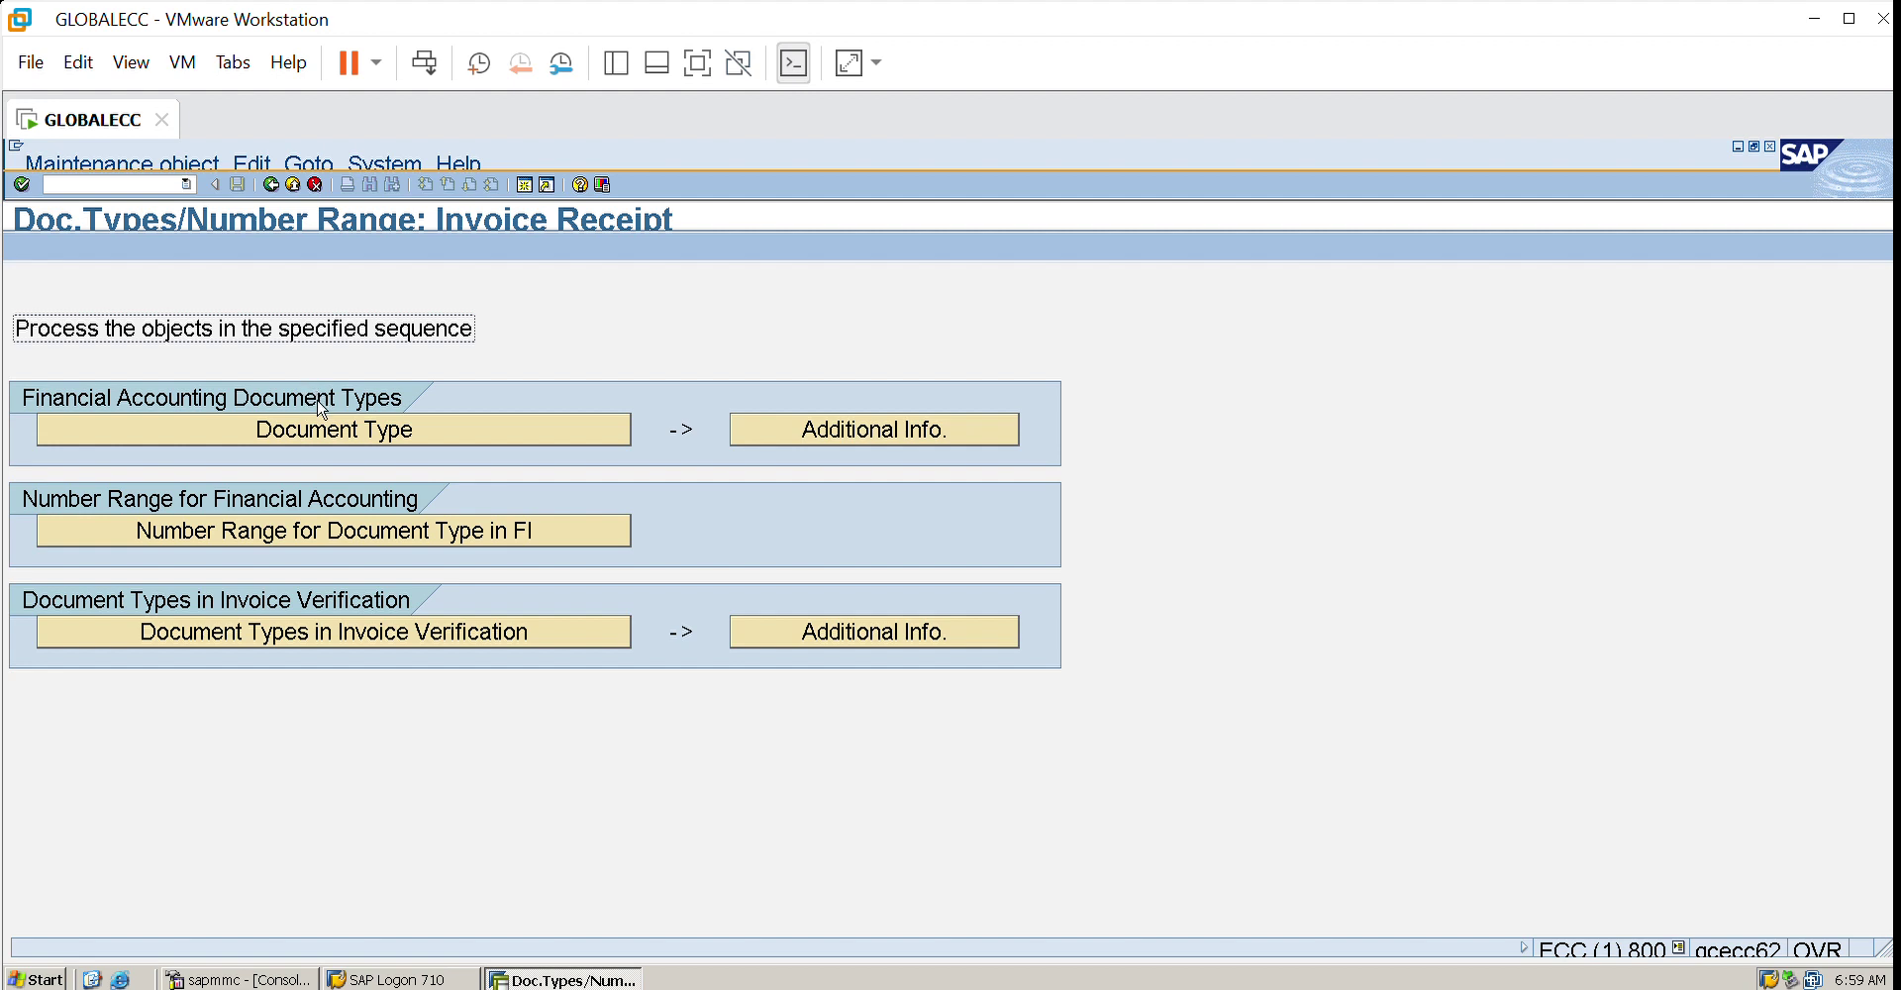
pyautogui.click(315, 420)
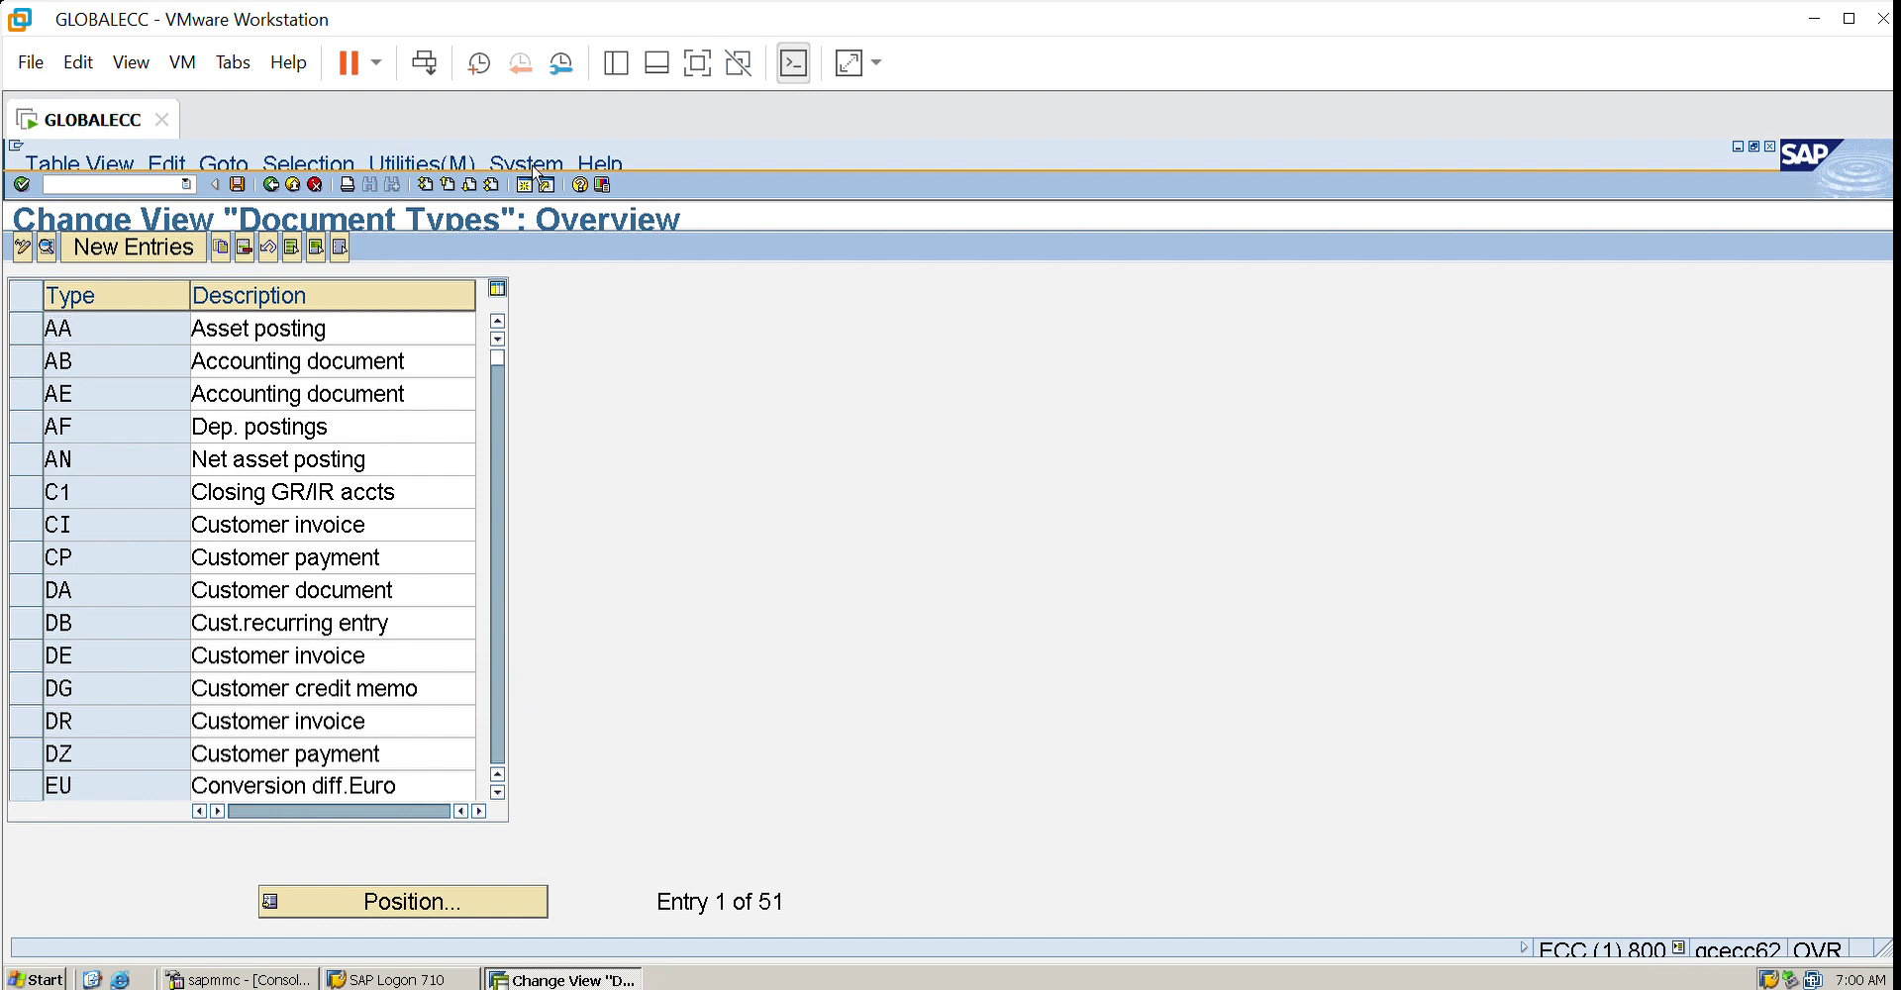
# - Review the material document number range groups in transaction OMBT in a new session, and close that session
pyautogui.click(241, 183)
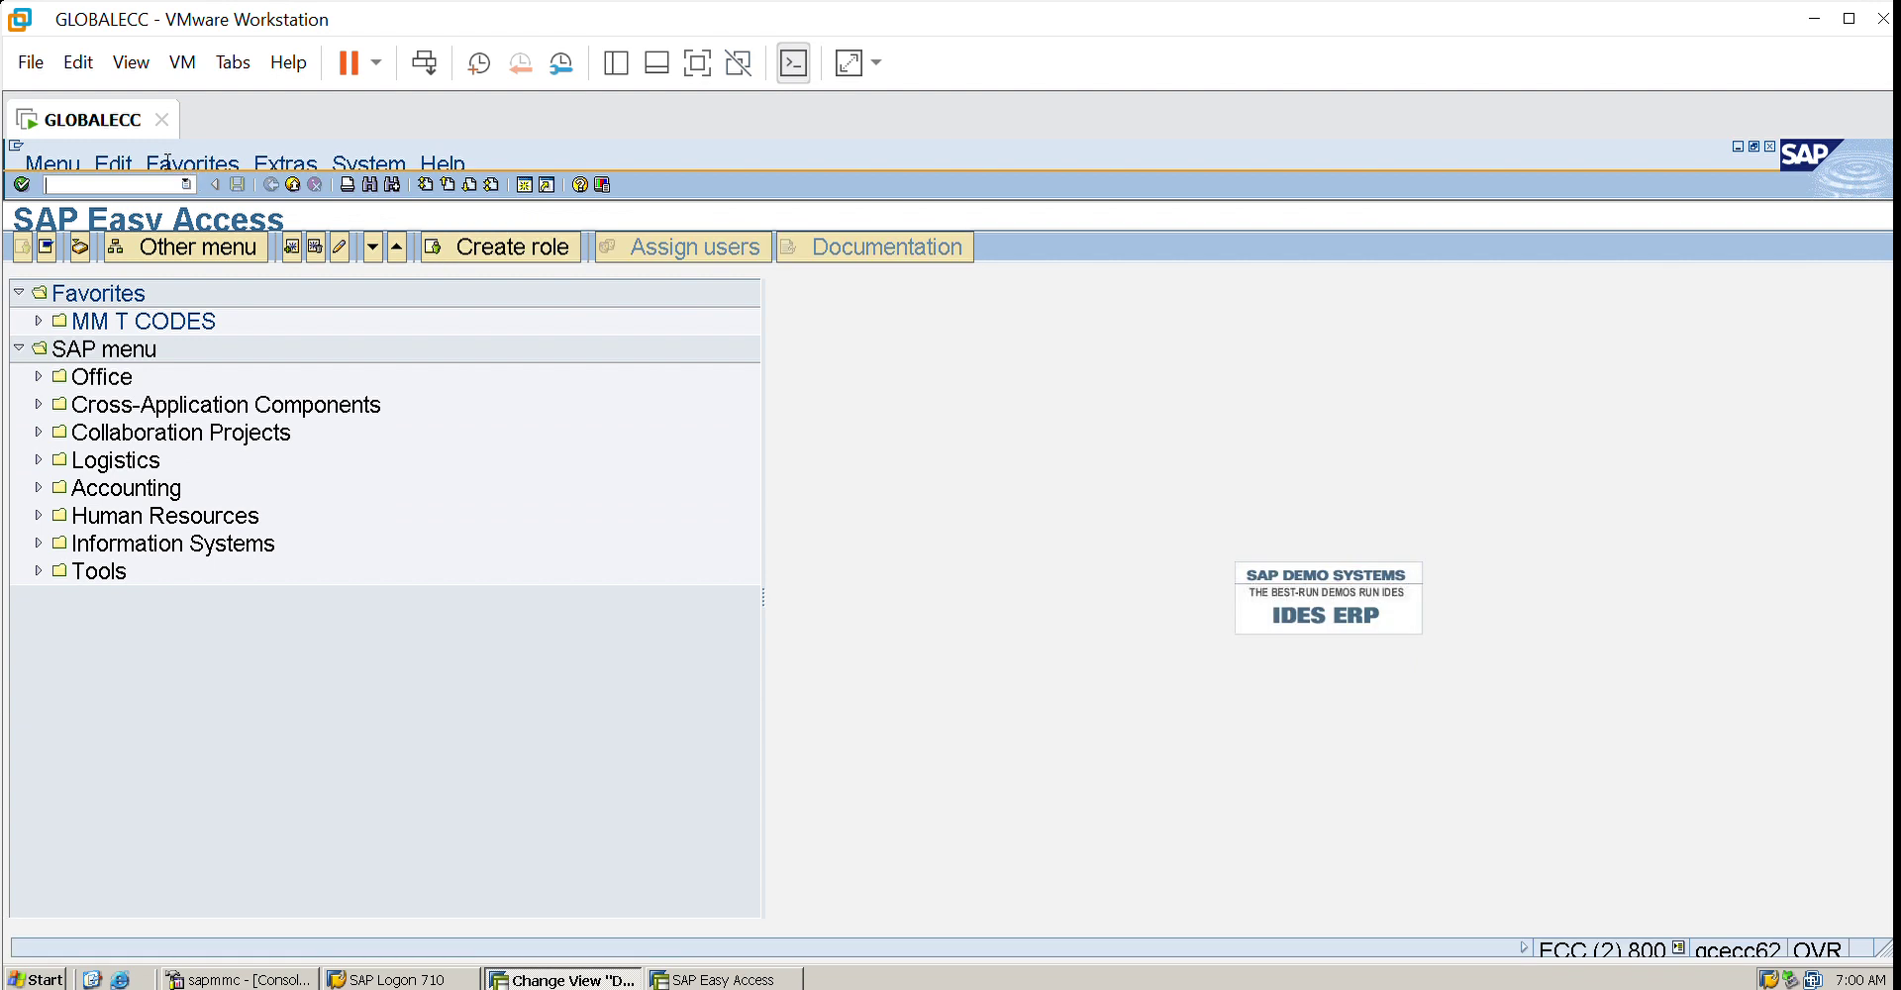
pyautogui.write('ombt')
pyautogui.press('Return')
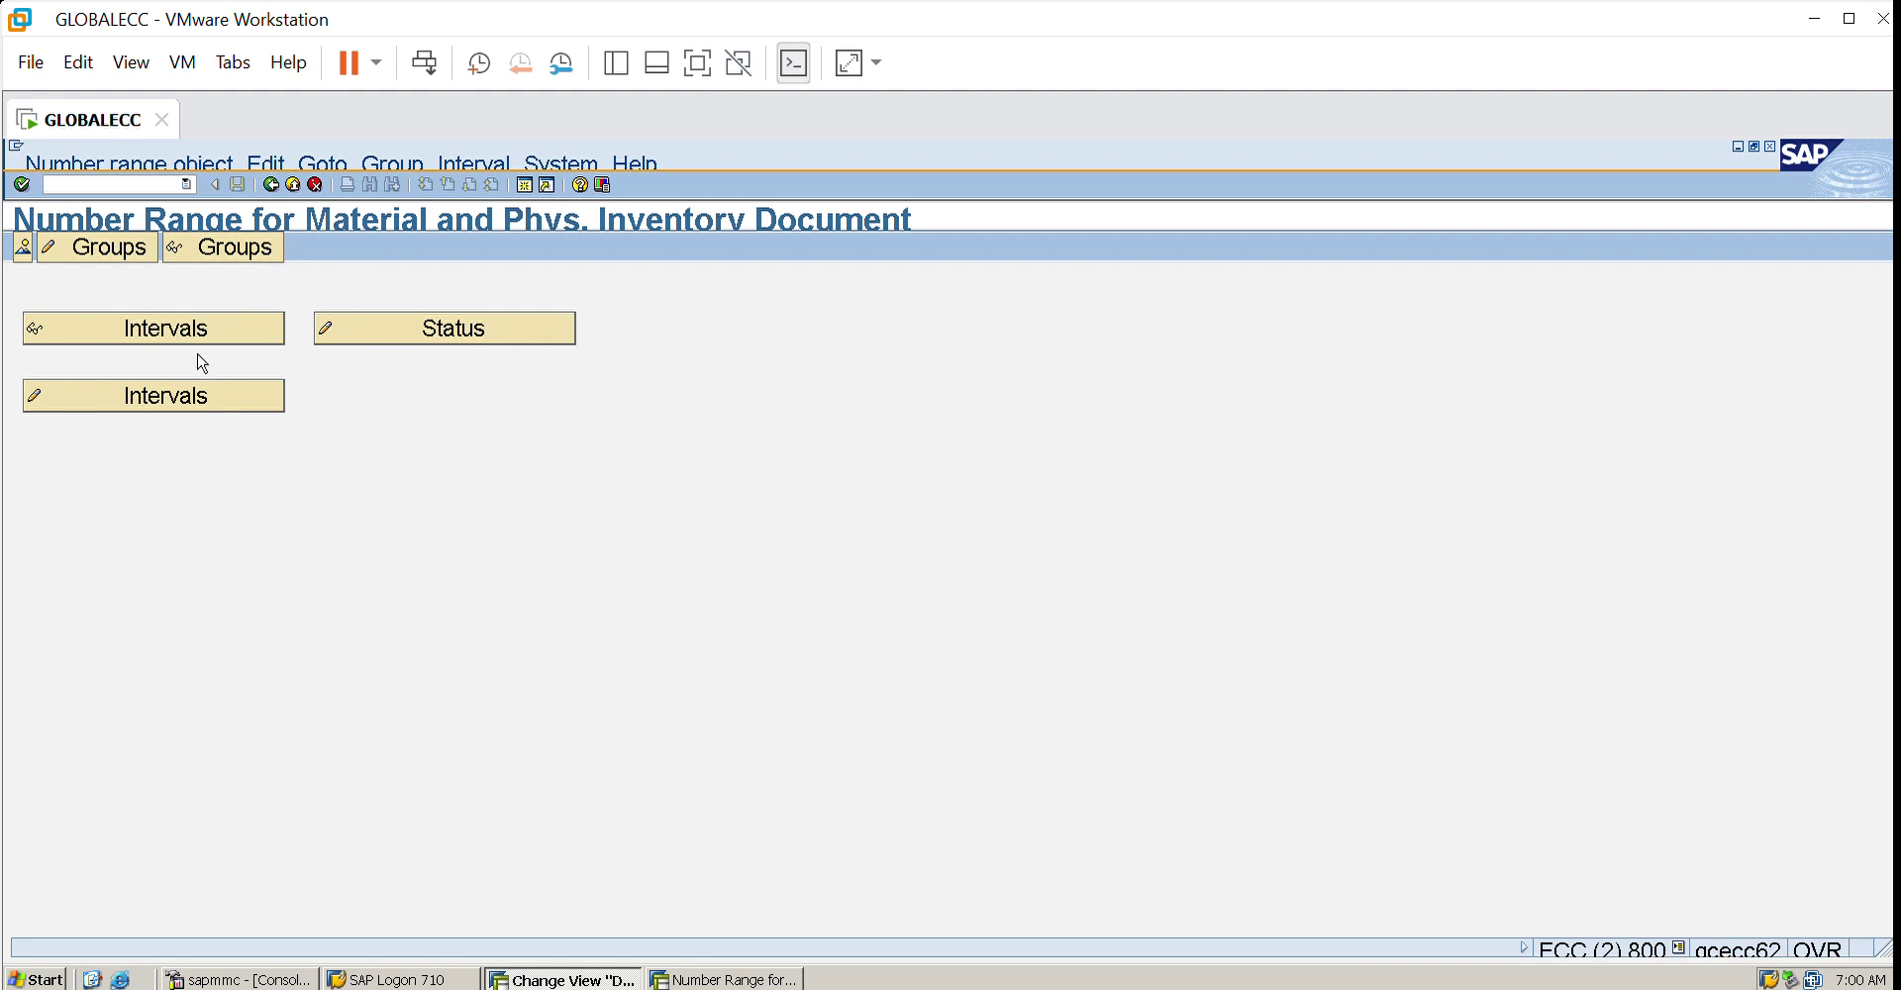
pyautogui.click(133, 238)
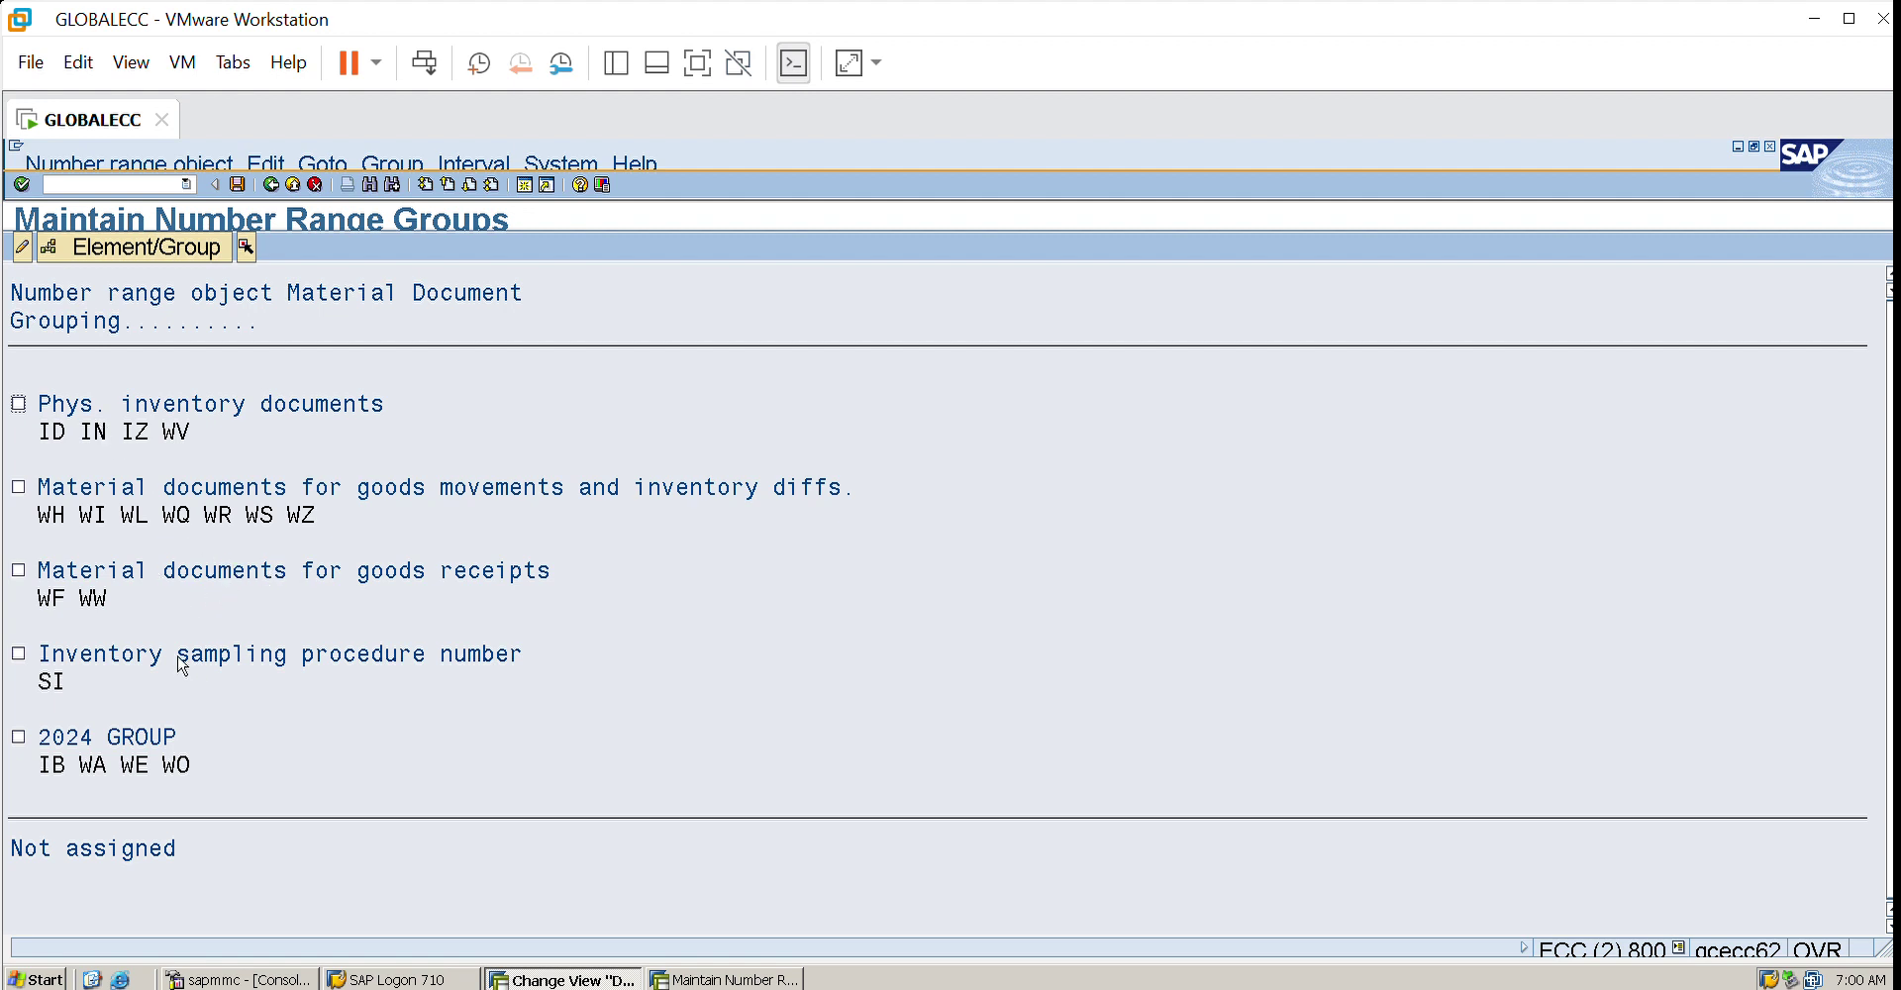
pyautogui.click(272, 184)
pyautogui.click(282, 179)
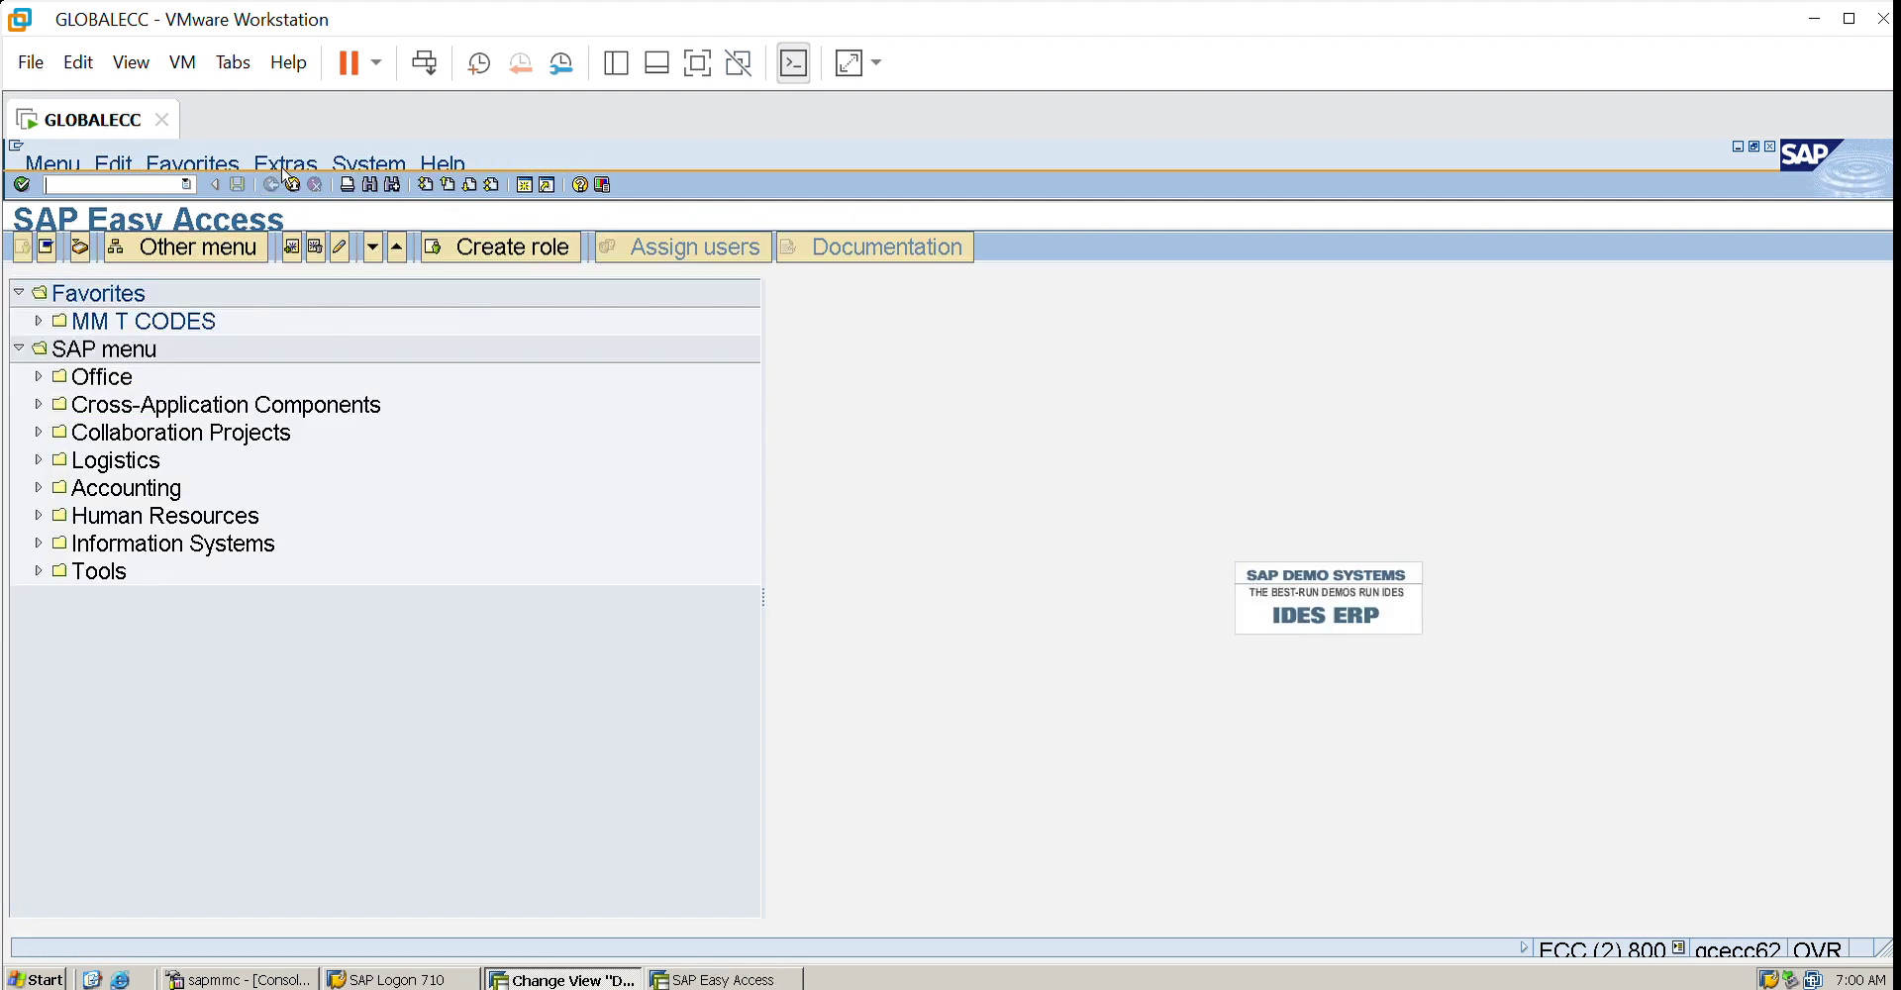
pyautogui.click(295, 182)
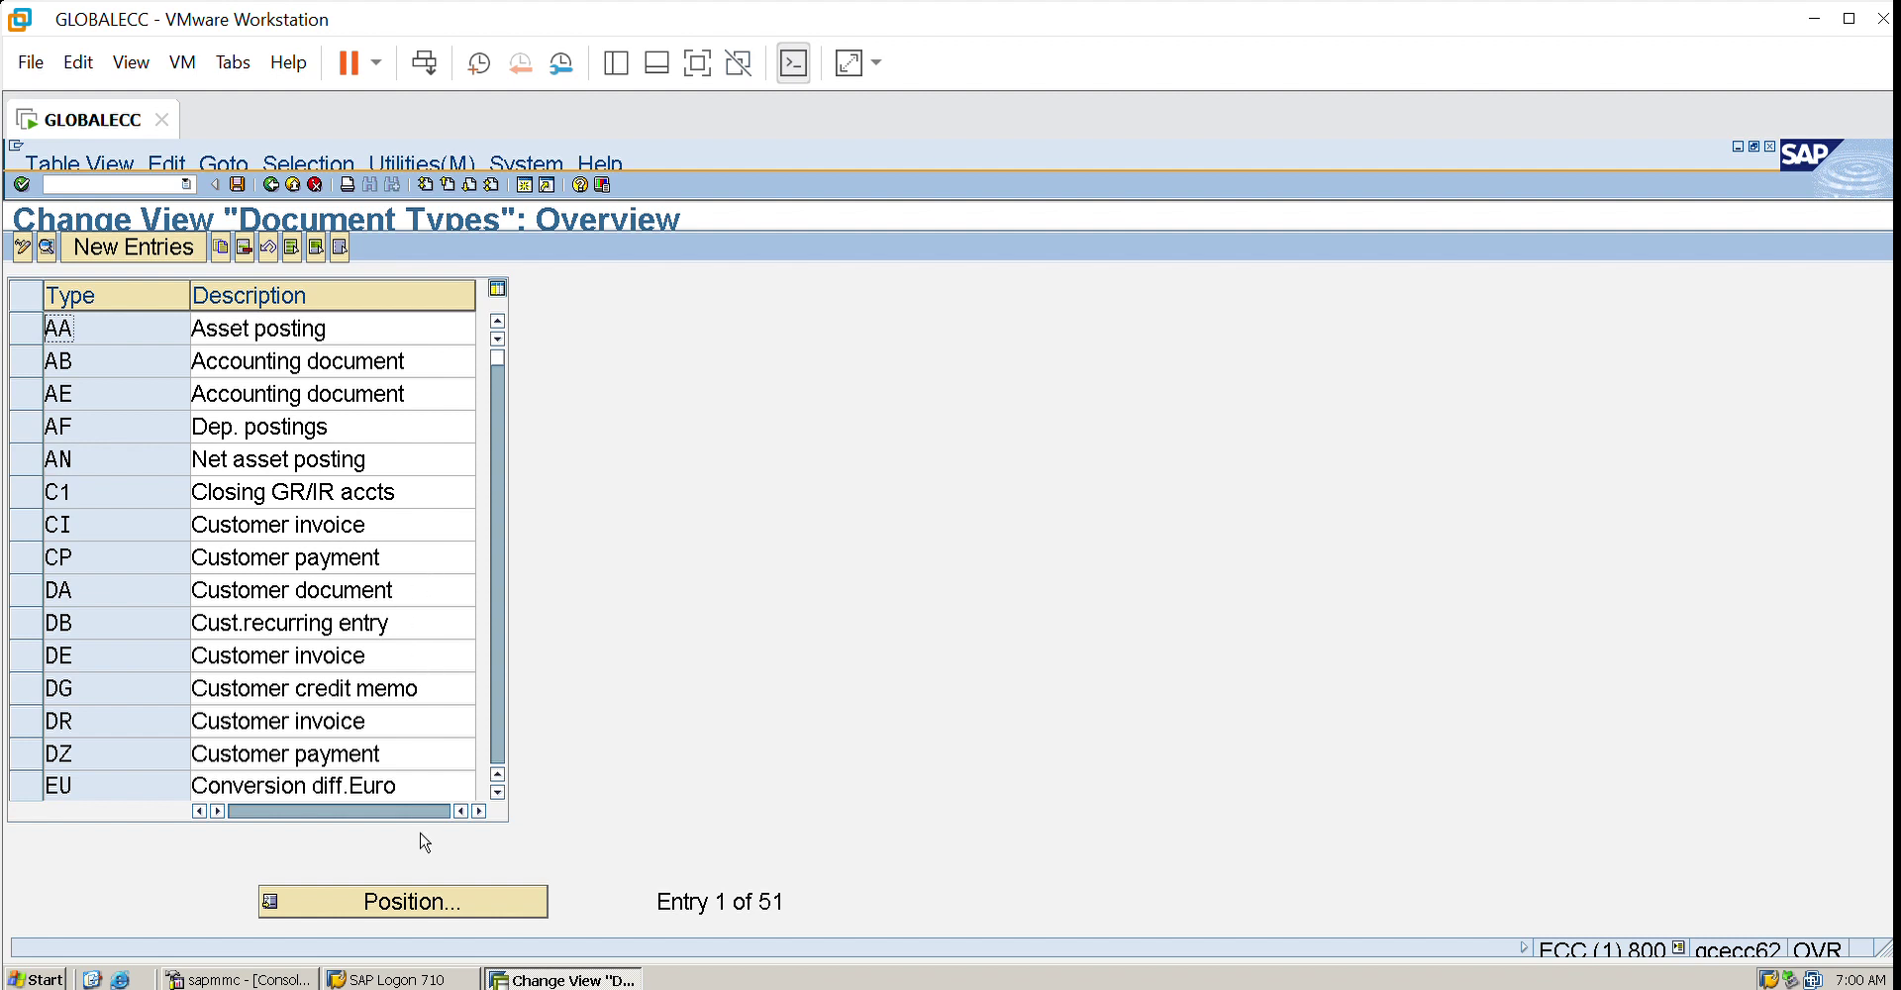
# - Position the document types list at type WA
pyautogui.click(420, 887)
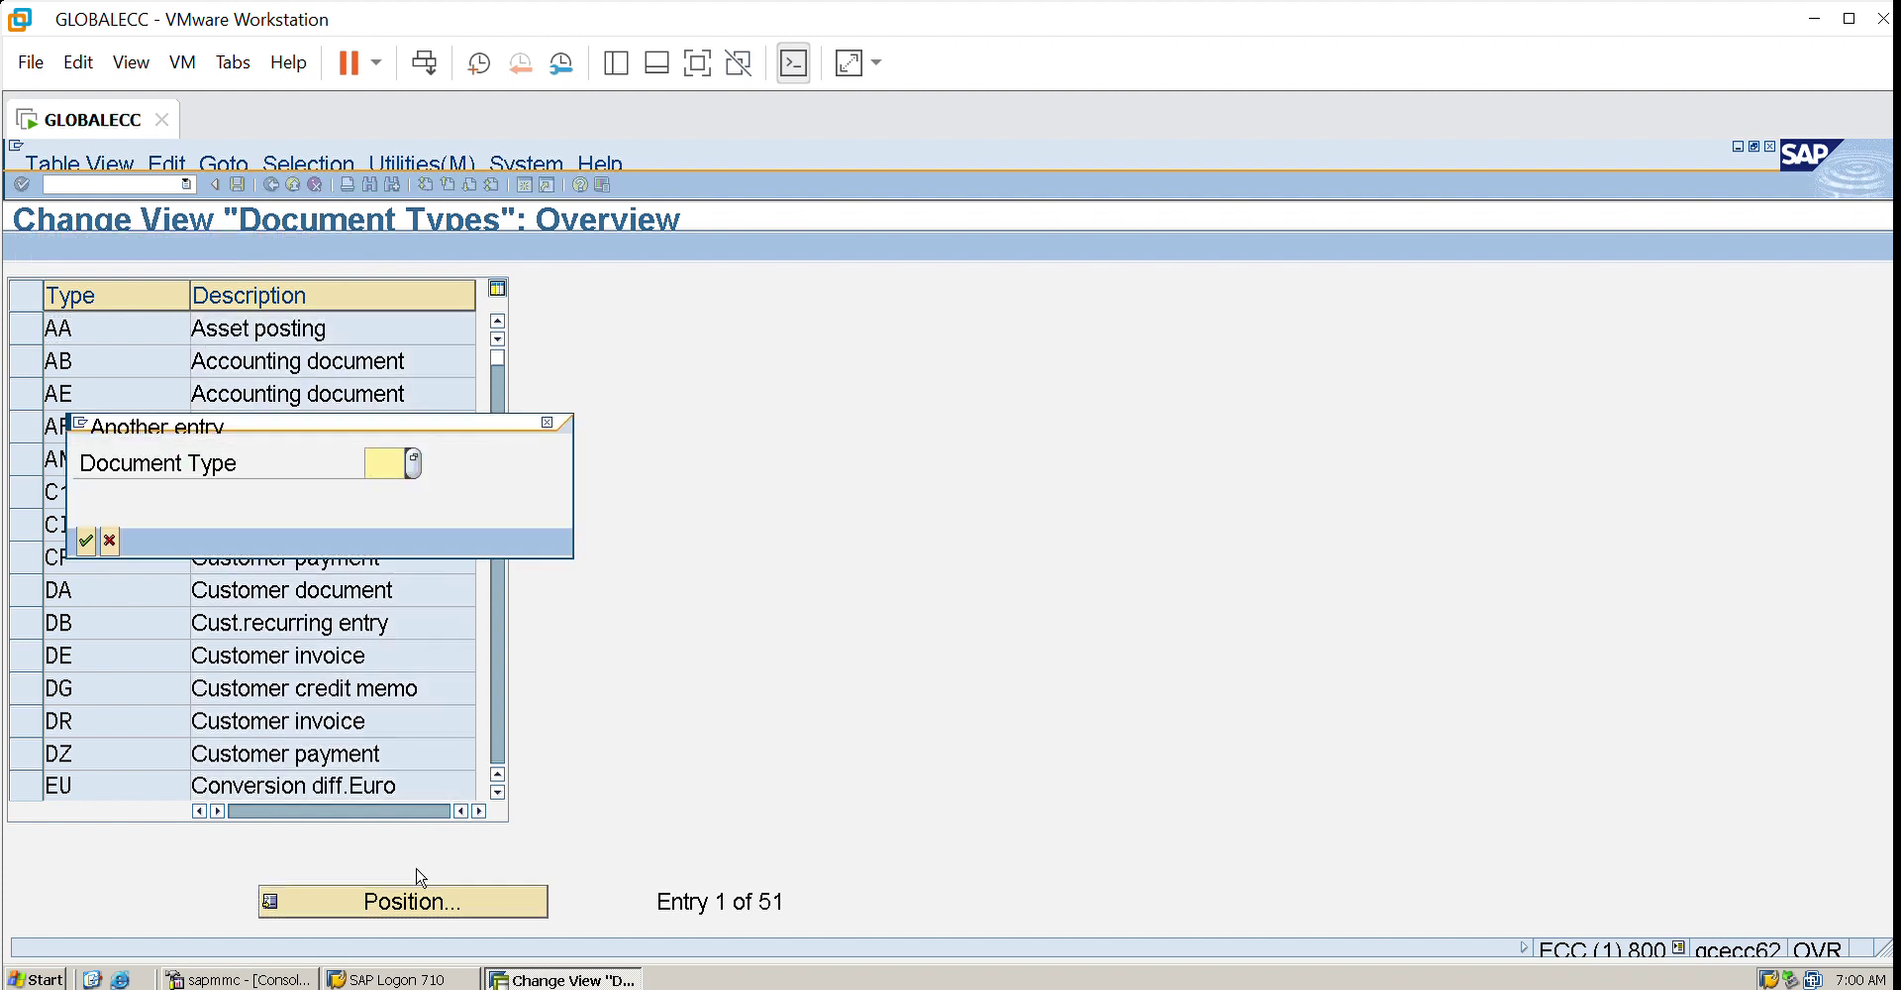
pyautogui.write('wa')
pyautogui.press('Return')
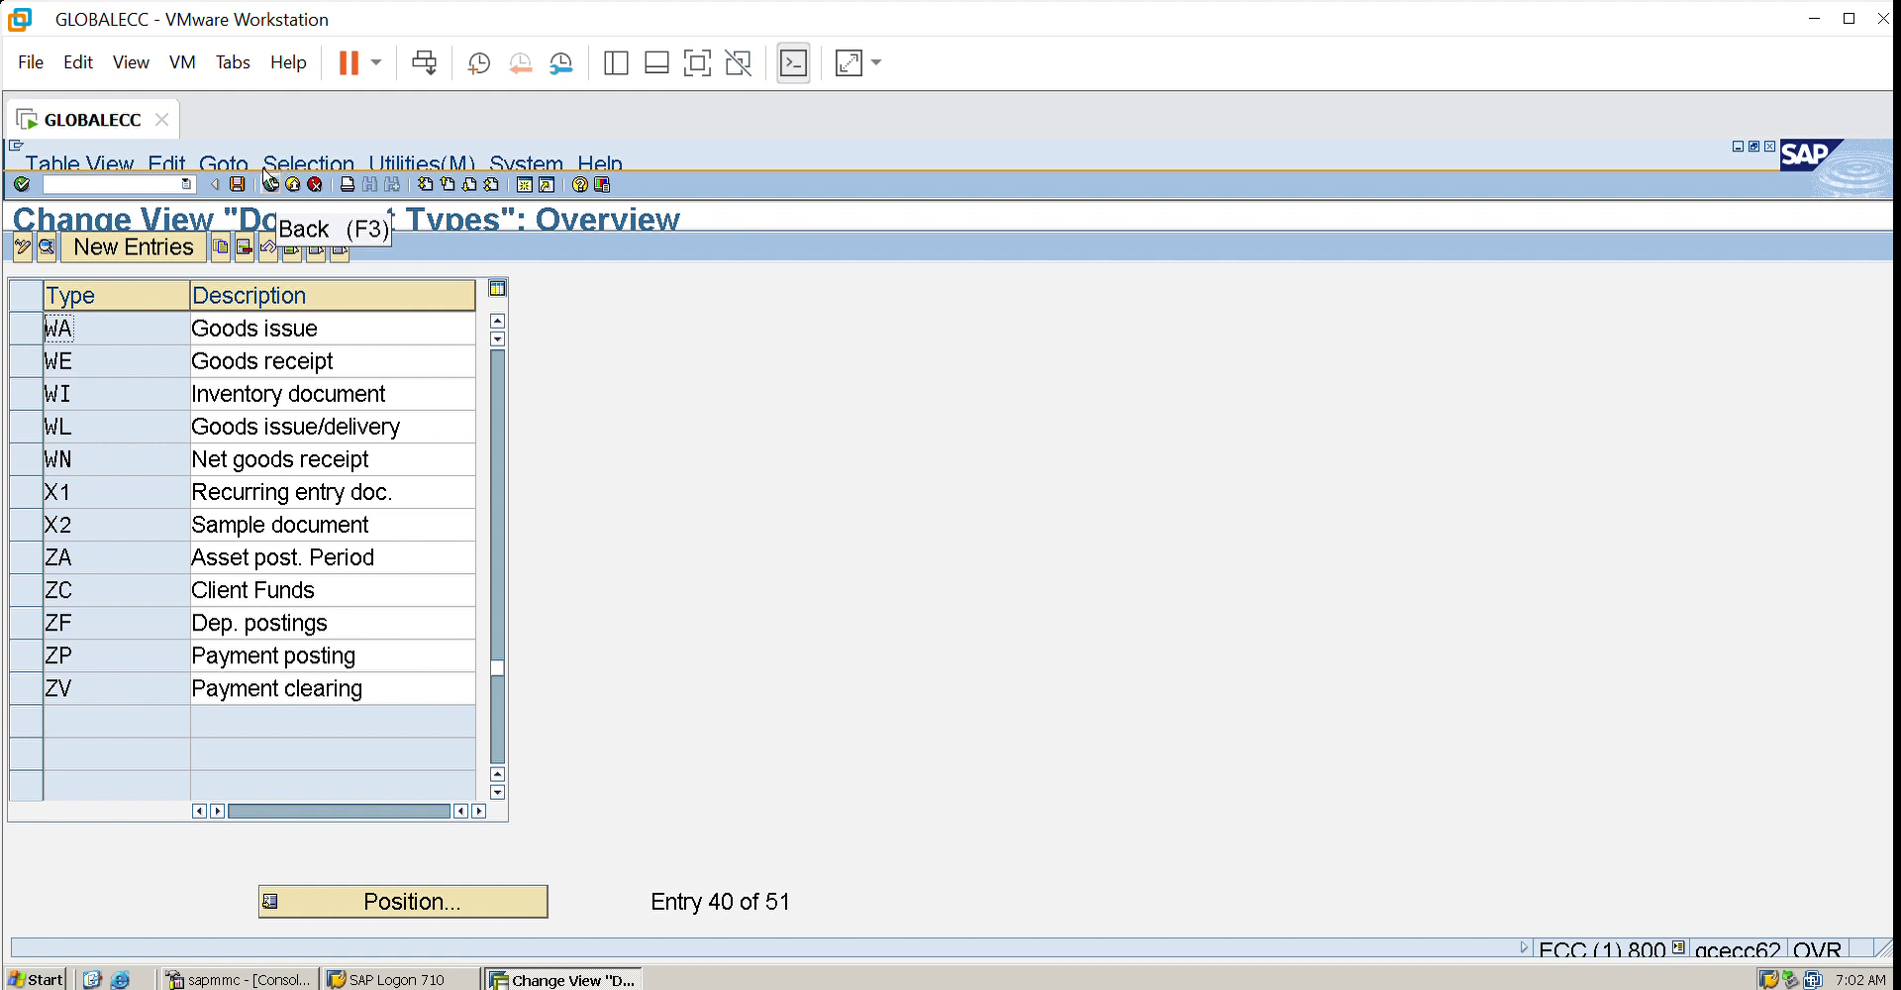
# - Review the settings of document type WA, and open and leave the number ranges for accounting documents
pyautogui.click(47, 315)
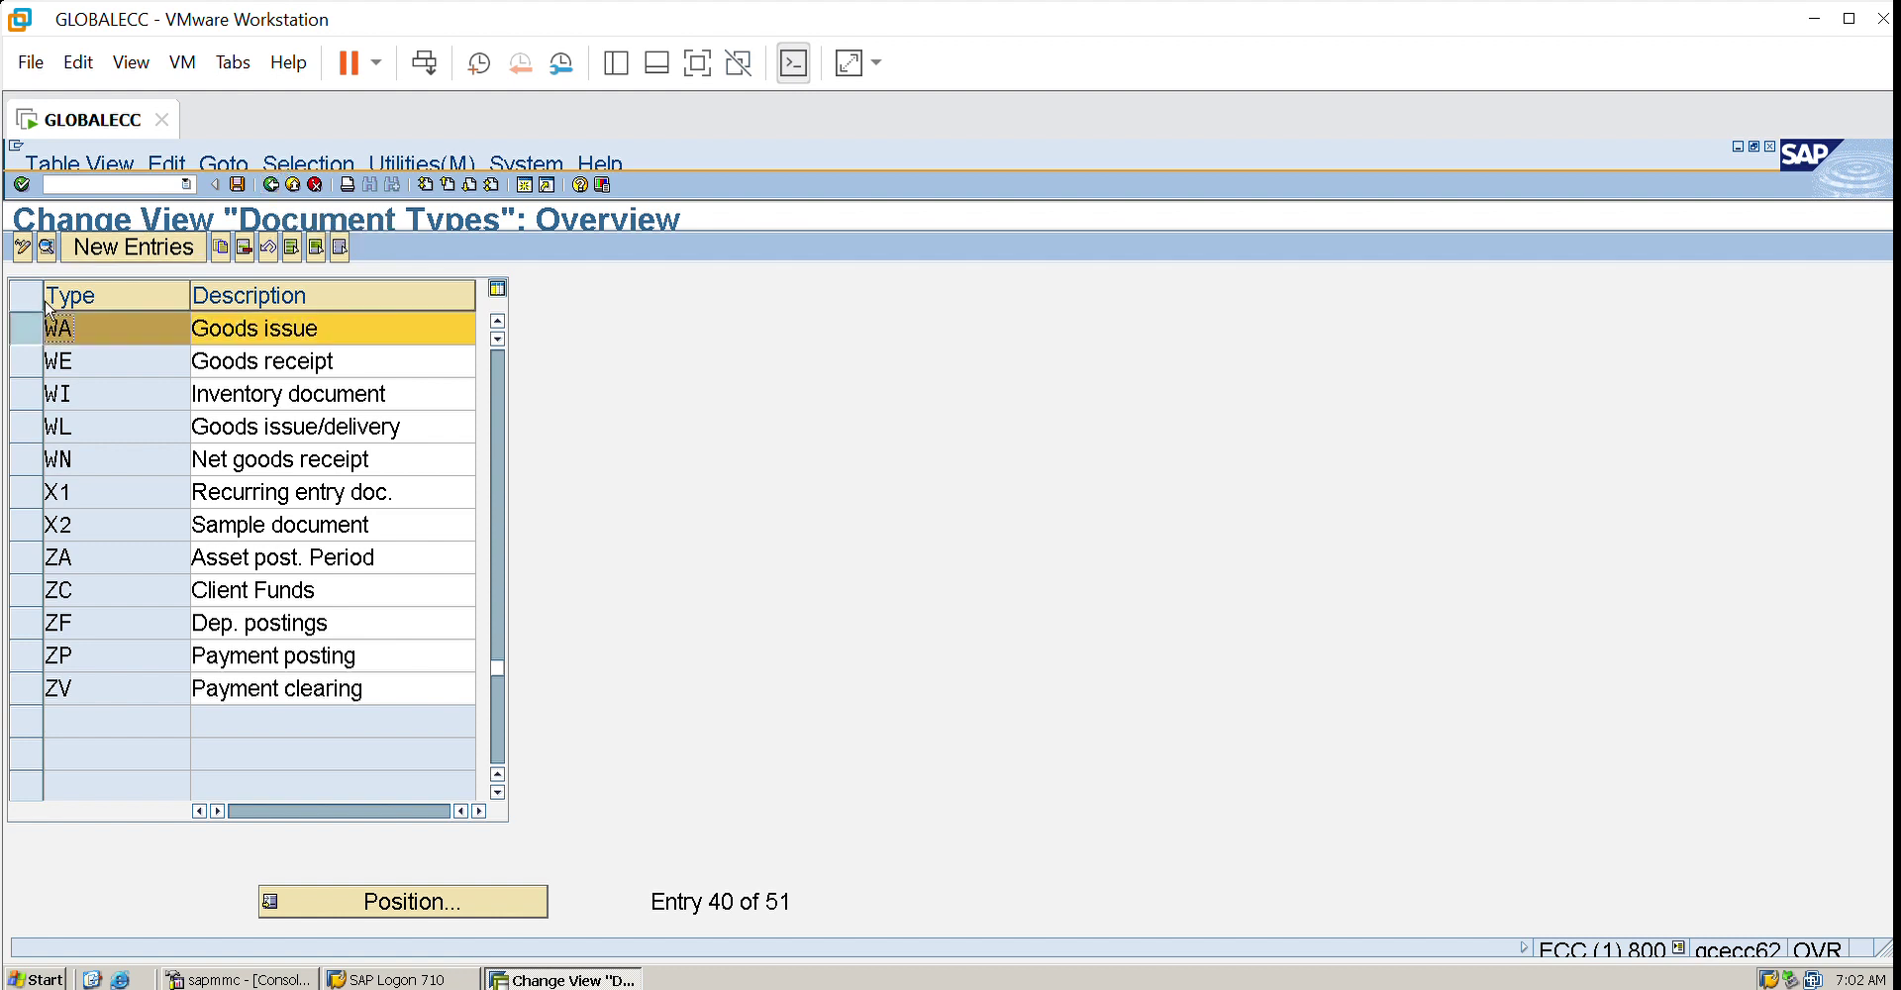
pyautogui.click(234, 235)
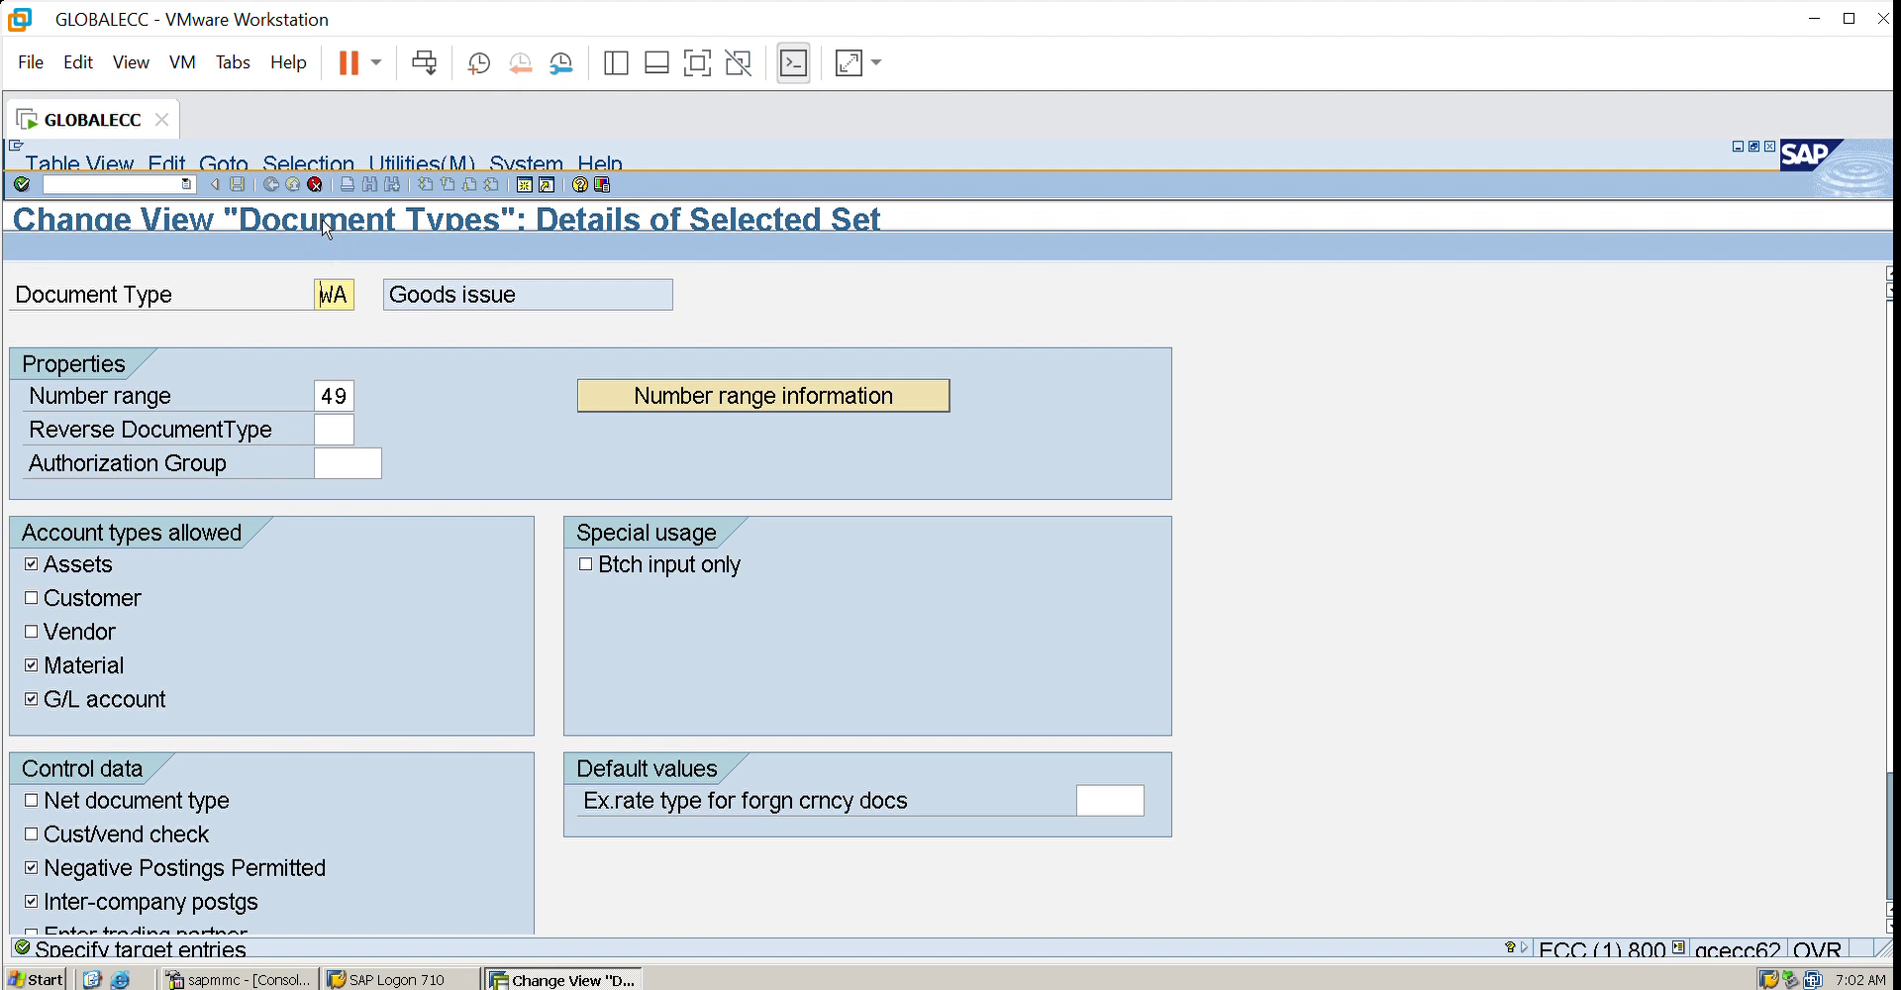
pyautogui.click(319, 180)
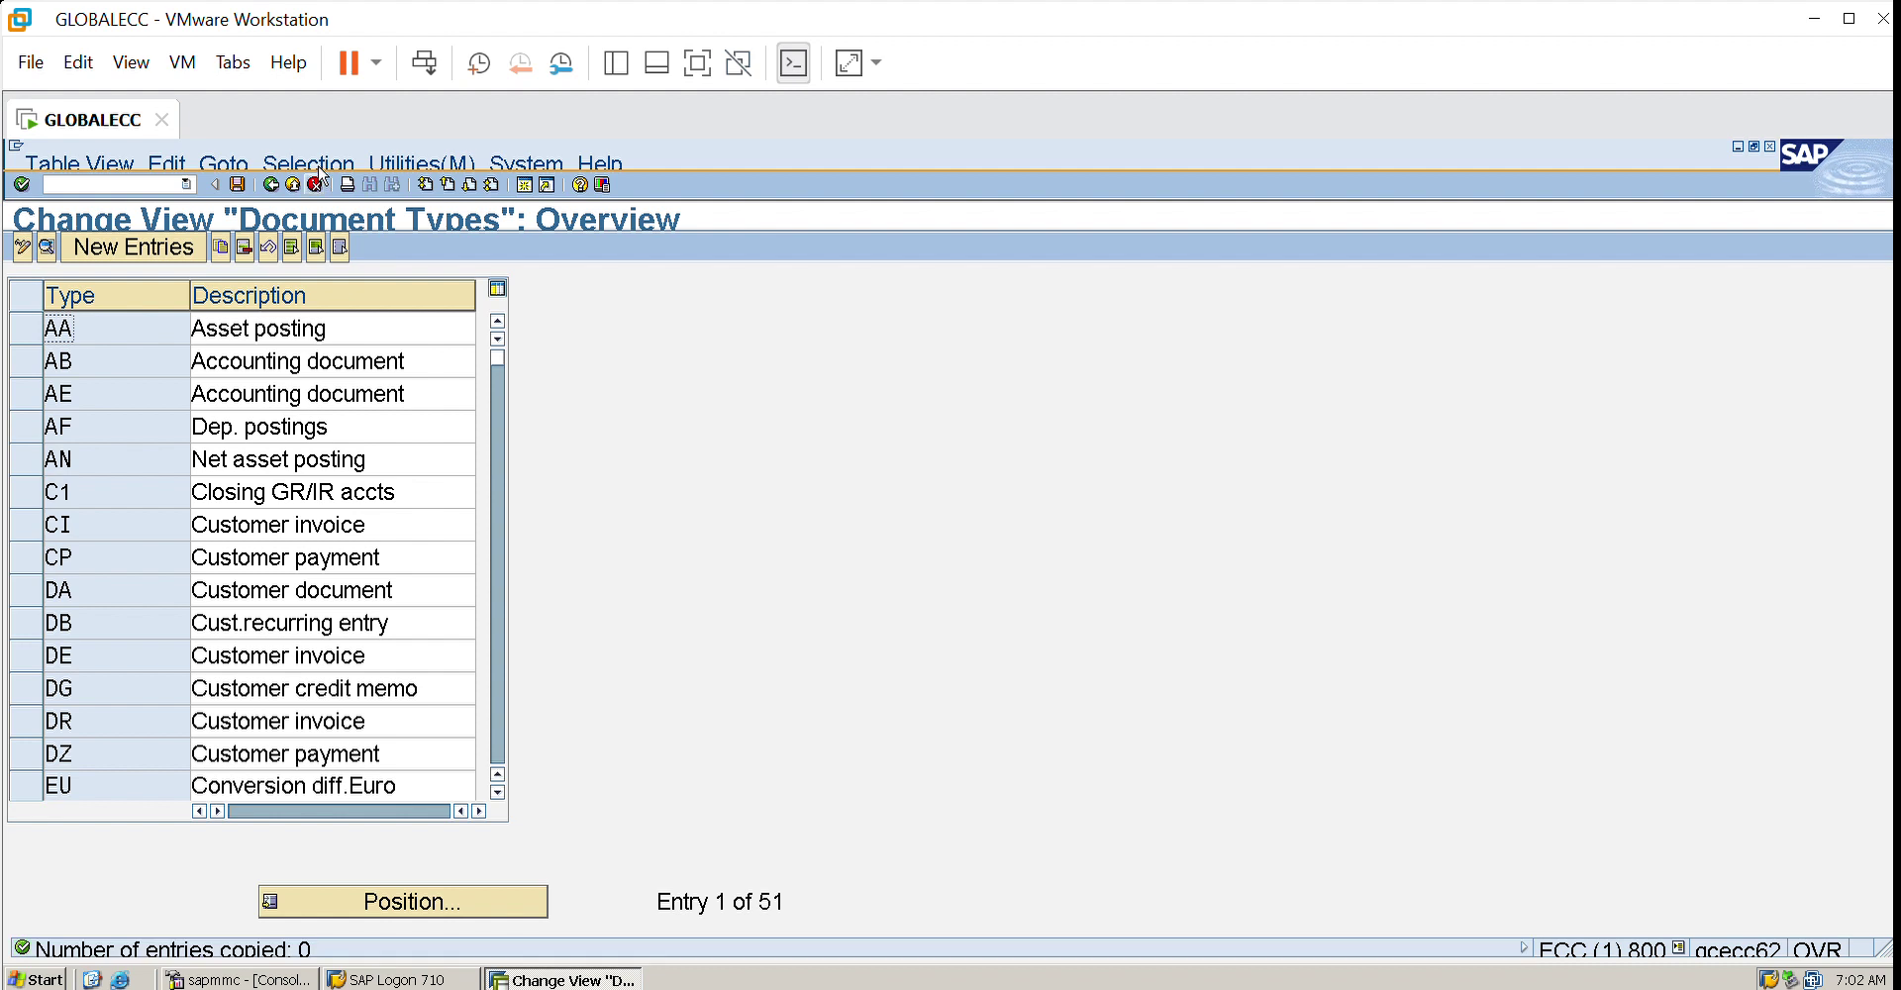
pyautogui.click(288, 179)
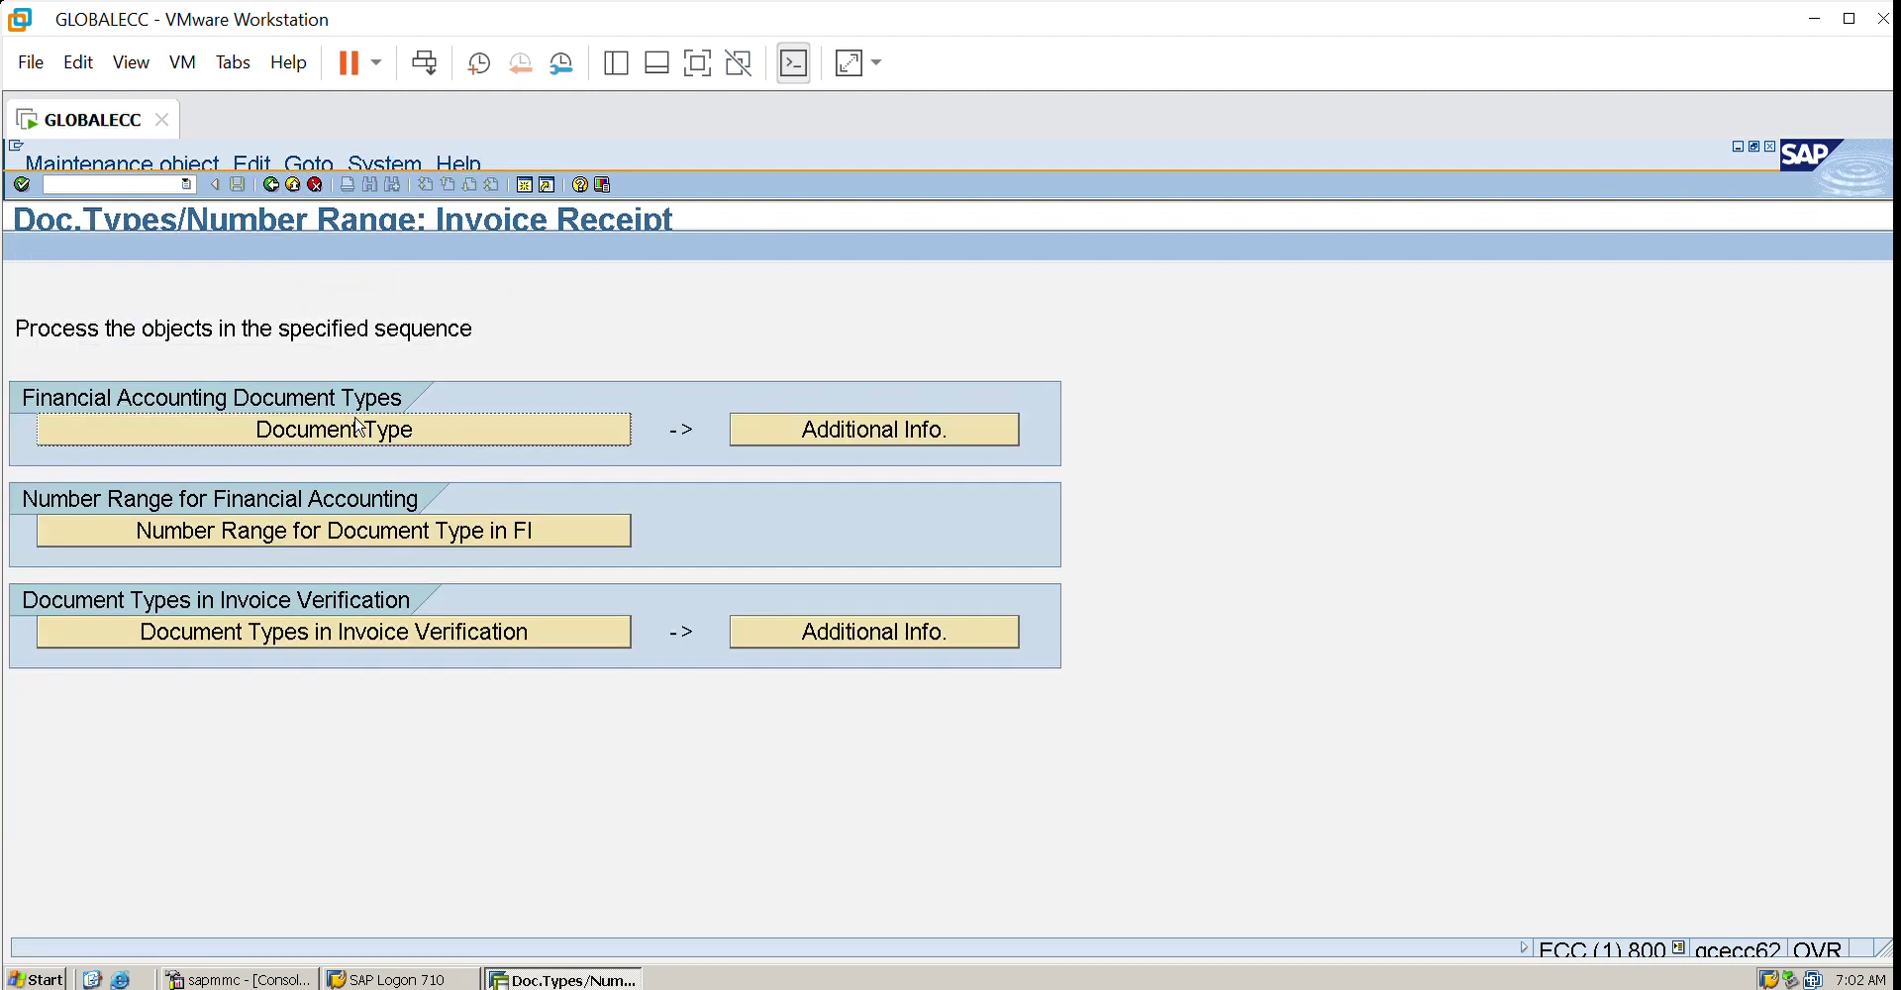
pyautogui.click(359, 524)
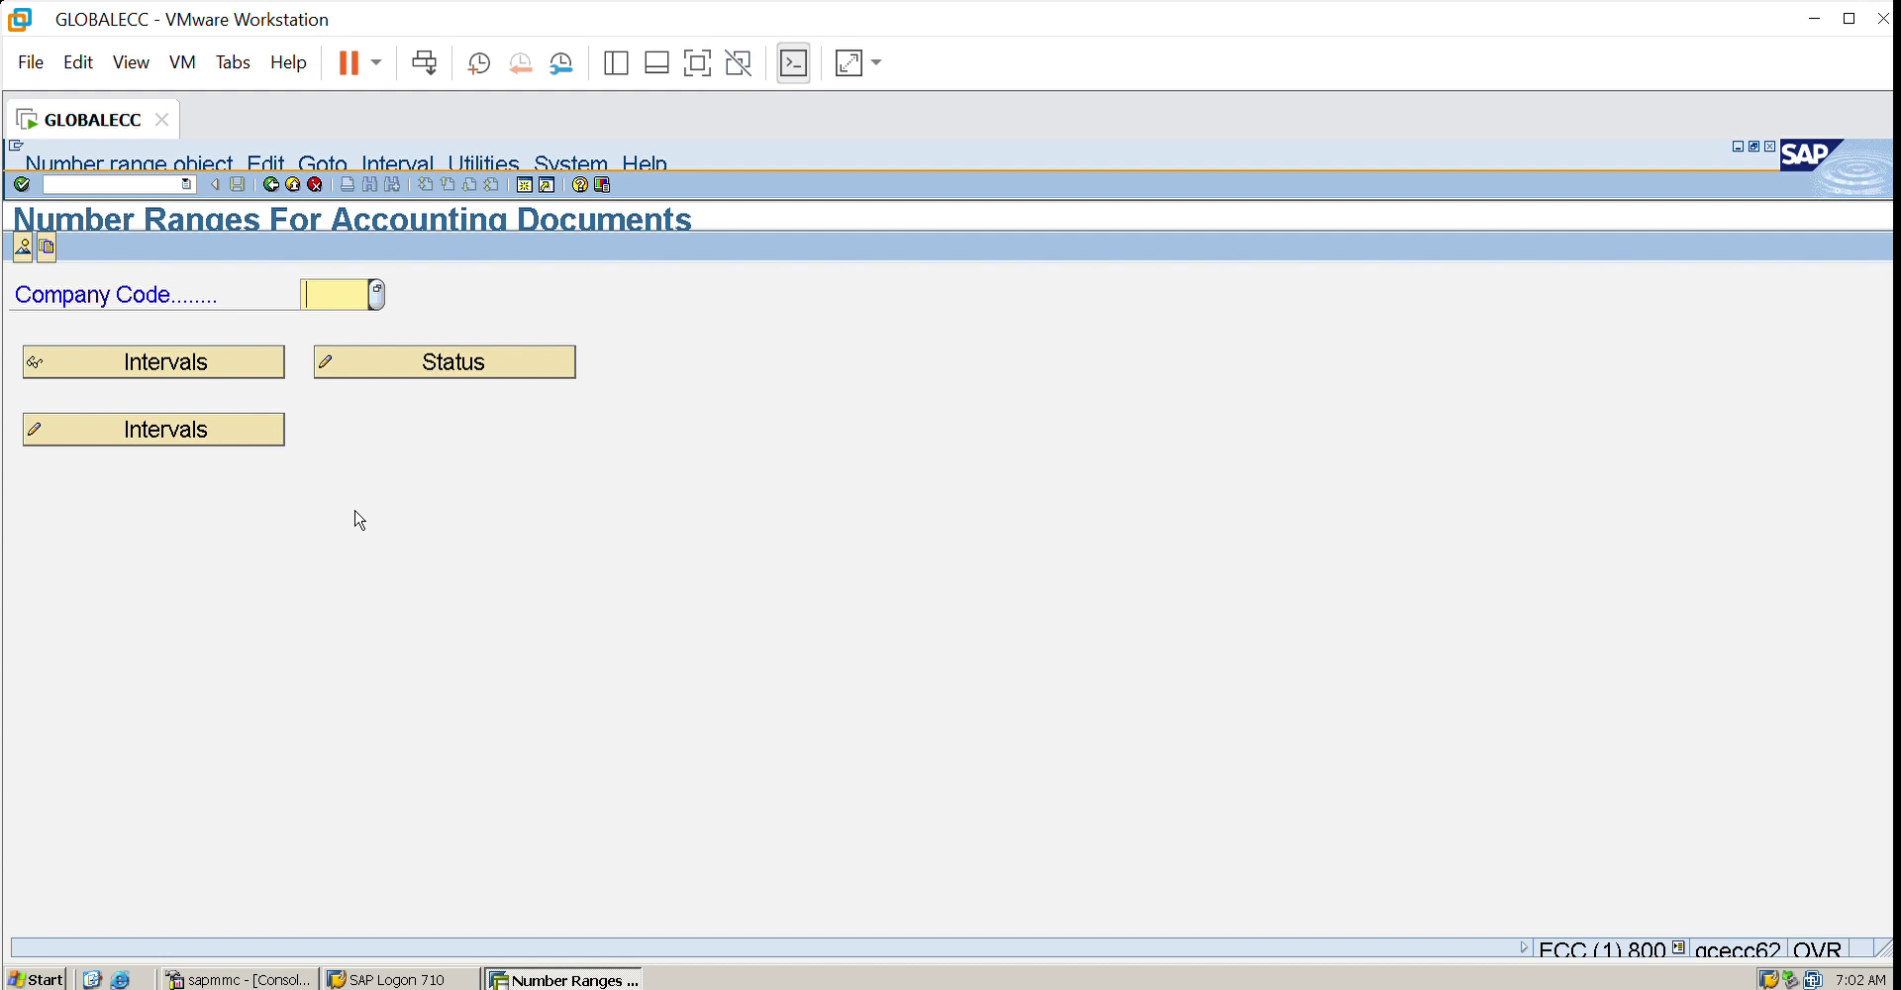
pyautogui.click(272, 184)
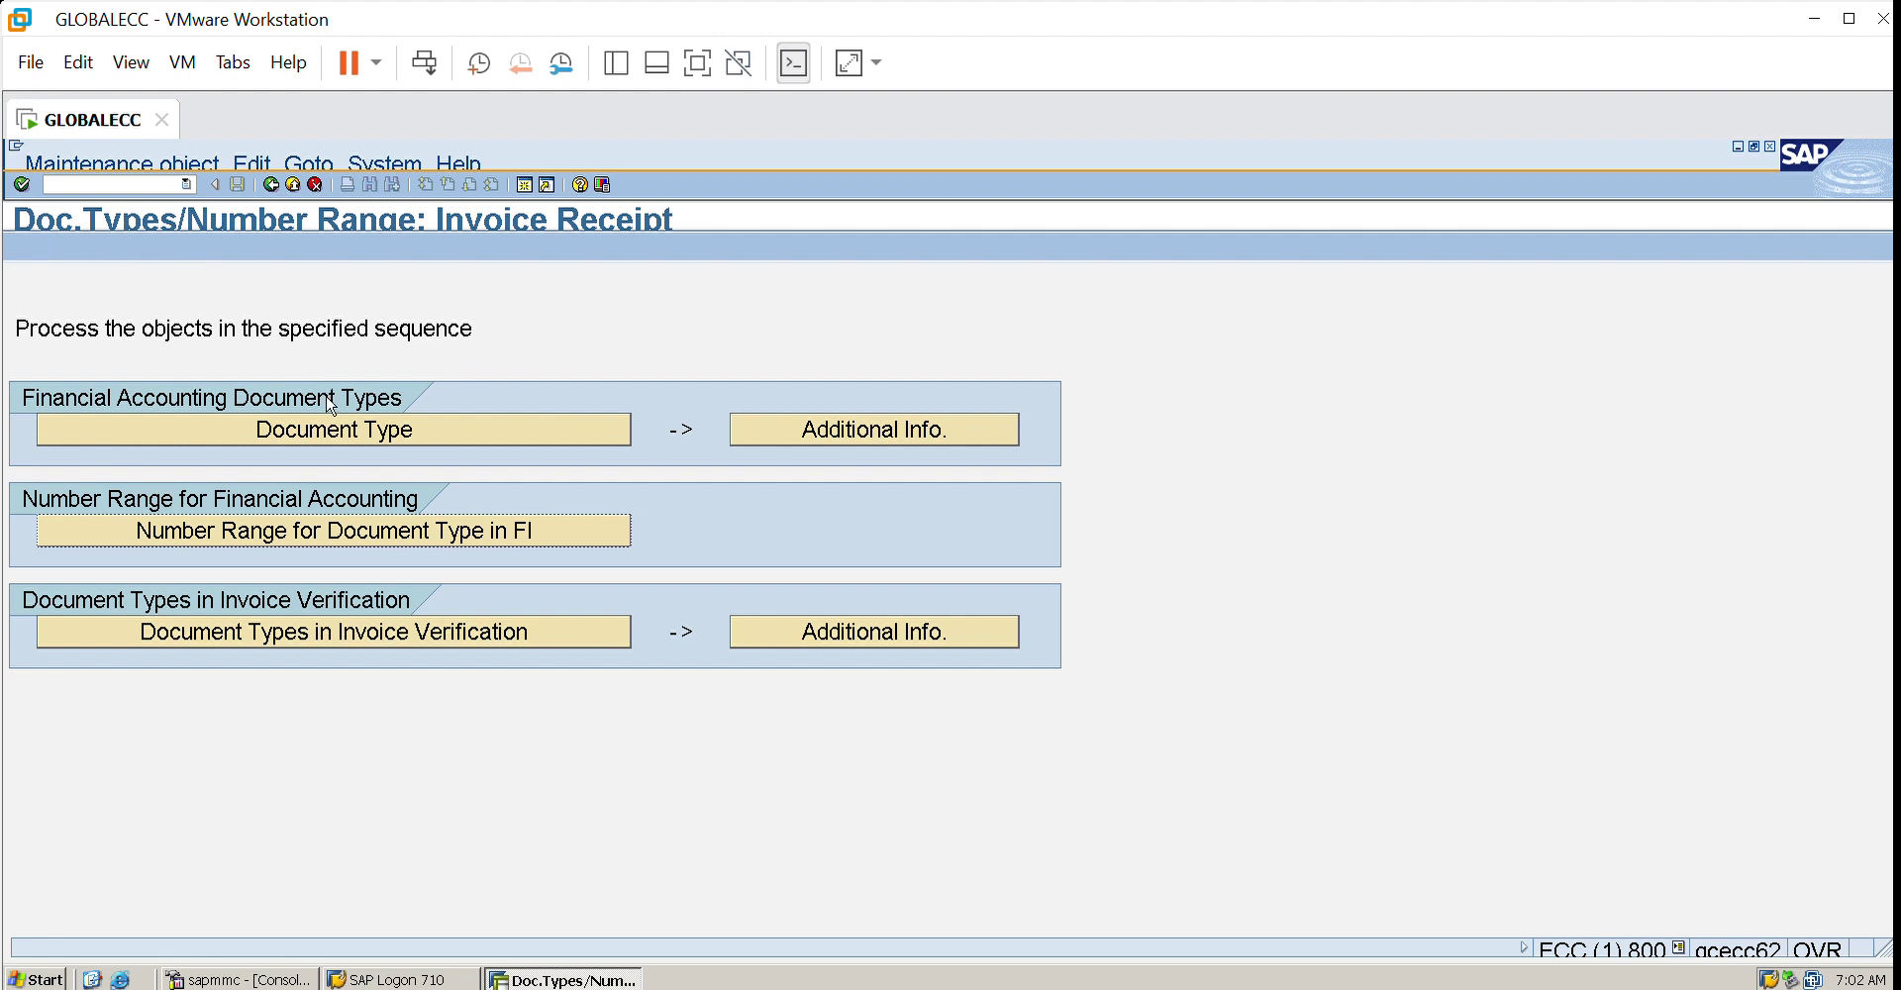
# - Reopen the financial accounting document types, position the list at type RE, and display its details
pyautogui.click(332, 428)
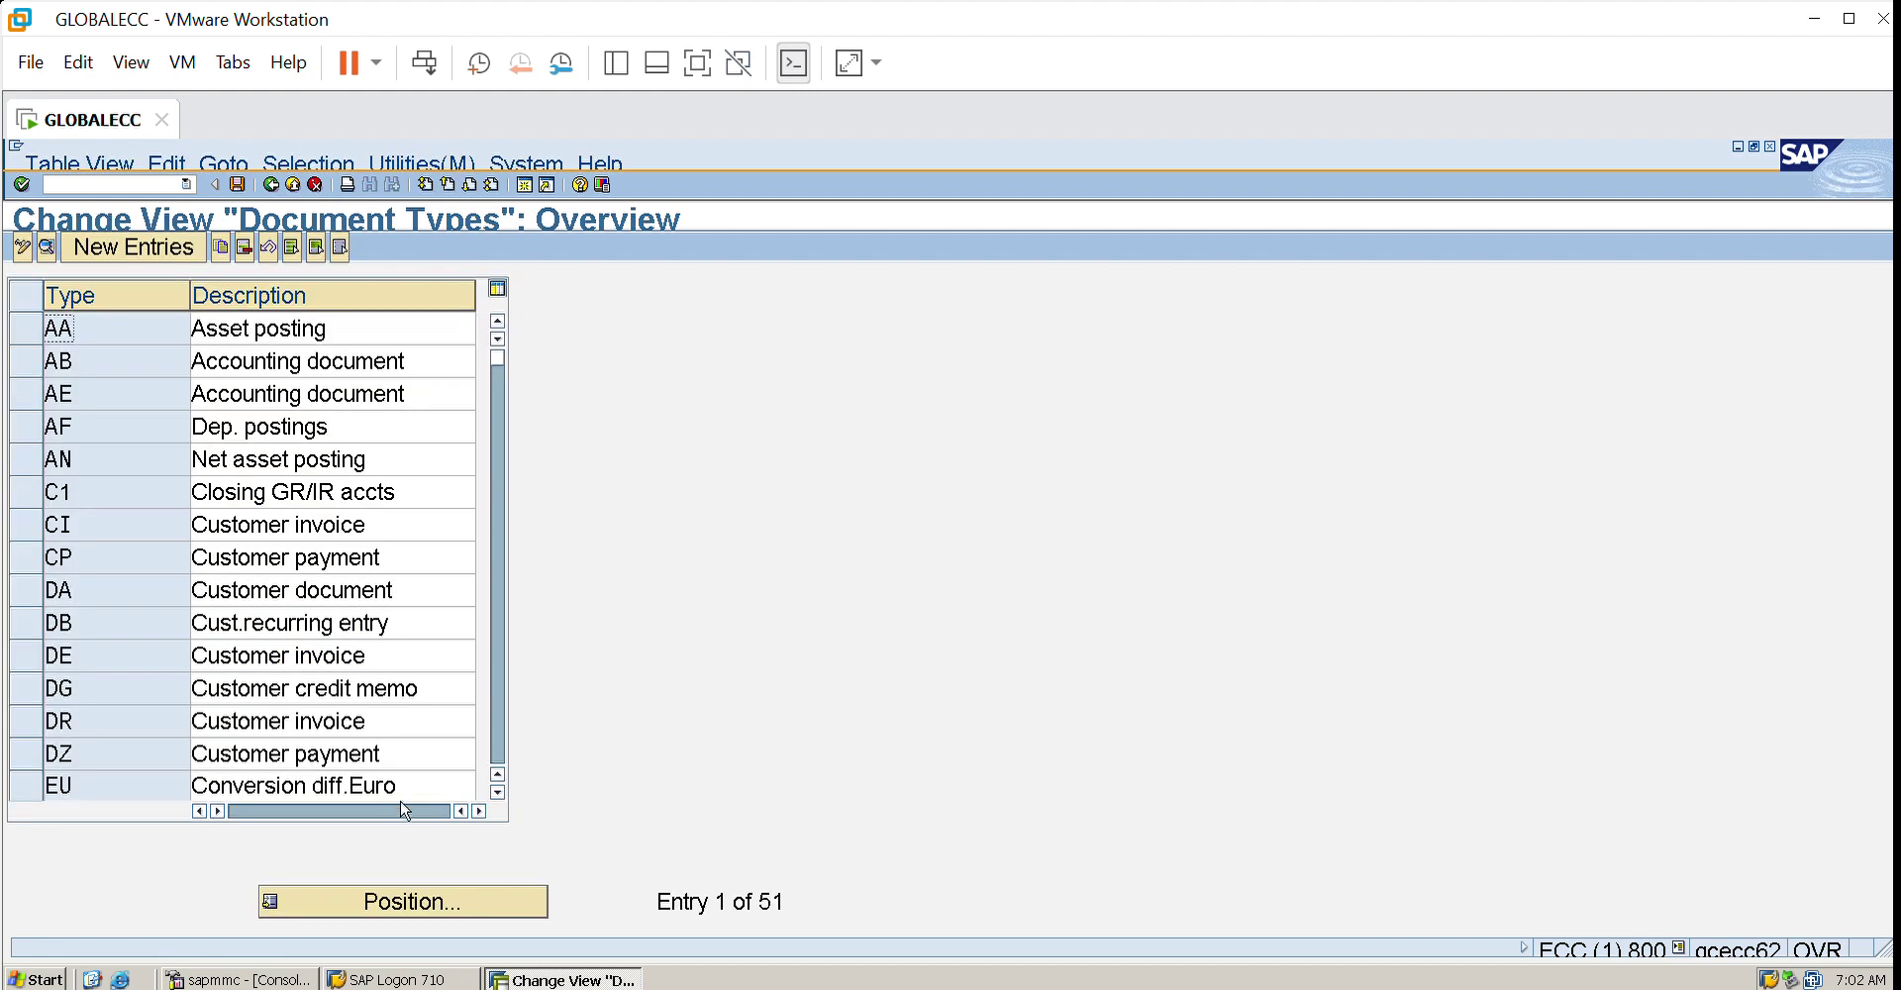
pyautogui.click(414, 900)
pyautogui.write('r')
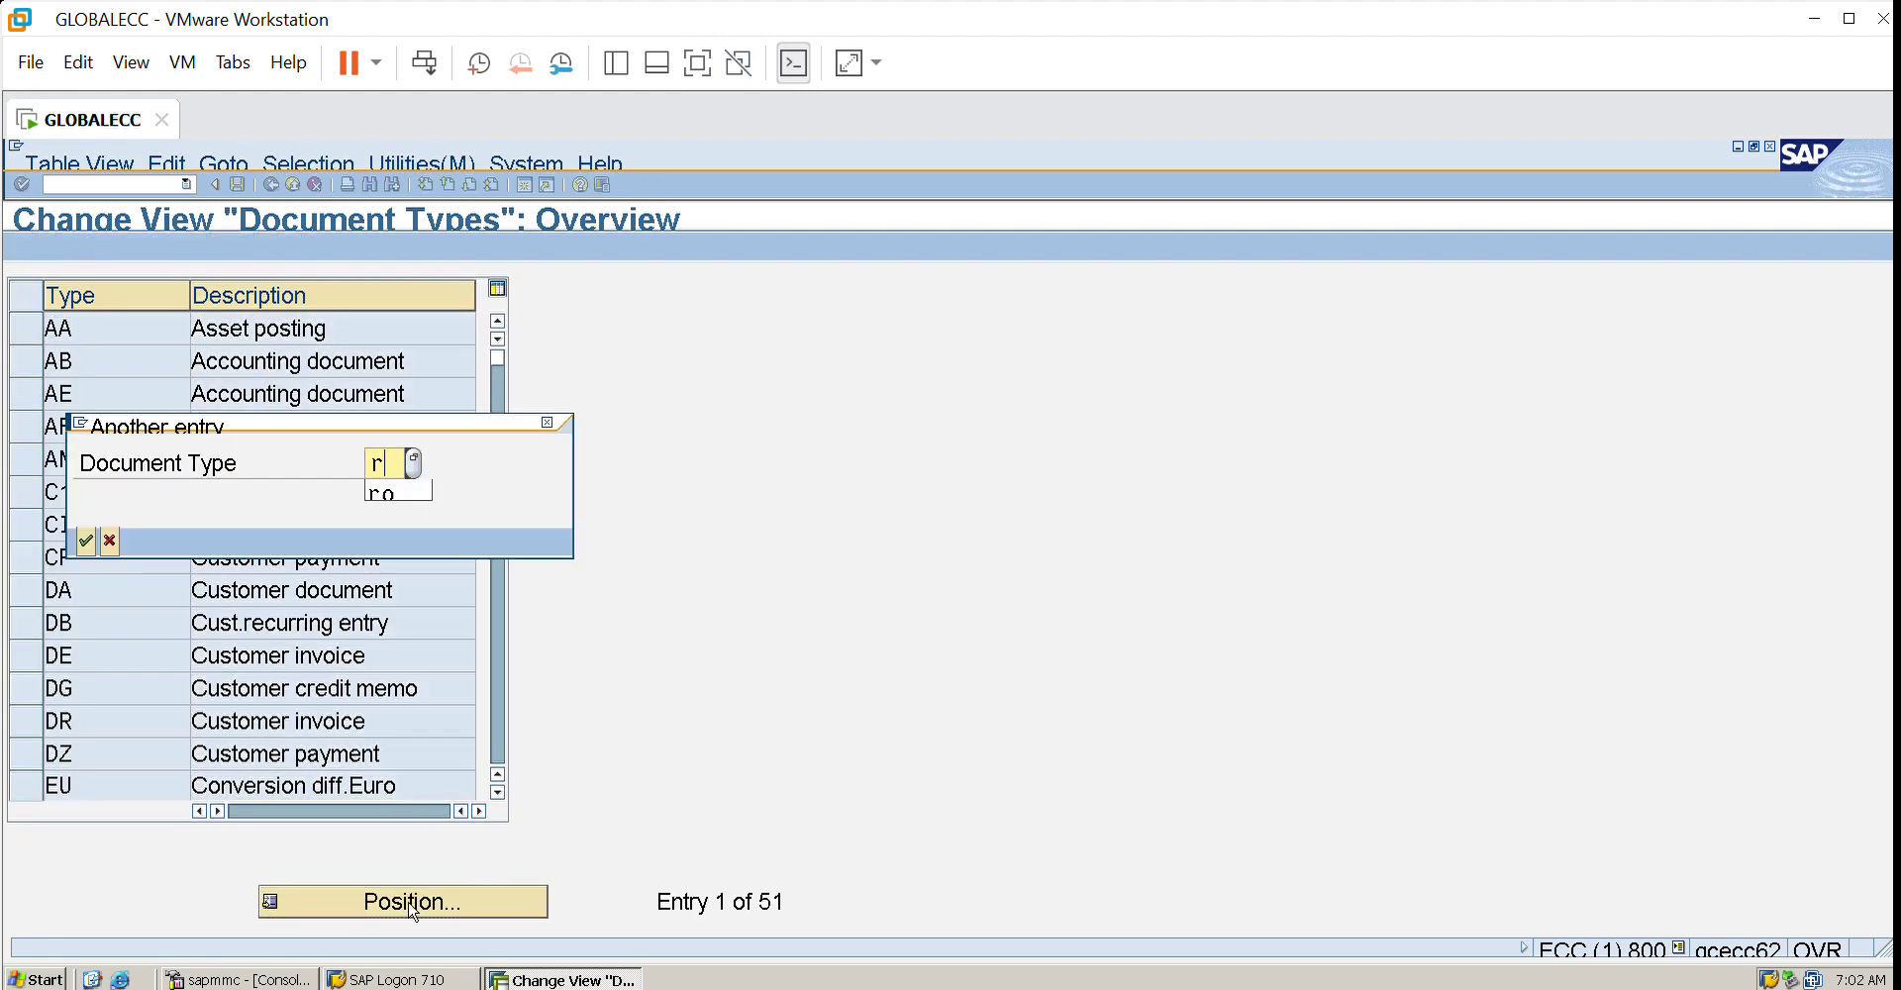
pyautogui.write('e')
pyautogui.press('Return')
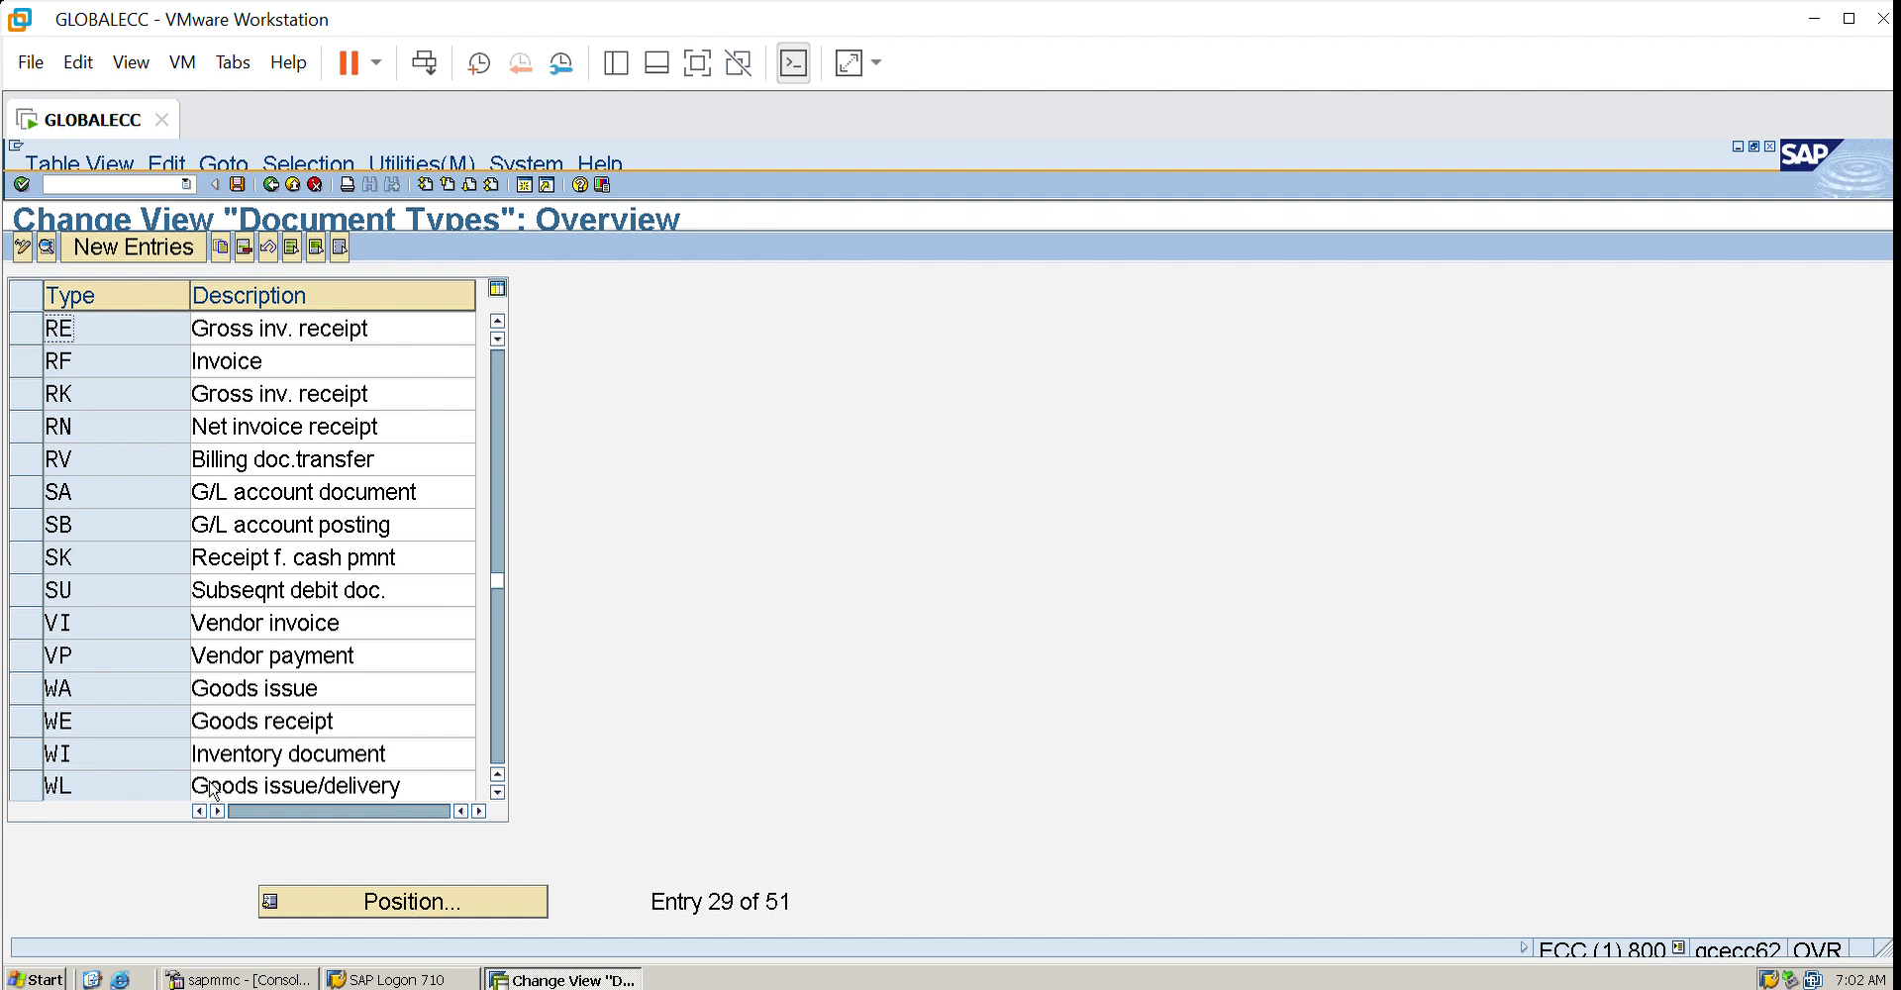
pyautogui.click(38, 315)
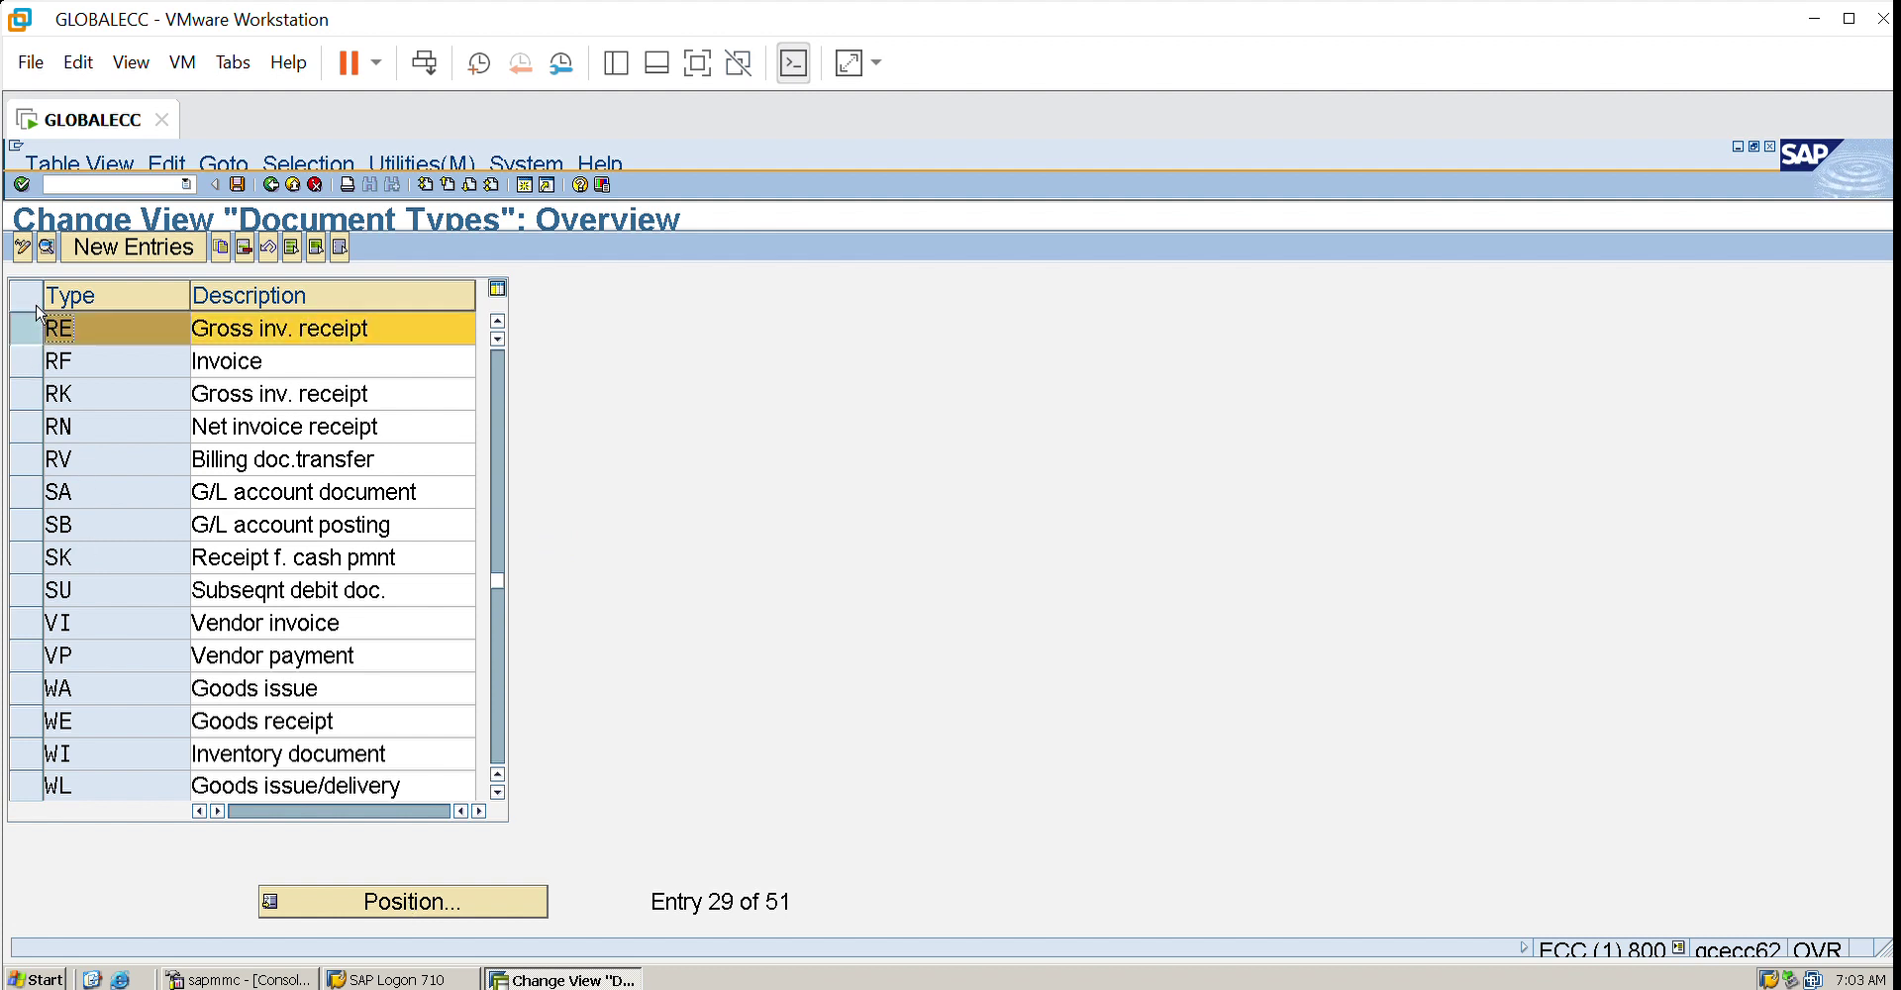
pyautogui.click(48, 248)
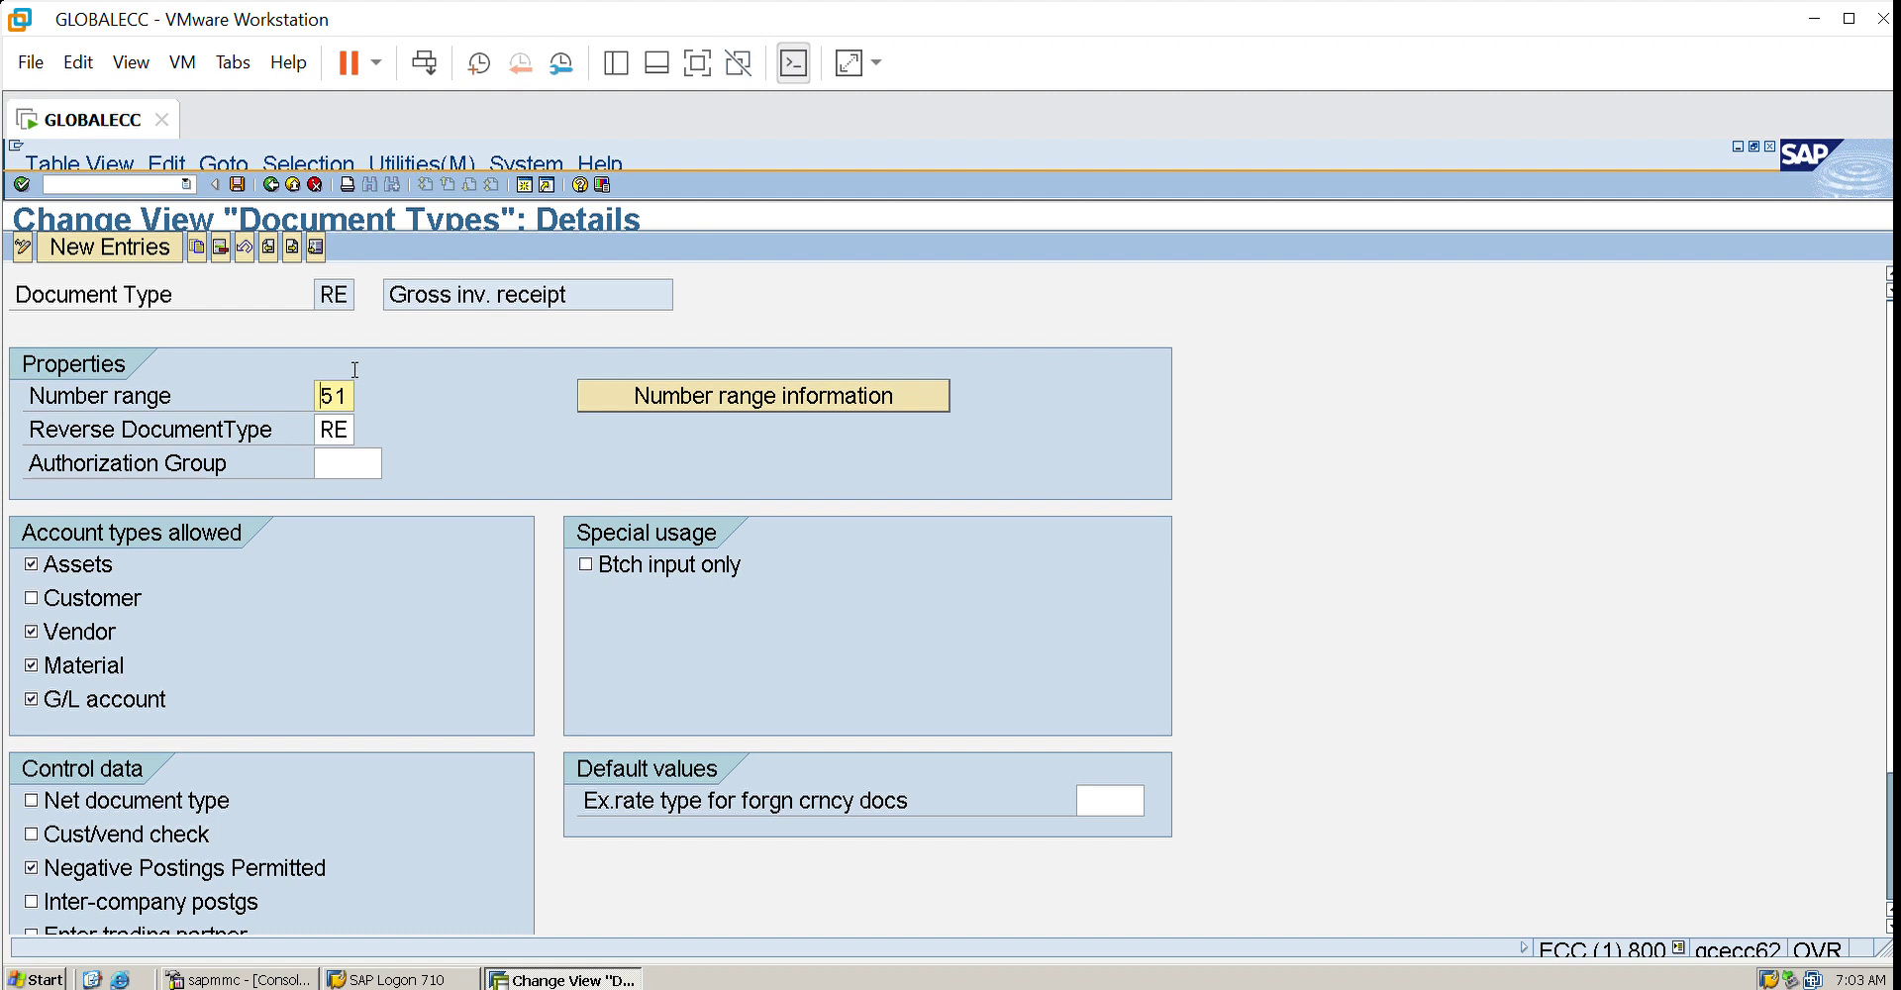
# - Open the accounting document number range intervals of company code 3000 for editing from the document type's number range information
pyautogui.click(774, 384)
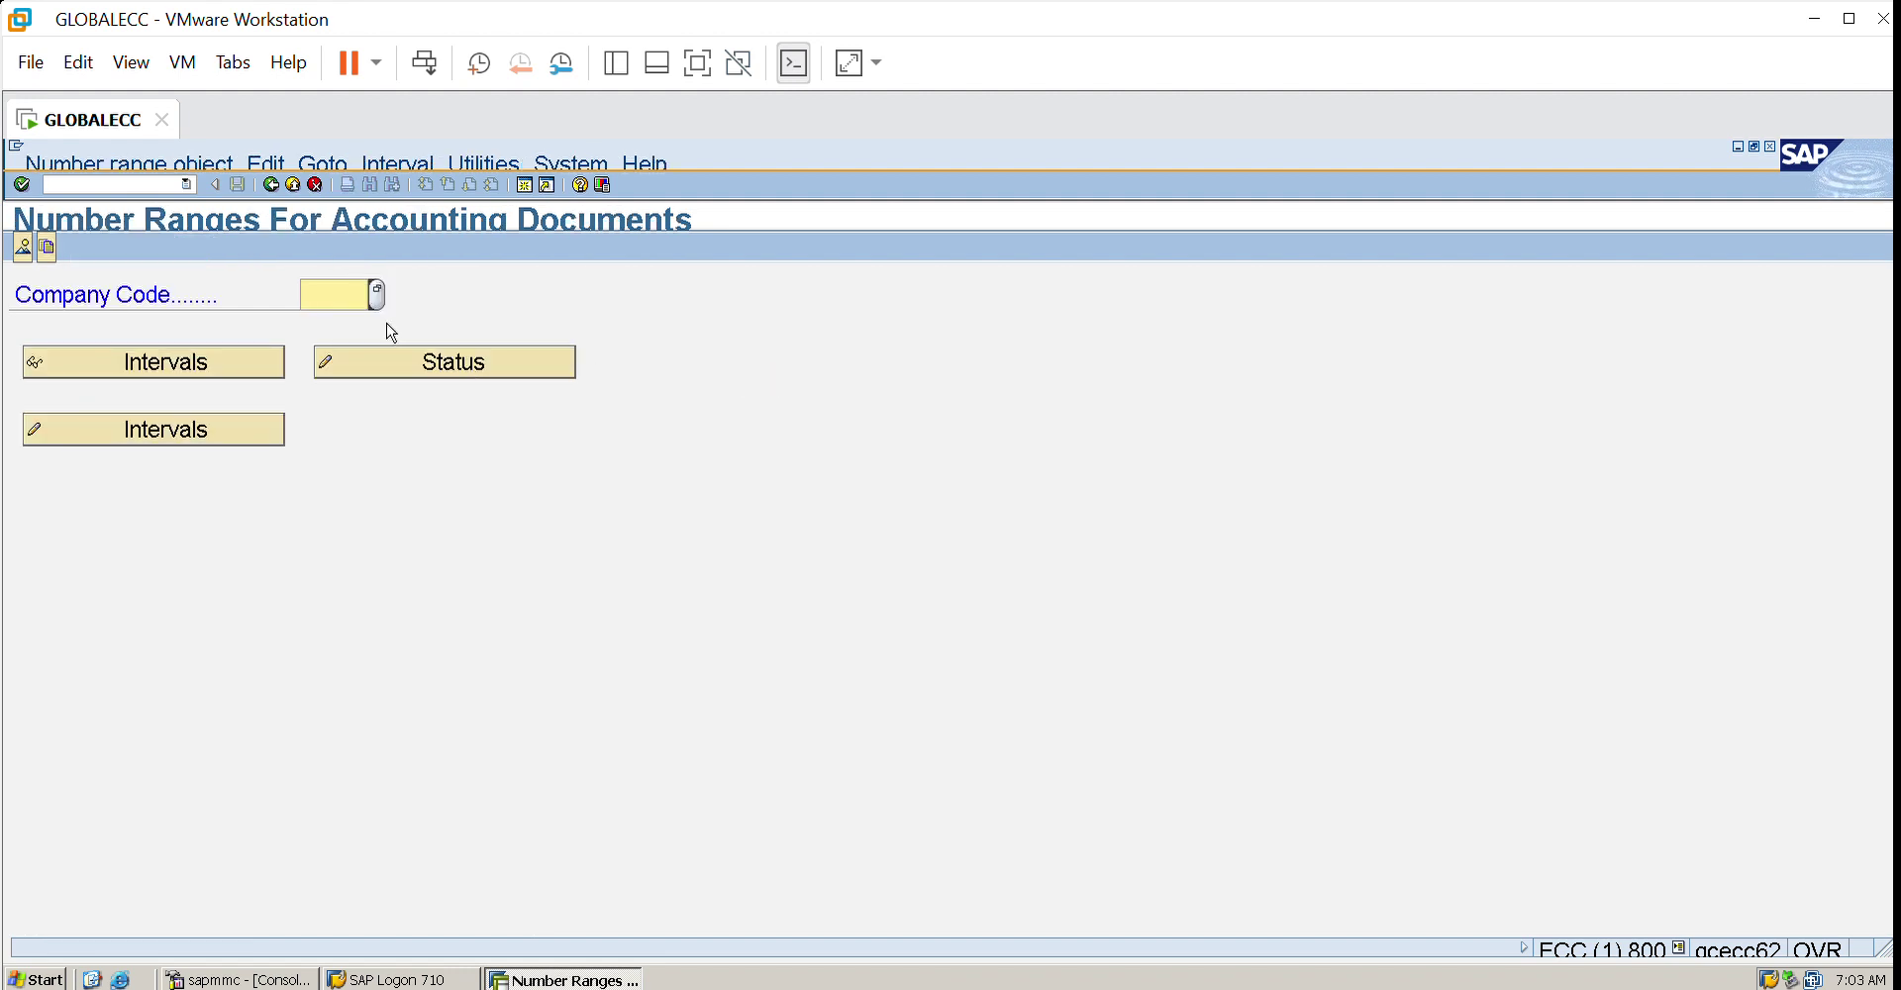
pyautogui.write('3000')
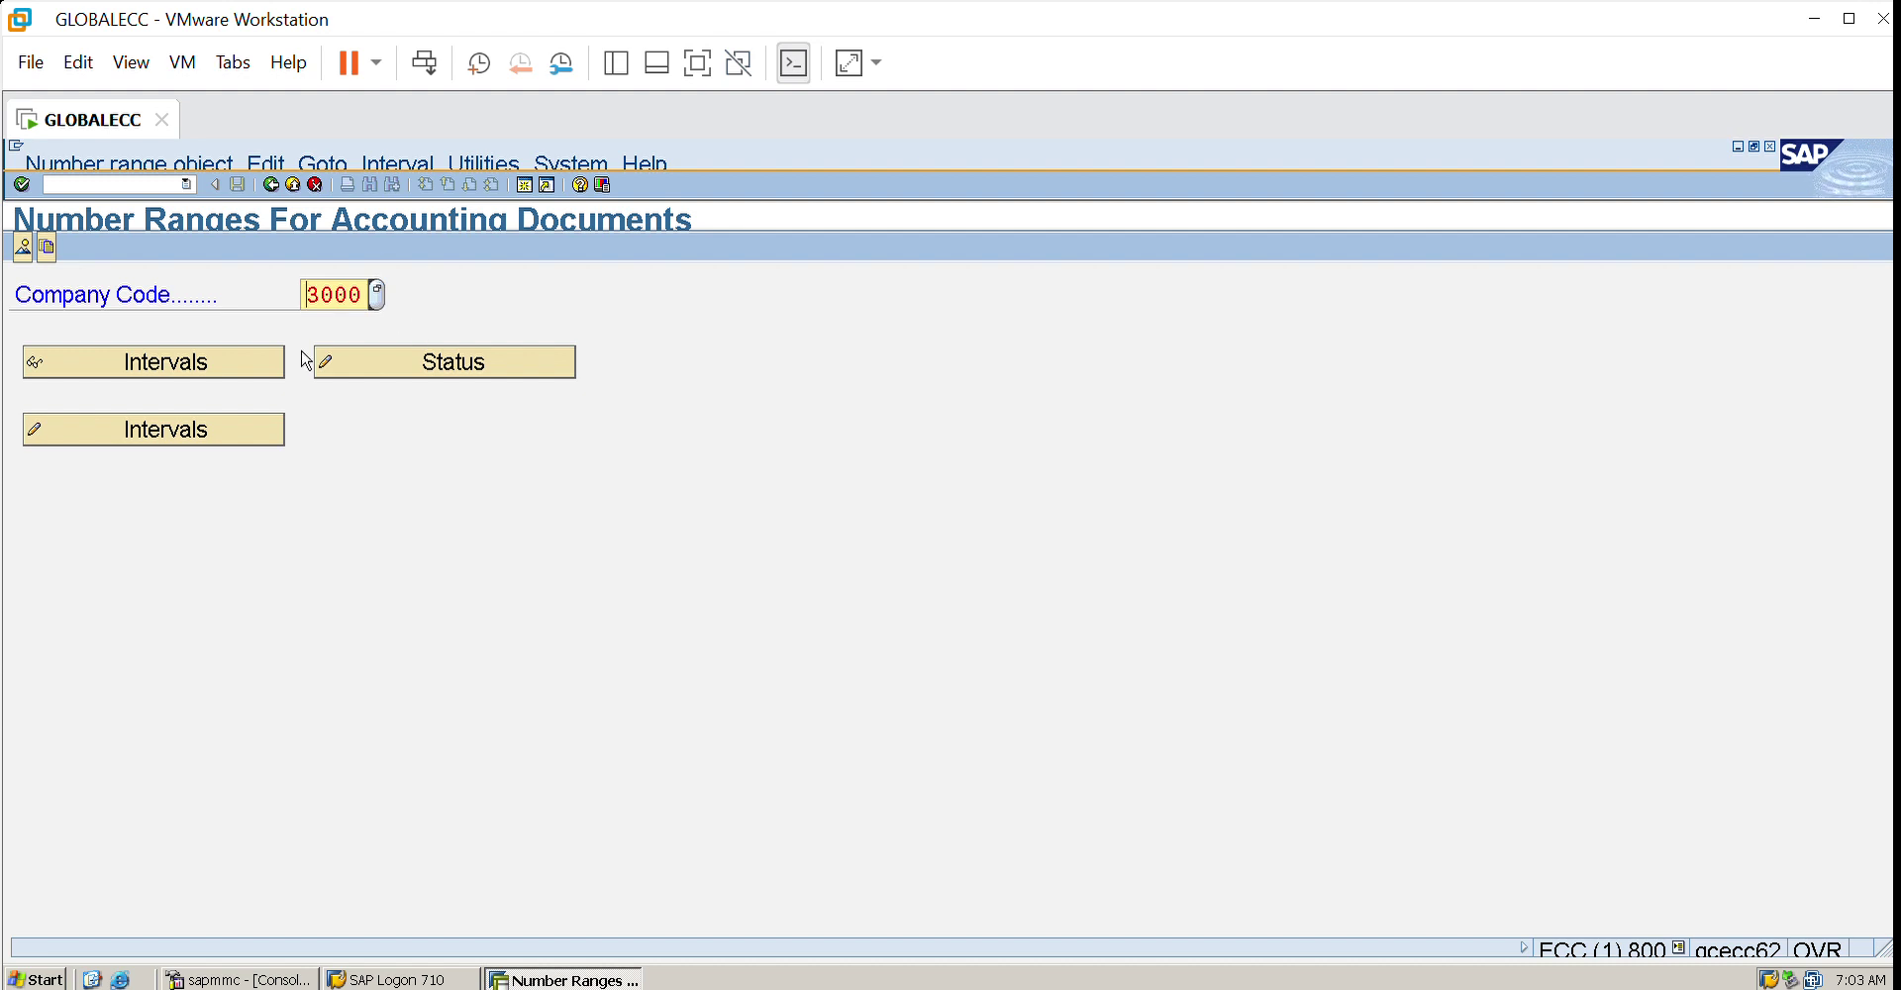
pyautogui.click(154, 426)
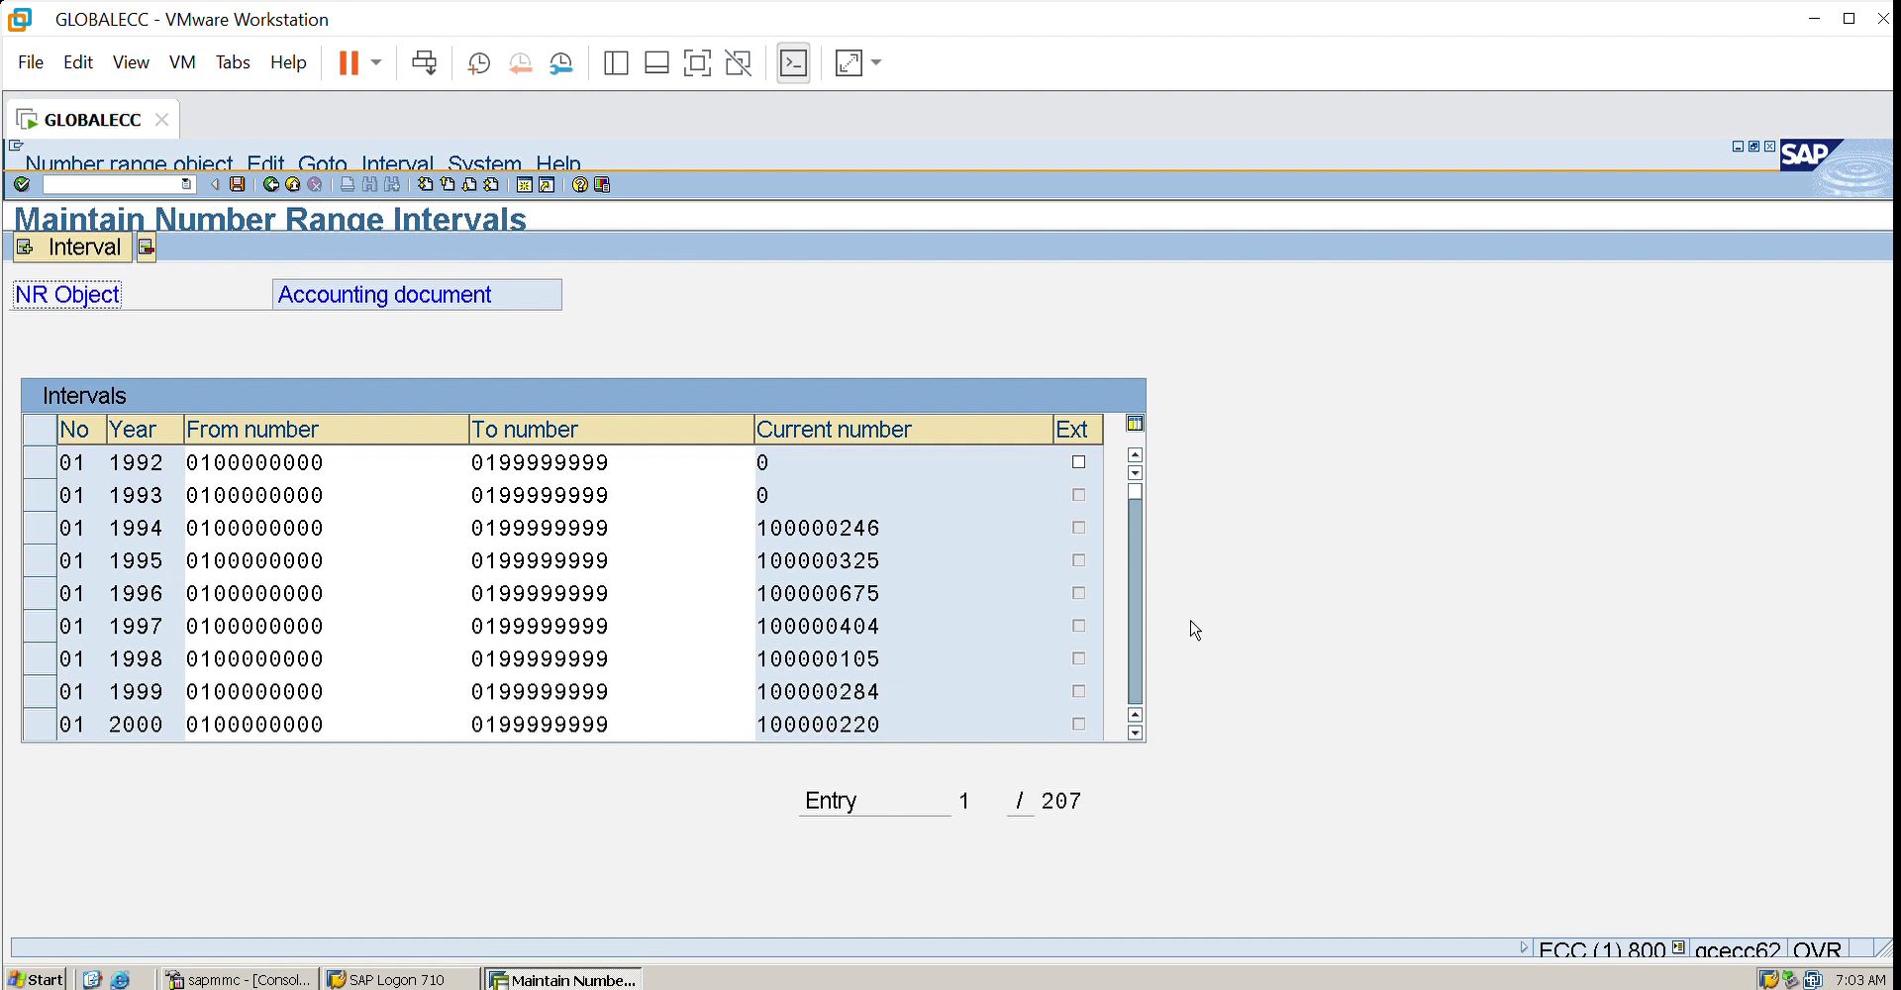
# - Examine the accounting document intervals of company code 3000, looking for the years maintained under number range 51
pyautogui.scroll(-5, 1153, 678)
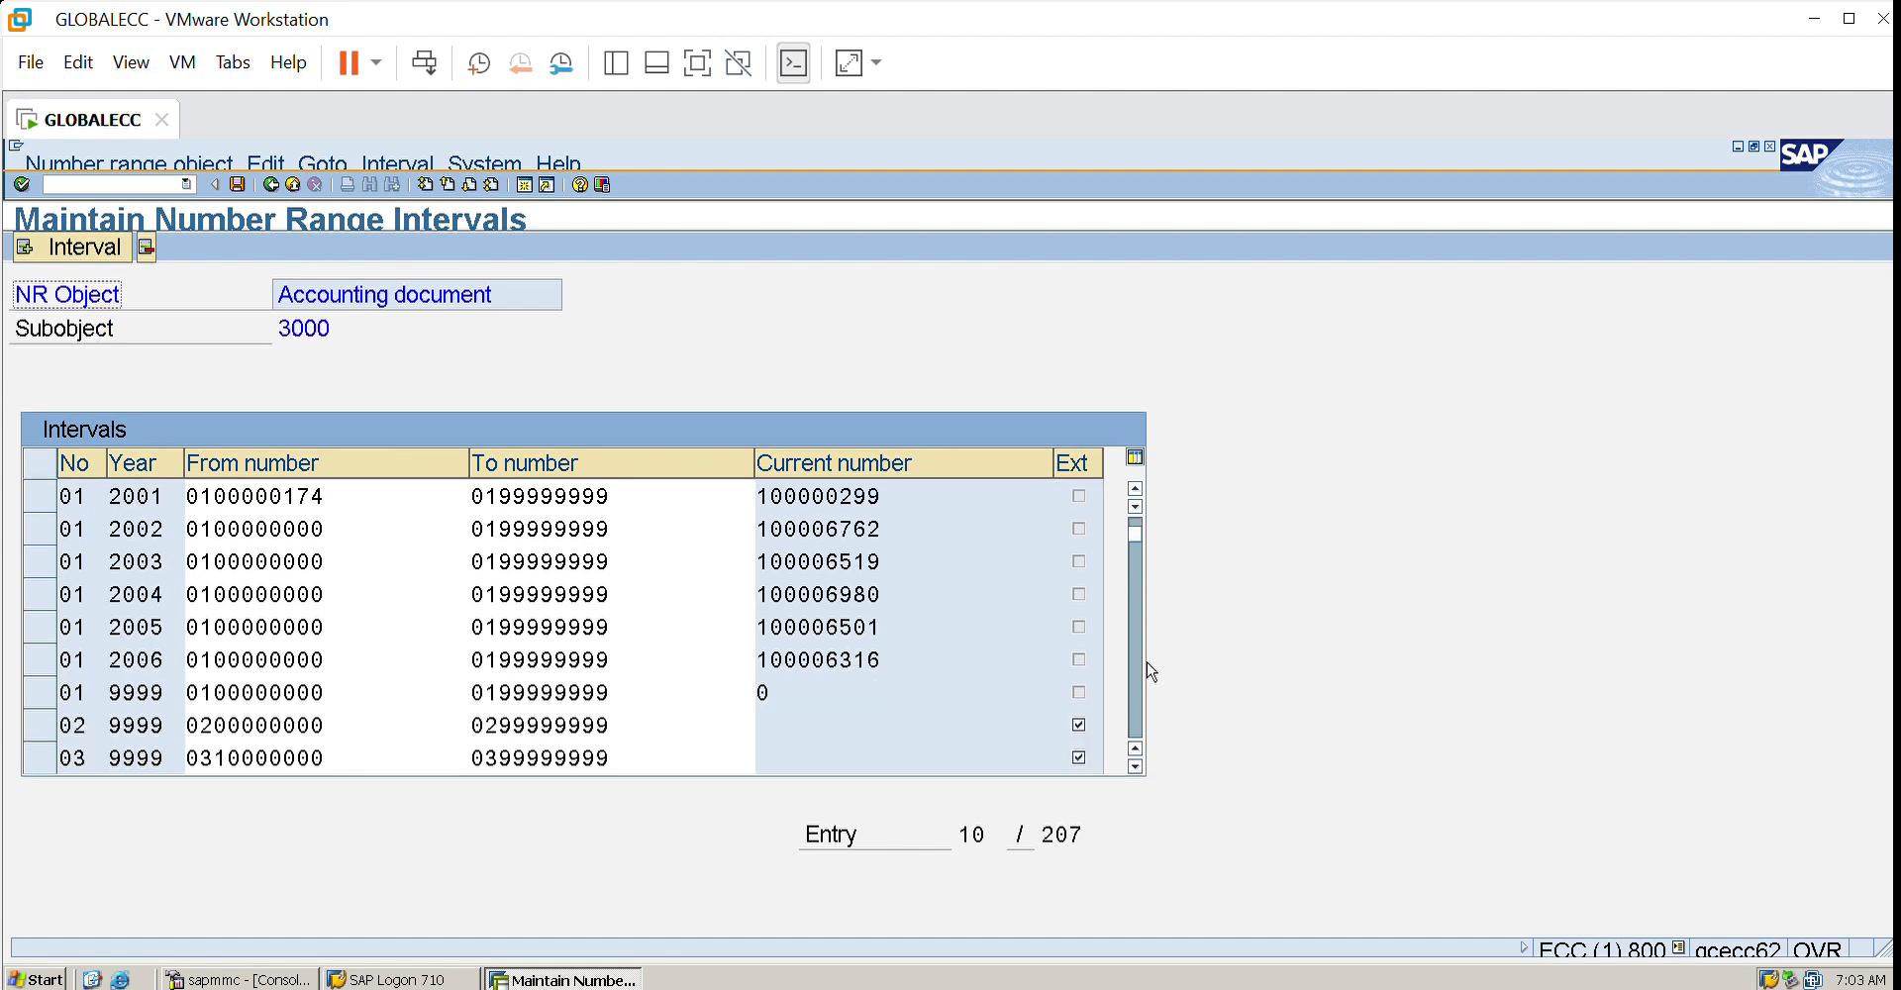
pyautogui.scroll(-13, 1151, 671)
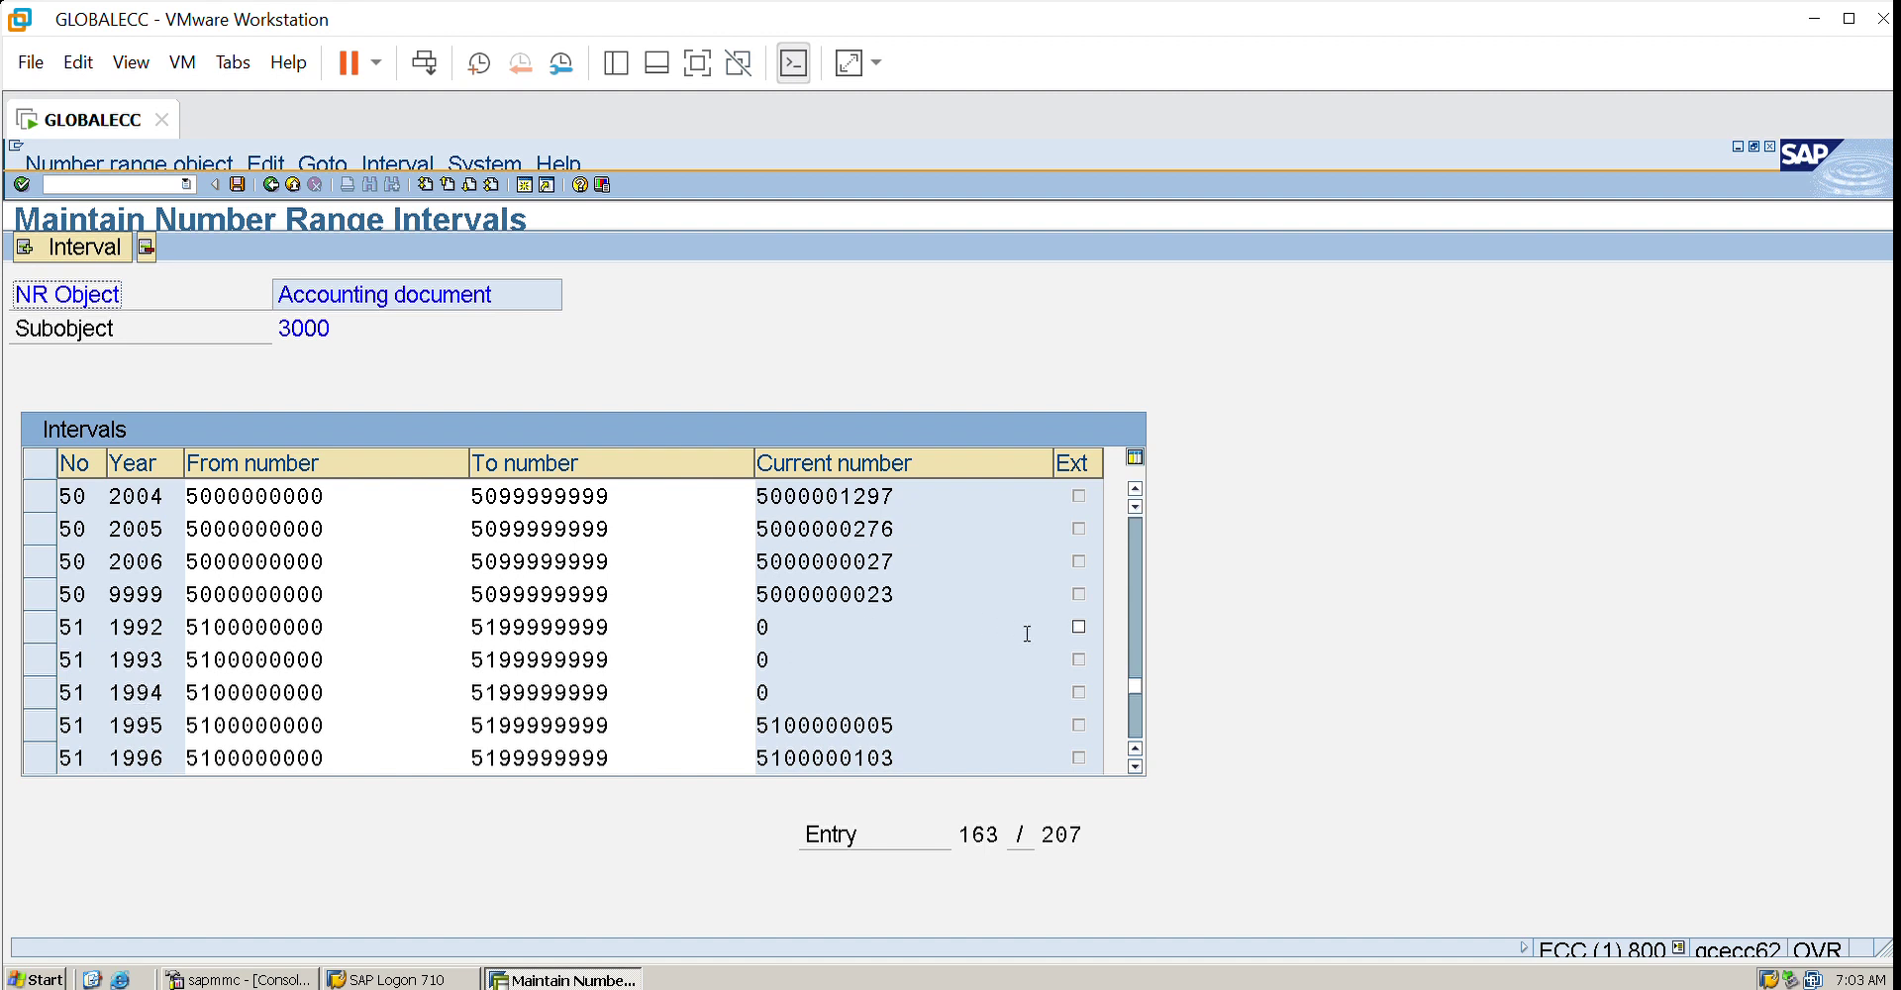
pyautogui.click(1137, 702)
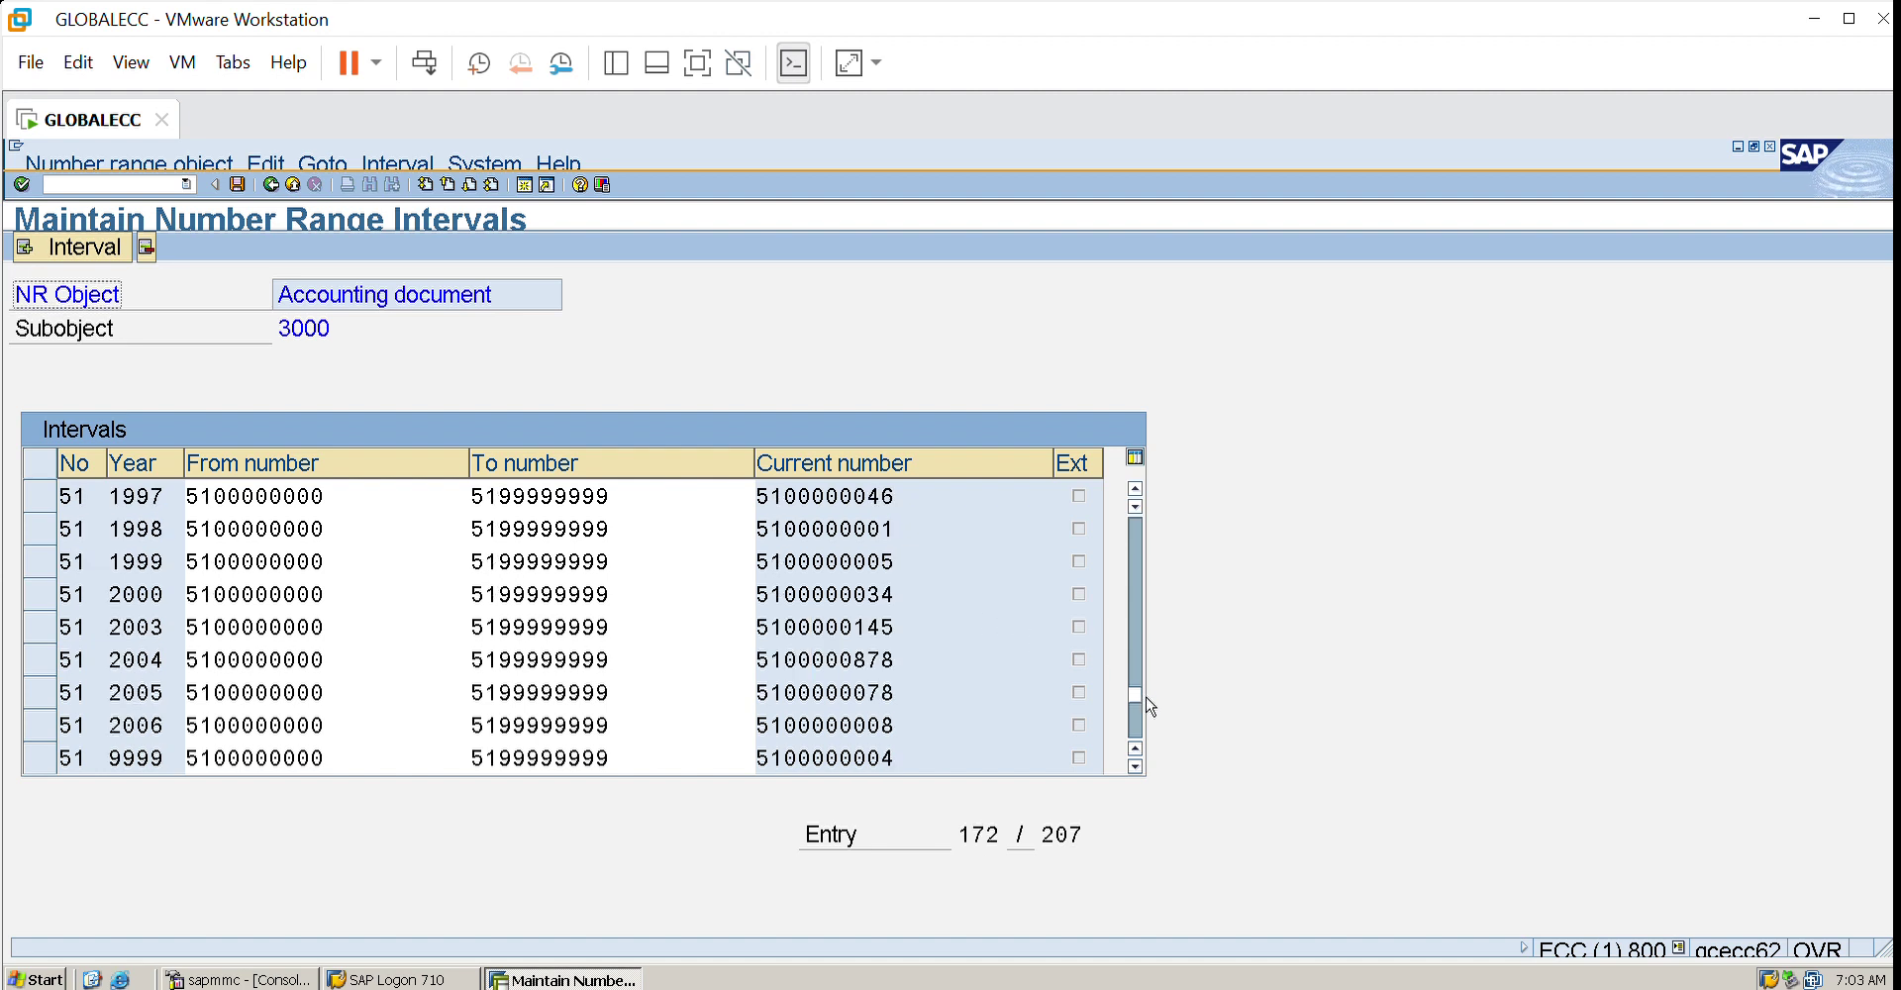
pyautogui.click(1140, 705)
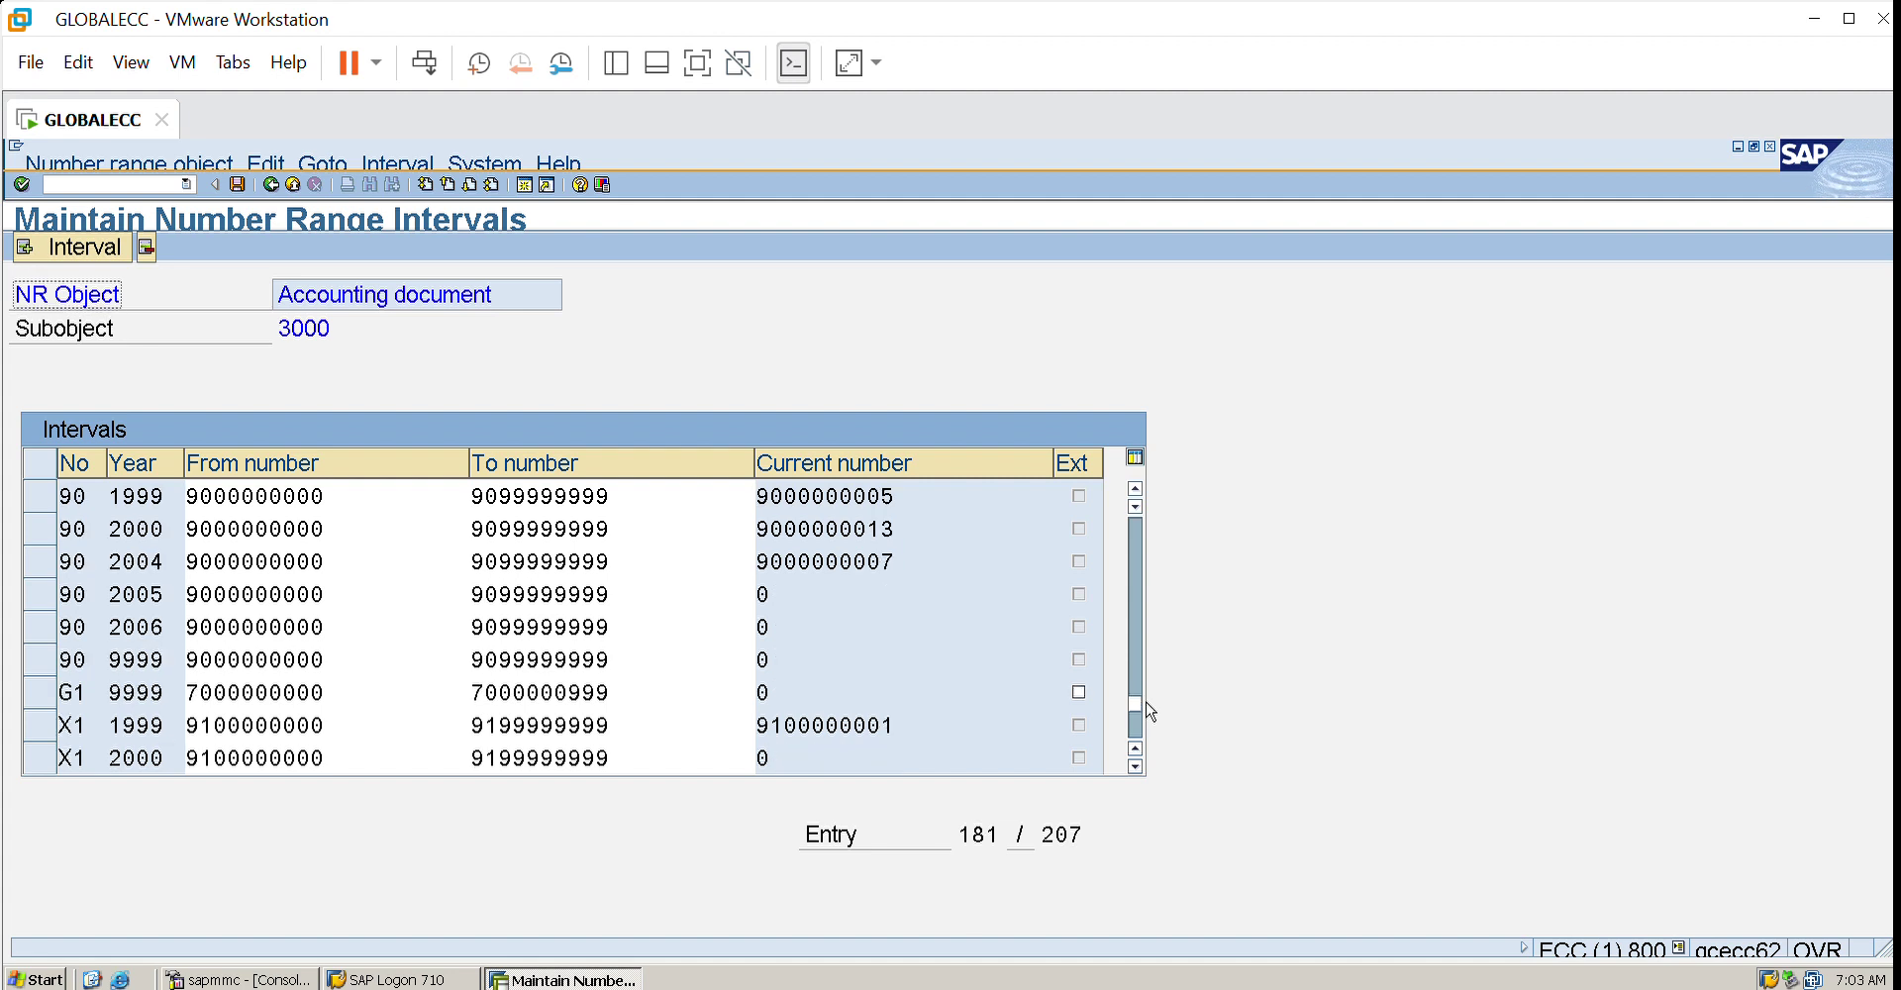
pyautogui.click(1144, 703)
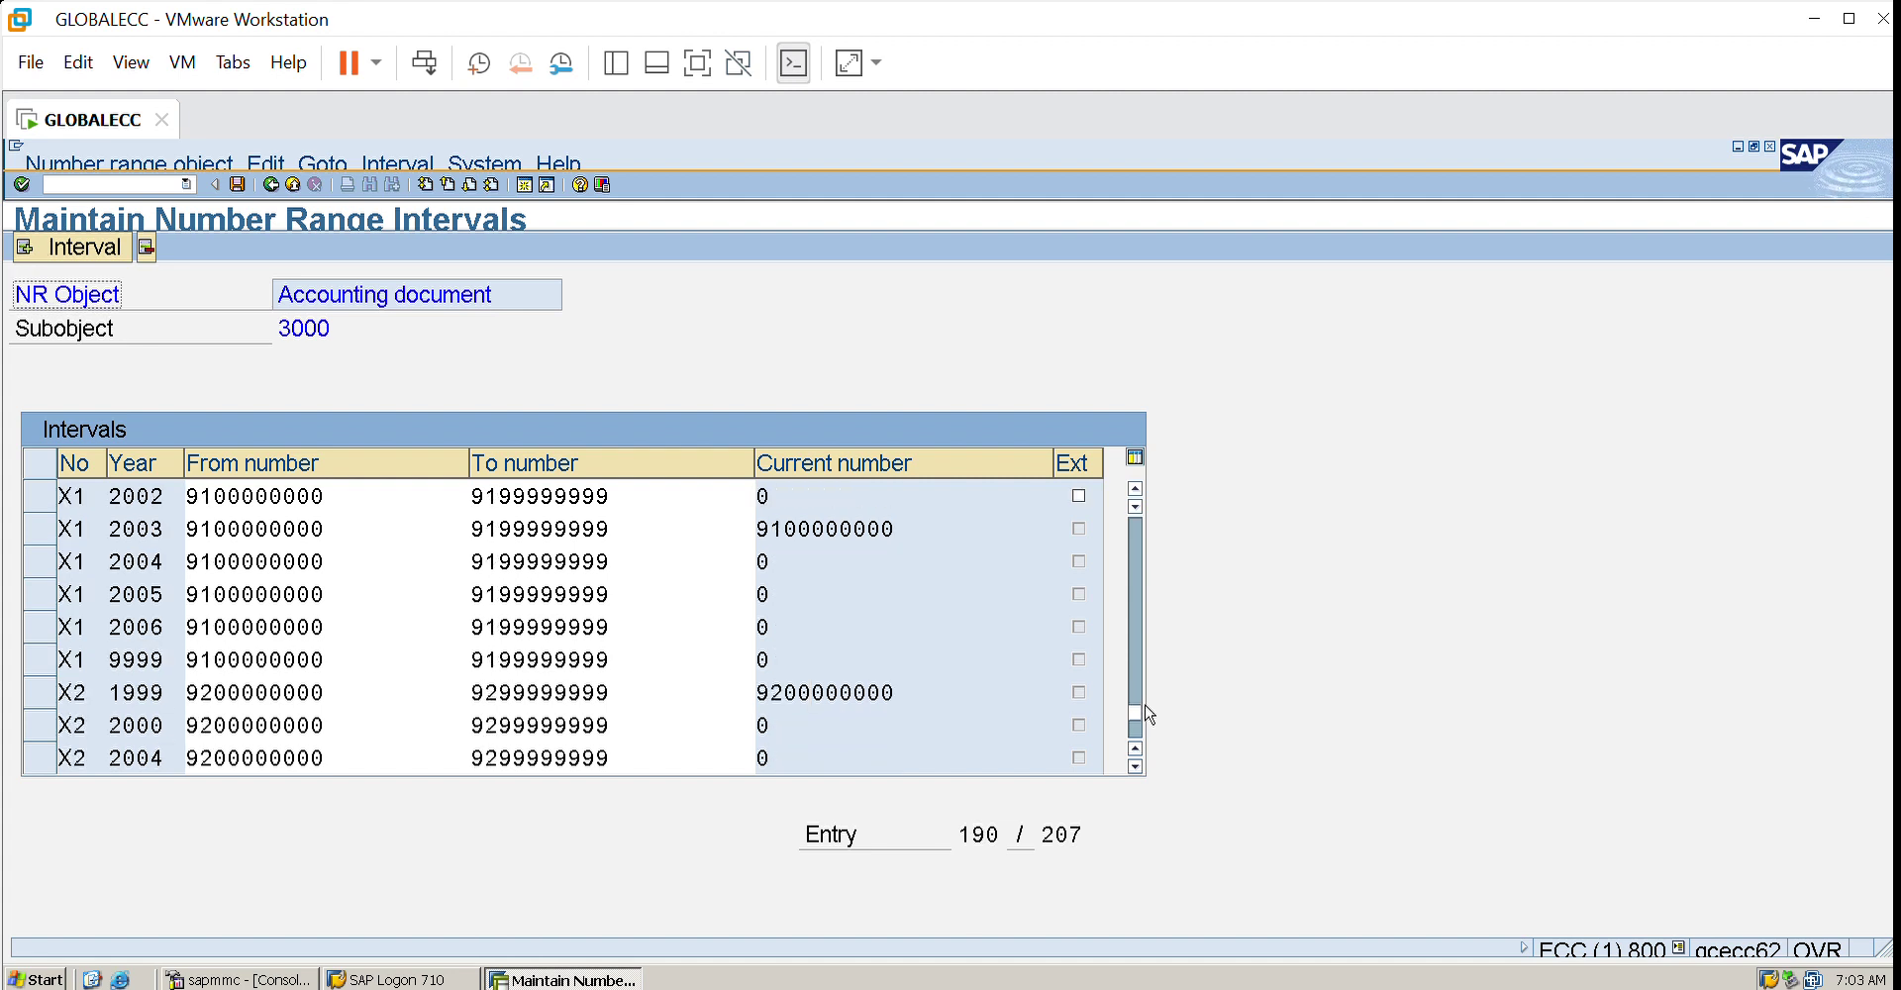
pyautogui.click(1145, 707)
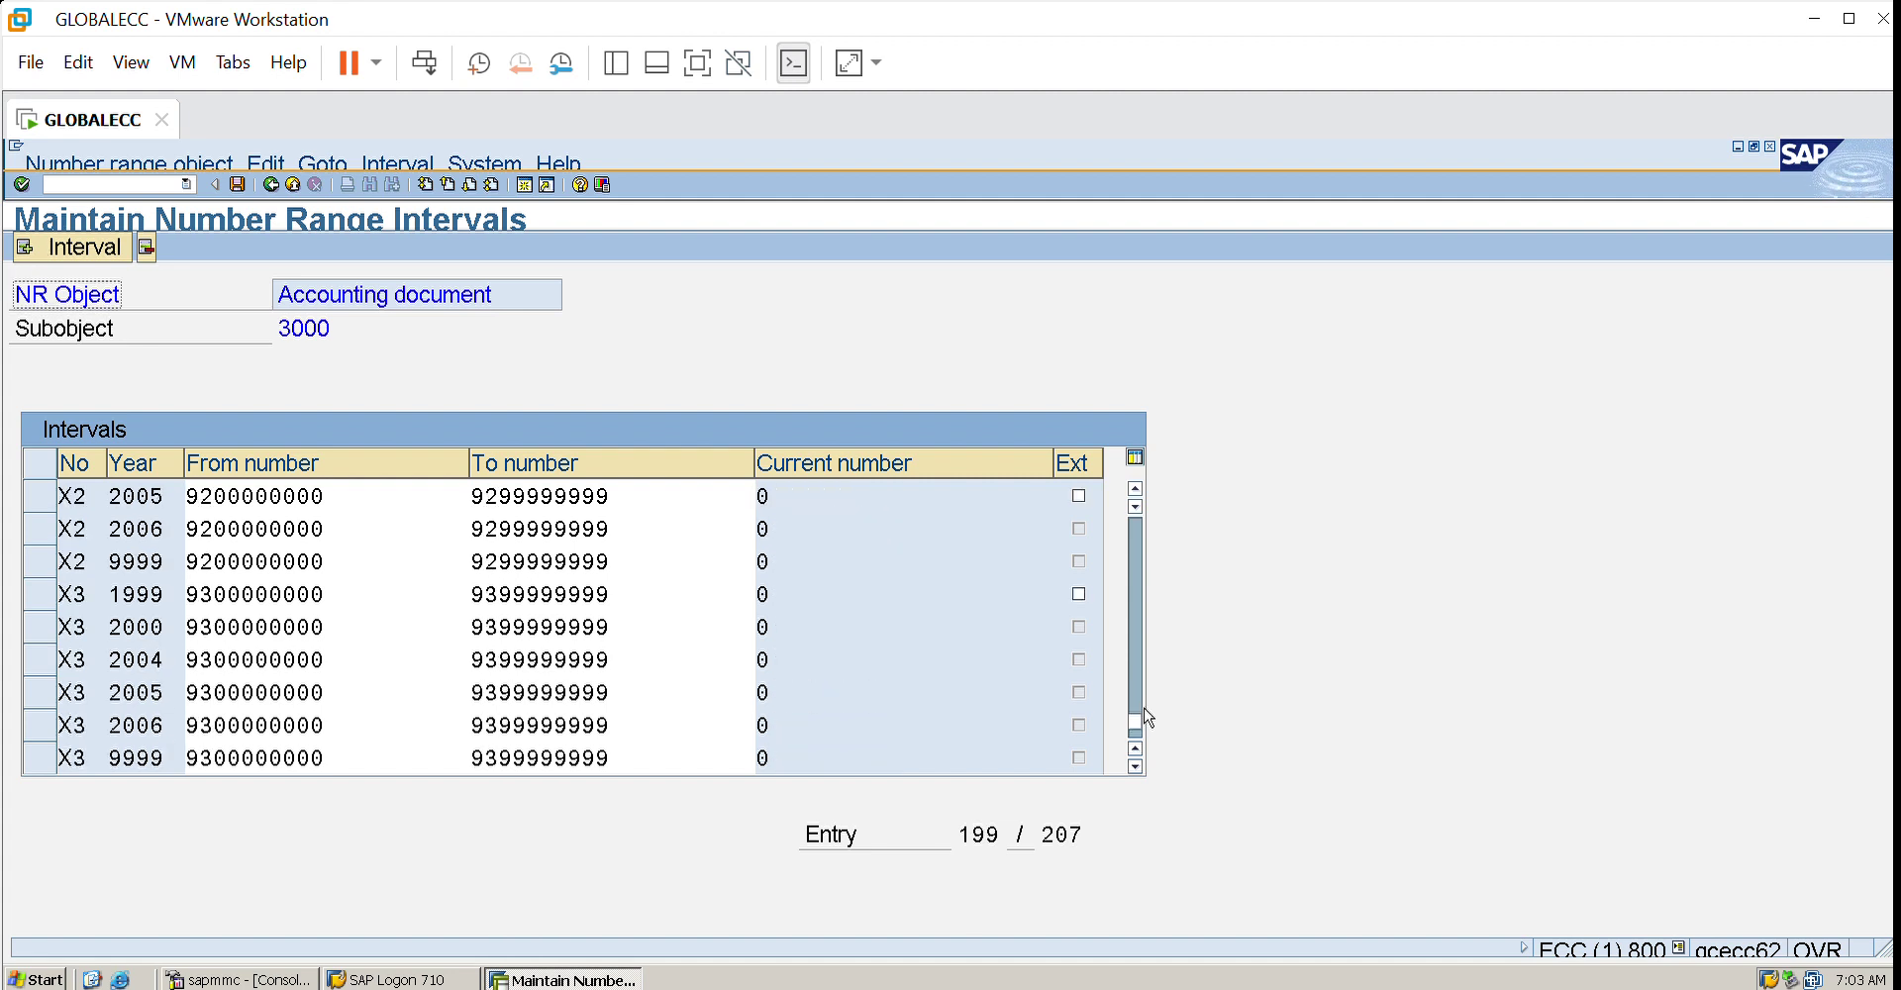
pyautogui.click(1145, 709)
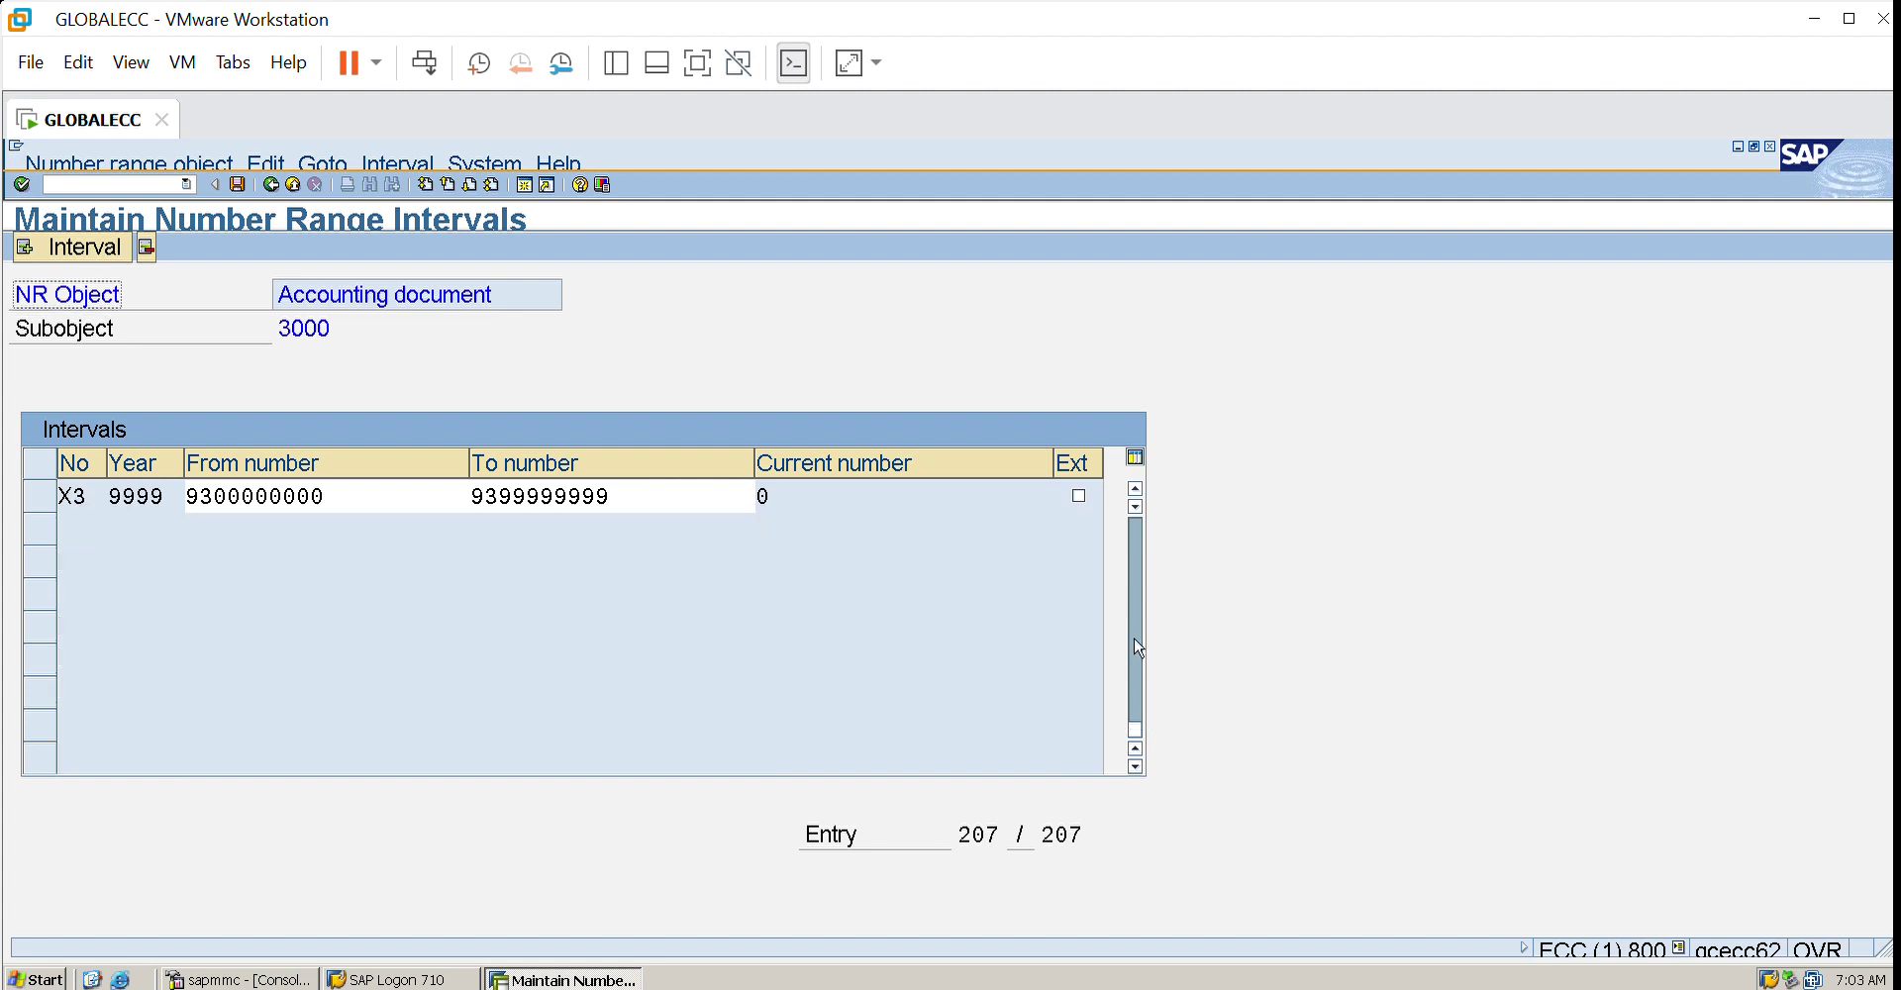
pyautogui.click(1143, 604)
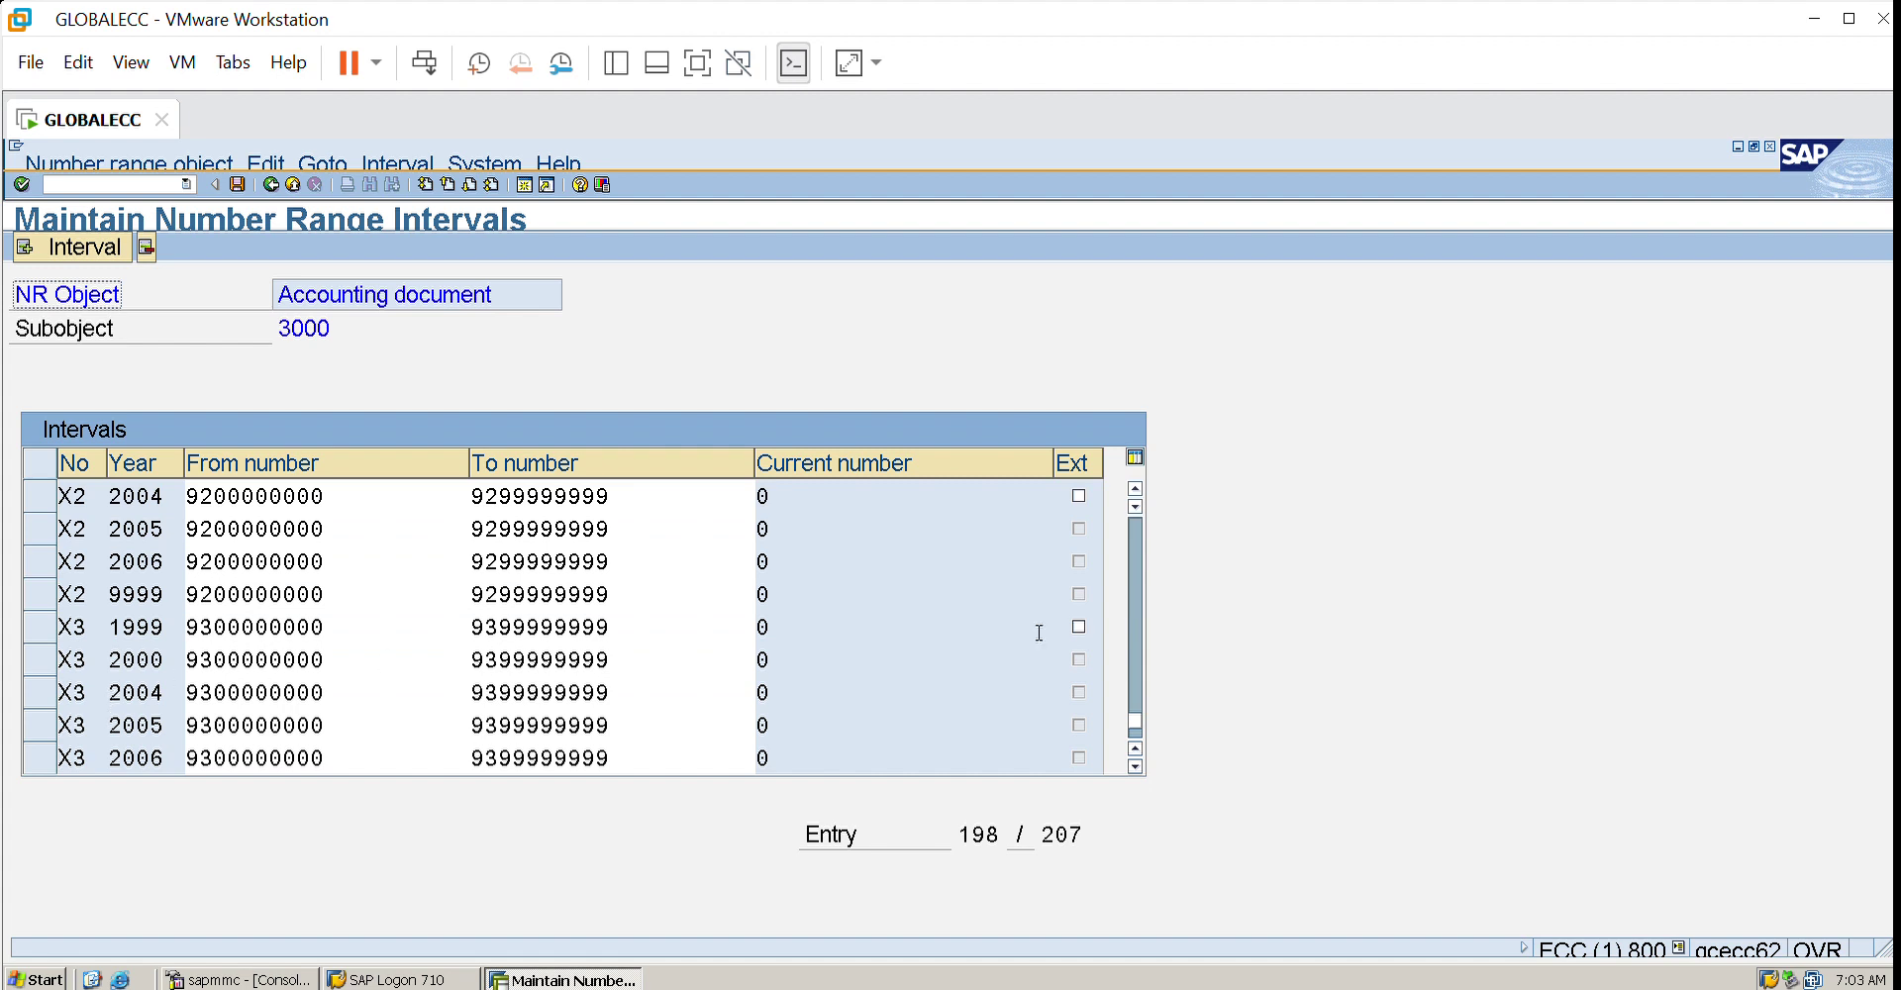
pyautogui.click(1138, 723)
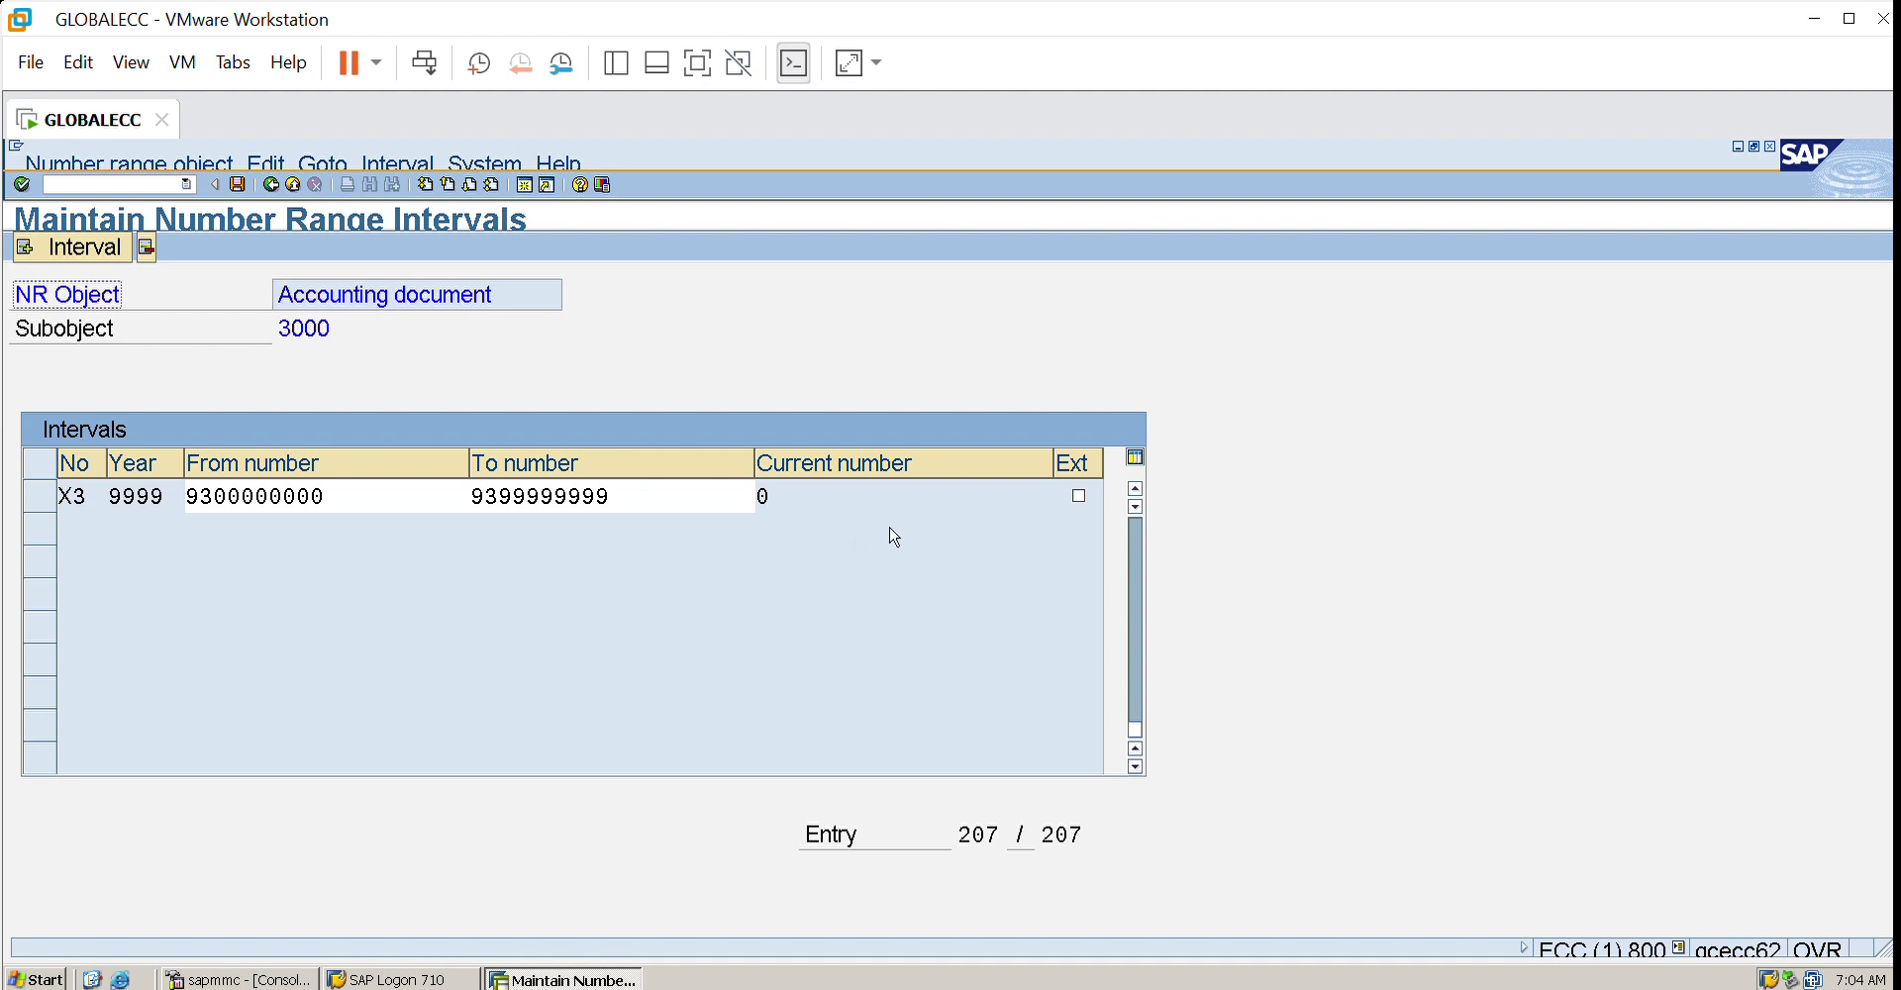
pyautogui.click(1141, 539)
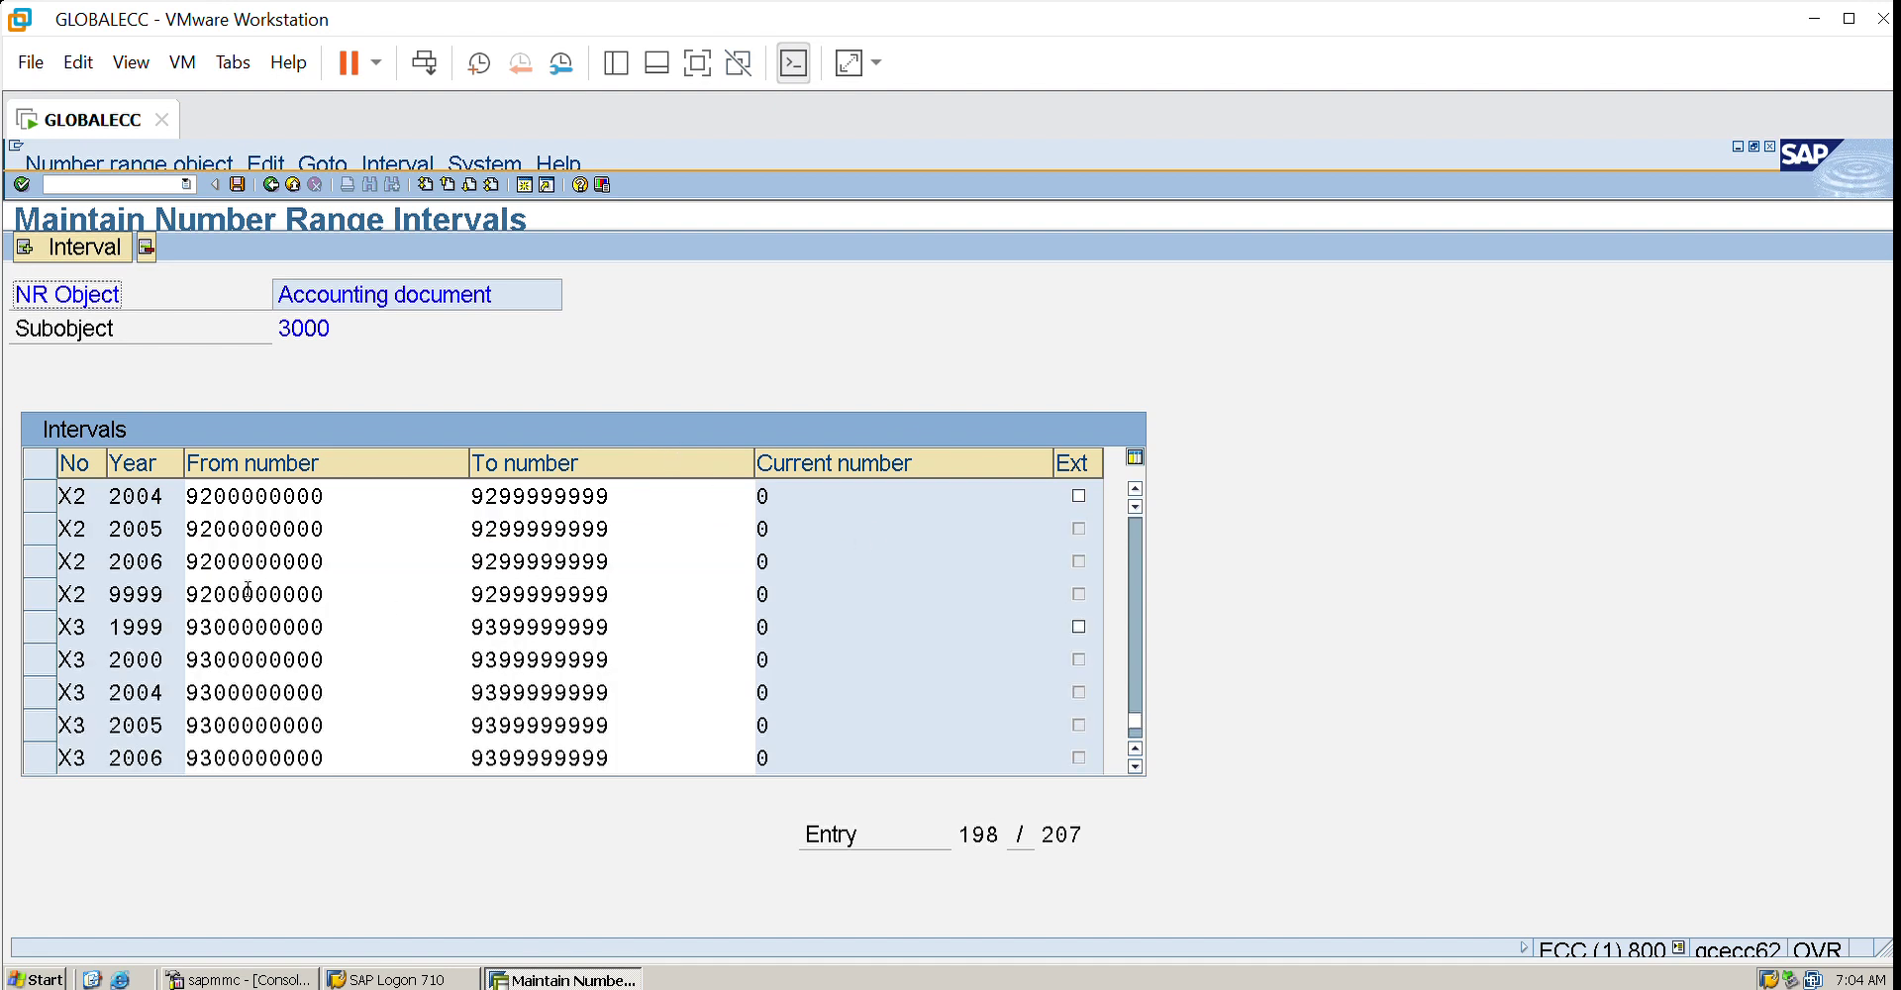
pyautogui.click(1140, 571)
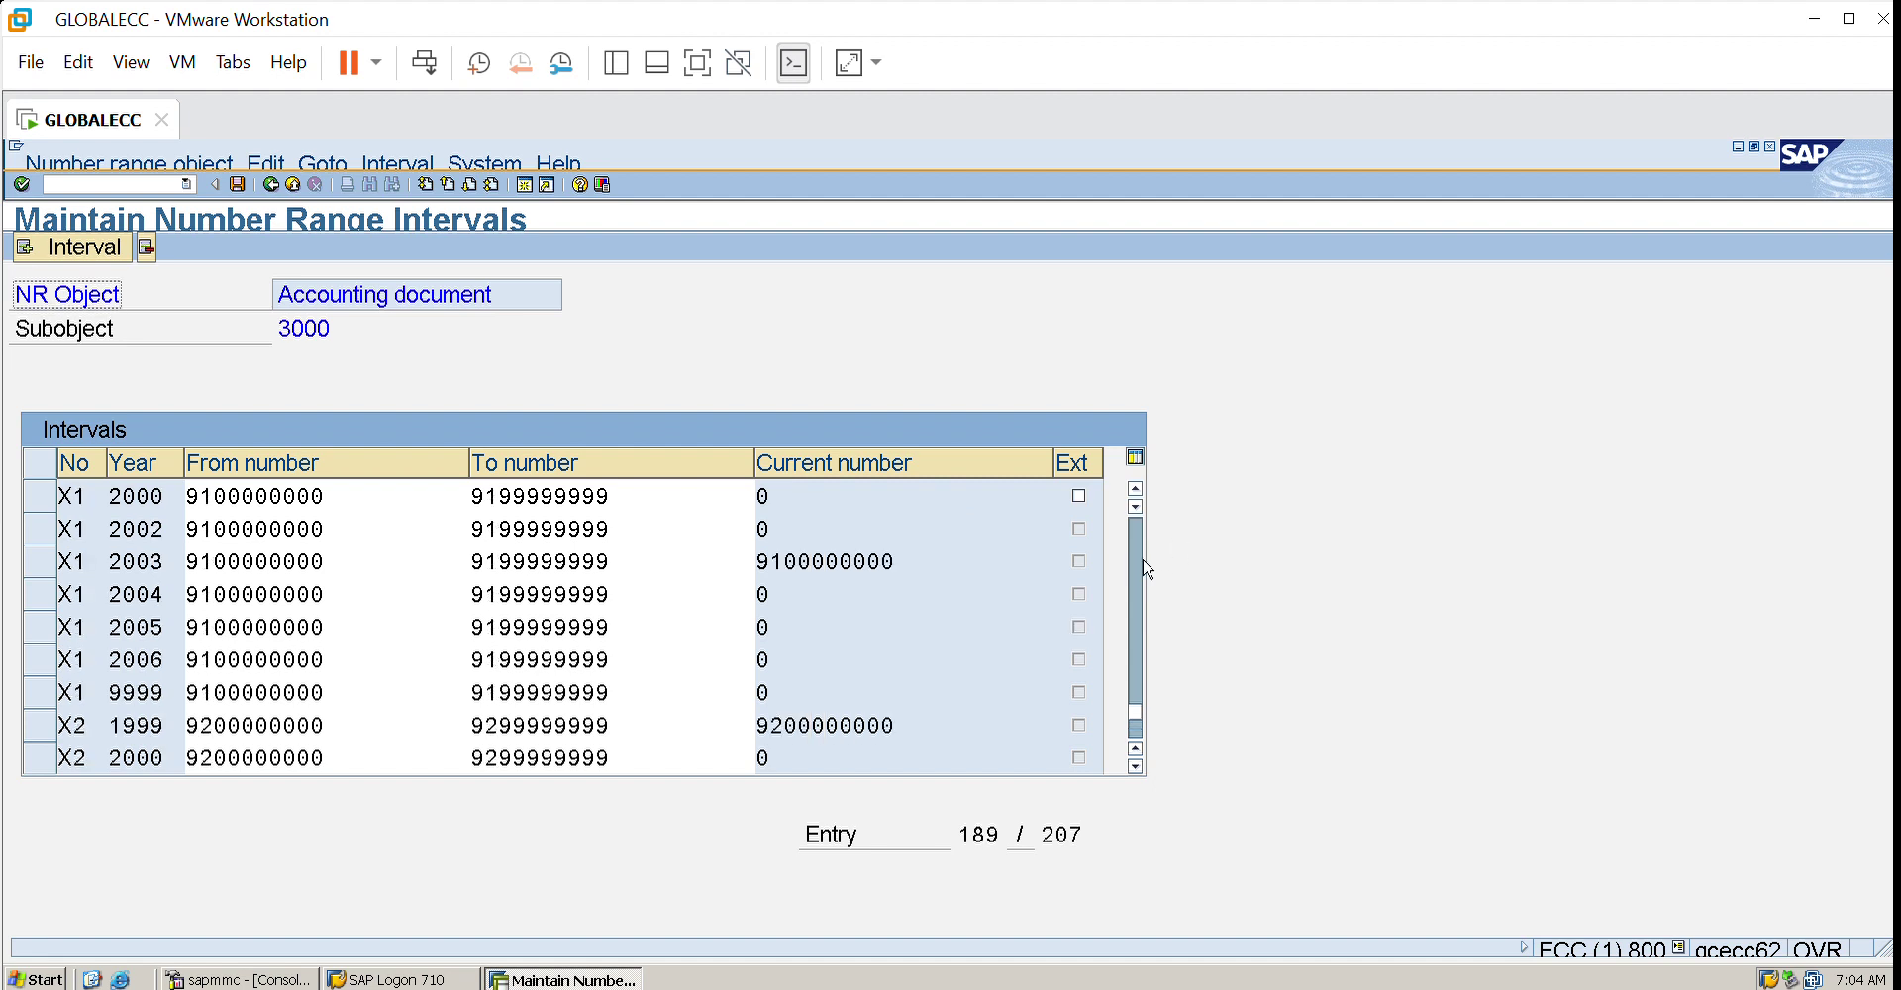
pyautogui.click(1141, 569)
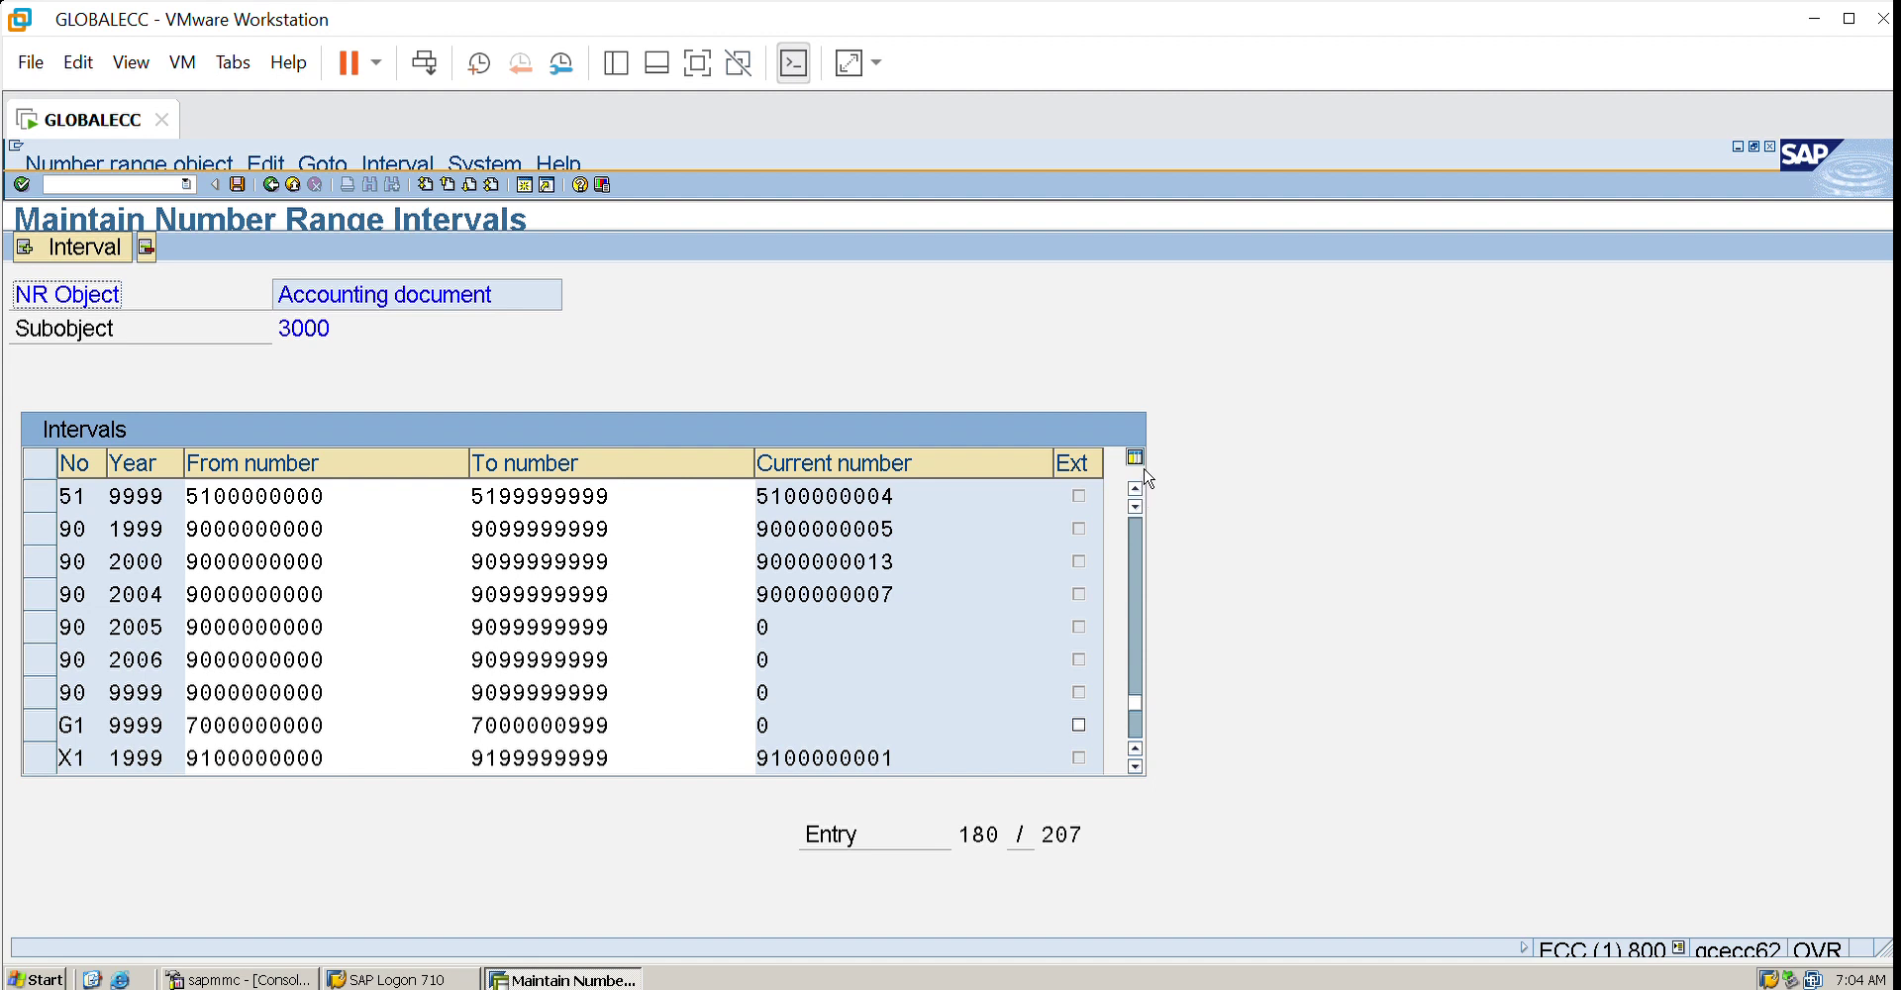
pyautogui.scroll(5, 1144, 471)
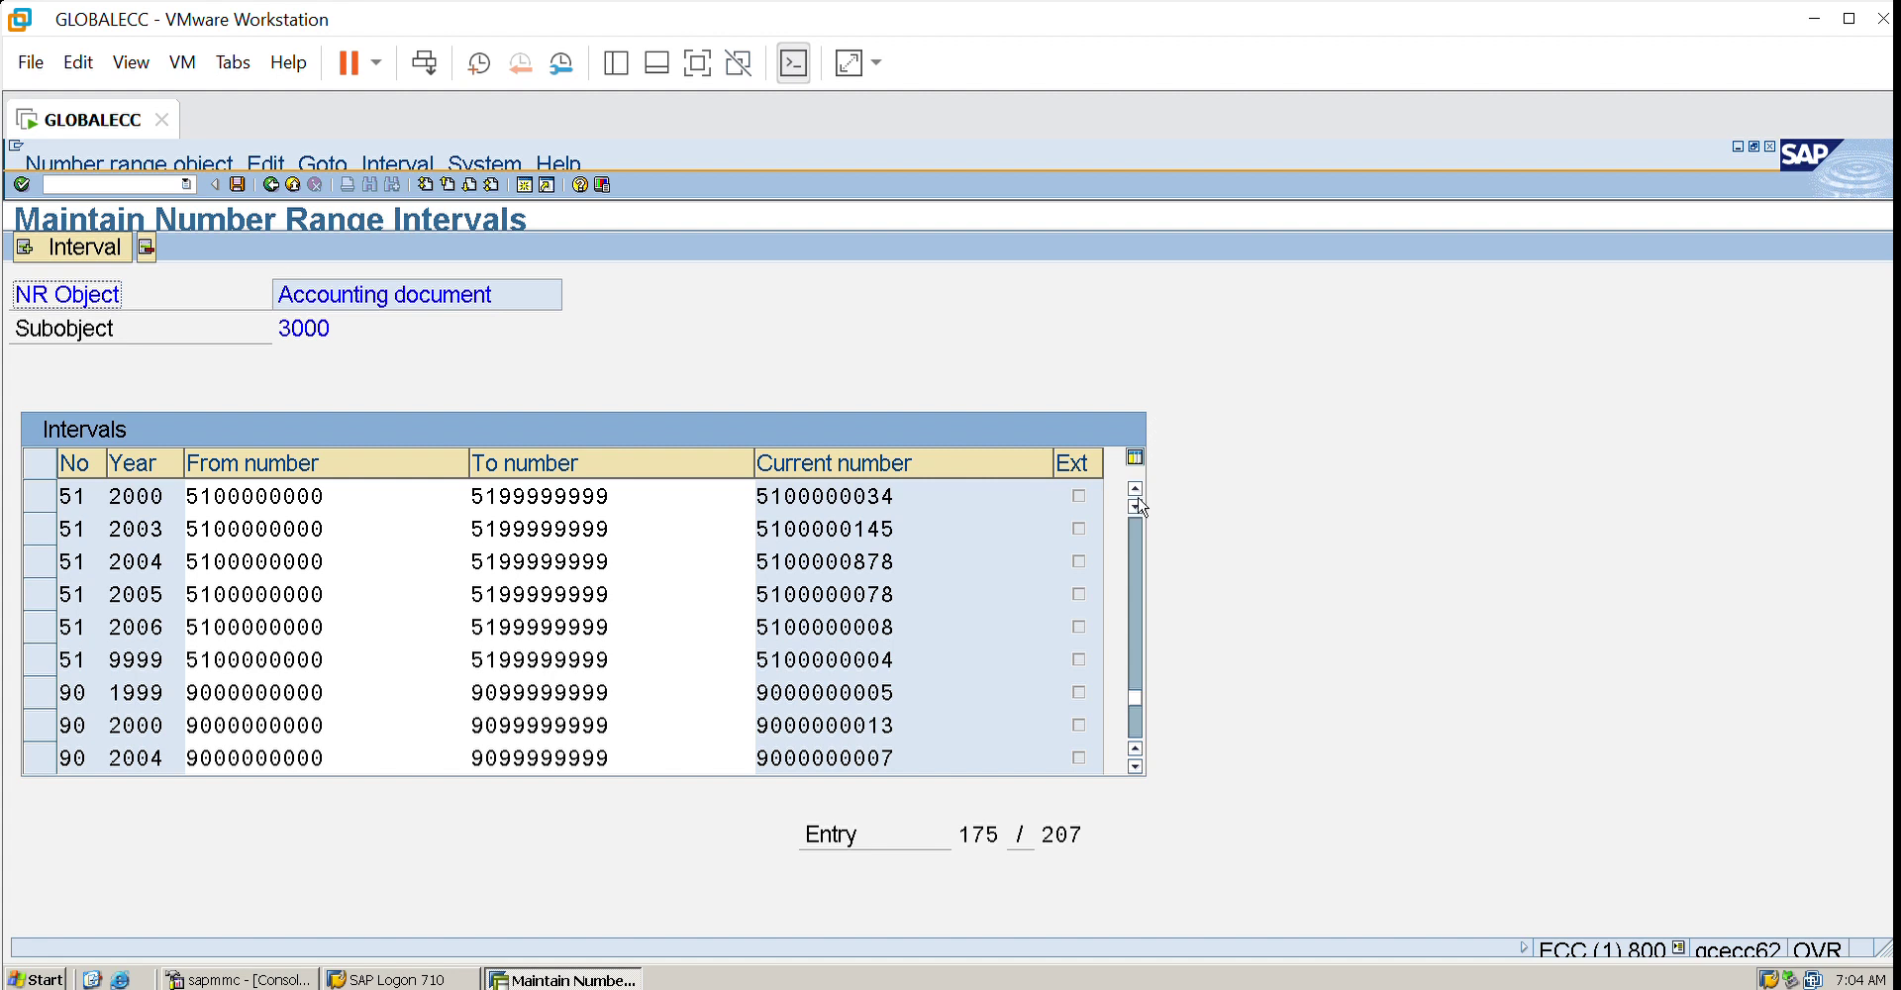
pyautogui.scroll(3, 1148, 520)
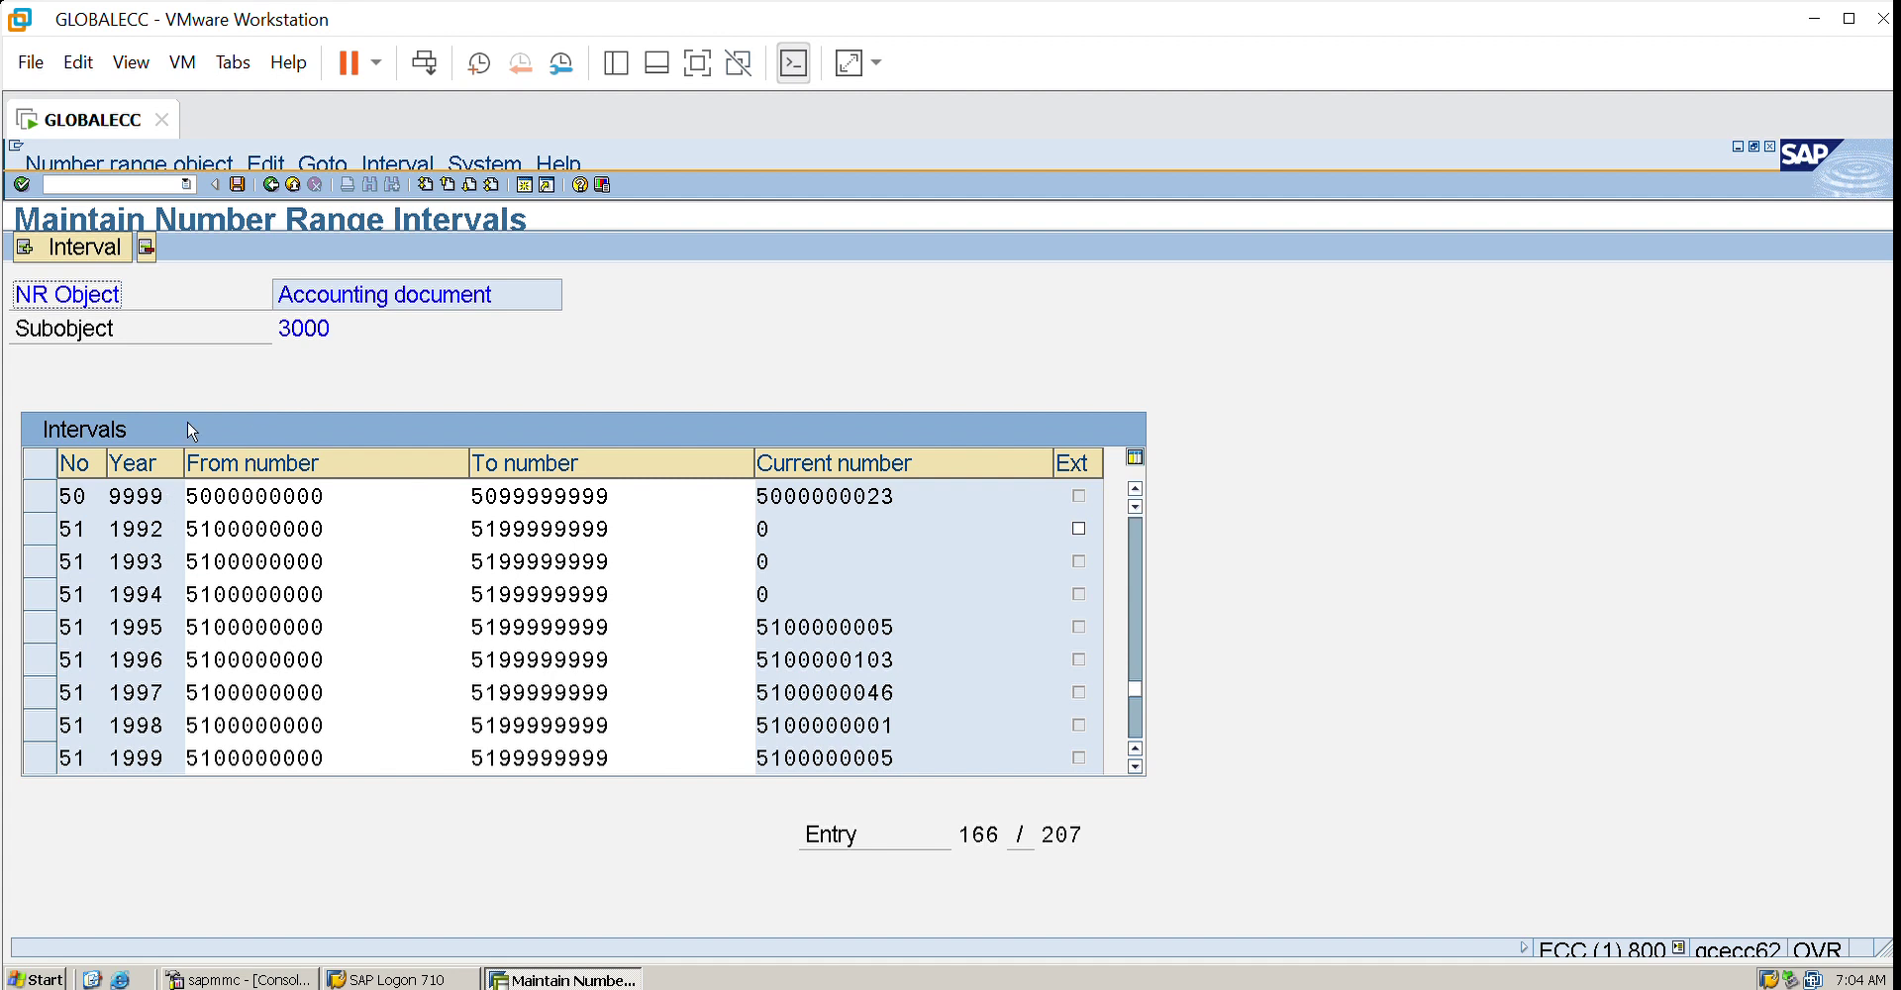
# - Insert a number range interval 51 for year 2024, picking the free interval from 1 to 99999999
pyautogui.click(71, 246)
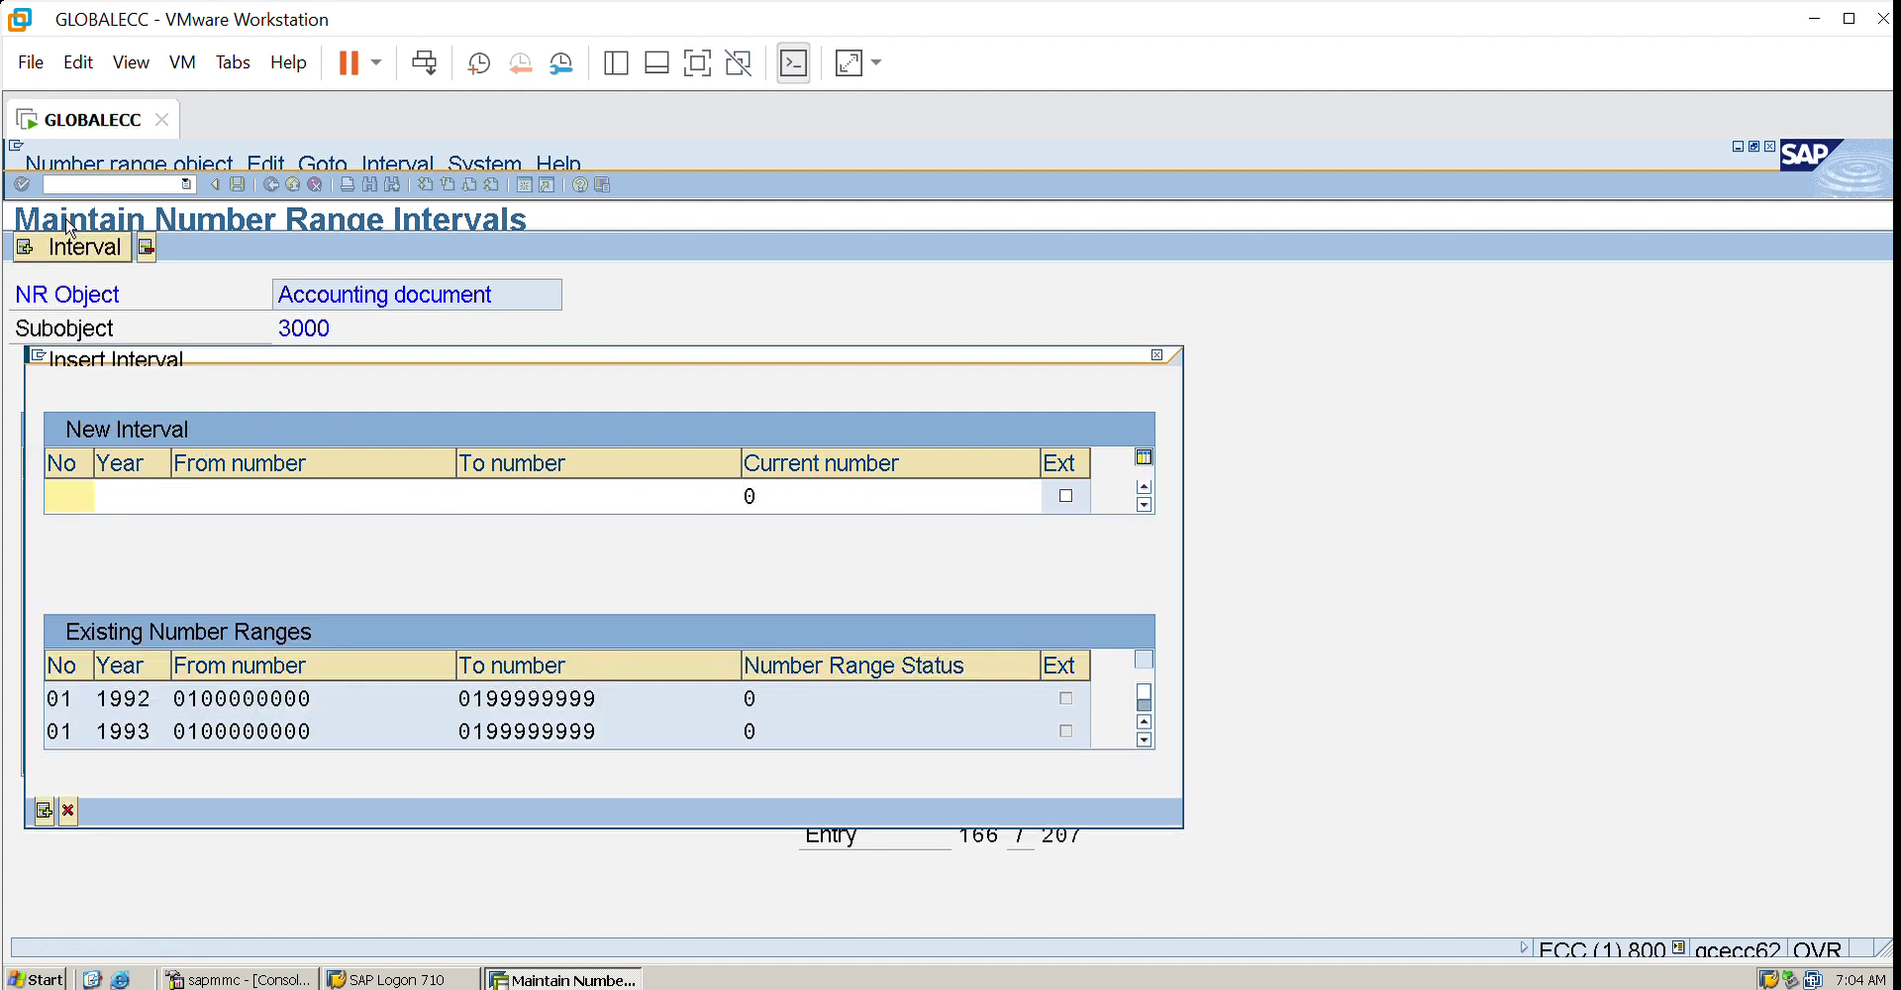
pyautogui.write('51')
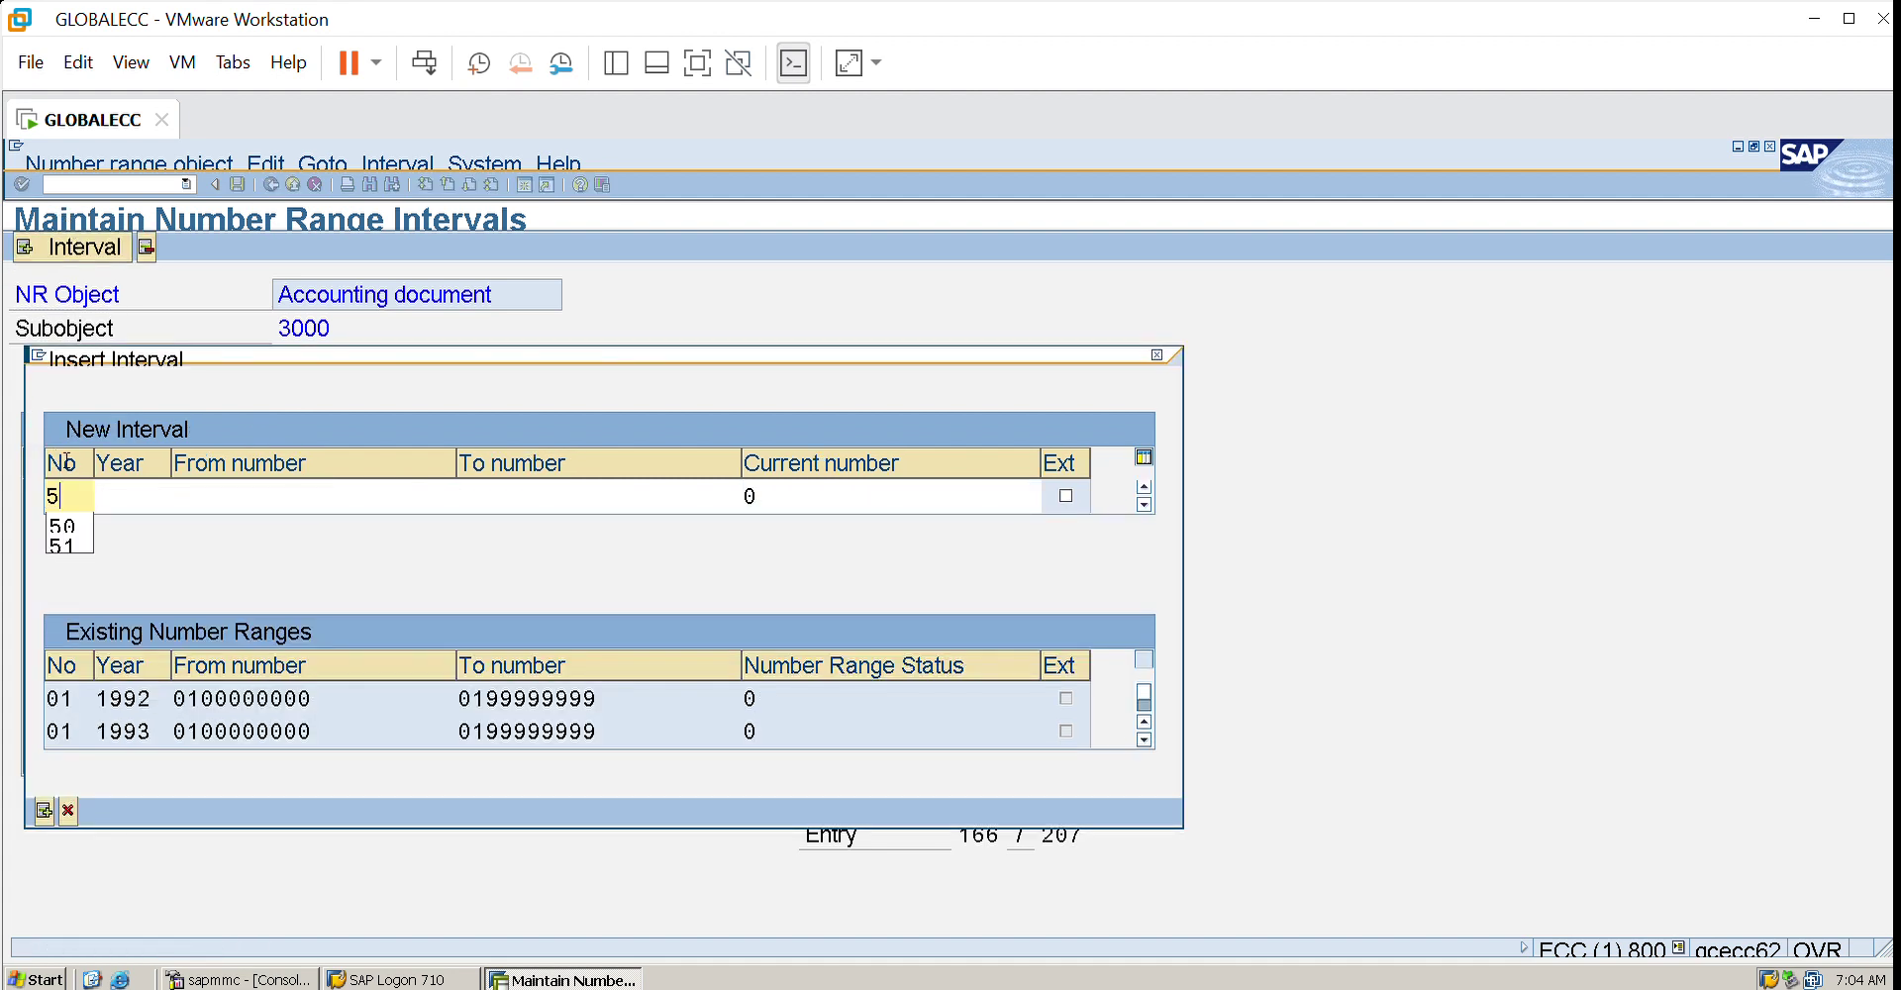
pyautogui.click(123, 496)
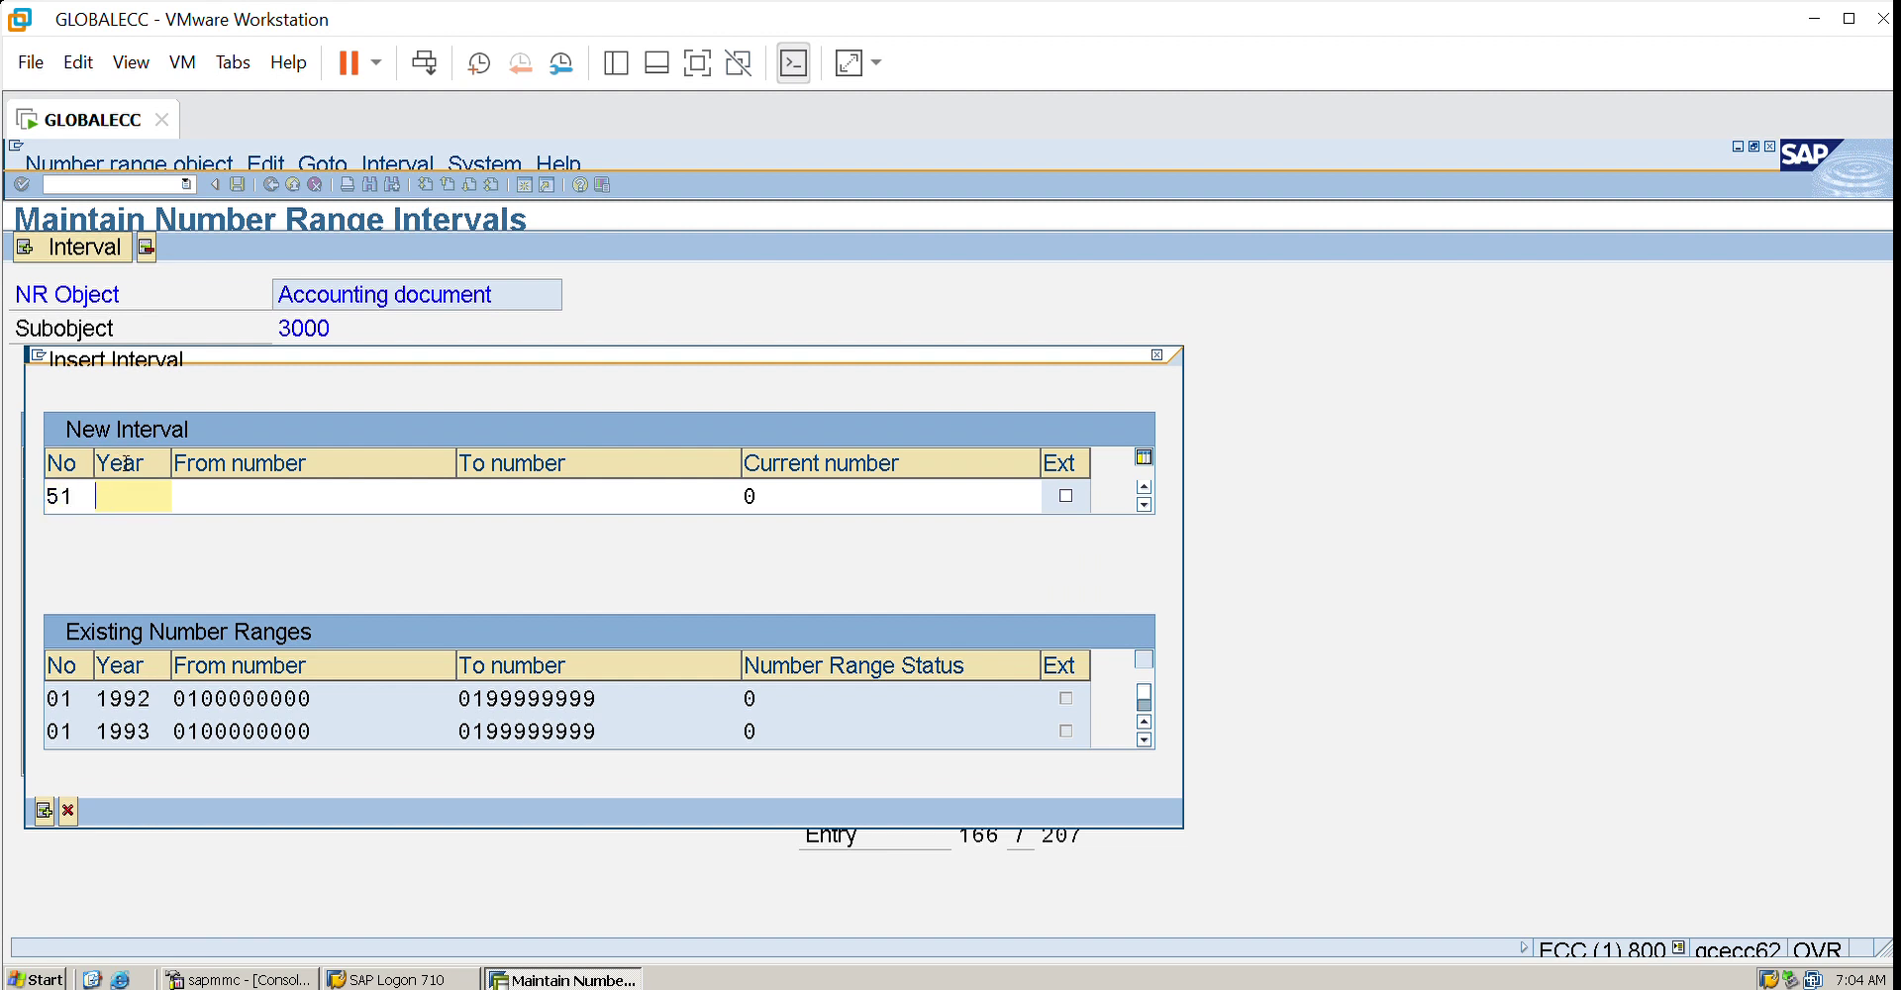
pyautogui.write('2024')
pyautogui.press('Return')
pyautogui.click(357, 475)
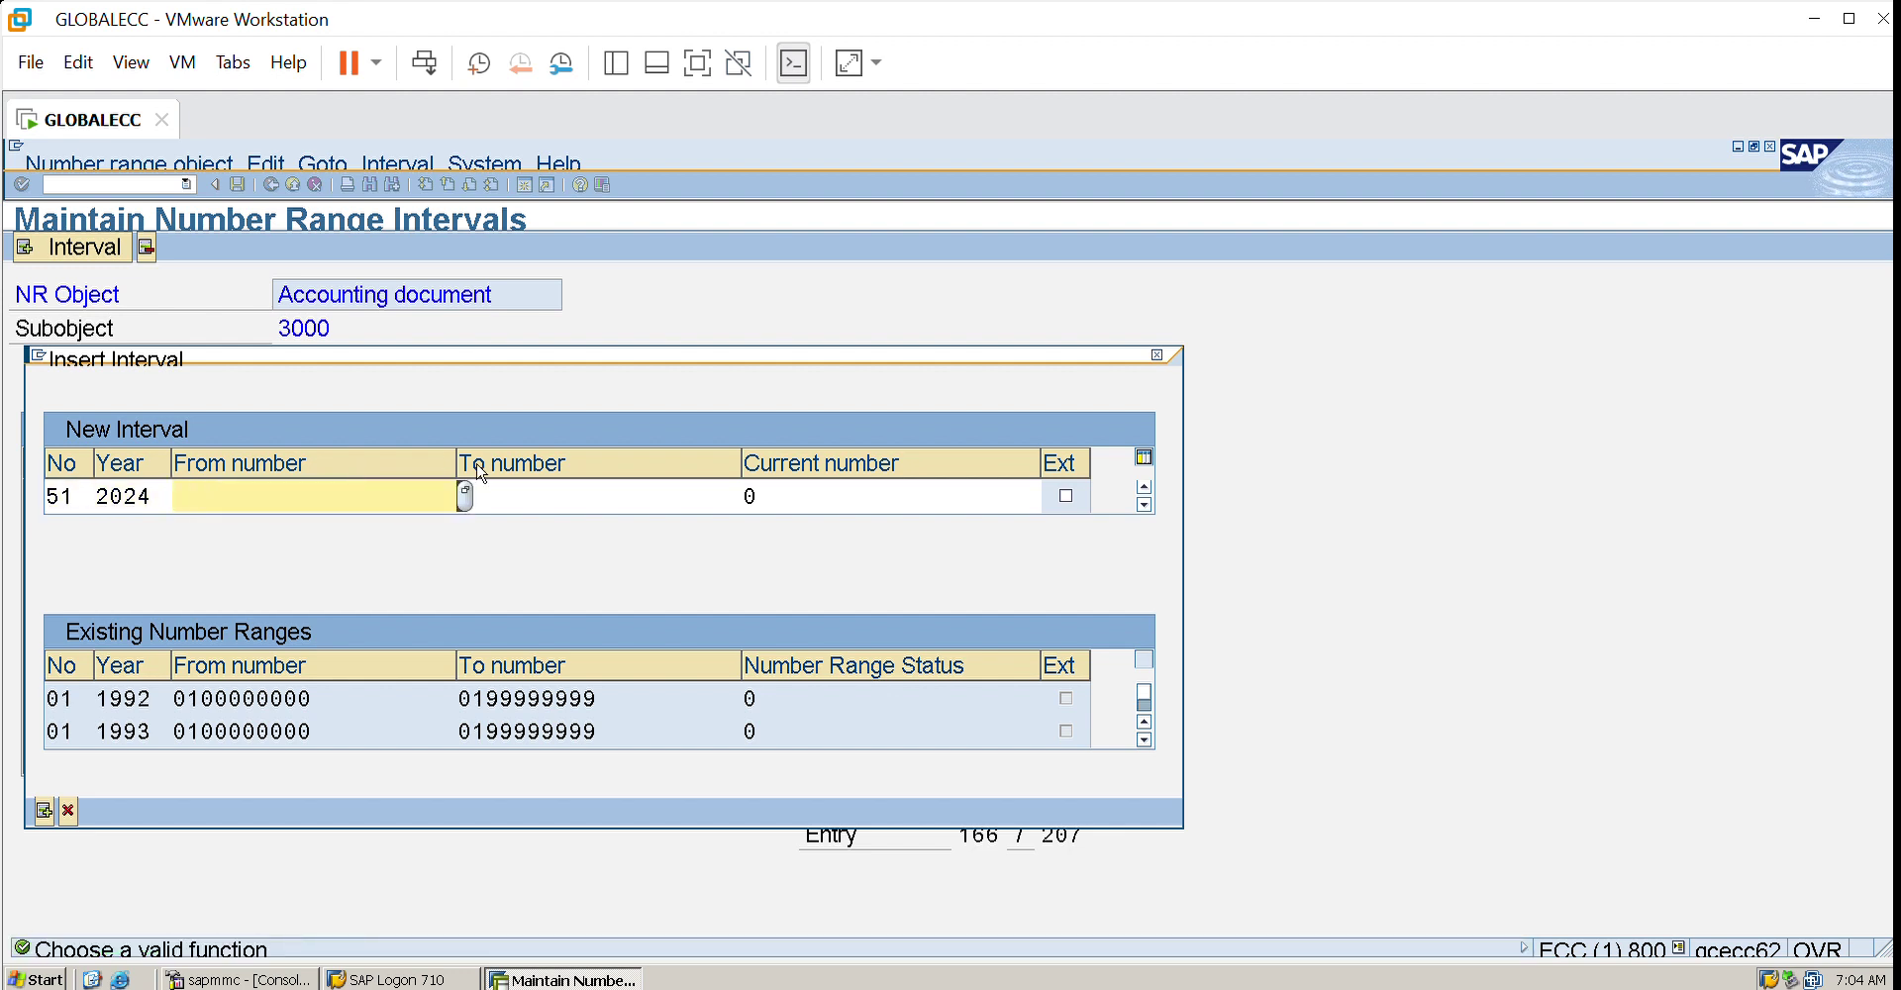
pyautogui.press('F4')
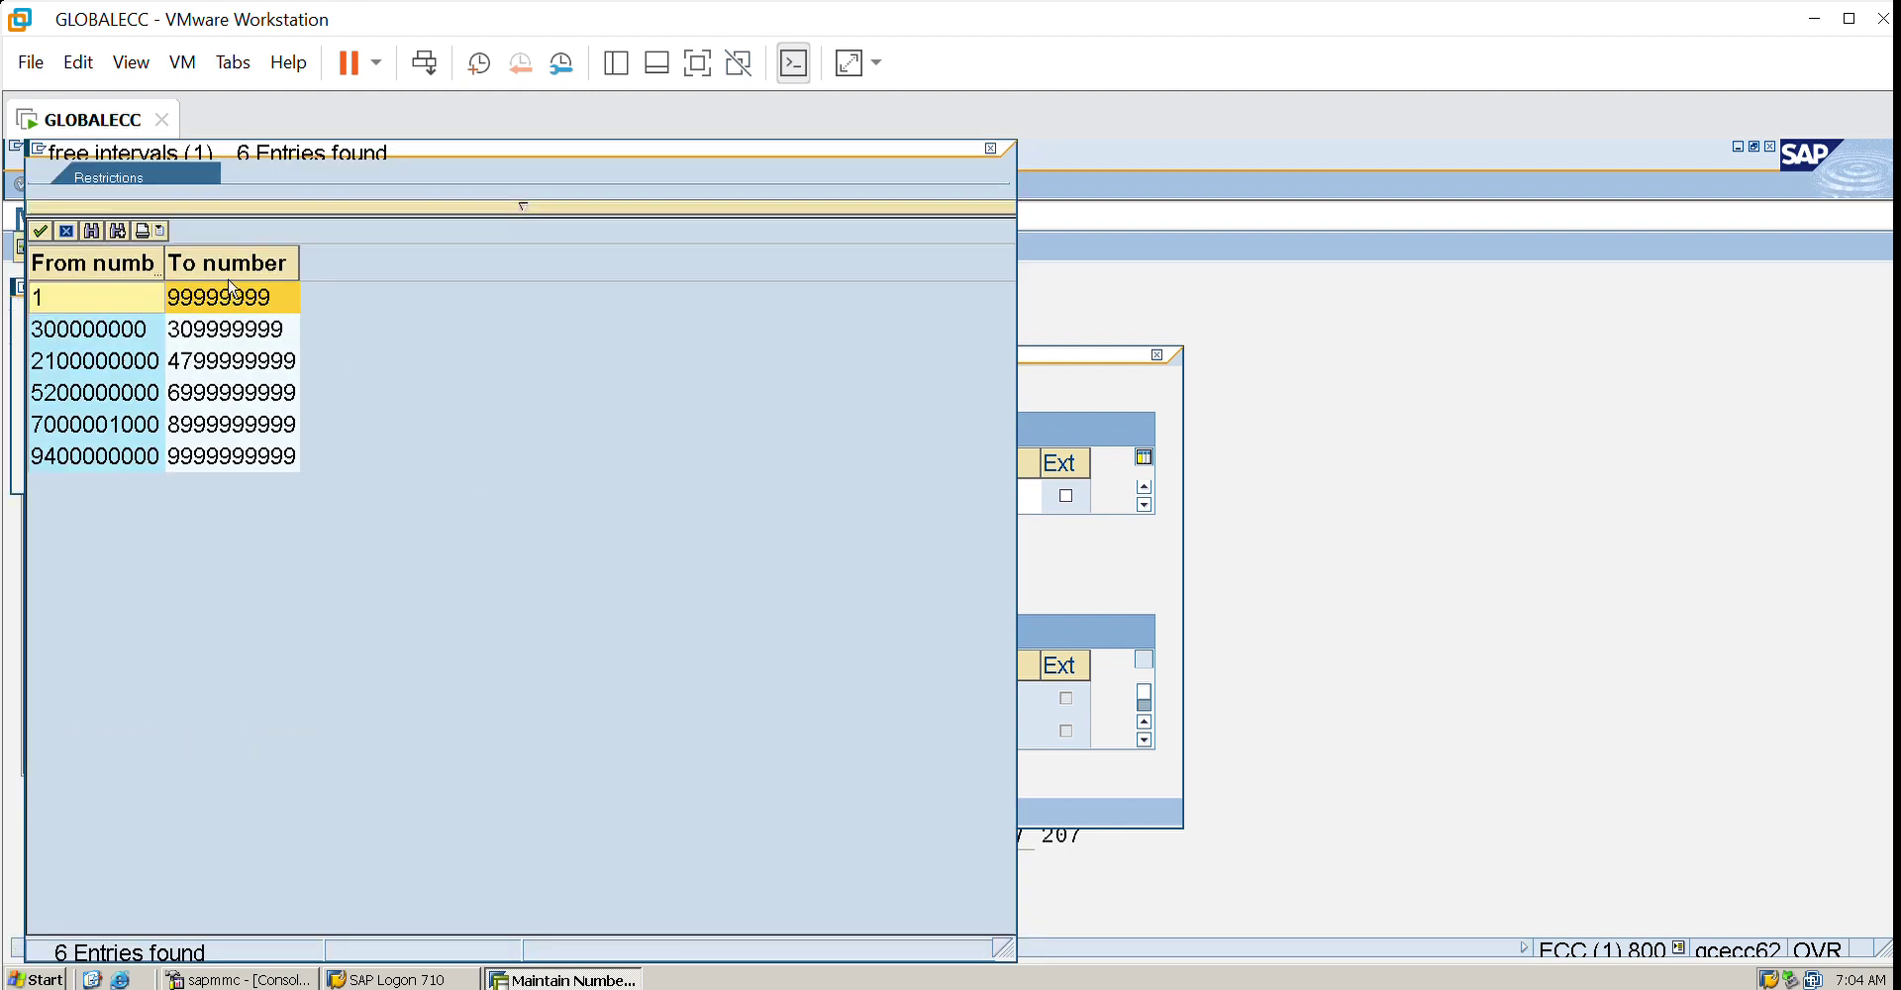
pyautogui.doubleClick(230, 293)
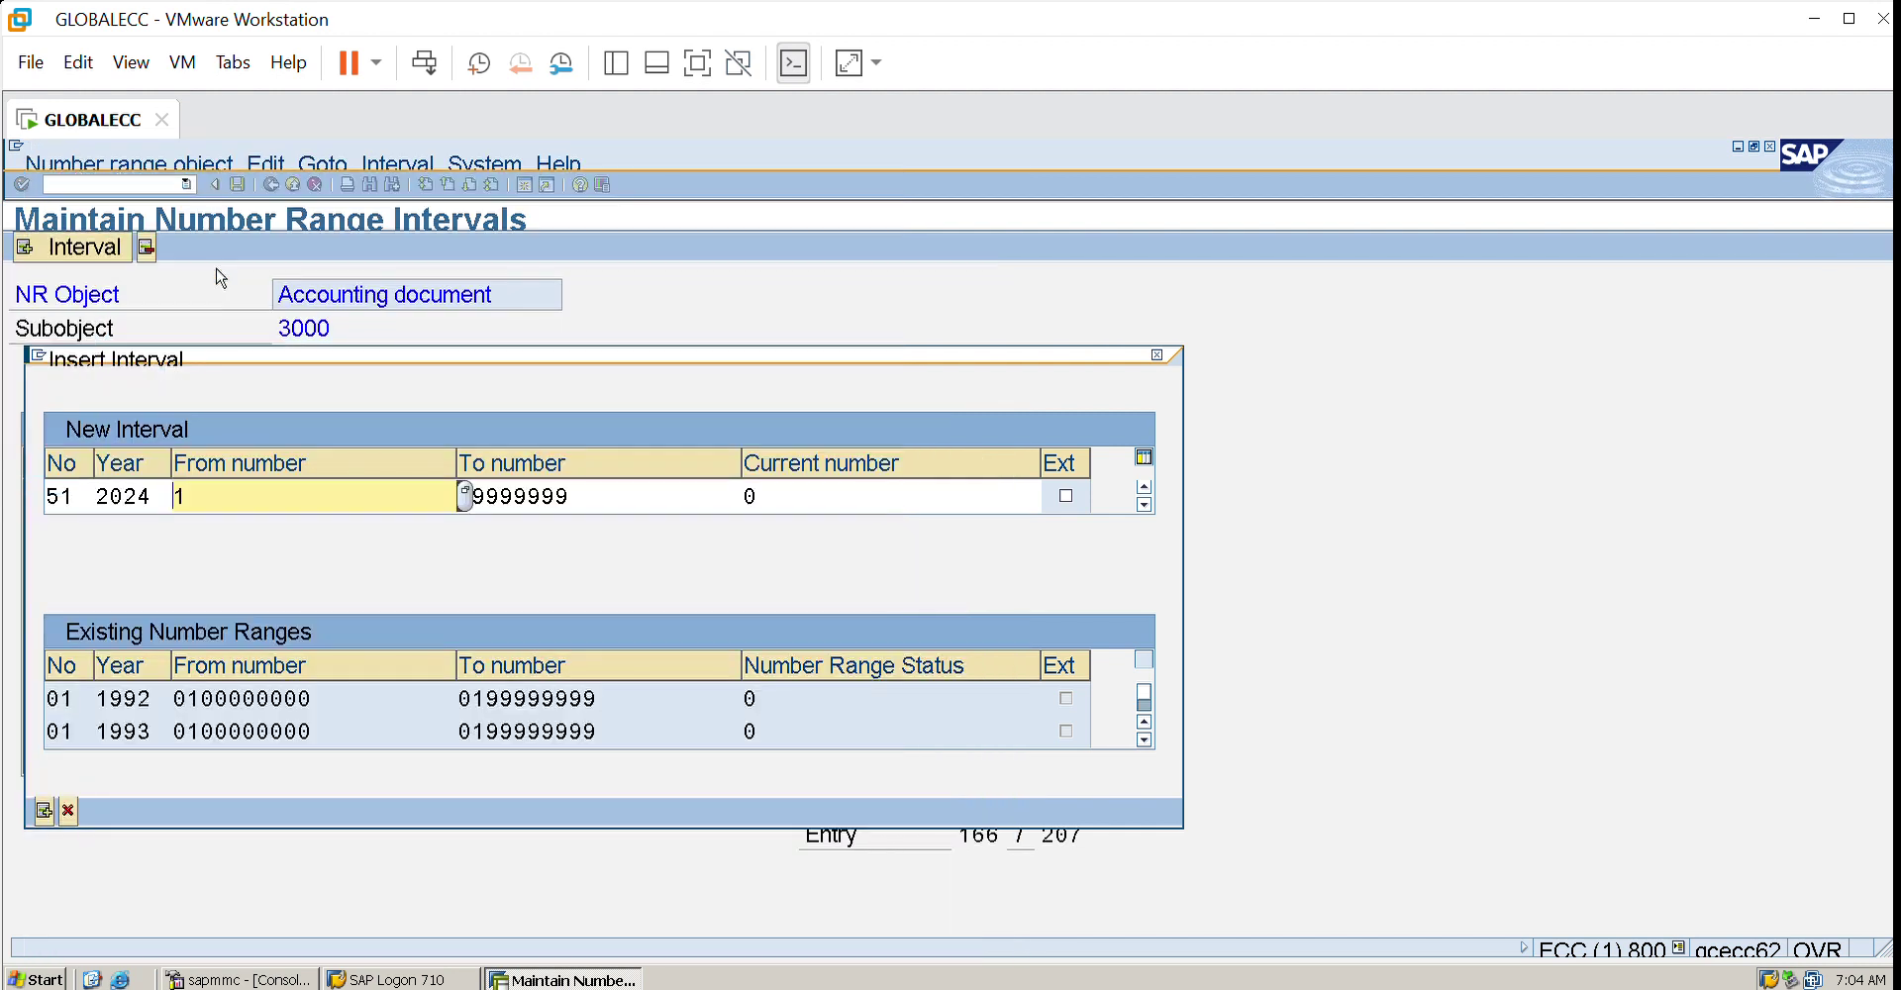
pyautogui.press('Return')
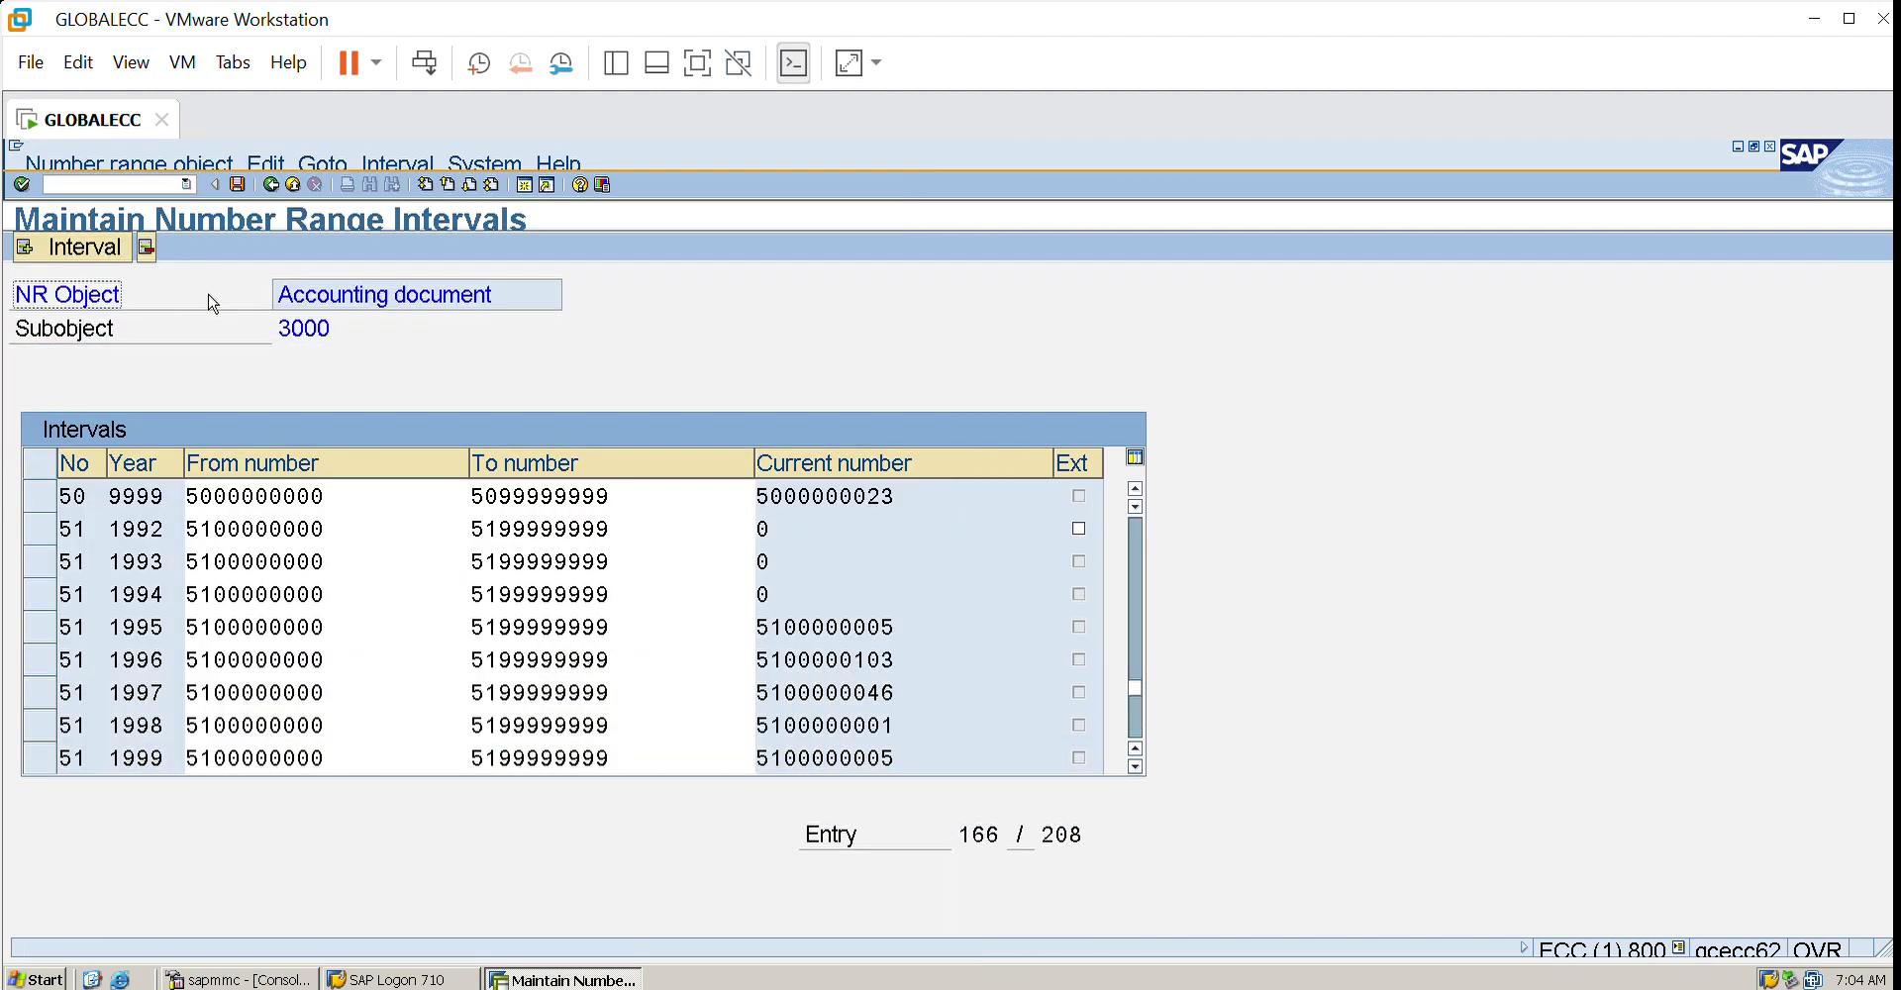
# - Save the number range interval changes, acknowledge the transport note, and return to the invoice receipt document types and number range overview
pyautogui.click(238, 184)
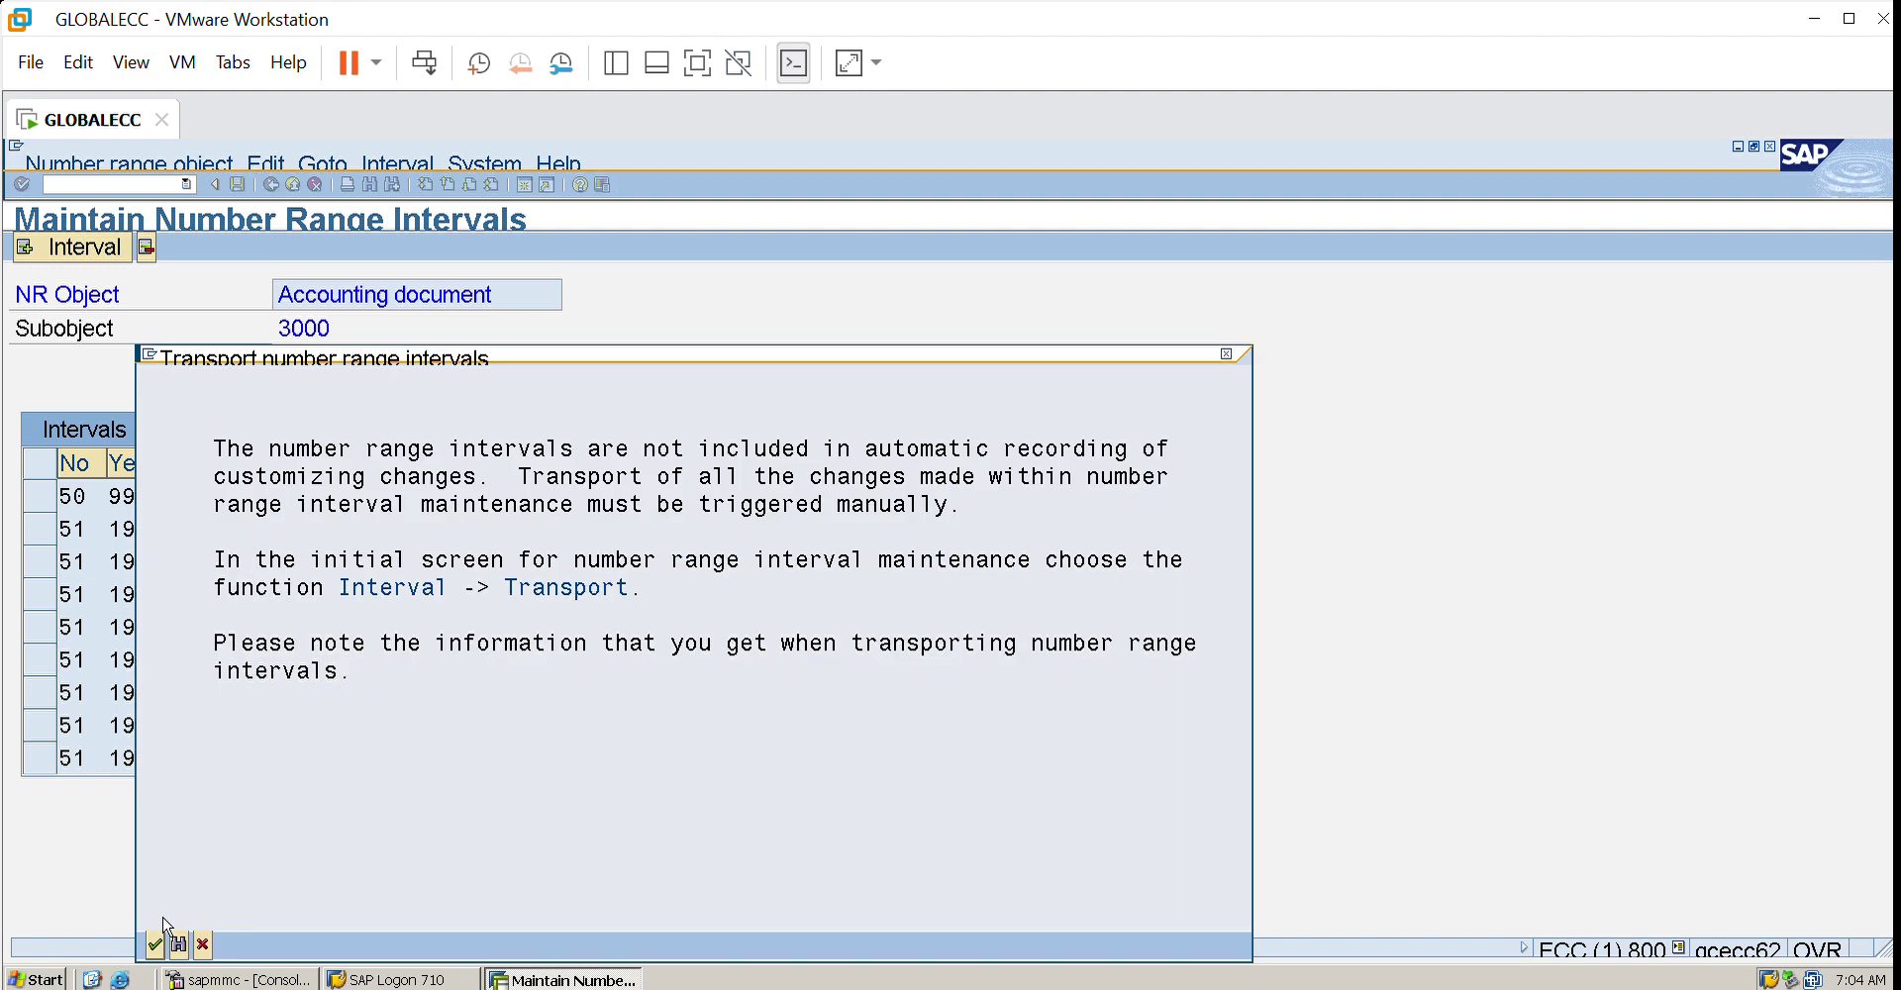
pyautogui.click(155, 943)
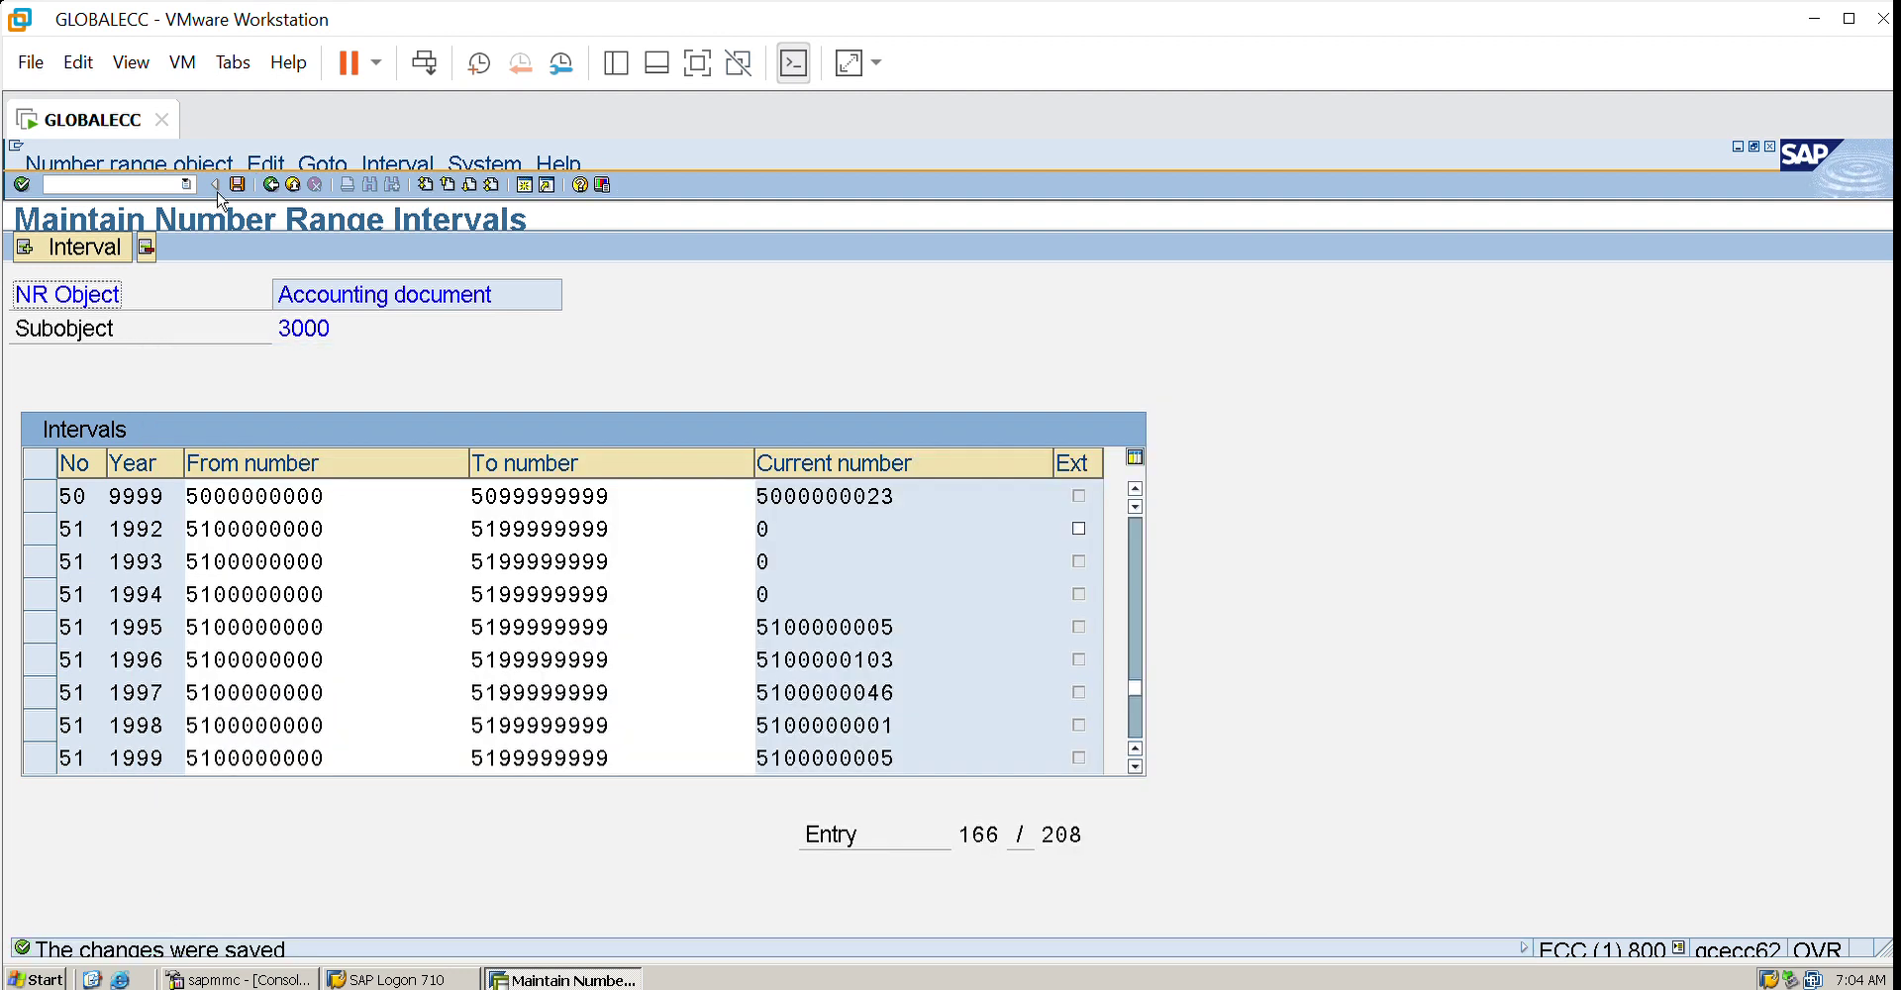
pyautogui.press('F3')
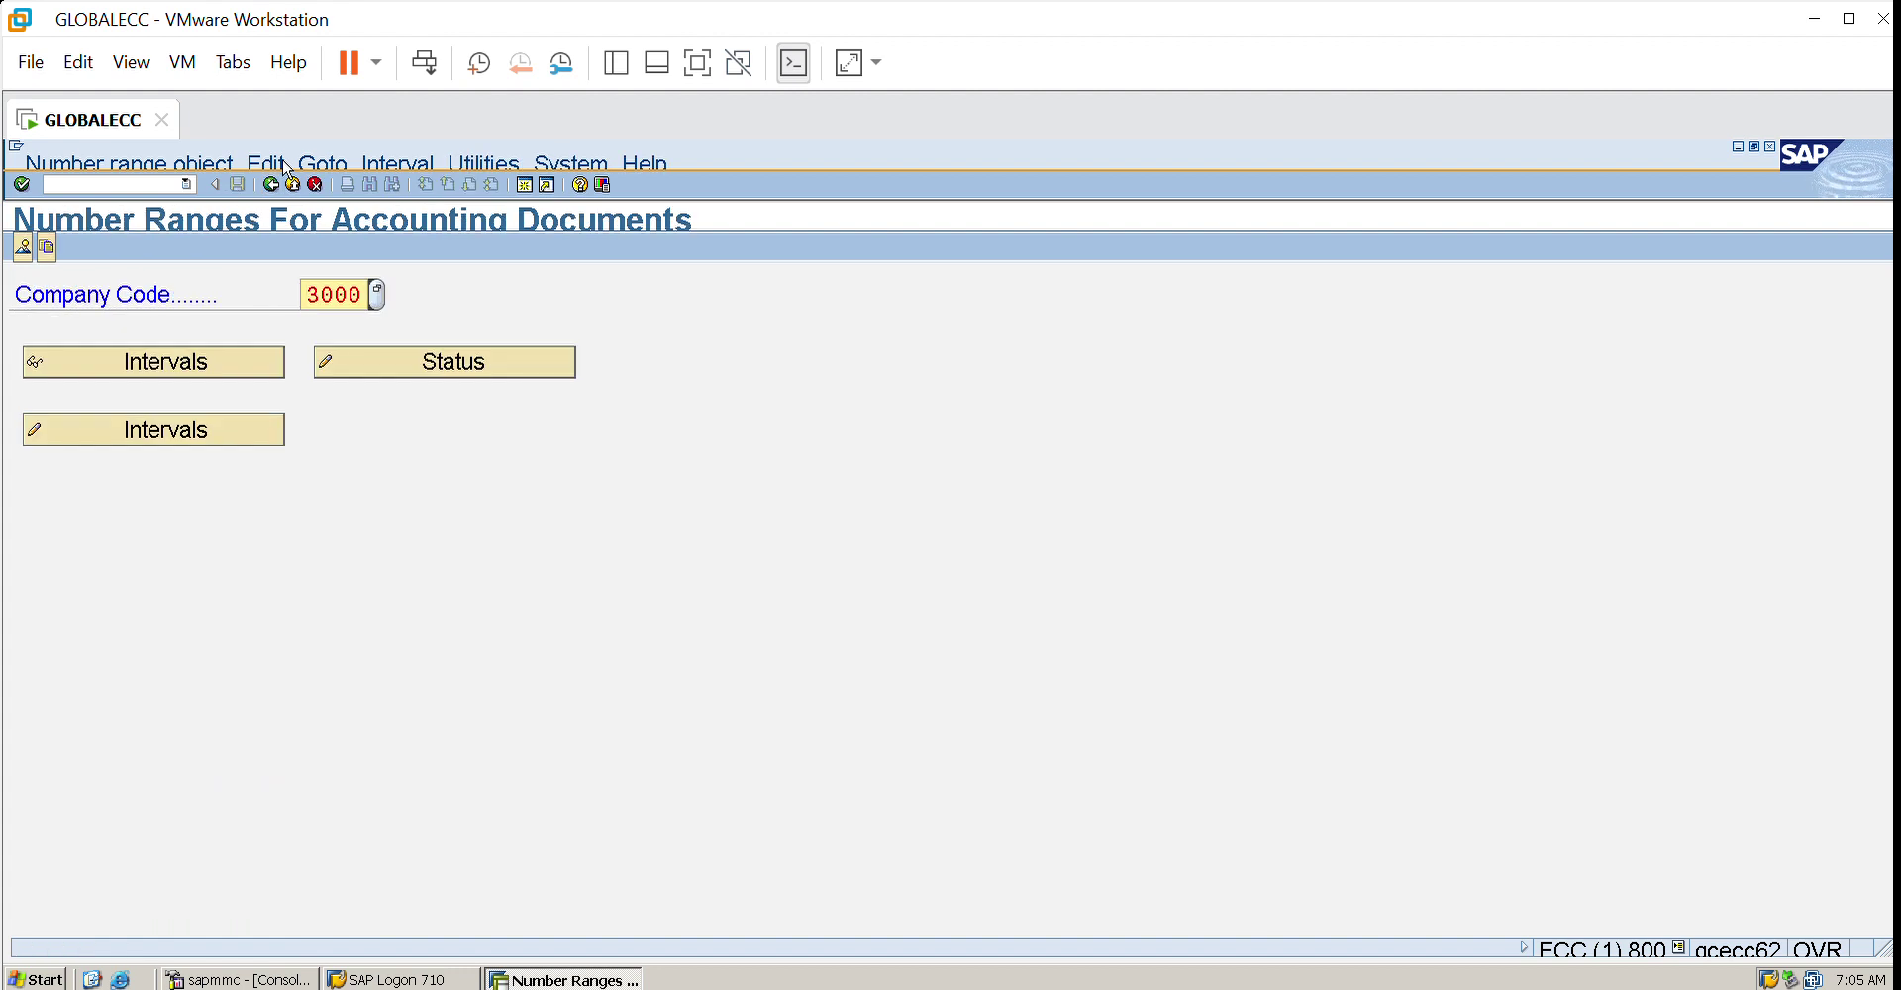
pyautogui.press('F3')
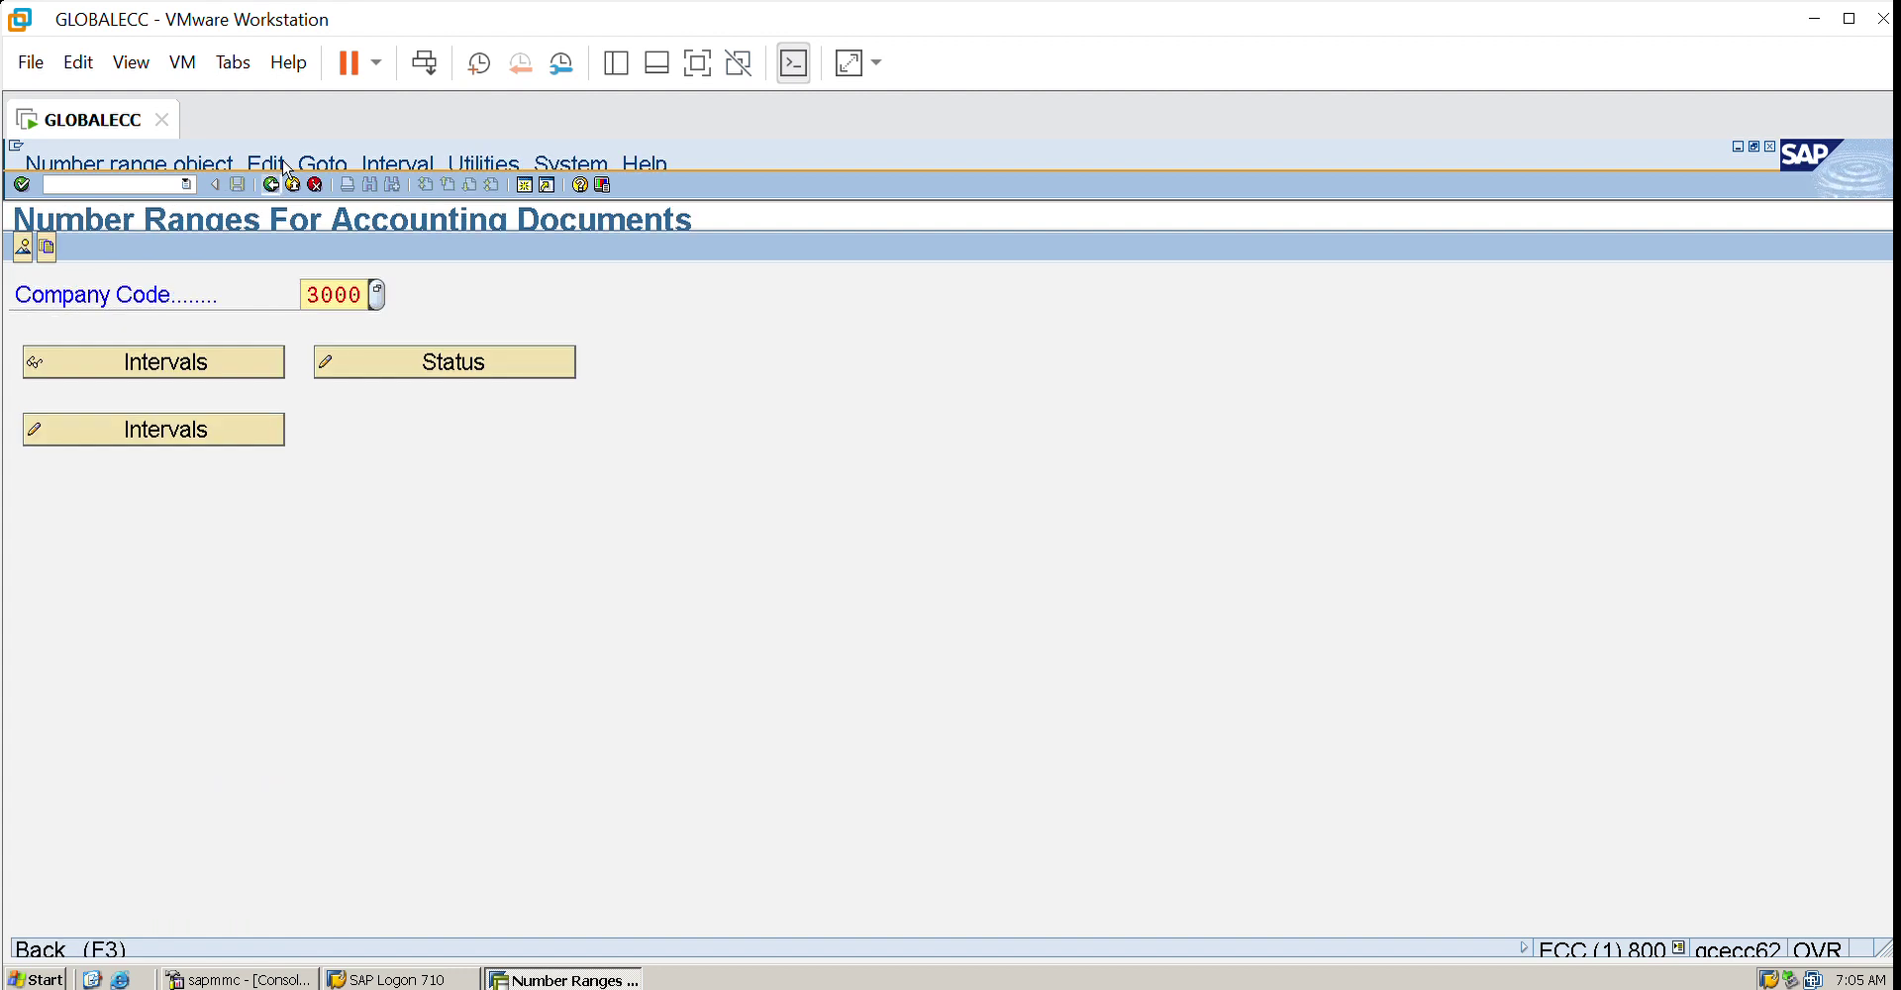
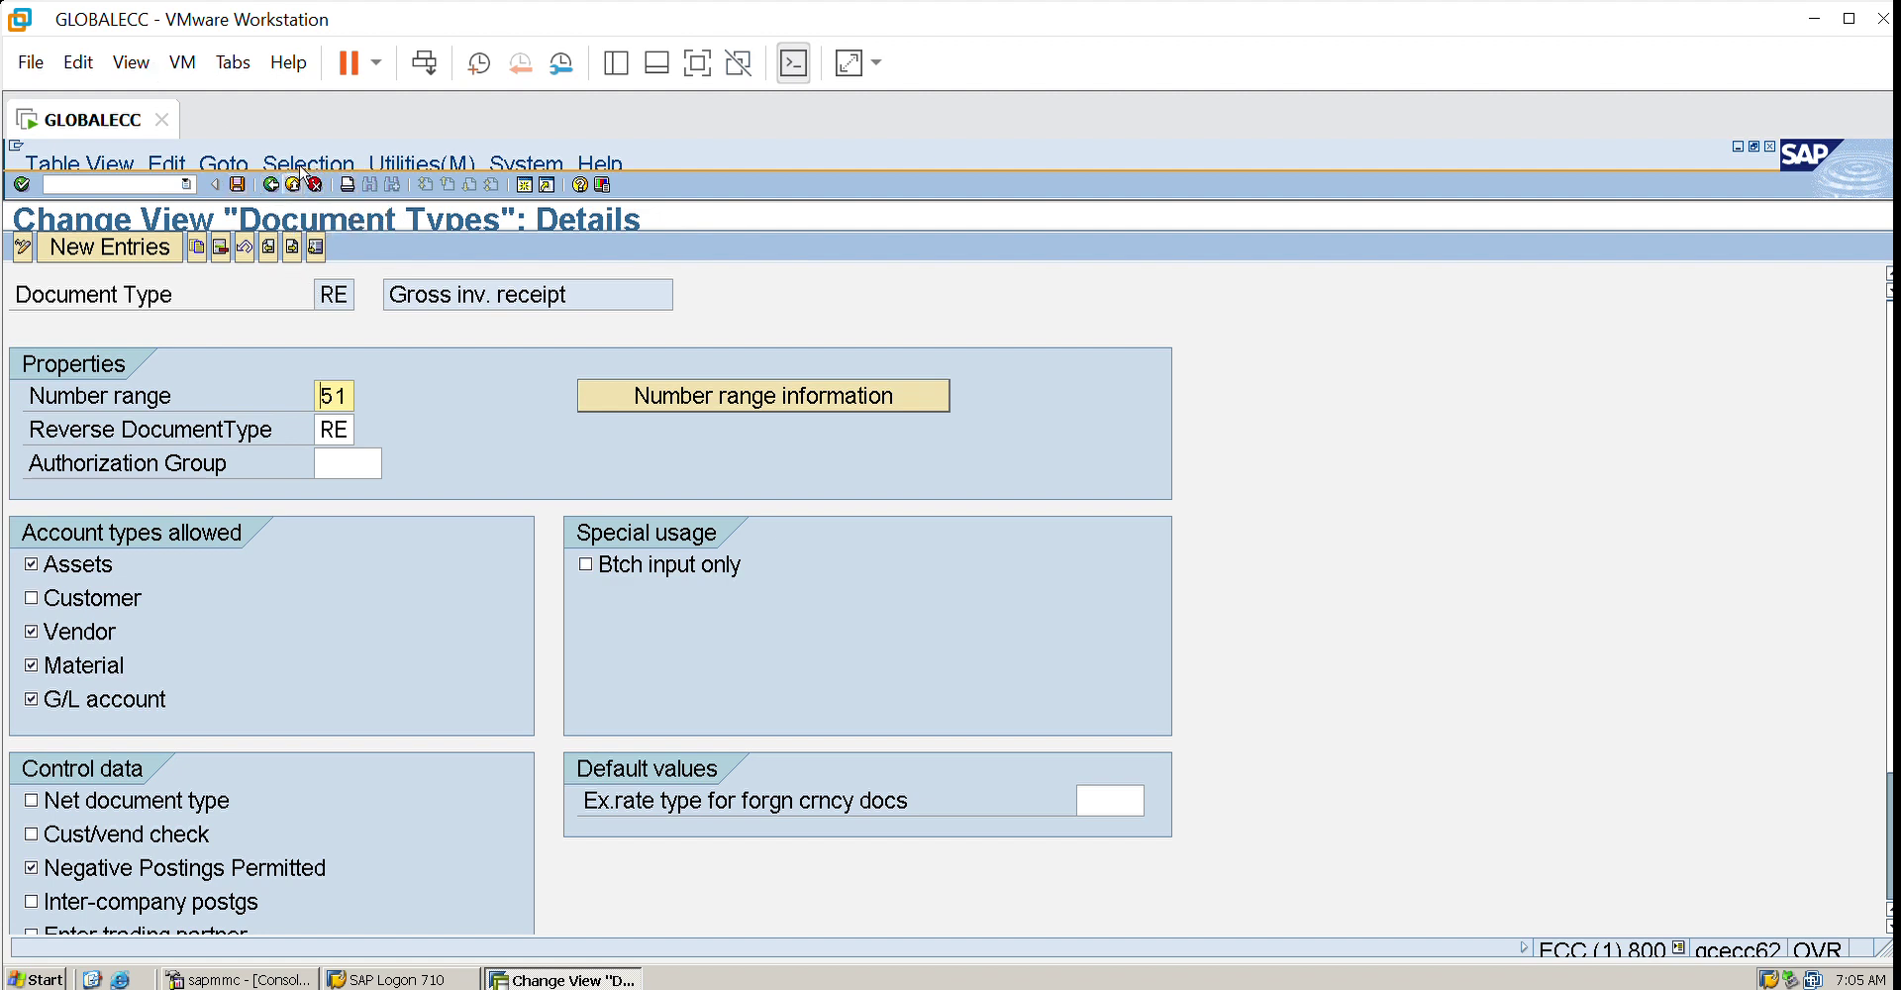
pyautogui.press('F3')
pyautogui.press('F3')
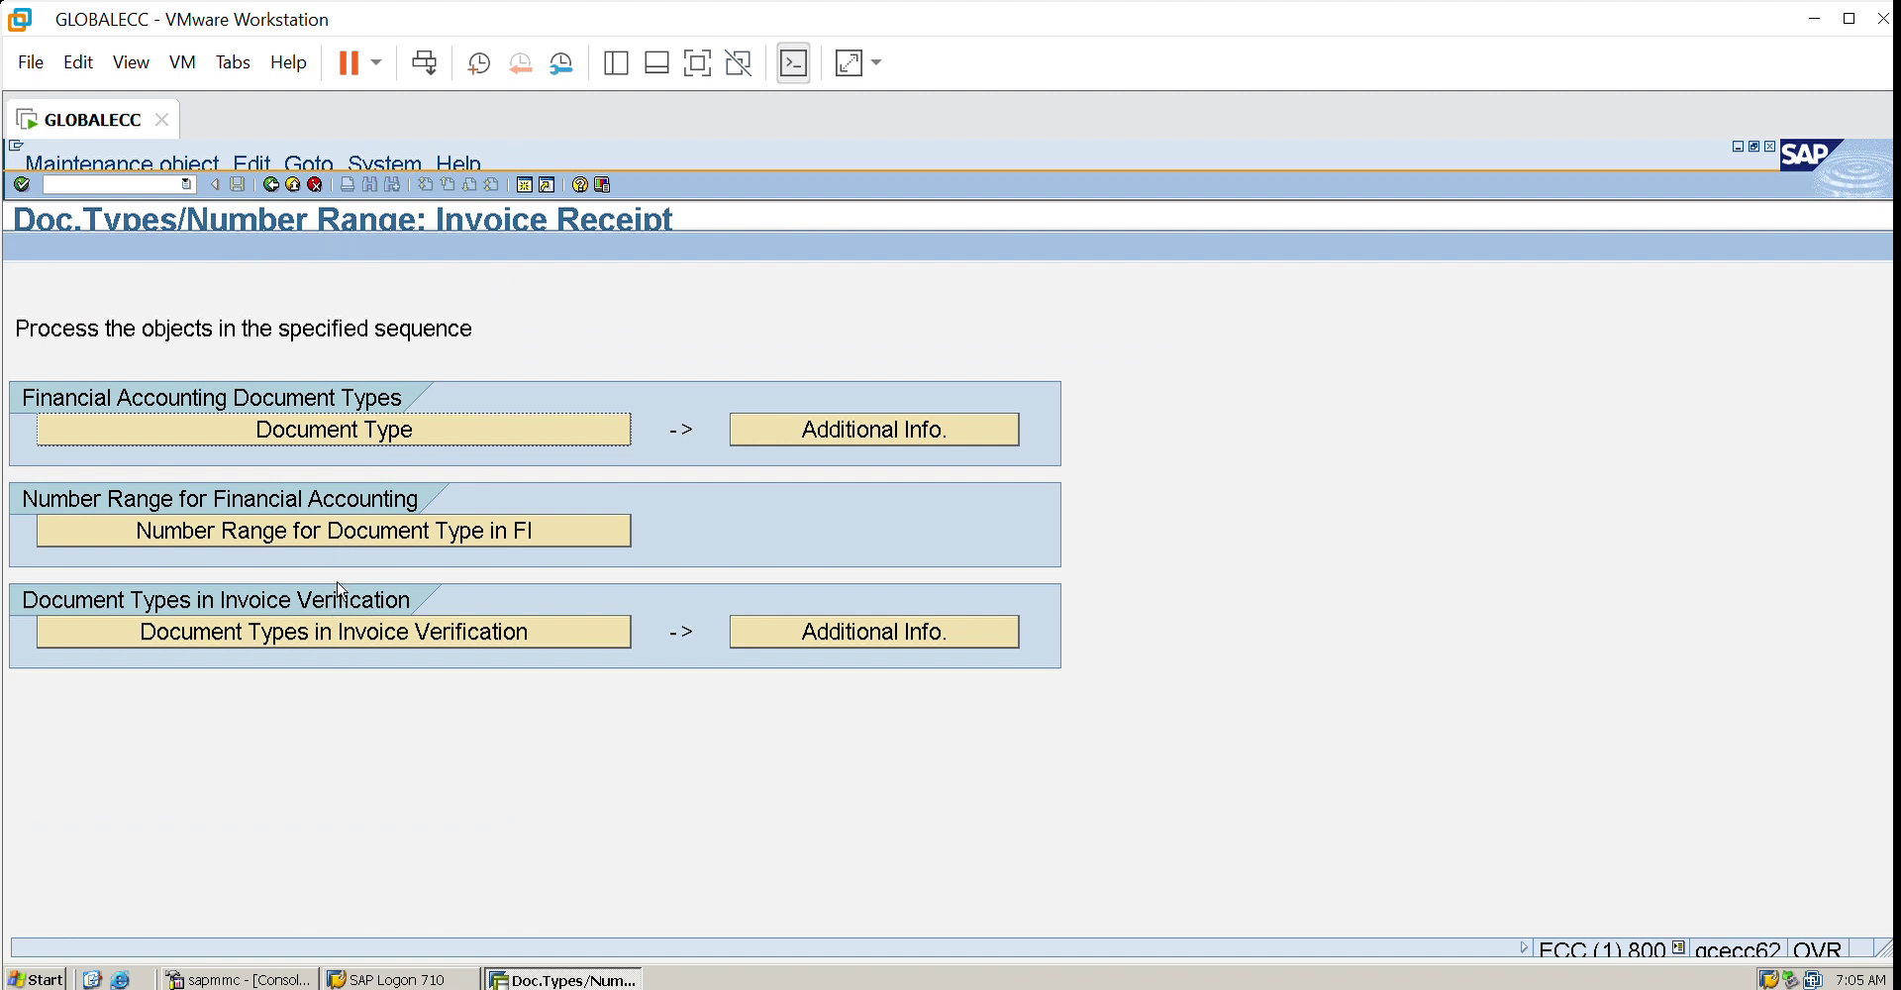
# - Open the document types in invoice verification and display the default values for transaction MIRO
pyautogui.click(344, 617)
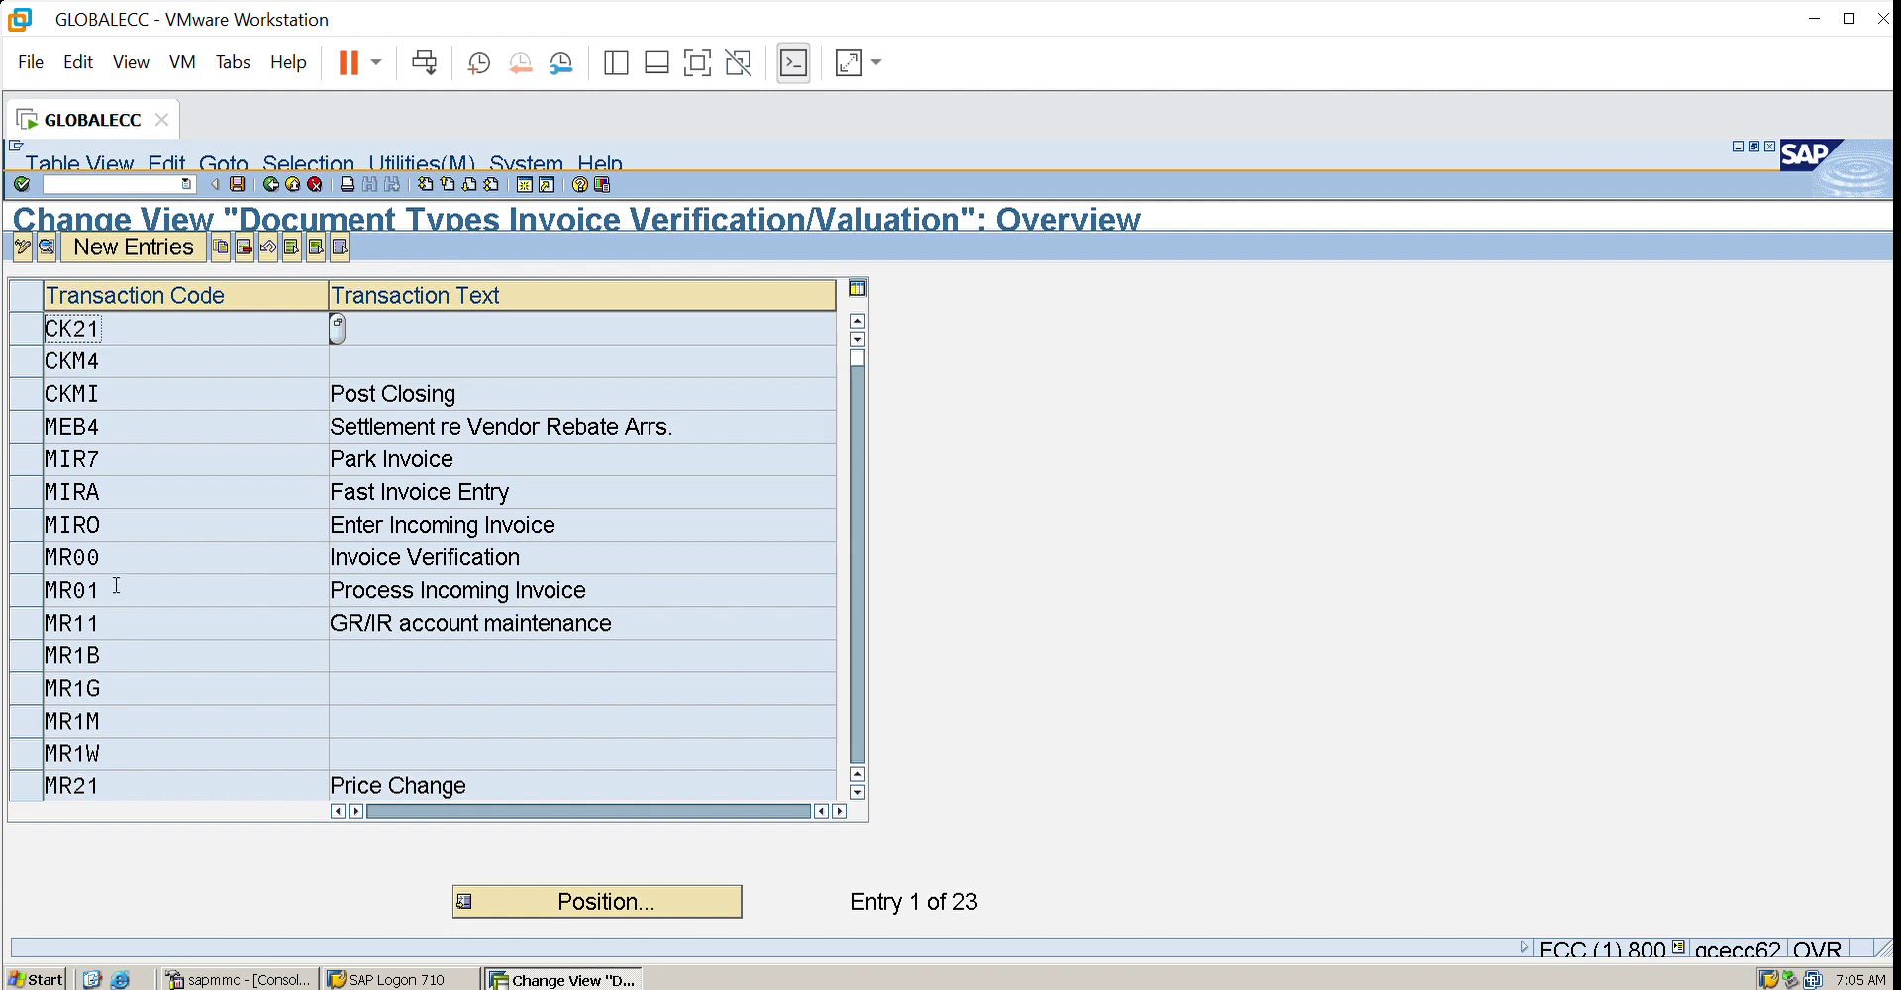
pyautogui.click(29, 511)
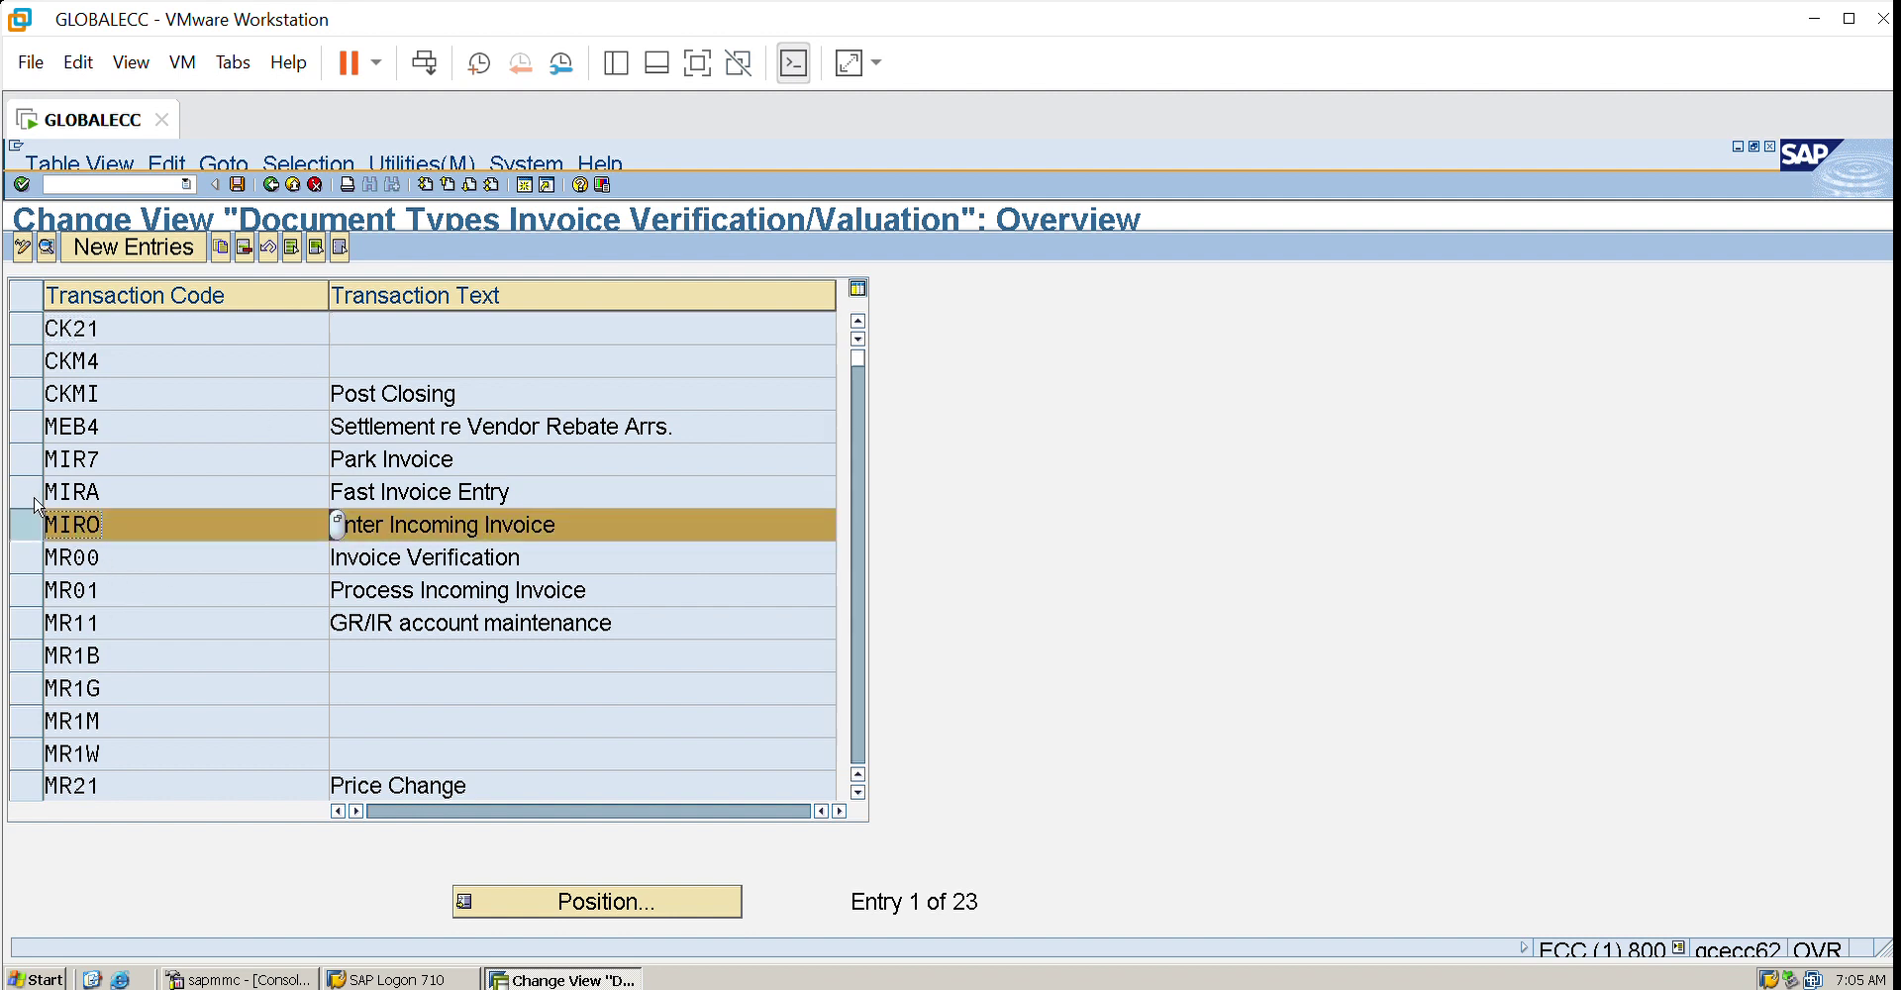
pyautogui.click(49, 238)
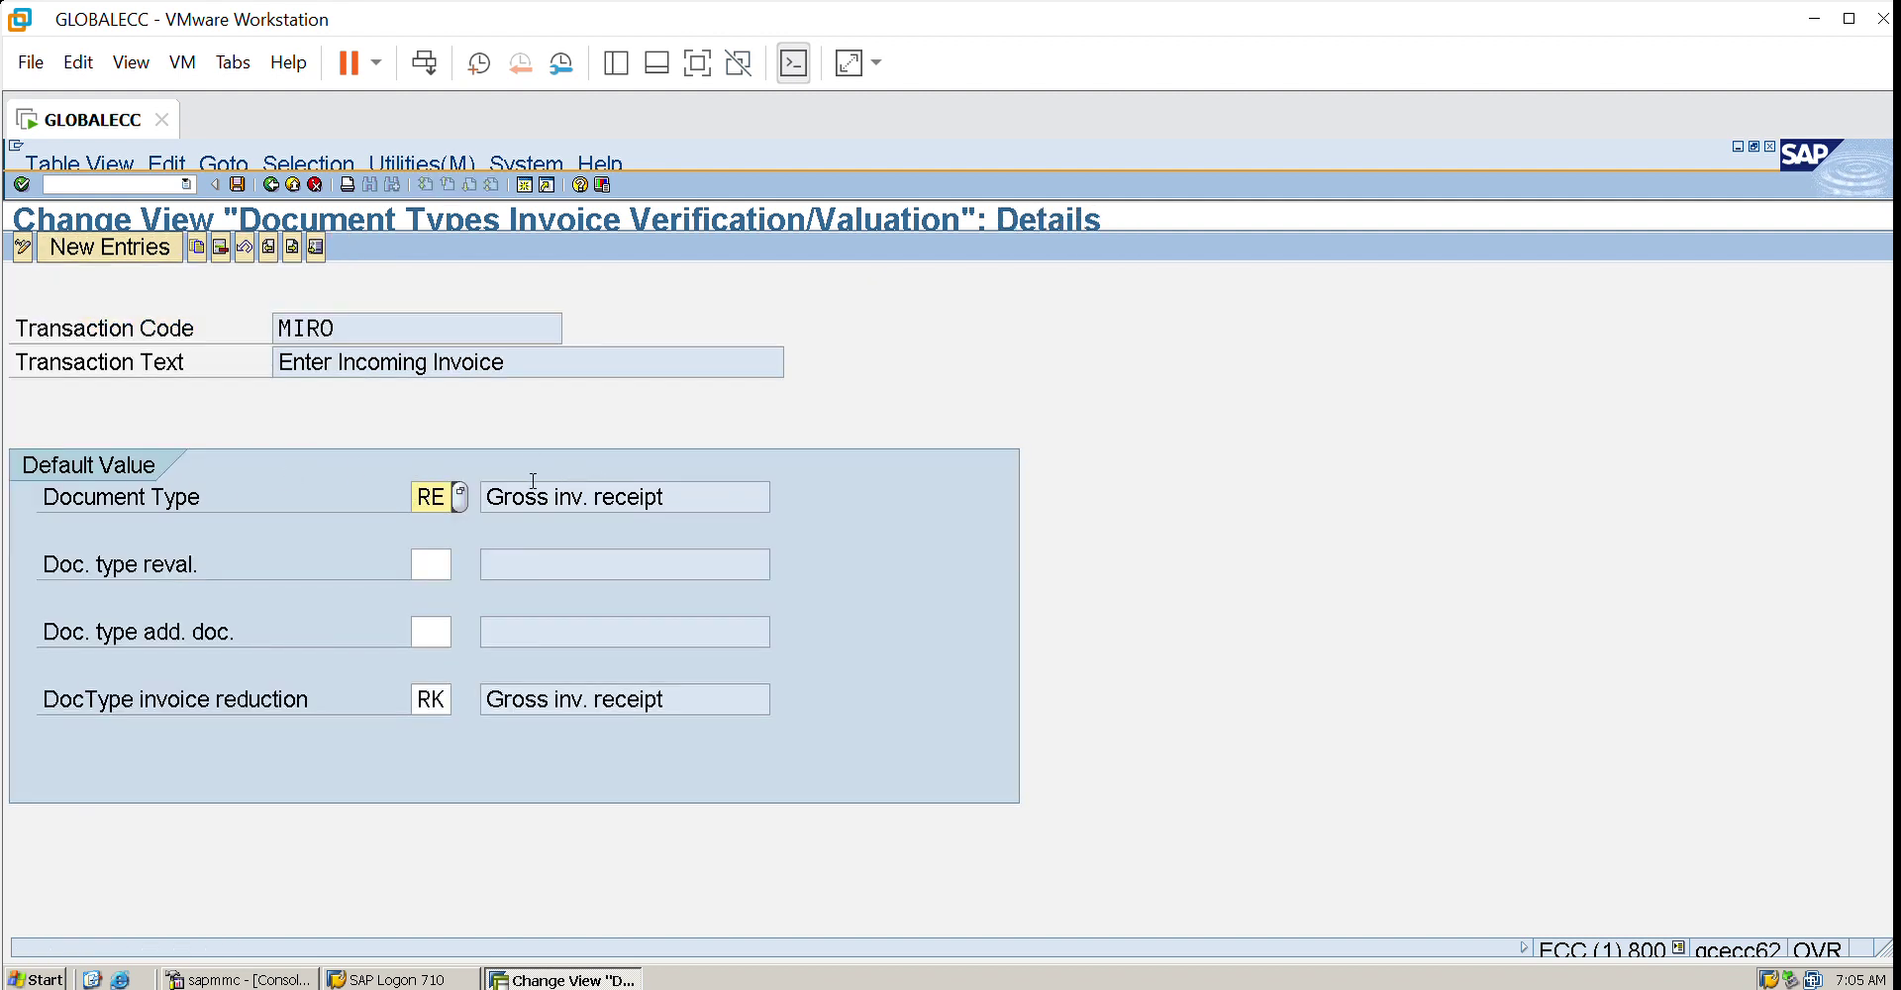
# - Open the incoming invoice entry transaction MIRO in a new session and exit it without entering an invoice
pyautogui.click(526, 182)
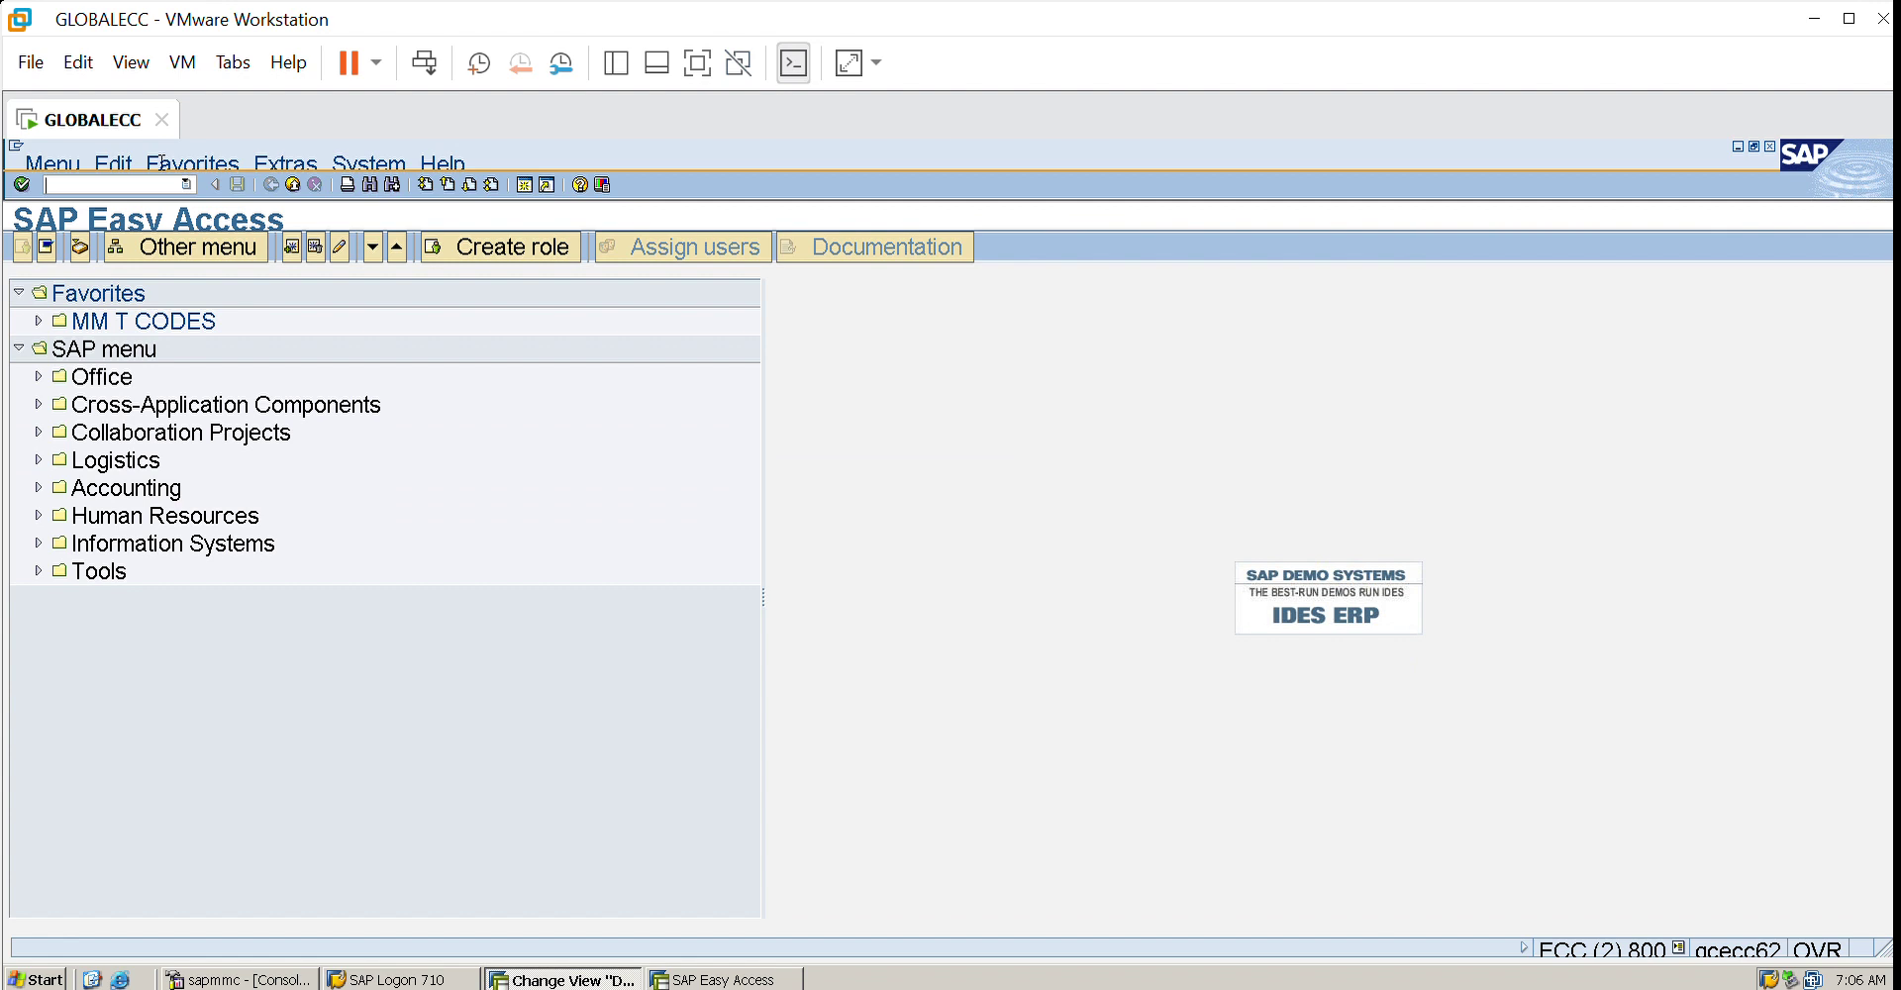
pyautogui.write('miro')
pyautogui.press('Return')
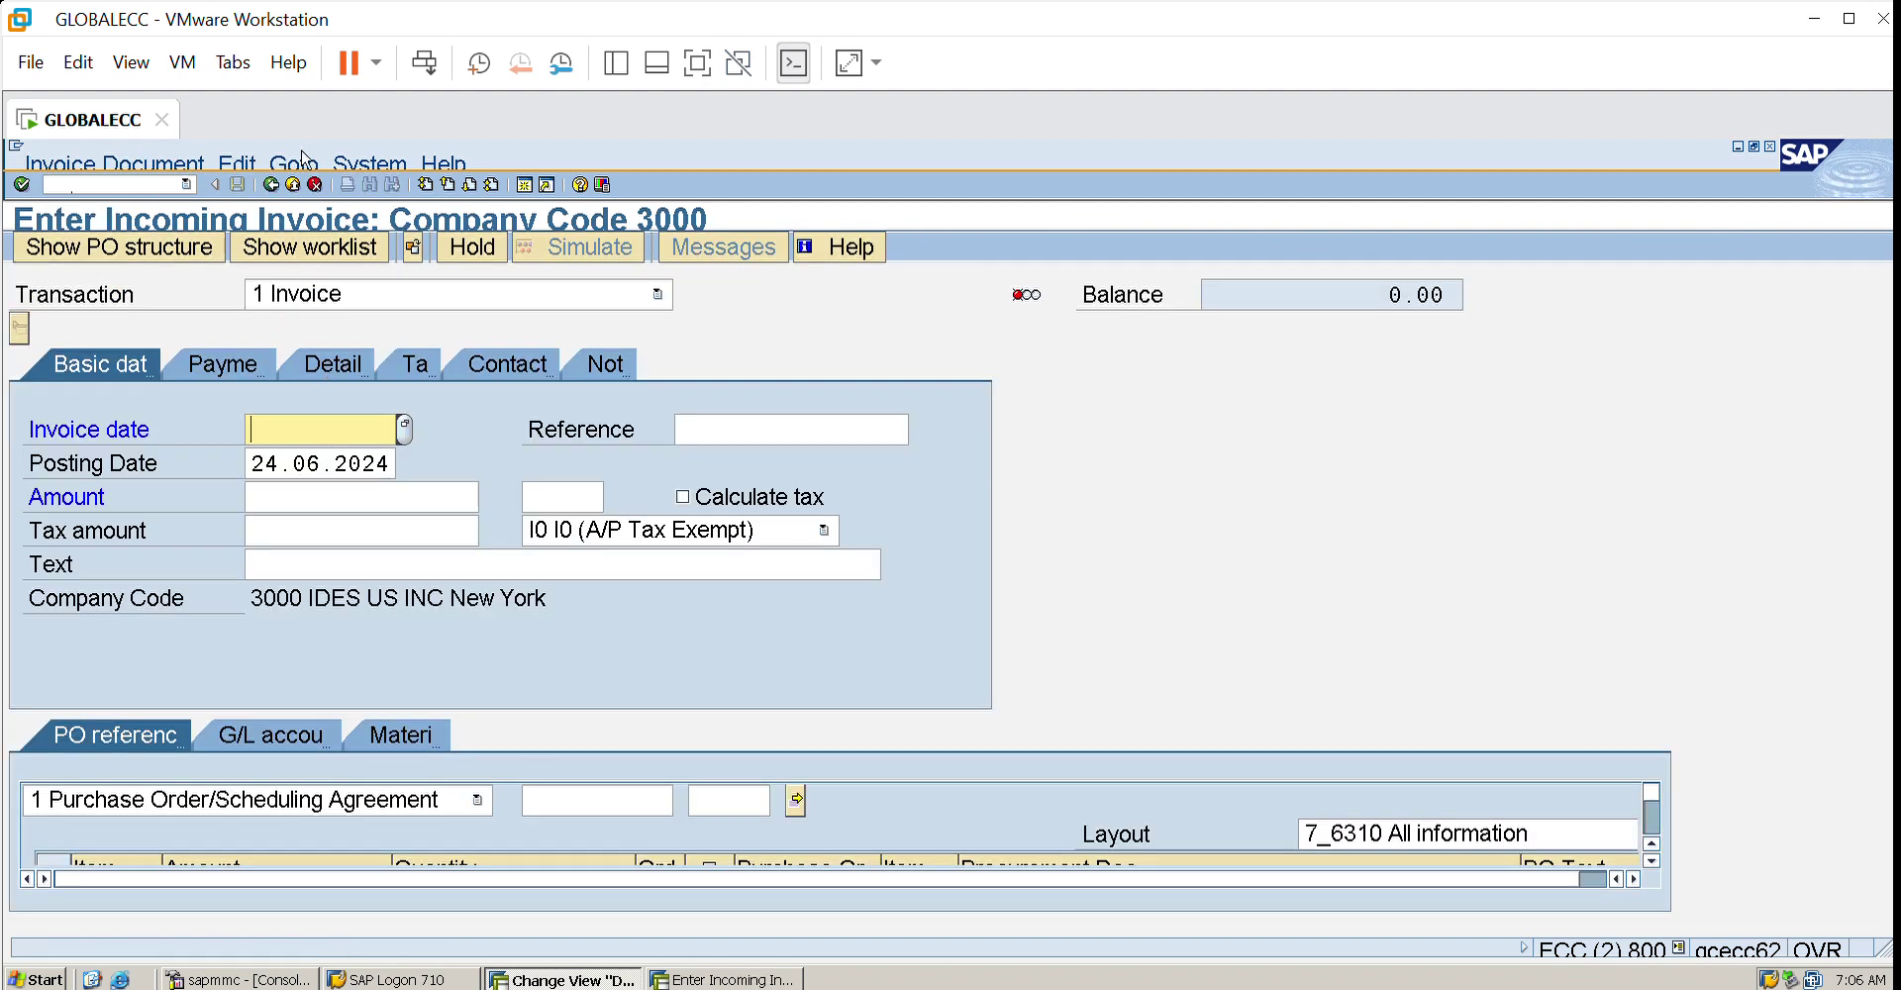
pyautogui.click(293, 185)
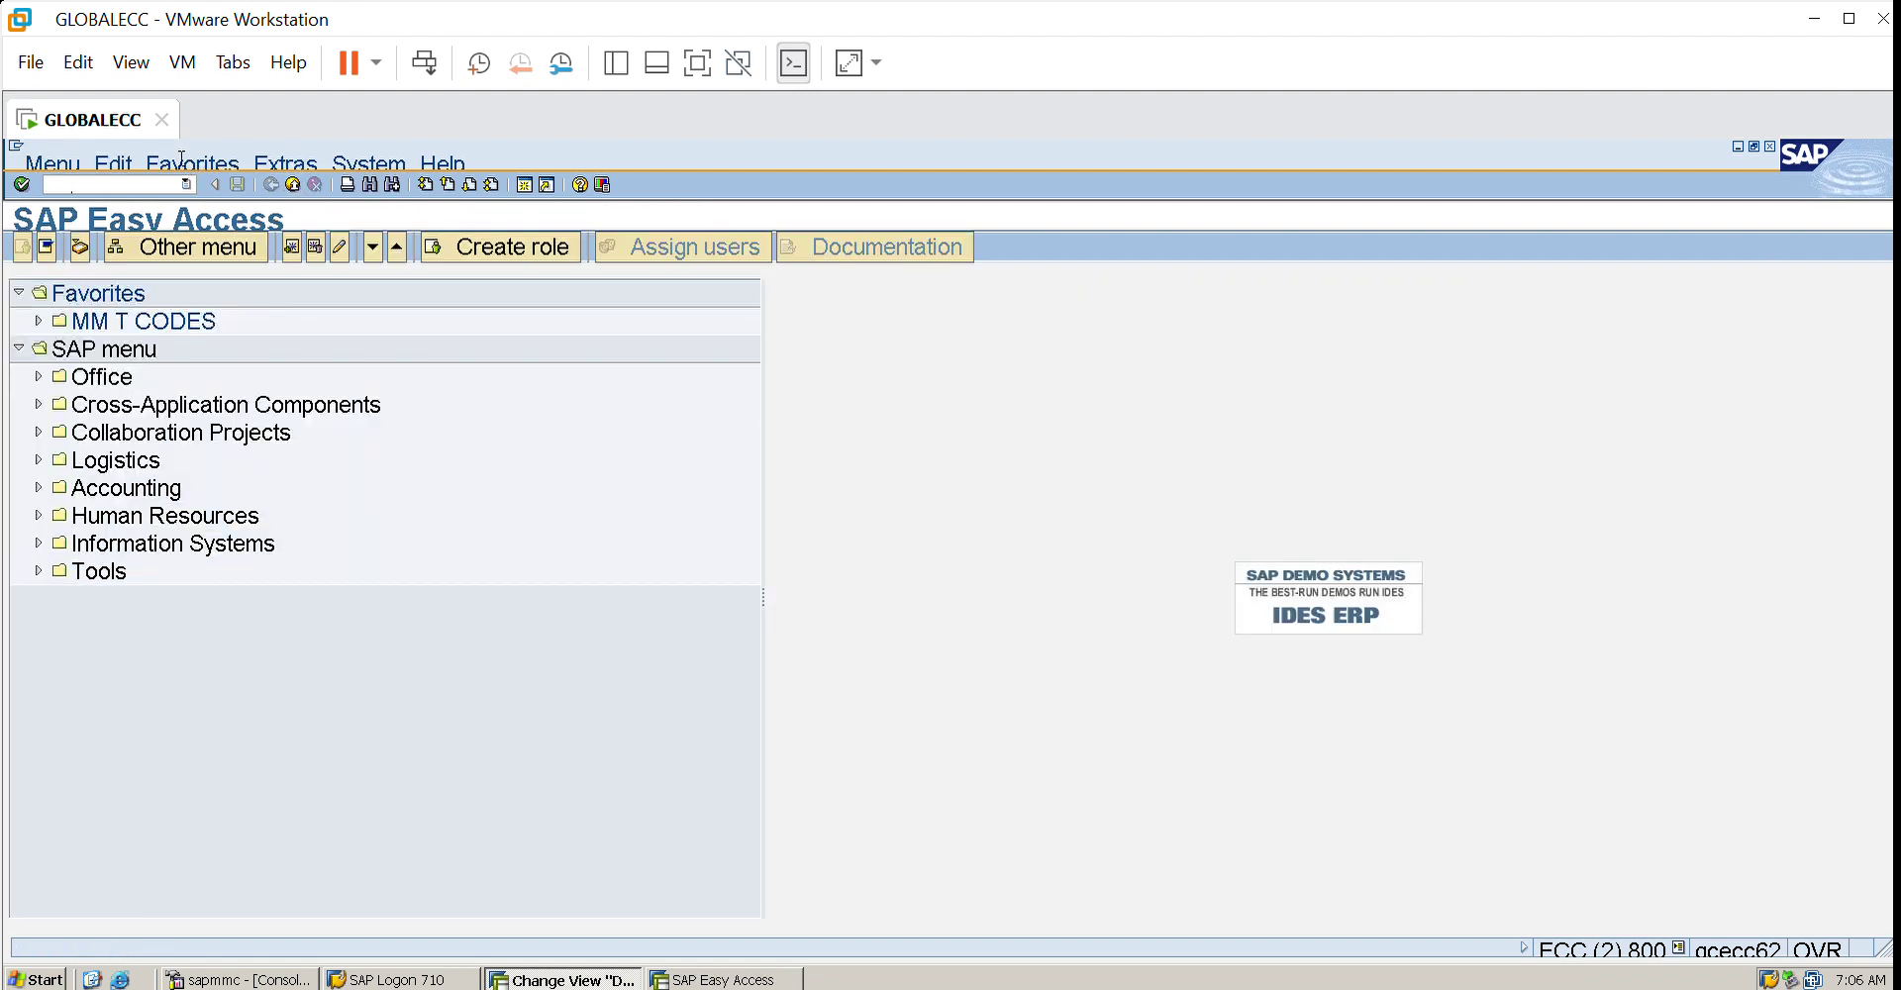
# - Display the first previously used 2024 invoice document with transaction MIR4
pyautogui.write('mir4')
pyautogui.press('Return')
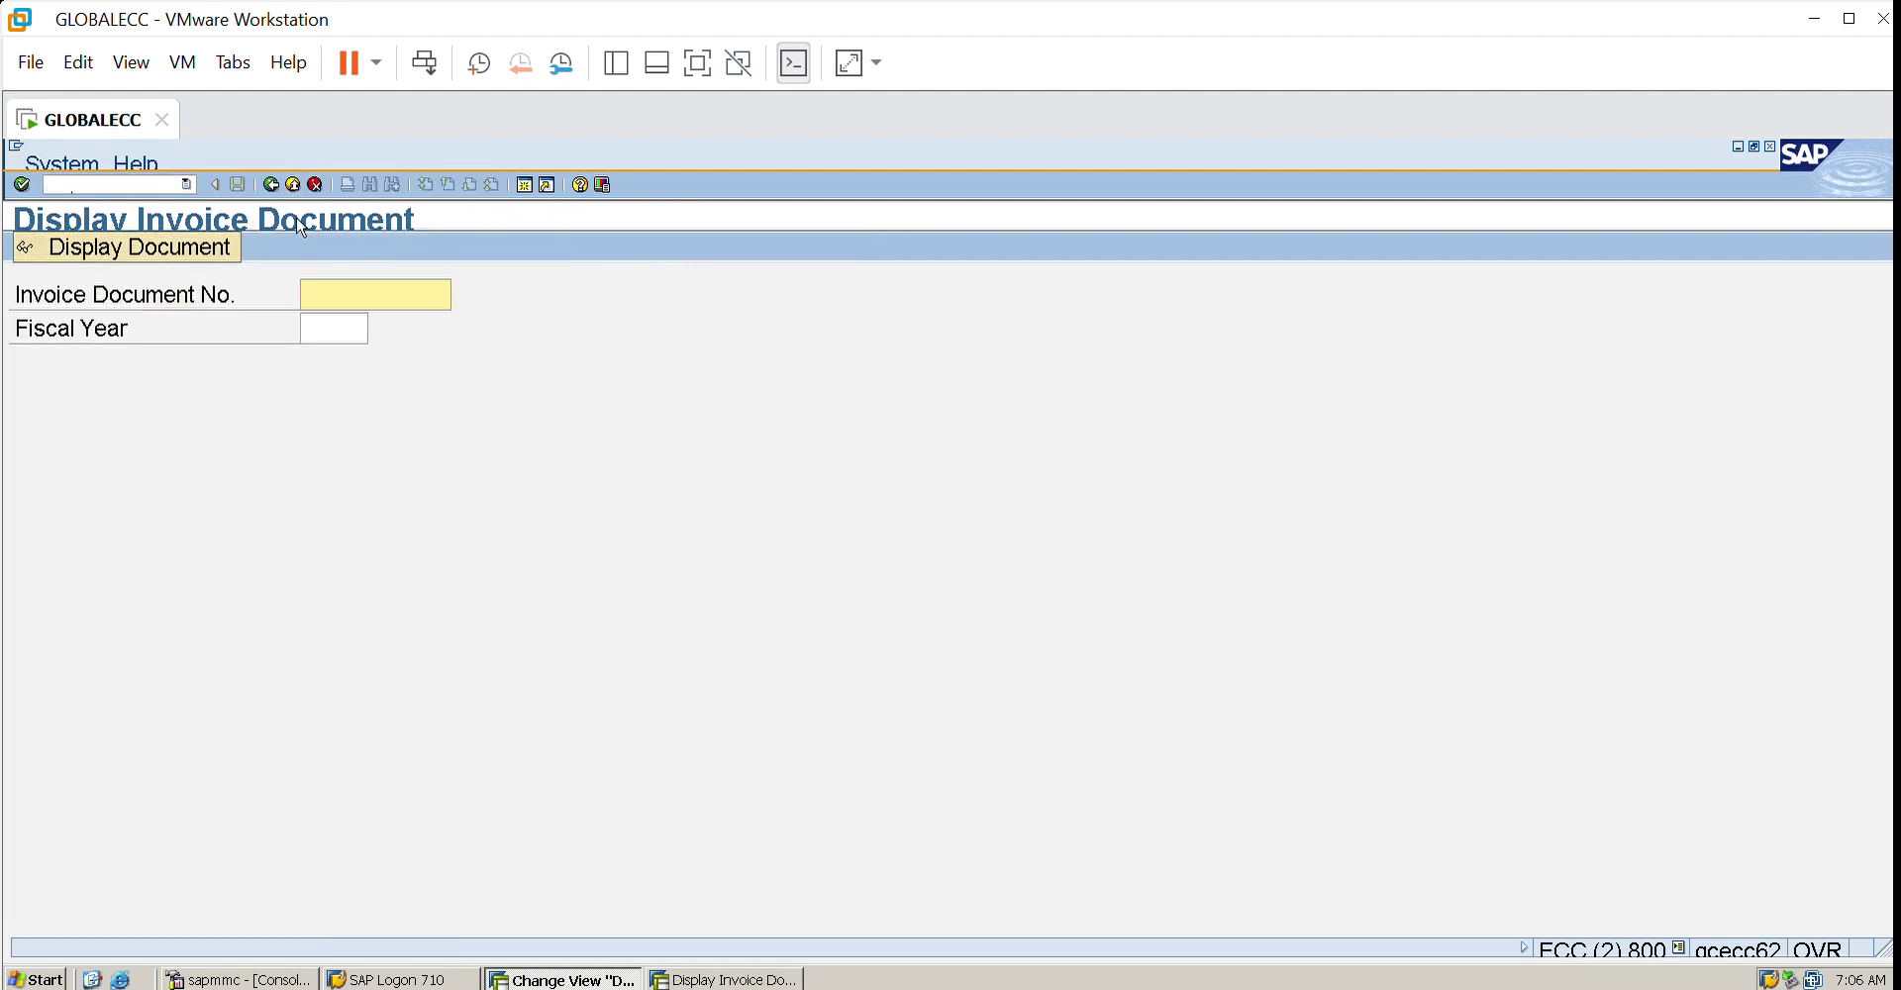
pyautogui.click(339, 287)
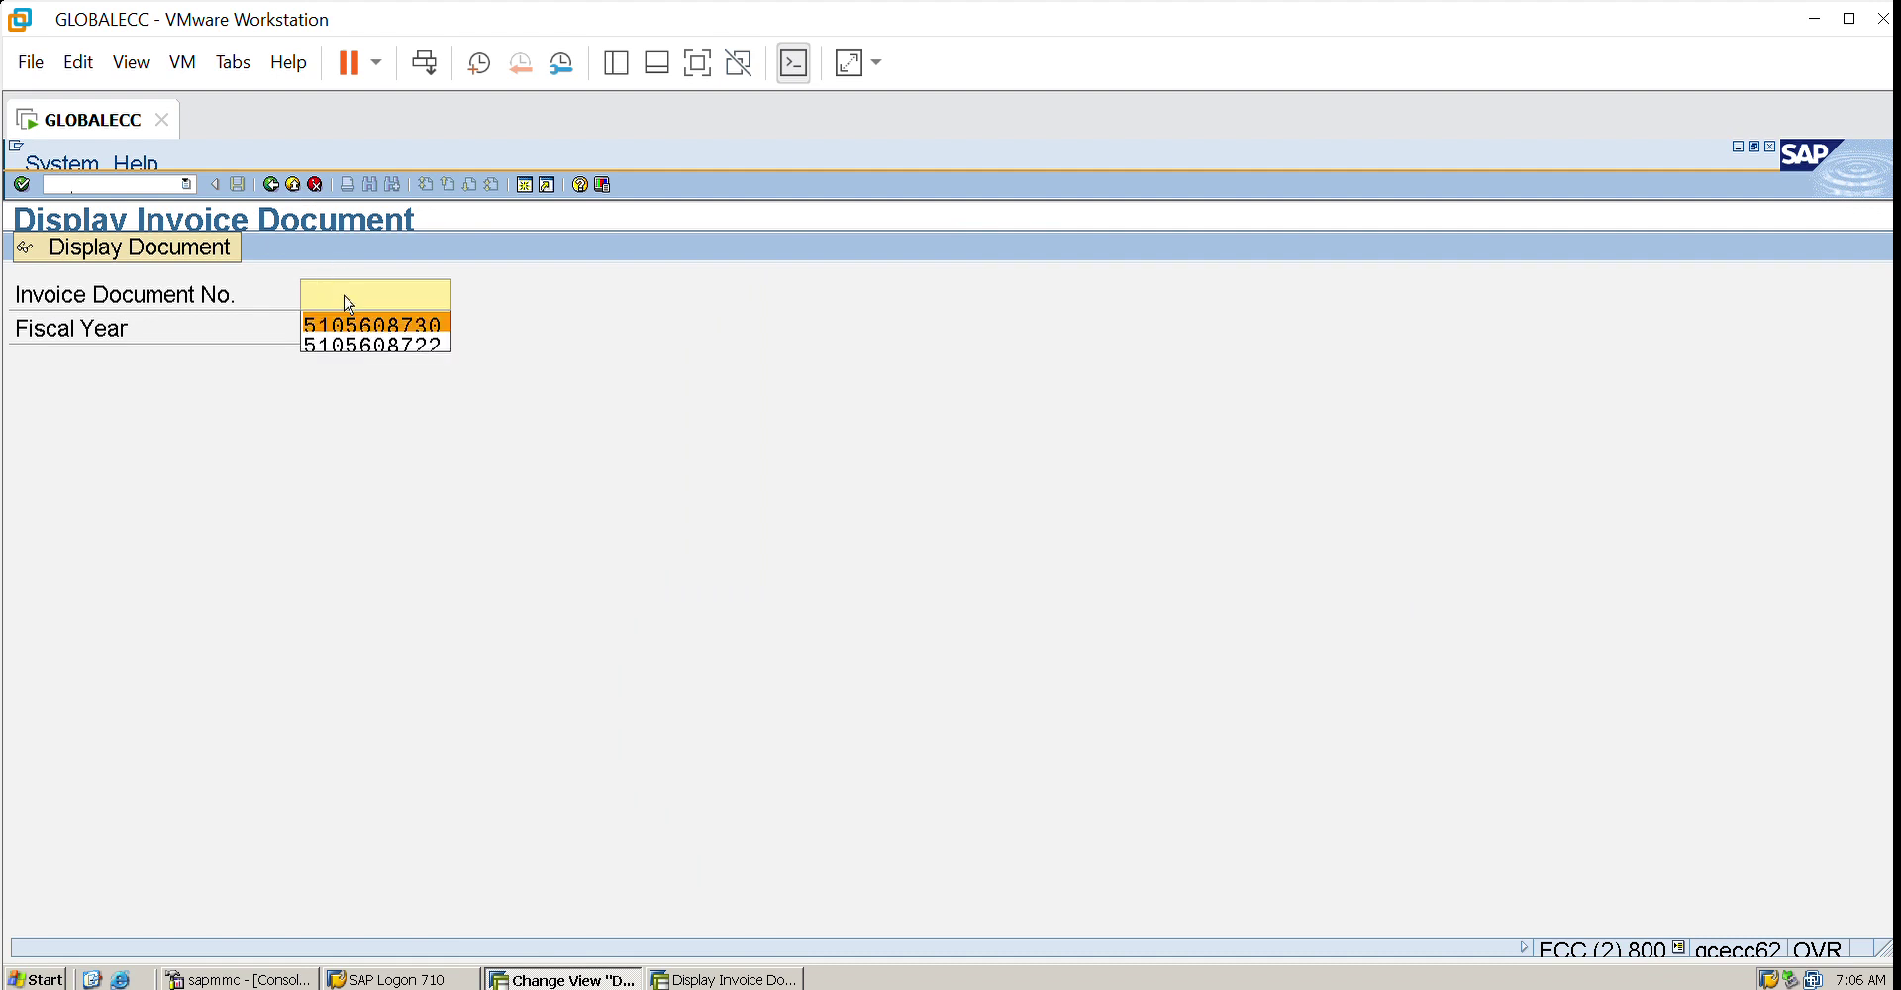
pyautogui.click(353, 319)
pyautogui.press('Return')
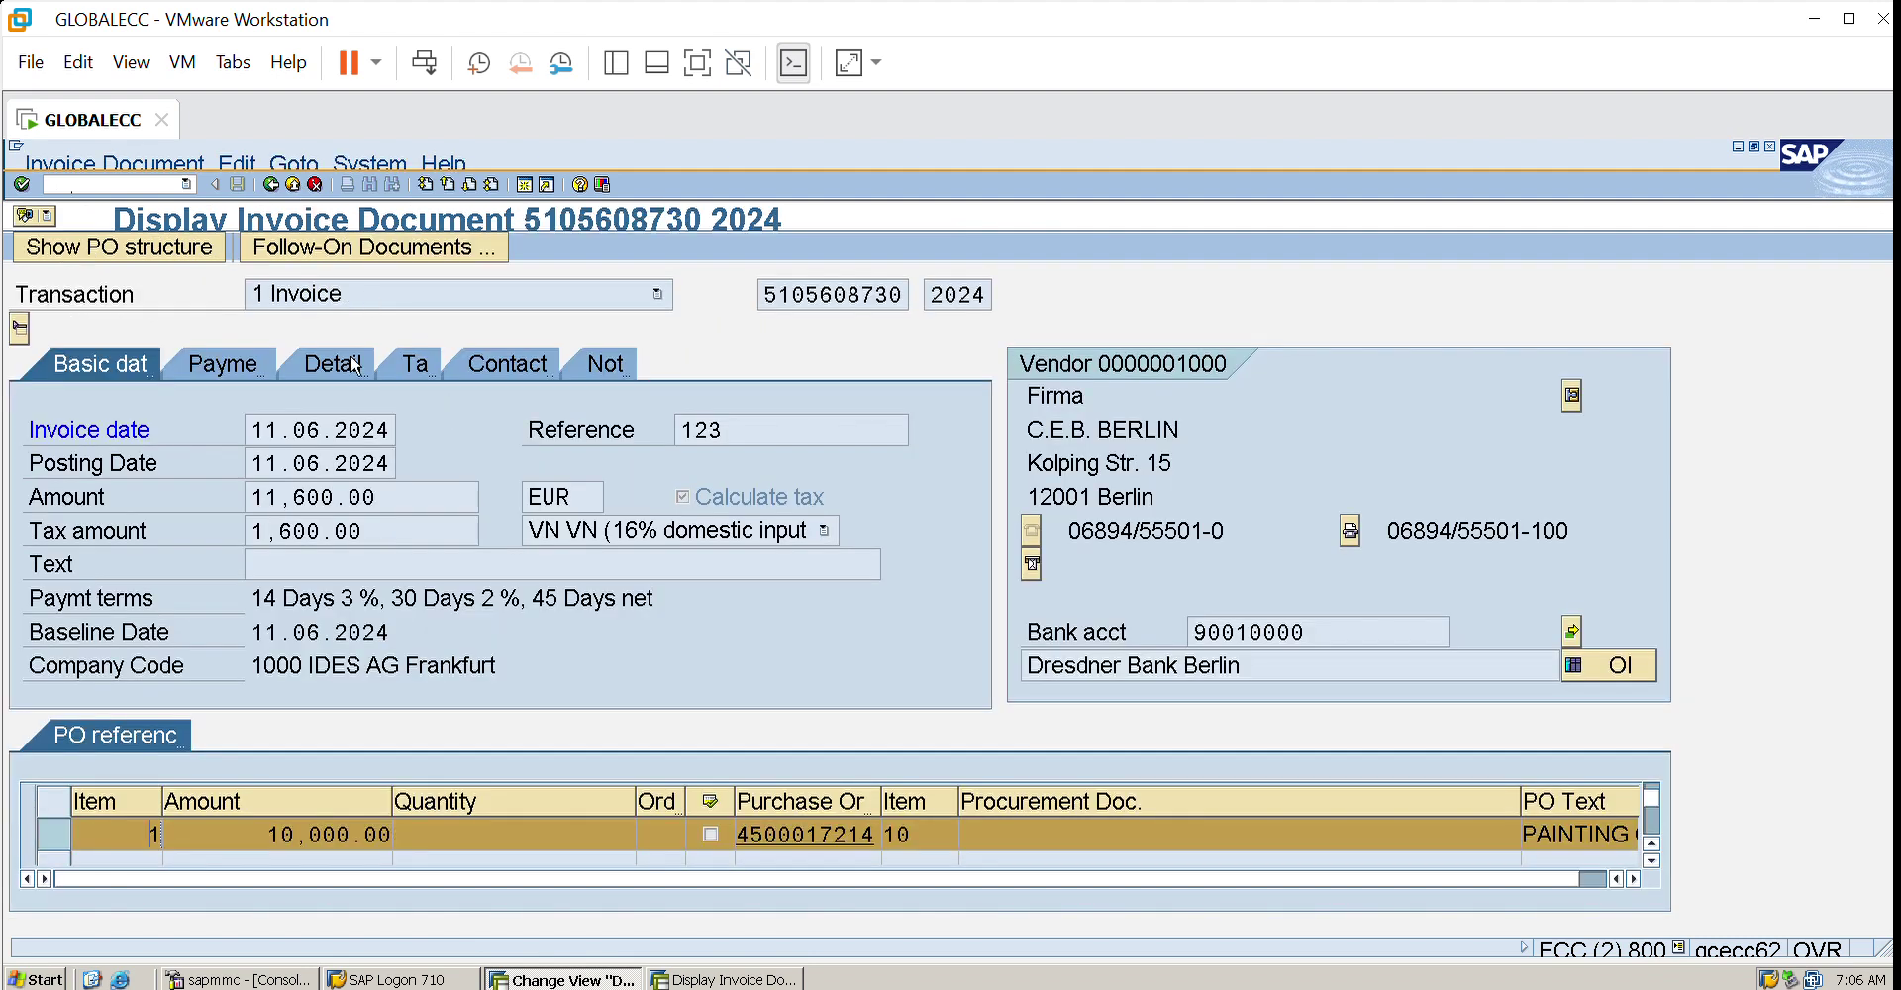
# - Examine the invoice's document type in its details, along with the available document types and transaction options
pyautogui.click(332, 355)
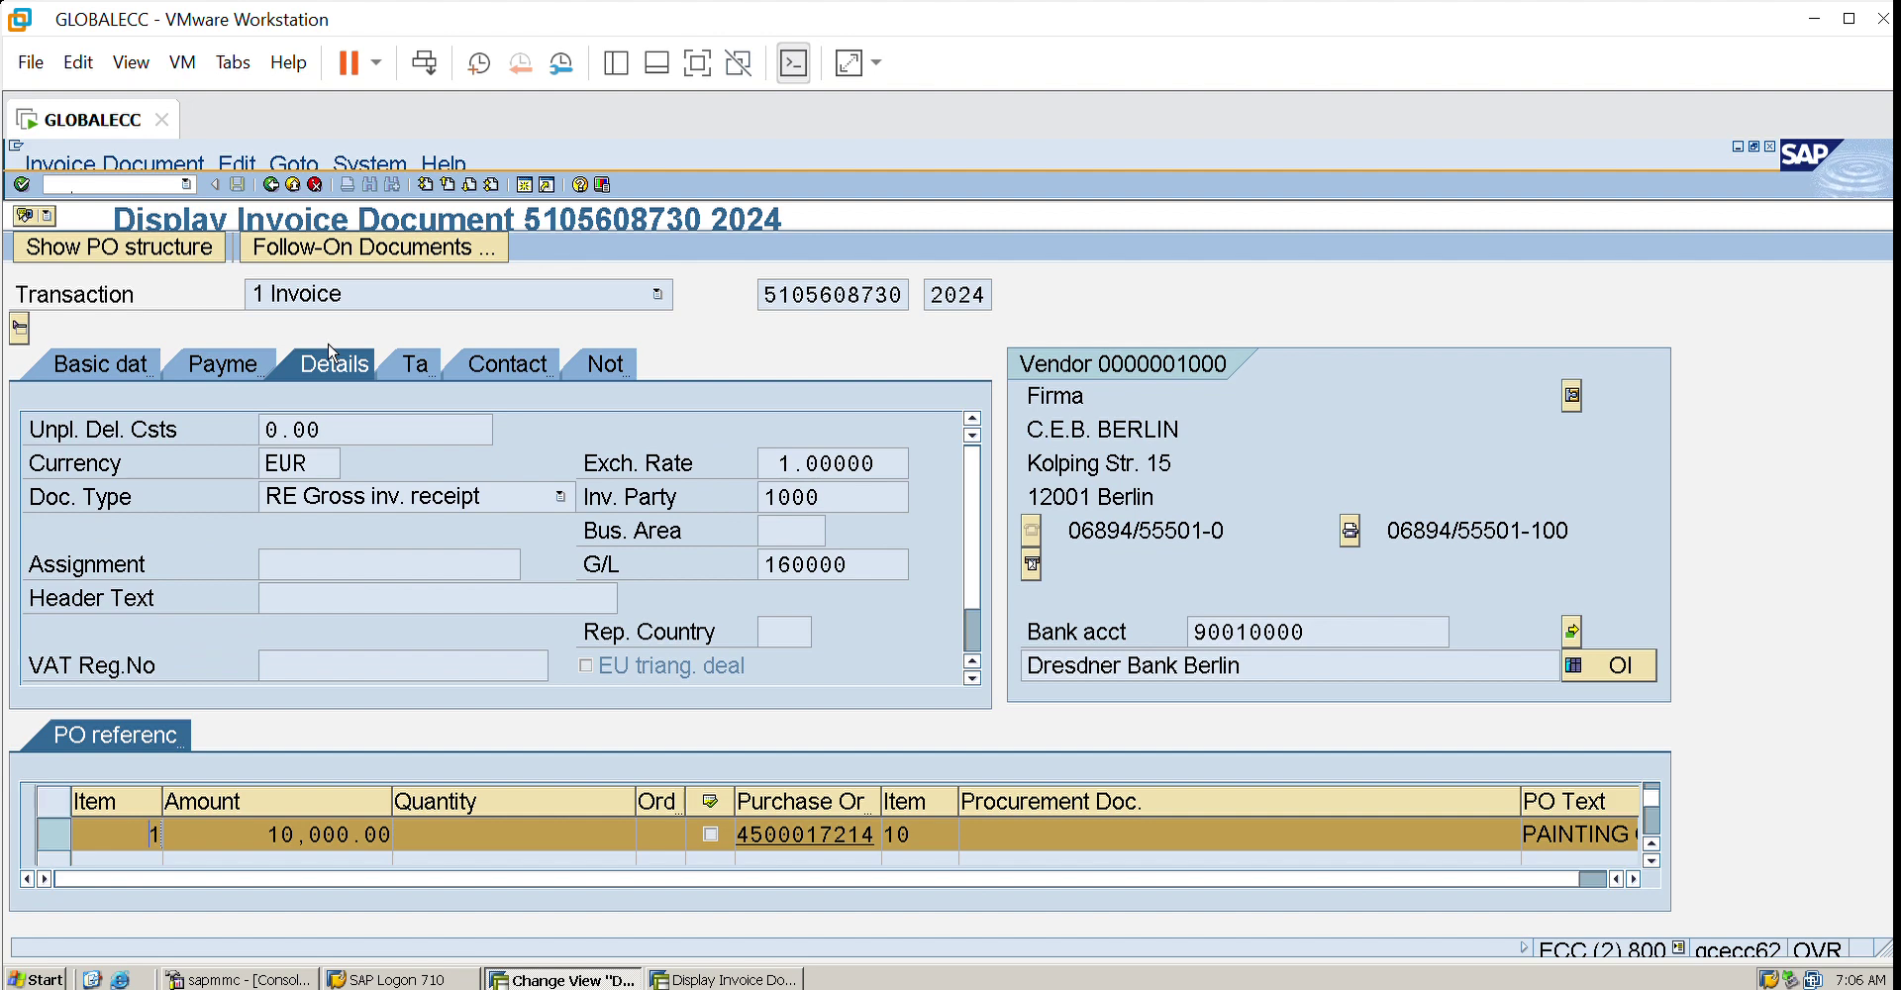
pyautogui.click(306, 482)
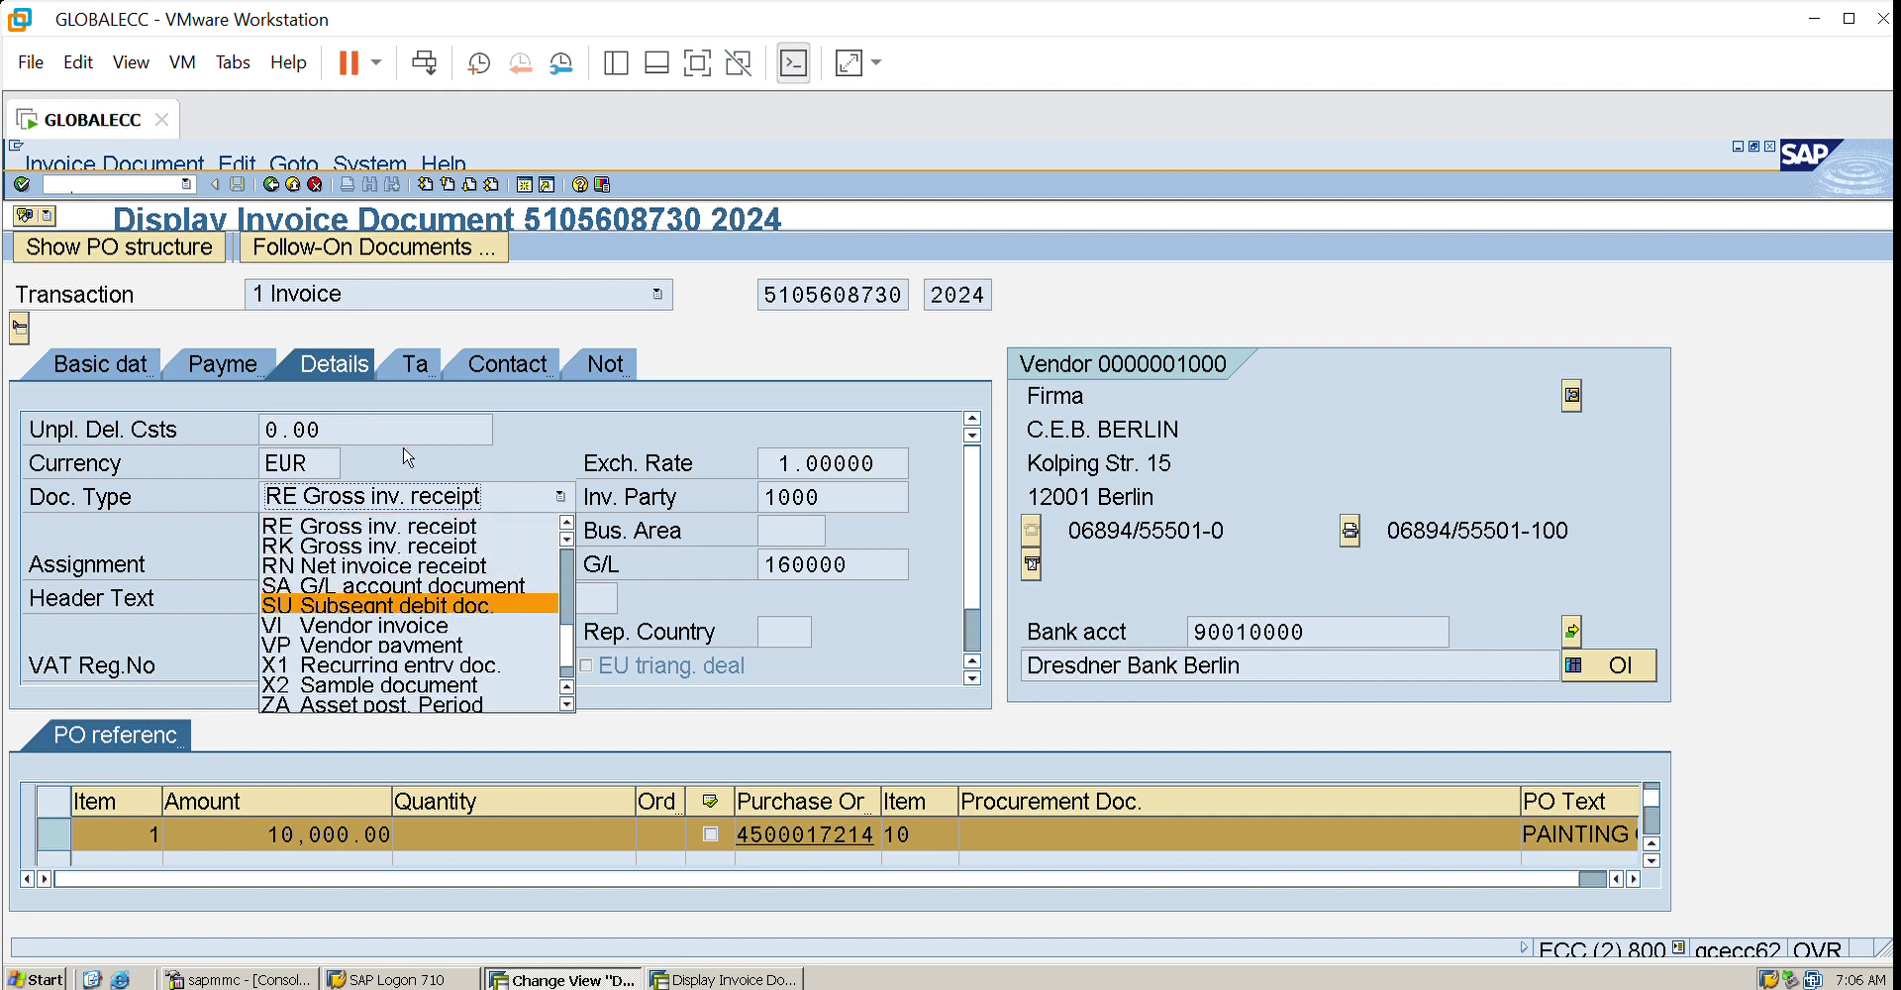
pyautogui.click(637, 282)
pyautogui.click(641, 291)
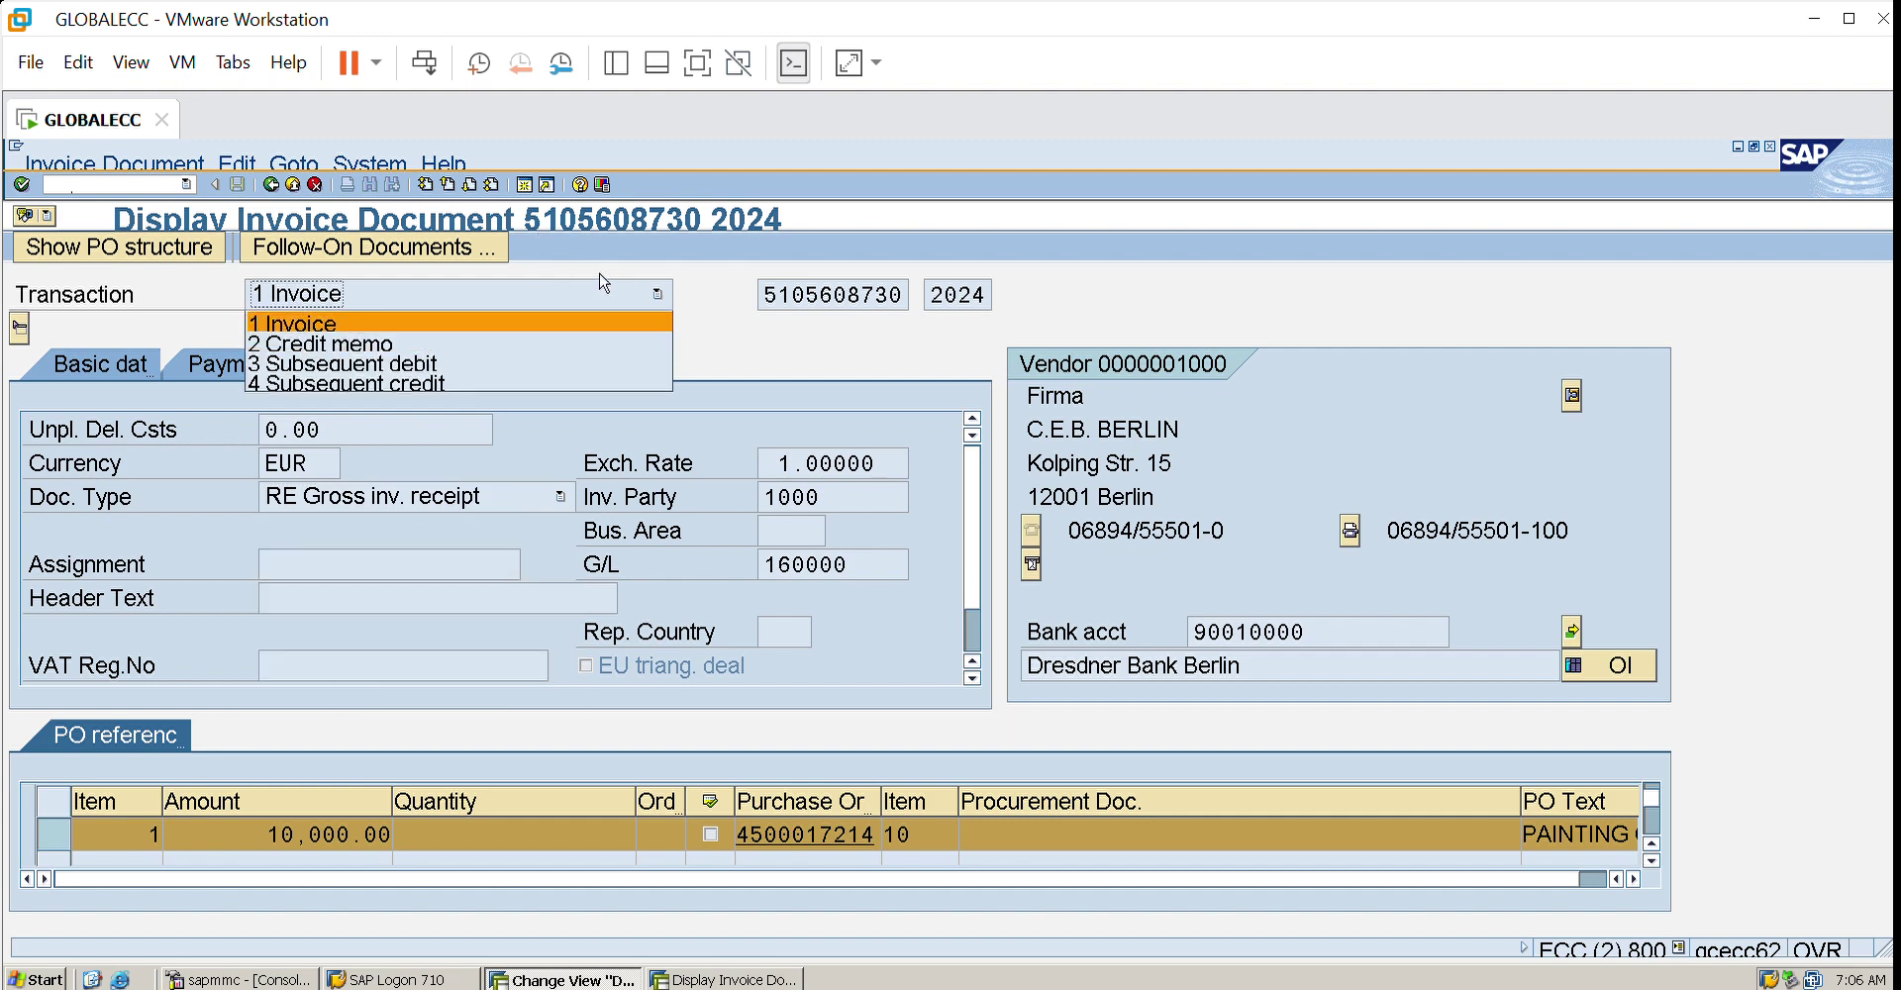
pyautogui.click(367, 472)
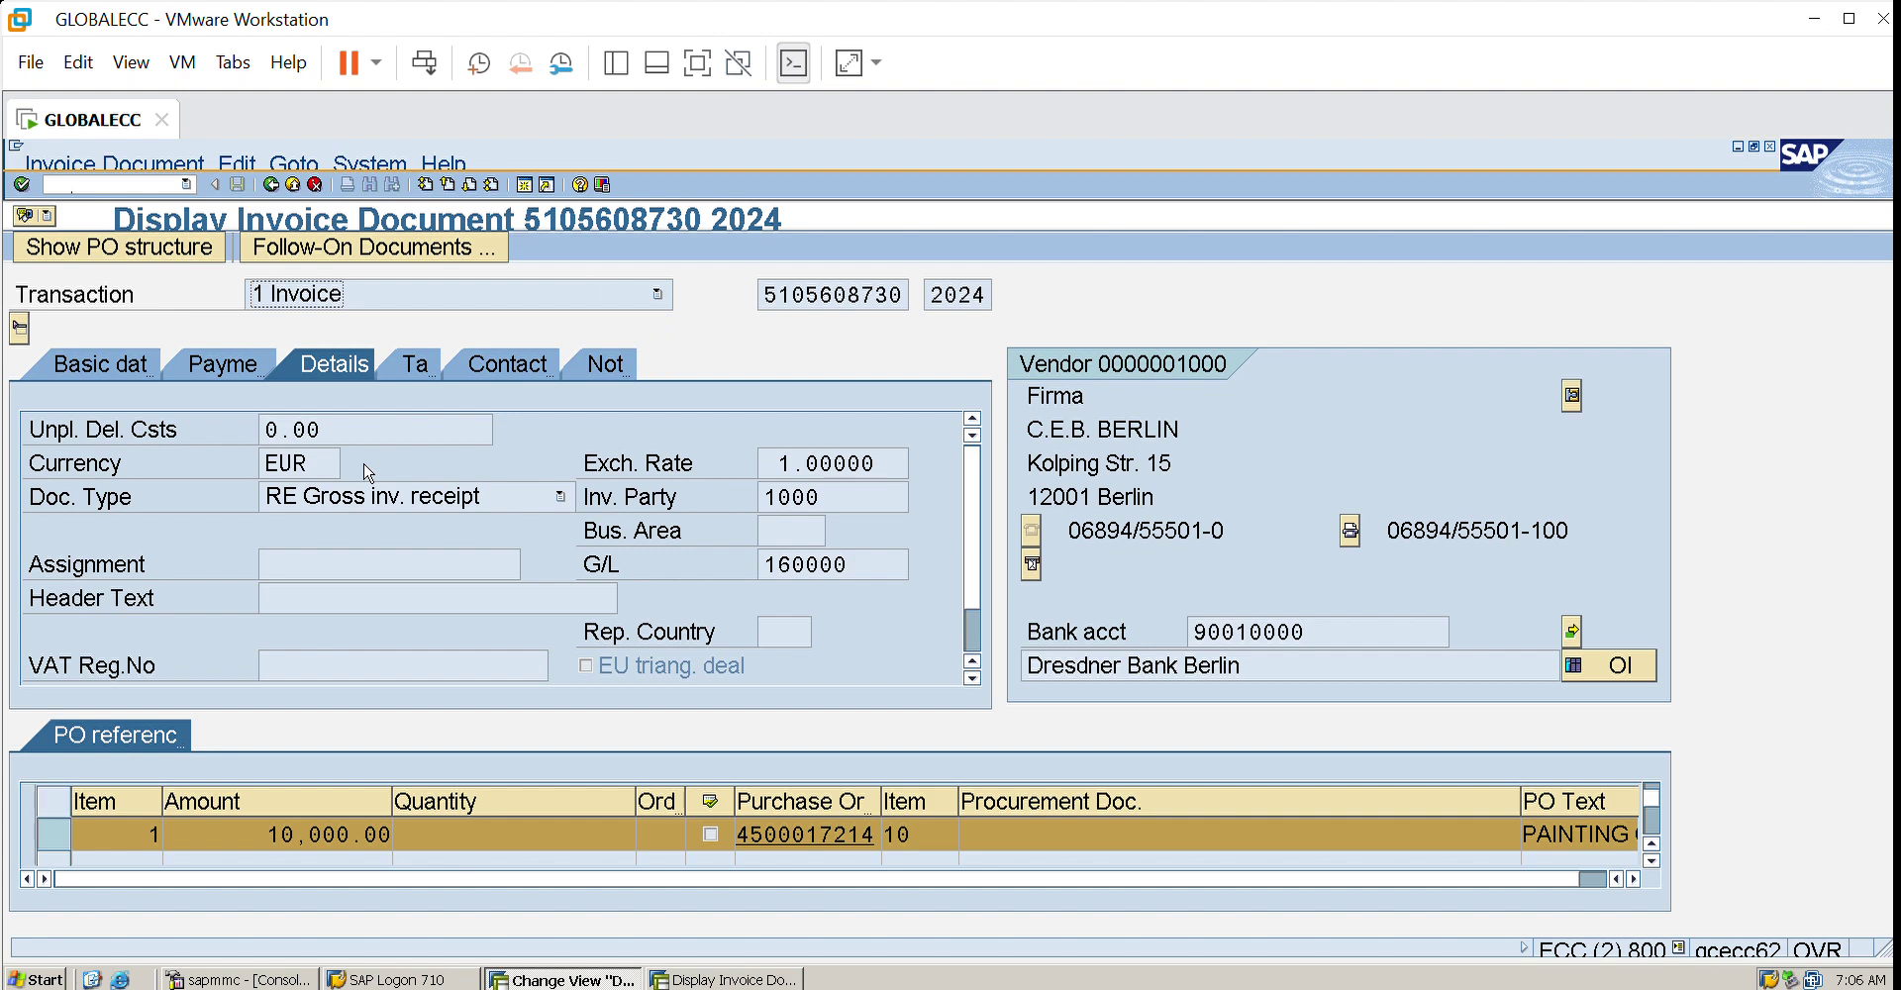
pyautogui.click(366, 473)
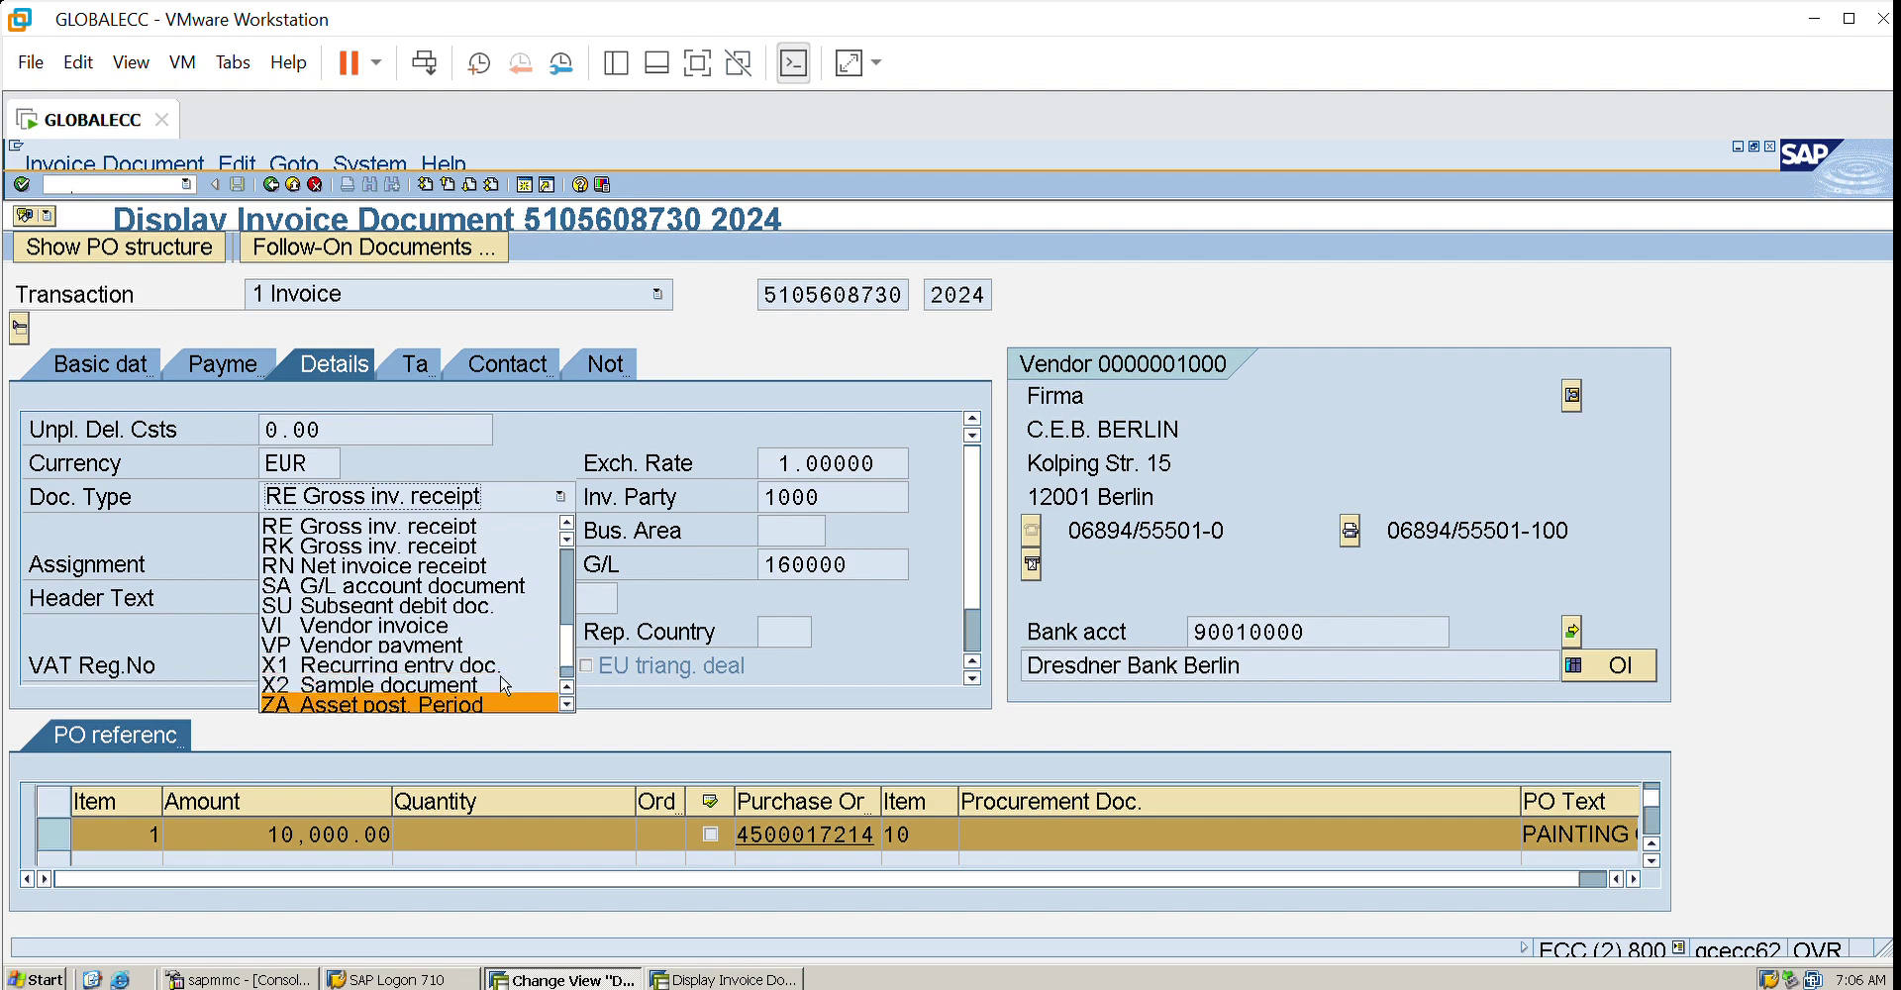
pyautogui.click(572, 556)
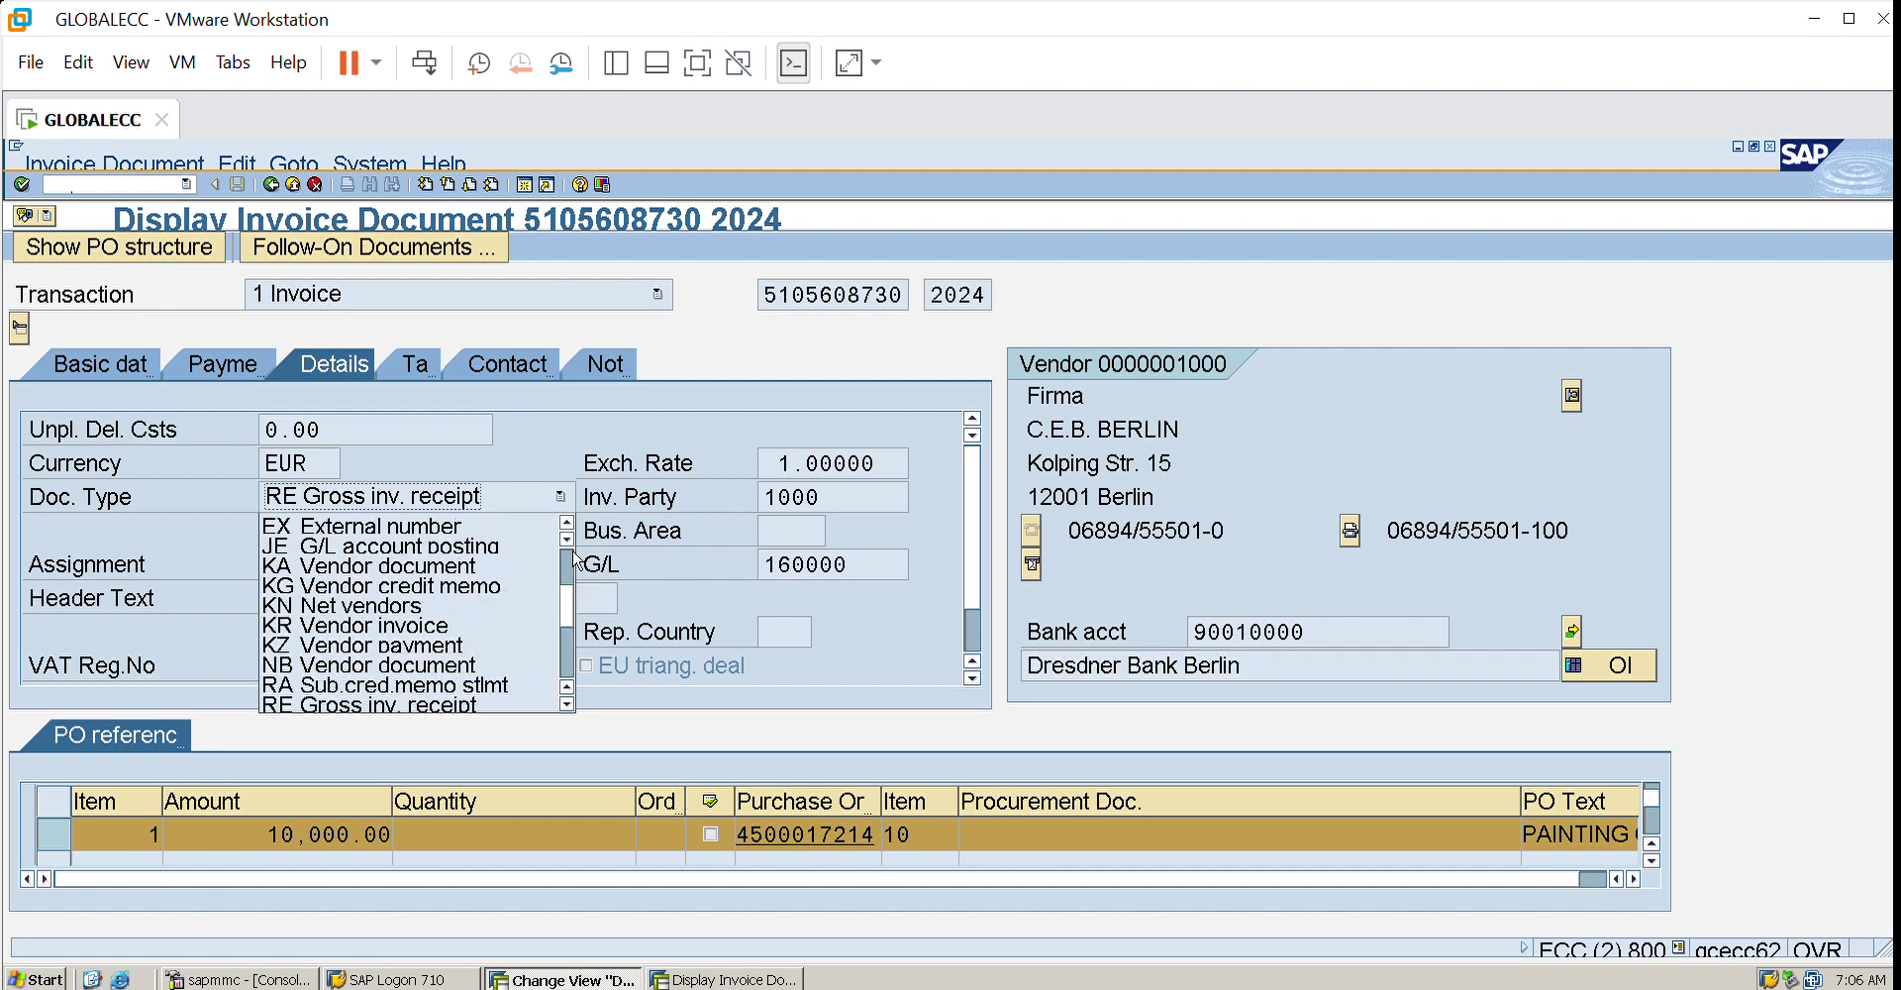
# - Close the invoice display session and return from the MIRO default values to the invoice receipt document types and number range overview
pyautogui.click(294, 185)
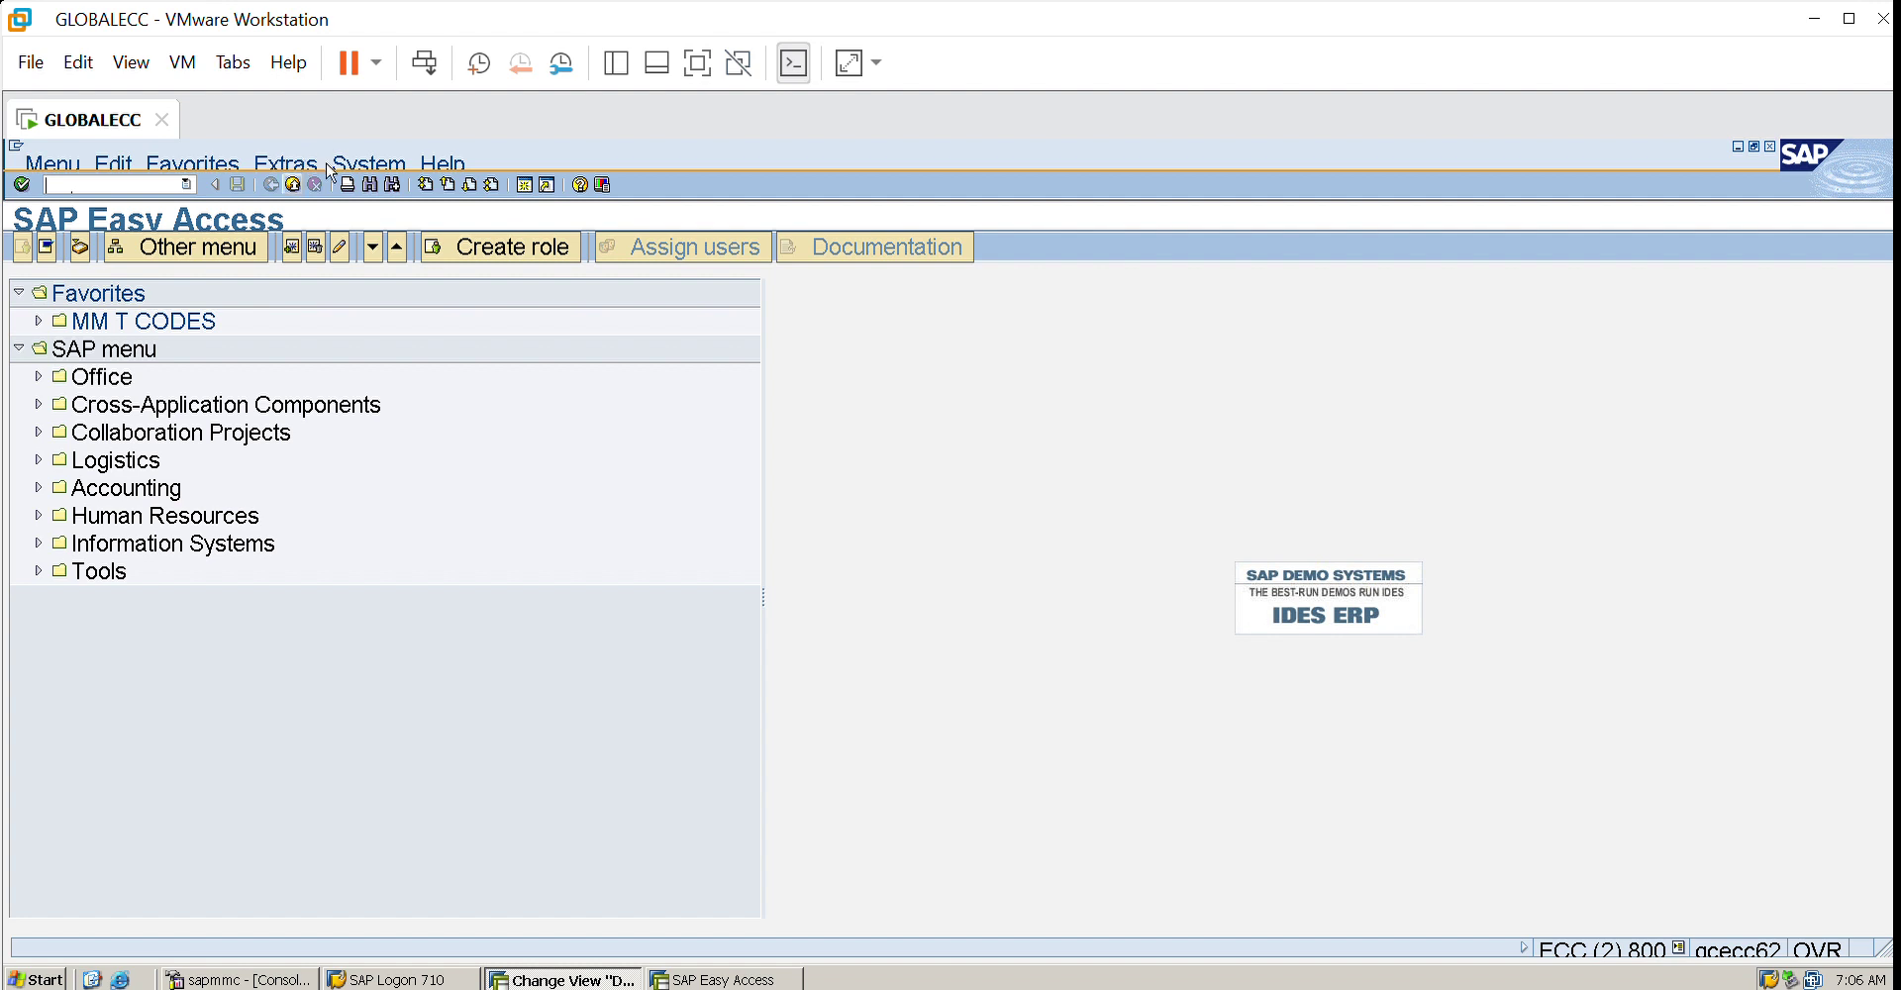
pyautogui.click(294, 183)
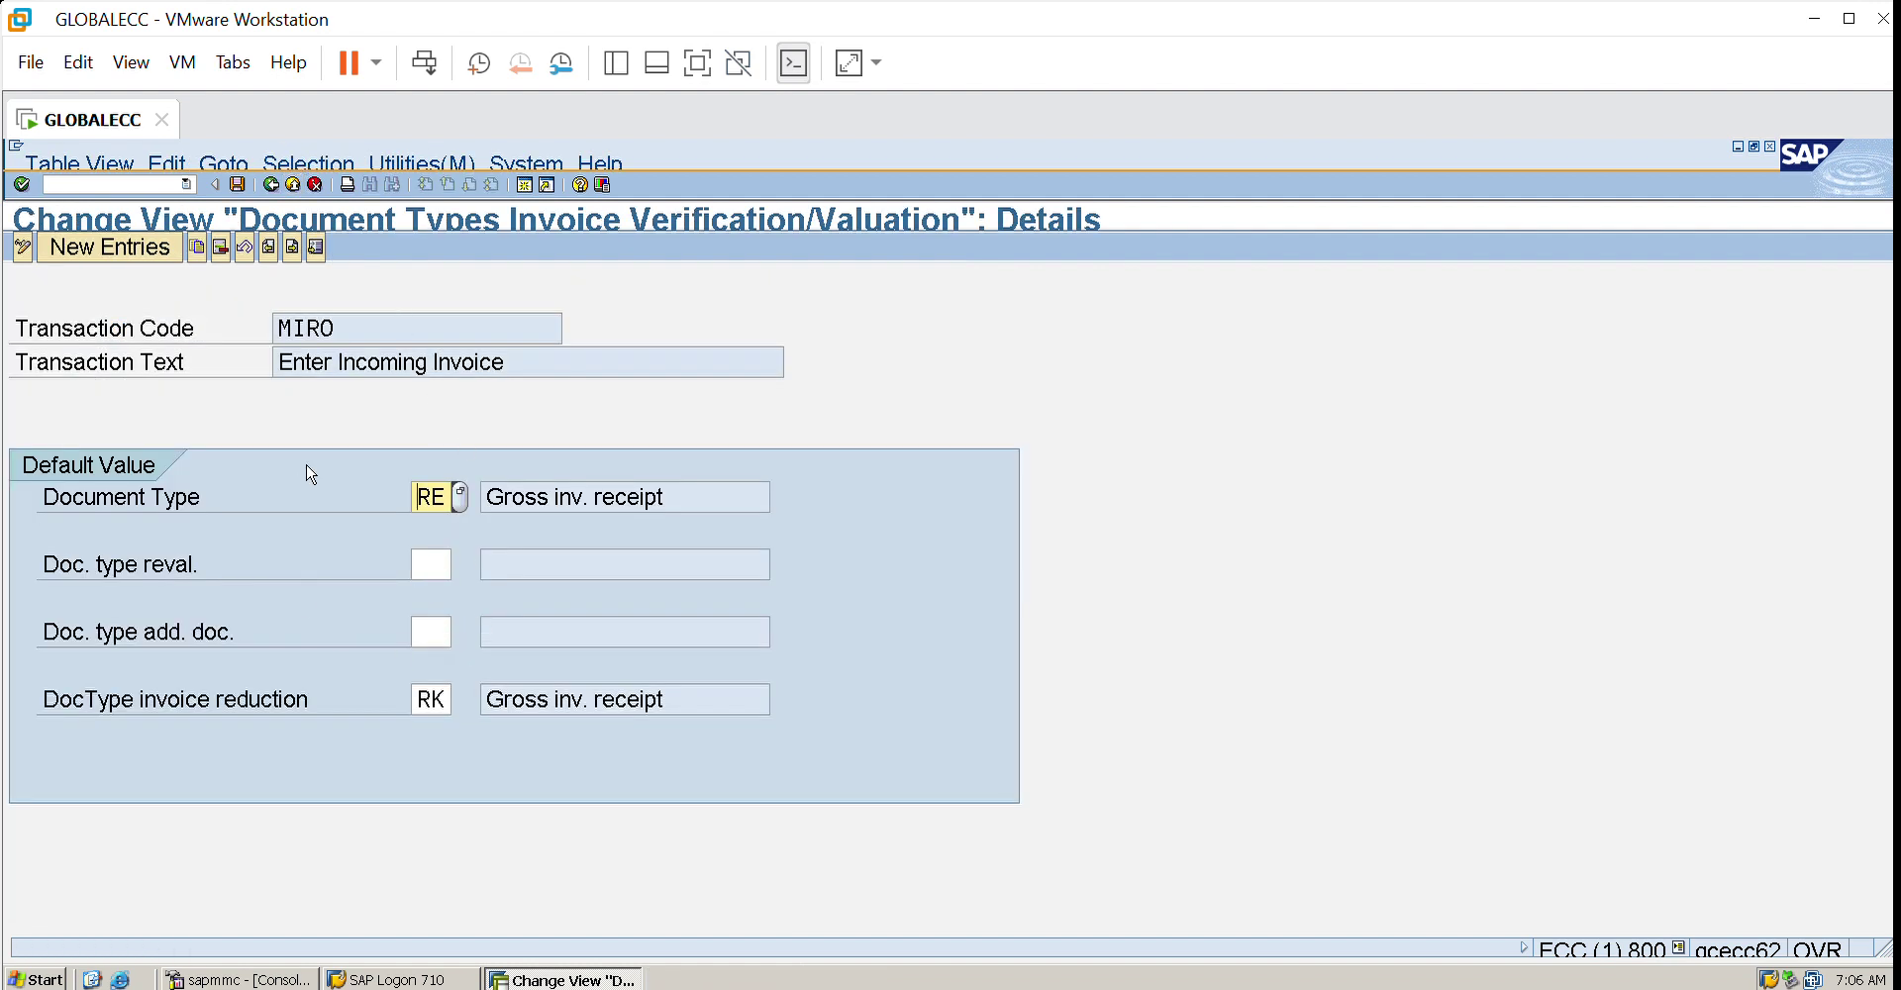
pyautogui.click(282, 170)
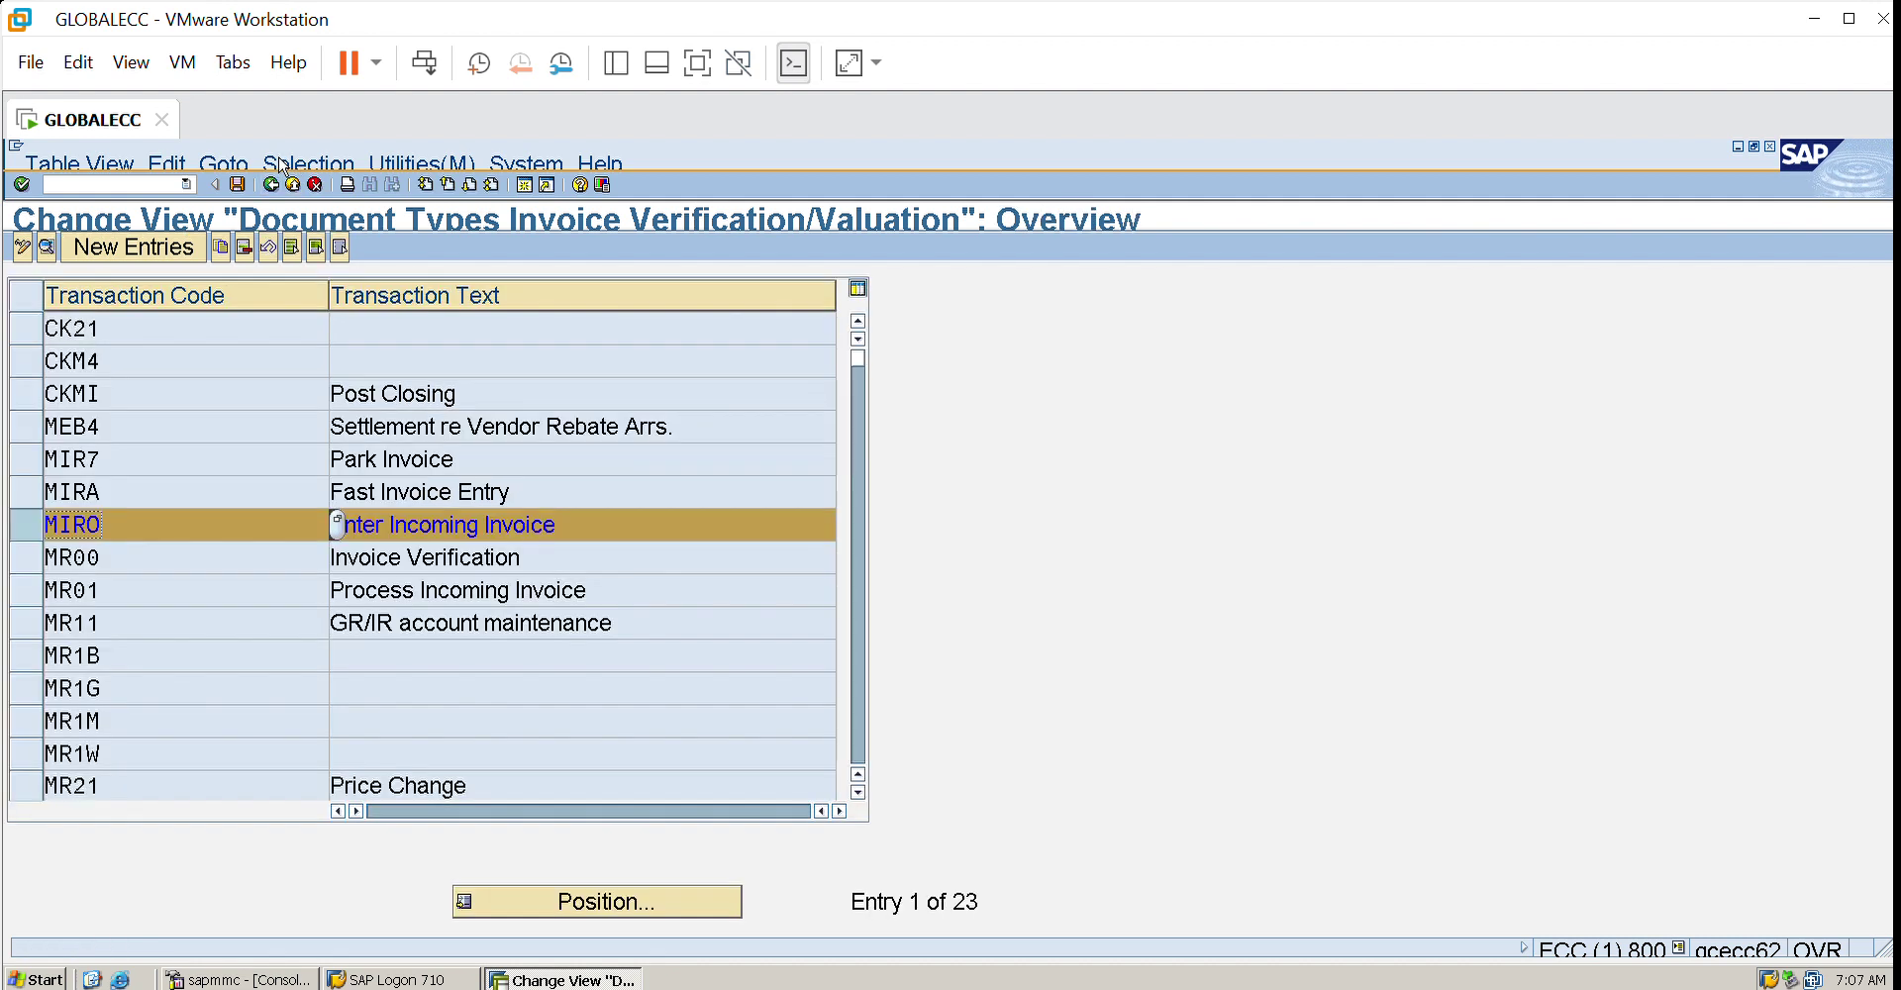
pyautogui.click(281, 170)
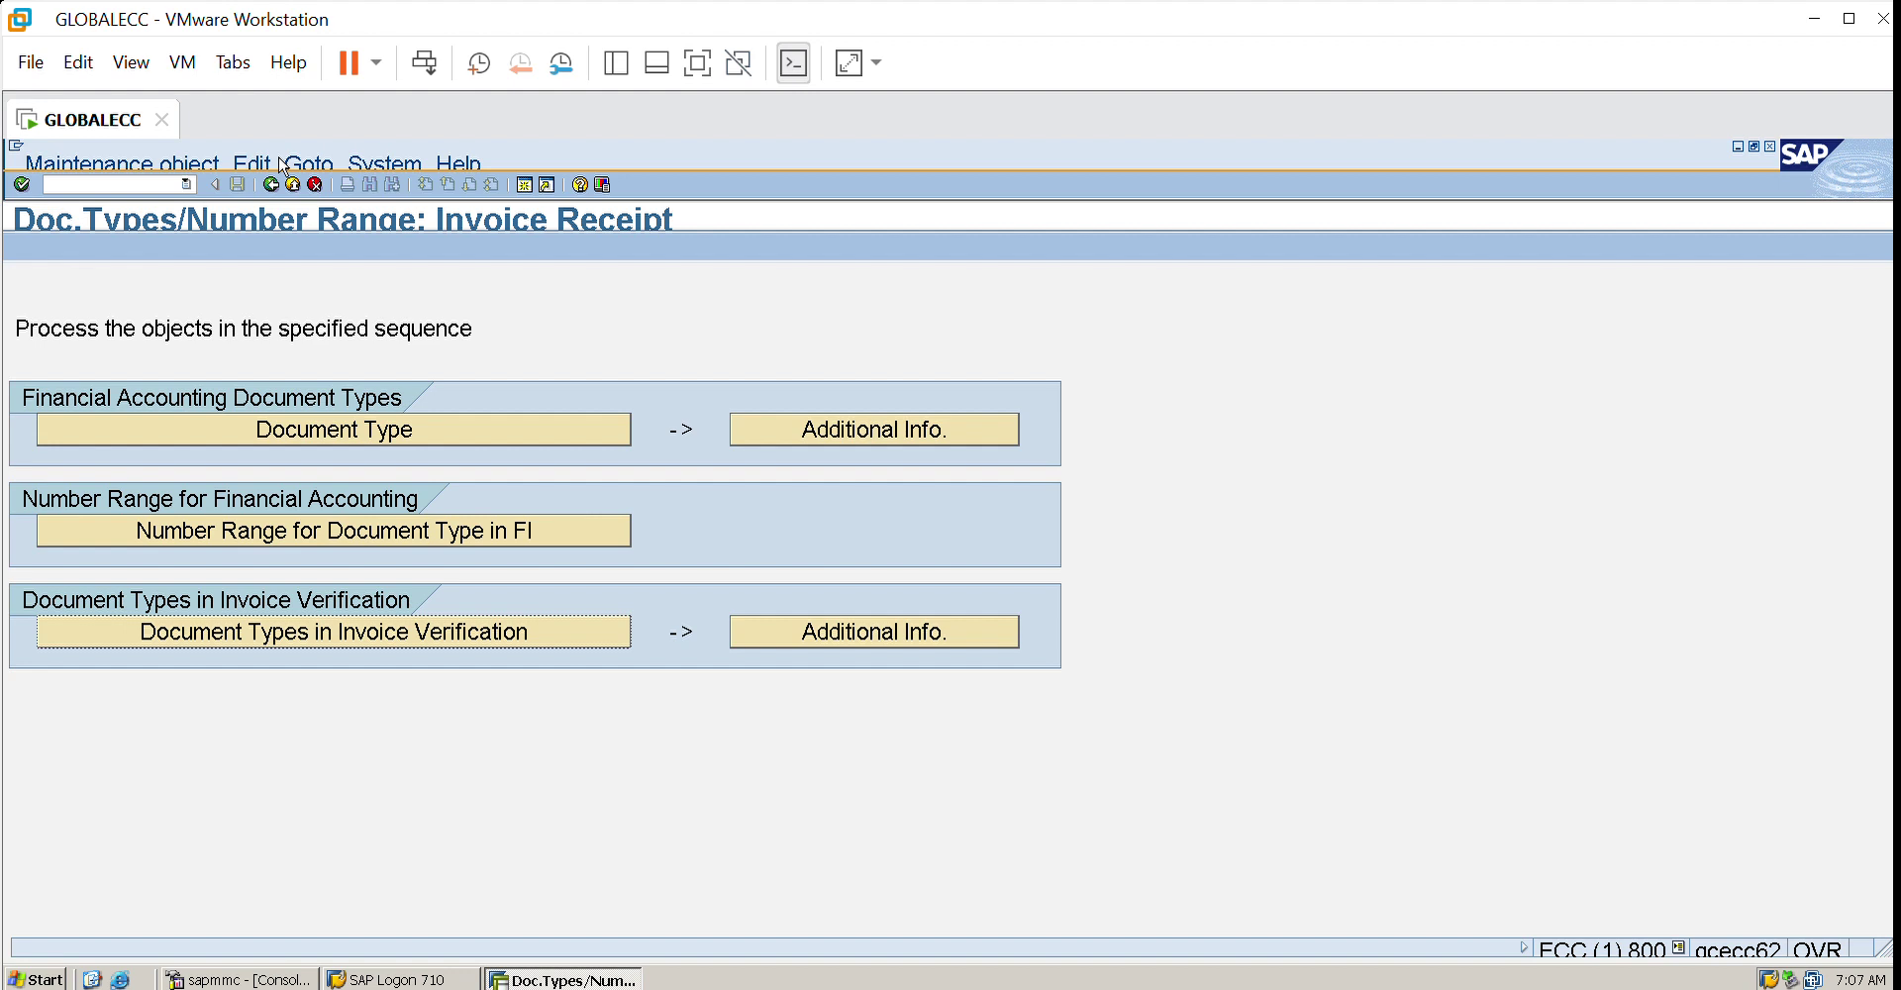
# - View the number range maintenance for FI document types, exit to the IMG, and reopen Maintain Number Assignments for Accounting Documents
pyautogui.click(332, 512)
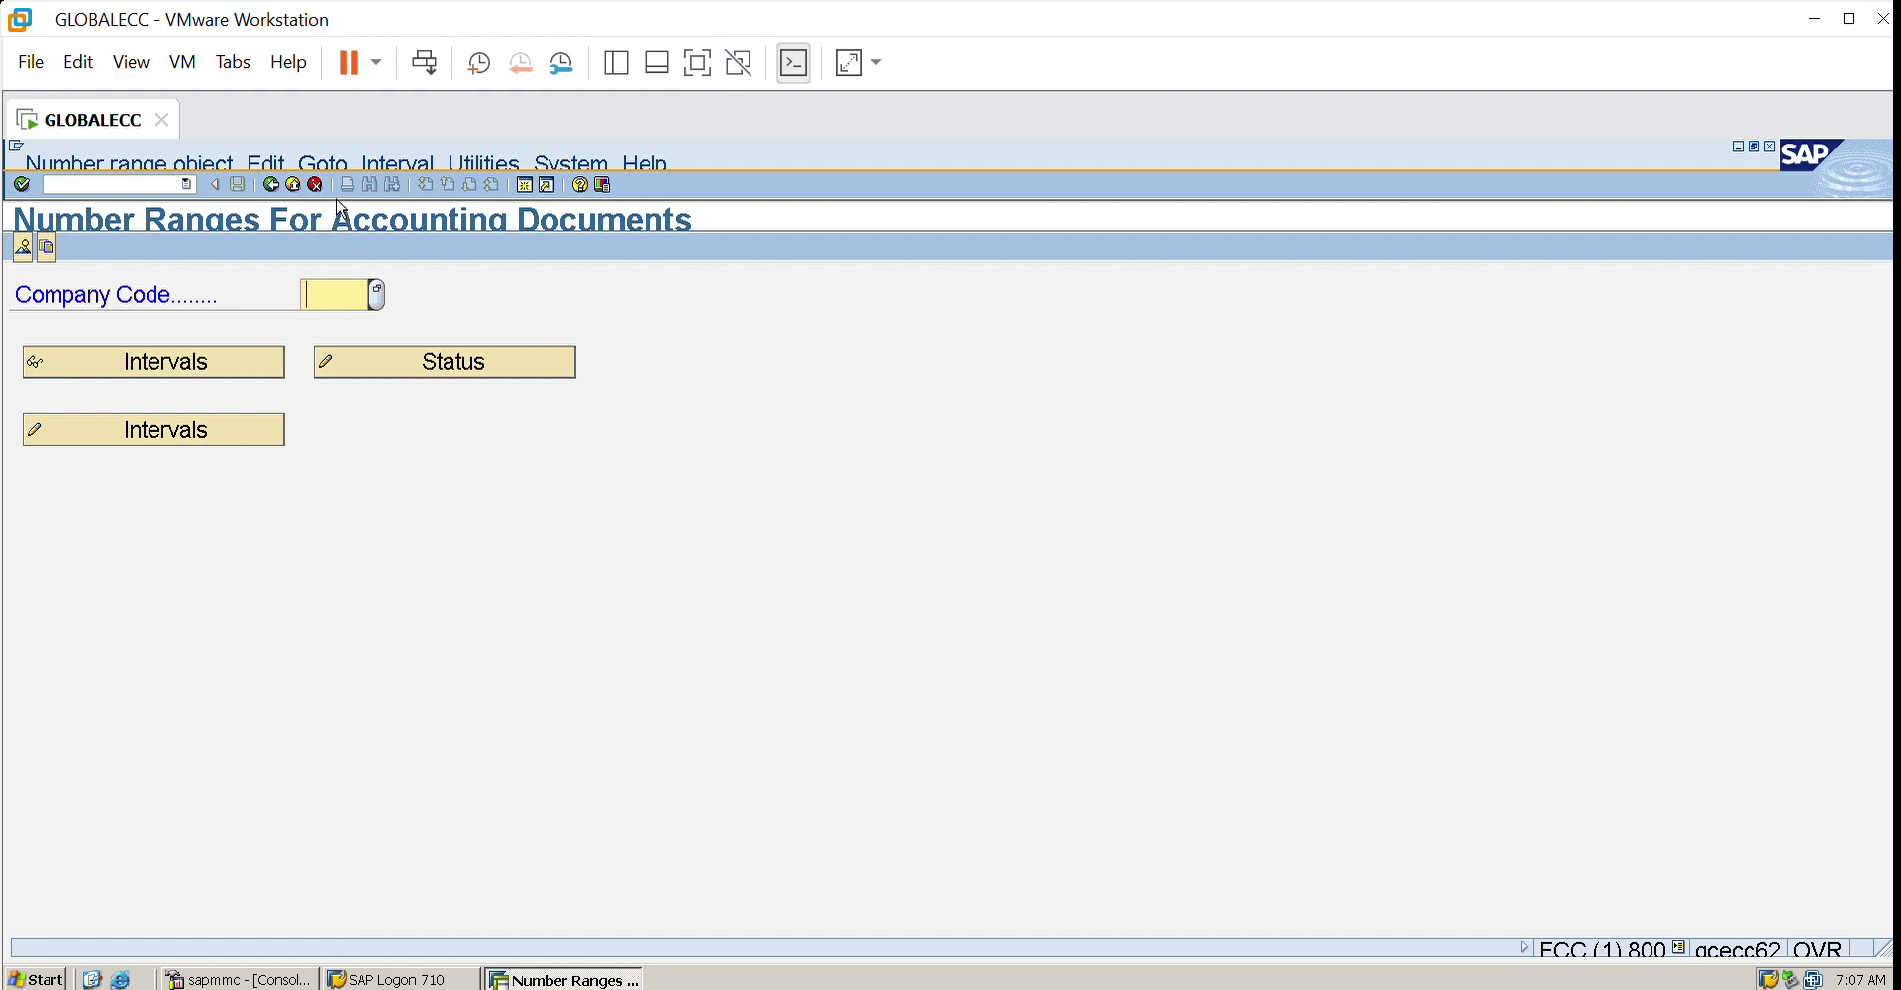
pyautogui.click(293, 184)
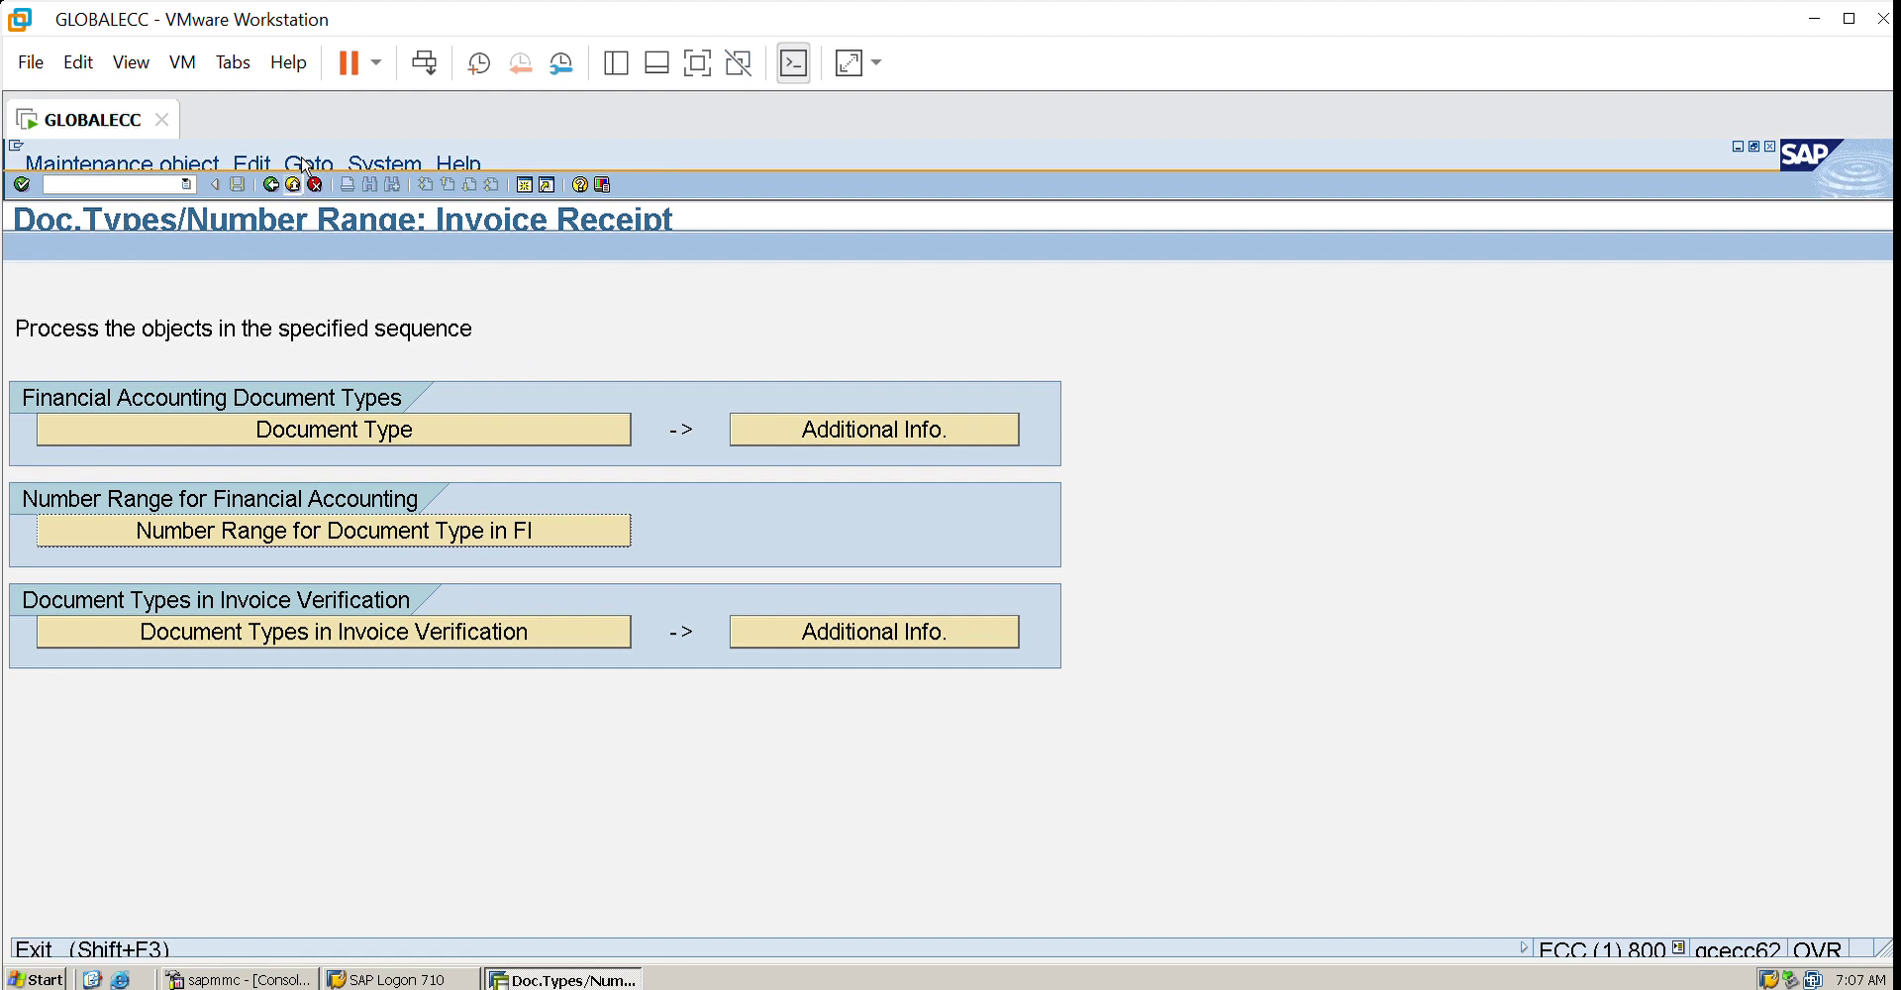
pyautogui.click(293, 184)
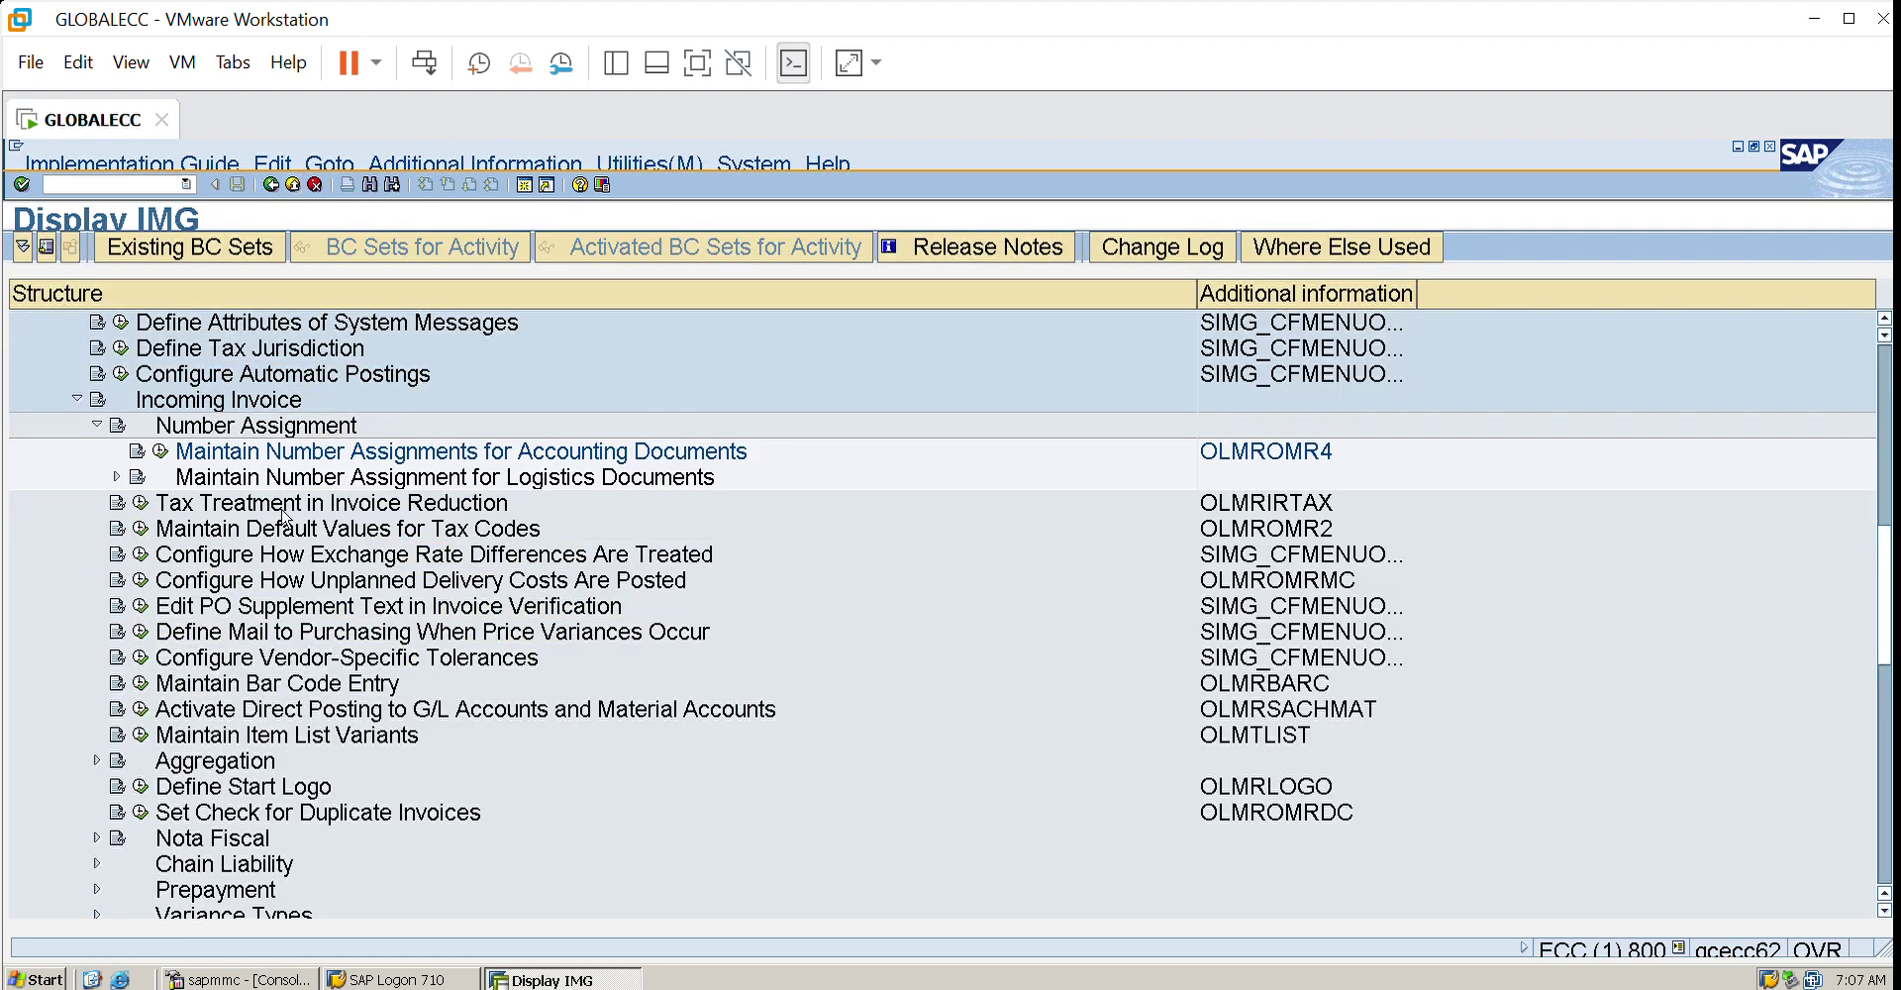
pyautogui.click(162, 447)
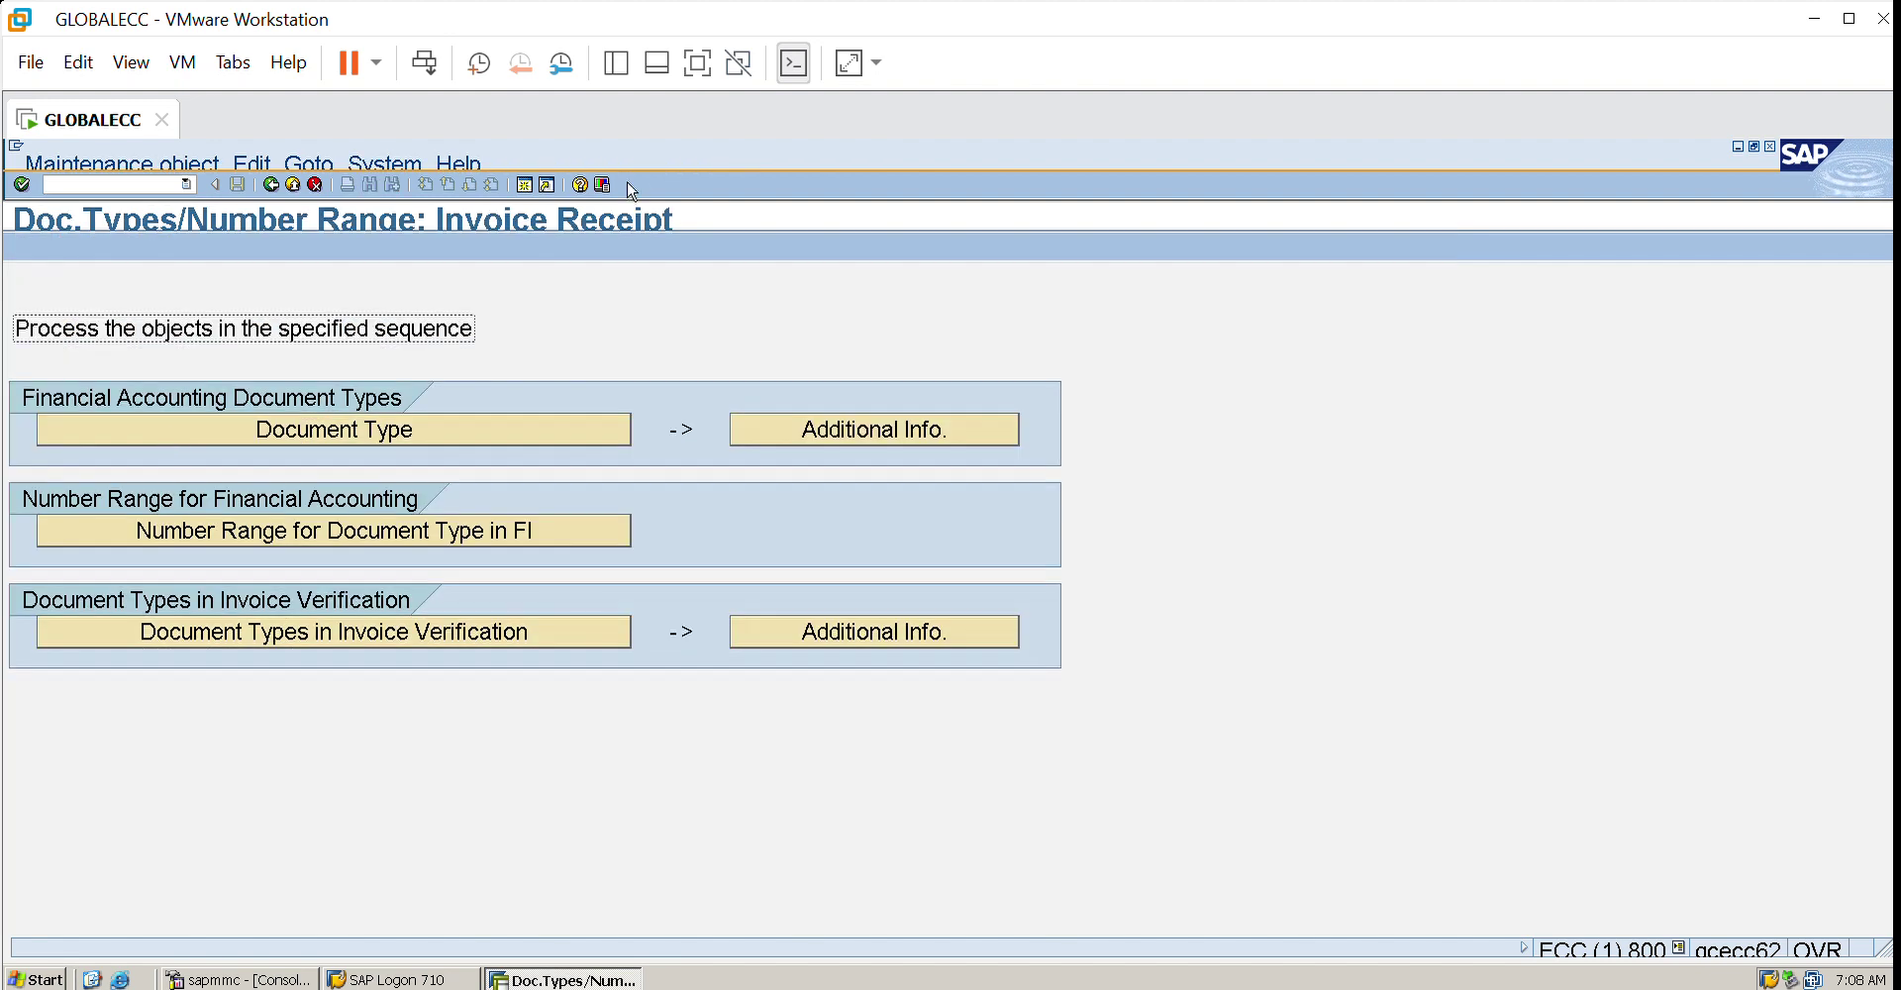
# - Open a new session with transaction MM03 and call up the view selection for material 1502
pyautogui.click(525, 184)
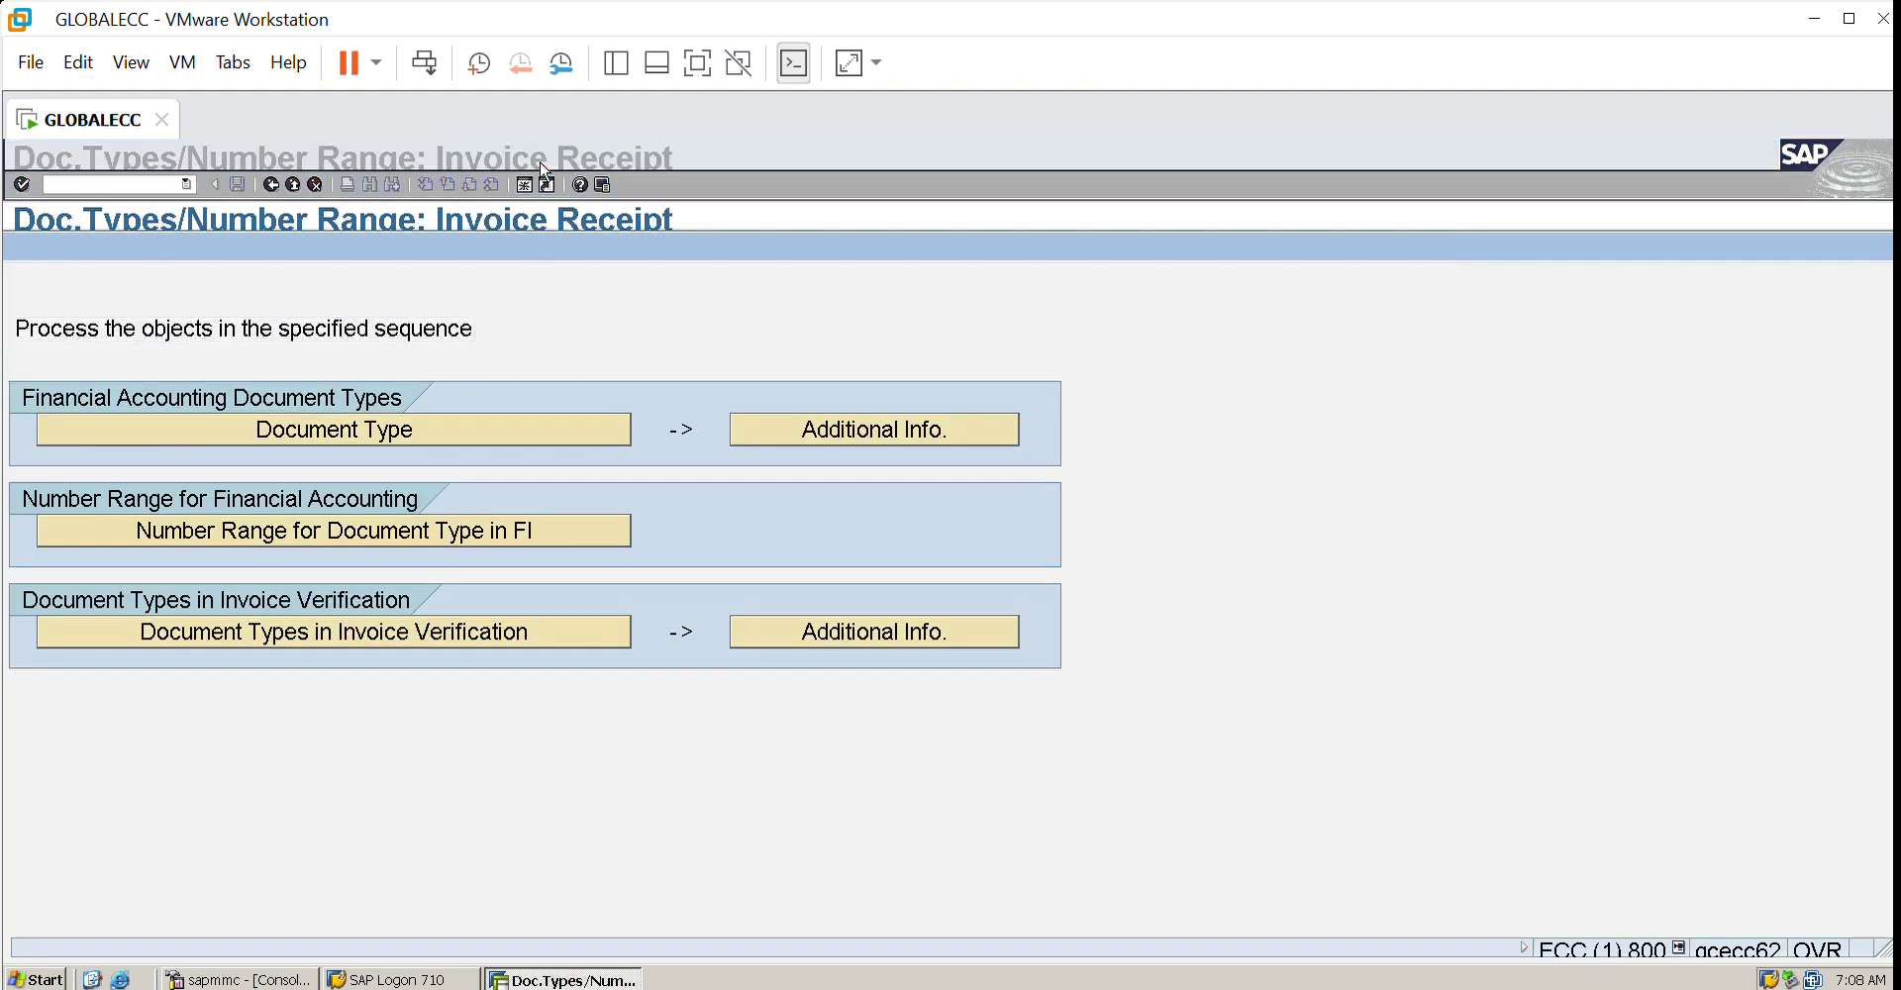
pyautogui.write('m')
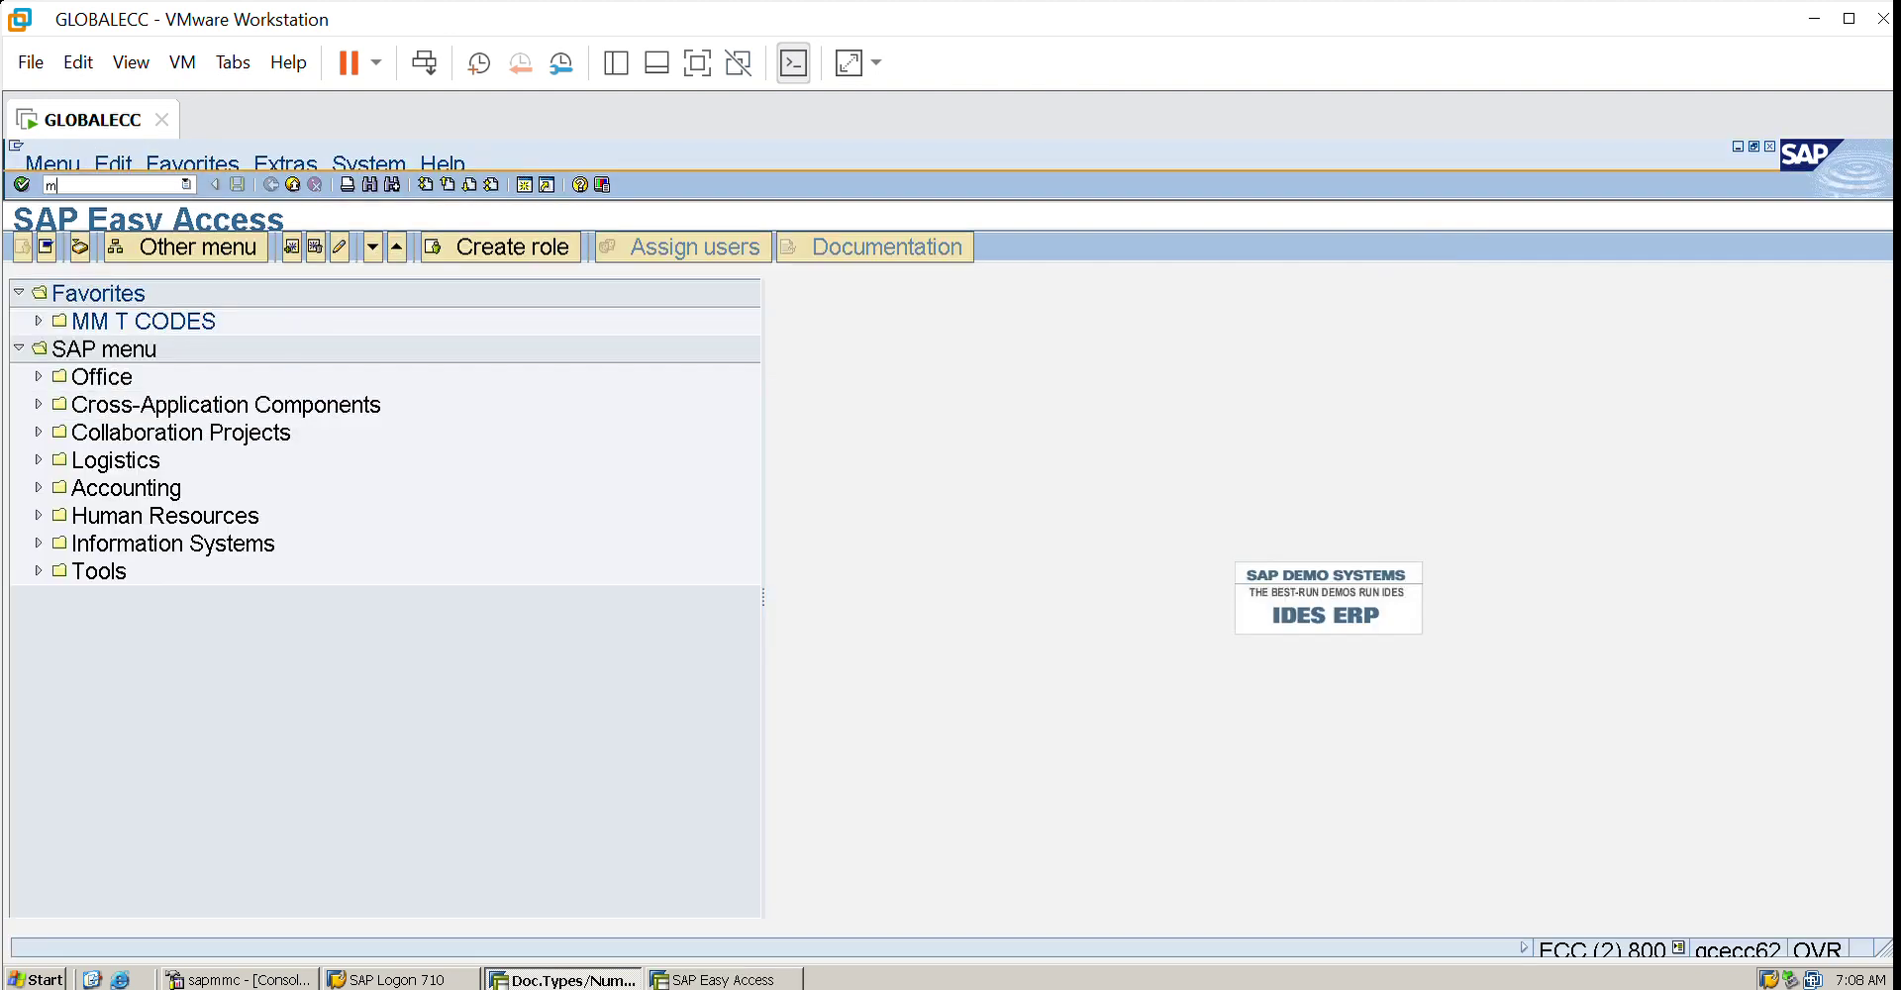
pyautogui.write('m03')
pyautogui.press('Return')
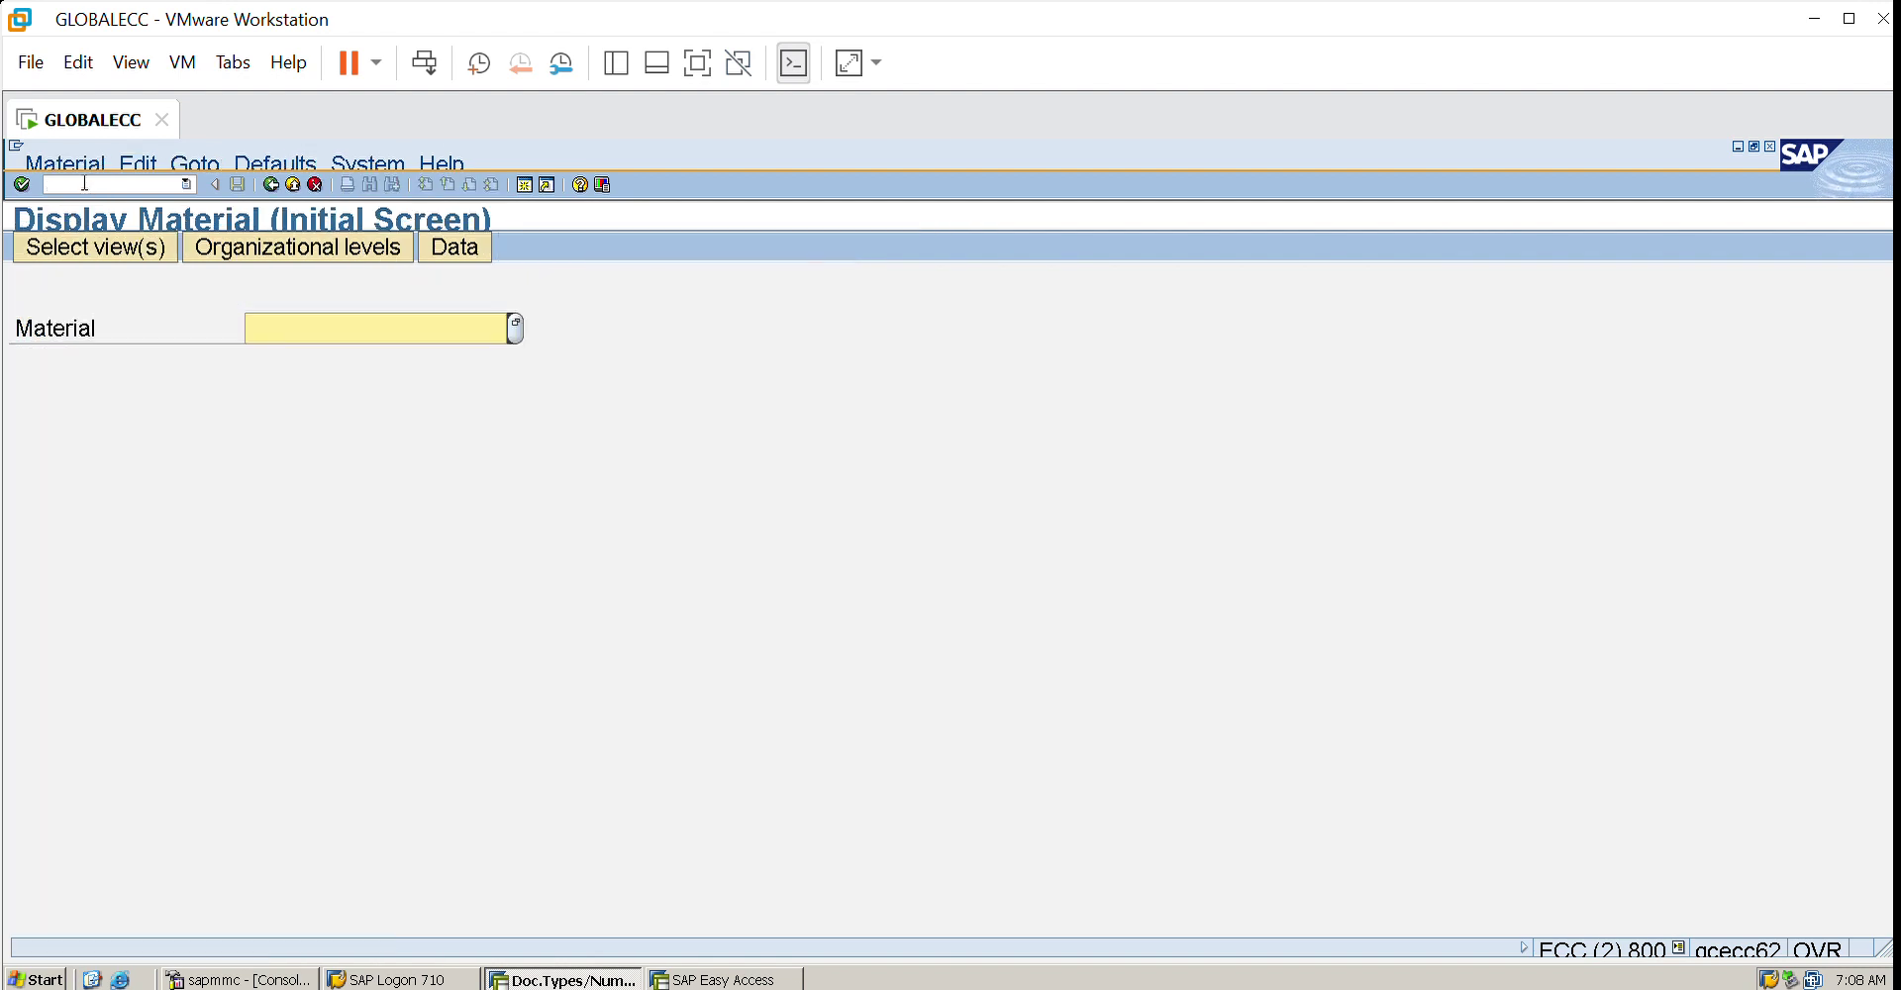
pyautogui.press('BackSpace')
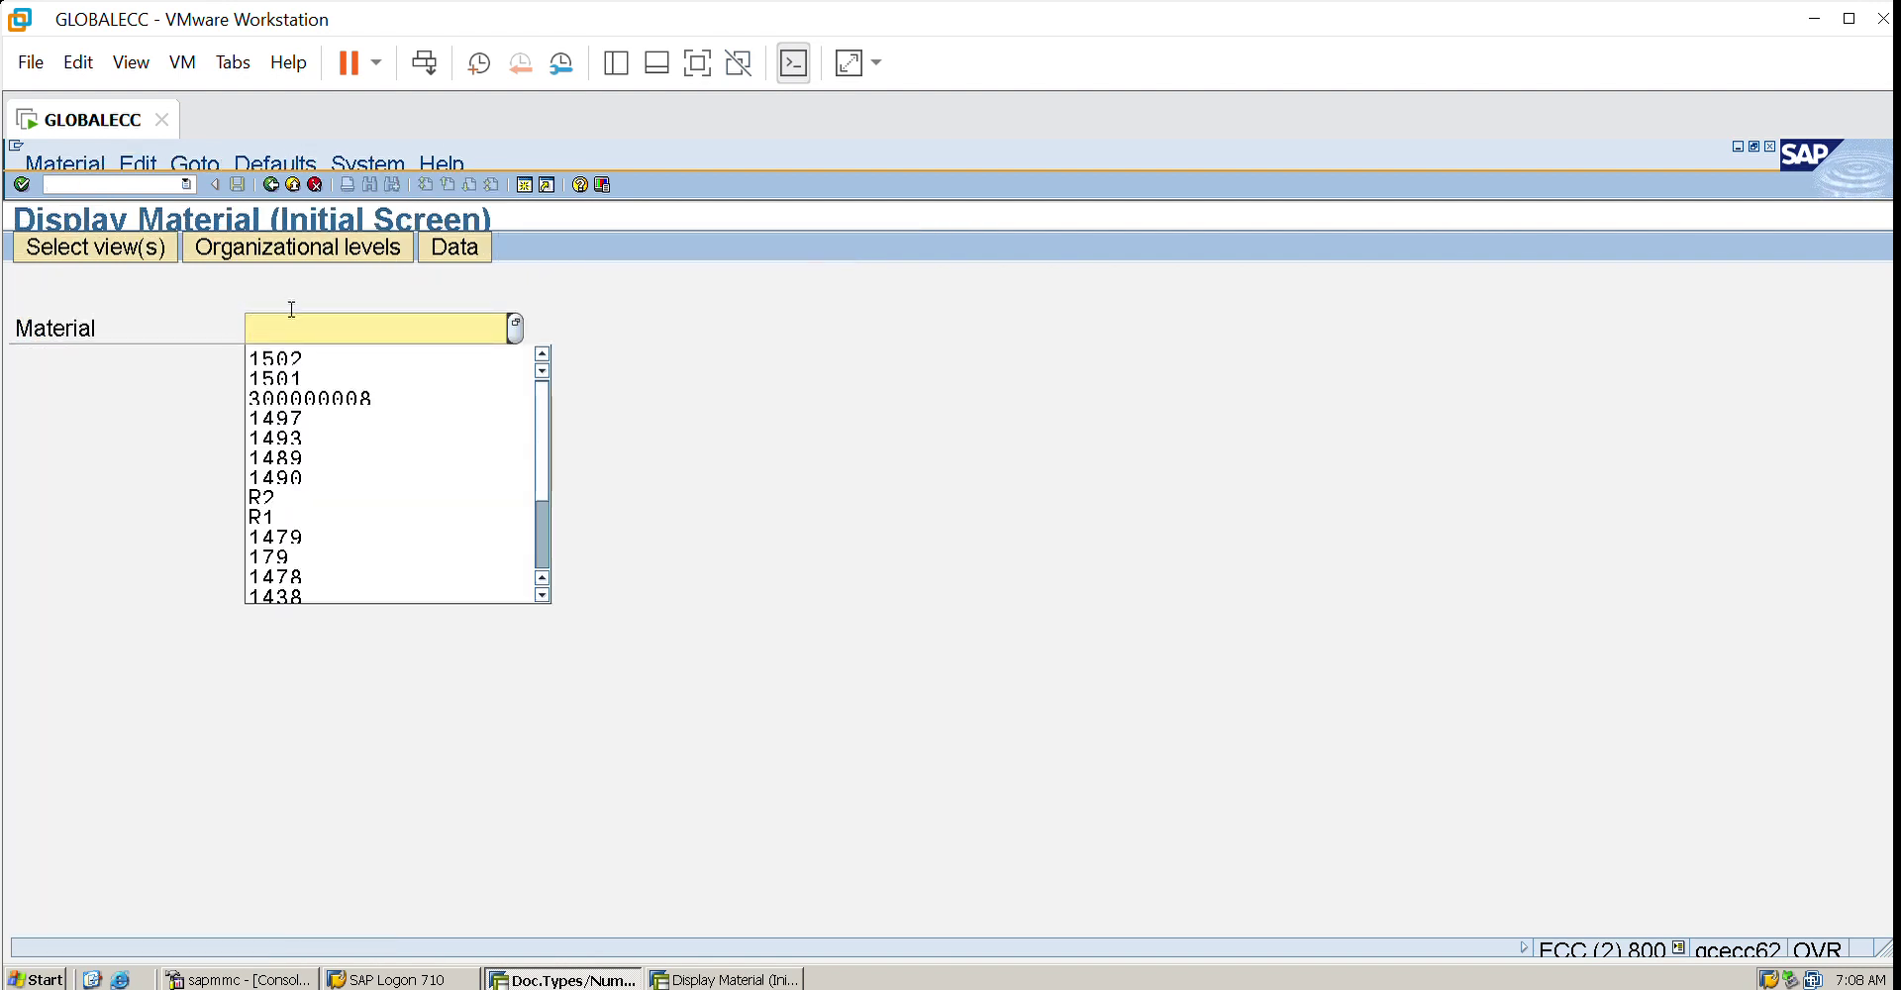
pyautogui.press('Down')
pyautogui.press('Return')
pyautogui.press('Return')
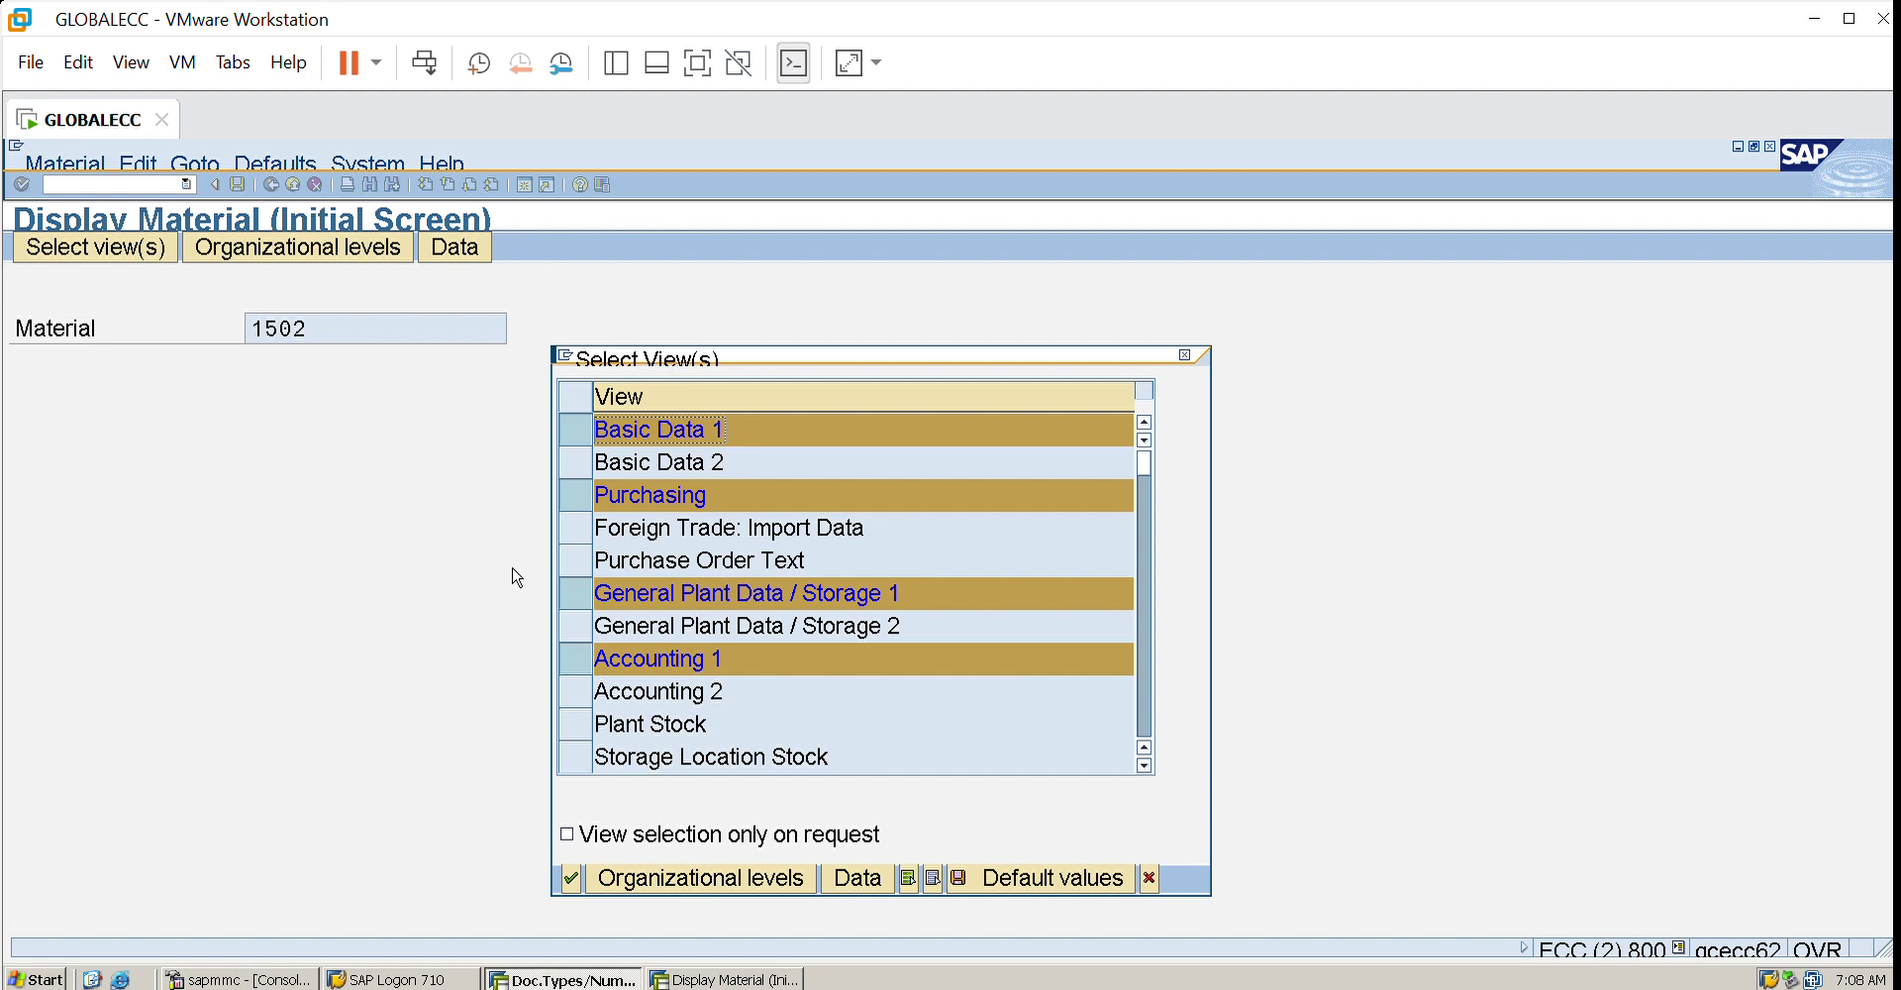
# - Display material 1502 in the preselected views for plant 3000 and storage location 0001
pyautogui.press('Return')
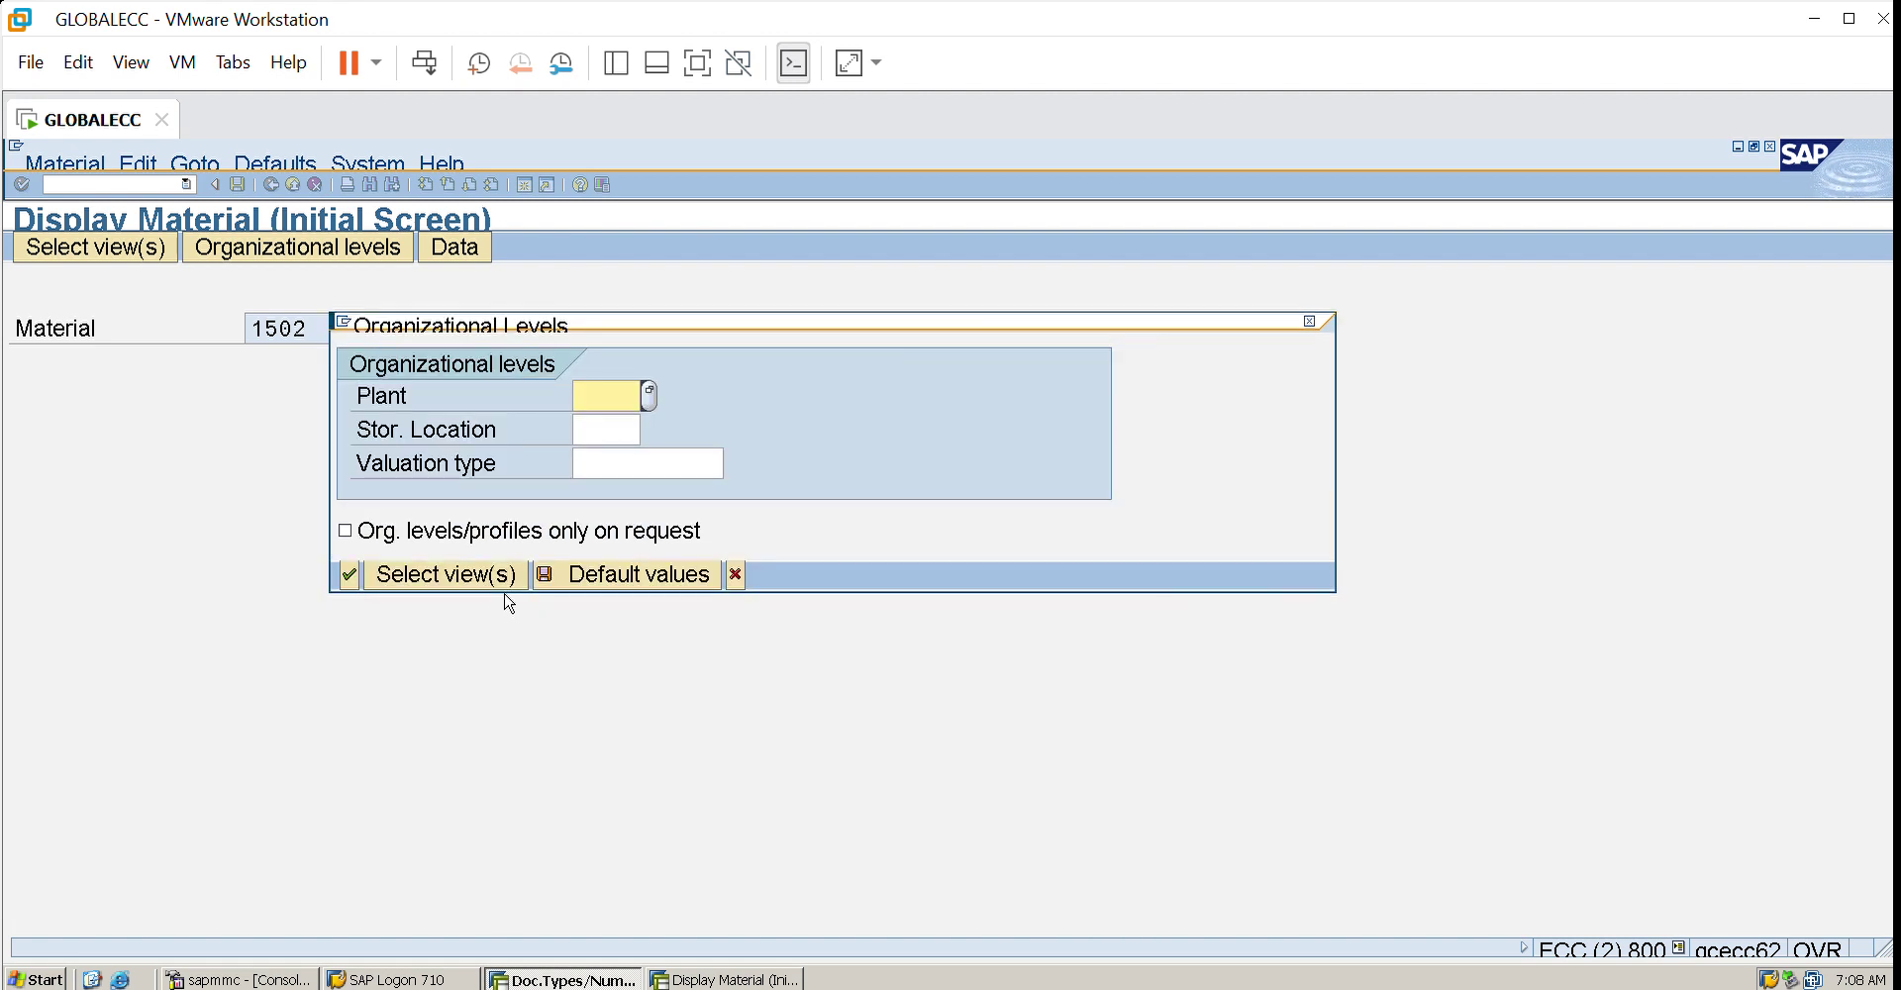
pyautogui.click(609, 400)
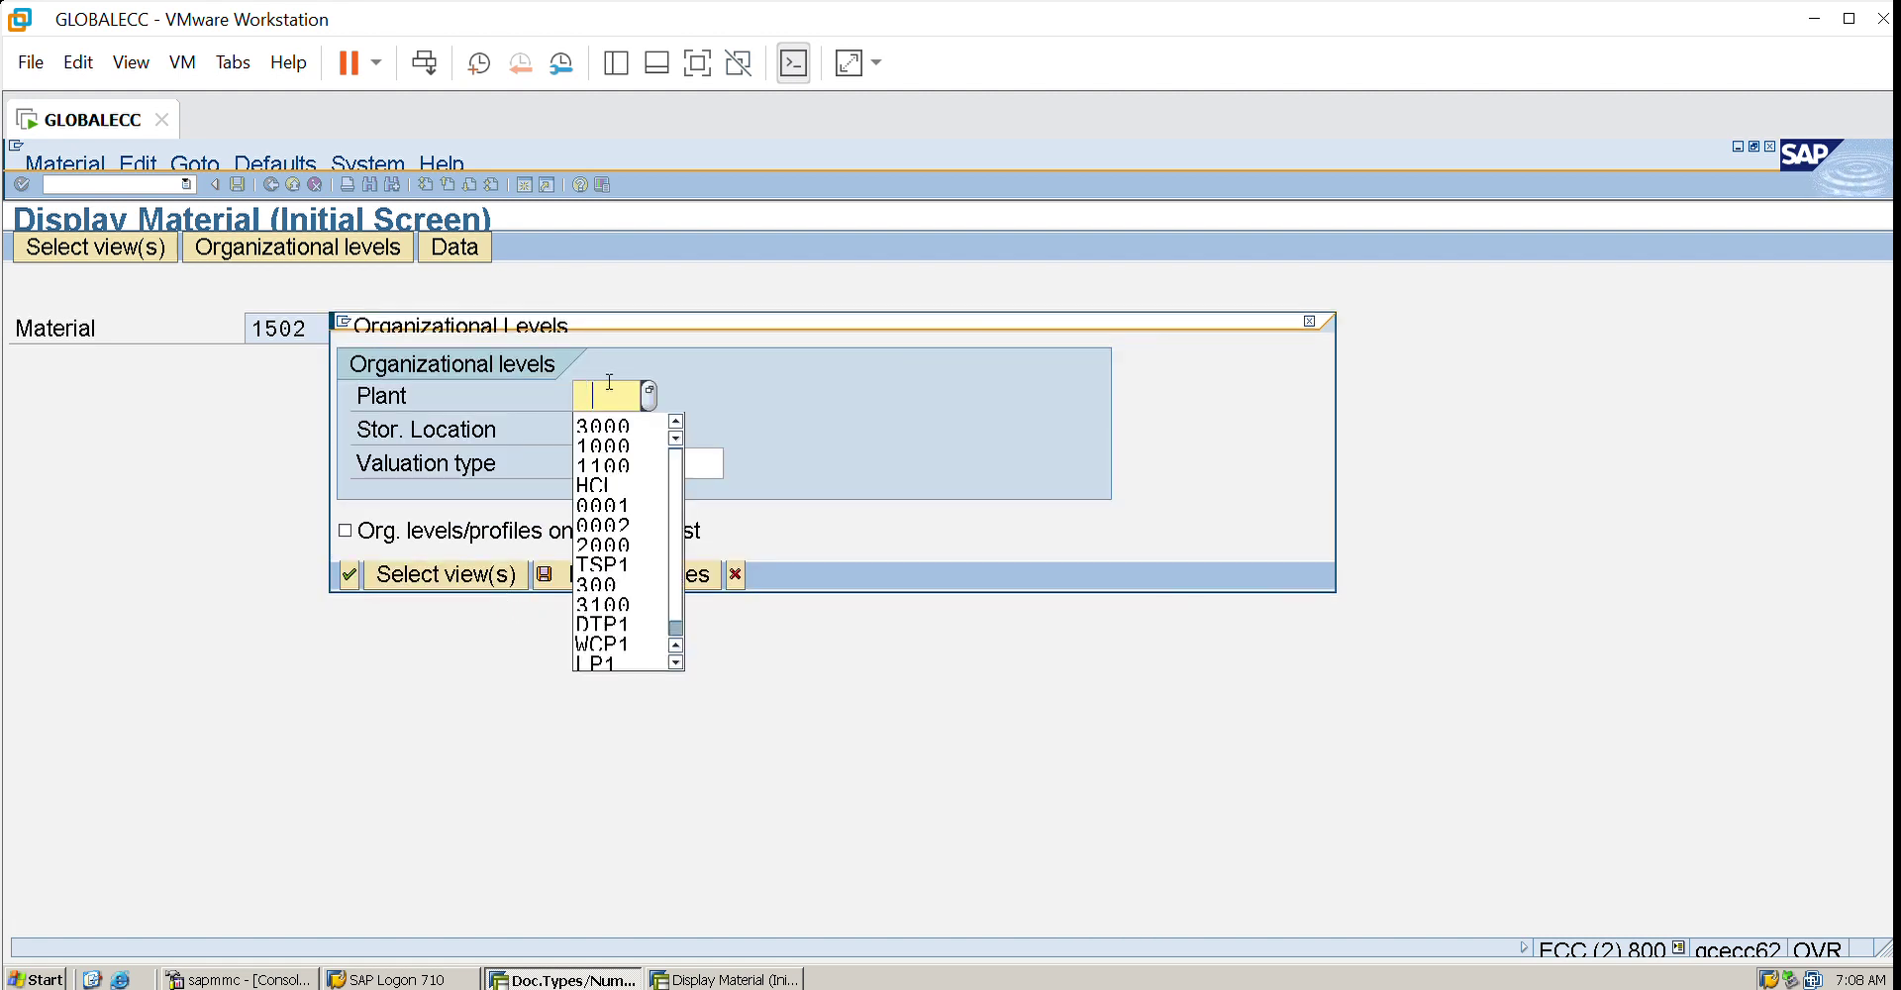
pyautogui.click(606, 424)
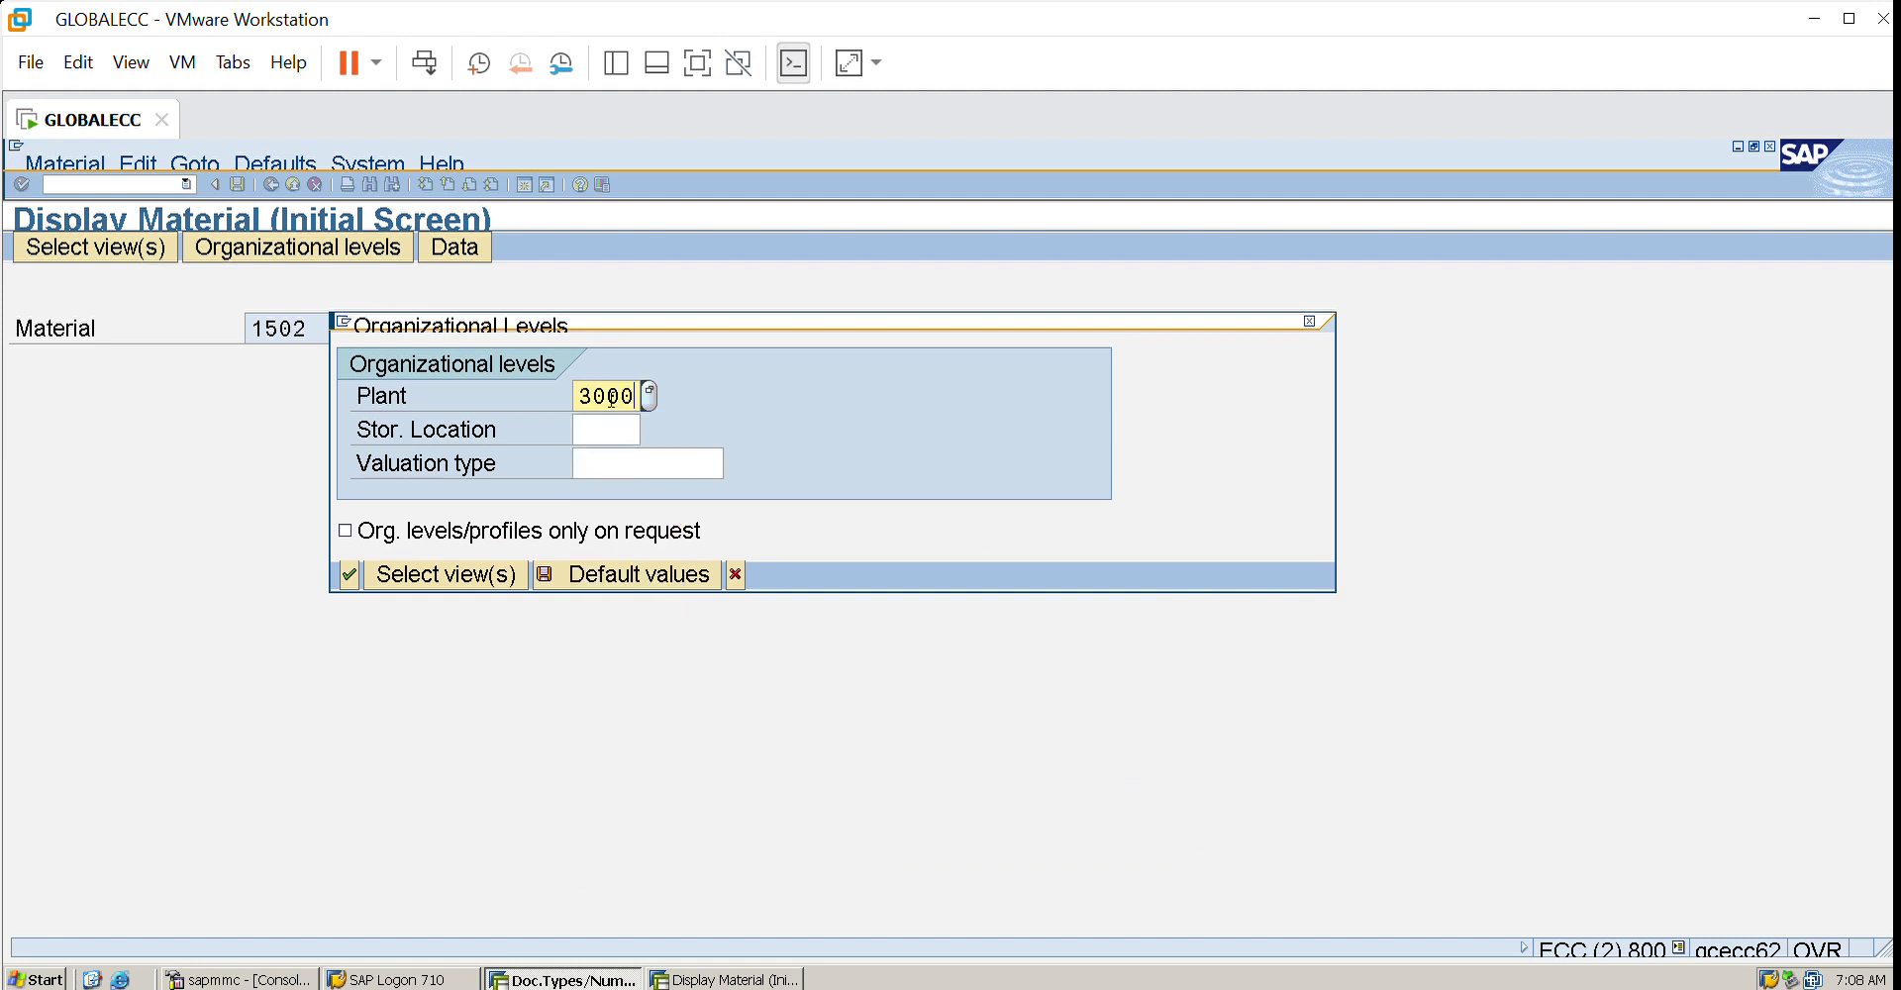
pyautogui.press('Tab')
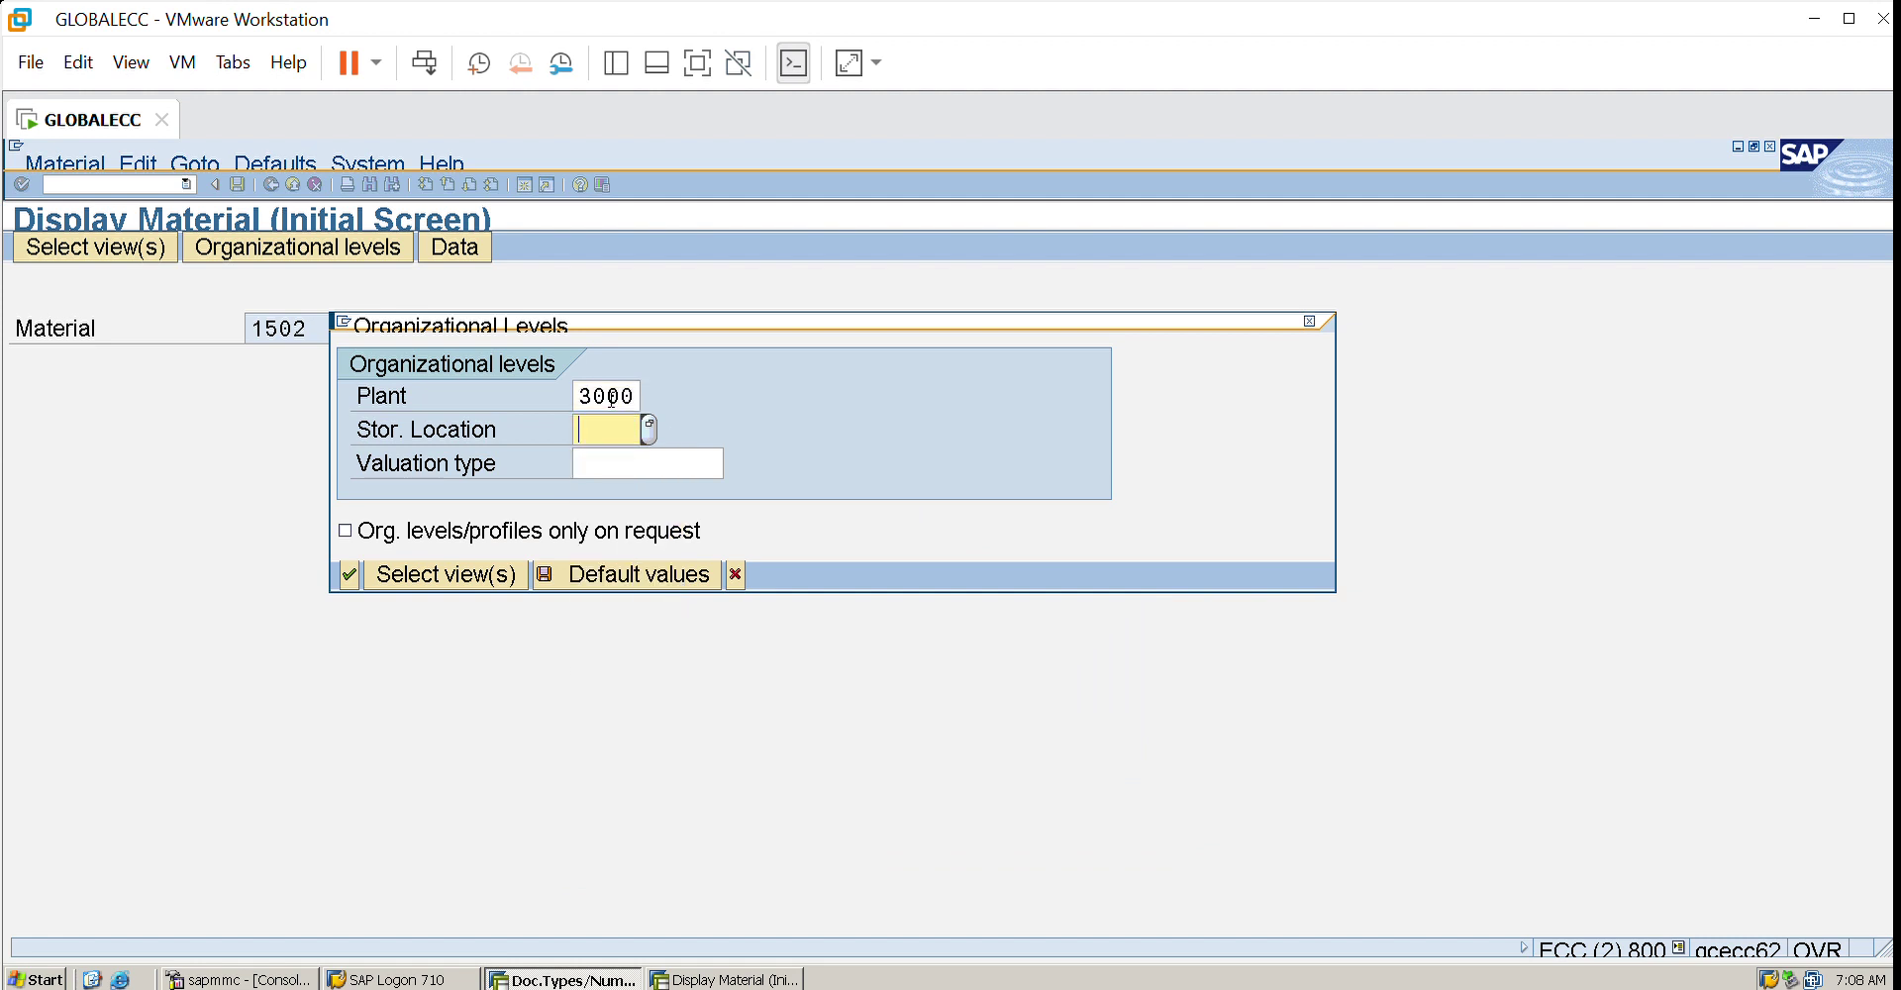
pyautogui.write('0001')
pyautogui.press('Return')
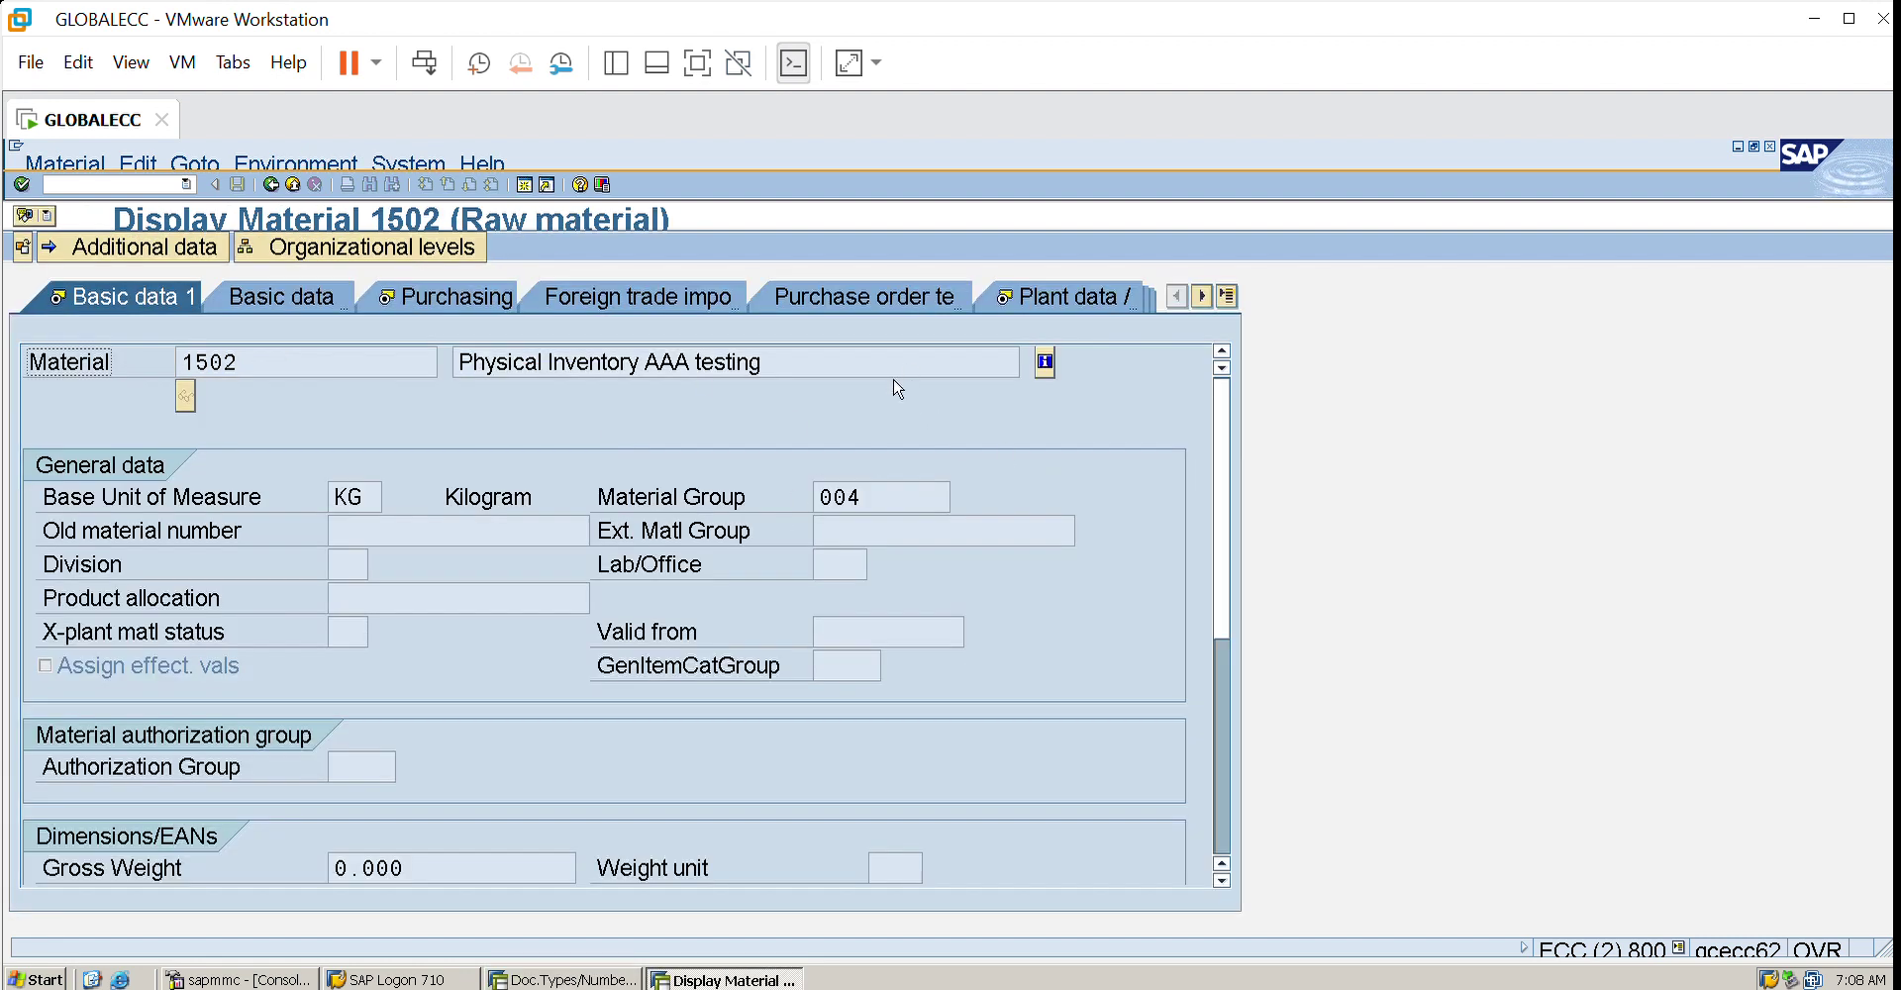
# - Exit the display and open material 1502 in change mode with transaction MM02 for plant 3000 and storage location 0001
pyautogui.click(297, 178)
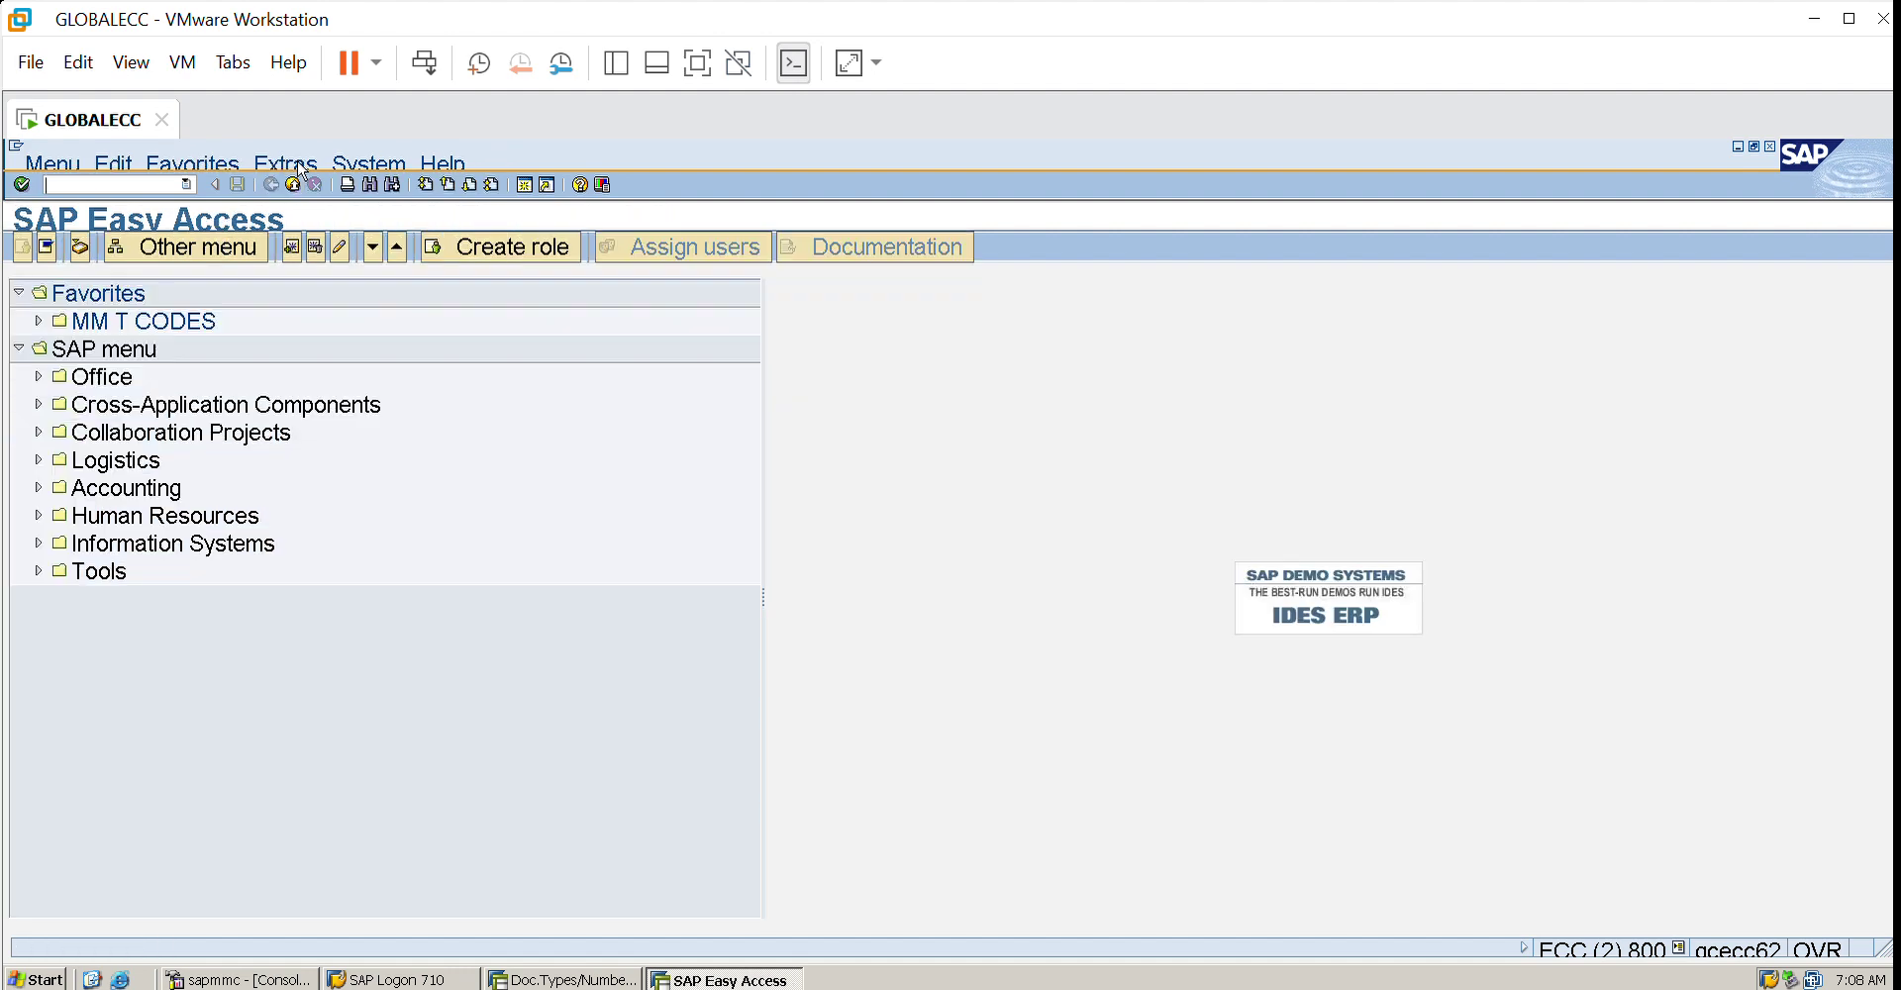
pyautogui.click(119, 185)
pyautogui.write('mm02')
pyautogui.press('Return')
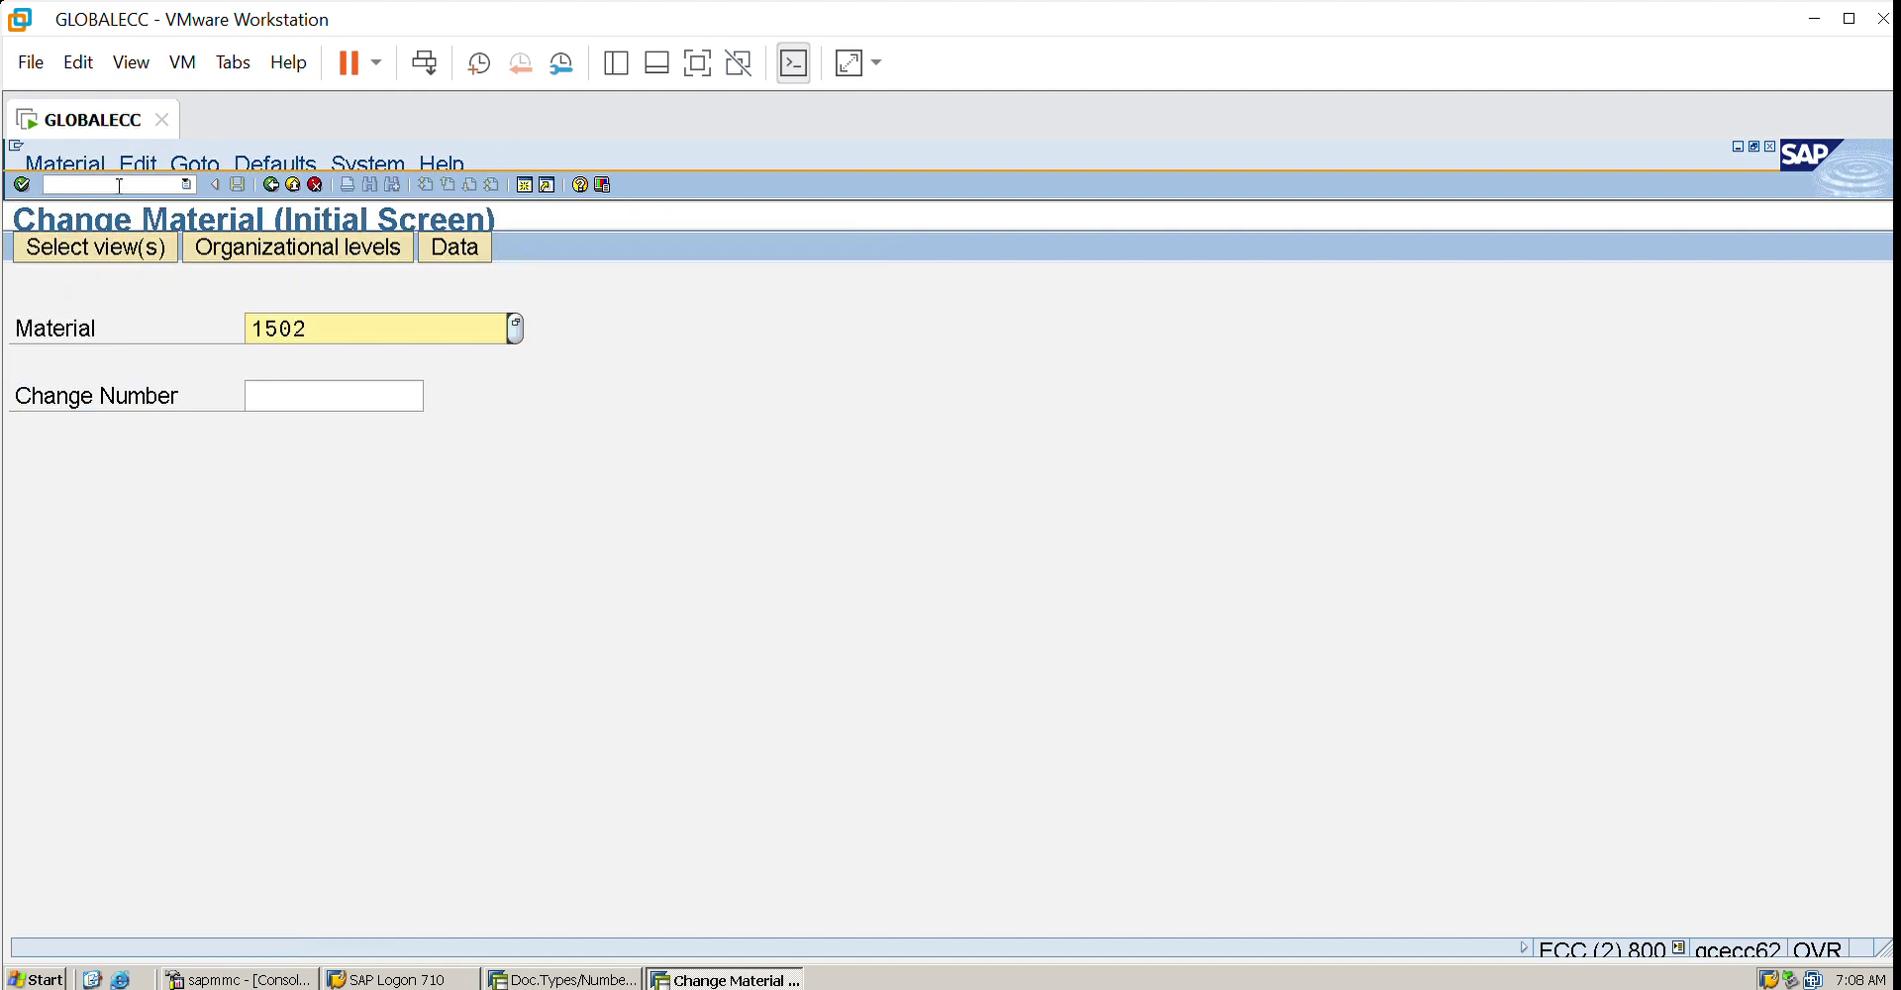
pyautogui.press('Return')
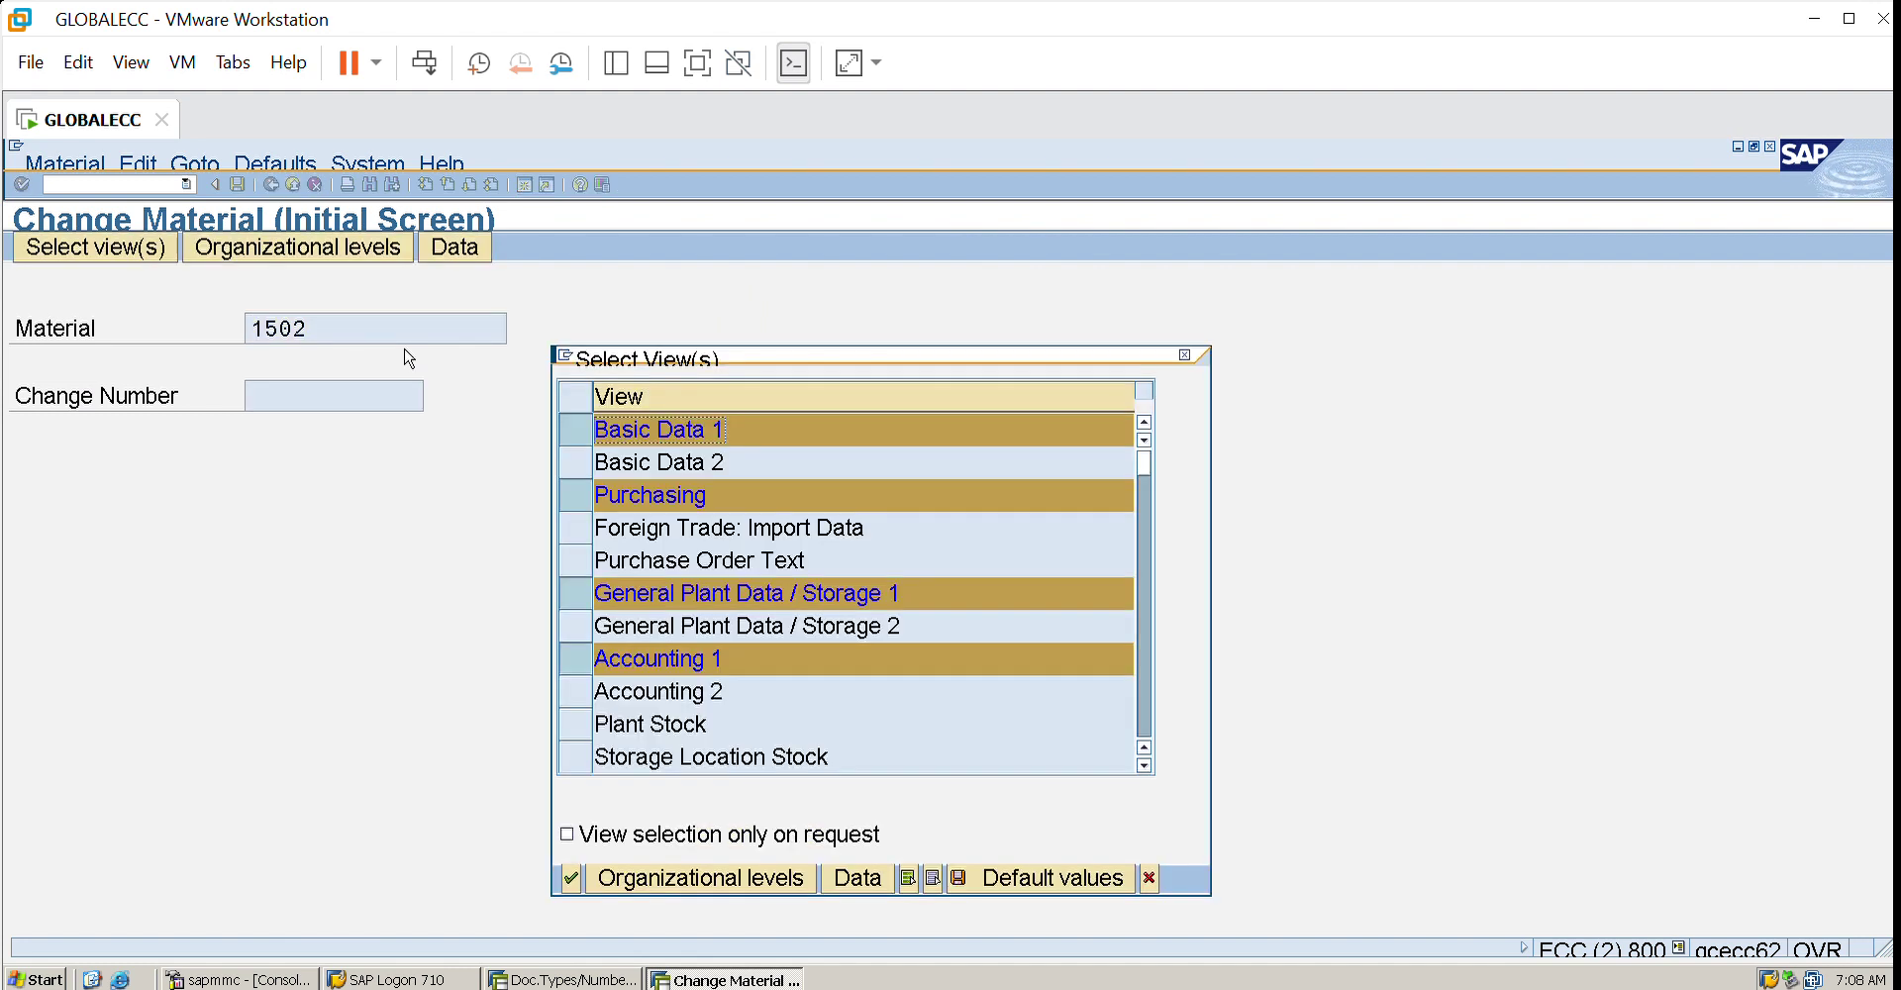
pyautogui.click(693, 865)
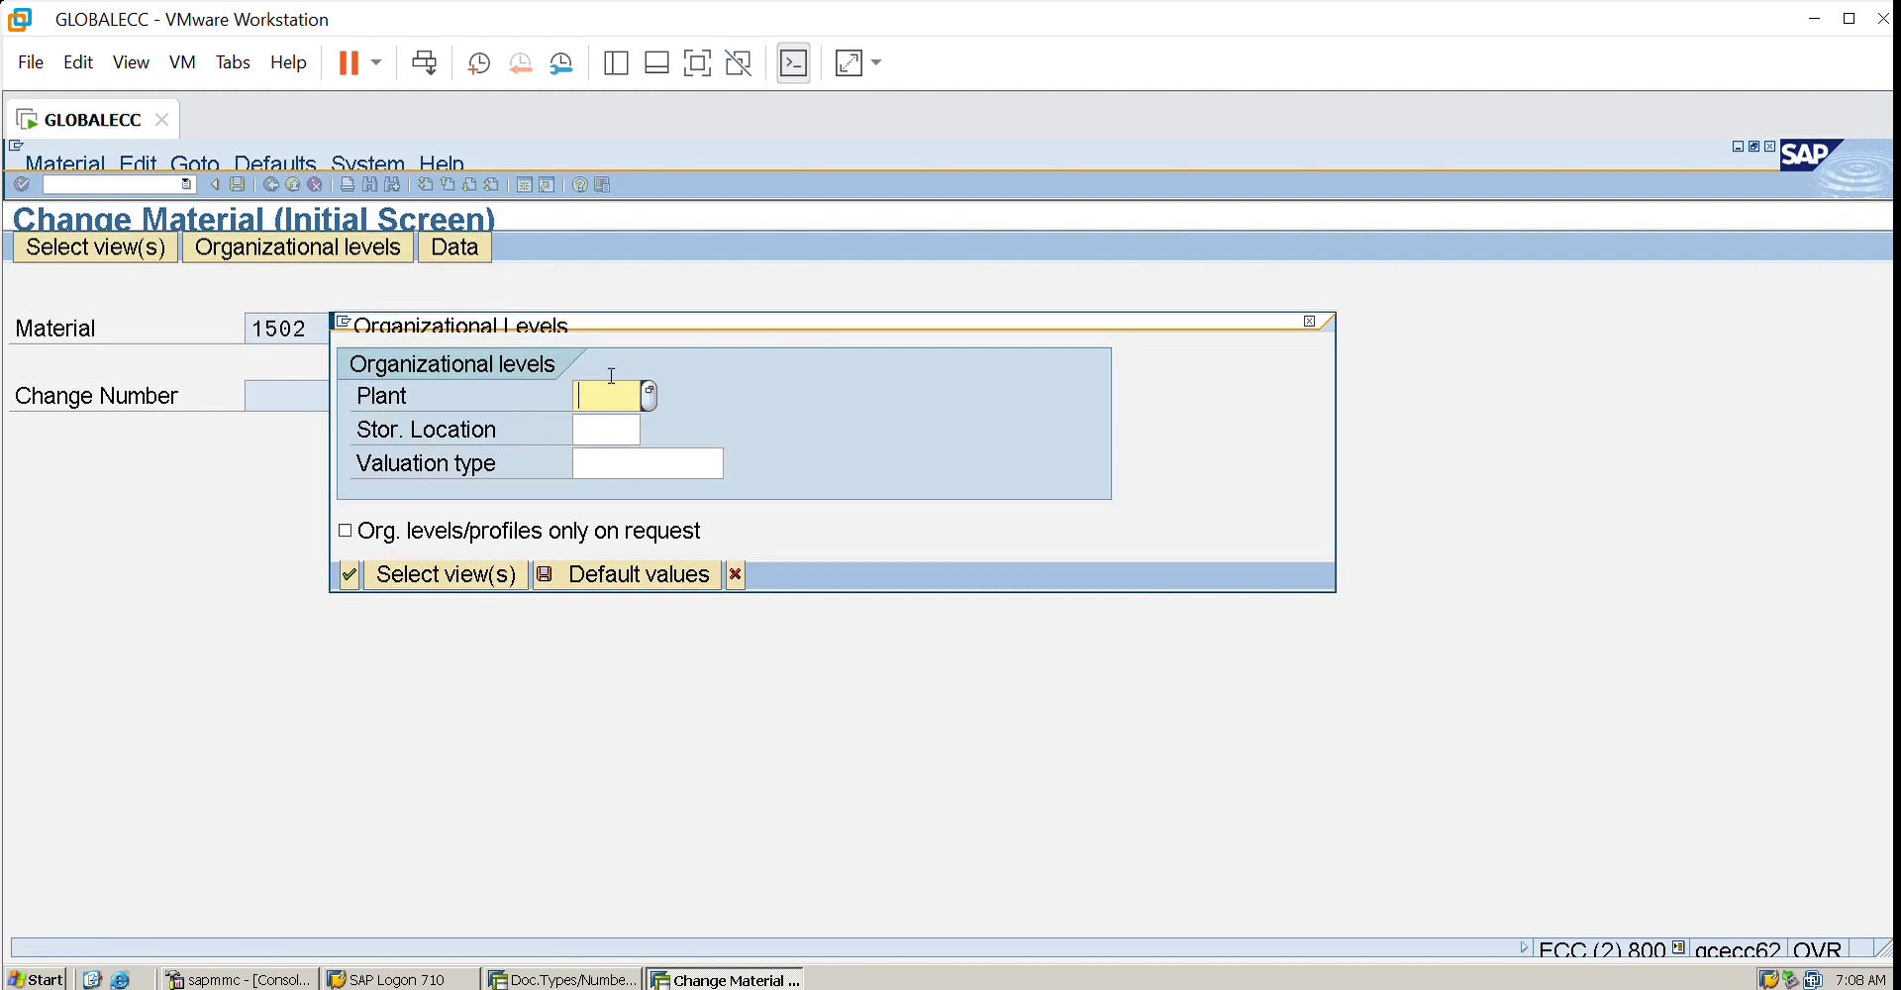
pyautogui.write('3000')
pyautogui.press('Tab')
pyautogui.write('0001')
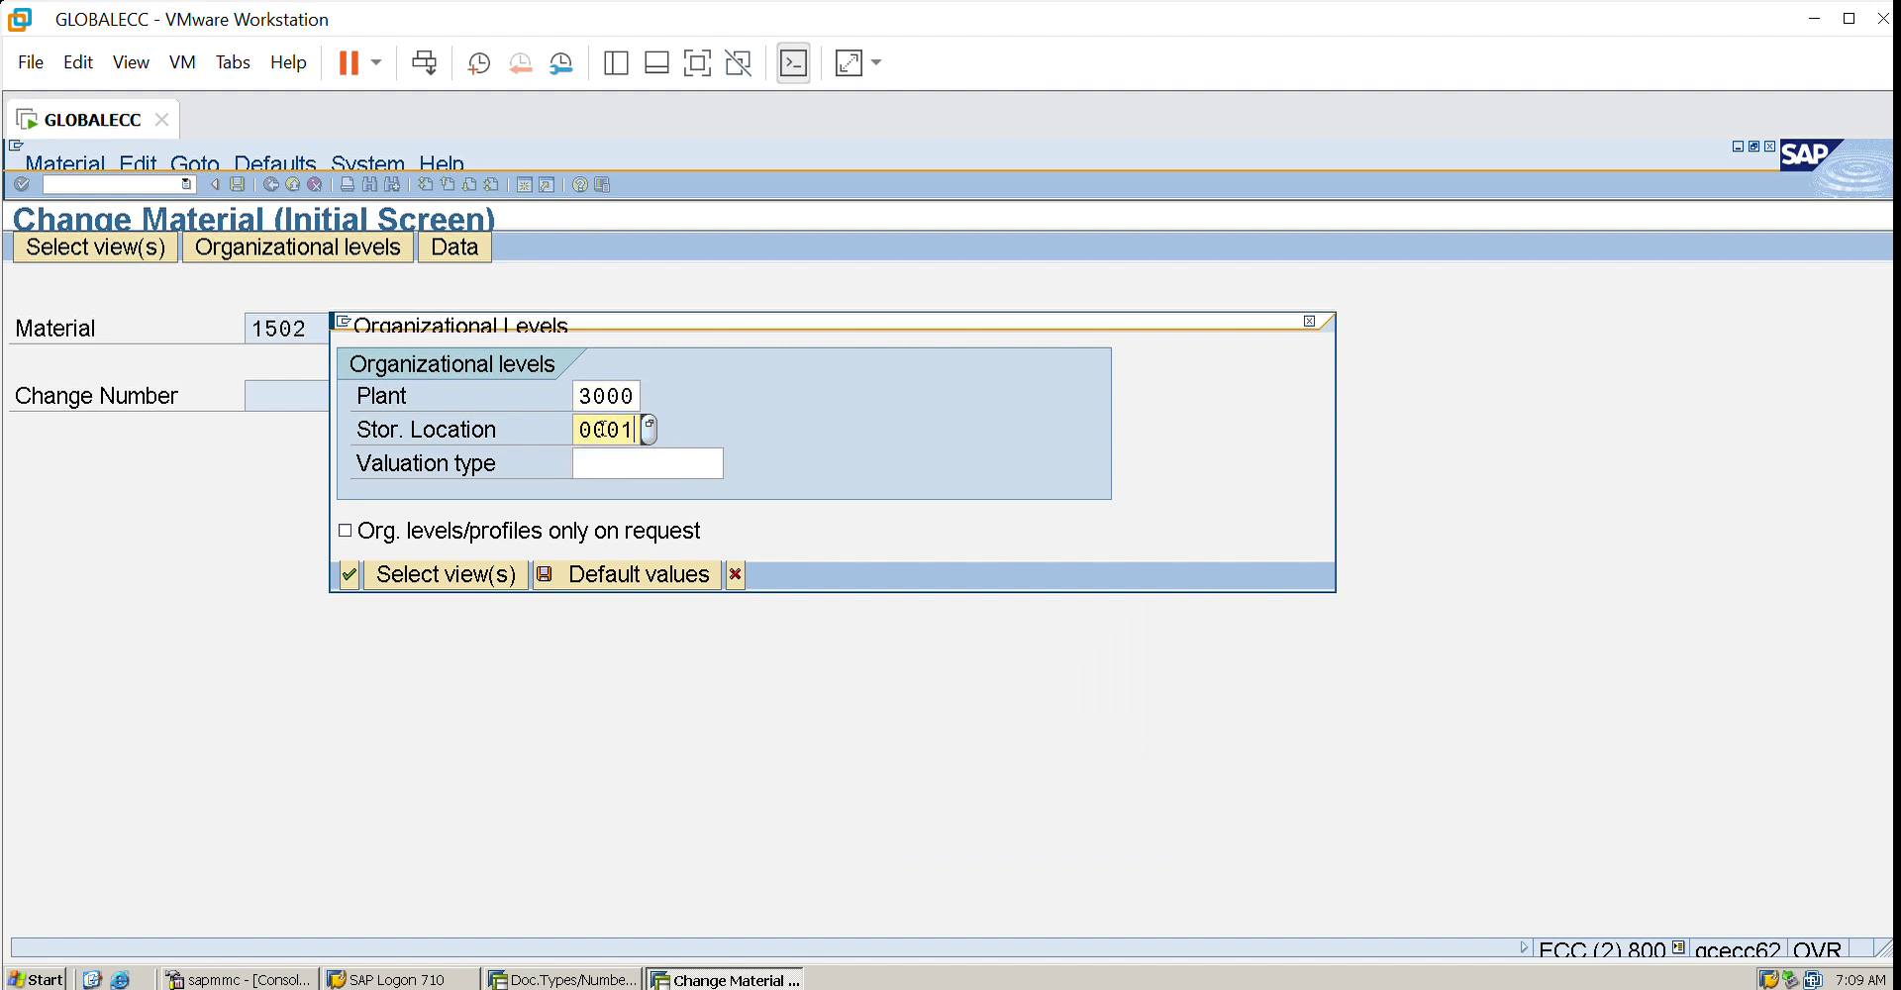
pyautogui.press('Return')
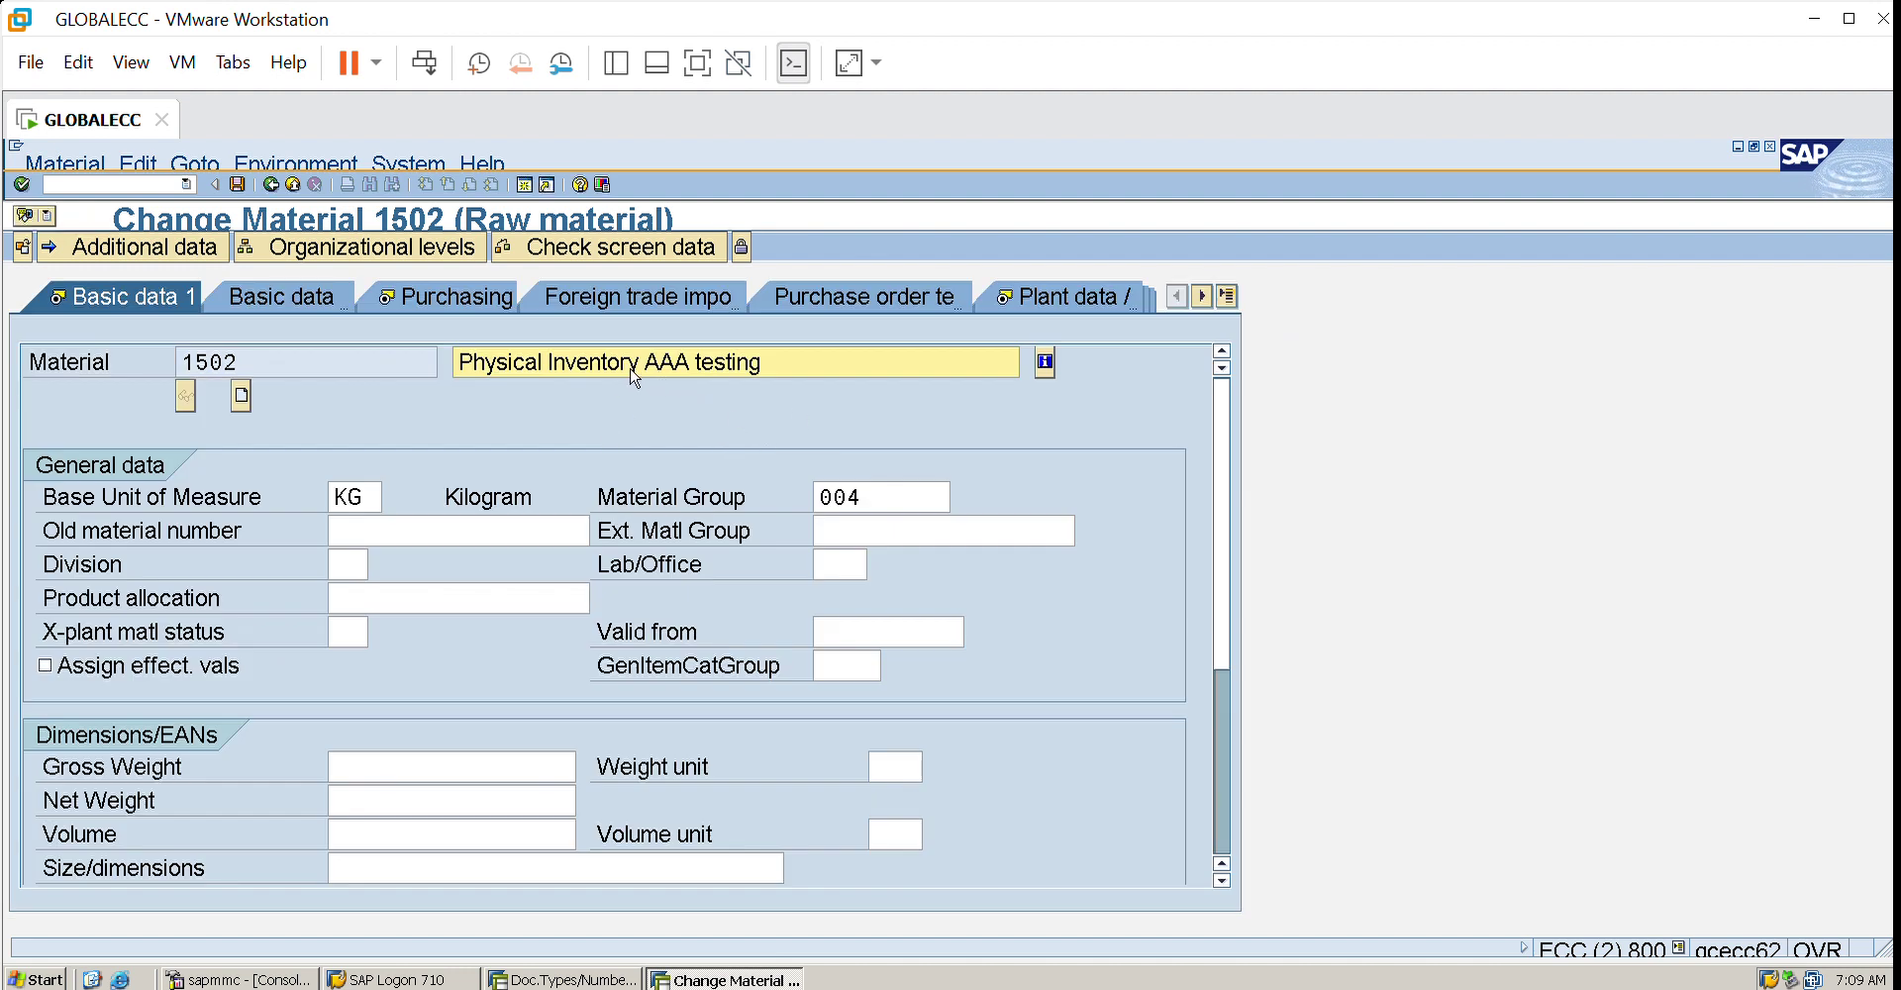
# - Go through the purchasing and plant data views to Accounting 1 and examine the price control and standard price
pyautogui.press('Return')
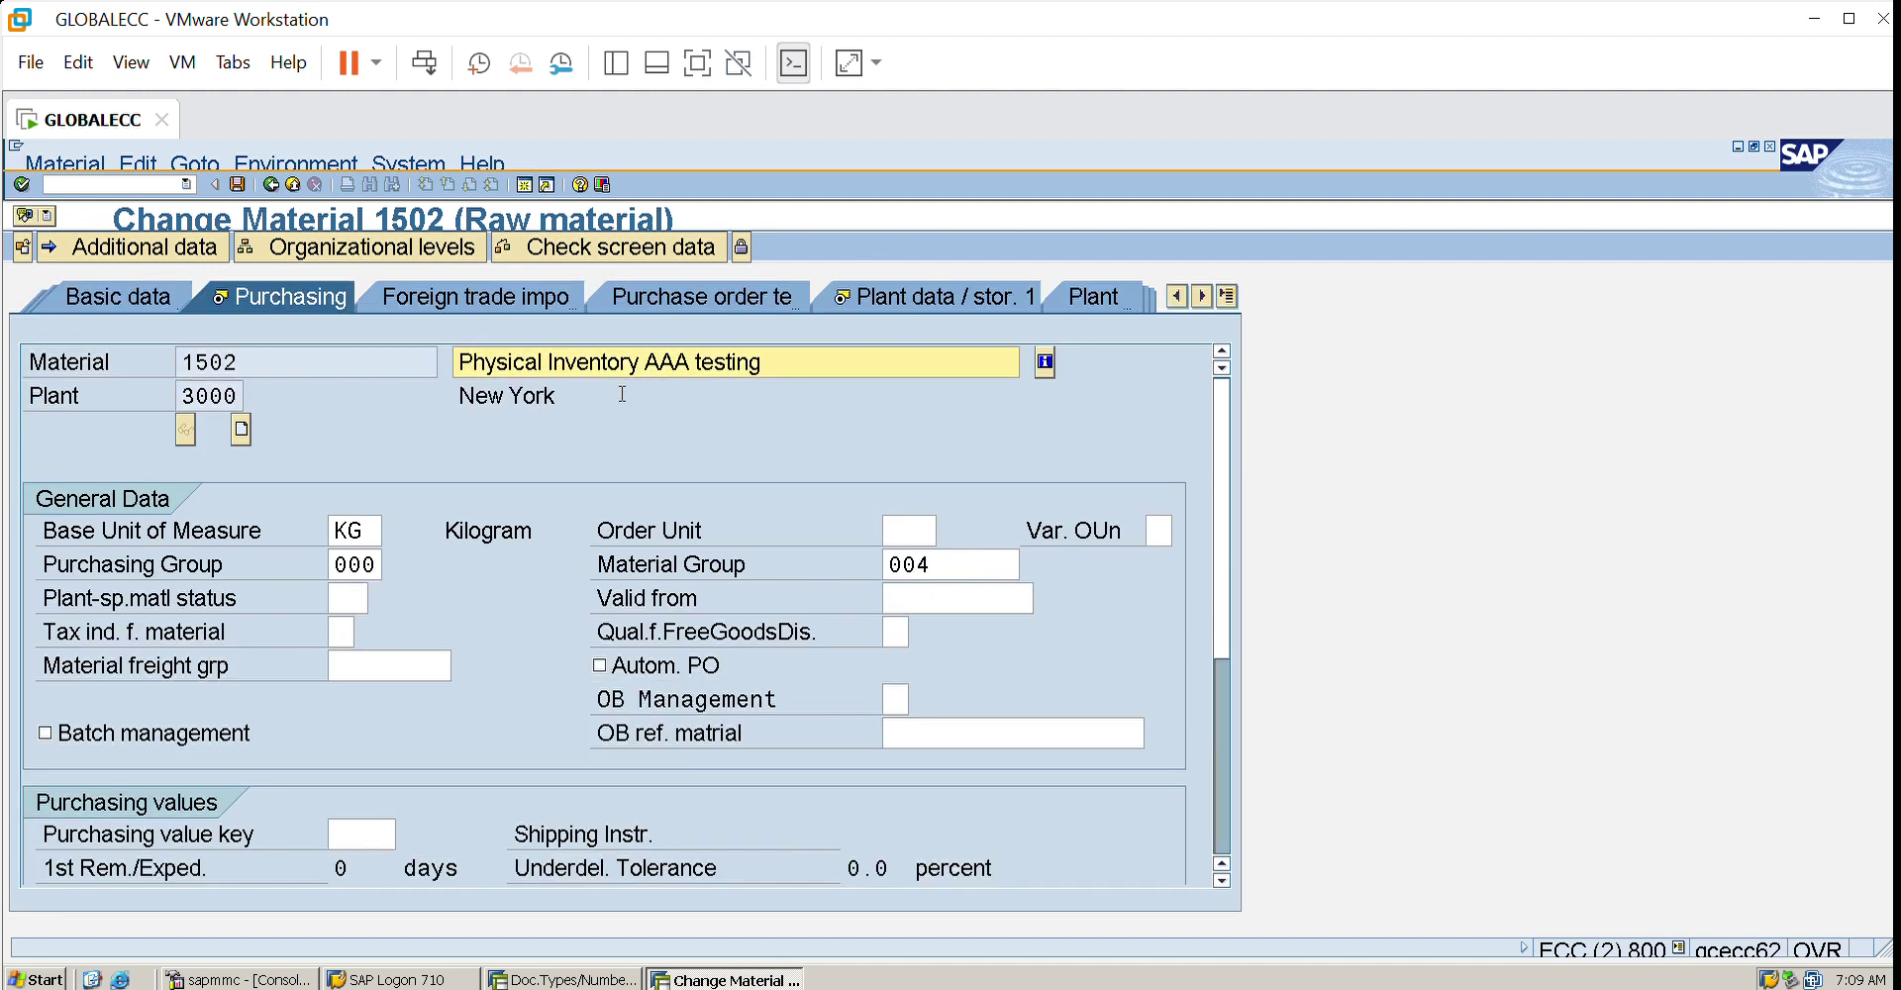
pyautogui.press('Return')
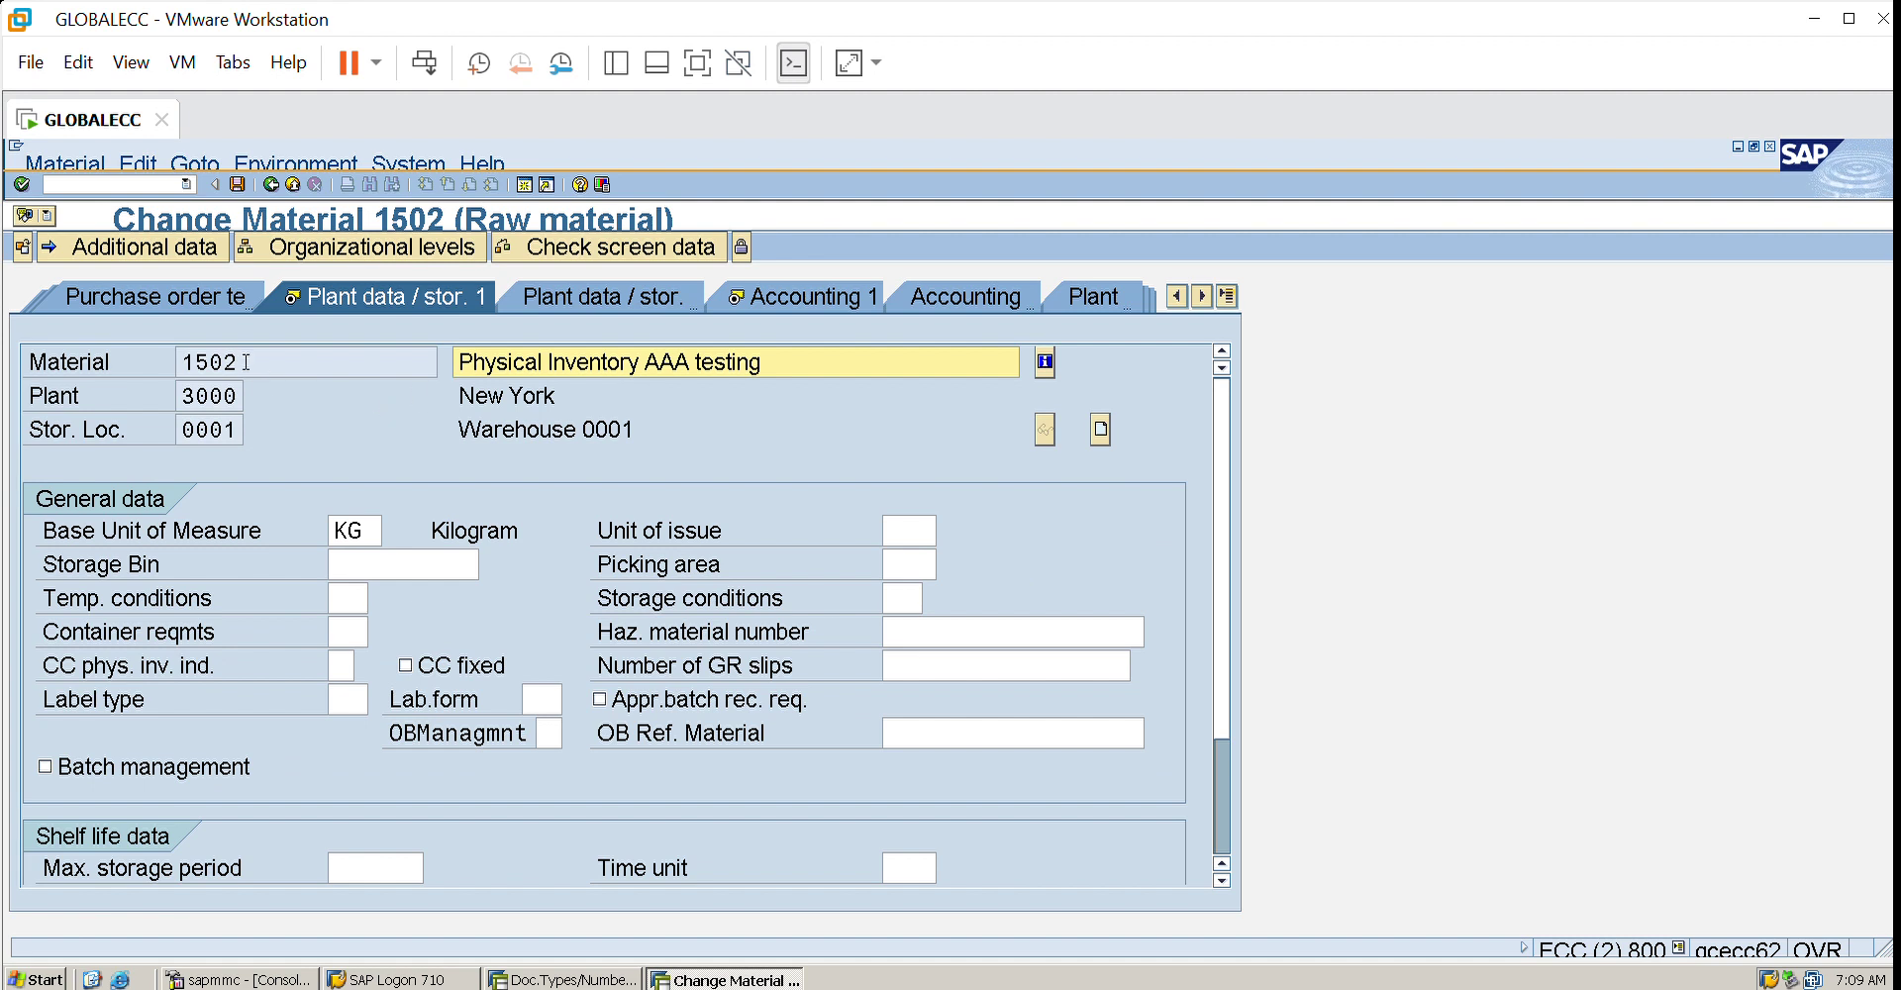
pyautogui.click(209, 396)
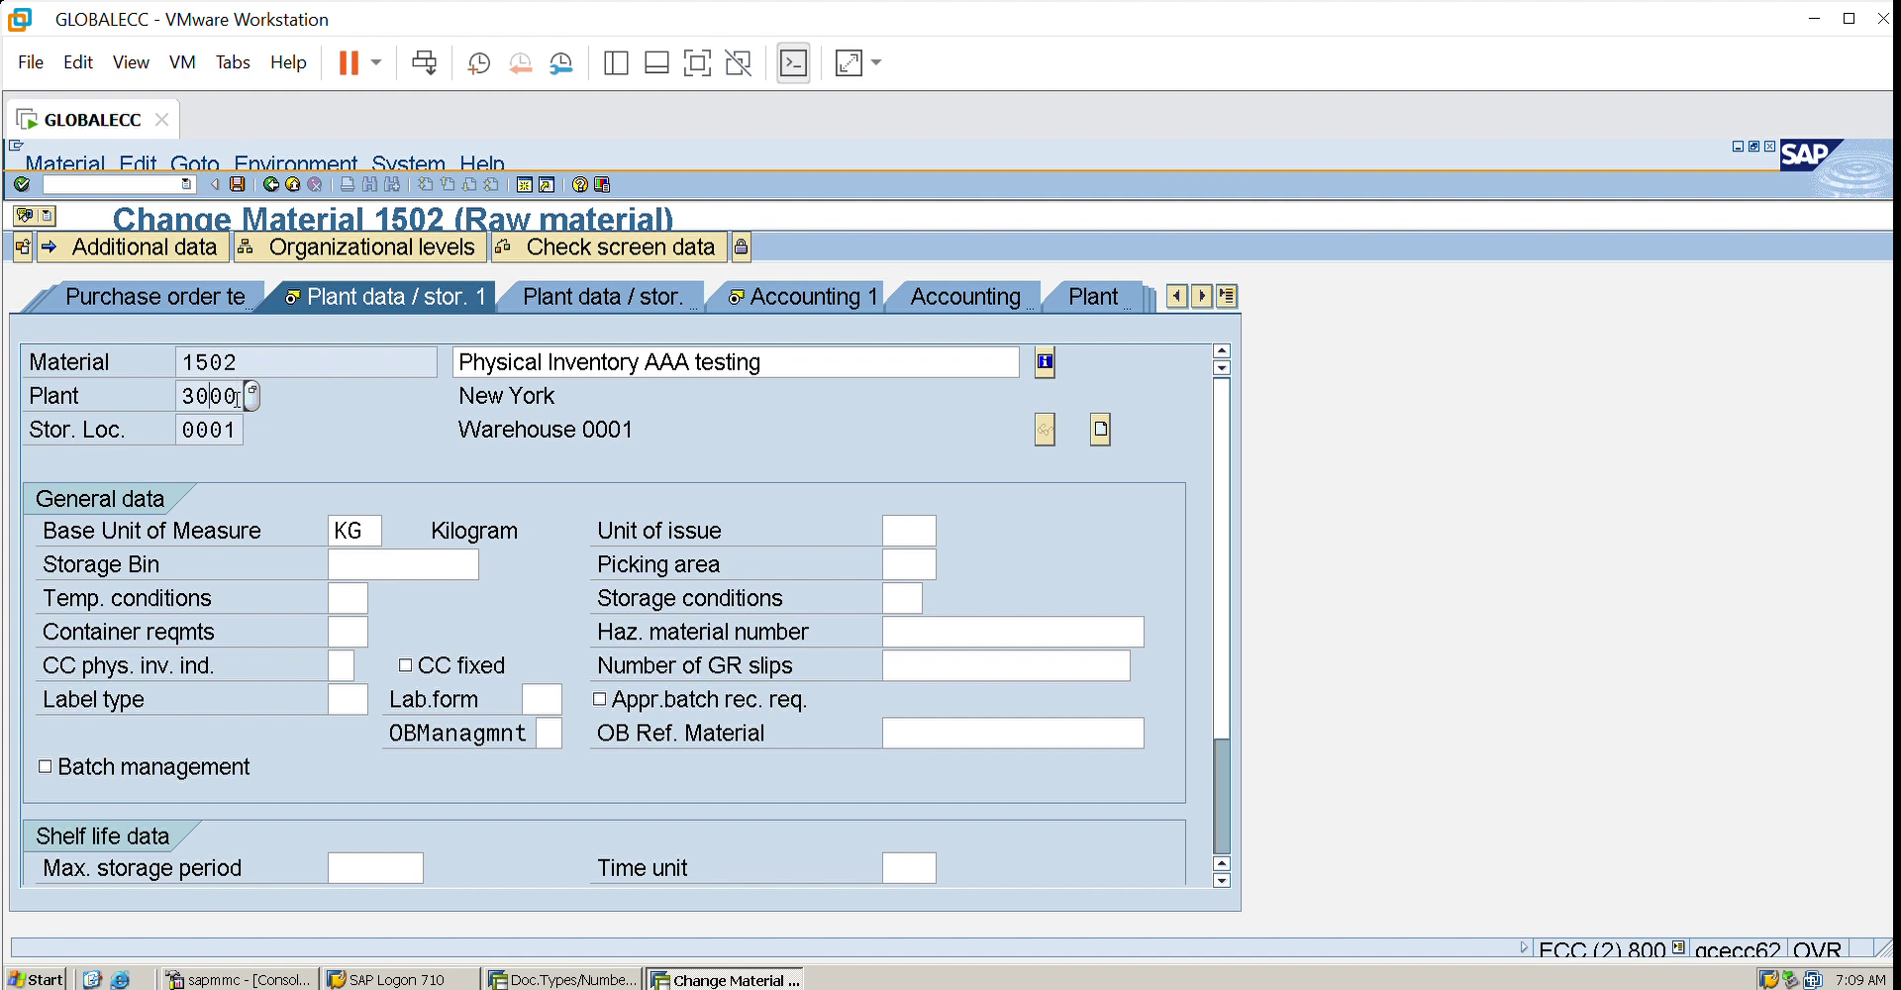
pyautogui.click(226, 429)
pyautogui.press('Return')
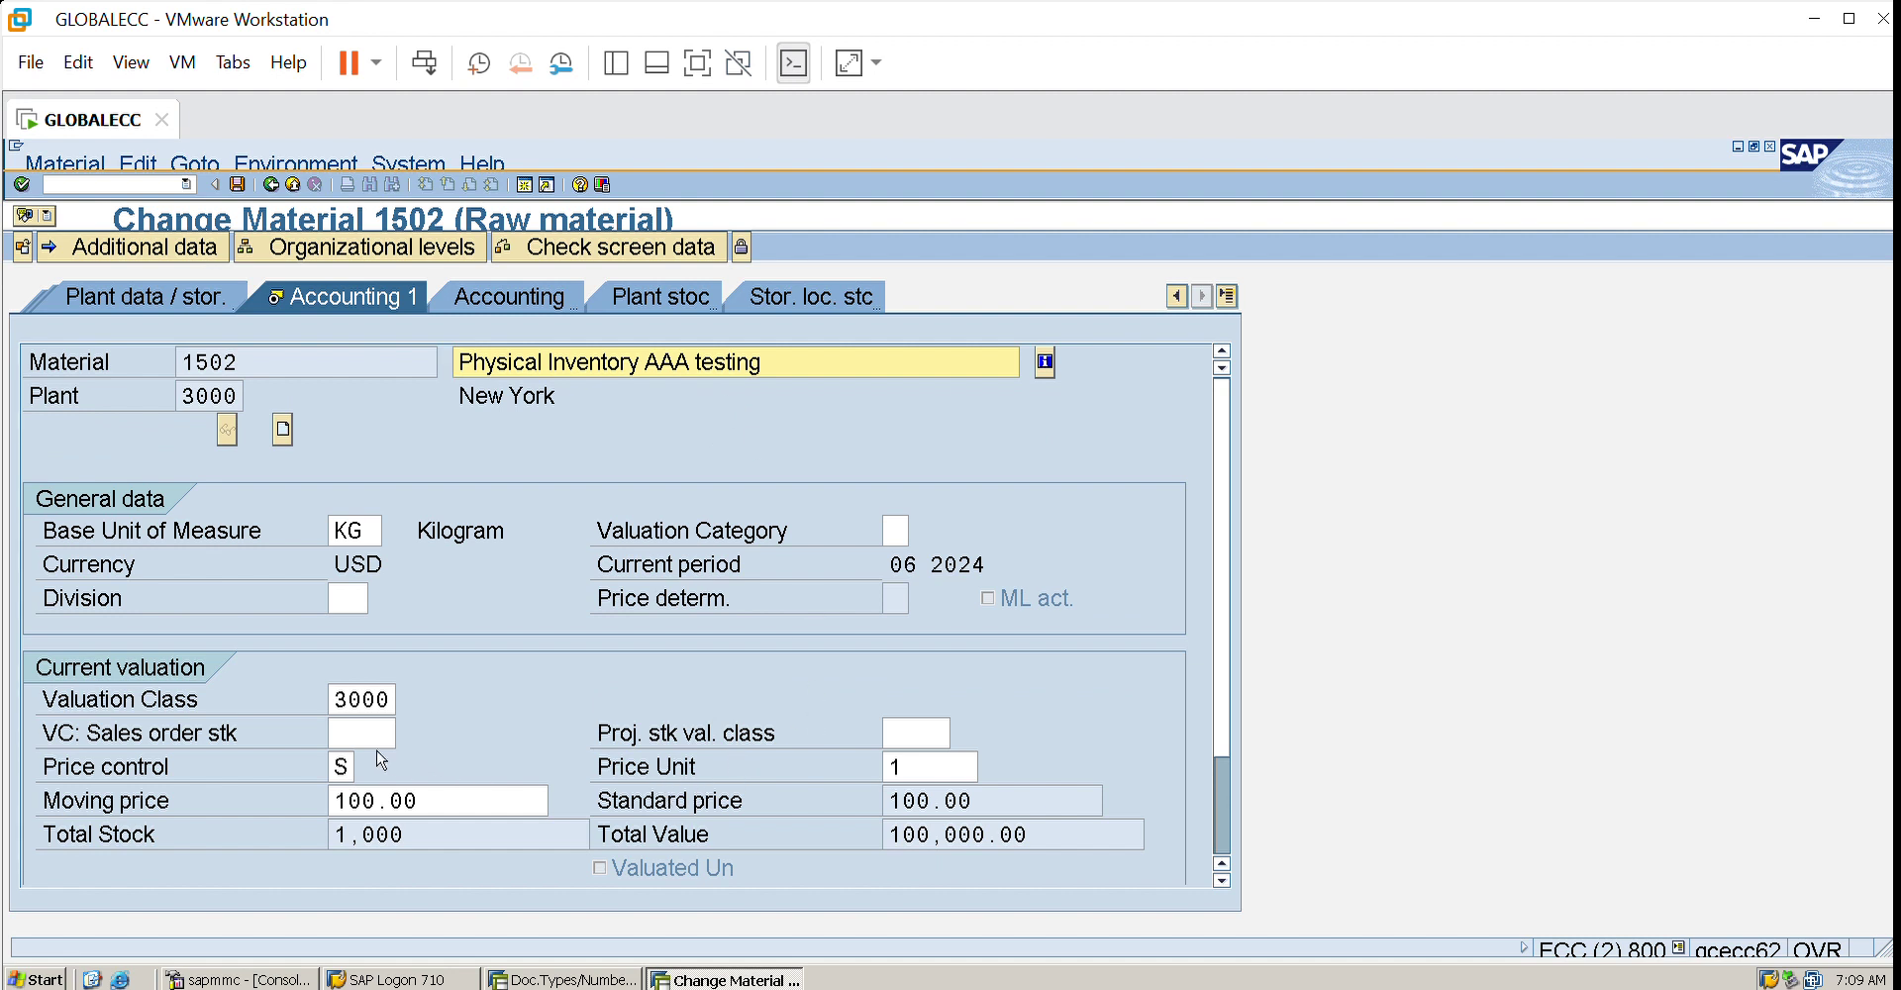
pyautogui.click(346, 760)
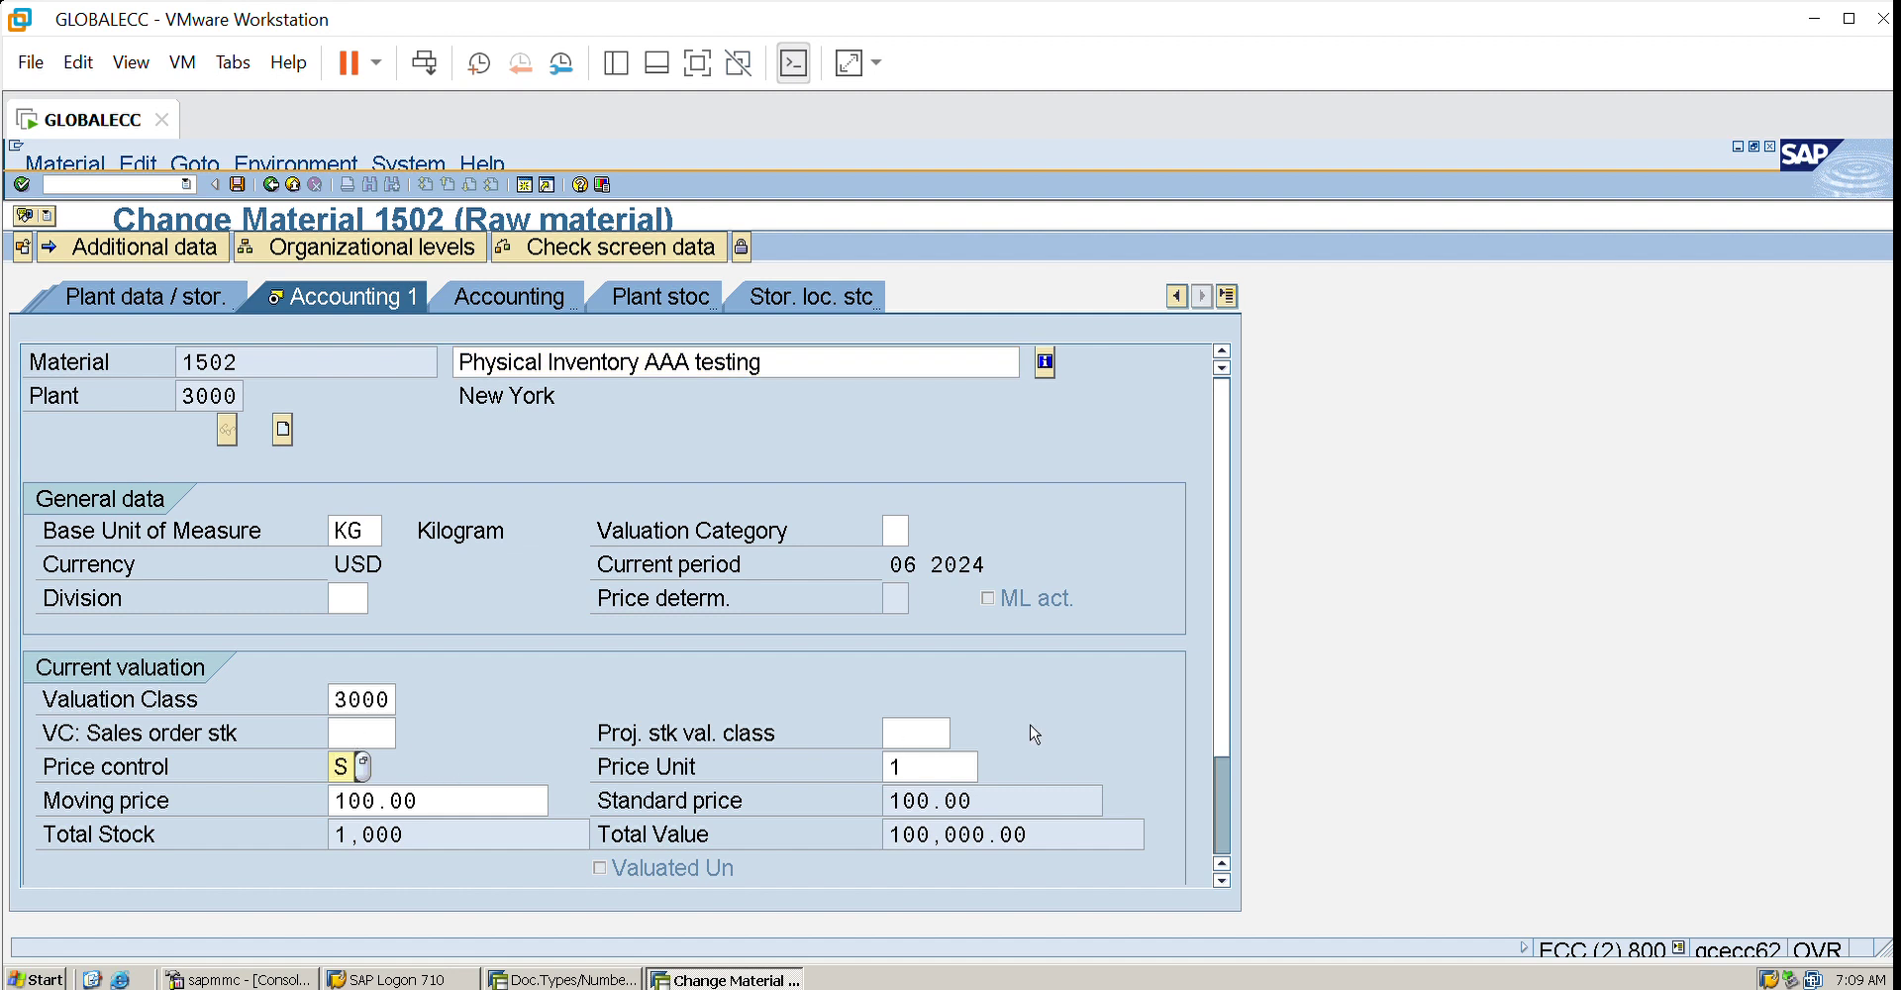
pyautogui.click(1007, 776)
pyautogui.click(978, 787)
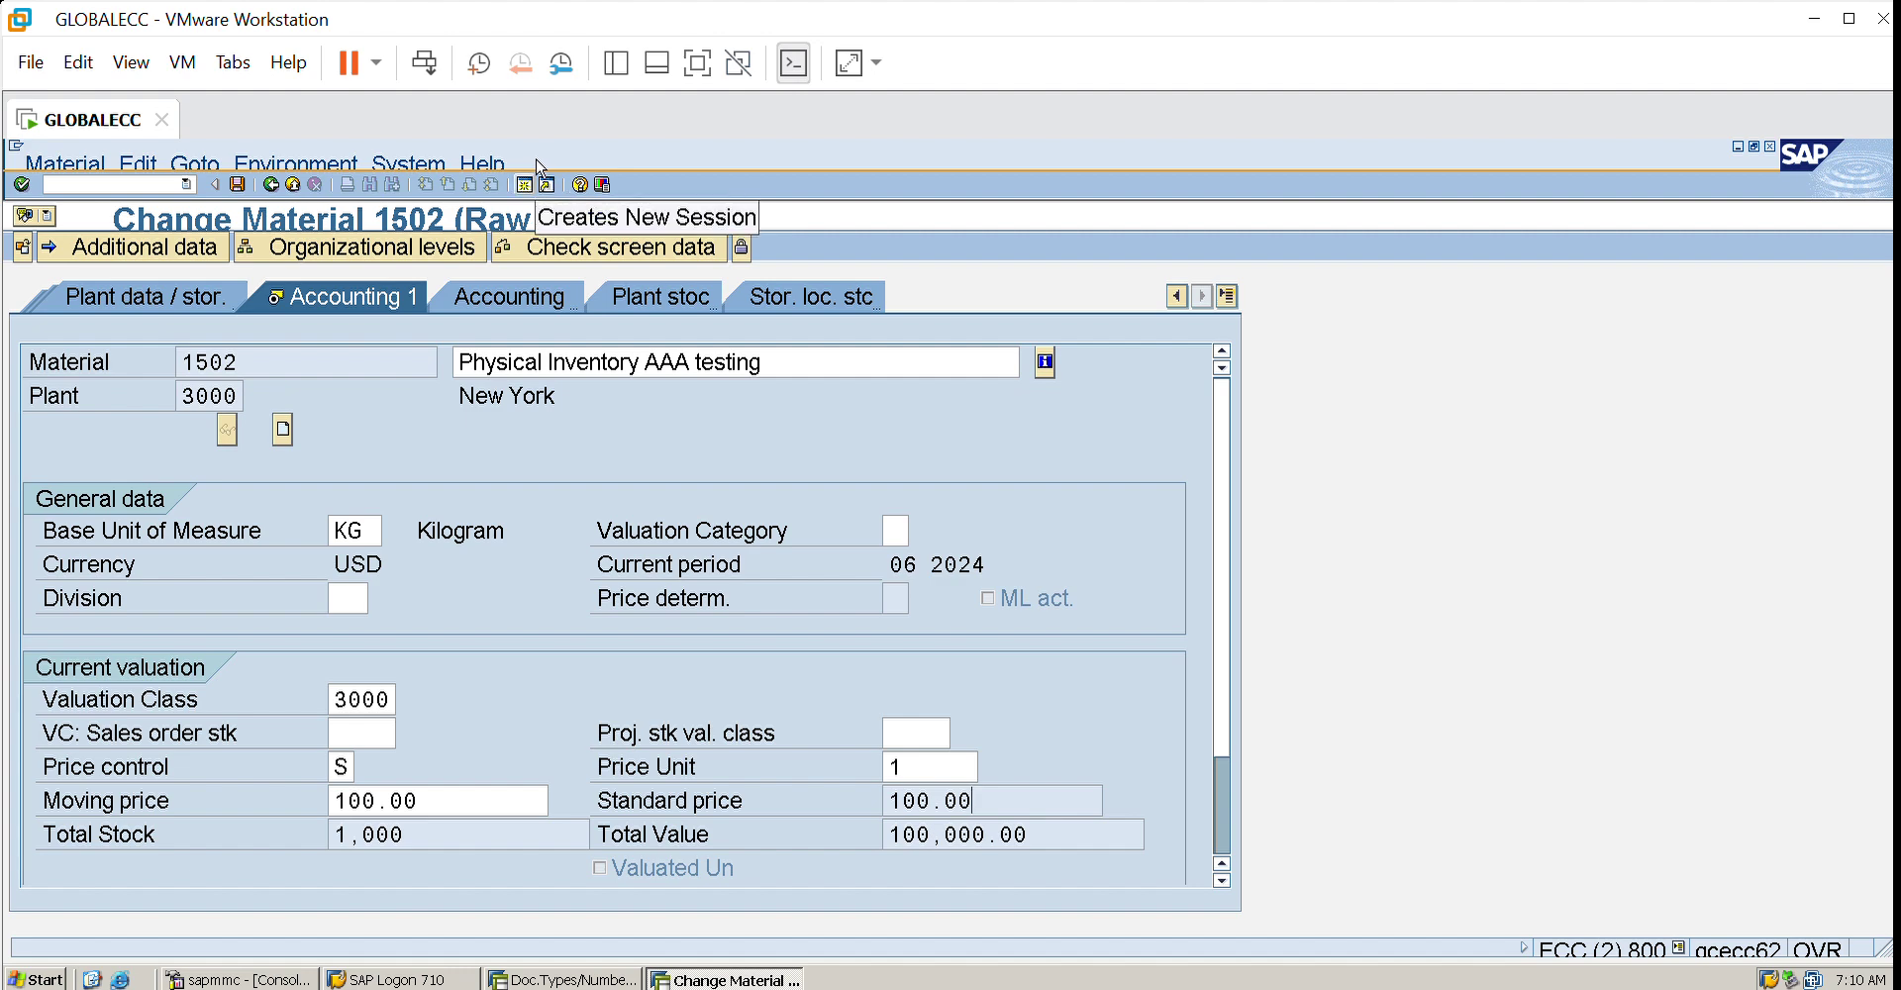
# - Start a price change with transaction MR21 in a new session for company code 3000 and plant 3000
pyautogui.click(539, 167)
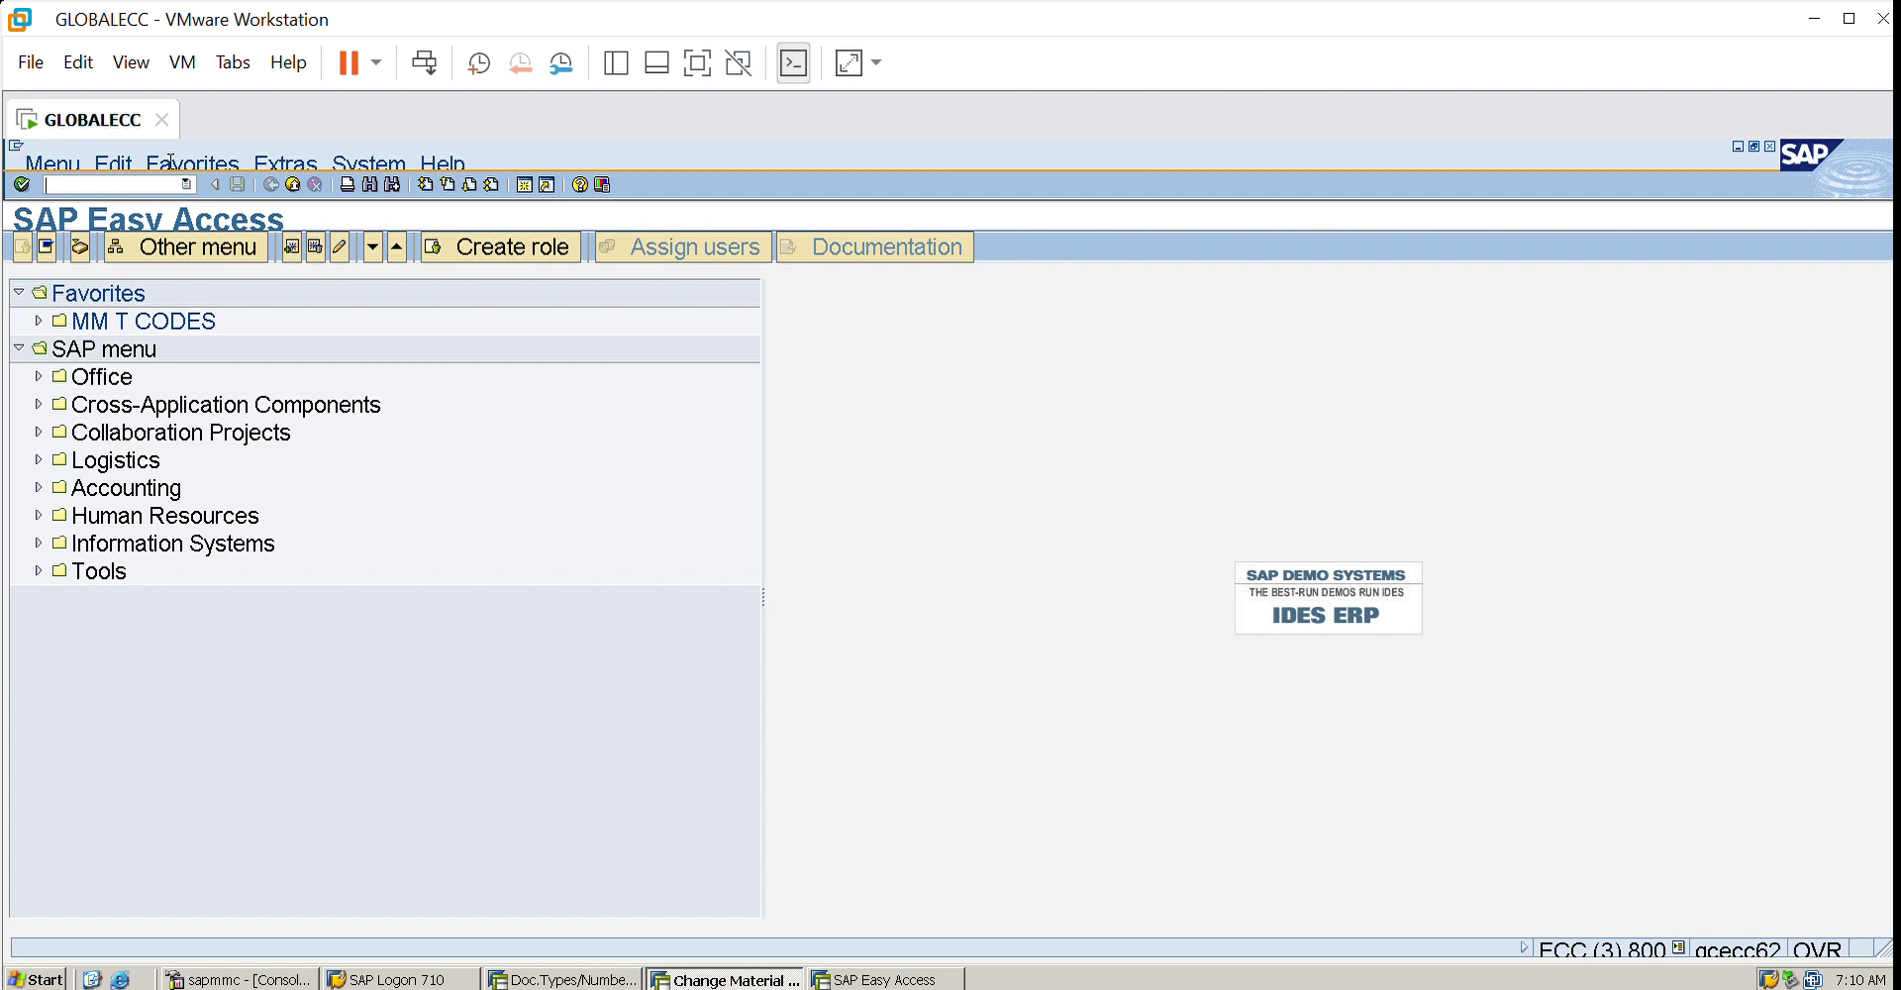
pyautogui.write('mr21')
pyautogui.press('Return')
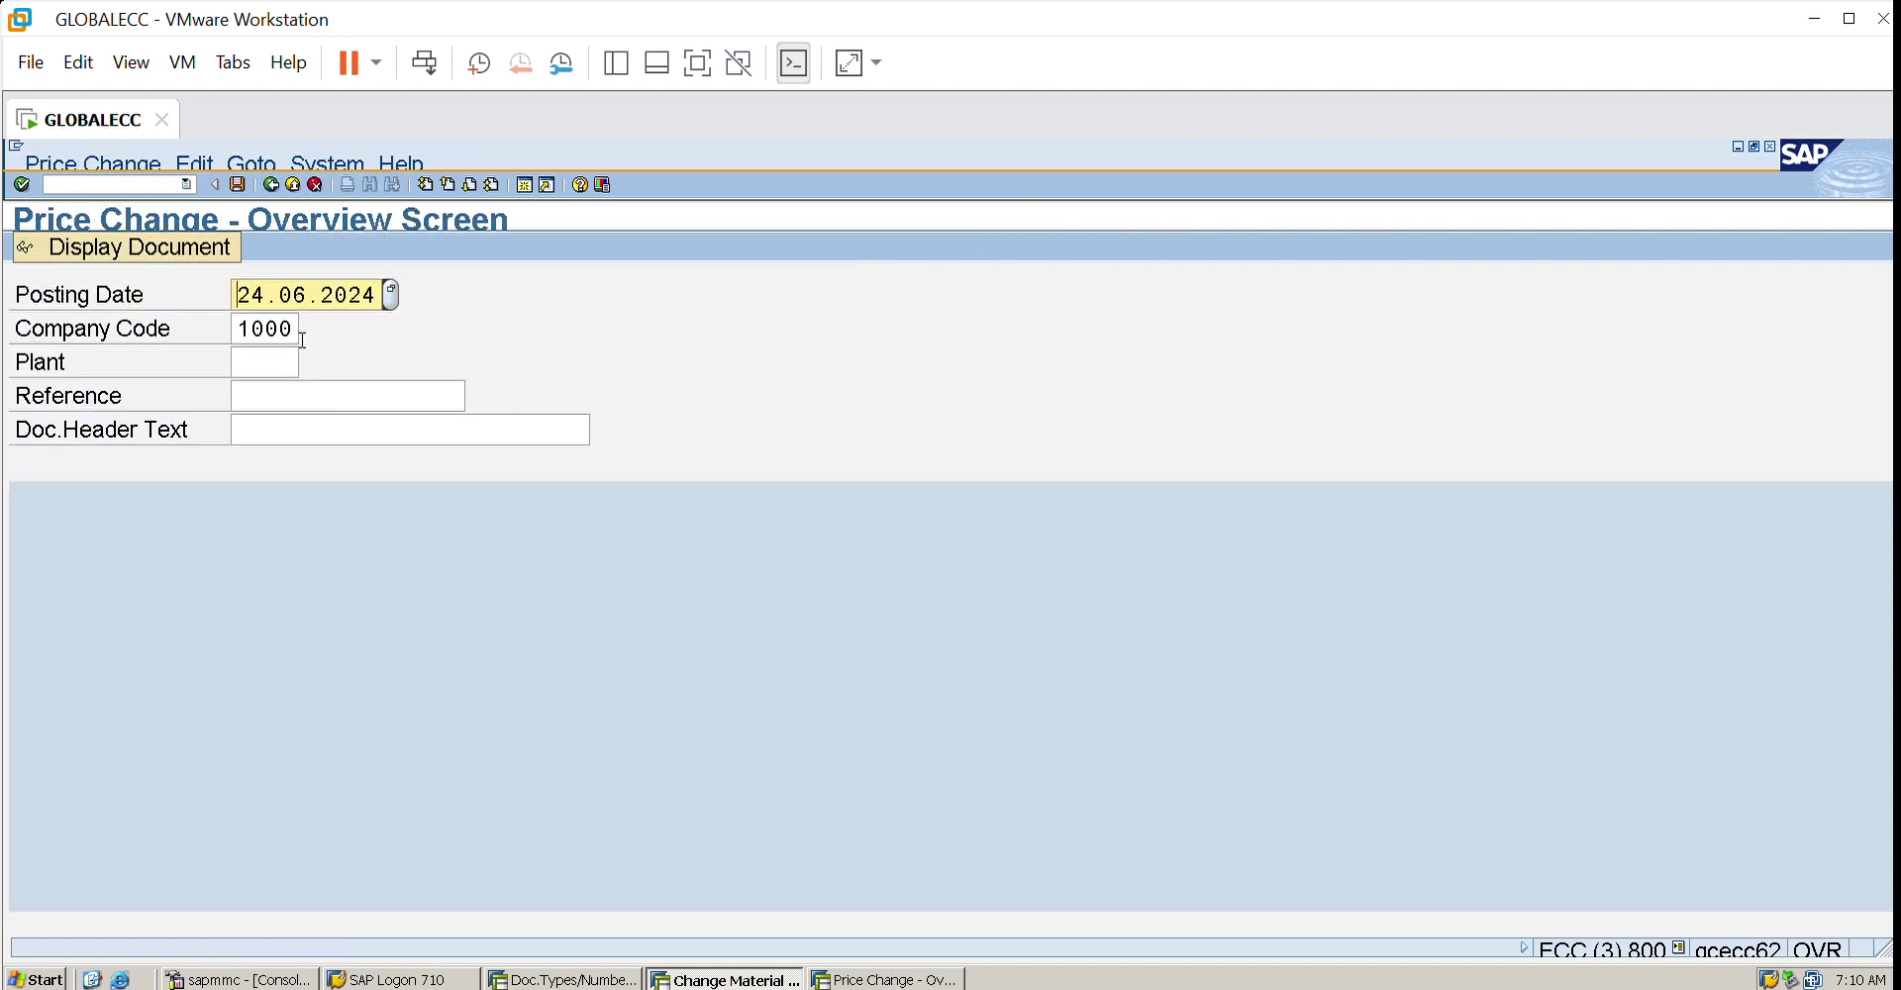
pyautogui.press('Tab')
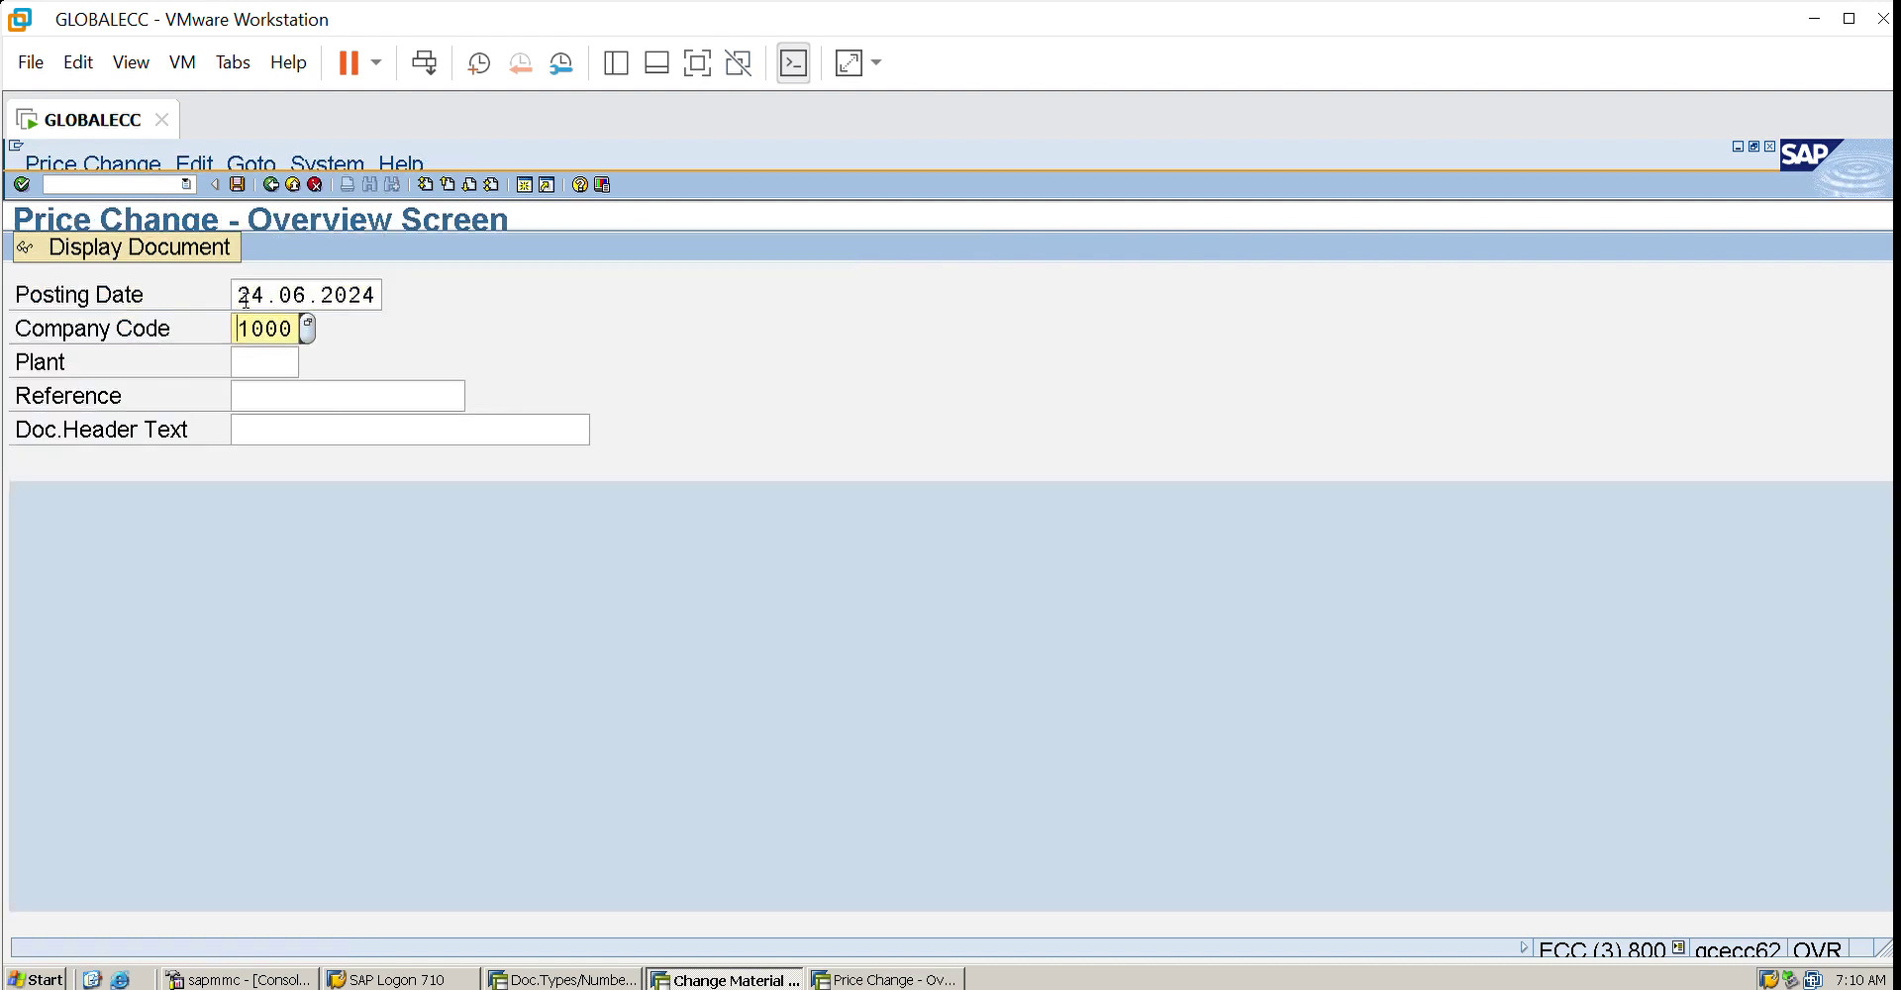
pyautogui.press('Delete')
pyautogui.press('Delete')
pyautogui.press('Delete')
pyautogui.press('Delete')
pyautogui.write('3000')
pyautogui.press('Tab')
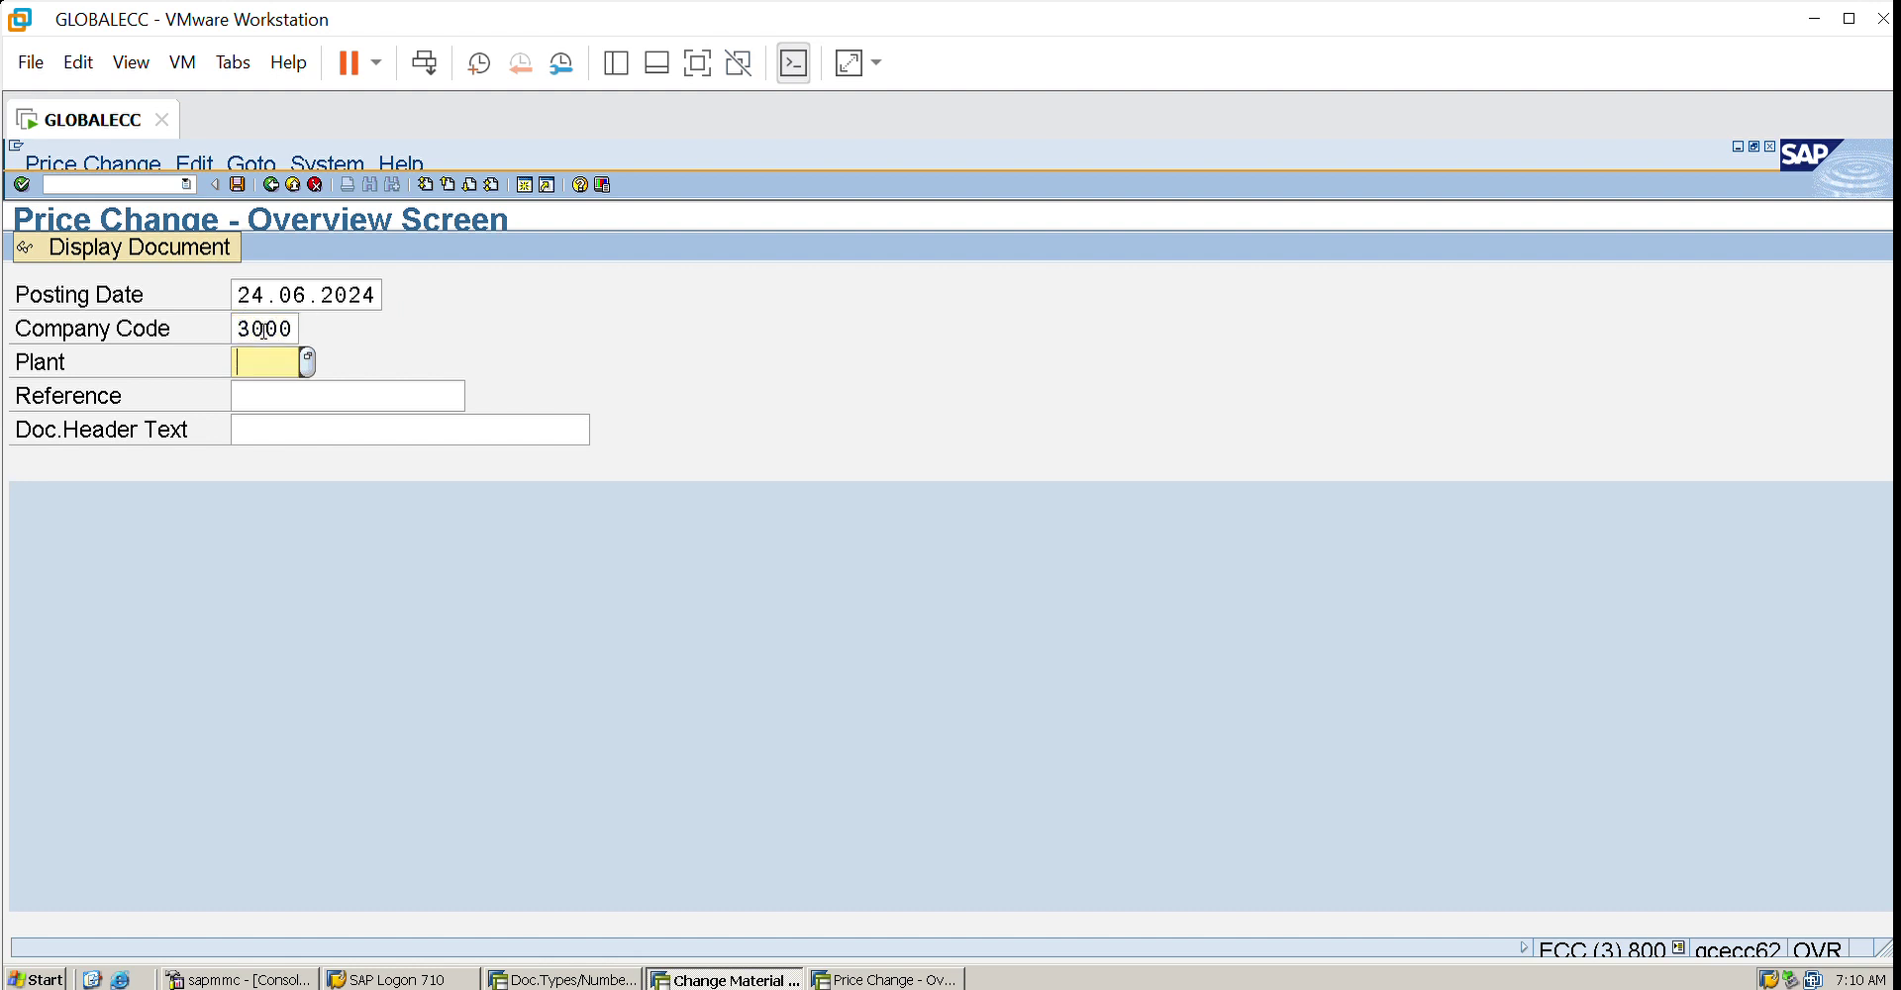
pyautogui.write('3000')
pyautogui.press('Return')
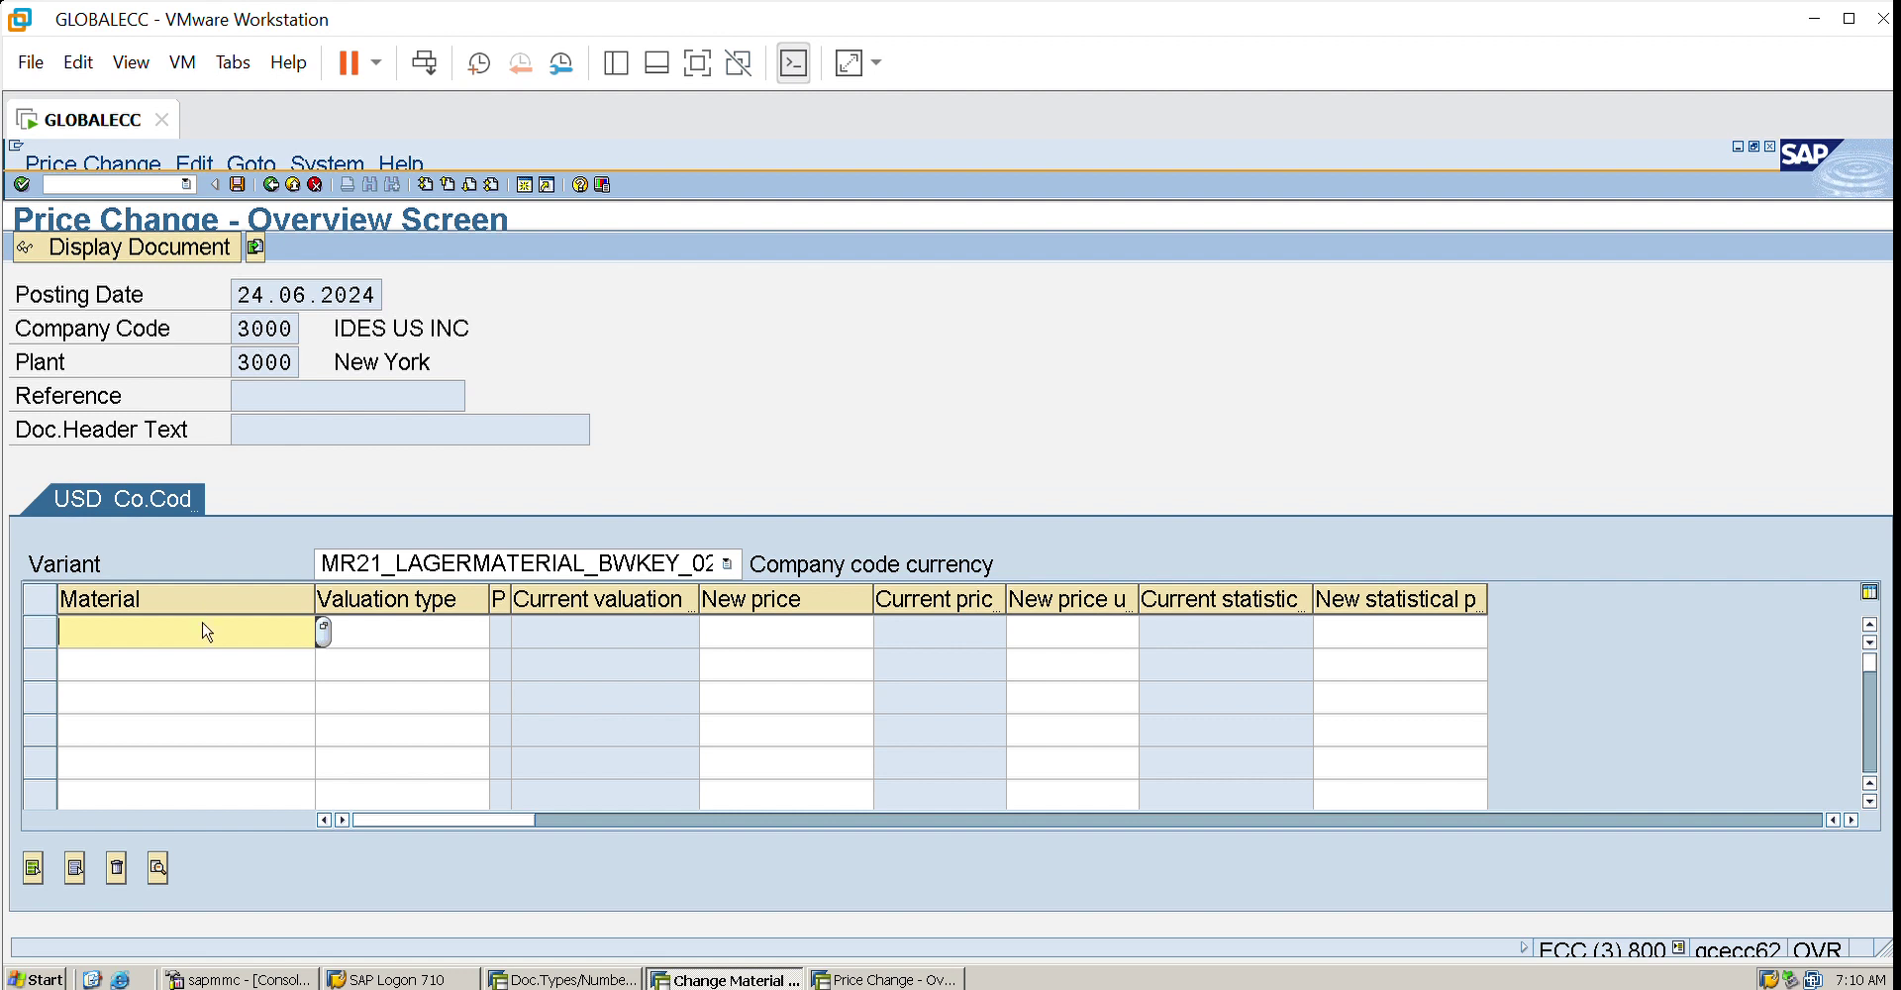
# - Try to add material 1502 as the first item of the price change
pyautogui.write('1502')
pyautogui.press('Return')
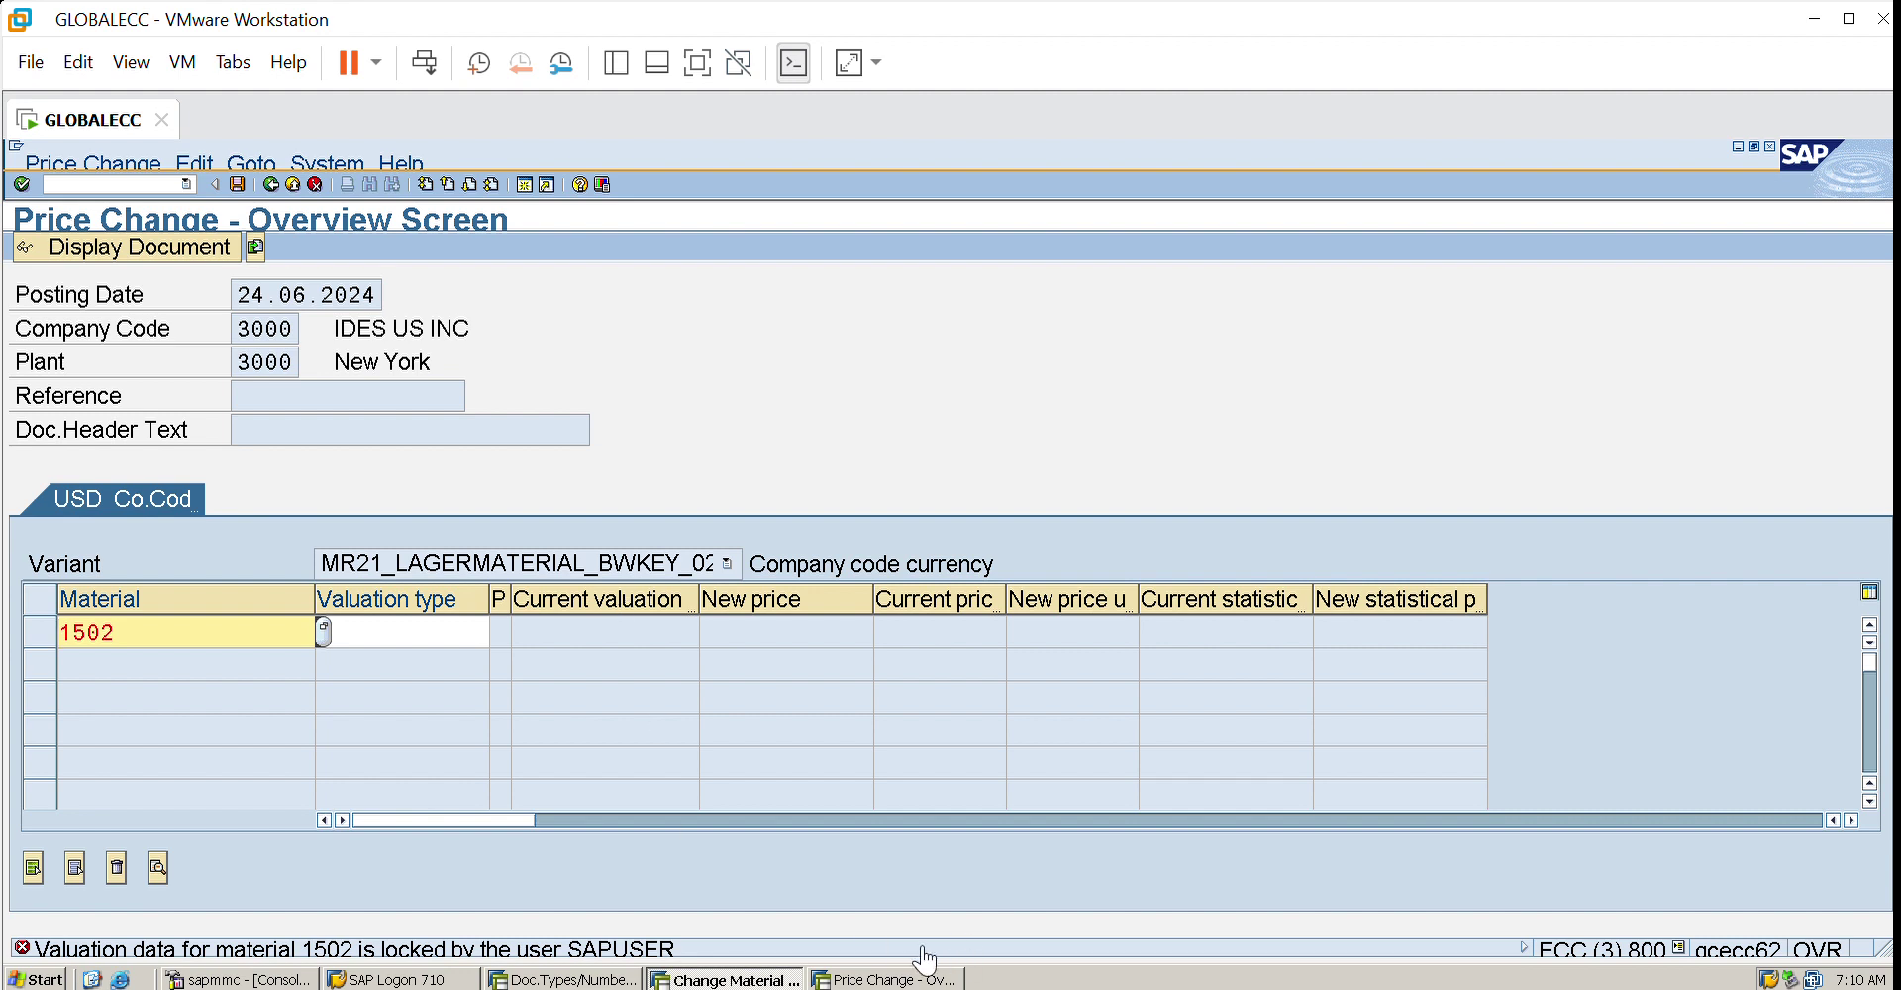
pyautogui.click(870, 965)
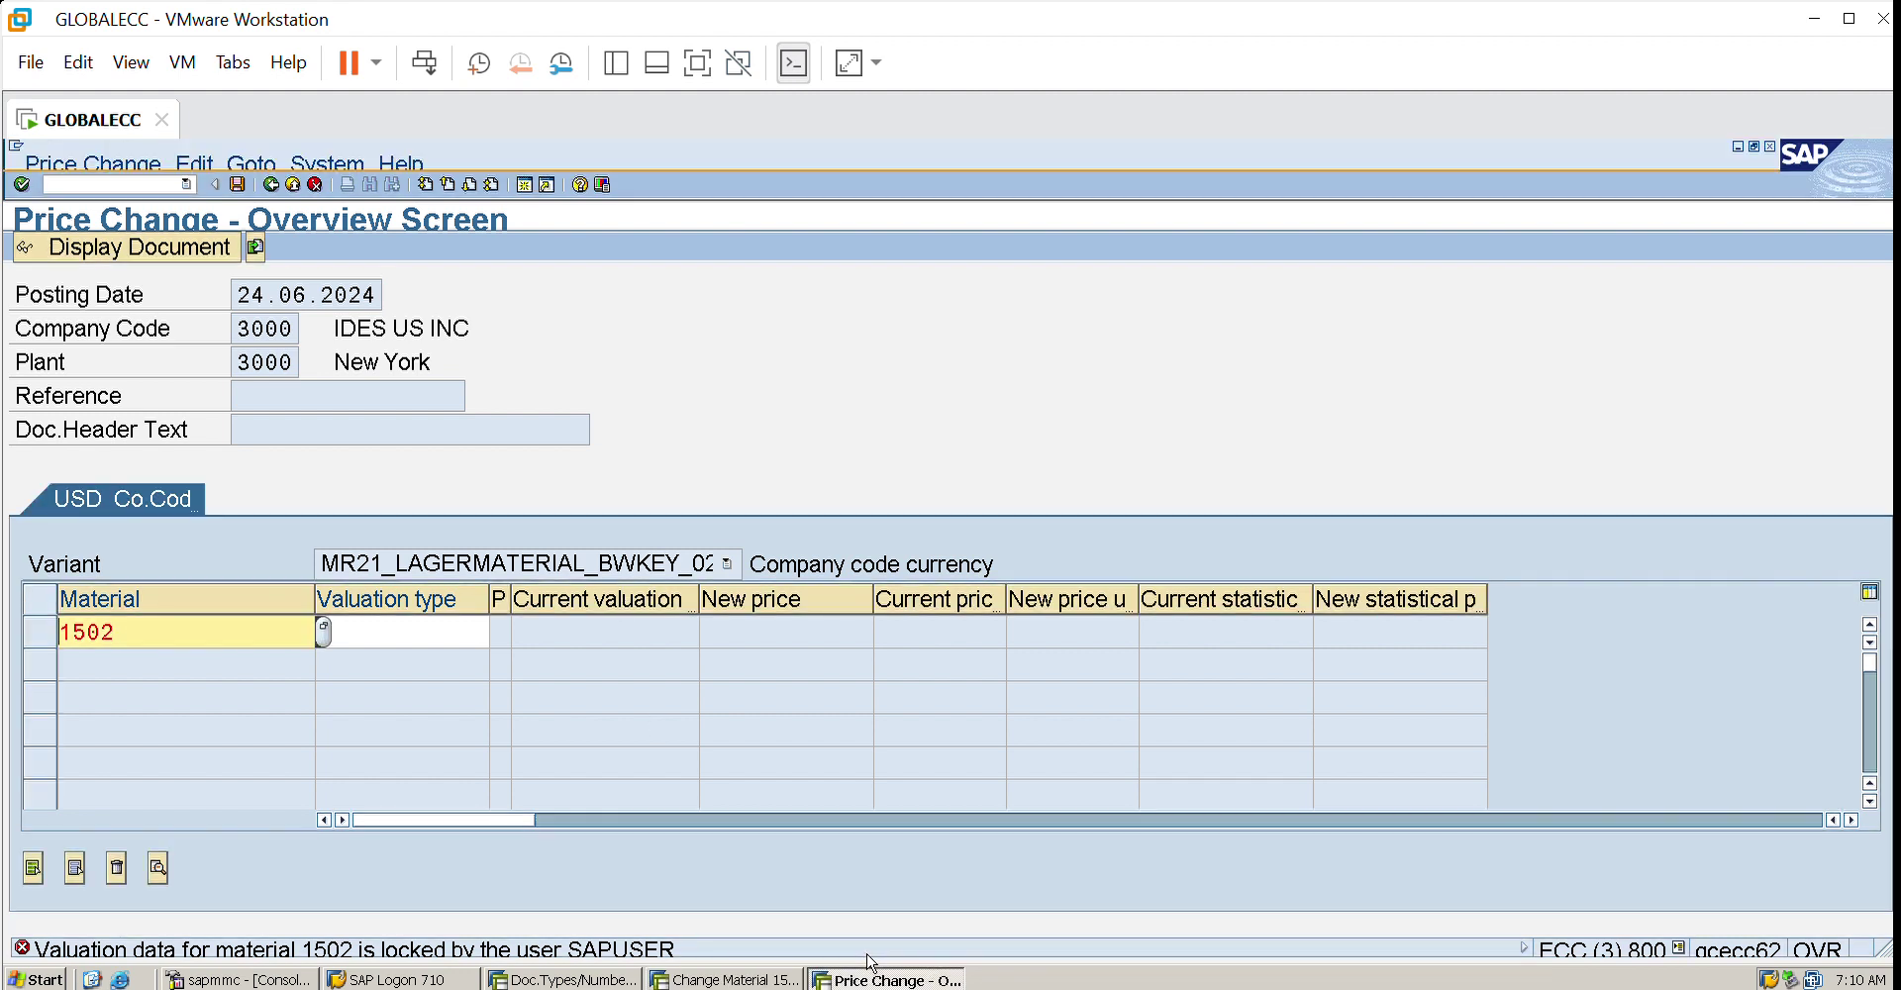
# - Exit the change of material 1502, accepting the save, and switch back to the price change session
pyautogui.click(709, 958)
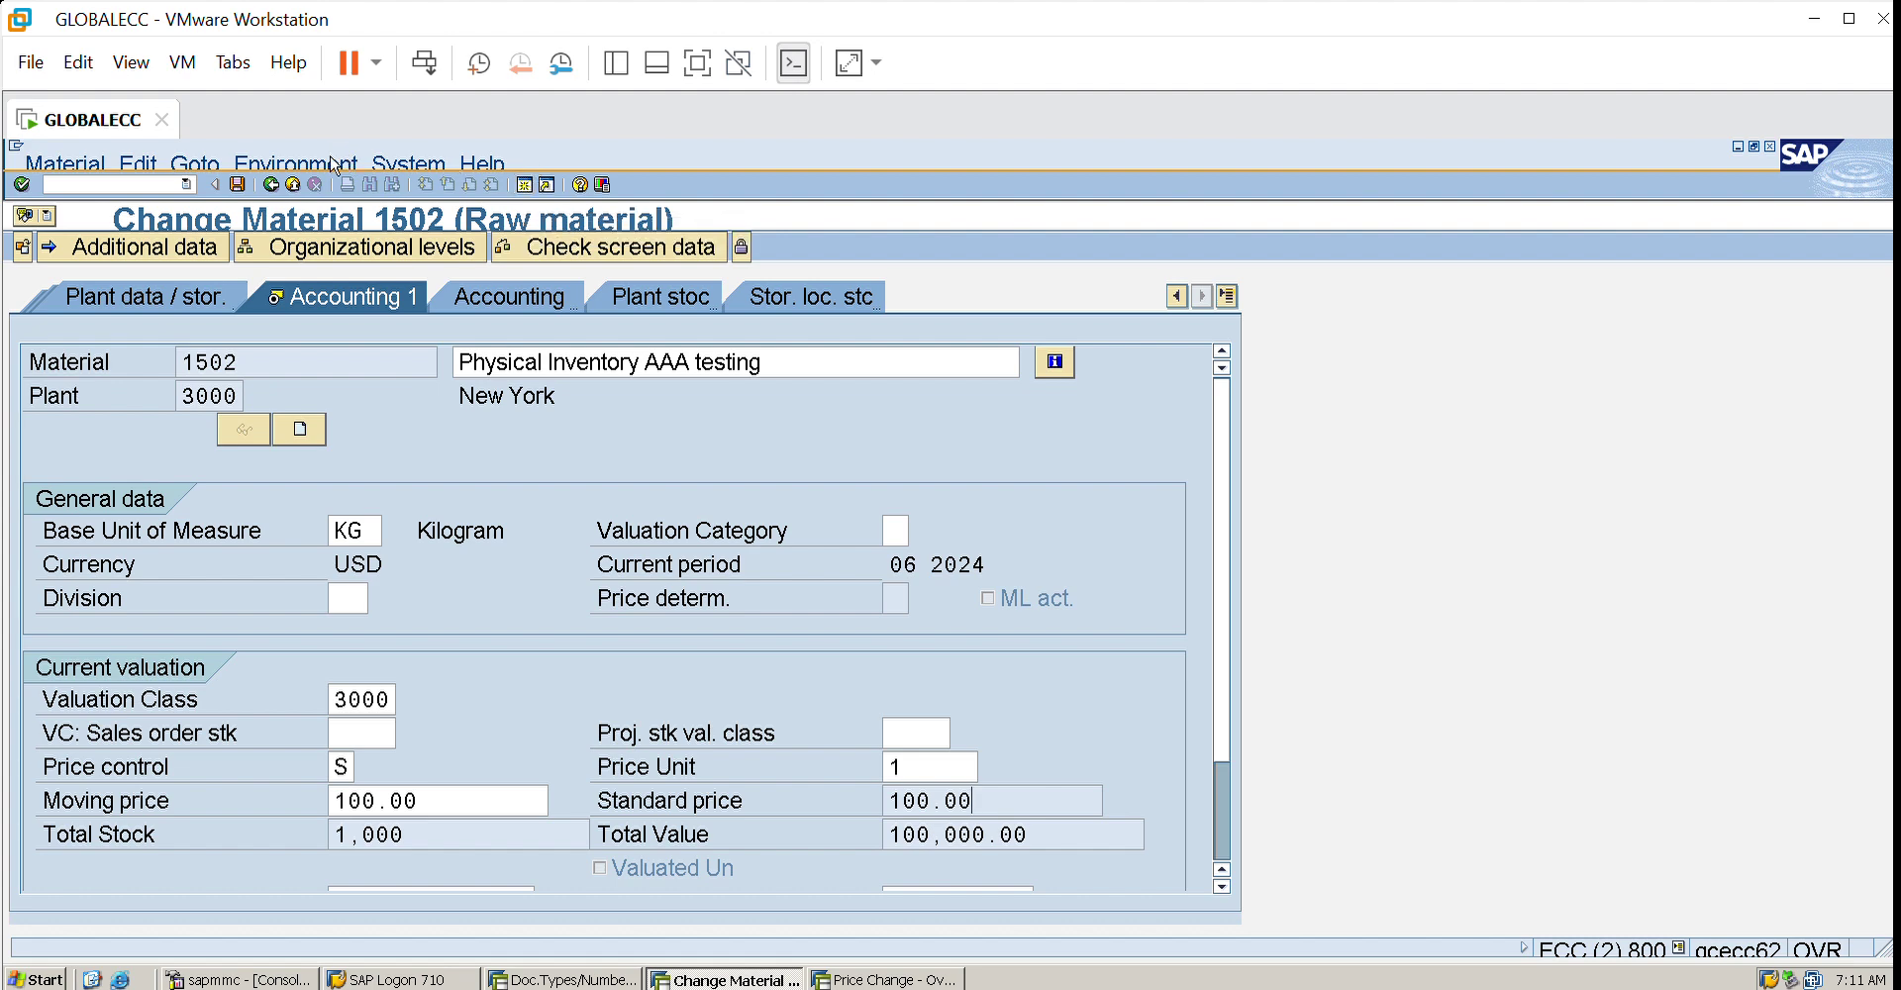
pyautogui.press('Return')
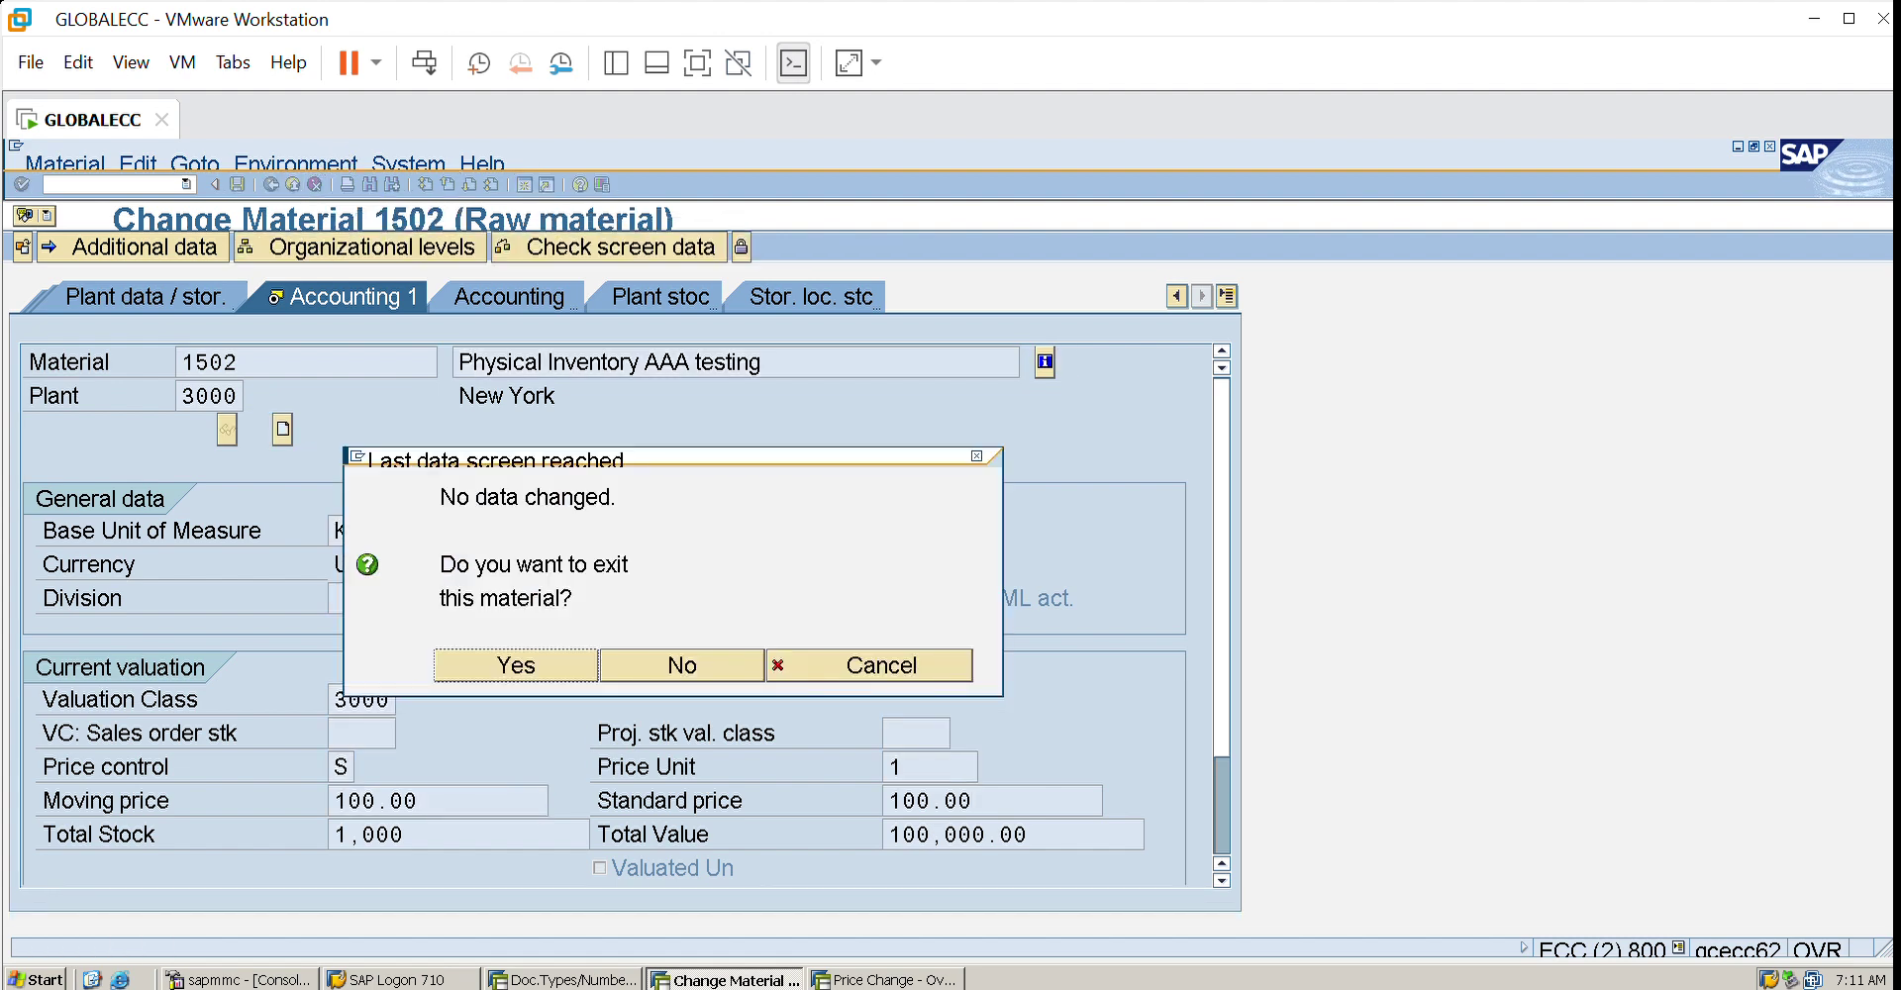
pyautogui.click(674, 653)
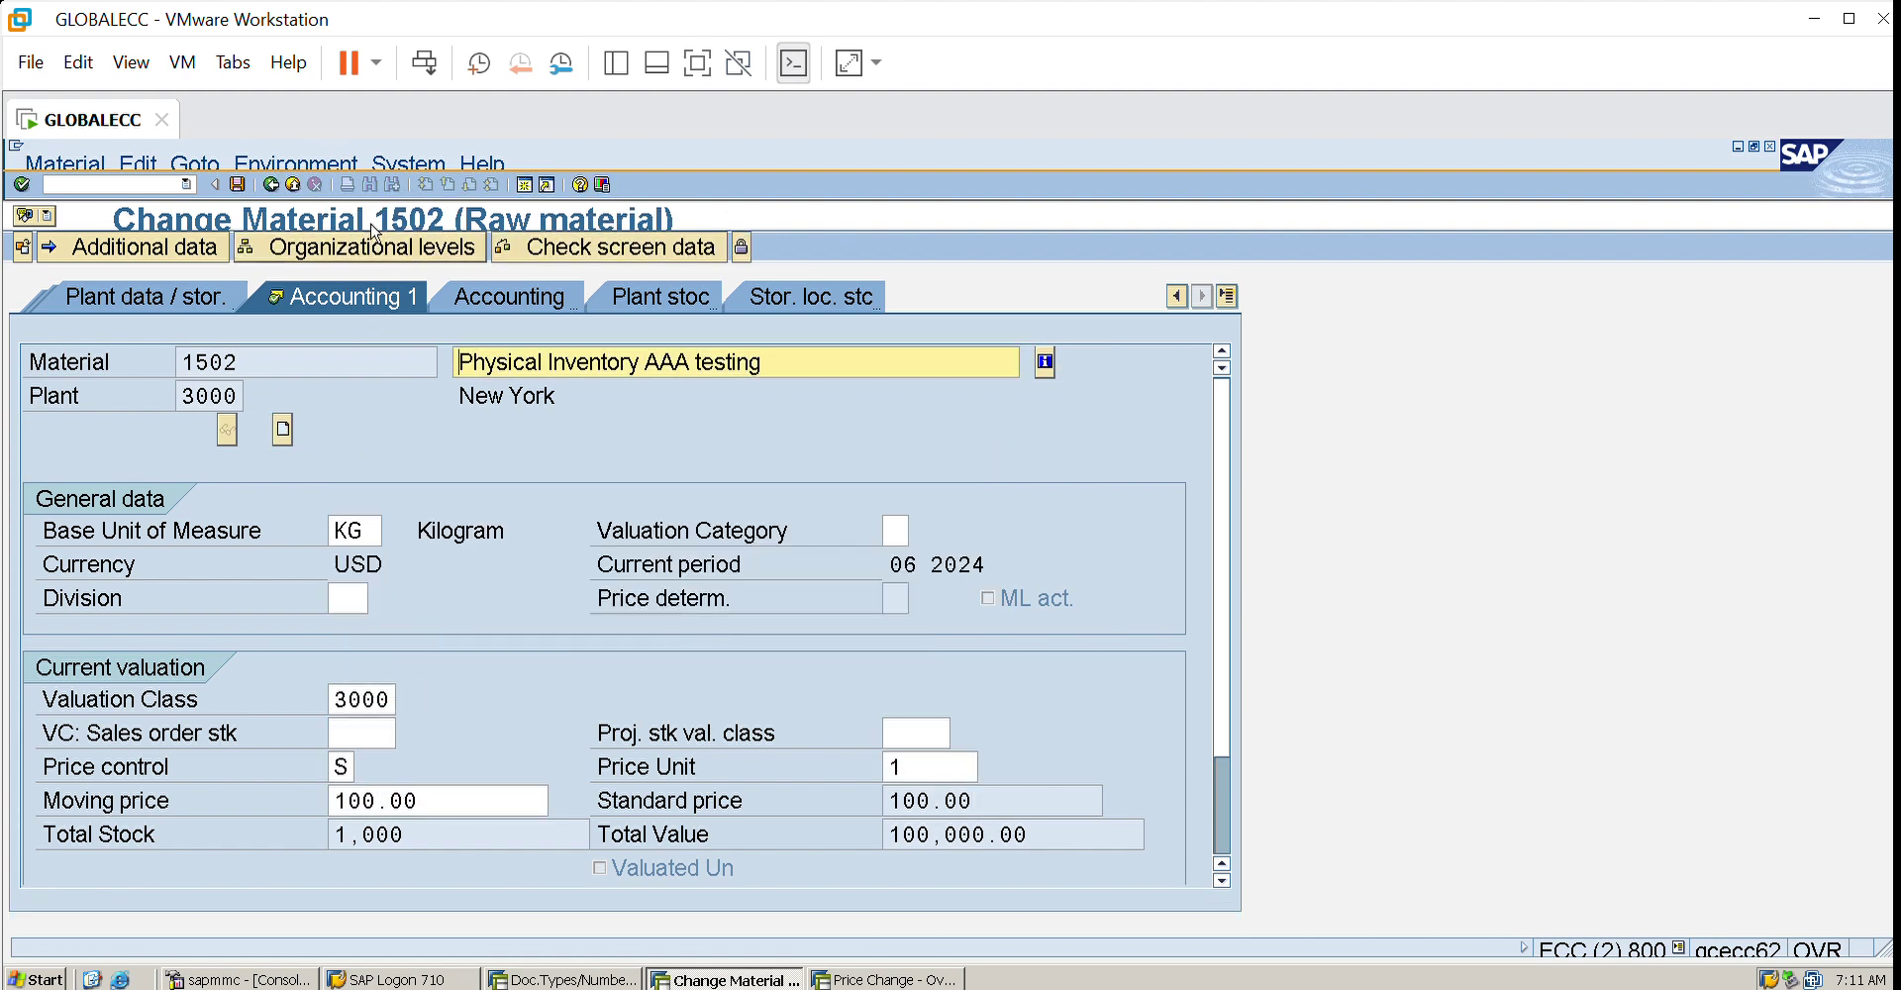
pyautogui.click(293, 182)
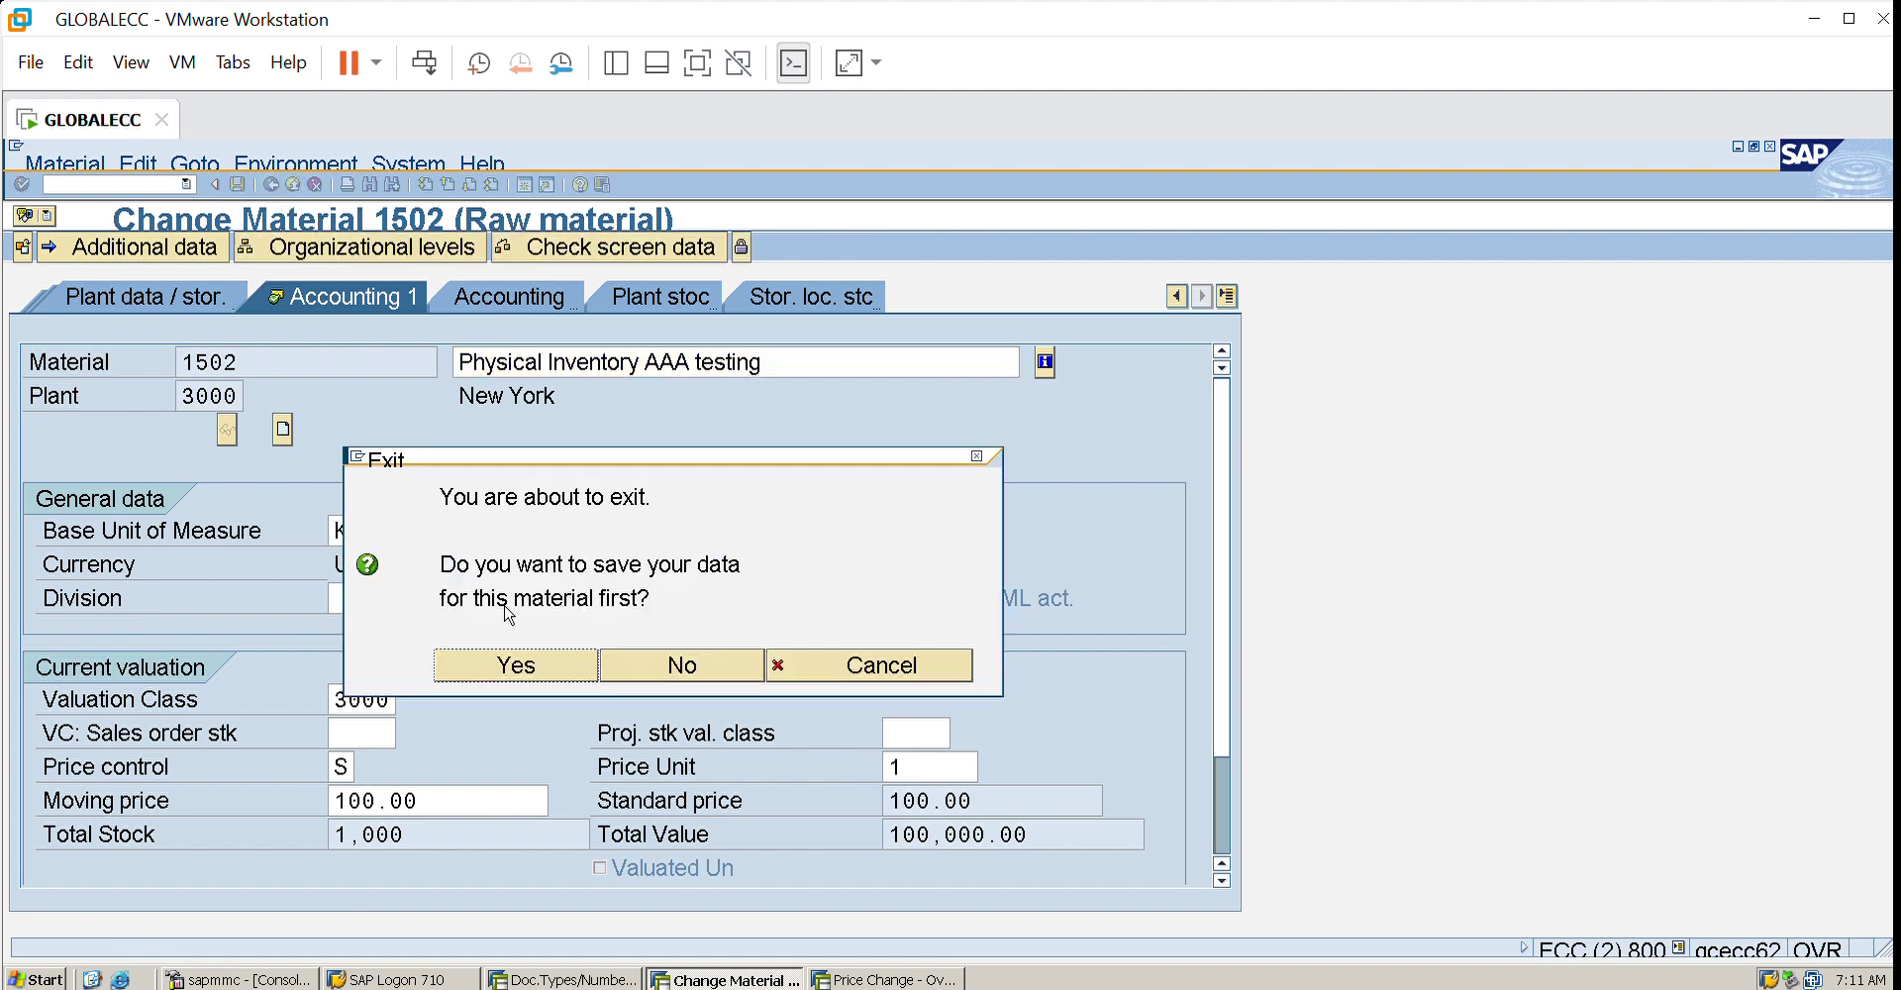
pyautogui.click(544, 654)
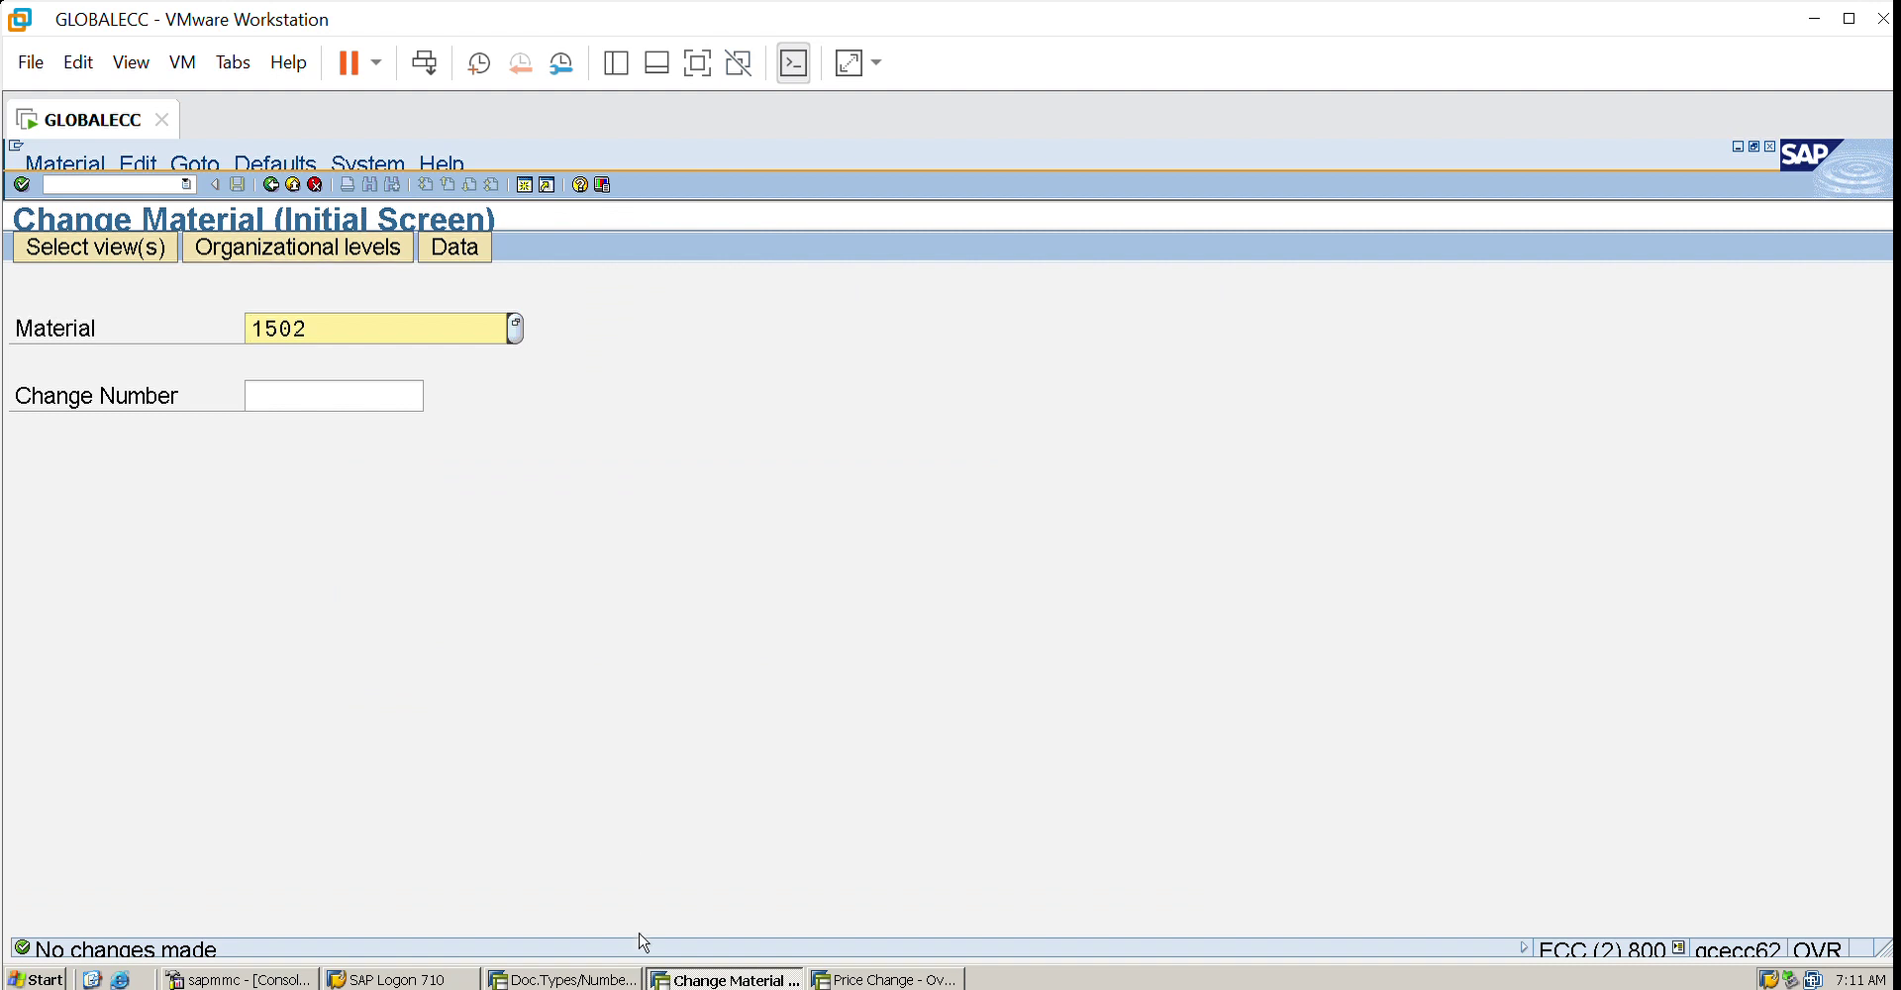
pyautogui.click(611, 965)
pyautogui.click(610, 965)
pyautogui.click(854, 975)
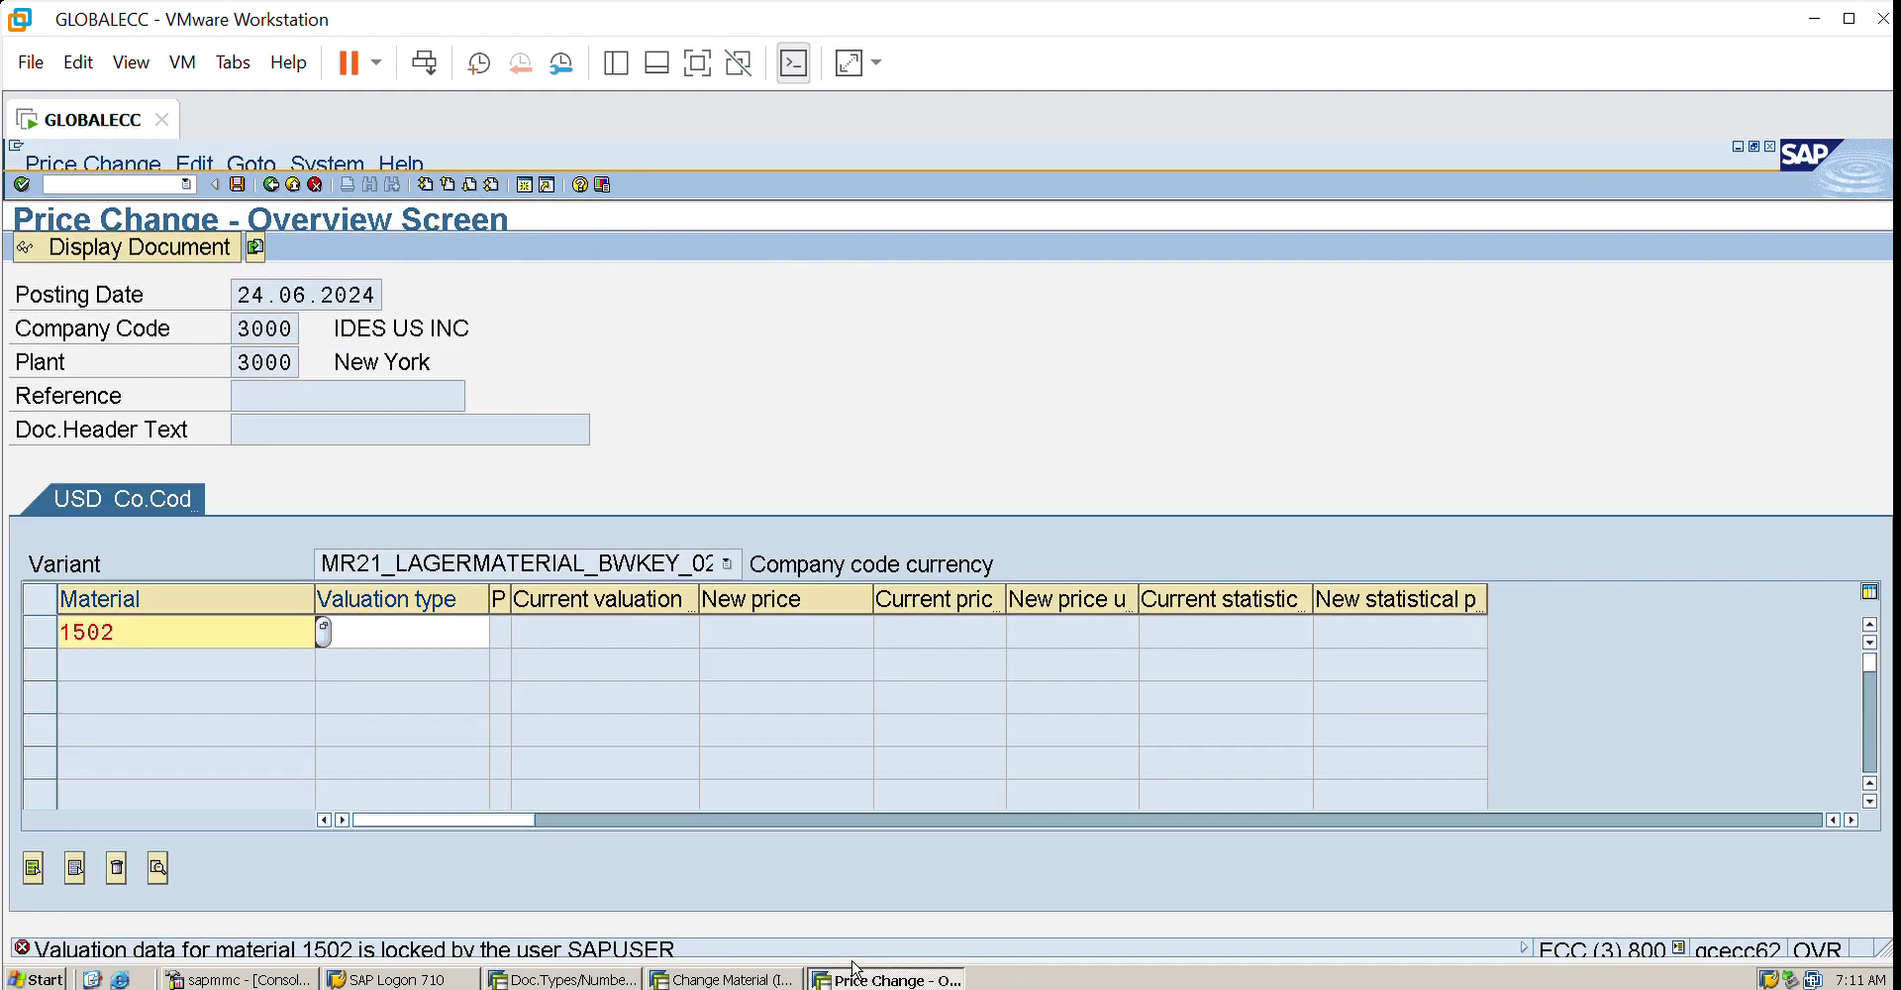
# - Add material 1502 to the price change with a new price of 120 and try to post it
pyautogui.press('Return')
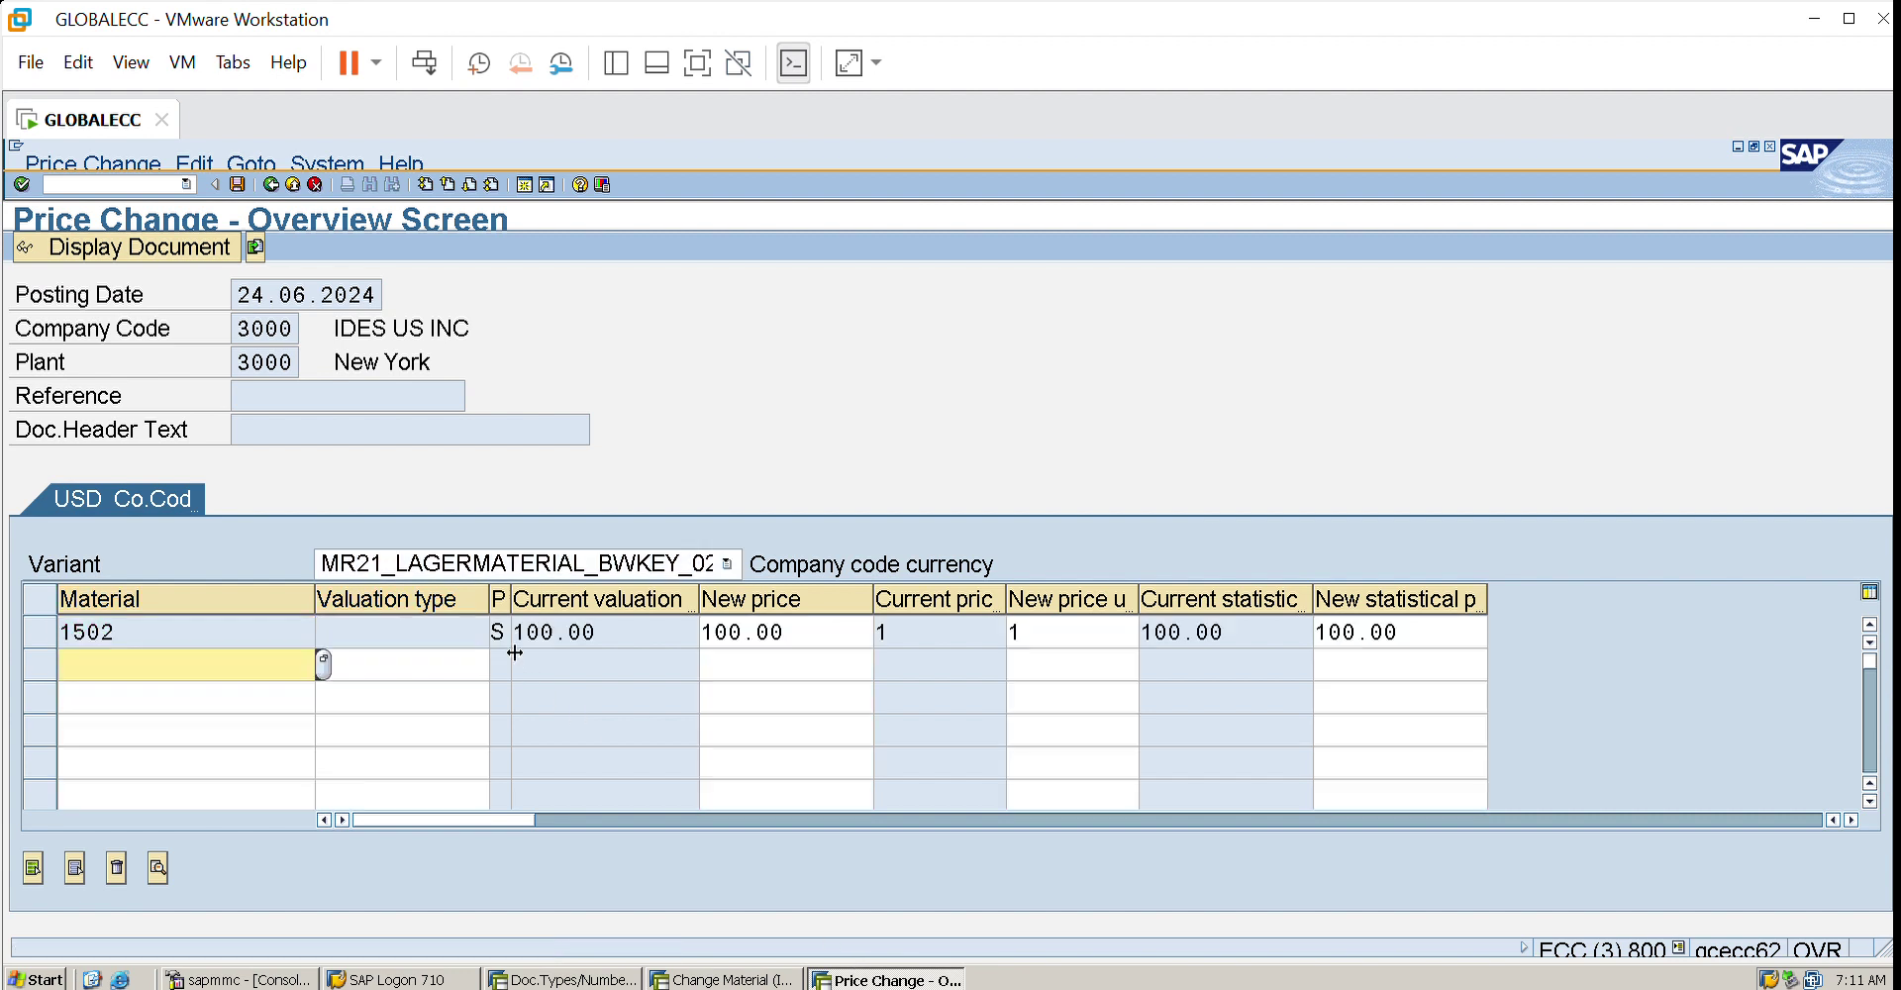
pyautogui.click(633, 618)
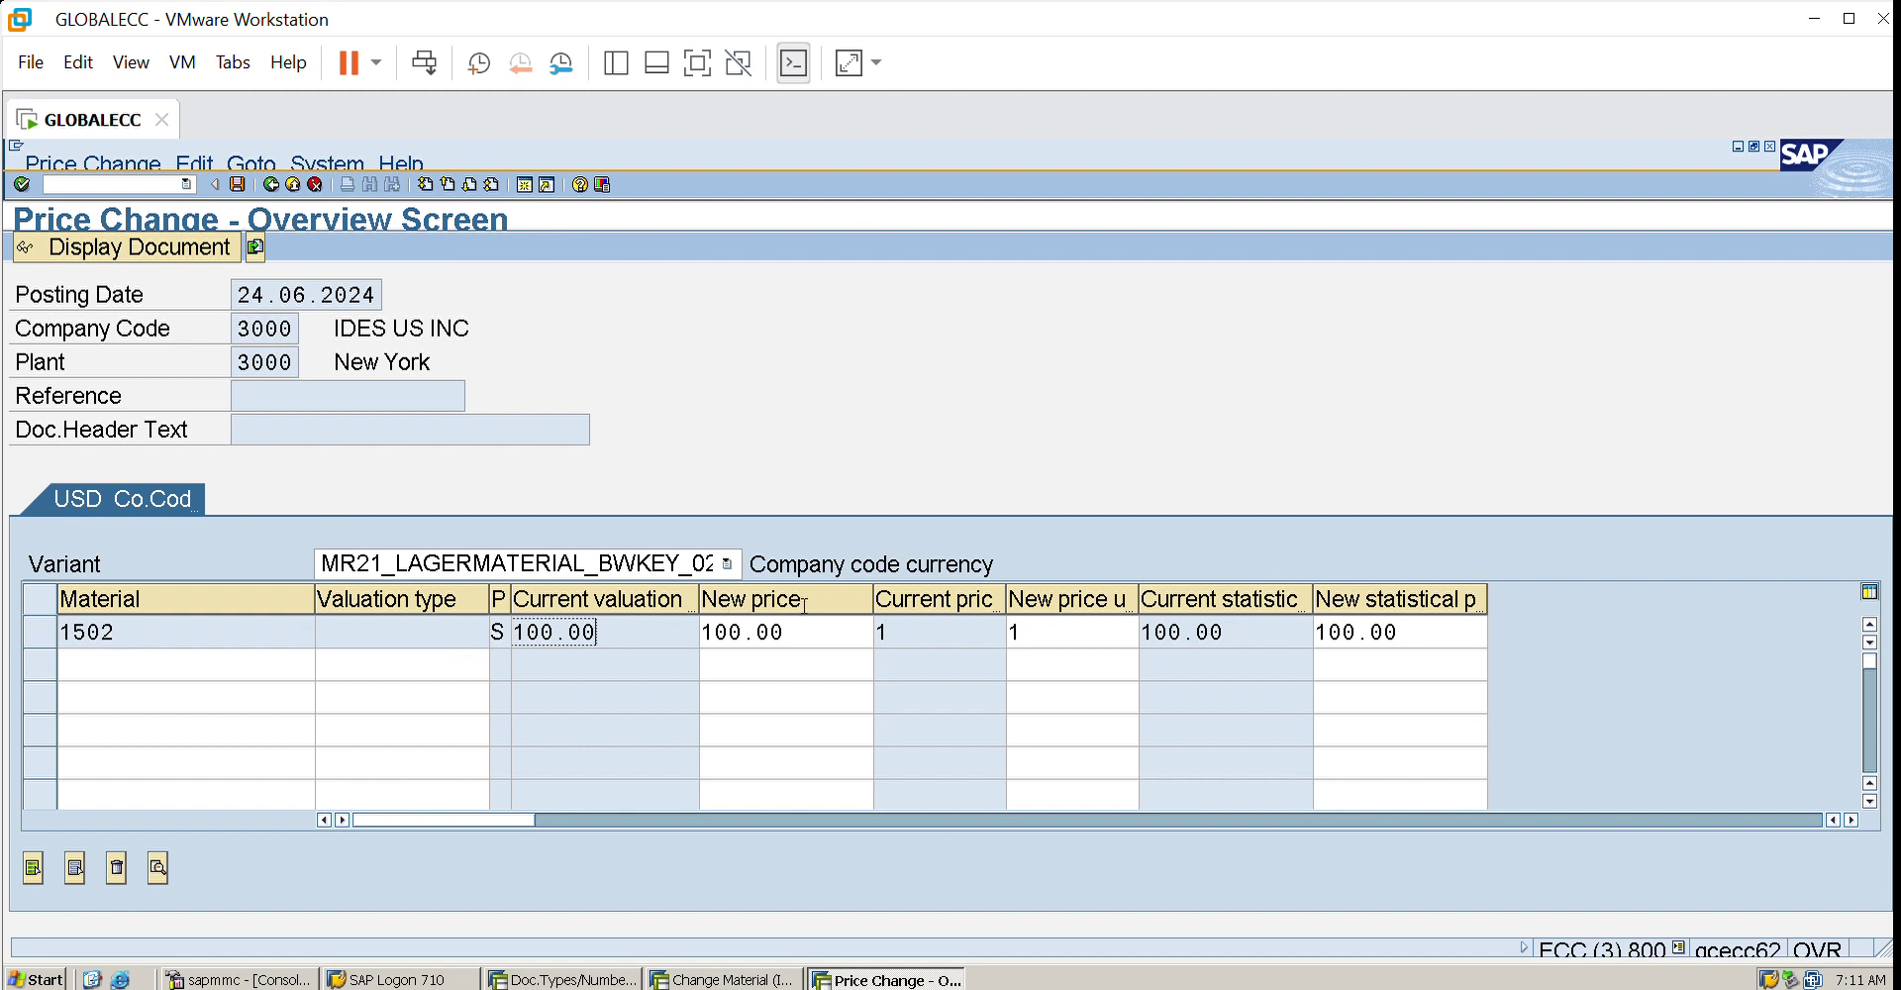
pyautogui.press('Tab')
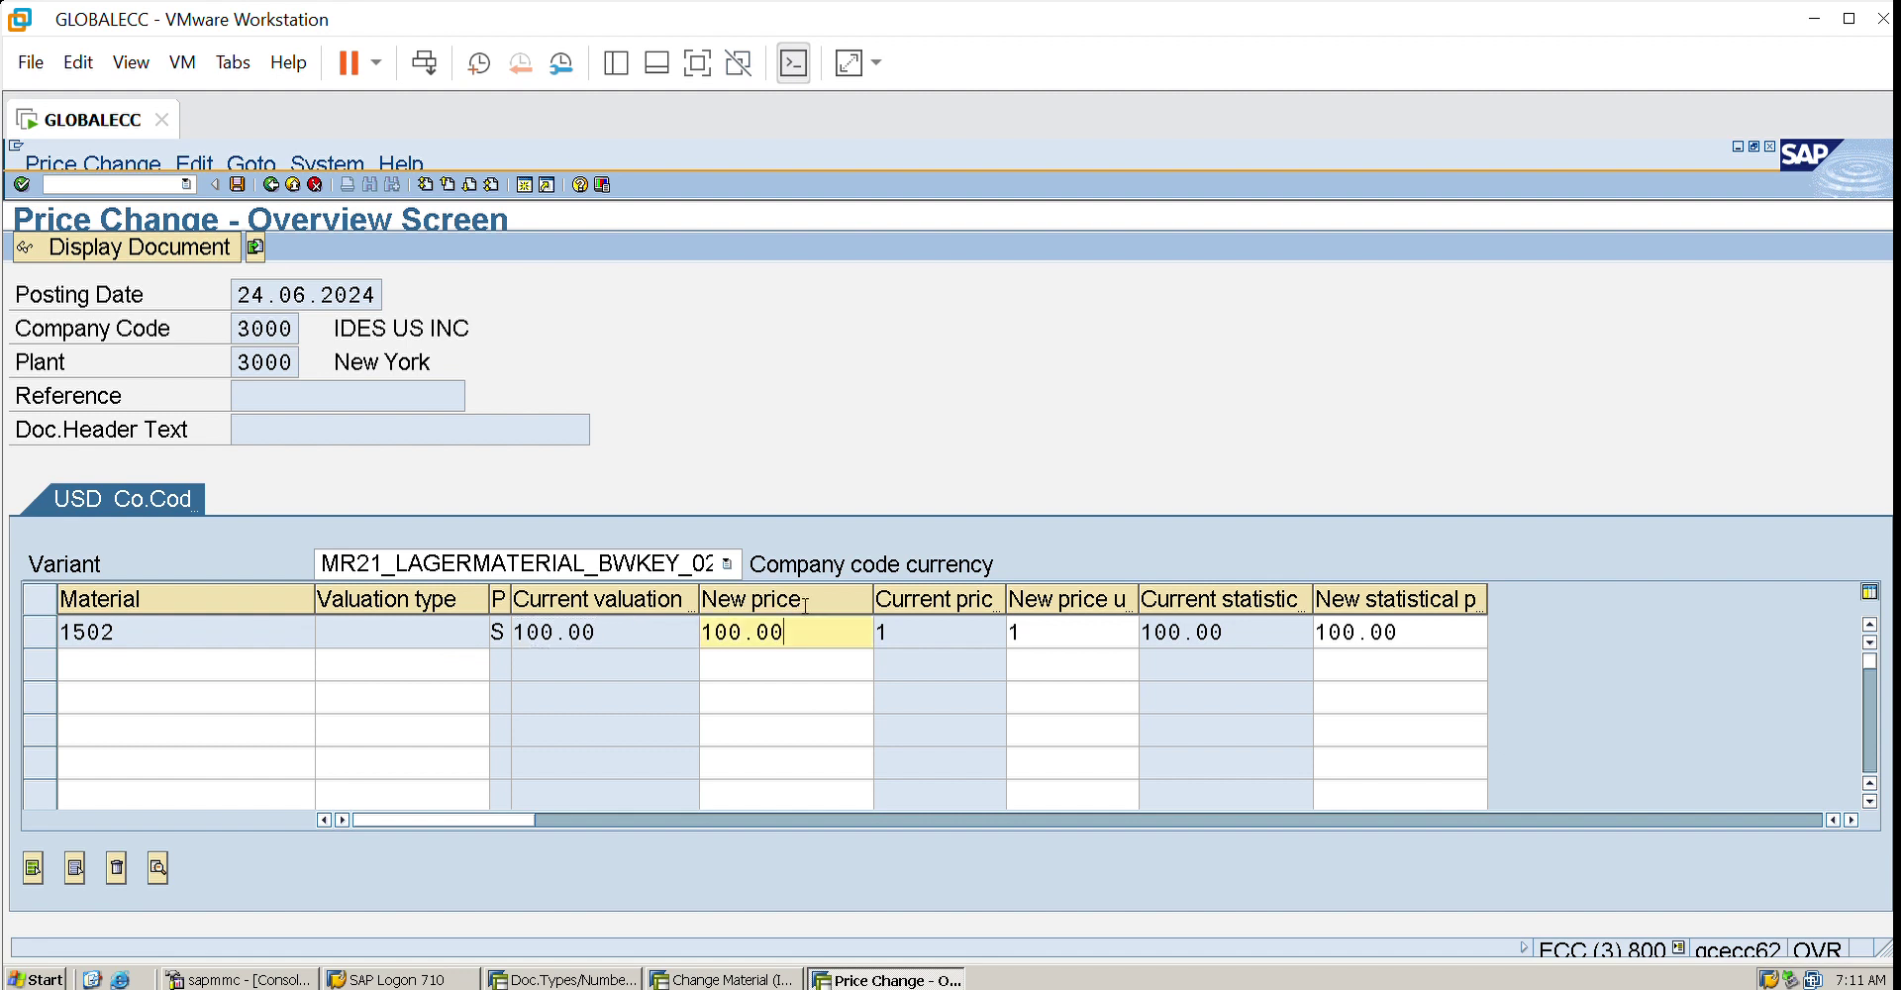
pyautogui.press('BackSpace')
pyautogui.press('BackSpace')
pyautogui.press('BackSpace')
pyautogui.press('BackSpace')
pyautogui.press('BackSpace')
pyautogui.write('20')
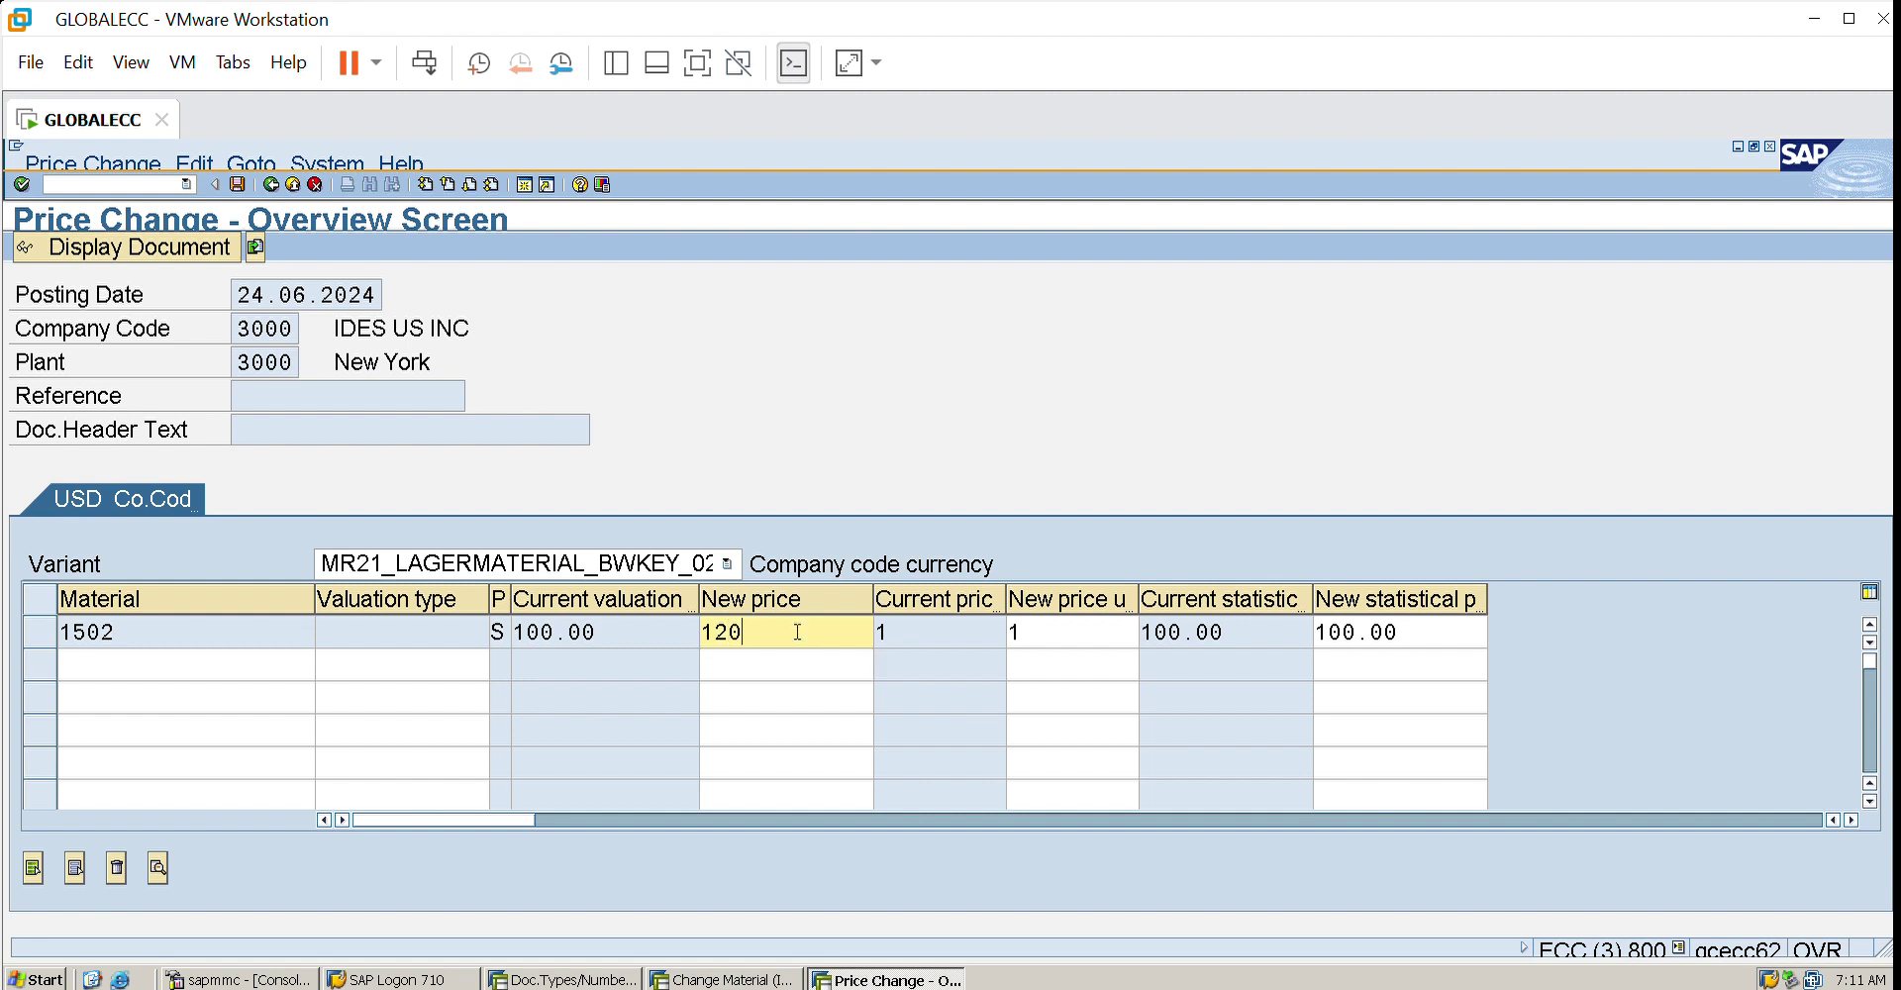
pyautogui.press('Return')
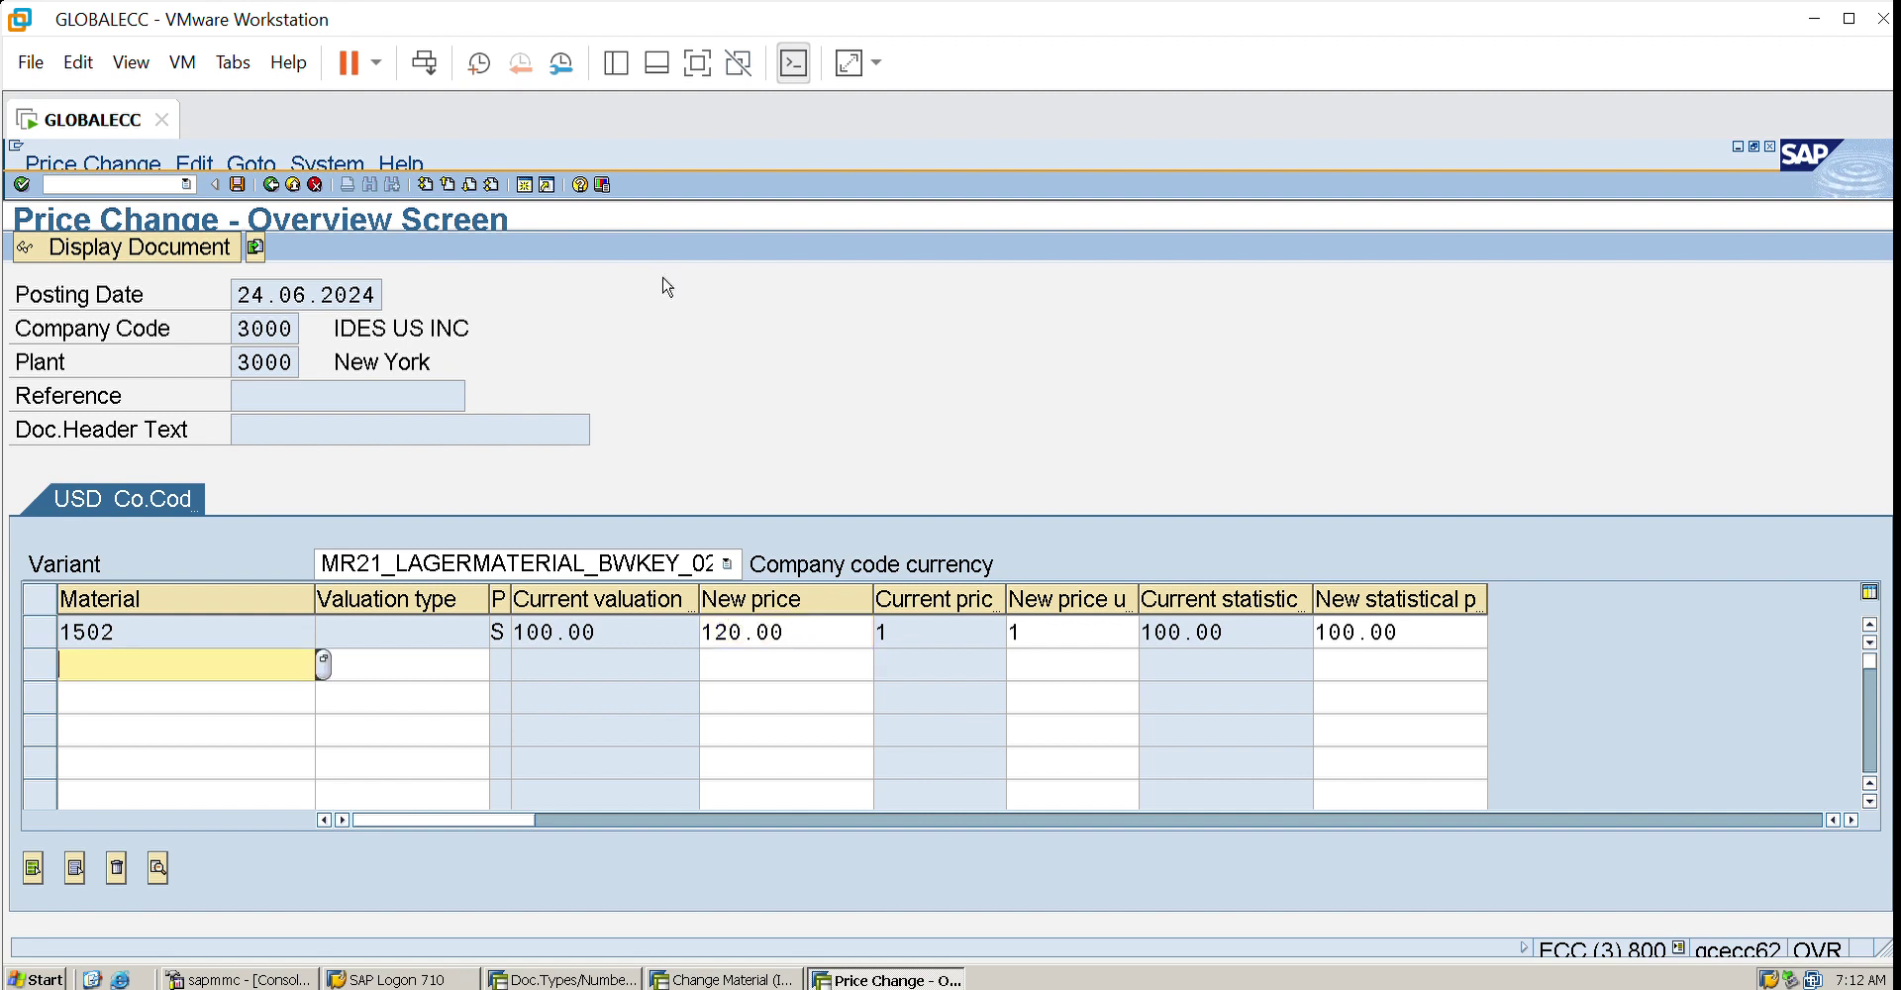
pyautogui.click(248, 173)
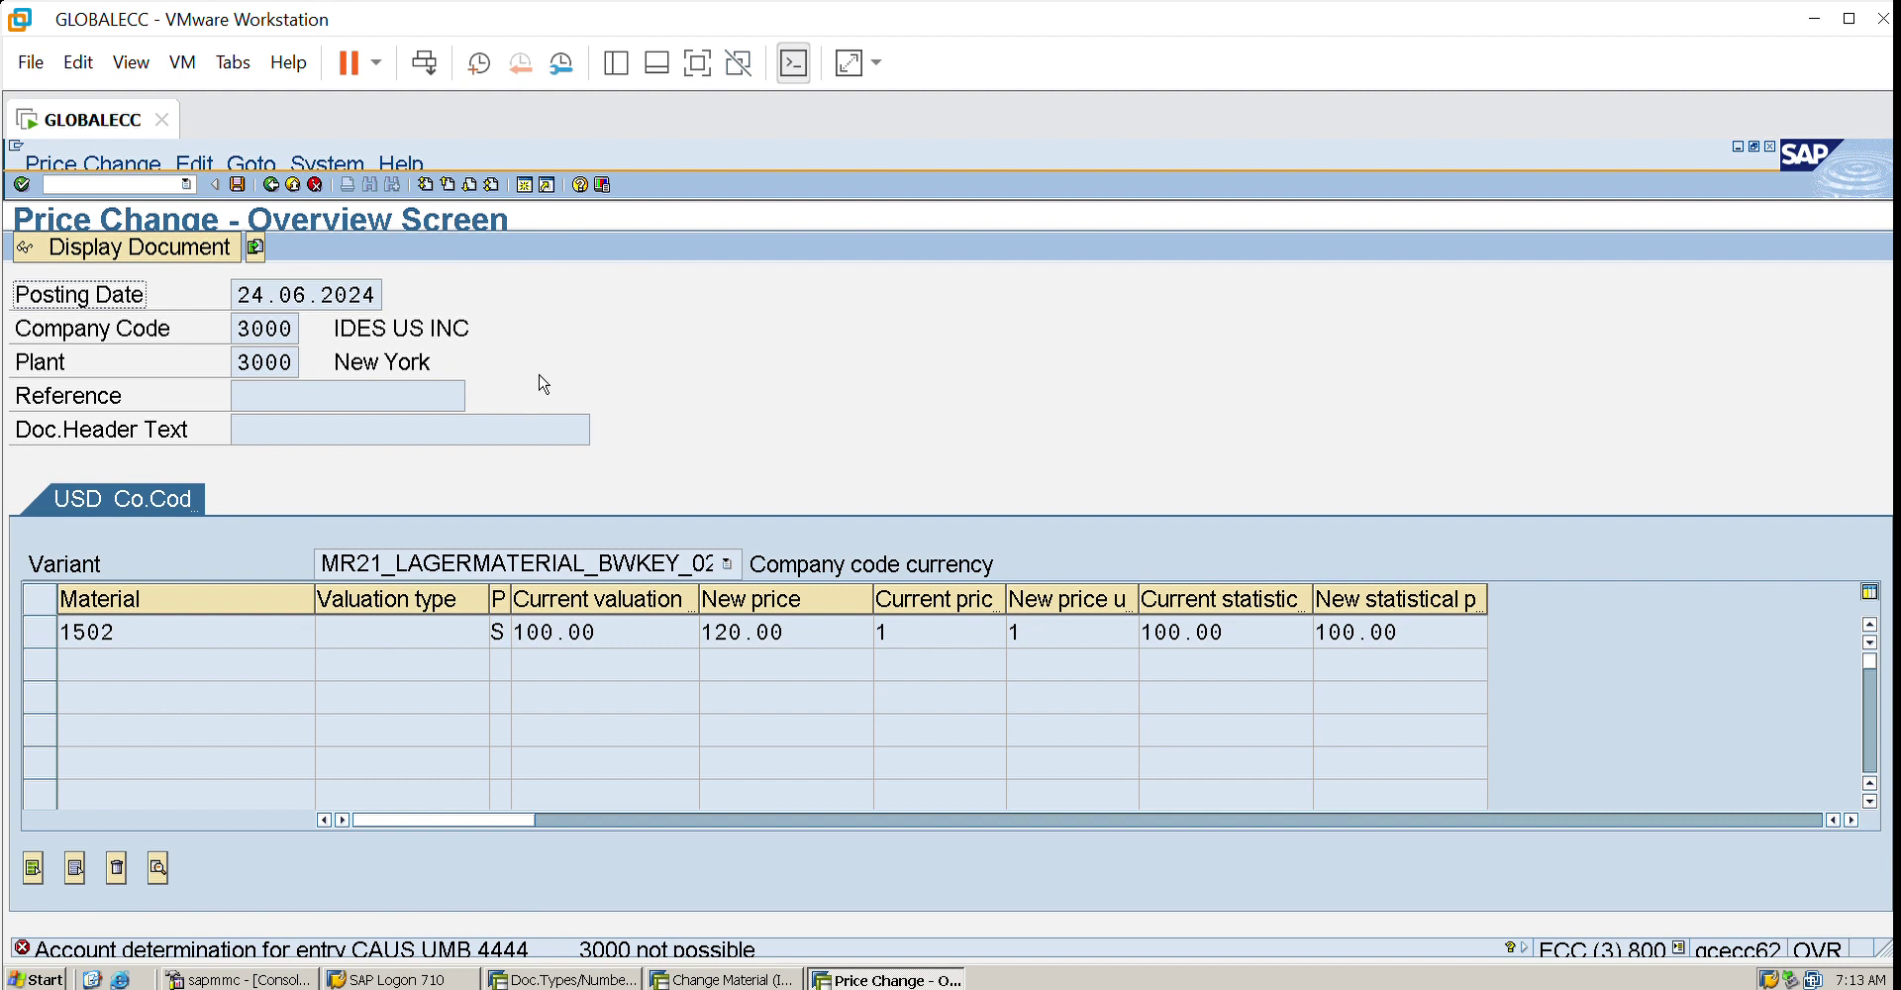
# - Start the automatic posting configuration with transaction OBYC in a new session
pyautogui.click(532, 180)
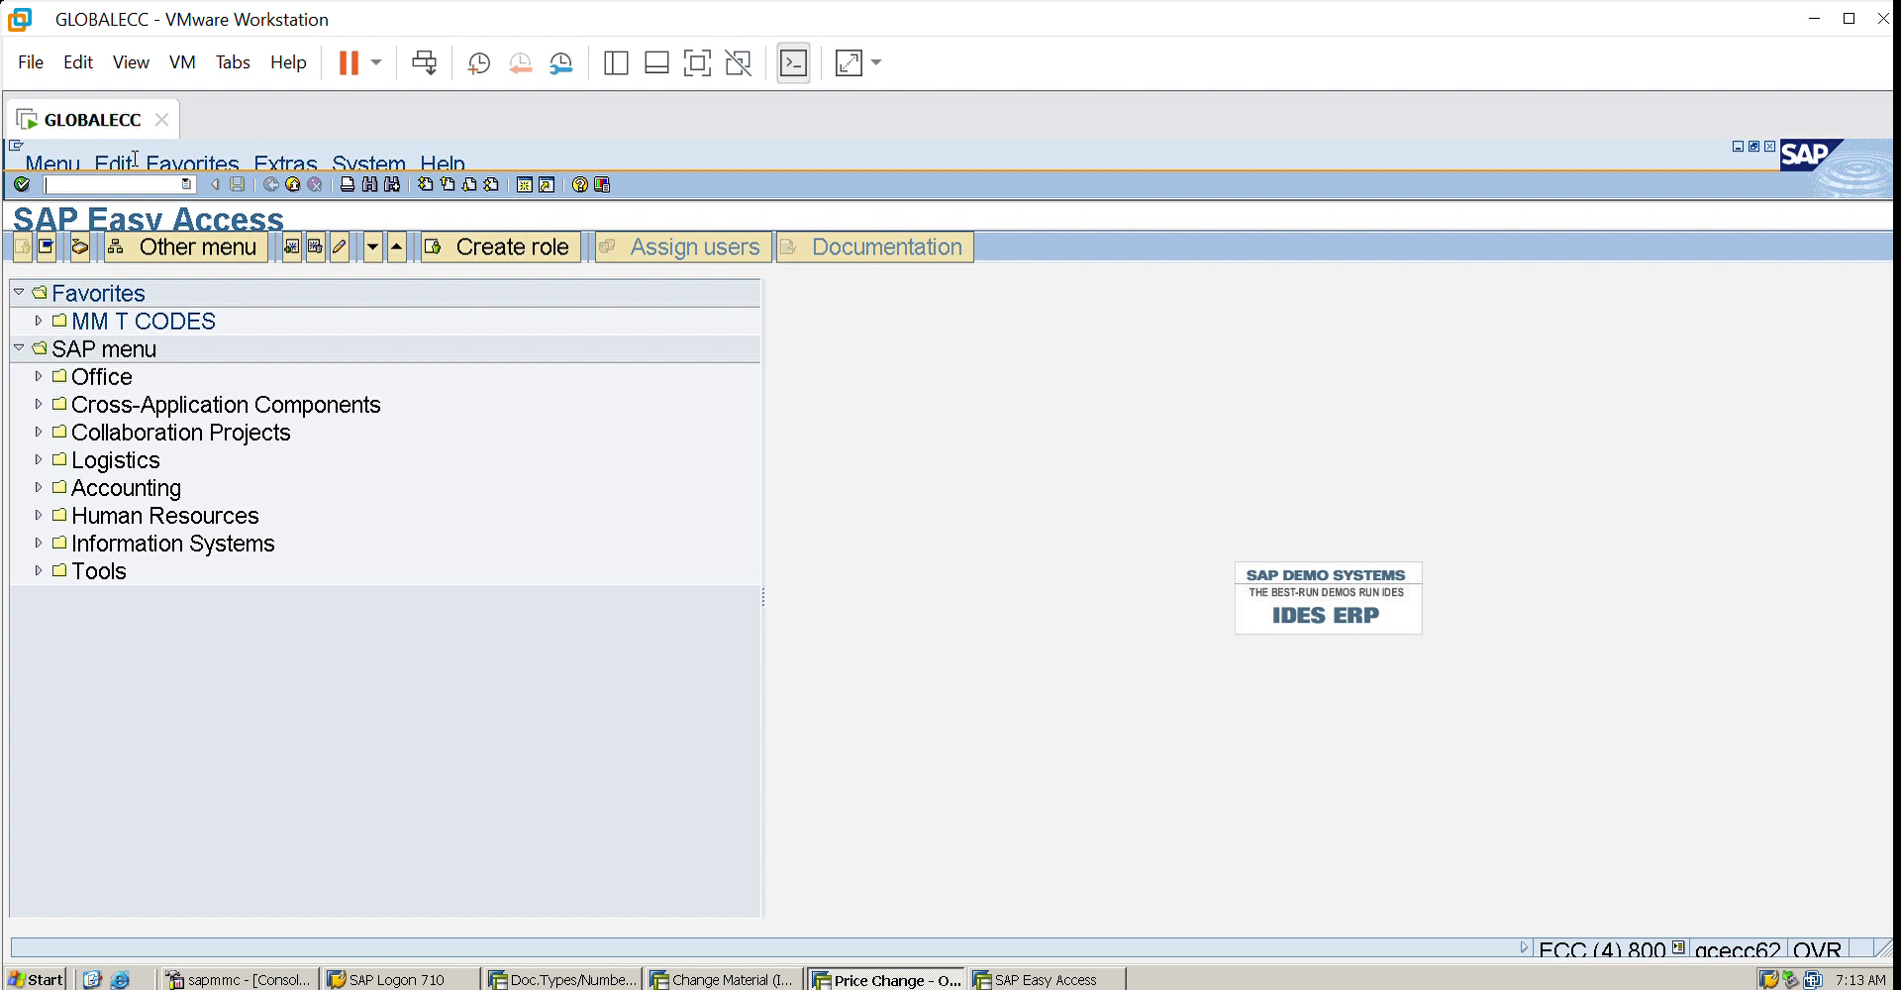
pyautogui.write('obvc')
pyautogui.press('Return')
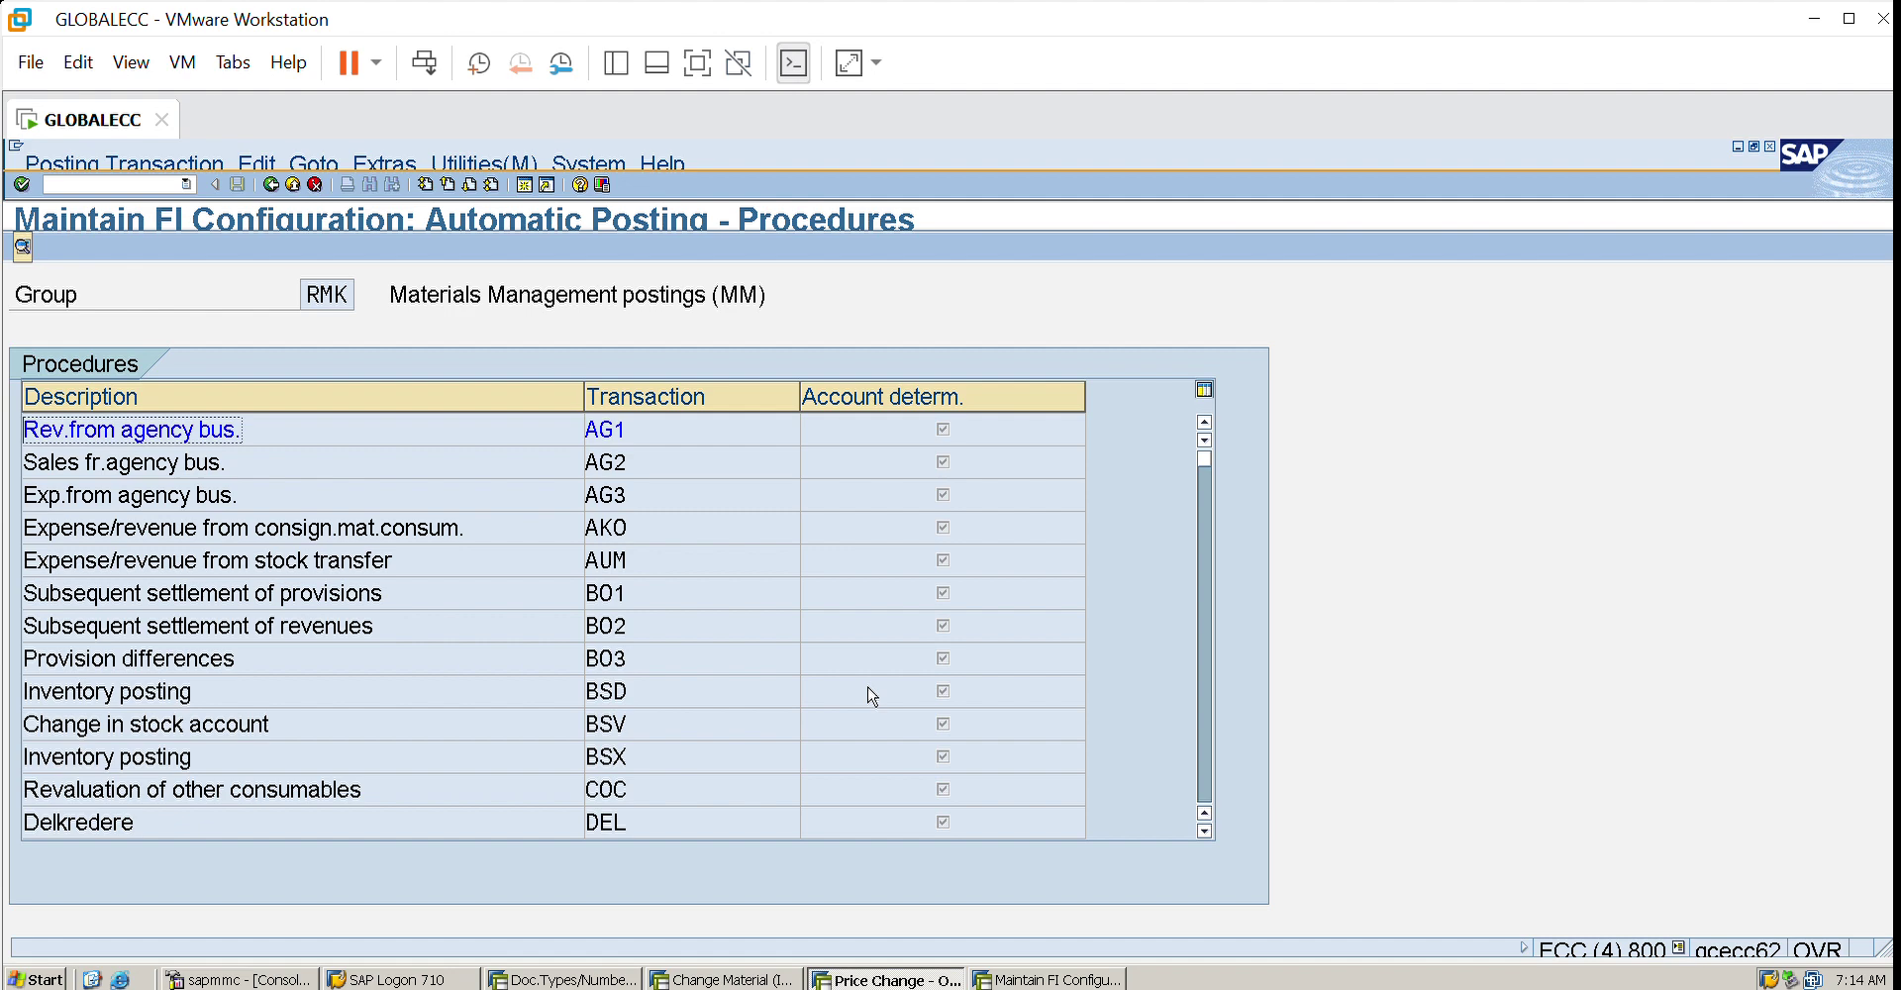
# - Open the account assignment of transaction UMB, Gain/loss from revaluation, for chart of accounts CAUS
pyautogui.click(1205, 749)
pyautogui.click(1204, 750)
pyautogui.click(1204, 749)
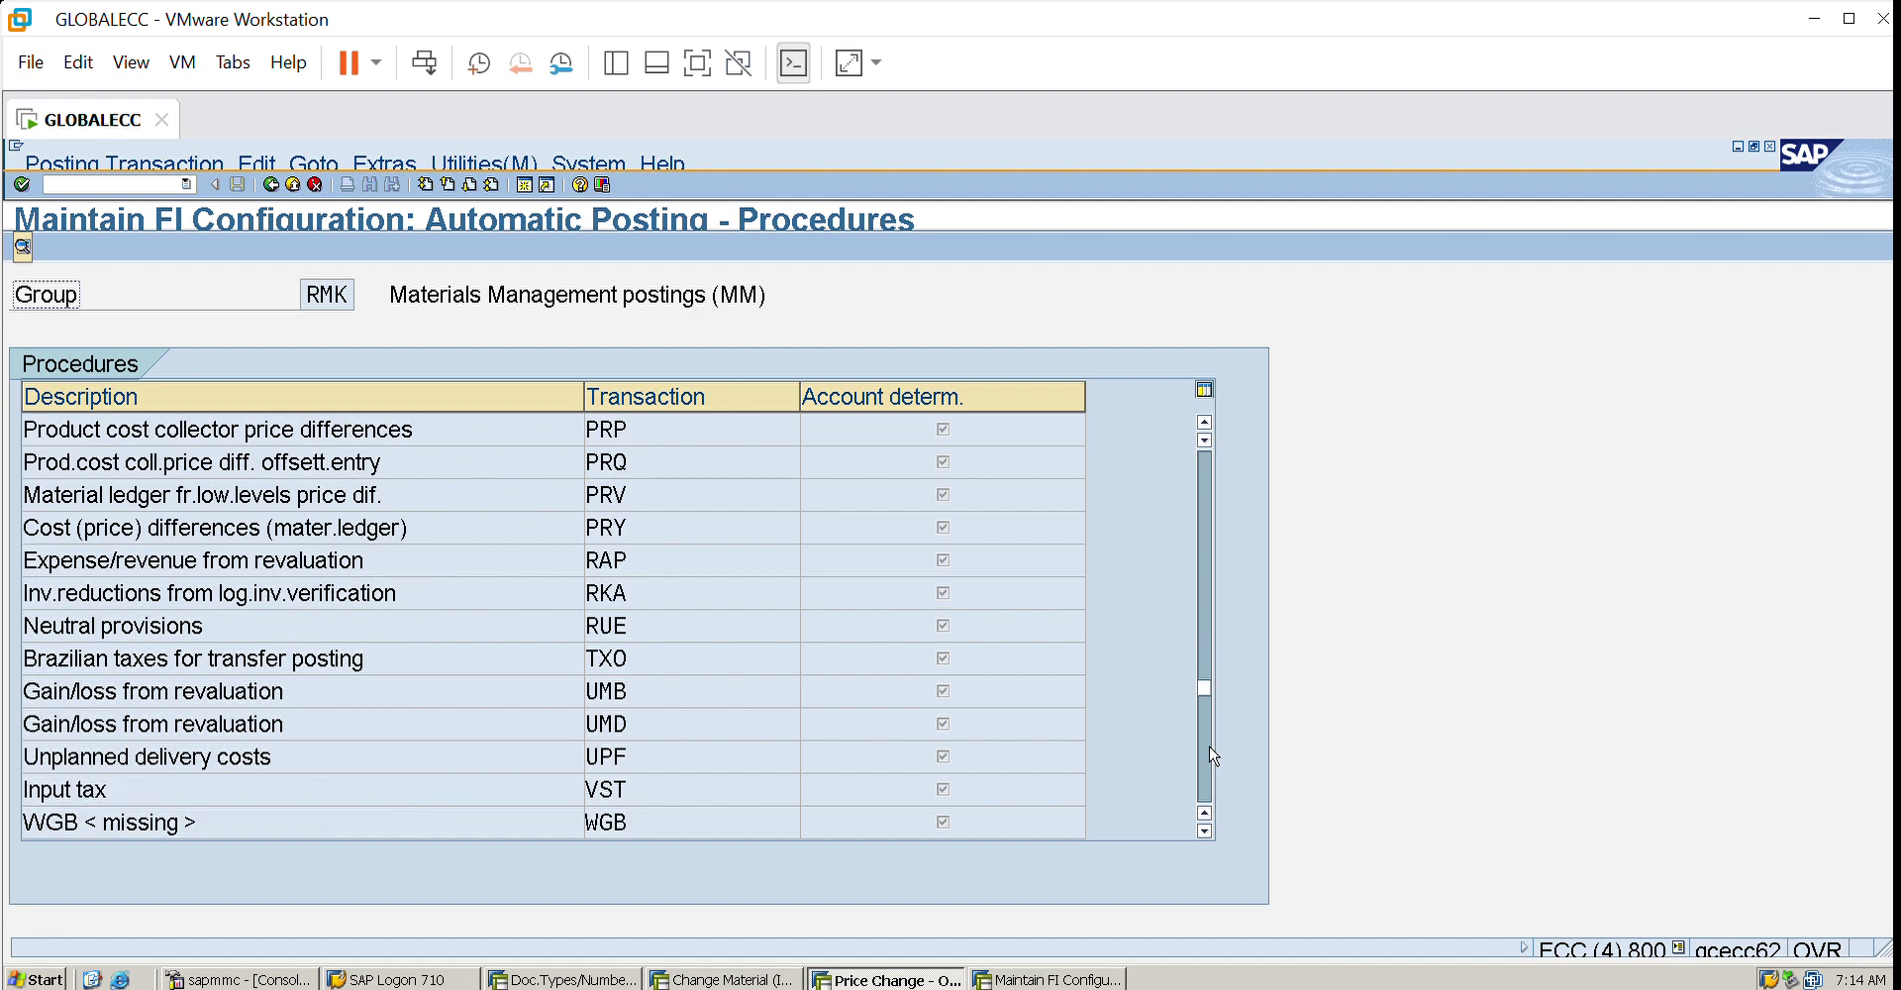
pyautogui.click(1208, 749)
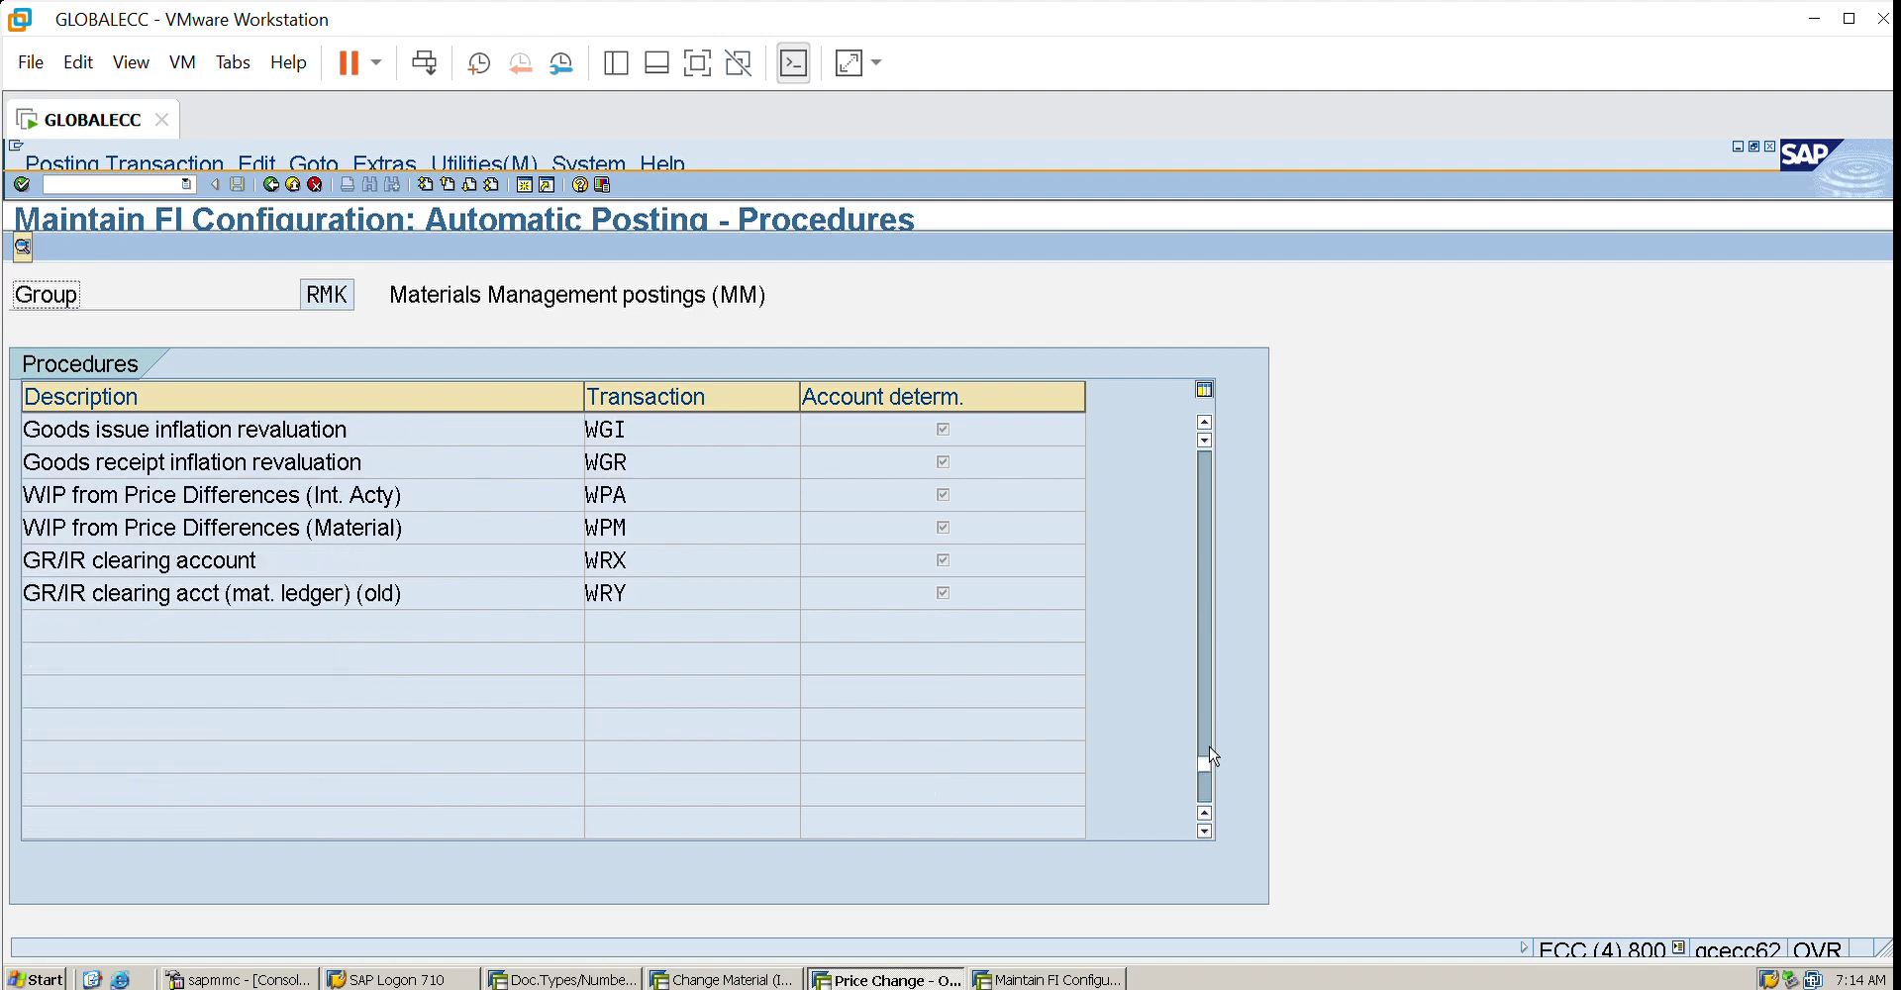
pyautogui.click(1210, 634)
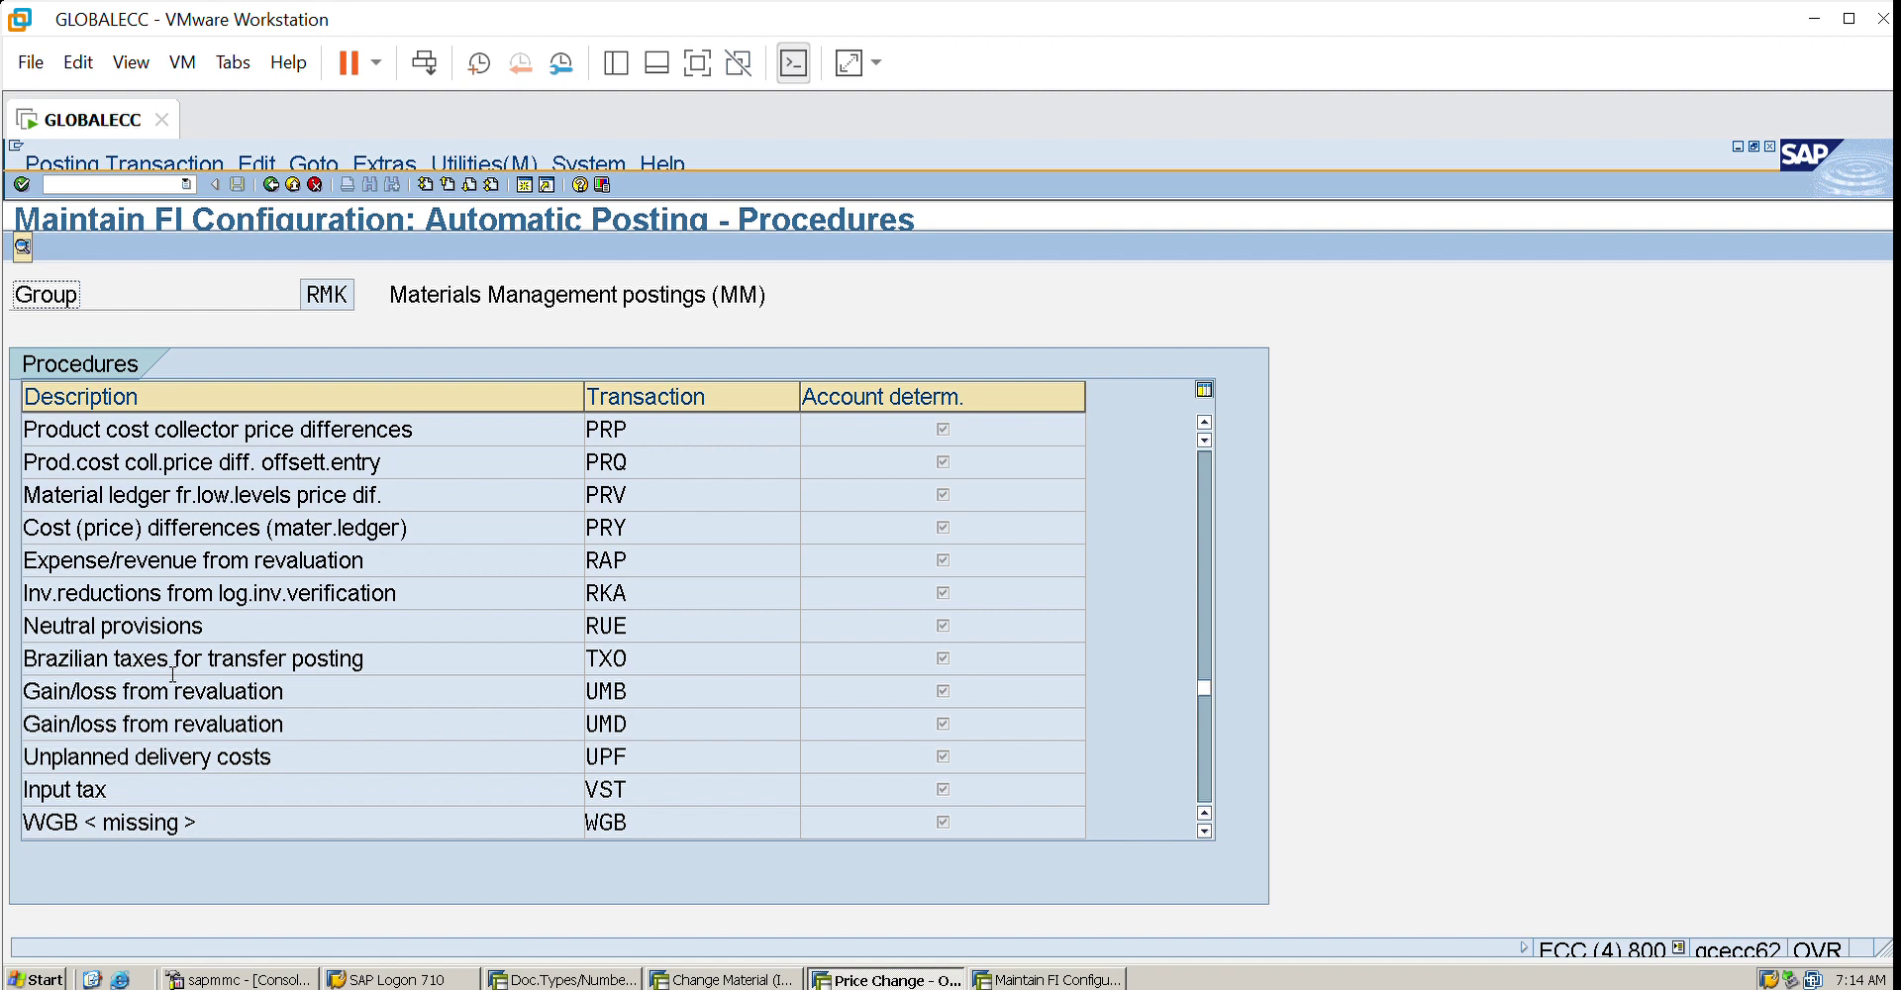
pyautogui.doubleClick(623, 665)
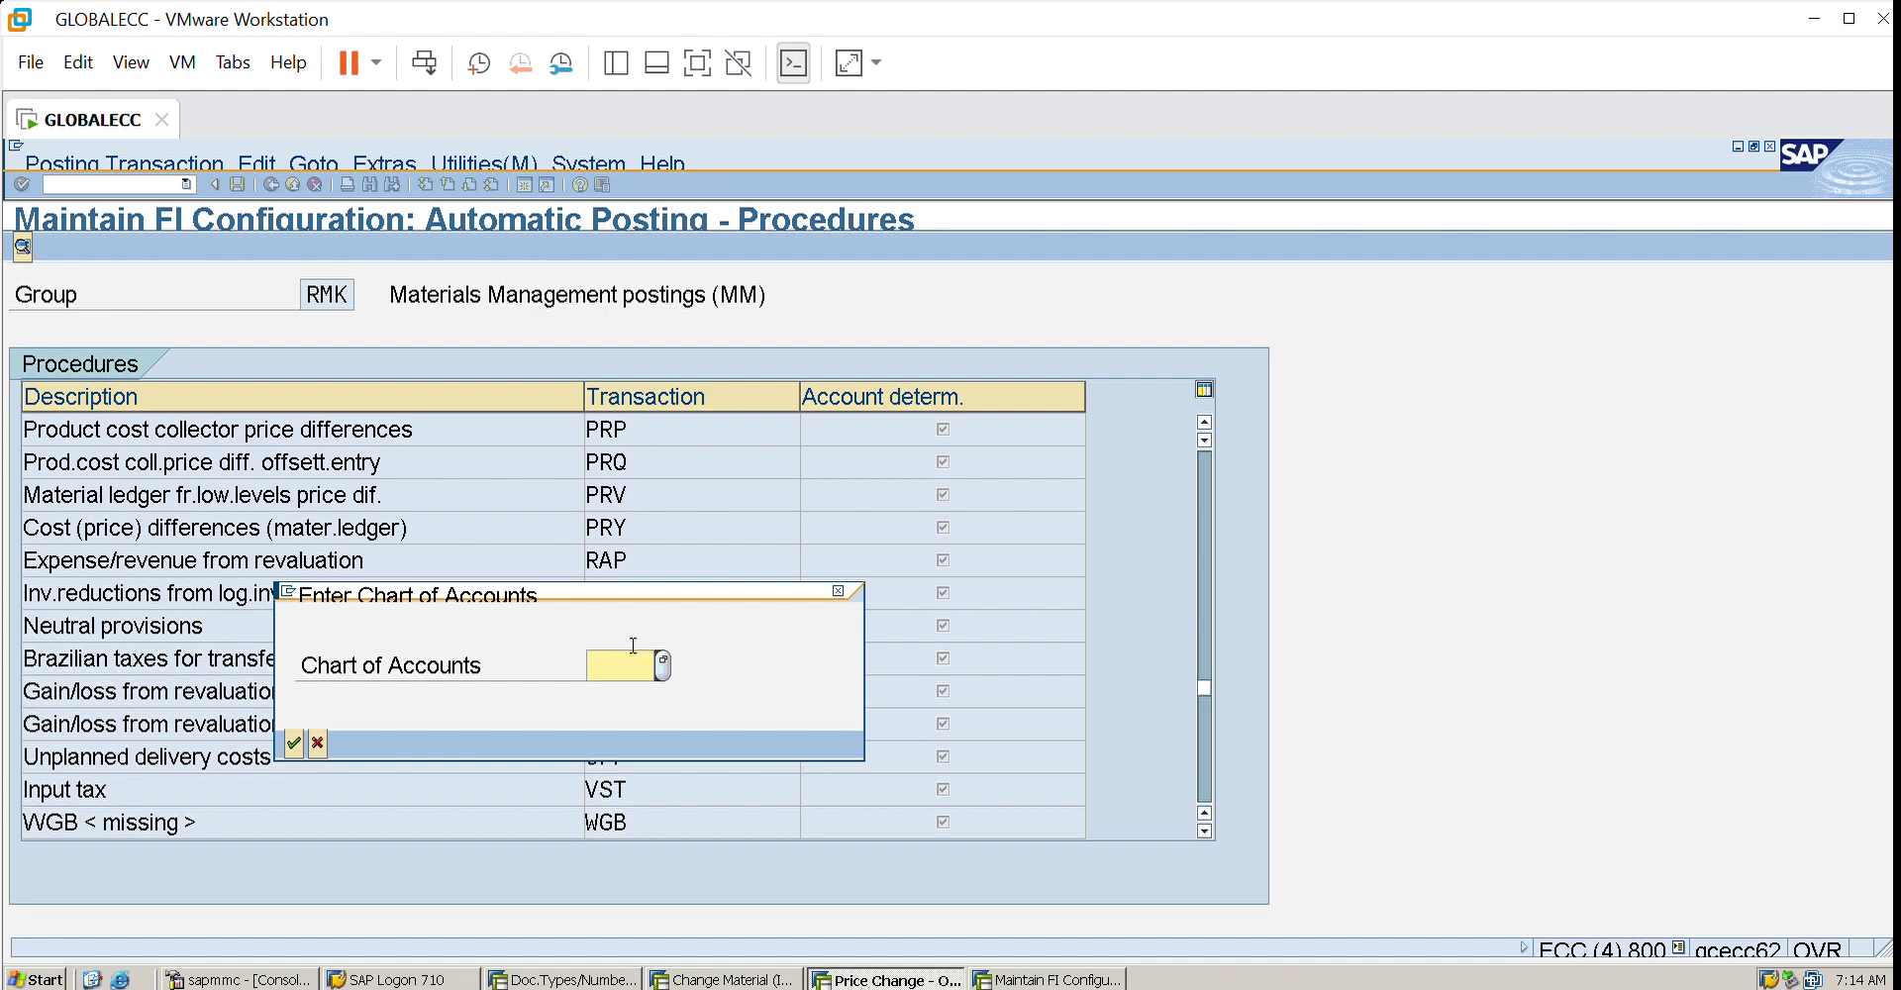
pyautogui.write('c')
pyautogui.press('Down')
pyautogui.press('Return')
pyautogui.press('Return')
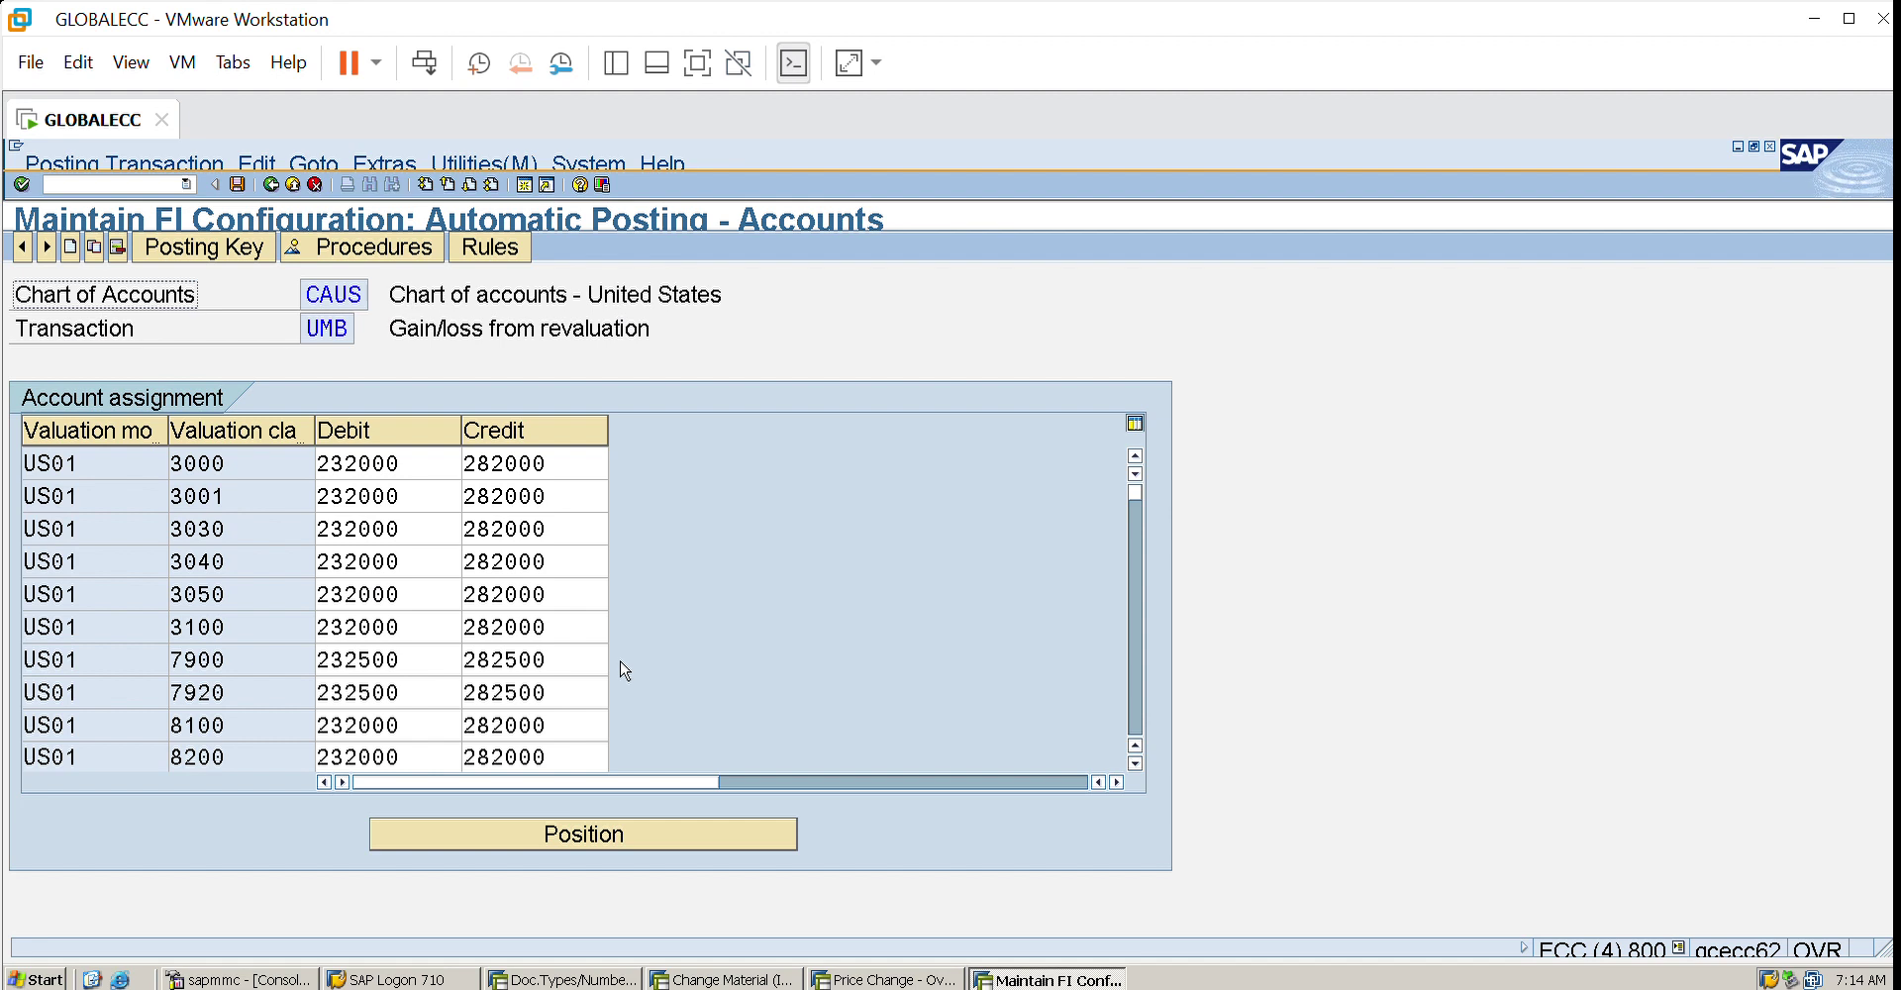
# - Copy the US01 account assignment for valuation class 3000 to a new entry with valuation modifier 4444
pyautogui.click(40, 462)
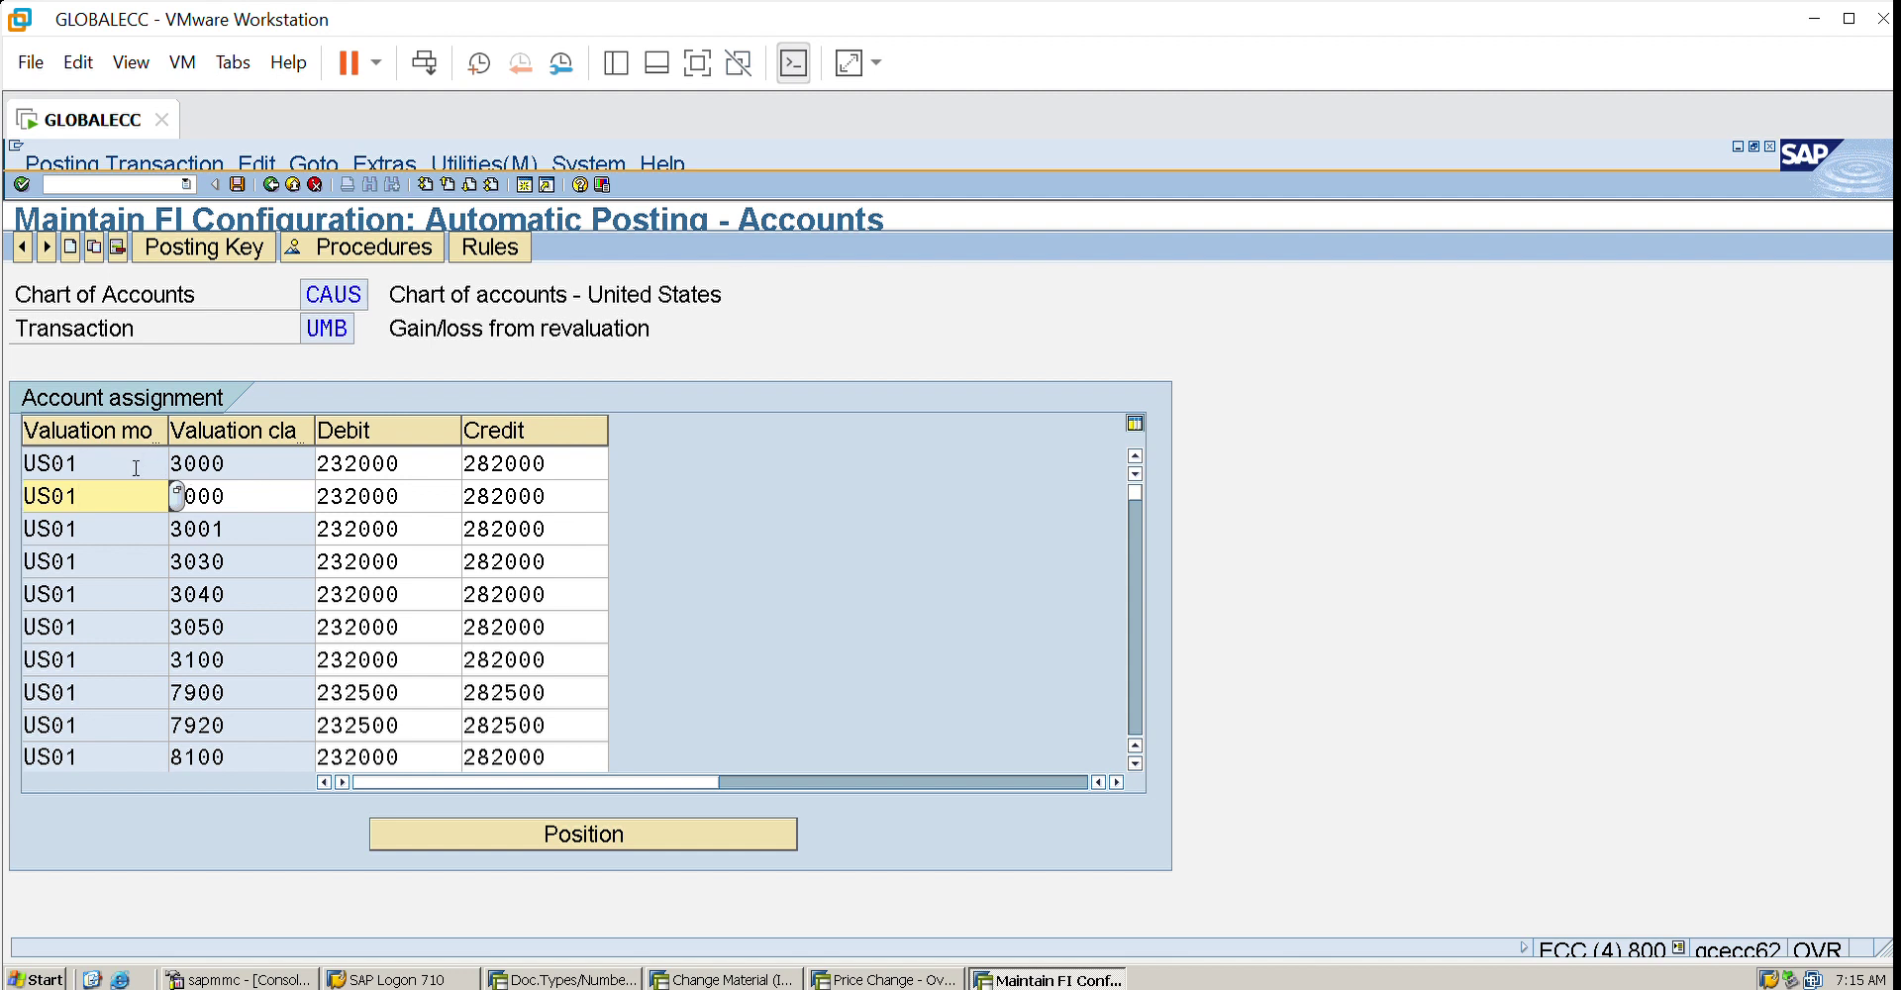
pyautogui.press('BackSpace')
pyautogui.press('BackSpace')
pyautogui.press('BackSpace')
pyautogui.press('BackSpace')
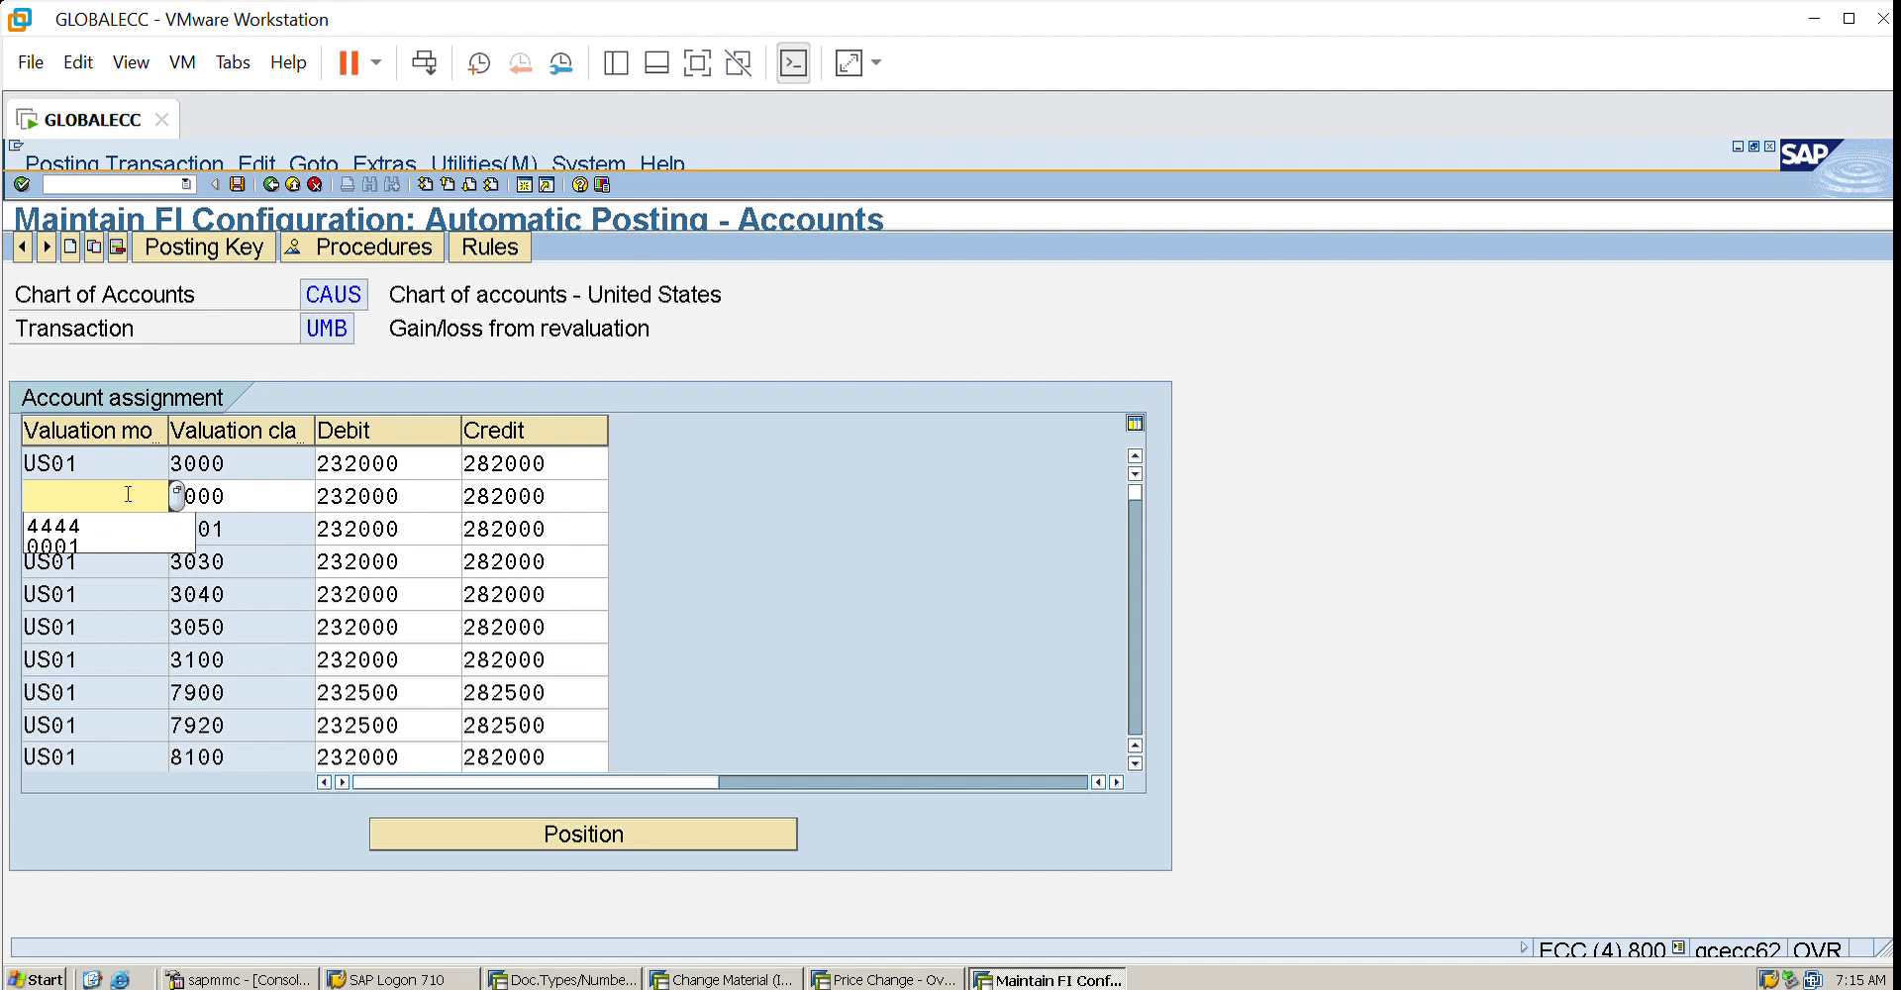
pyautogui.write('4444')
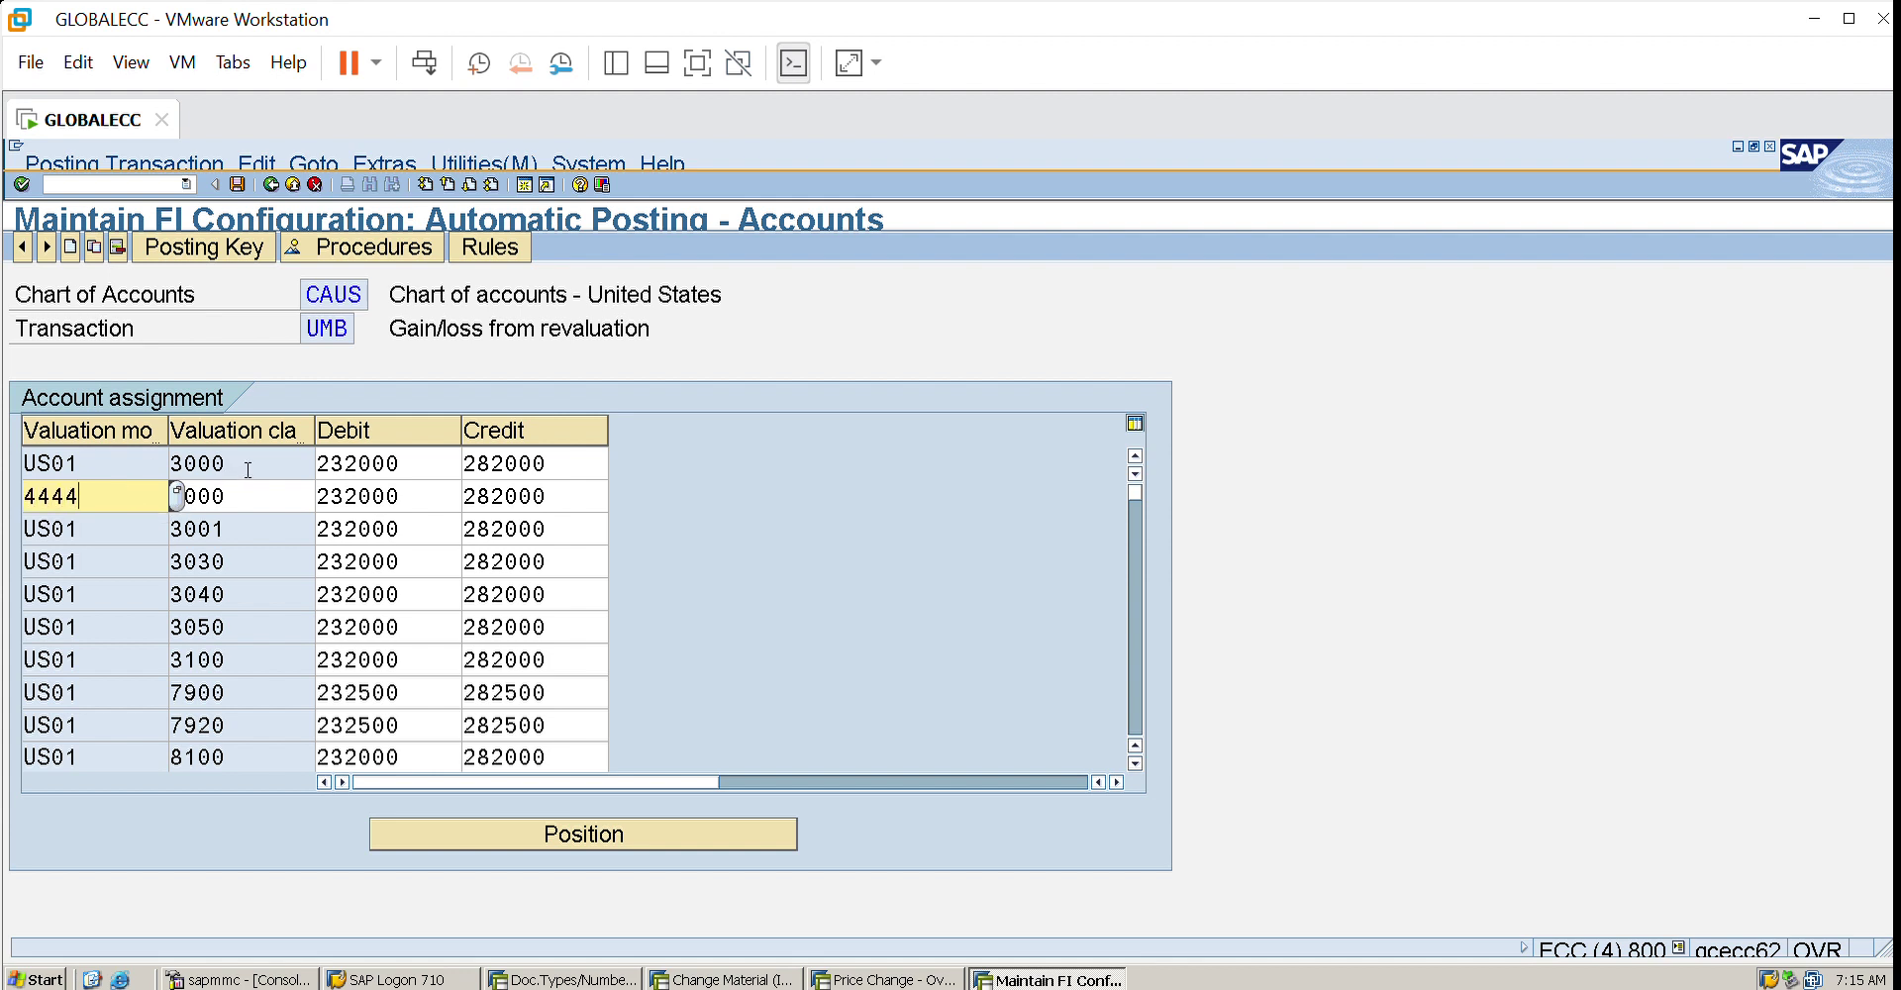
pyautogui.press('Tab')
pyautogui.press('Return')
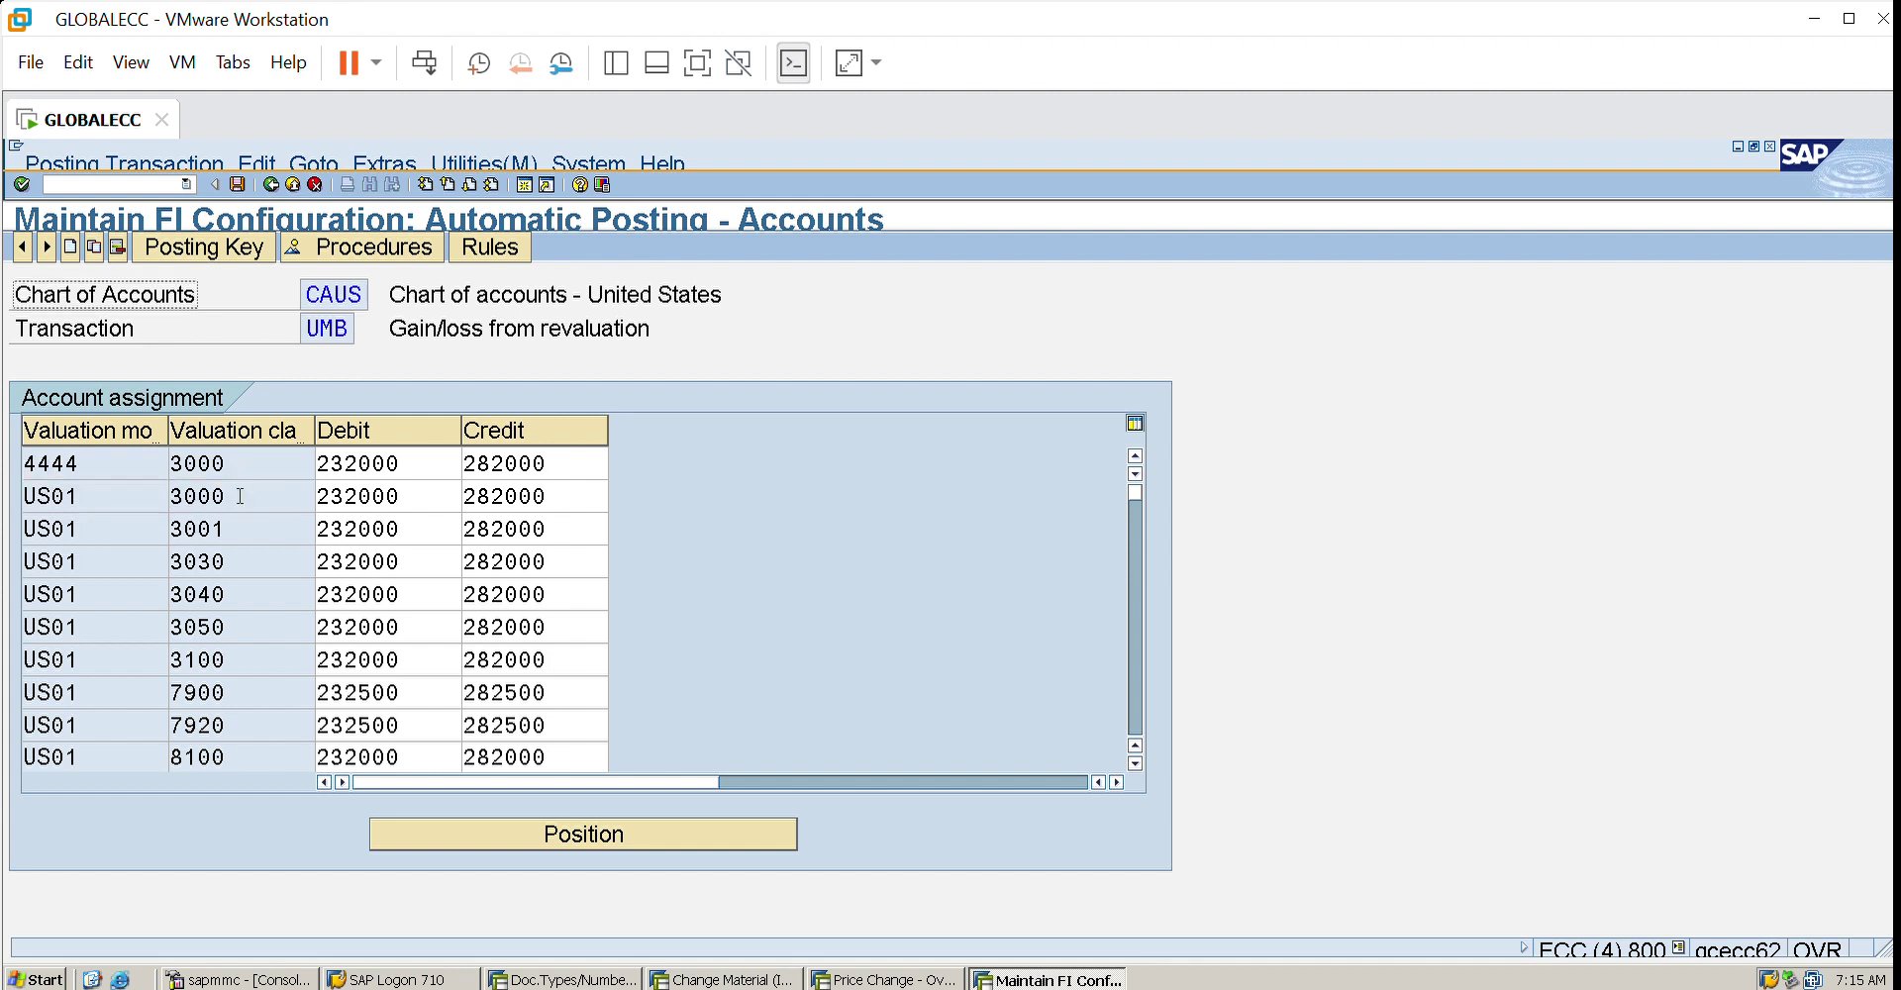
# - Save the UMB account assignment under customizing request ECCK900012 and return to the list of procedures
pyautogui.click(238, 183)
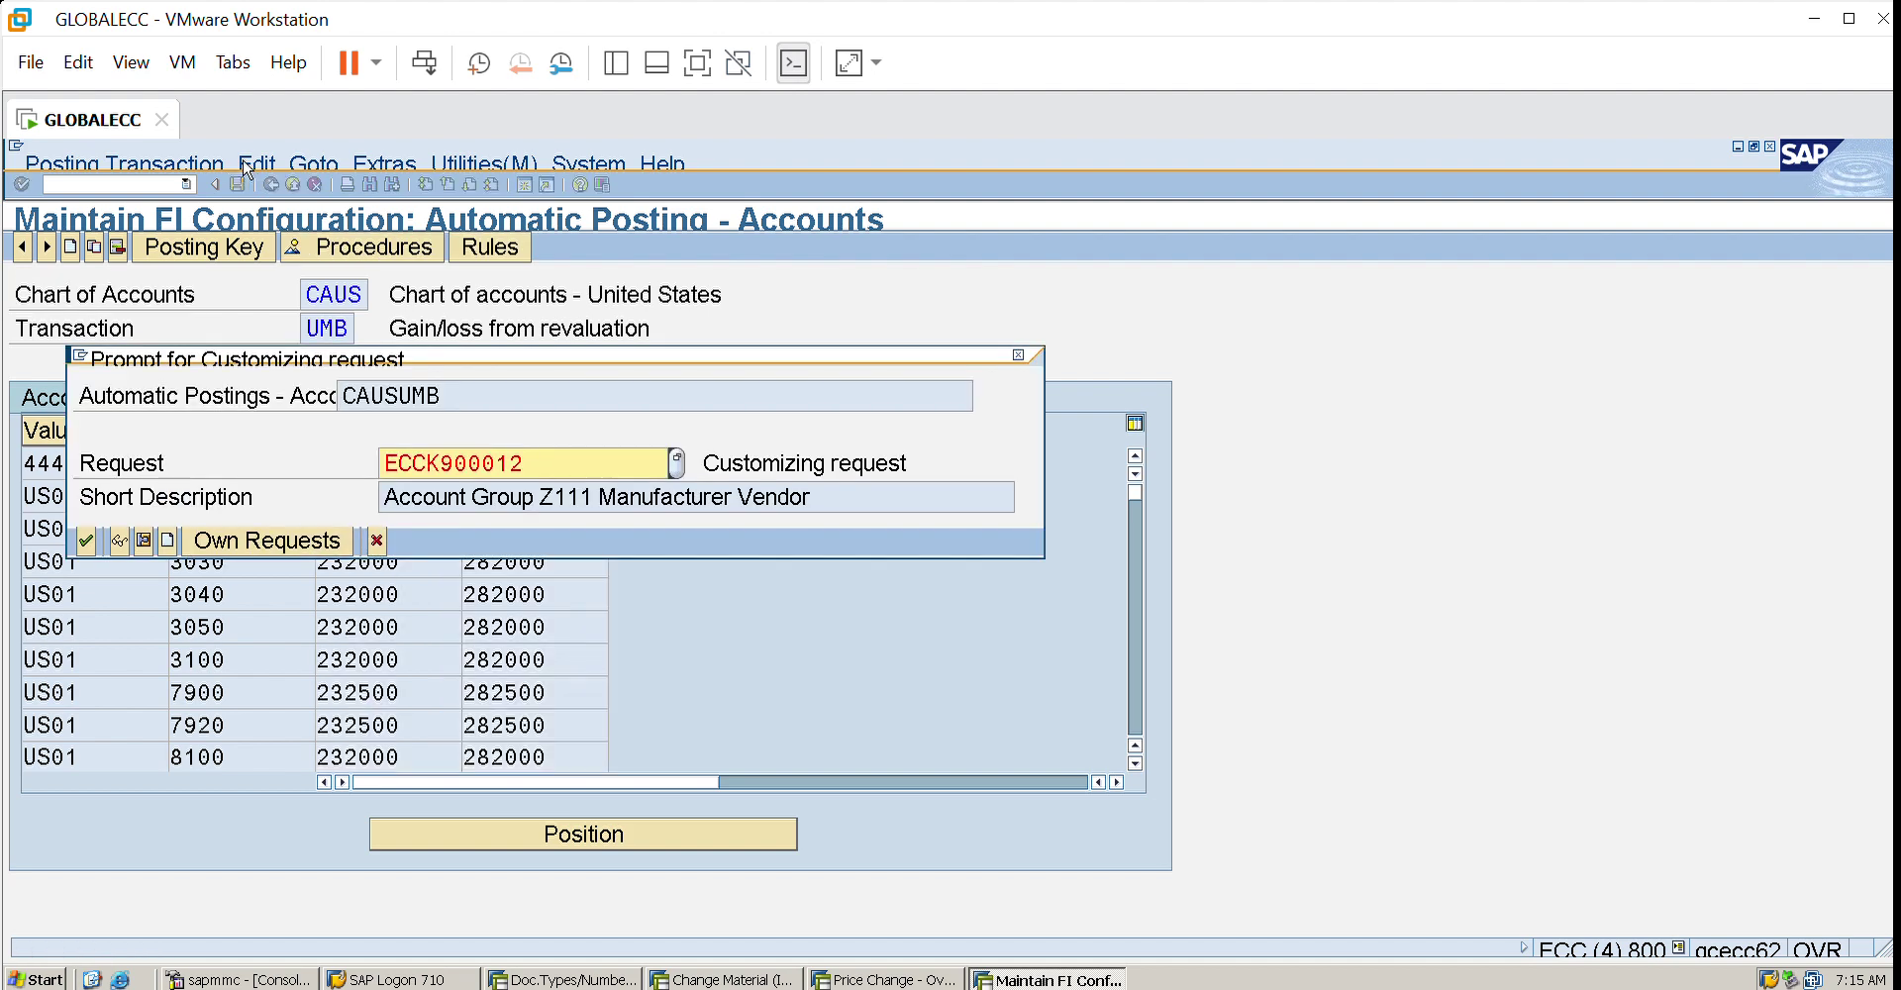
pyautogui.click(86, 541)
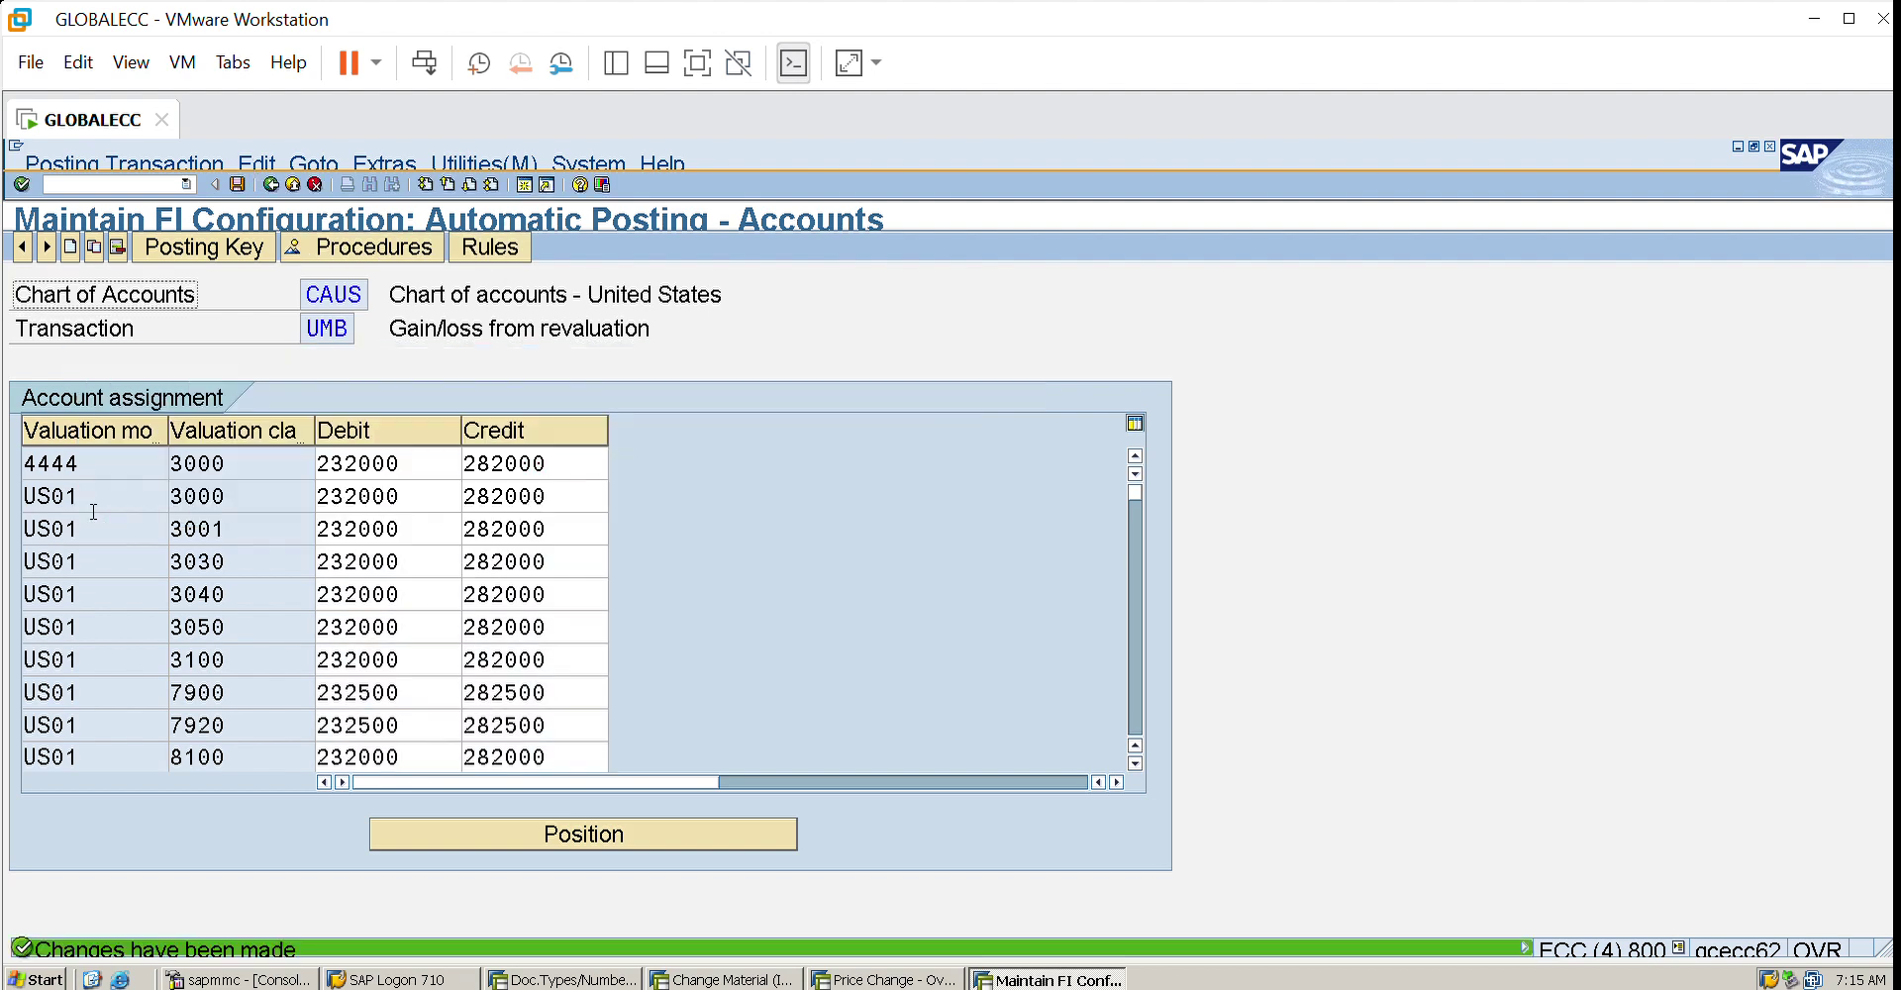
pyautogui.click(270, 184)
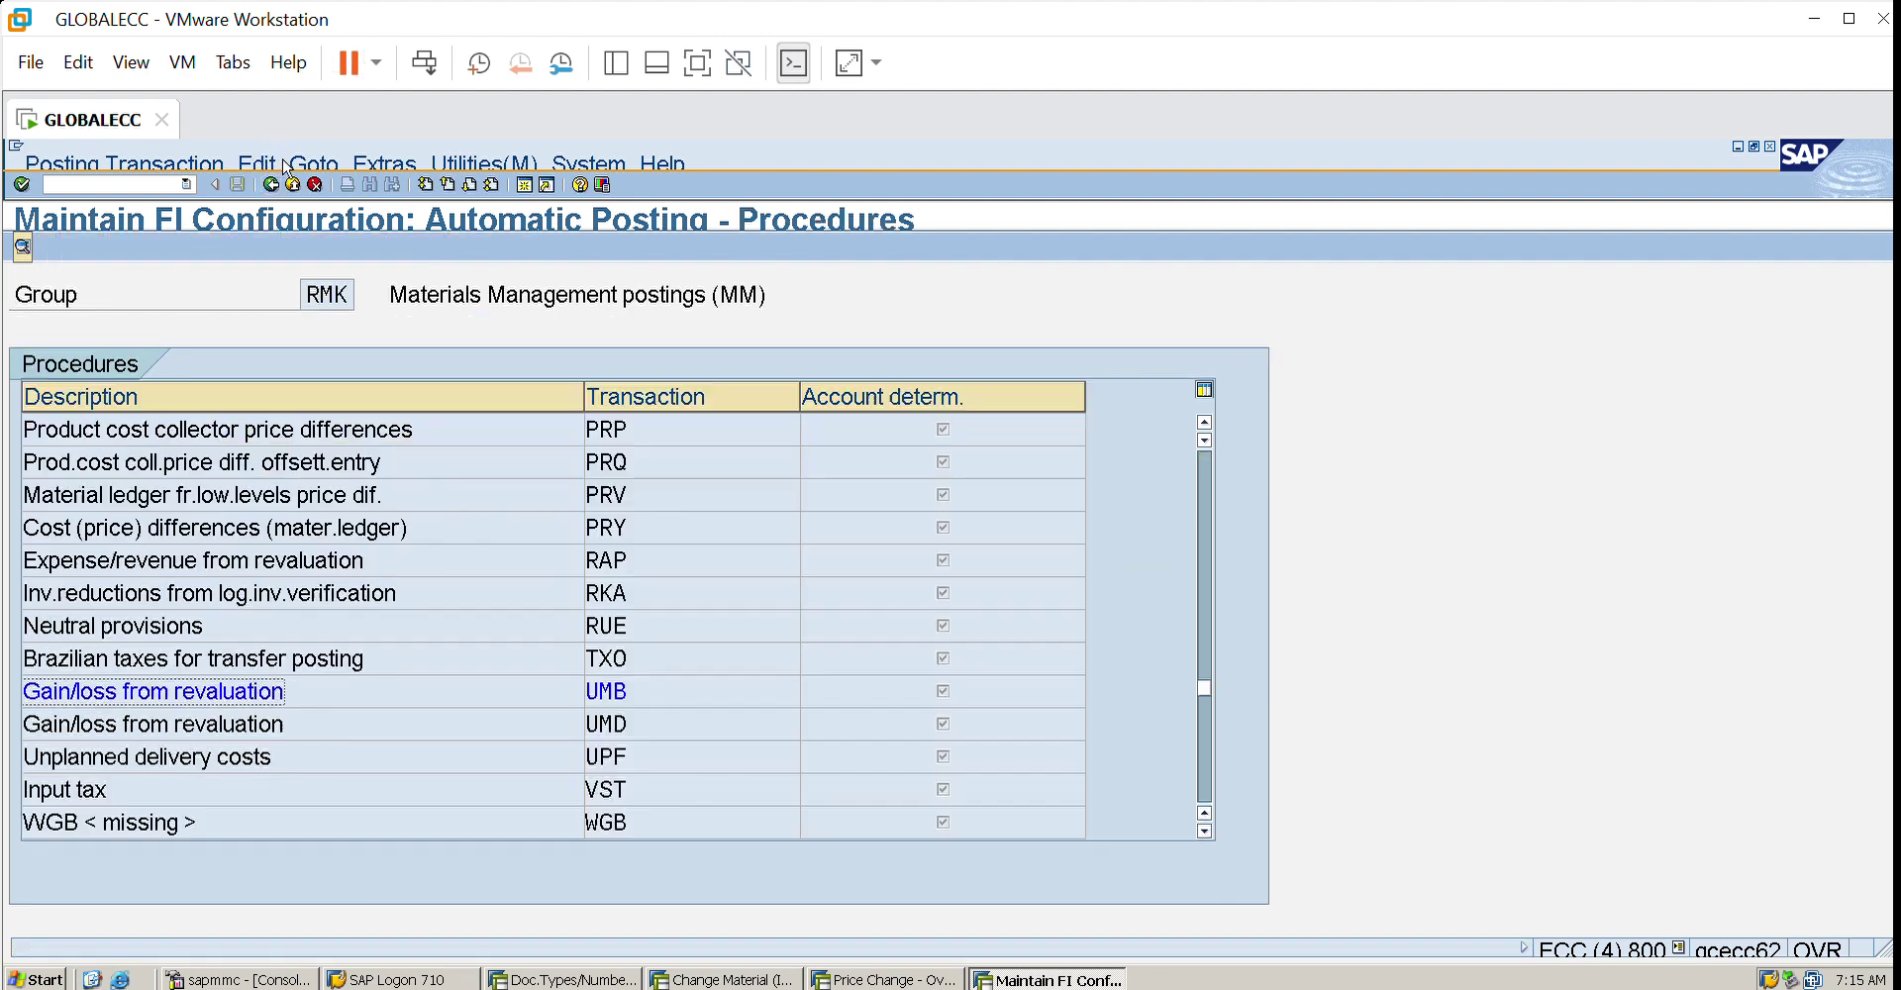
# - Close the automatic posting session, then post the price change for material 1502 and exit it
pyautogui.hotkey('shift', 'F3')
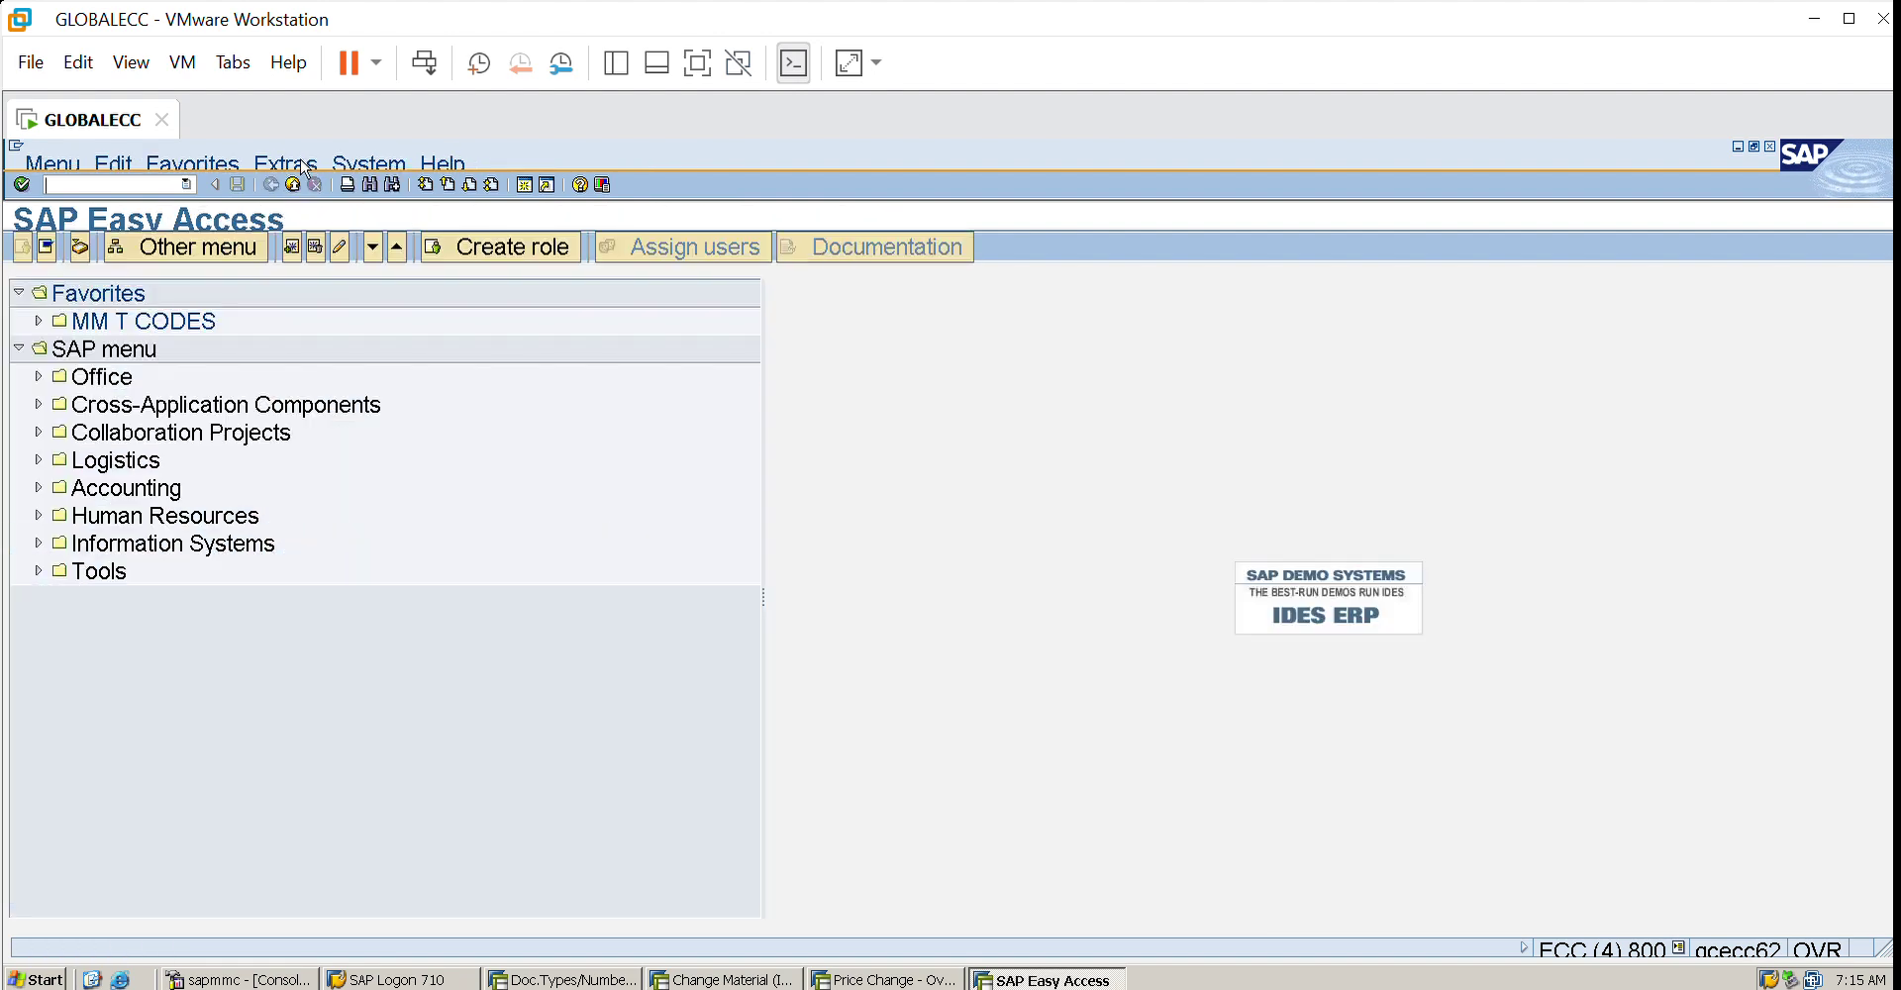
pyautogui.hotkey('shift', 'F3')
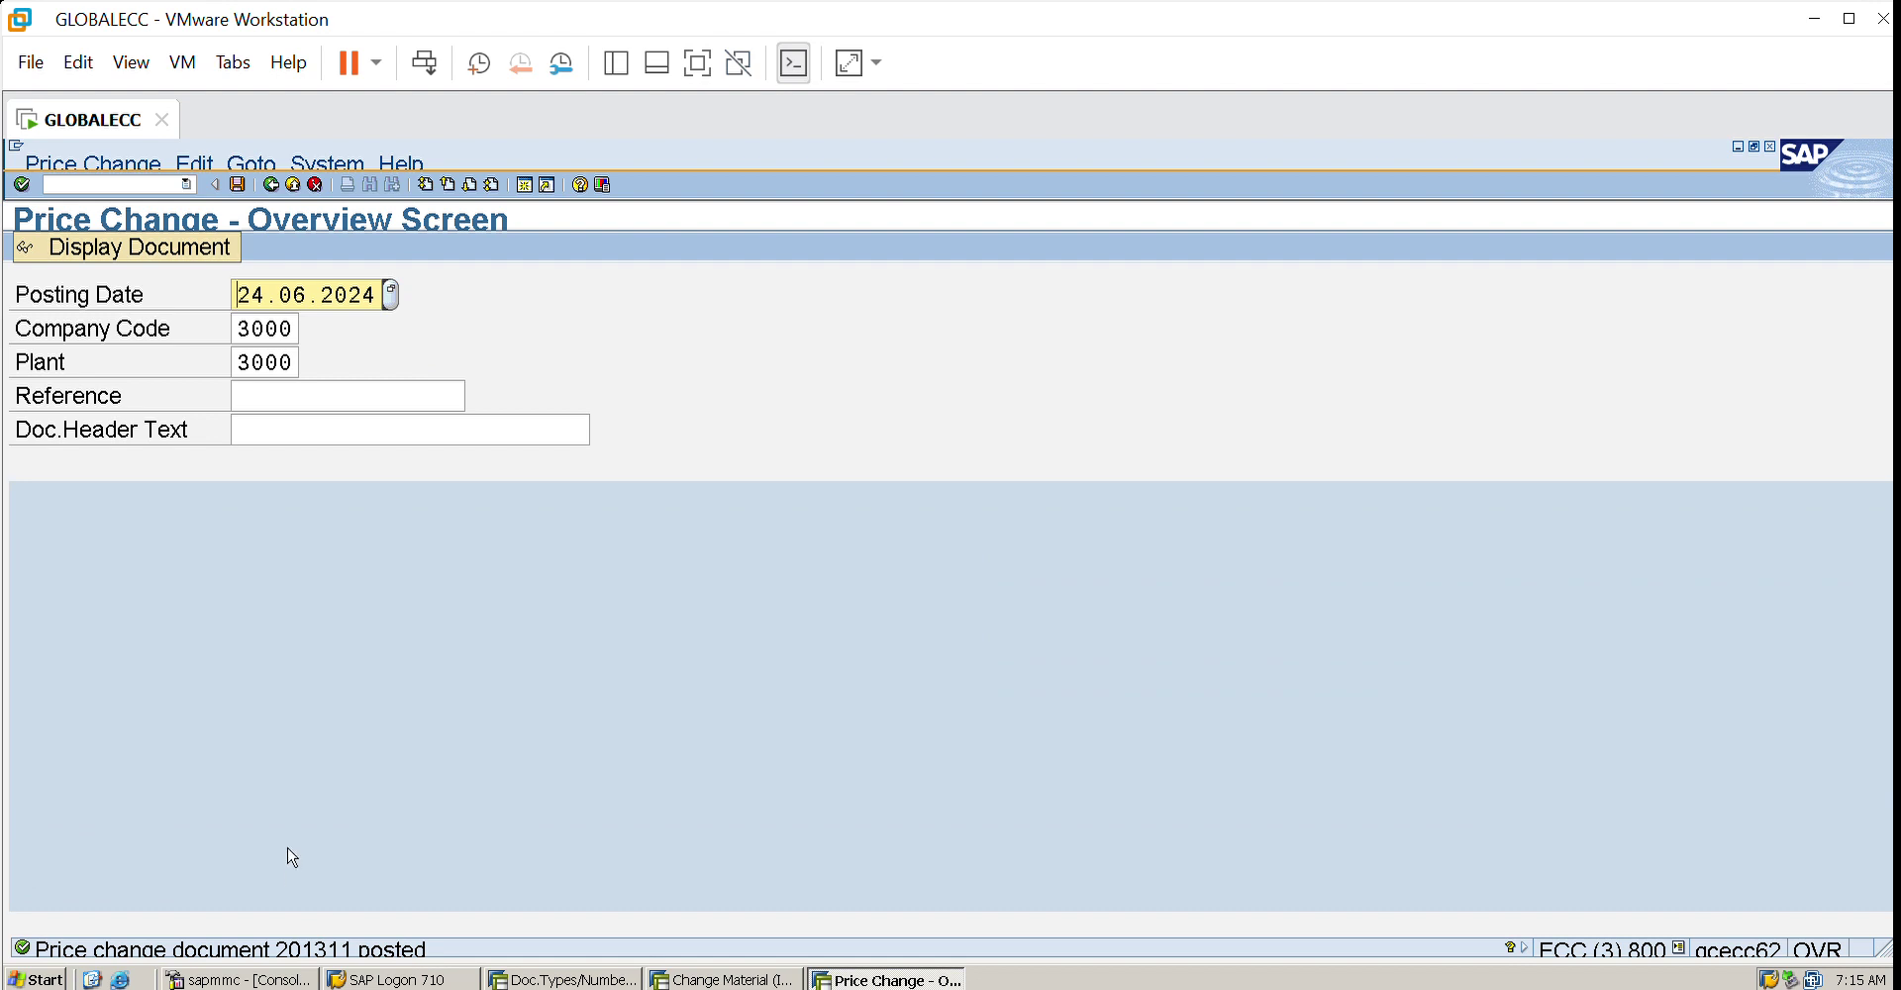
pyautogui.click(301, 176)
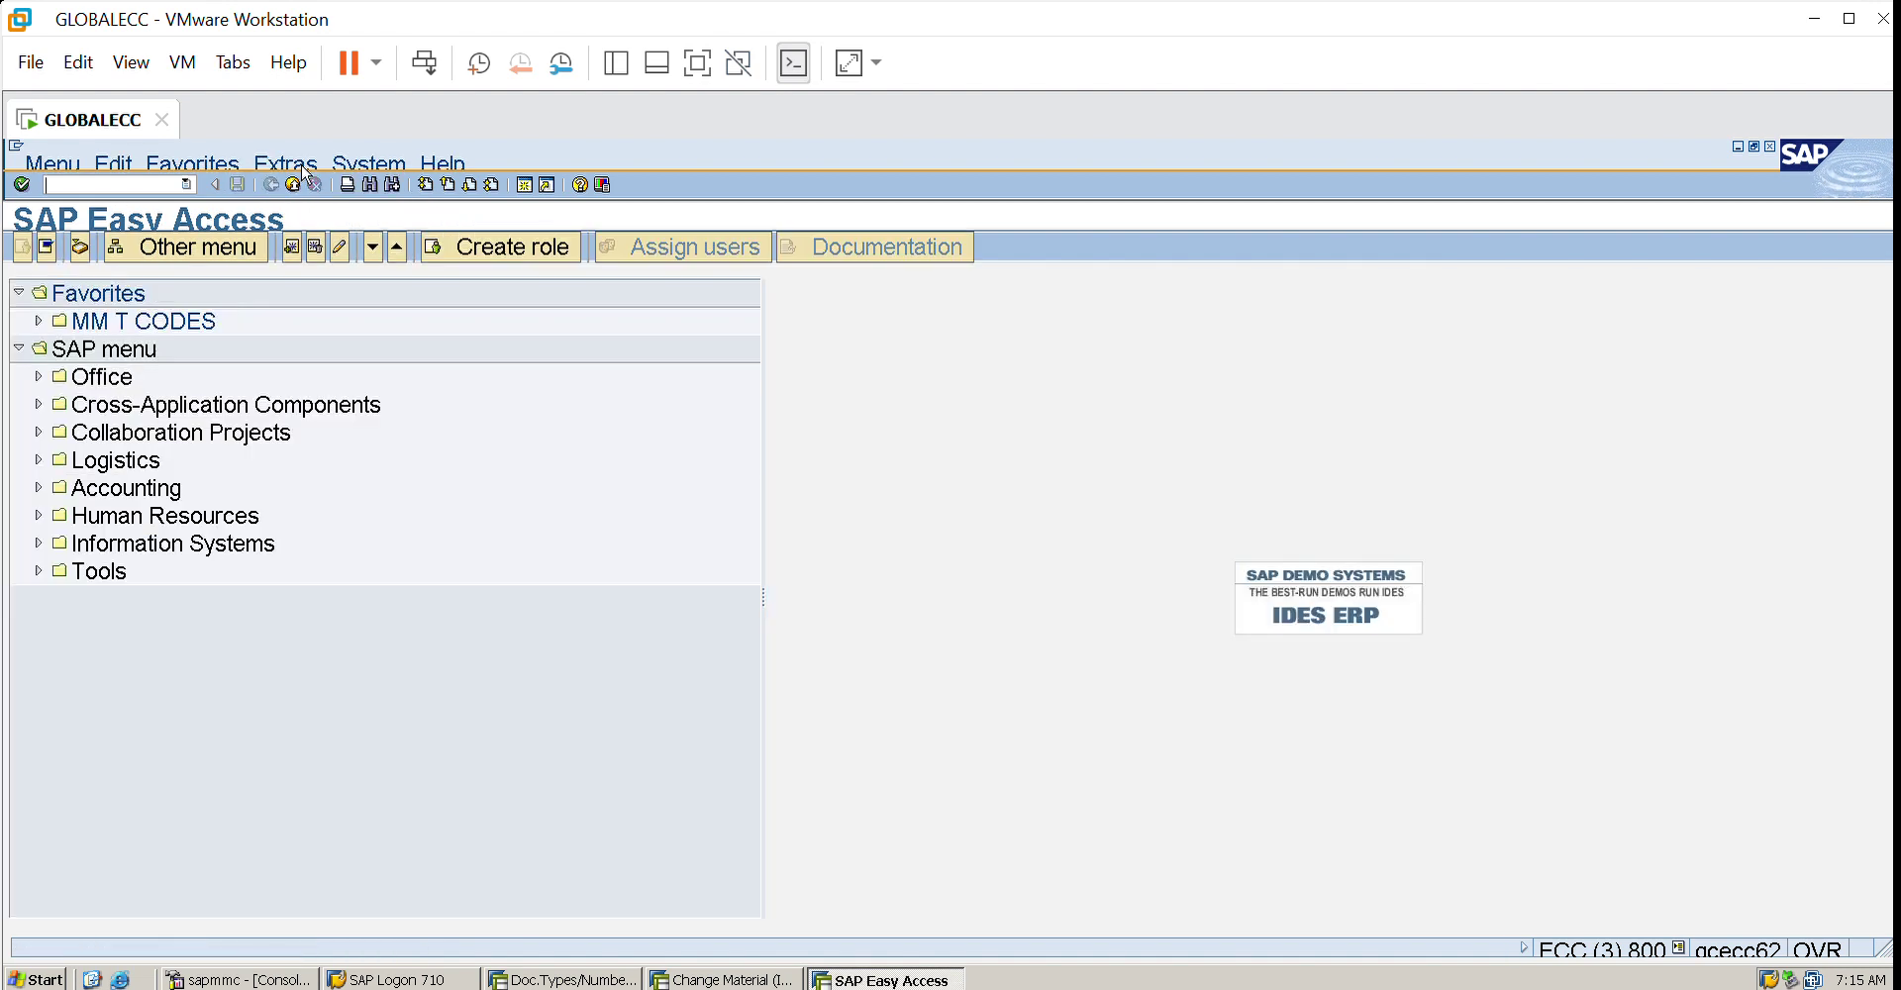
# - Display material 1502 with transaction MM03 for plant 3000 and storage location 0001
pyautogui.write('mm03')
pyautogui.press('Return')
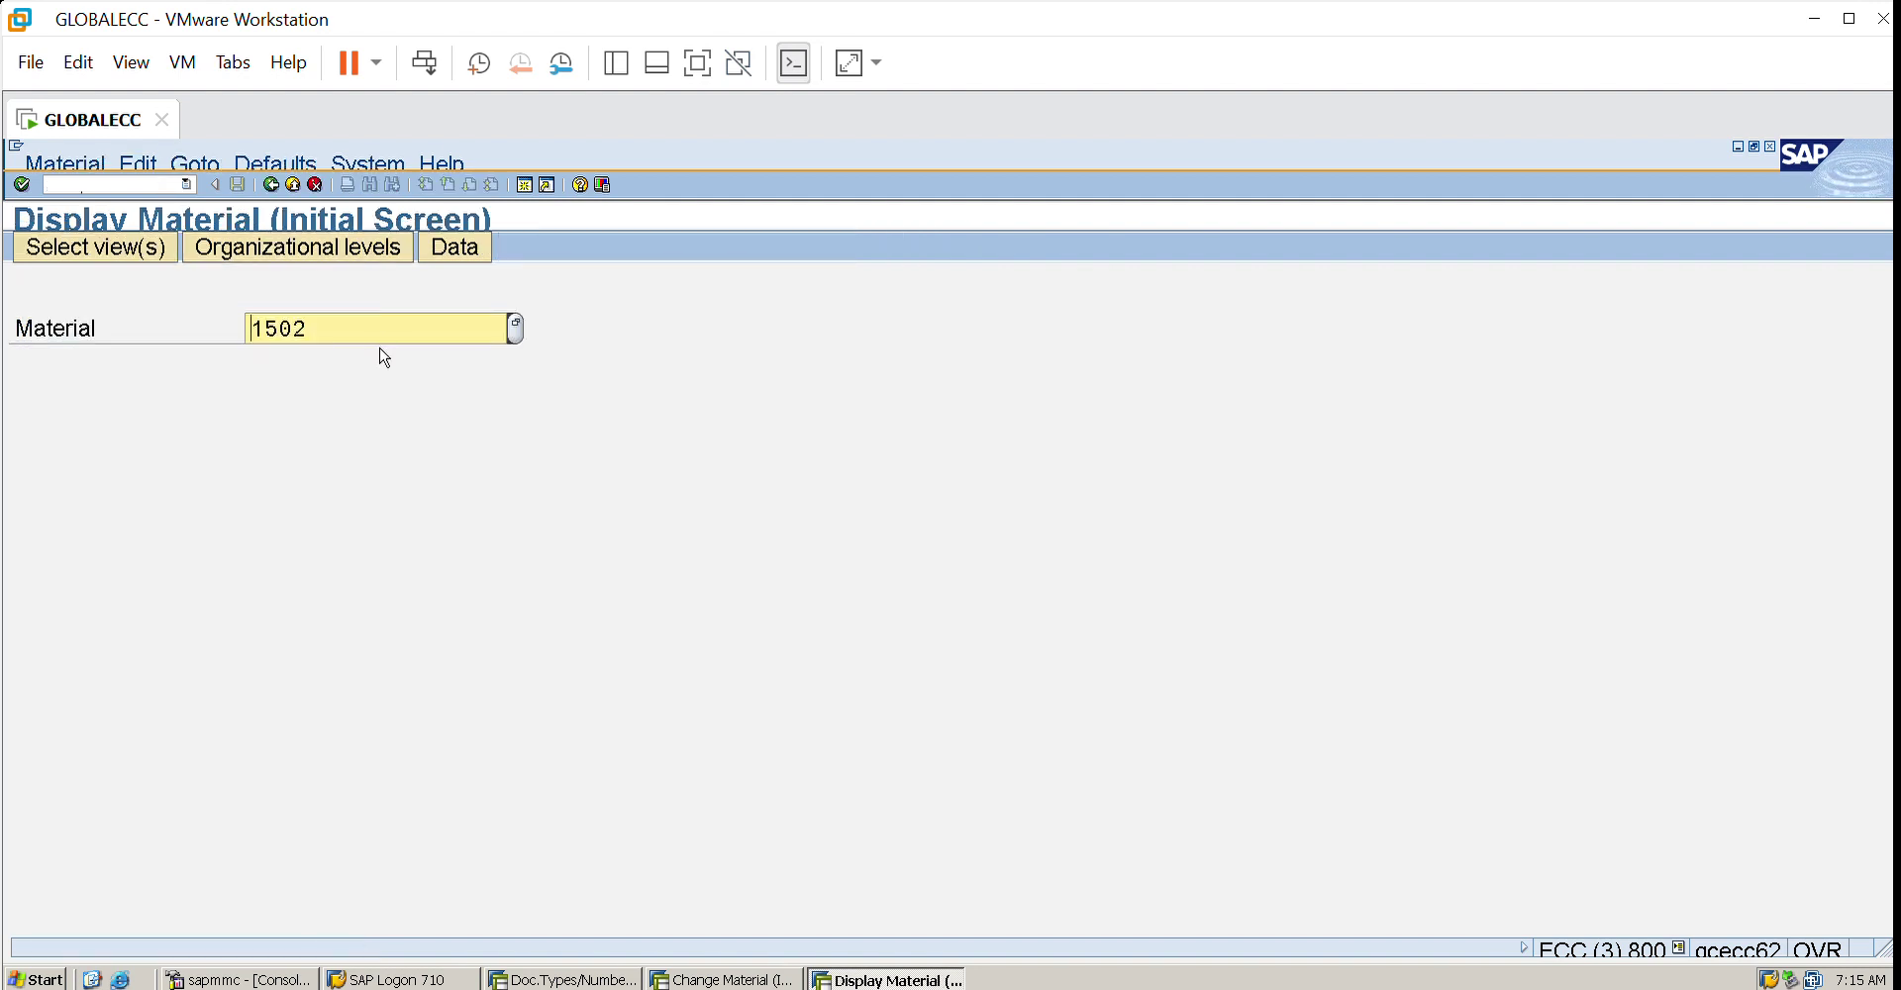
pyautogui.press('Return')
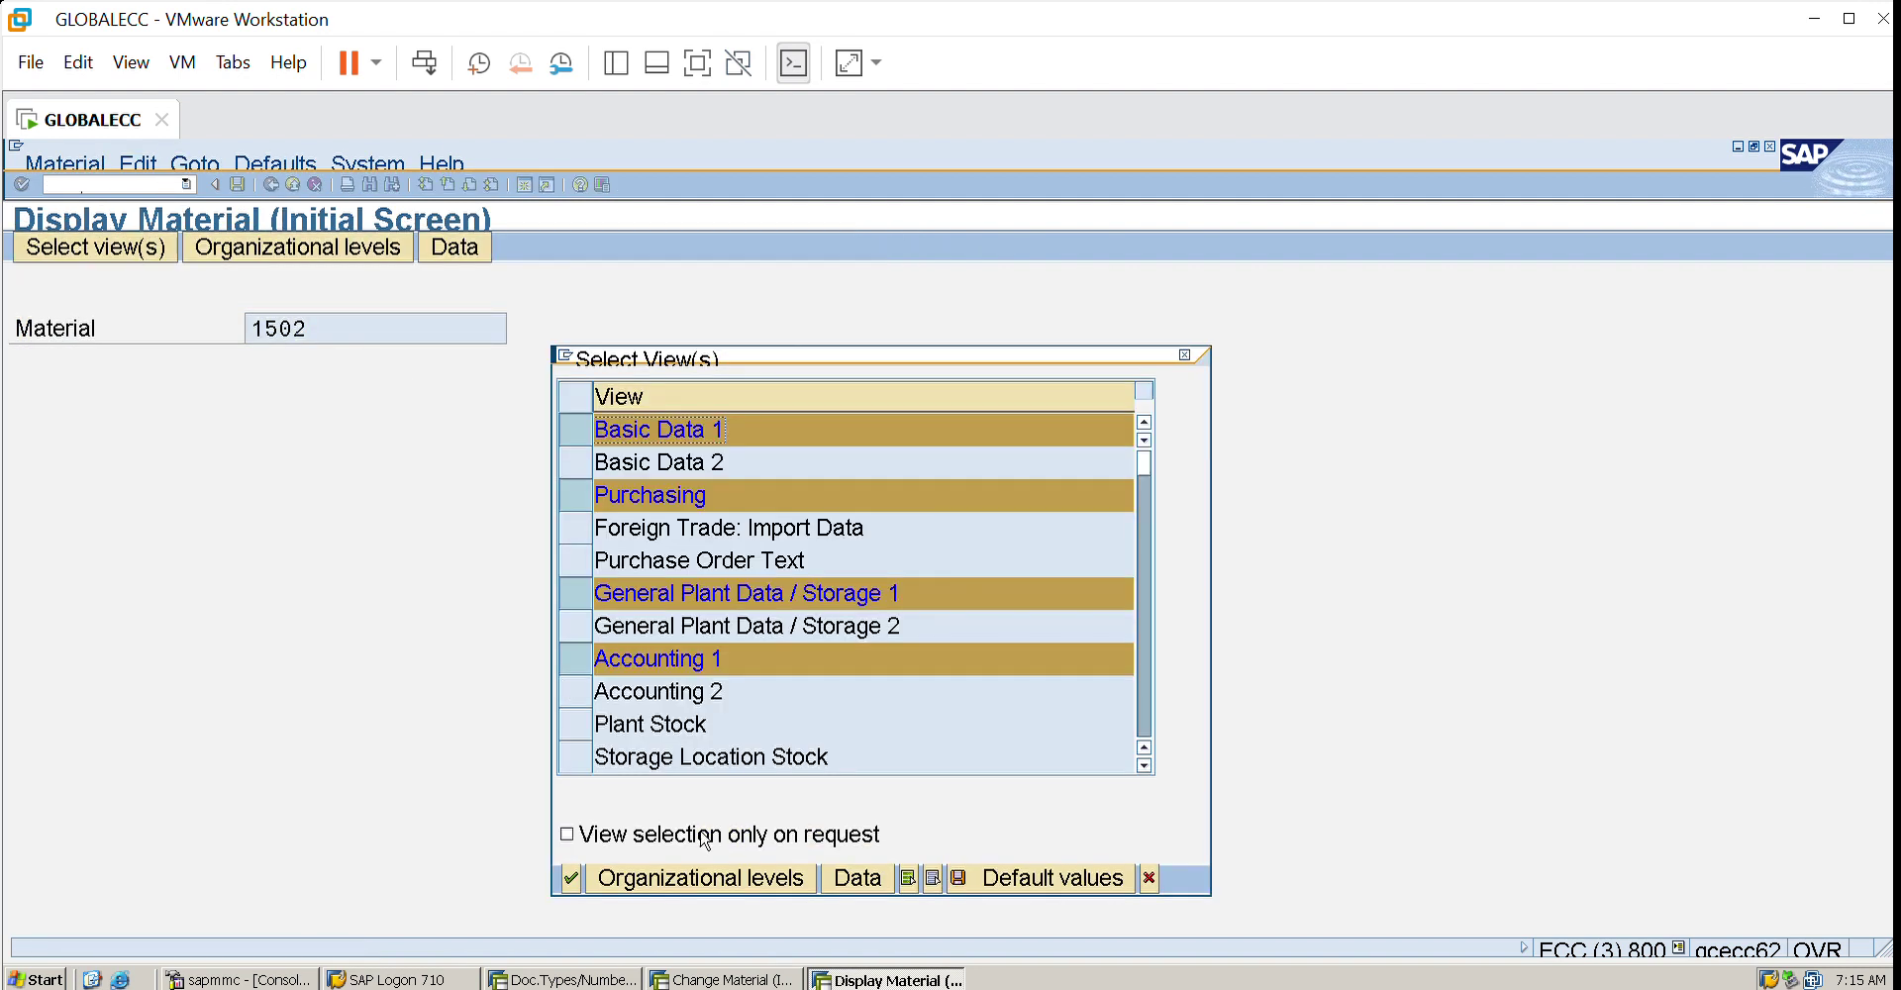
pyautogui.click(698, 878)
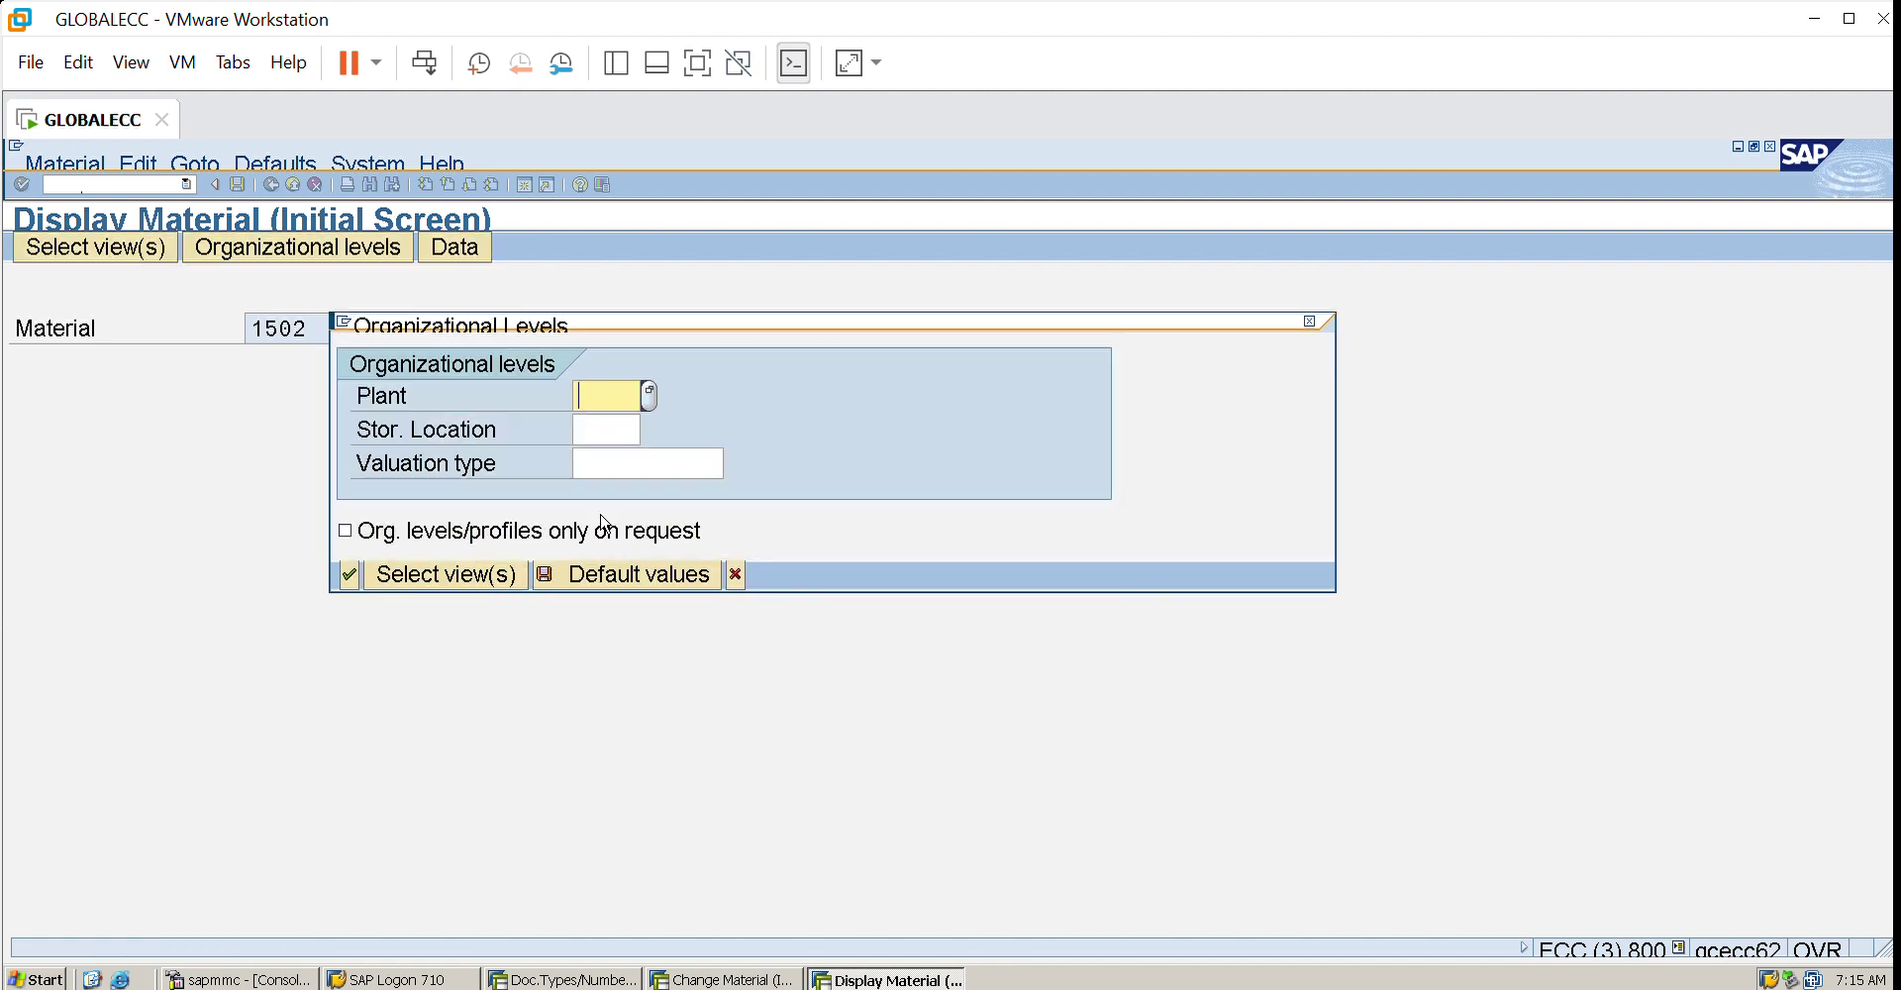
pyautogui.write('3000')
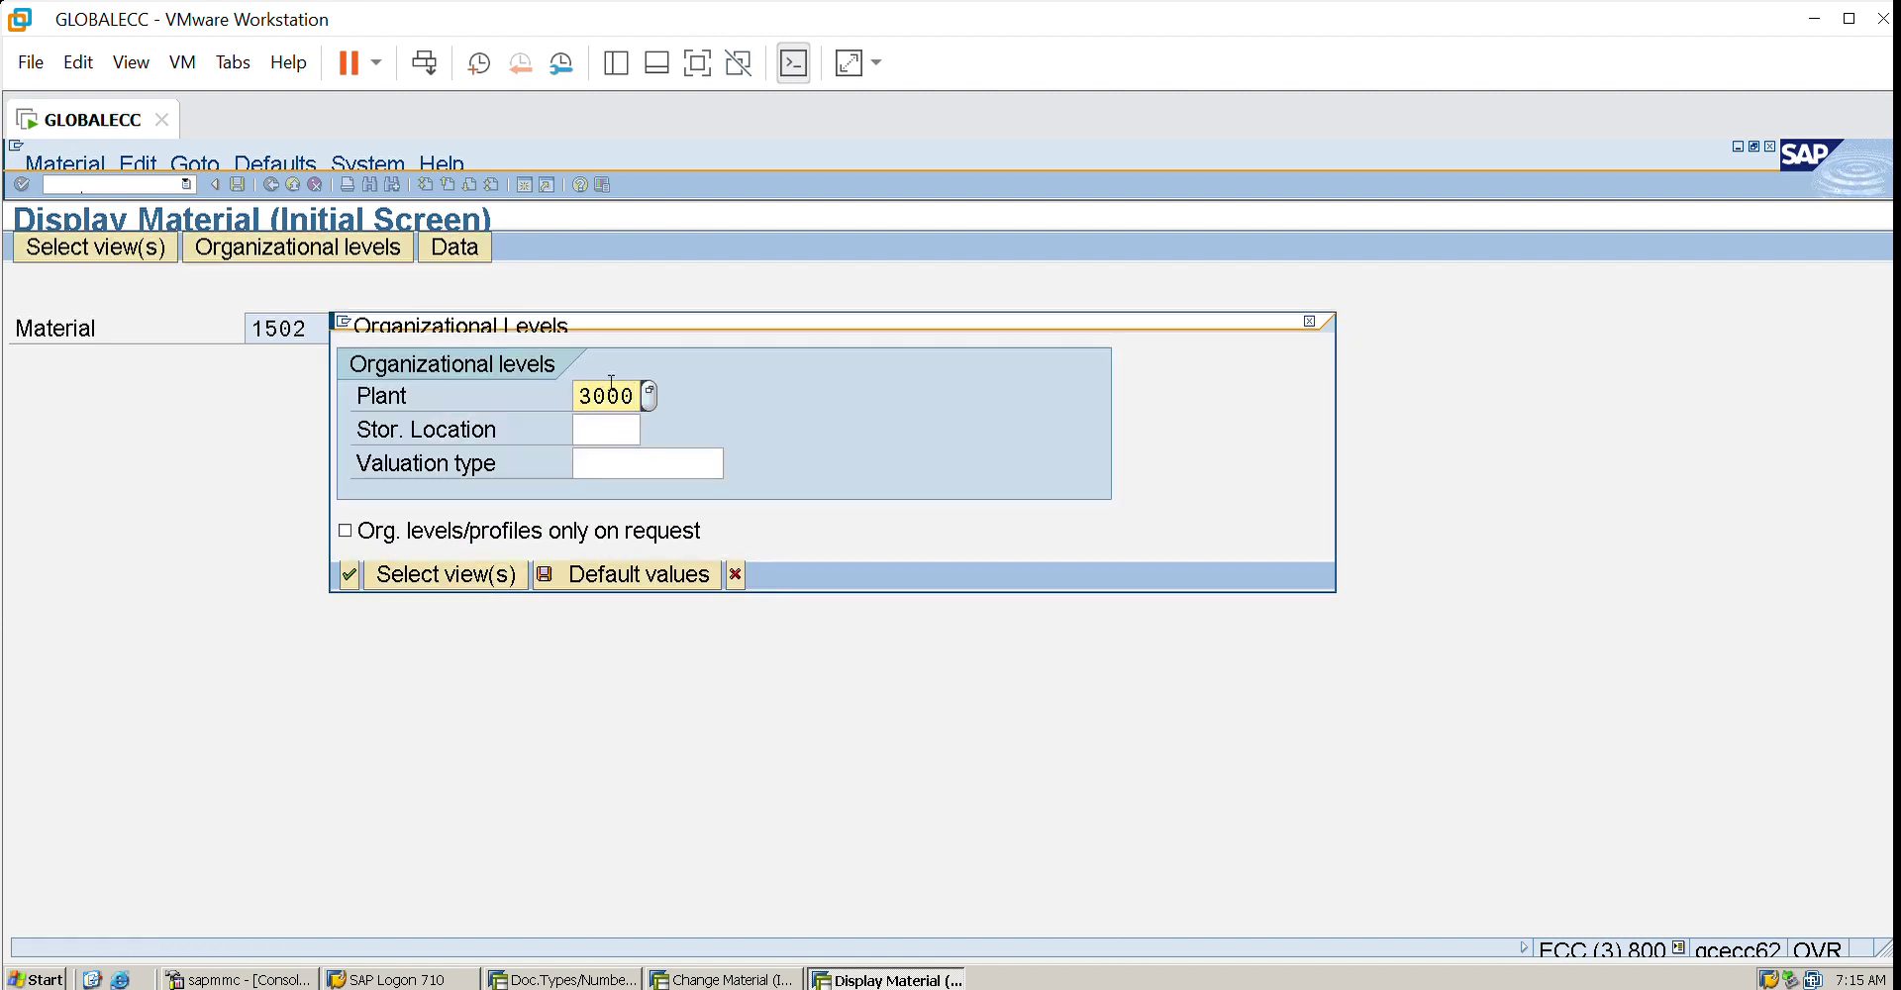
pyautogui.press('Tab')
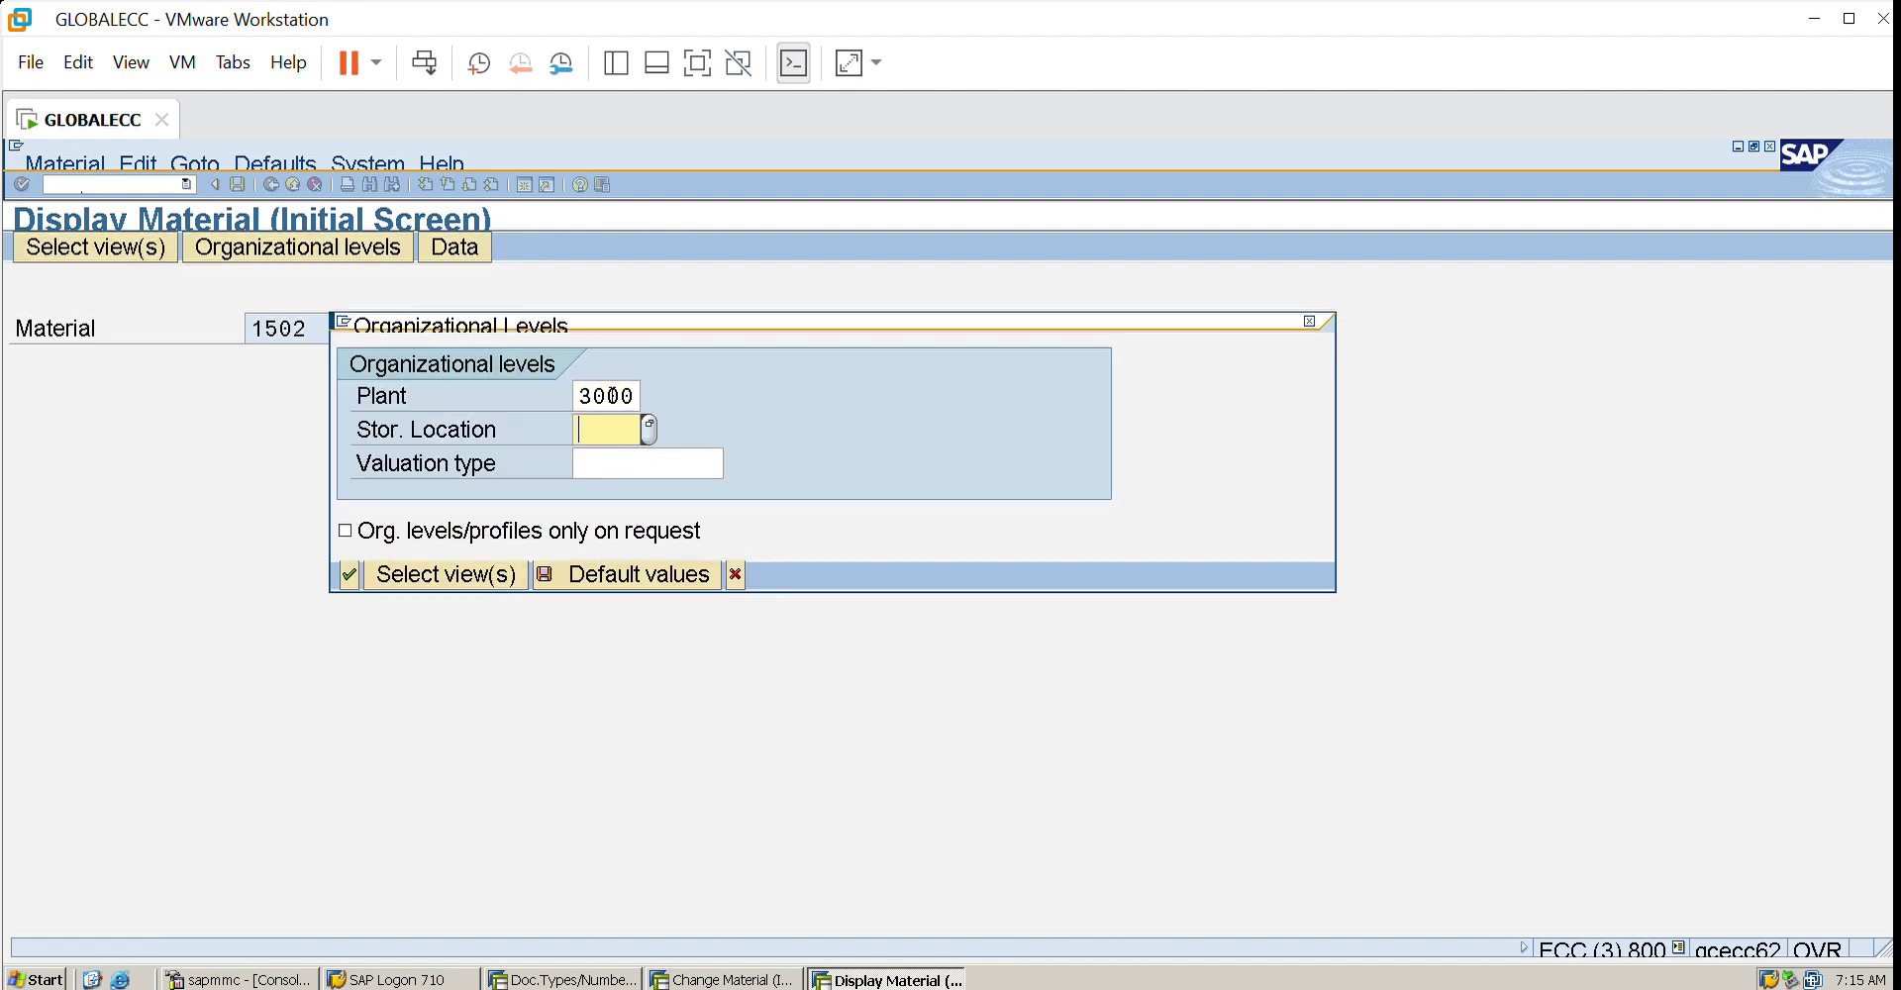
pyautogui.write('0001')
pyautogui.press('Return')
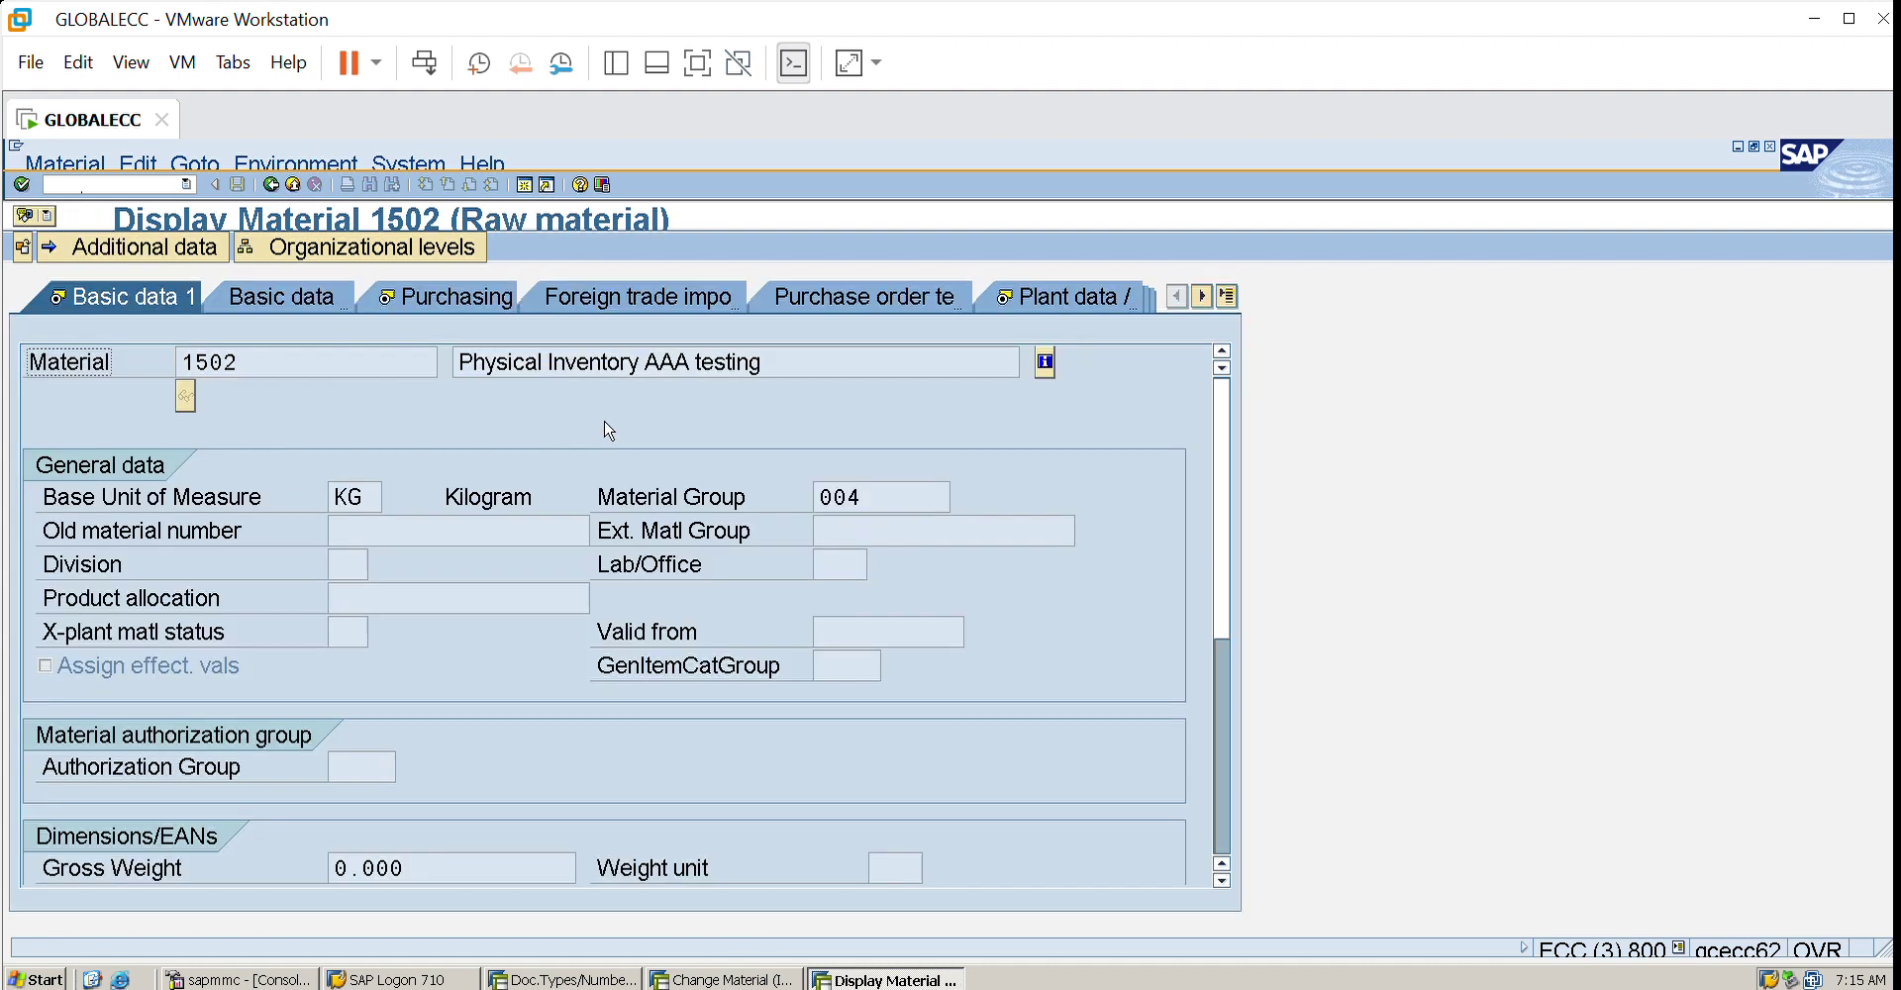
# - Go through the selected views to Accounting 1 and examine the standard price, total value and previous price
pyautogui.press('Return')
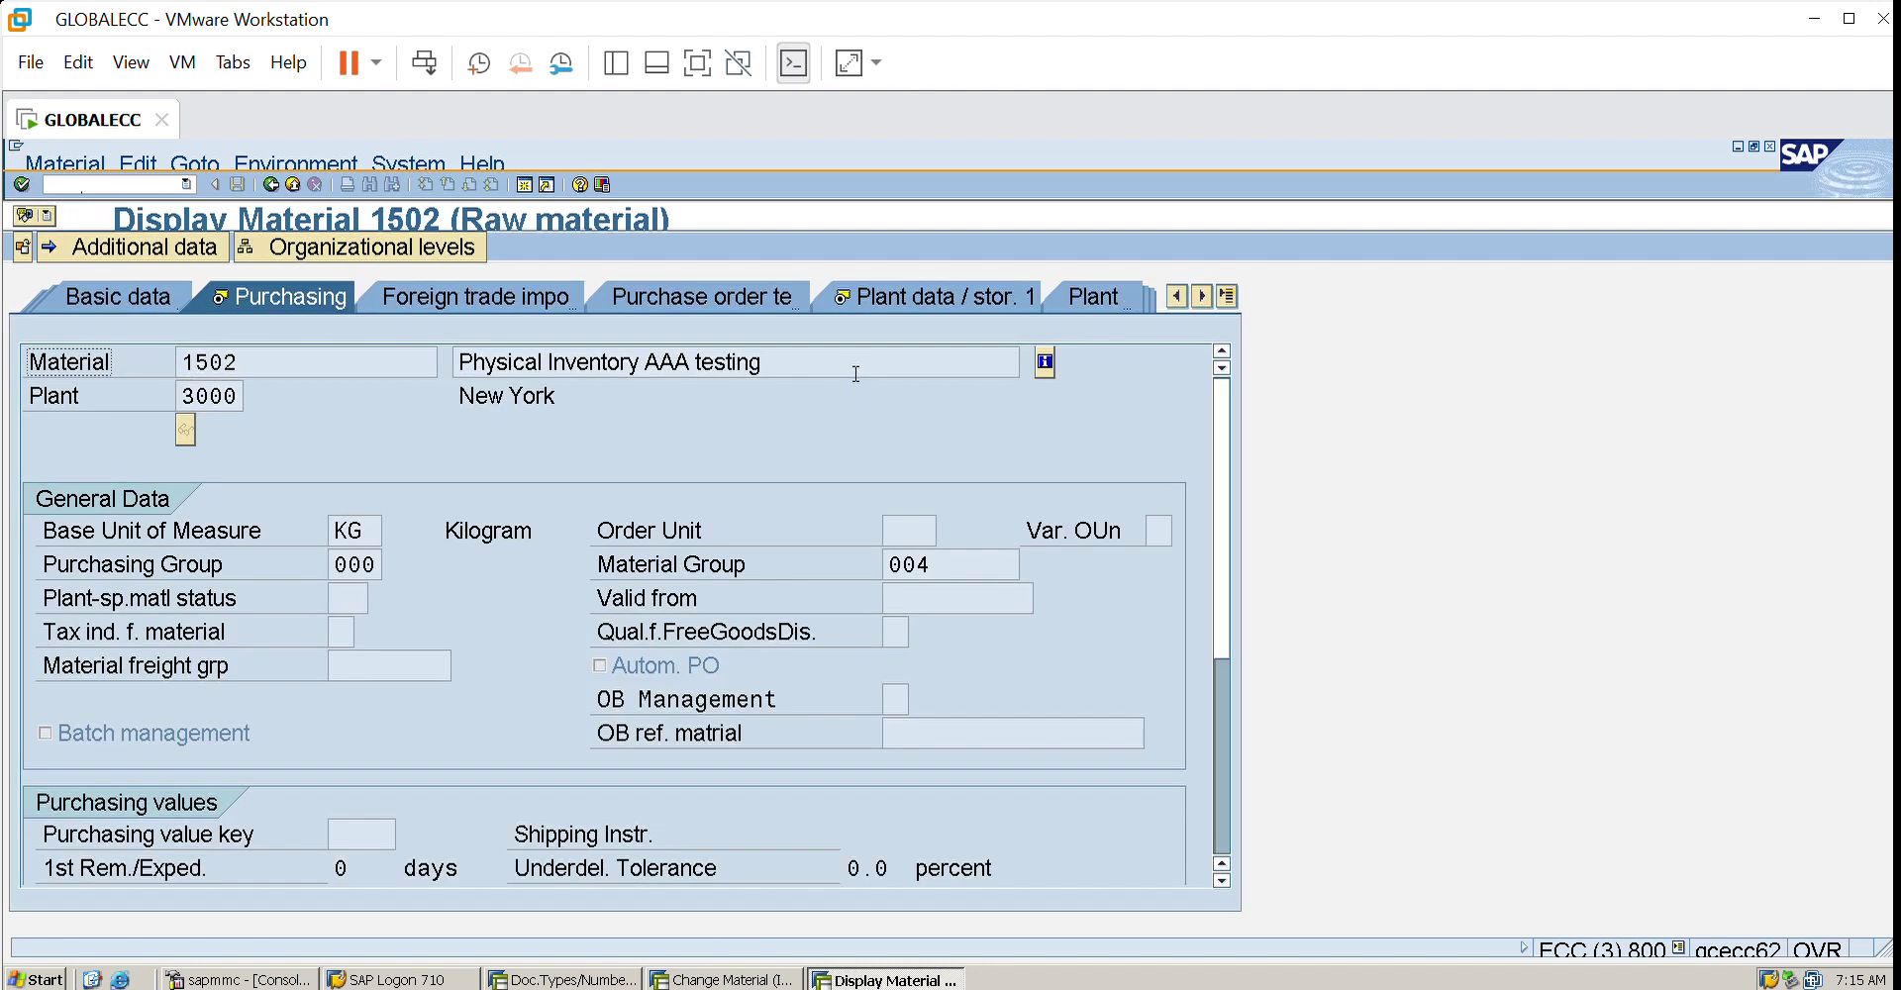
pyautogui.press('Return')
pyautogui.press('Return')
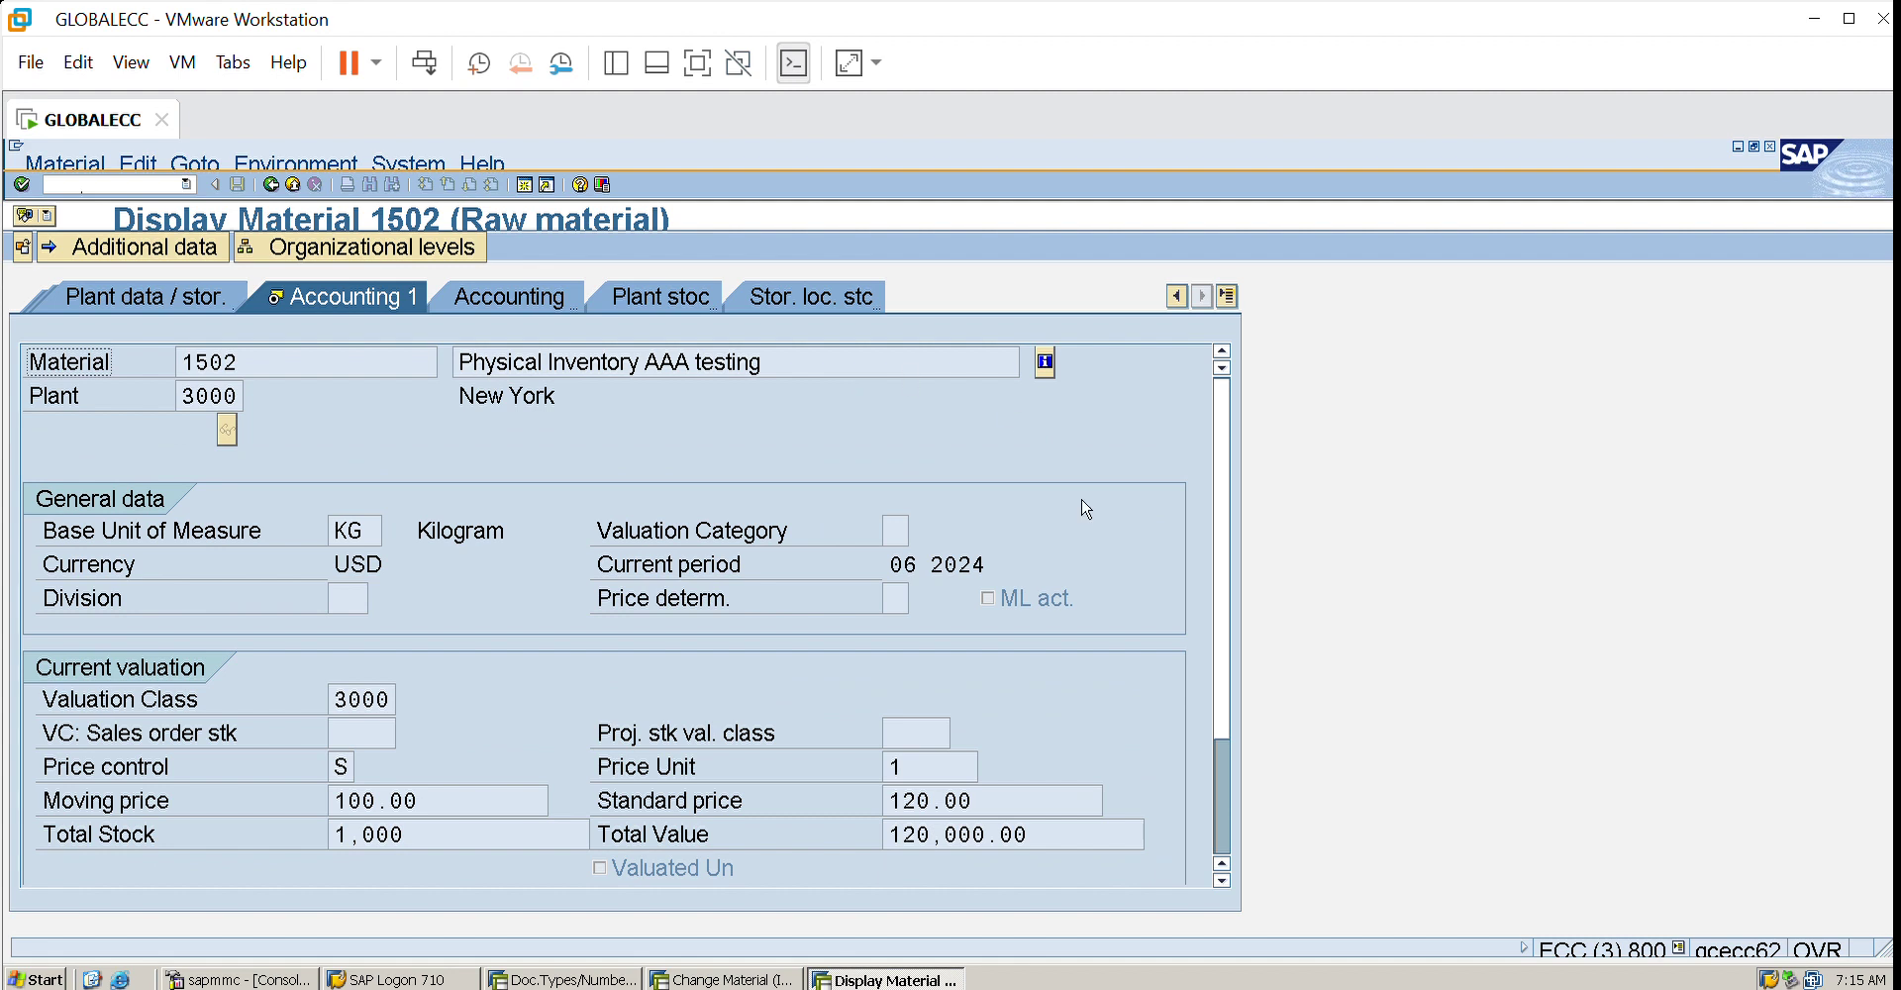
pyautogui.click(965, 798)
pyautogui.scroll(-2, 1238, 813)
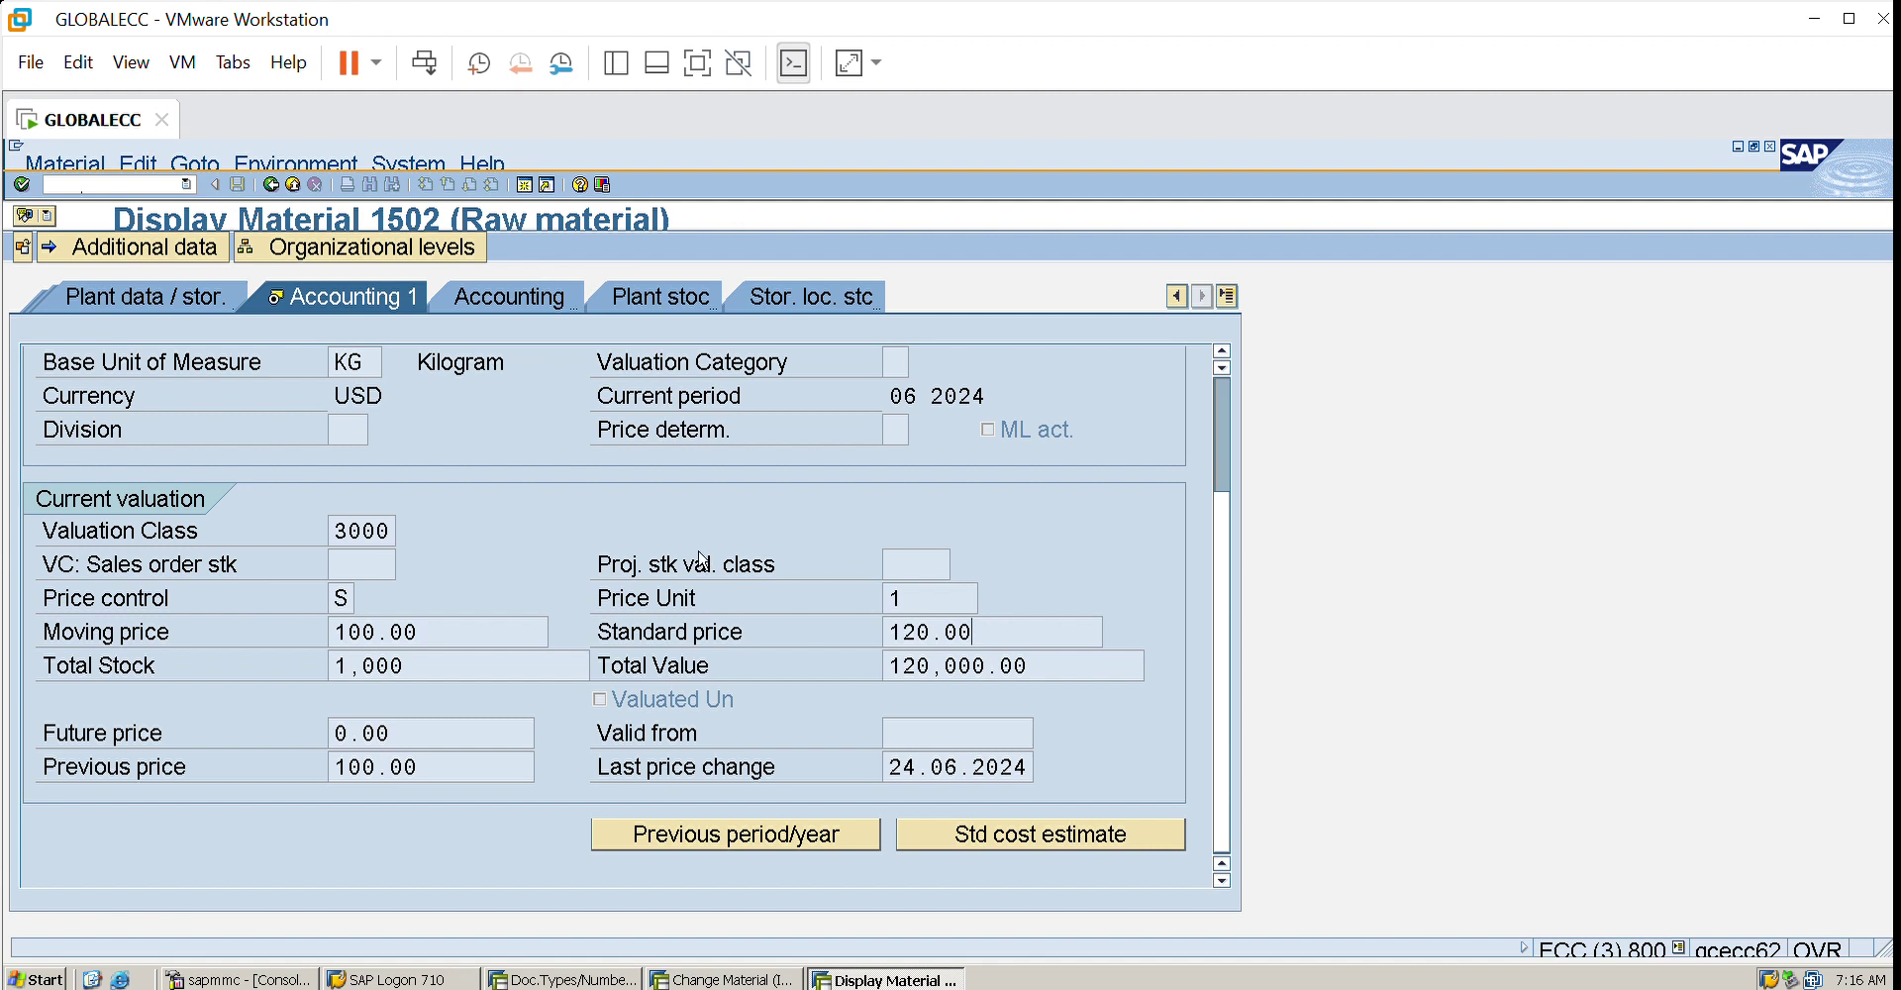
# - Close the material display and material change sessions and return to the invoice receipt document types and number ranges
pyautogui.click(294, 182)
pyautogui.click(294, 183)
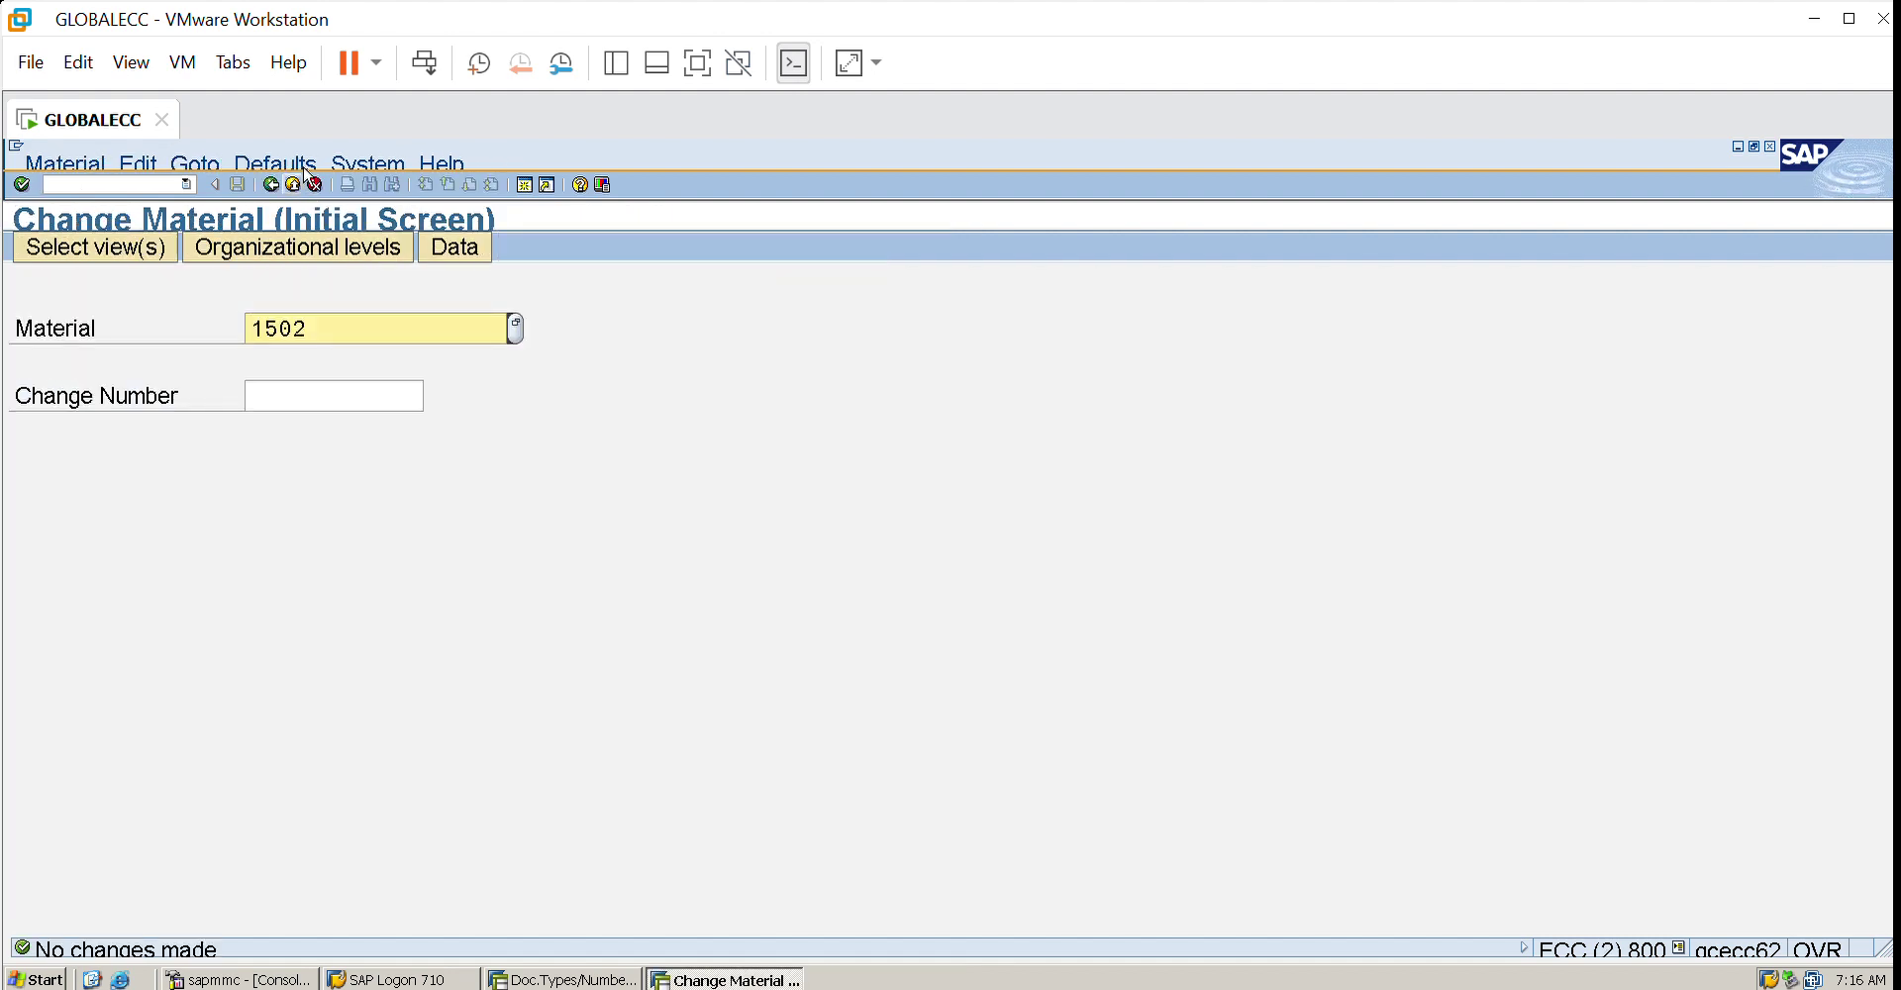
pyautogui.click(305, 175)
pyautogui.click(305, 176)
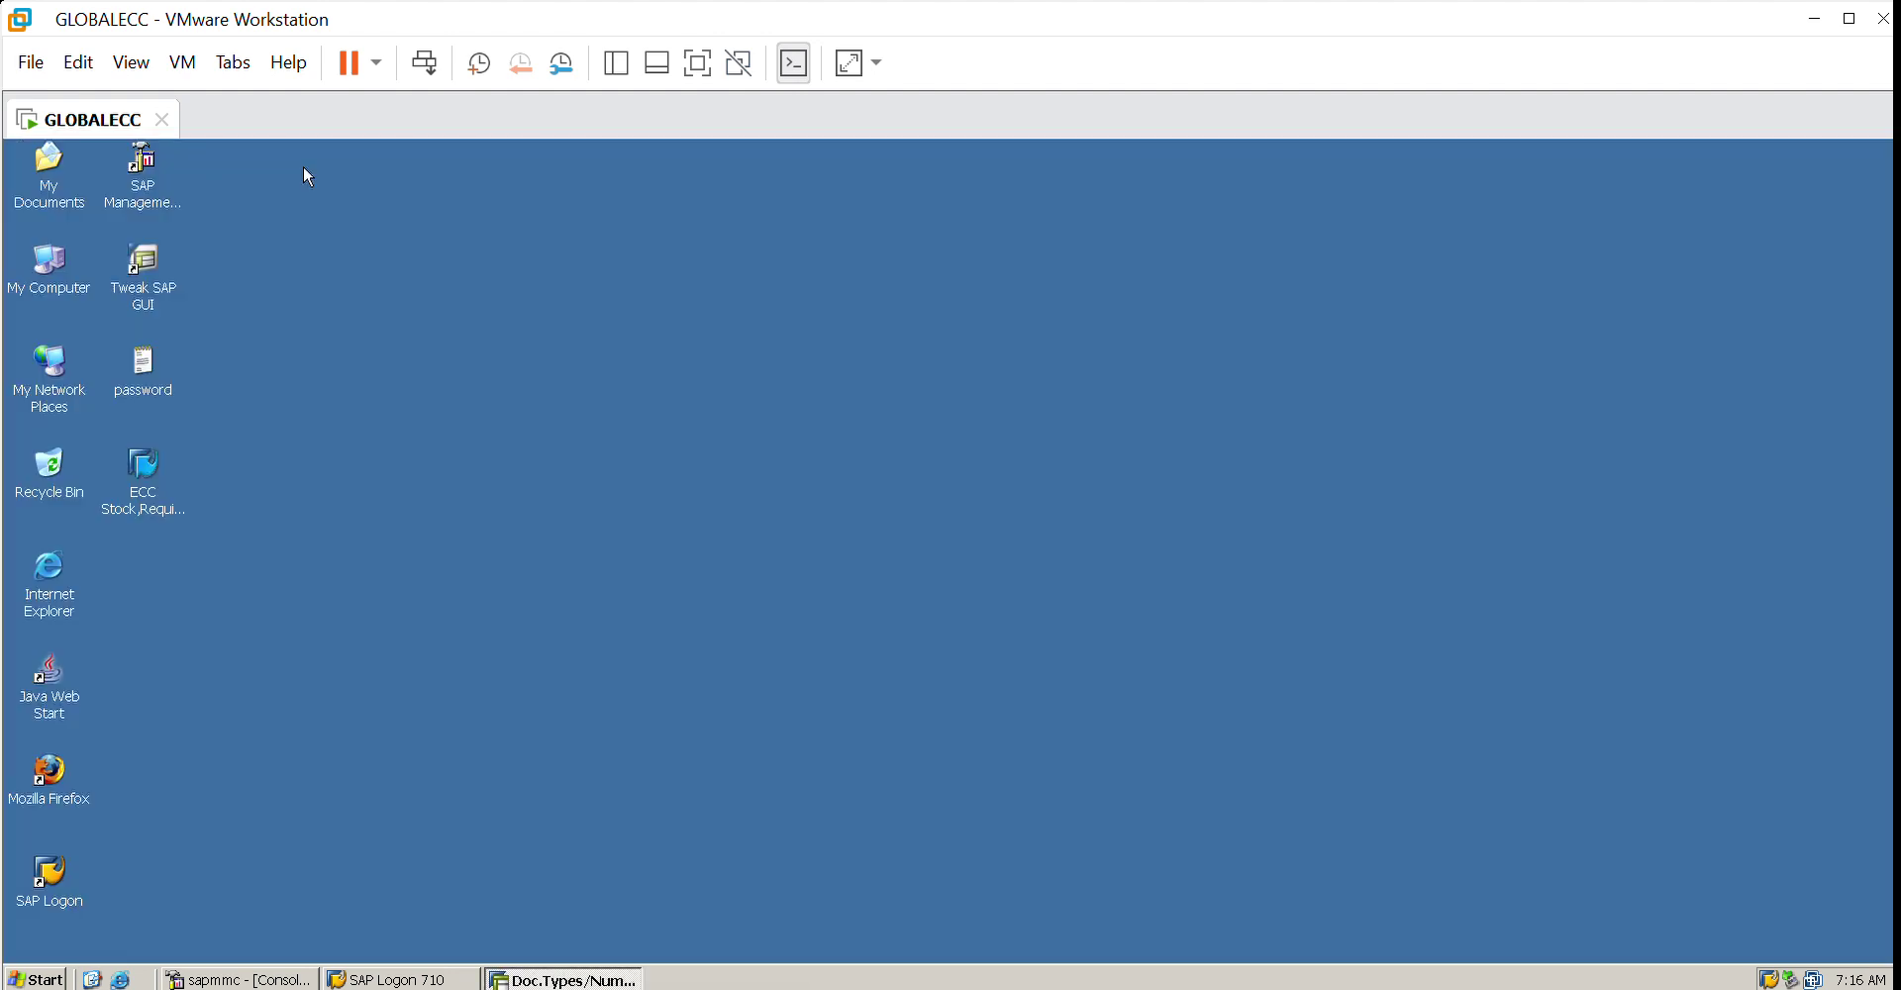
pyautogui.click(543, 964)
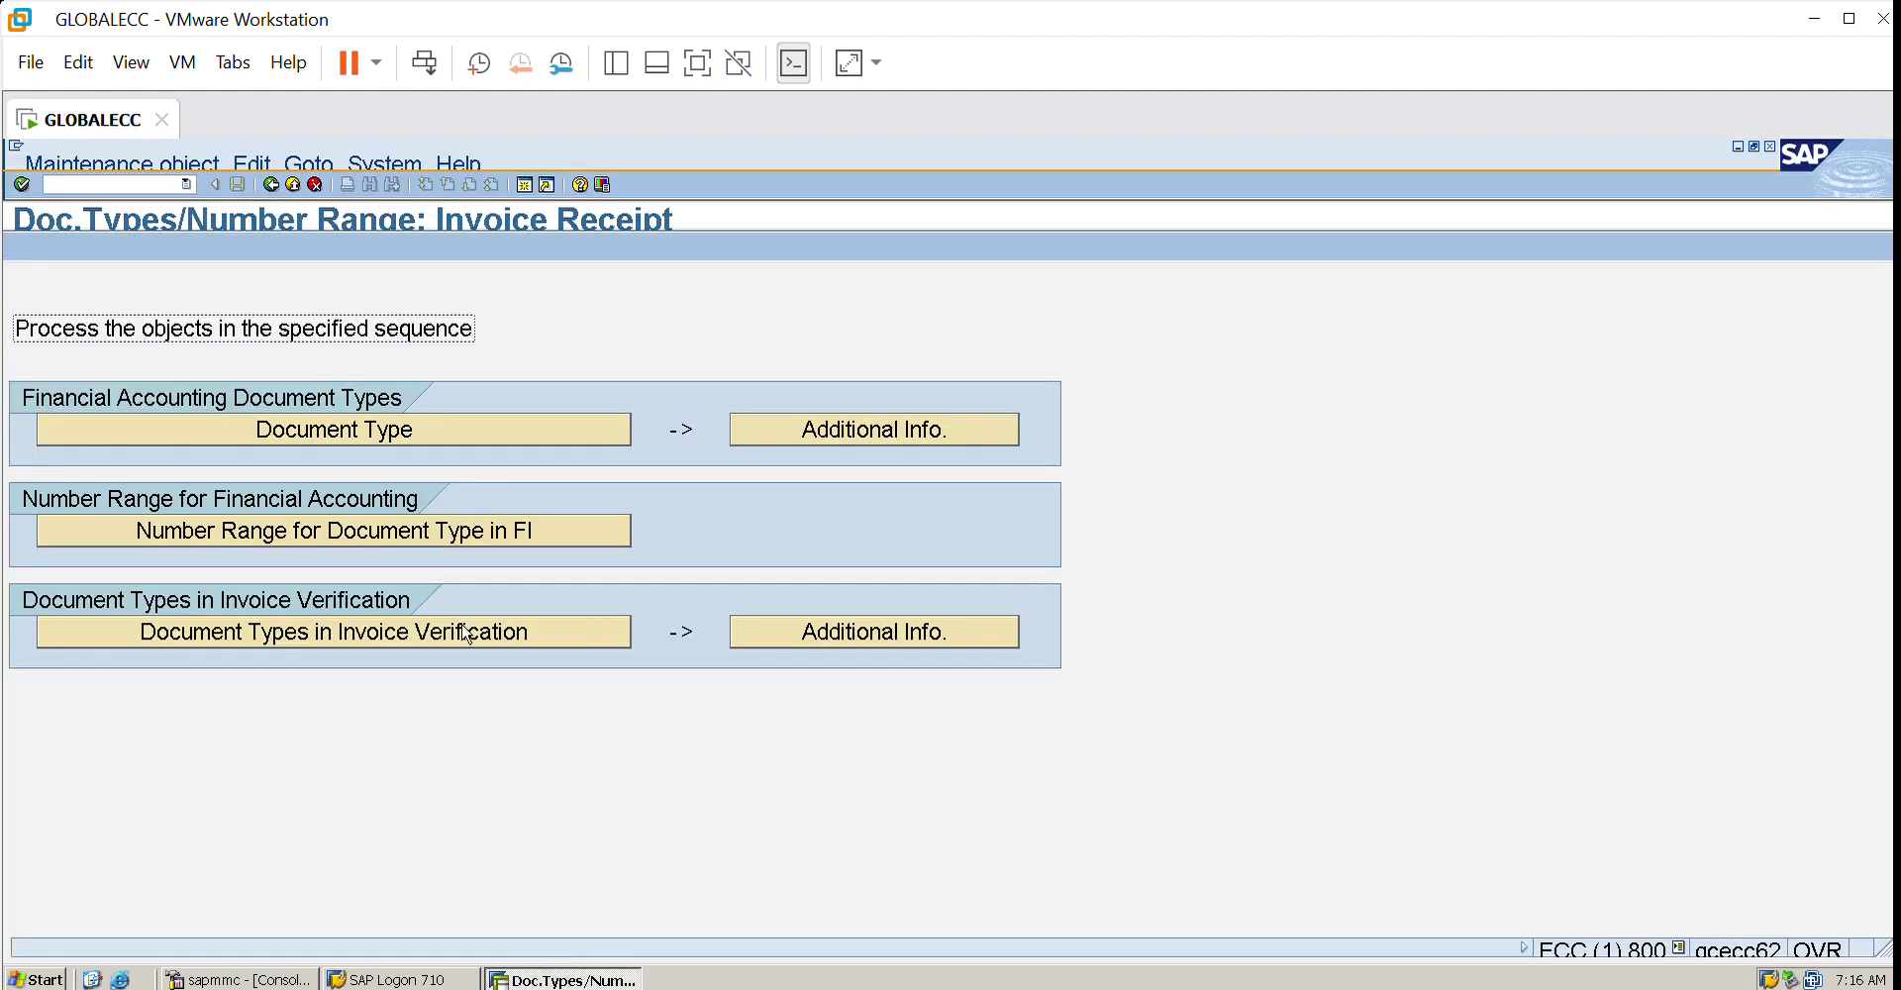
# - Open the document types in invoice verification, examine the default document type of transaction MIR7, and return to the overview with MIR7 deselected
pyautogui.click(372, 622)
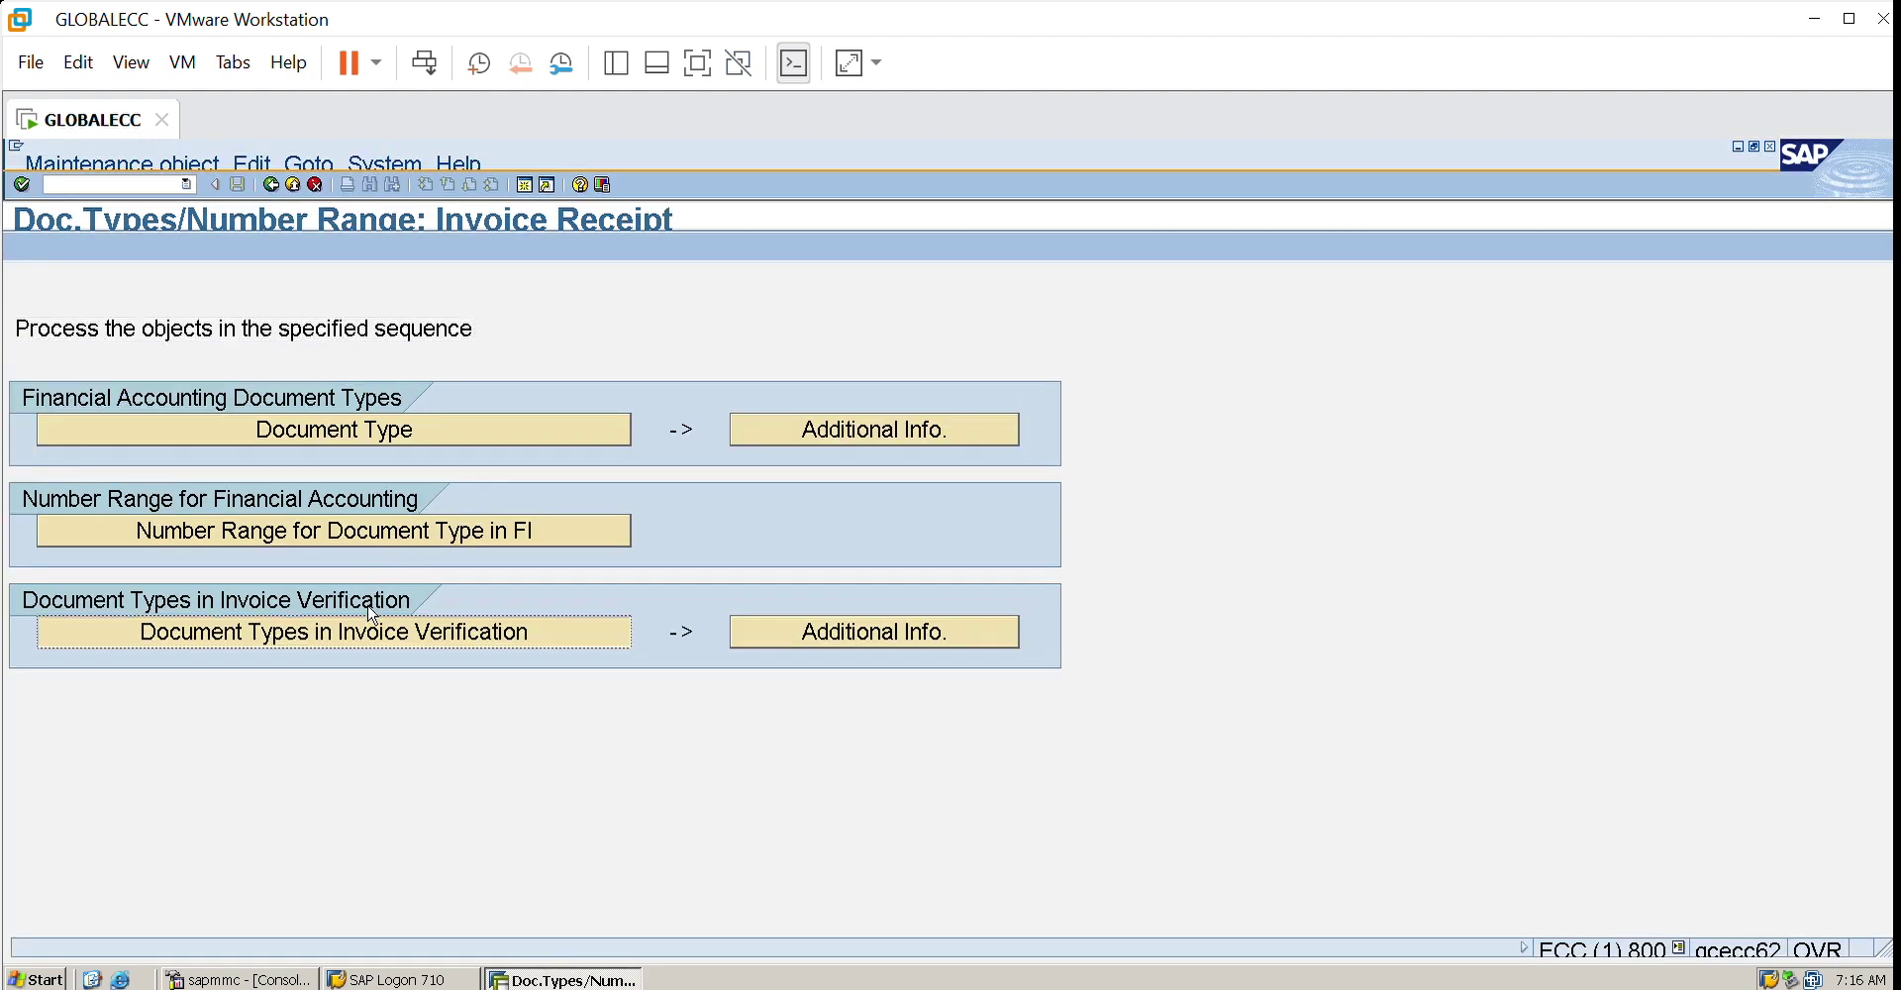
pyautogui.click(372, 622)
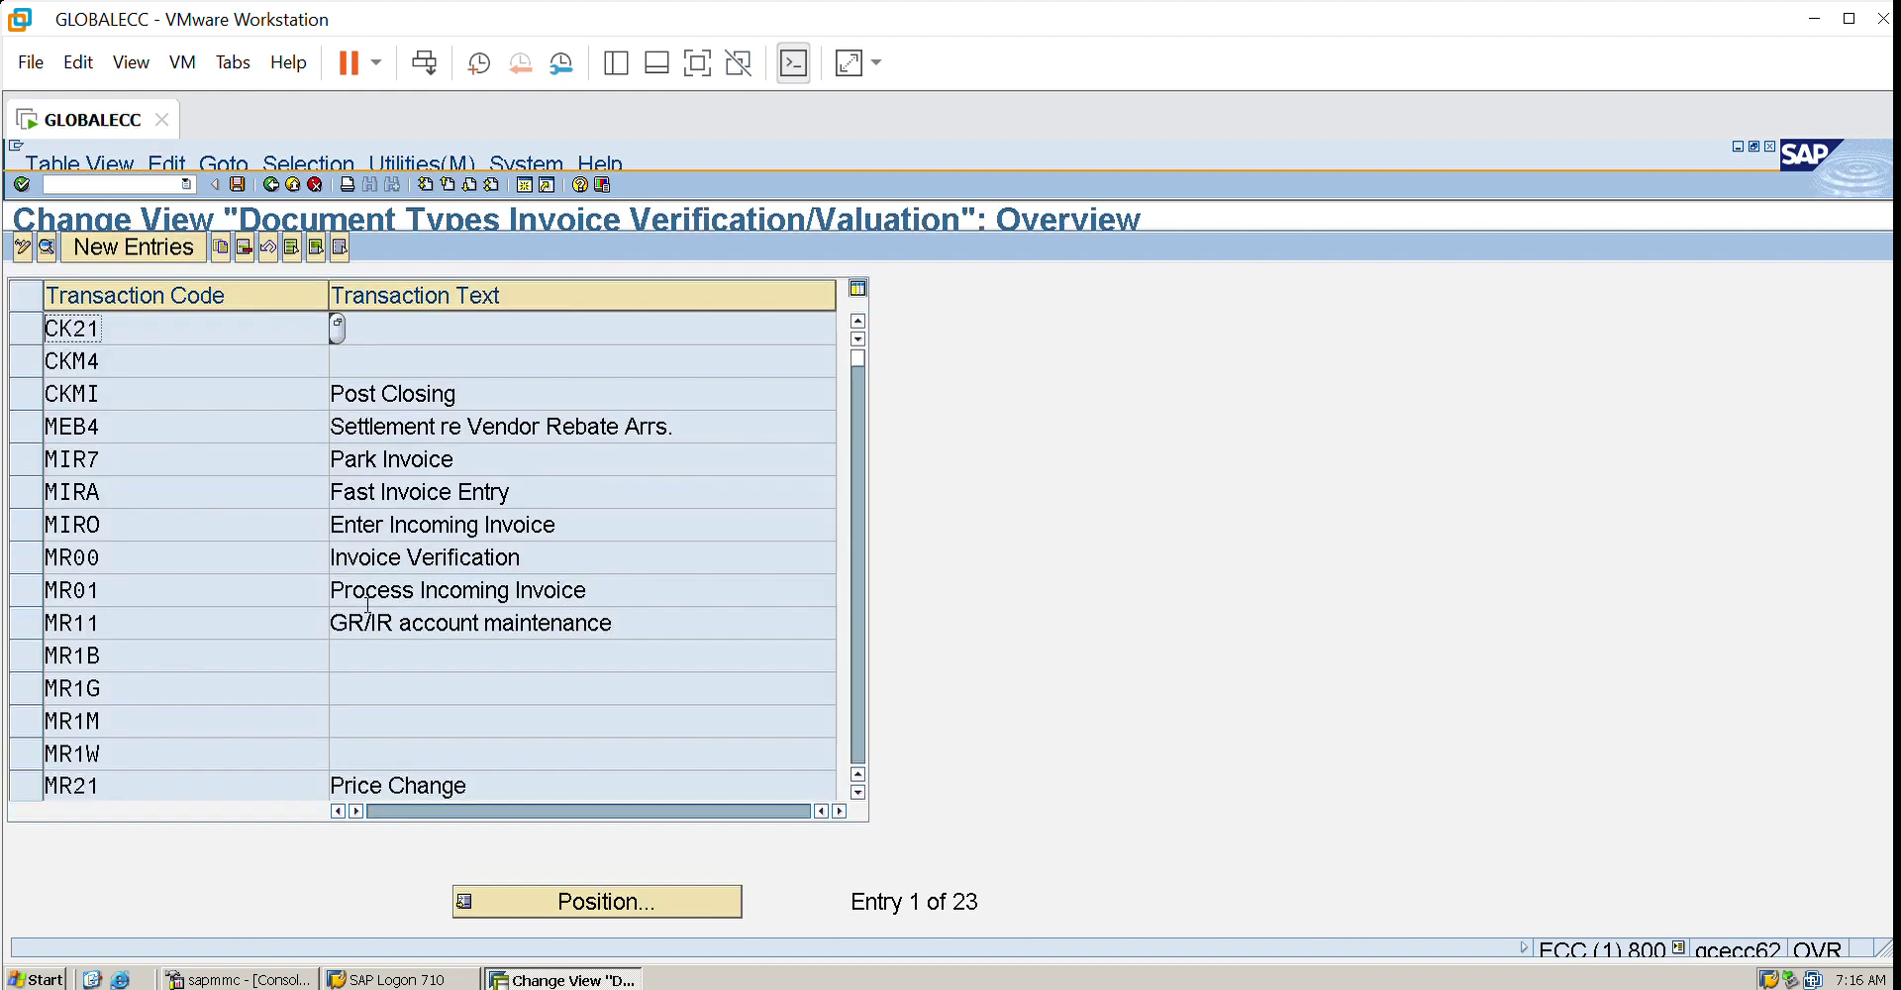
pyautogui.click(47, 443)
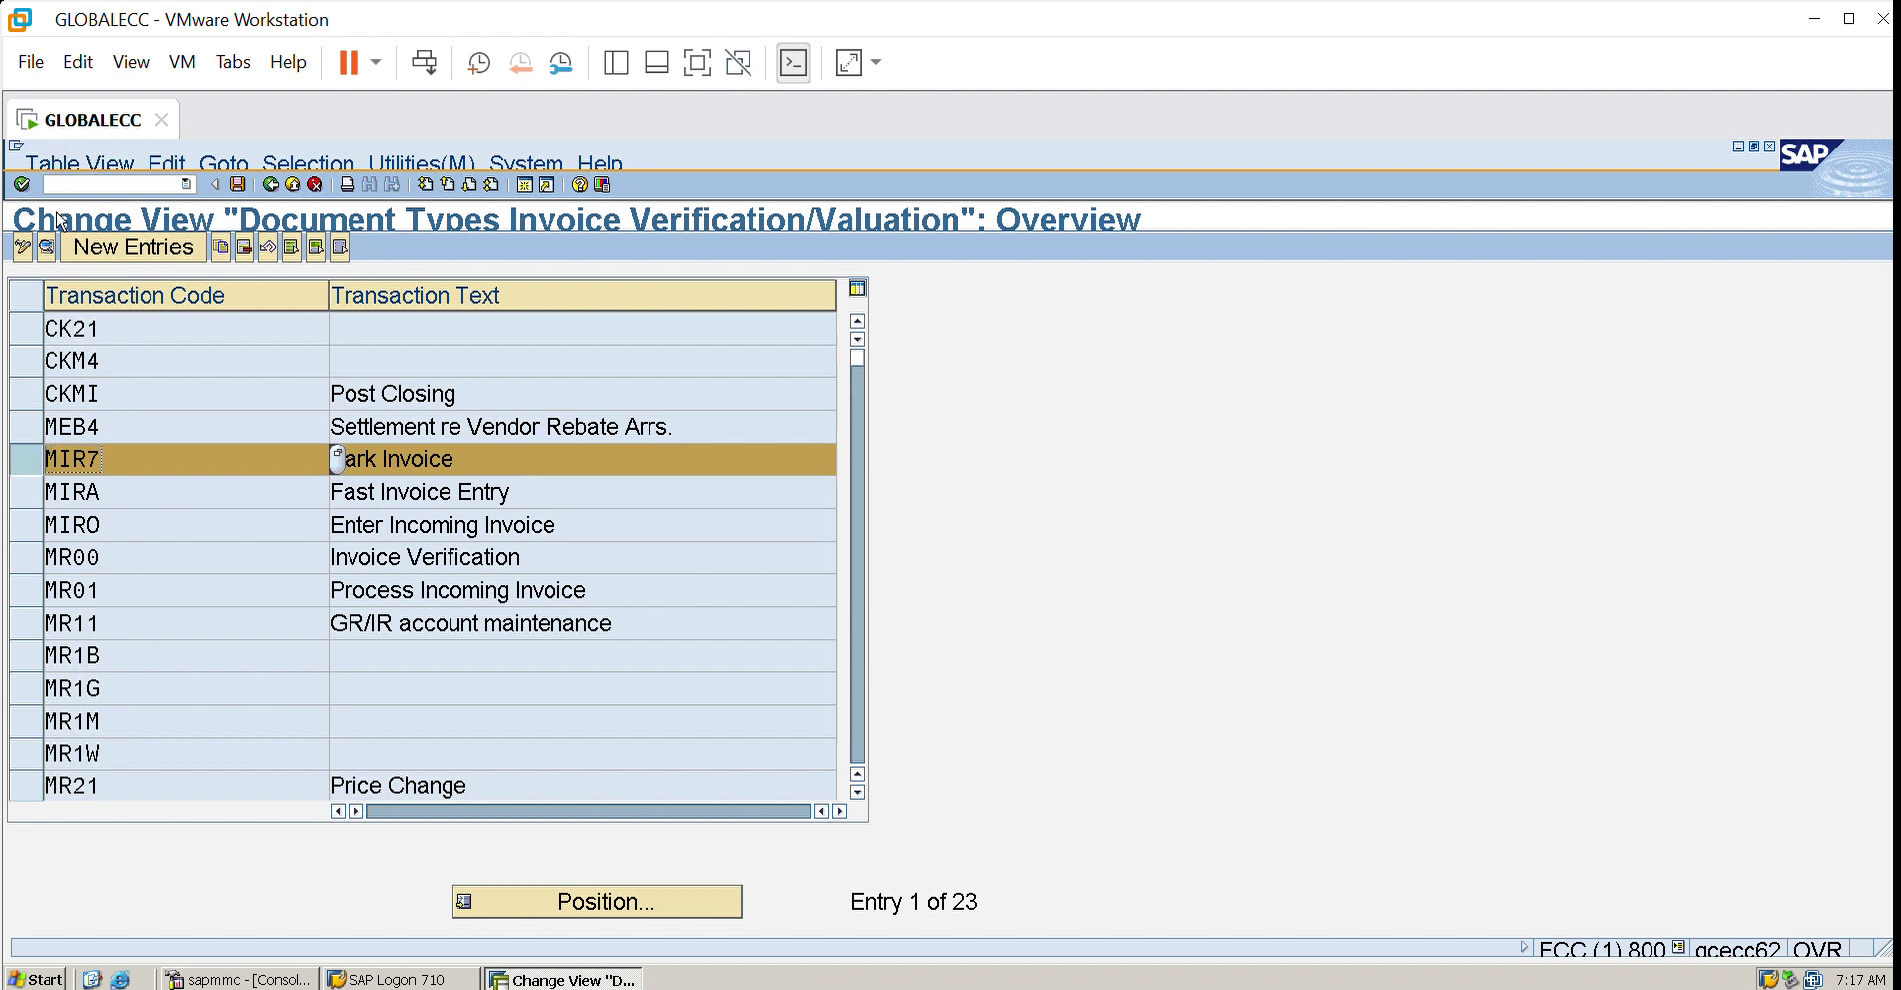
pyautogui.click(52, 243)
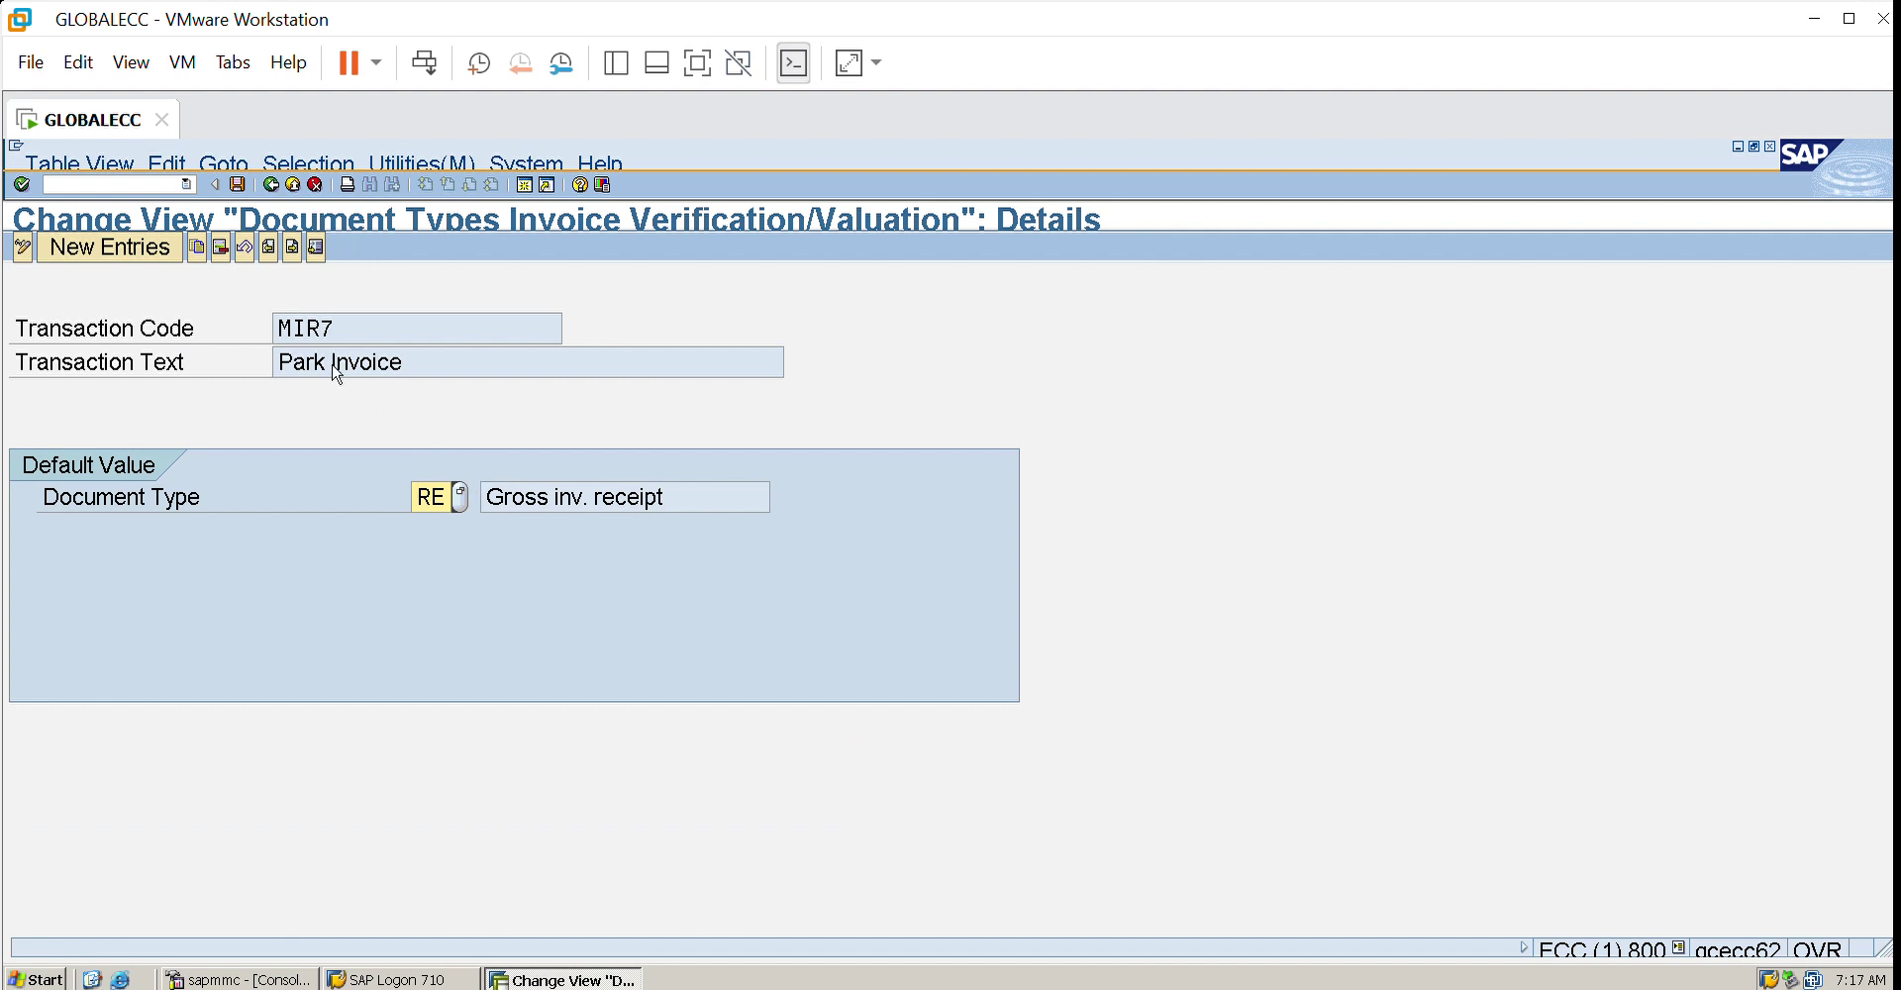
pyautogui.click(272, 188)
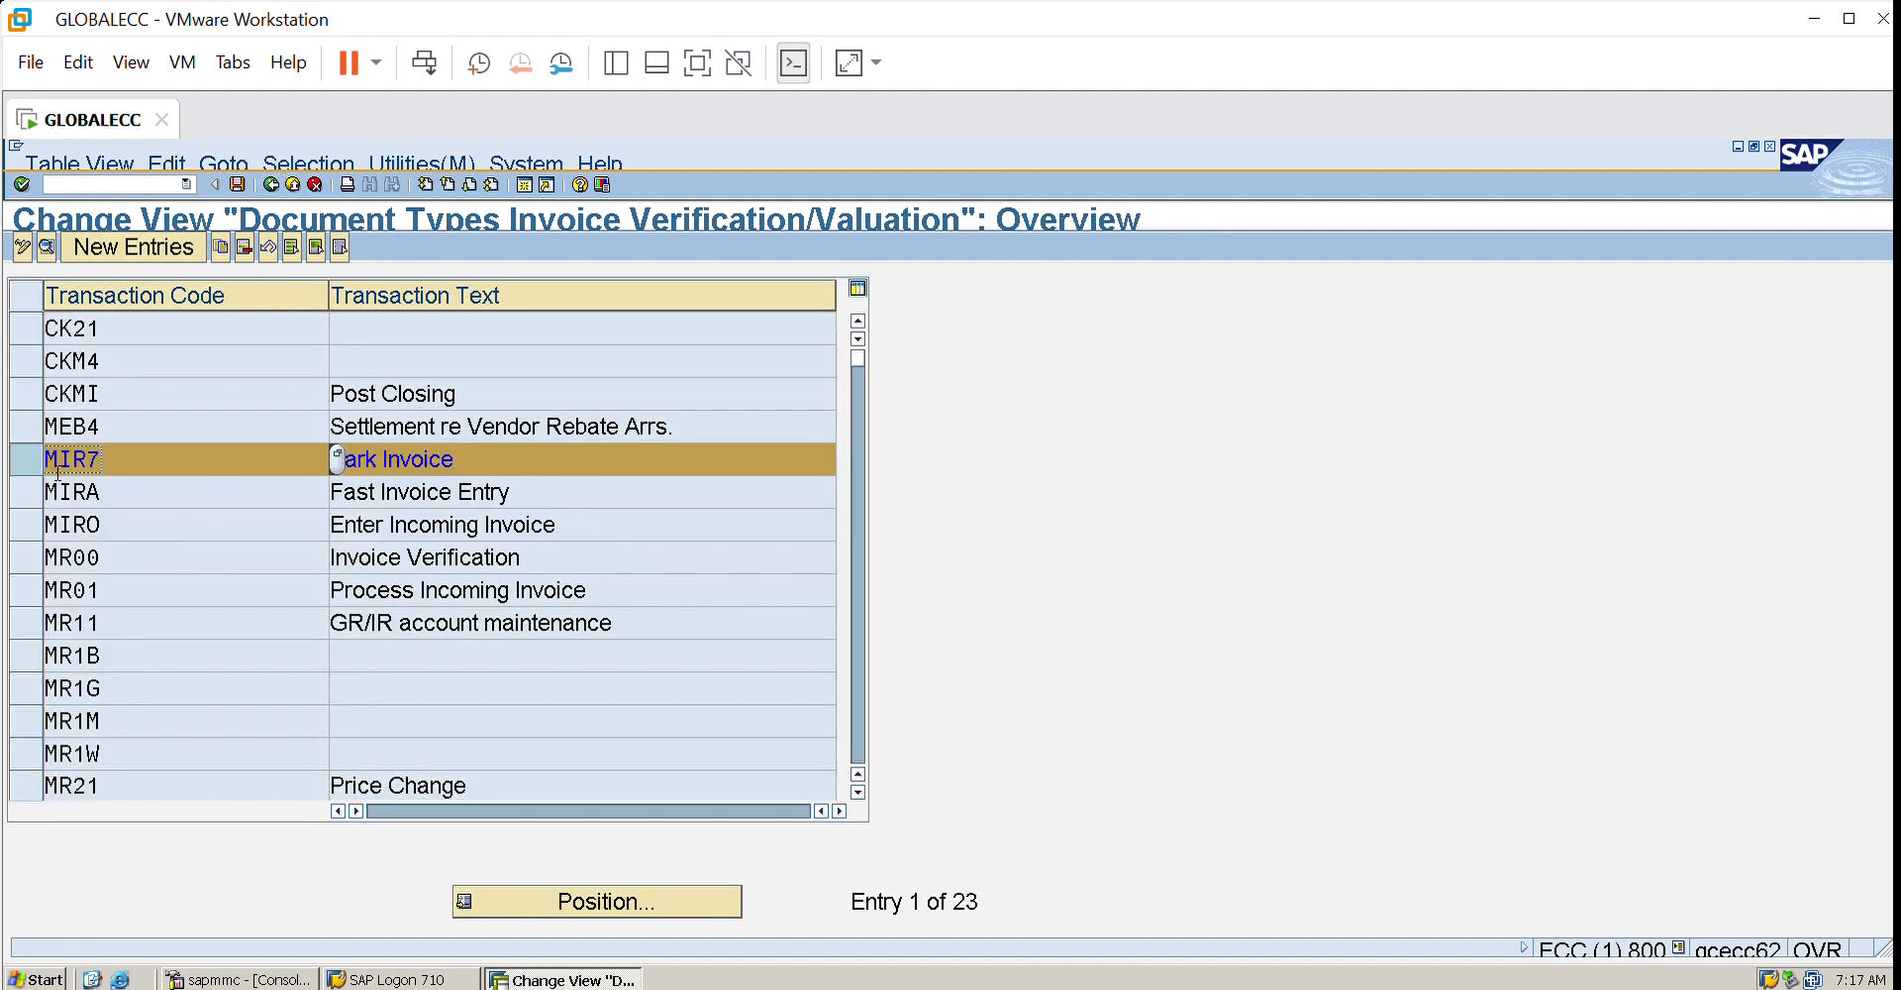
pyautogui.click(37, 446)
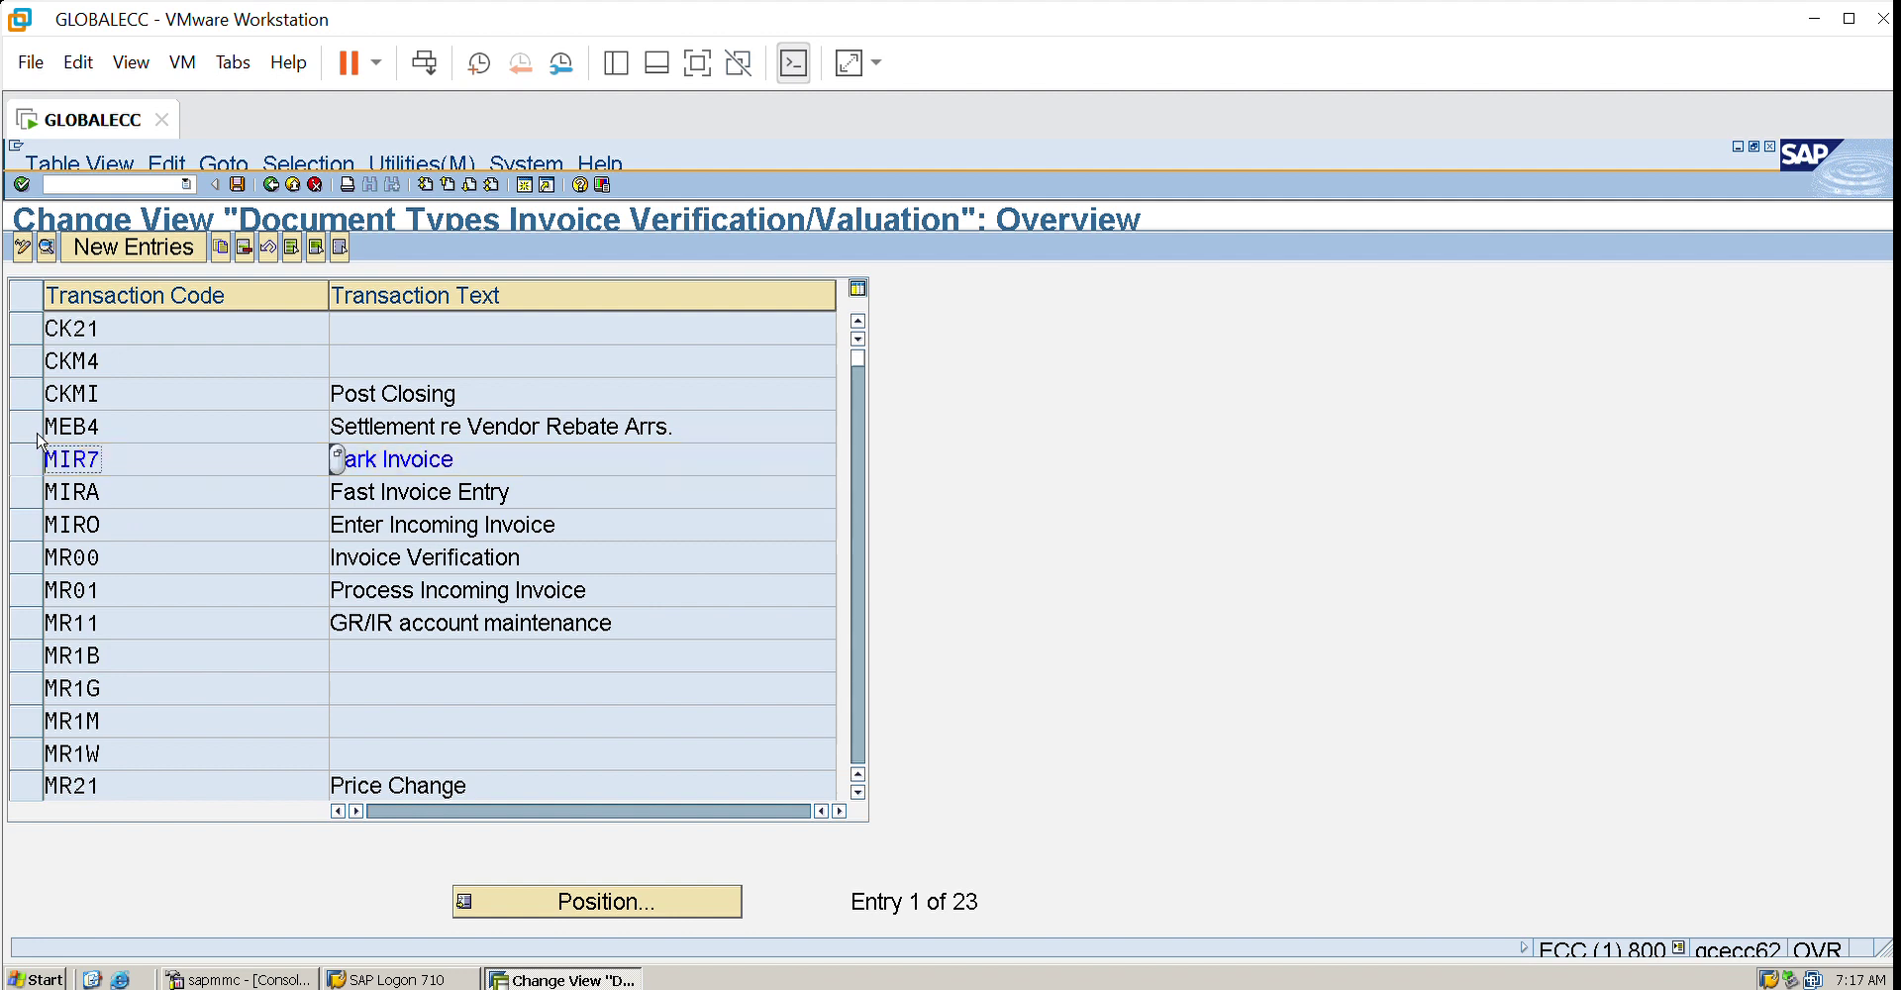
# - Check the default document type for transaction MR21 Price Change, and return to the invoice receipt document types and number range overview
pyautogui.click(40, 773)
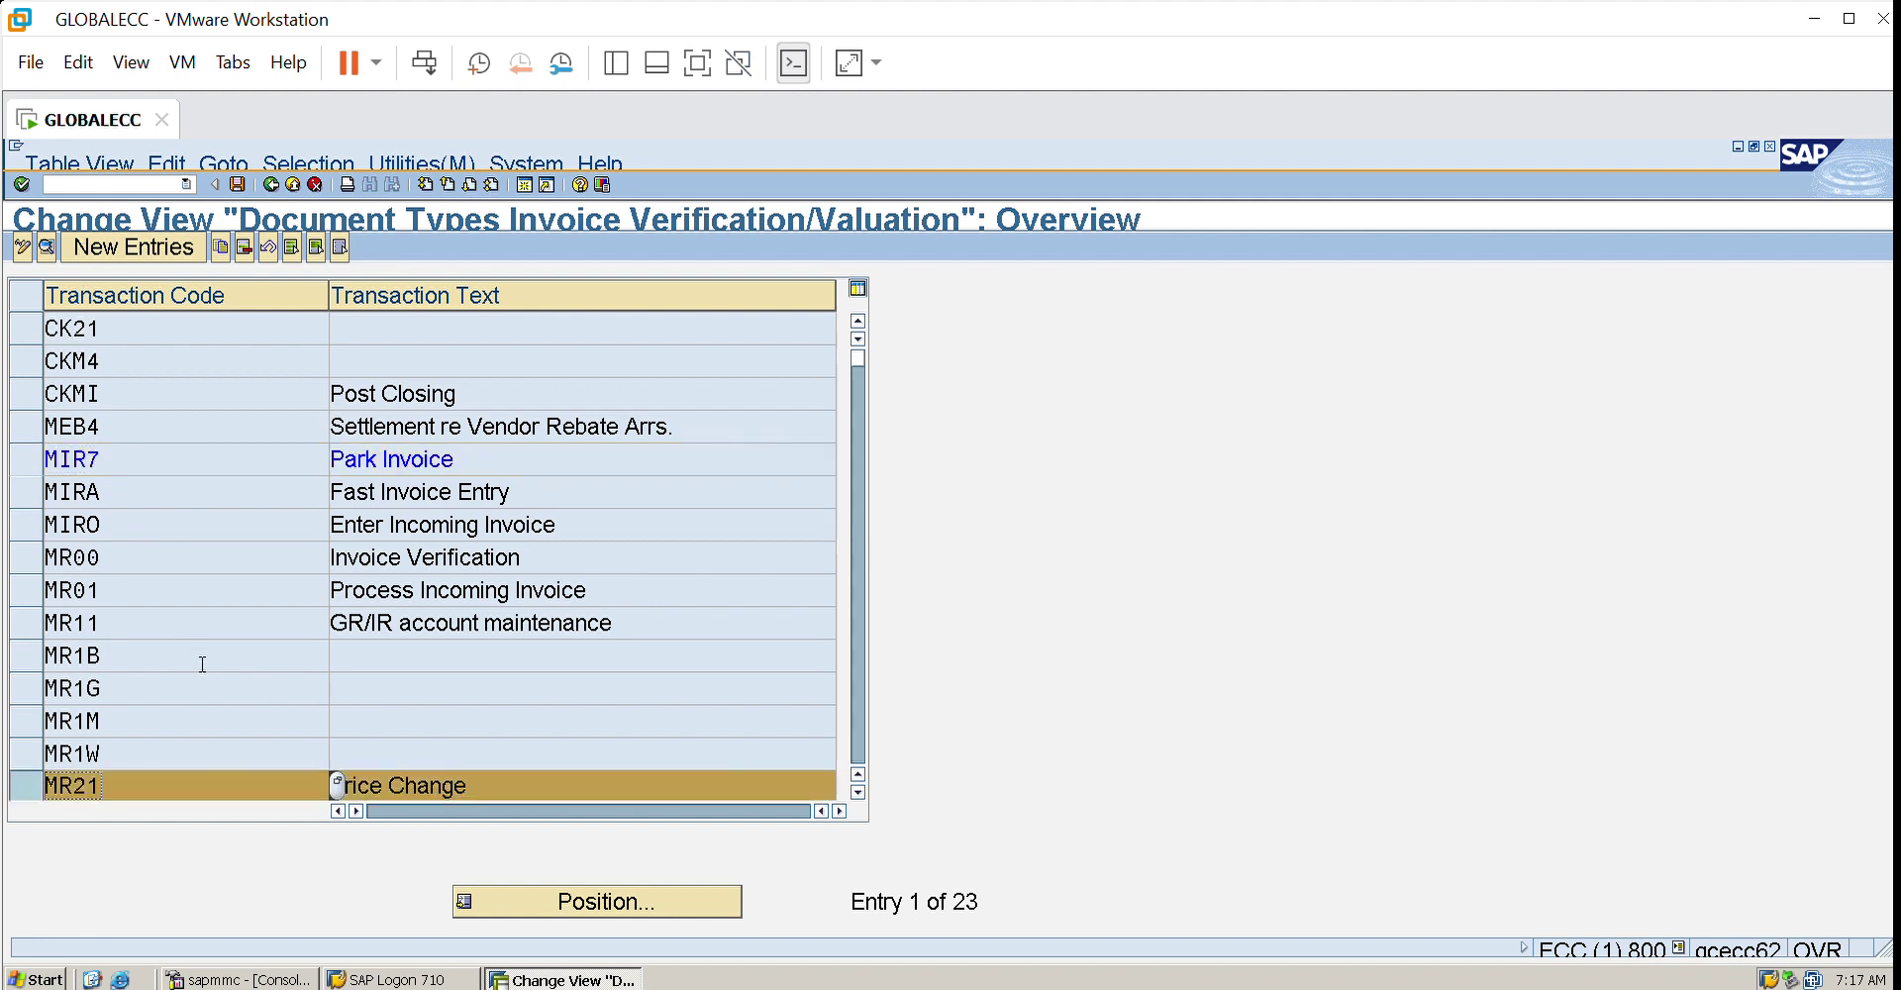
pyautogui.click(480, 782)
pyautogui.click(46, 247)
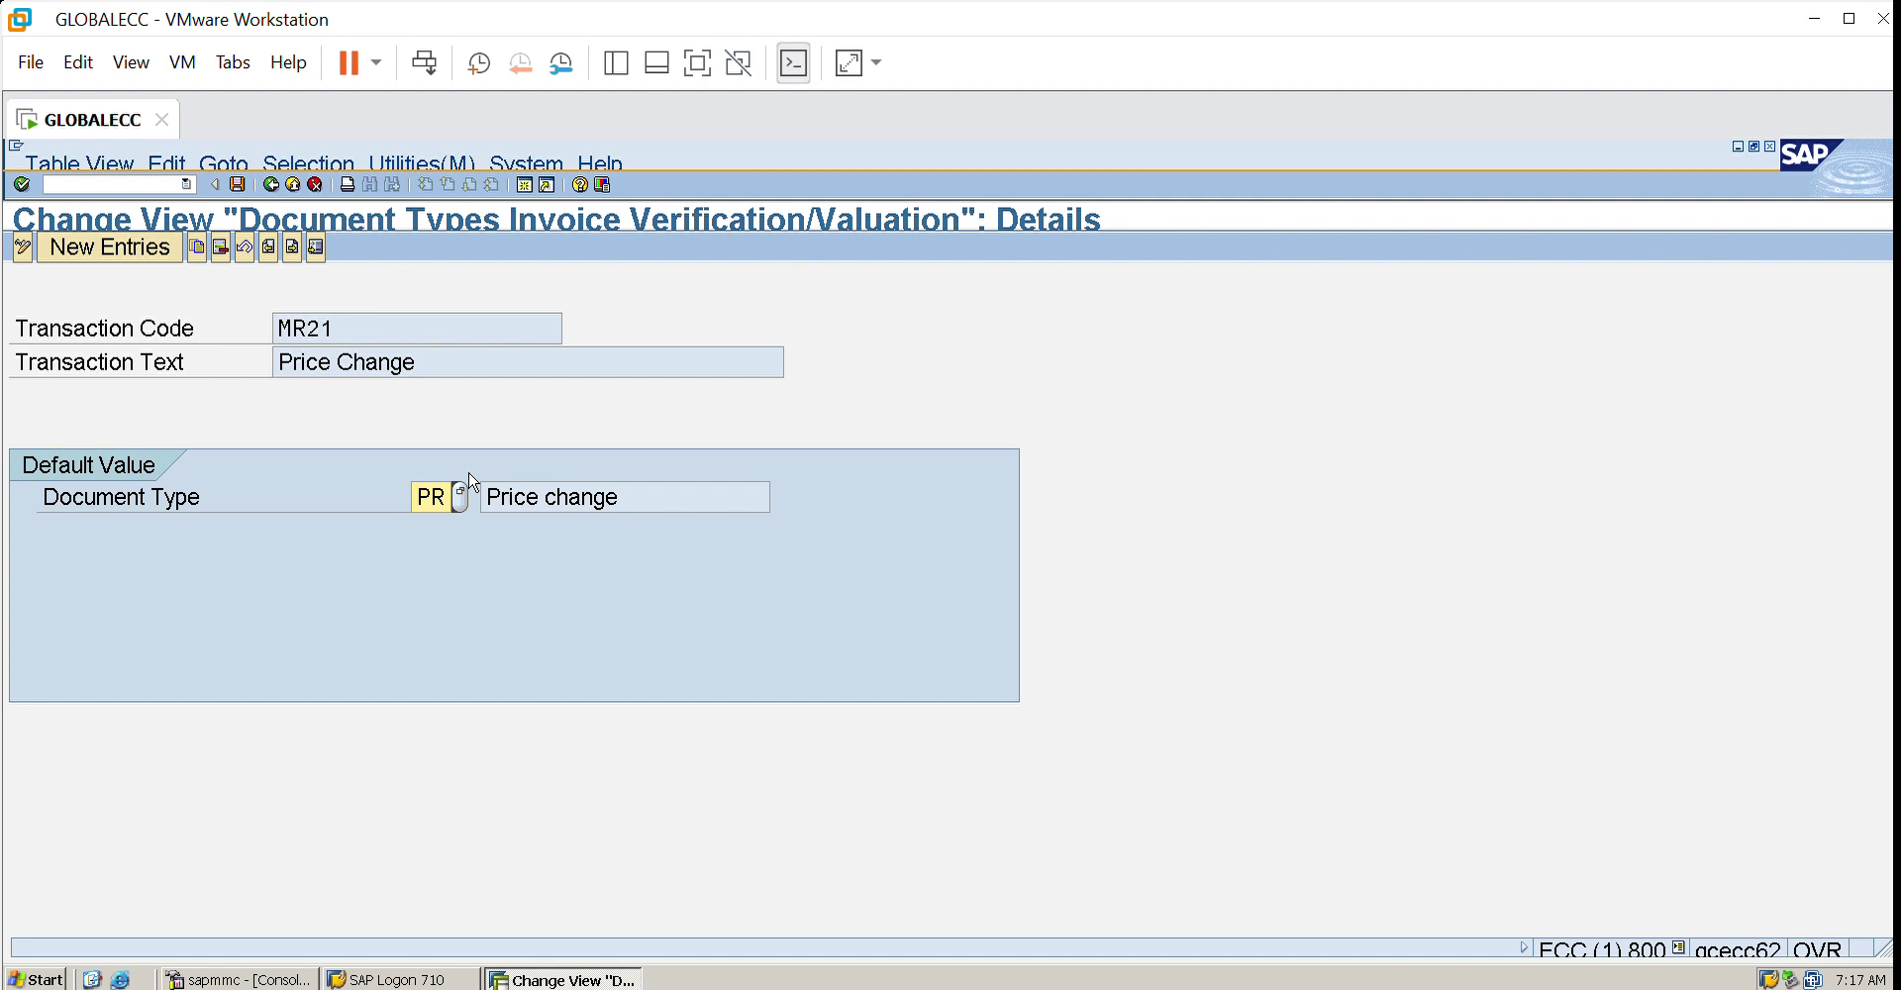
pyautogui.click(286, 176)
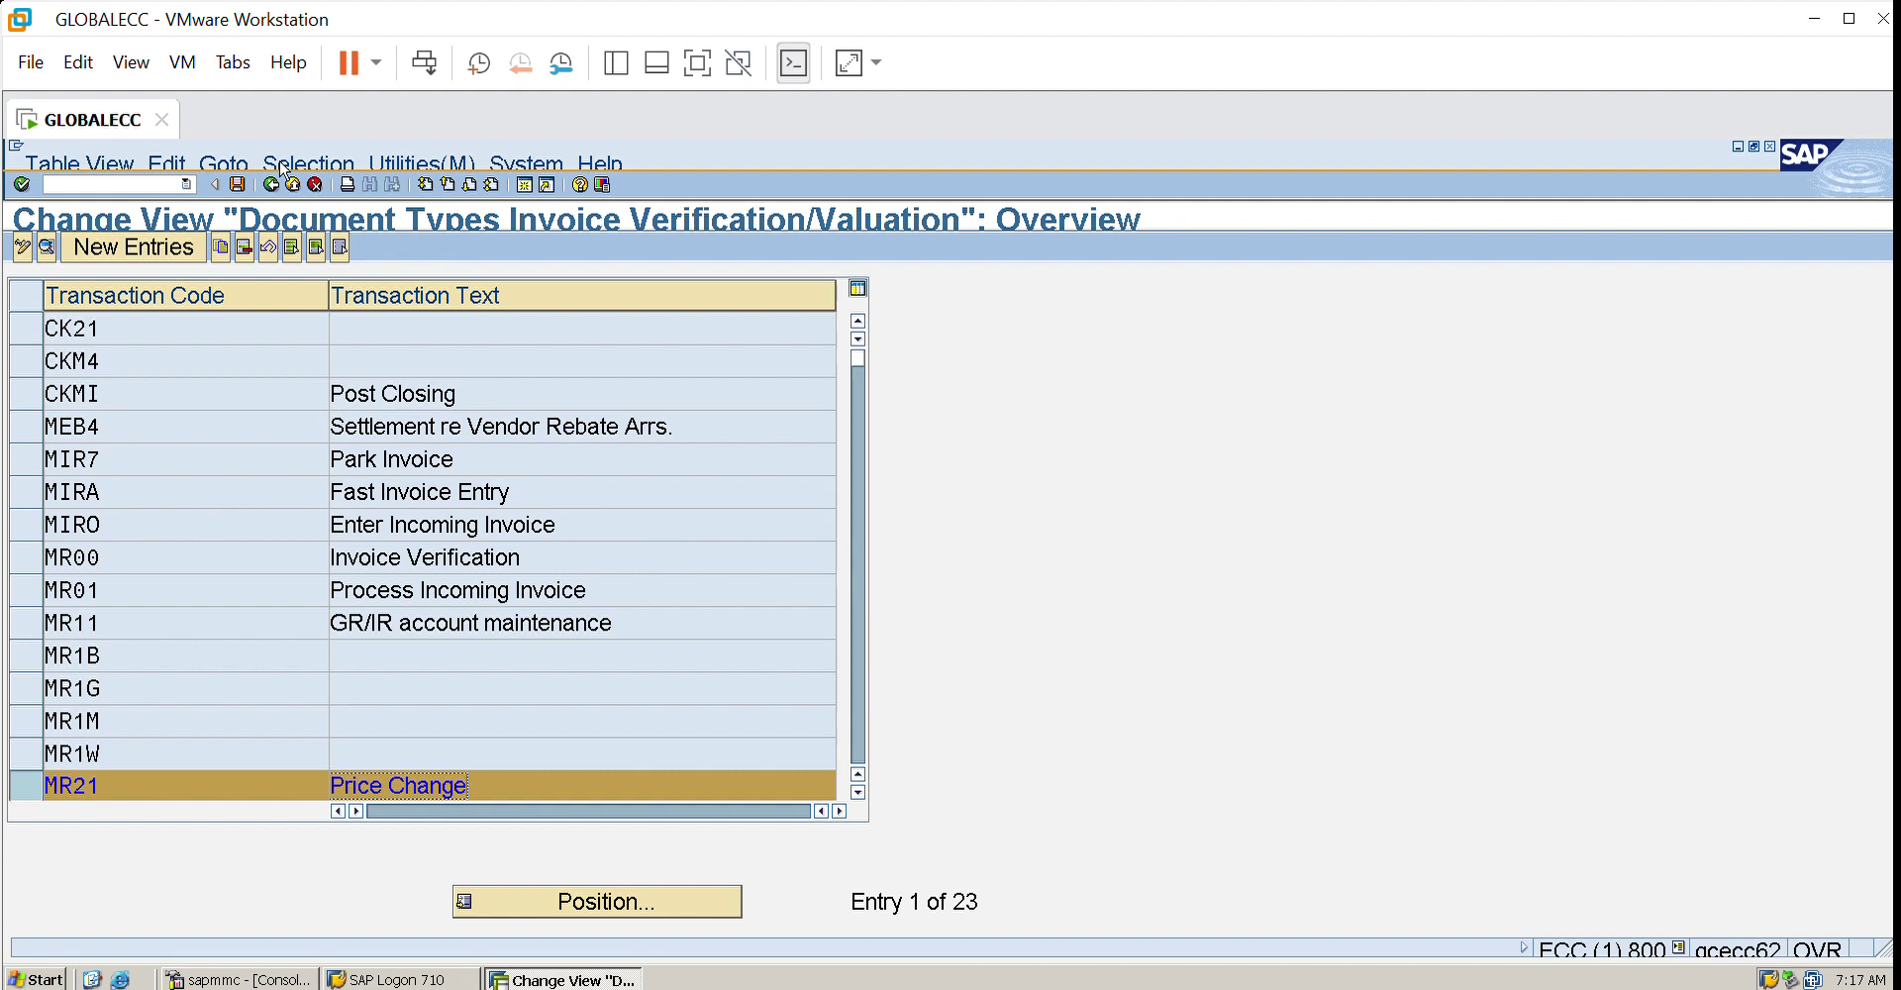
pyautogui.click(286, 175)
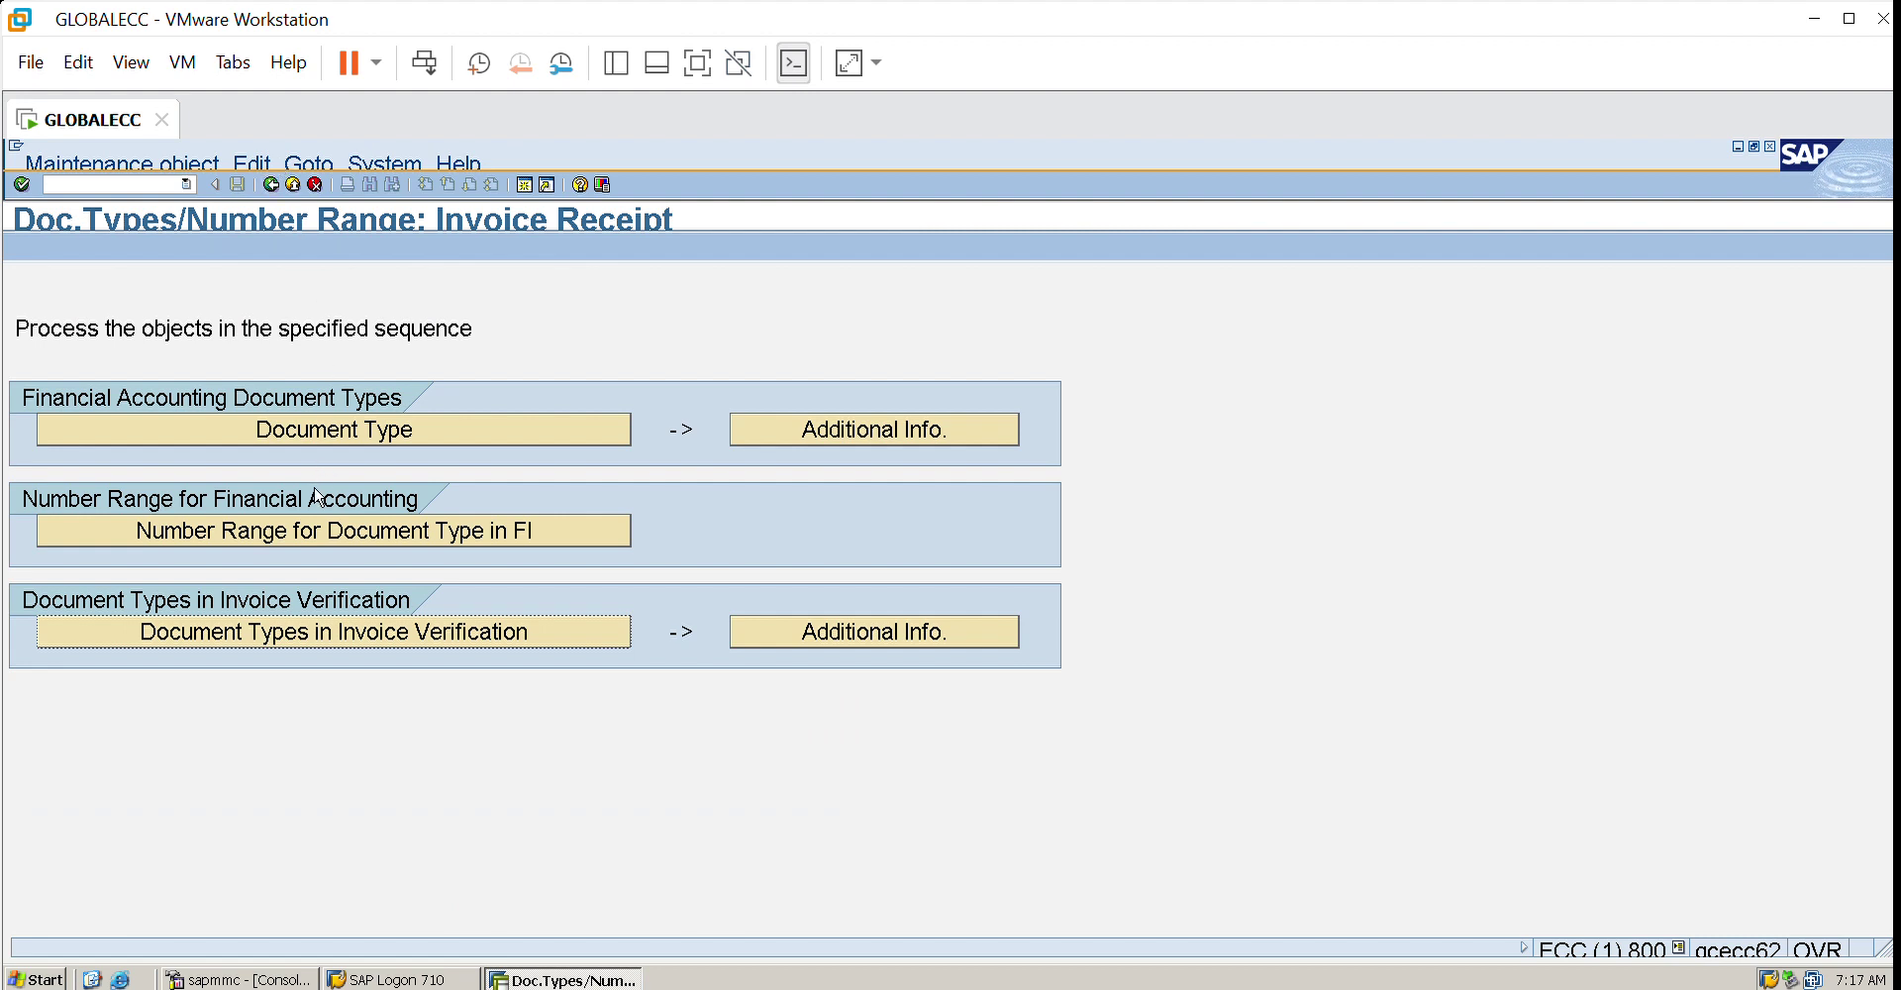
# - Display the financial accounting document number range intervals for company code 3000, and return to the invoice receipt overview
pyautogui.click(314, 527)
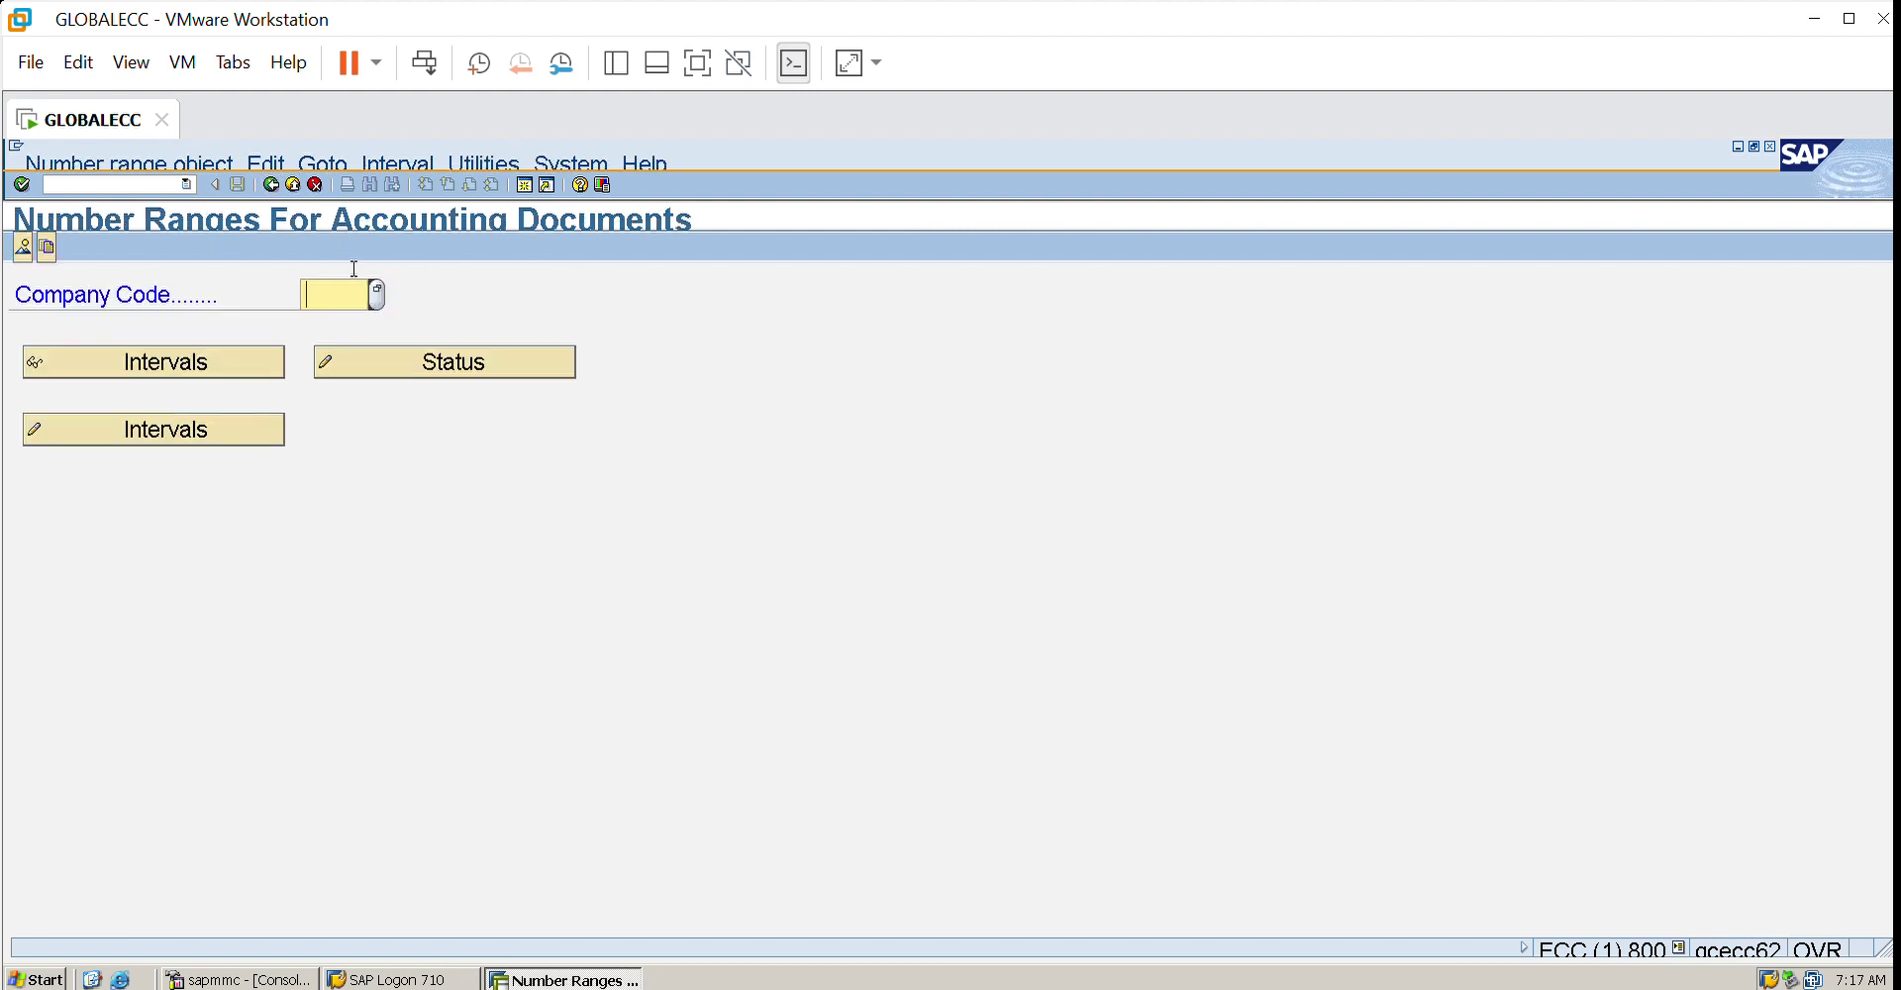
pyautogui.write('3000')
pyautogui.click(209, 352)
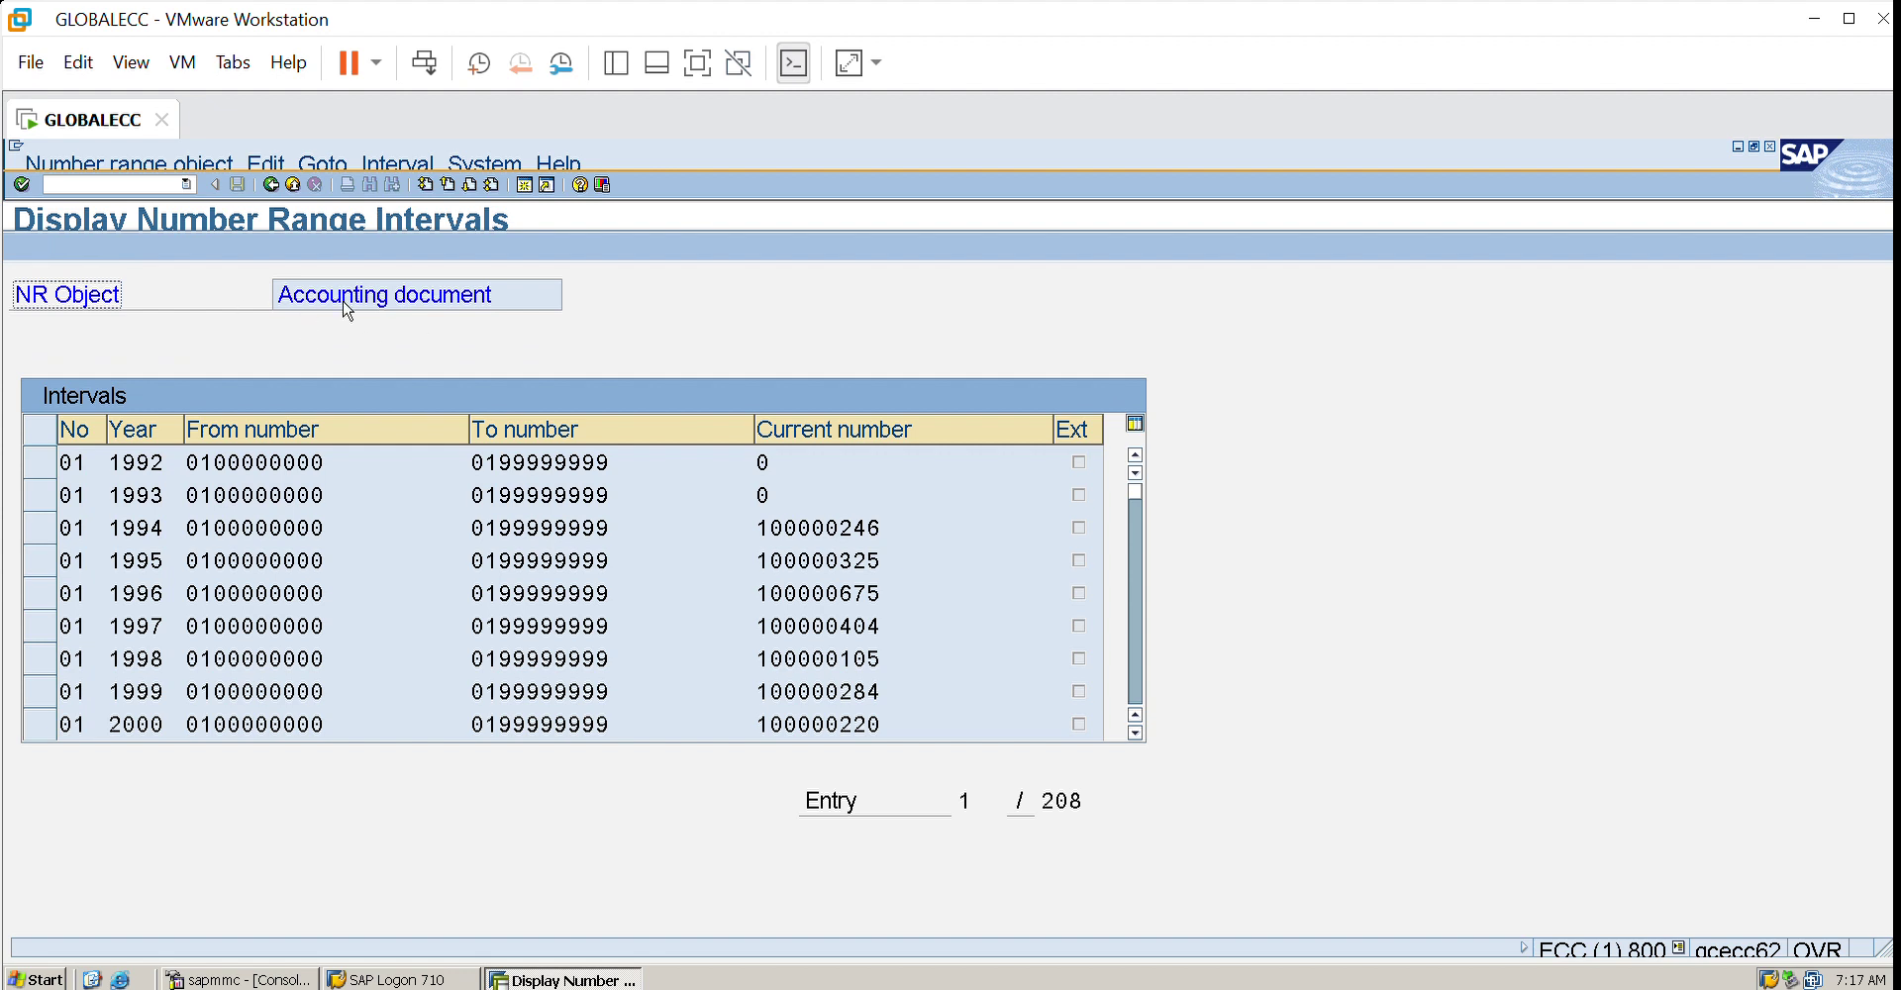
pyautogui.click(273, 184)
pyautogui.click(270, 184)
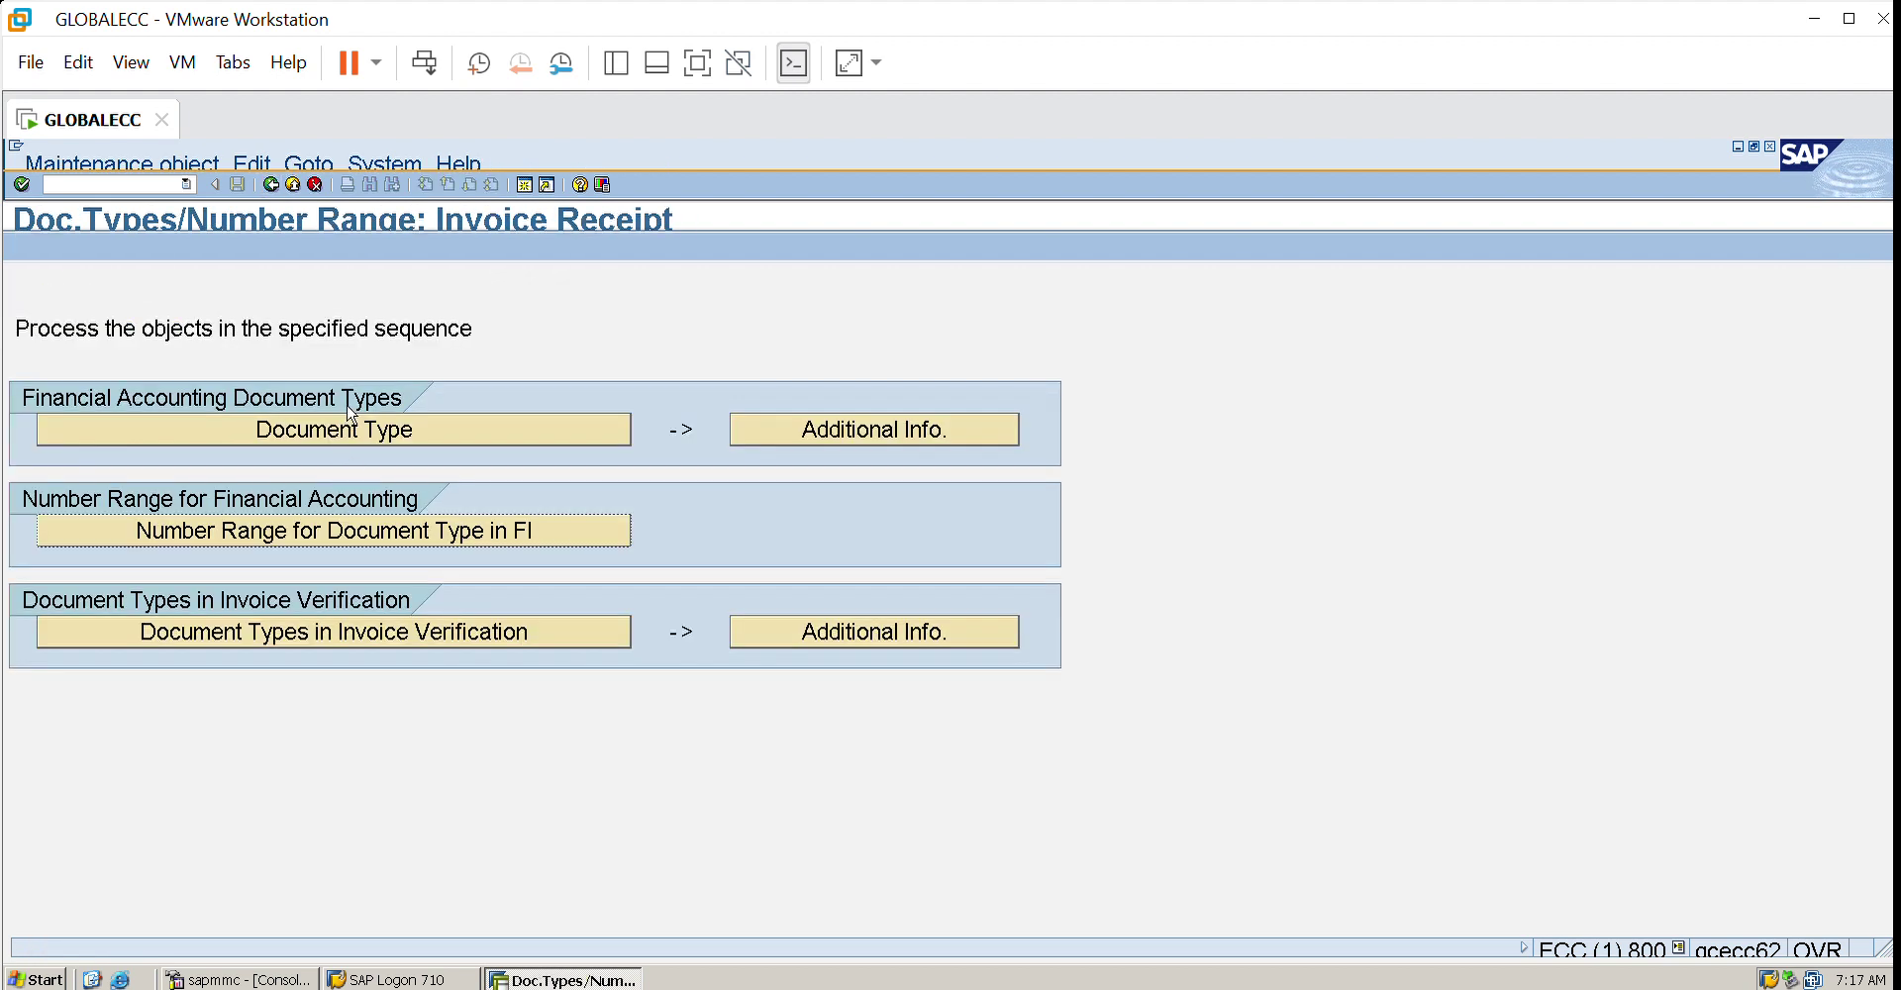
# - Reopen the FI document number range screen, enter company code 3000, and leave it again
pyautogui.click(361, 524)
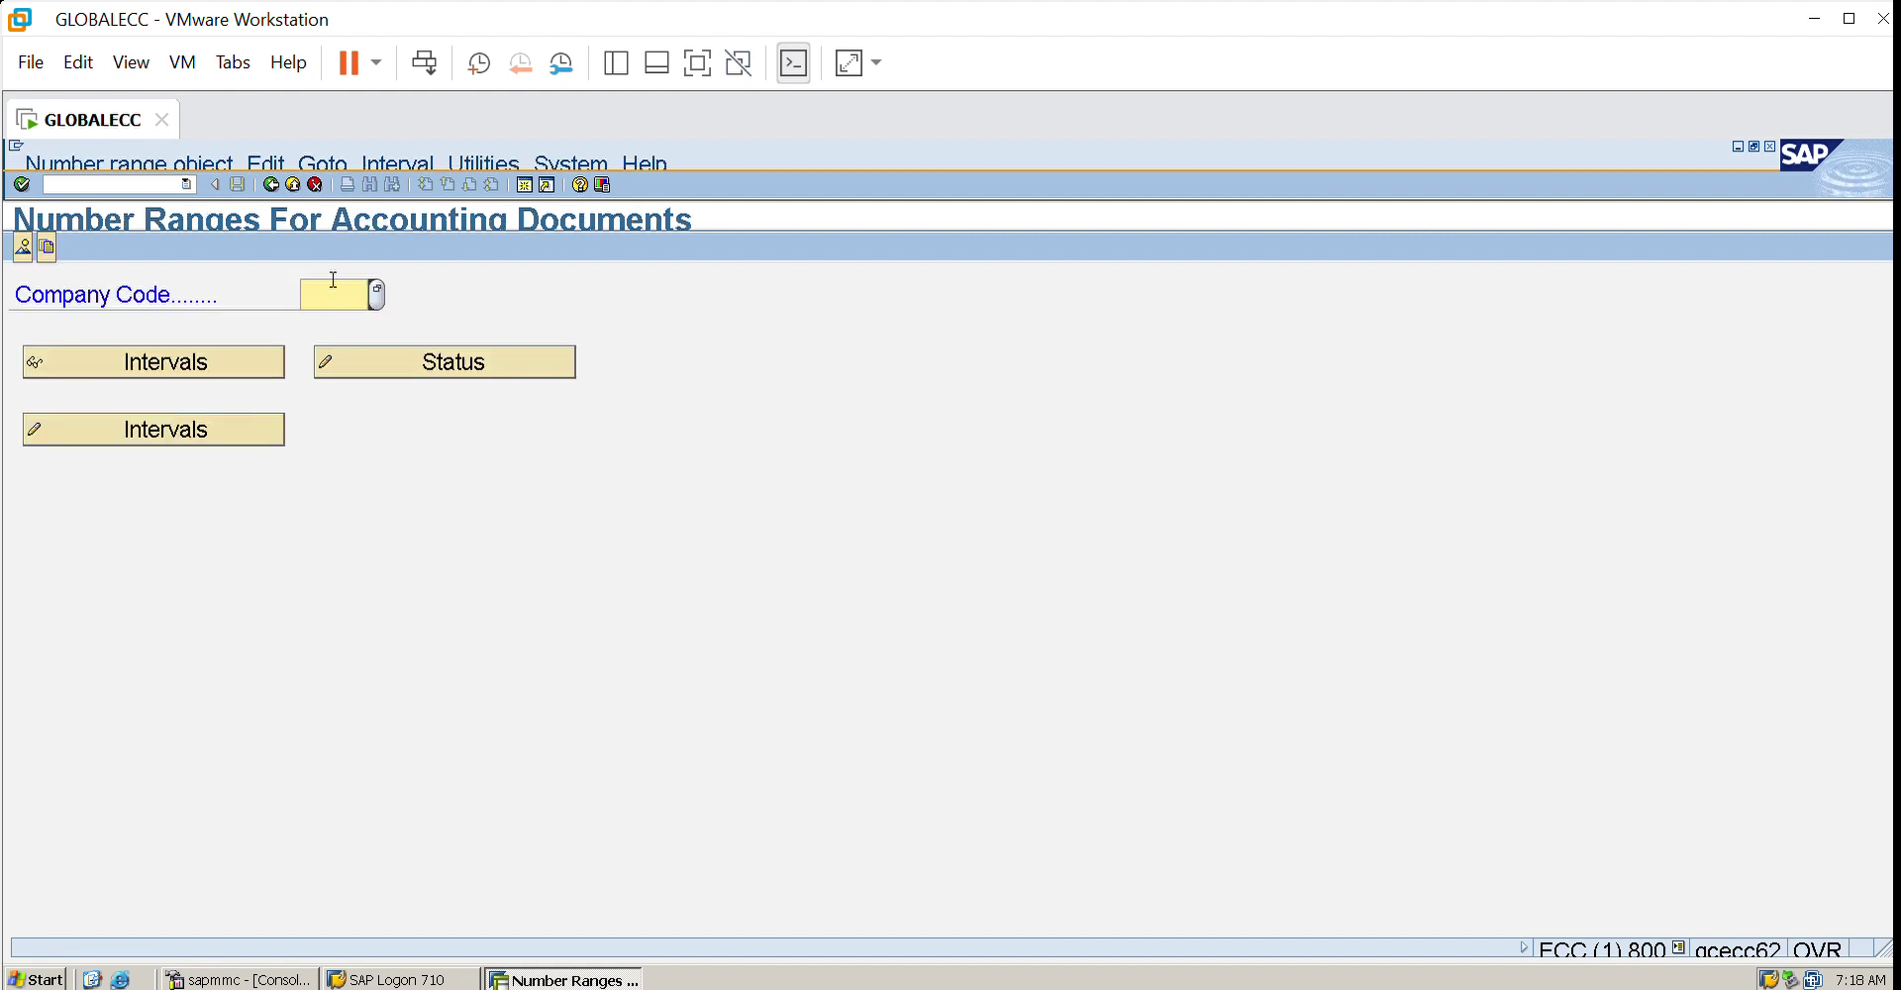
pyautogui.write('3000')
pyautogui.click(294, 184)
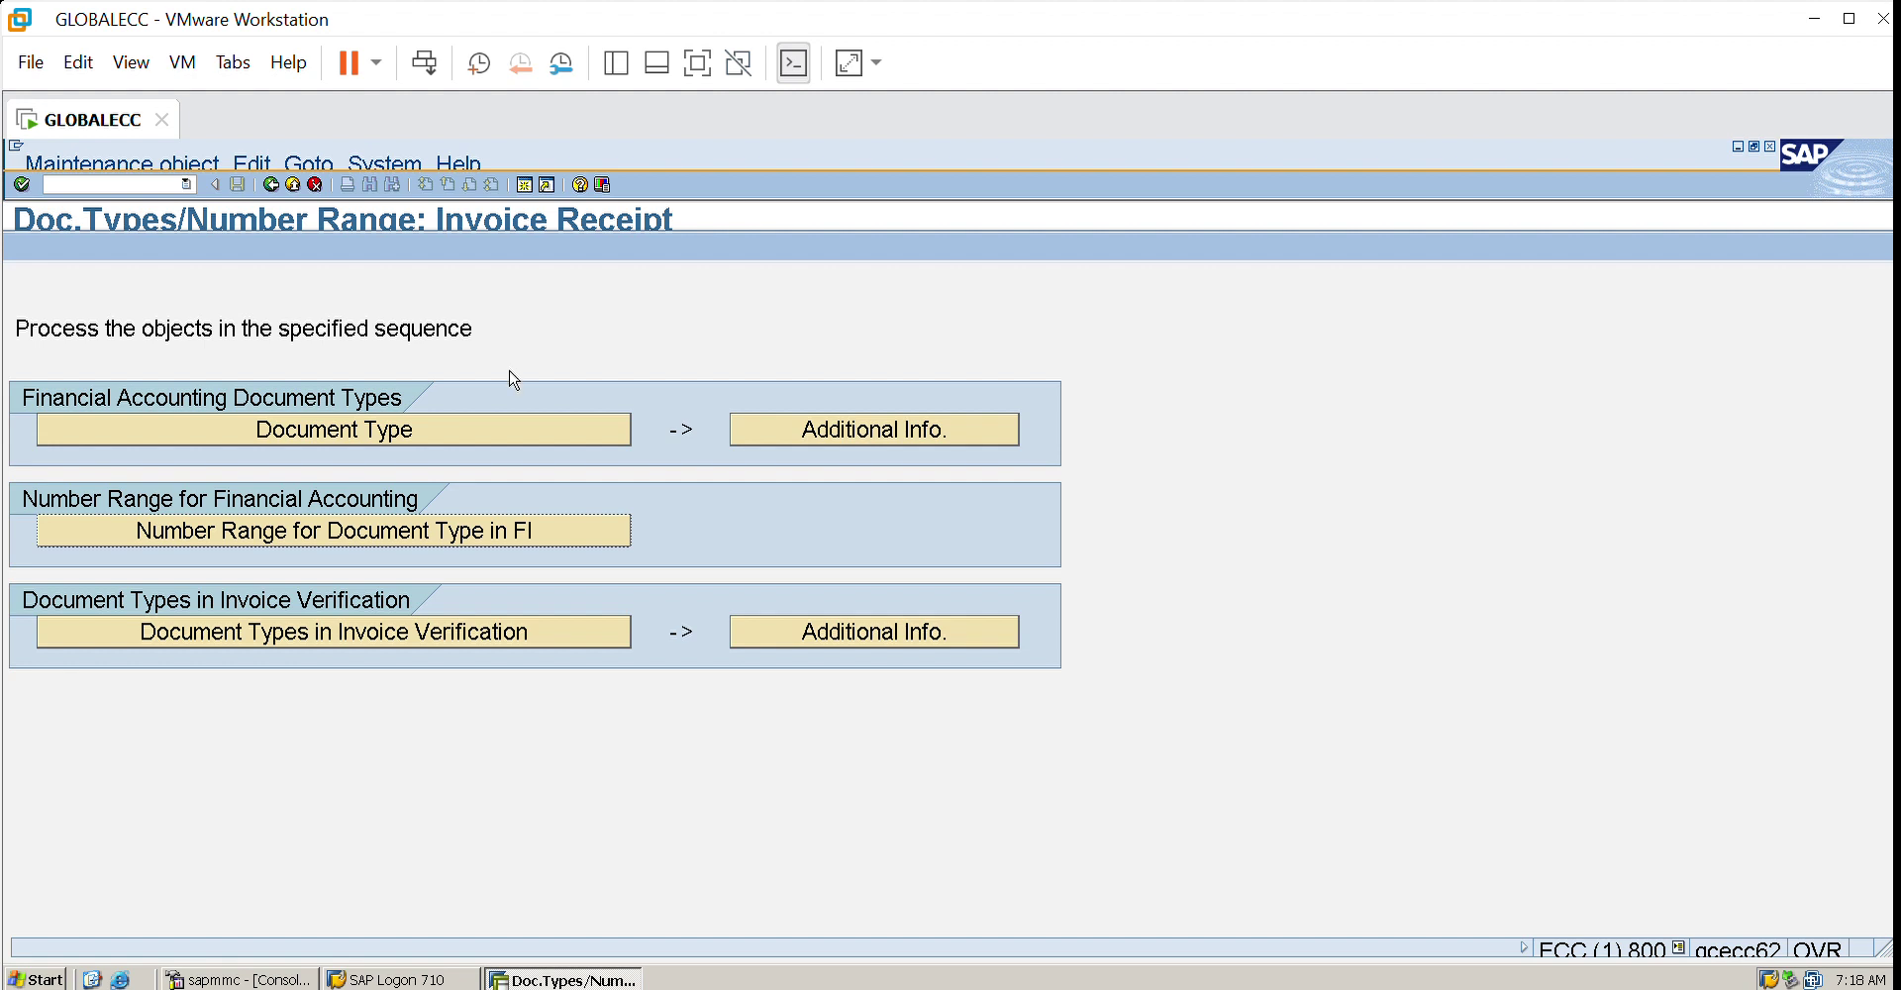
# - Review the transactions listed under document types in invoice verification, and return to the implementation guide
pyautogui.click(364, 628)
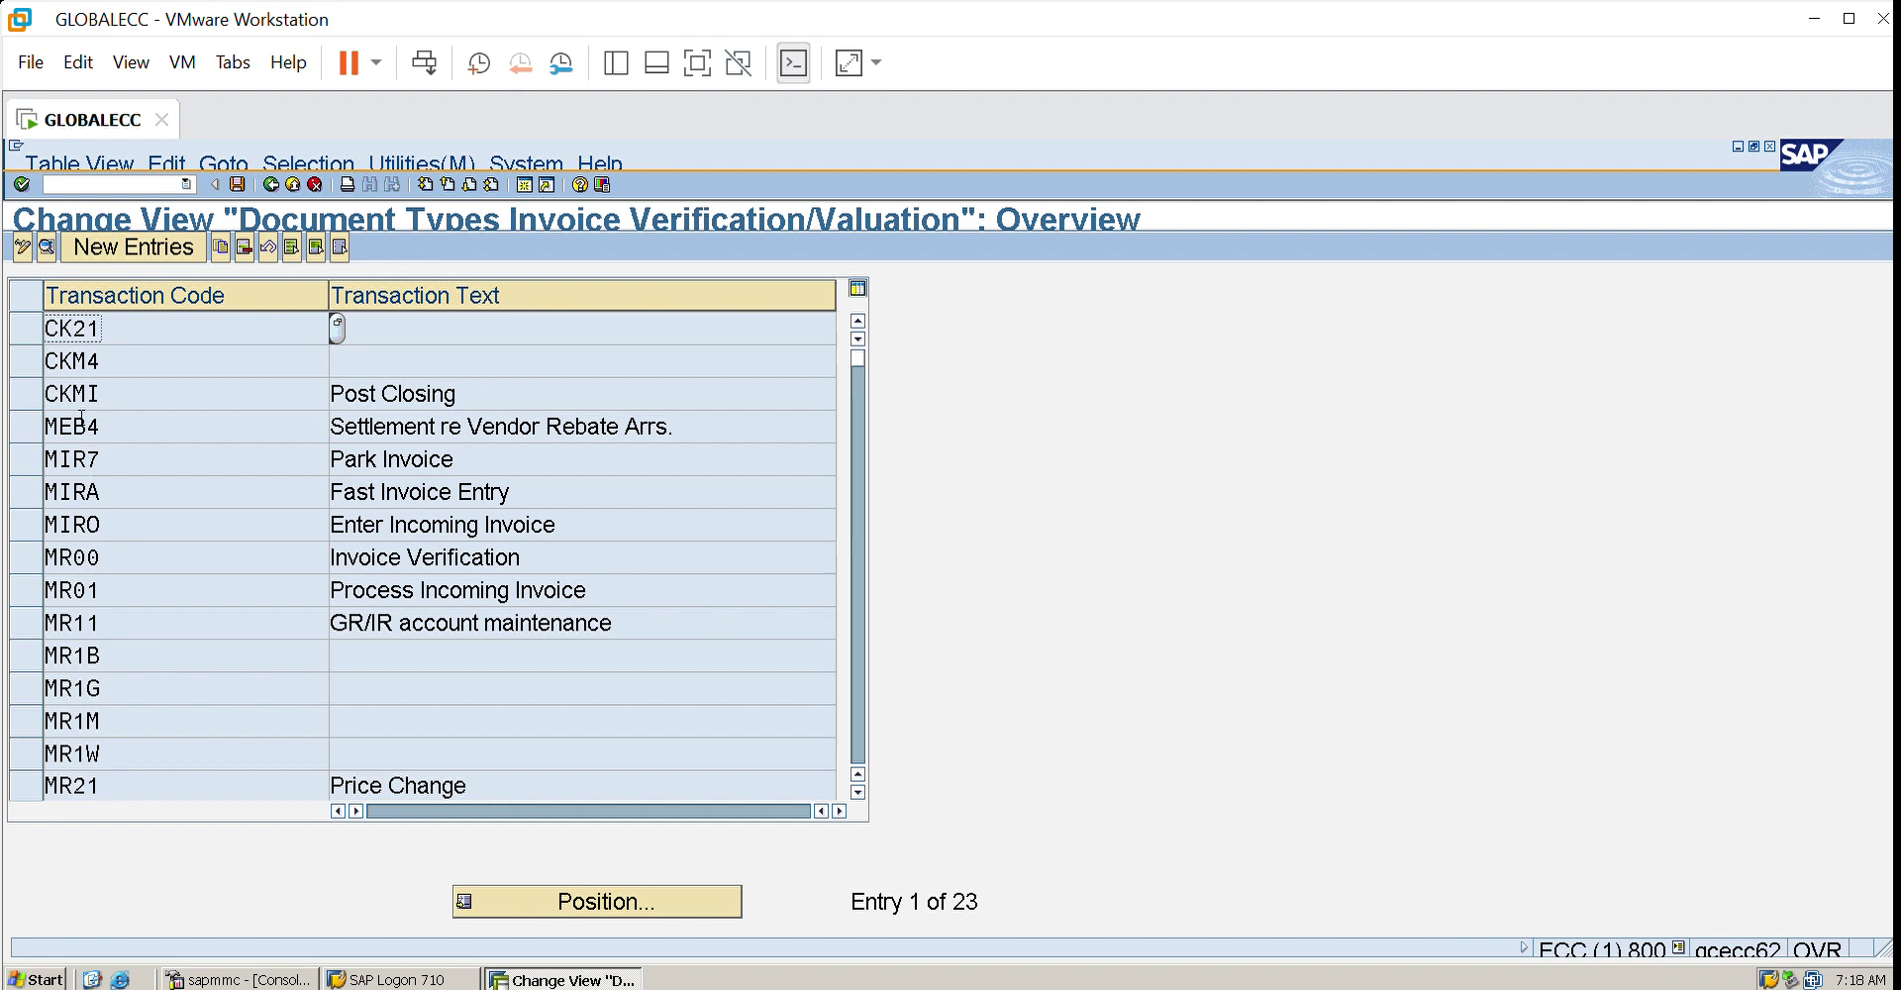
pyautogui.press('F3')
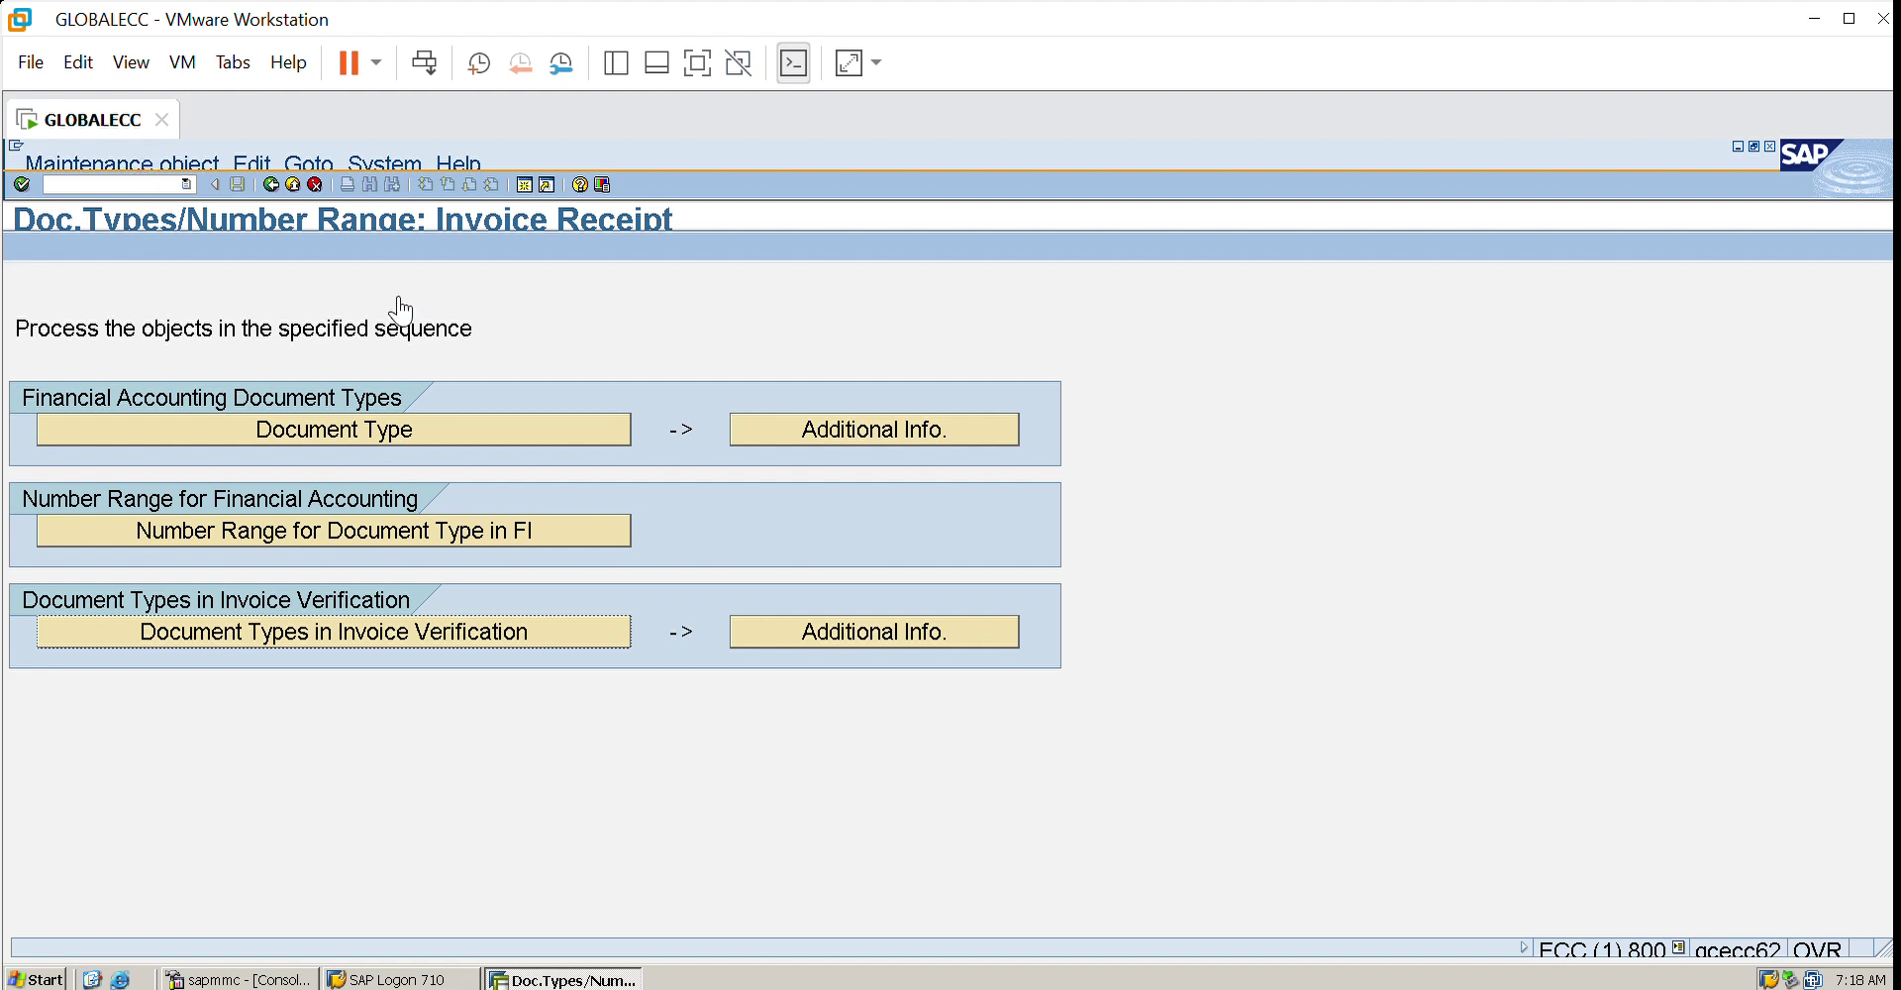
pyautogui.press('F3')
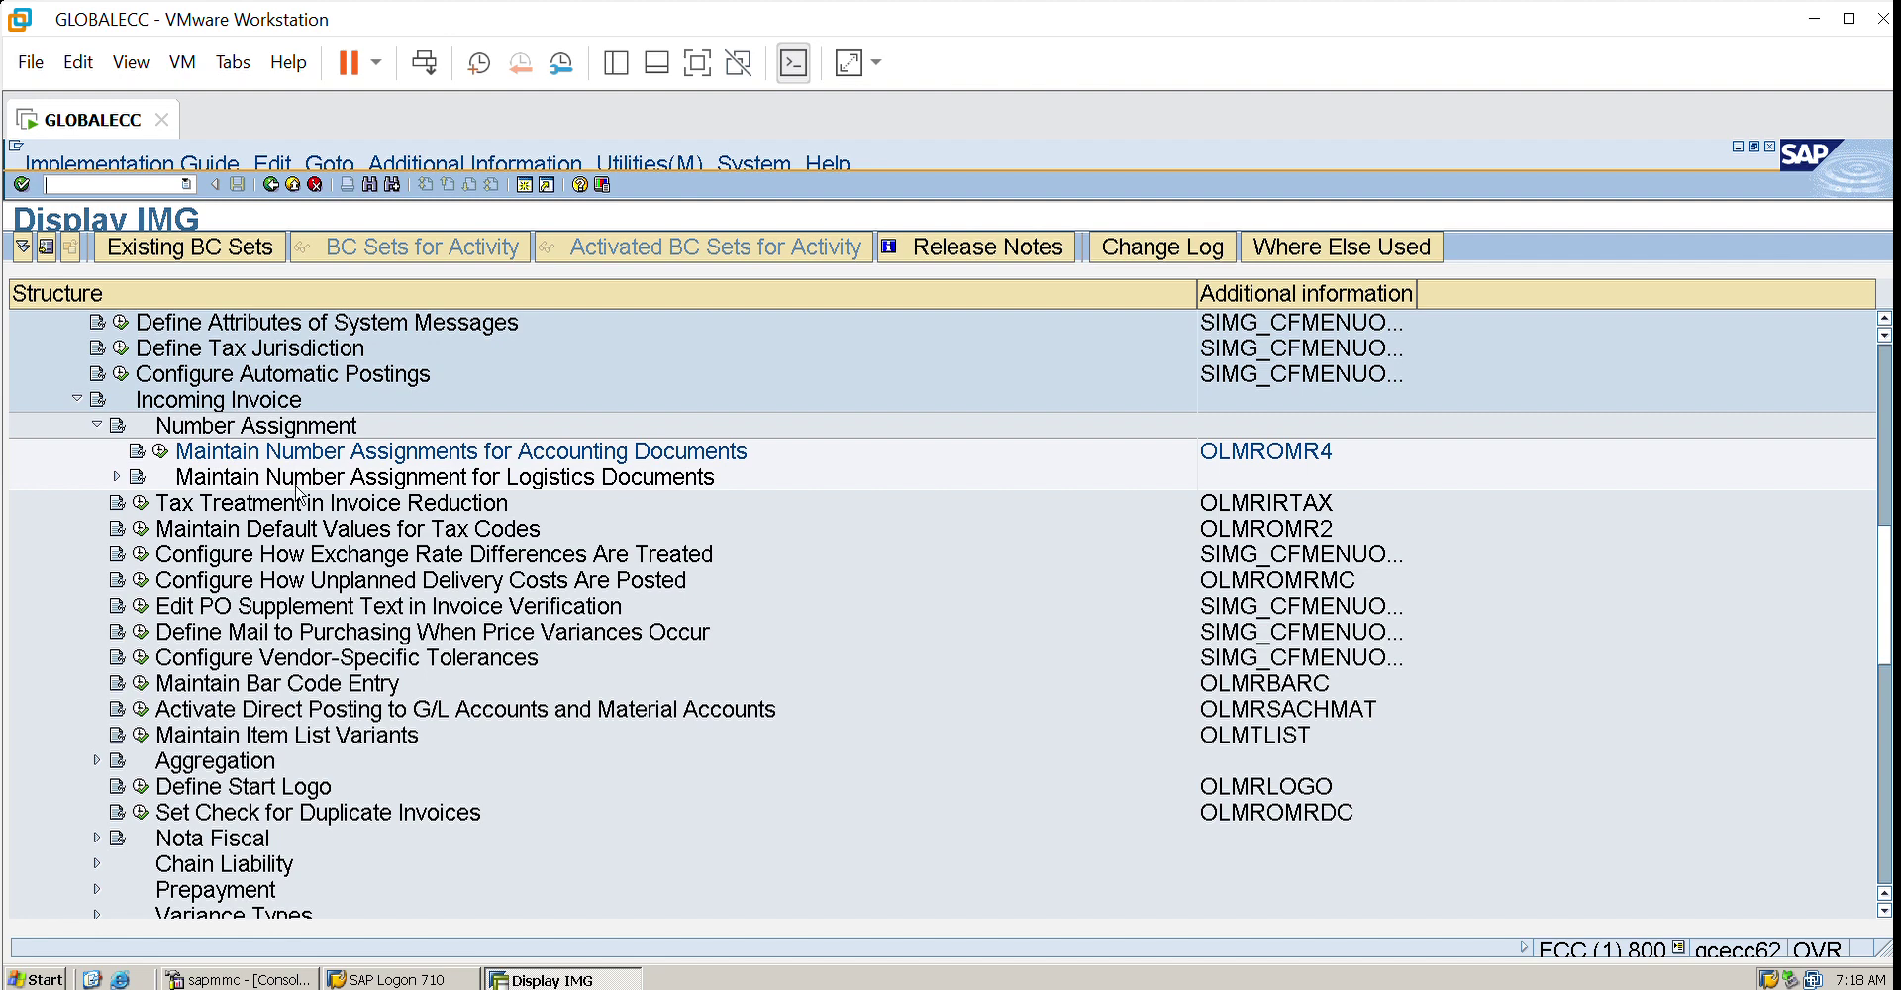
# - Review the number ranges assigned to the logistics invoice verification transactions under Maintain Number Assignment for Logistics Documents
pyautogui.click(121, 470)
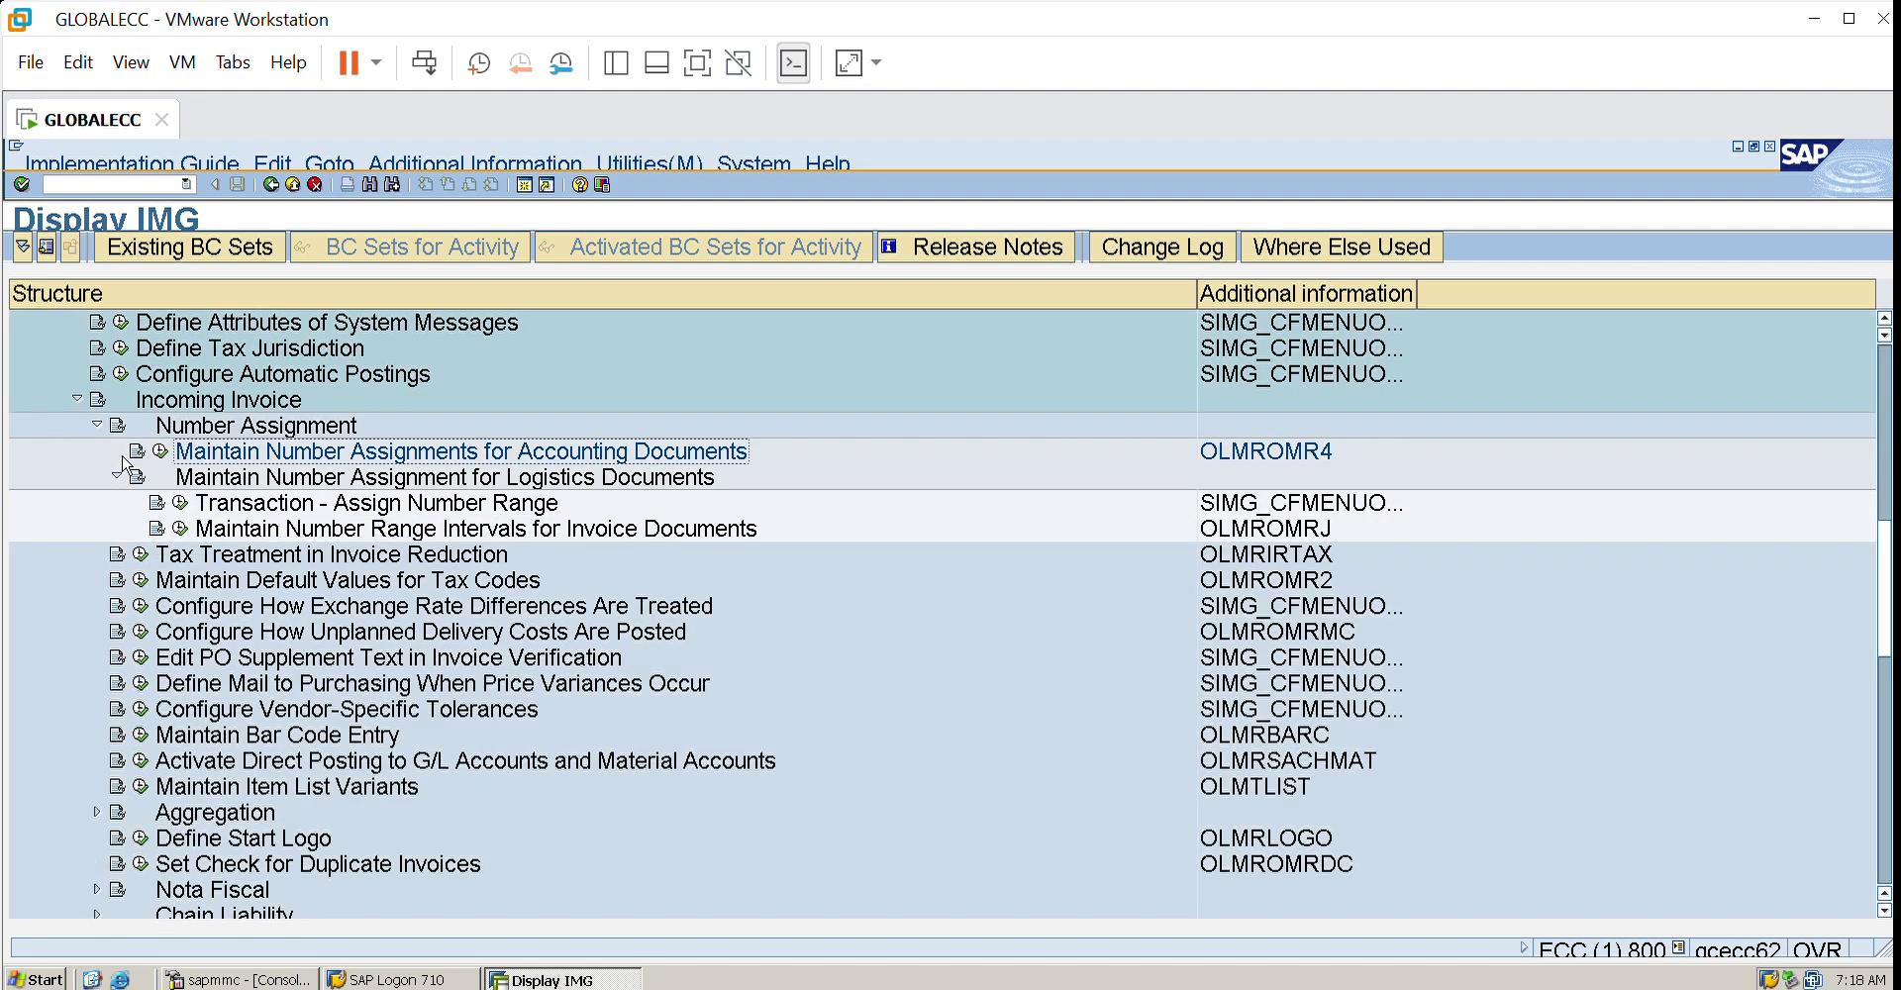
pyautogui.click(180, 502)
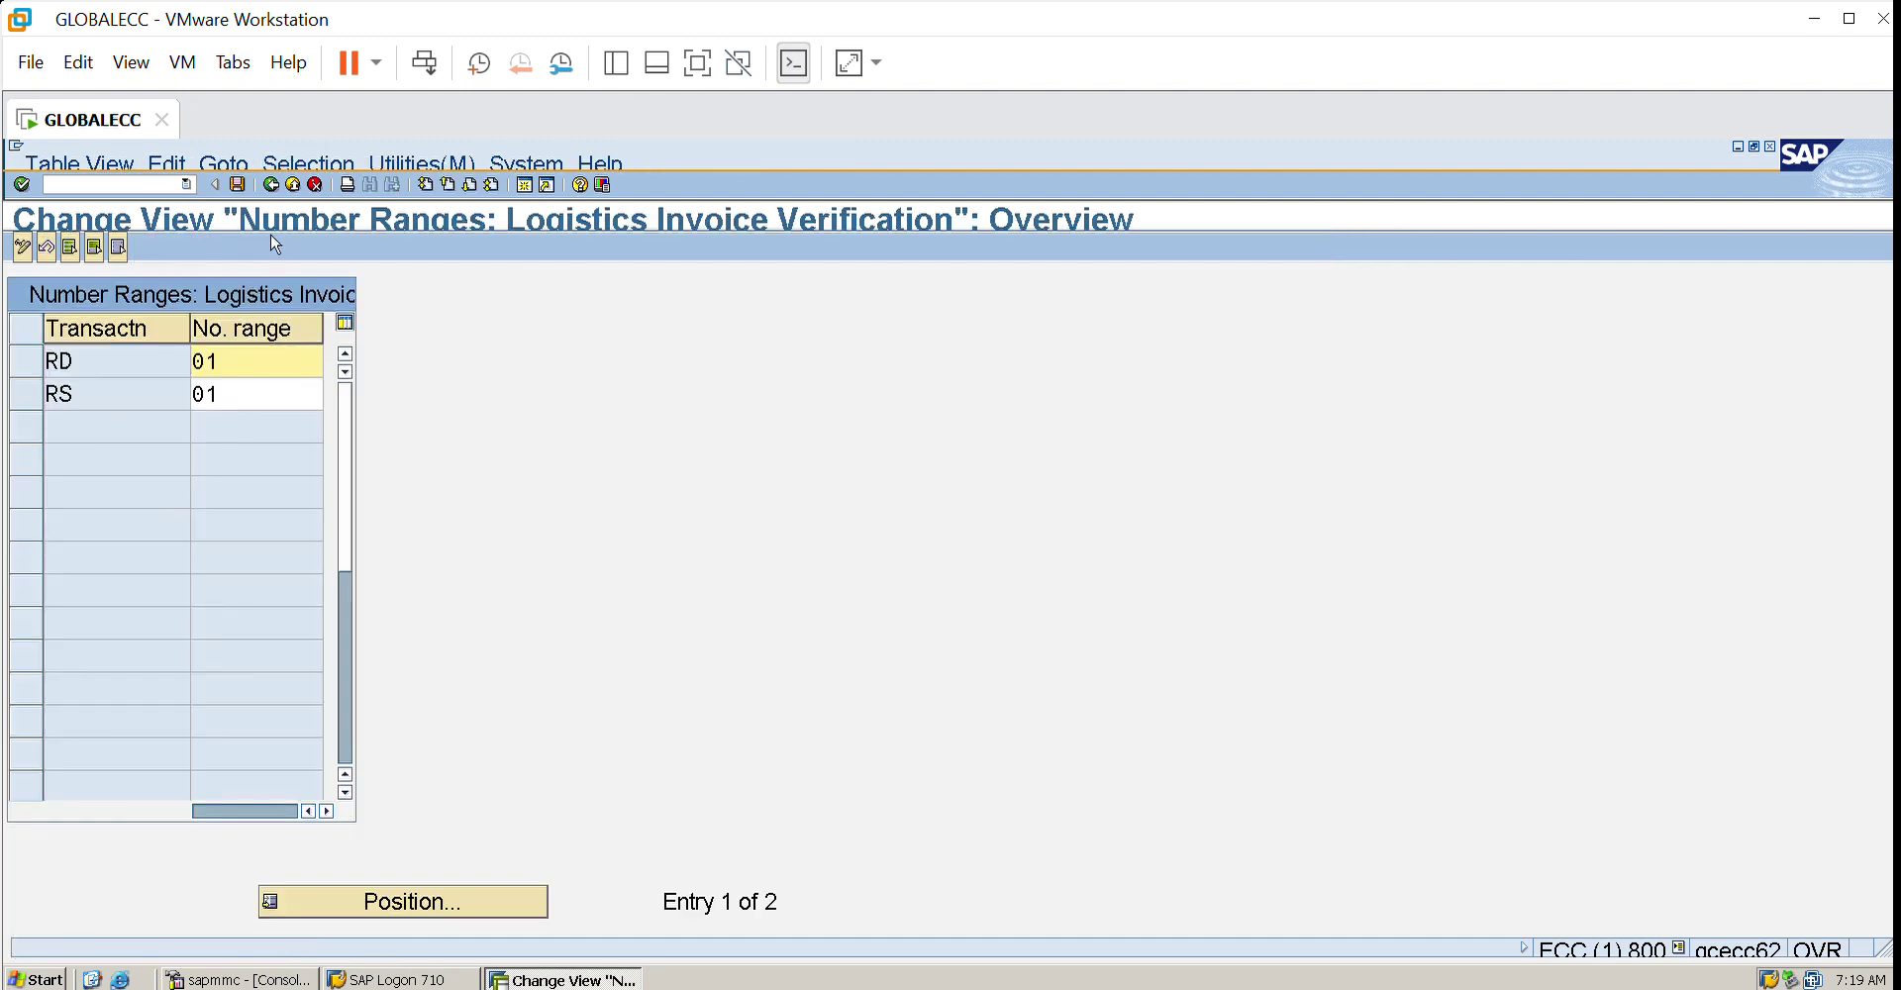
pyautogui.click(271, 184)
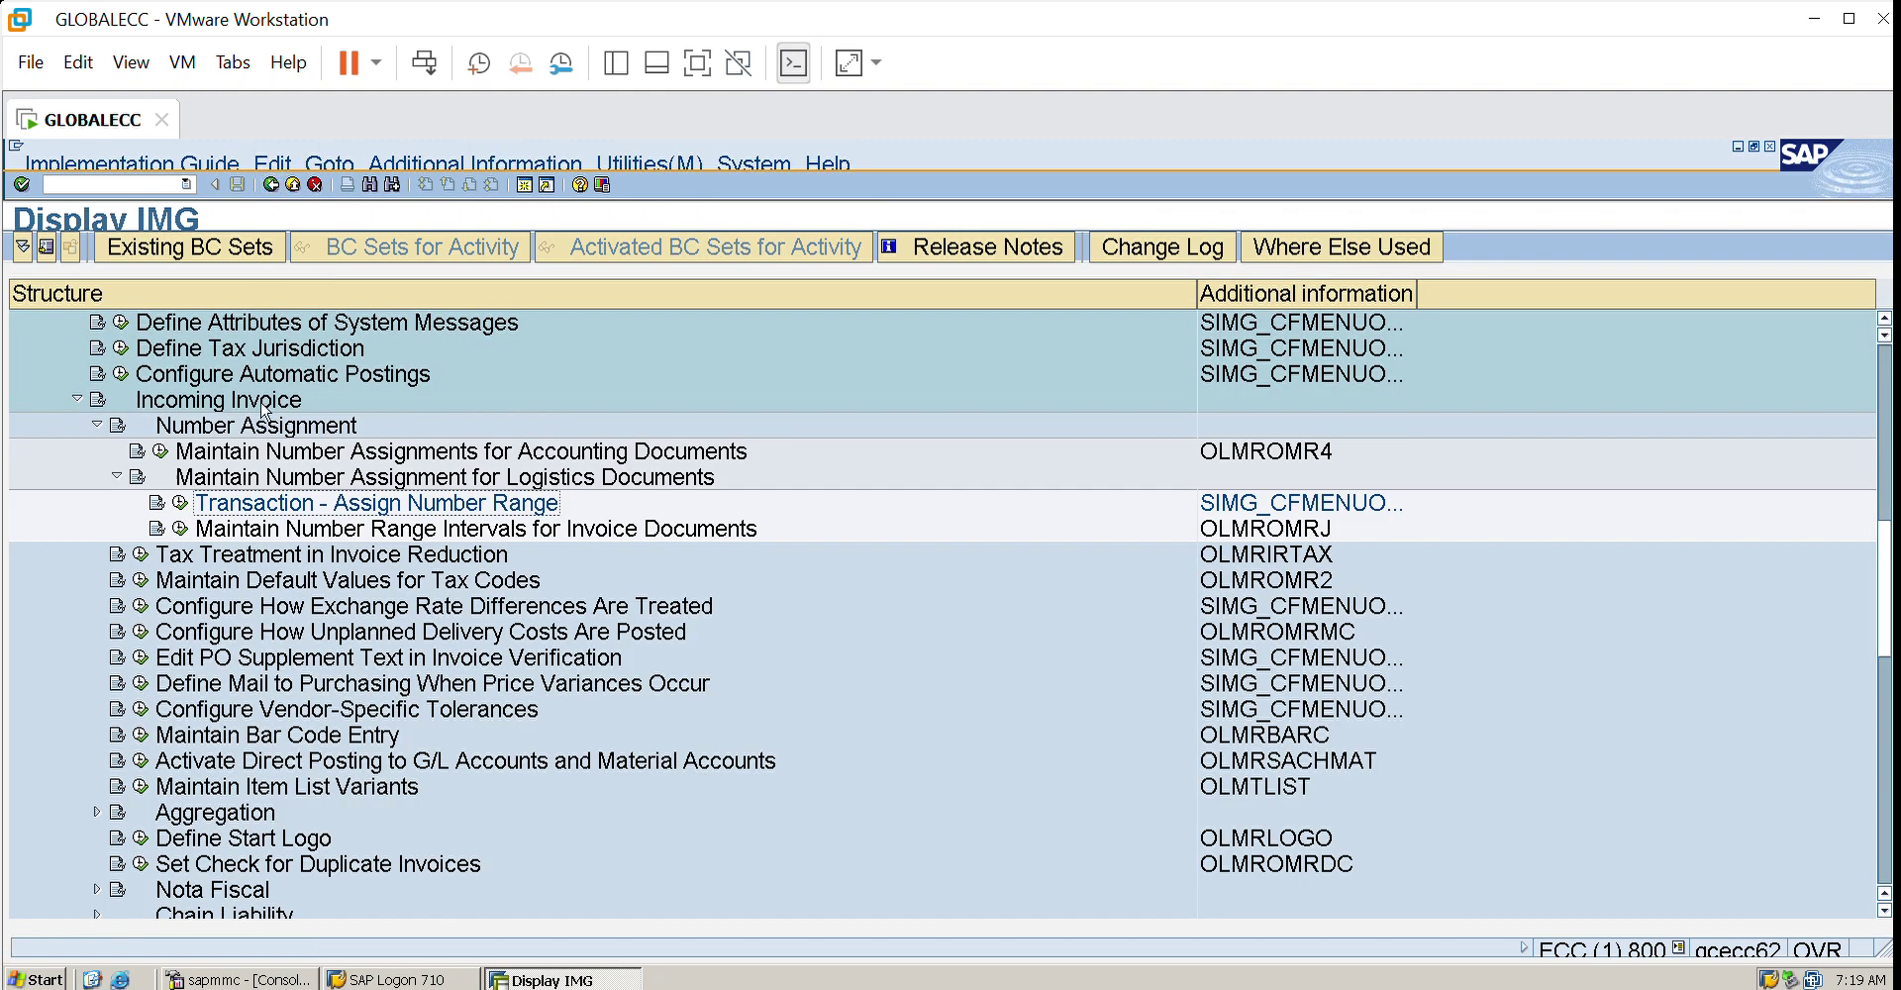
# - Examine the number range intervals for invoice documents in display and maintenance mode, and return to the implementation guide
pyautogui.click(181, 502)
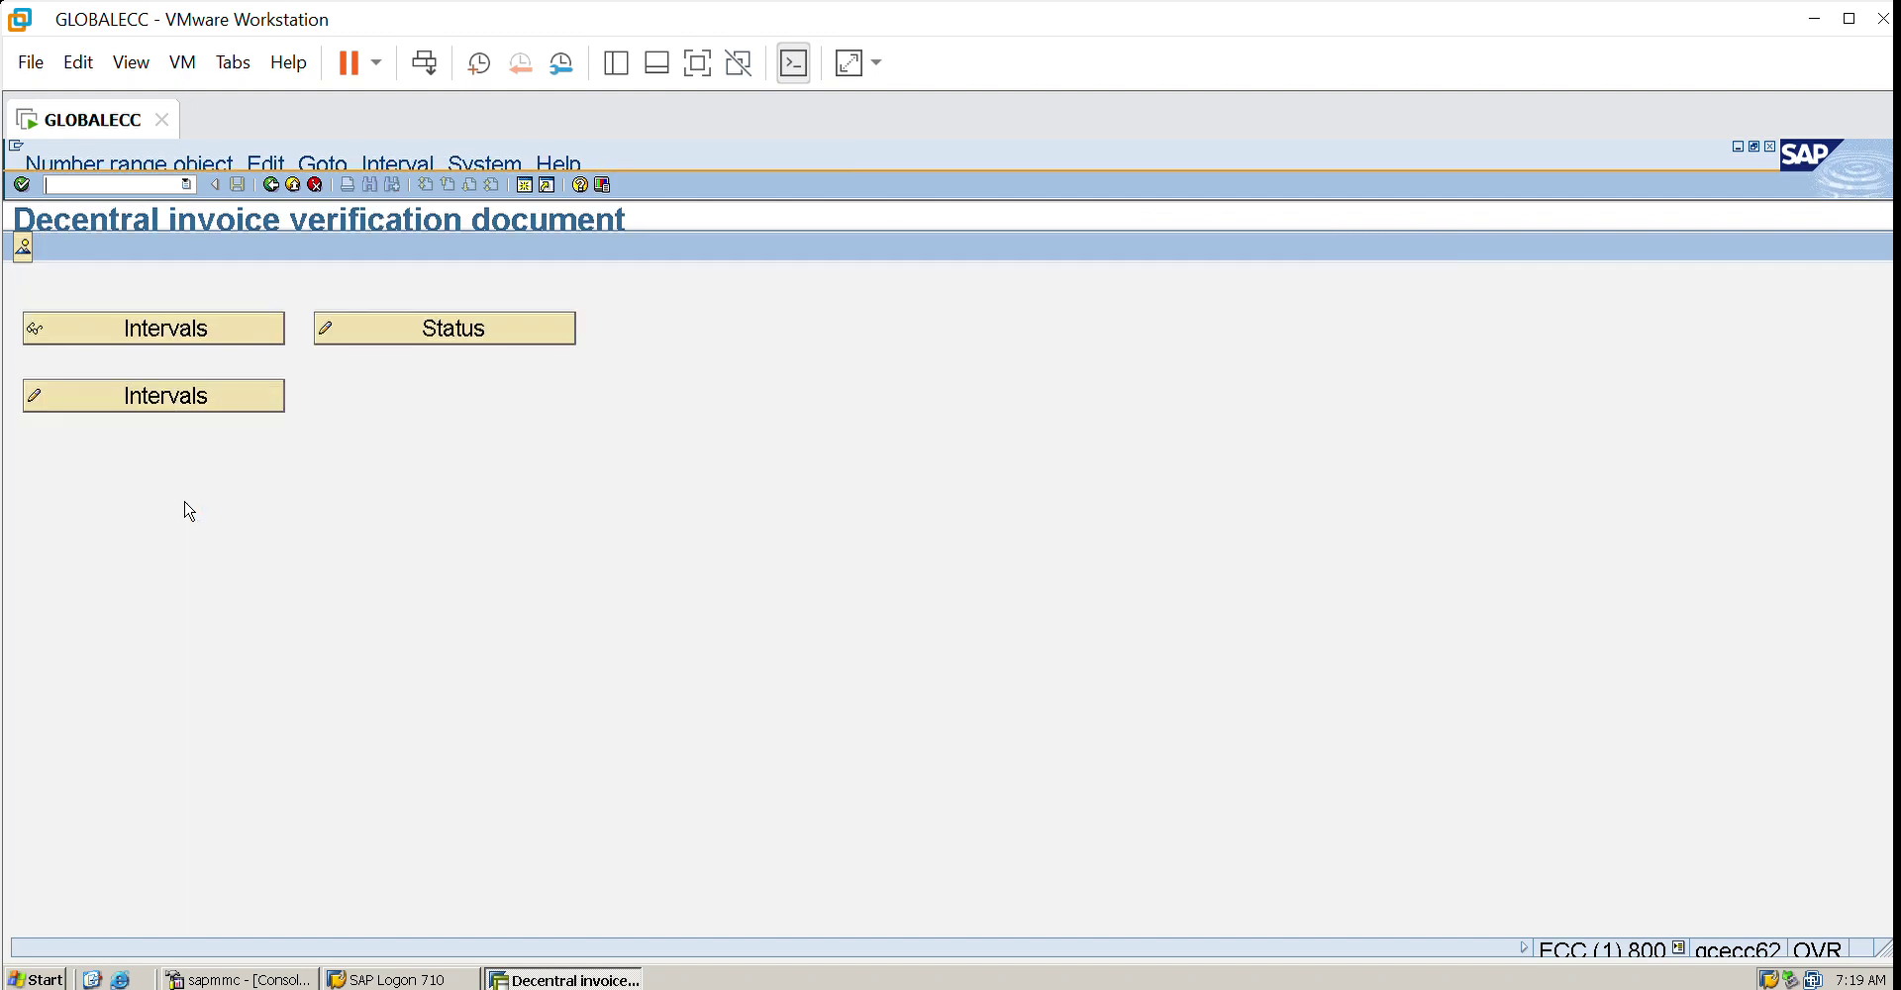
pyautogui.click(178, 328)
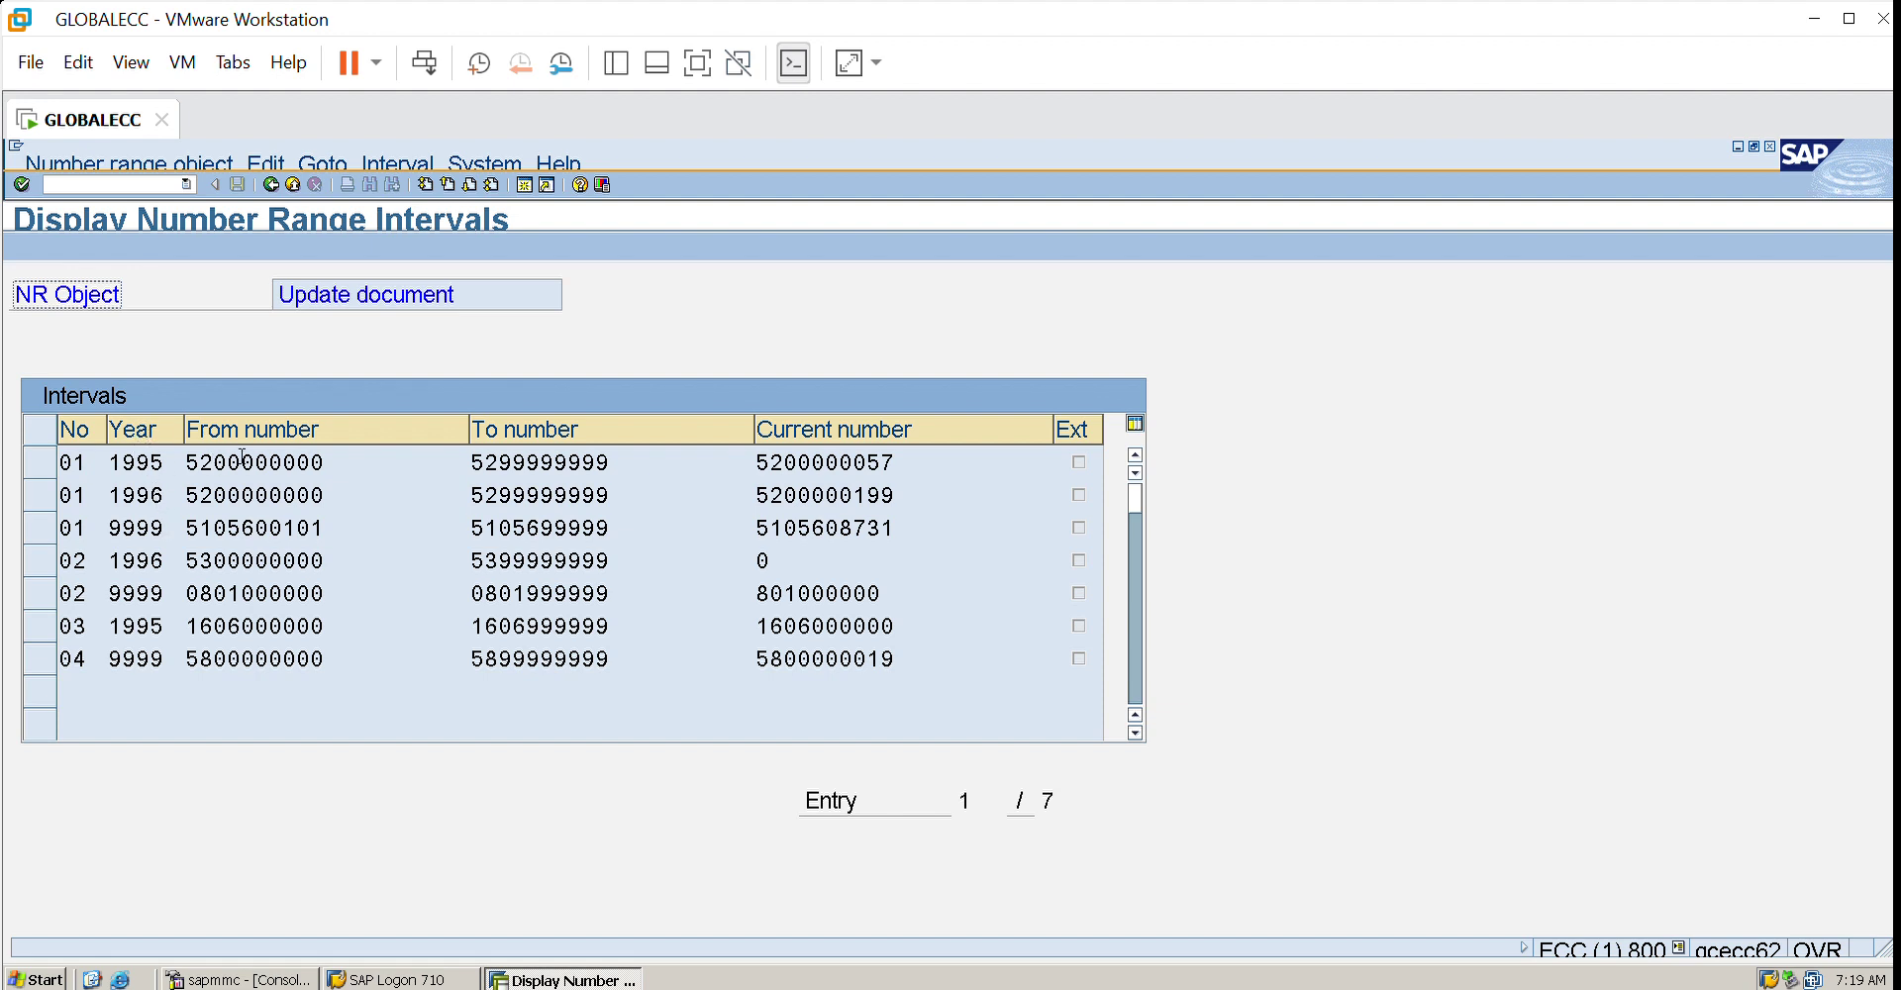
pyautogui.click(289, 448)
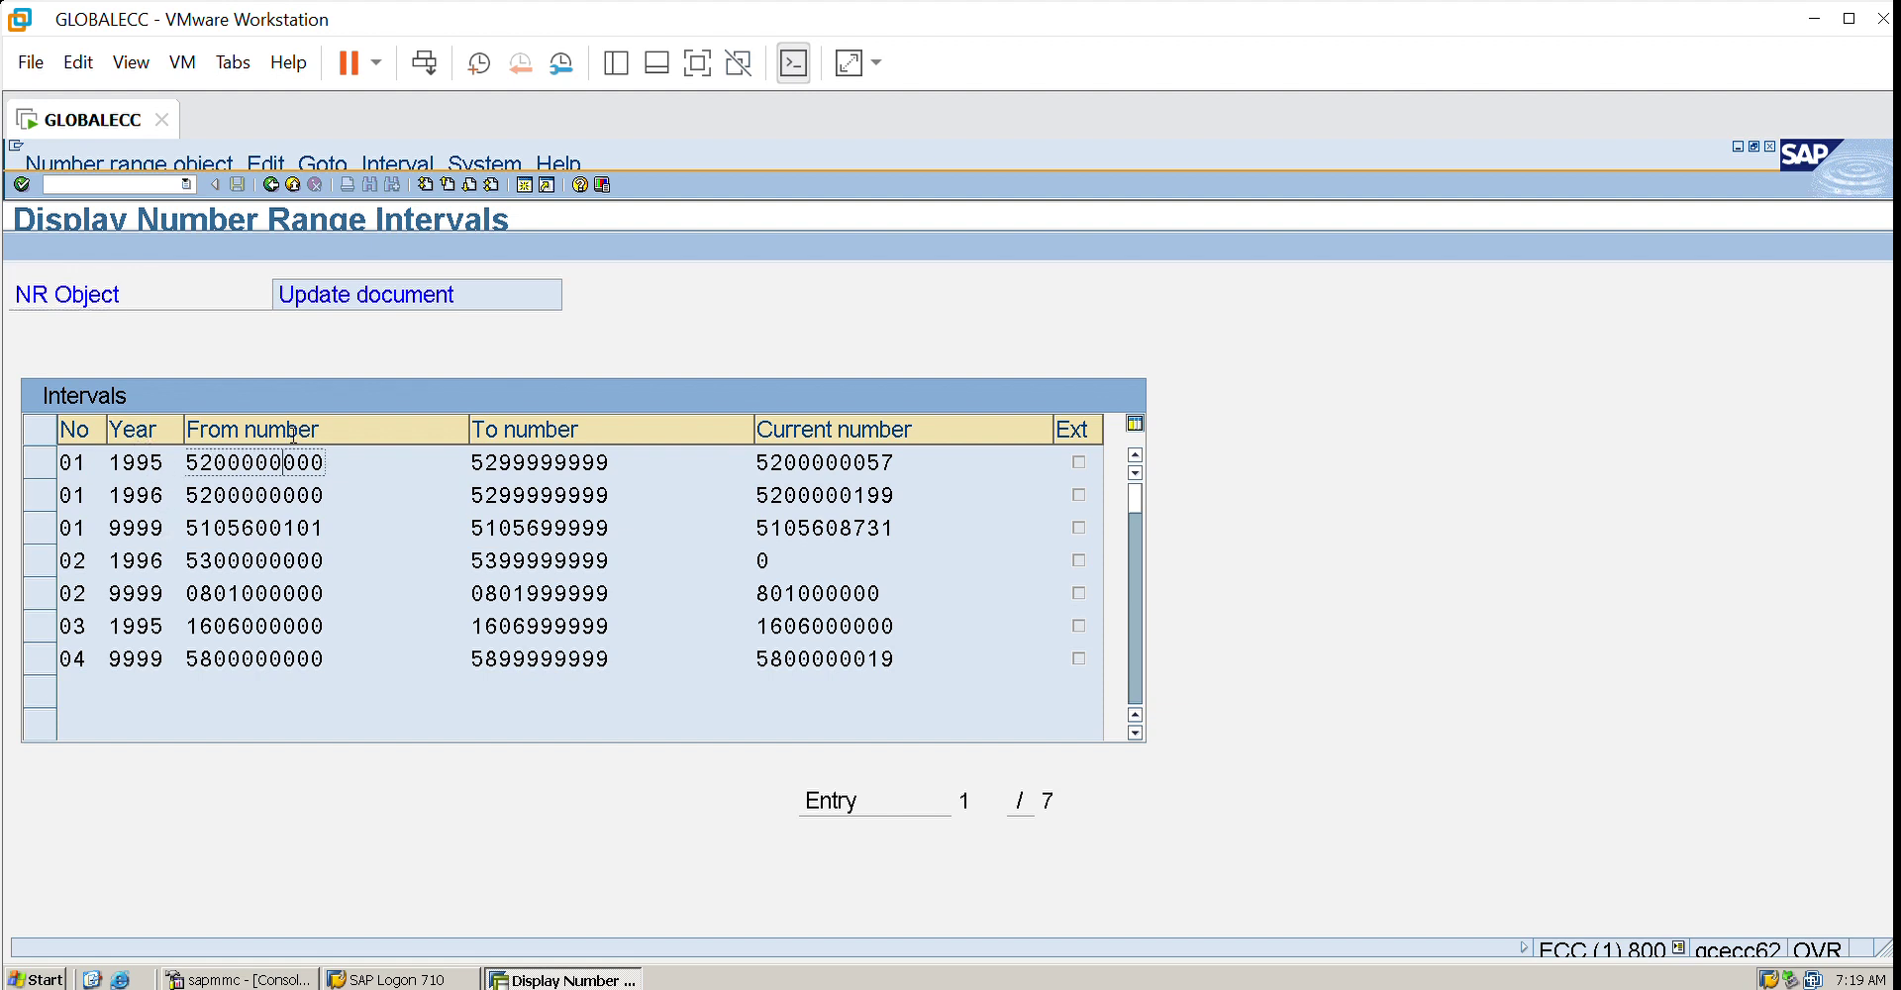
pyautogui.click(272, 183)
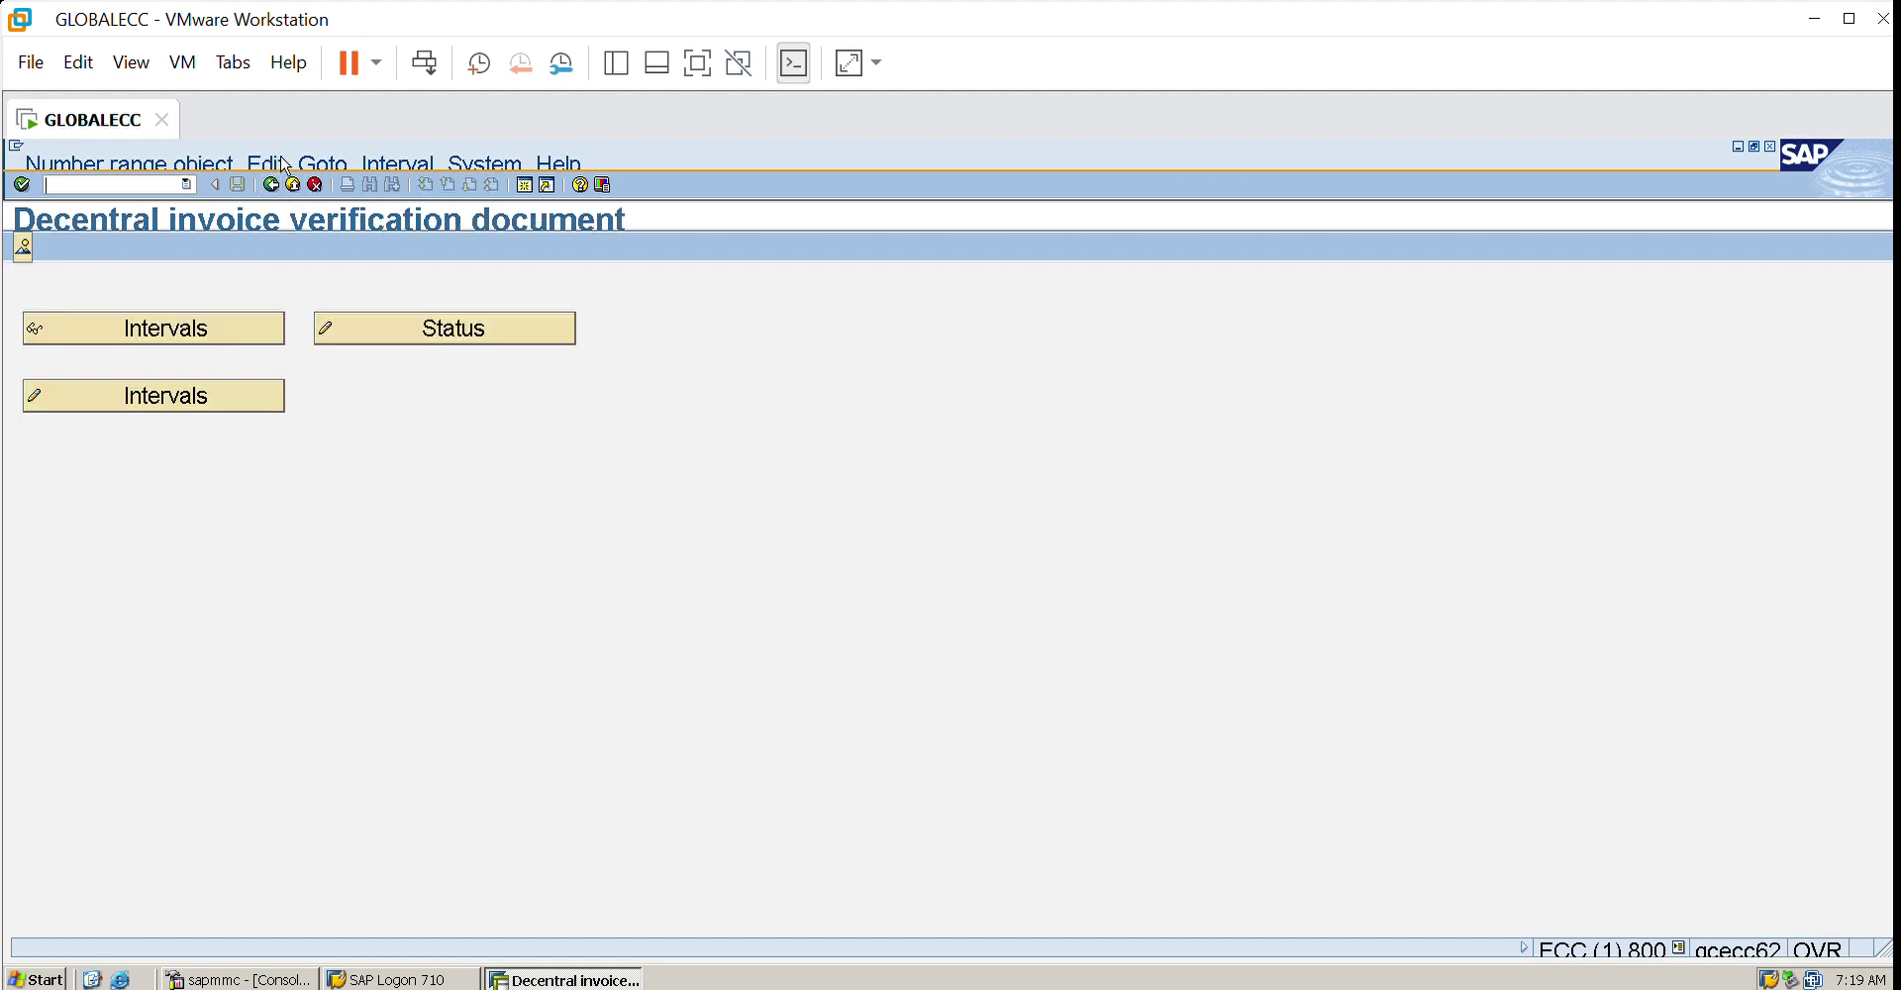
pyautogui.click(191, 394)
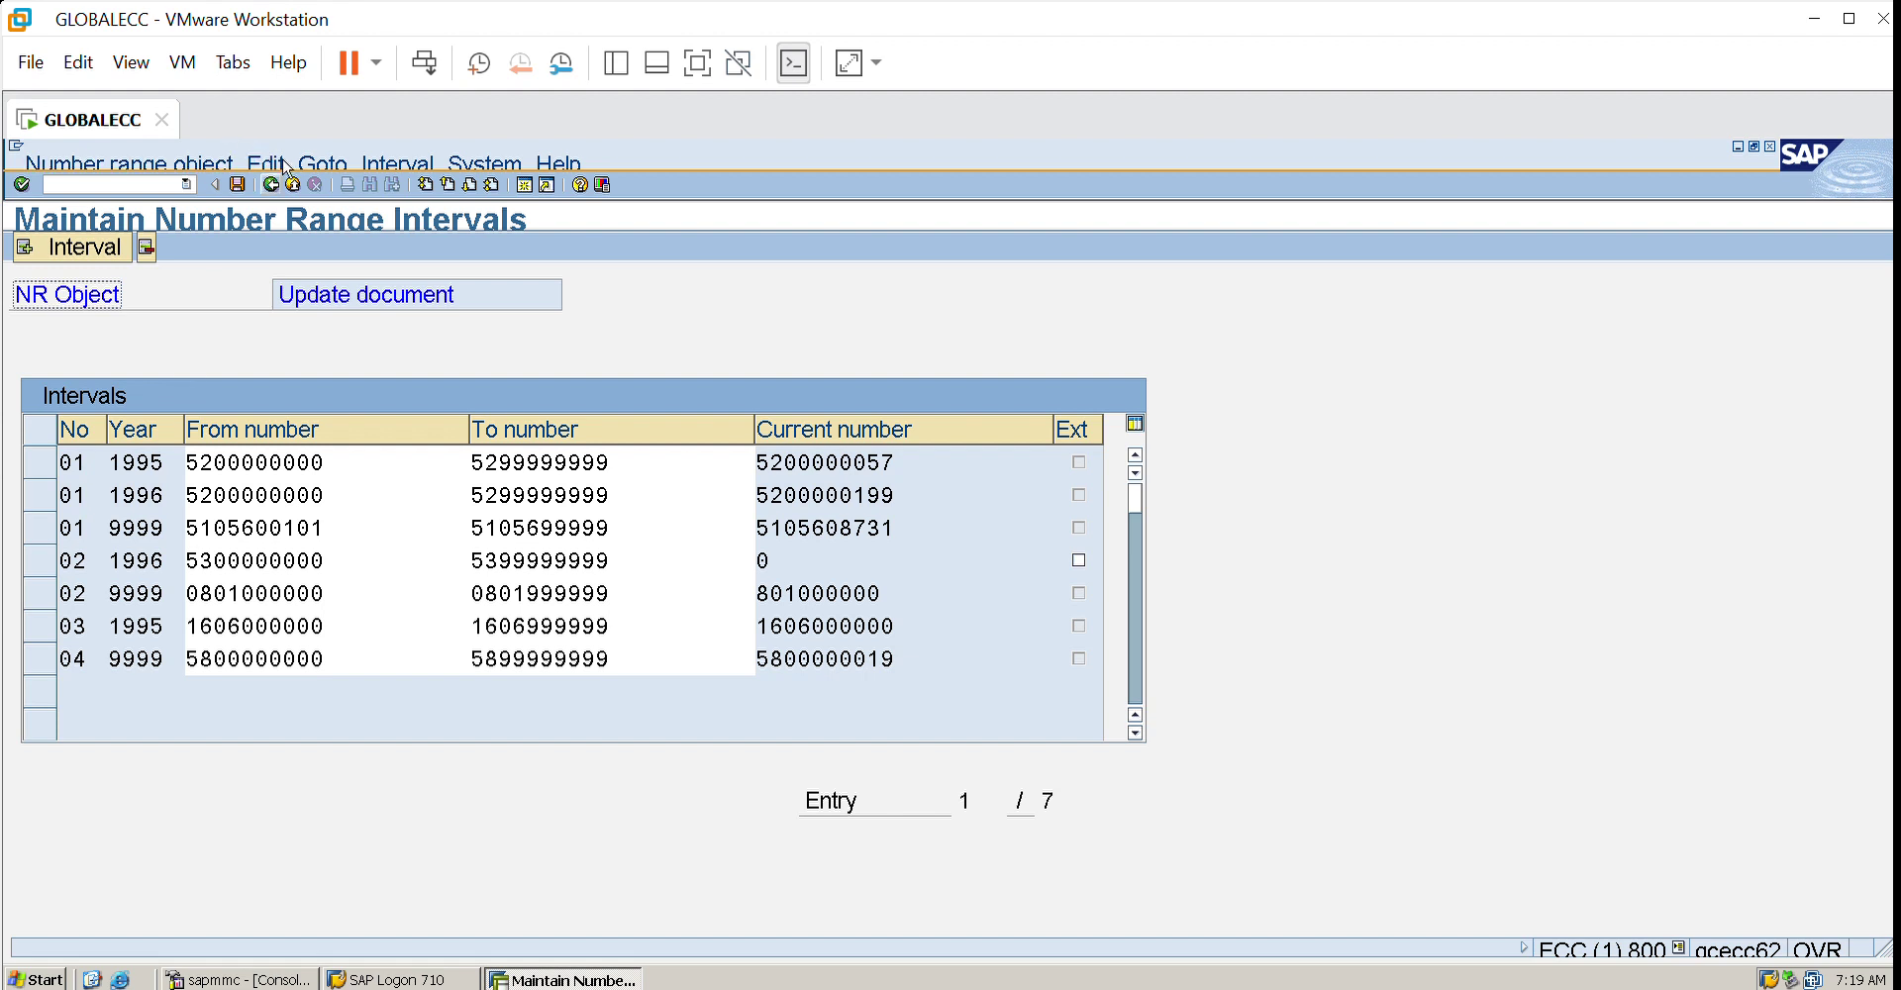
pyautogui.click(270, 185)
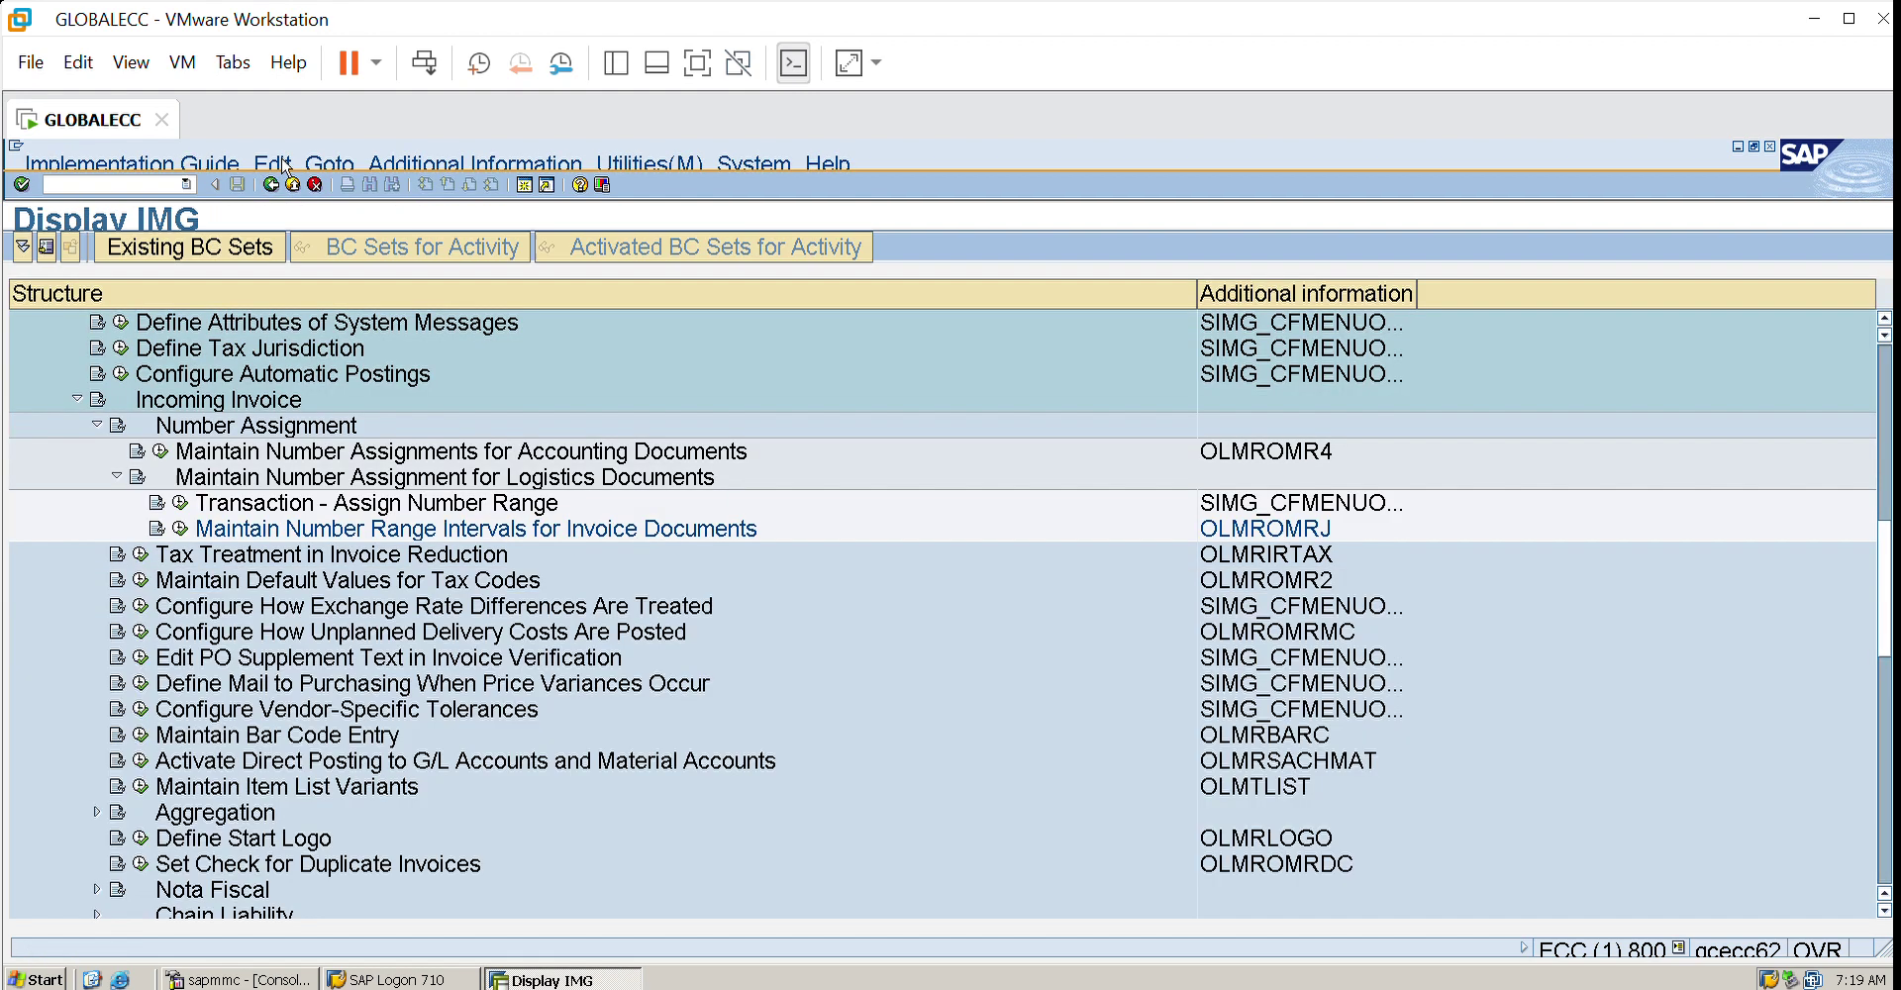
pyautogui.click(270, 185)
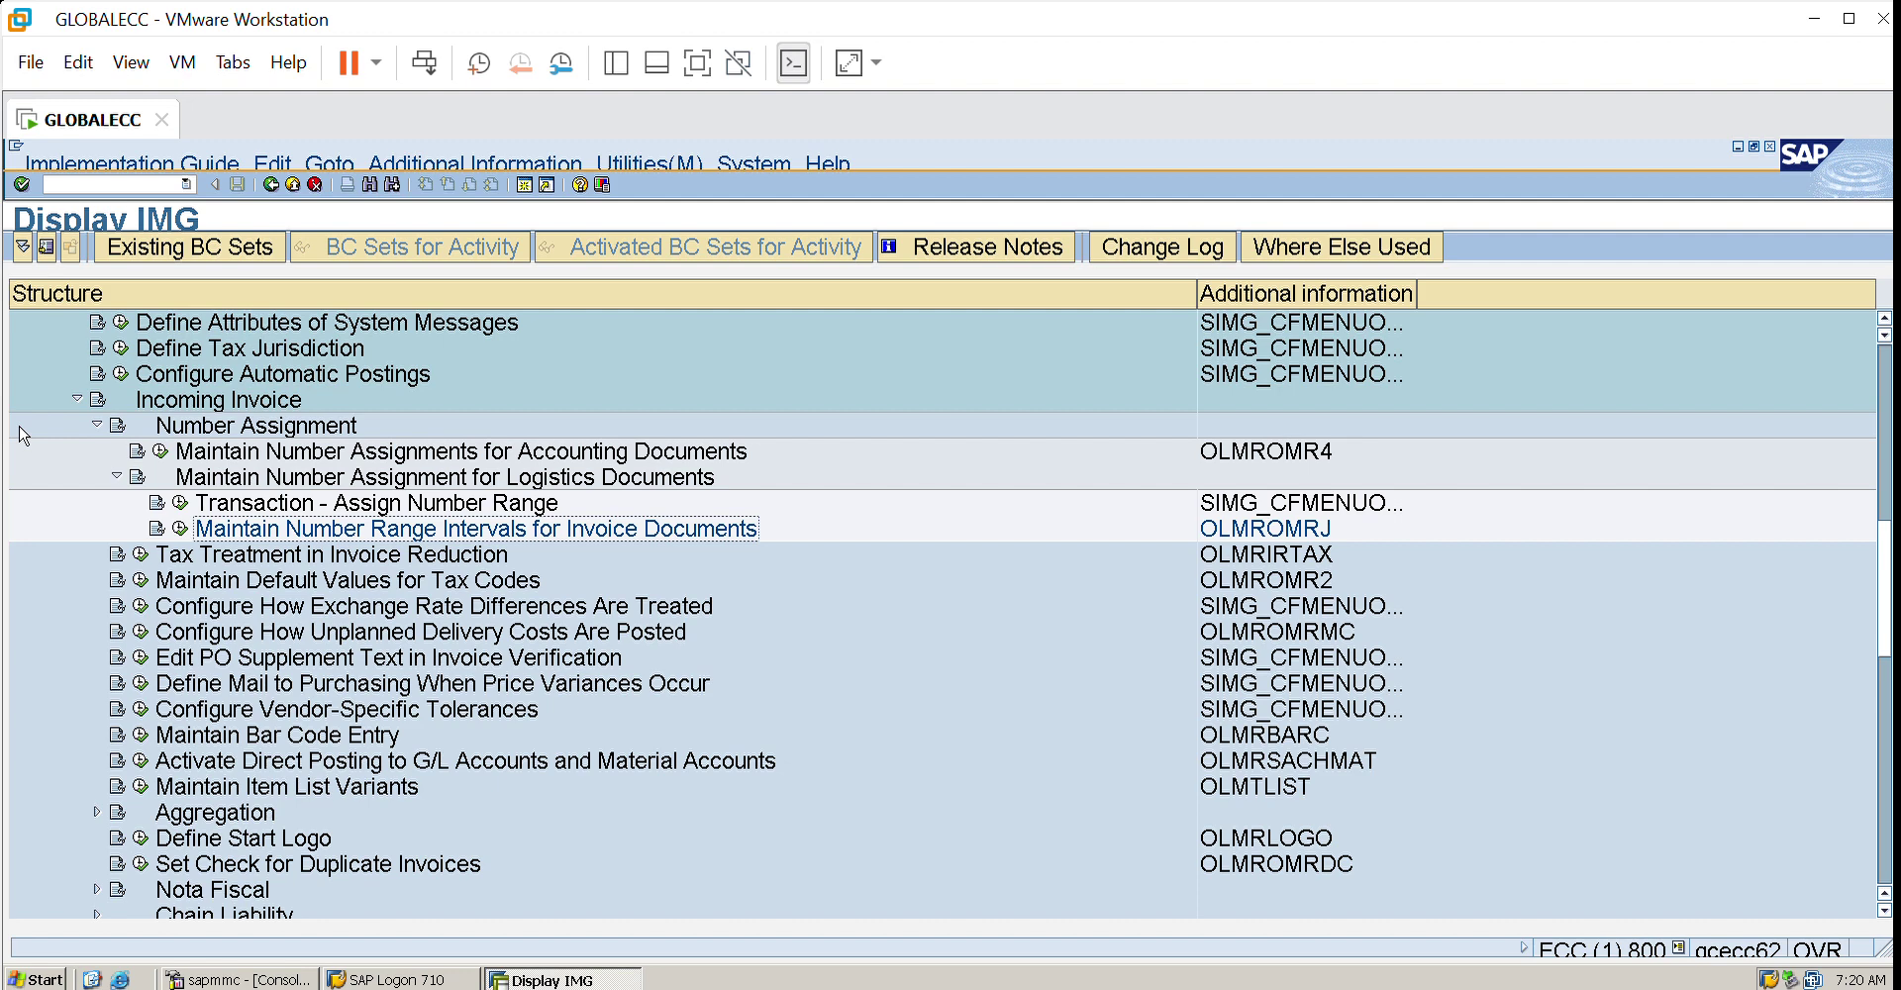
# - Start transaction NACE for output control conditions in a new session
pyautogui.click(525, 184)
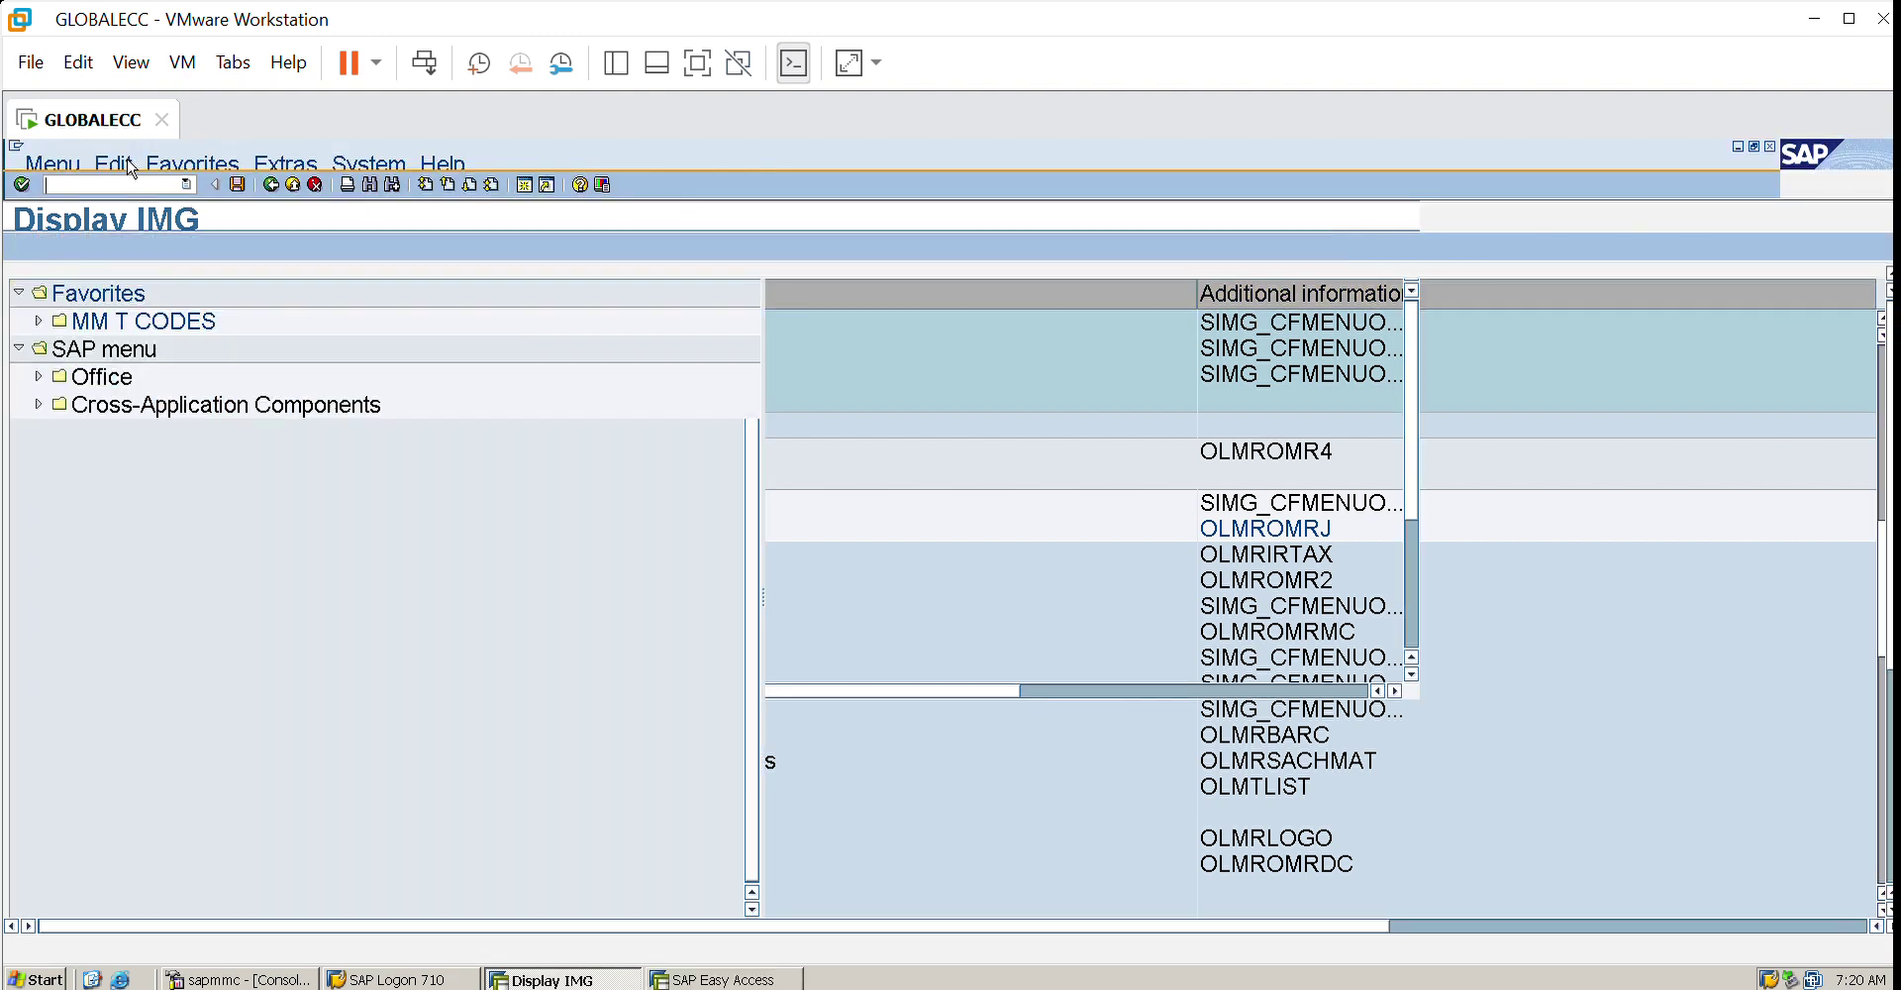
pyautogui.write('nace')
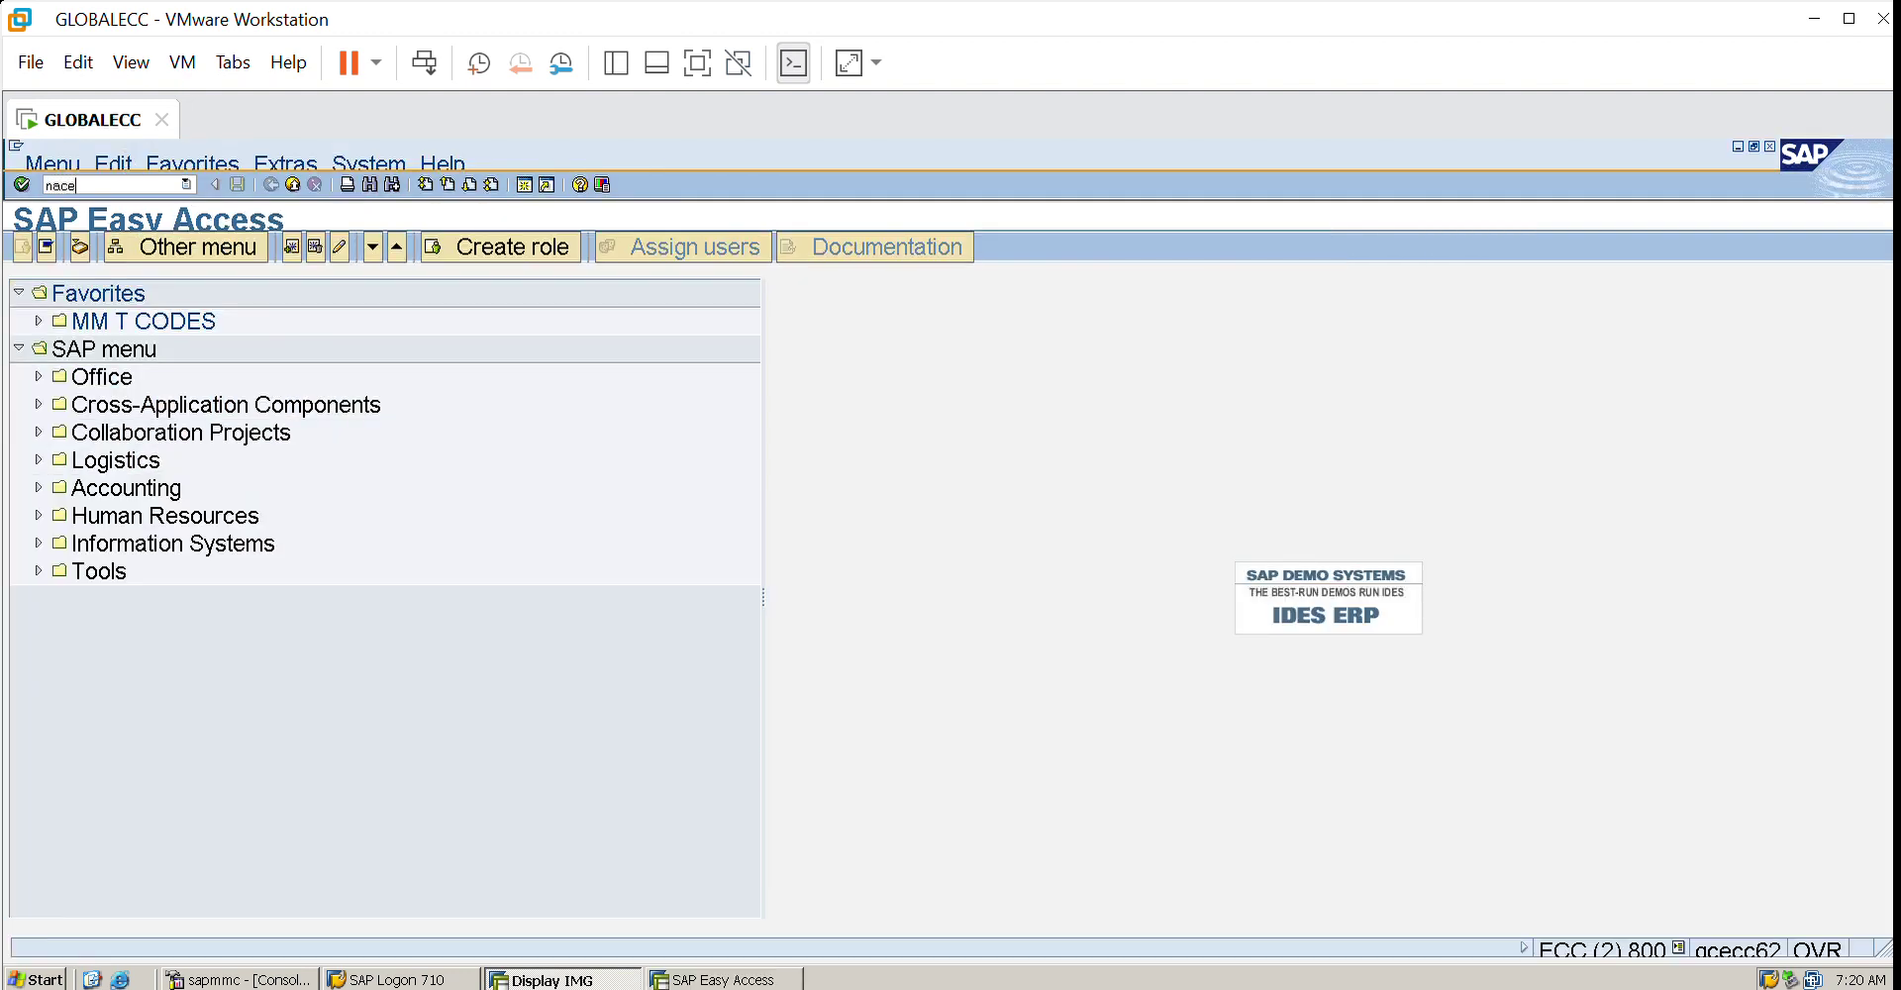
pyautogui.press('Return')
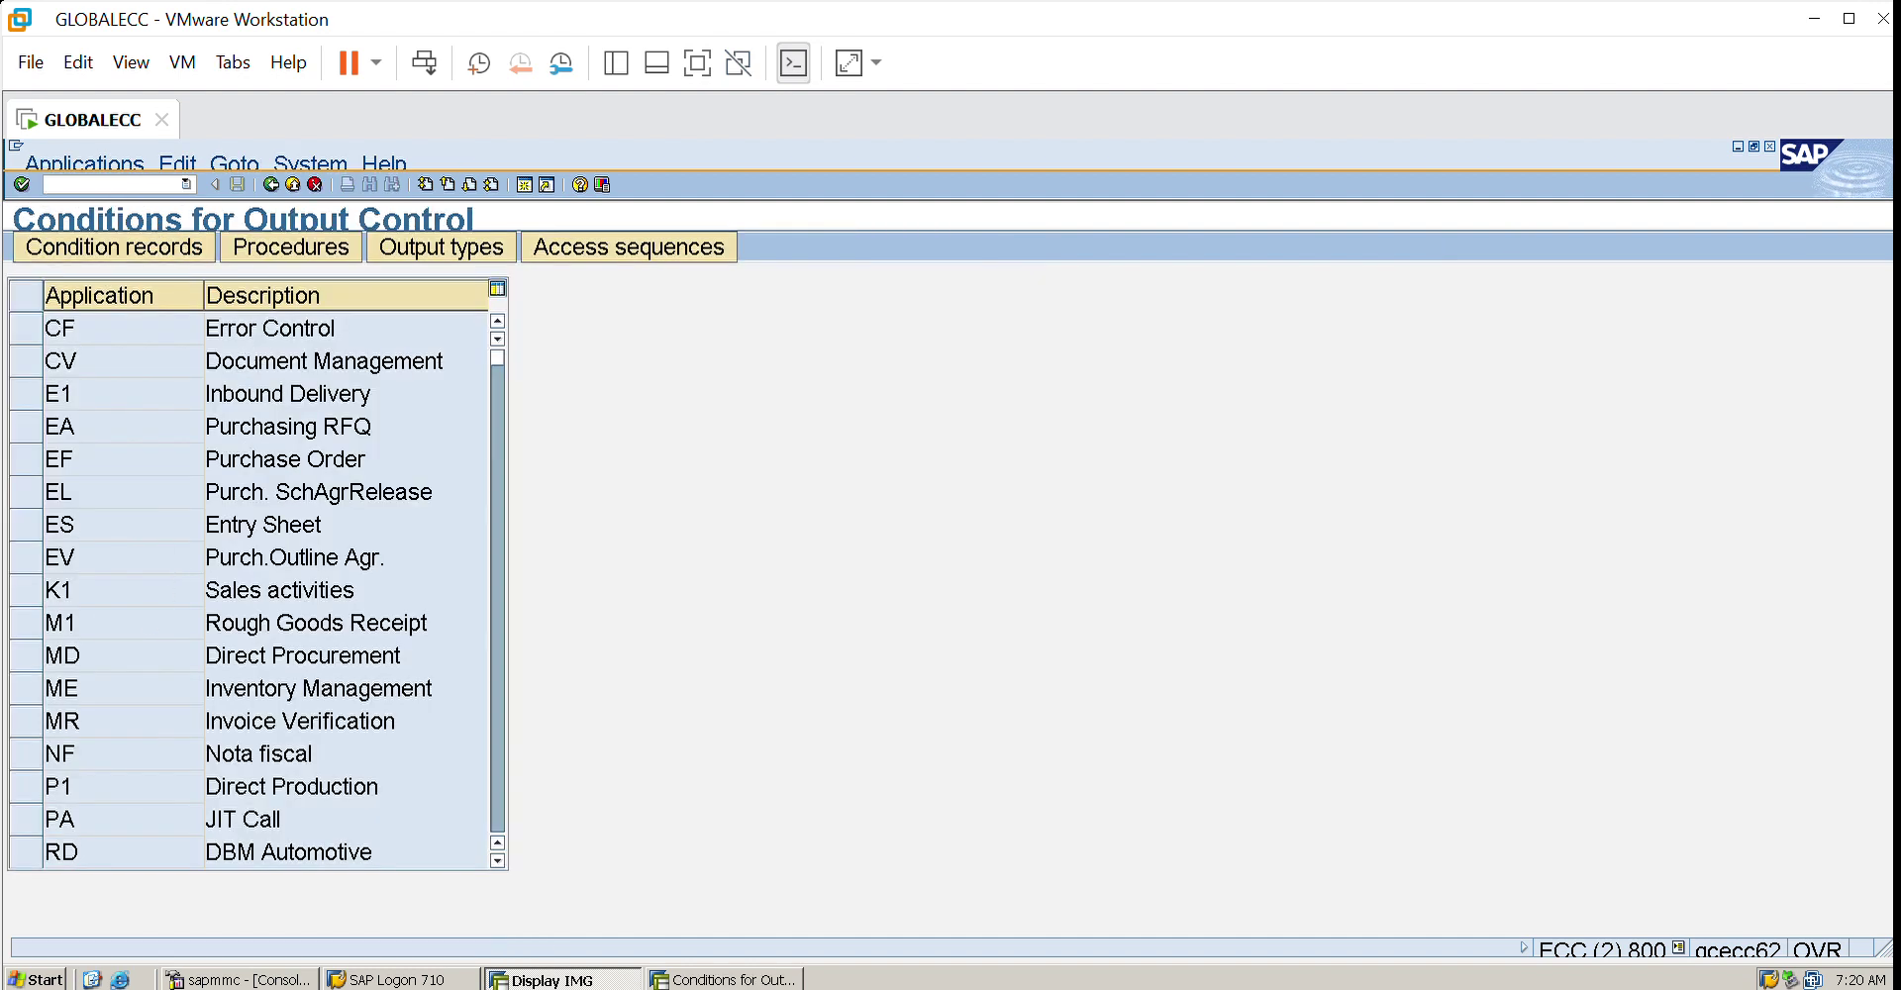
# - Open the condition records of output type MLPP (Mail Price Deviation) for application MR Invoice Verification and company code 3000
pyautogui.click(40, 705)
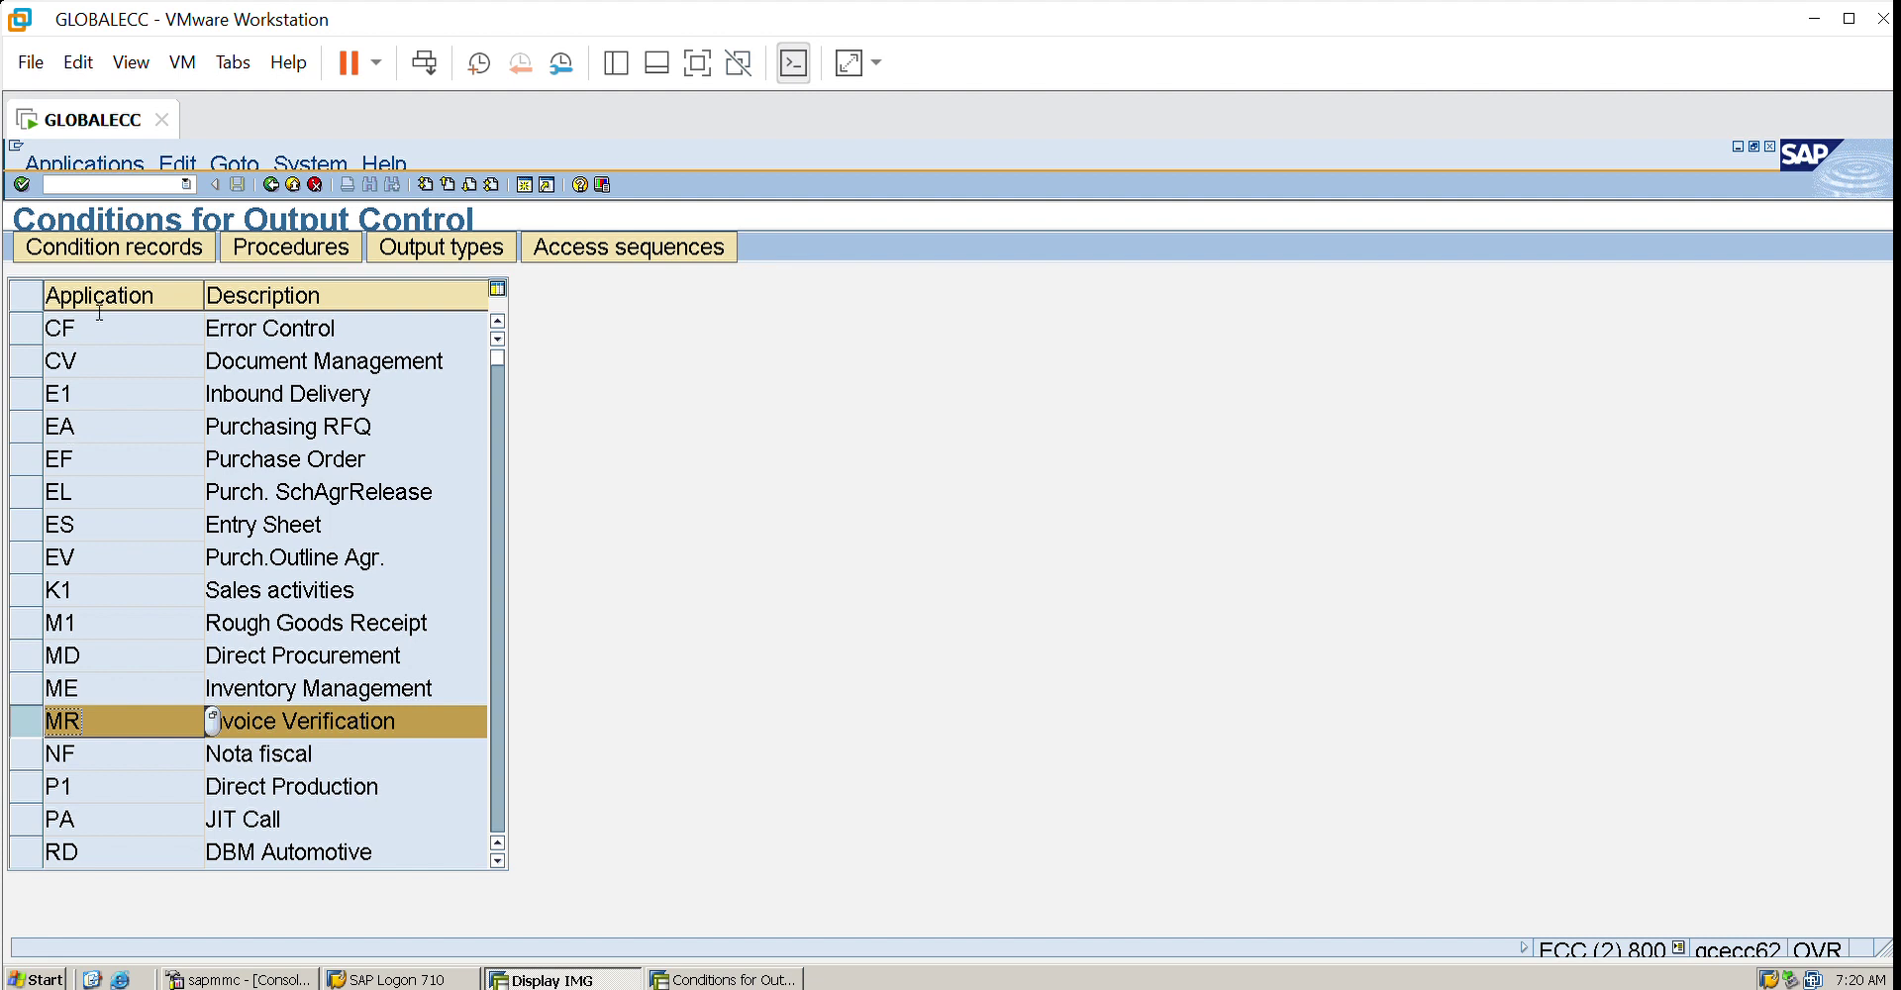
pyautogui.click(112, 232)
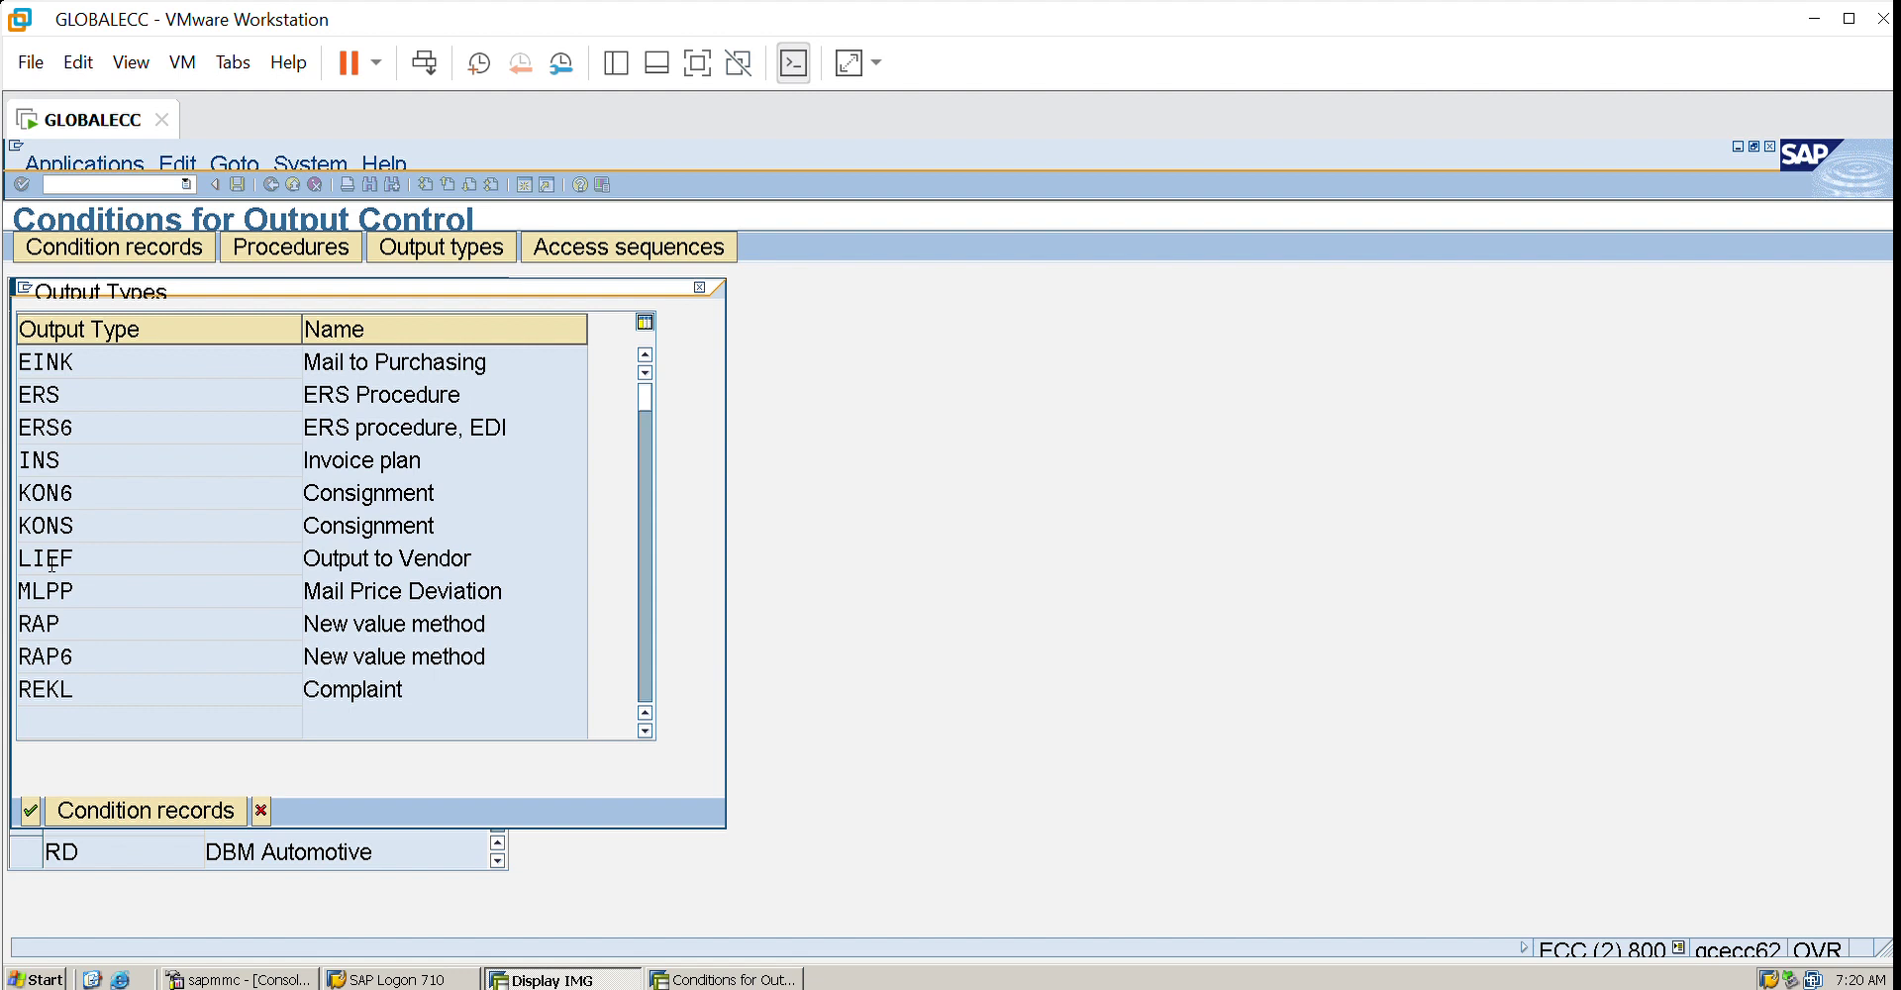
pyautogui.doubleClick(52, 565)
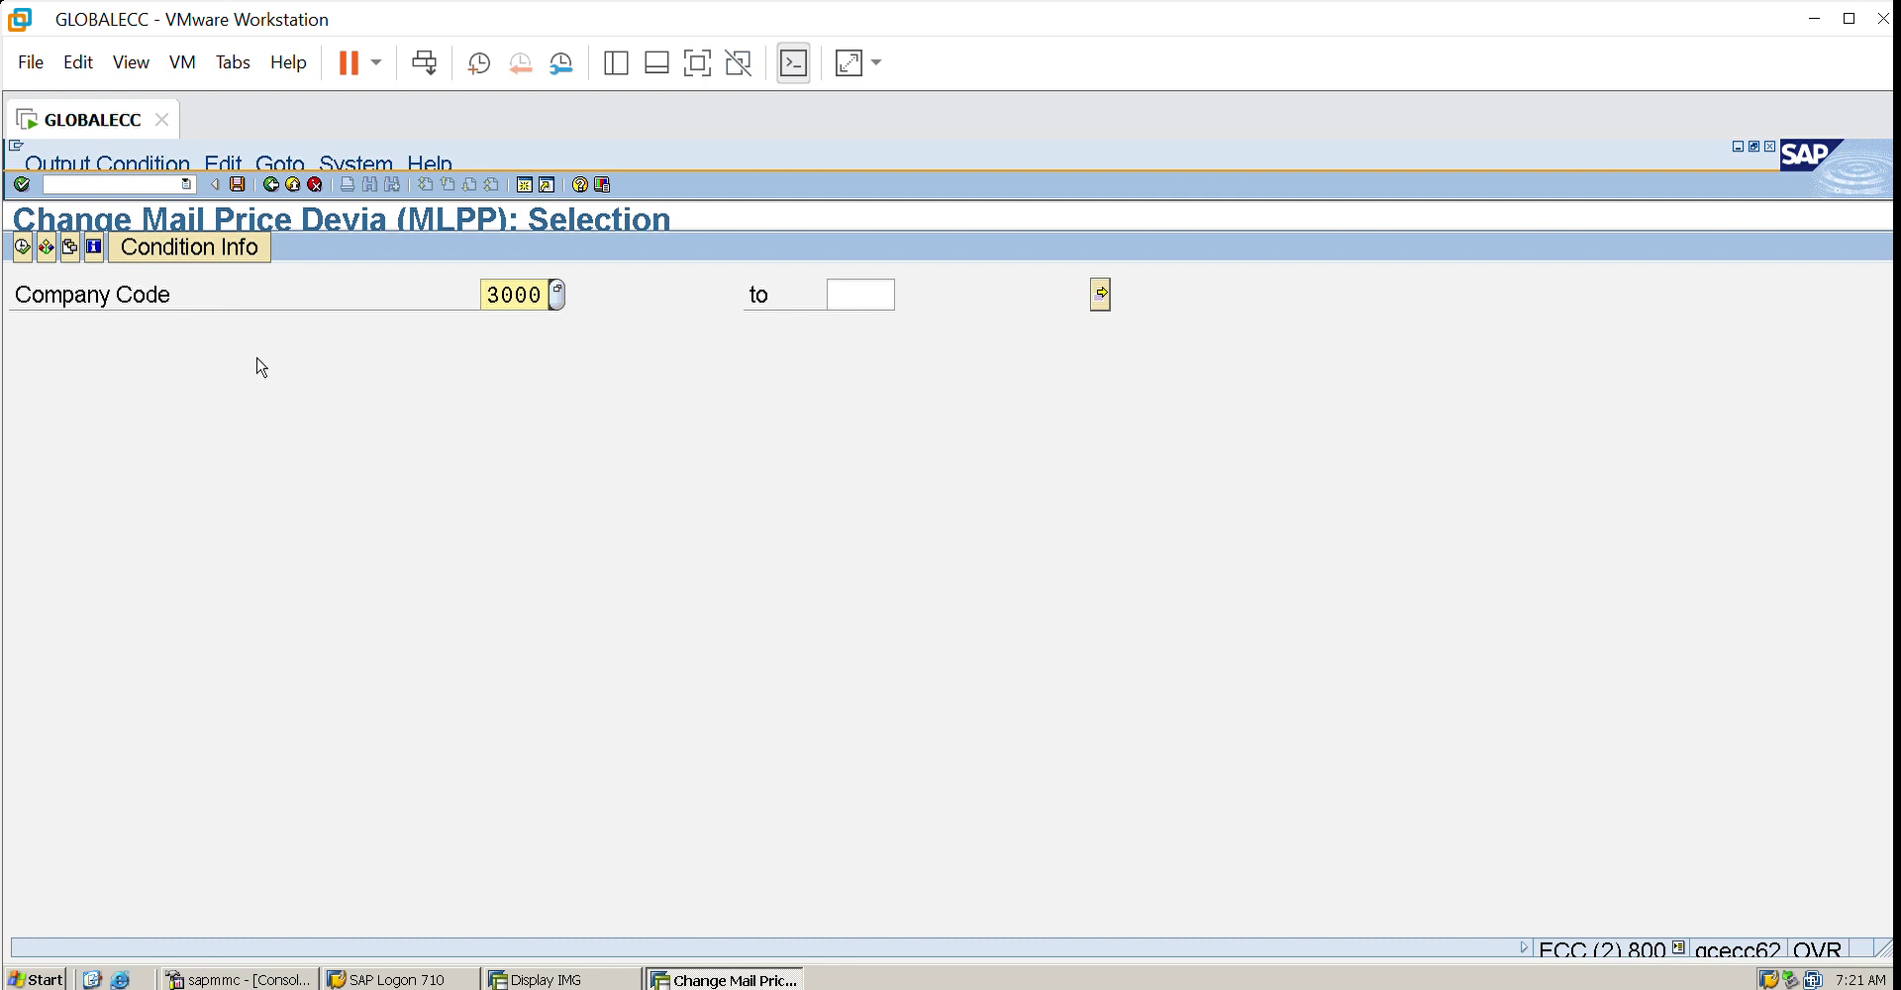
pyautogui.click(22, 246)
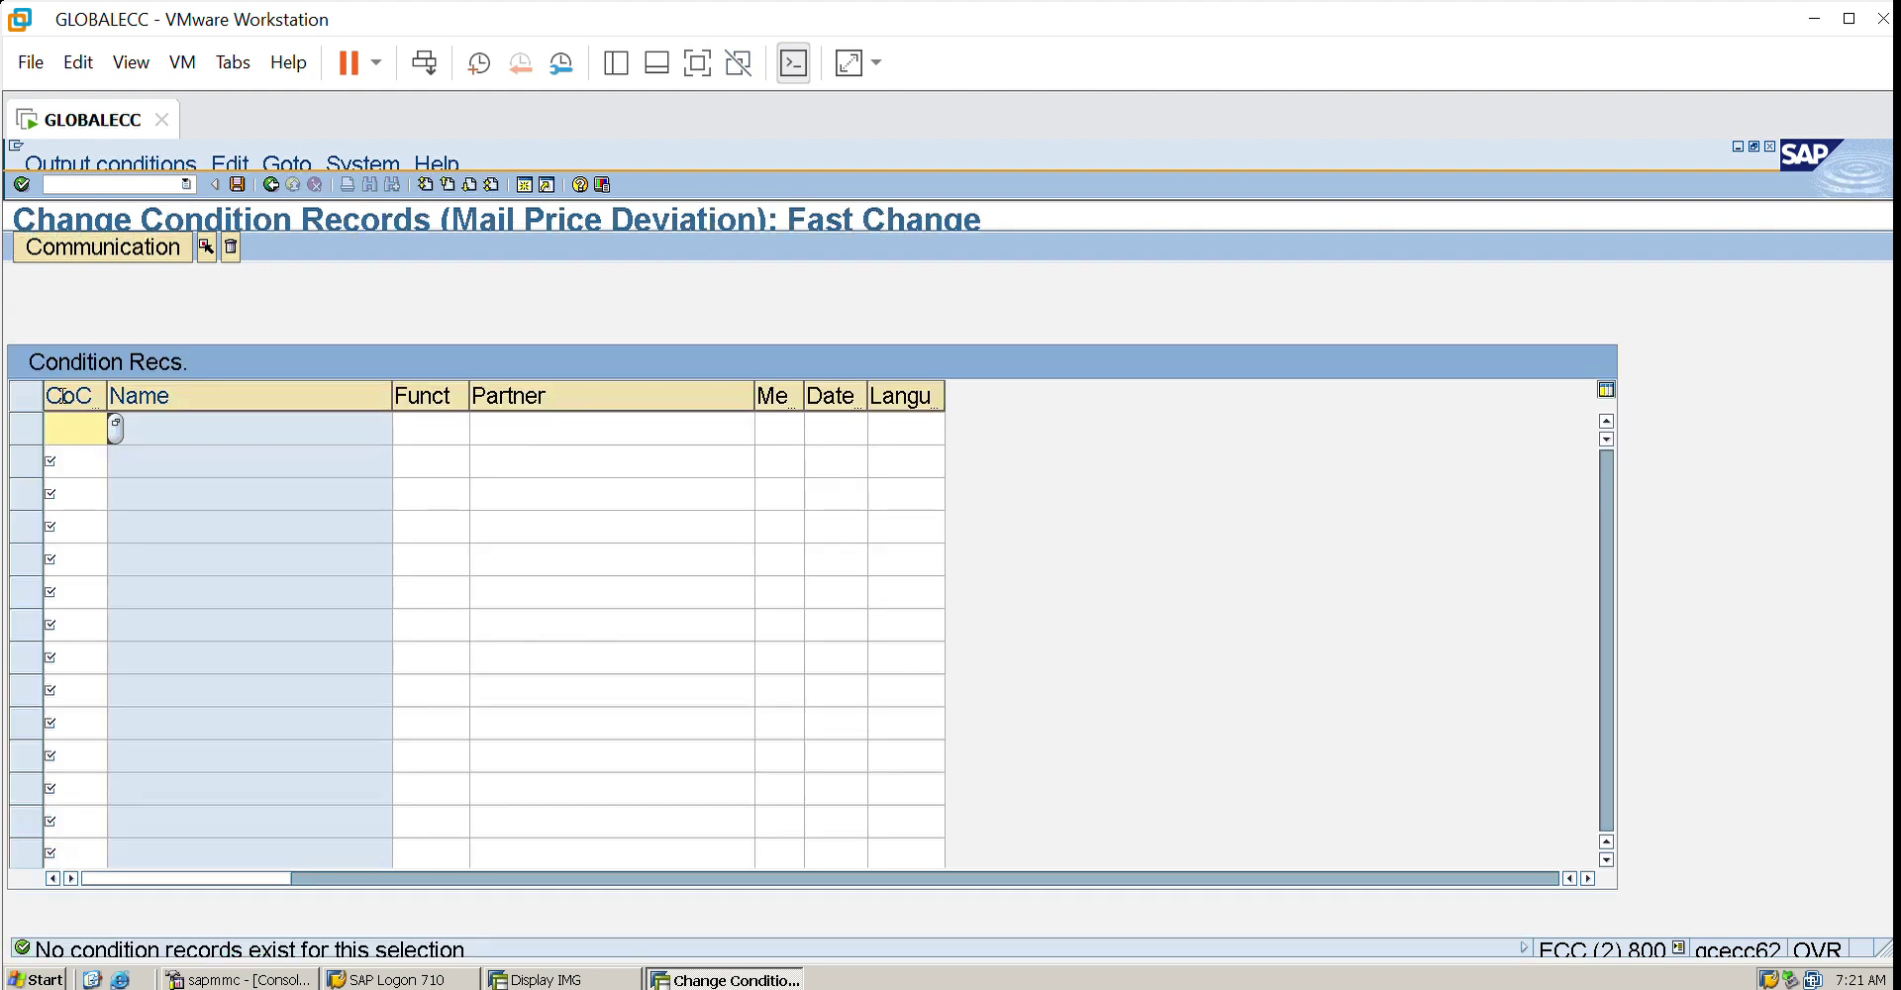
# - Enter company code 3000 in the first condition record and choose ZP (Mail Partner) as its partner function
pyautogui.write('3000')
pyautogui.click(421, 416)
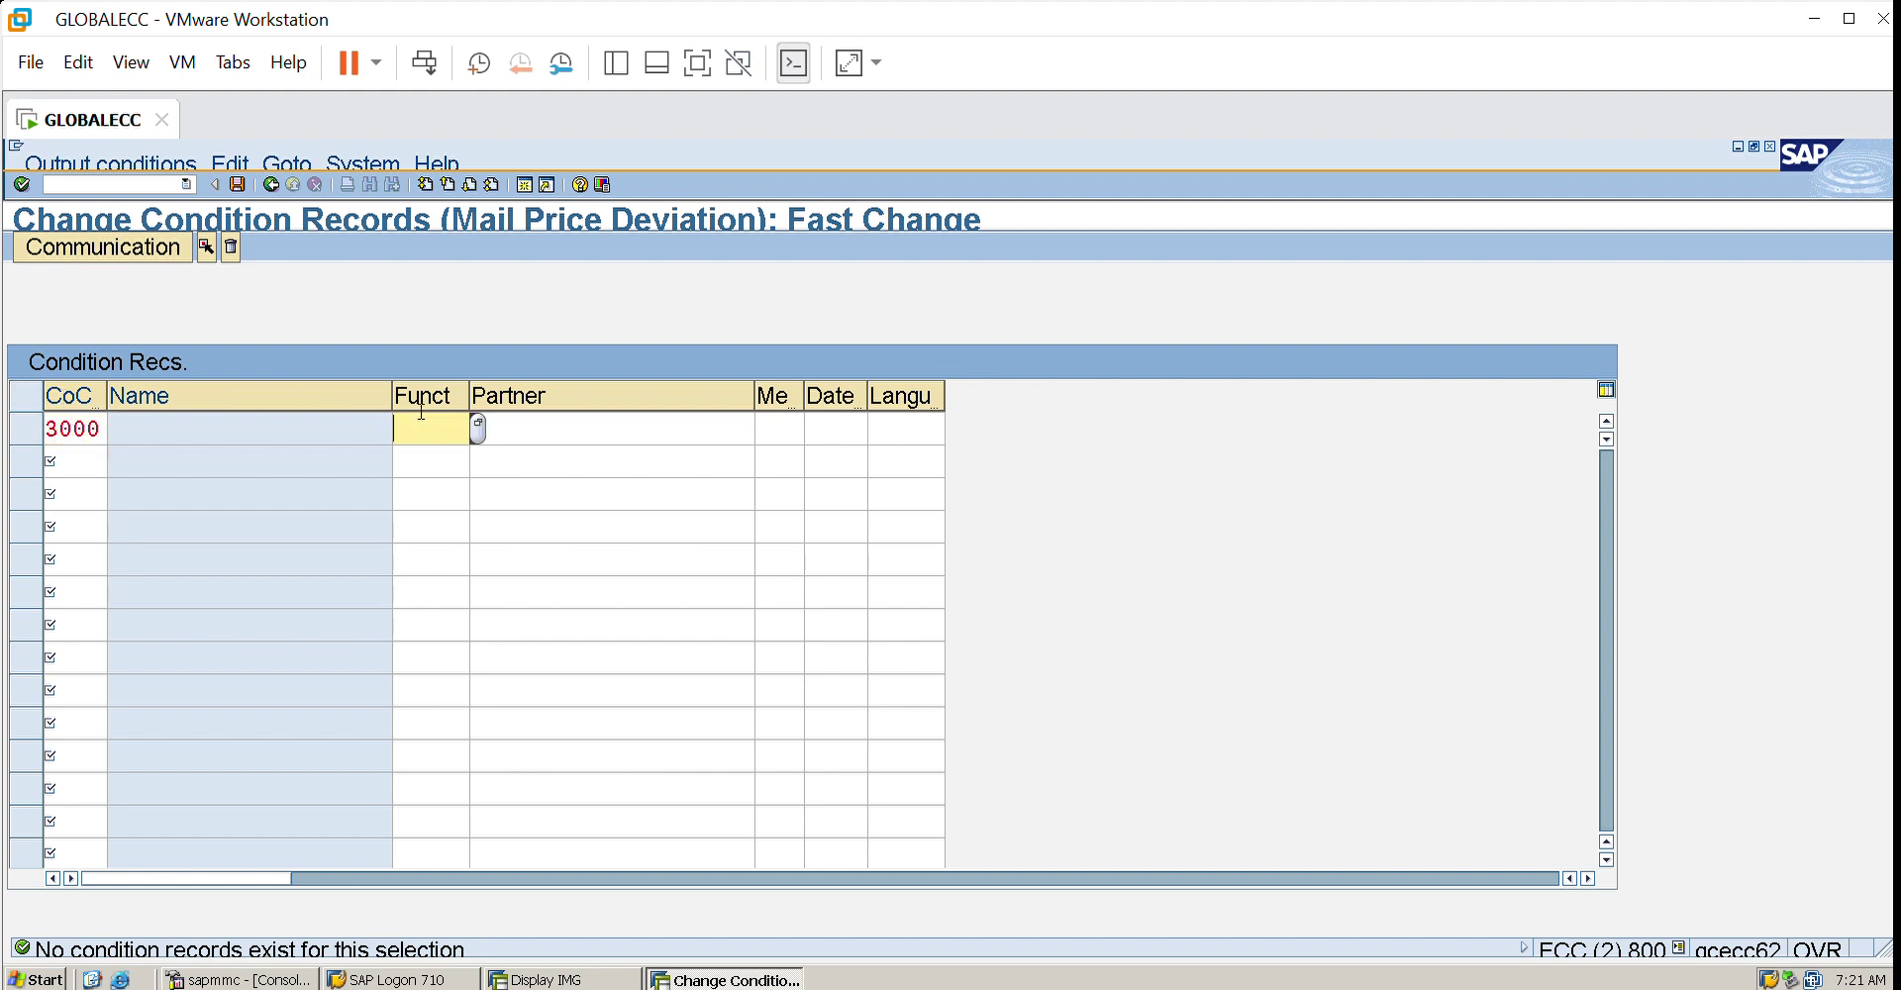
pyautogui.click(483, 416)
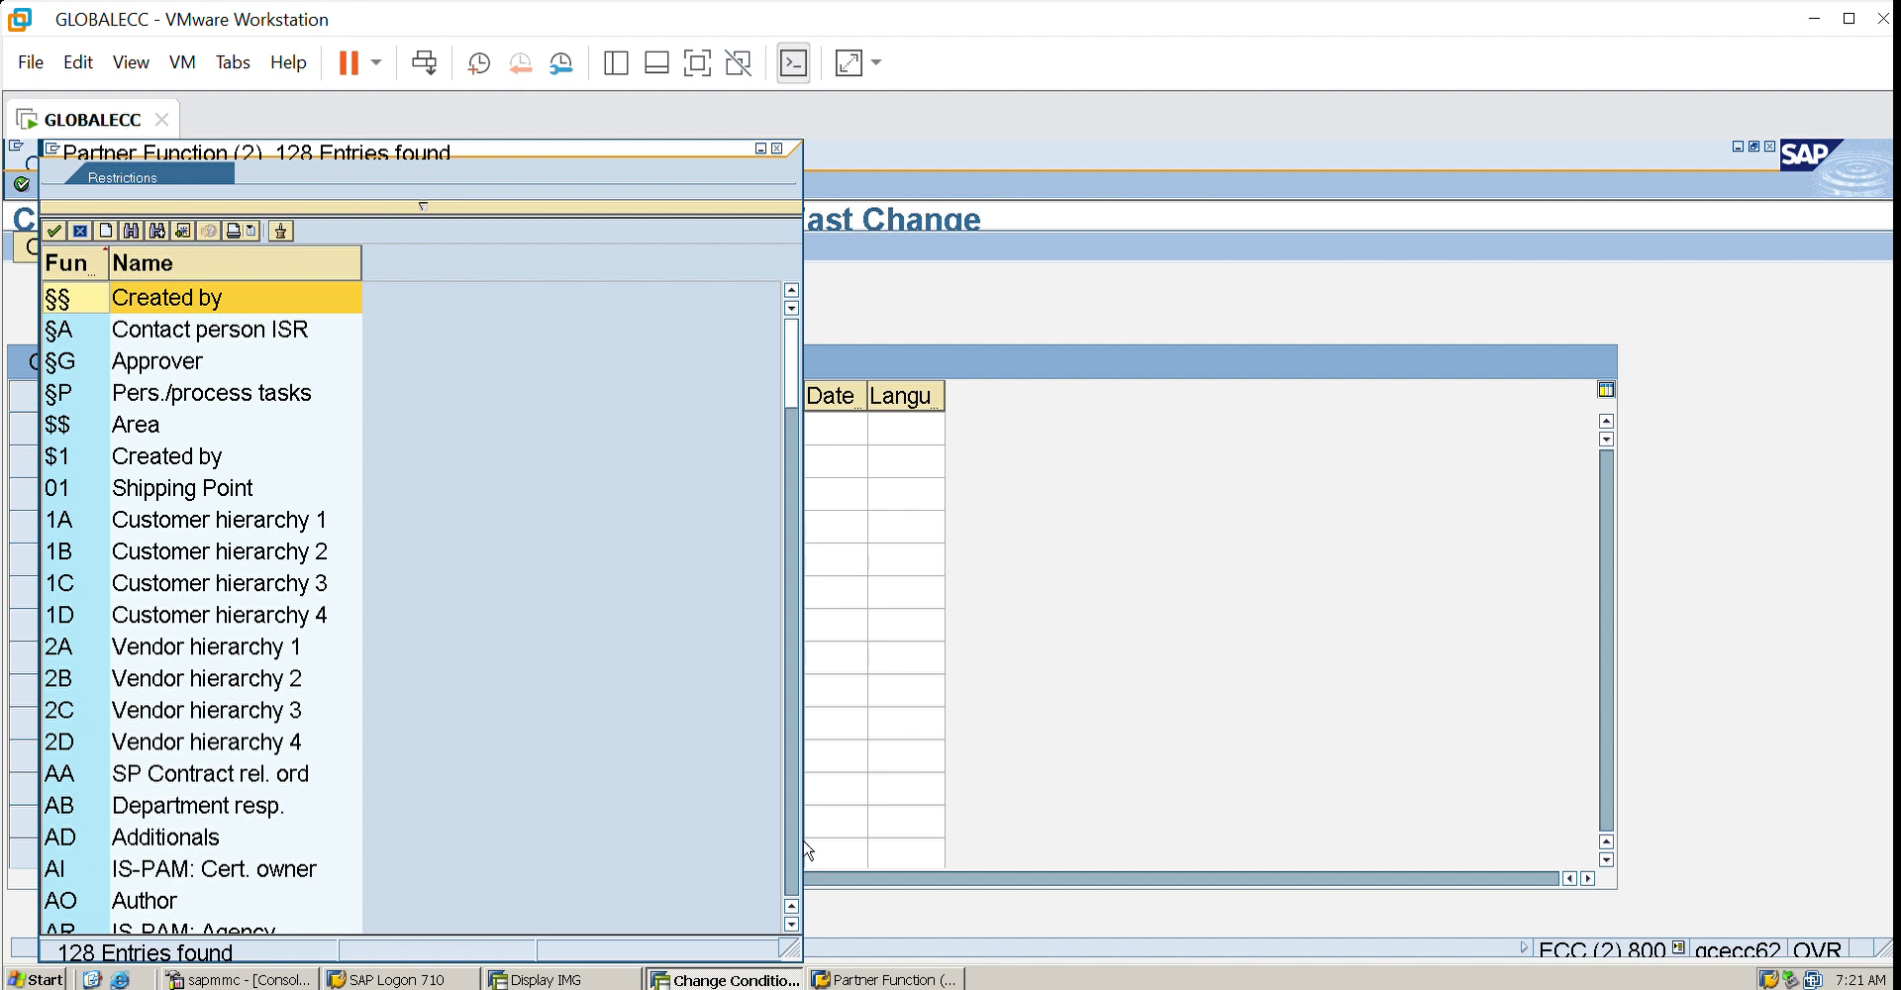
pyautogui.scroll(-5, 807, 851)
pyautogui.scroll(-10, 808, 851)
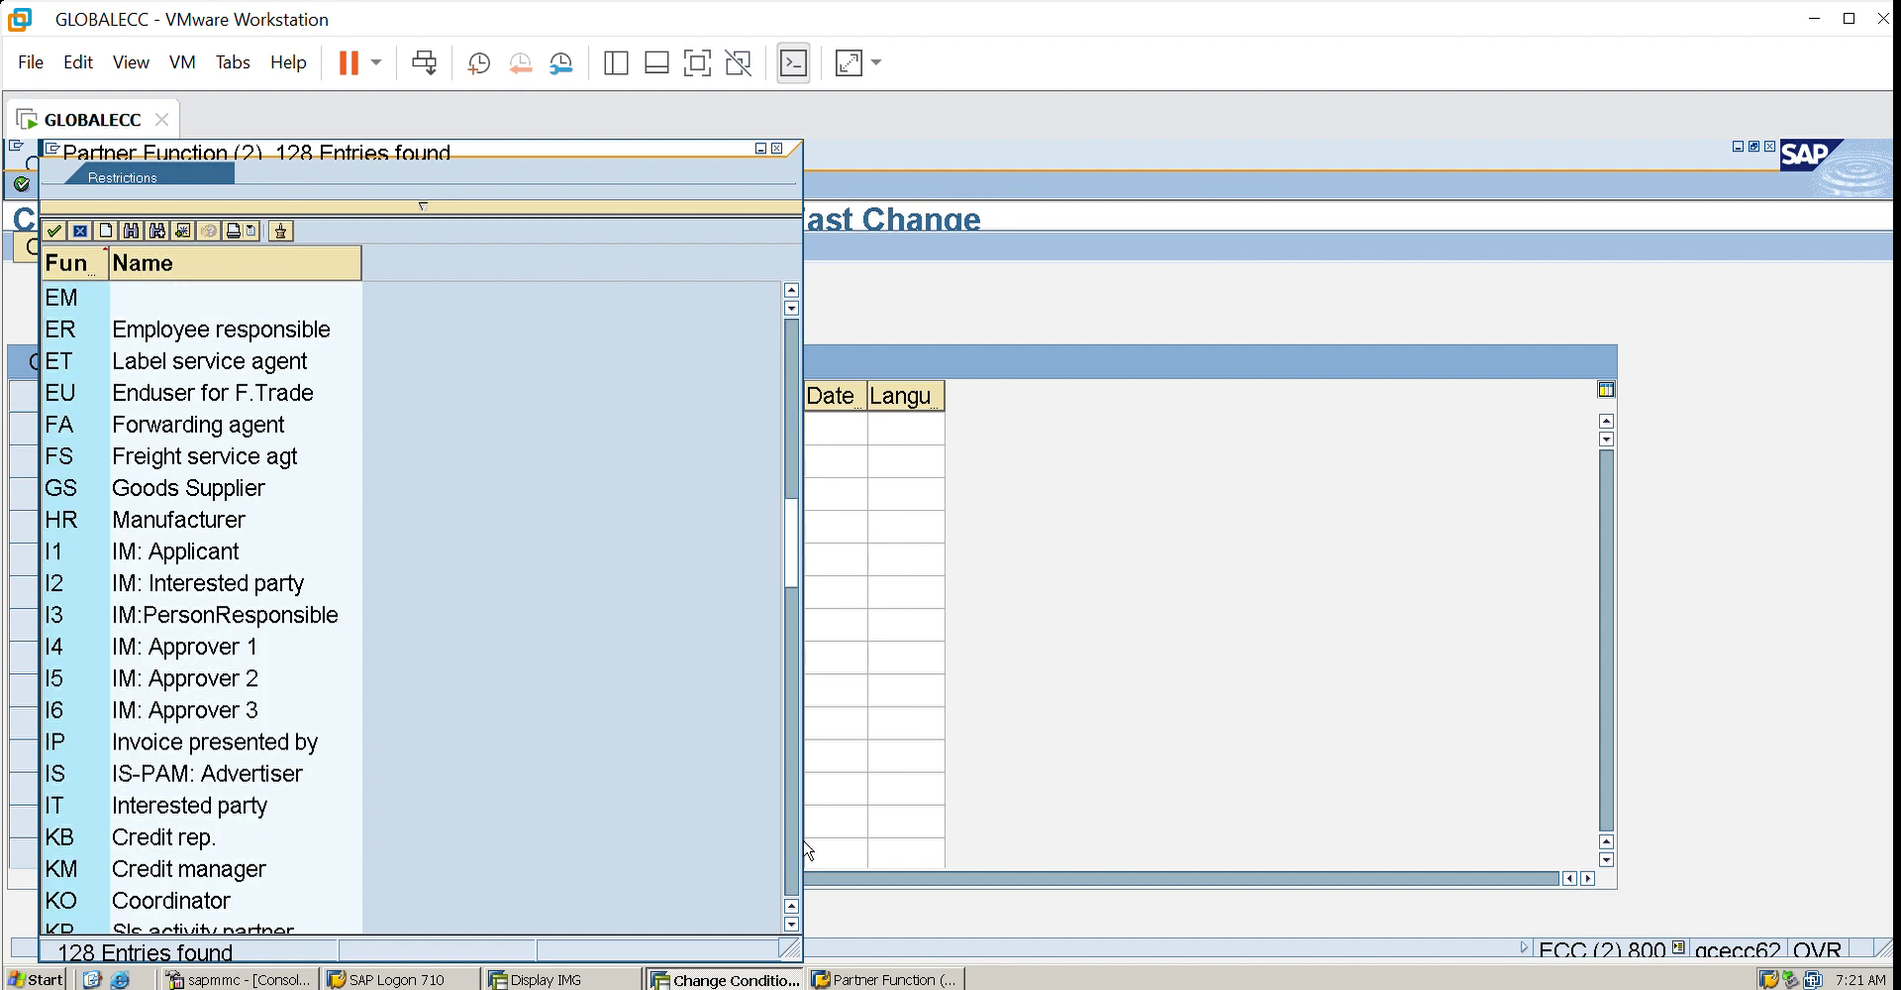
pyautogui.scroll(-5, 808, 851)
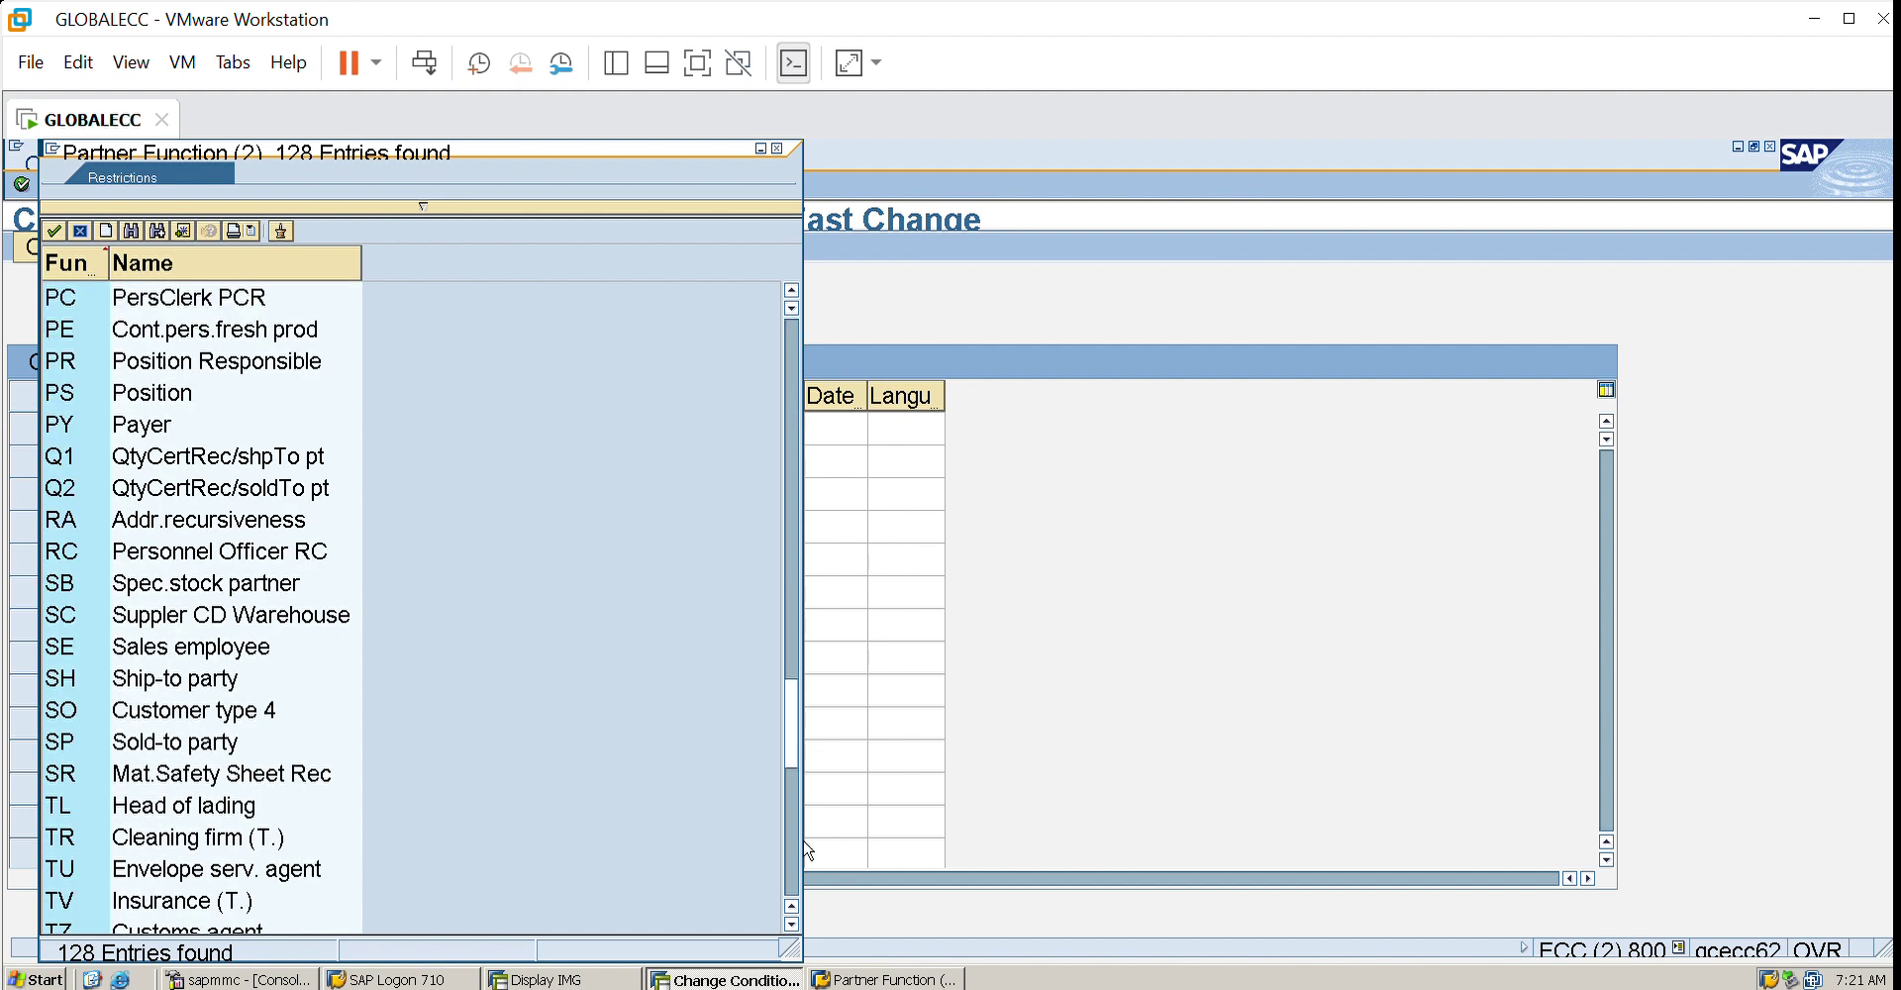
pyautogui.scroll(-5, 808, 851)
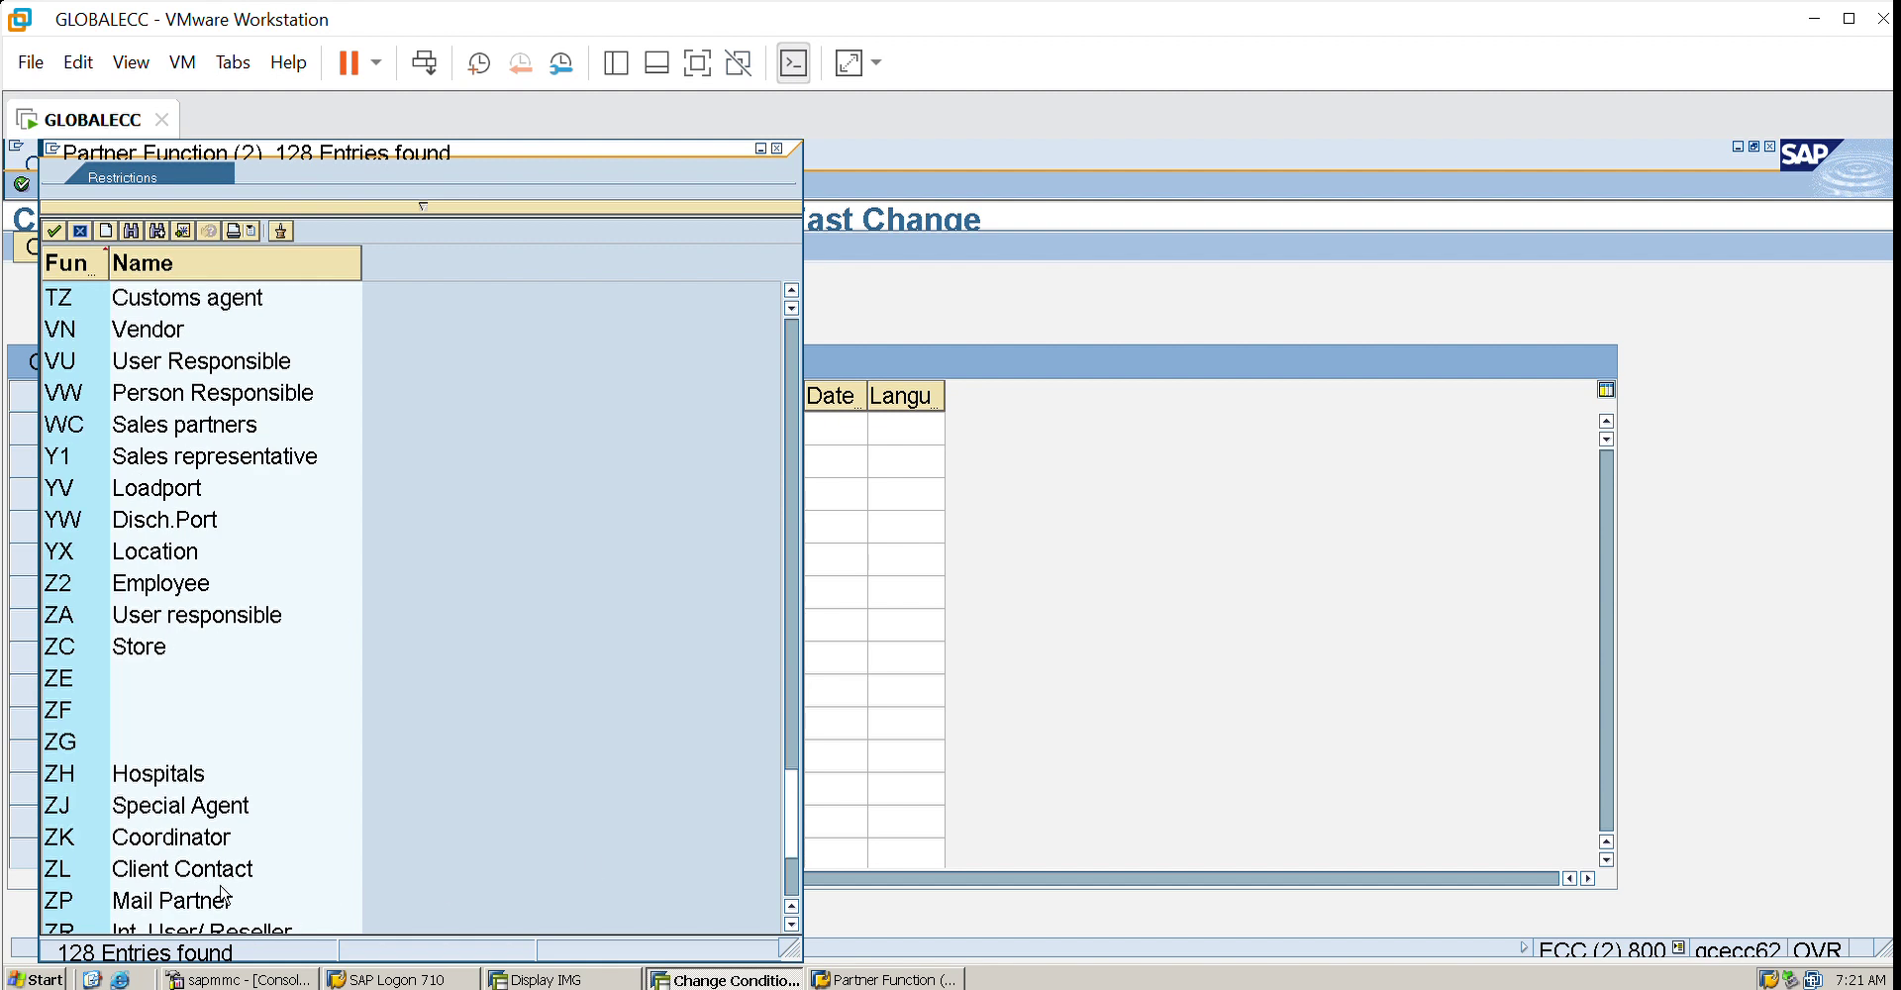
pyautogui.doubleClick(106, 898)
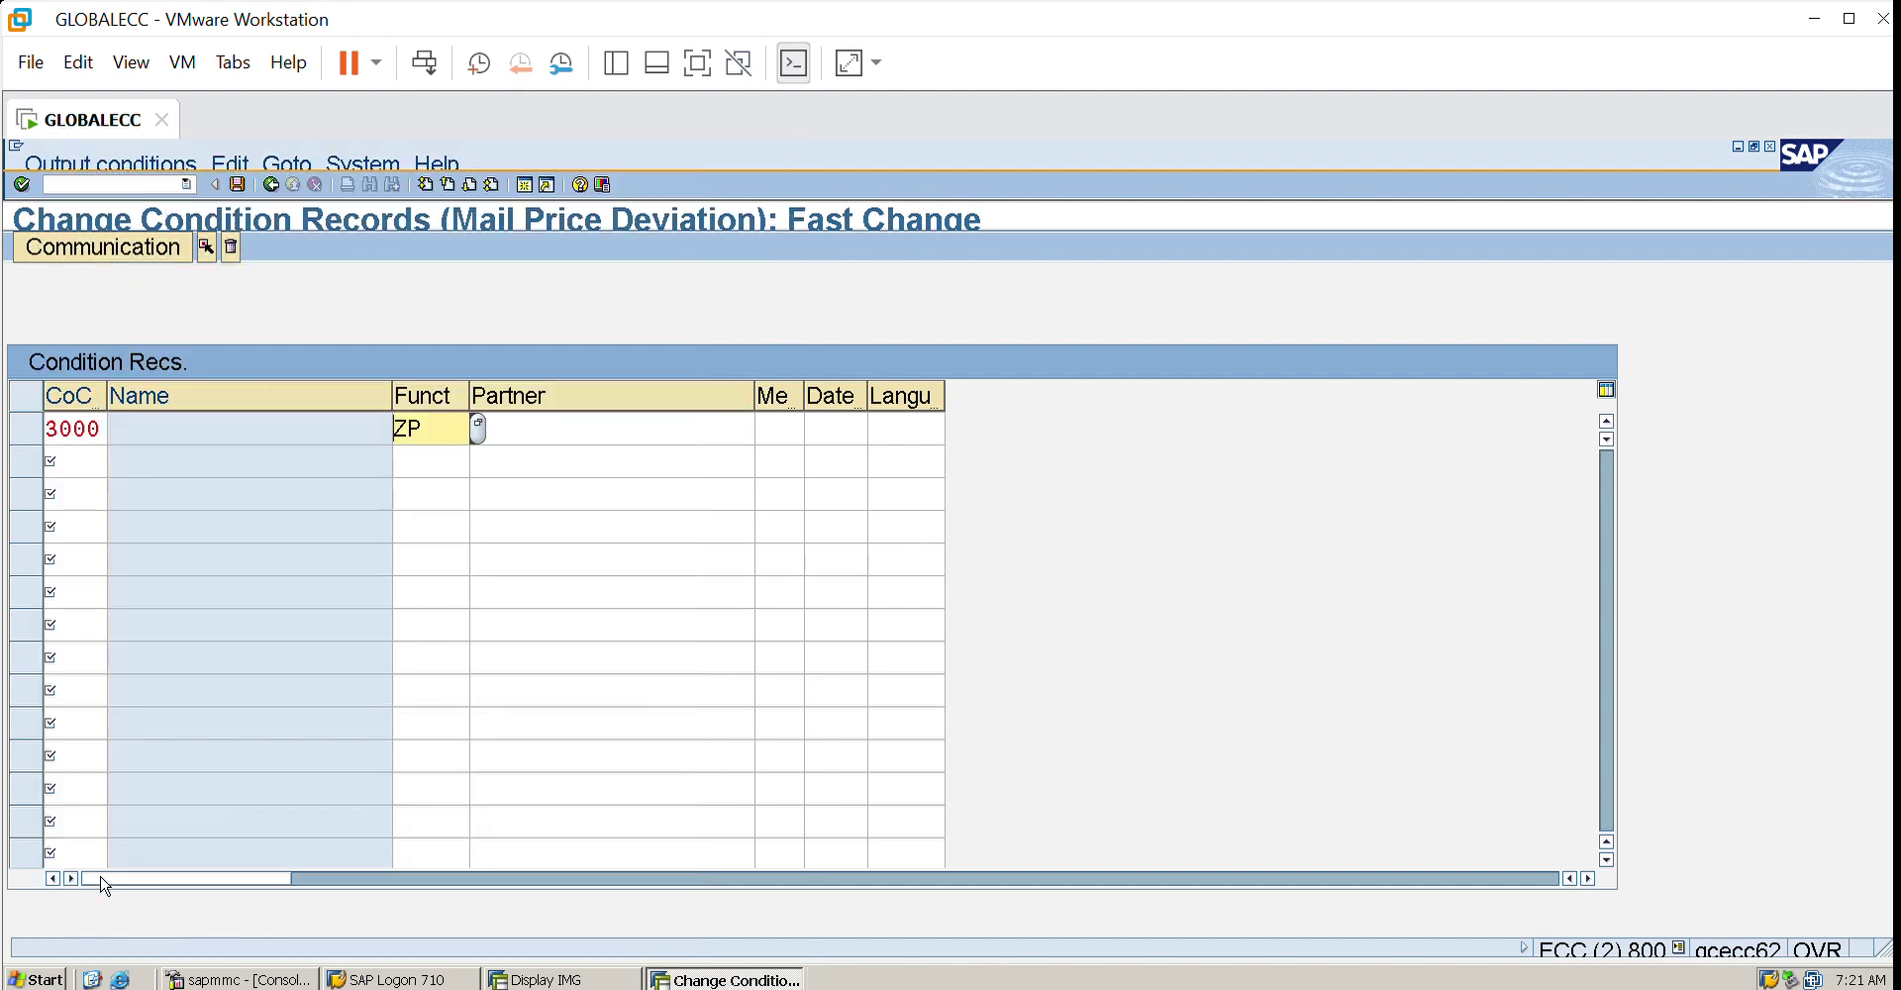
# - Complete the company code 3000 condition record with transmission medium 7 (Simple Mail) and language EN
pyautogui.press('Return')
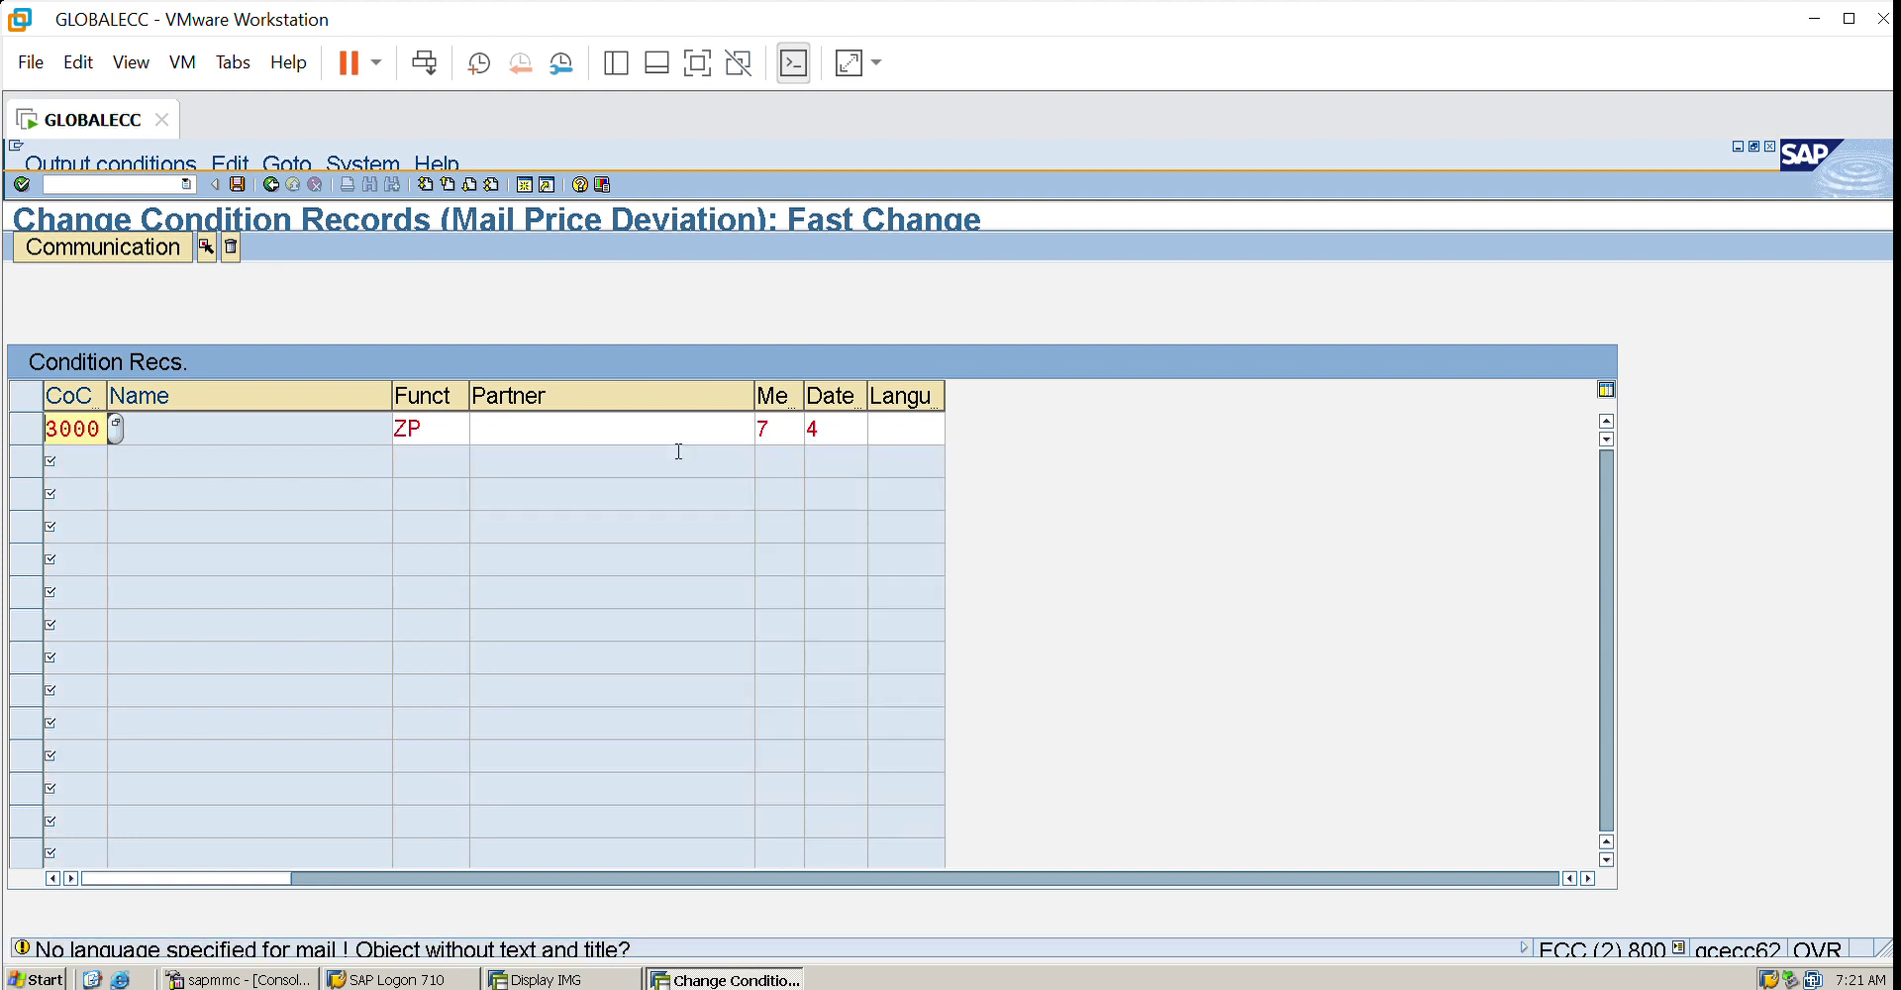
pyautogui.click(788, 419)
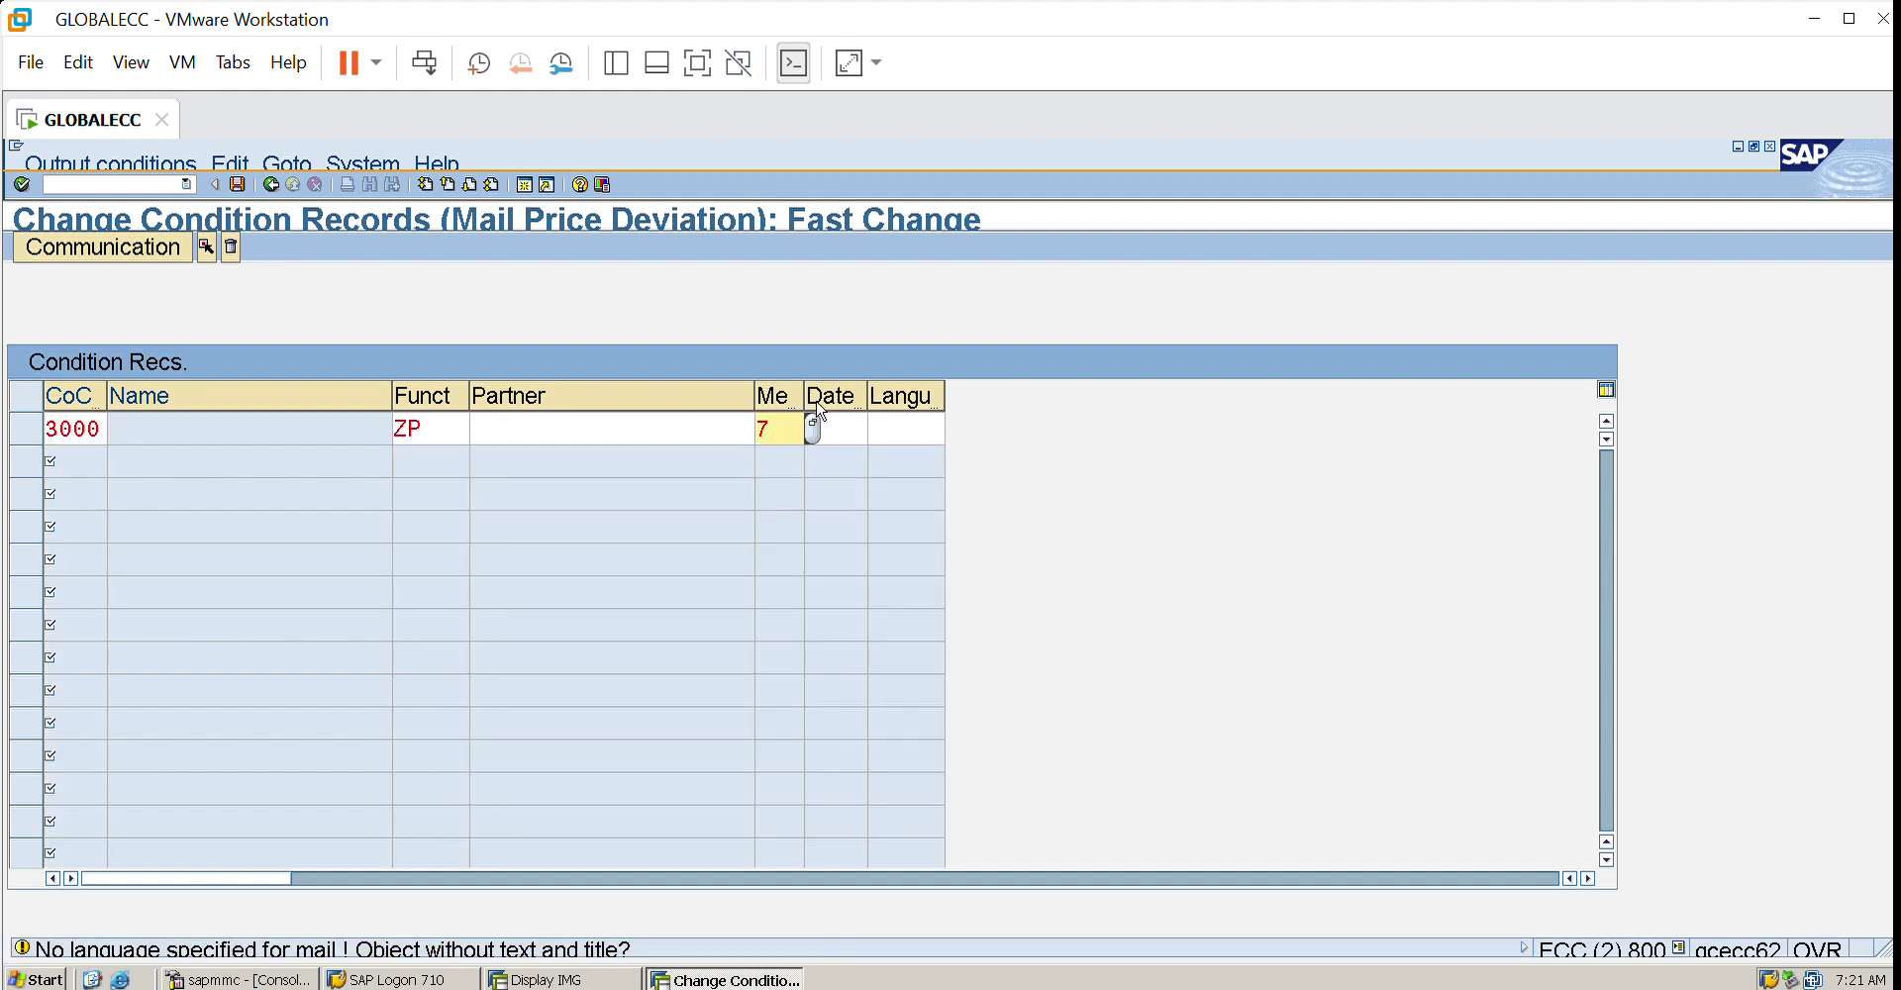
pyautogui.click(815, 418)
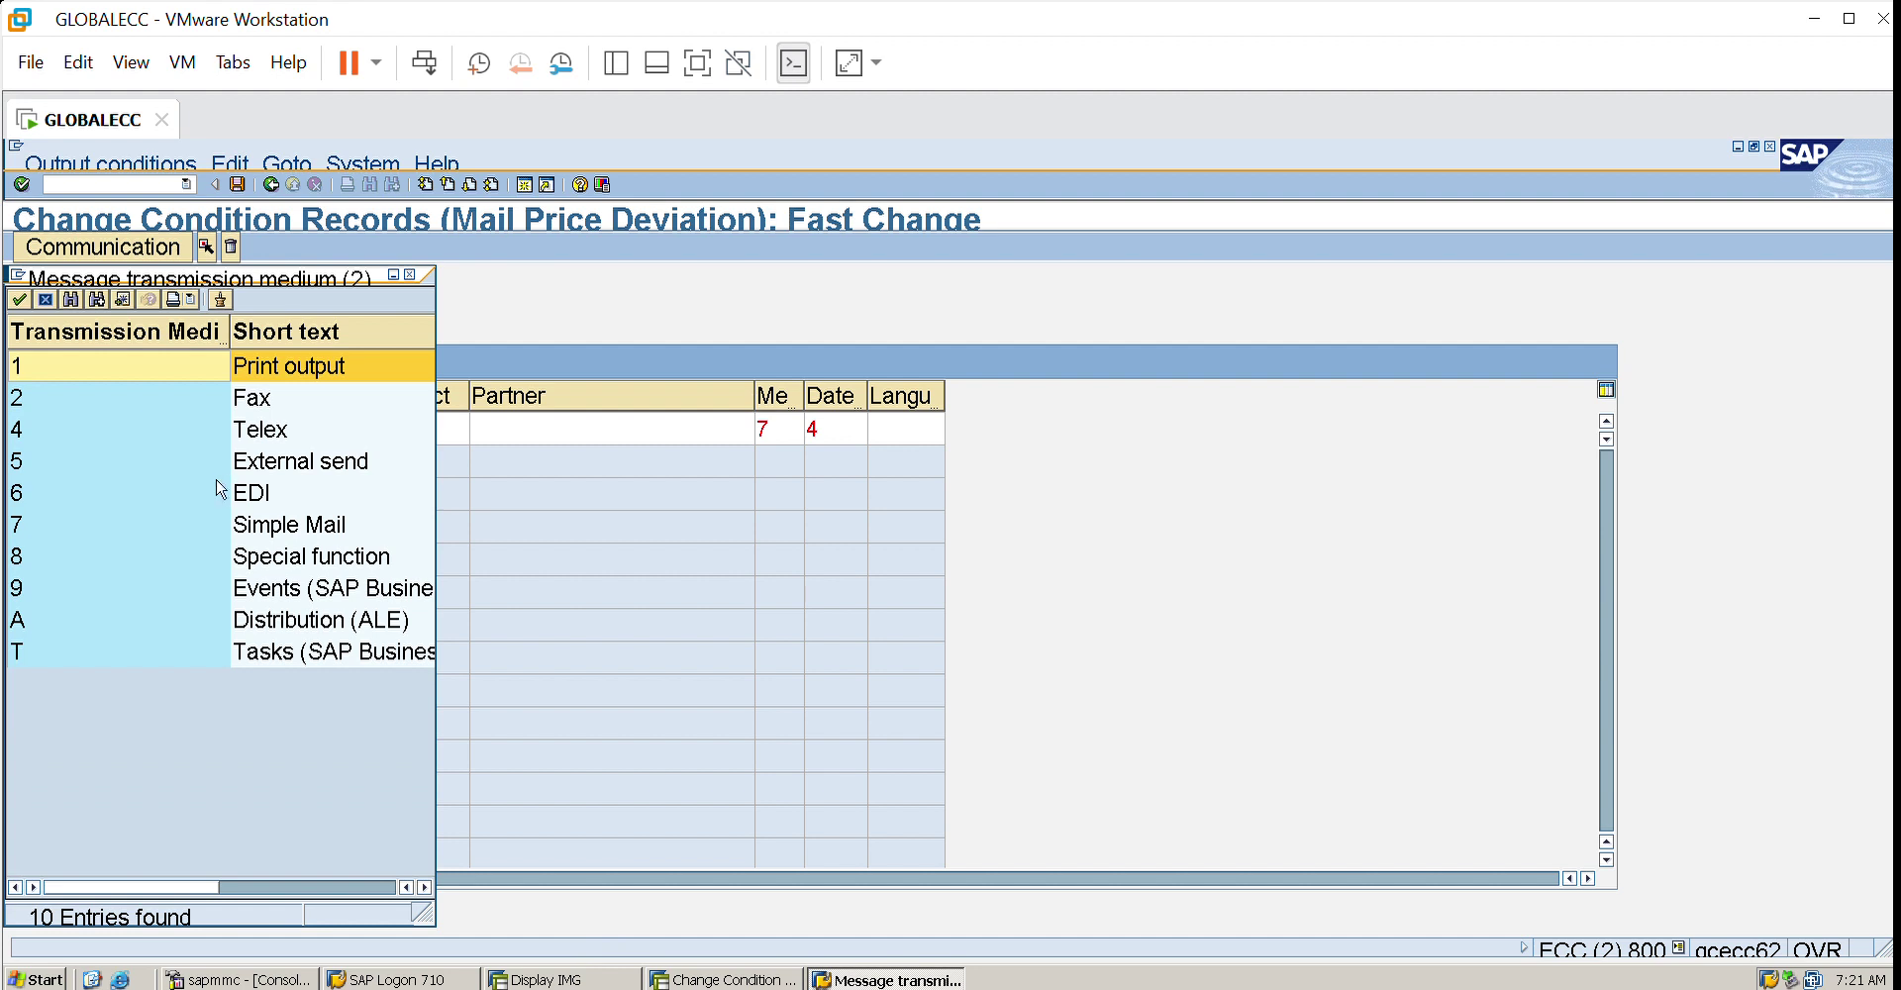
pyautogui.doubleClick(257, 517)
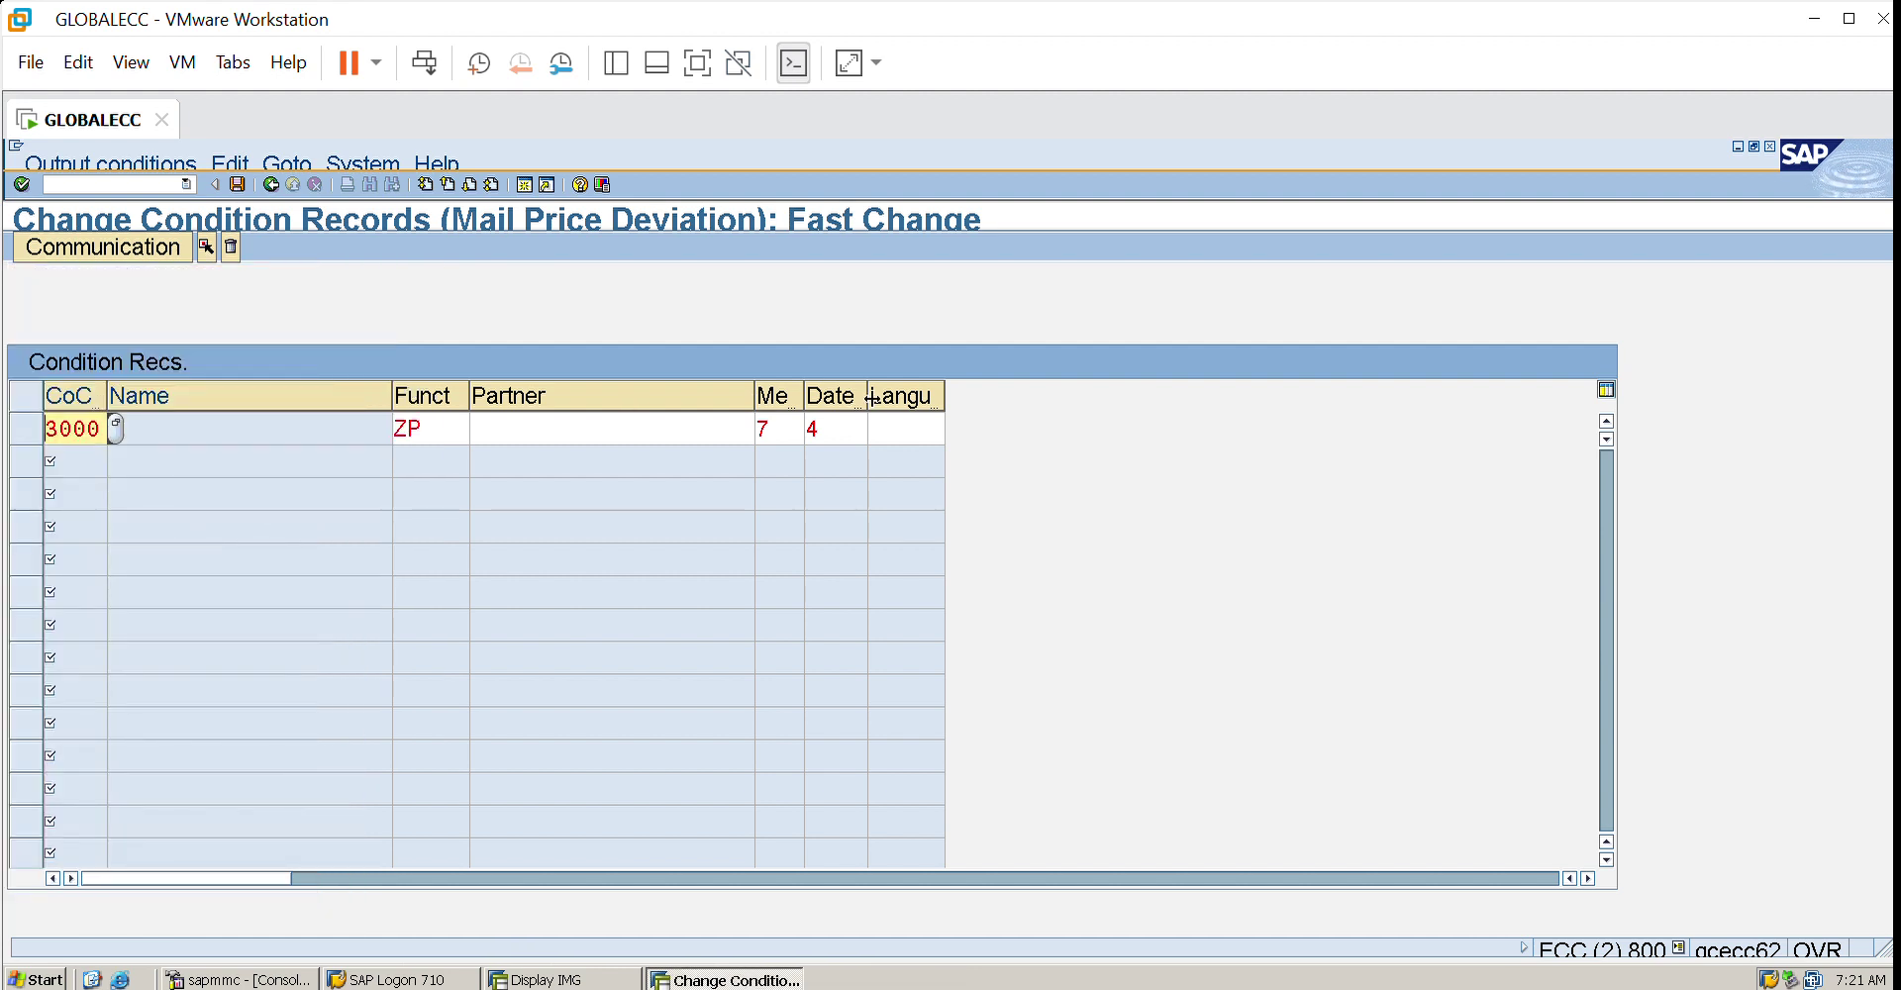
pyautogui.click(891, 412)
pyautogui.write('en')
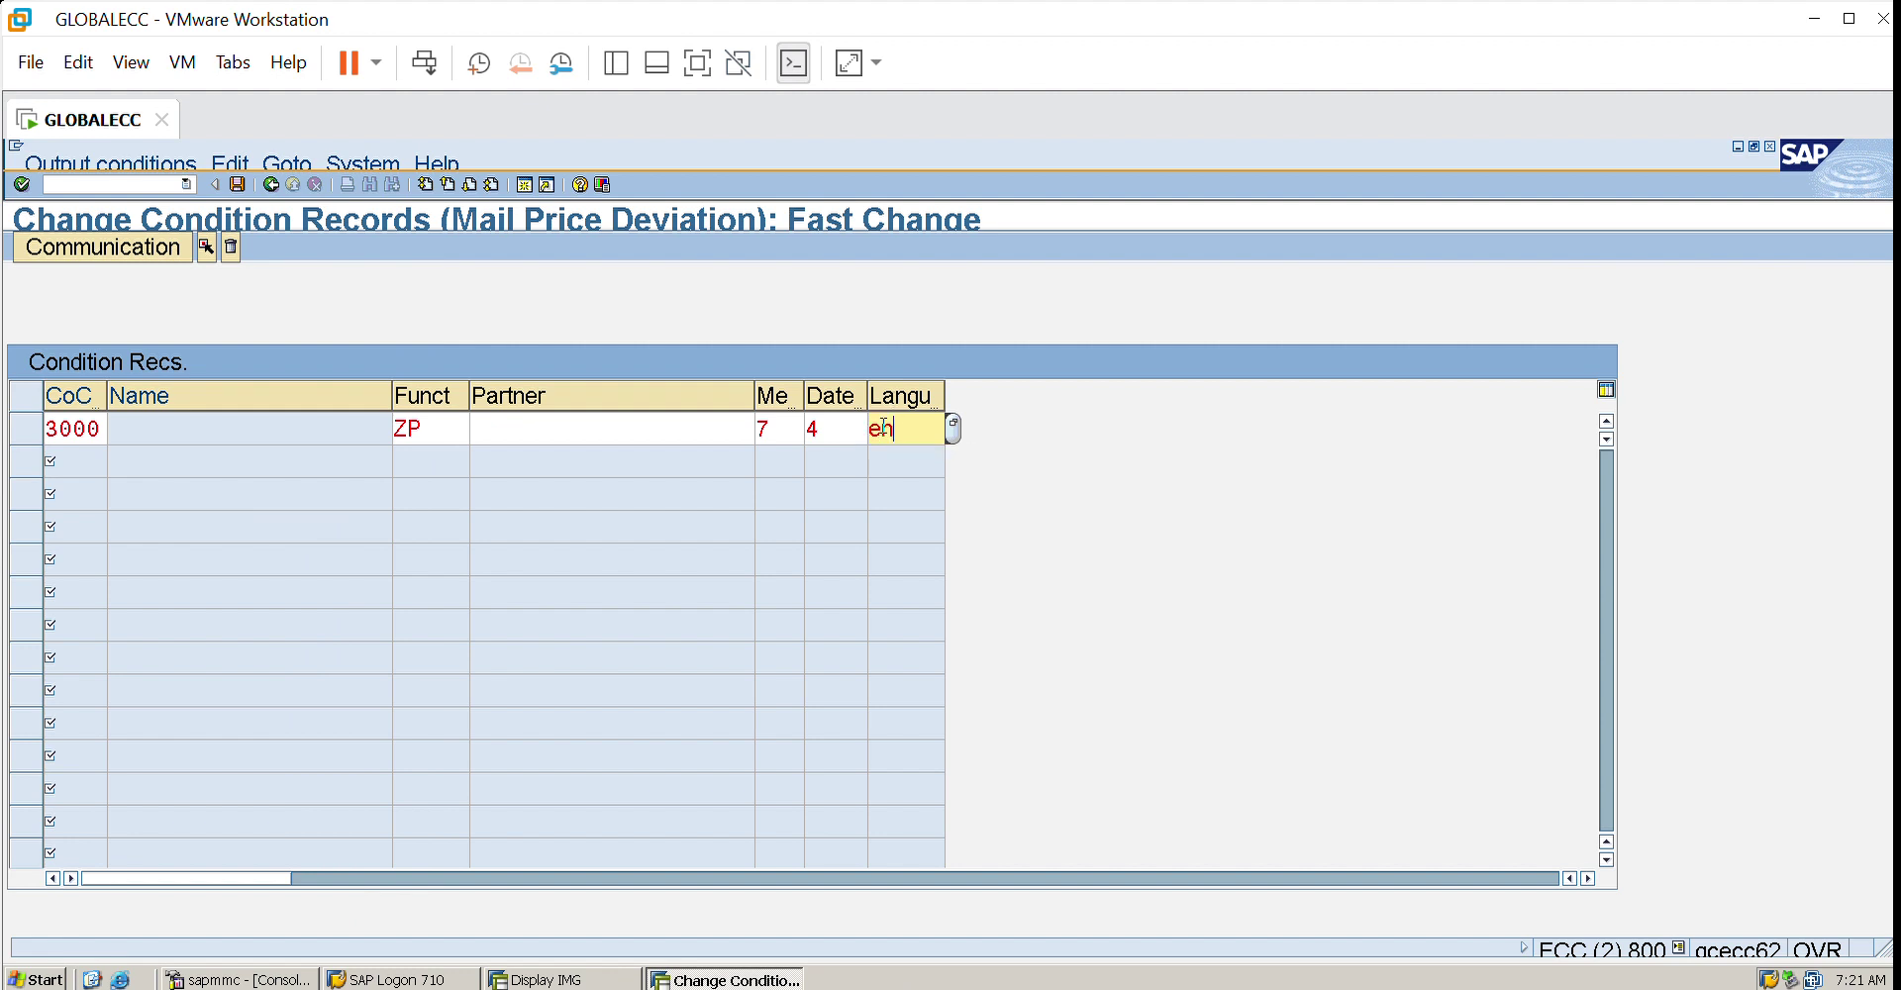
pyautogui.press('Return')
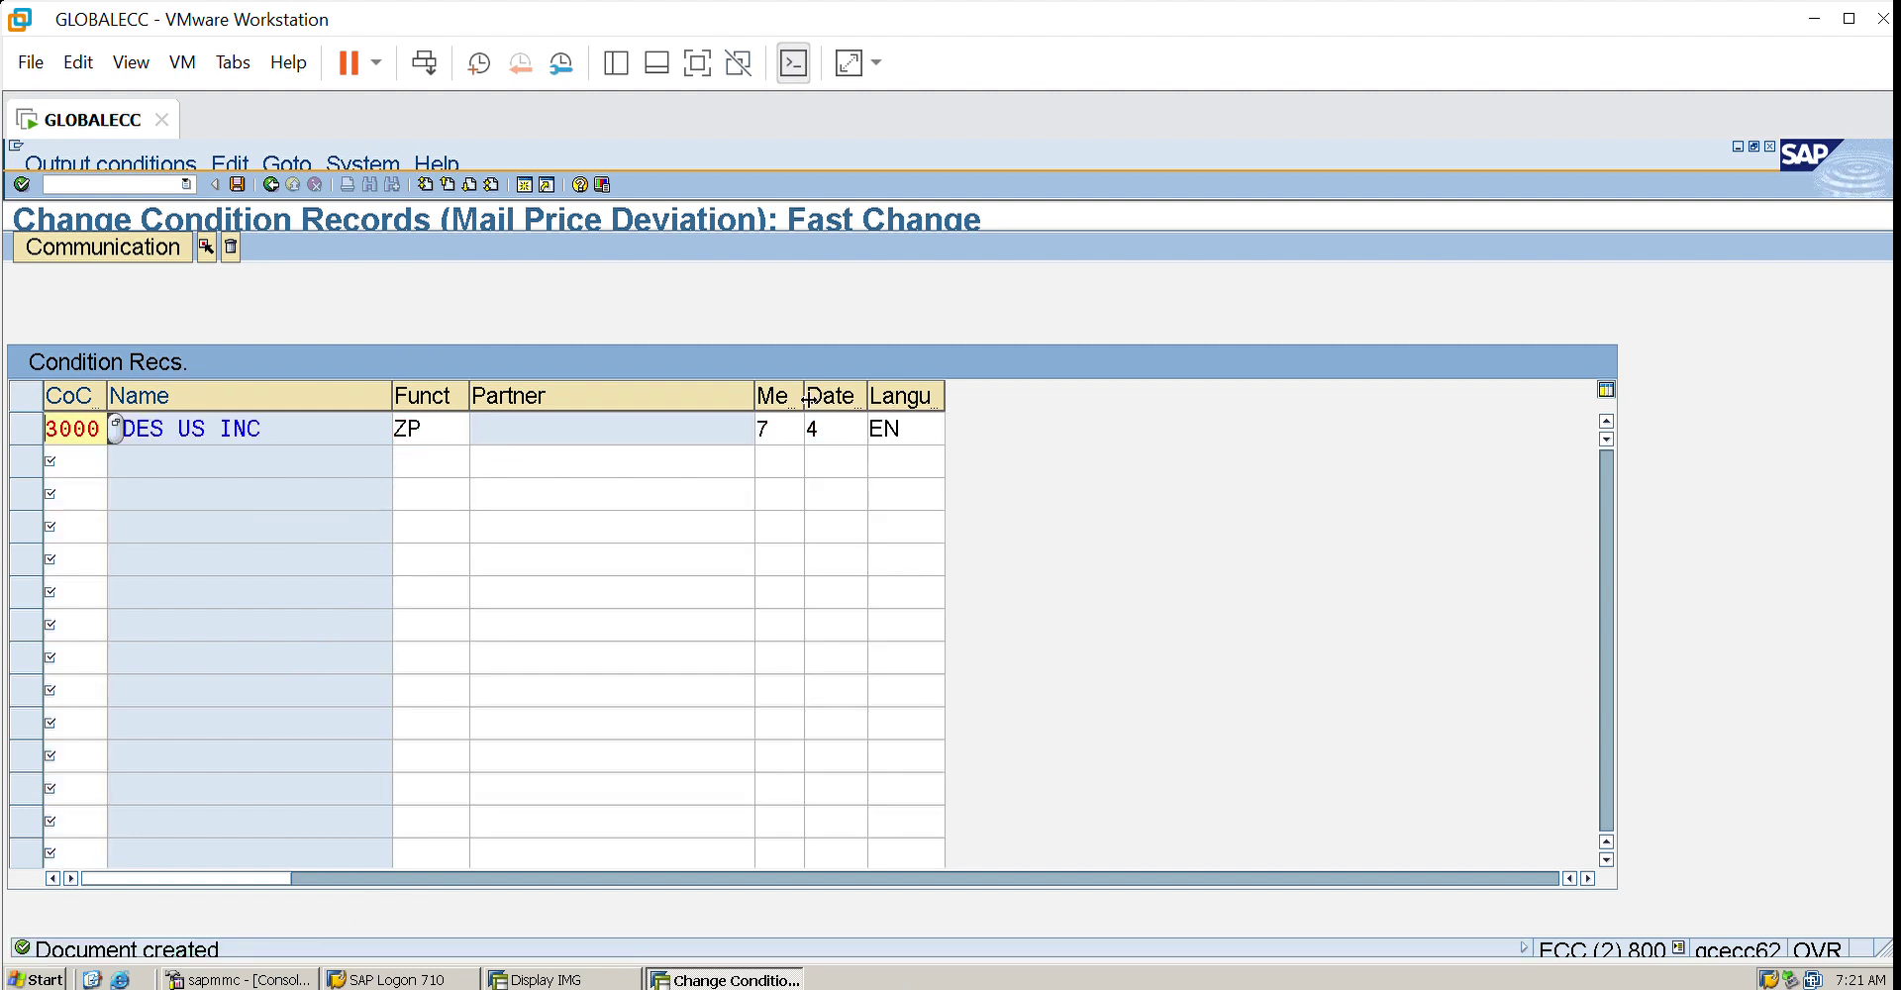
# - Assign a dummy recipient to the record's communication and add the note "IR price with PO price. Kindly check with vendor about this price variance"
pyautogui.click(102, 242)
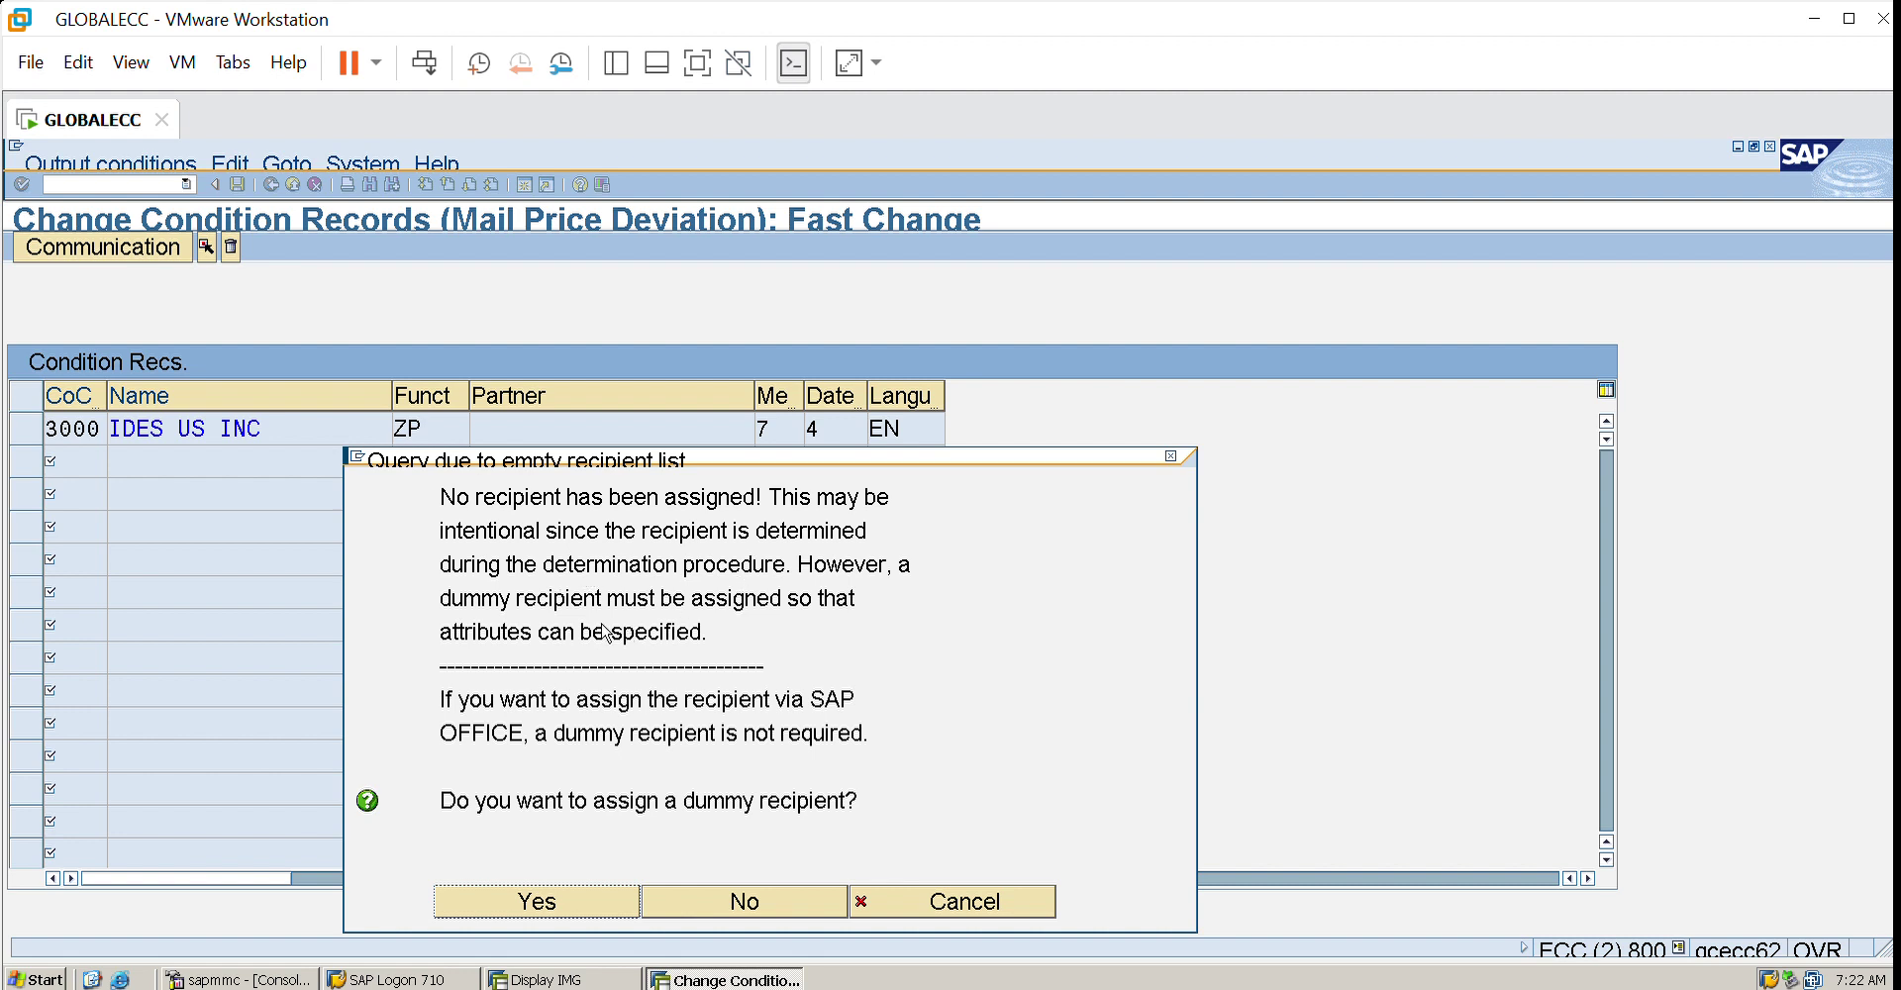
pyautogui.click(562, 891)
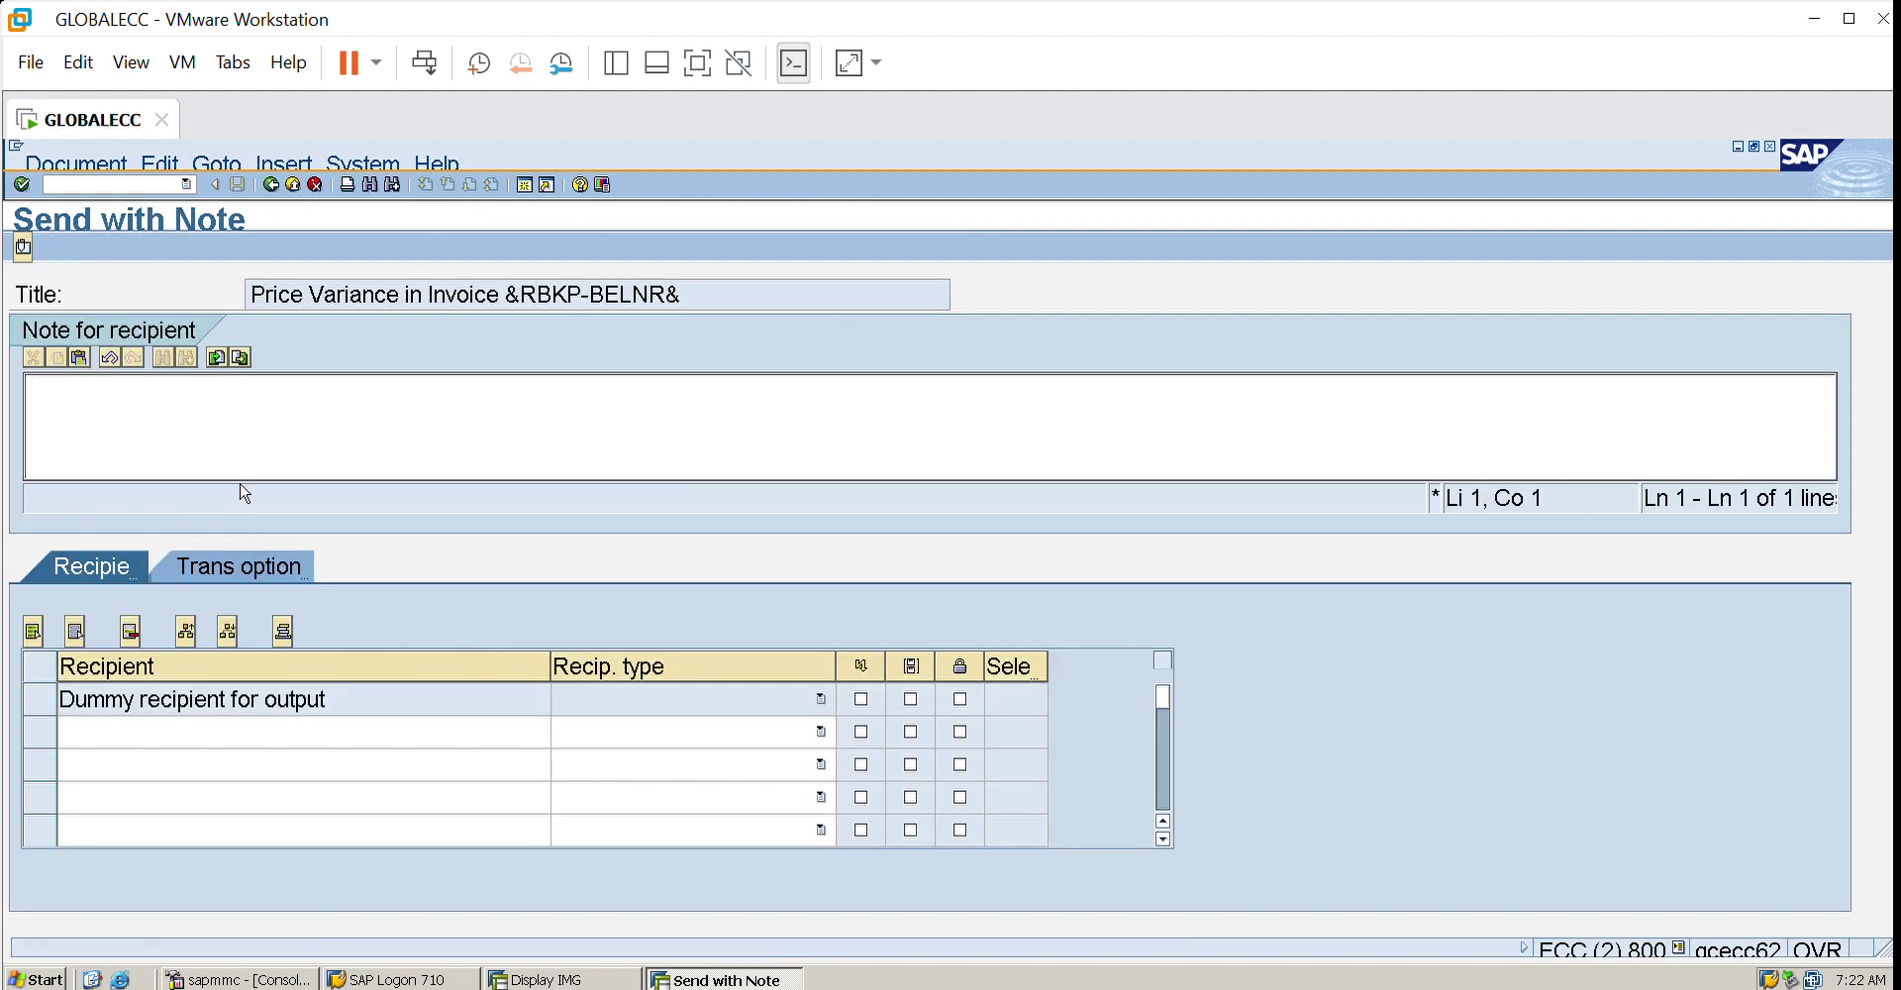
pyautogui.click(159, 376)
pyautogui.write('IR price with PO prie')
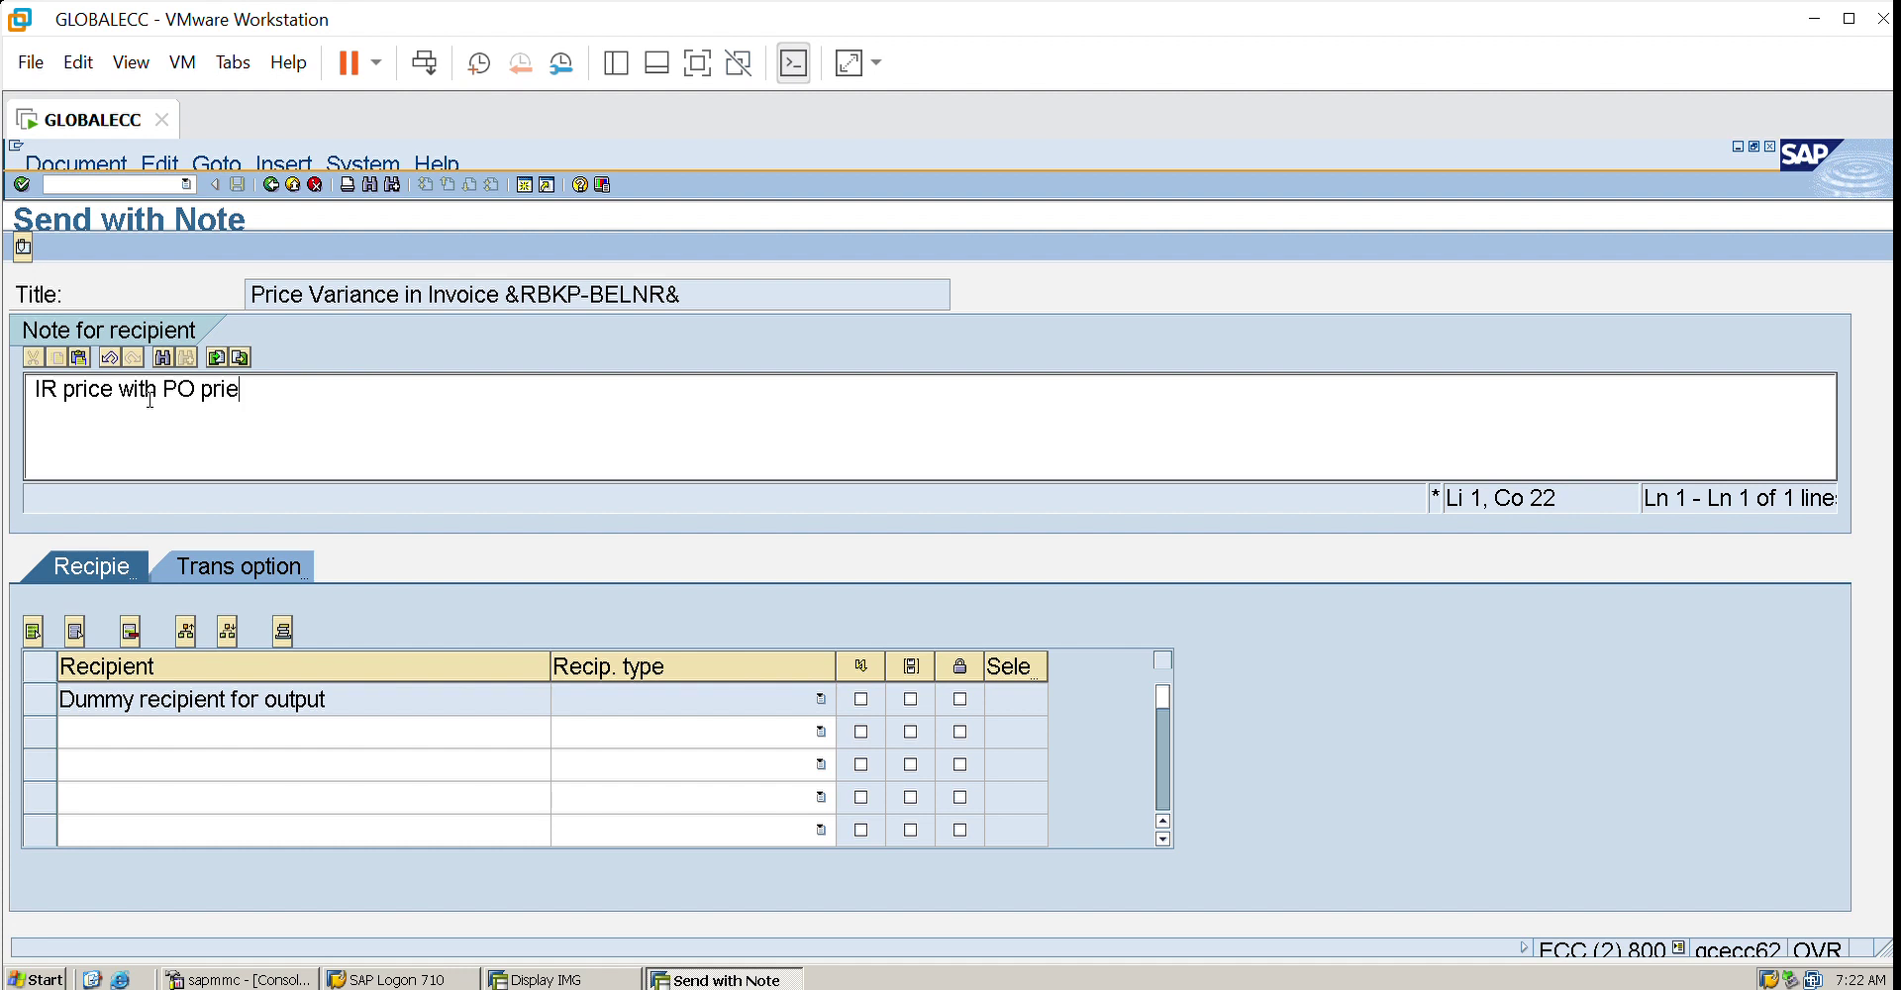
pyautogui.press('BackSpace')
pyautogui.write('ce')
pyautogui.write('..')
pyautogui.press('BackSpace')
pyautogui.write('Kindly')
pyautogui.press('BackSpace')
pyautogui.write('y check with endor')
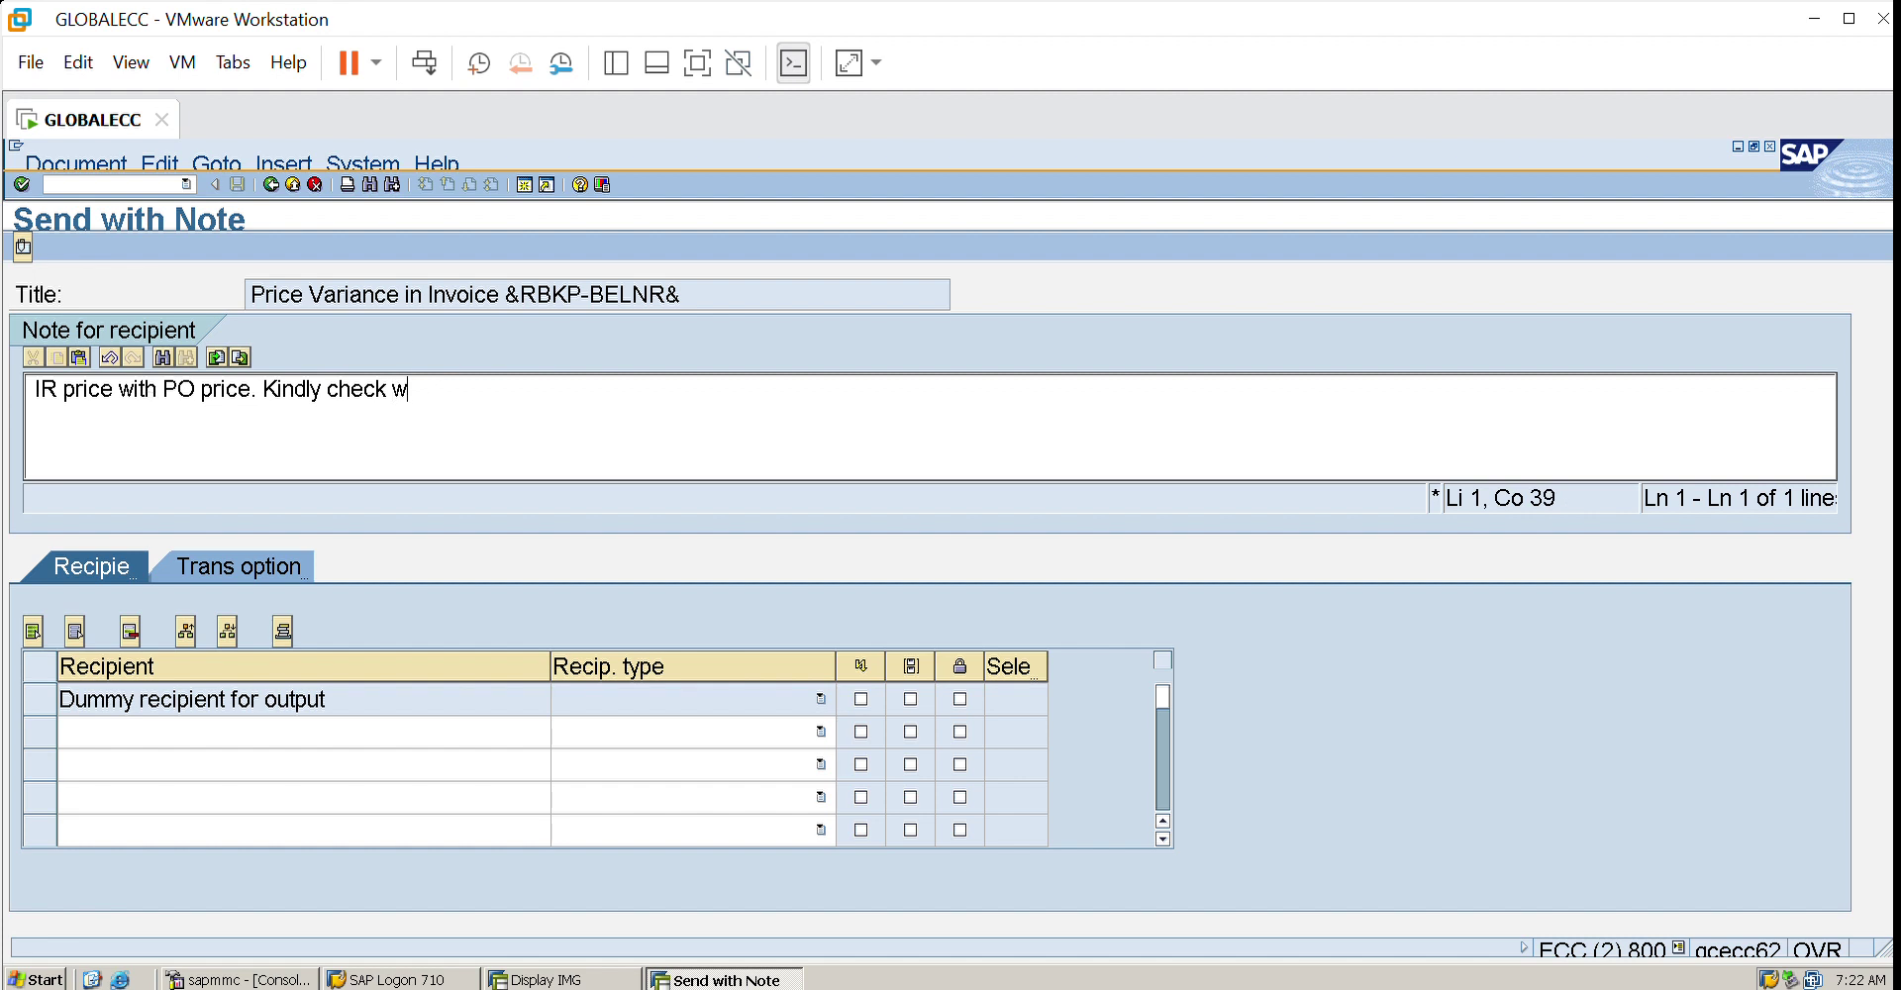
pyautogui.press('BackSpace')
pyautogui.press('BackSpace')
pyautogui.press('BackSpace')
pyautogui.press('BackSpace')
pyautogui.press('BackSpace')
pyautogui.press('BackSpace')
pyautogui.press('BackSpace')
pyautogui.write('vendor about th')
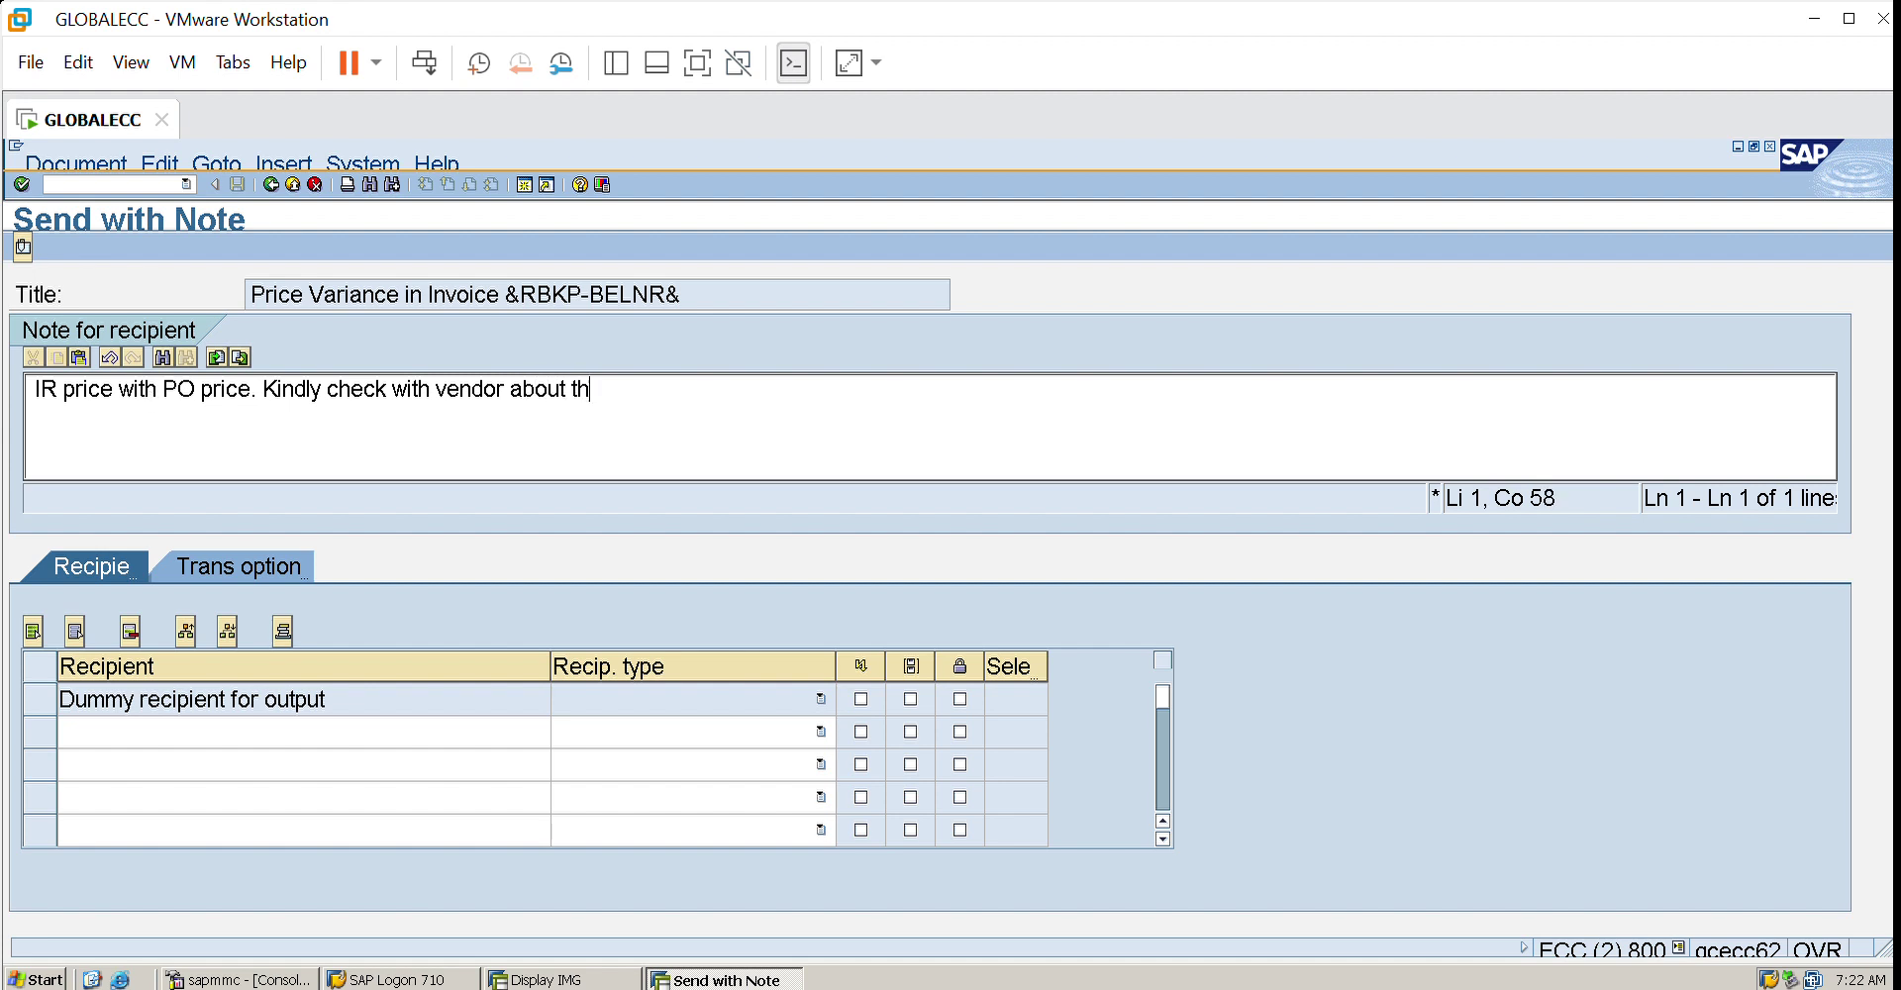
pyautogui.write('is price variance')
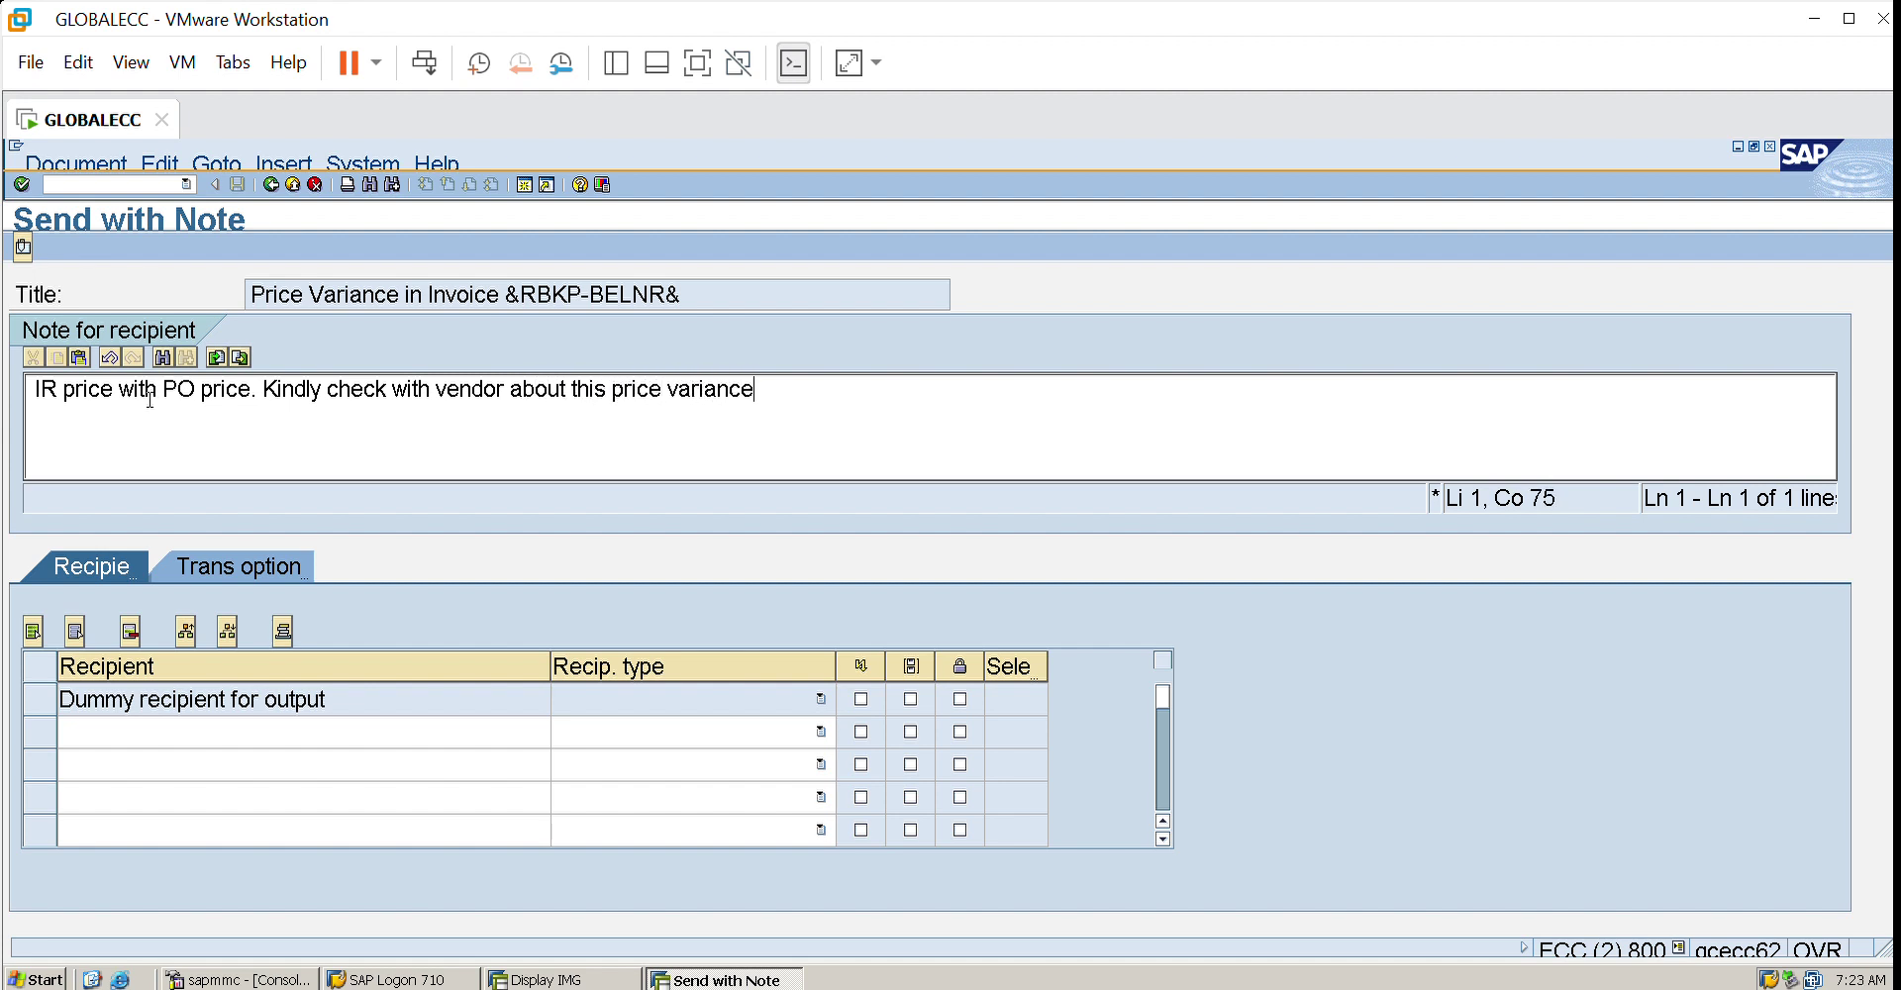
pyautogui.press('Return')
# - Return to the condition record, save it, and close the output type selection
pyautogui.click(270, 184)
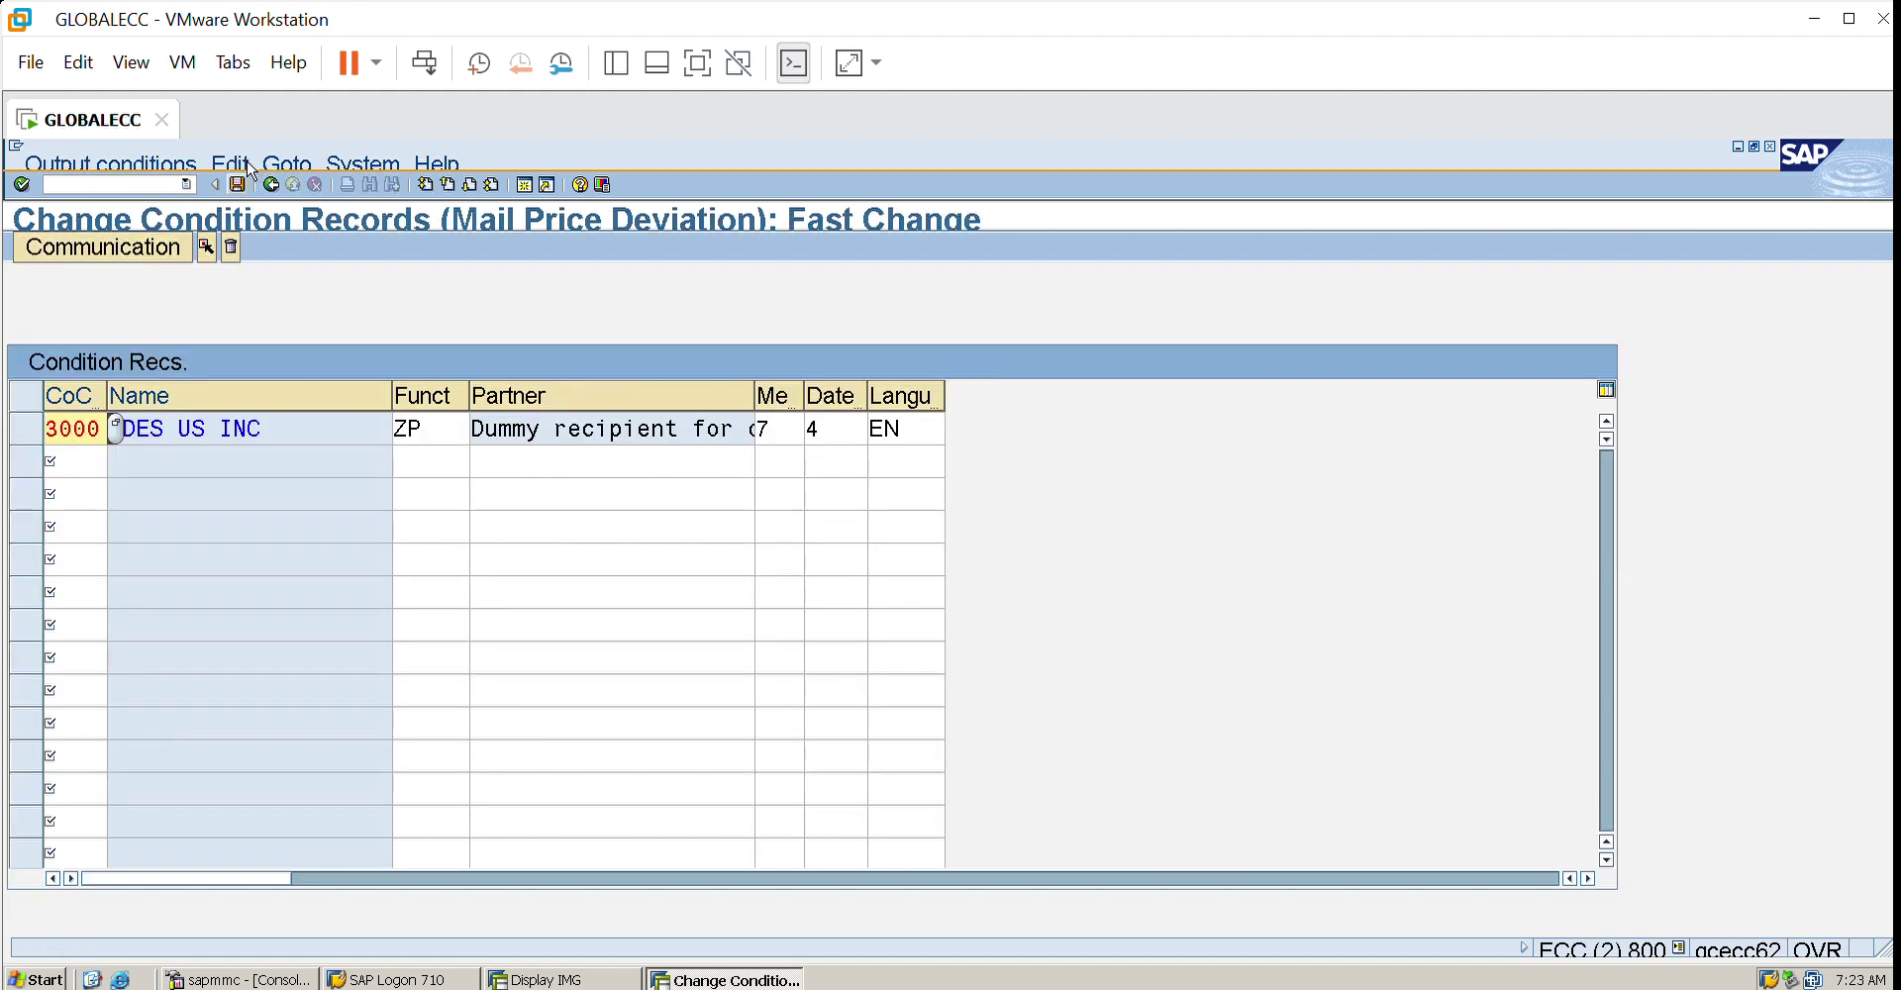
pyautogui.click(238, 184)
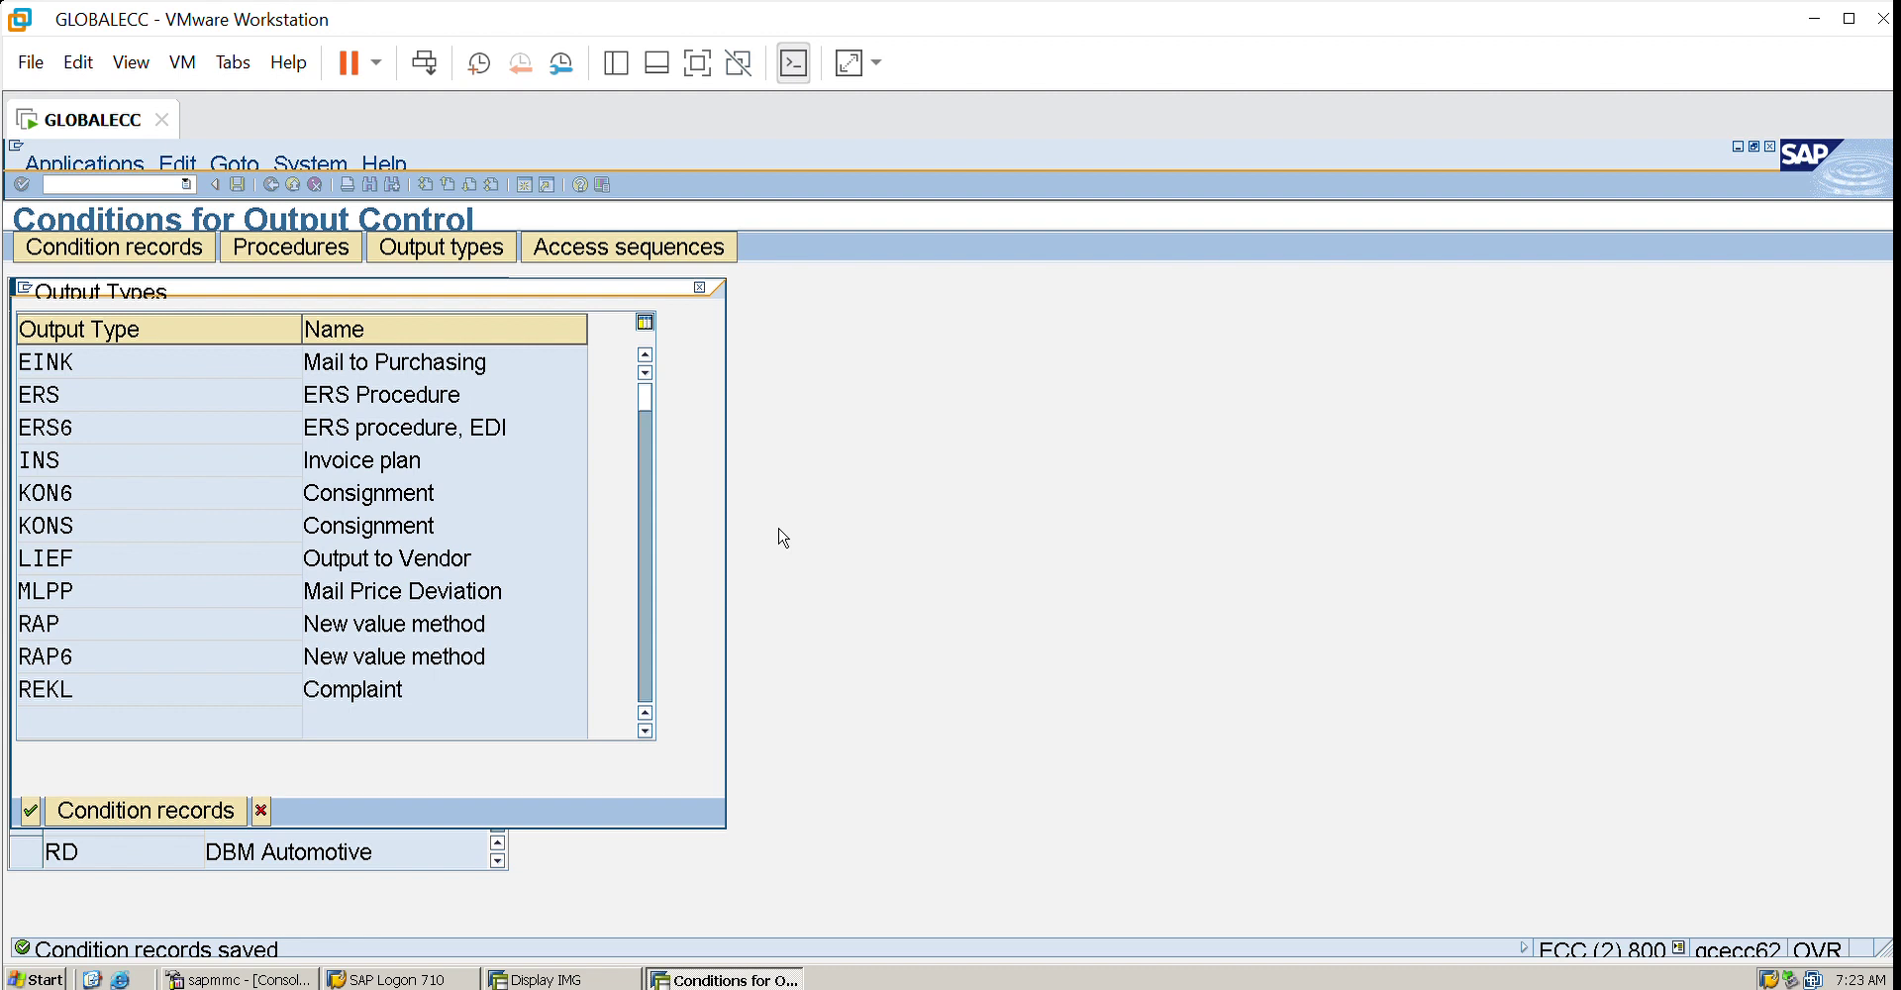
pyautogui.click(700, 287)
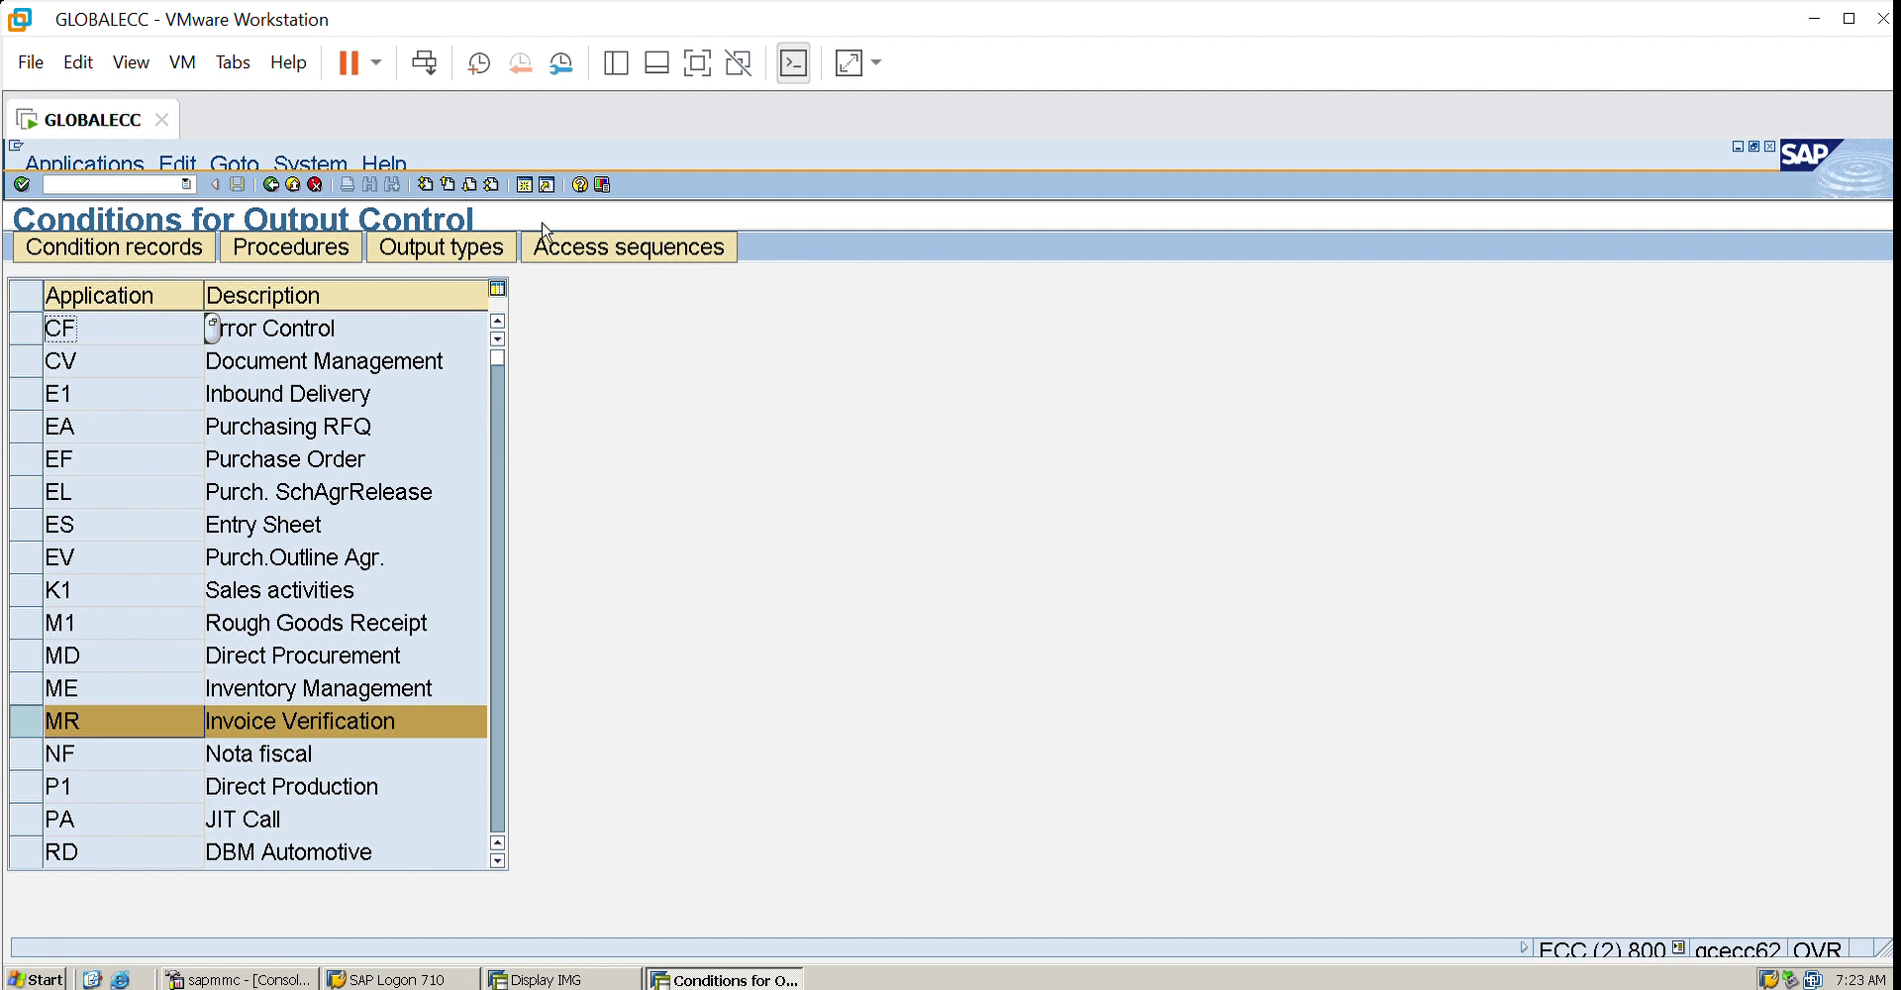
# - Leave output control, start transaction SBWP and examine the inbox documents in the Business Workplace
pyautogui.press('F3')
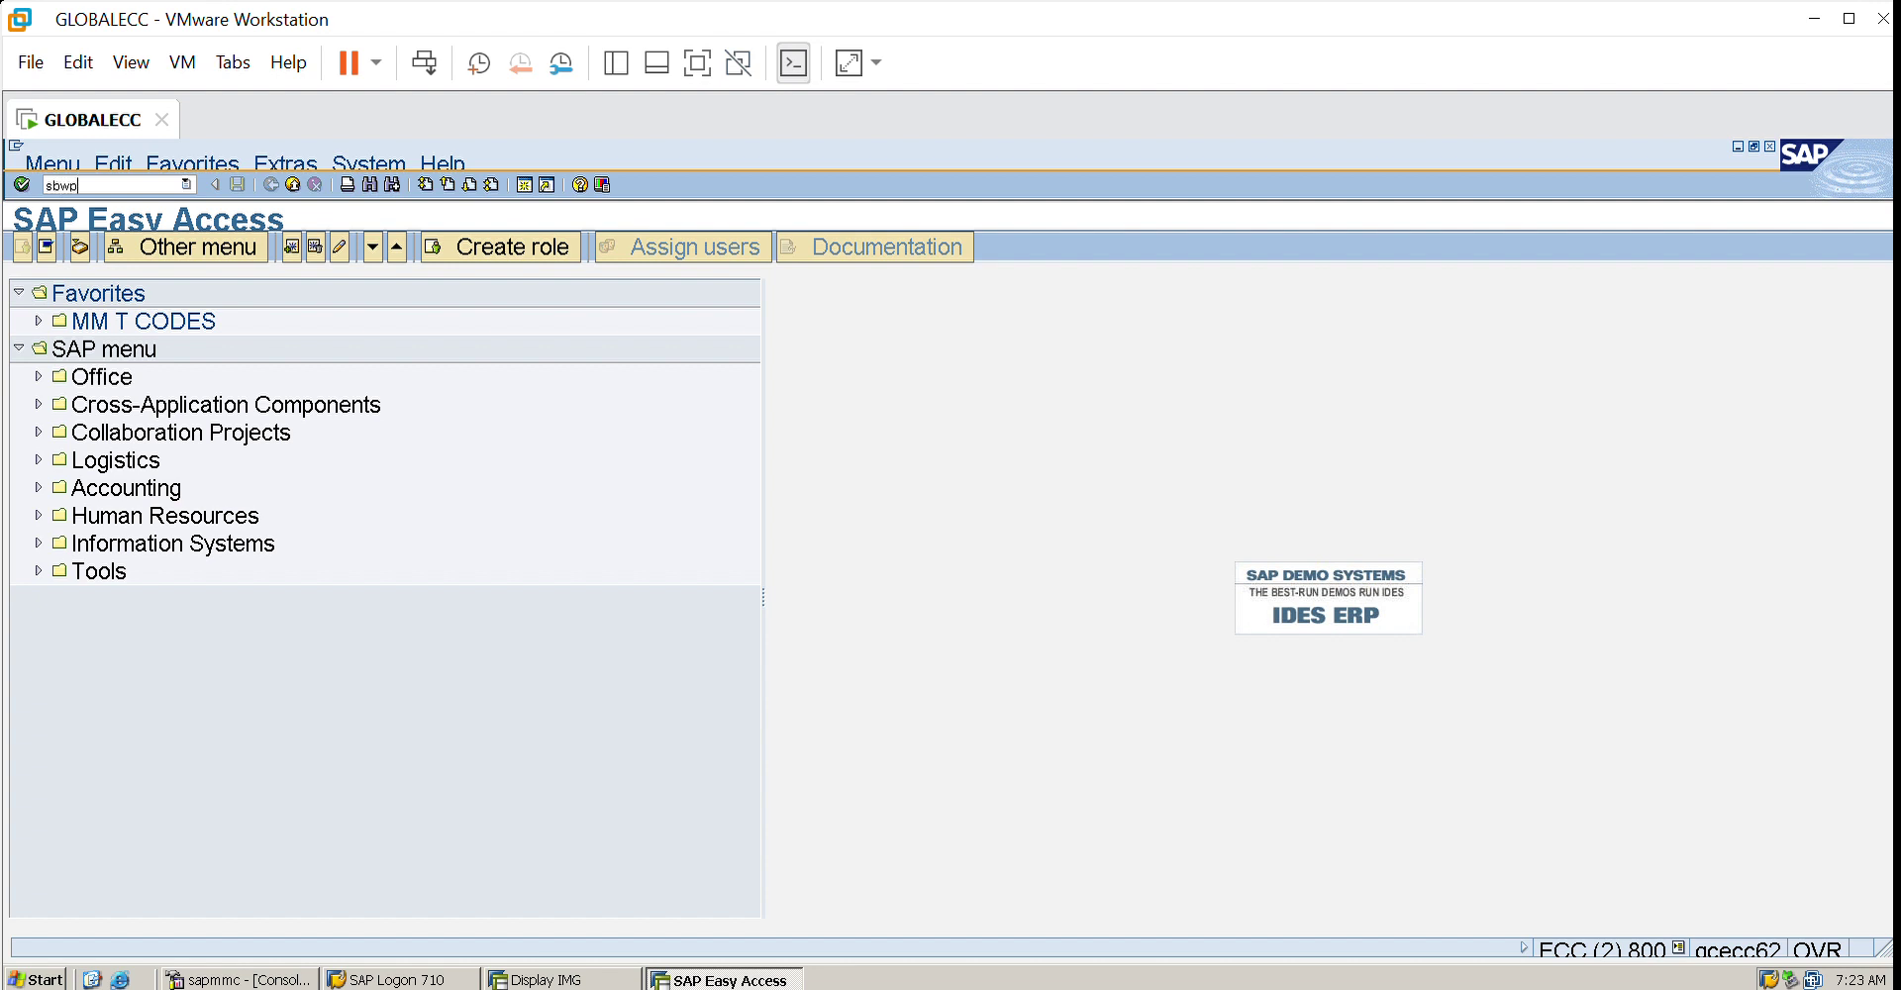
pyautogui.press('Return')
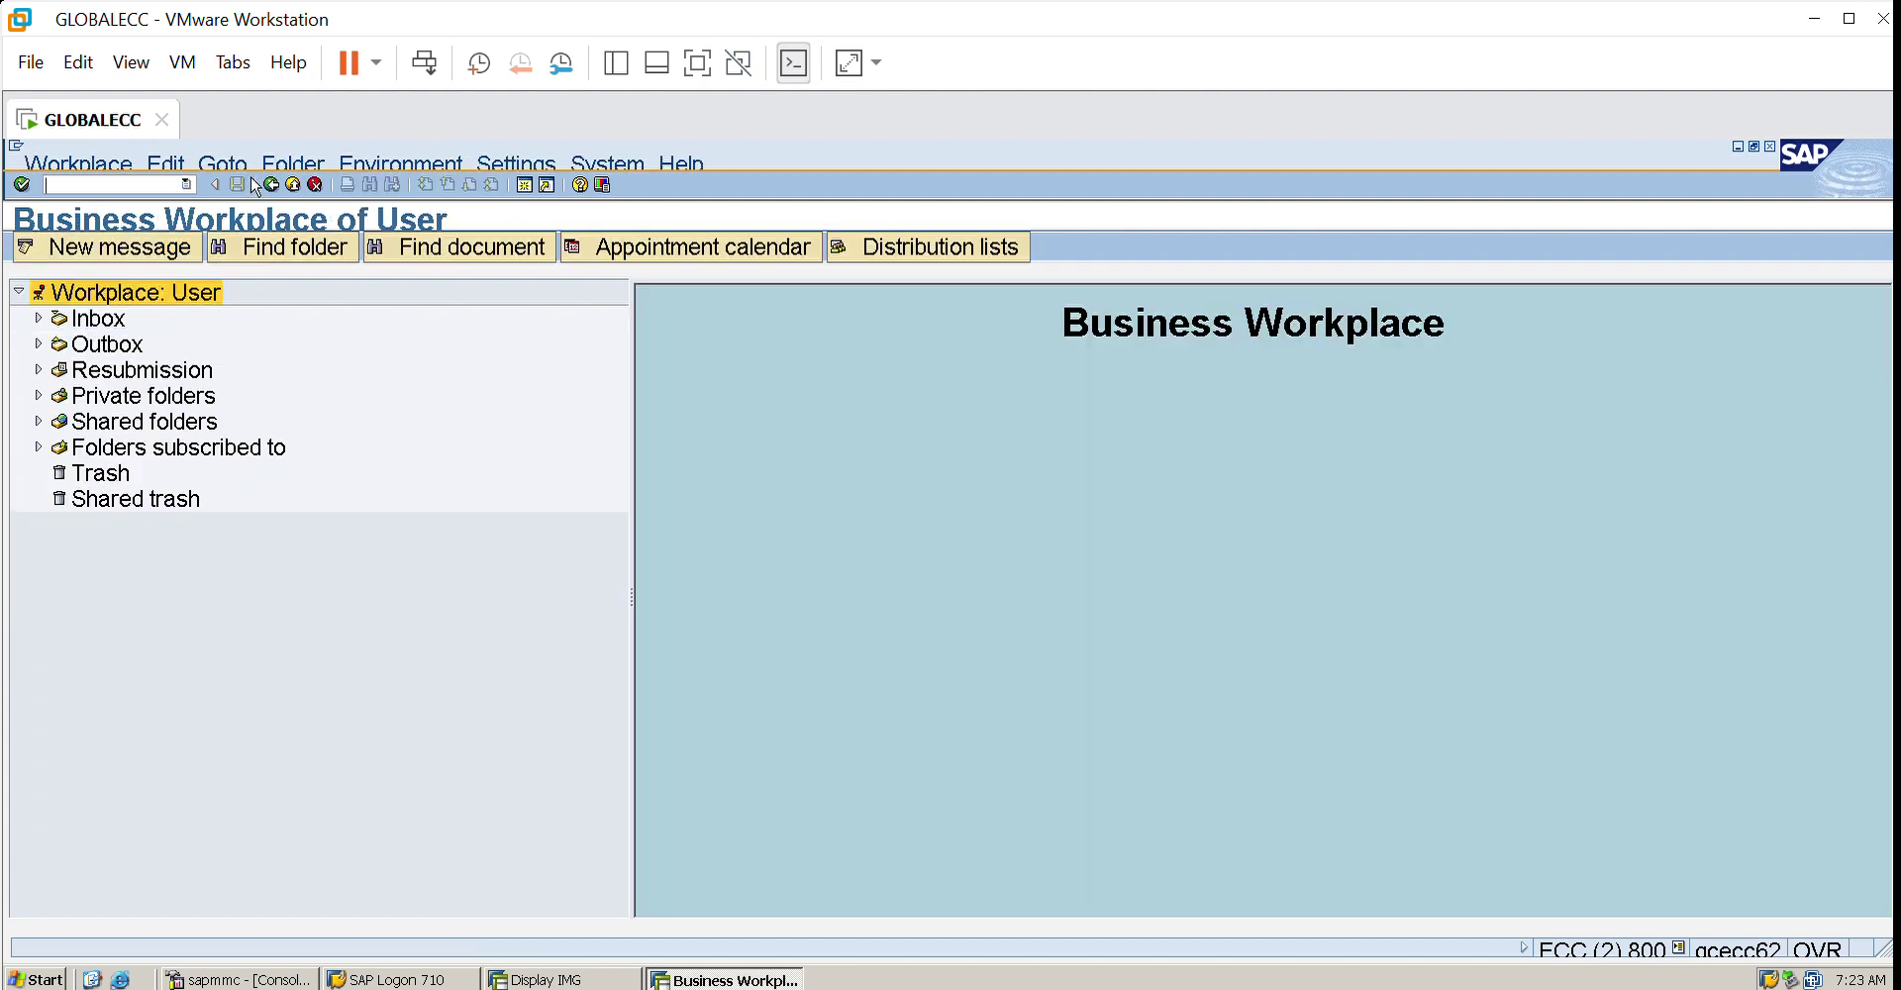
pyautogui.click(295, 183)
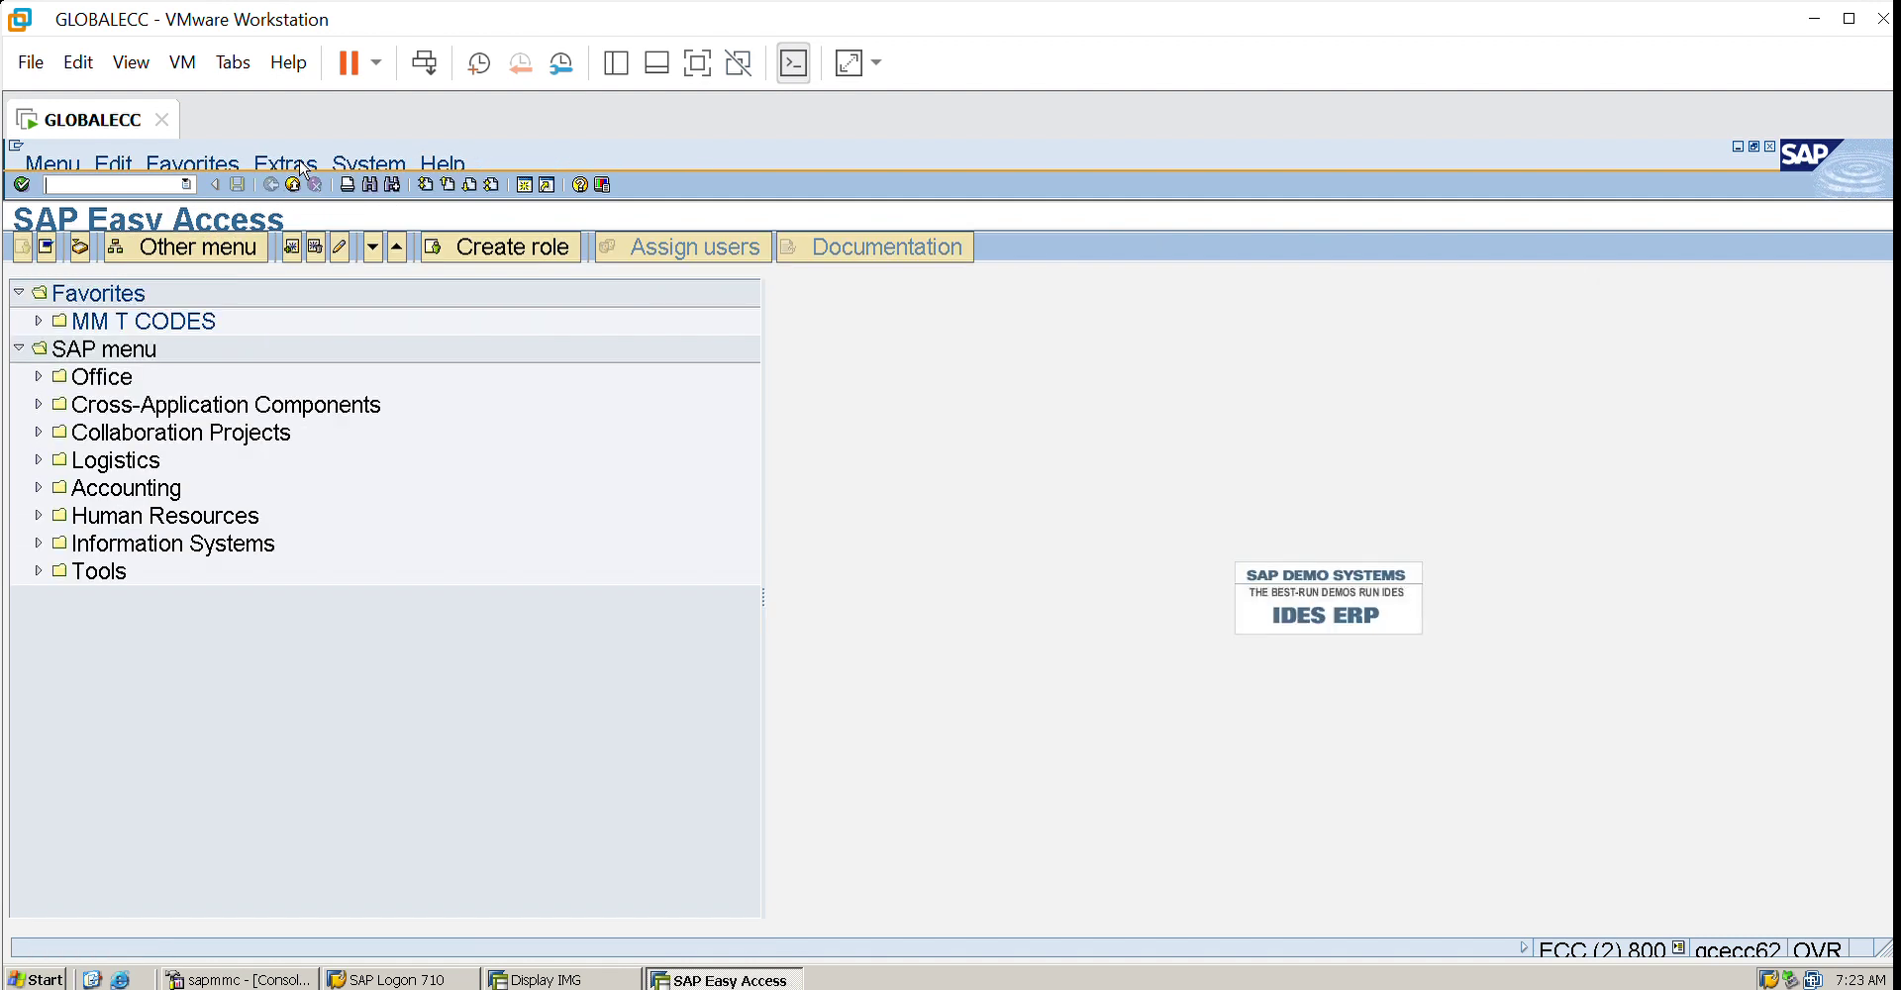
pyautogui.click(86, 227)
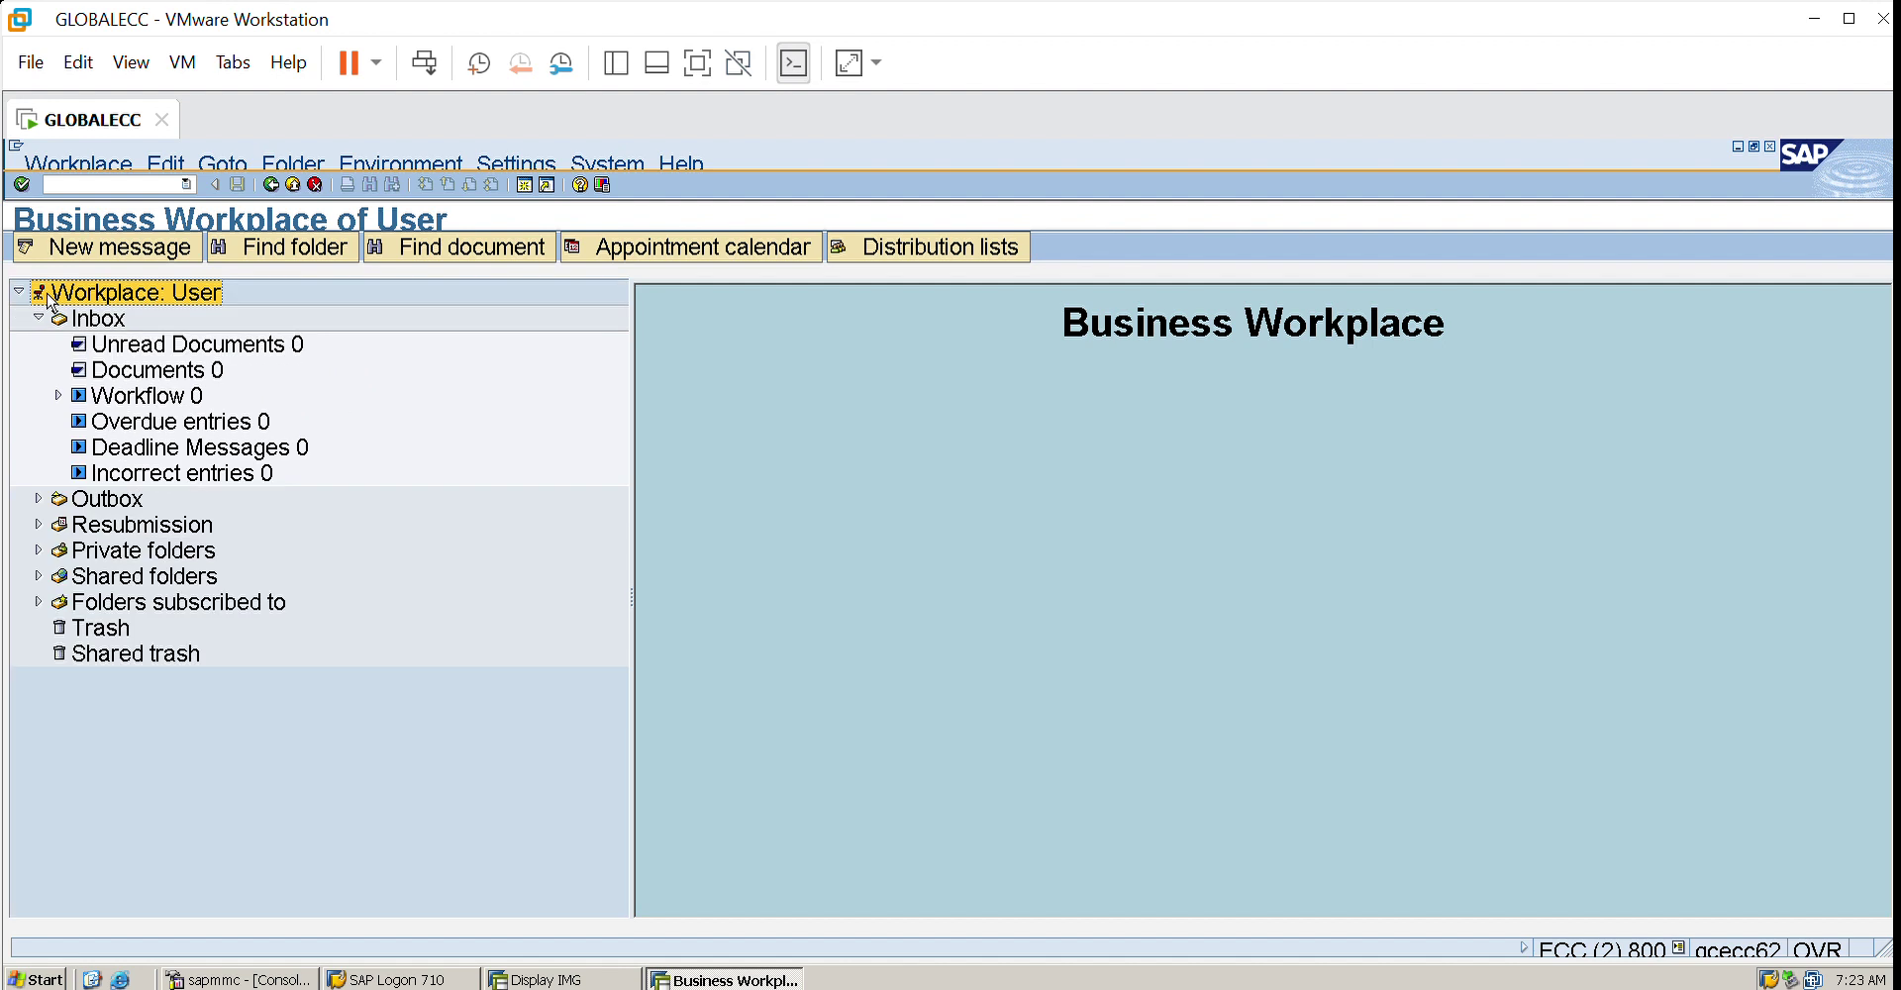
pyautogui.click(149, 357)
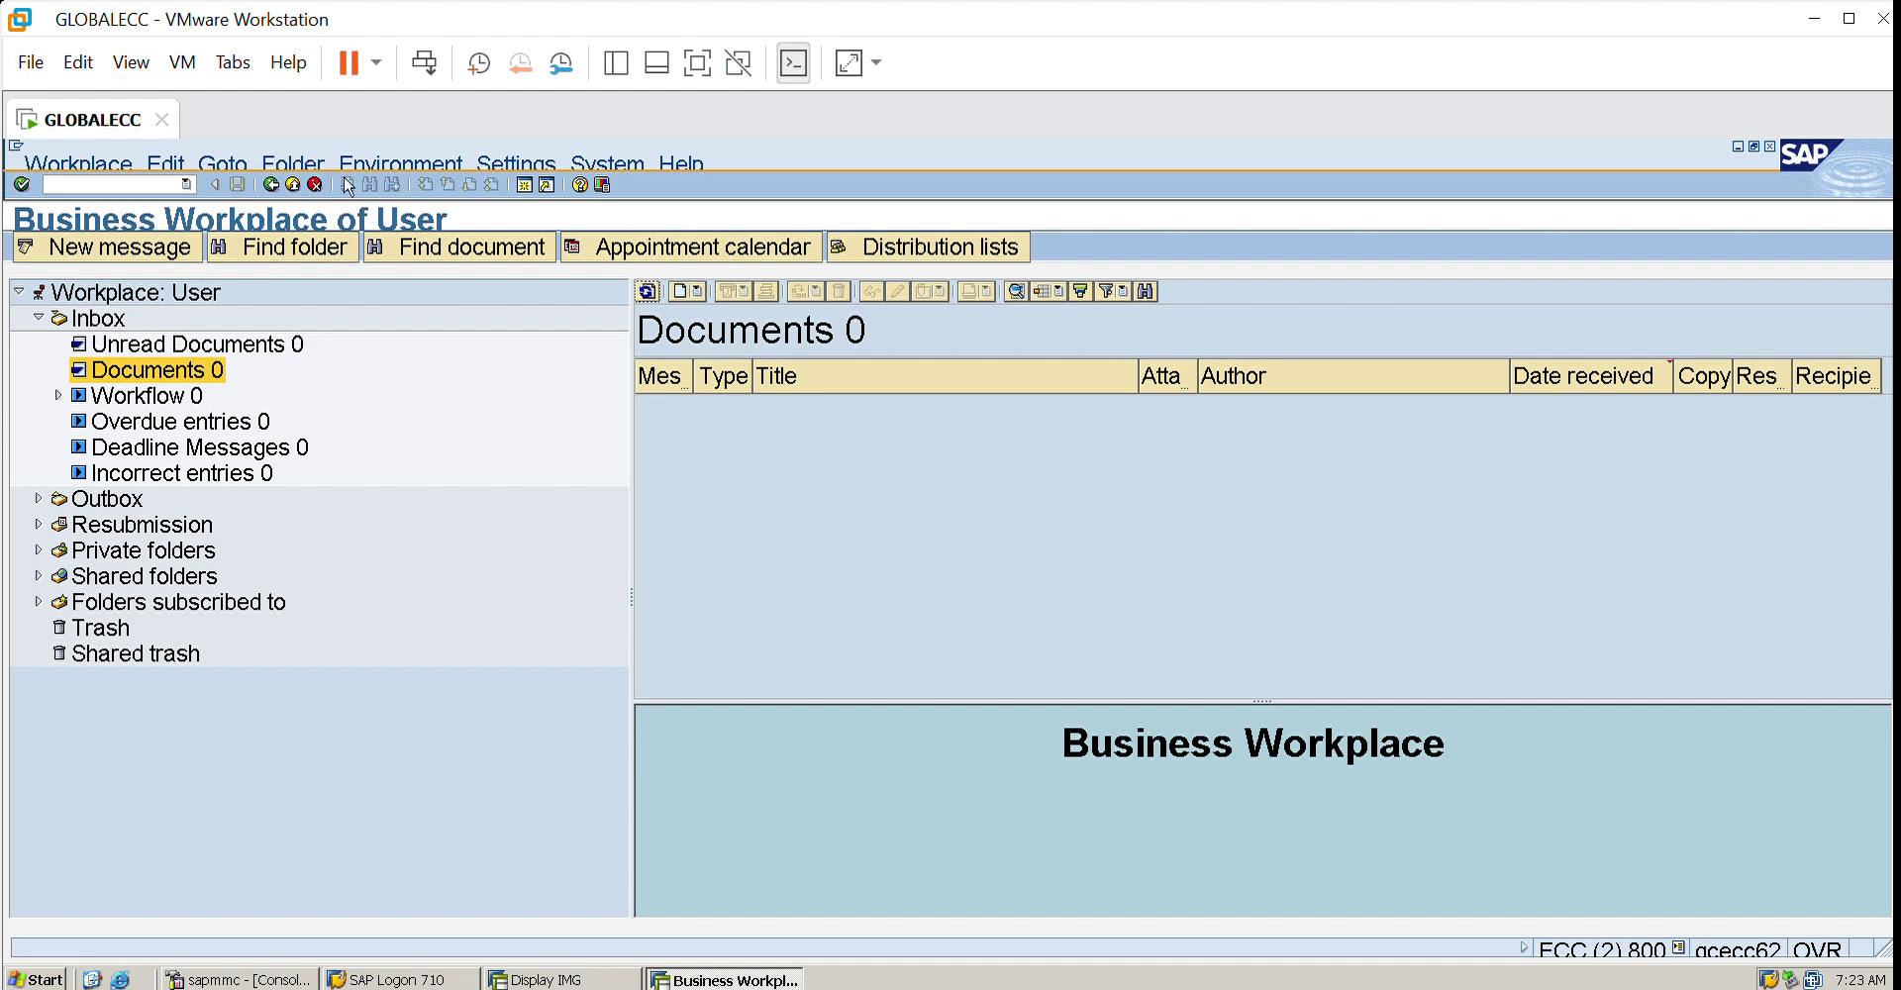
# - Close the second session and exit the implementation guide to the SAP Easy Access menu, staying logged on
pyautogui.click(300, 182)
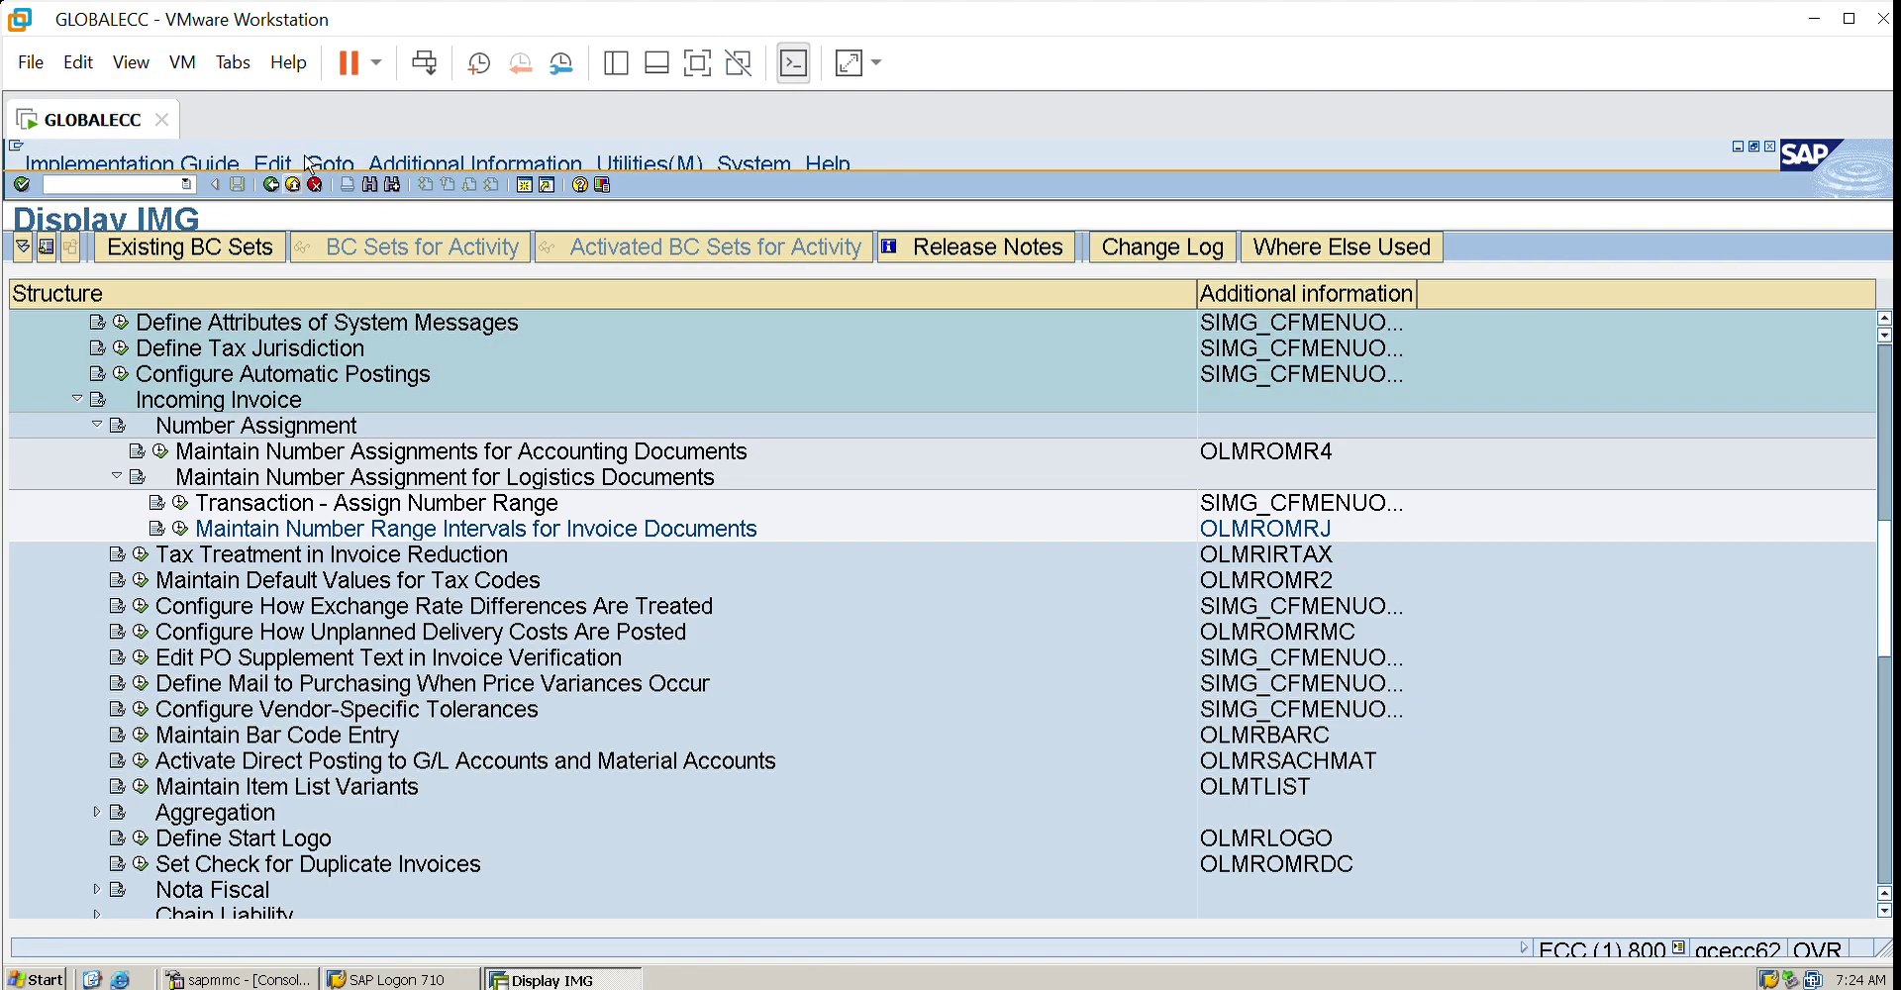
pyautogui.click(296, 180)
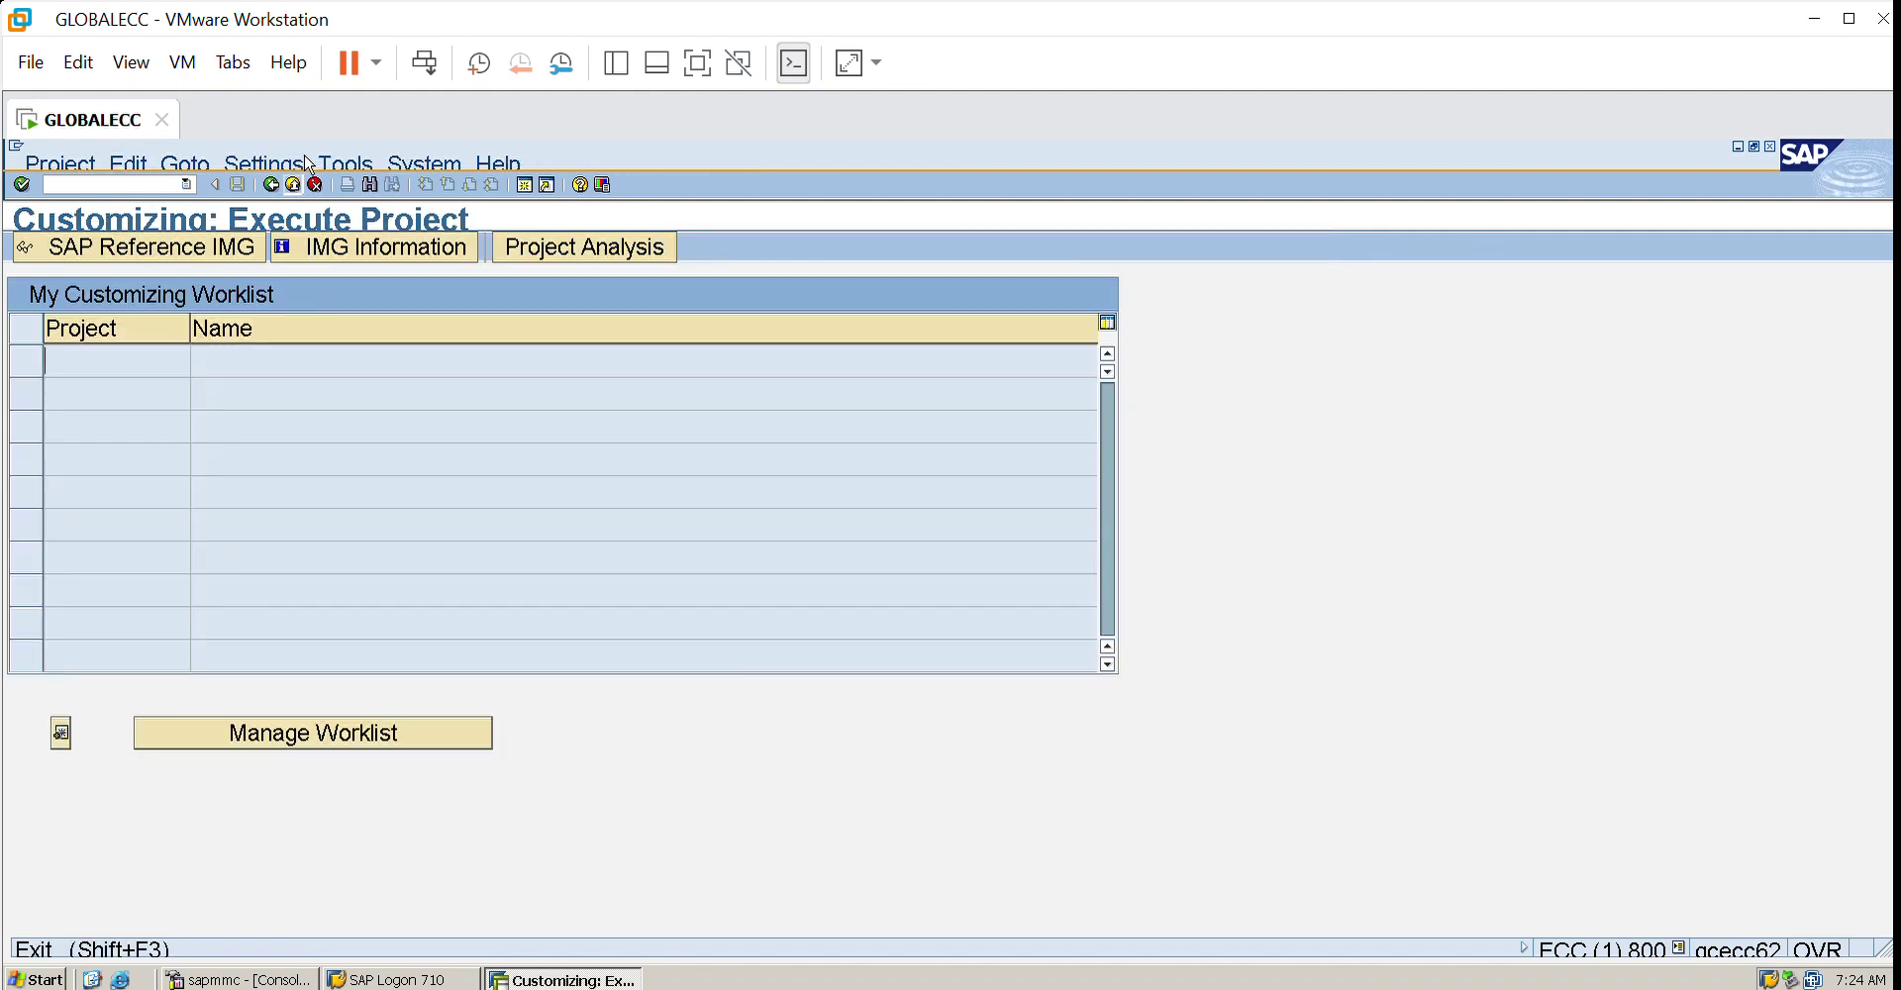
pyautogui.click(294, 185)
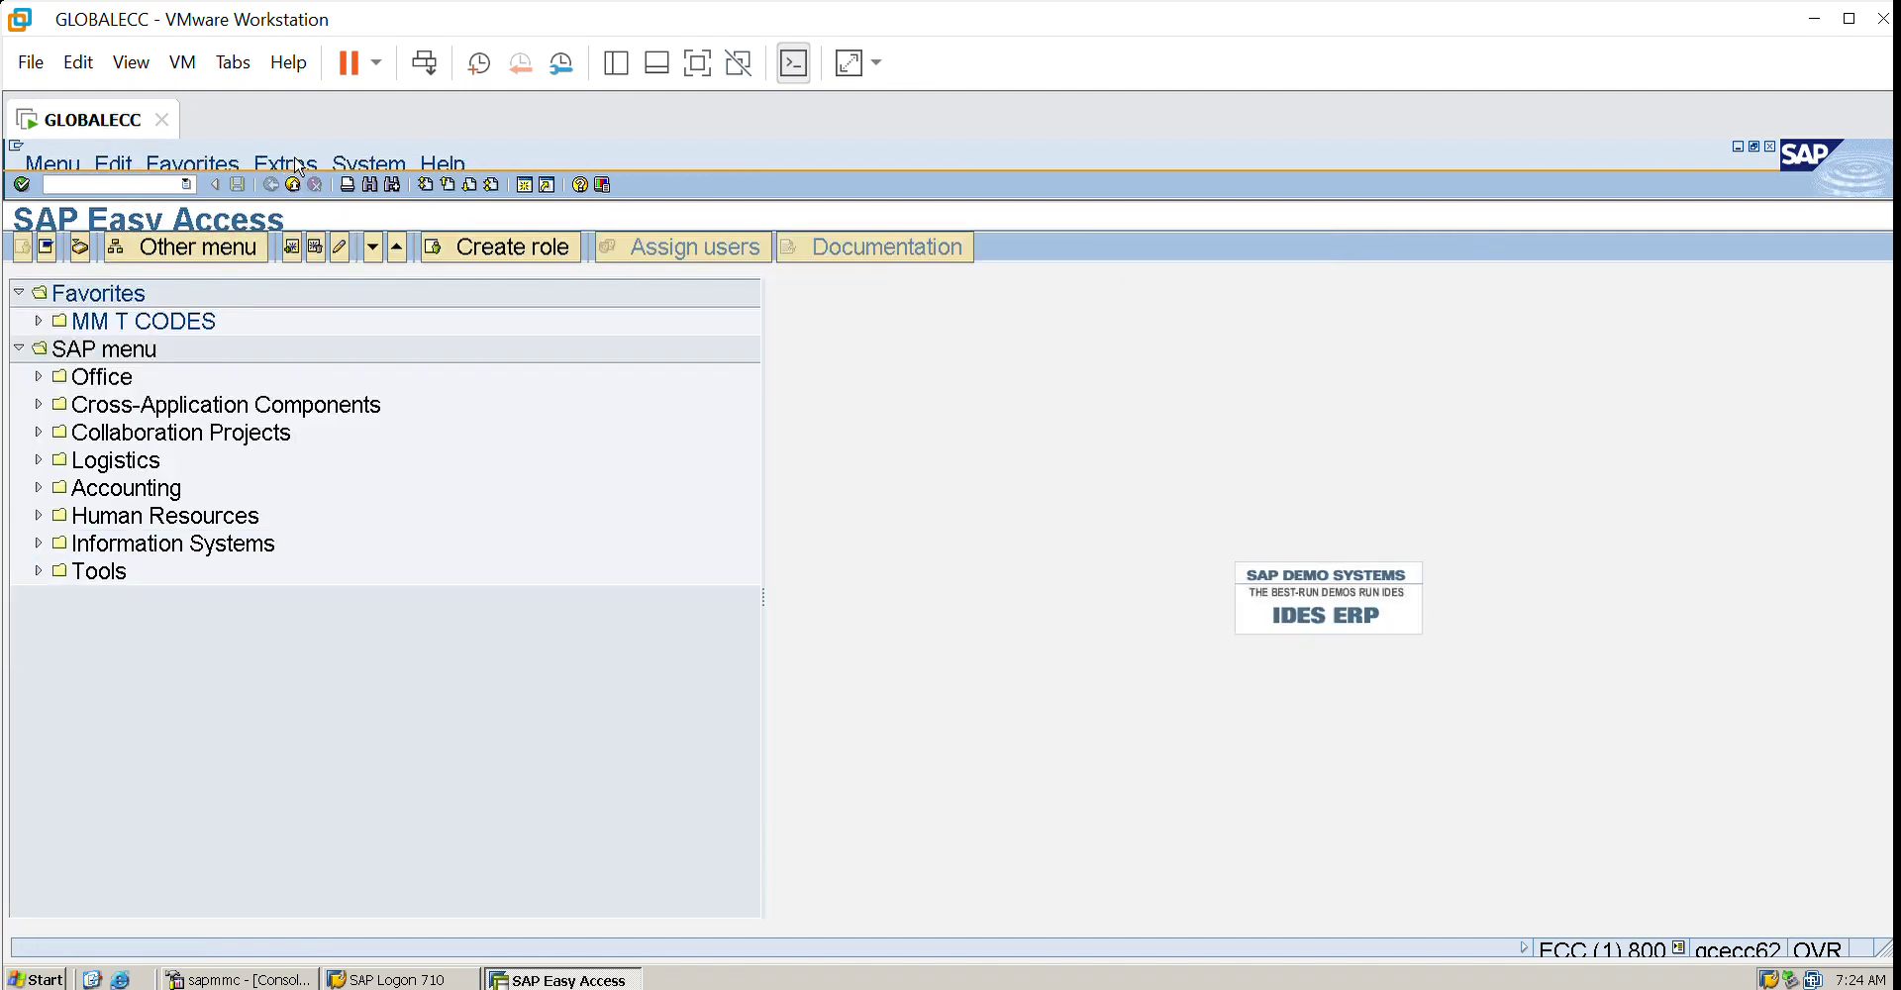
pyautogui.click(294, 184)
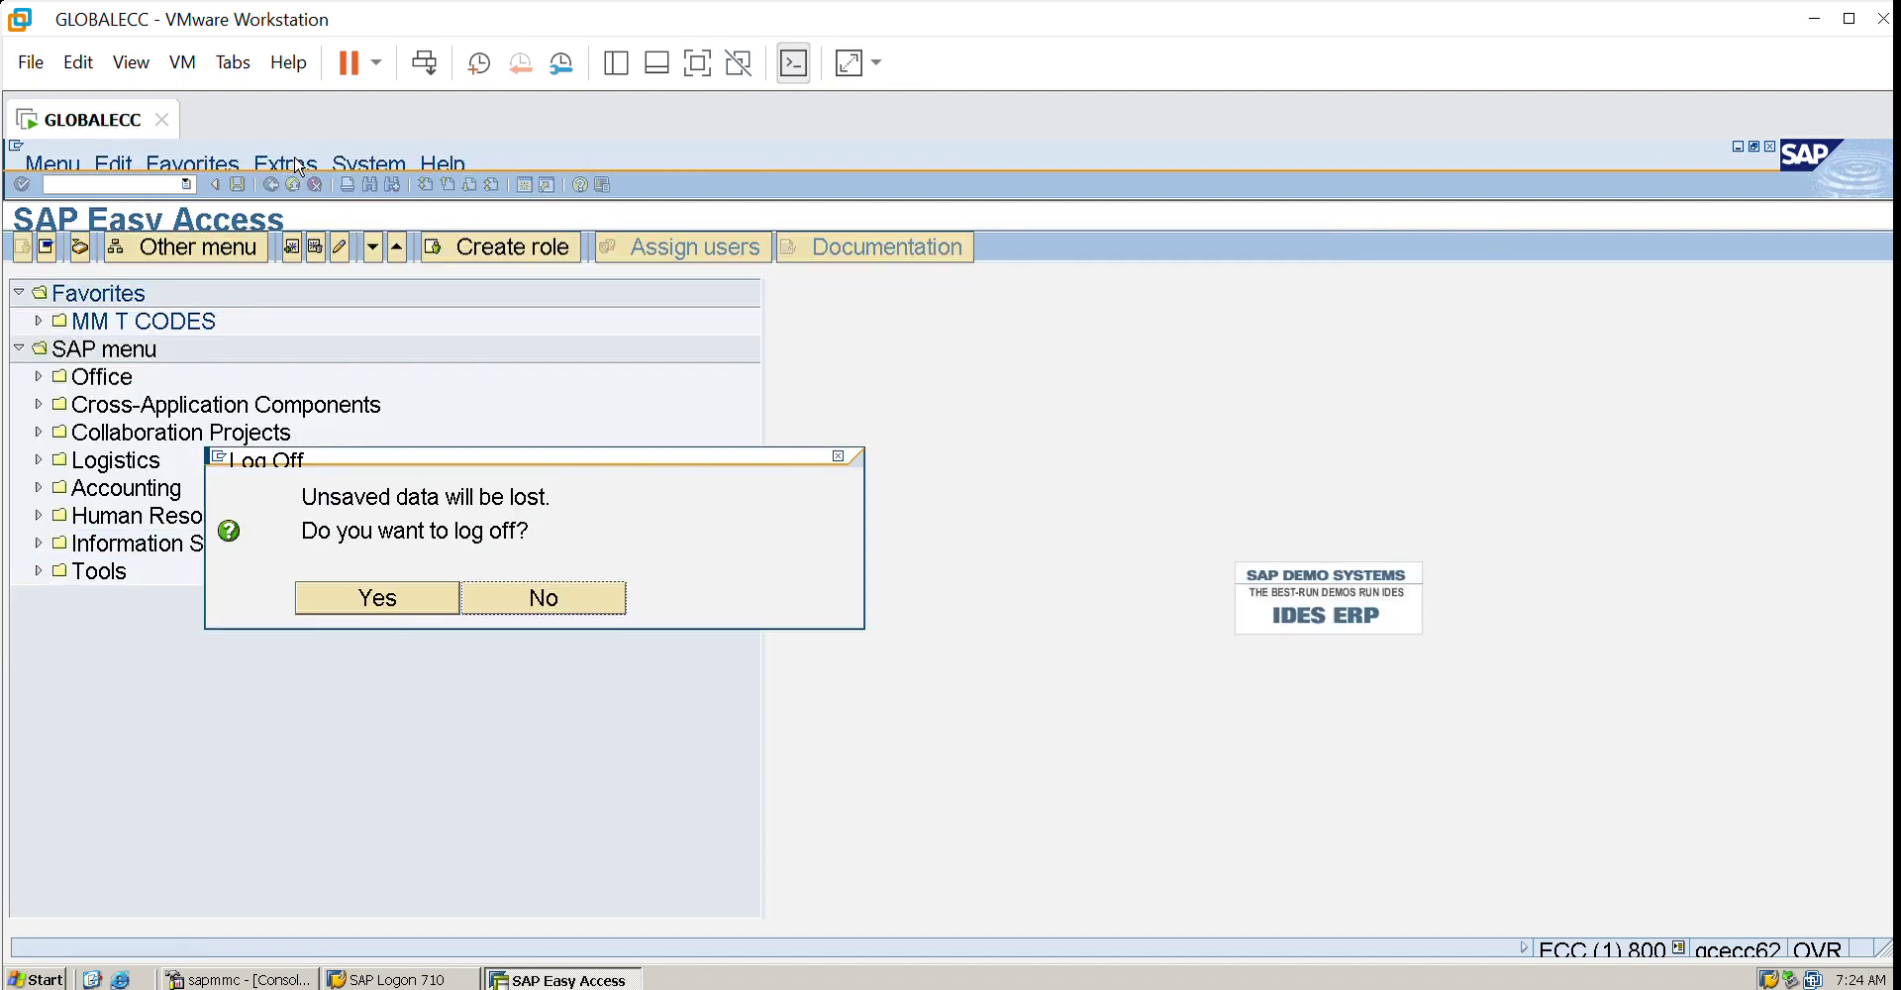
pyautogui.click(531, 586)
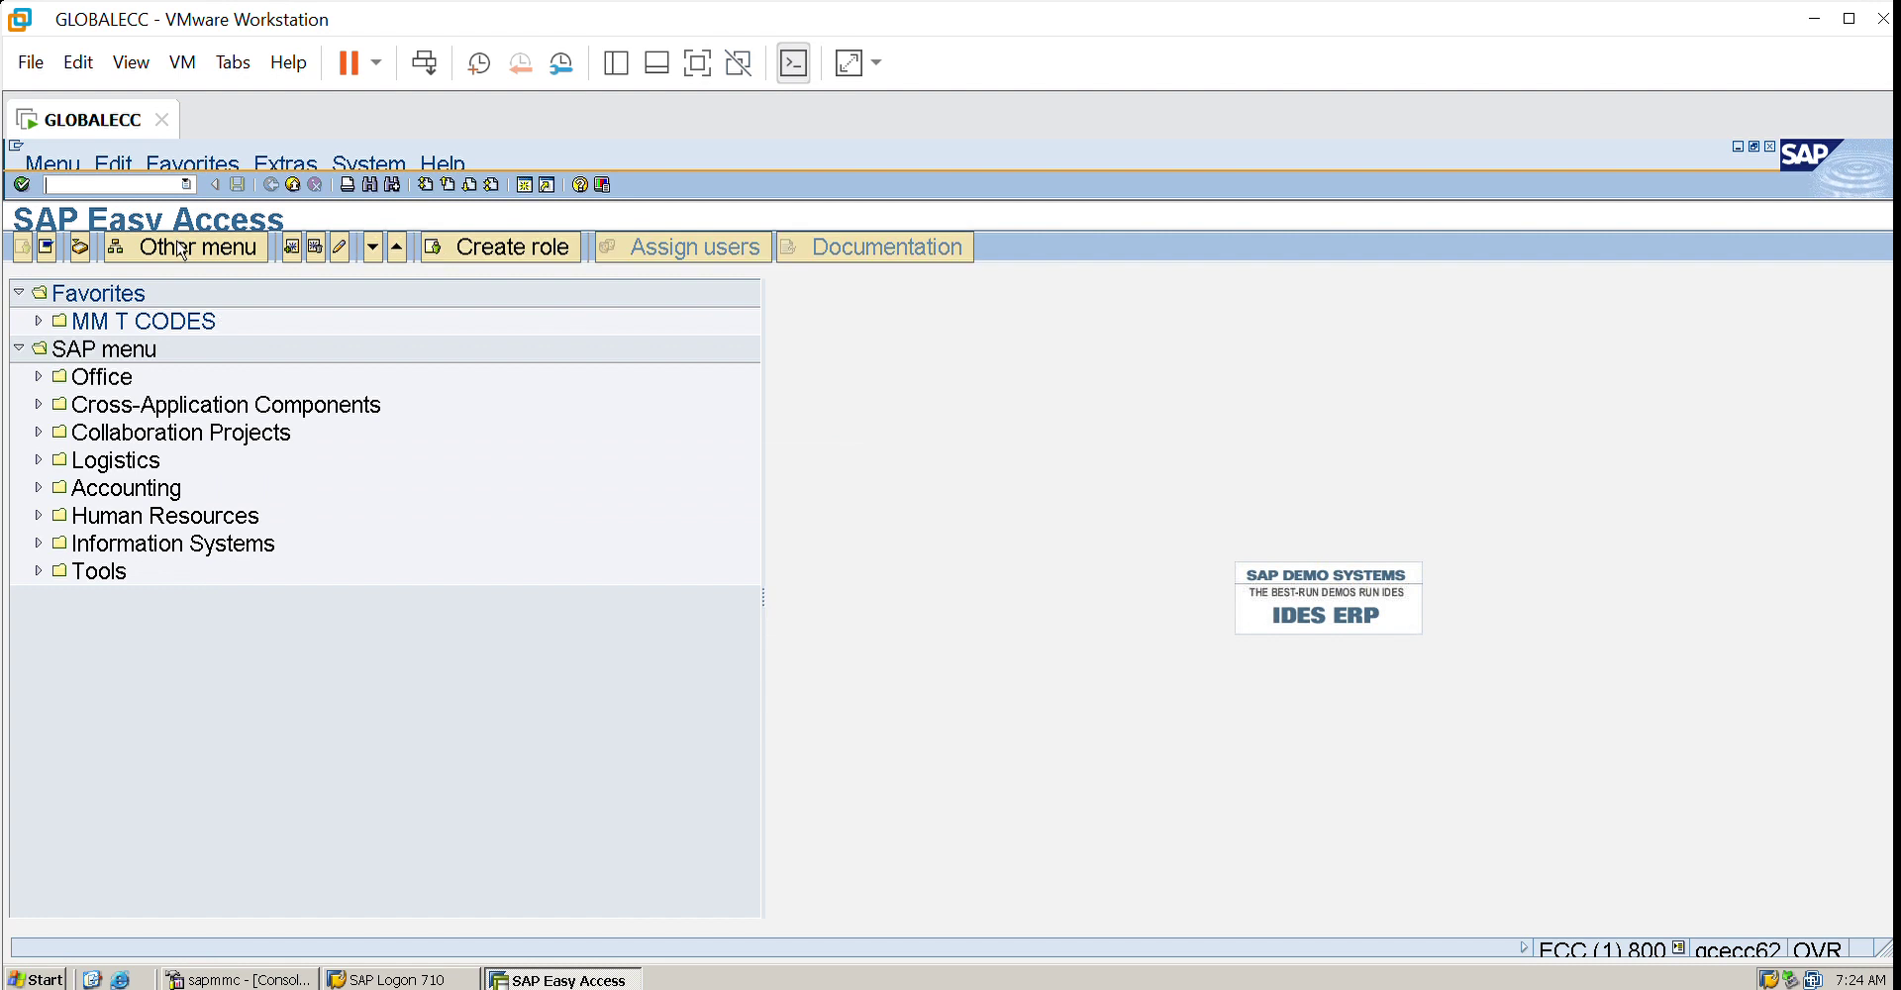
# - Open the Business Workplace in the remaining session, check the inbox documents, and return to SAP Easy Access
pyautogui.click(85, 240)
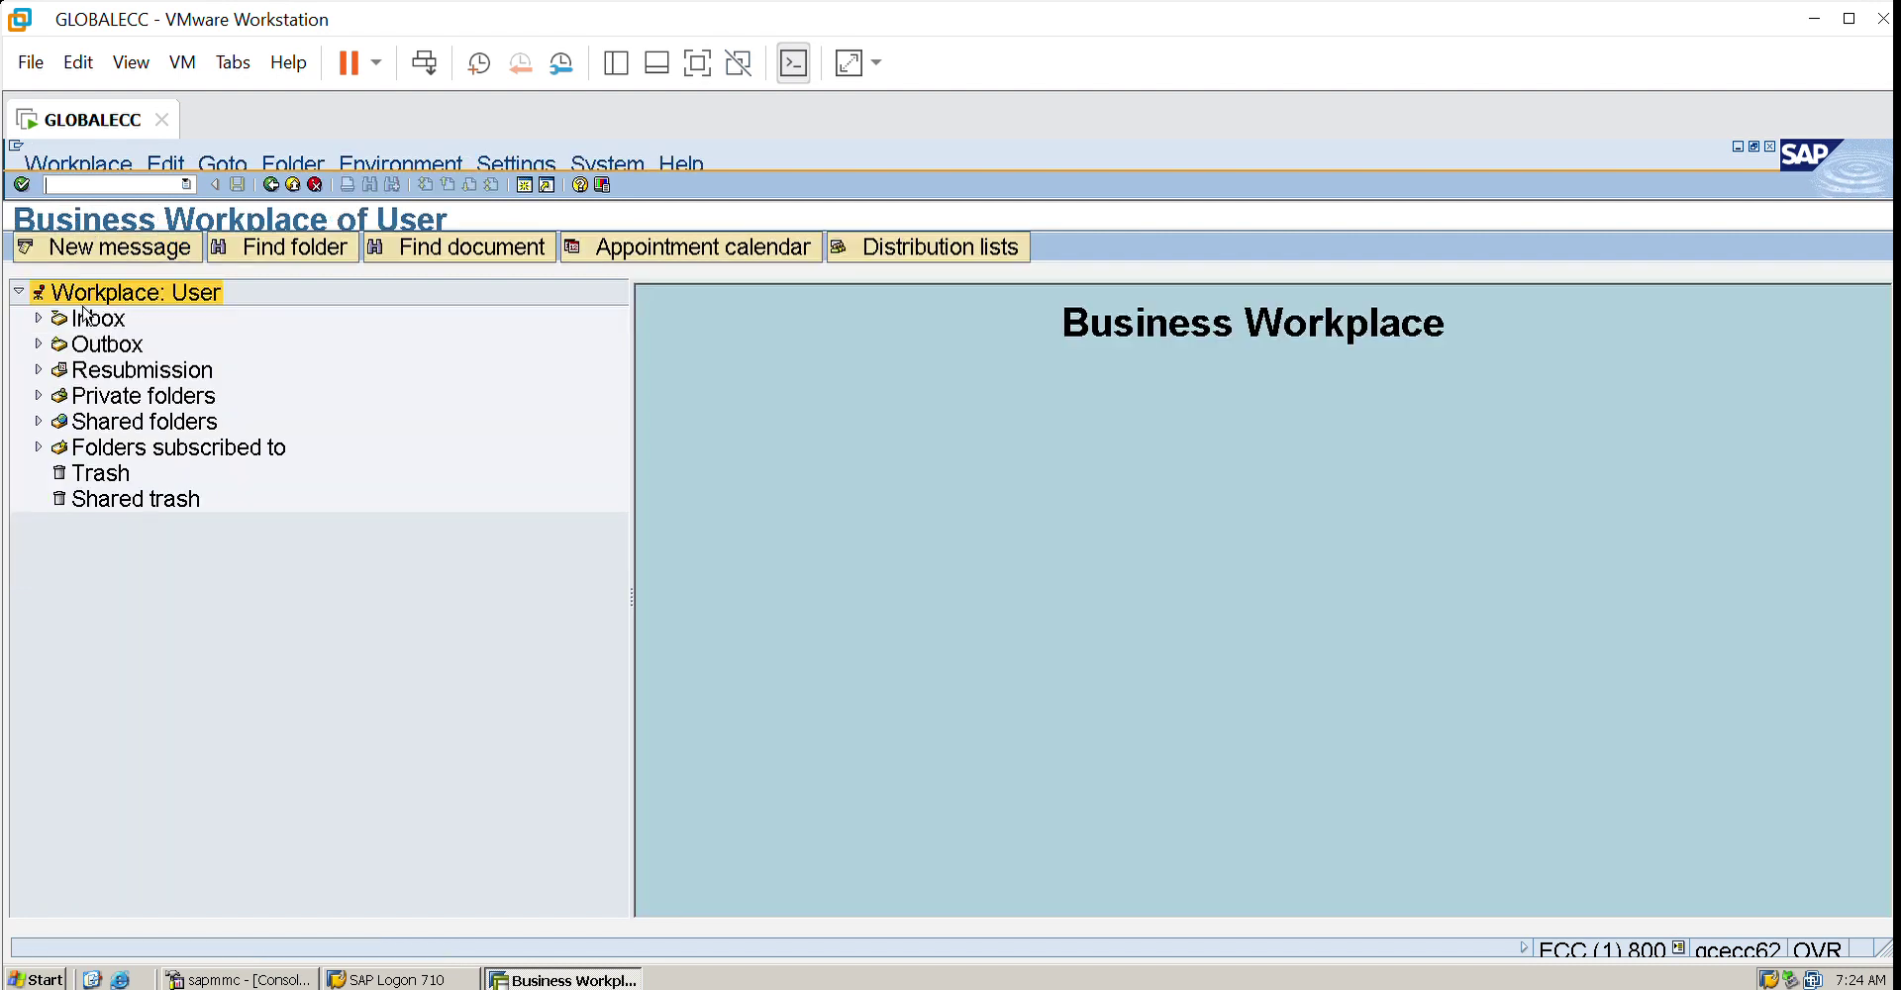
pyautogui.doubleClick(85, 315)
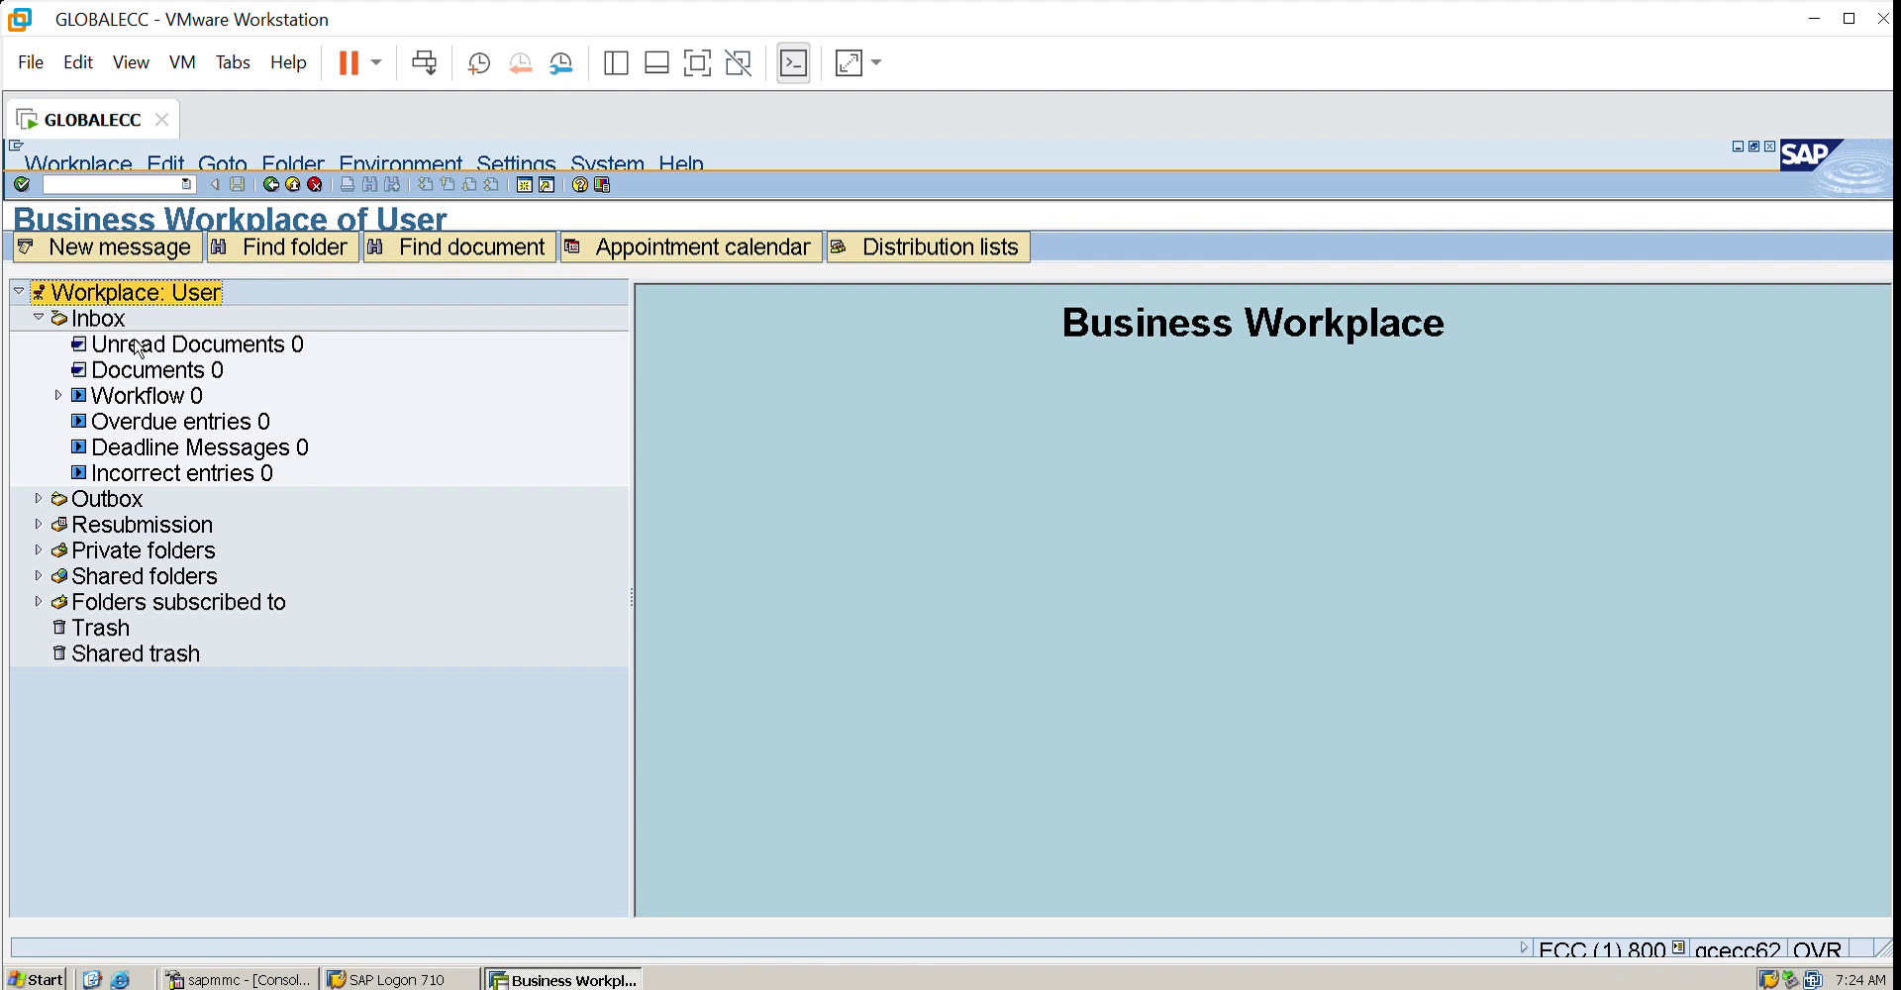
pyautogui.click(149, 369)
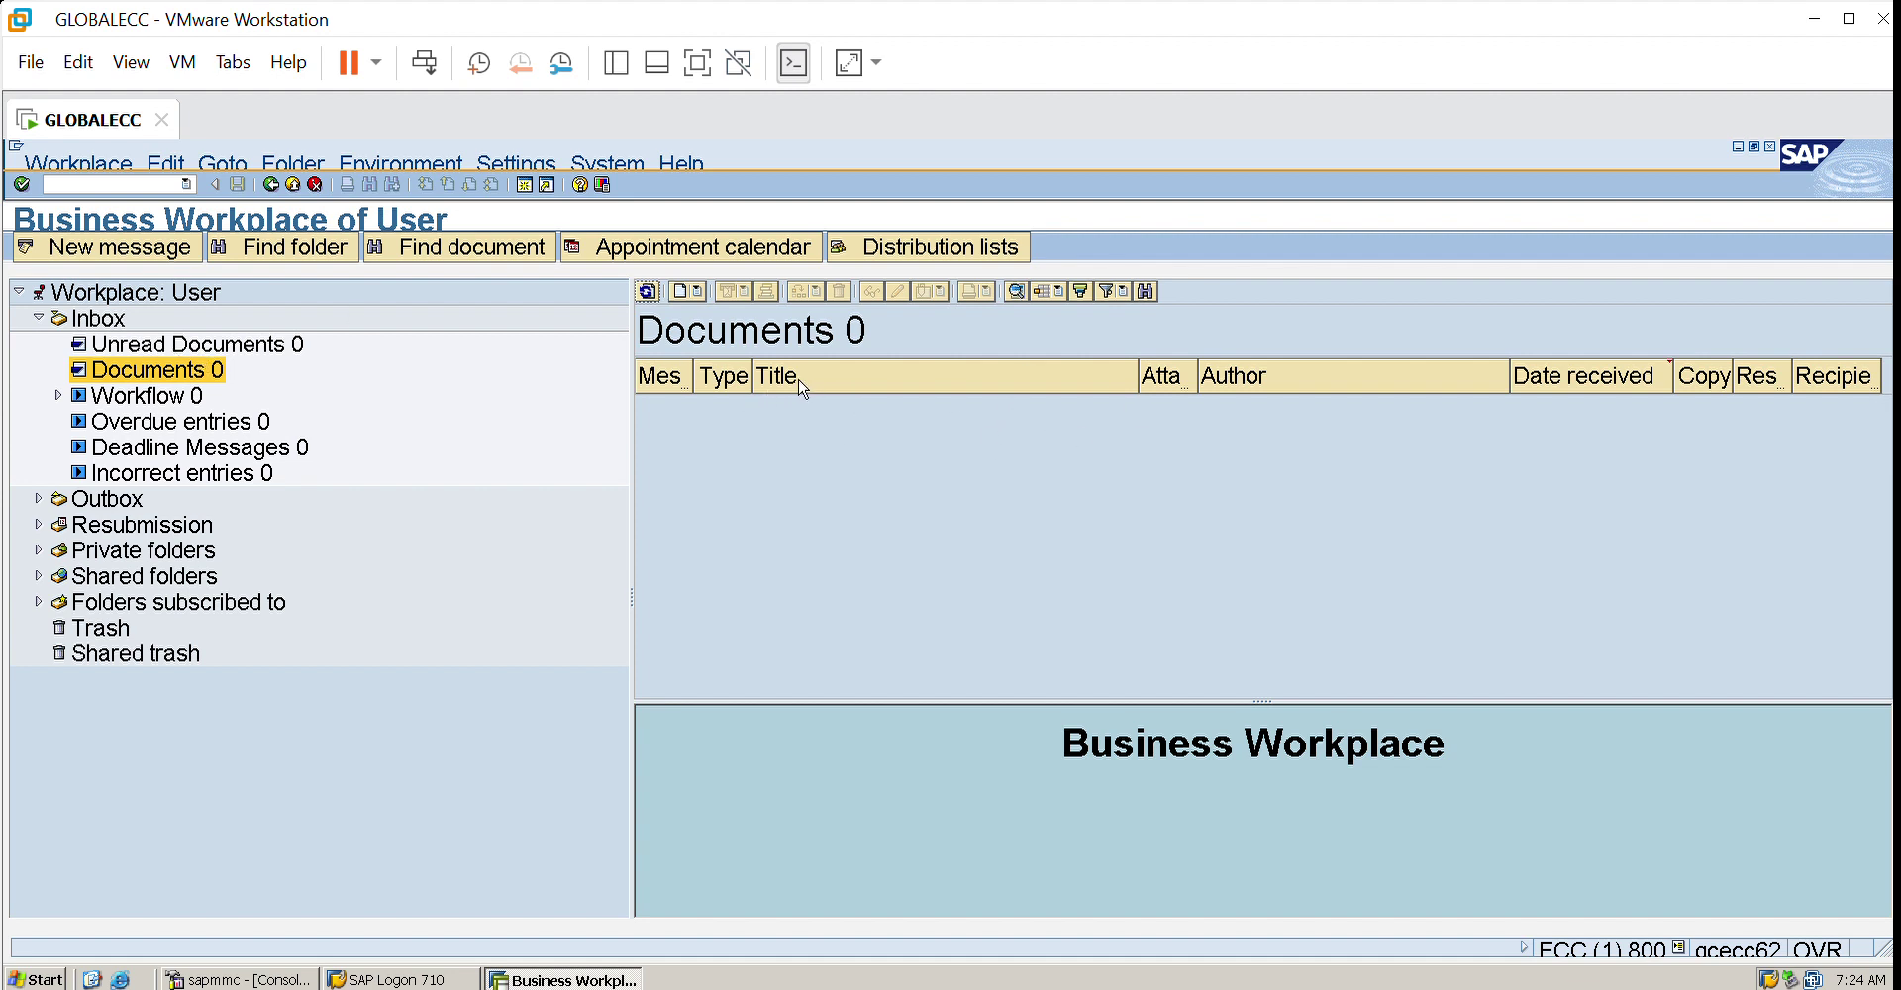
pyautogui.click(271, 182)
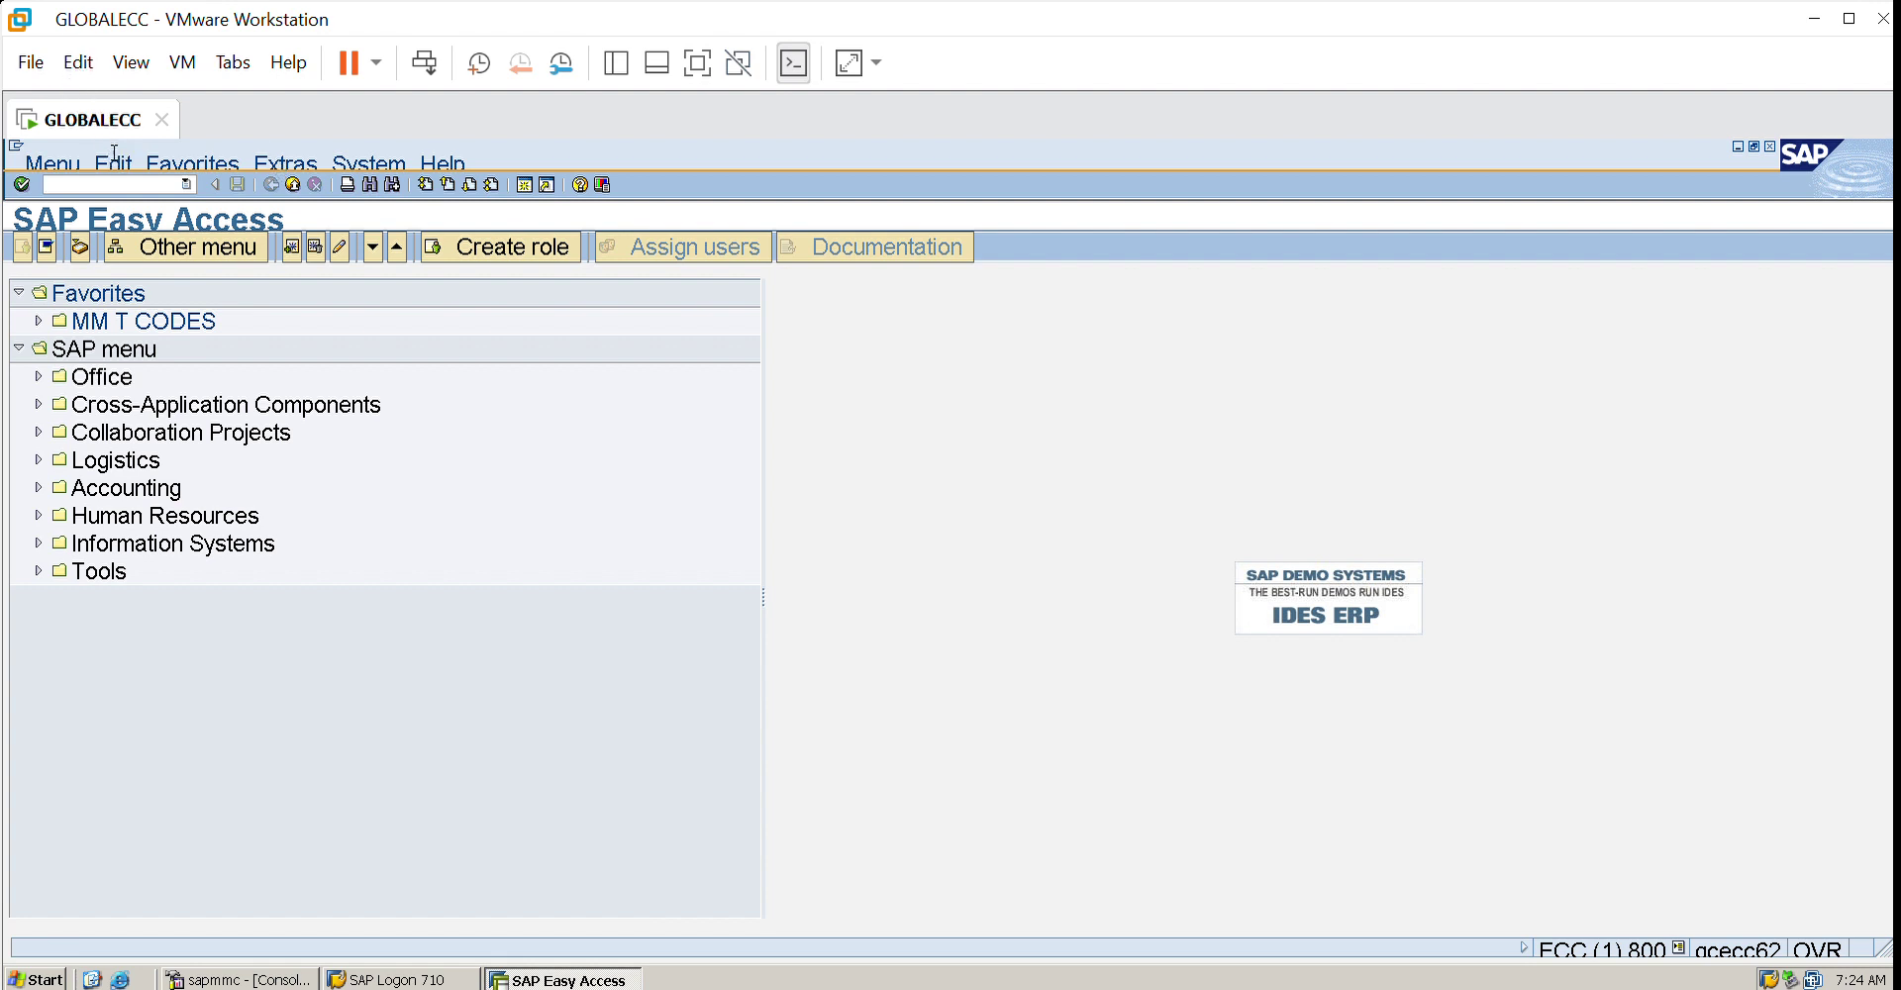
# - Start transaction MIRO for an incoming invoice and set the invoice date to 24.06.2024
pyautogui.write('miro')
pyautogui.press('Return')
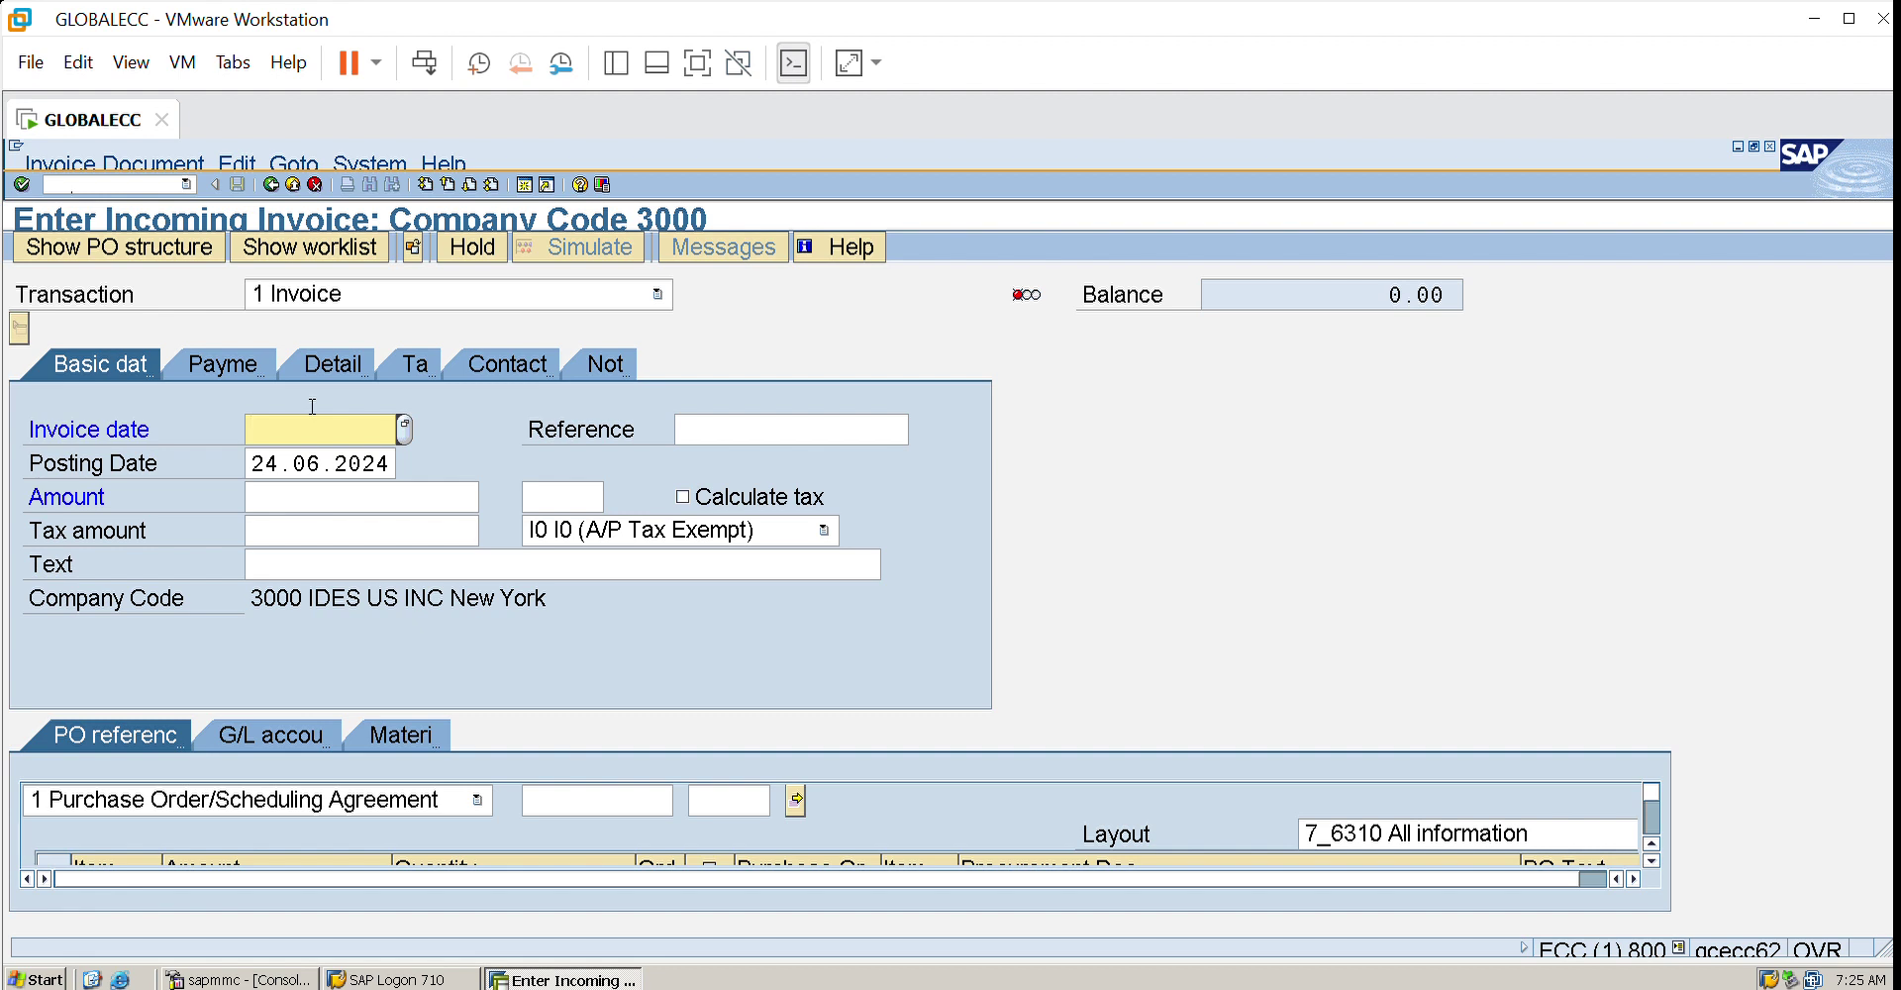
pyautogui.write('24')
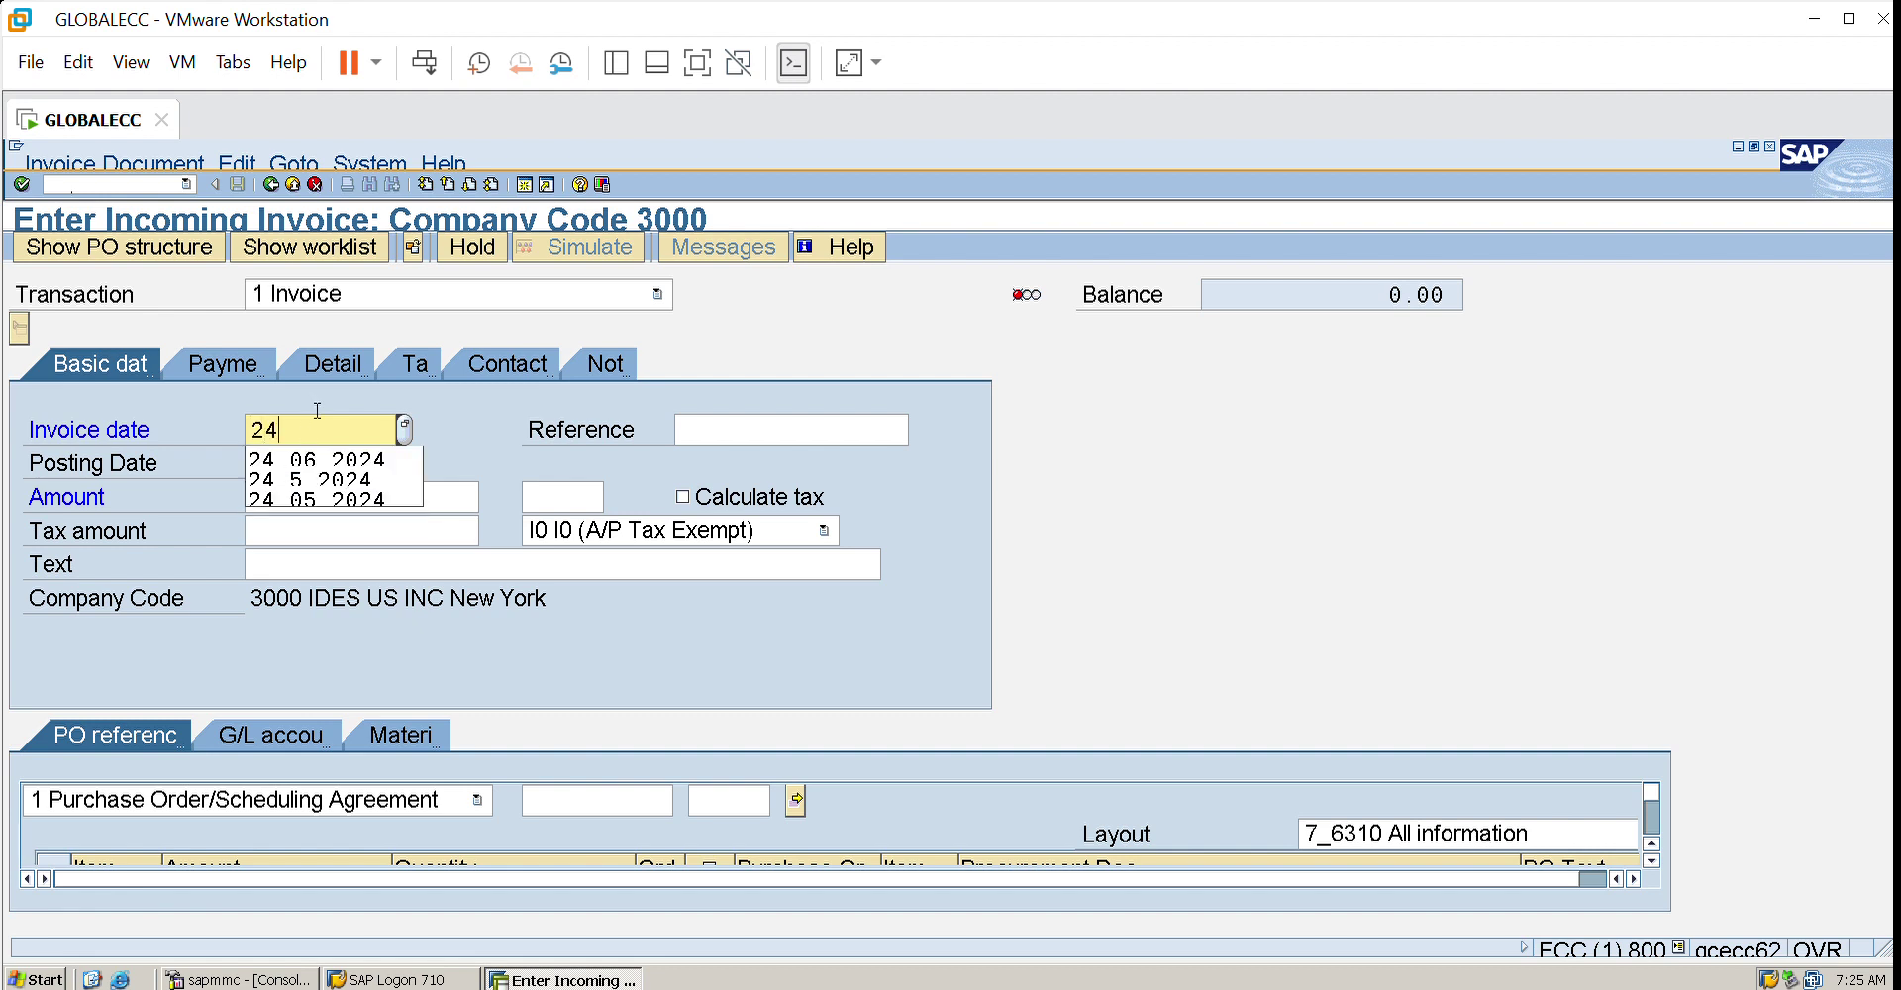
pyautogui.press('Down')
pyautogui.press('Return')
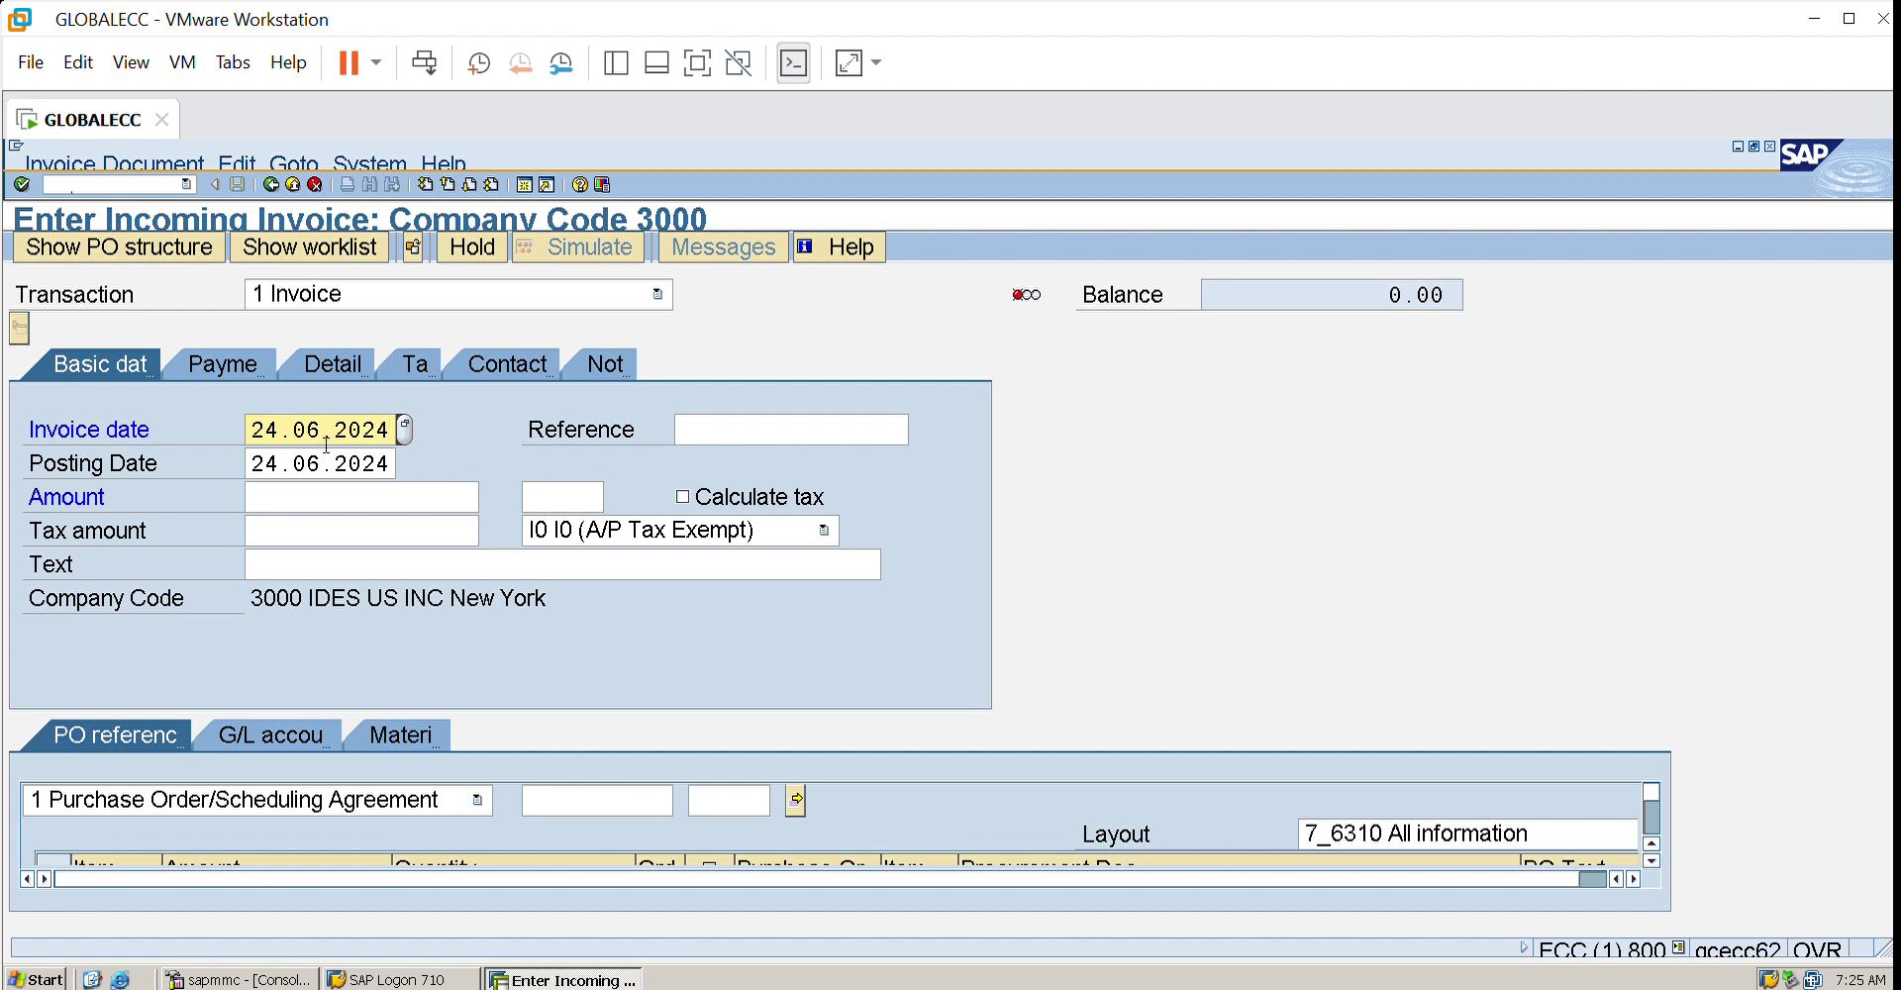
pyautogui.press('Down')
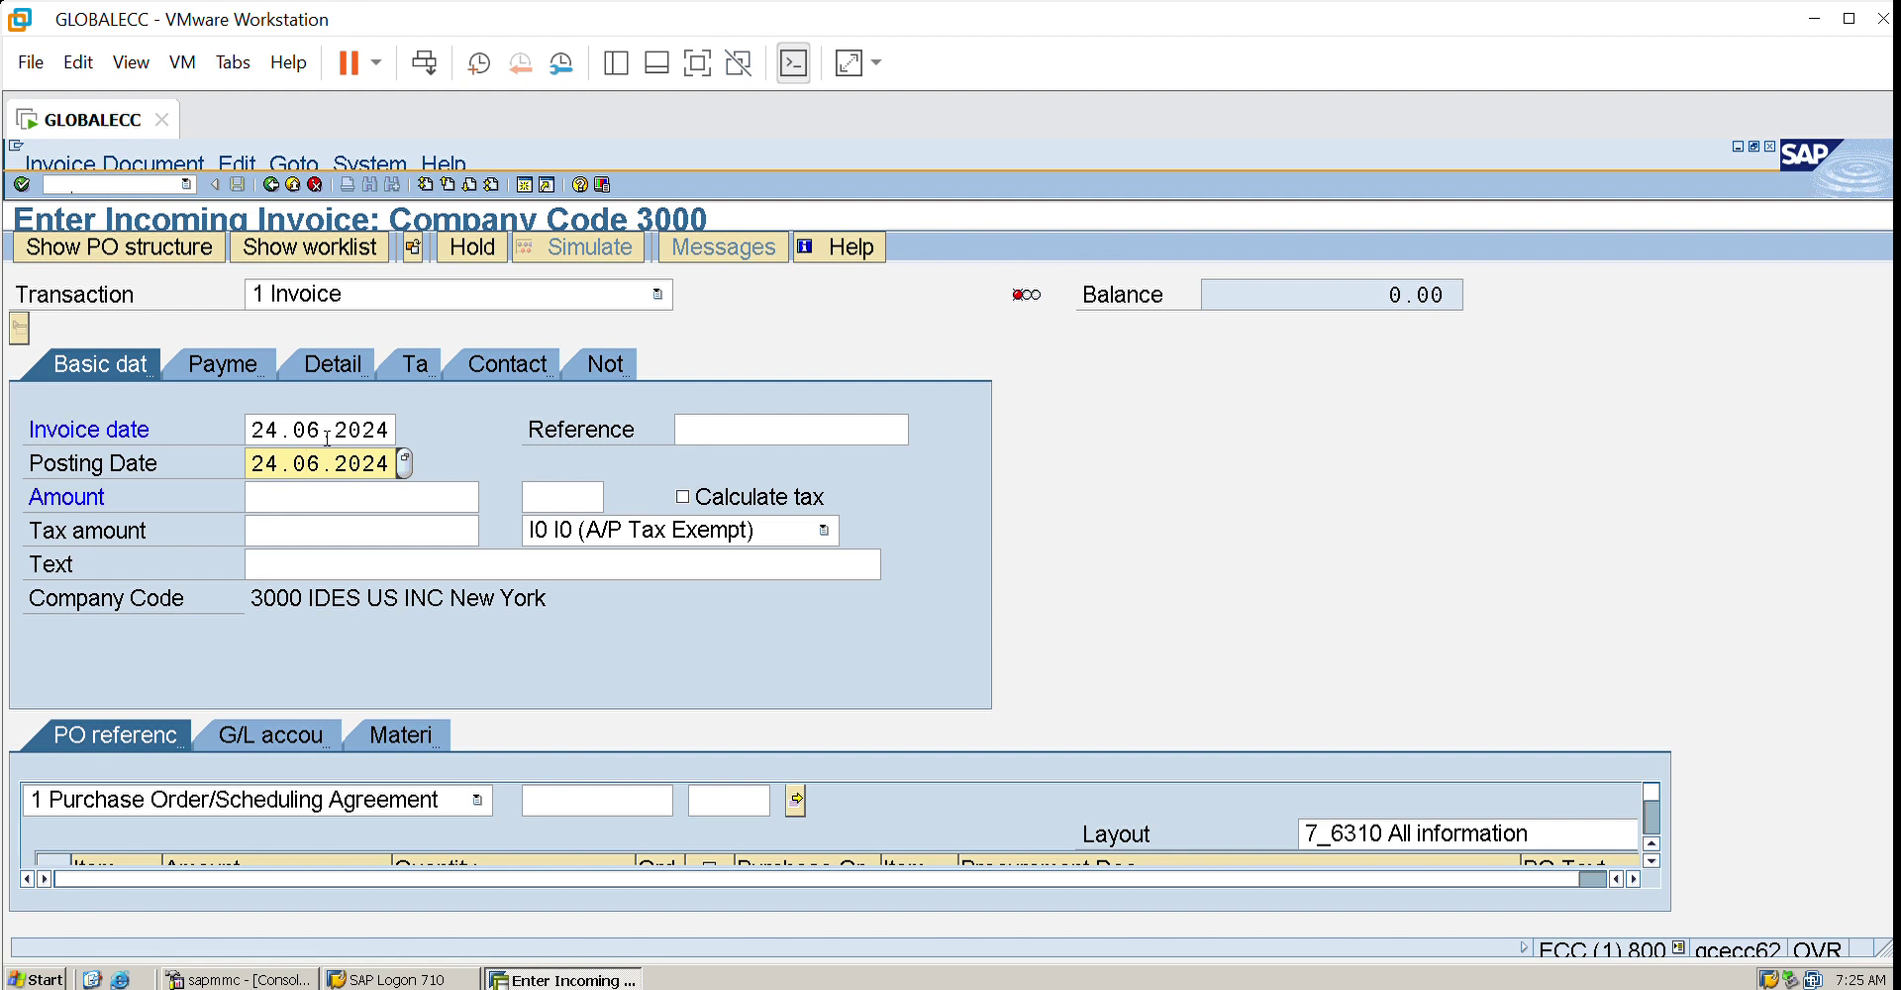
# - Enter reference 123 and load the invoice items from the first purchase order suggested in the entry history
pyautogui.click(714, 418)
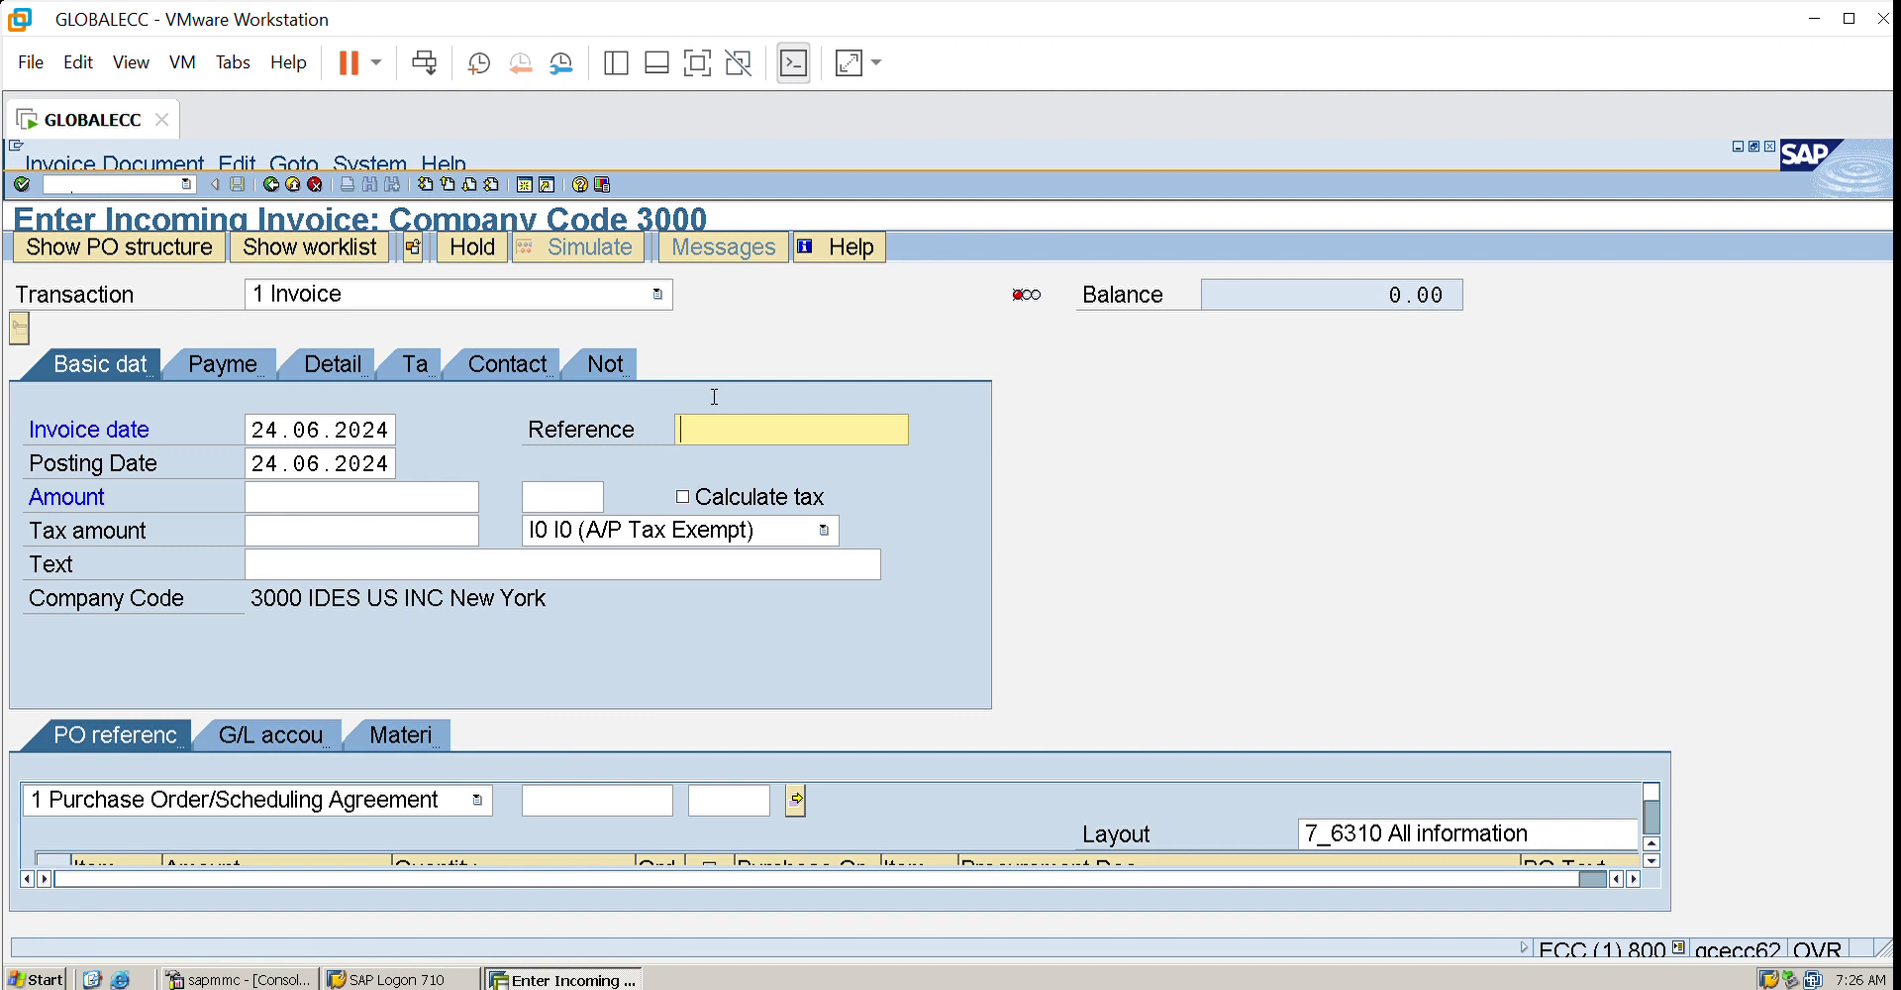
pyautogui.write('123')
pyautogui.click(623, 784)
pyautogui.press('BackSpace')
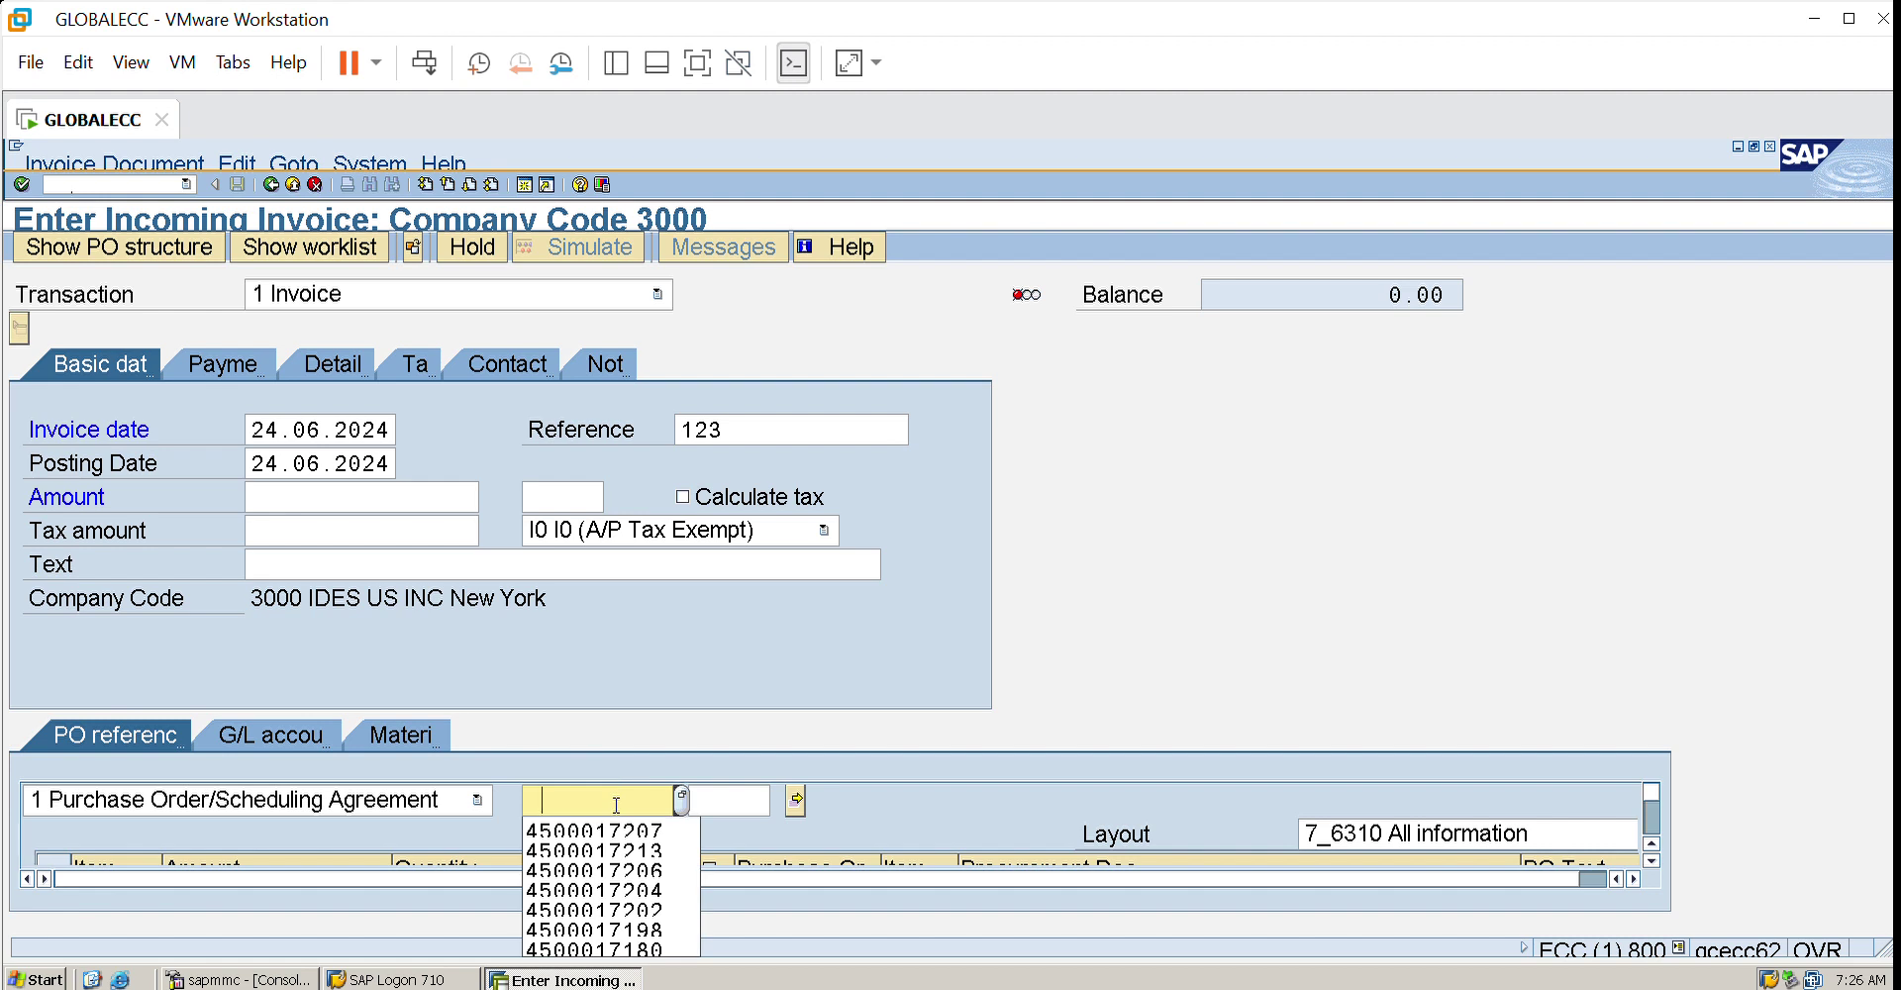
pyautogui.press('Down')
pyautogui.press('Return')
pyautogui.press('Return')
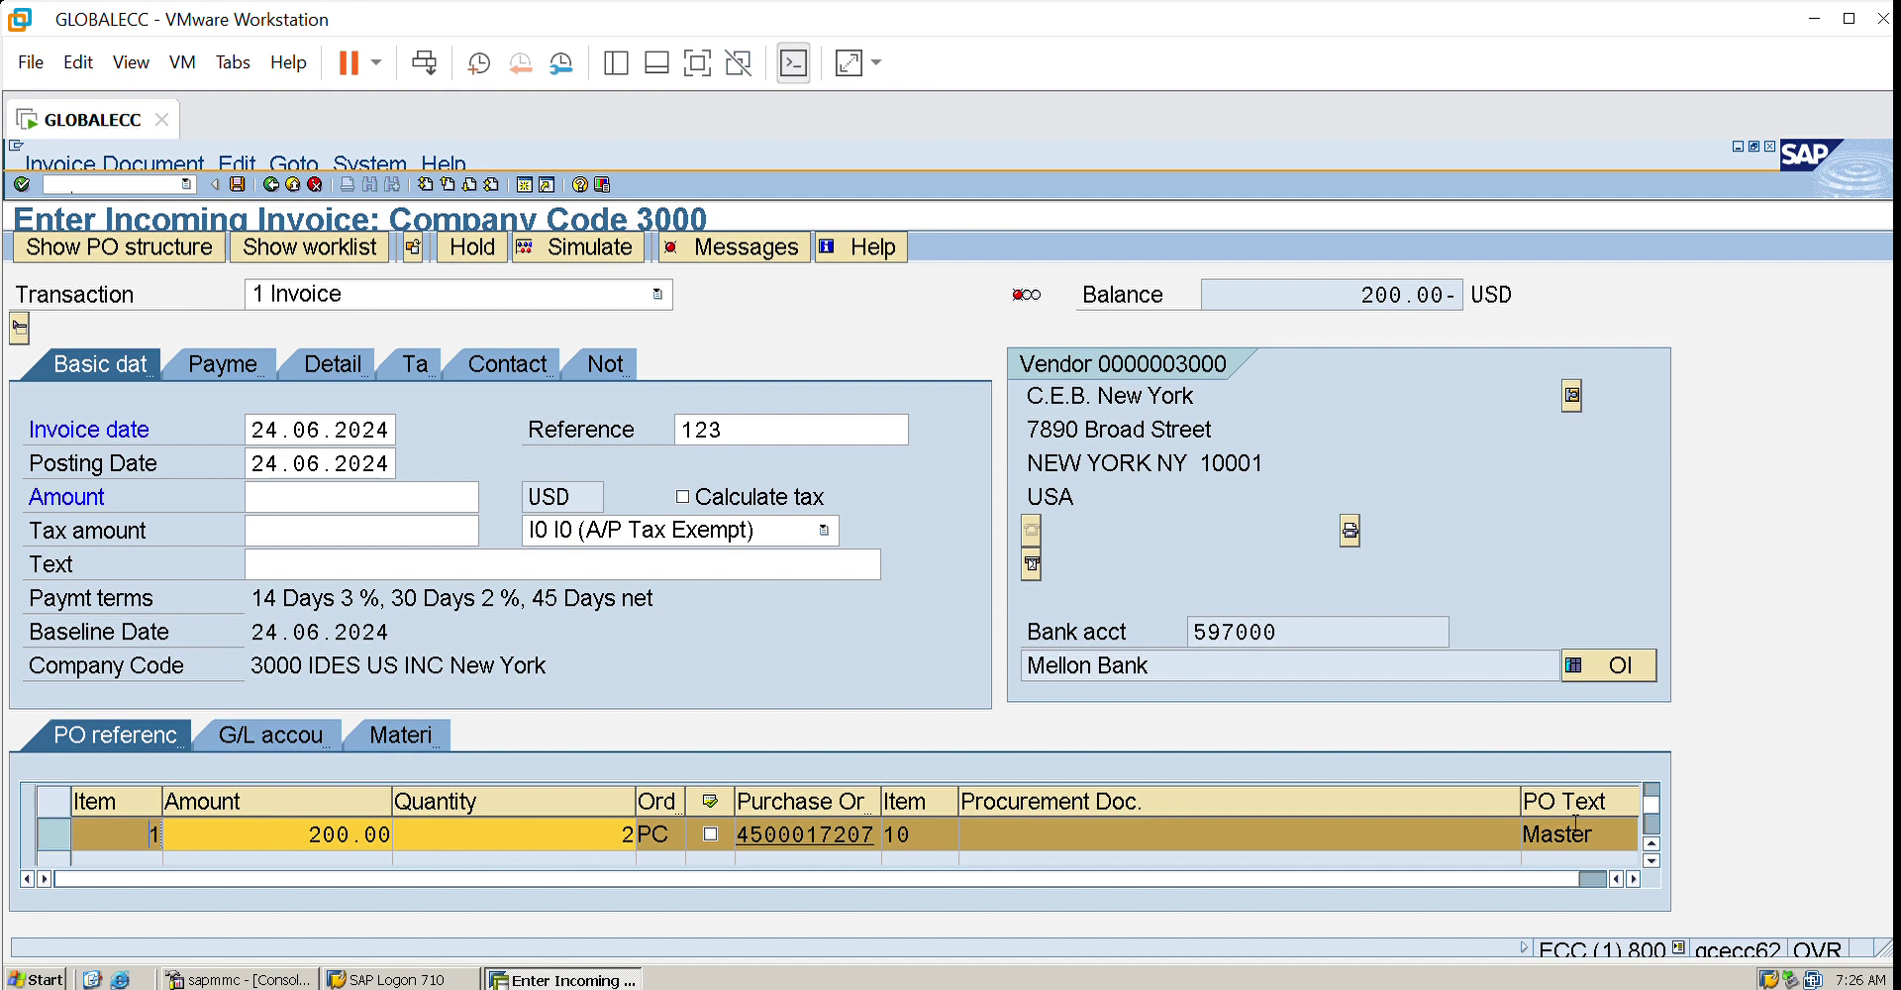
# - Examine the purchase order item's columns and the tax codes available for it
pyautogui.scroll(-3, 1661, 838)
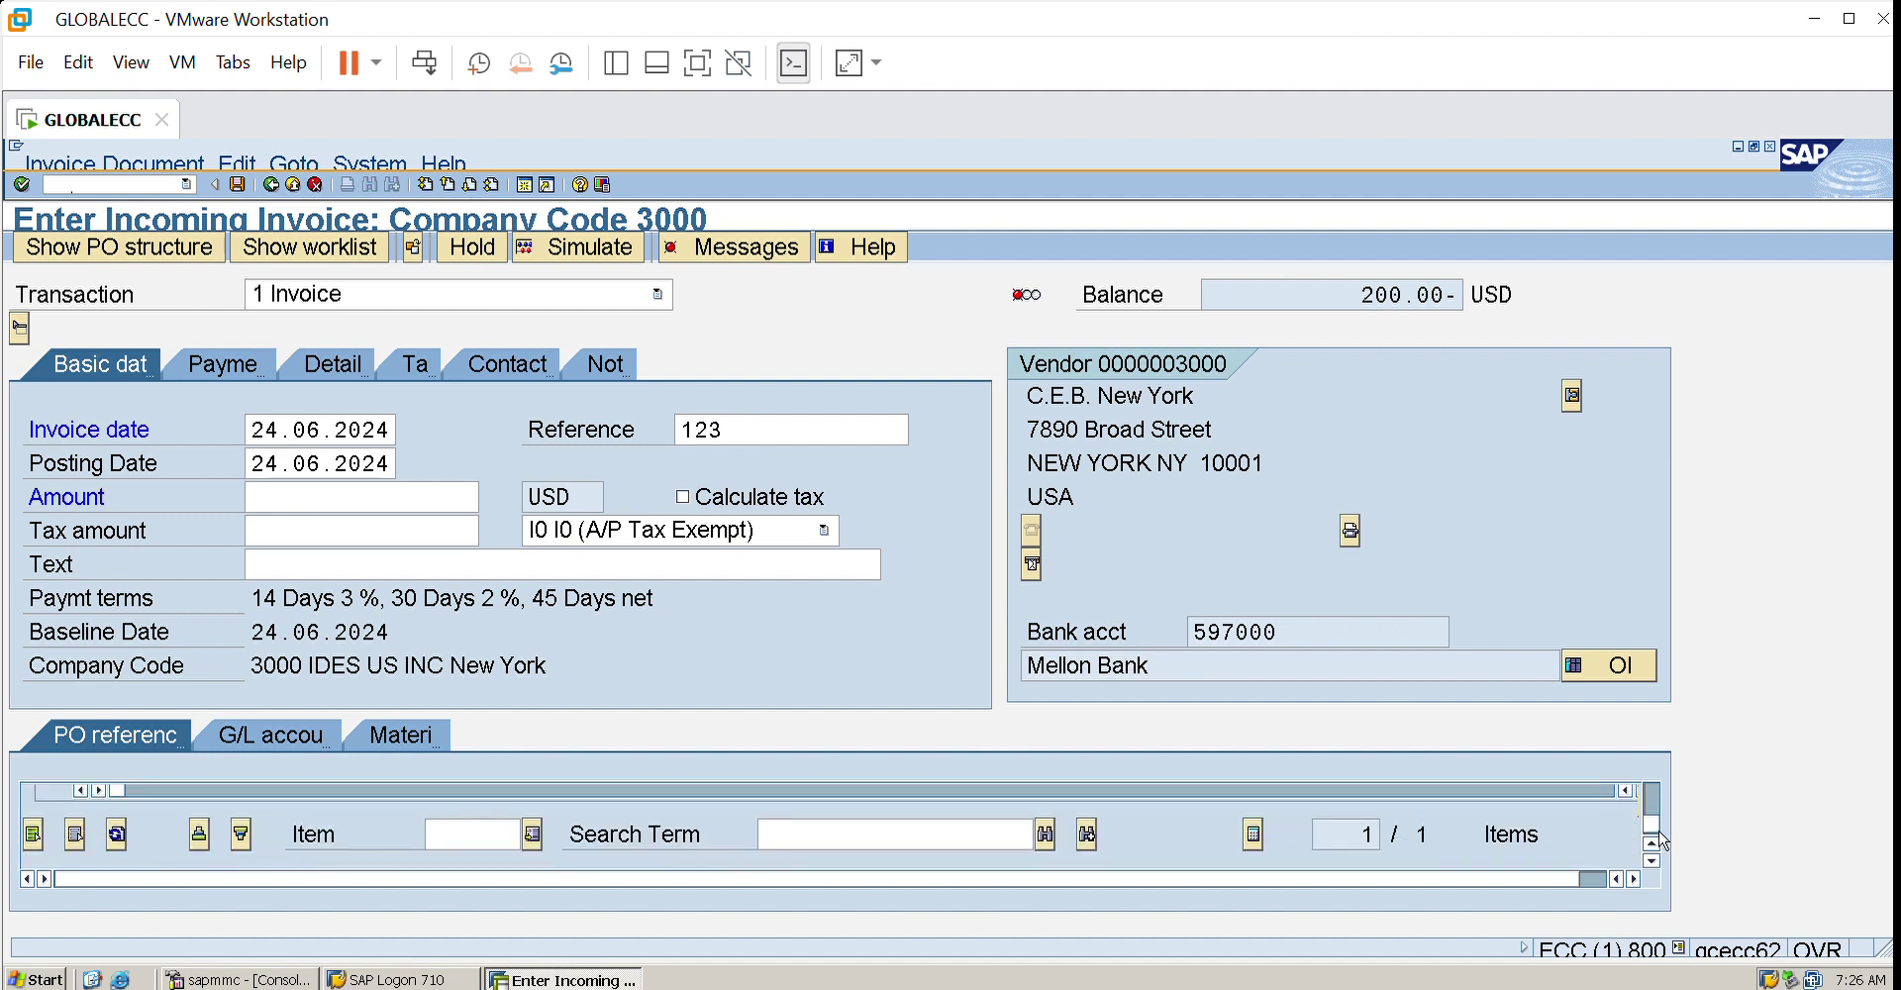
pyautogui.scroll(3, 1661, 823)
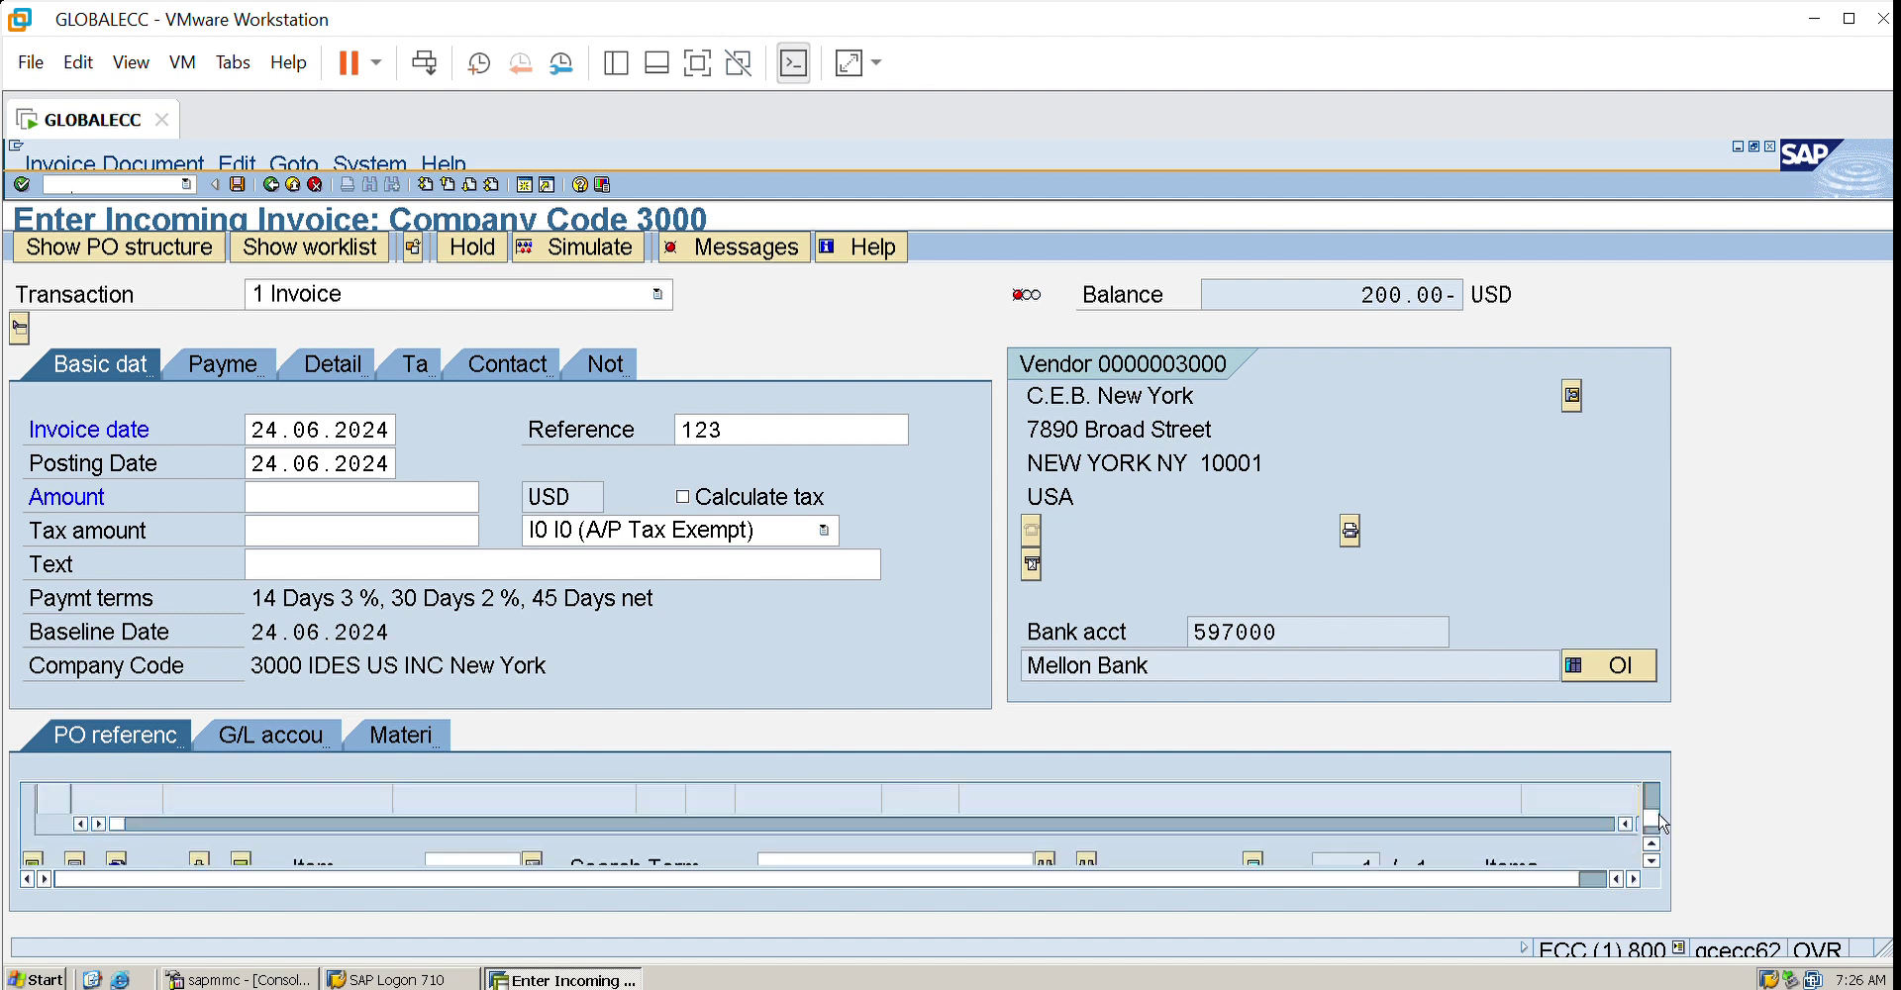
pyautogui.scroll(2, 1661, 823)
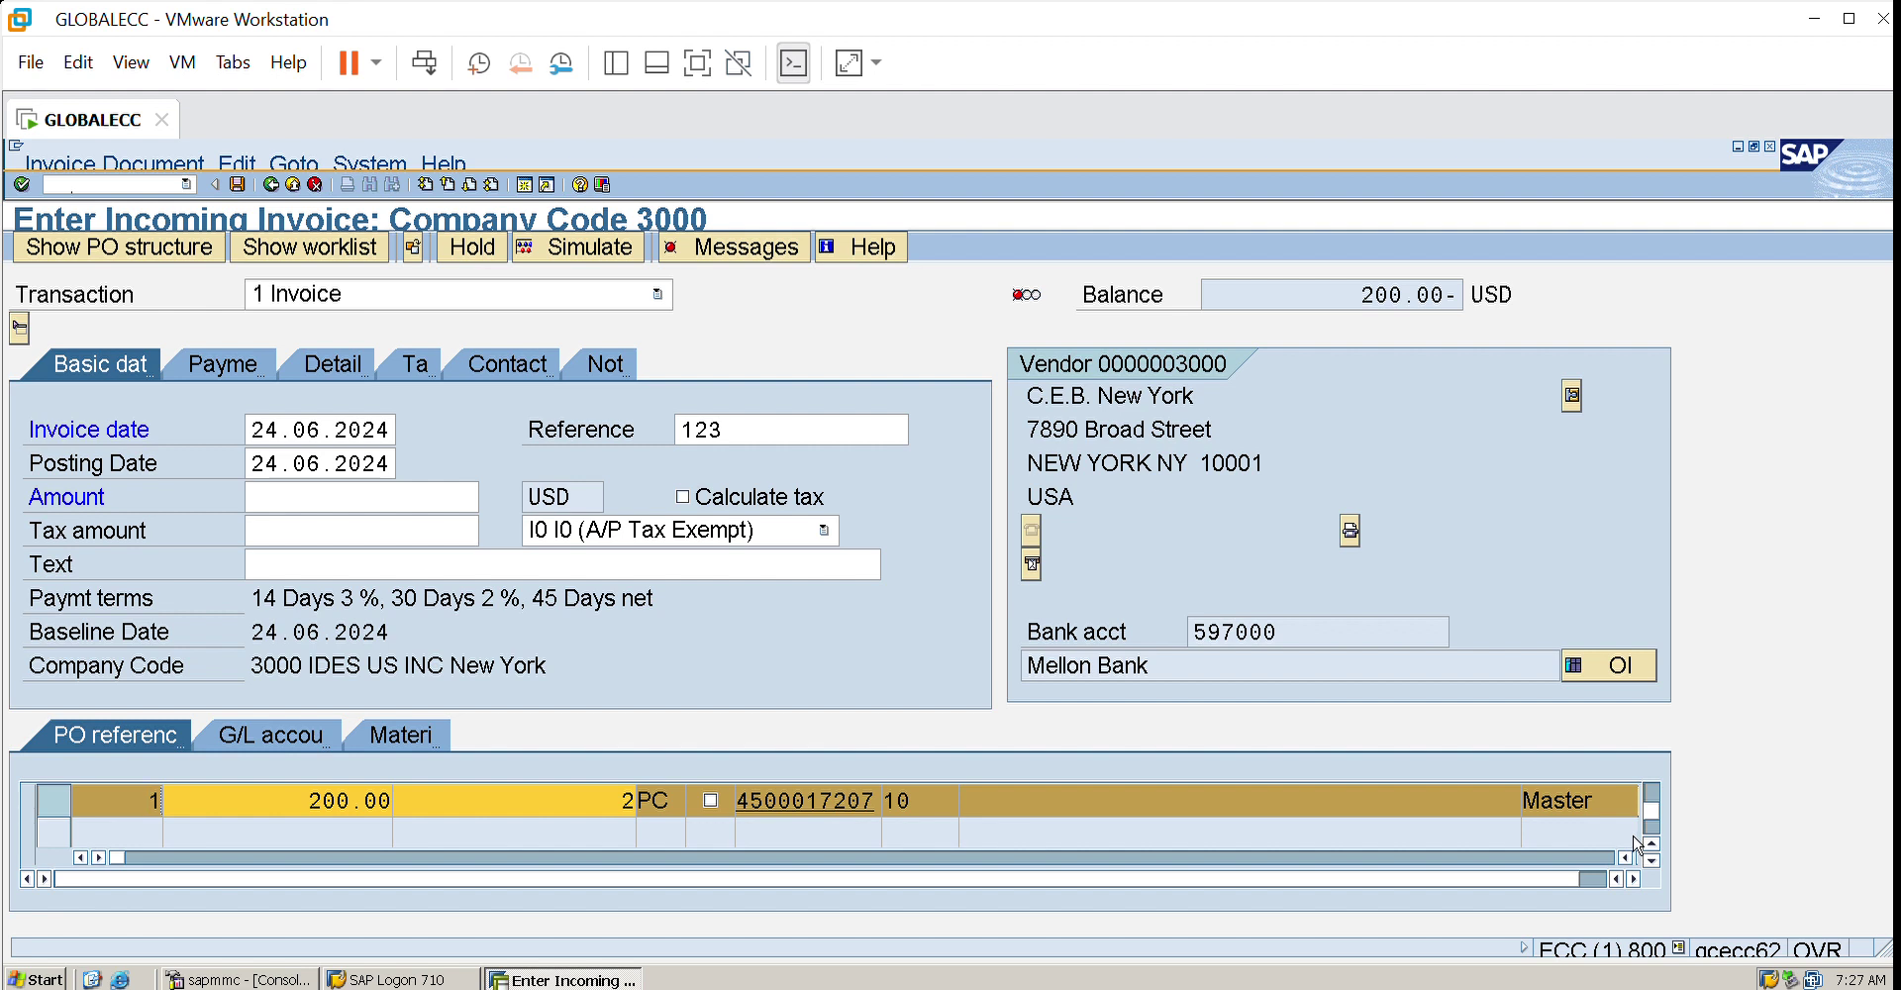
pyautogui.scroll(-1, 1653, 844)
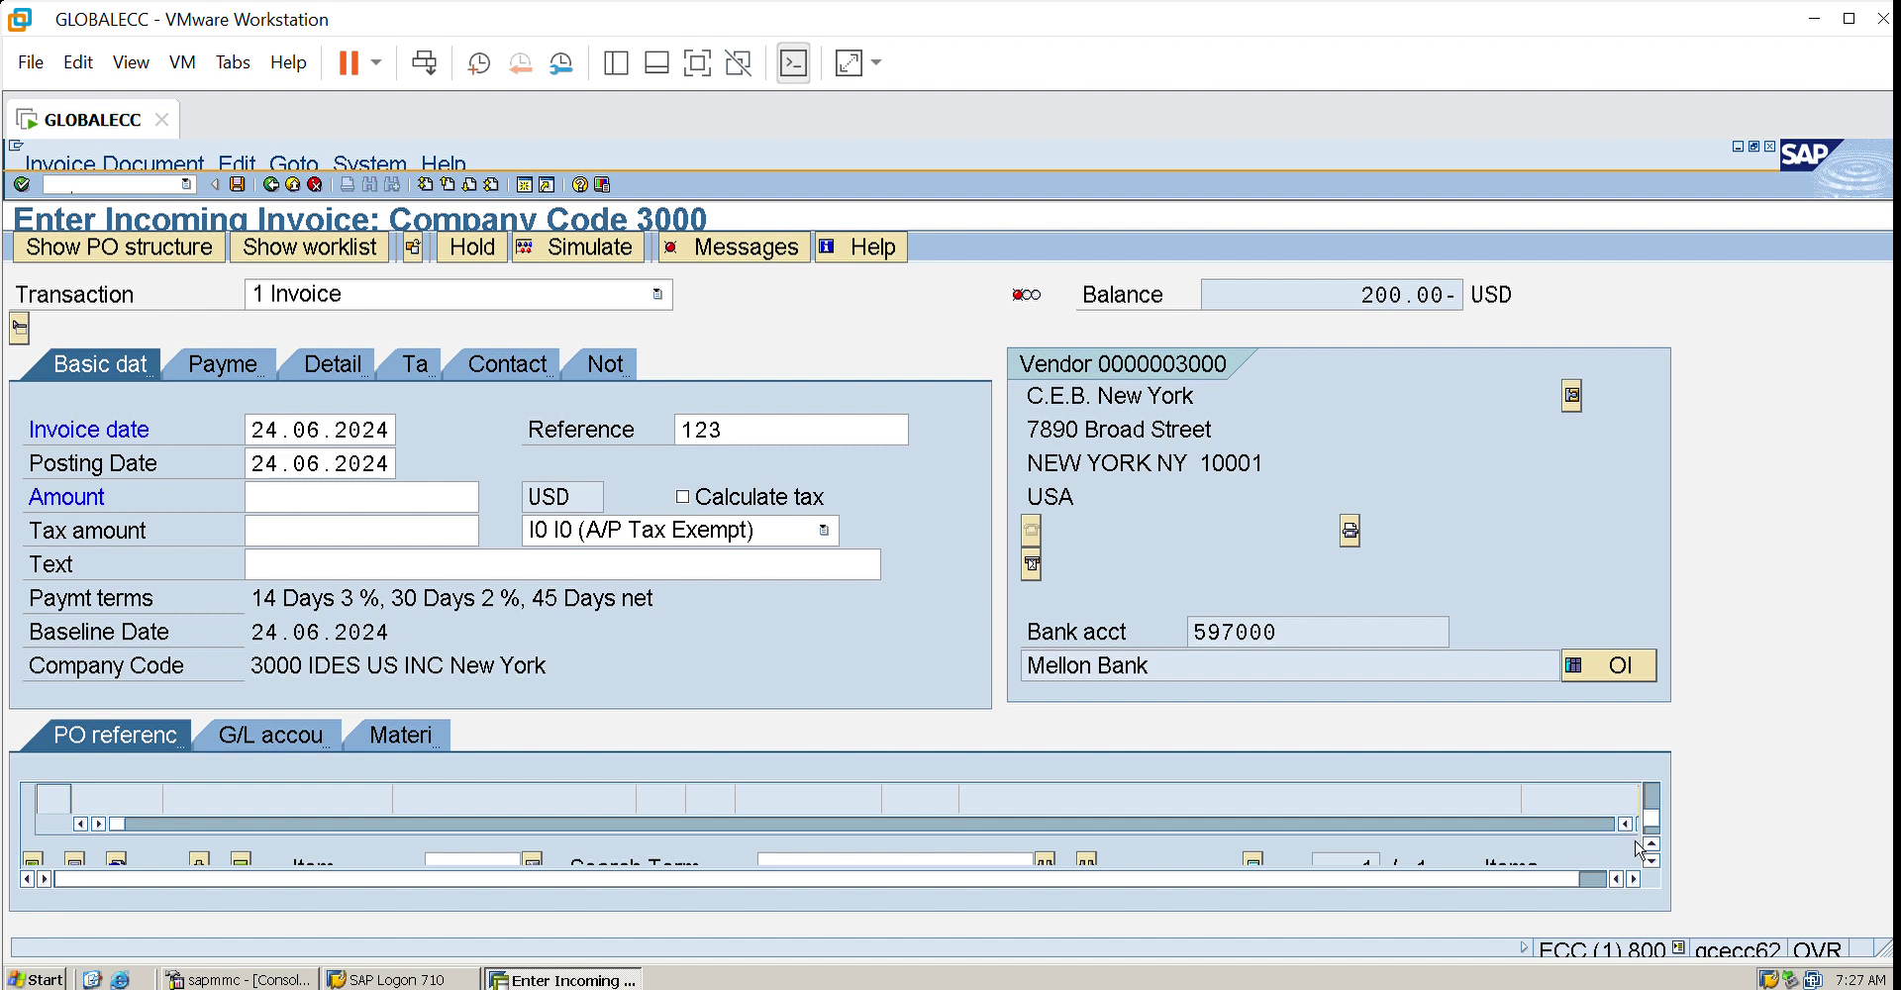
pyautogui.click(1633, 878)
pyautogui.click(1633, 878)
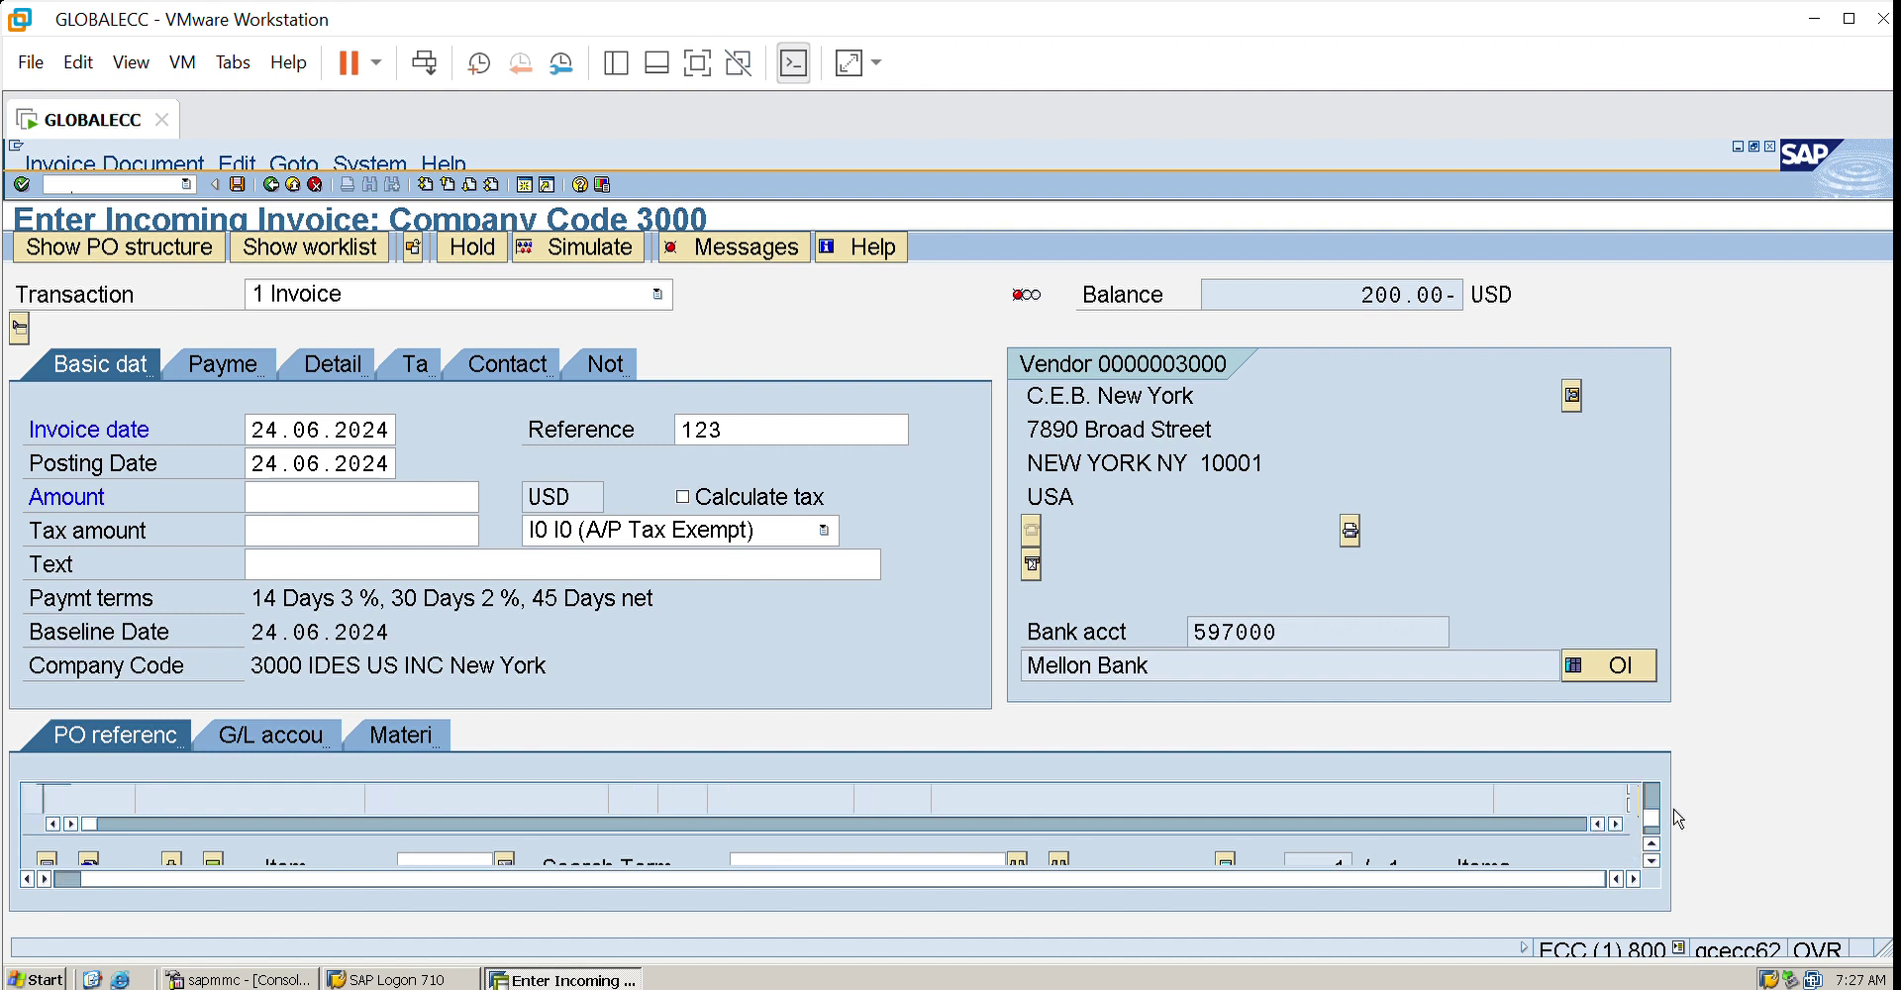
pyautogui.scroll(1, 1668, 822)
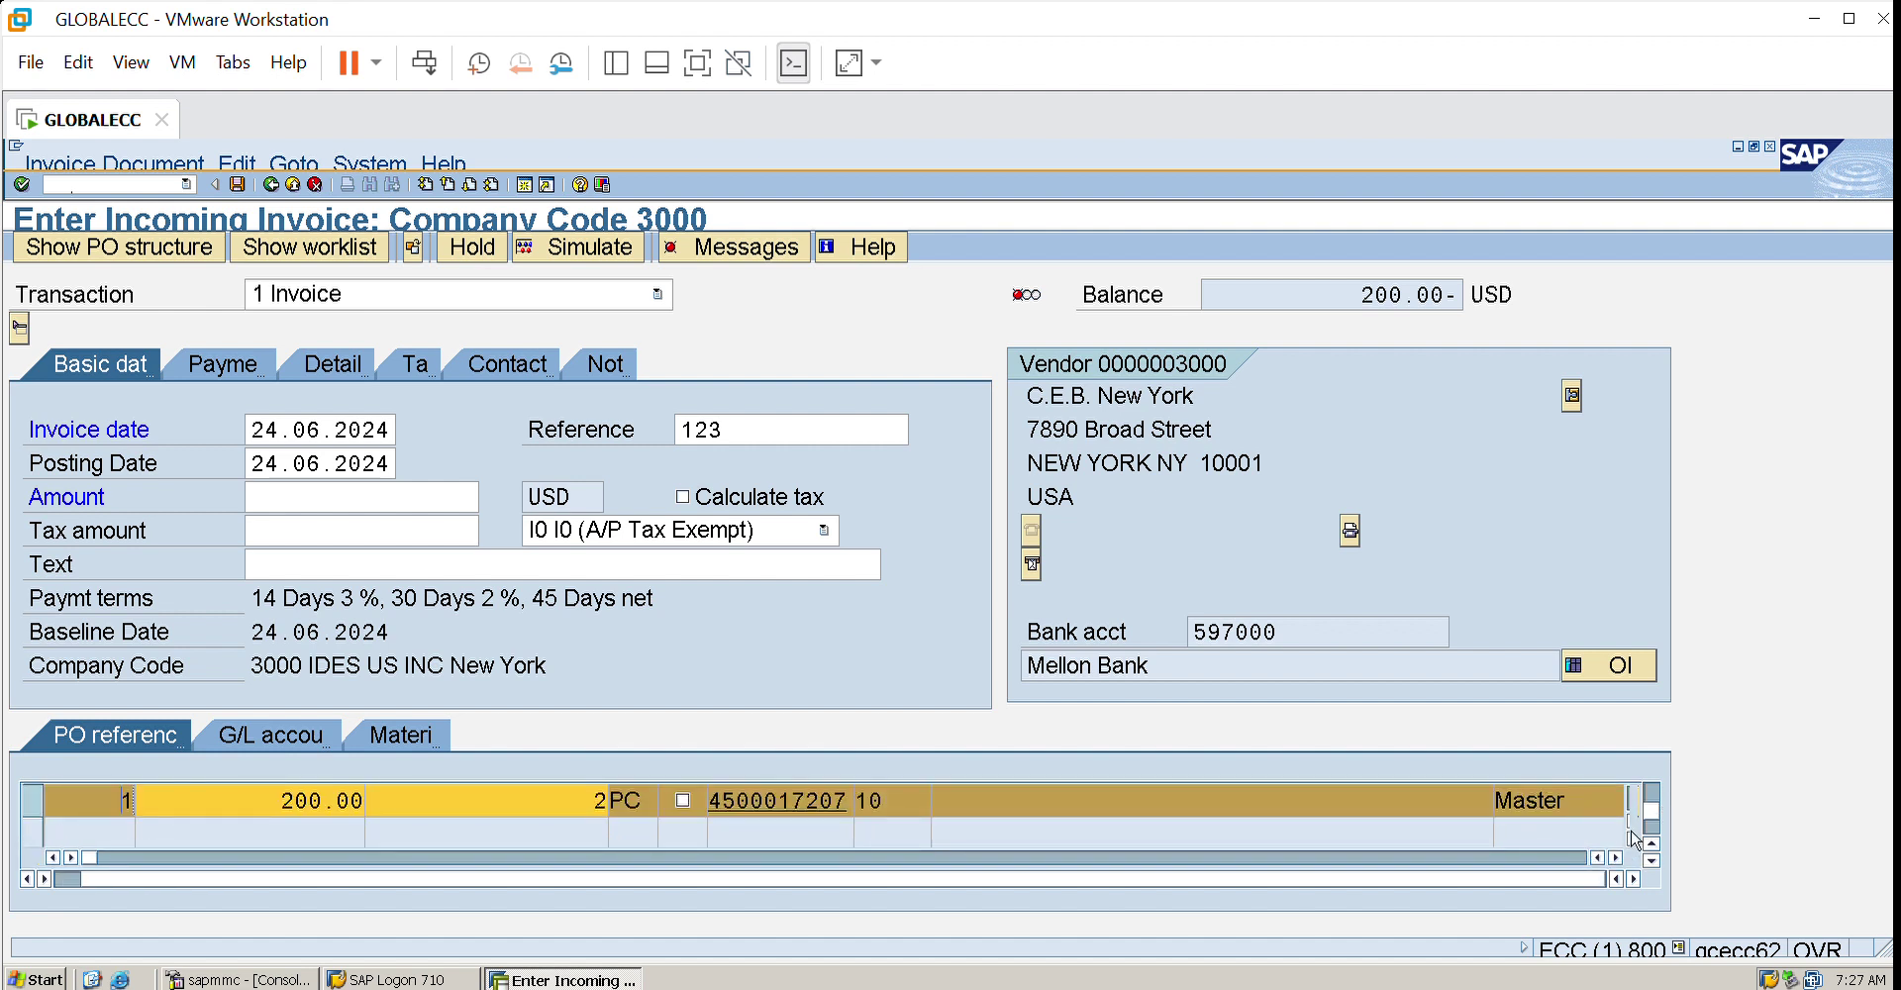
pyautogui.hscroll(4, 1628, 837)
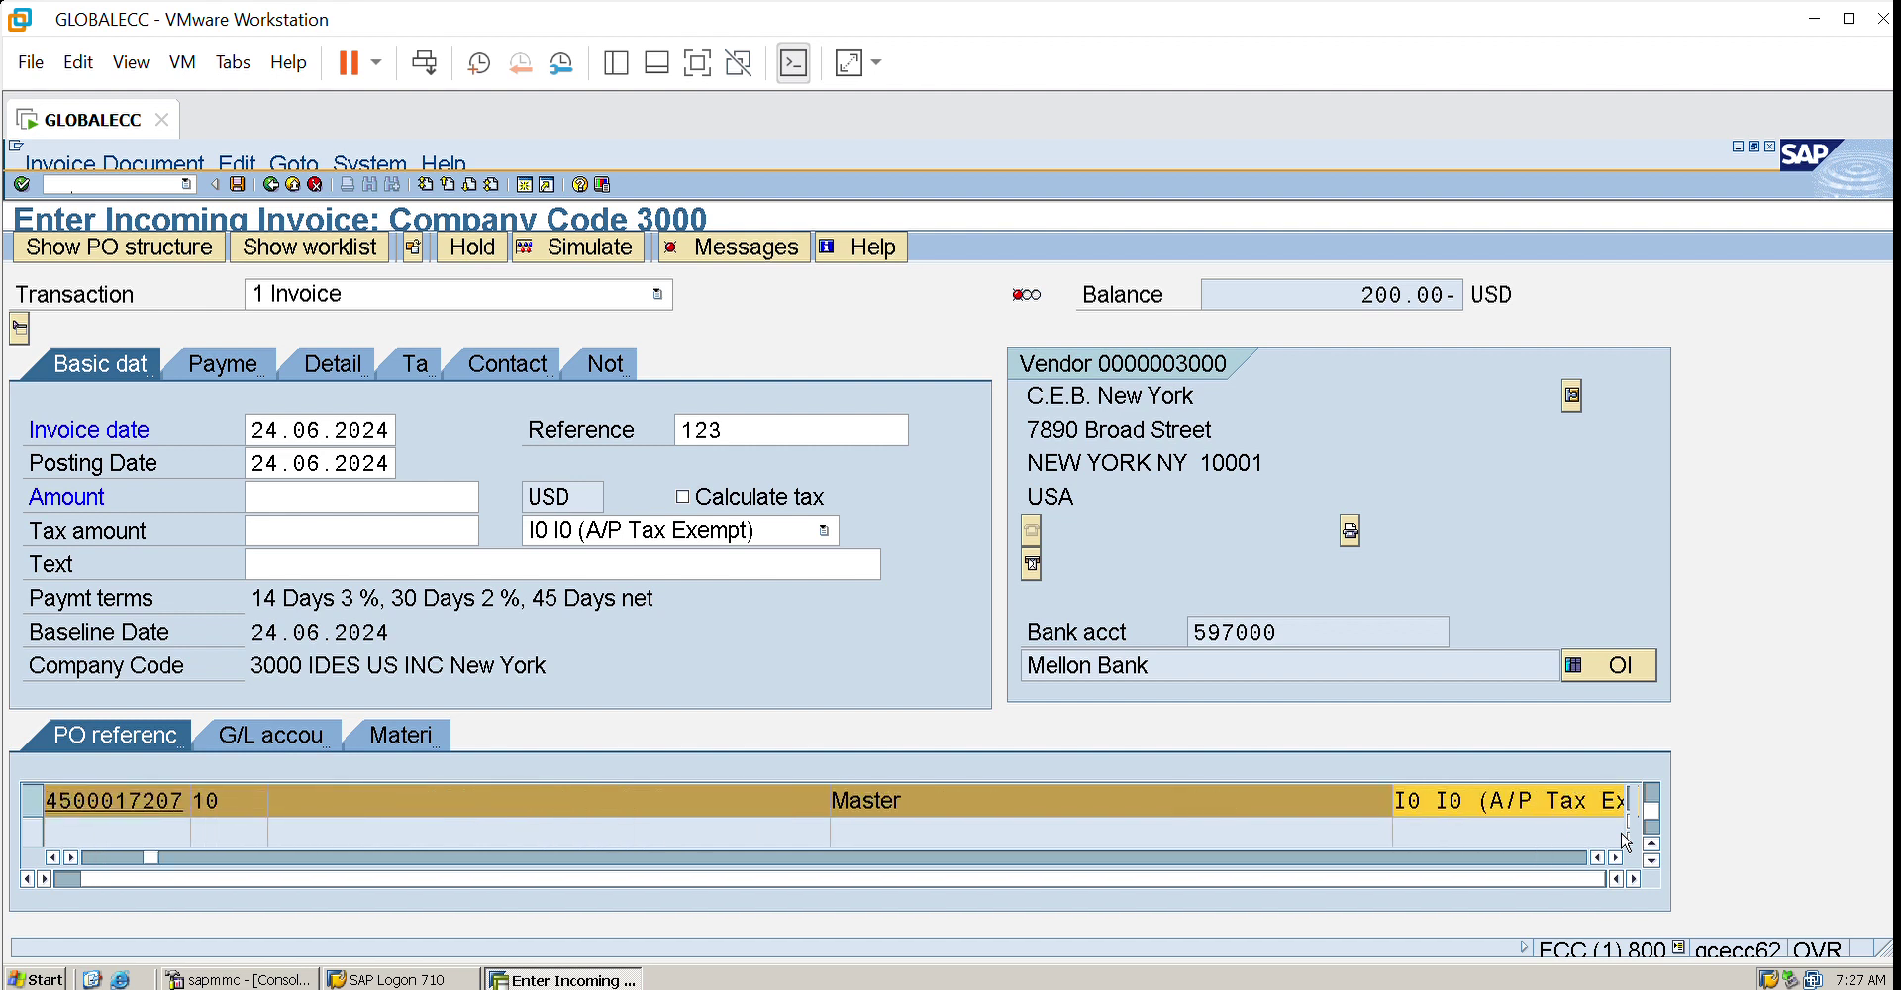
pyautogui.hscroll(1, 1625, 841)
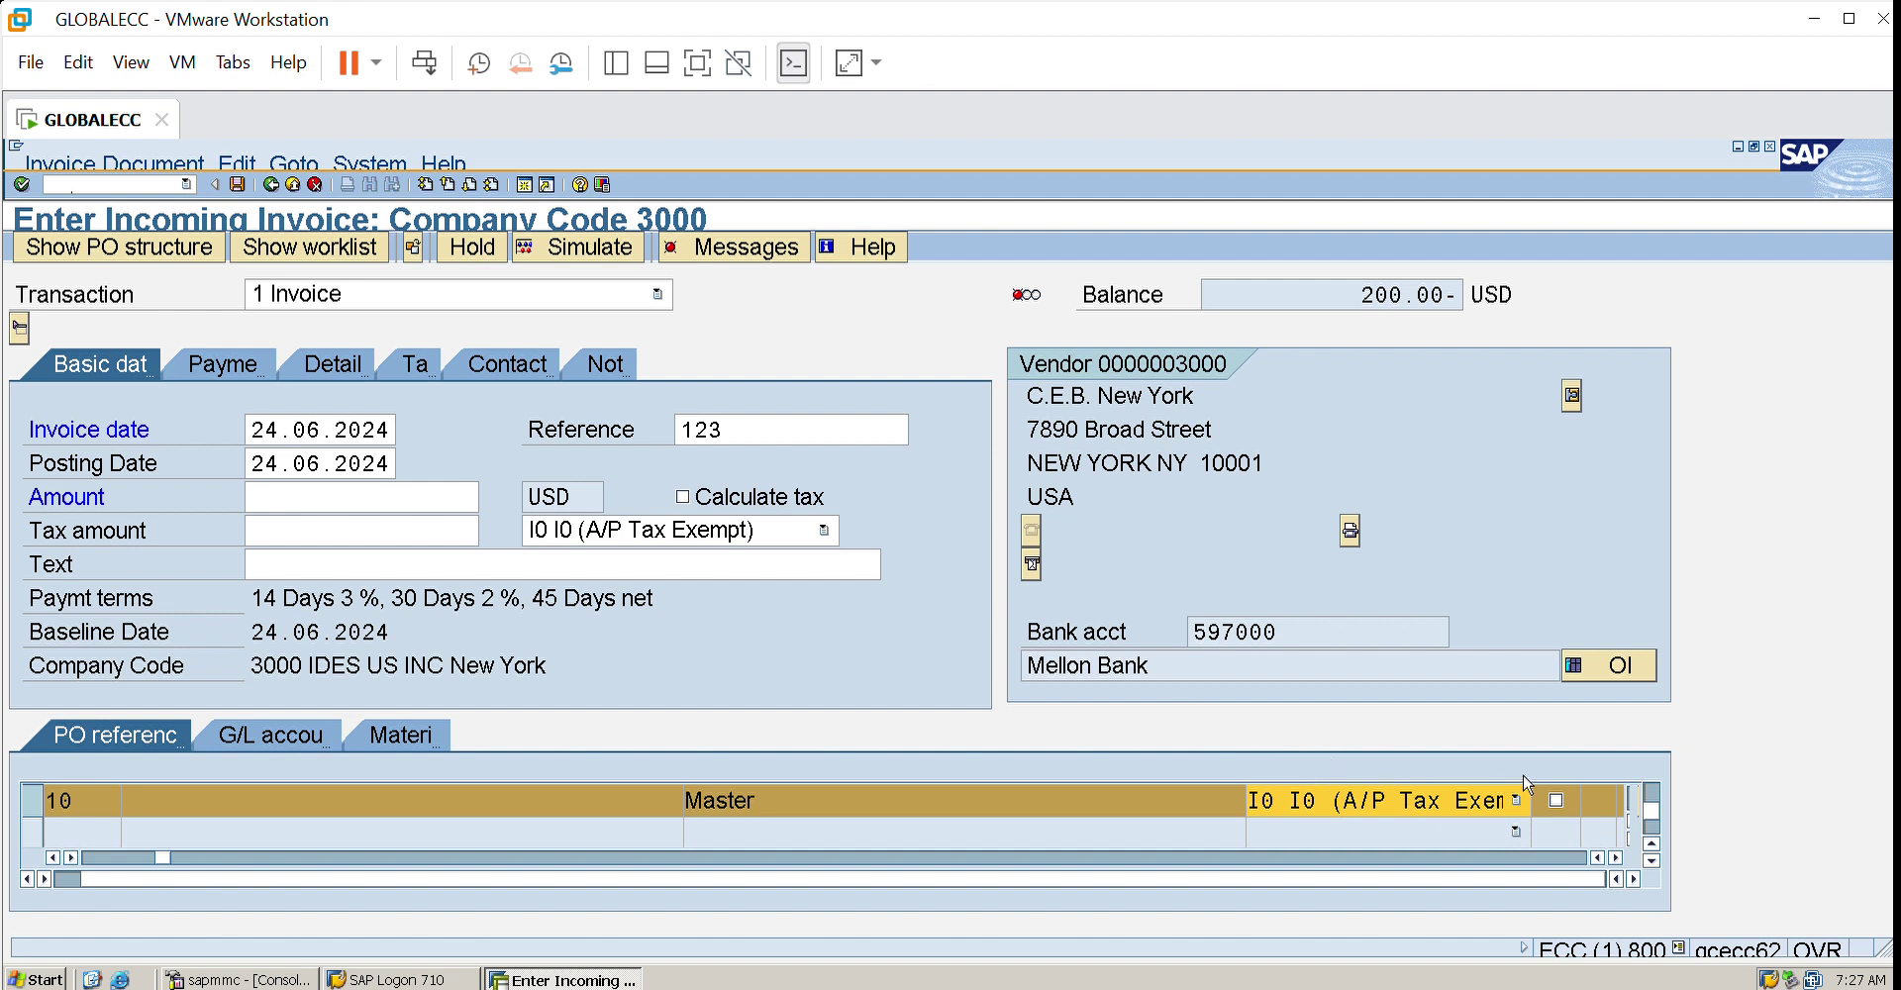
pyautogui.click(1519, 784)
pyautogui.press('Down')
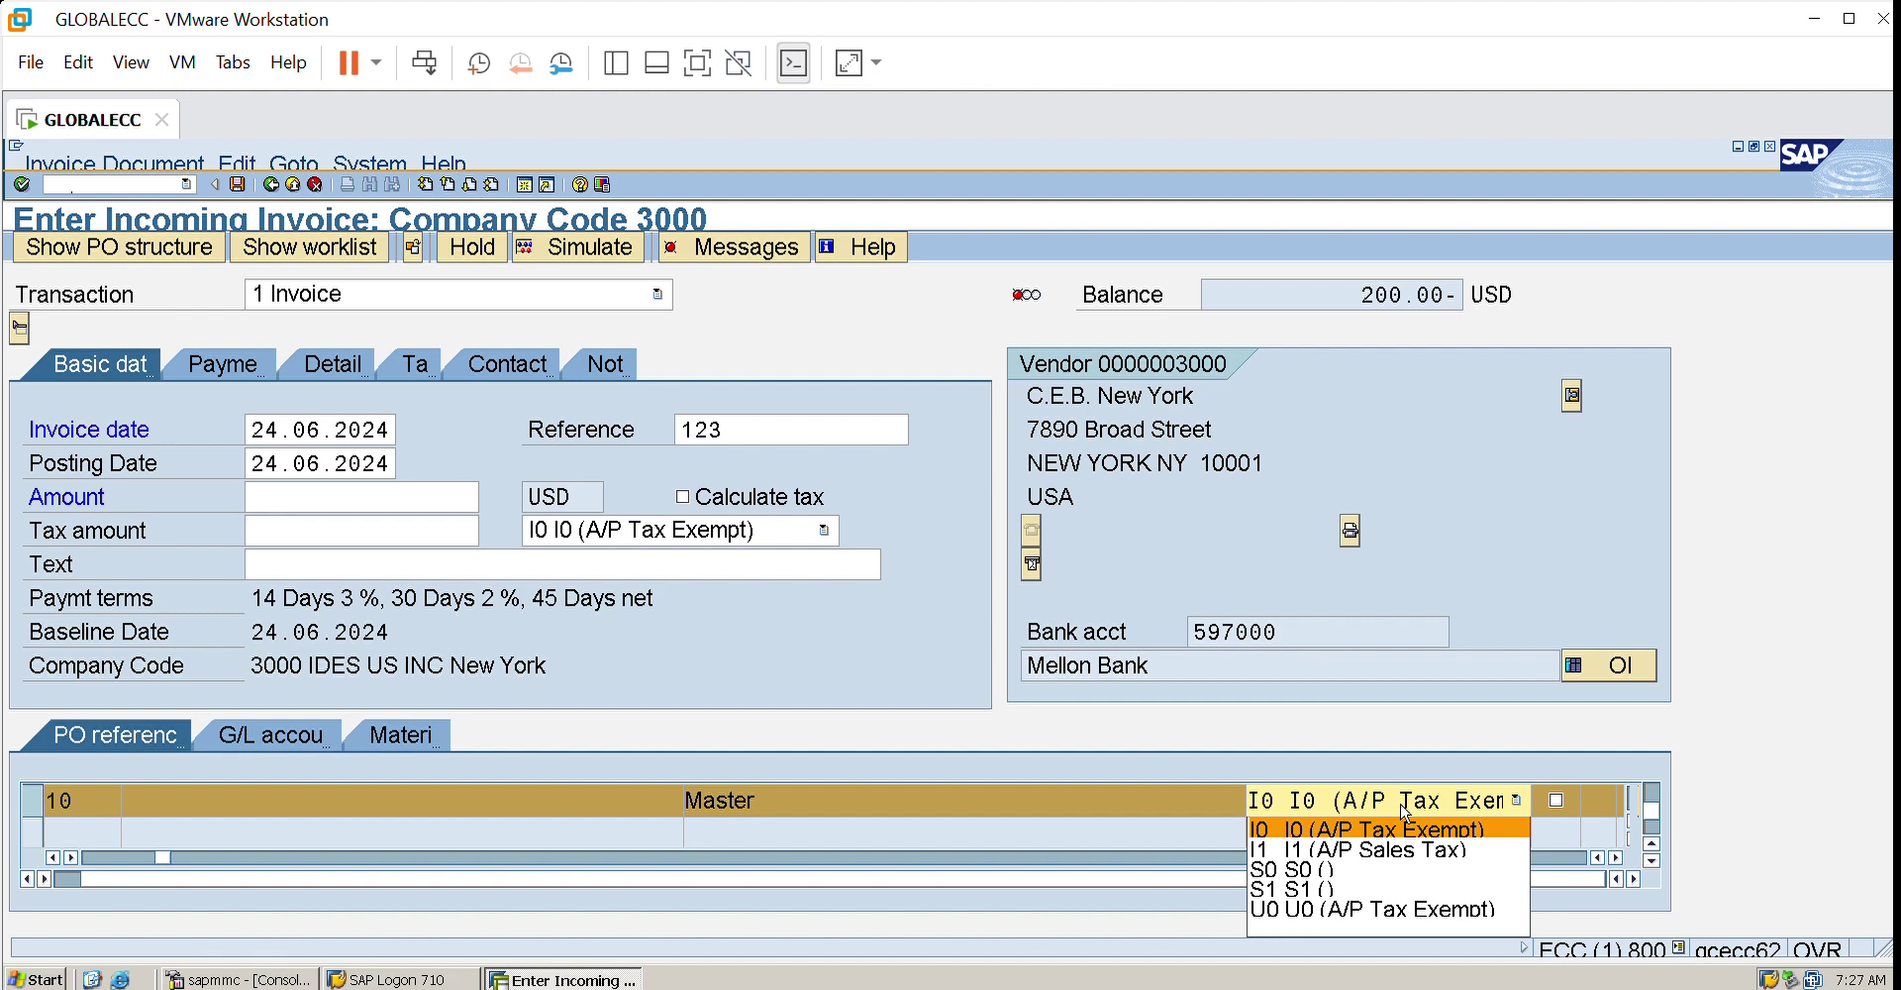
pyautogui.click(1405, 813)
# - Set the invoice header's tax code to I1 (A/P Sales Tax) with tax calculation enabled and try to post the invoice
pyautogui.click(824, 529)
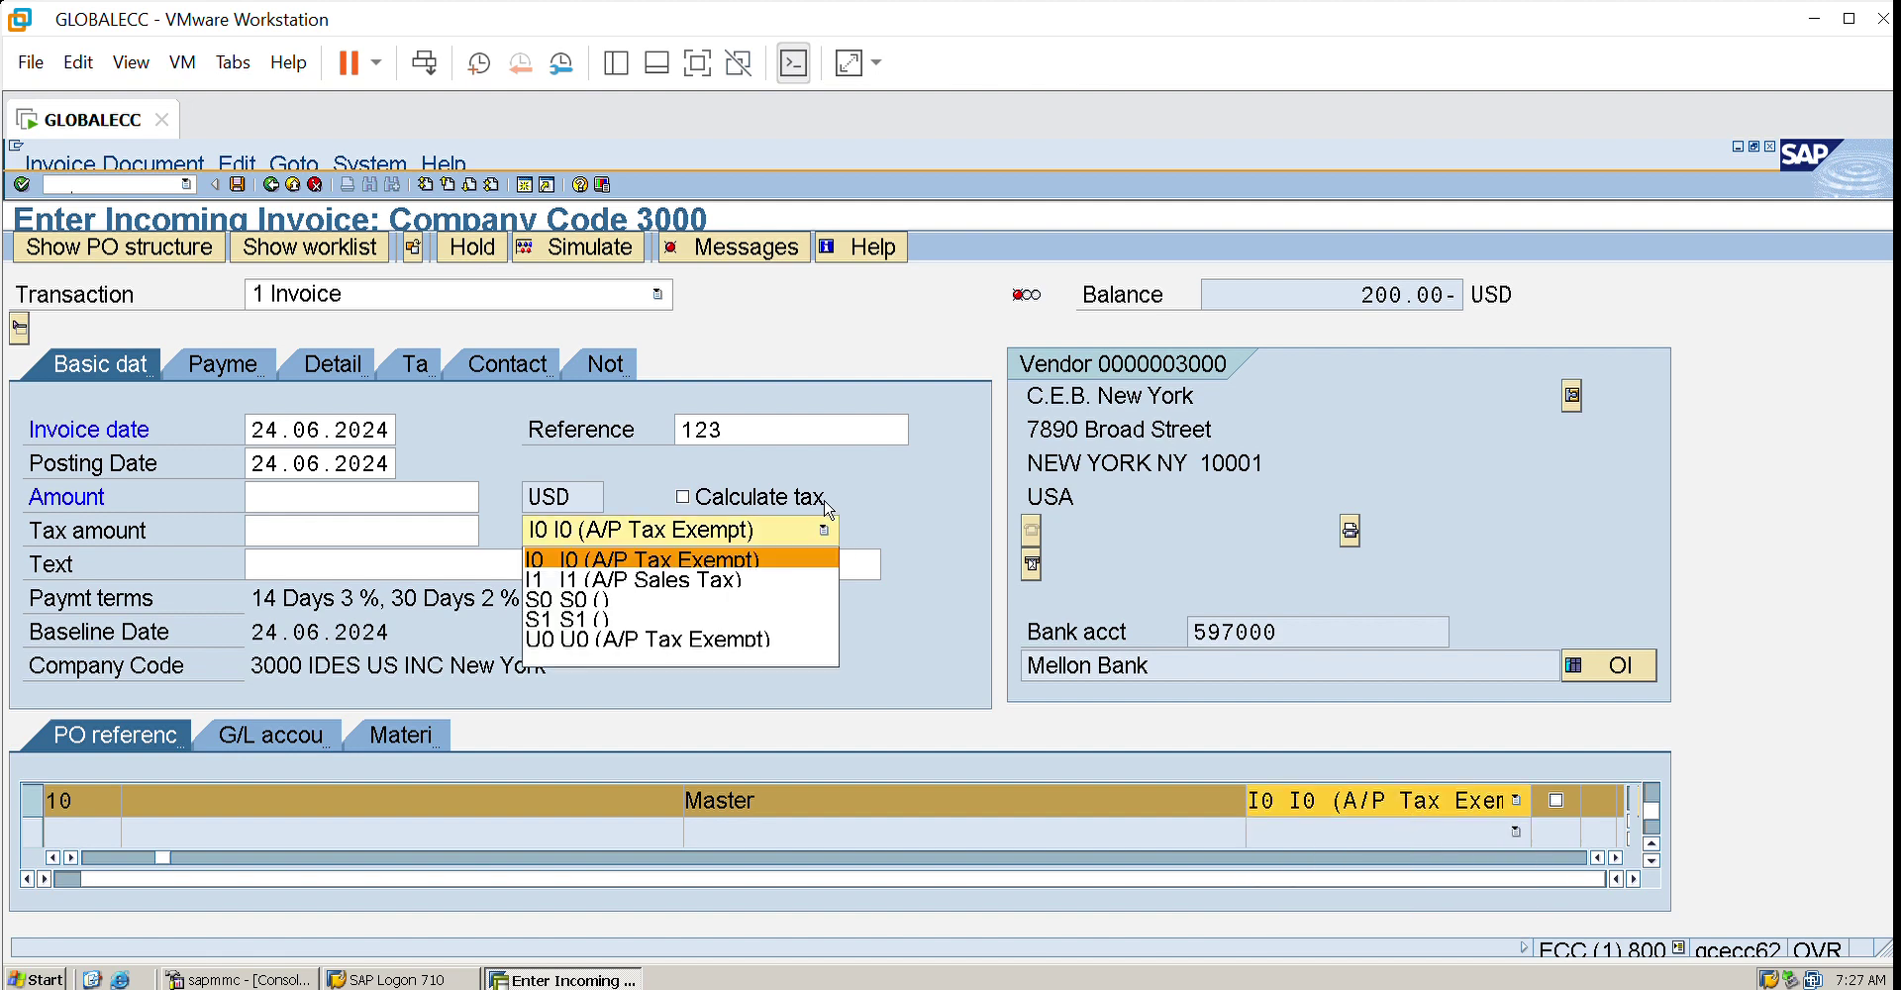
pyautogui.click(721, 578)
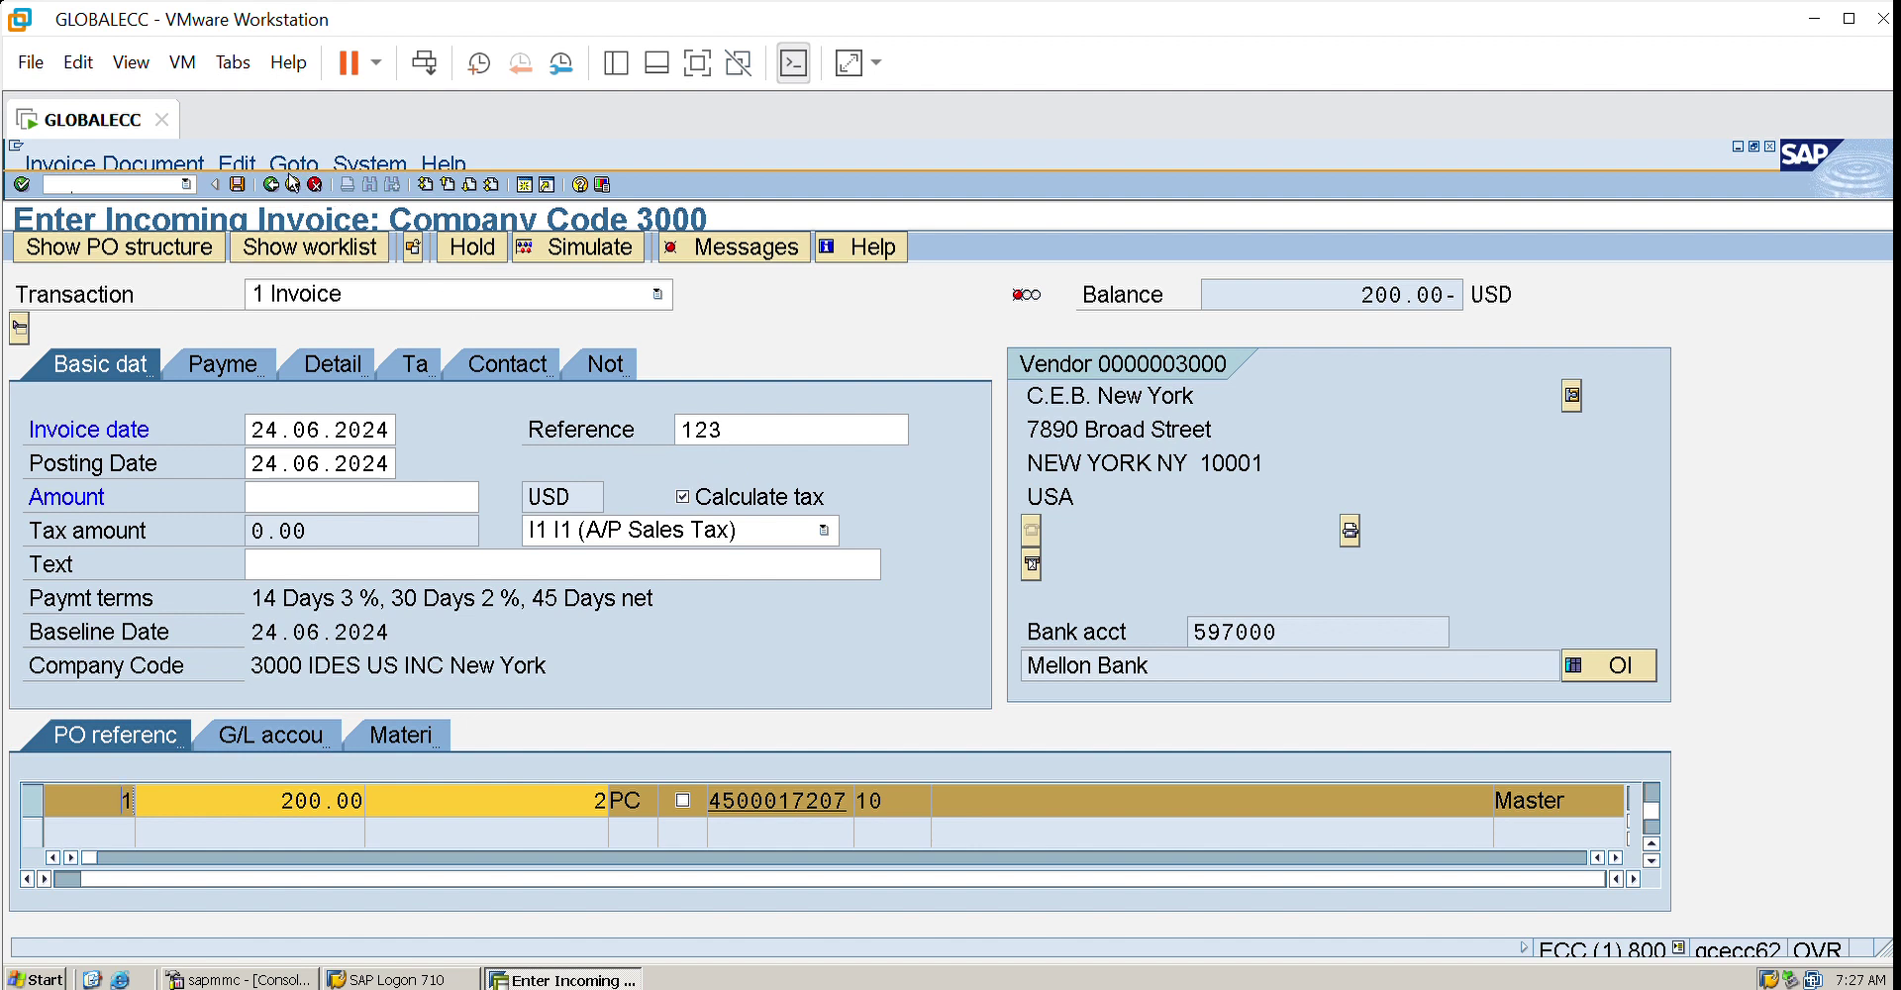
pyautogui.click(237, 184)
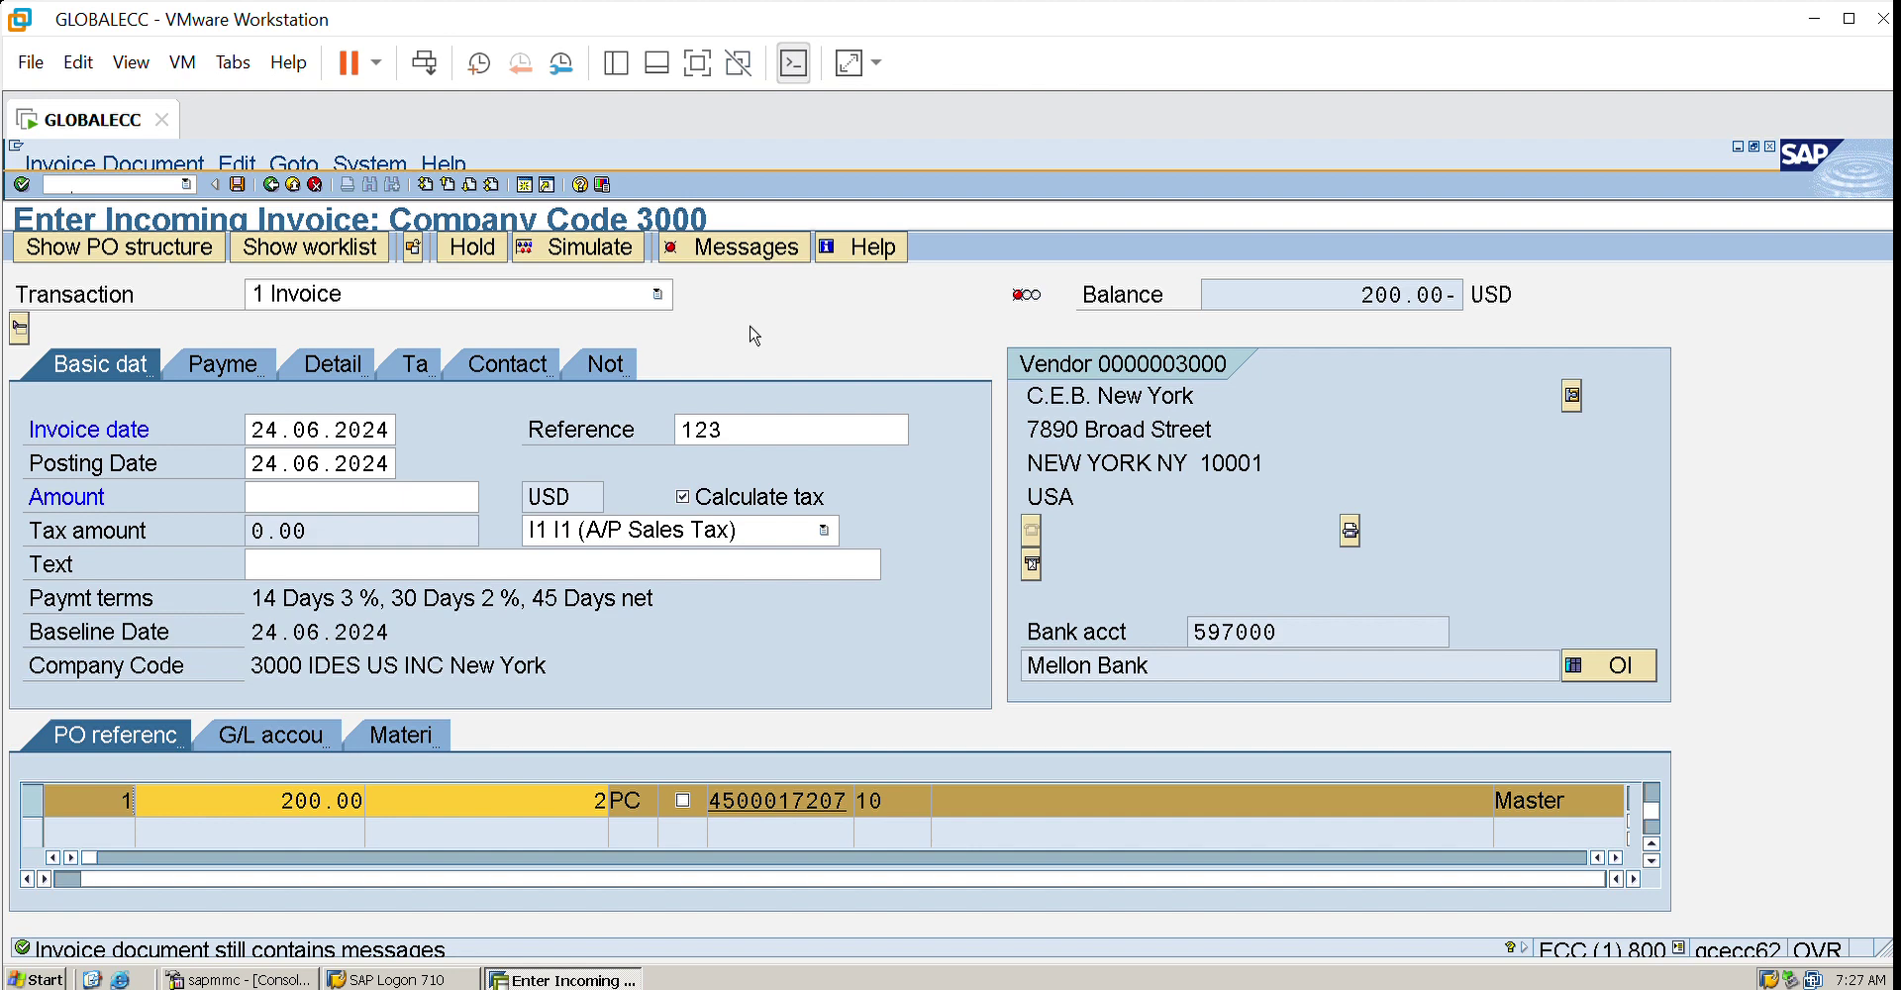
# - Review the invoice's verification log messages and close the log
pyautogui.click(733, 233)
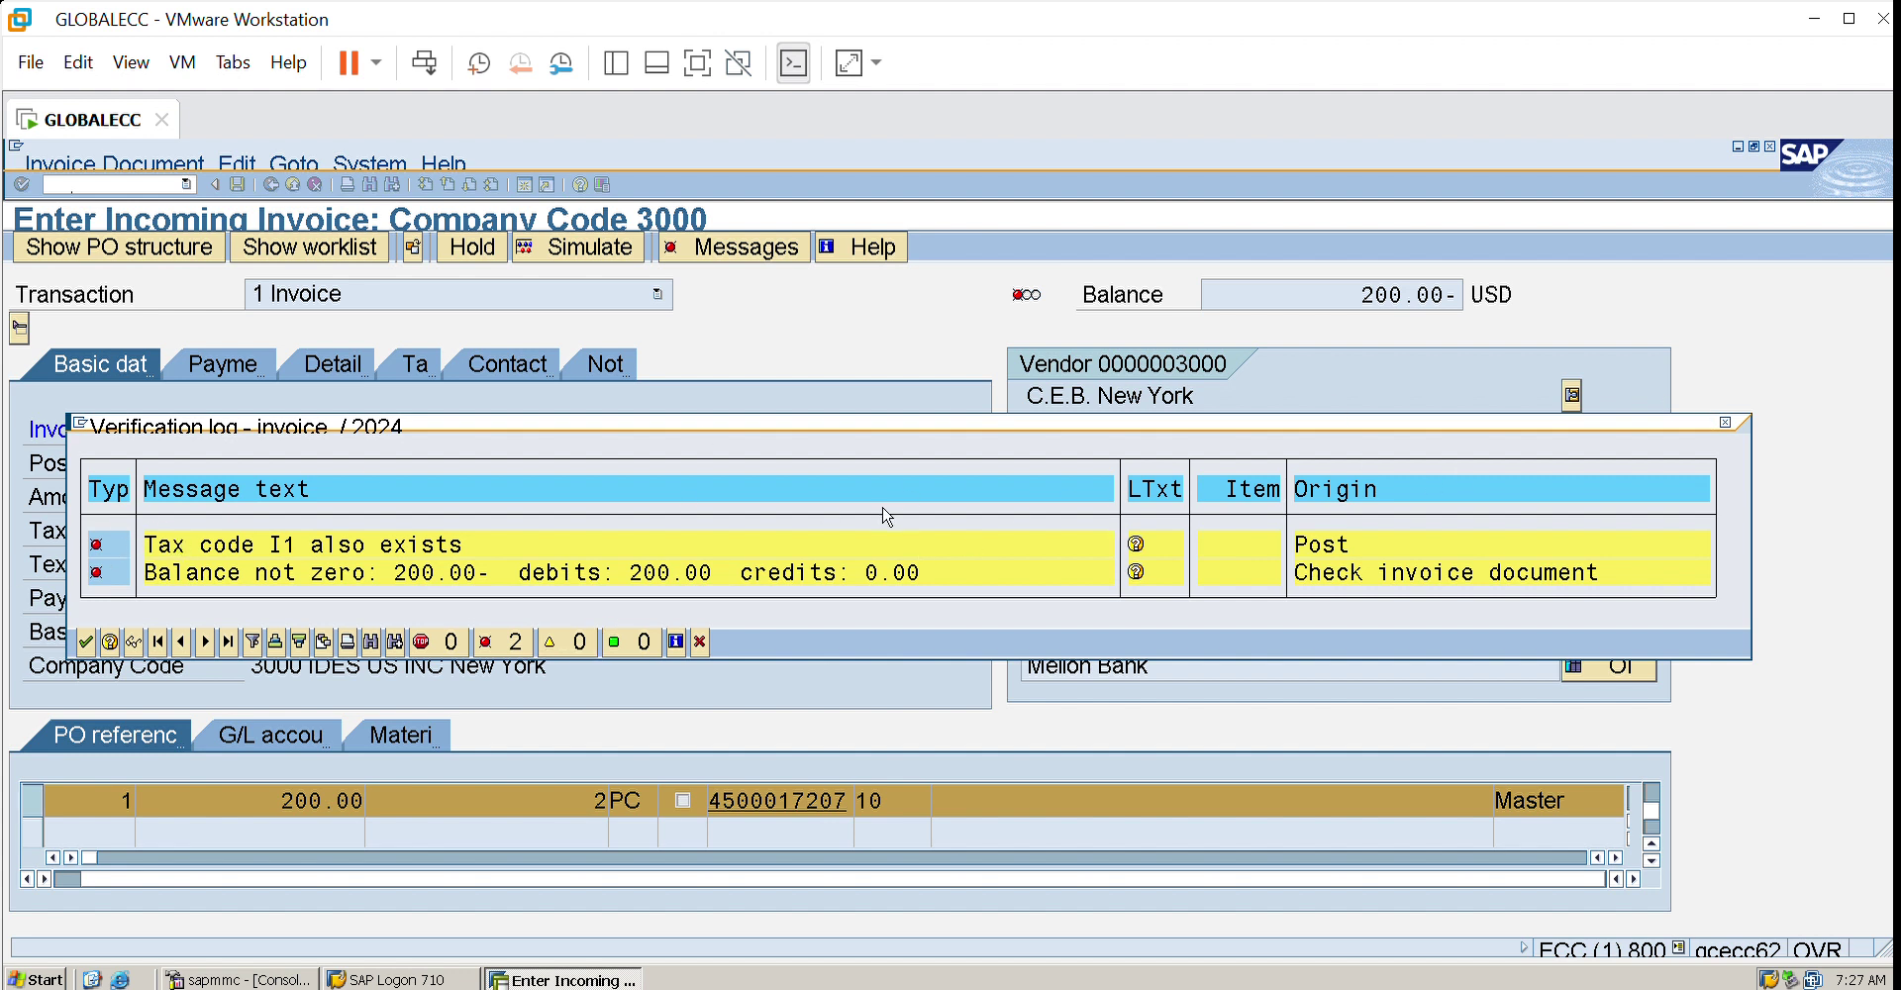
pyautogui.click(1726, 420)
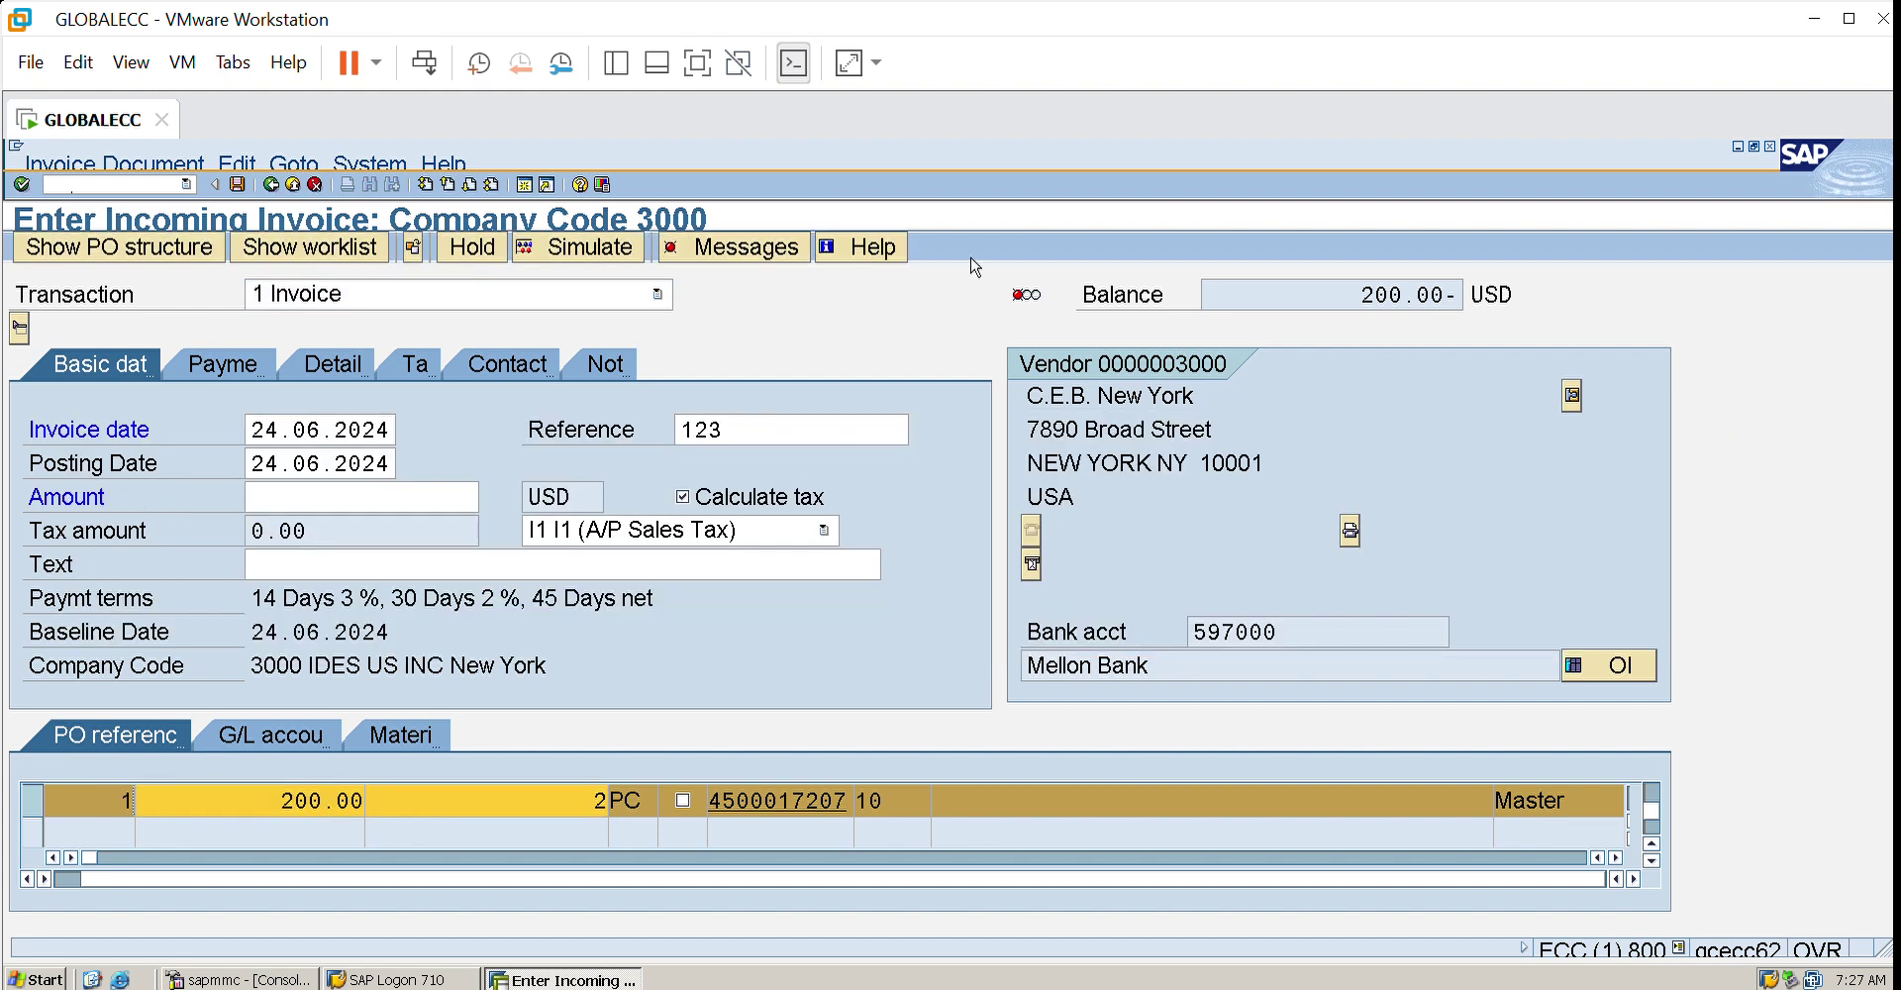
pyautogui.click(737, 242)
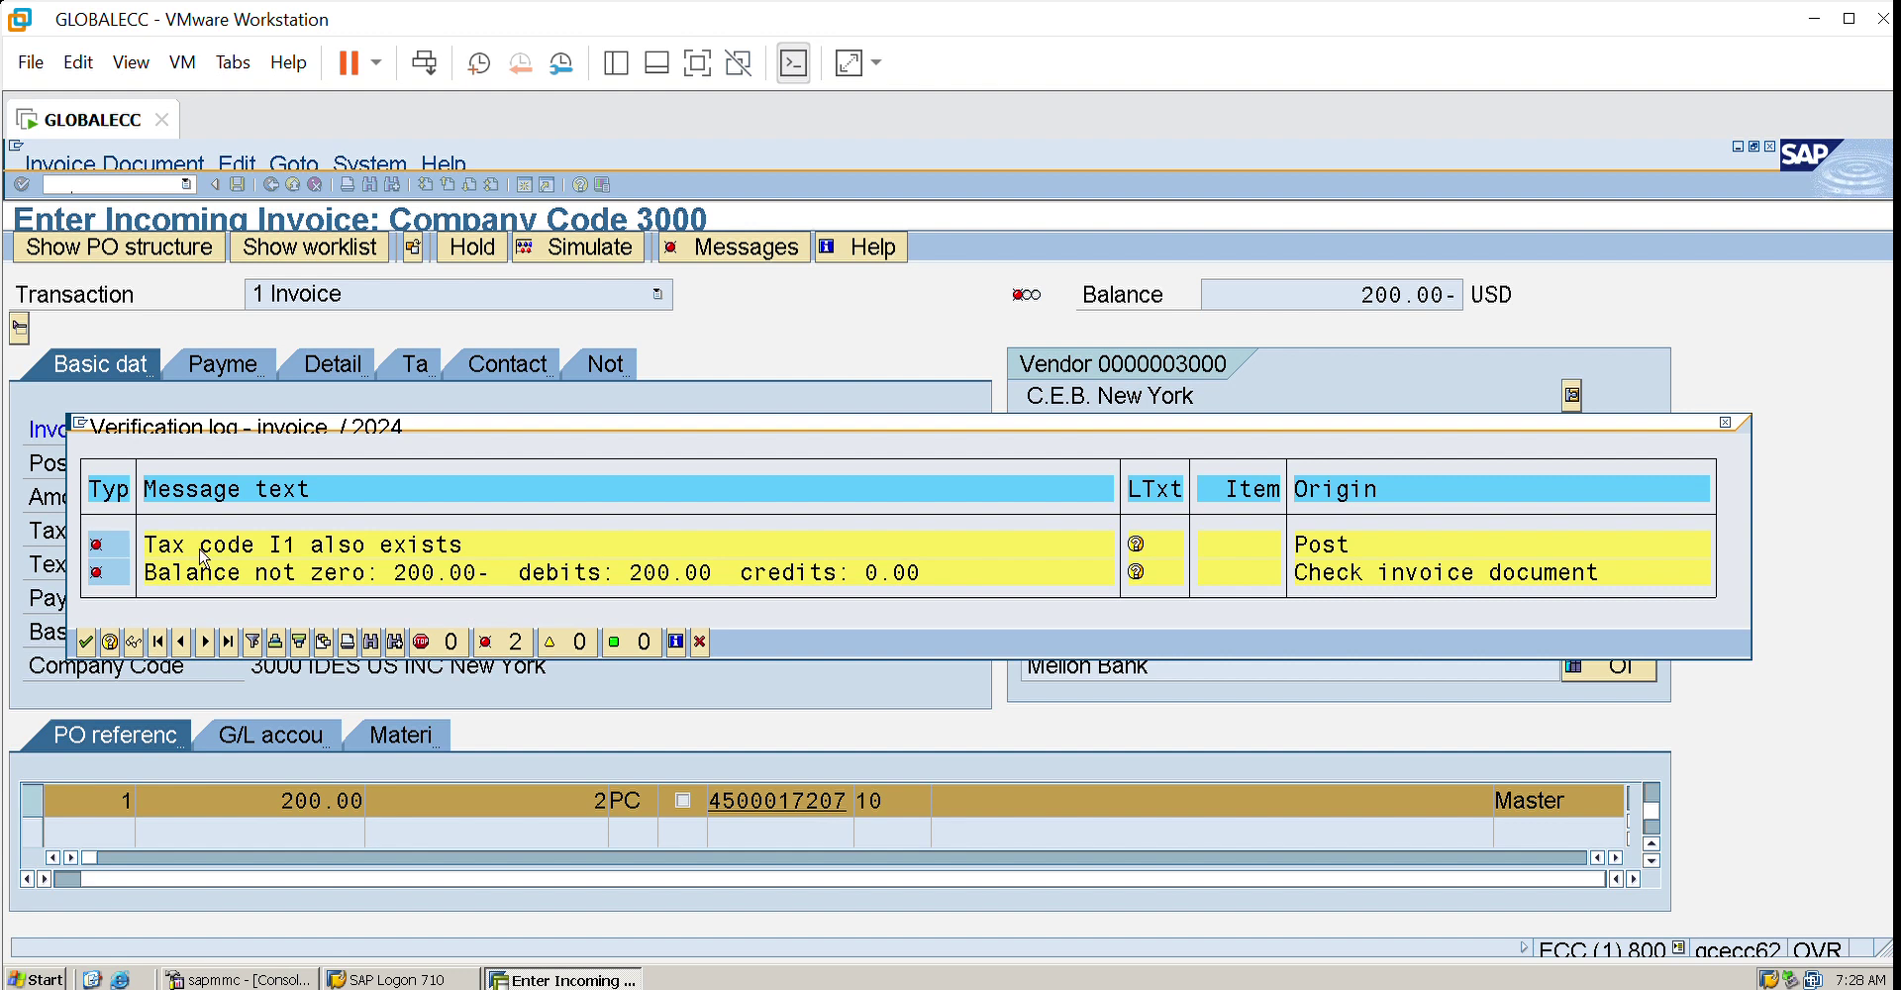
pyautogui.click(1725, 421)
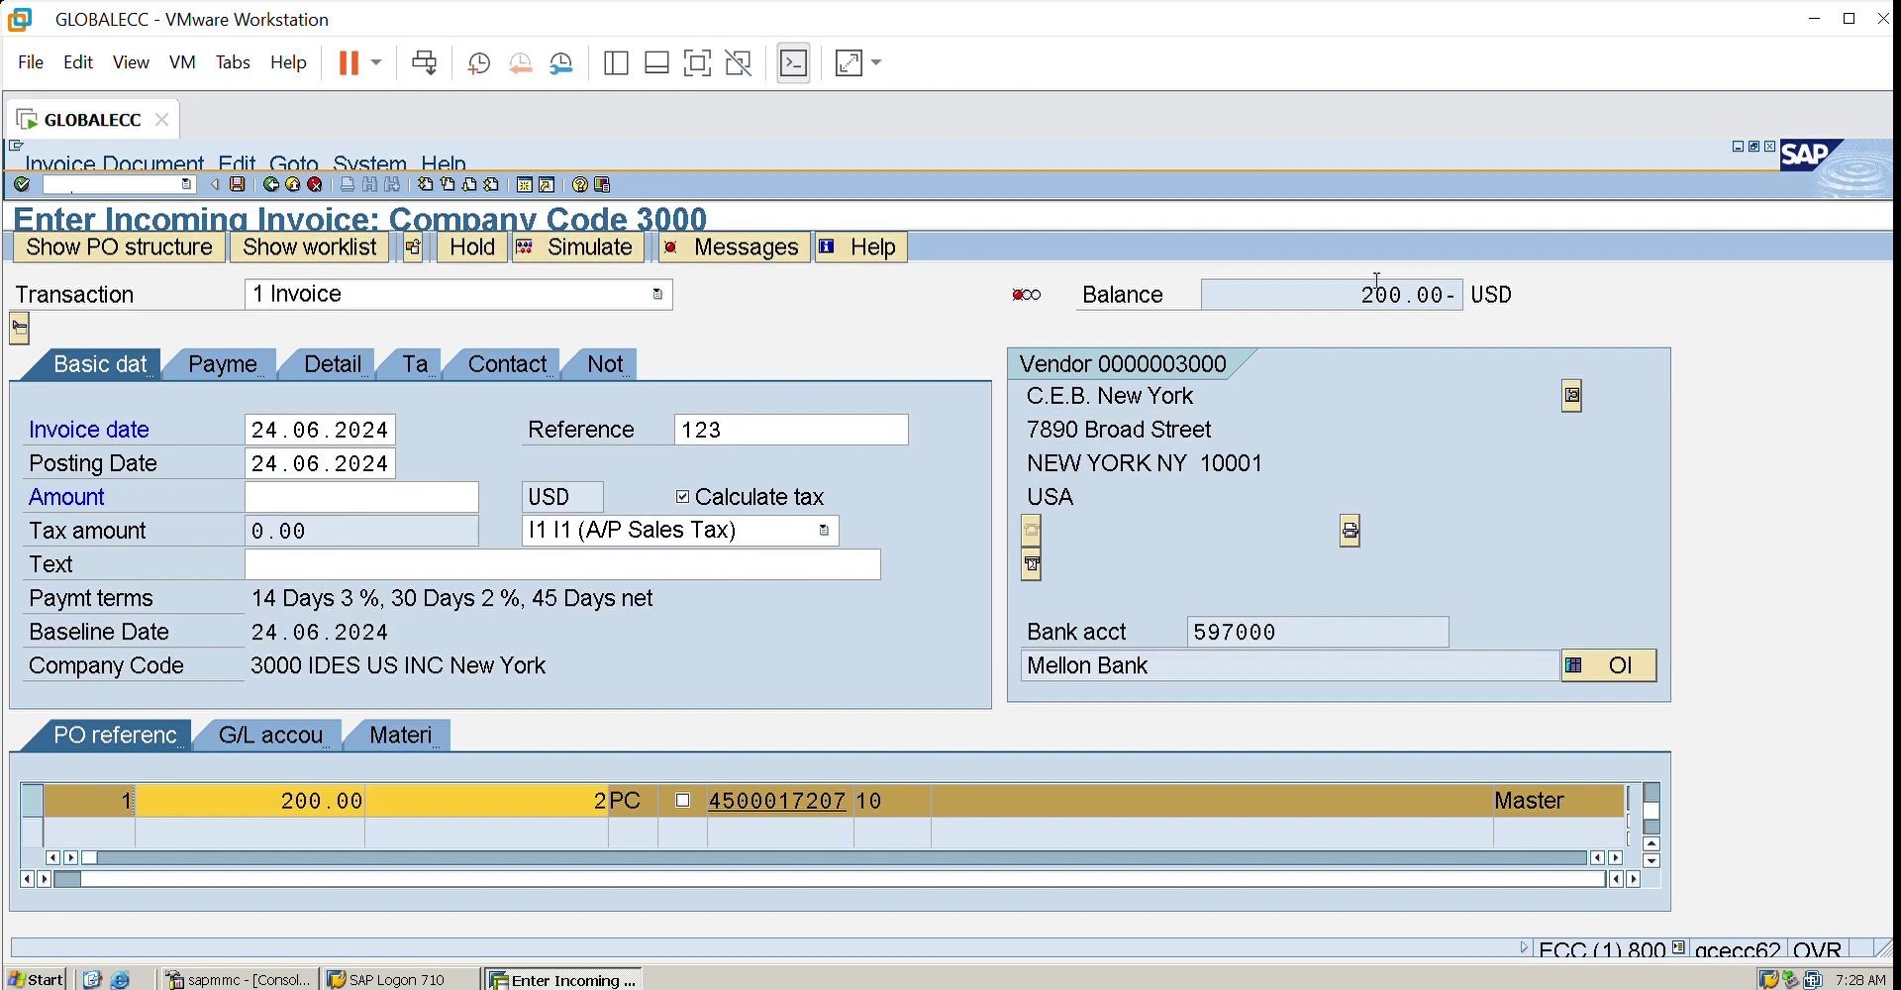
# - Set the invoice amount to 200, confirm the entry, and close the verification log
pyautogui.click(332, 481)
pyautogui.write('200')
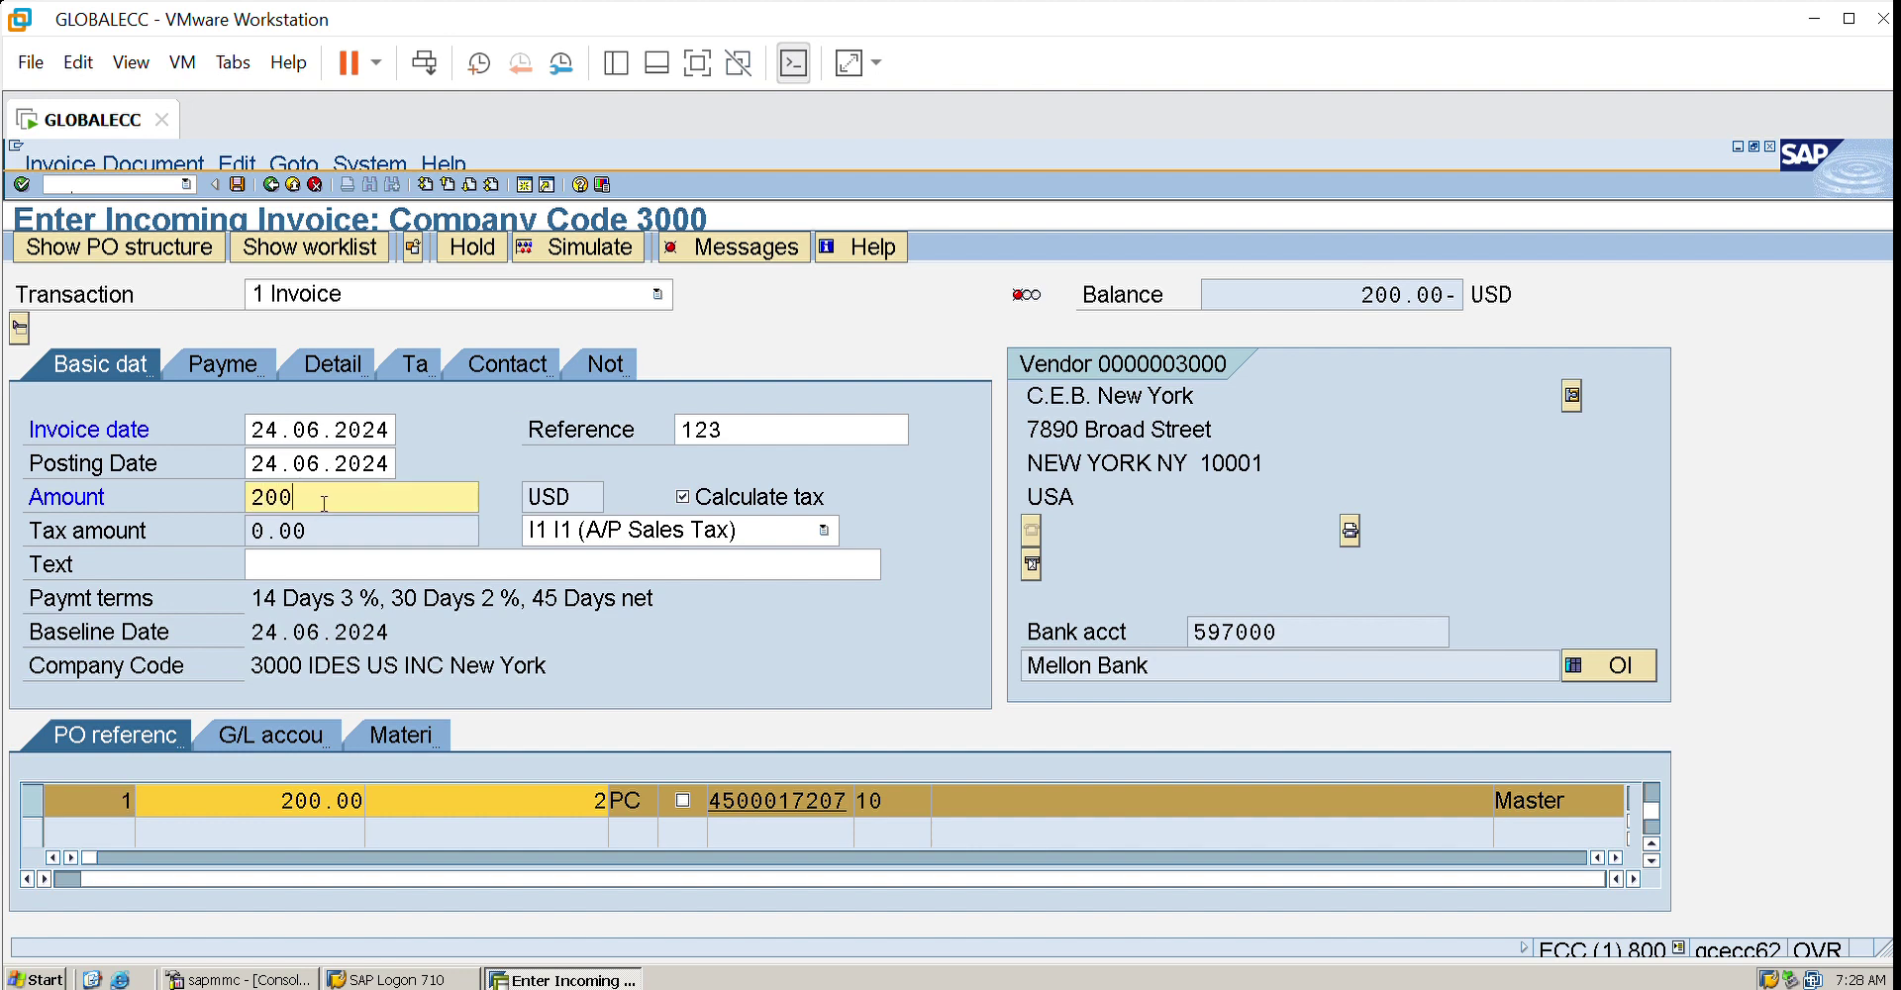
pyautogui.press('Return')
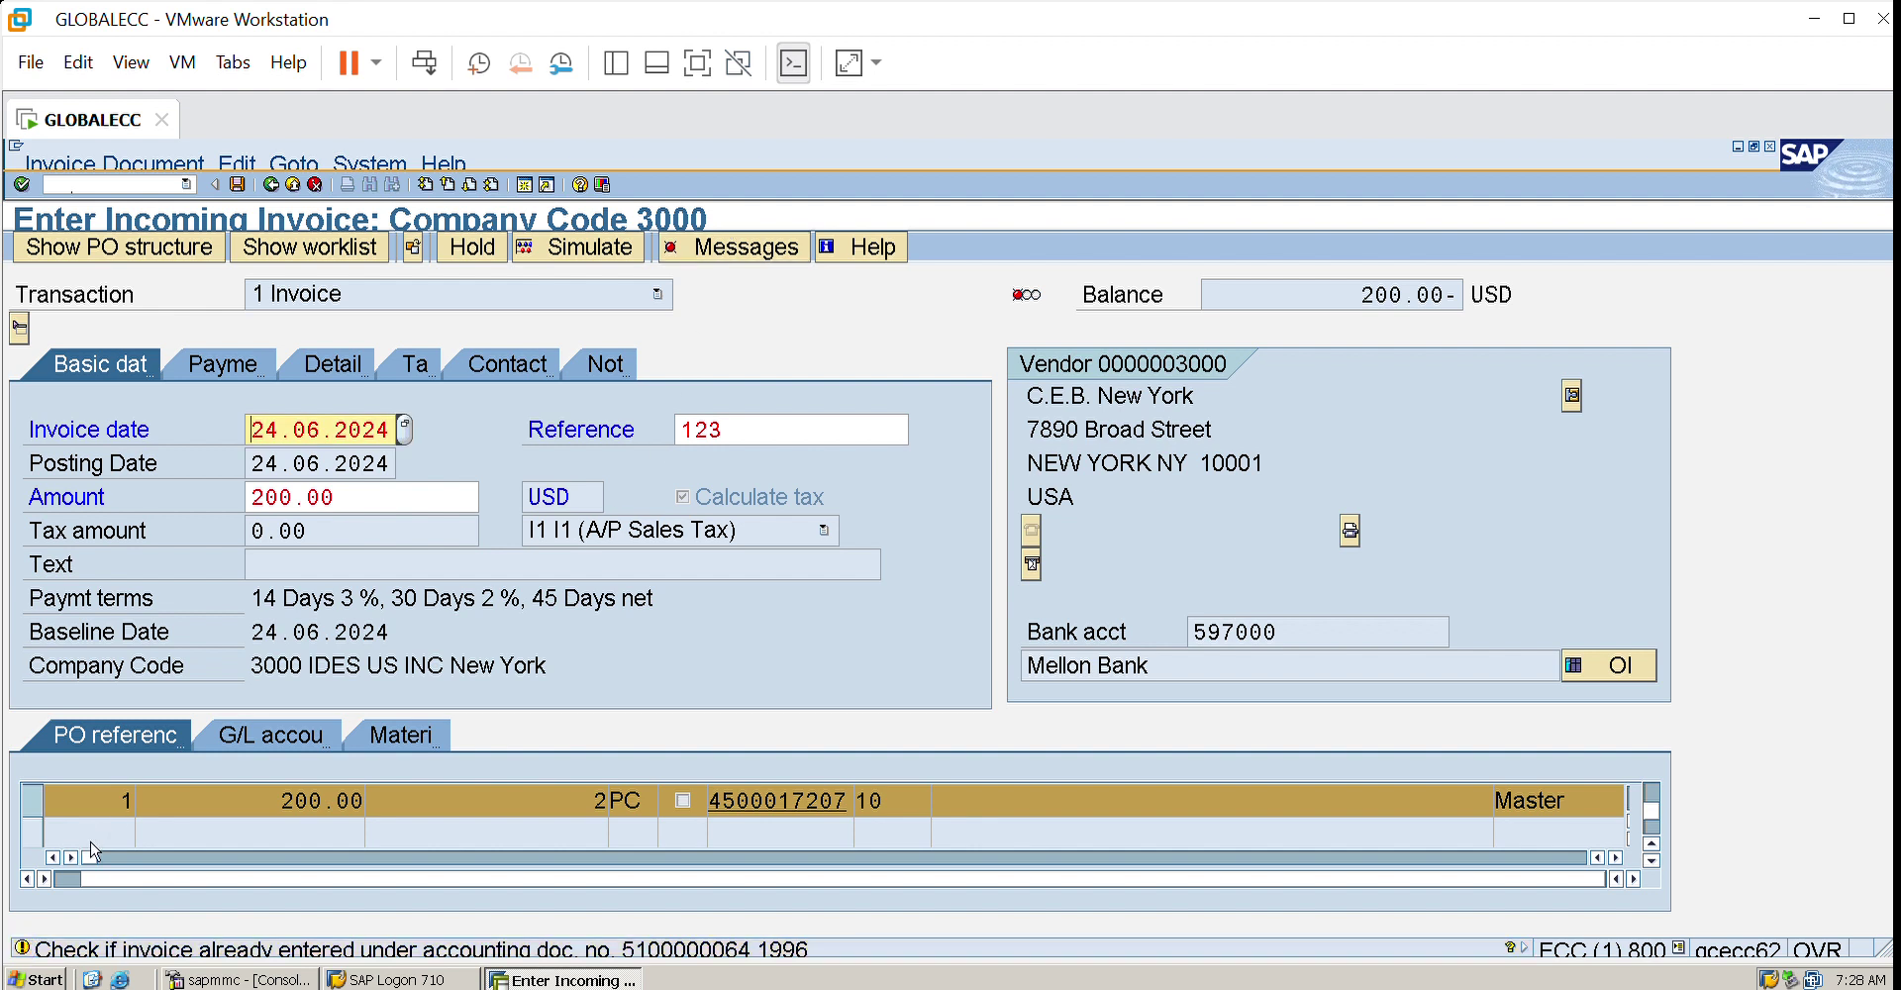
pyautogui.press('Return')
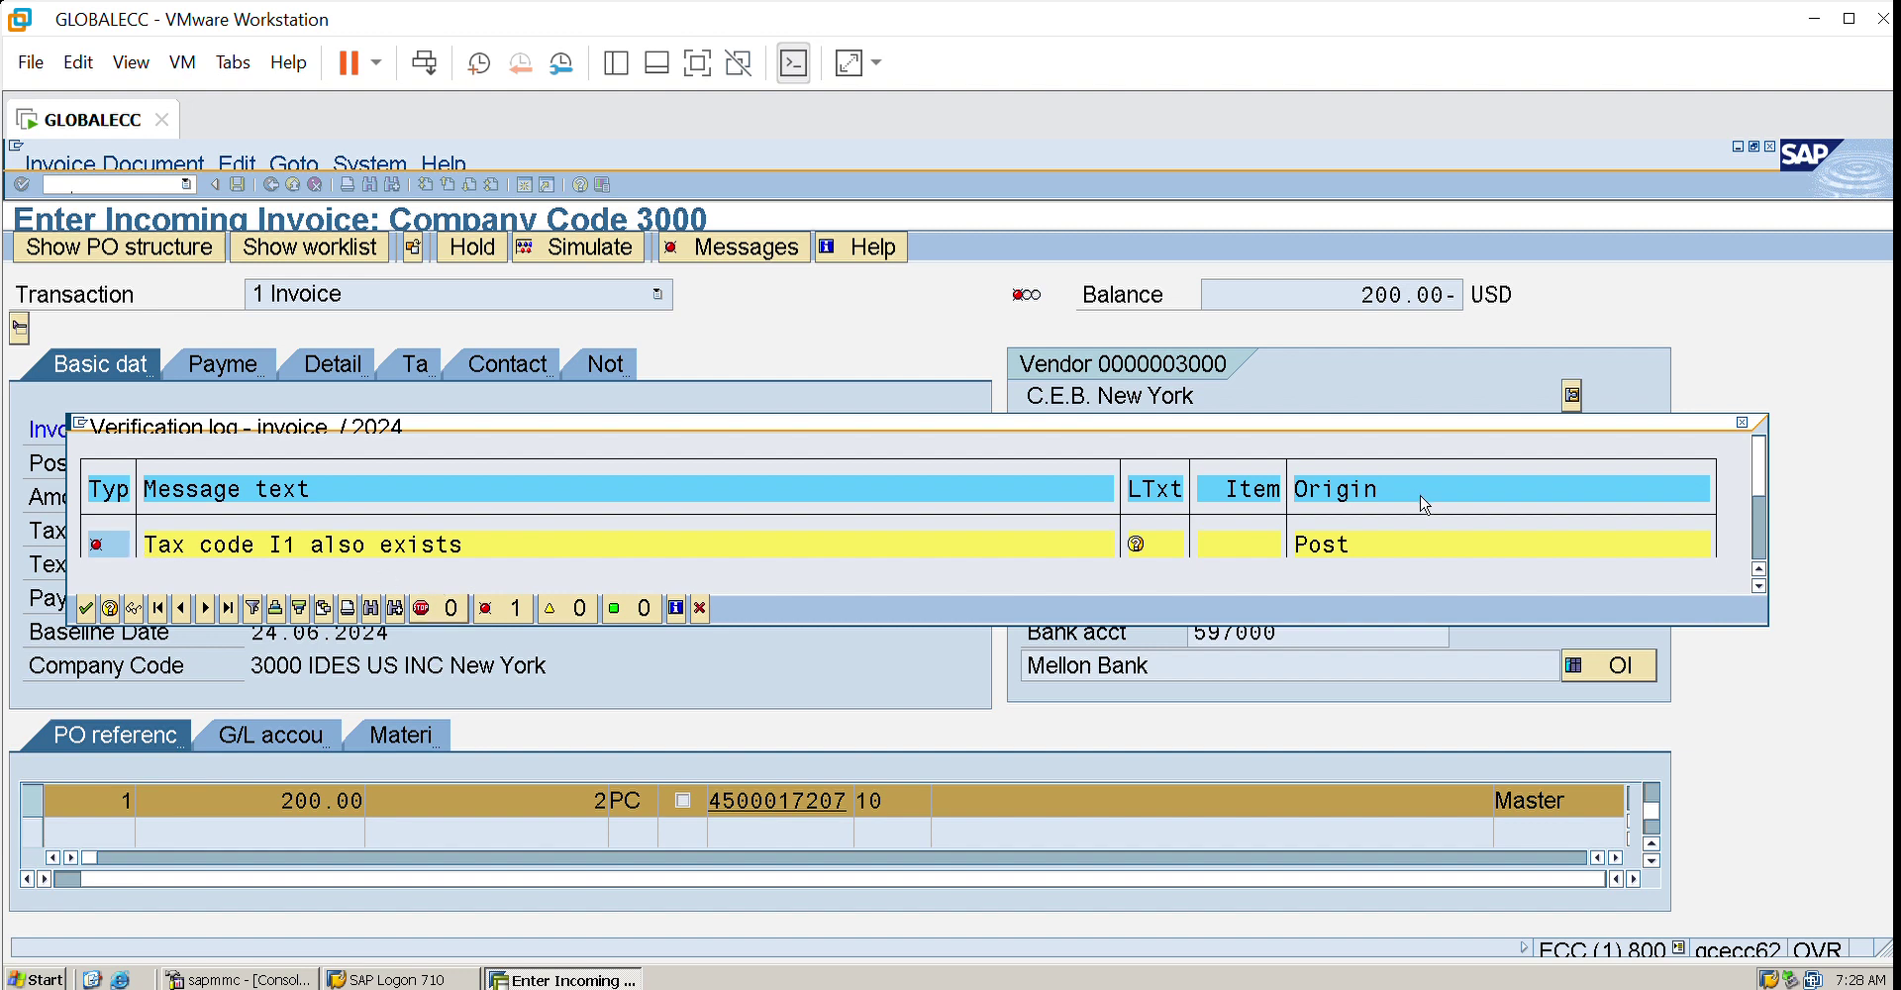
pyautogui.click(1741, 422)
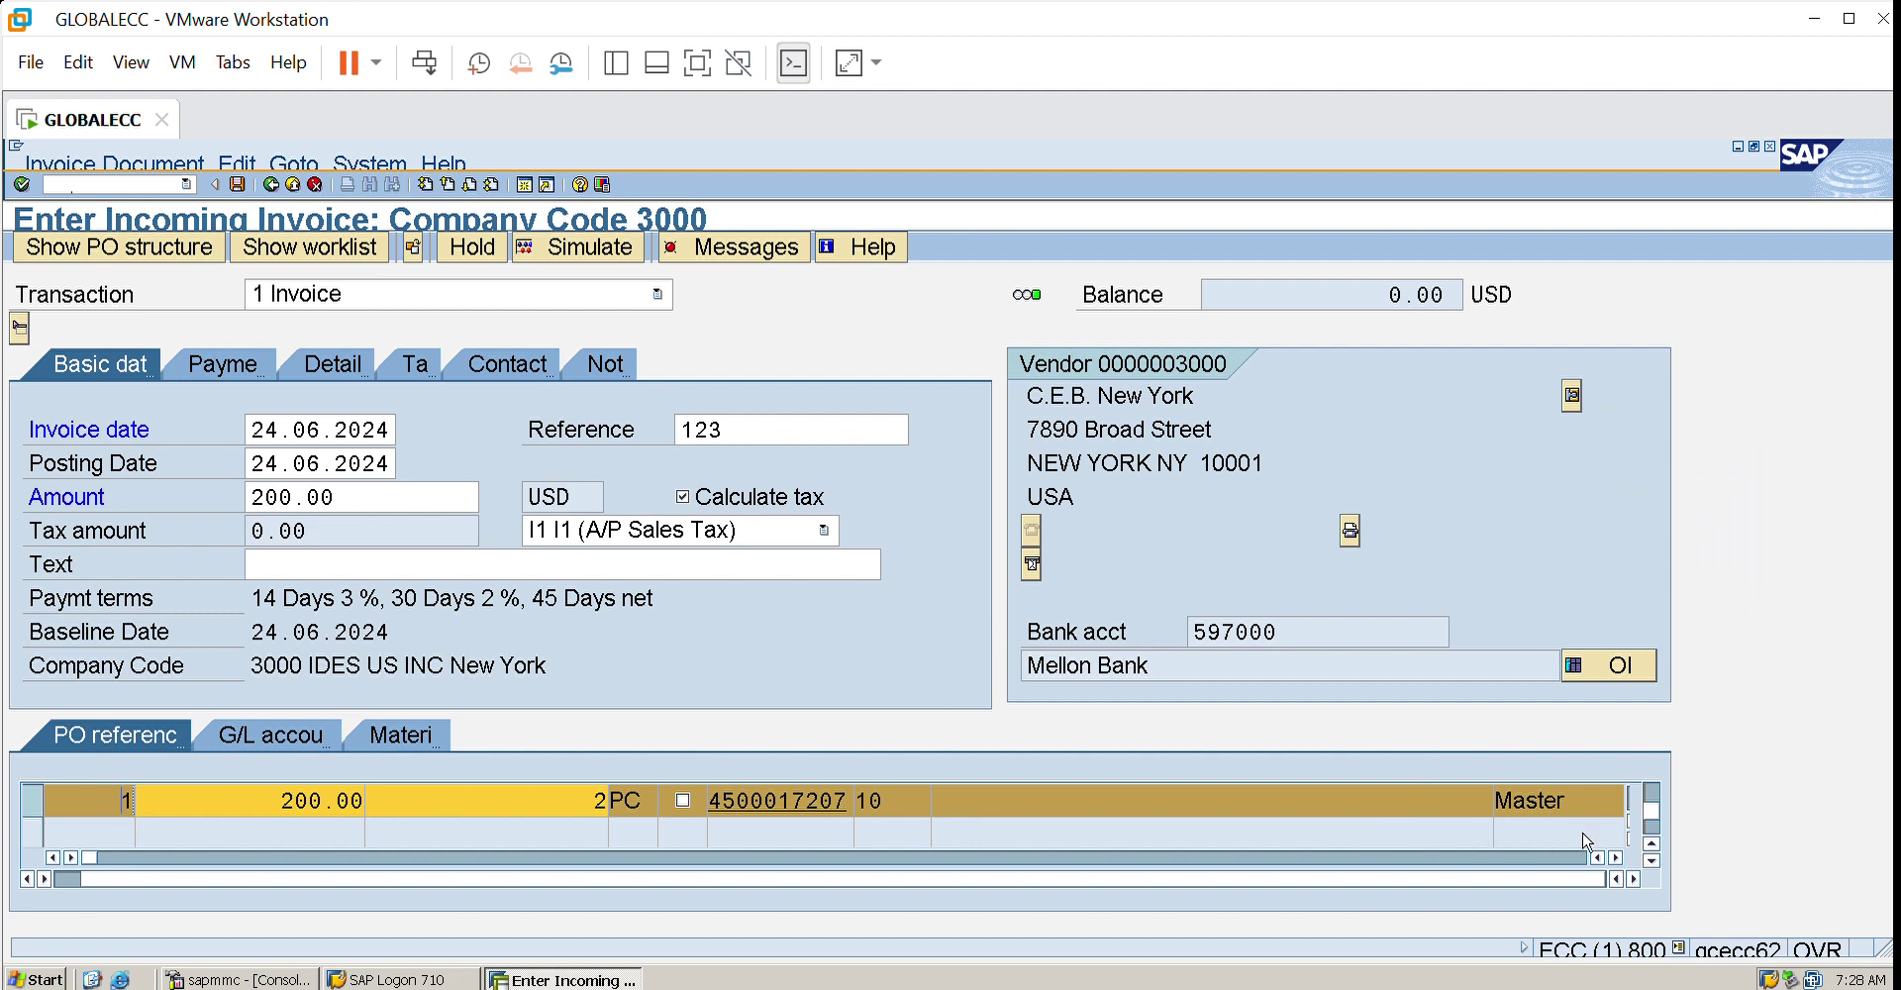
# - Set the invoice header's tax code to I0 (A/P Tax Exempt) and compare it with the purchase order item's tax code
pyautogui.click(826, 522)
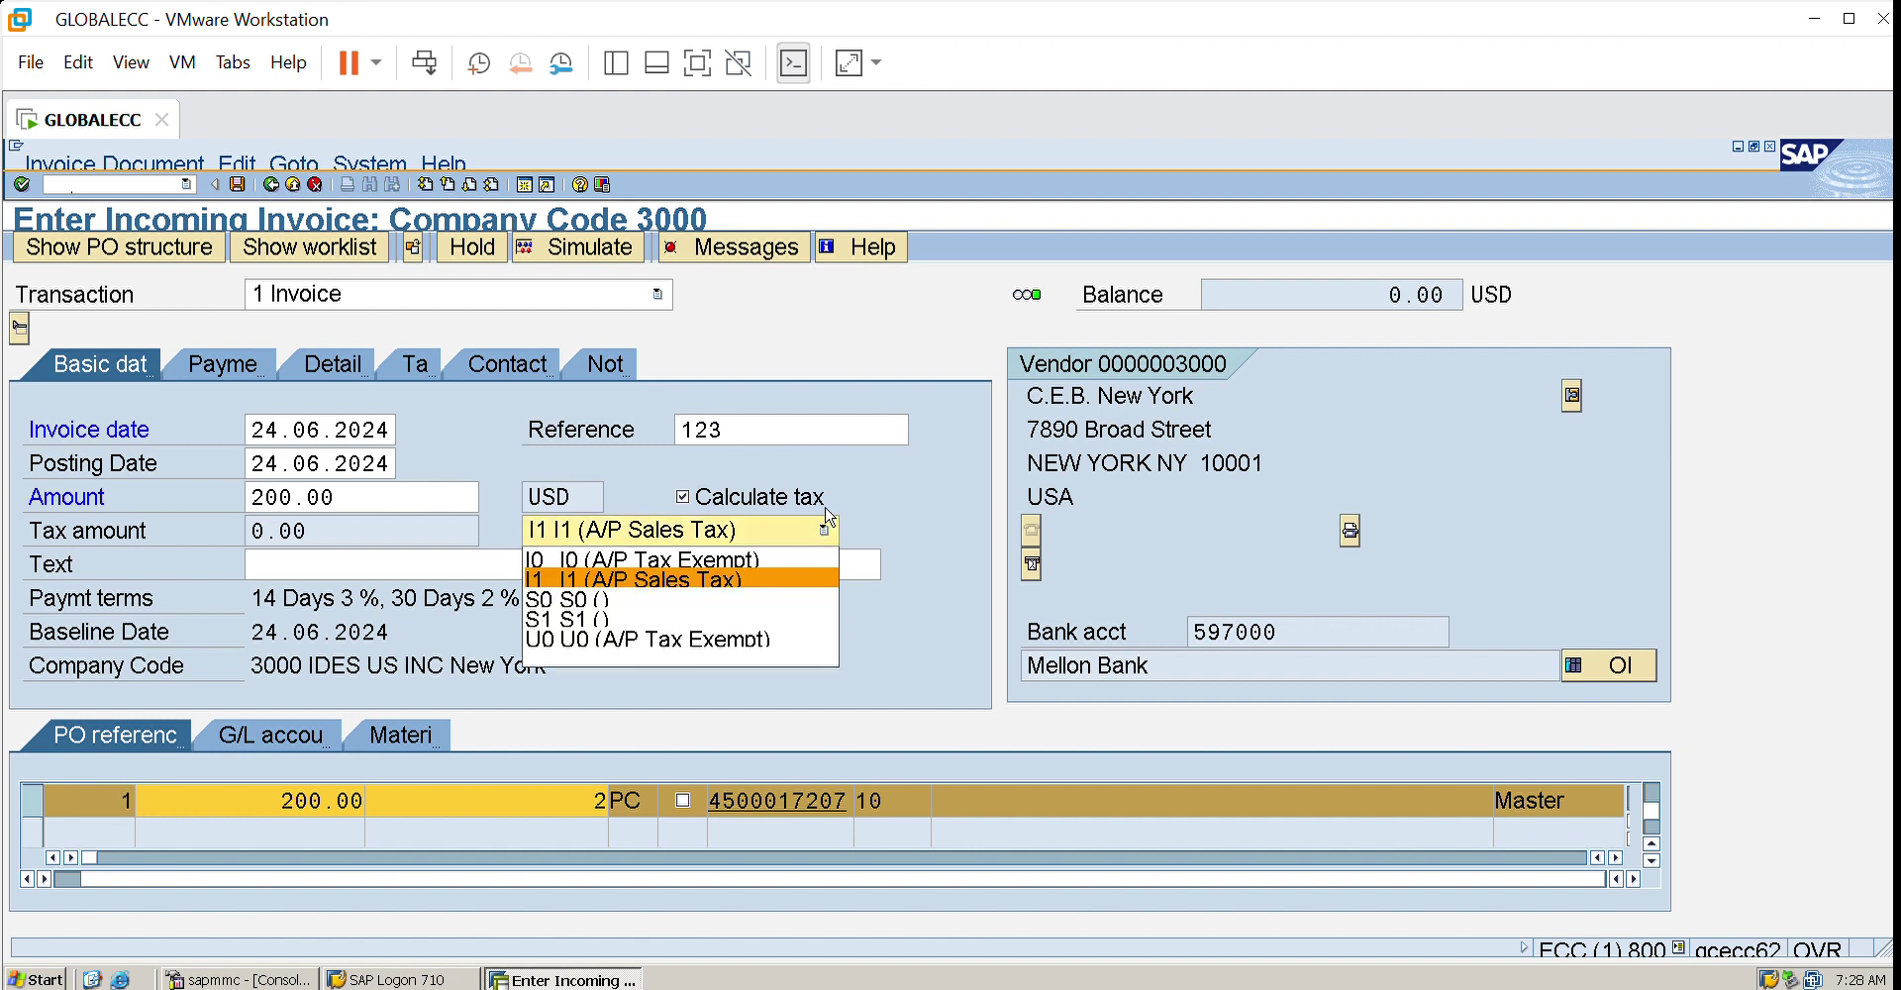
pyautogui.click(735, 554)
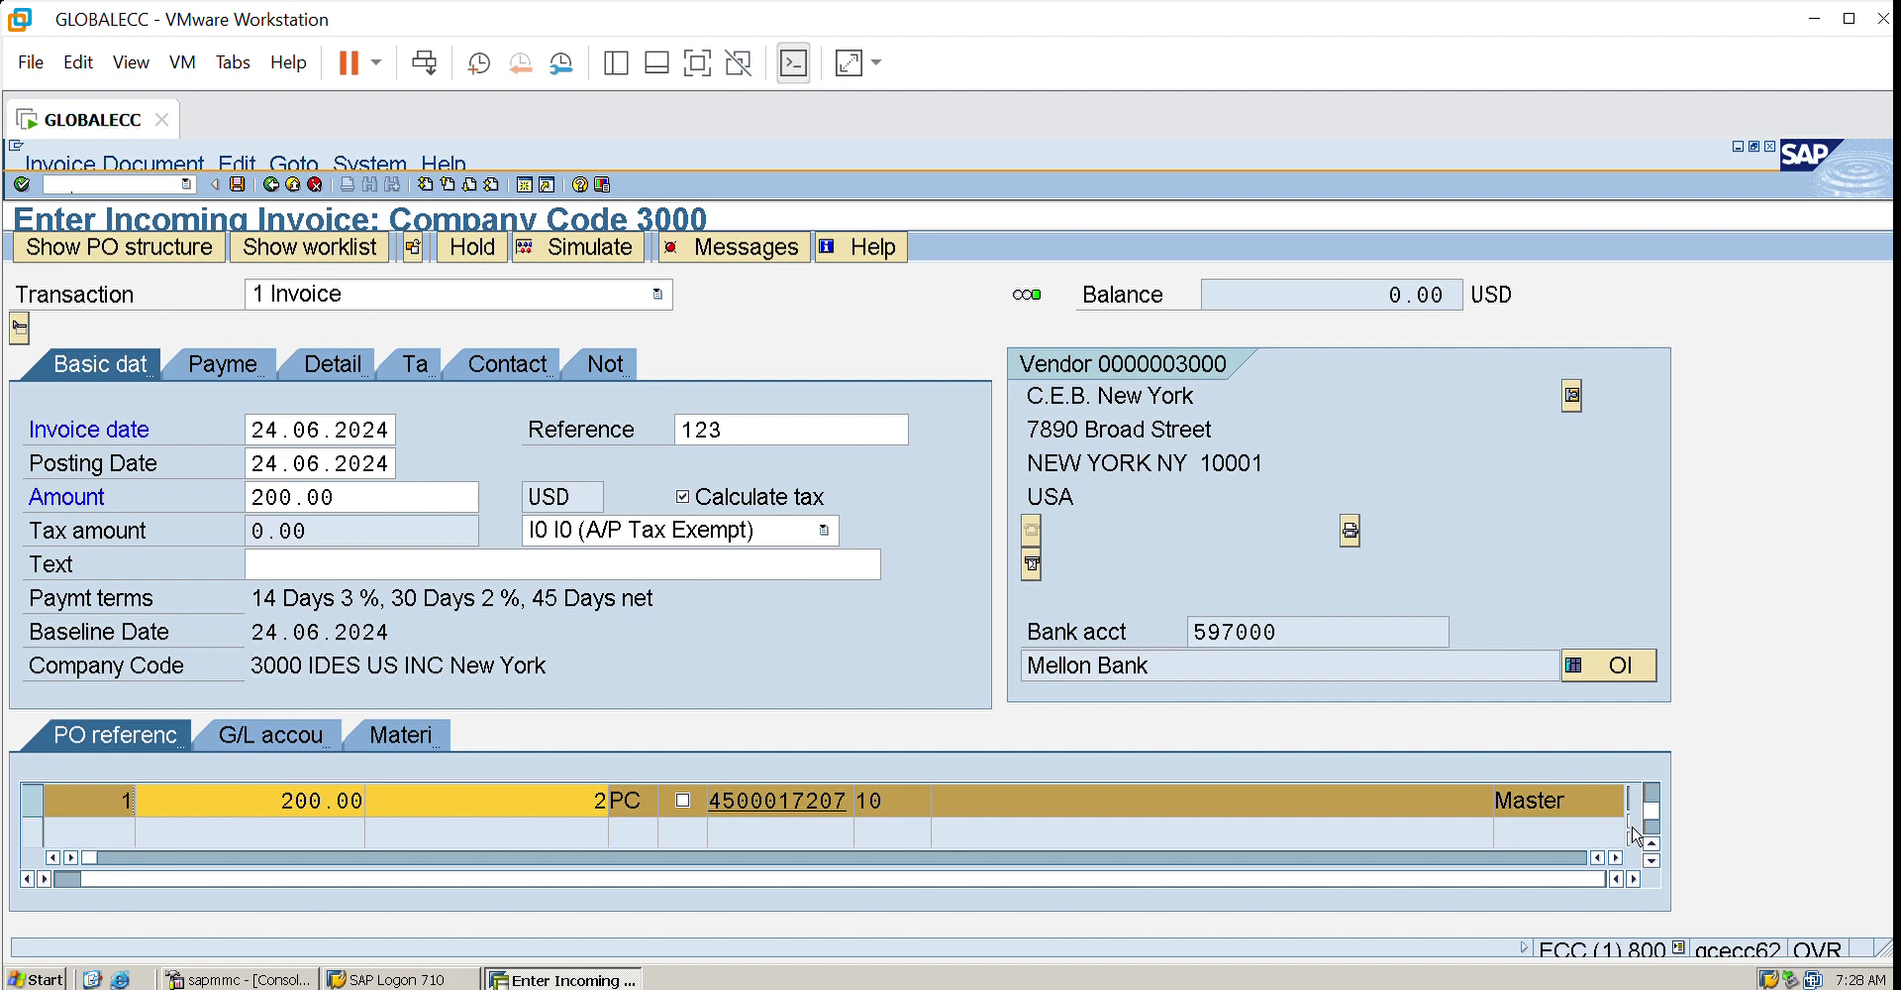
pyautogui.click(1617, 854)
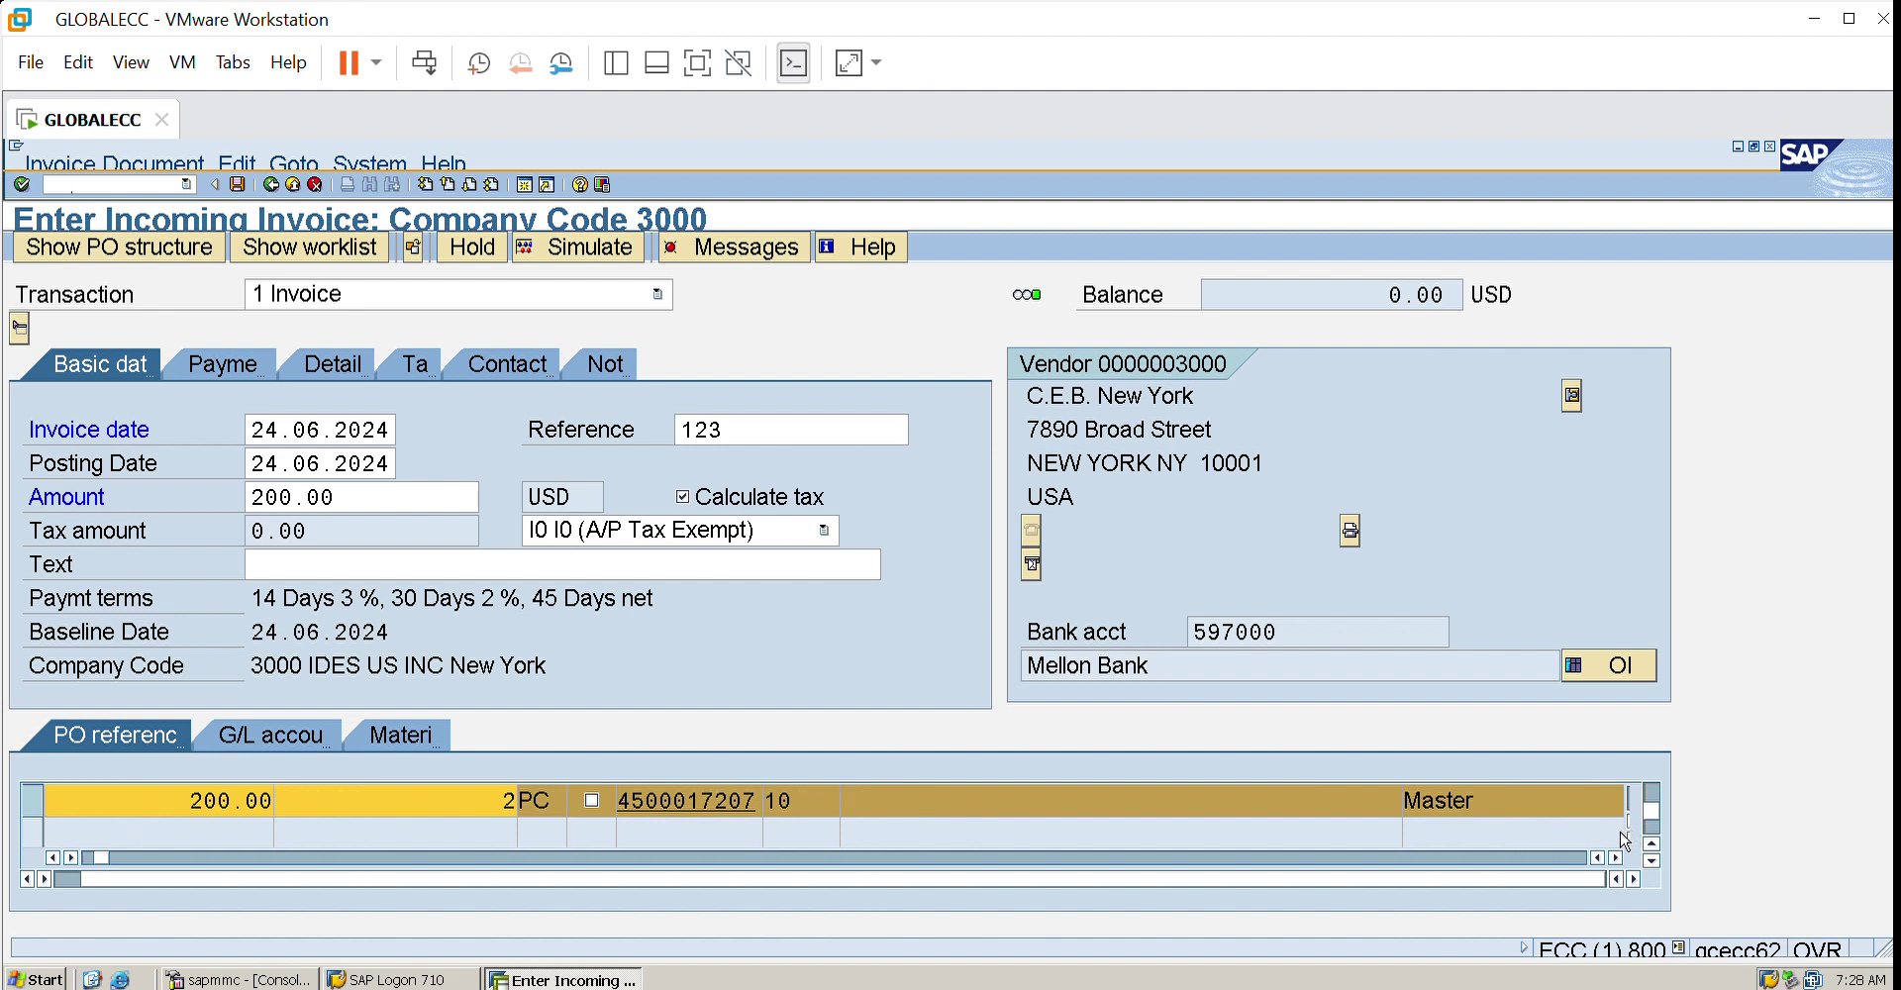
pyautogui.click(1617, 854)
pyautogui.click(1616, 855)
pyautogui.click(1617, 854)
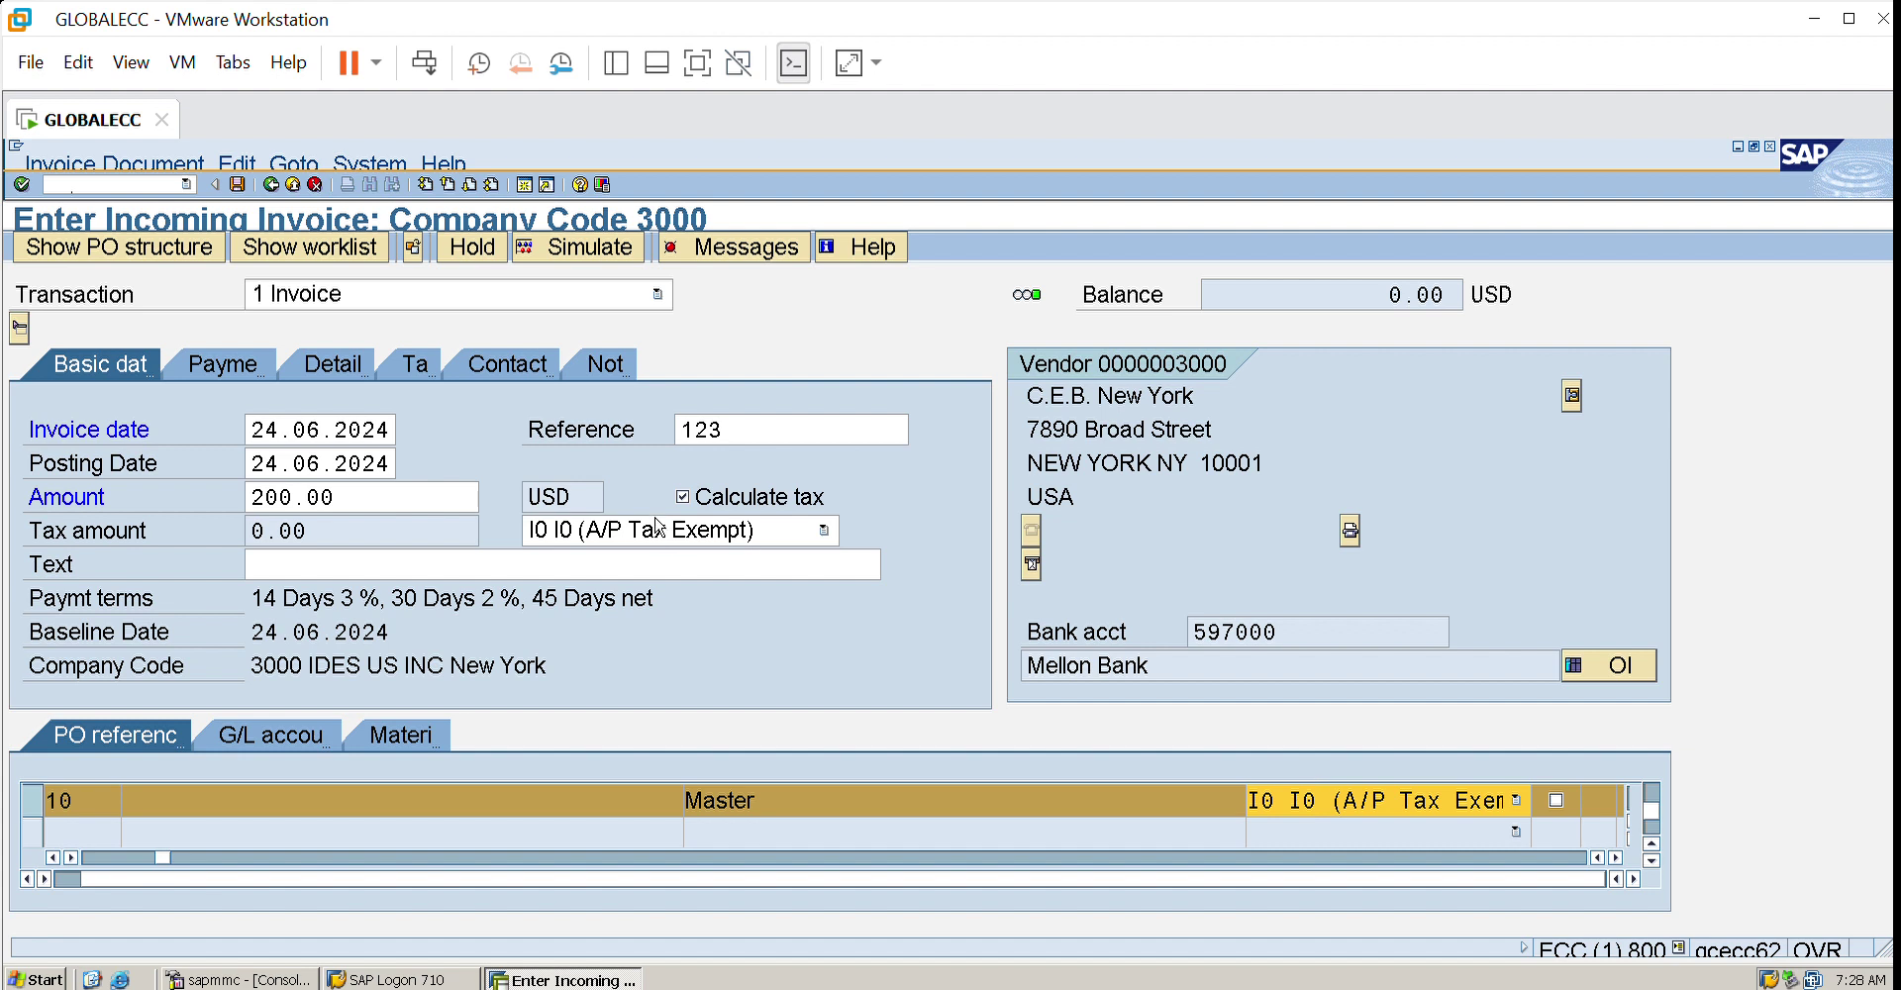
# - Simulate and post the invoice, and exit to SAP Easy Access
pyautogui.click(622, 240)
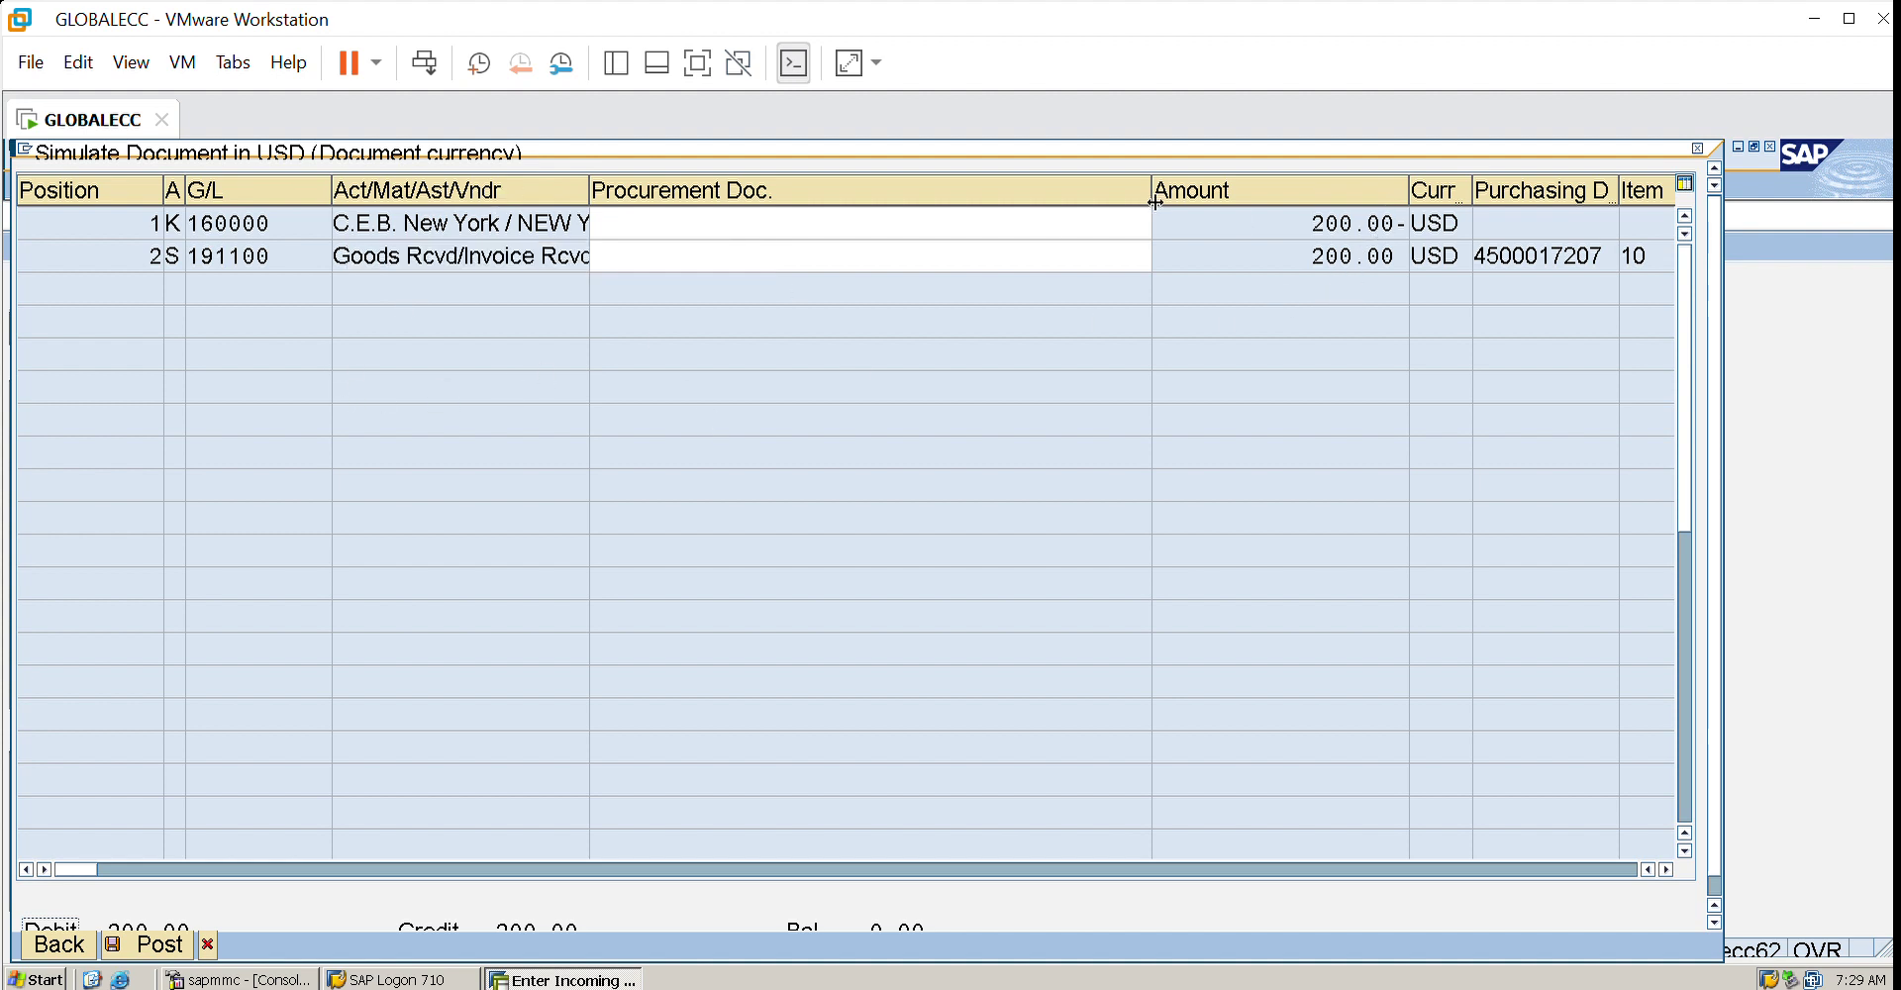
pyautogui.click(163, 943)
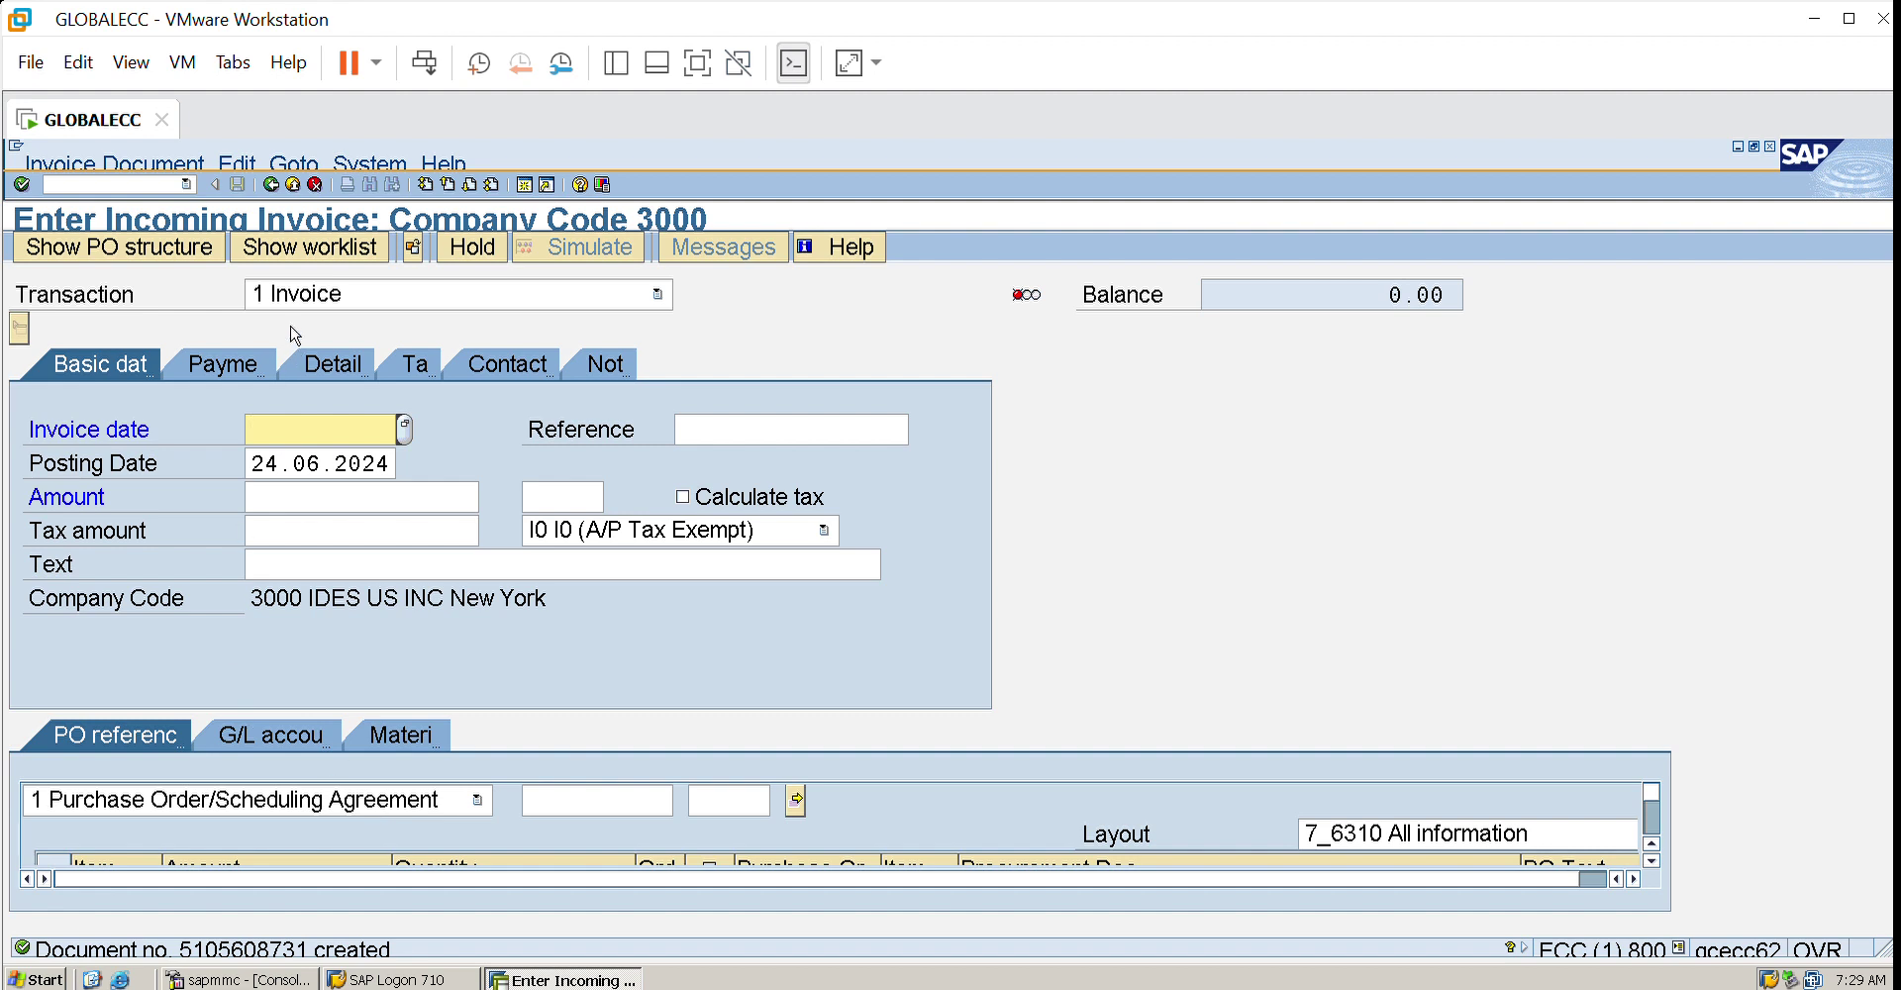
pyautogui.click(296, 182)
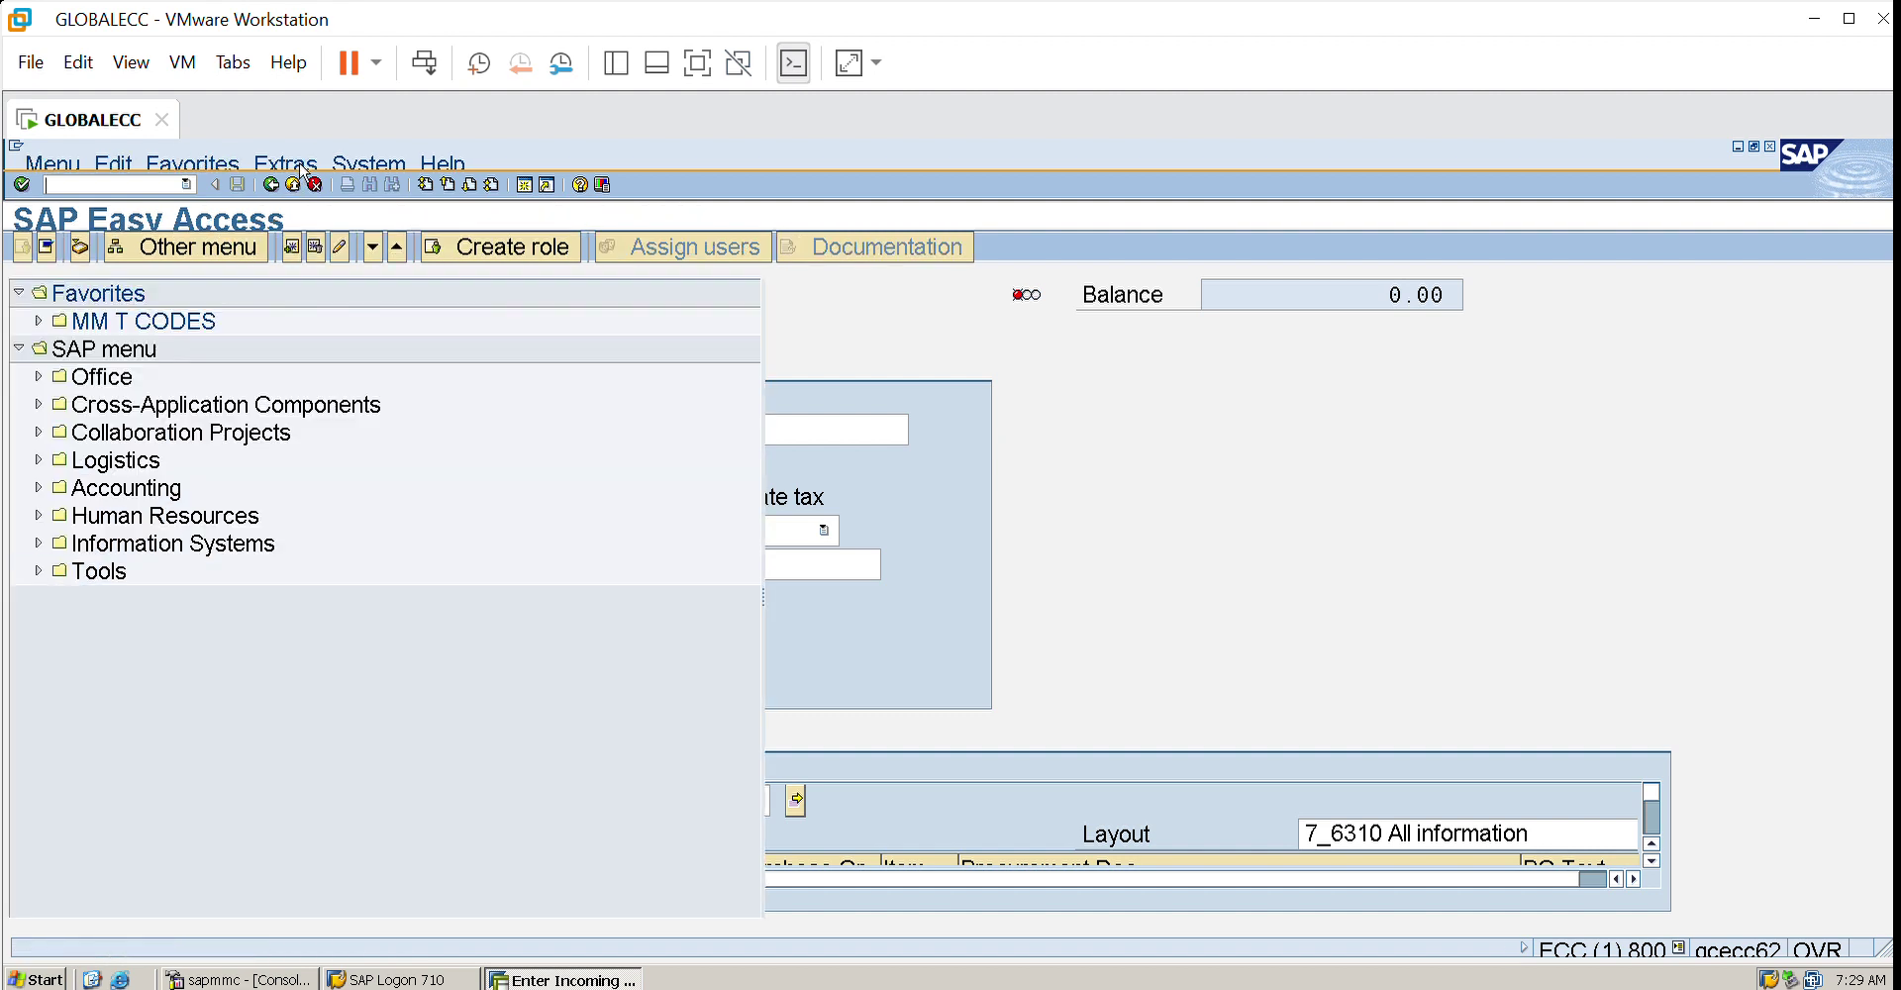
# - Start transaction MIR4 and display the invoice document just posted for fiscal year 2024
pyautogui.write('mir4')
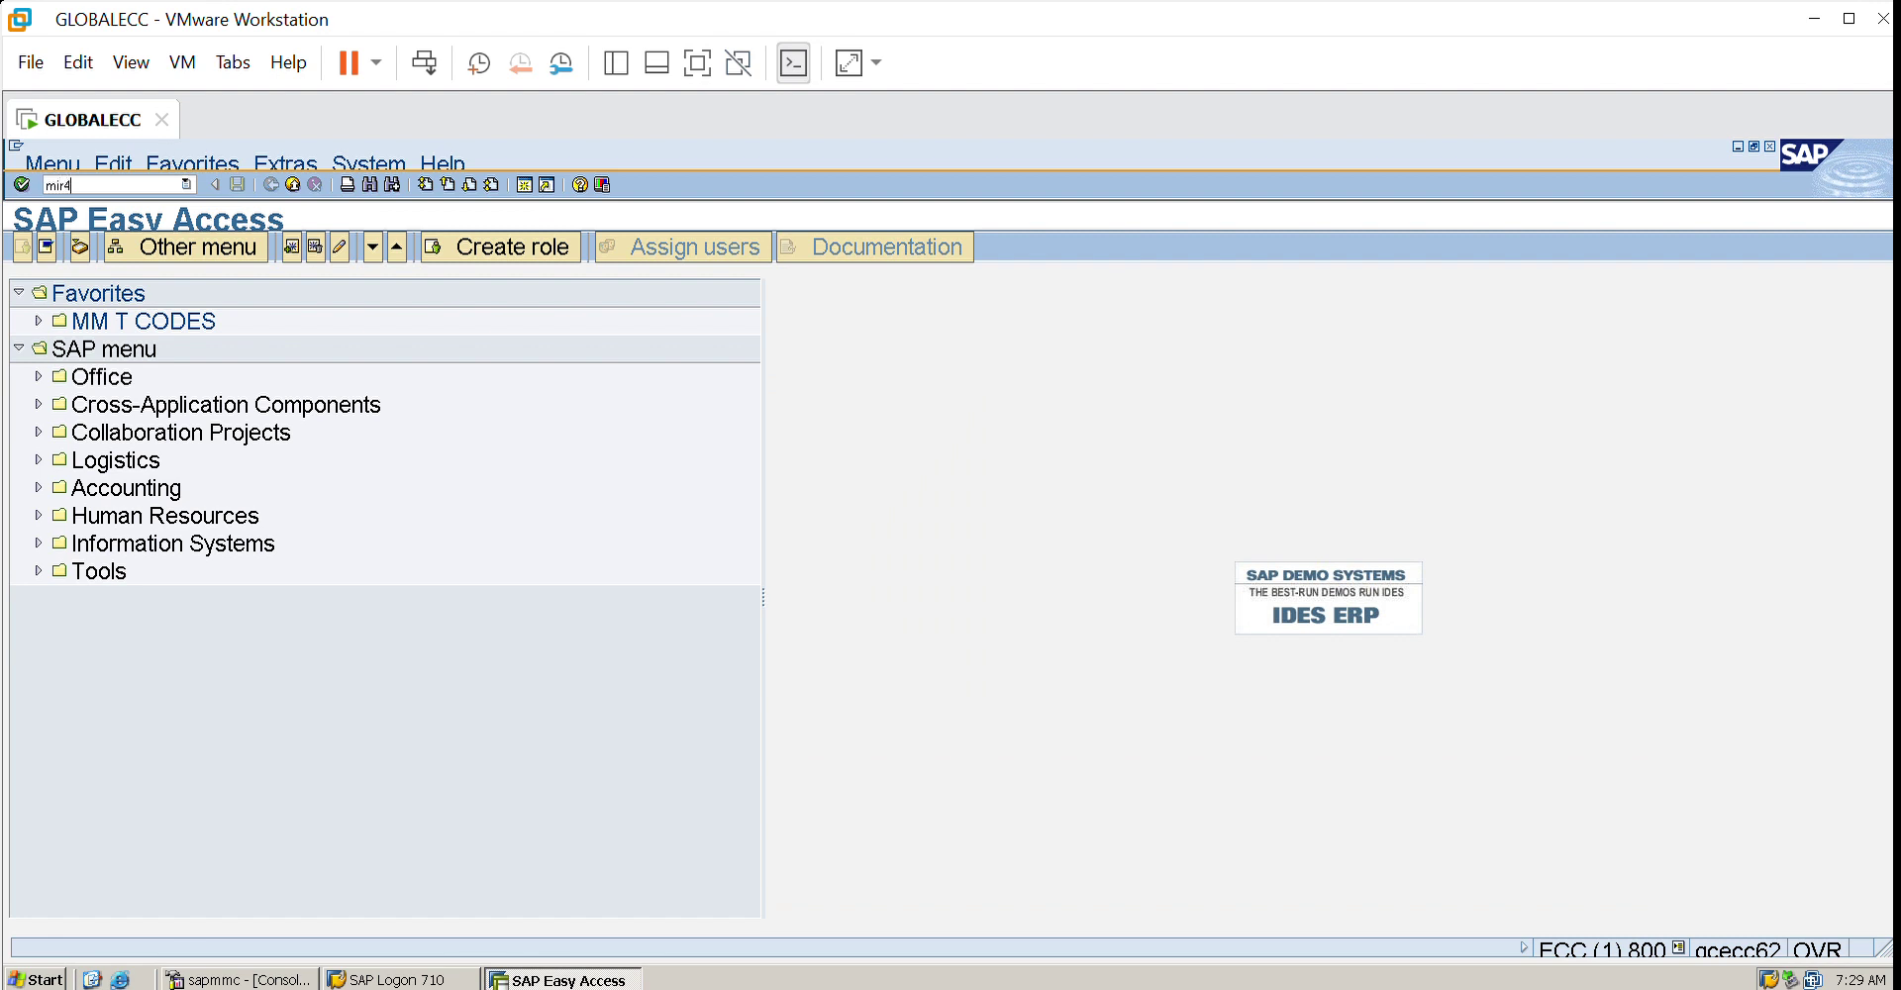
pyautogui.press('Return')
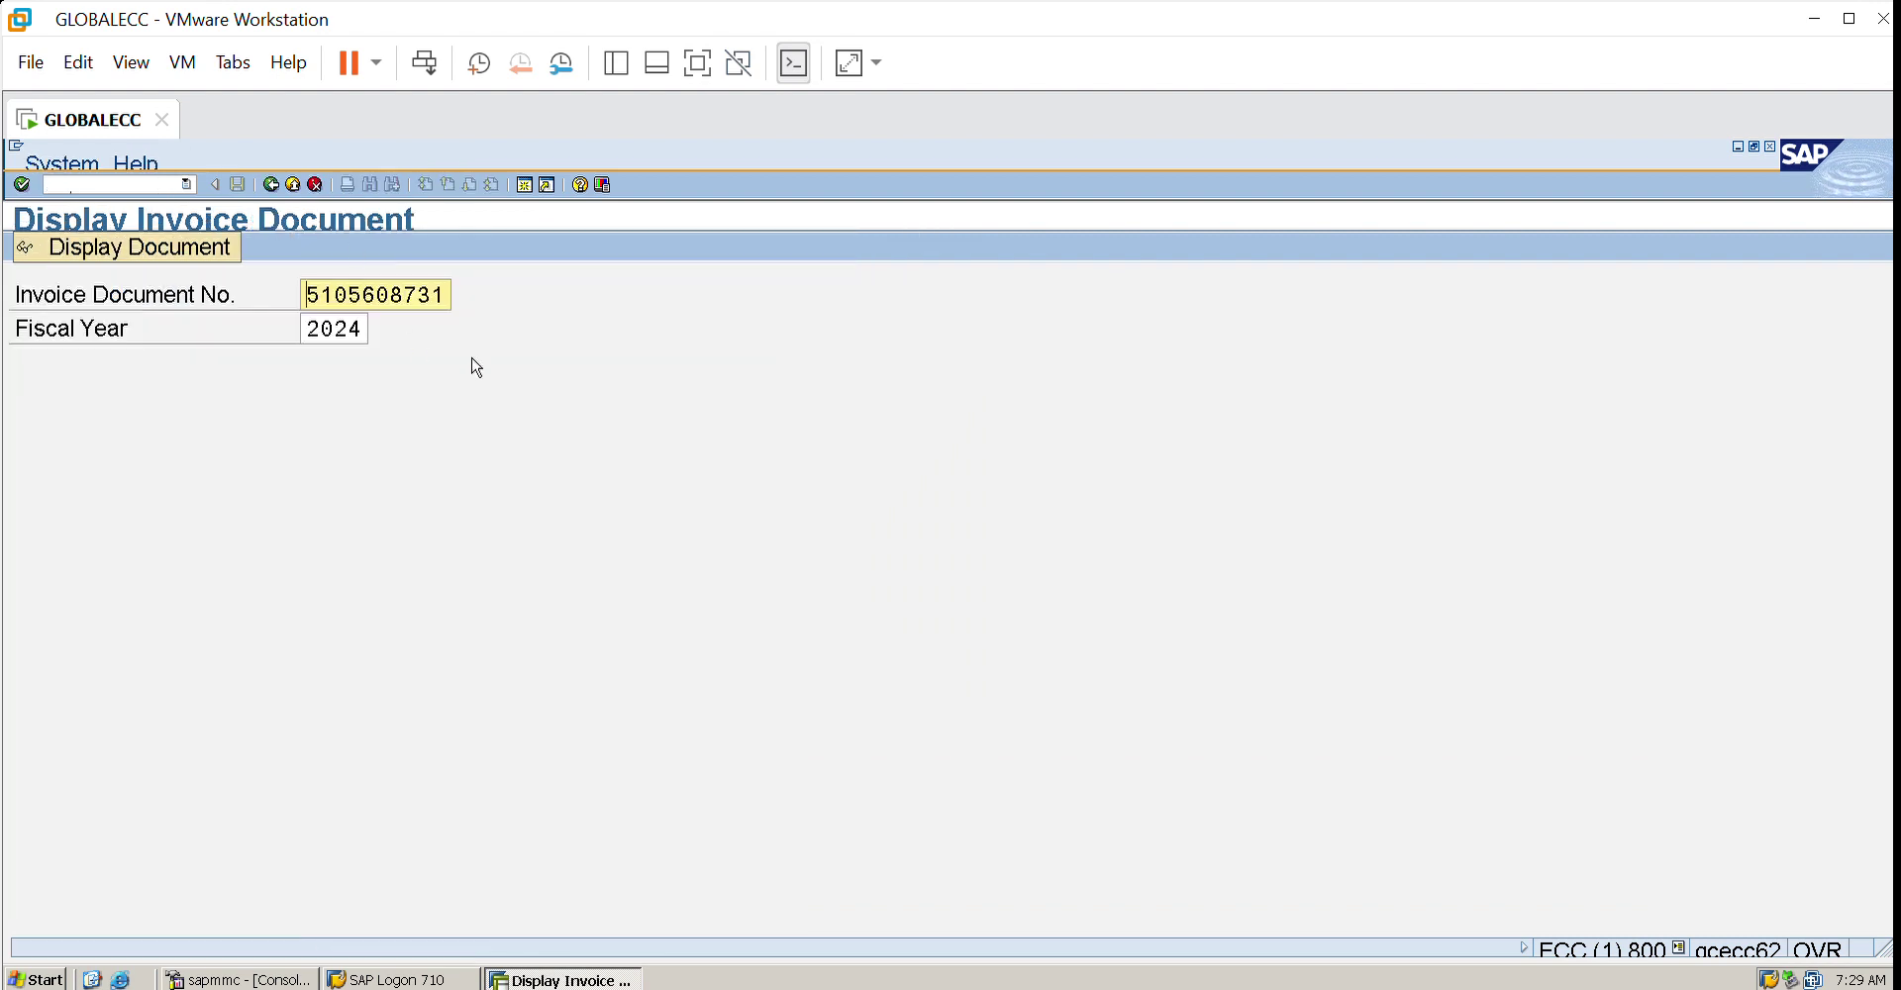
pyautogui.press('Return')
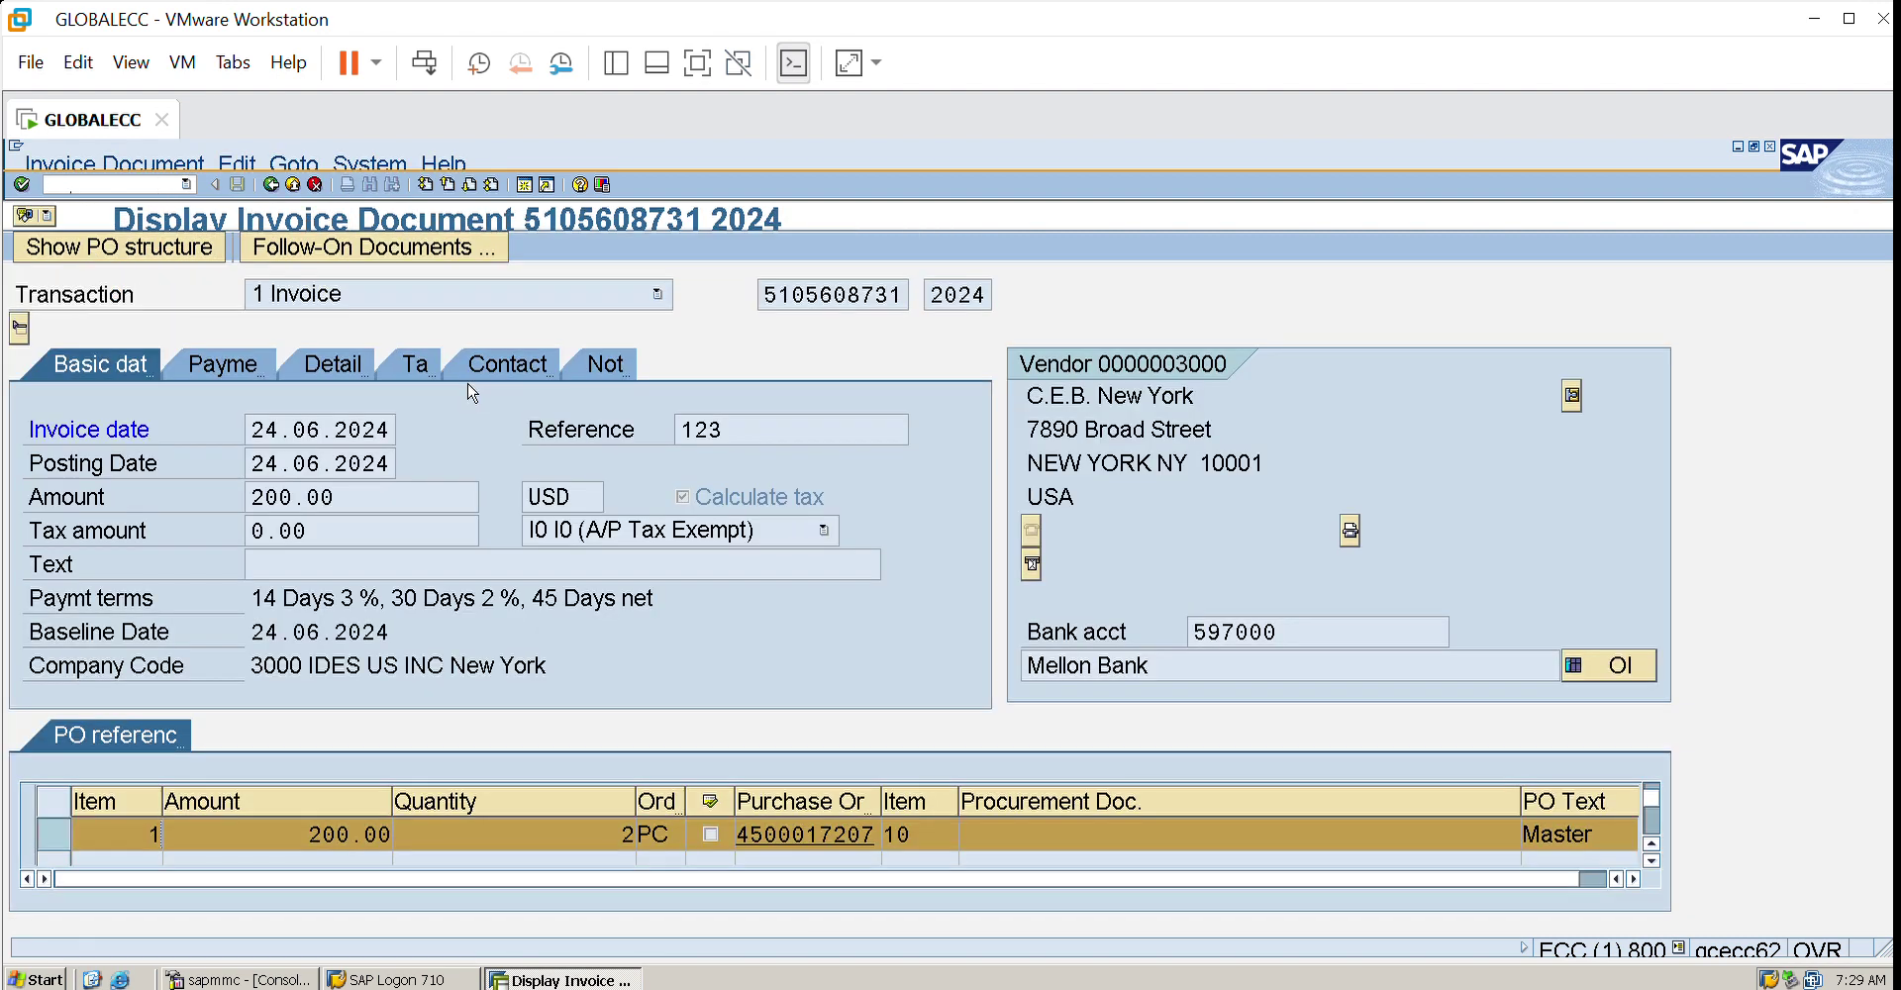
# - Review the invoice's payment data and consult the list of possible payment terms, closing it without choosing one
pyautogui.click(217, 349)
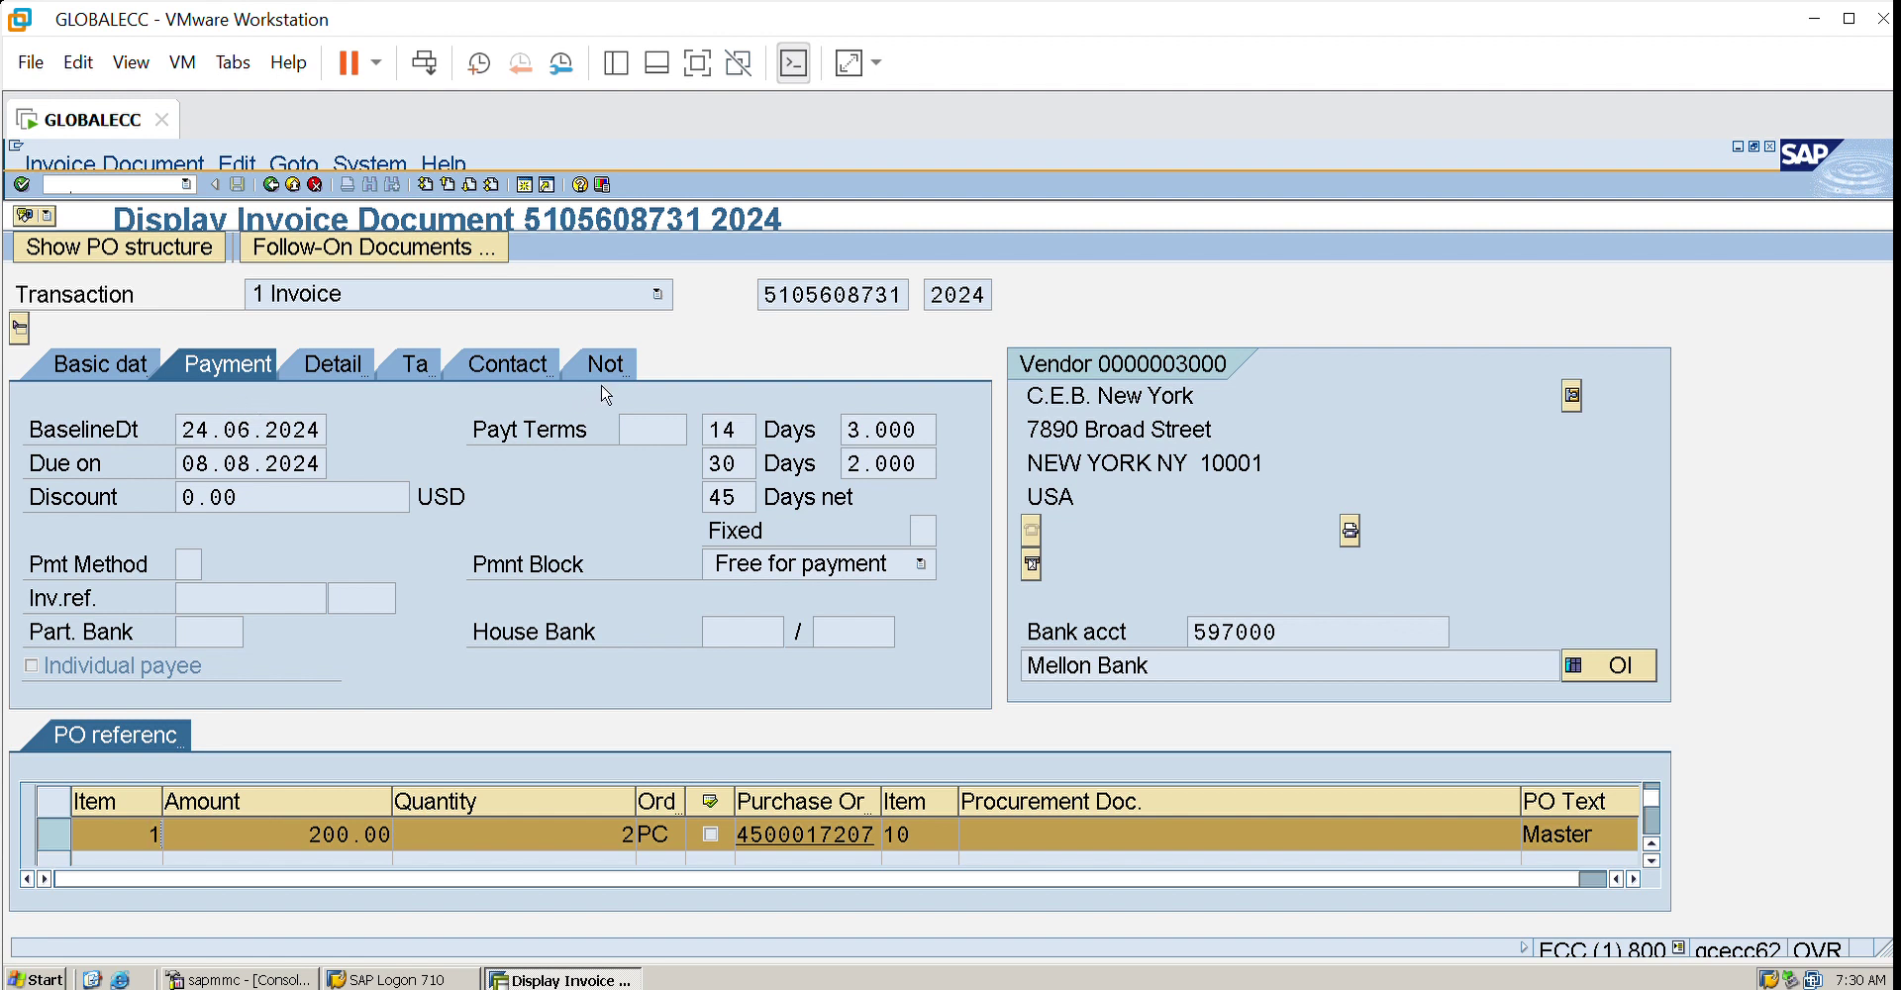
pyautogui.click(650, 403)
pyautogui.press('F4')
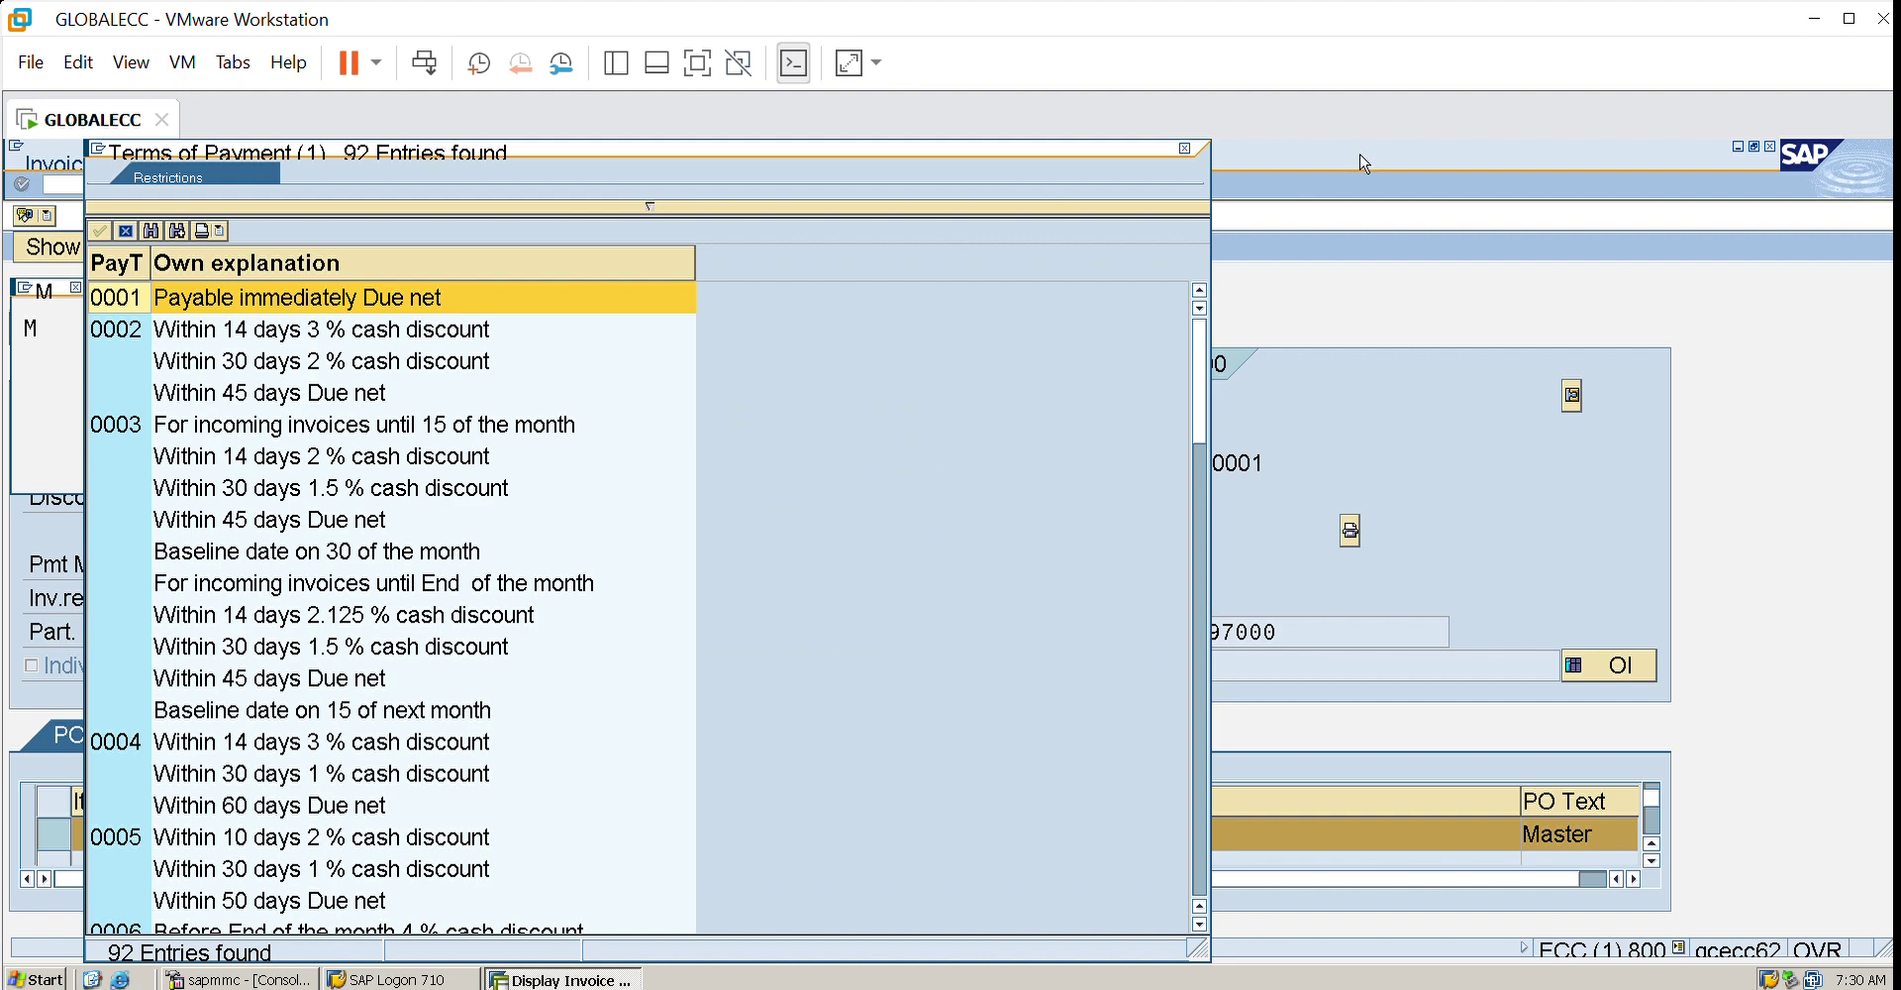
pyautogui.click(1184, 147)
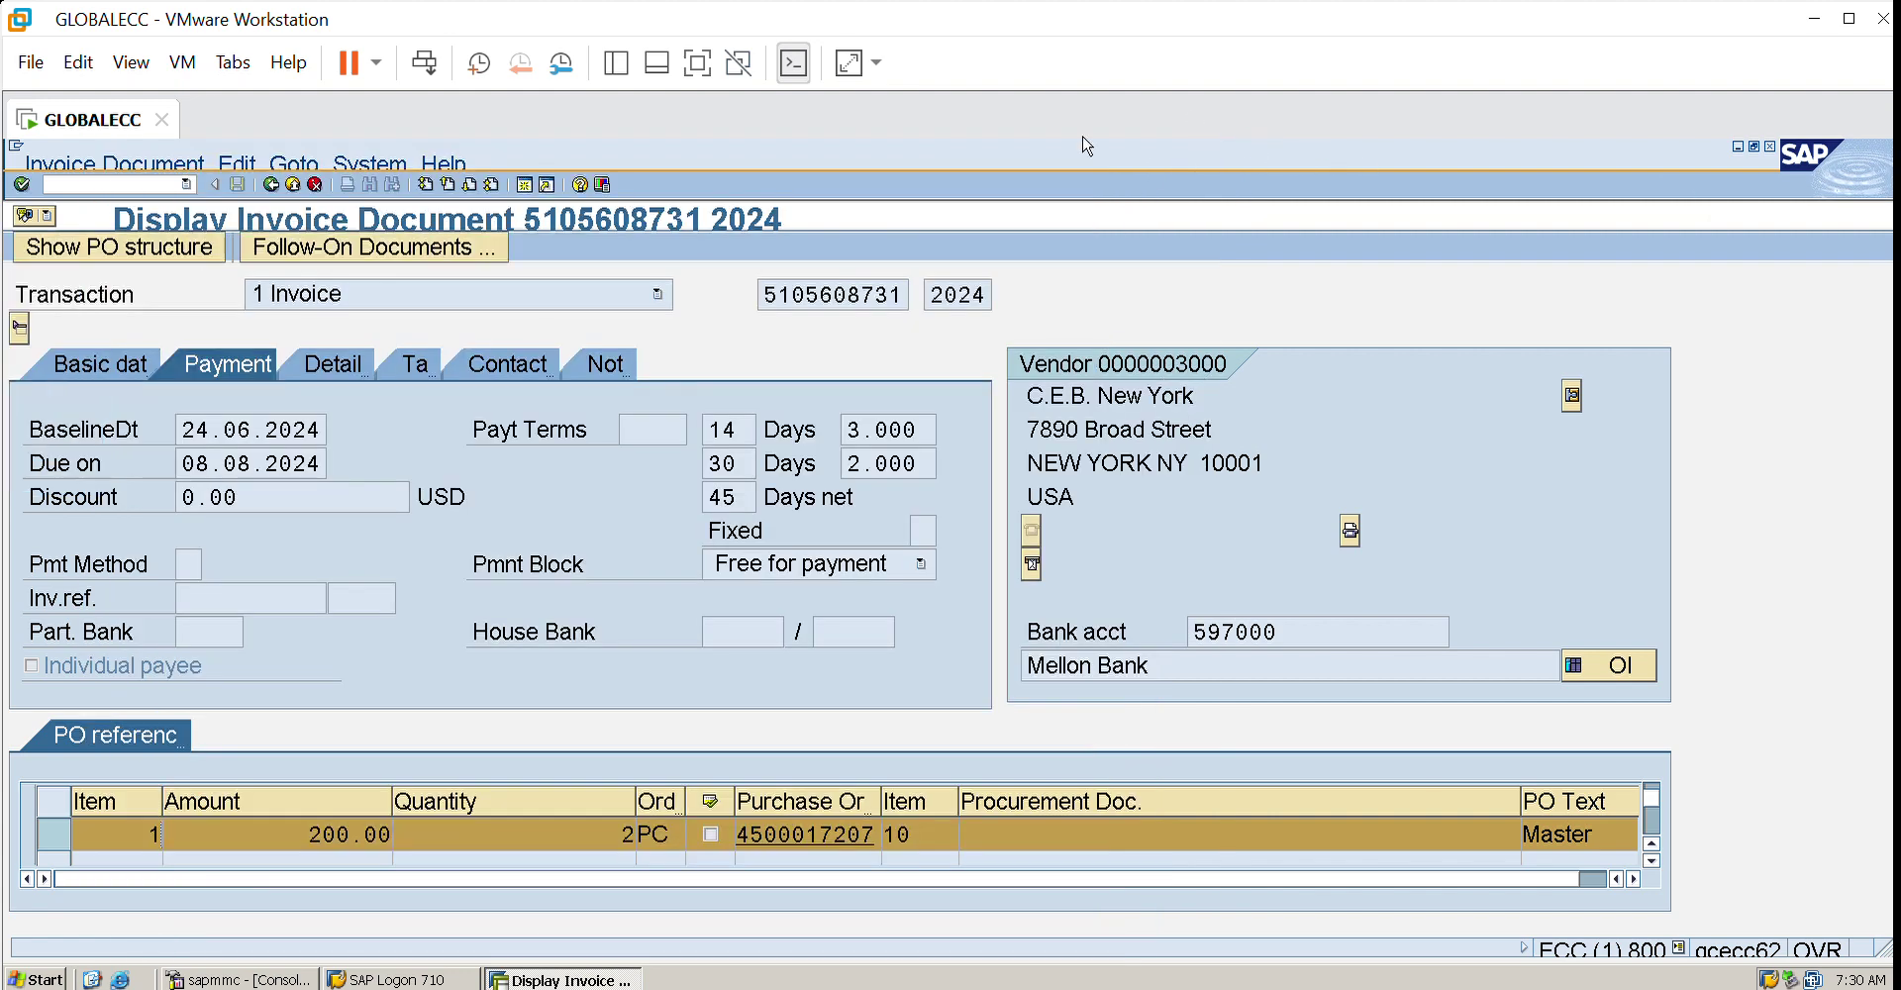
pyautogui.click(216, 426)
# - In a new session, start XK03 and display the purchasing data of vendor 3000 for company code 3000 and purchasing organization 3000
pyautogui.click(528, 183)
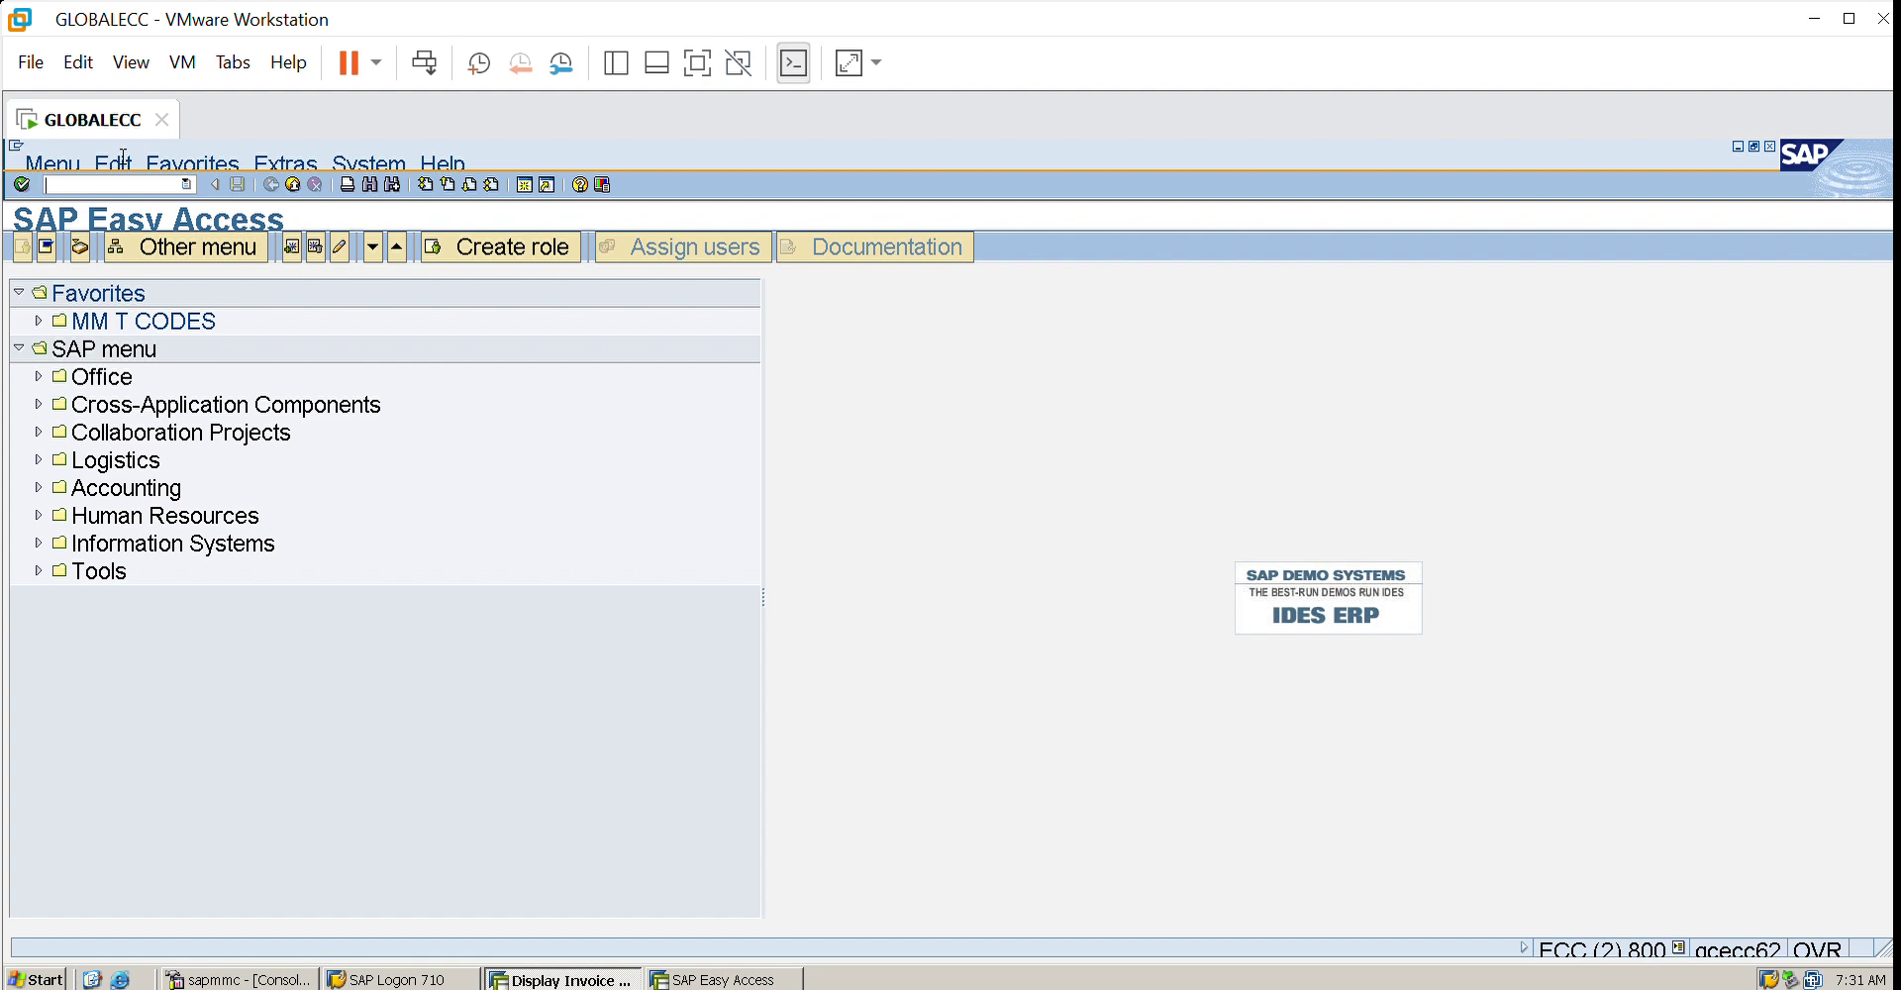
pyautogui.write('xk03')
pyautogui.press('Return')
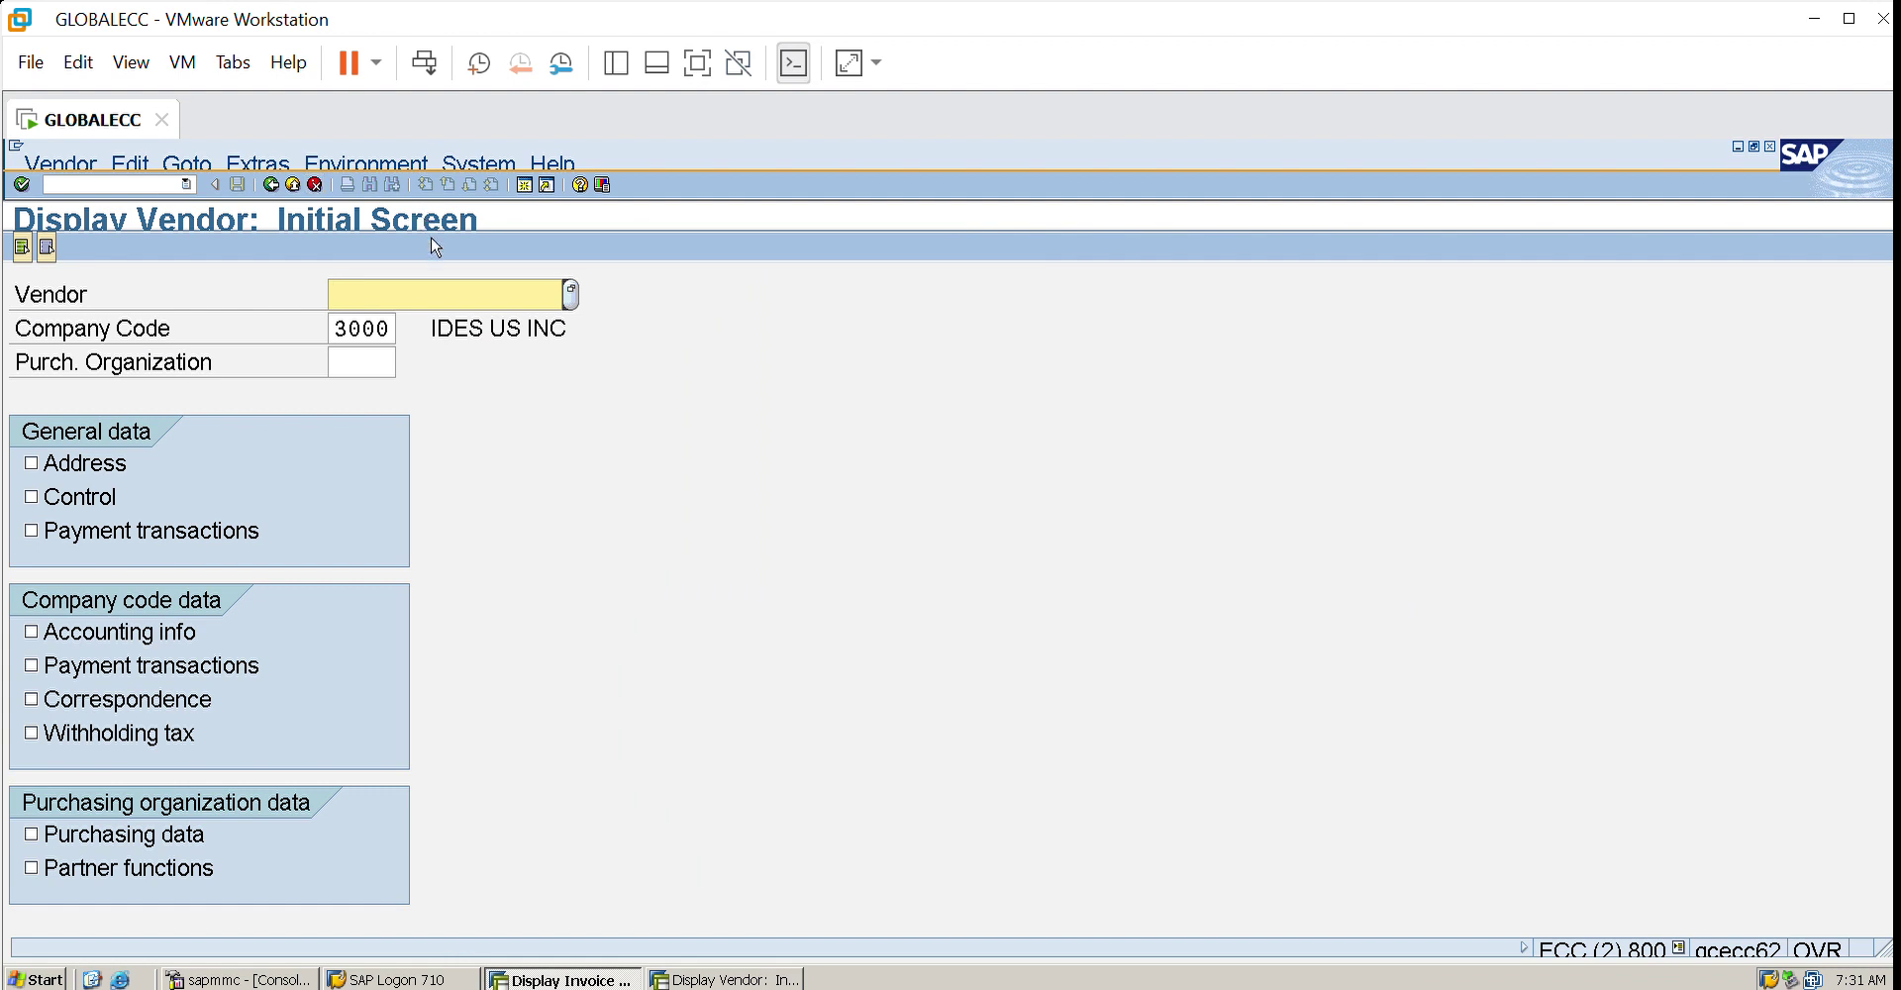
pyautogui.write('300')
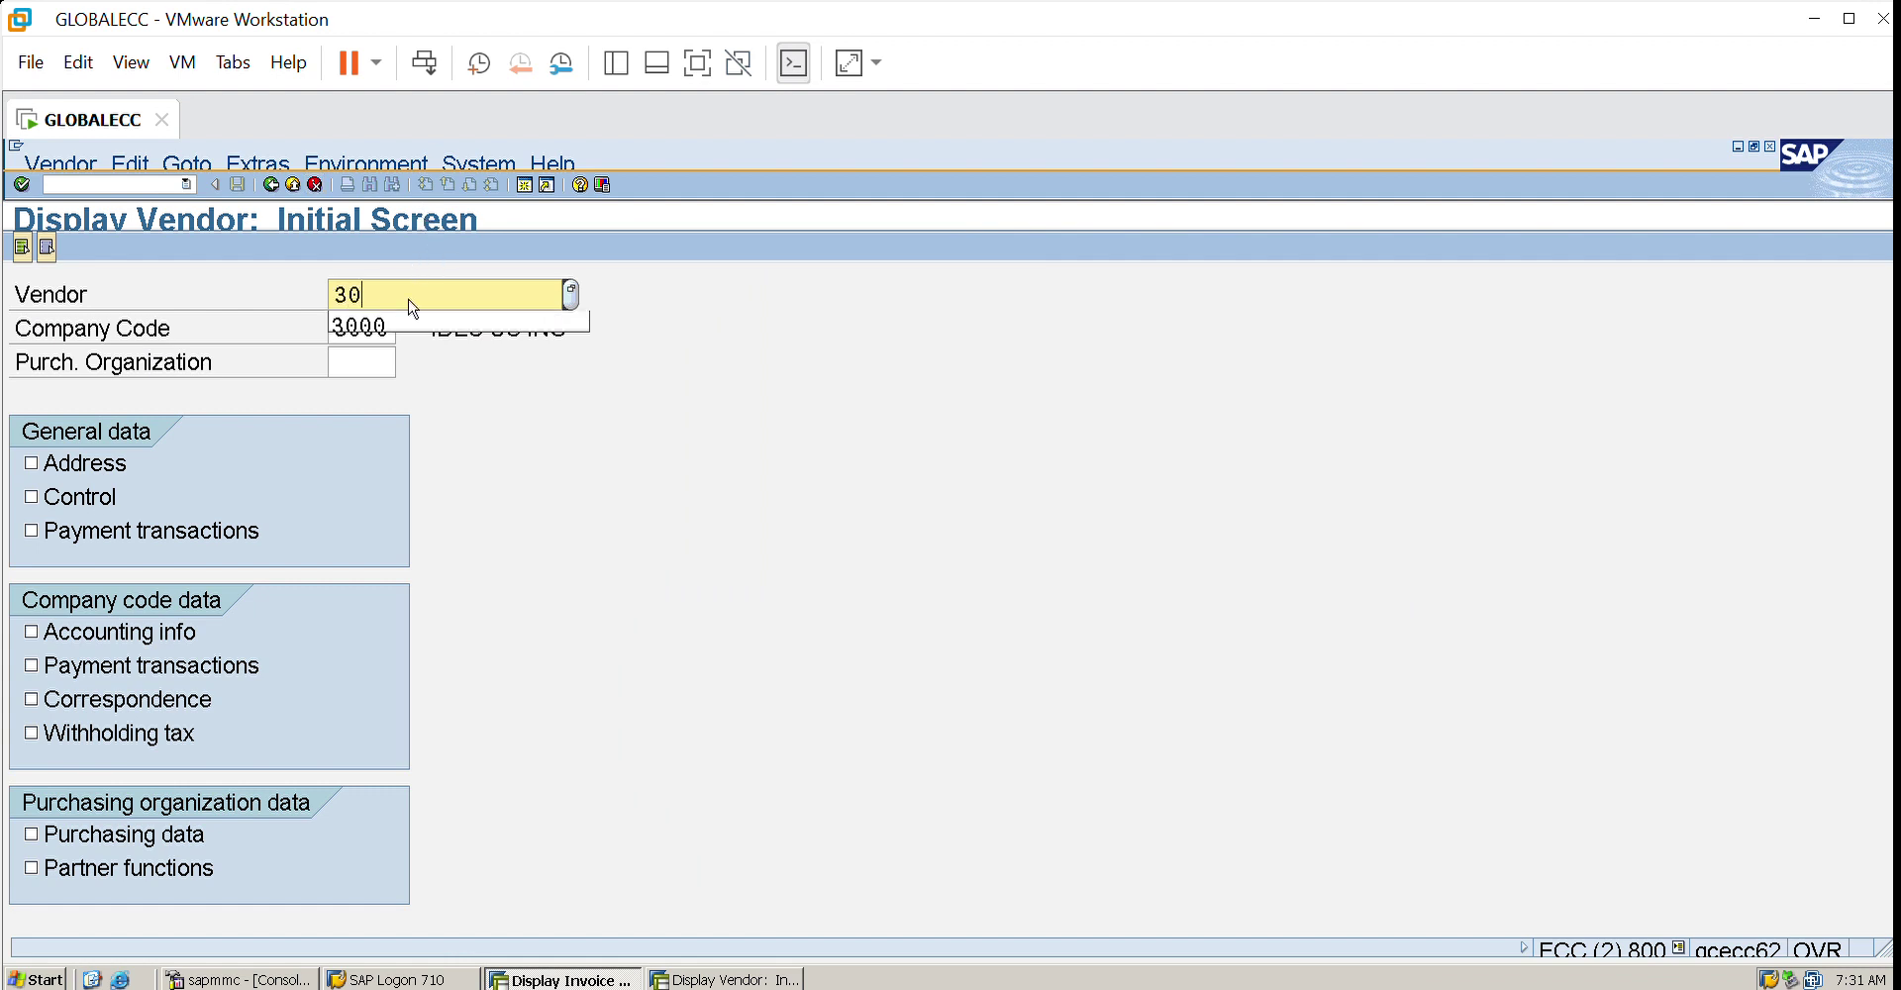
pyautogui.click(410, 265)
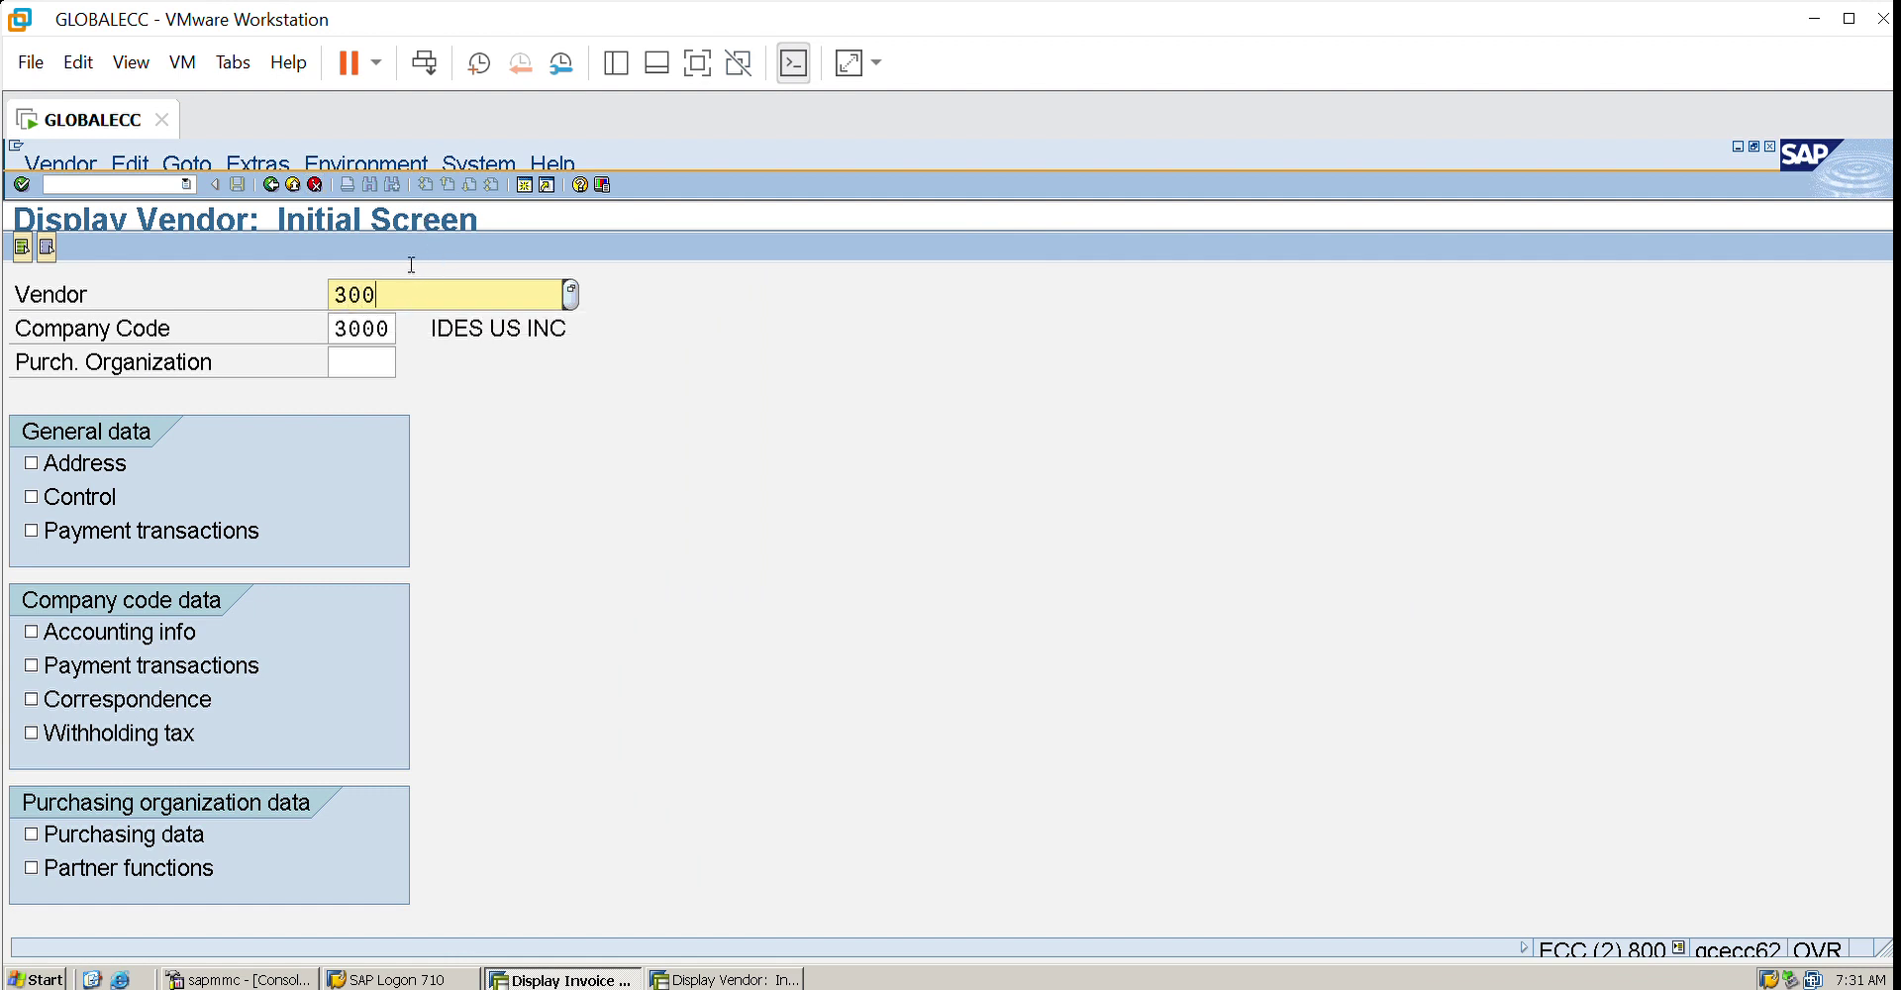
pyautogui.write('0')
pyautogui.press('Tab')
pyautogui.press('Tab')
pyautogui.write('3000')
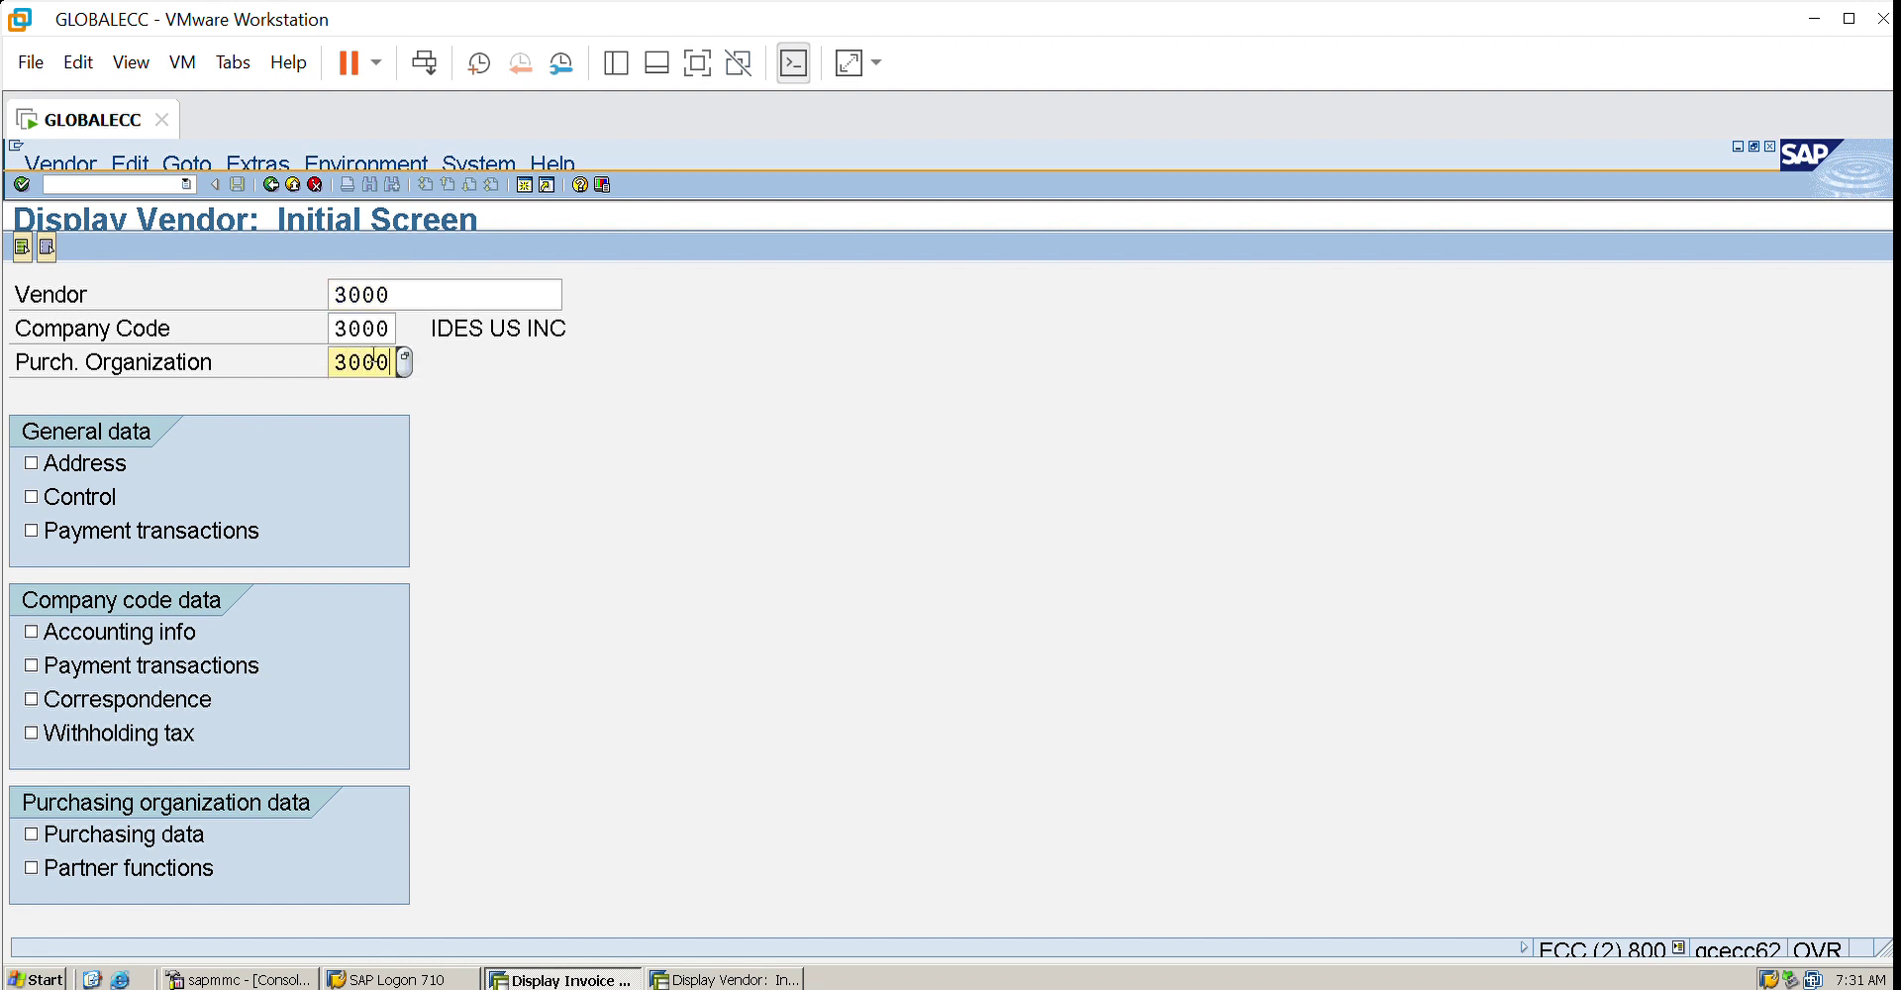
pyautogui.click(40, 814)
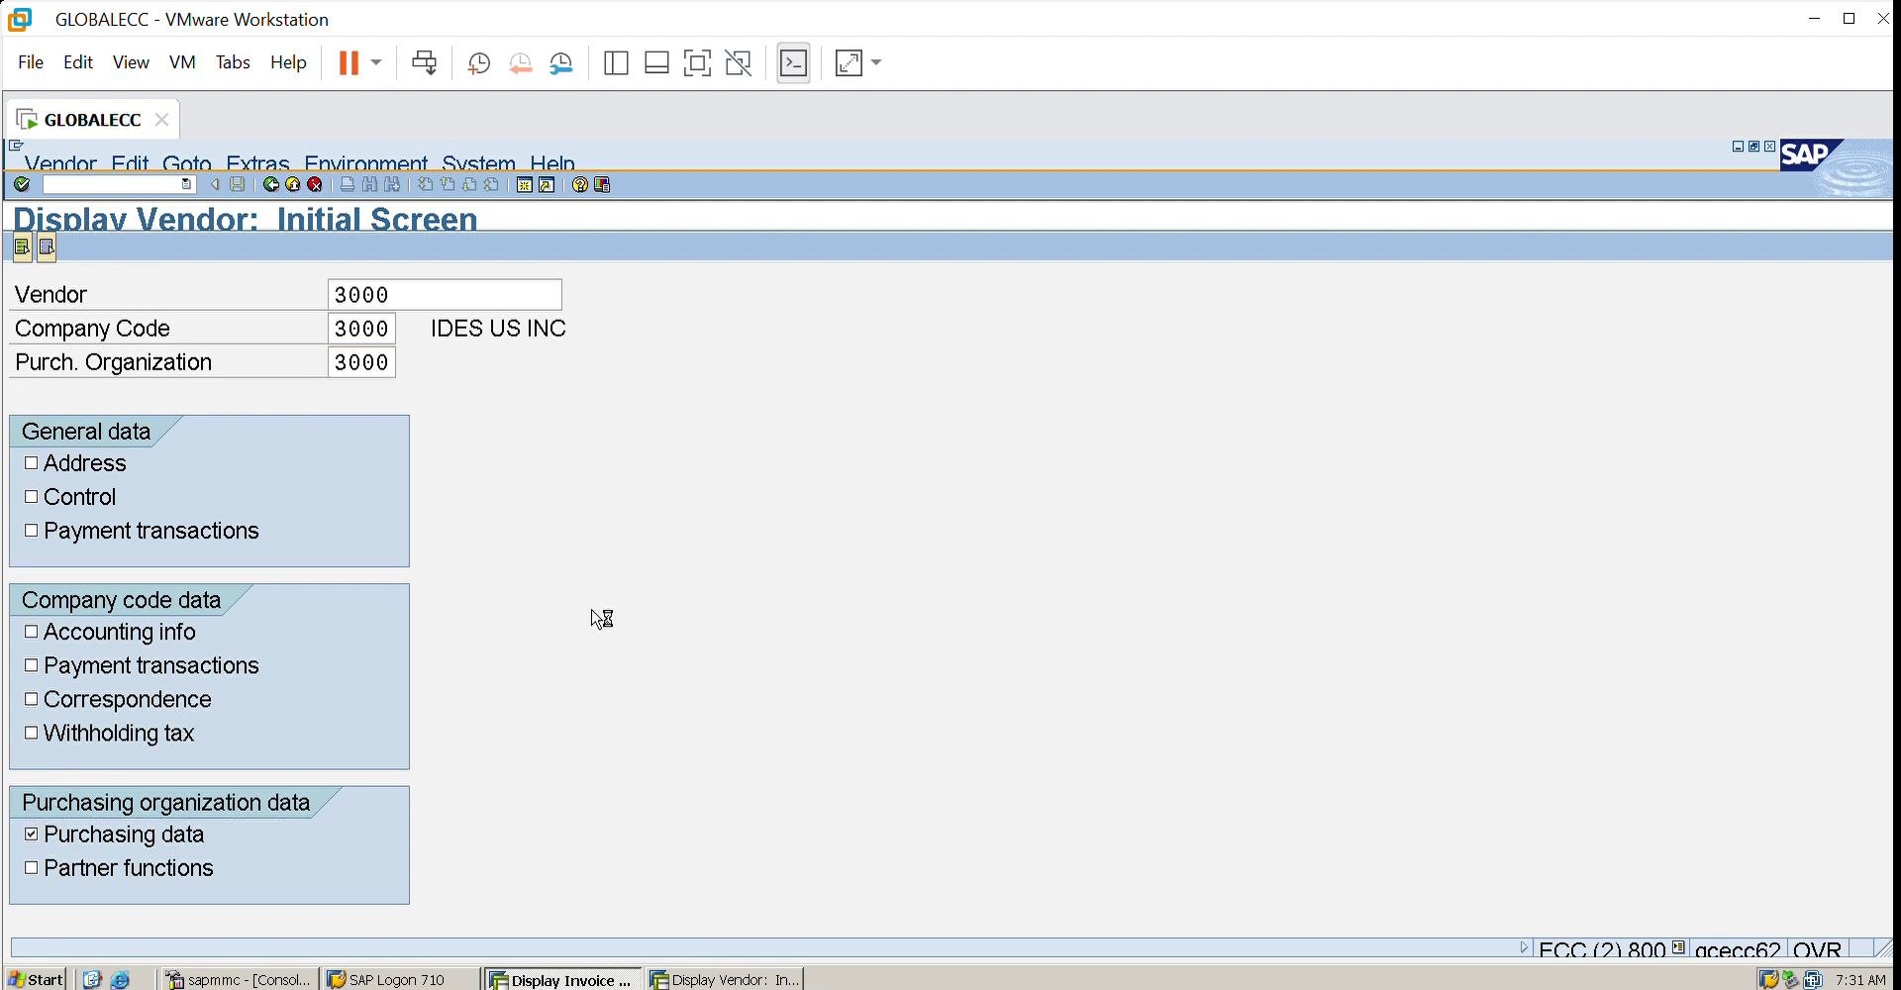
pyautogui.press('Return')
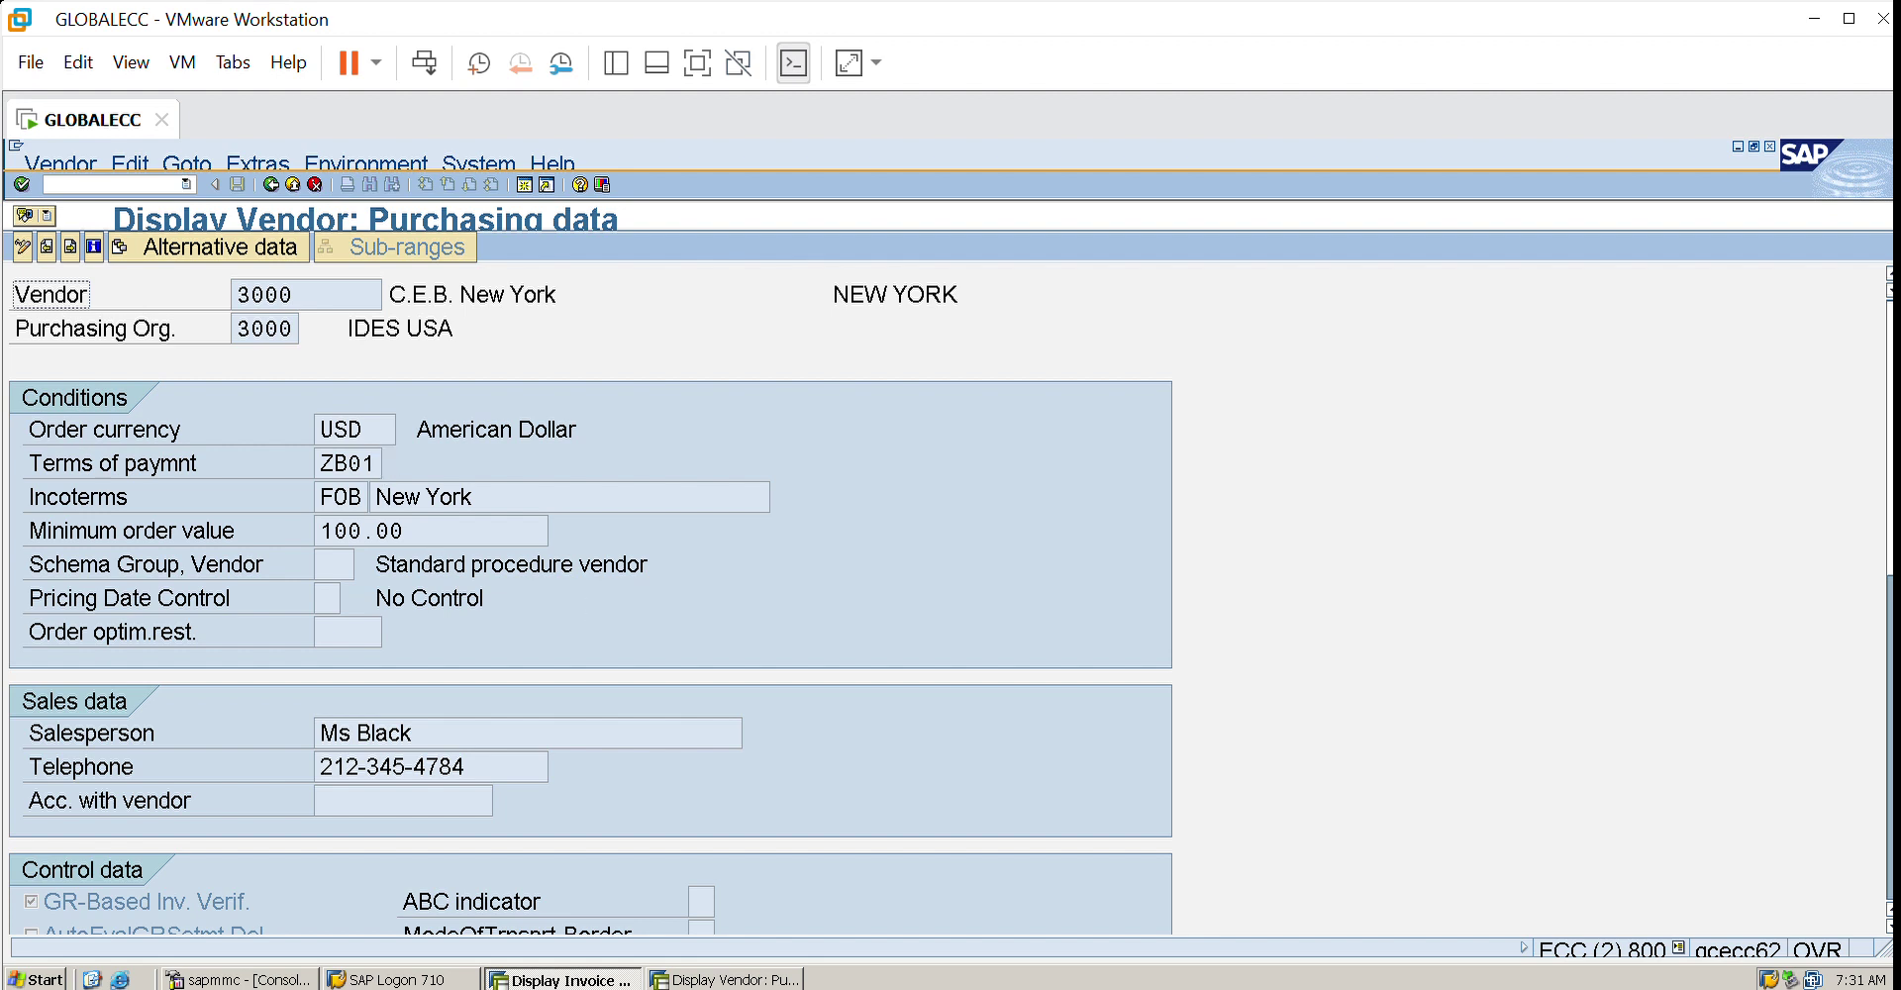
# - Find payment term ZB01 in the list of possible entries for the vendor's terms of payment
pyautogui.click(386, 460)
pyautogui.click(391, 458)
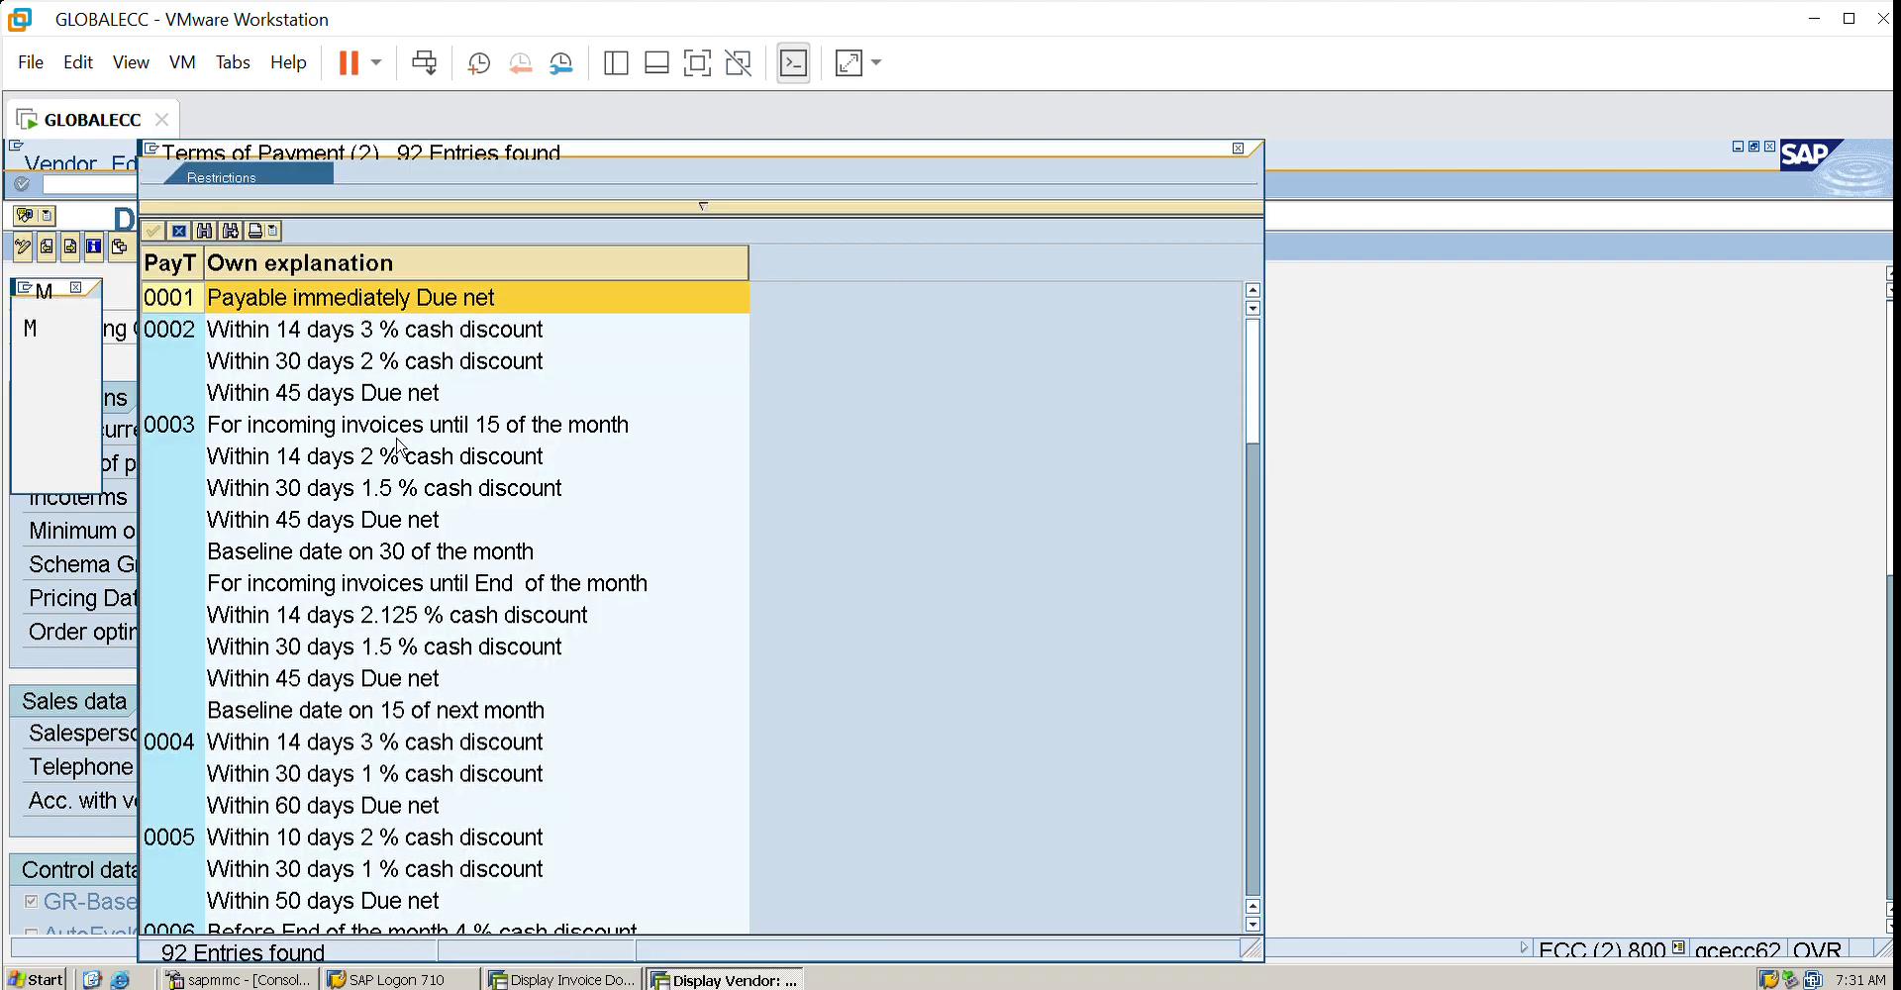
pyautogui.click(220, 218)
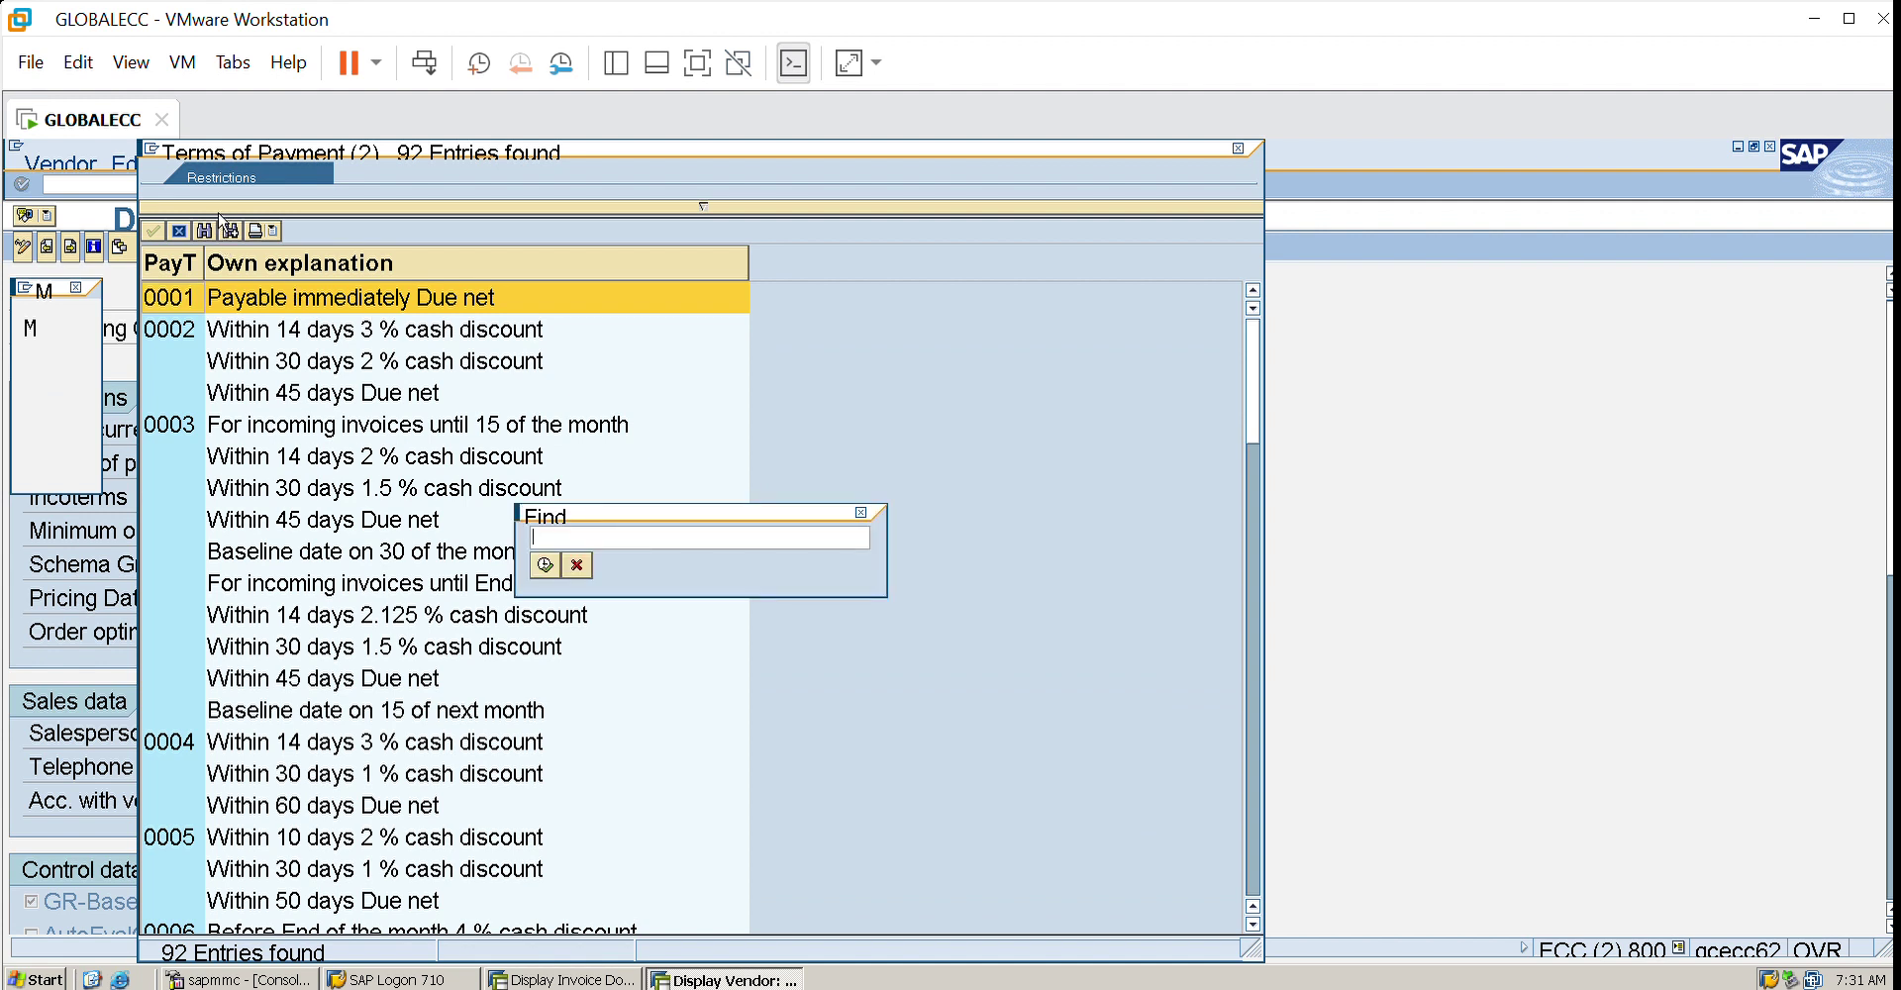
pyautogui.write('zb01')
pyautogui.press('Return')
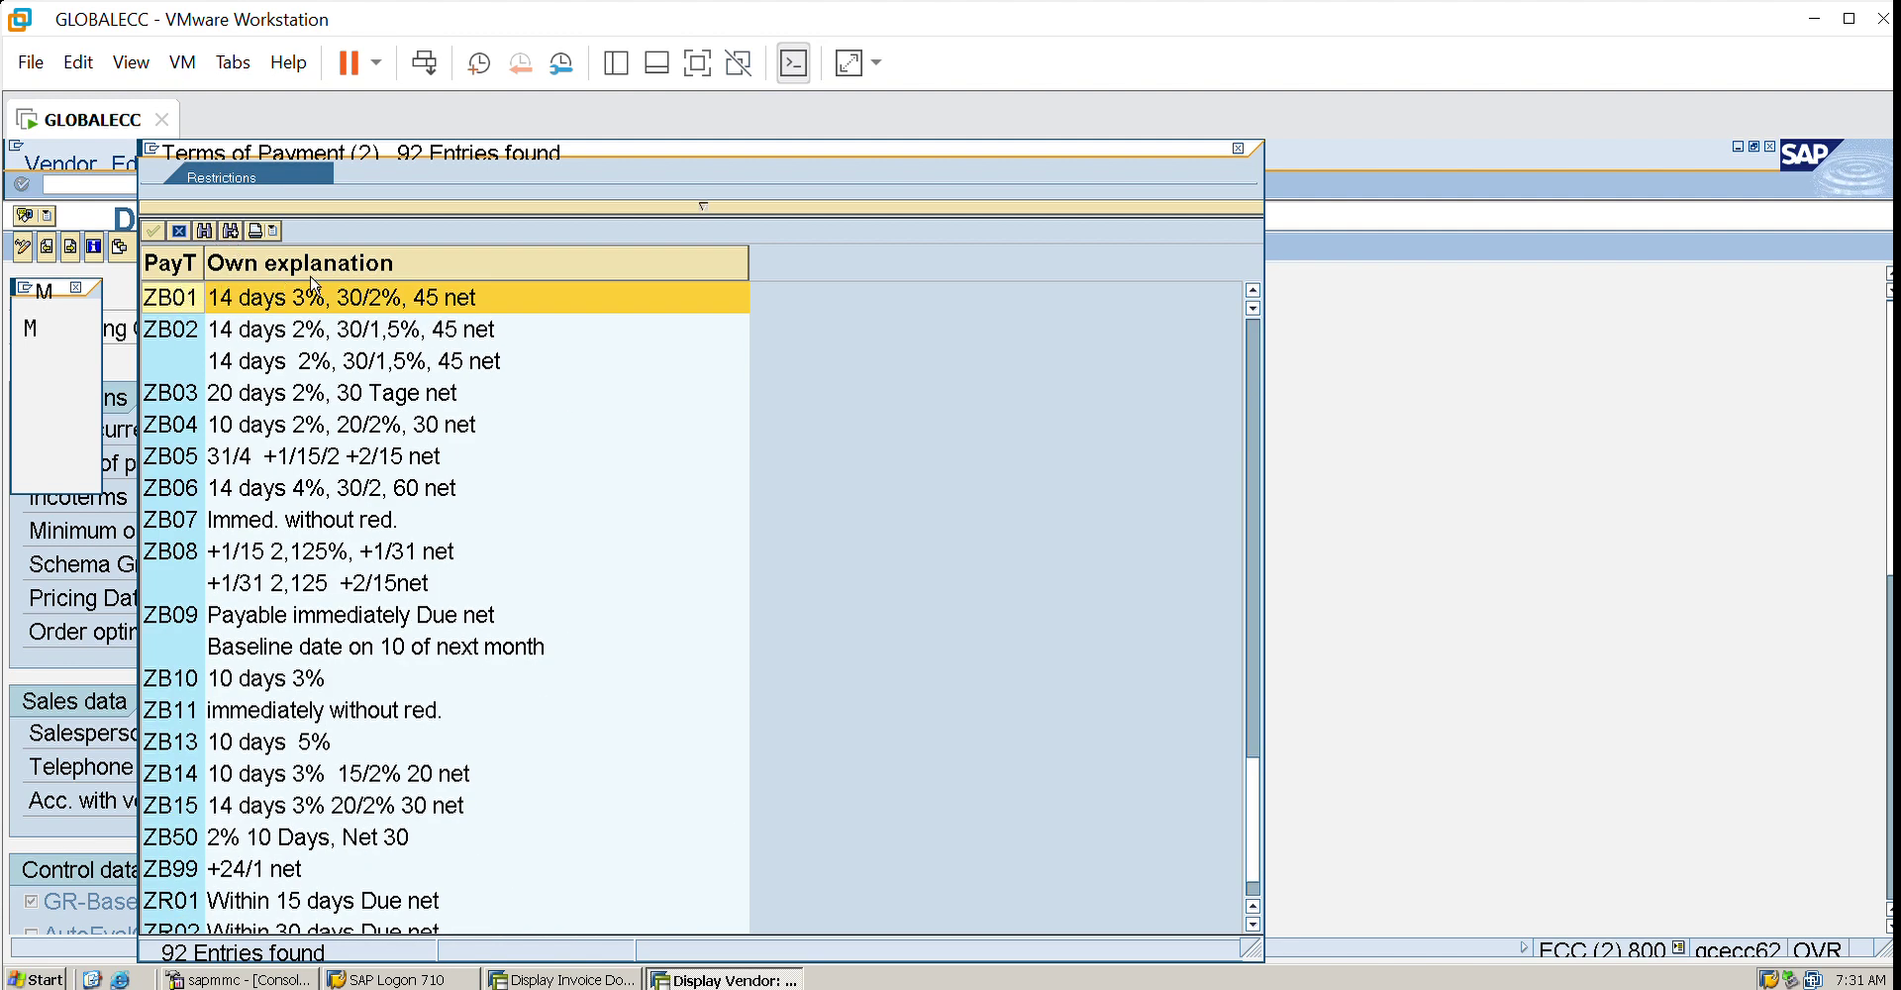
pyautogui.doubleClick(194, 287)
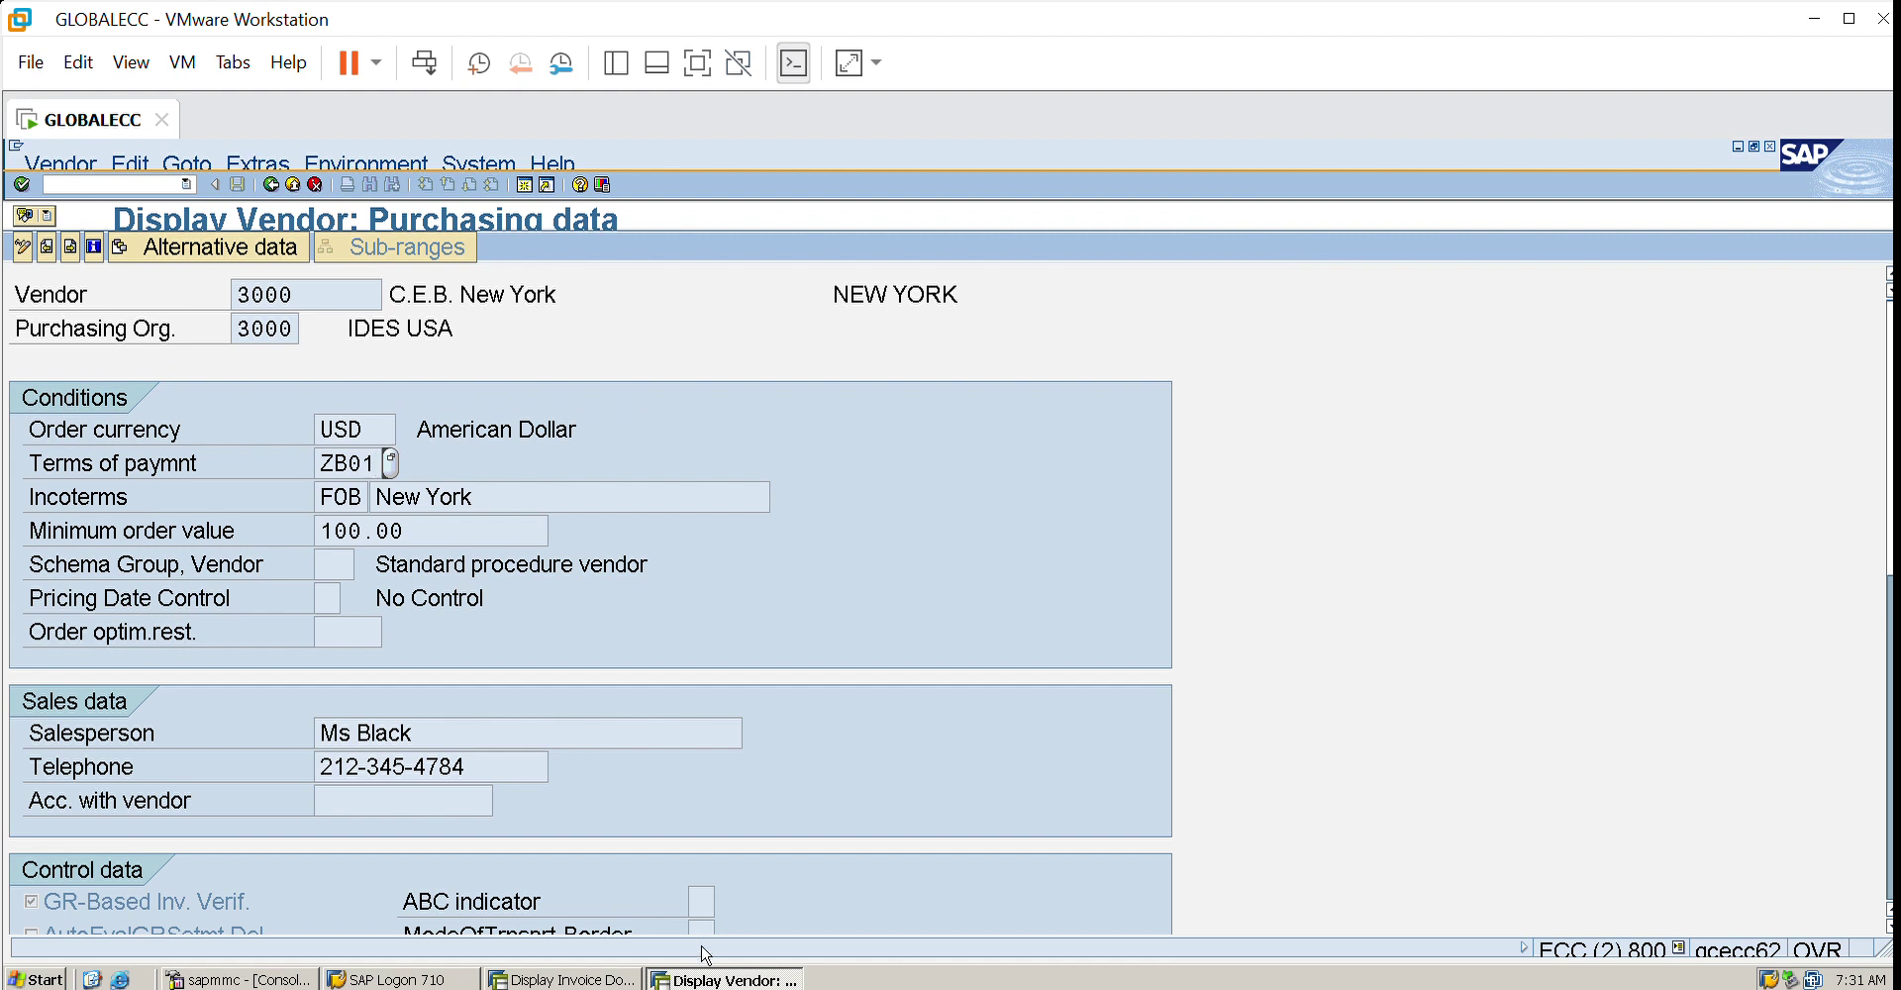
# - Compare the baseline date and discount terms in the invoice's payment data with the vendor's terms of payment, and return to the vendor session
pyautogui.click(705, 978)
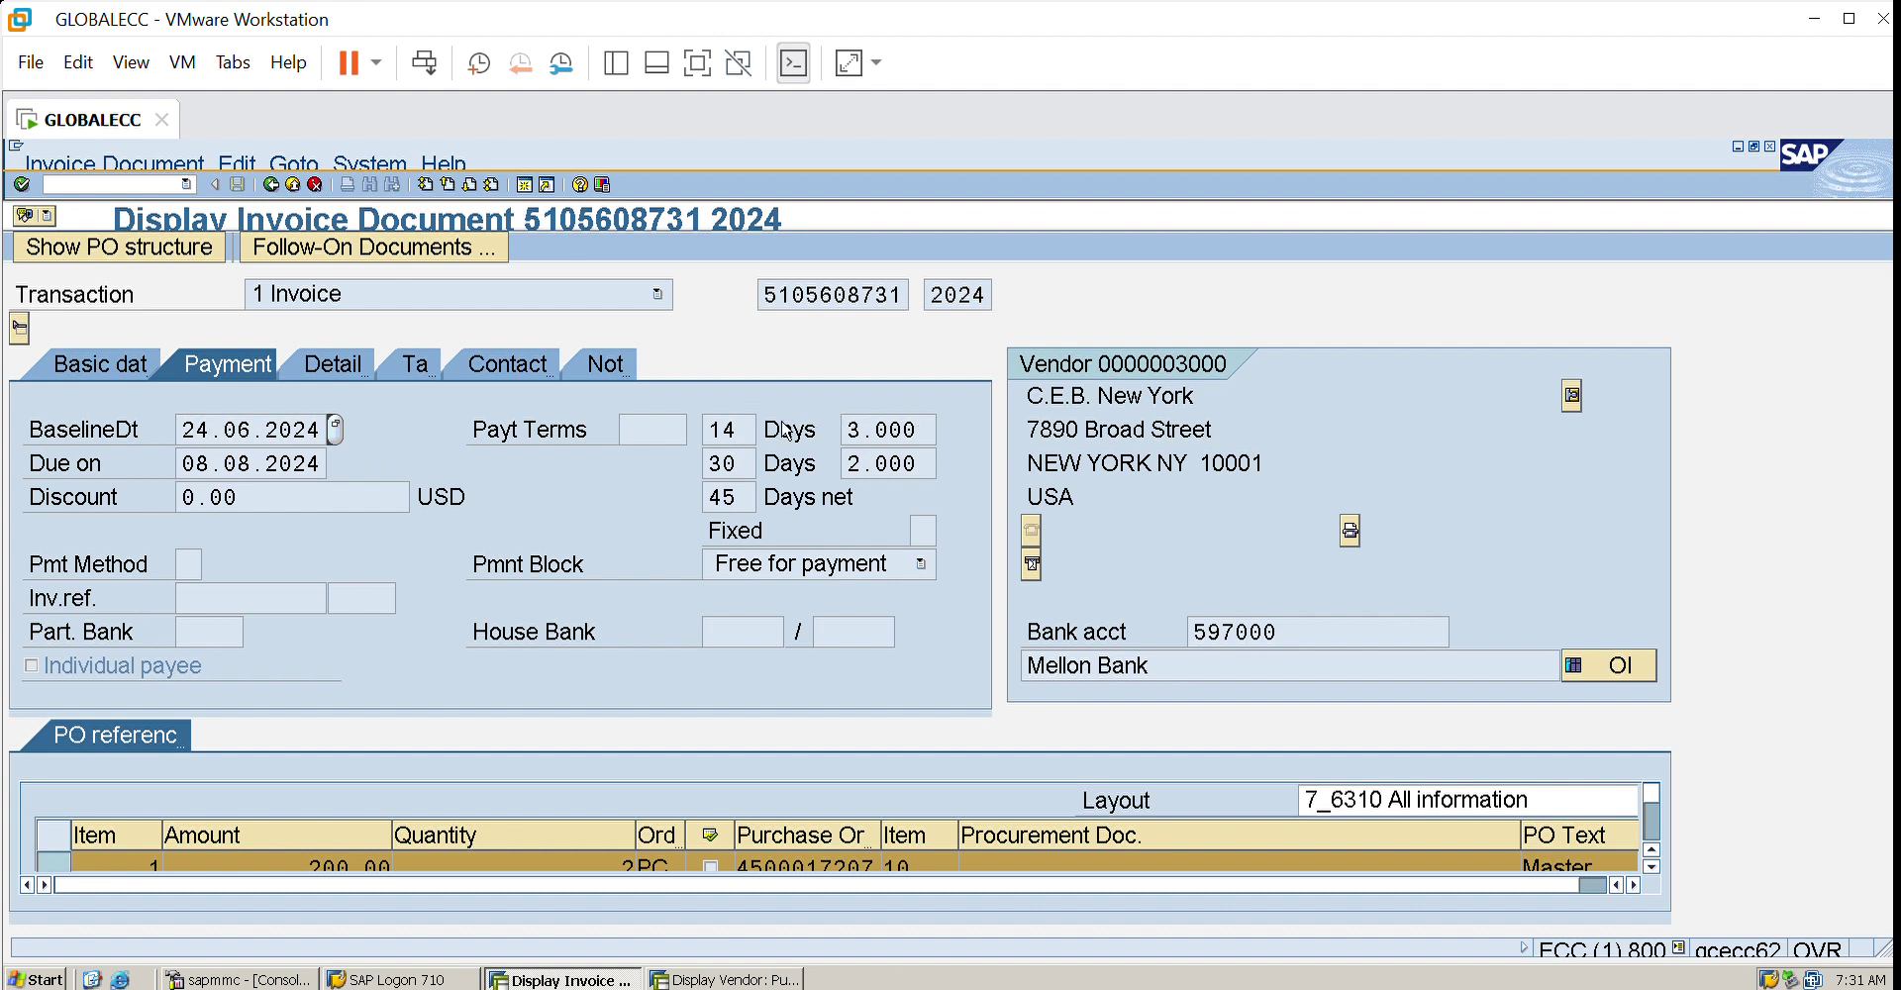
pyautogui.click(873, 451)
pyautogui.click(198, 411)
pyautogui.click(701, 971)
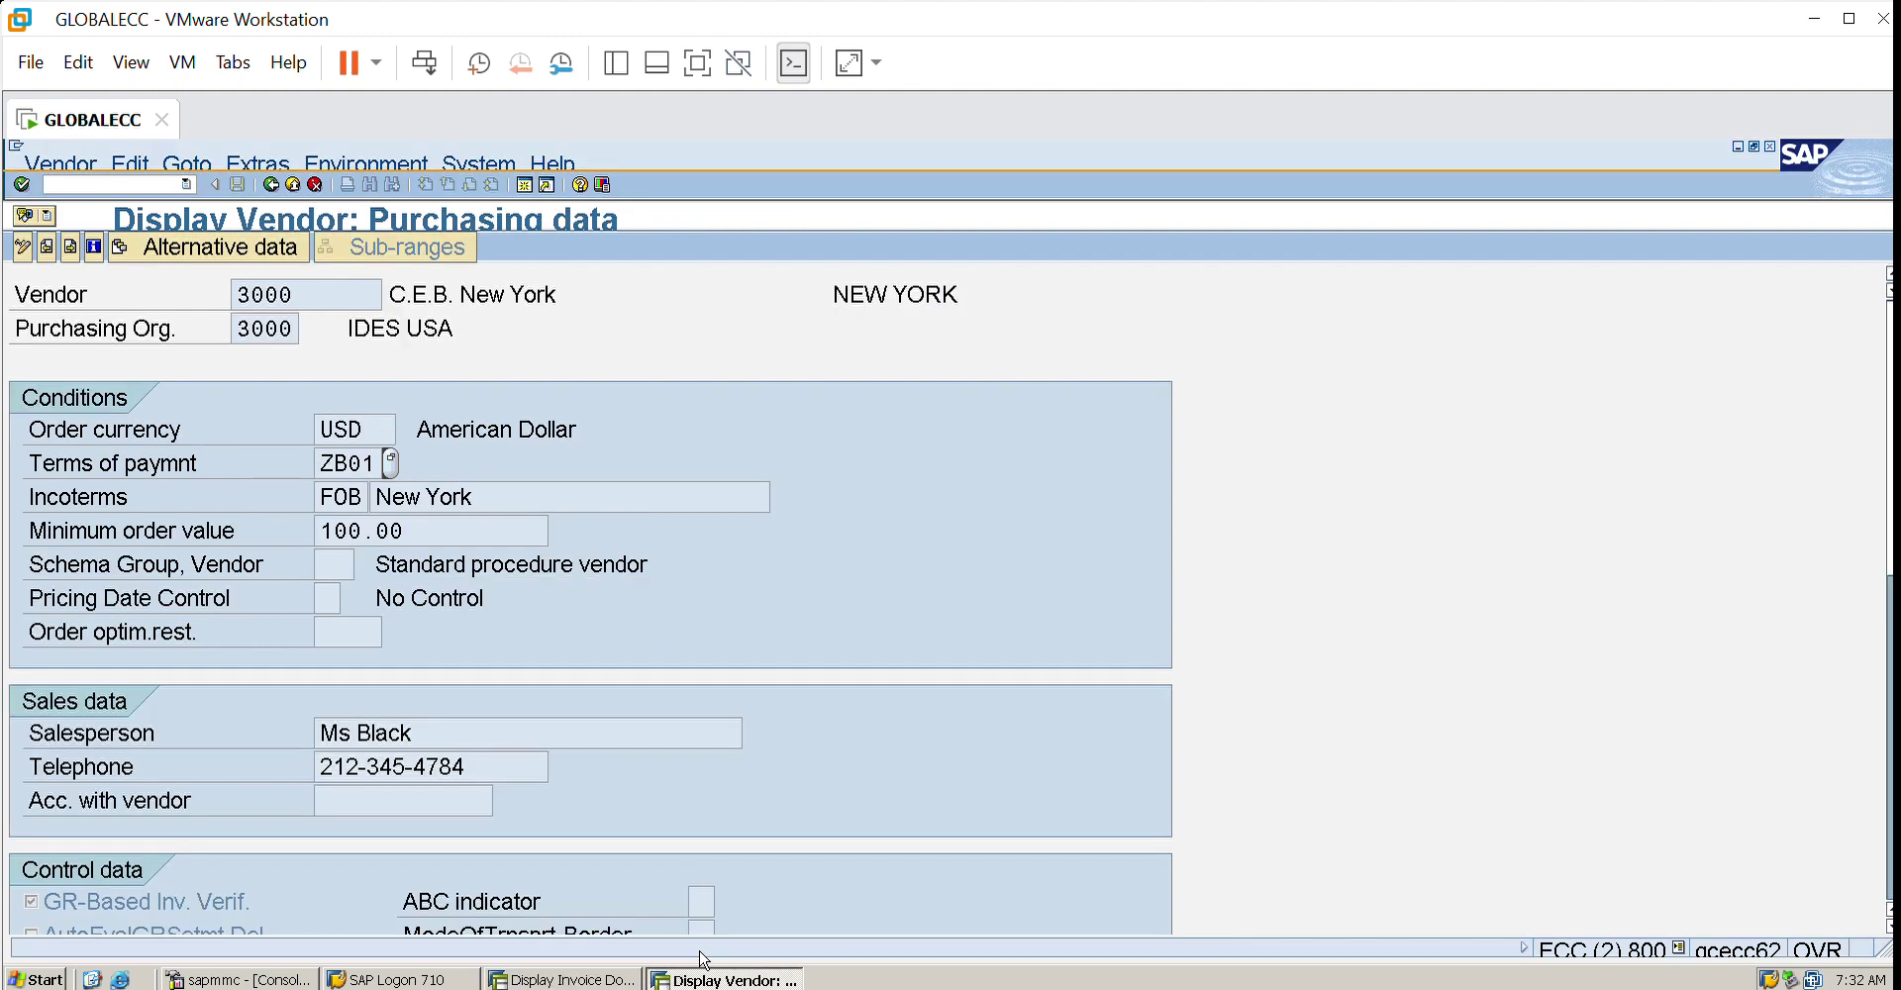
# - Examine the conditions of payment term 0016 in the terms of payment list, and close the list and the vendor display session
pyautogui.click(397, 452)
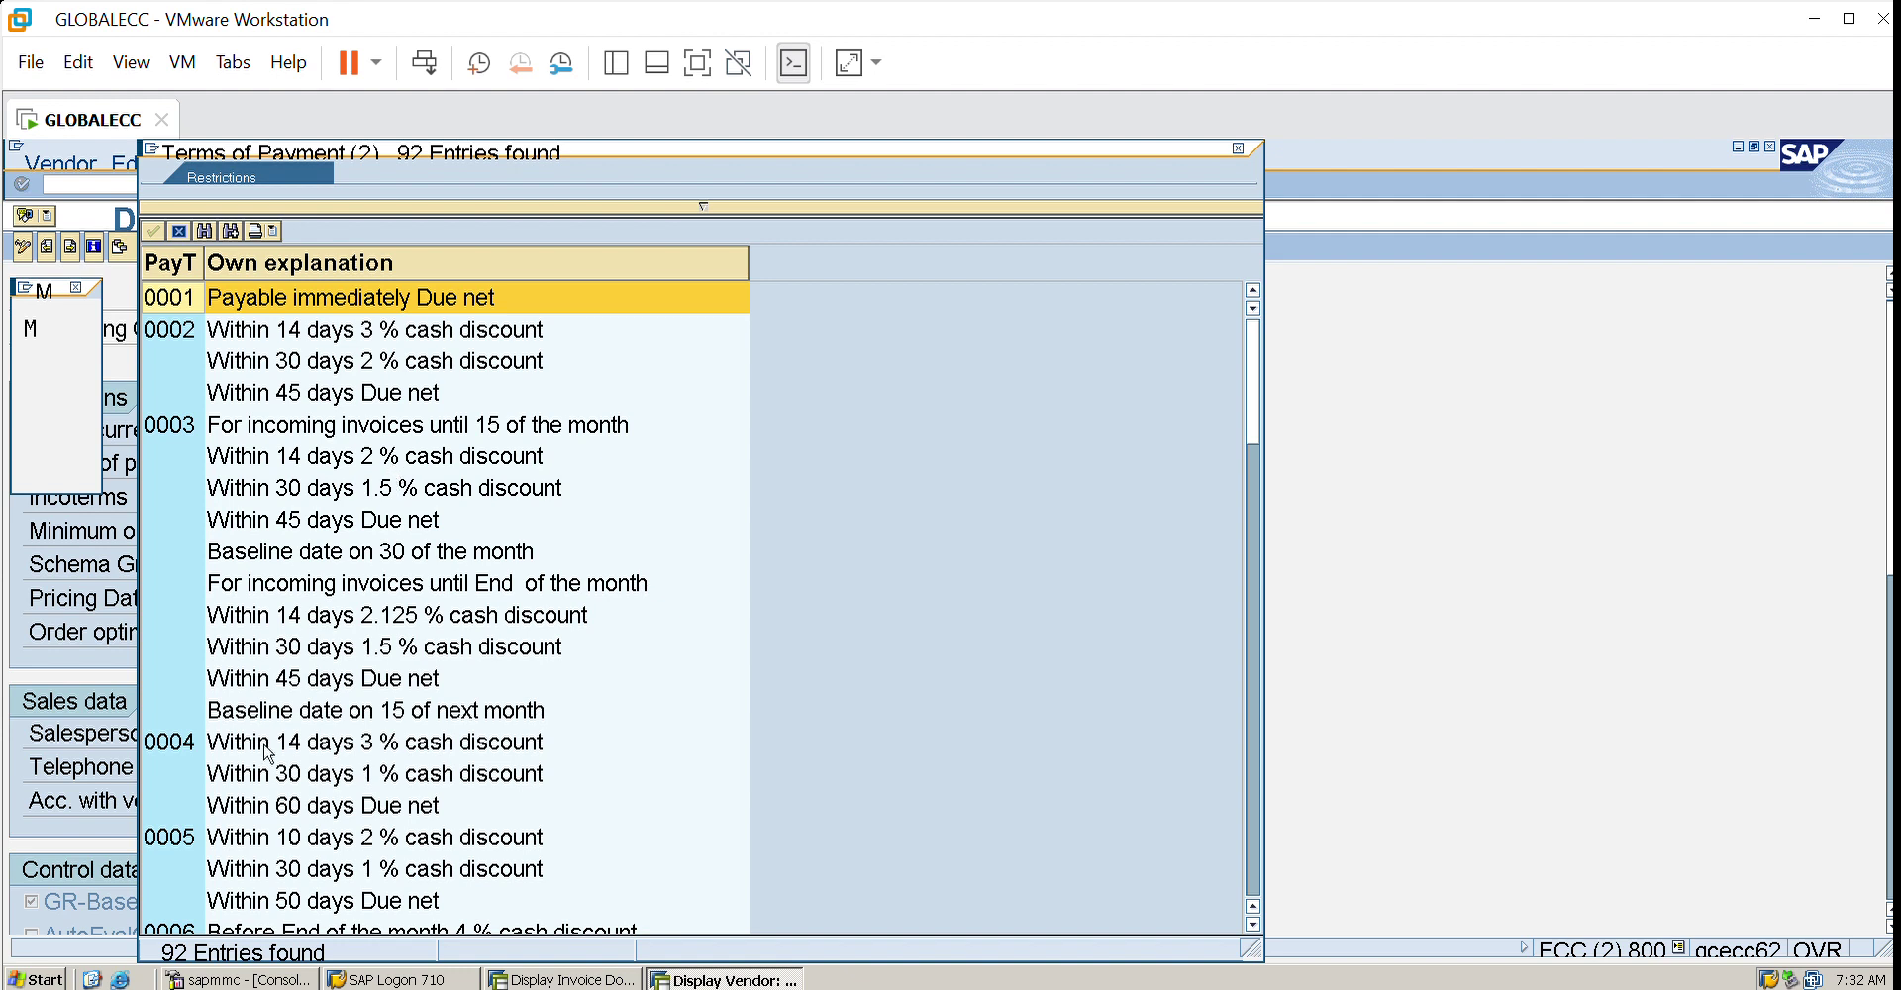
pyautogui.click(1253, 837)
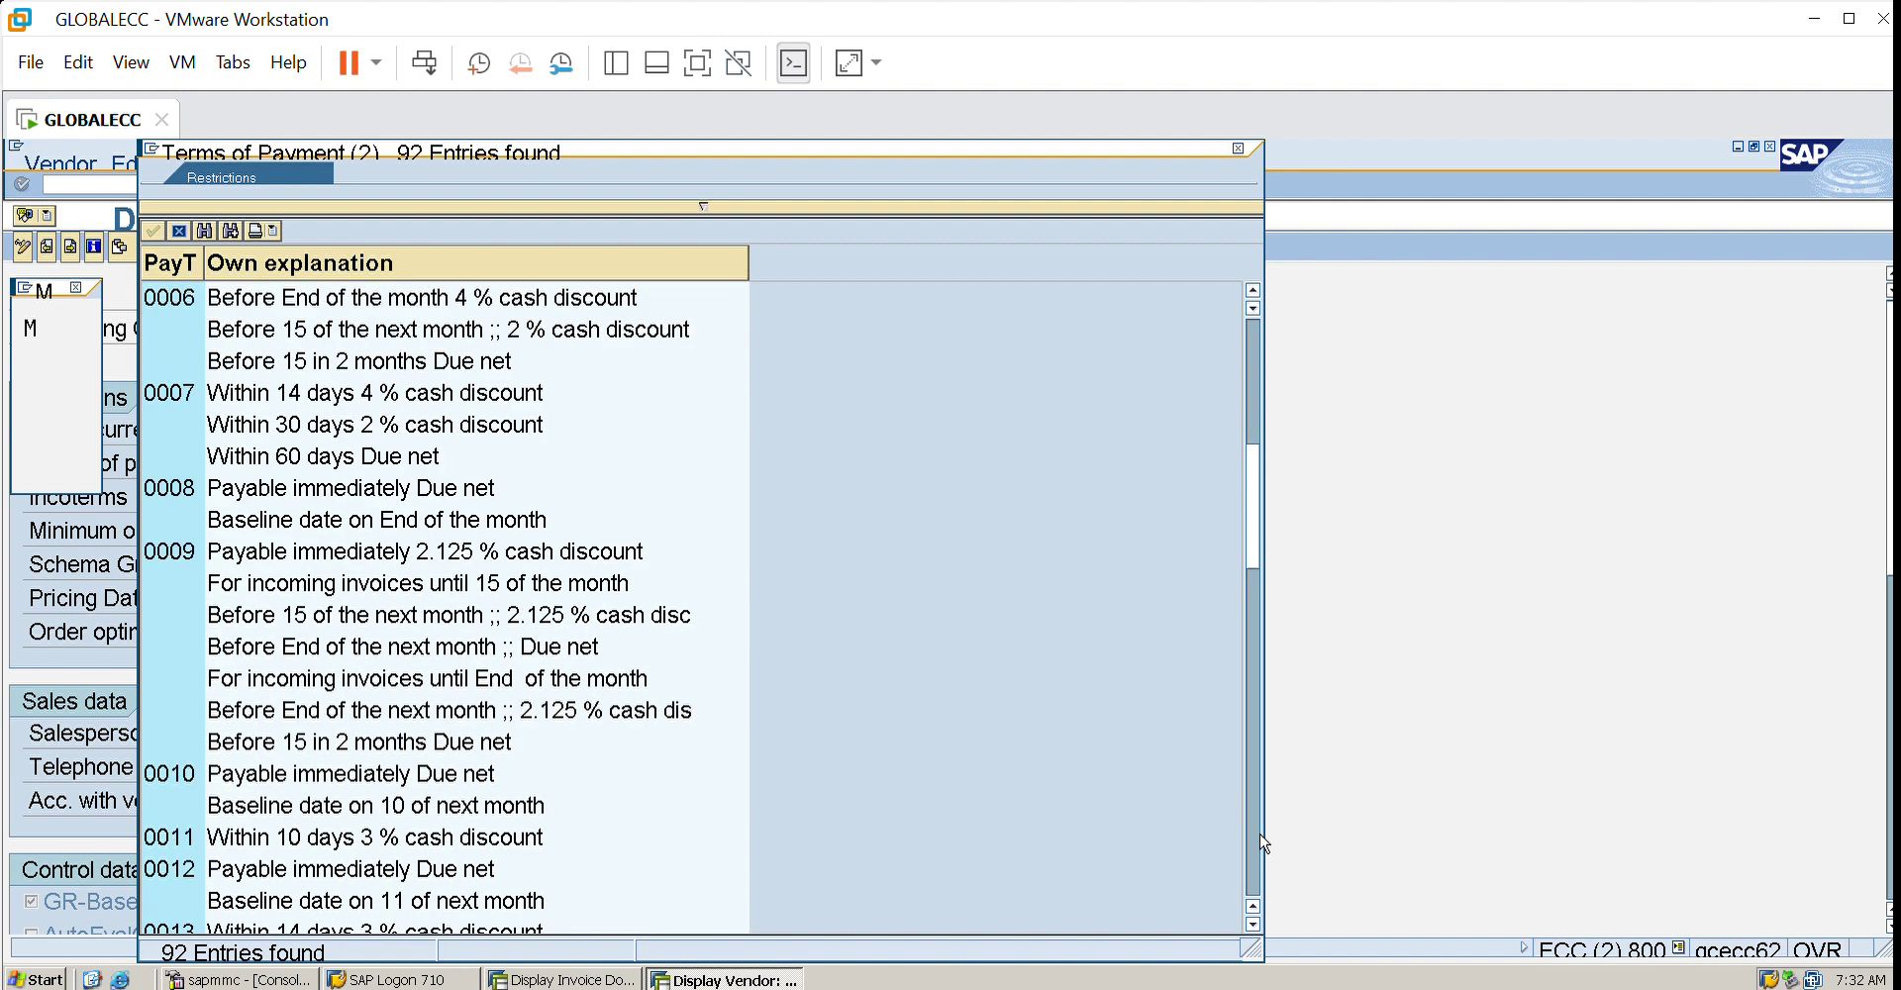
pyautogui.click(1253, 838)
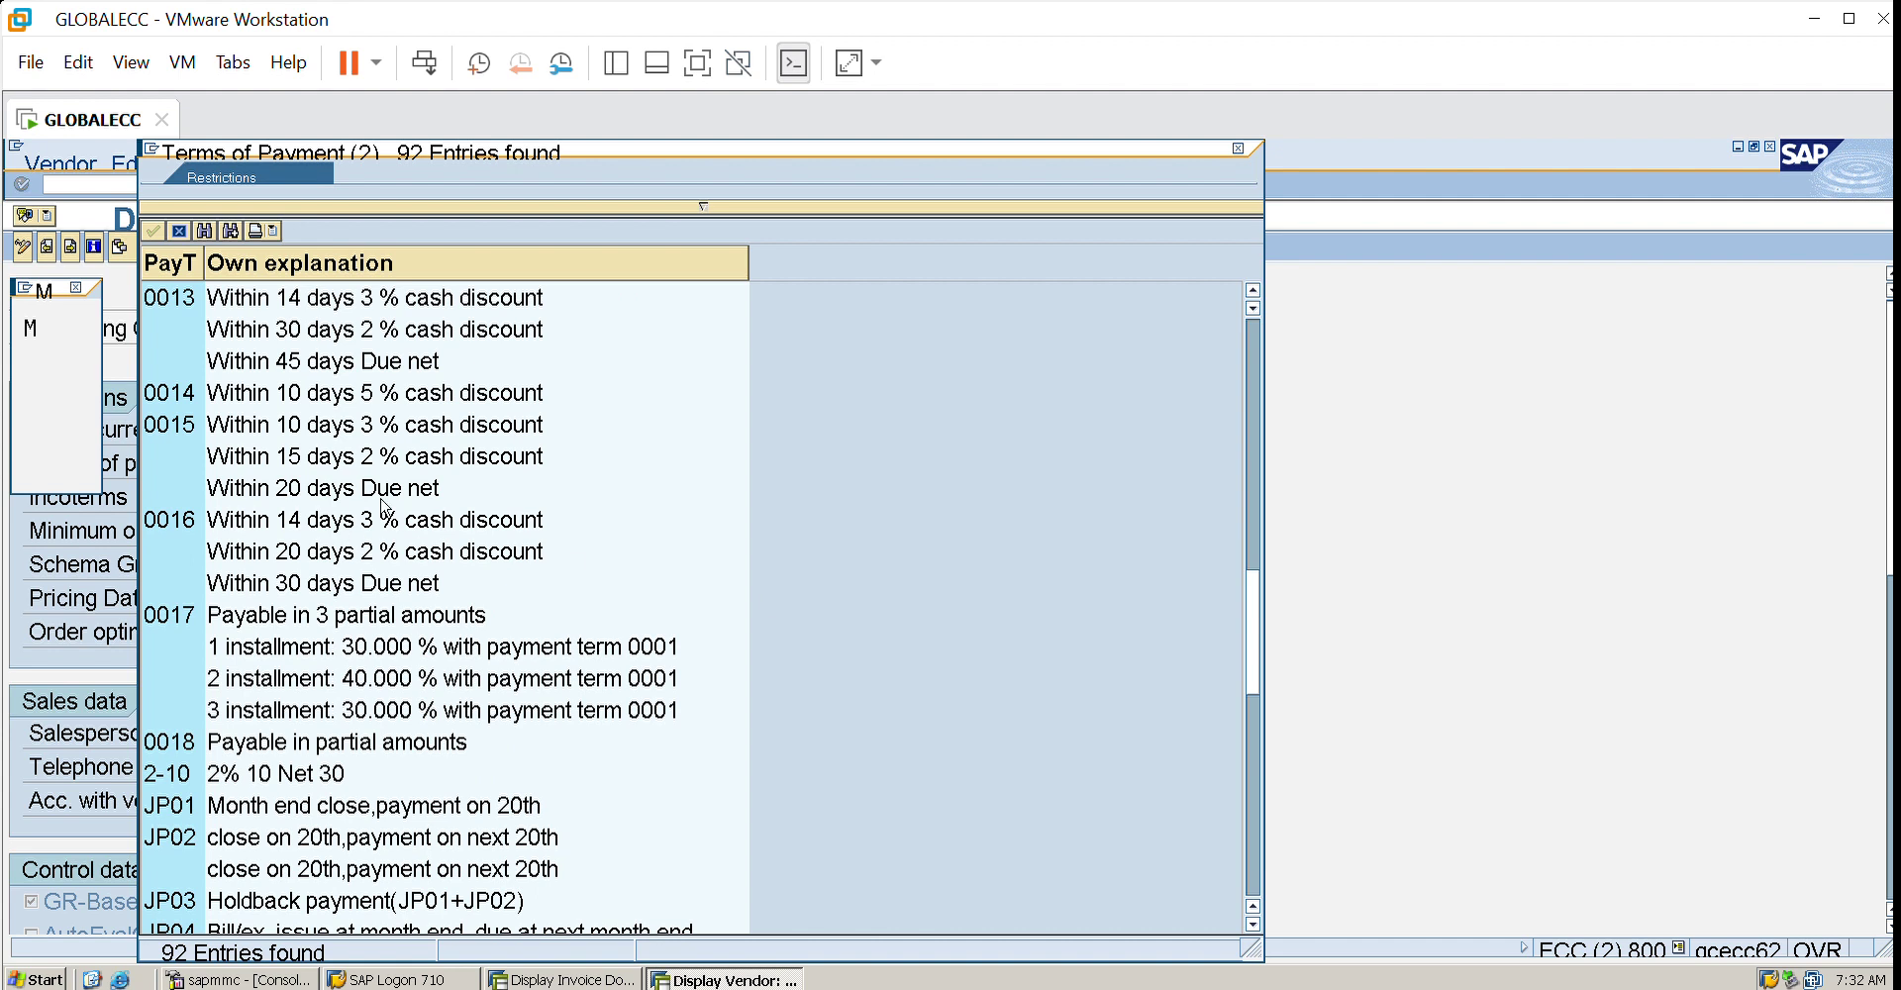
pyautogui.click(256, 513)
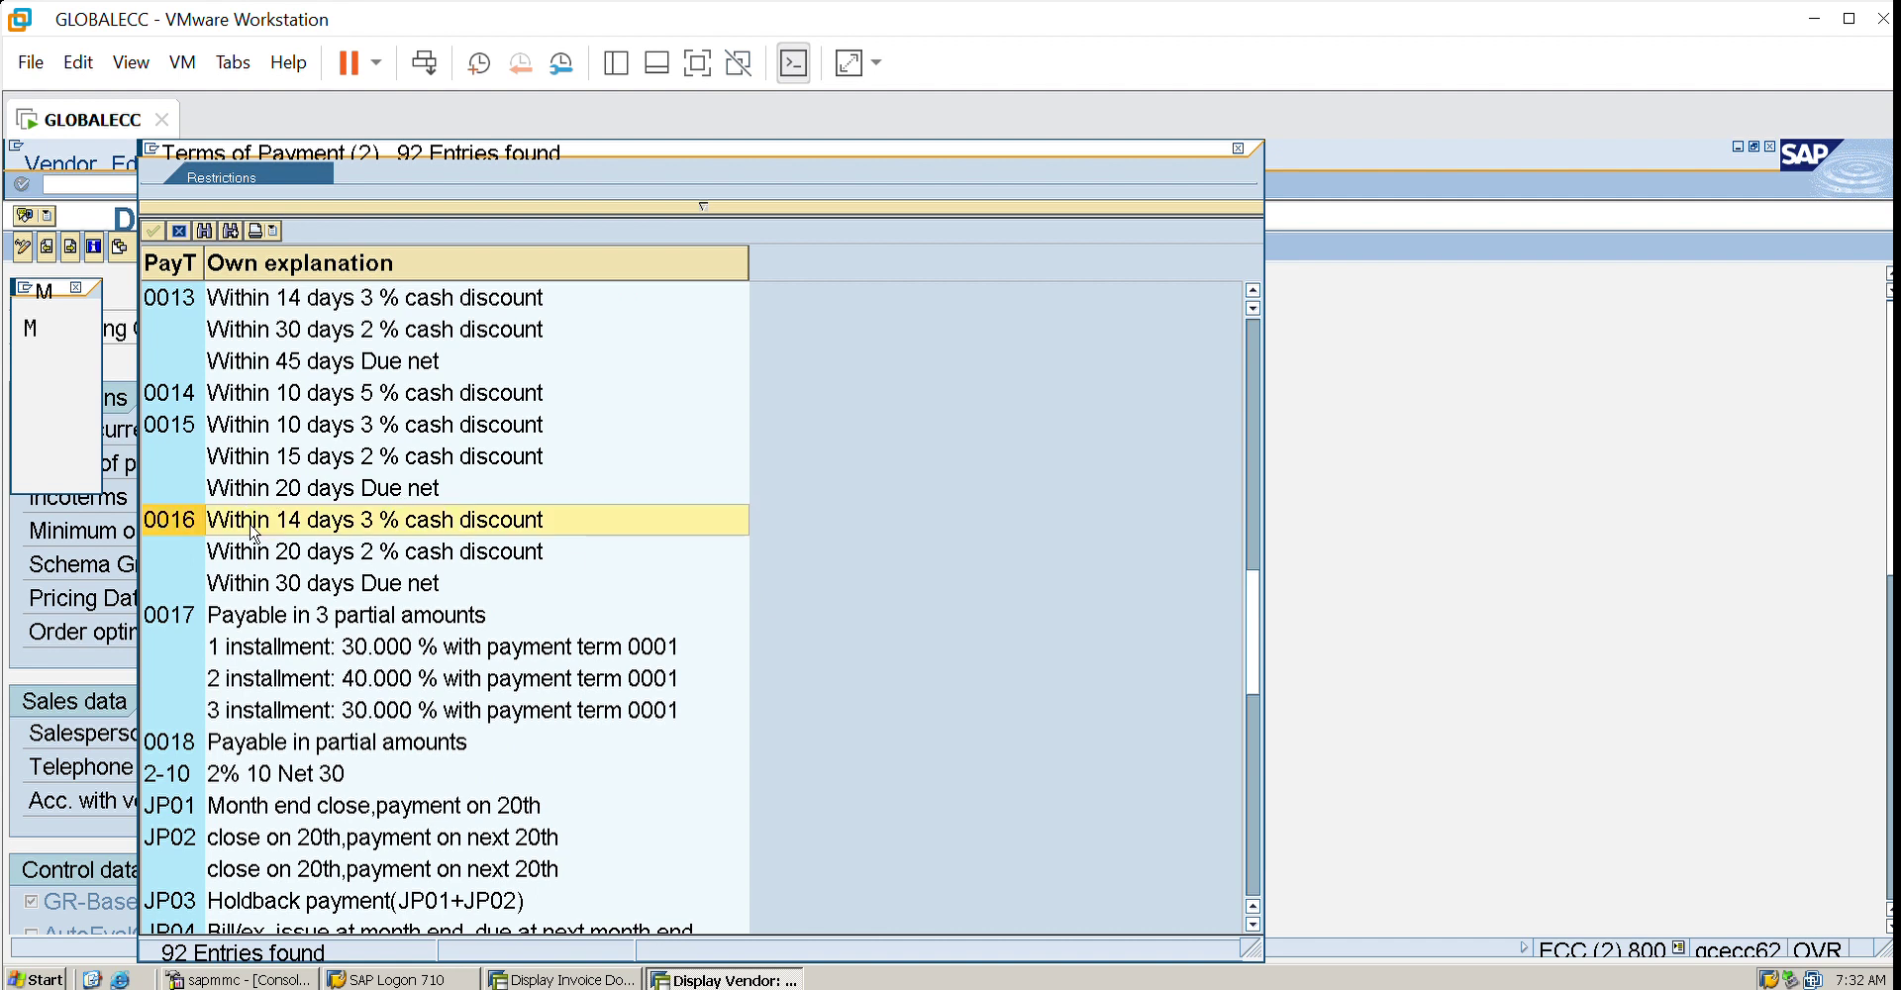
pyautogui.click(394, 544)
pyautogui.click(300, 574)
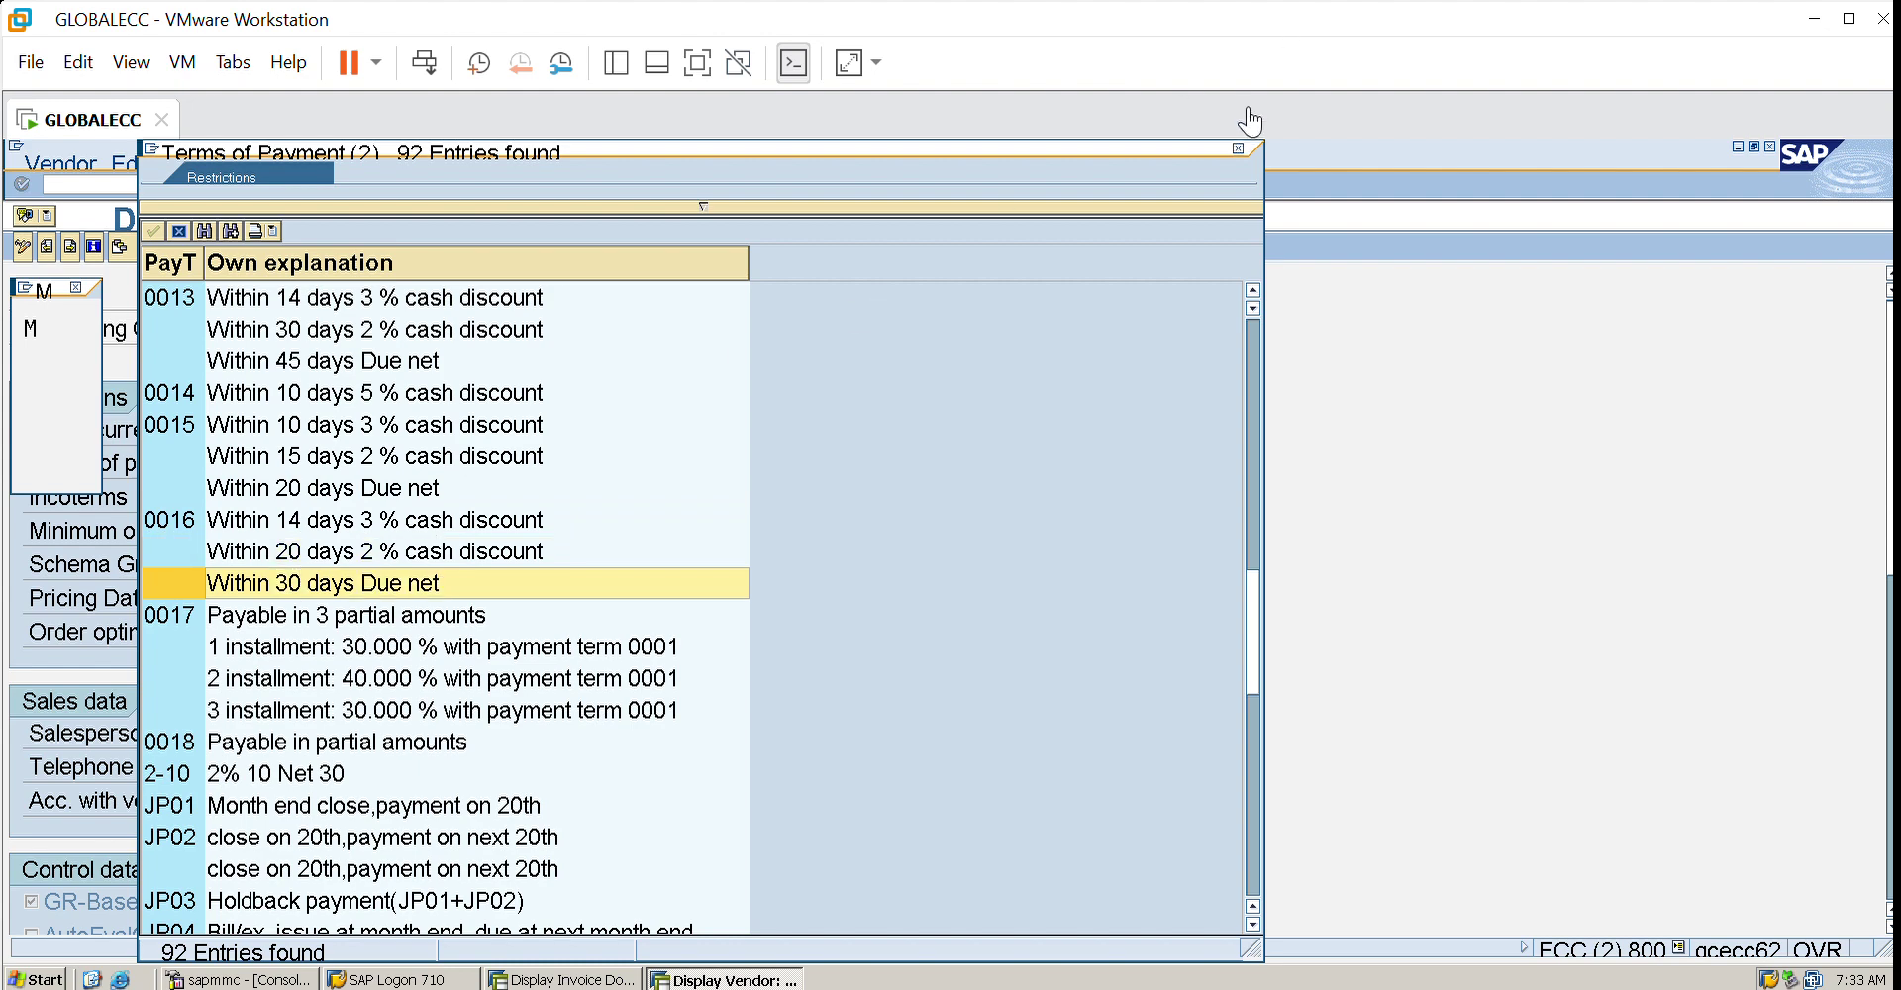
pyautogui.click(1244, 146)
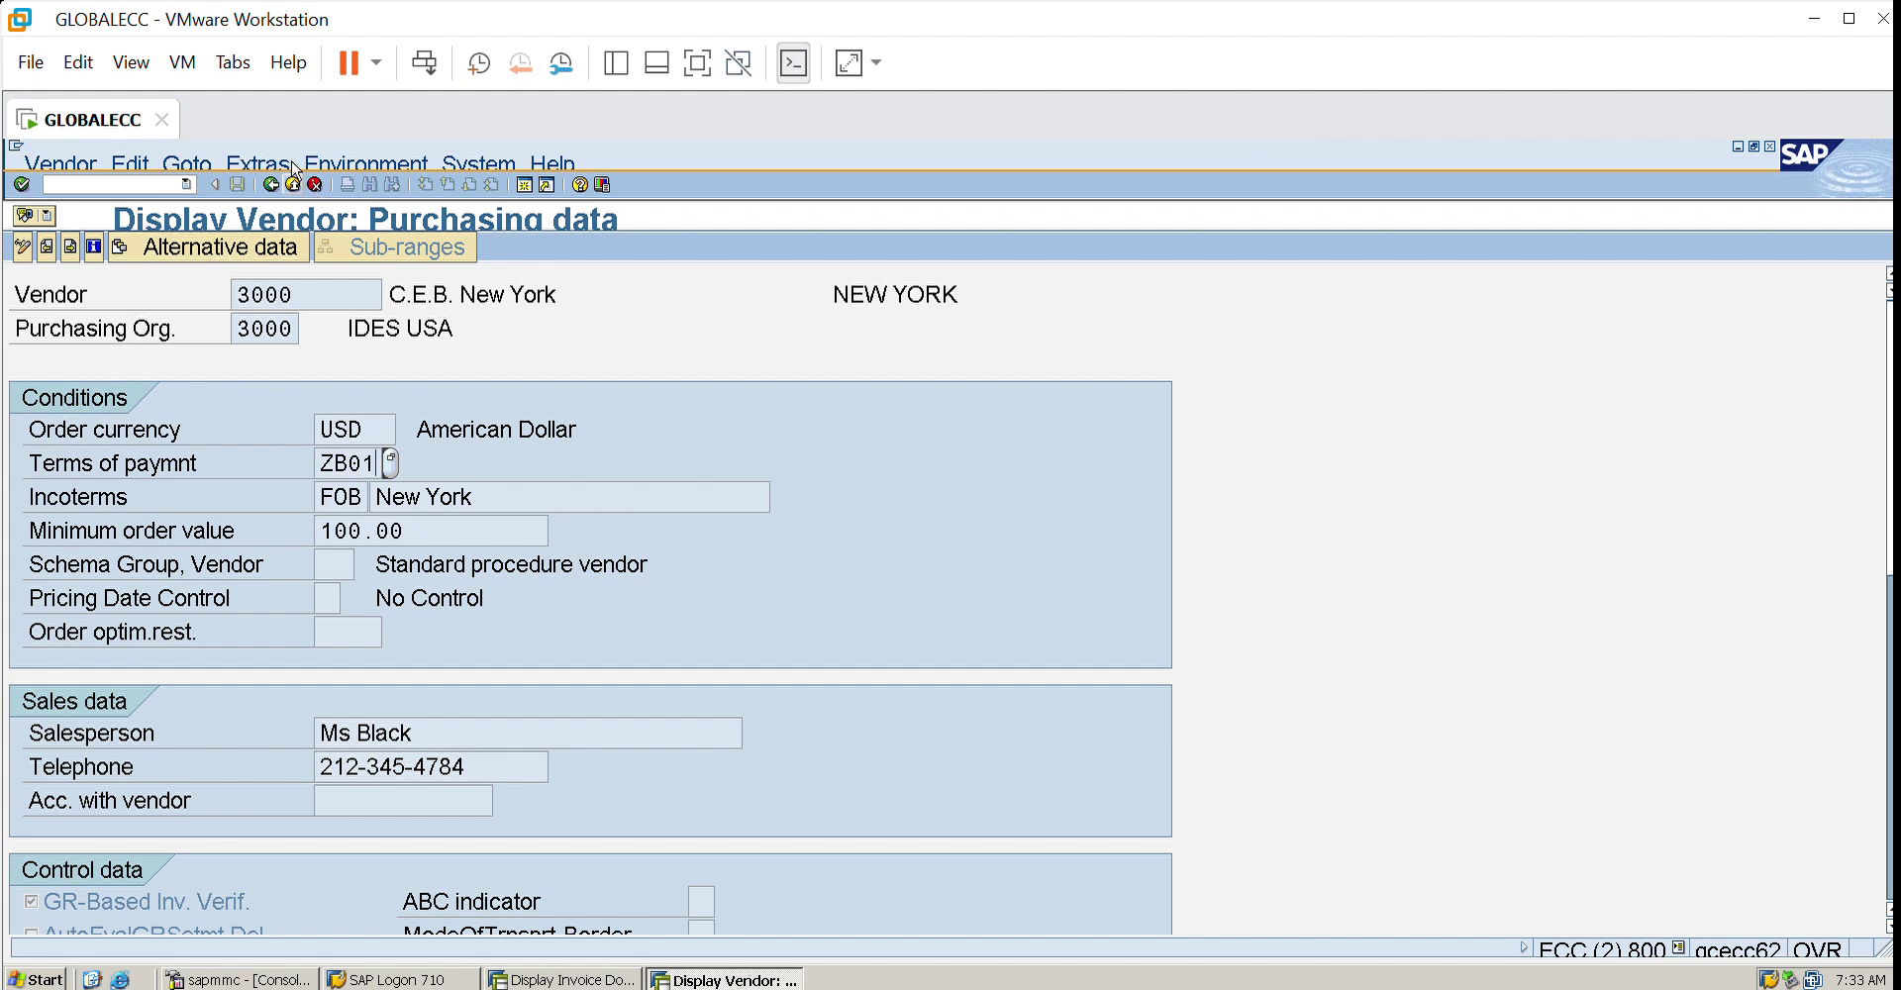
pyautogui.press('F3')
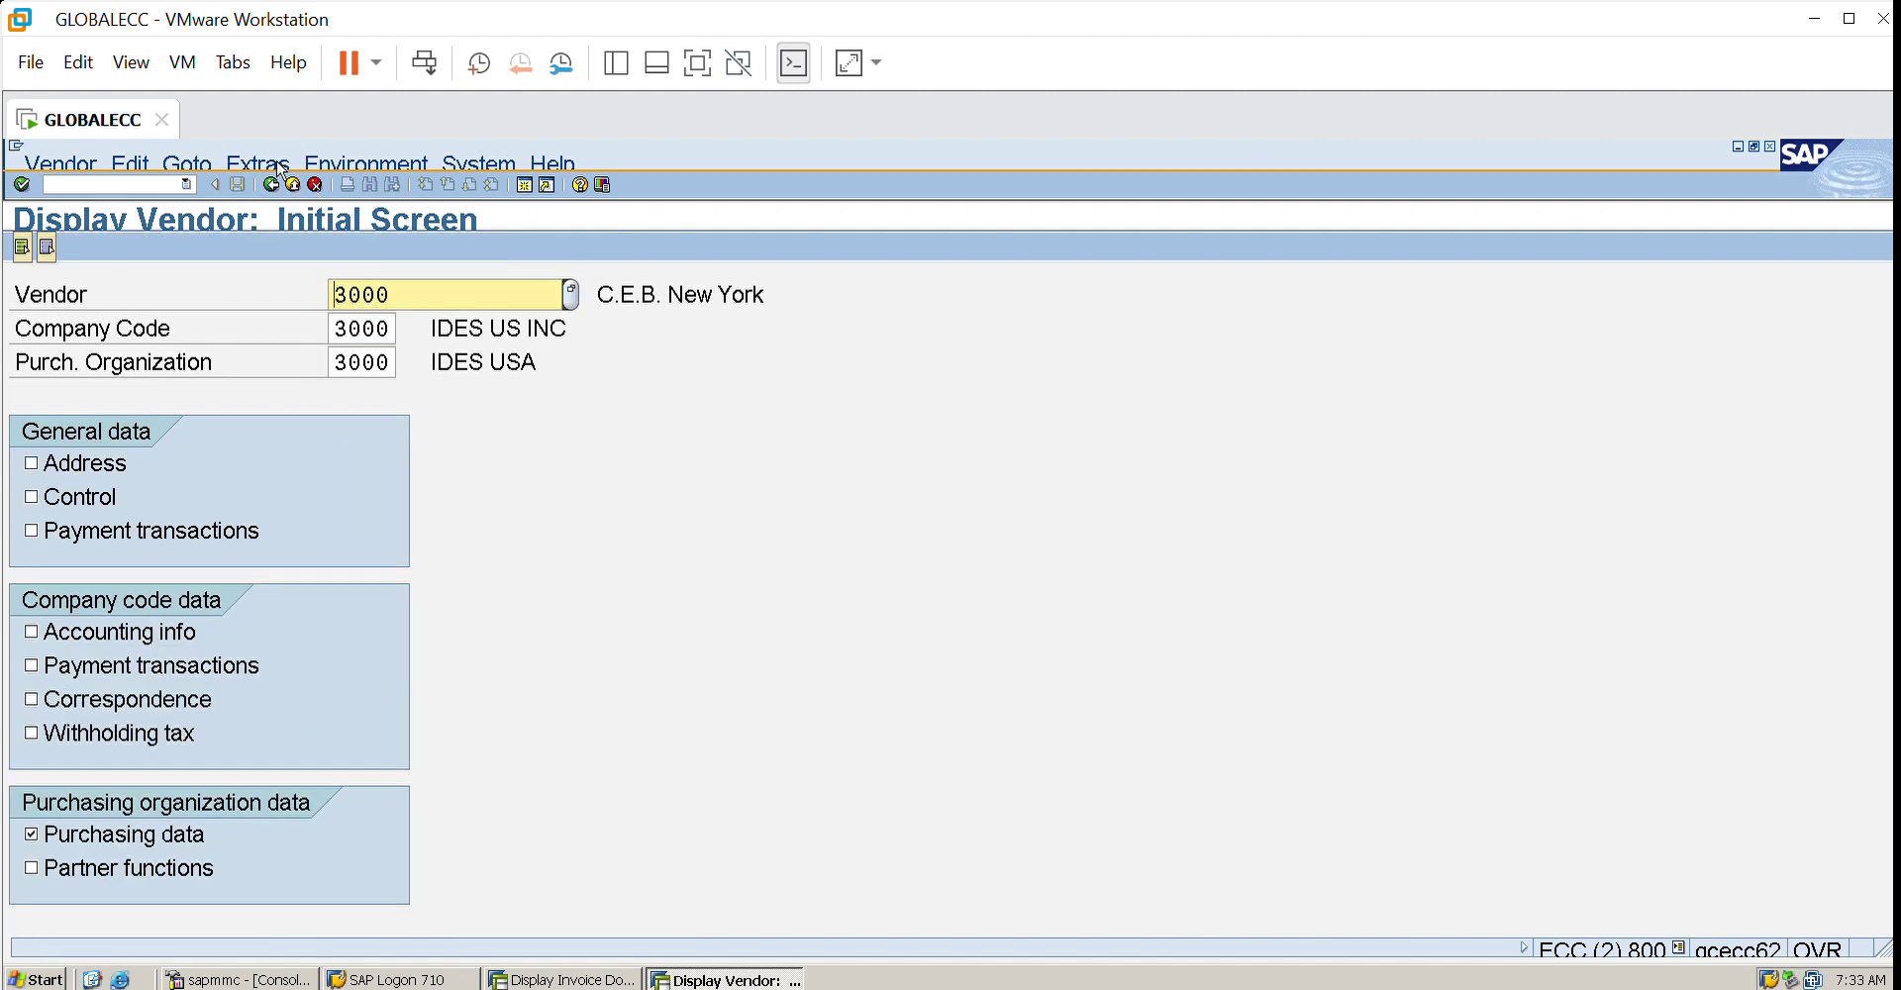
pyautogui.press('F3')
pyautogui.press('F3')
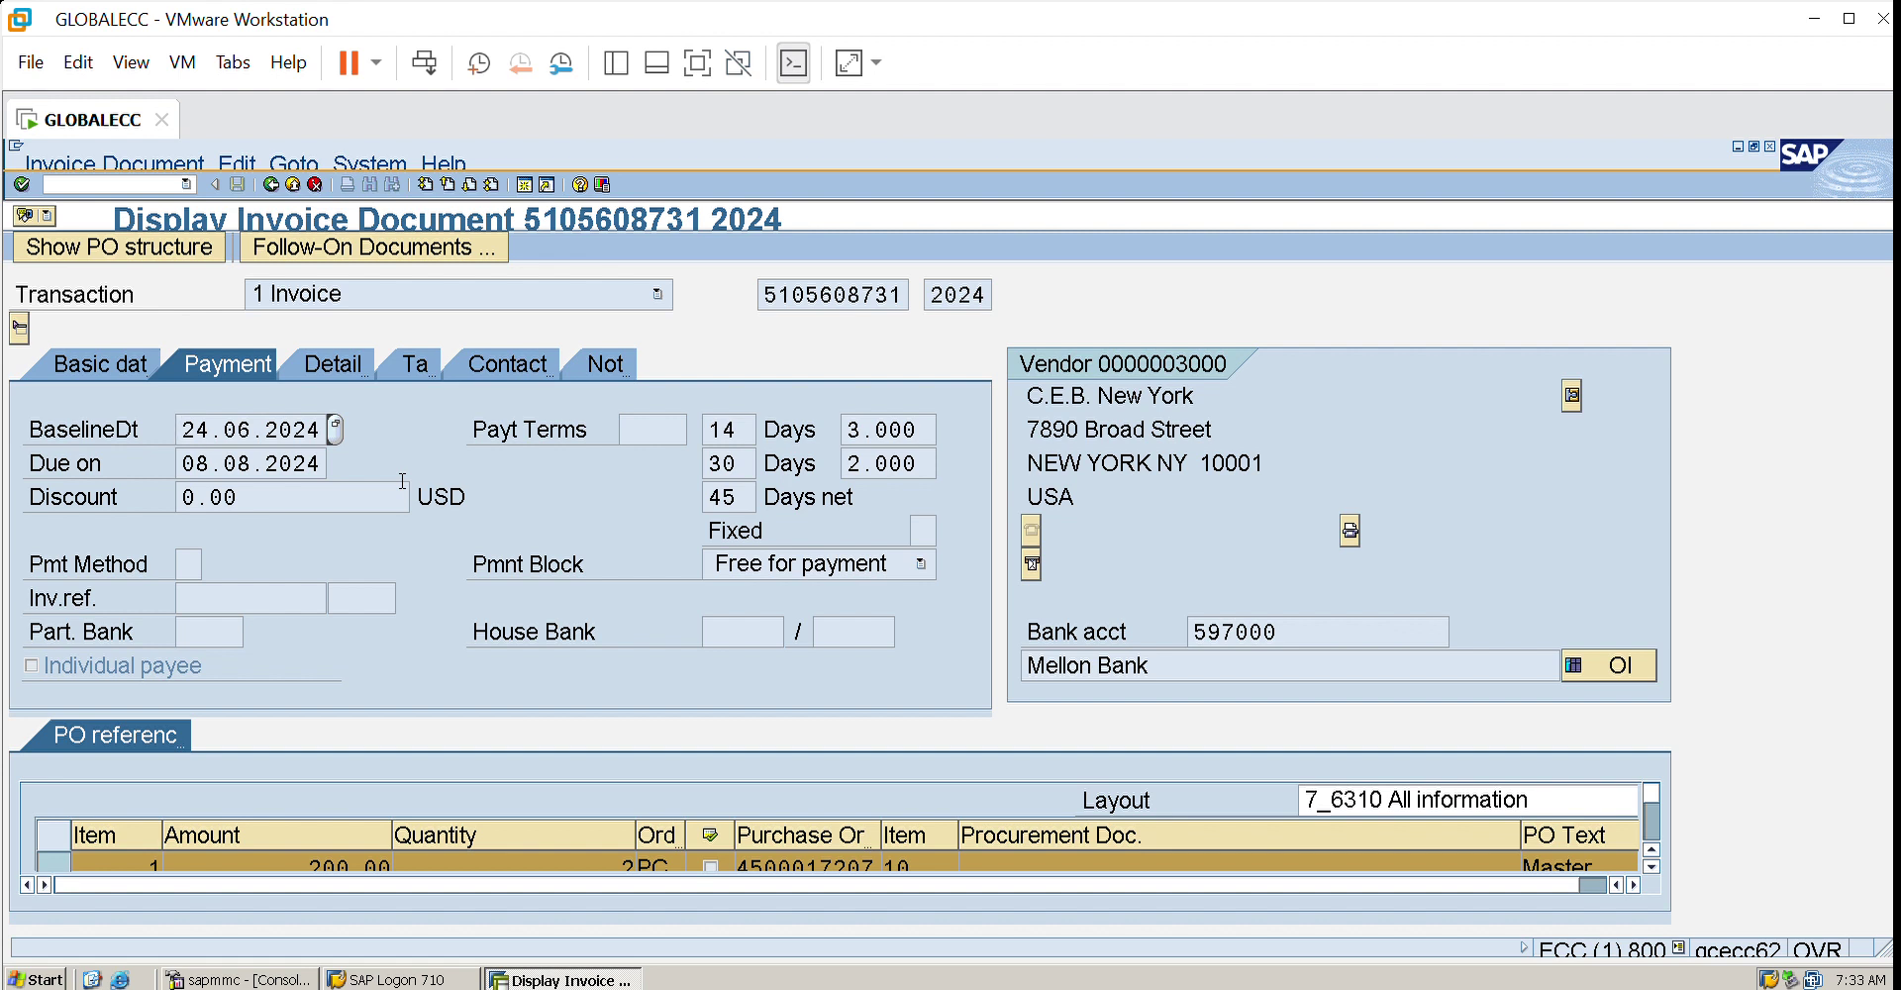
# - Review the invoice's header details and its follow-on accounting document, and return to the invoice
pyautogui.click(348, 361)
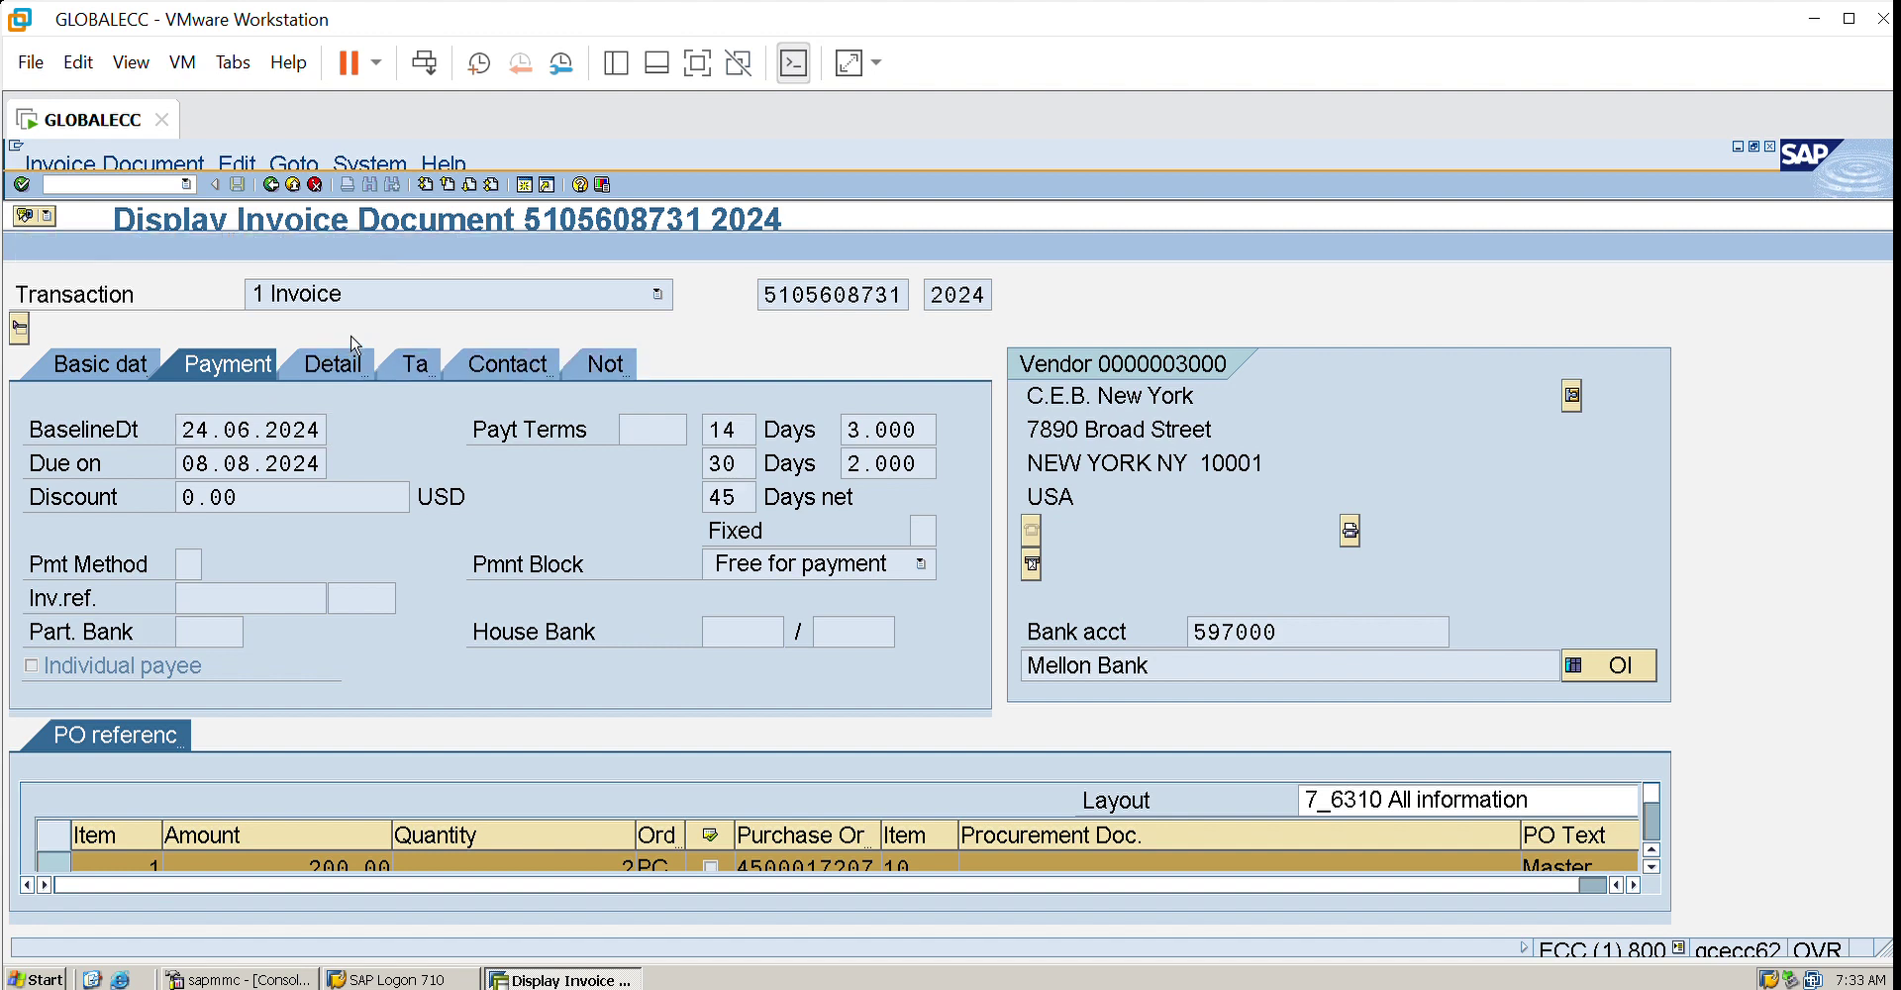
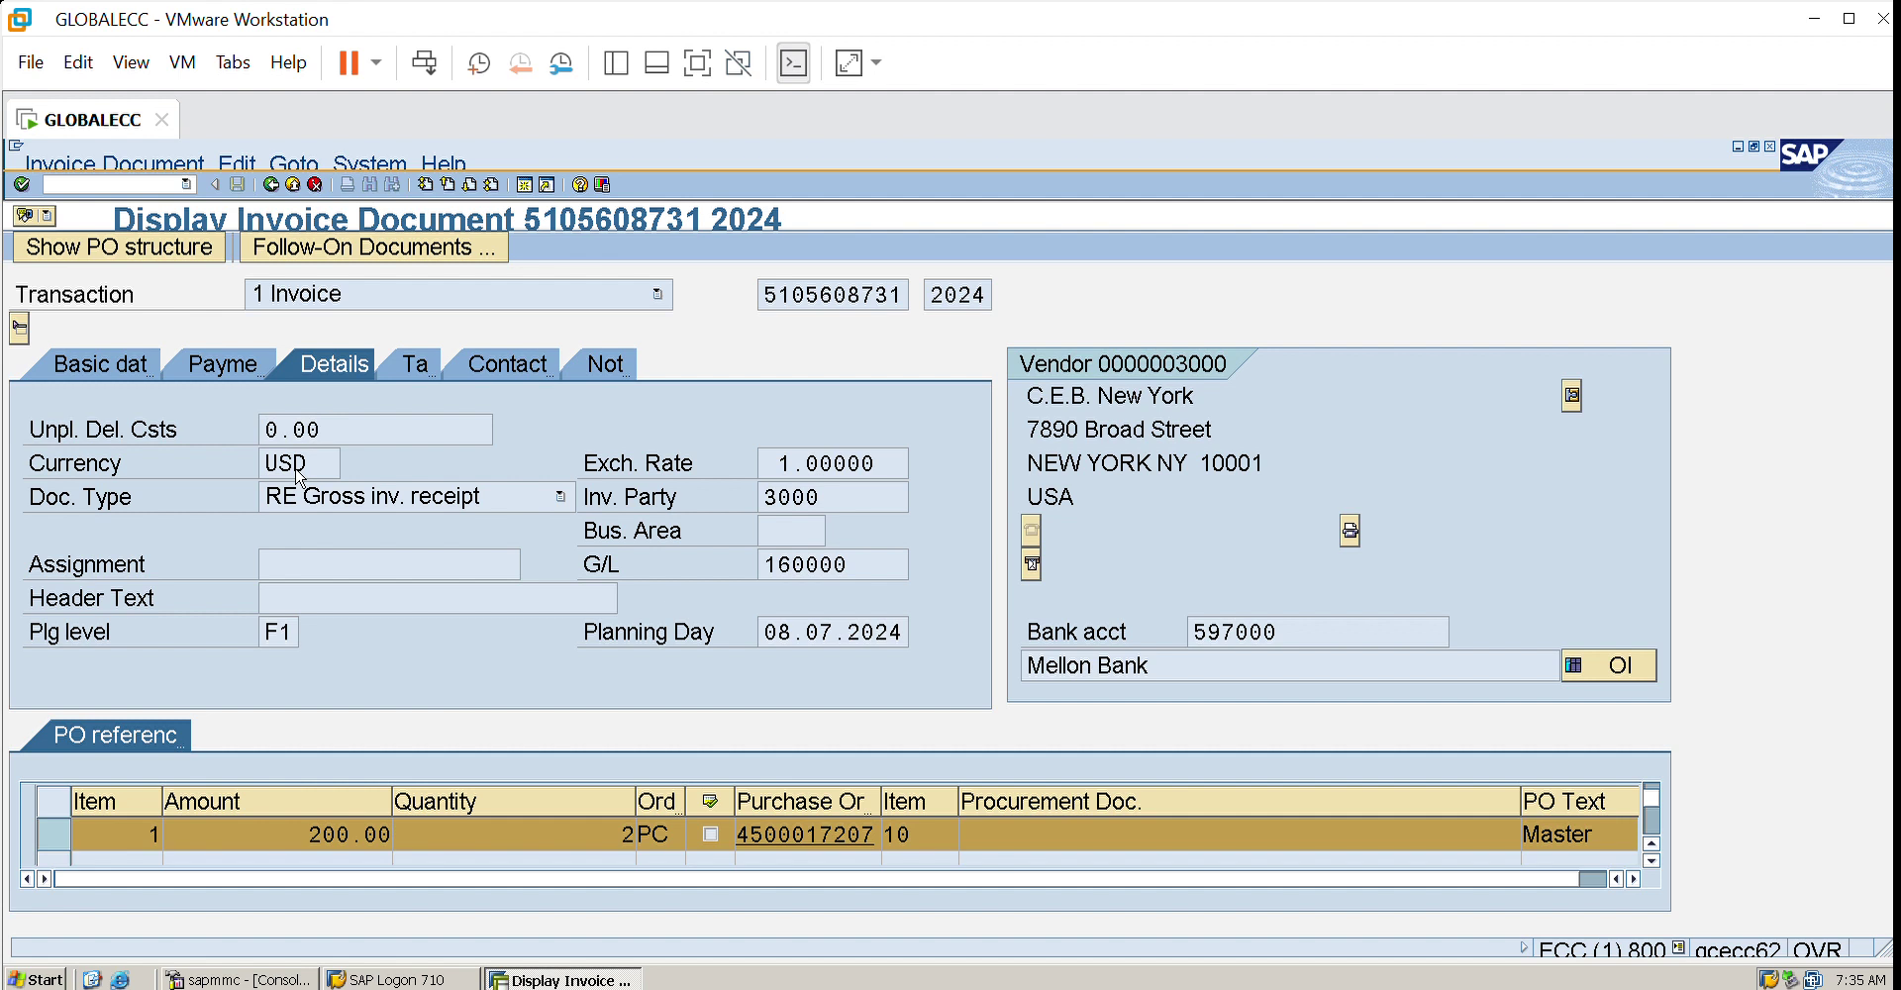
pyautogui.click(358, 234)
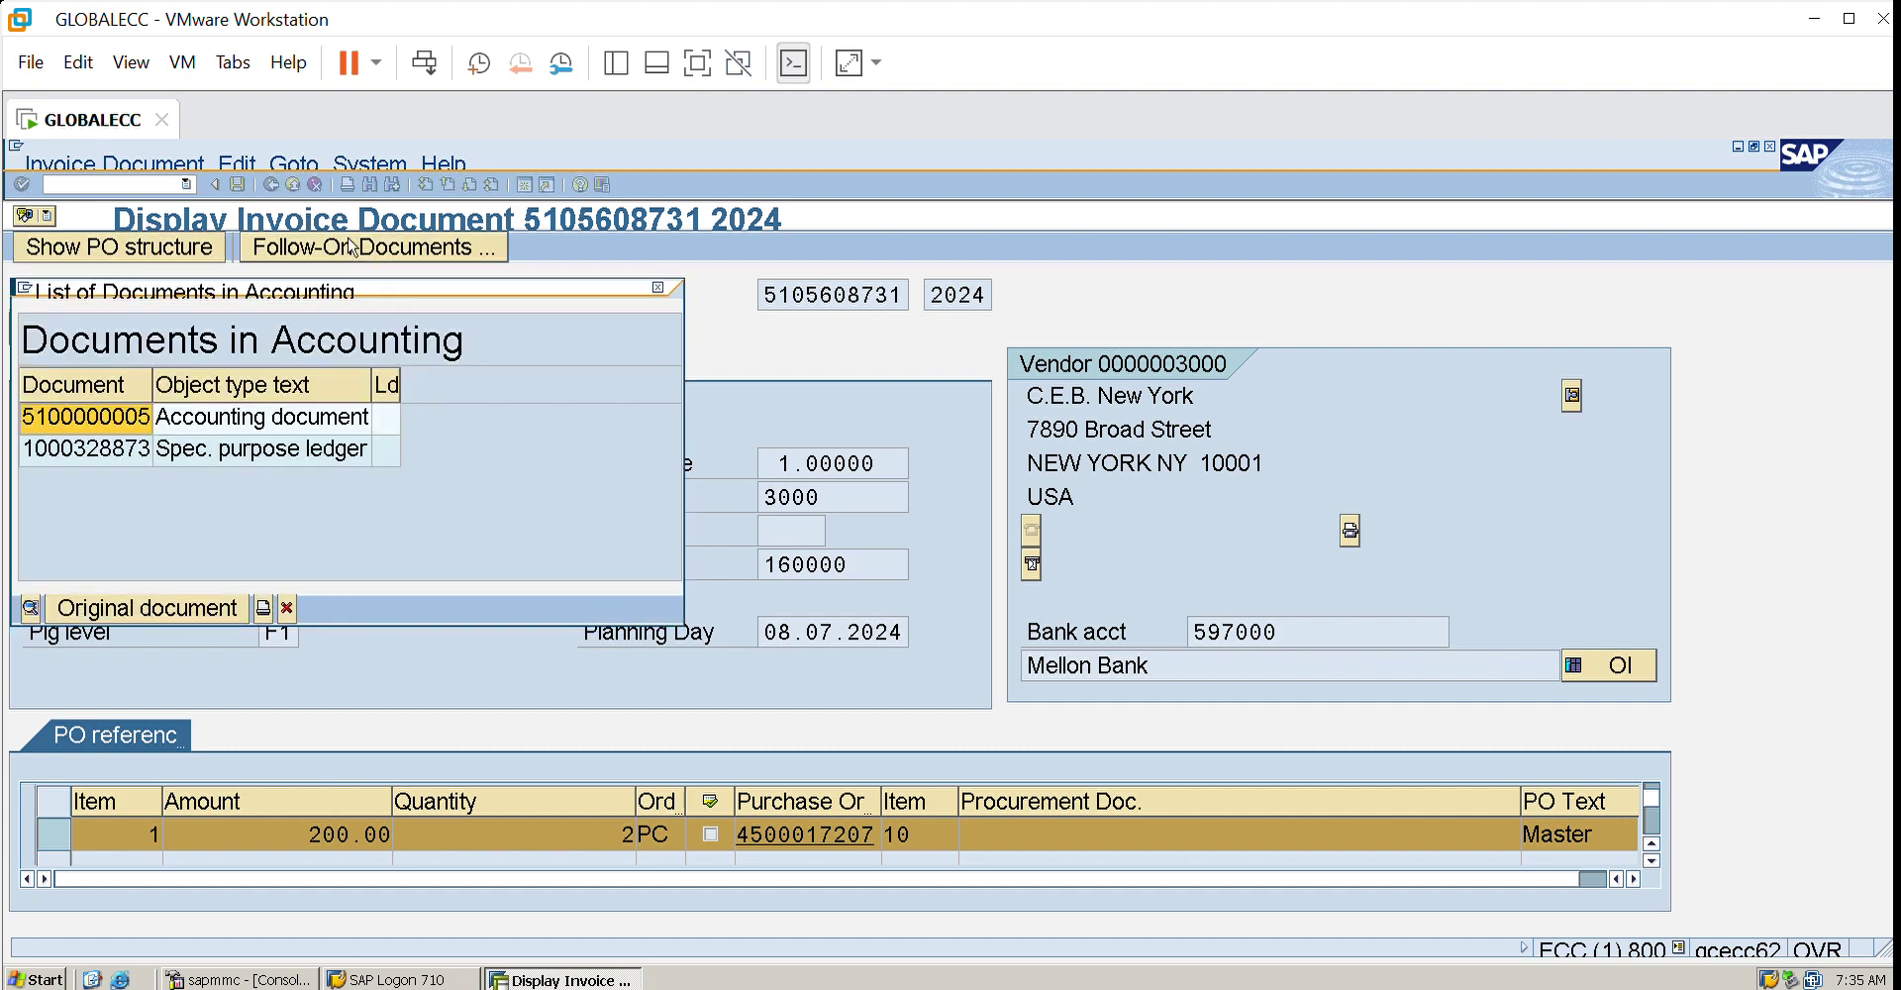
pyautogui.doubleClick(304, 414)
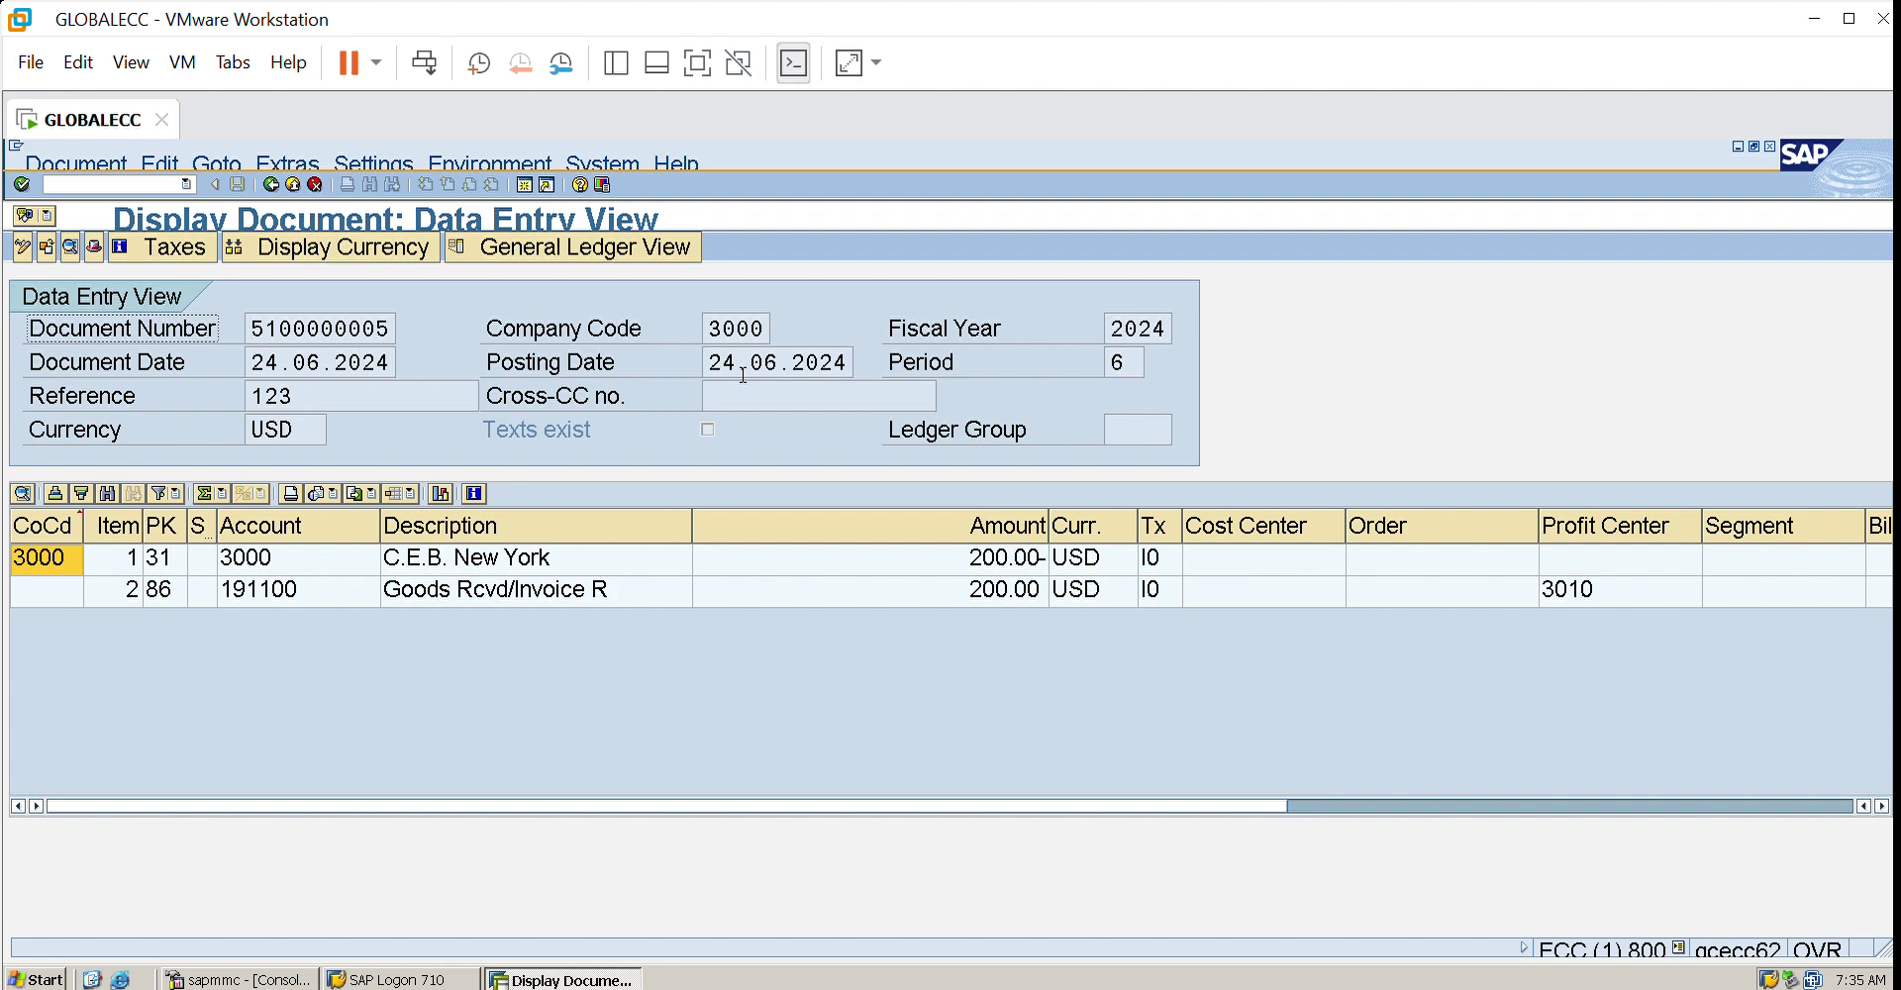
pyautogui.click(282, 178)
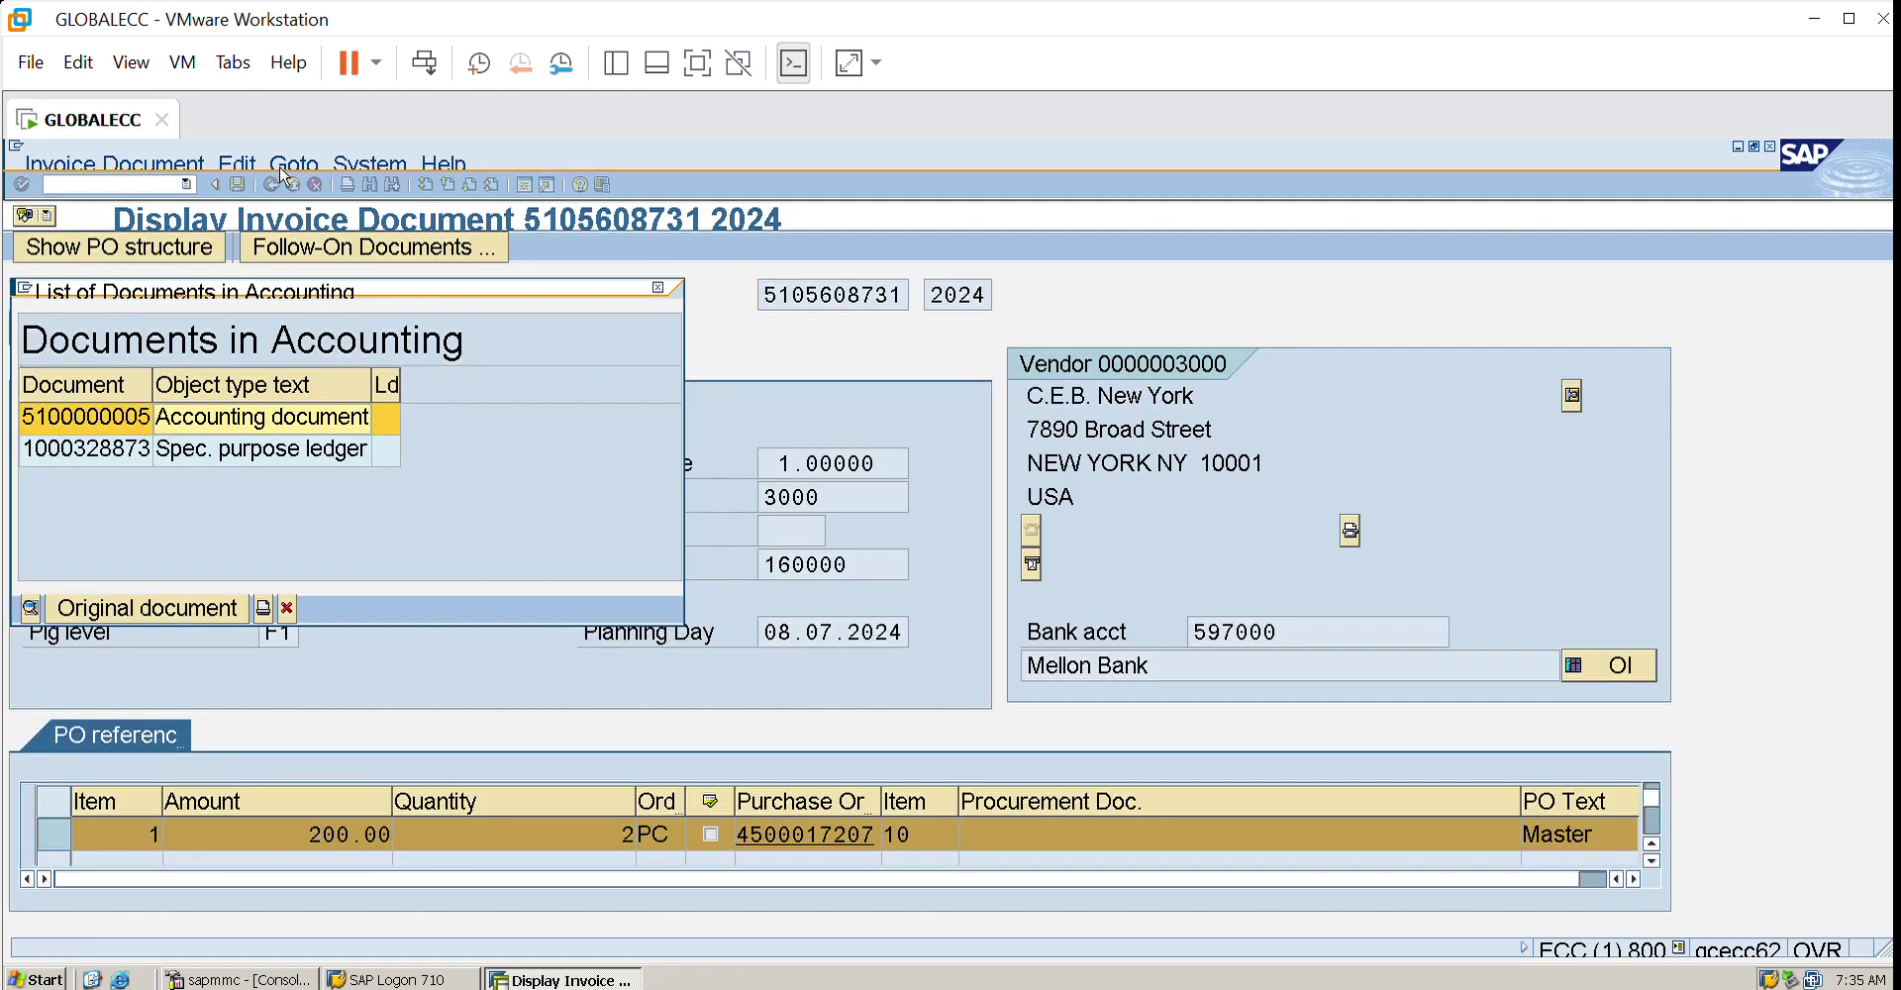
pyautogui.click(661, 284)
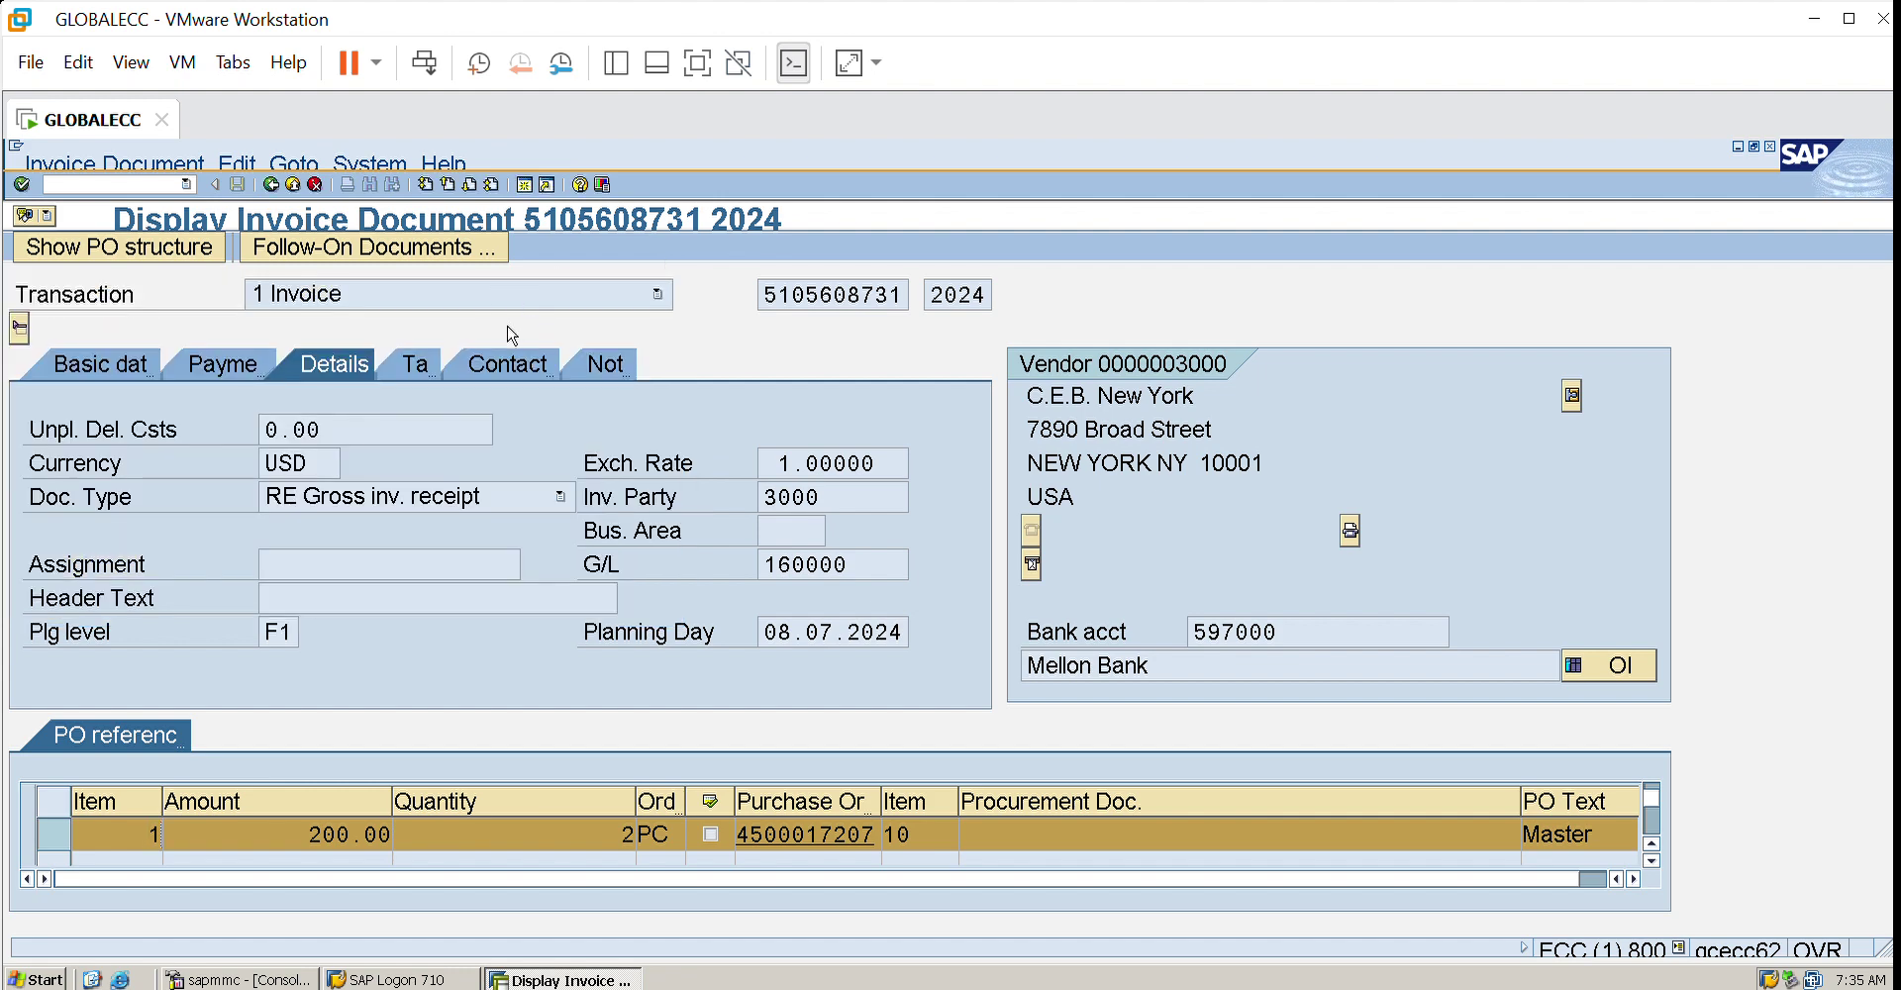
# - Review the invoice header's tax data, contacts and note
pyautogui.click(433, 347)
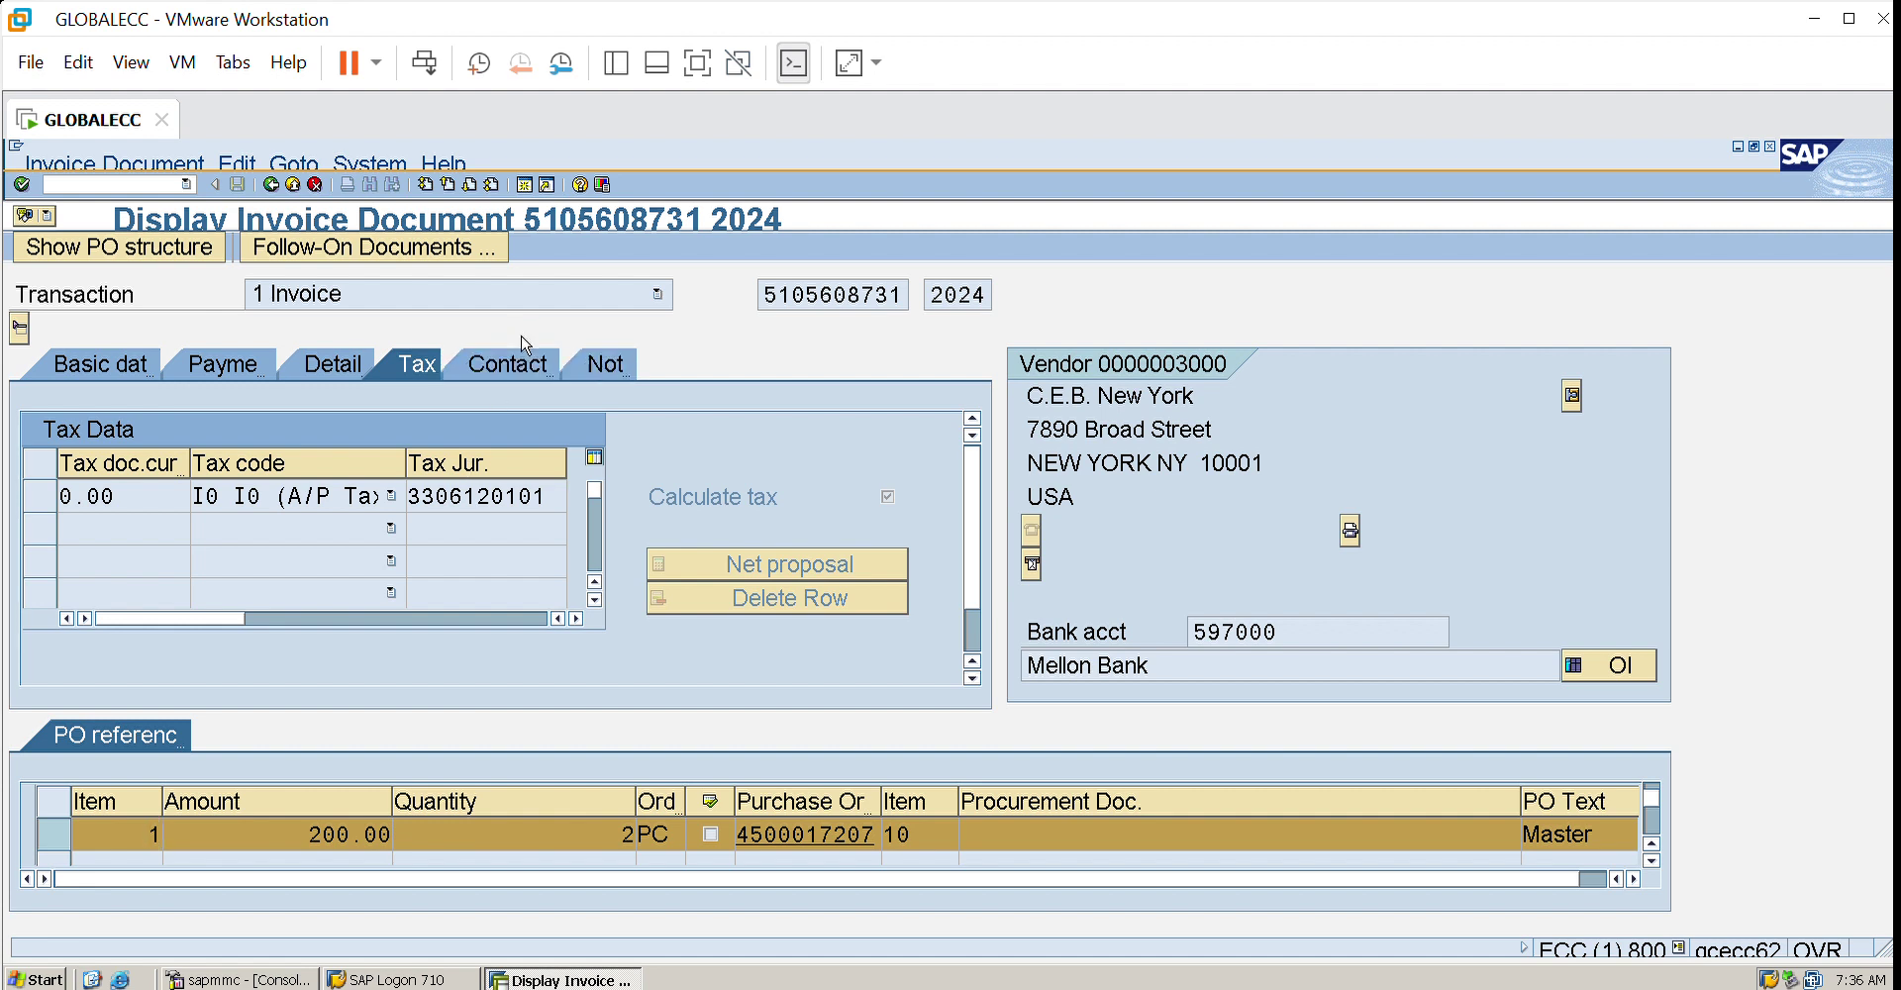
pyautogui.click(522, 338)
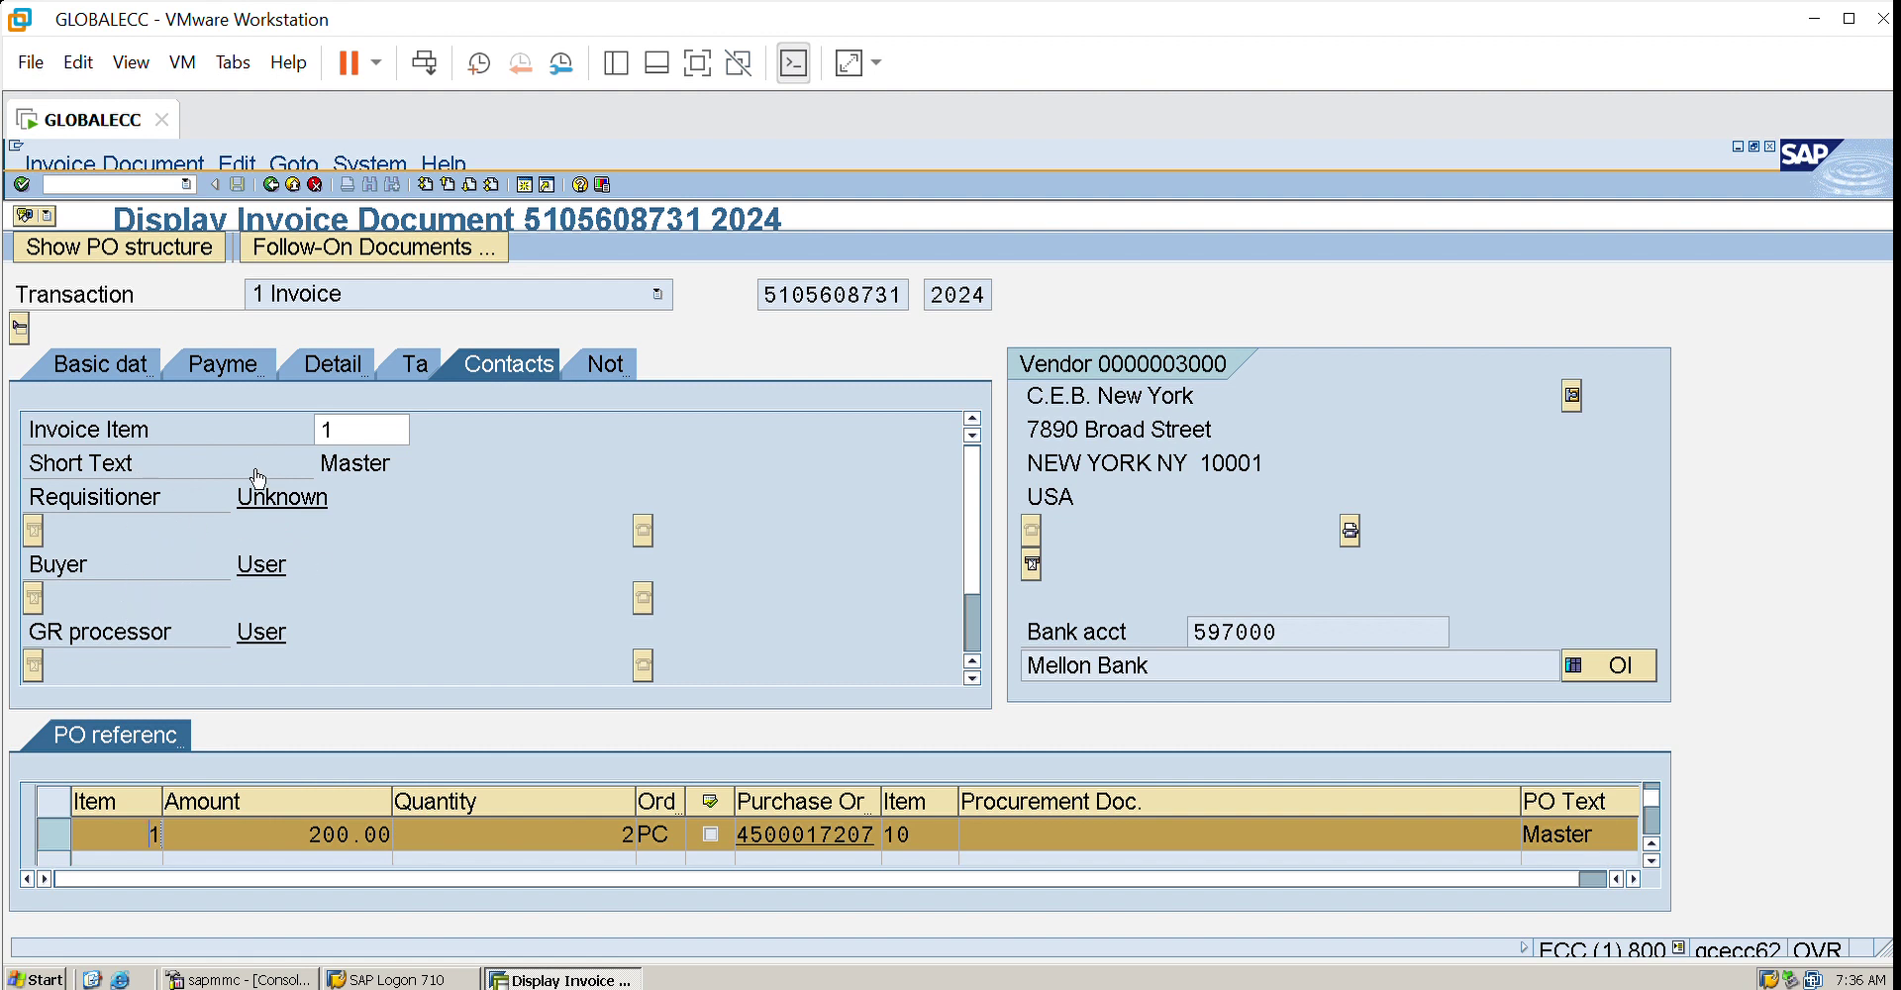
pyautogui.click(610, 358)
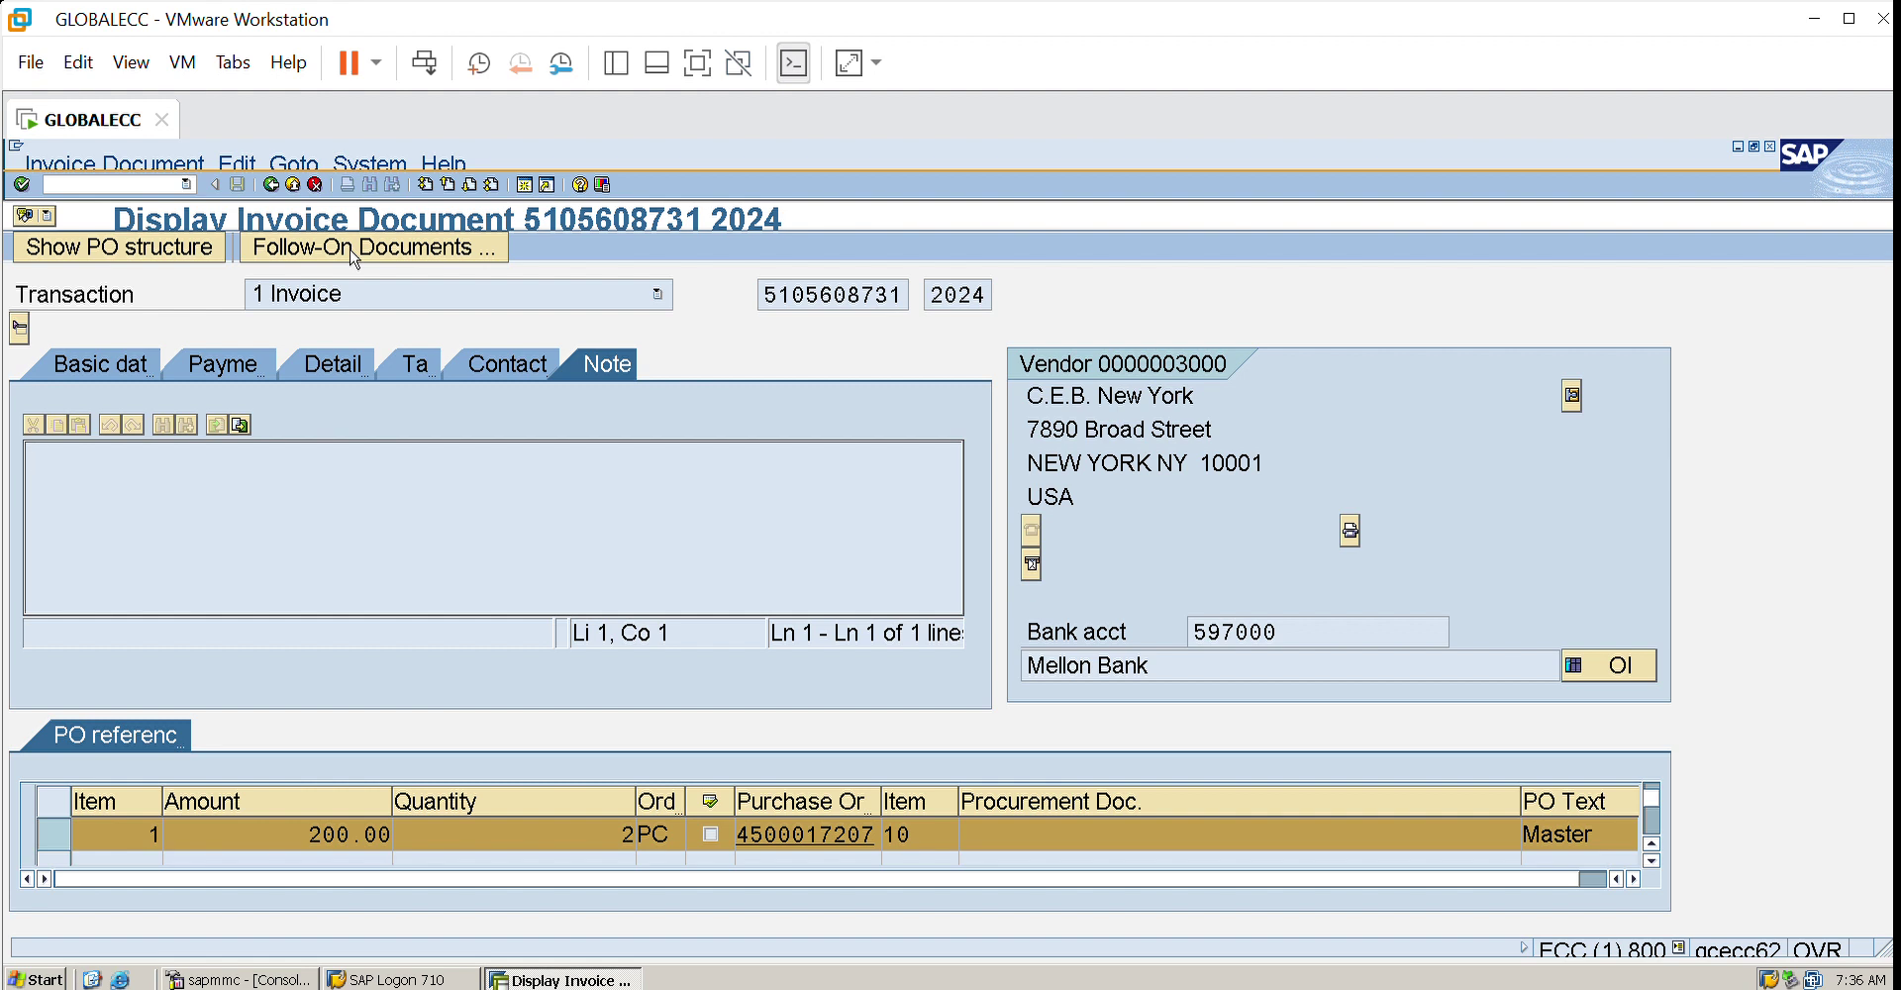
# - Leave the invoice display and reopen the same 2024 invoice document with transaction MIR4
pyautogui.click(296, 180)
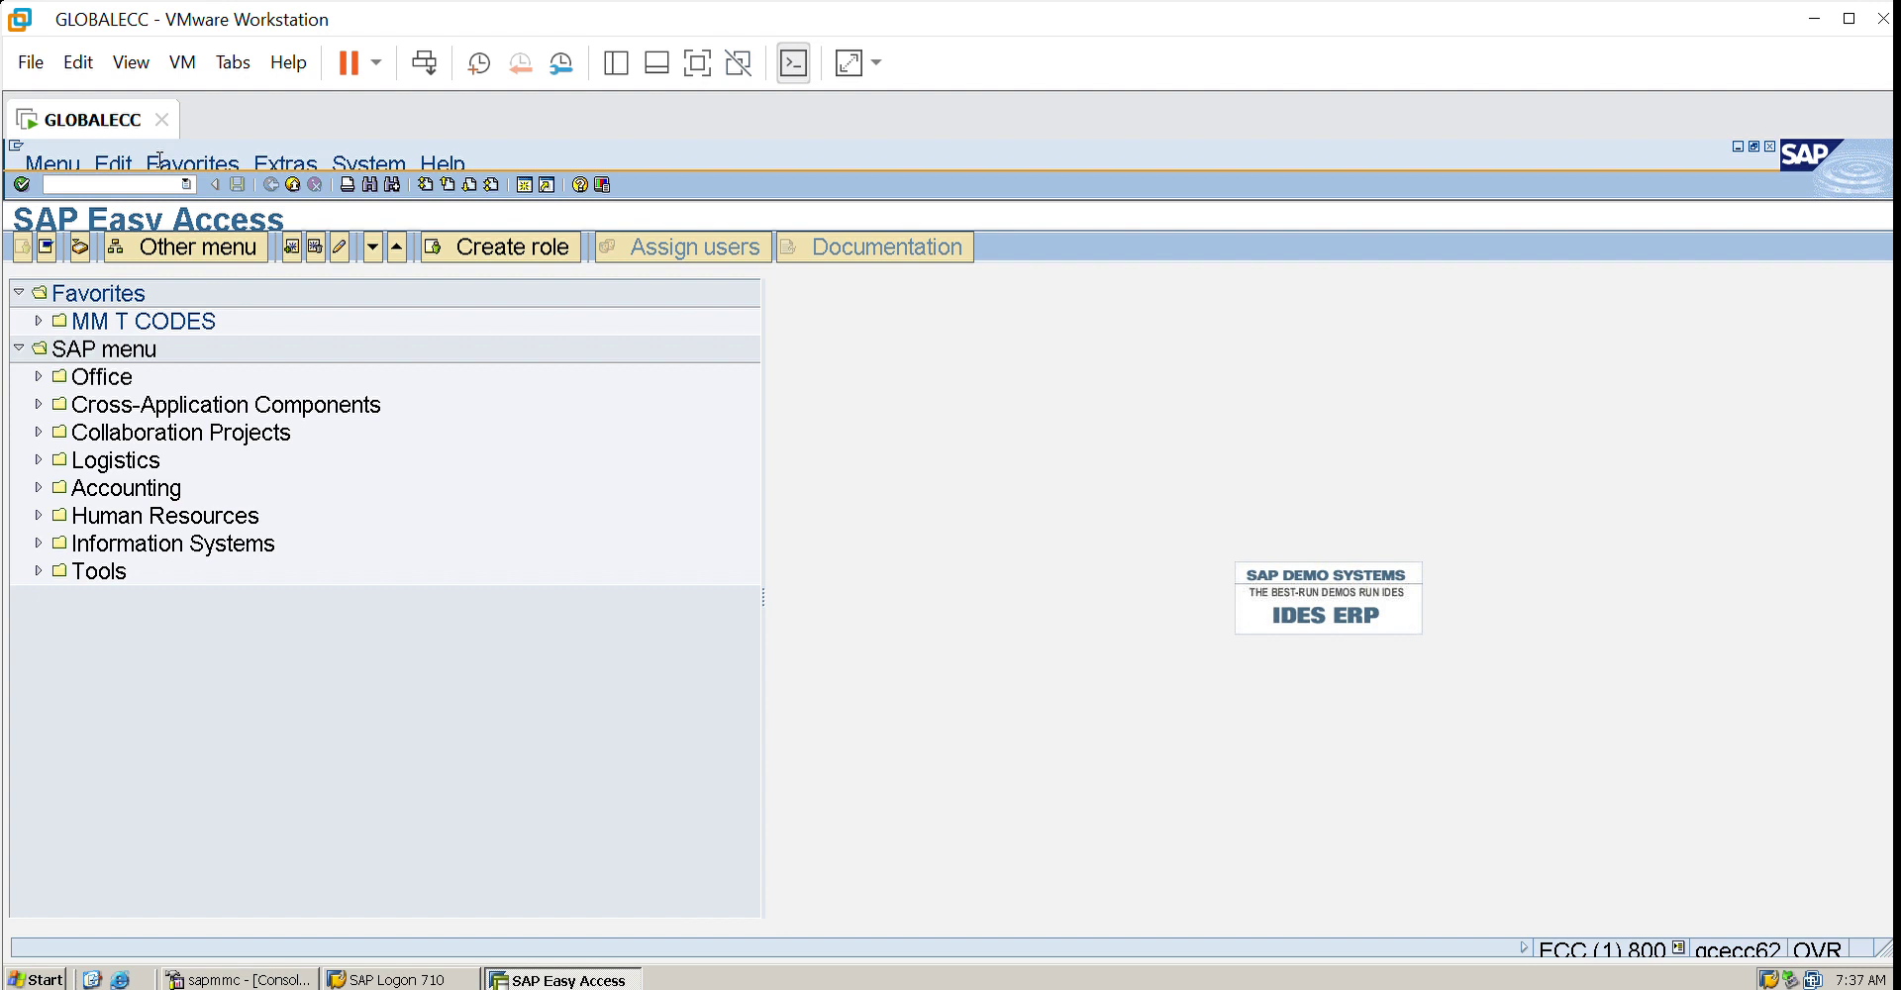
pyautogui.write('mir4')
pyautogui.press('Return')
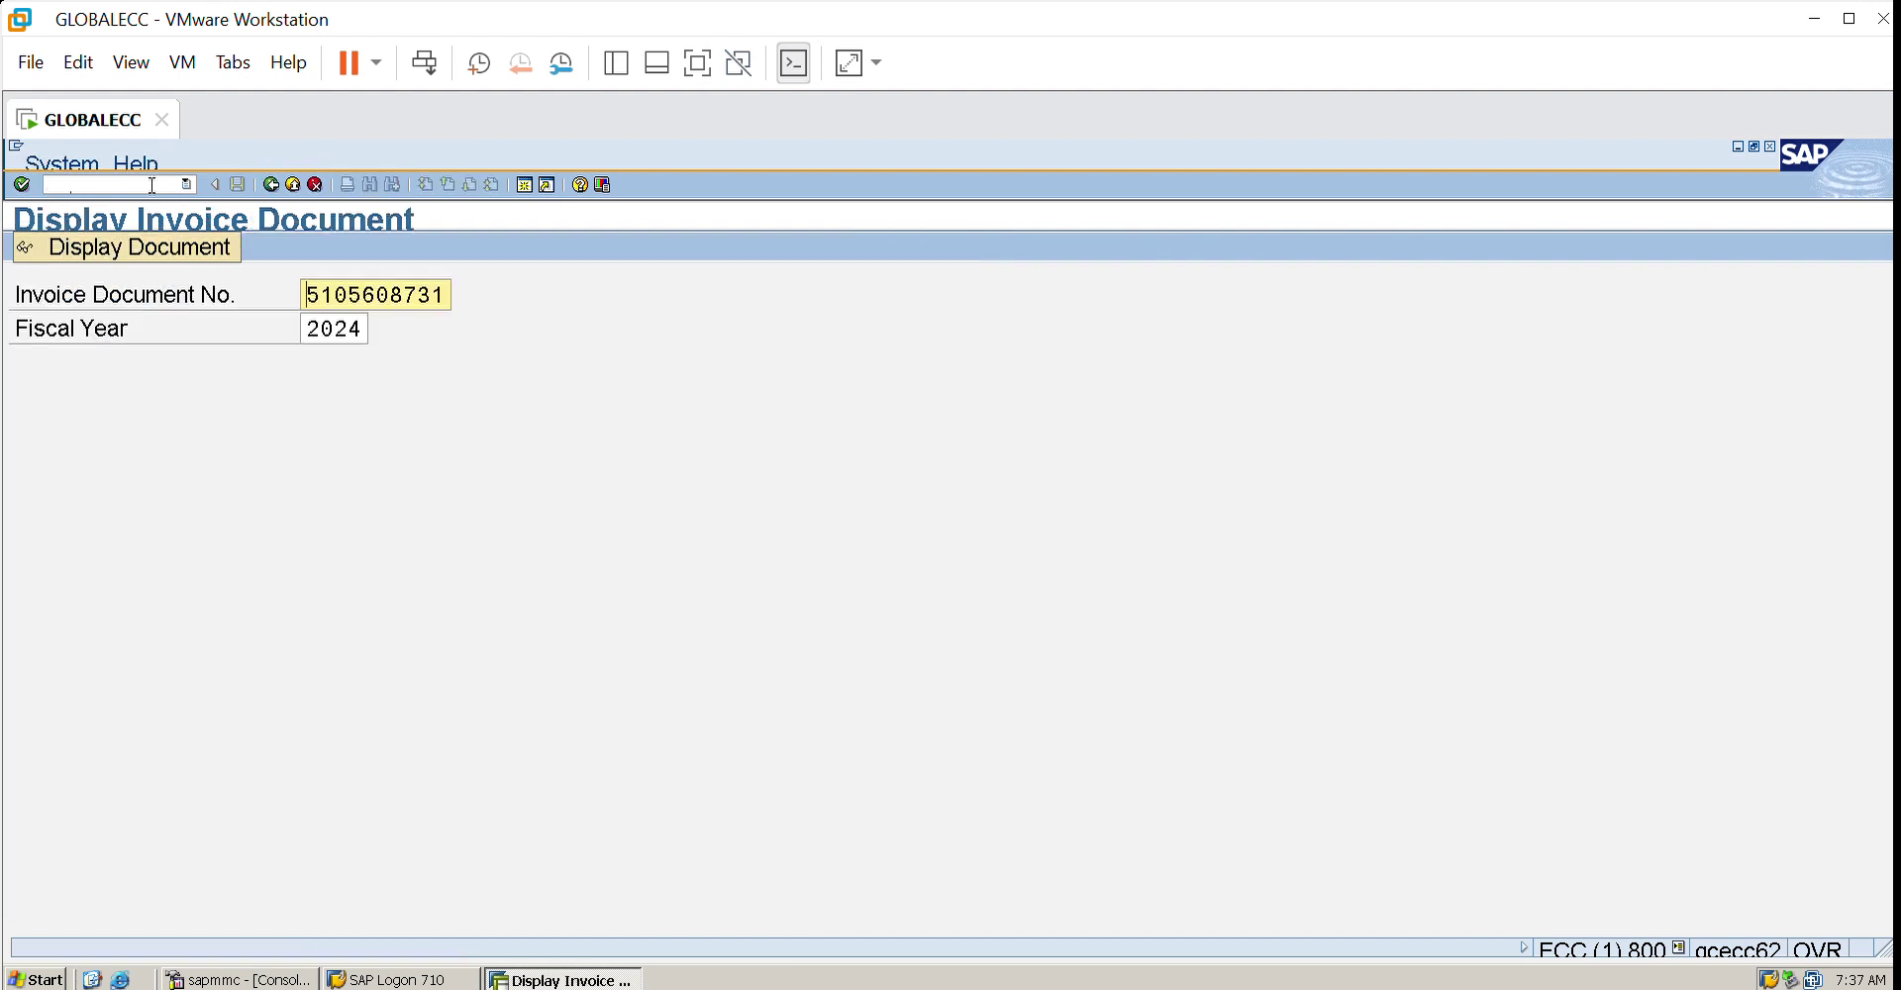
pyautogui.press('Return')
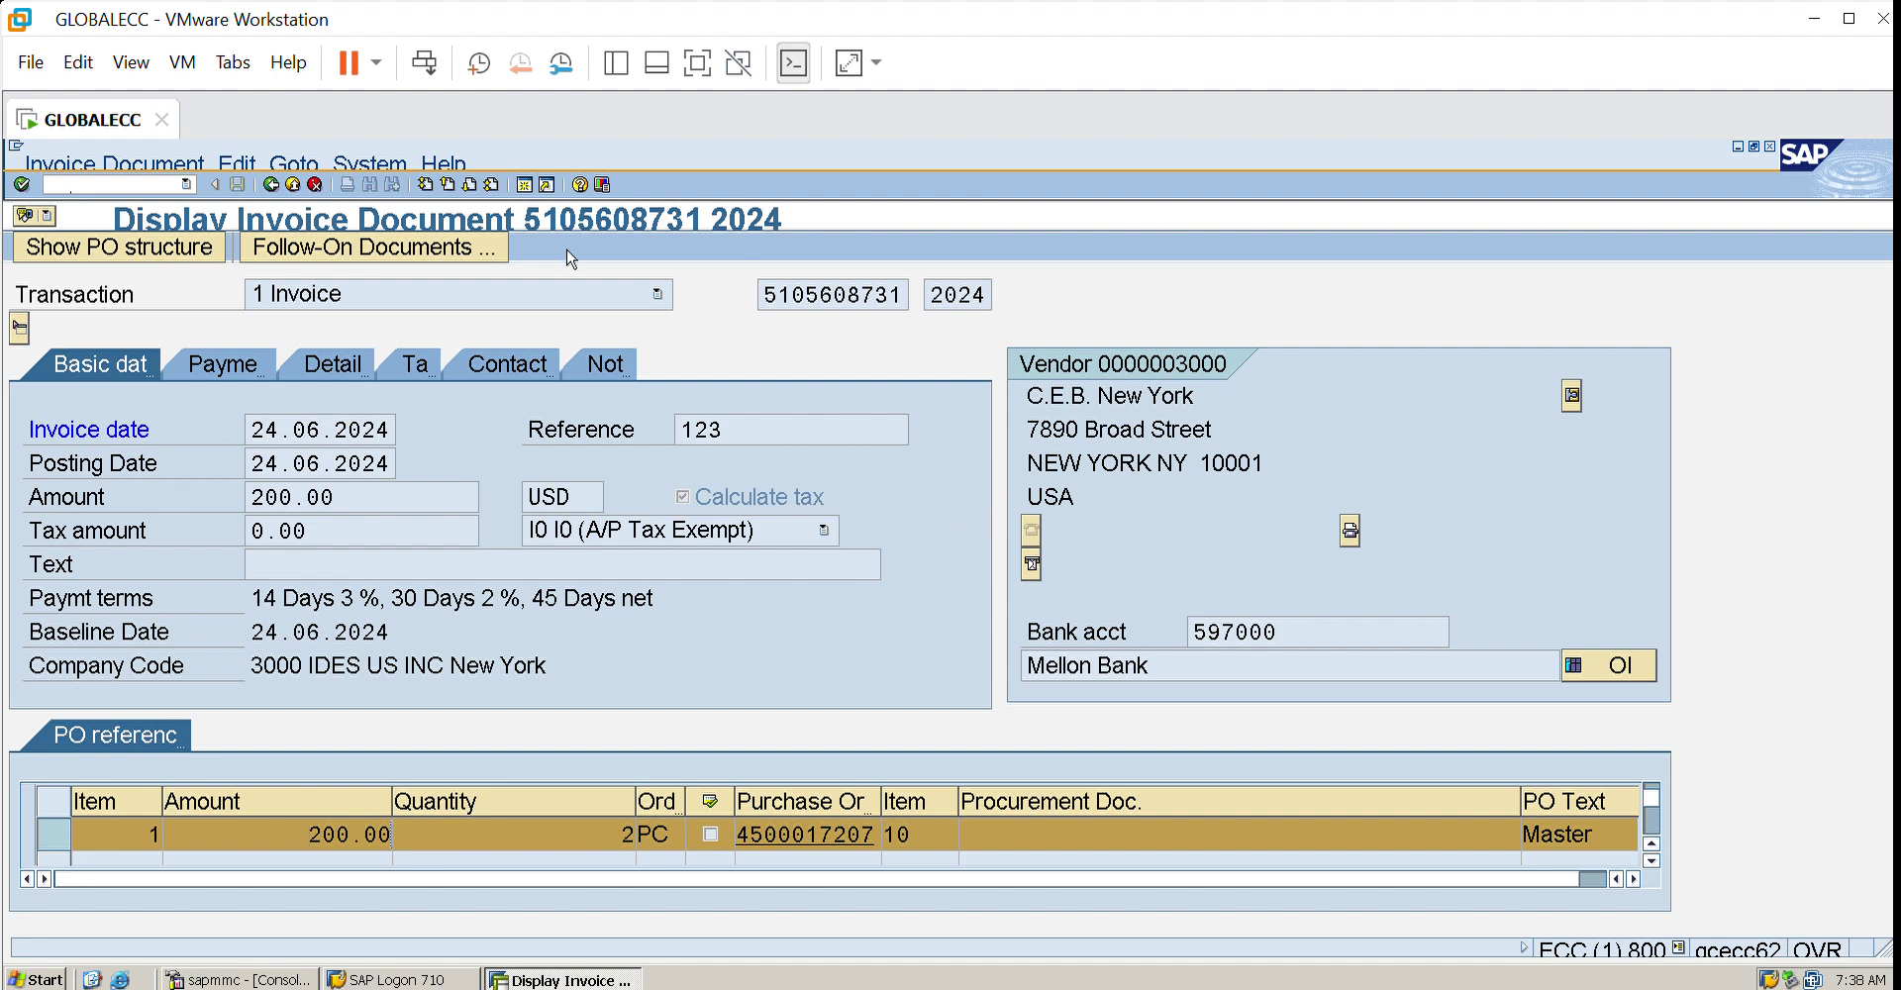
# - Display the invoice vendor's purchasing data for purchasing organization 3000 with transaction XK03 in a new session
pyautogui.click(524, 185)
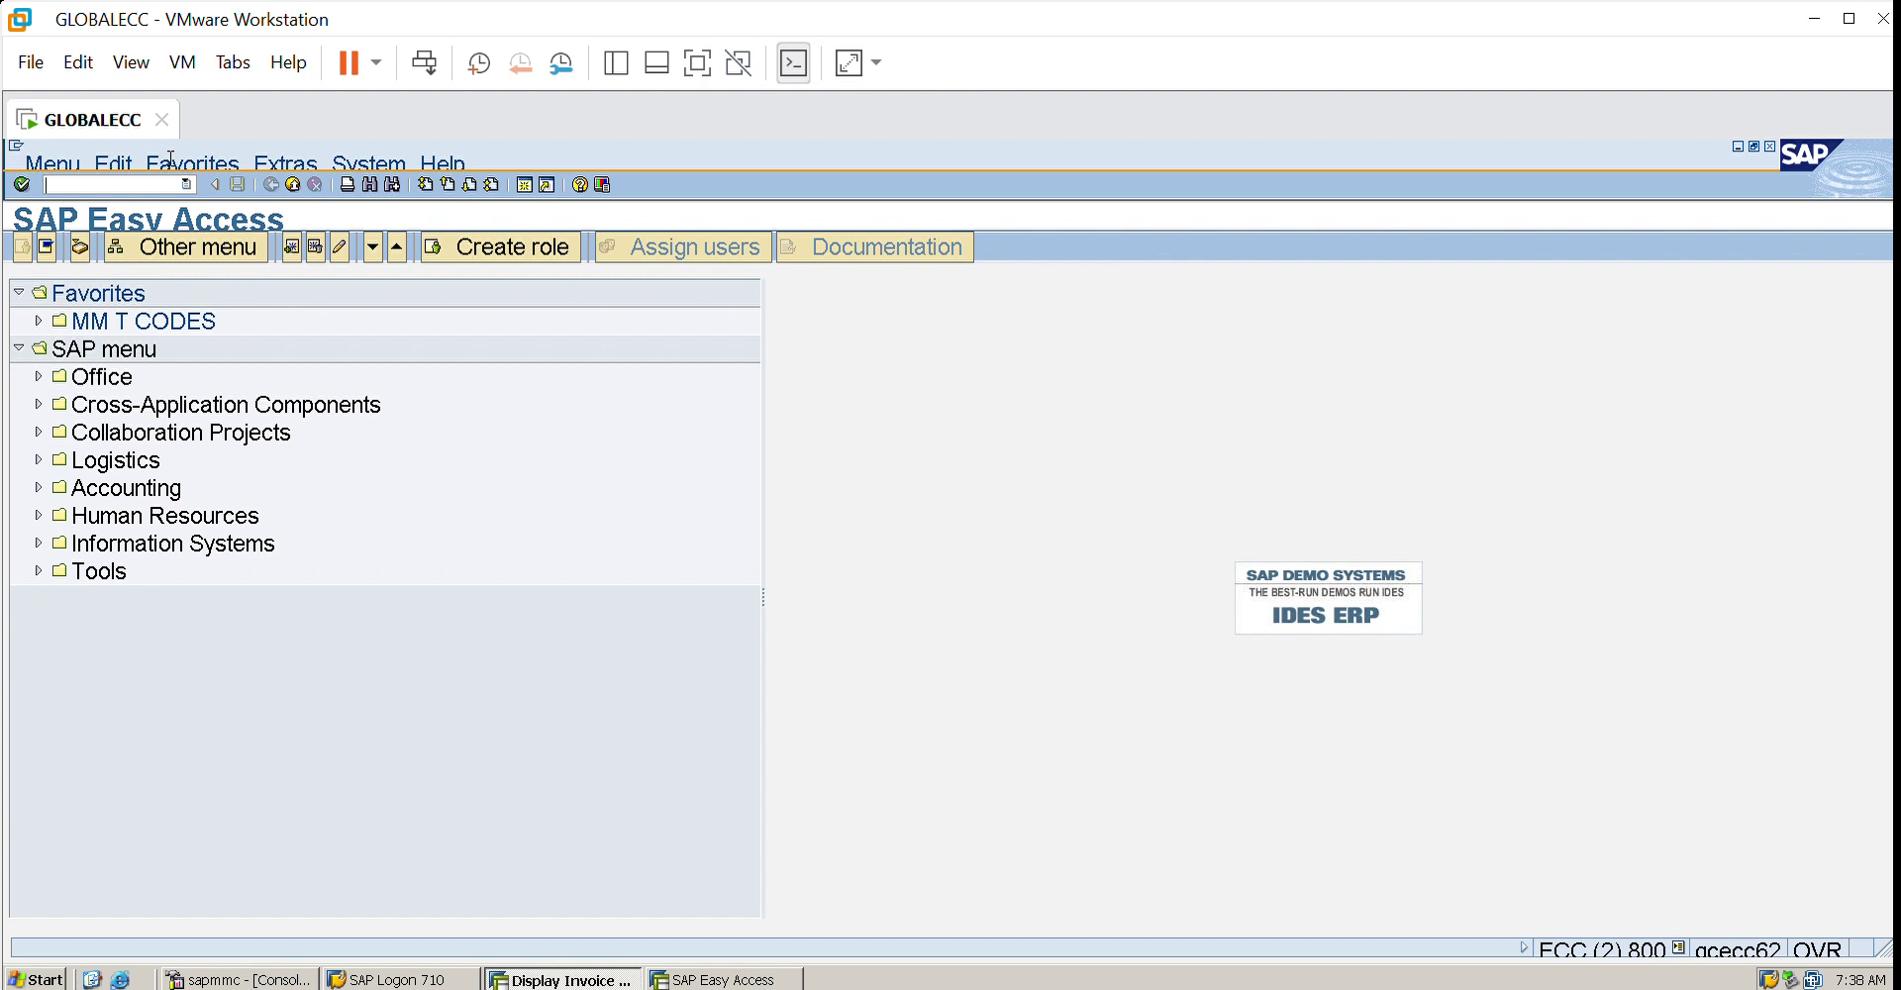
pyautogui.write('xk03')
pyautogui.press('Return')
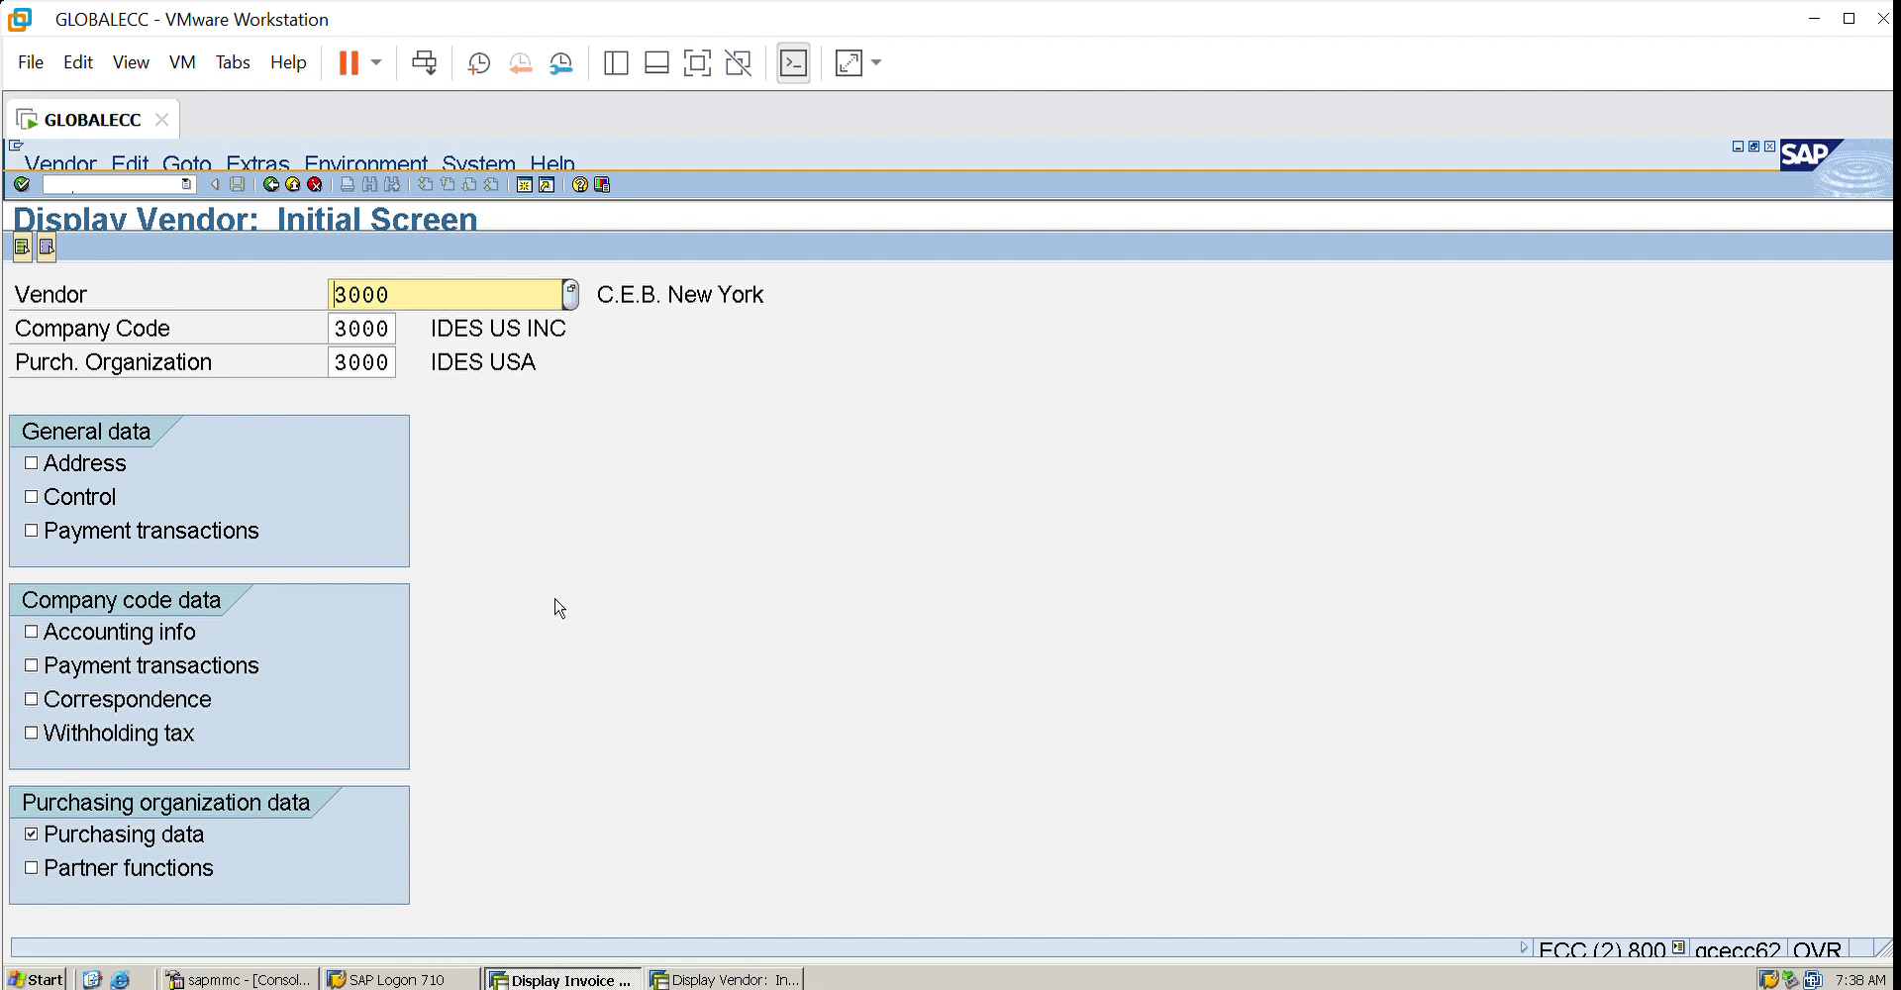
pyautogui.press('Return')
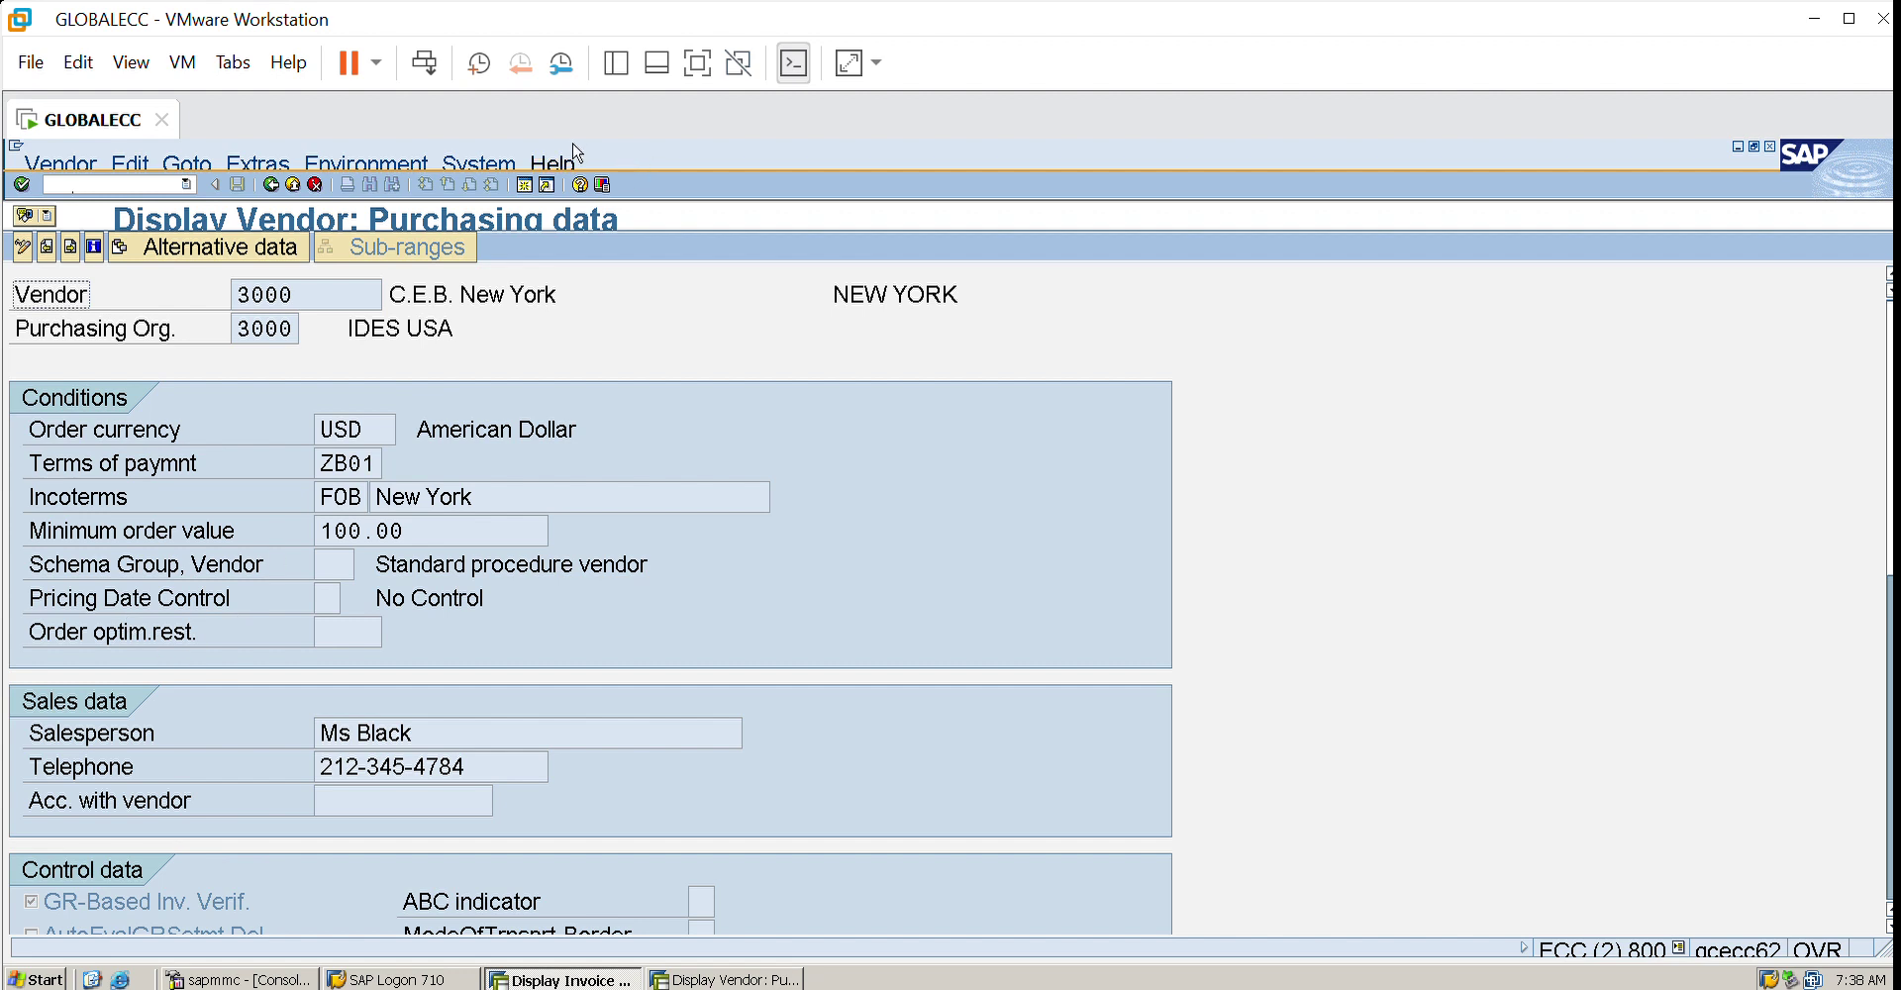
# - Start creating a vendor for company code and purchasing organization 3000 with transaction XK01 in another new session
pyautogui.click(526, 184)
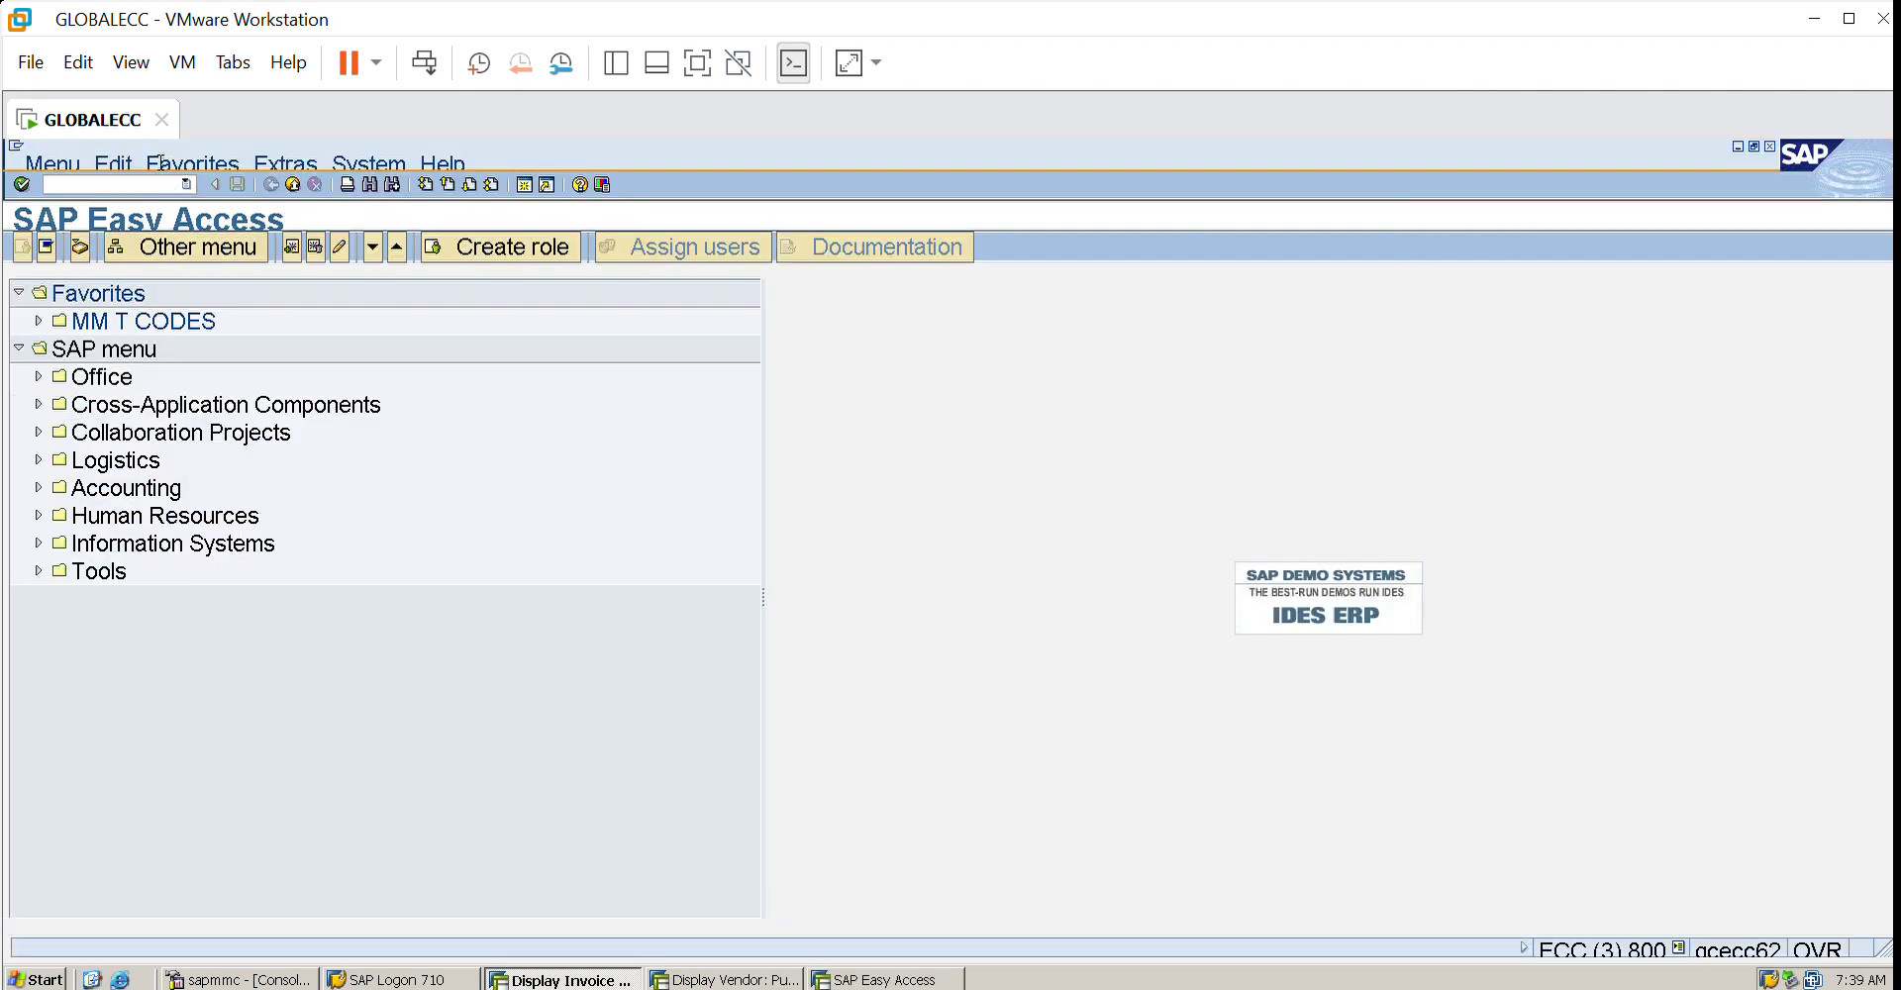
pyautogui.write('xk01')
pyautogui.press('Return')
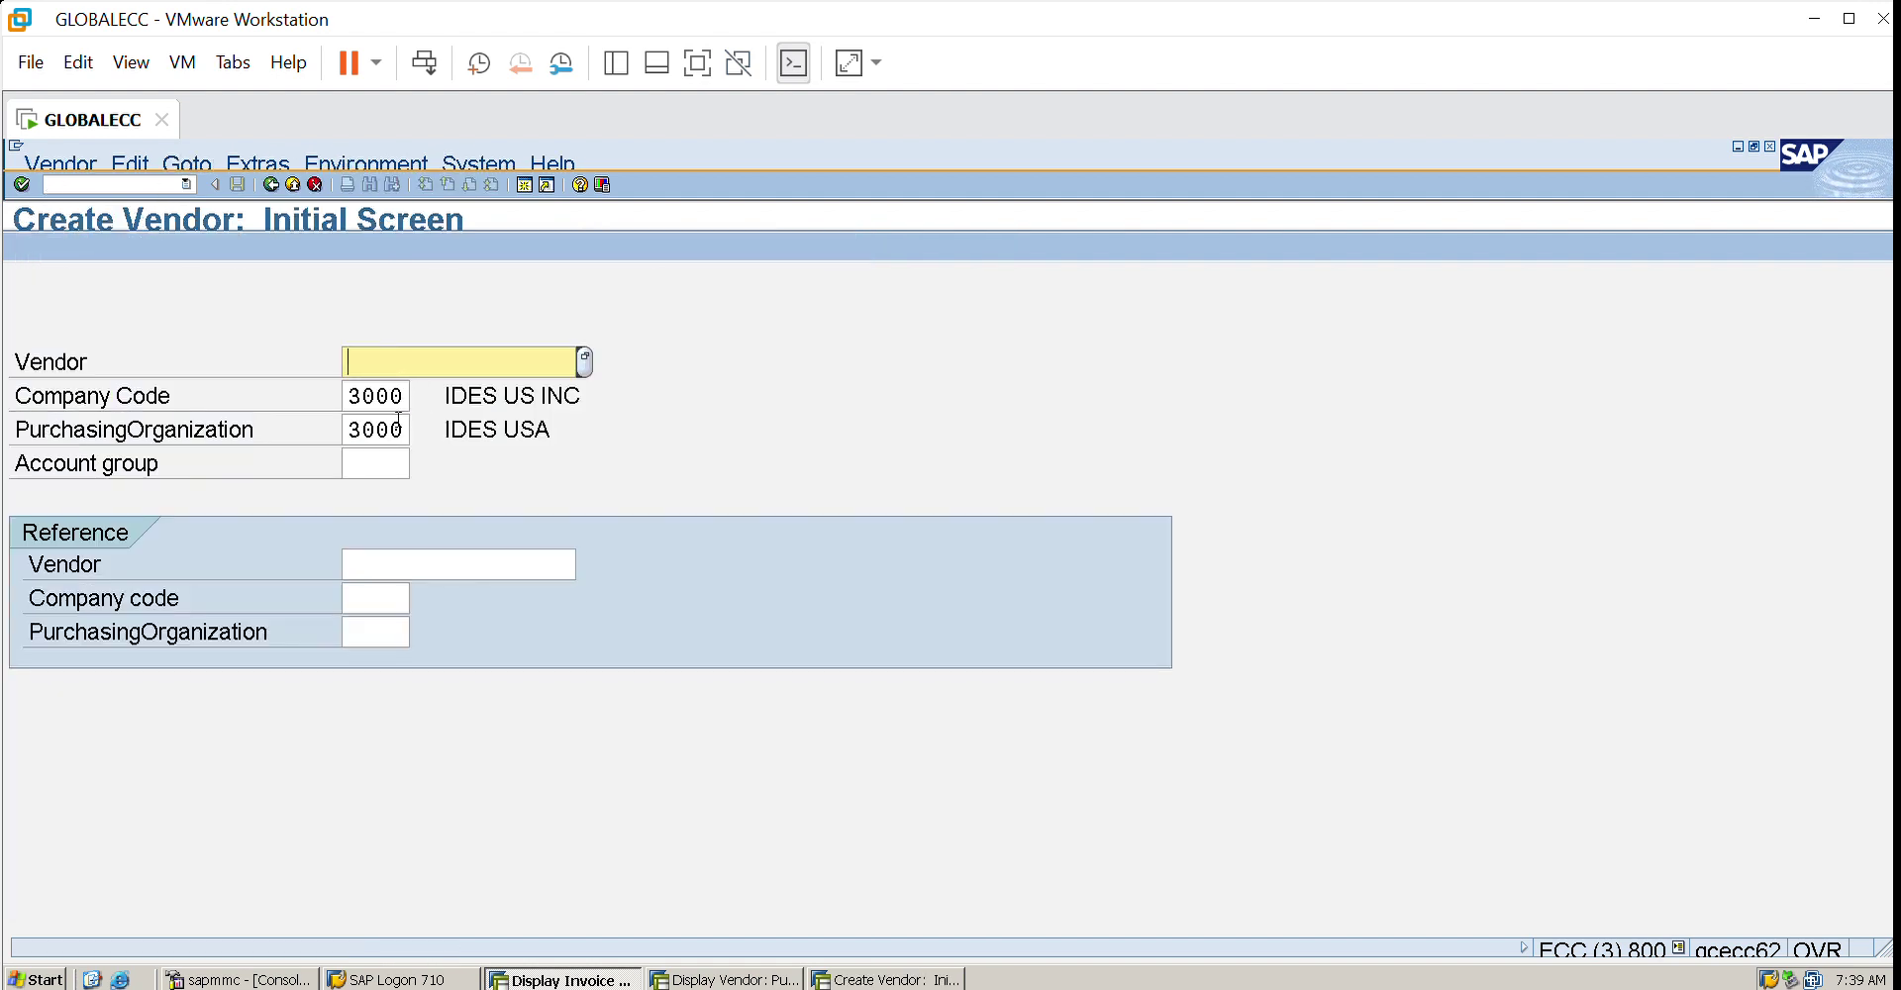
pyautogui.press('Tab')
pyautogui.press('Tab')
pyautogui.press('Tab')
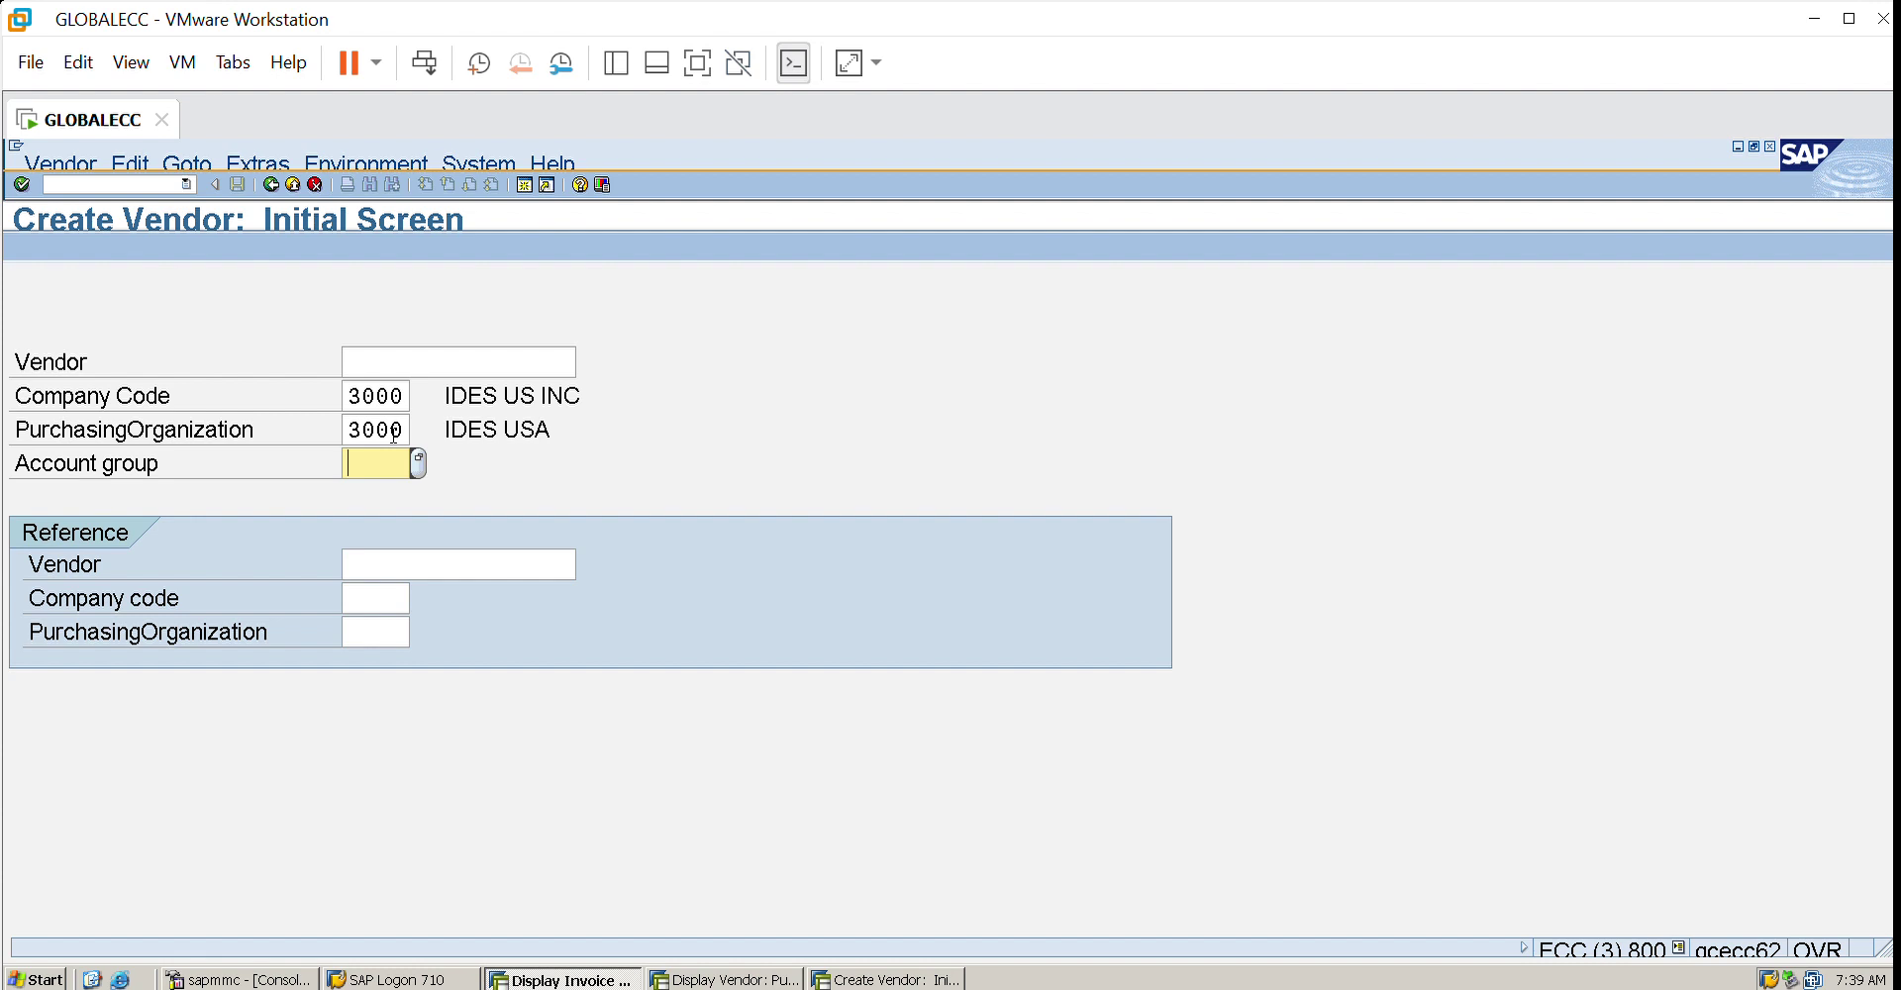
# - Try to create the vendor with account group 0001 (Vendors), leaving the vendor number empty
pyautogui.press('F4')
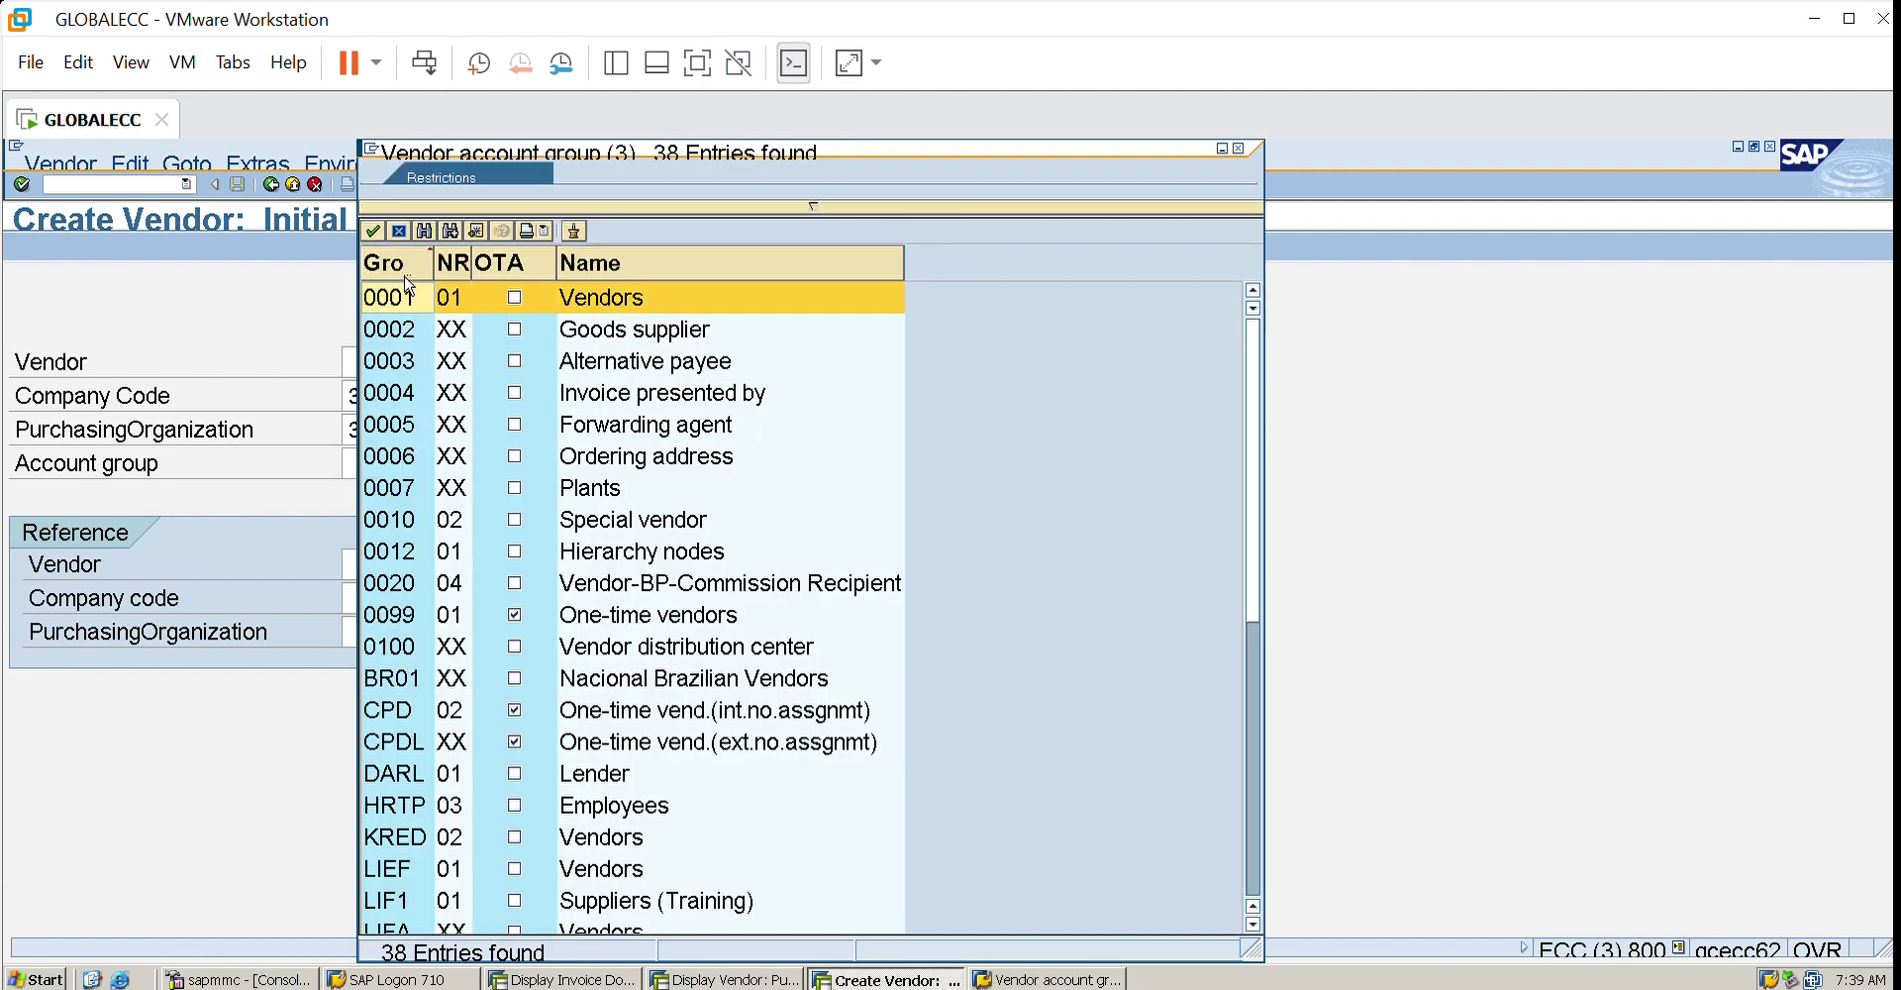
pyautogui.doubleClick(409, 286)
pyautogui.press('Return')
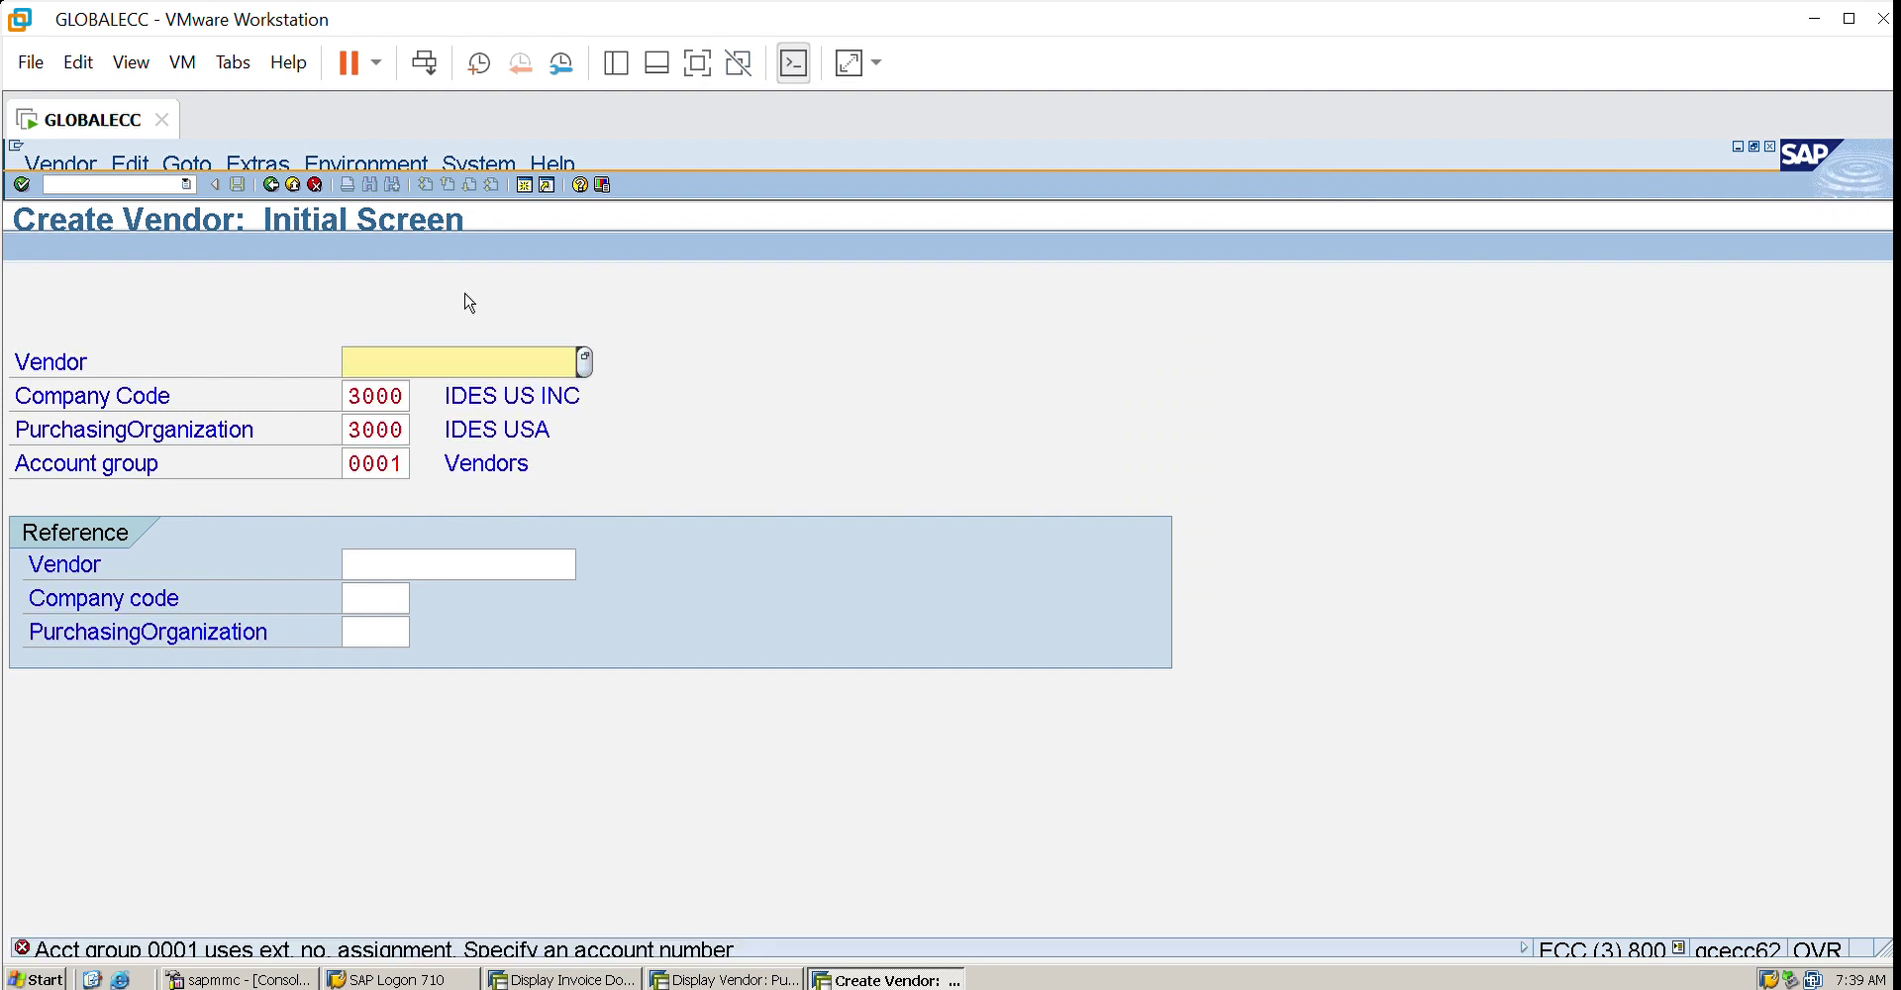
# - Set the new vendor's account group to KRED and continue to the address data
pyautogui.click(413, 442)
pyautogui.press('BackSpace')
pyautogui.press('BackSpace')
pyautogui.press('BackSpace')
pyautogui.press('BackSpace')
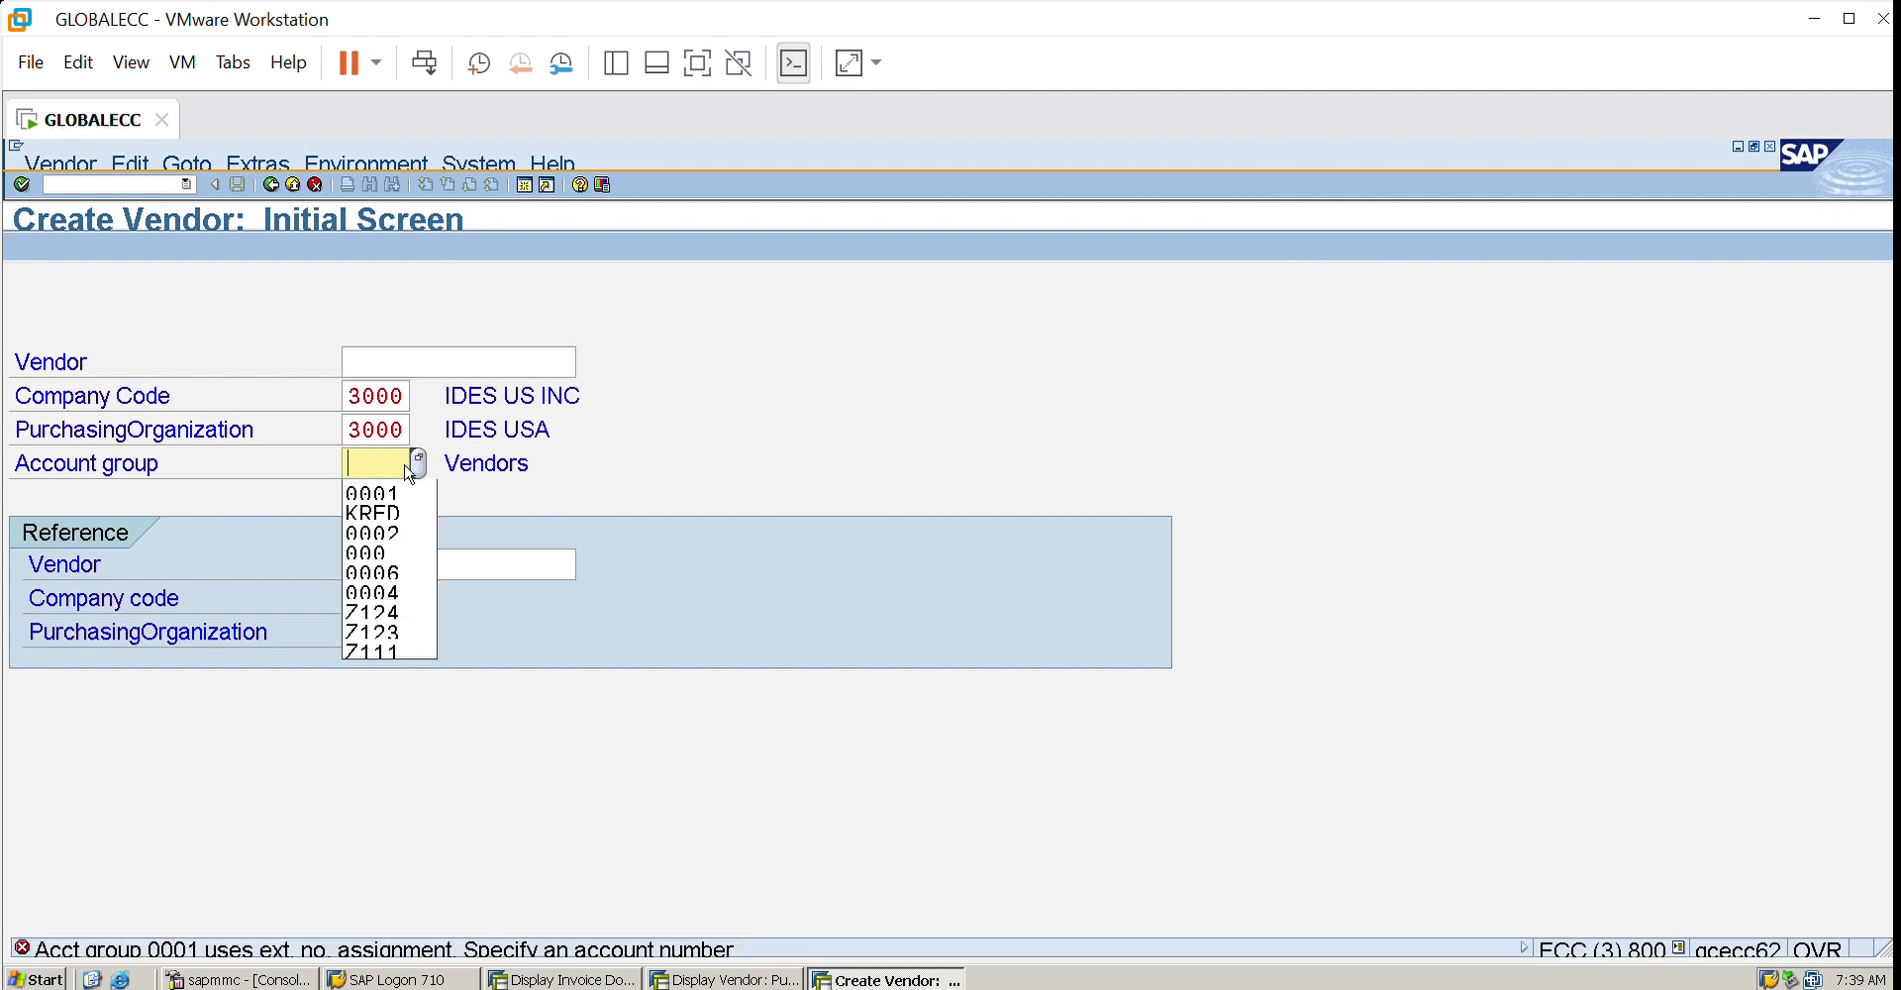
pyautogui.write('kred')
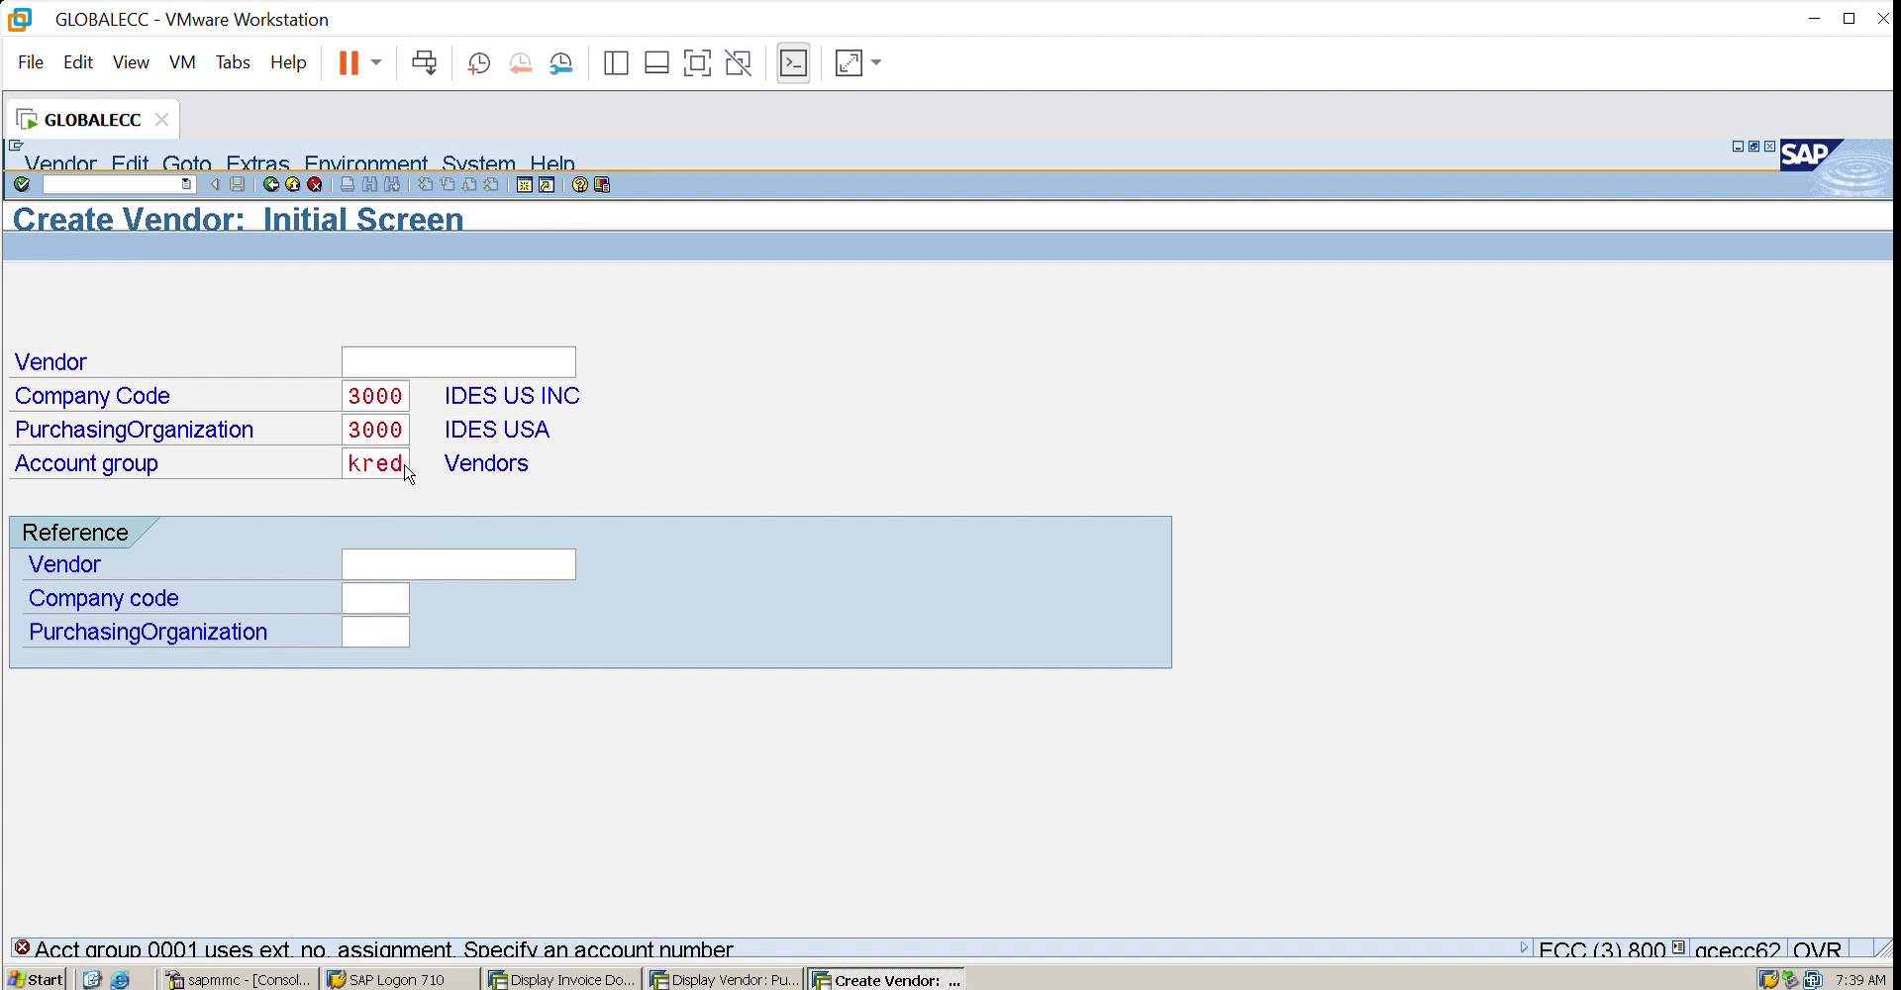
pyautogui.press('Return')
# - Set the vendor's title to Company, the name to XYB Co Pvt Ltd and the search term to XYB
pyautogui.click(562, 425)
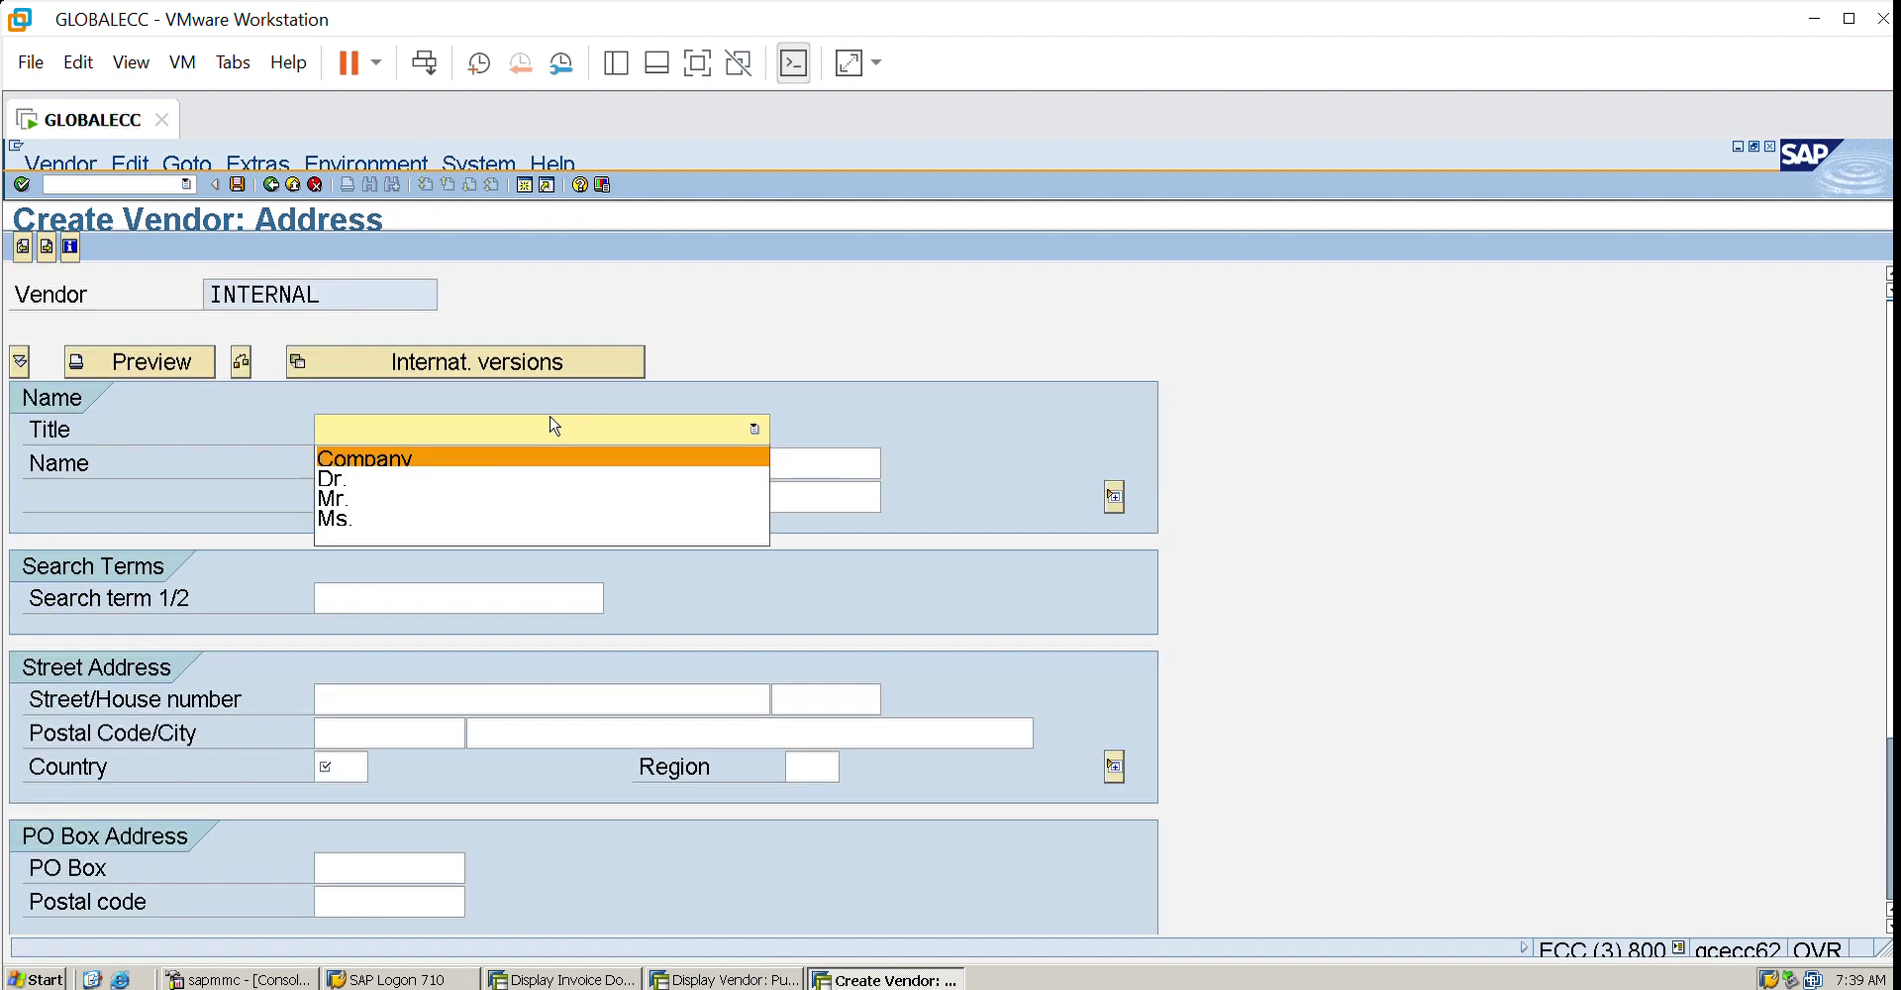
pyautogui.press('Return')
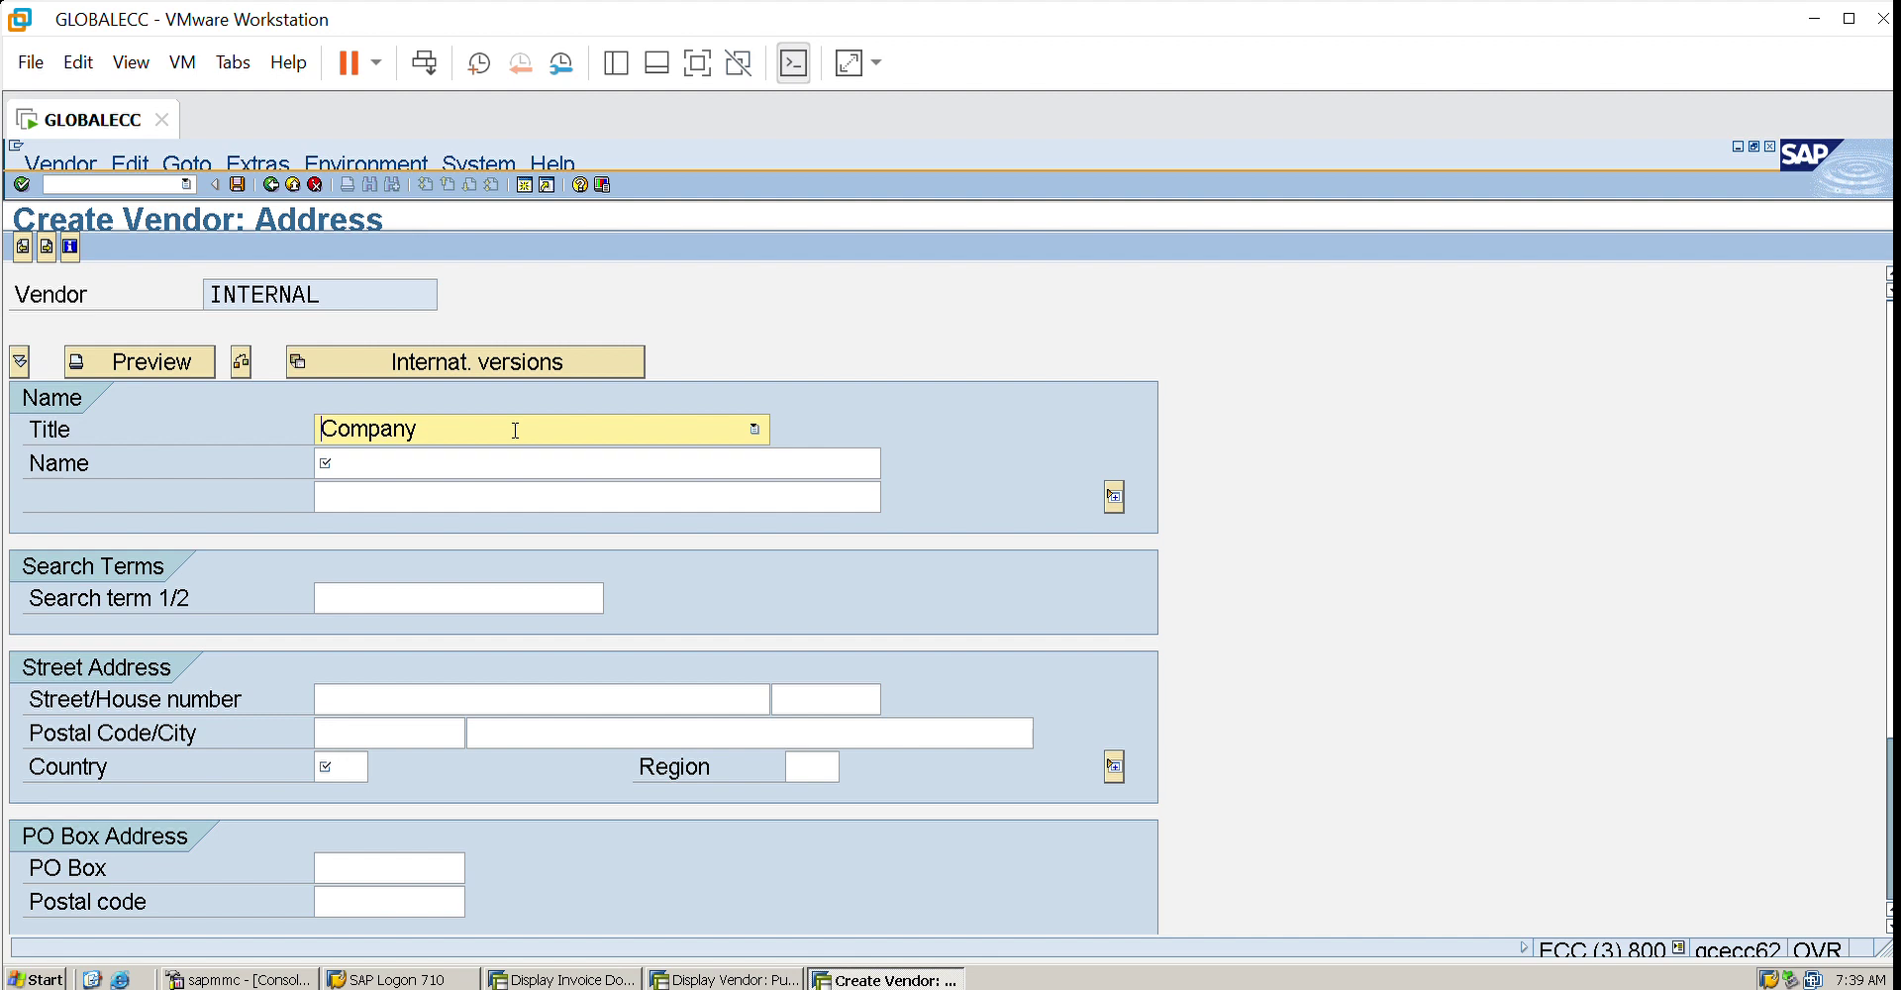
pyautogui.press('Tab')
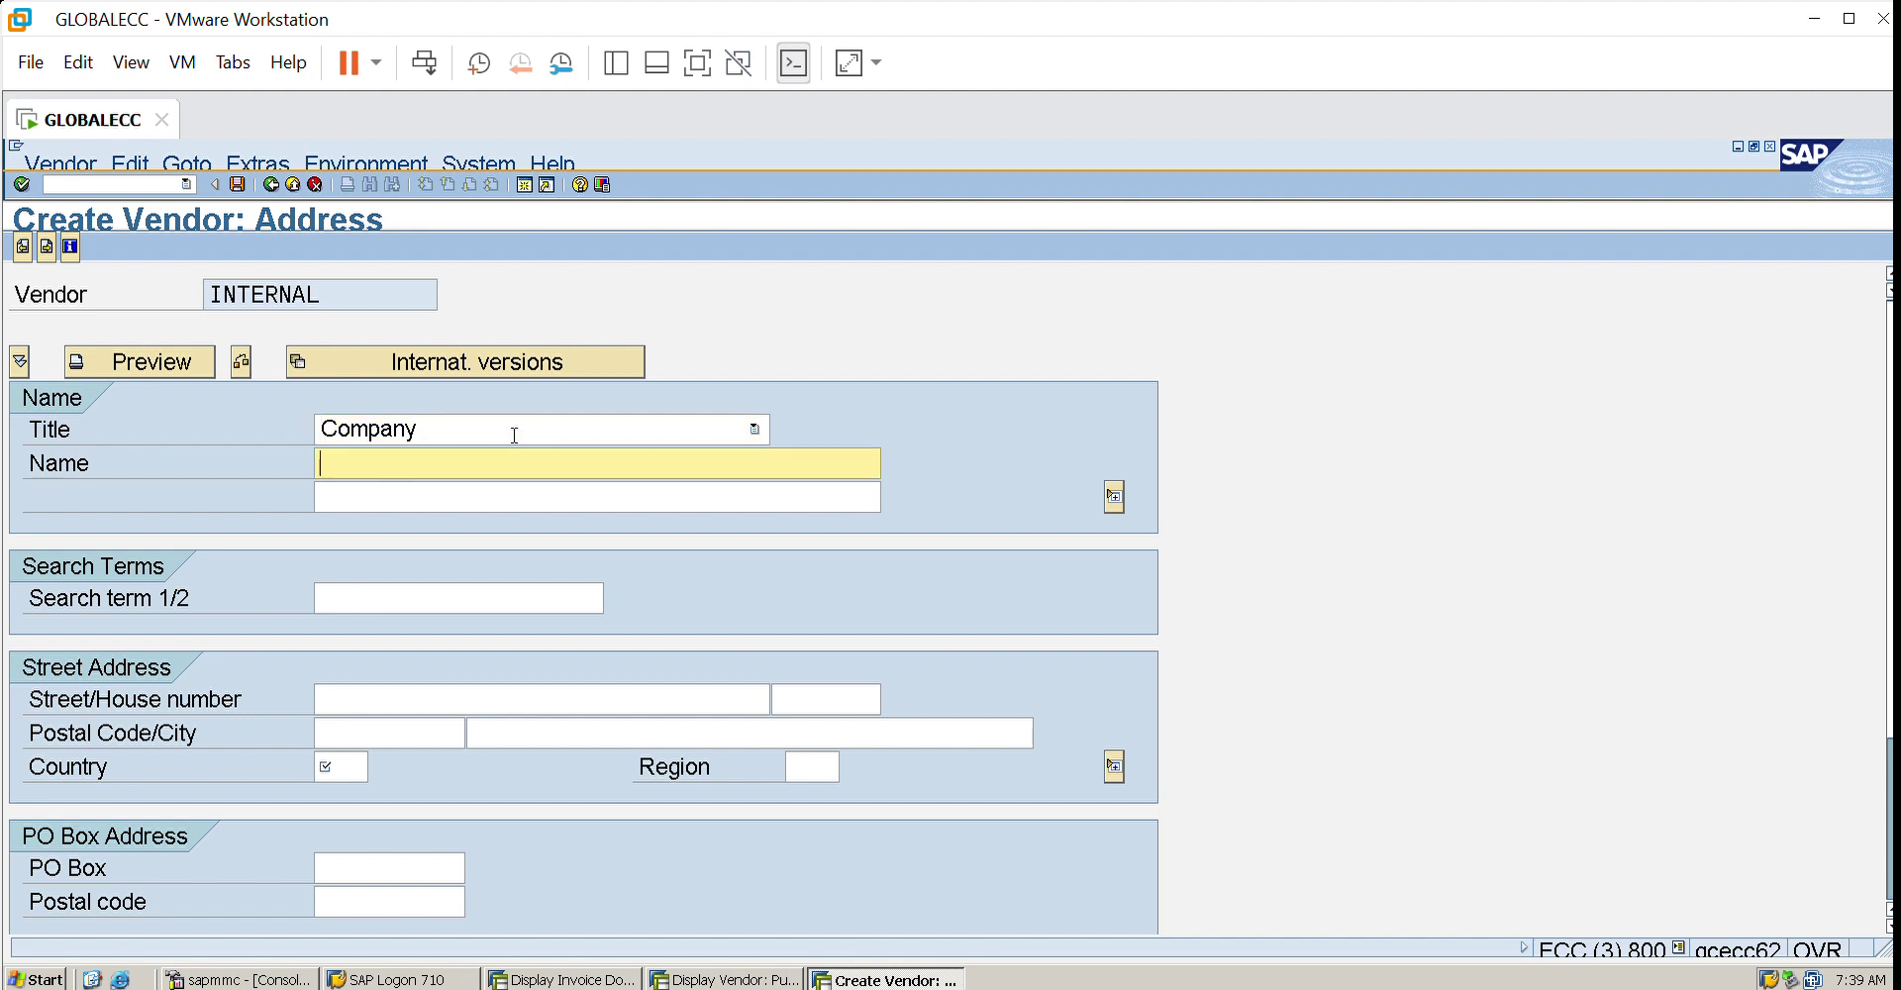
pyautogui.write('X')
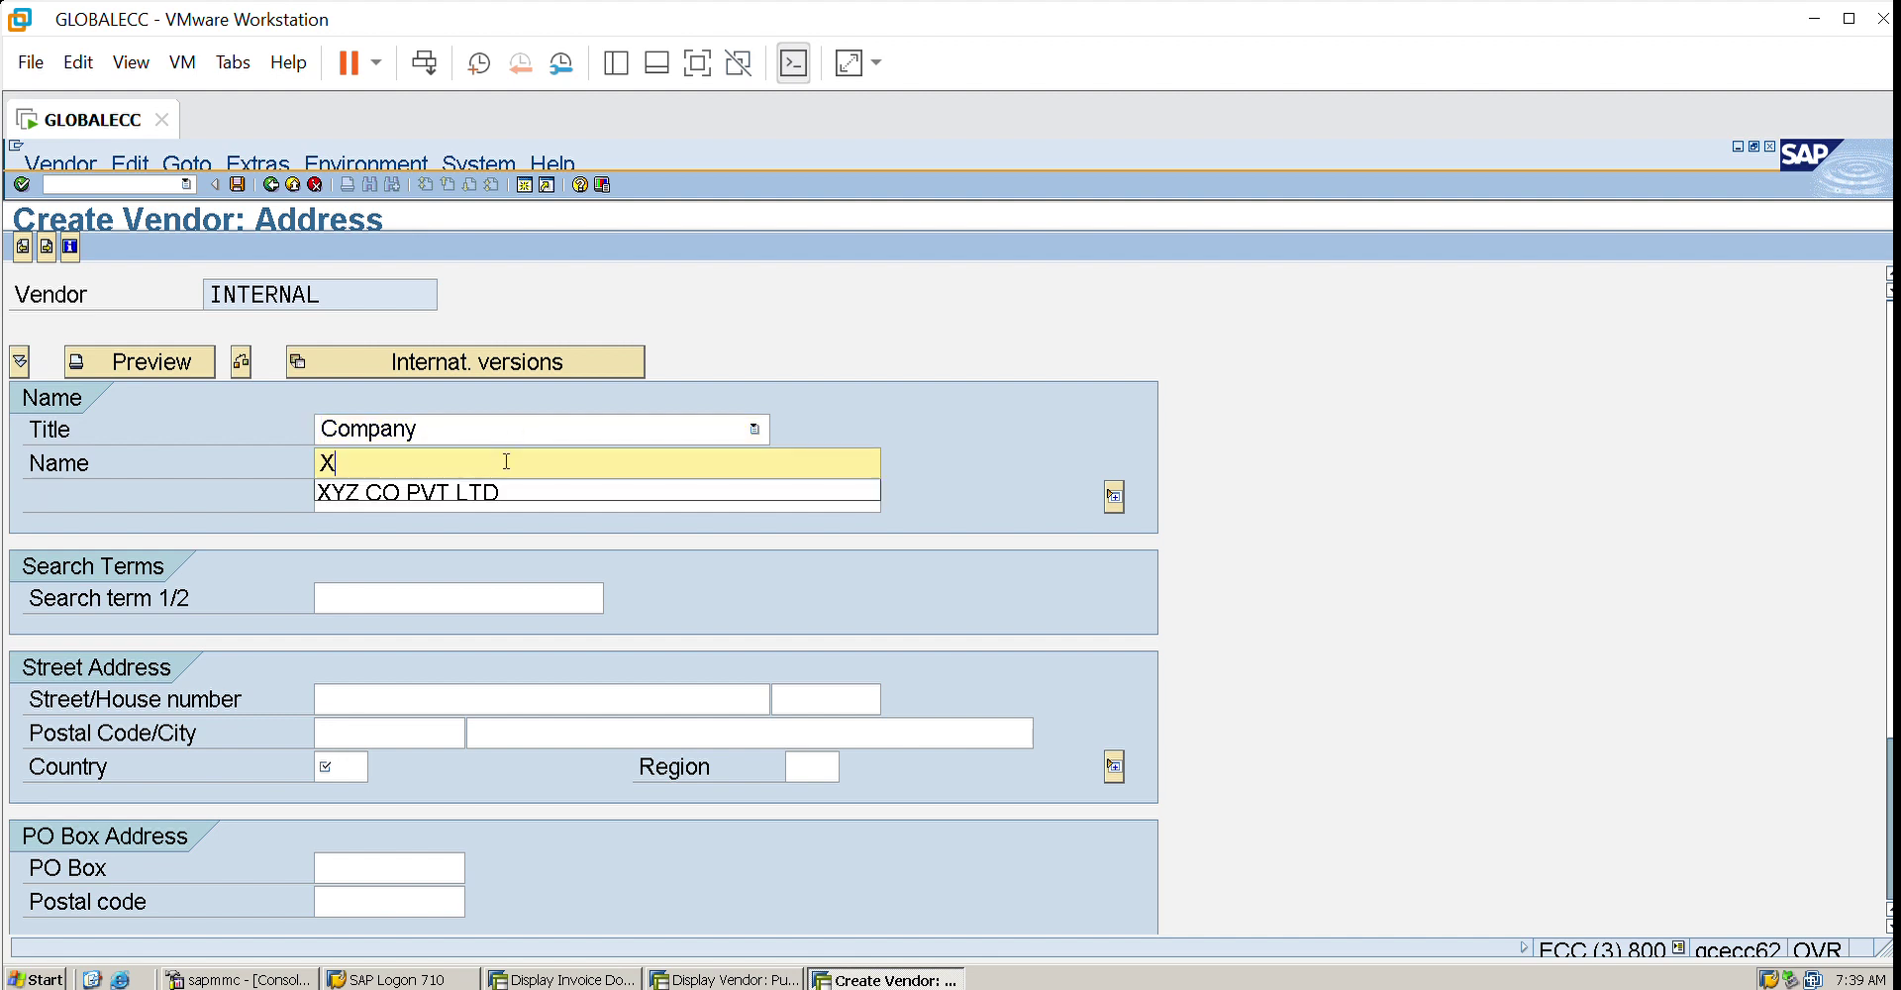
pyautogui.write('YB ')
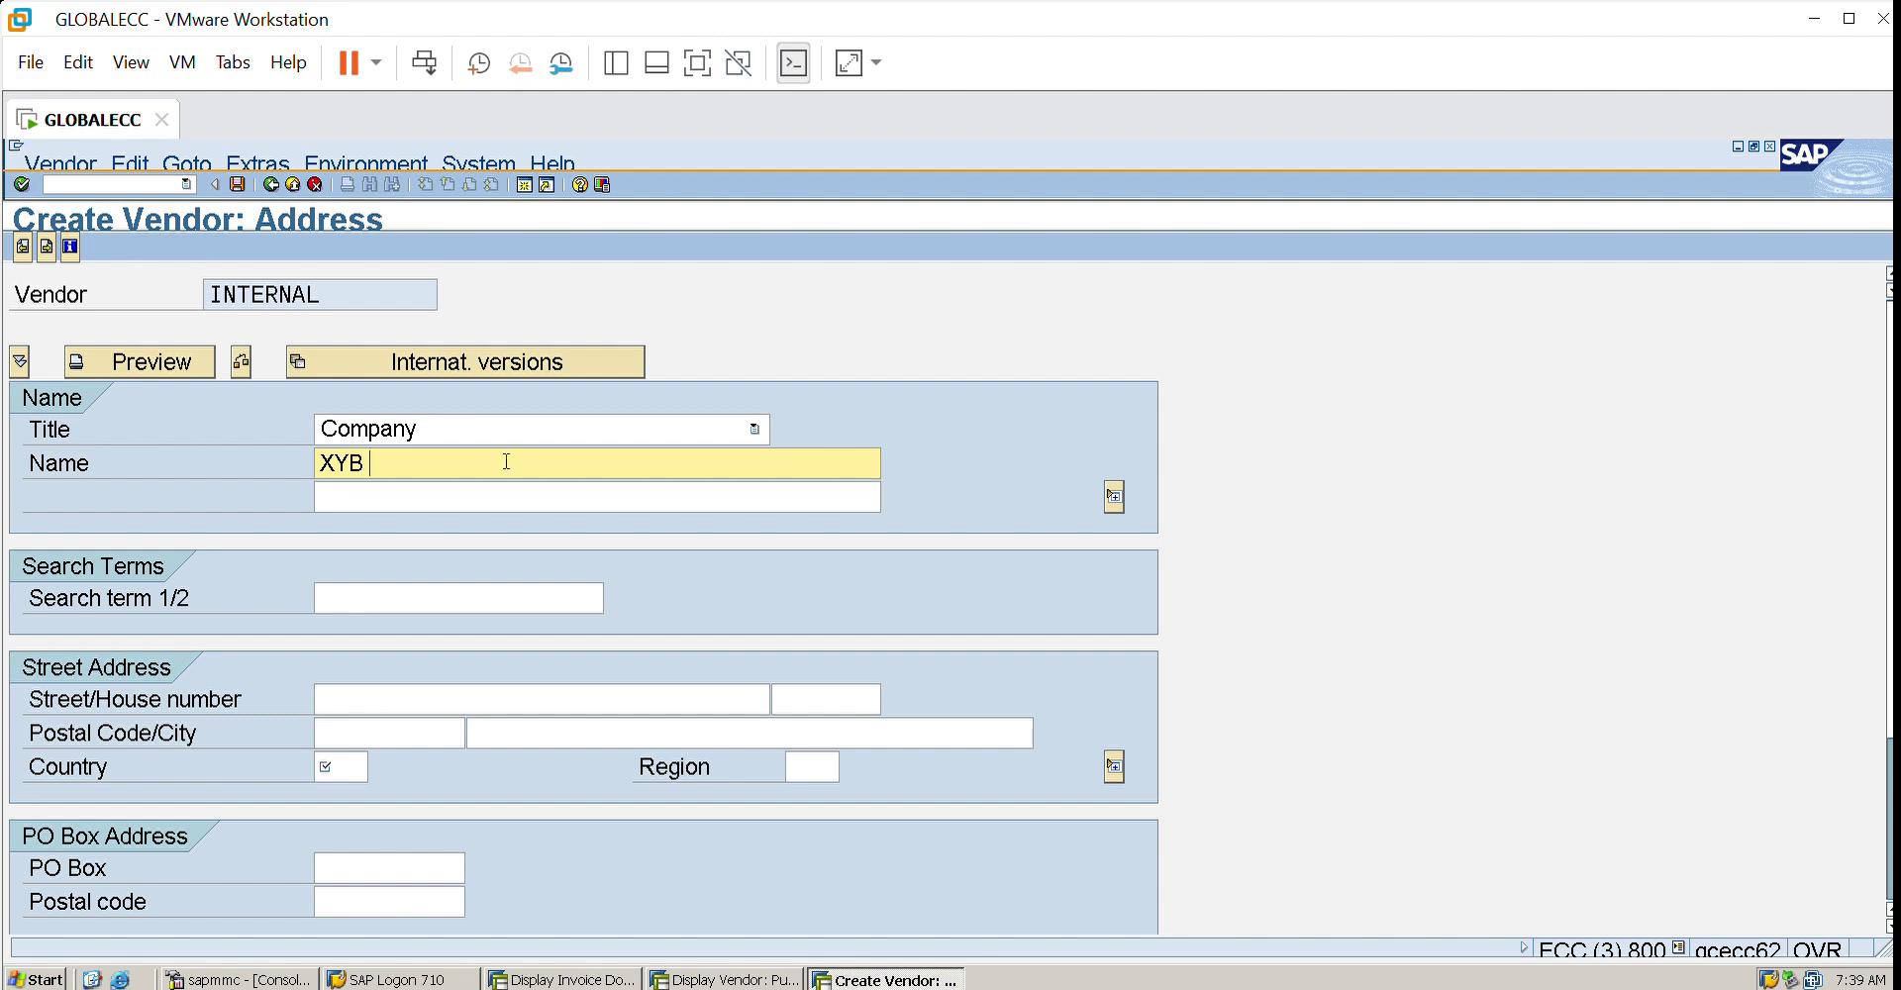
pyautogui.write('Co Pvt Ltd')
pyautogui.click(420, 582)
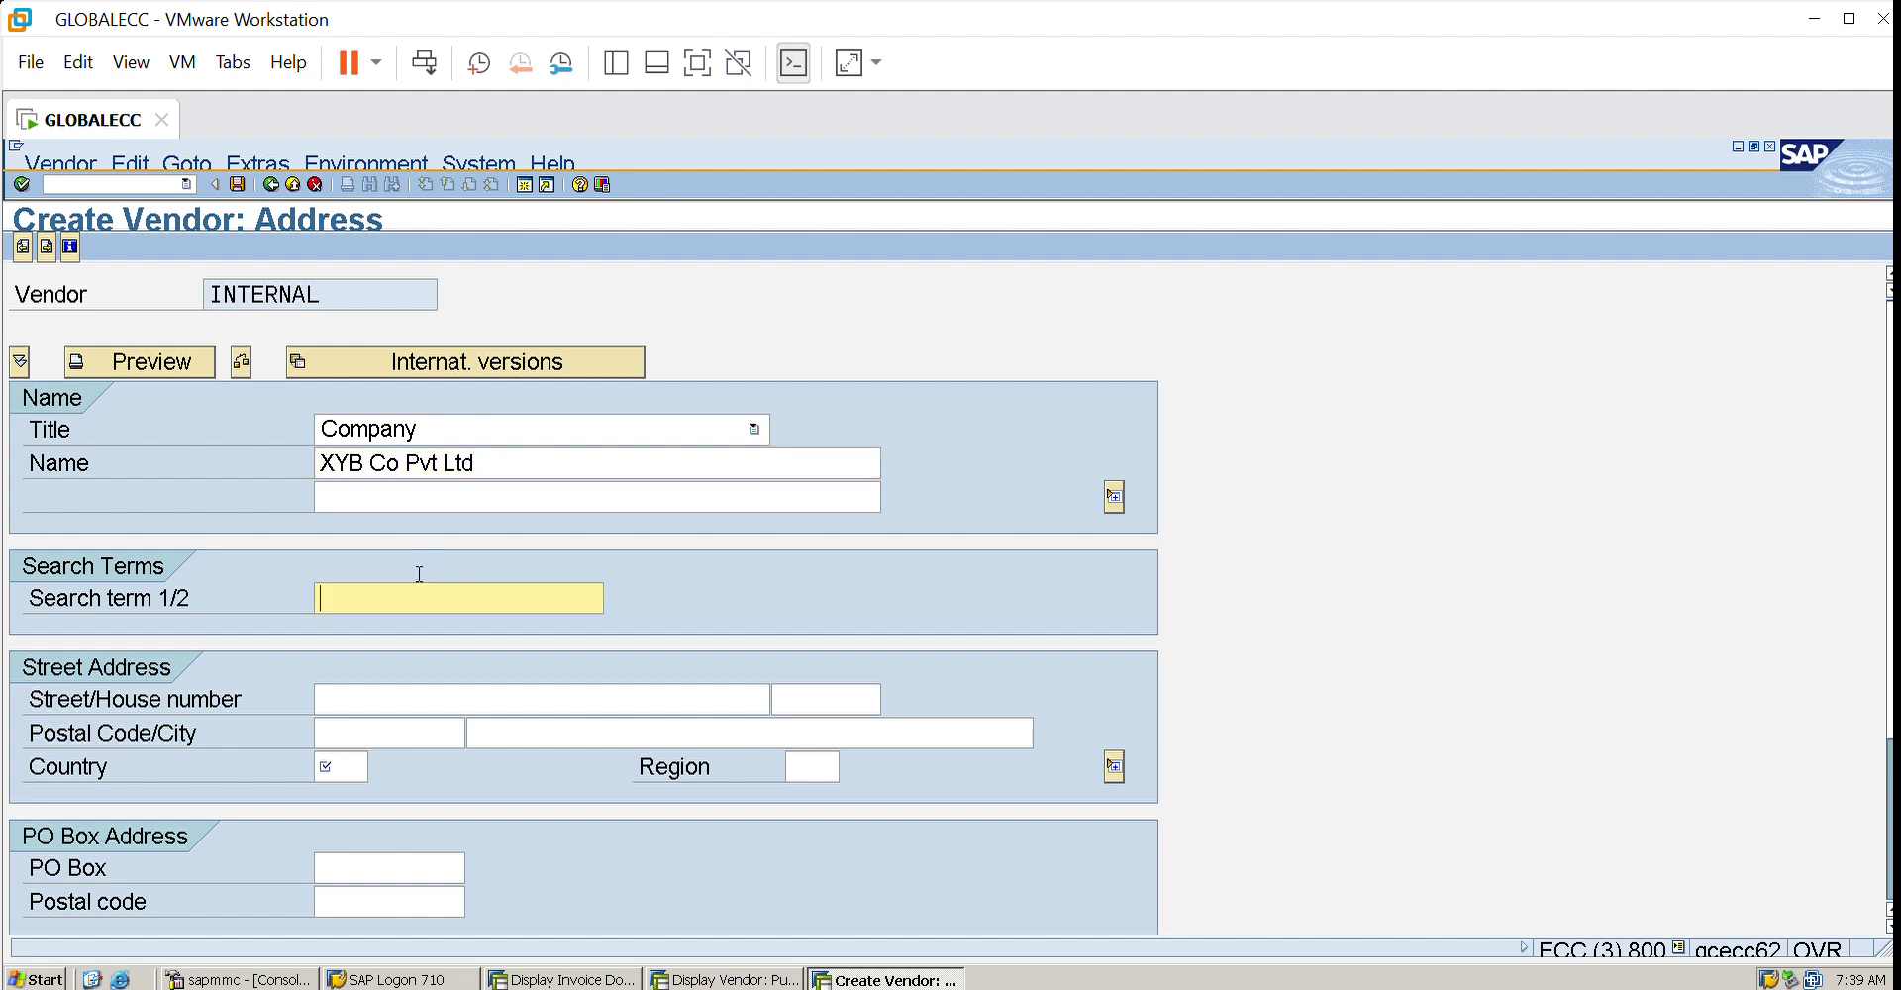
pyautogui.write('XY')
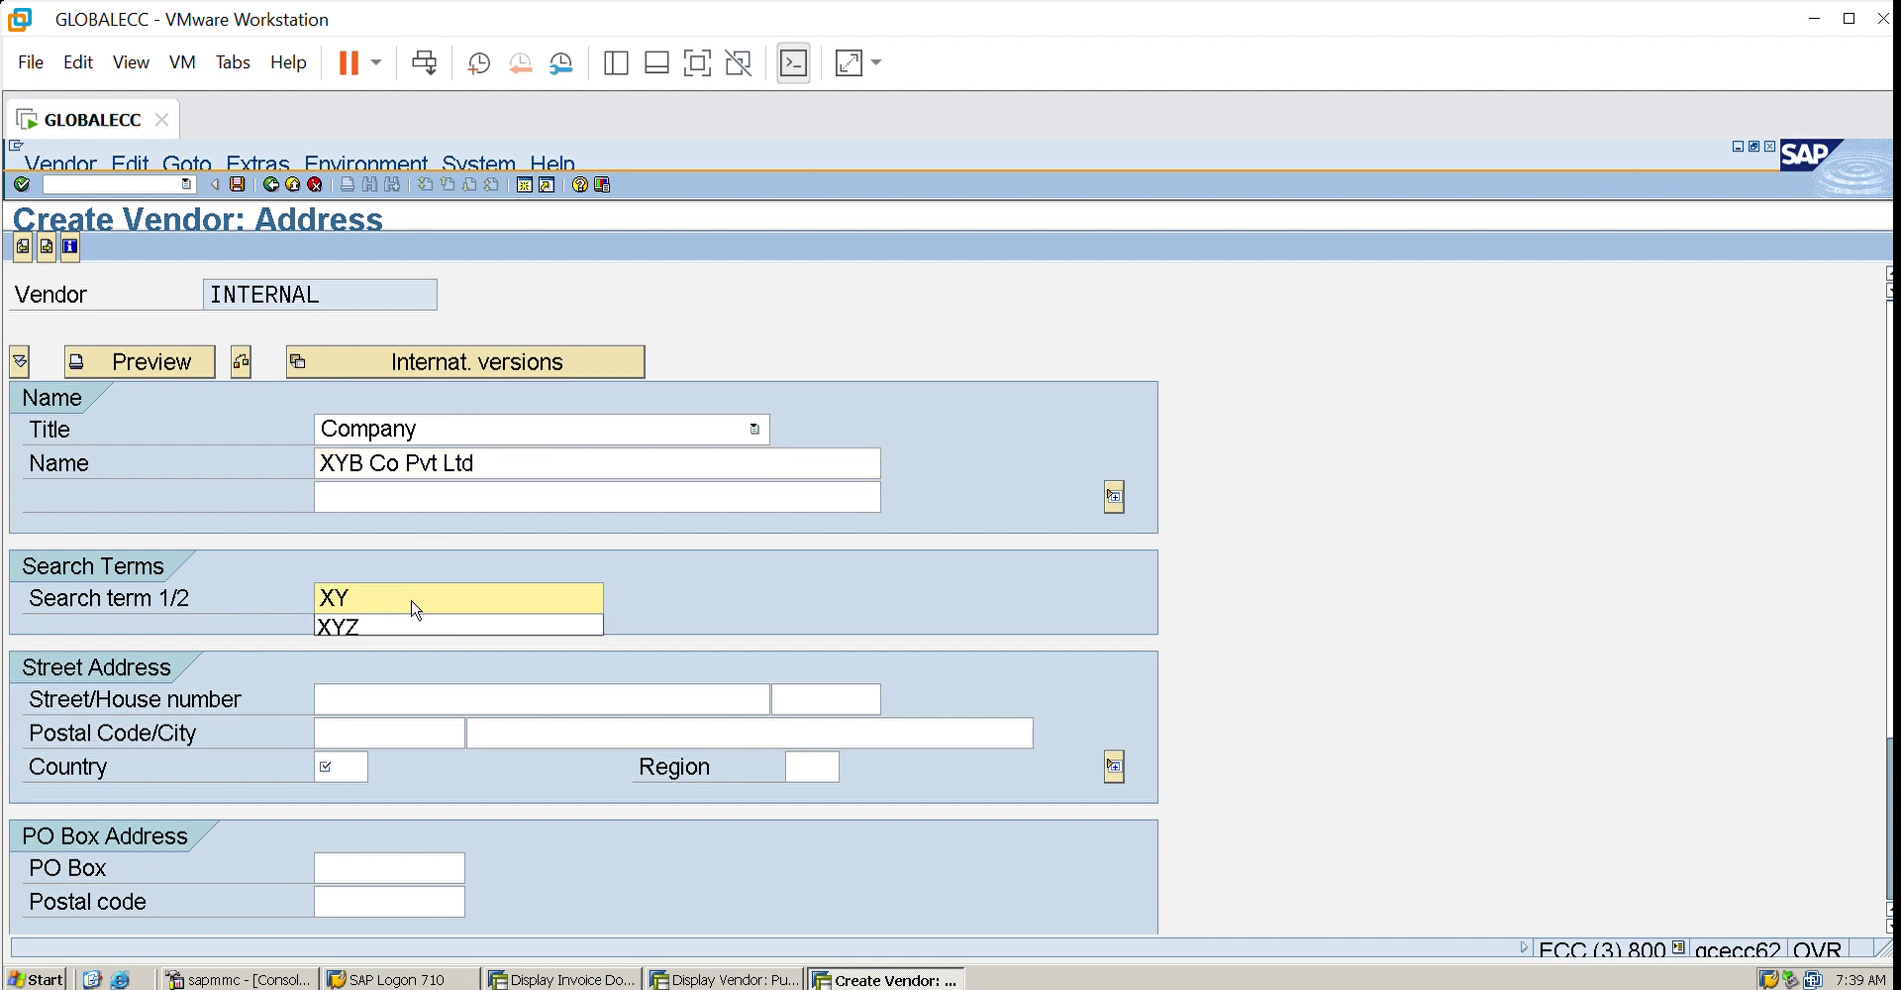
pyautogui.write('B')
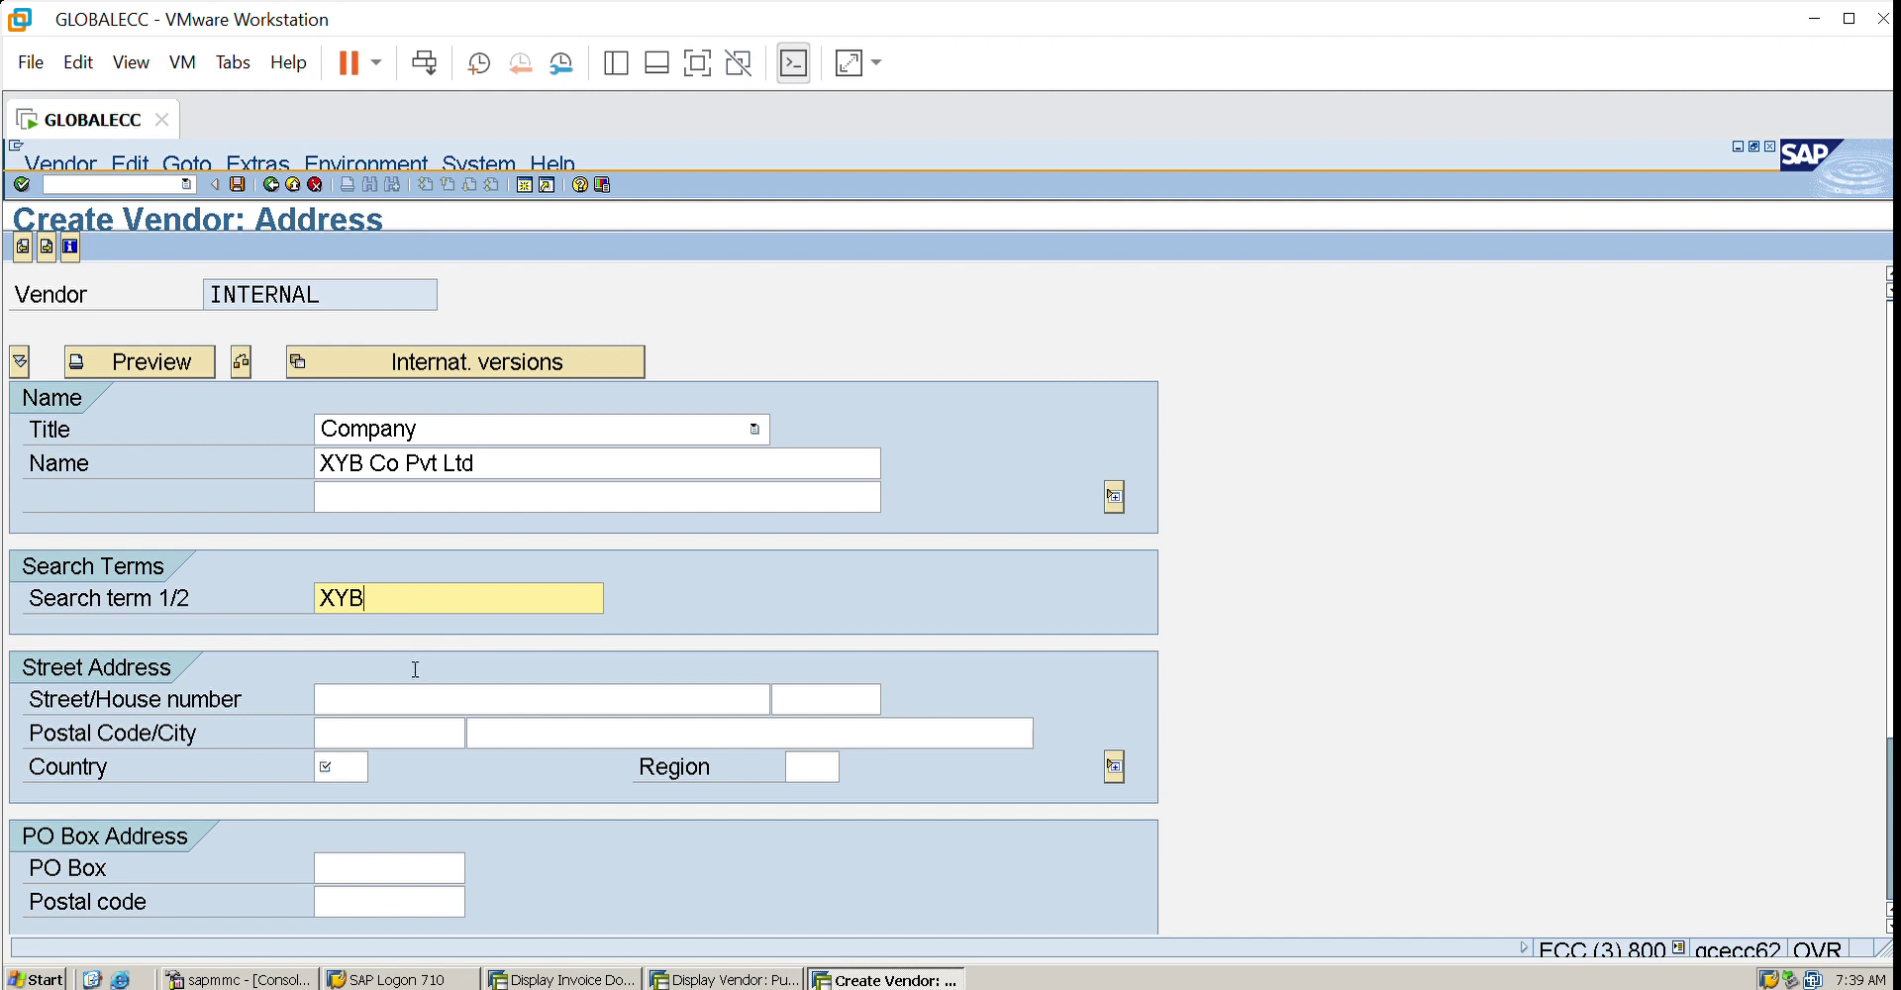
pyautogui.press('Tab')
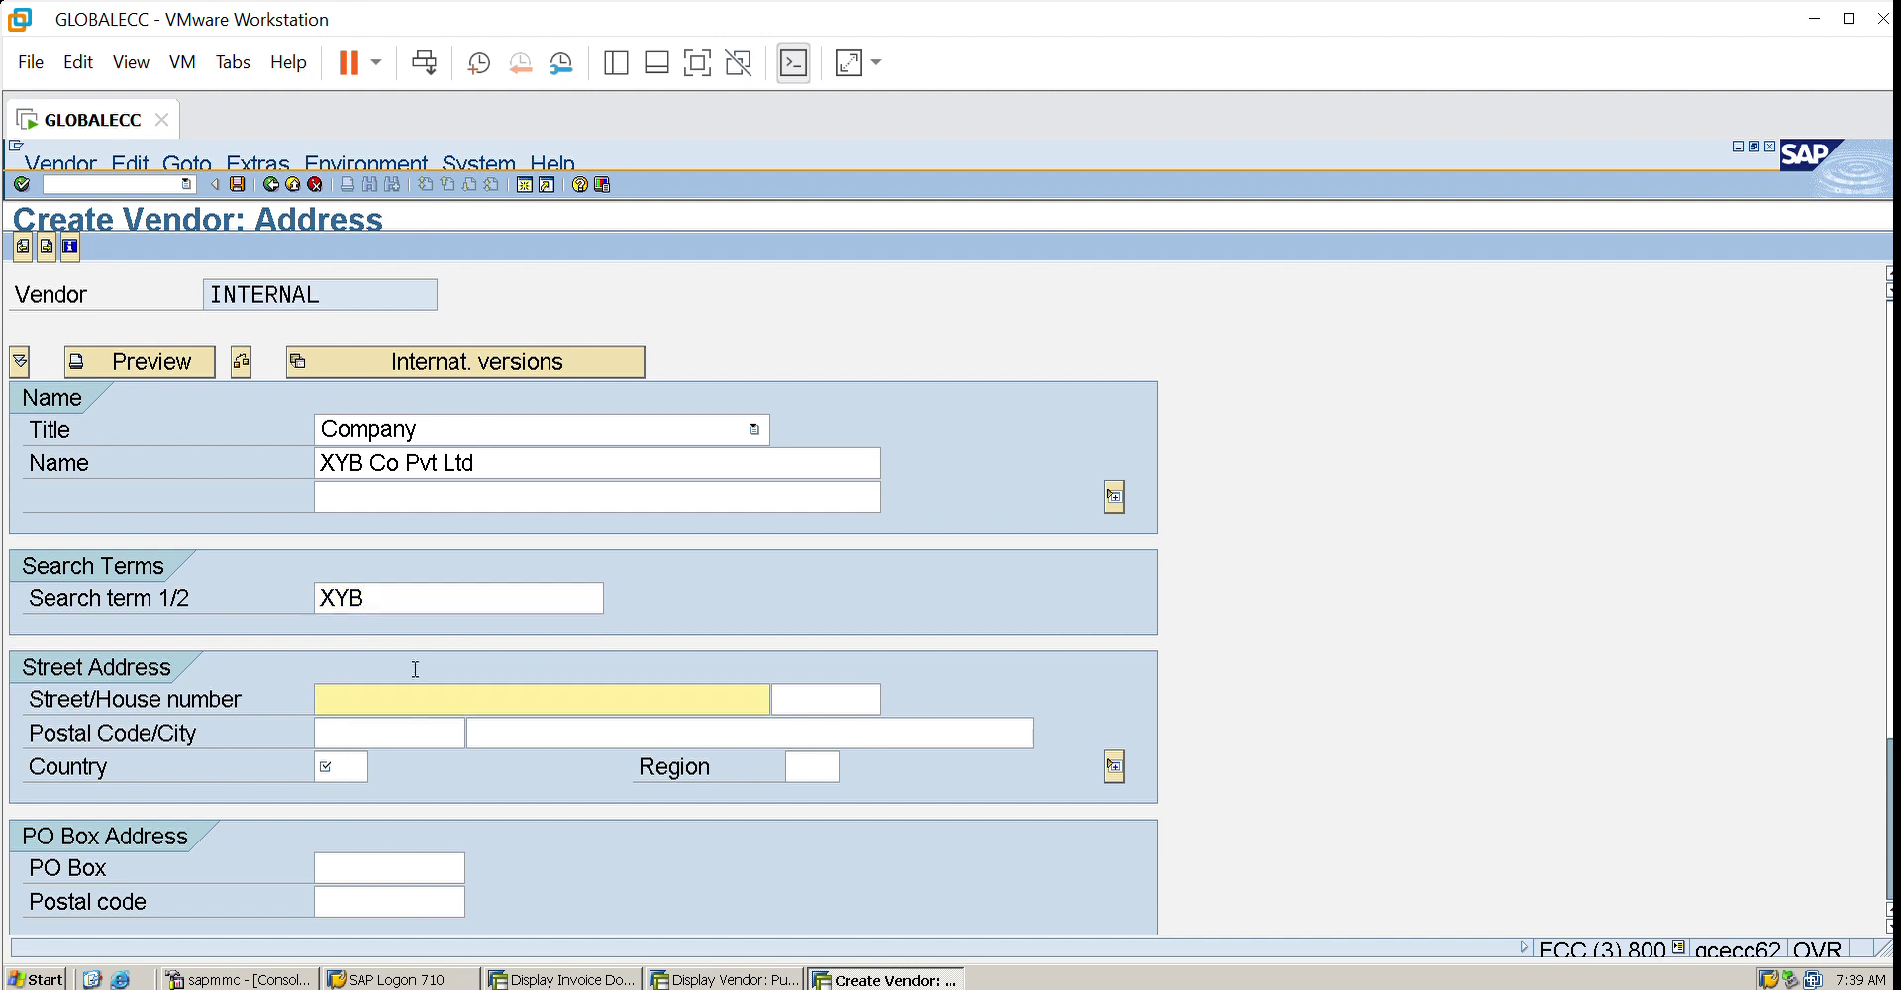
# - Enter the vendor's street and postal code, and set the country to IN
pyautogui.write('Mehdipatnam')
pyautogui.press('Tab')
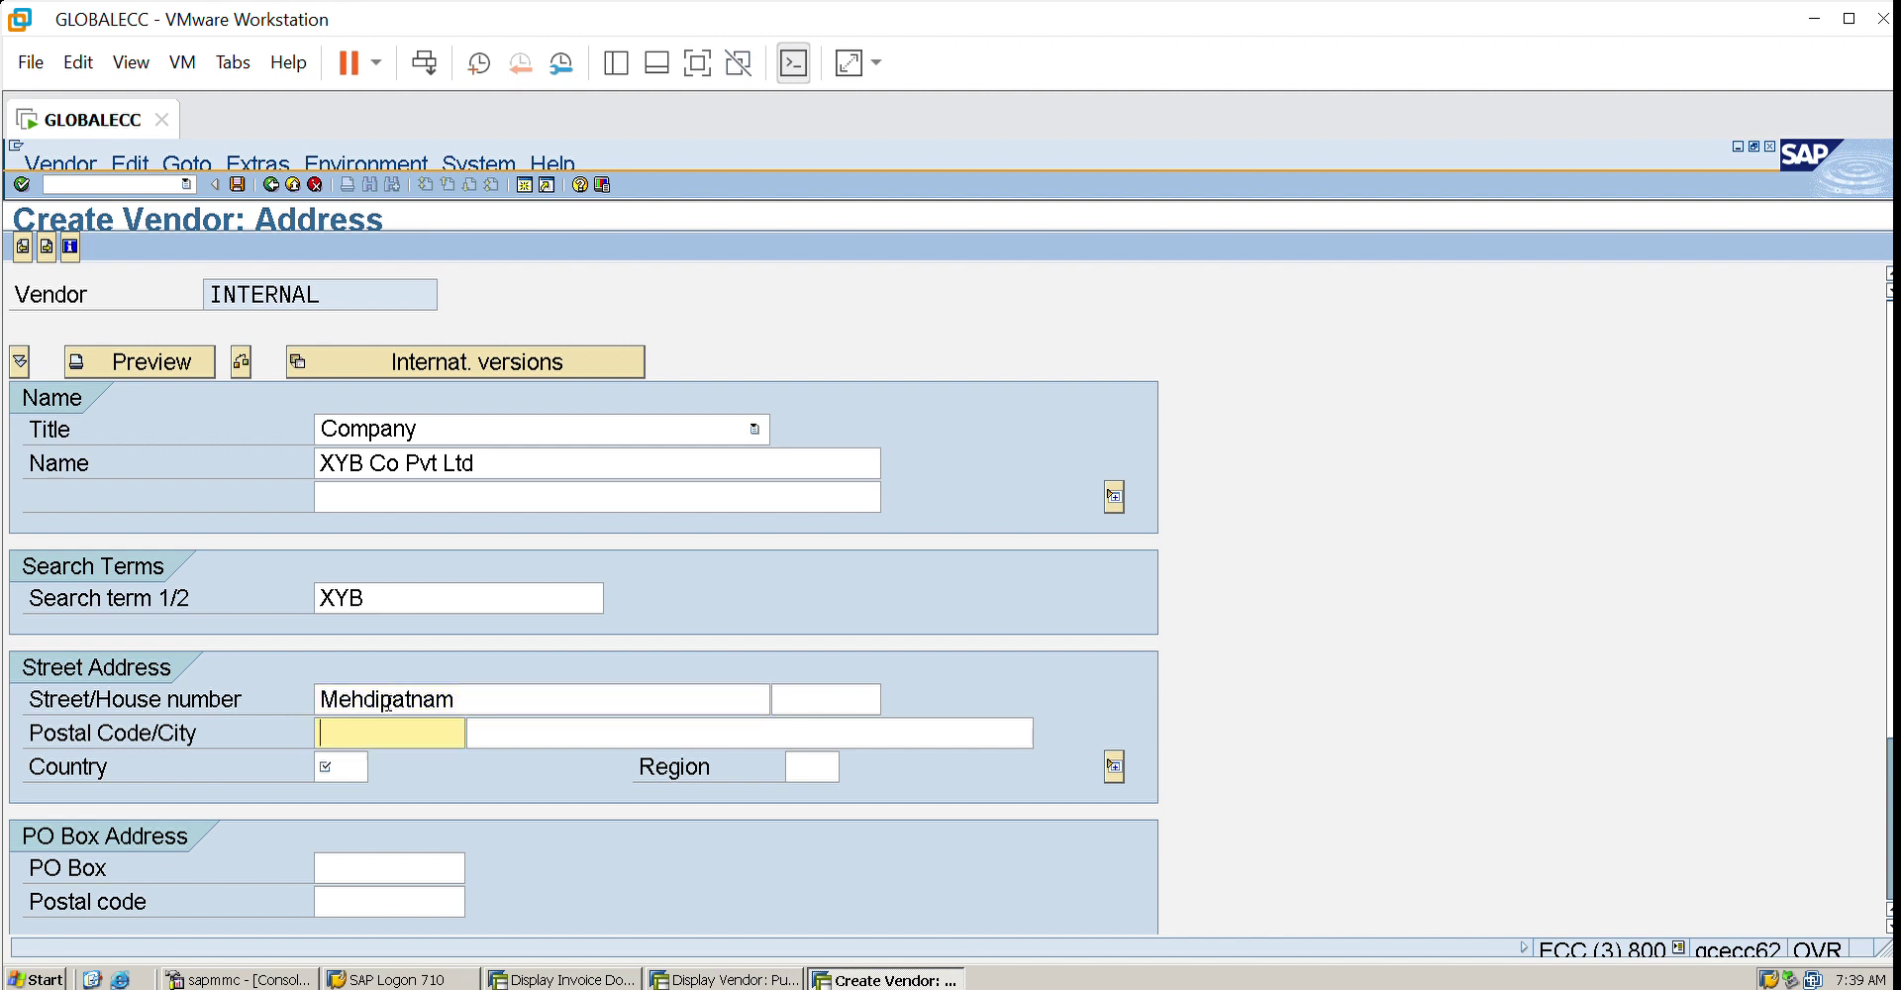
pyautogui.write('500003')
pyautogui.press('Tab')
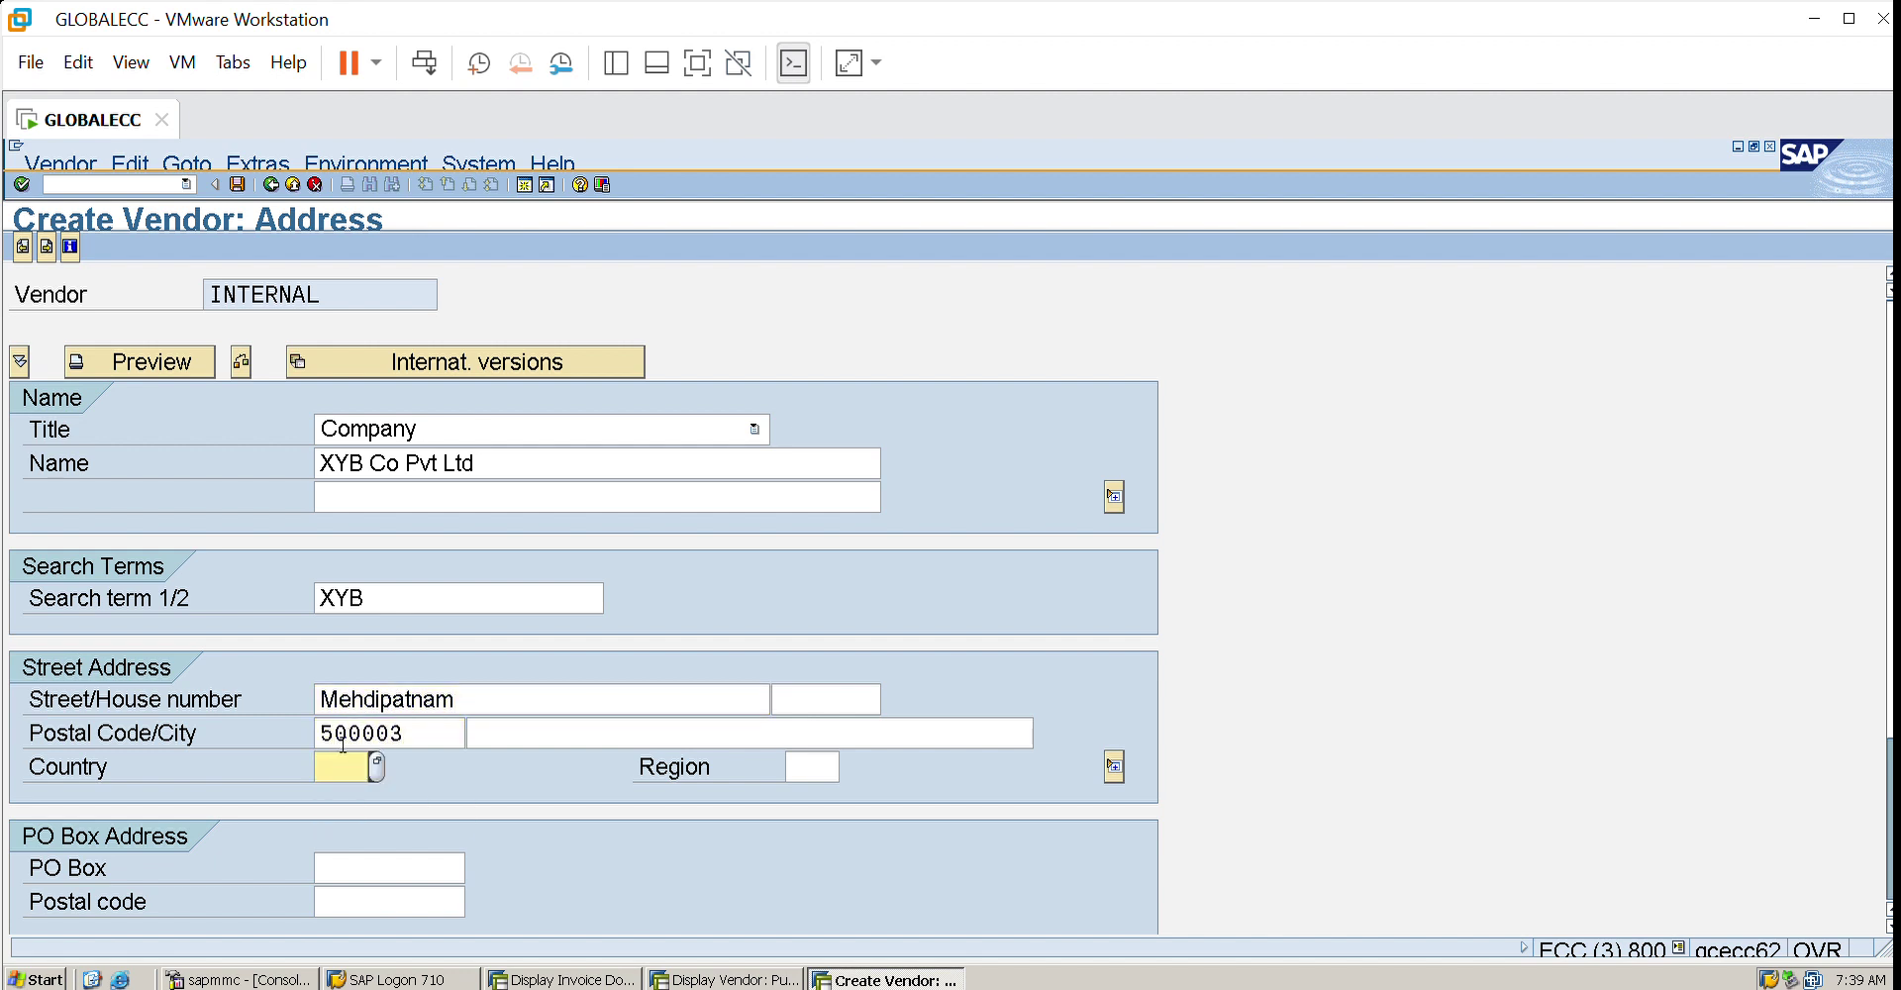
pyautogui.write('in')
pyautogui.press('Tab')
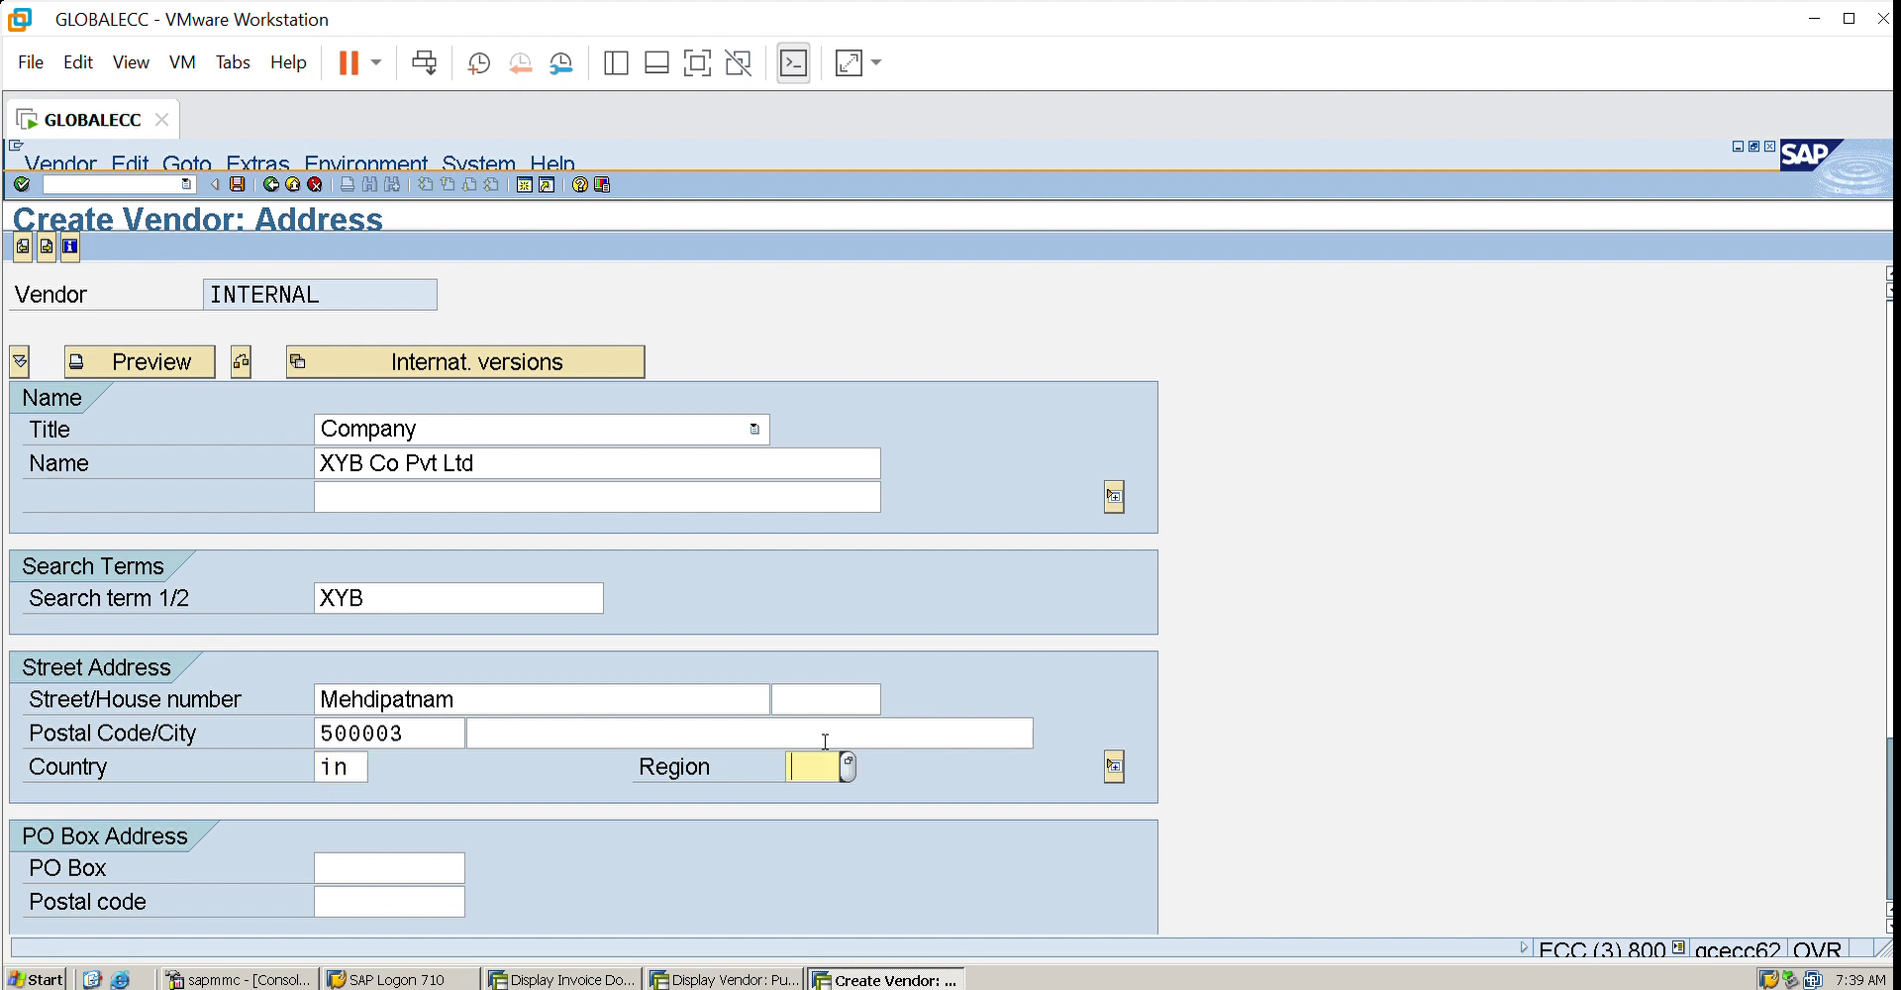
# - Try the region codes TS and TG for the vendor's address, and clear the region
pyautogui.write('ts')
pyautogui.press('Return')
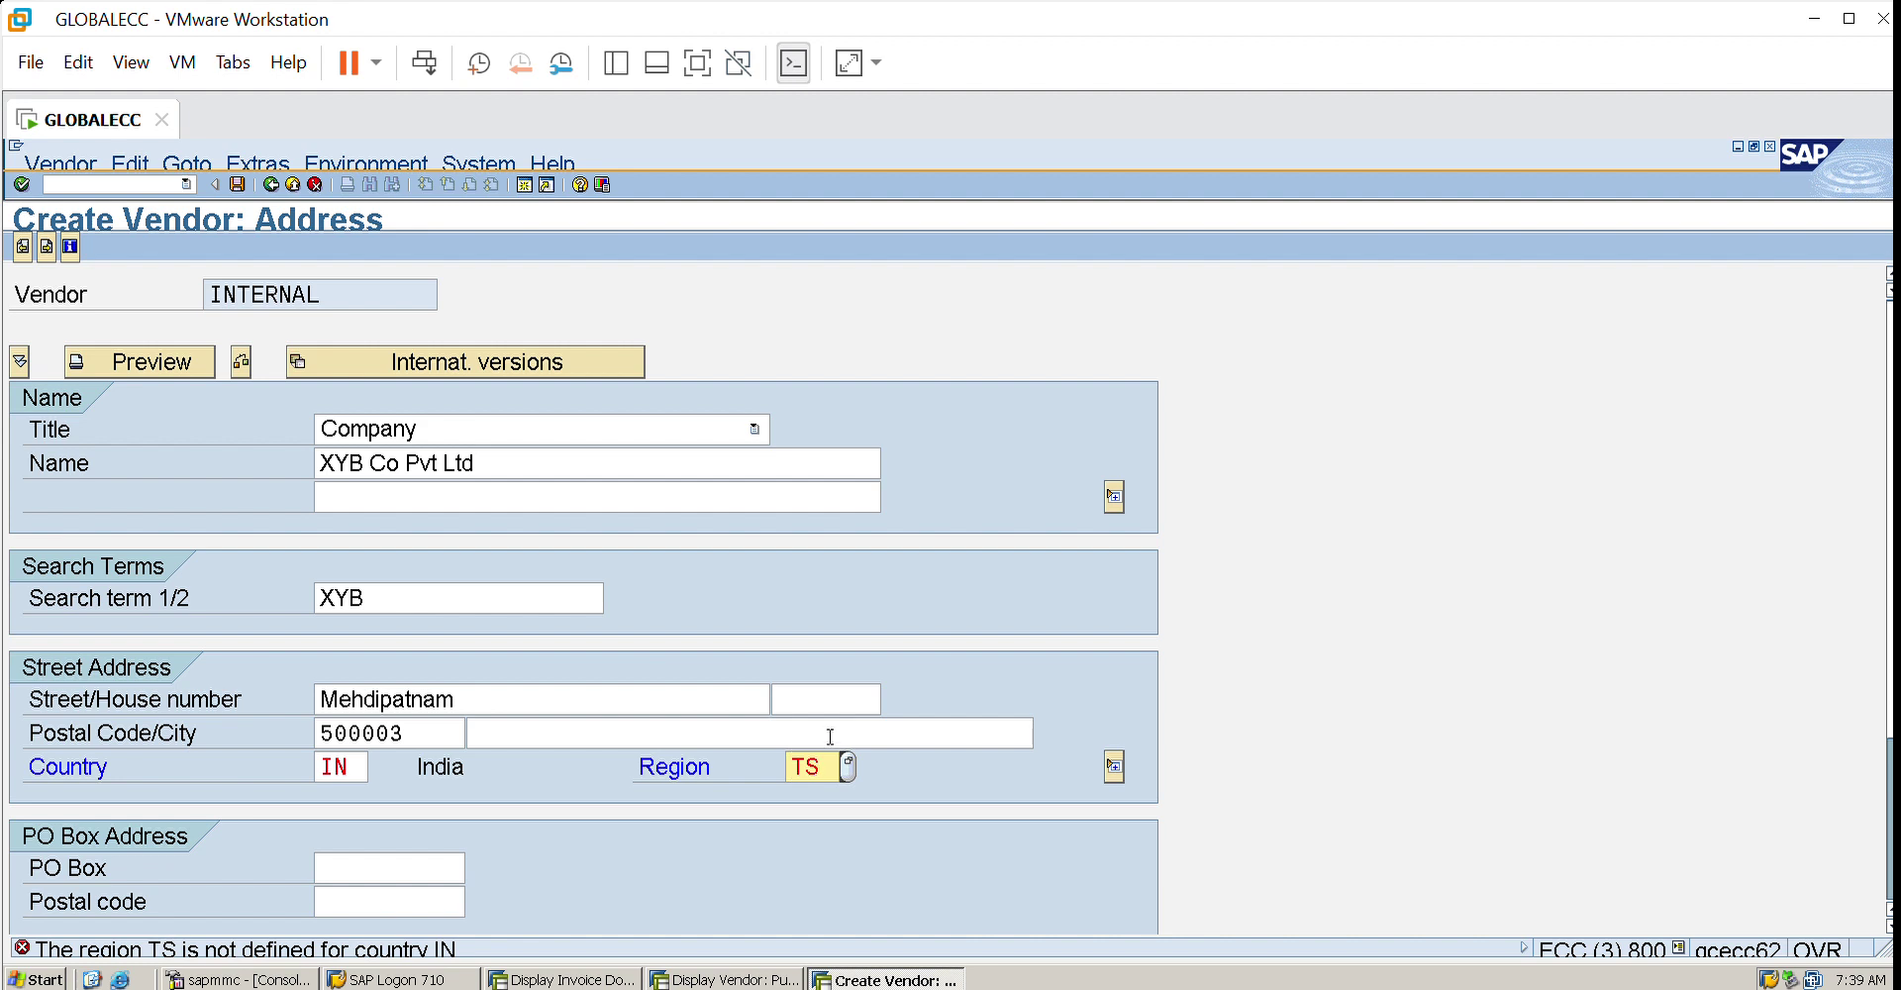
pyautogui.press('BackSpace')
pyautogui.write('g')
pyautogui.press('Return')
pyautogui.press('BackSpace')
pyautogui.press('BackSpace')
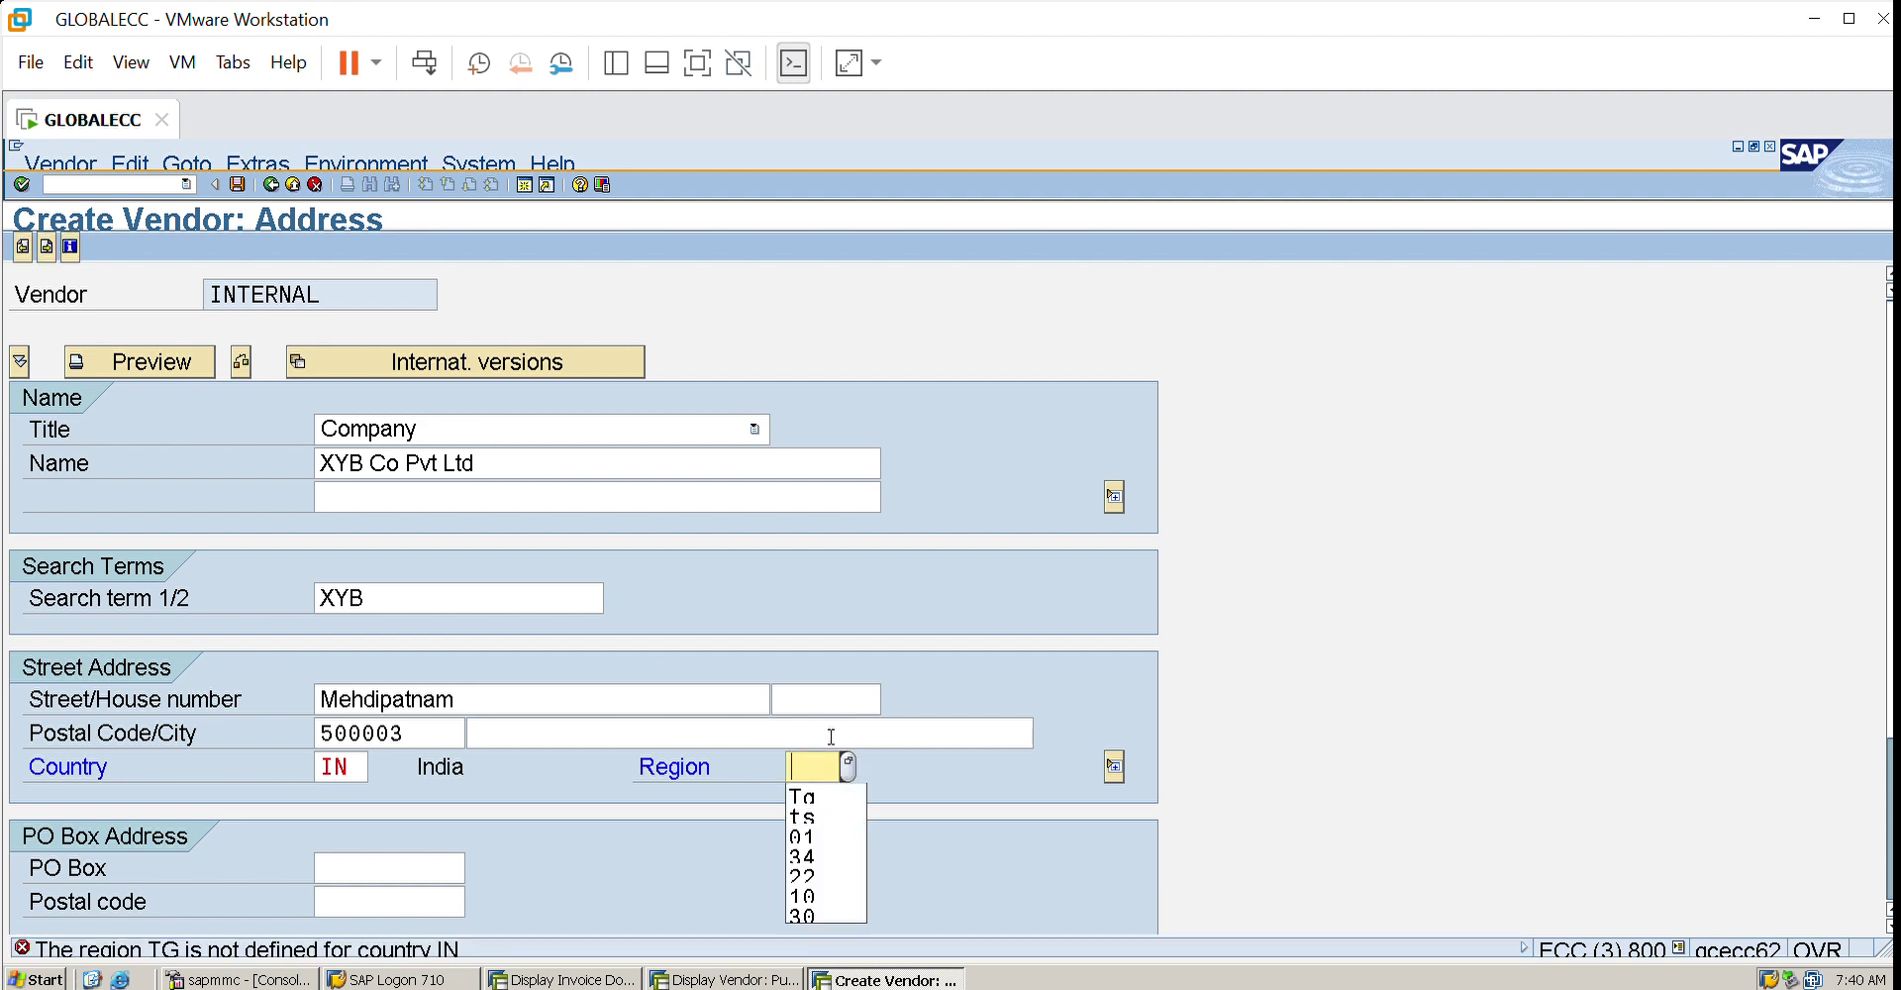
# - Set the vendor's region to 01 and continue past the control data to the company code accounting information
pyautogui.write('01')
pyautogui.press('Return')
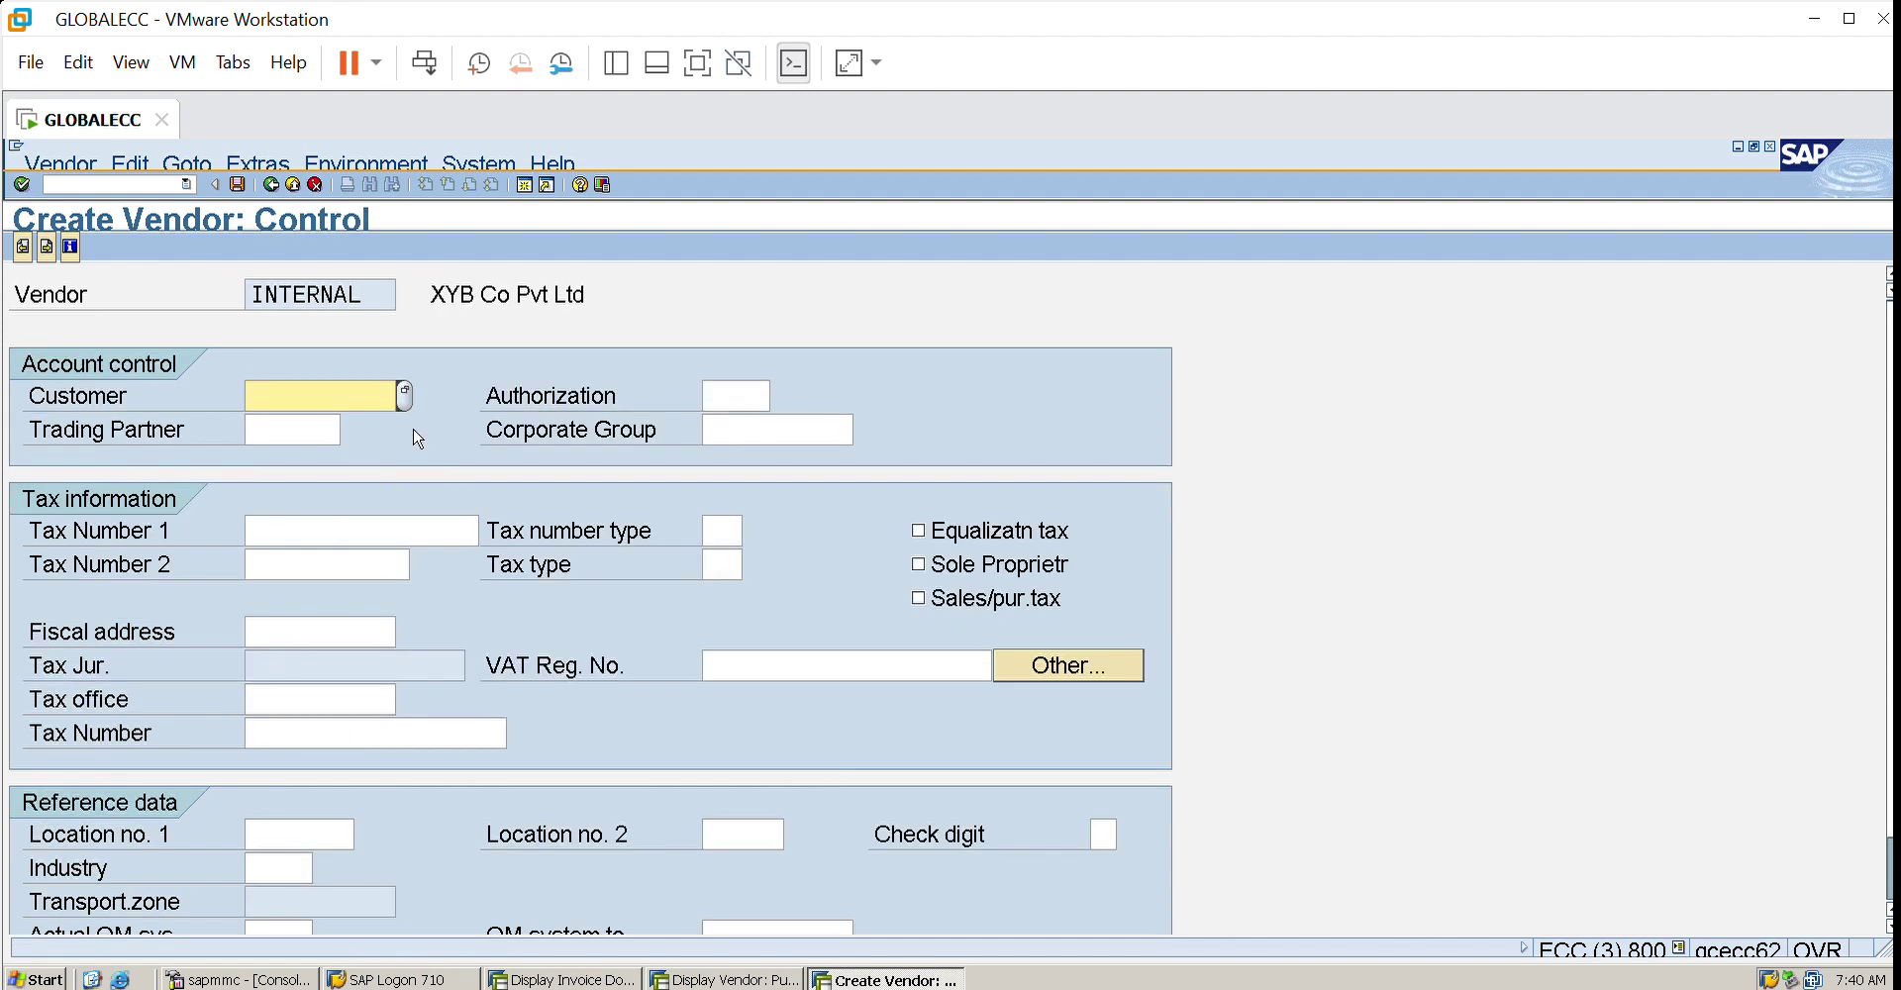
pyautogui.press('Return')
pyautogui.press('Return')
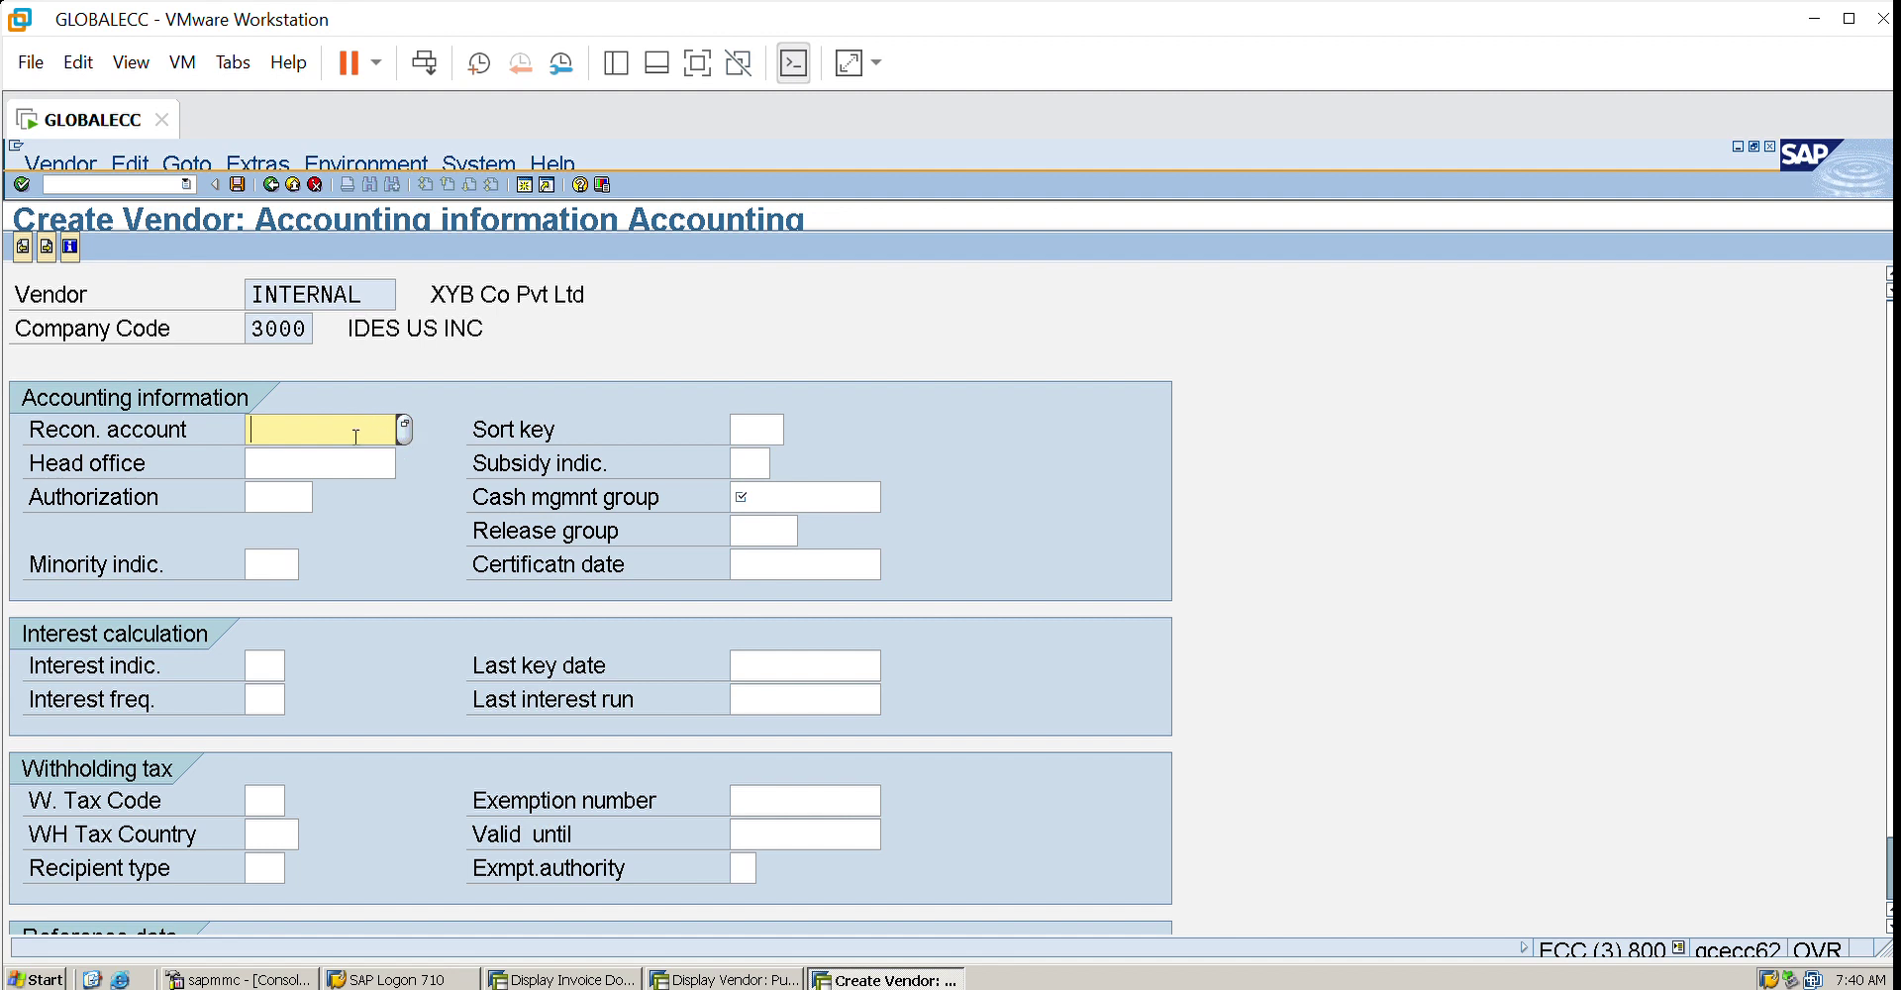
# - Set the vendor's reconciliation account to 160000 and the cash management group to A1, and continue to the payment transactions data
pyautogui.write('1')
pyautogui.press('Down')
pyautogui.press('Return')
pyautogui.click(762, 496)
pyautogui.press('Down')
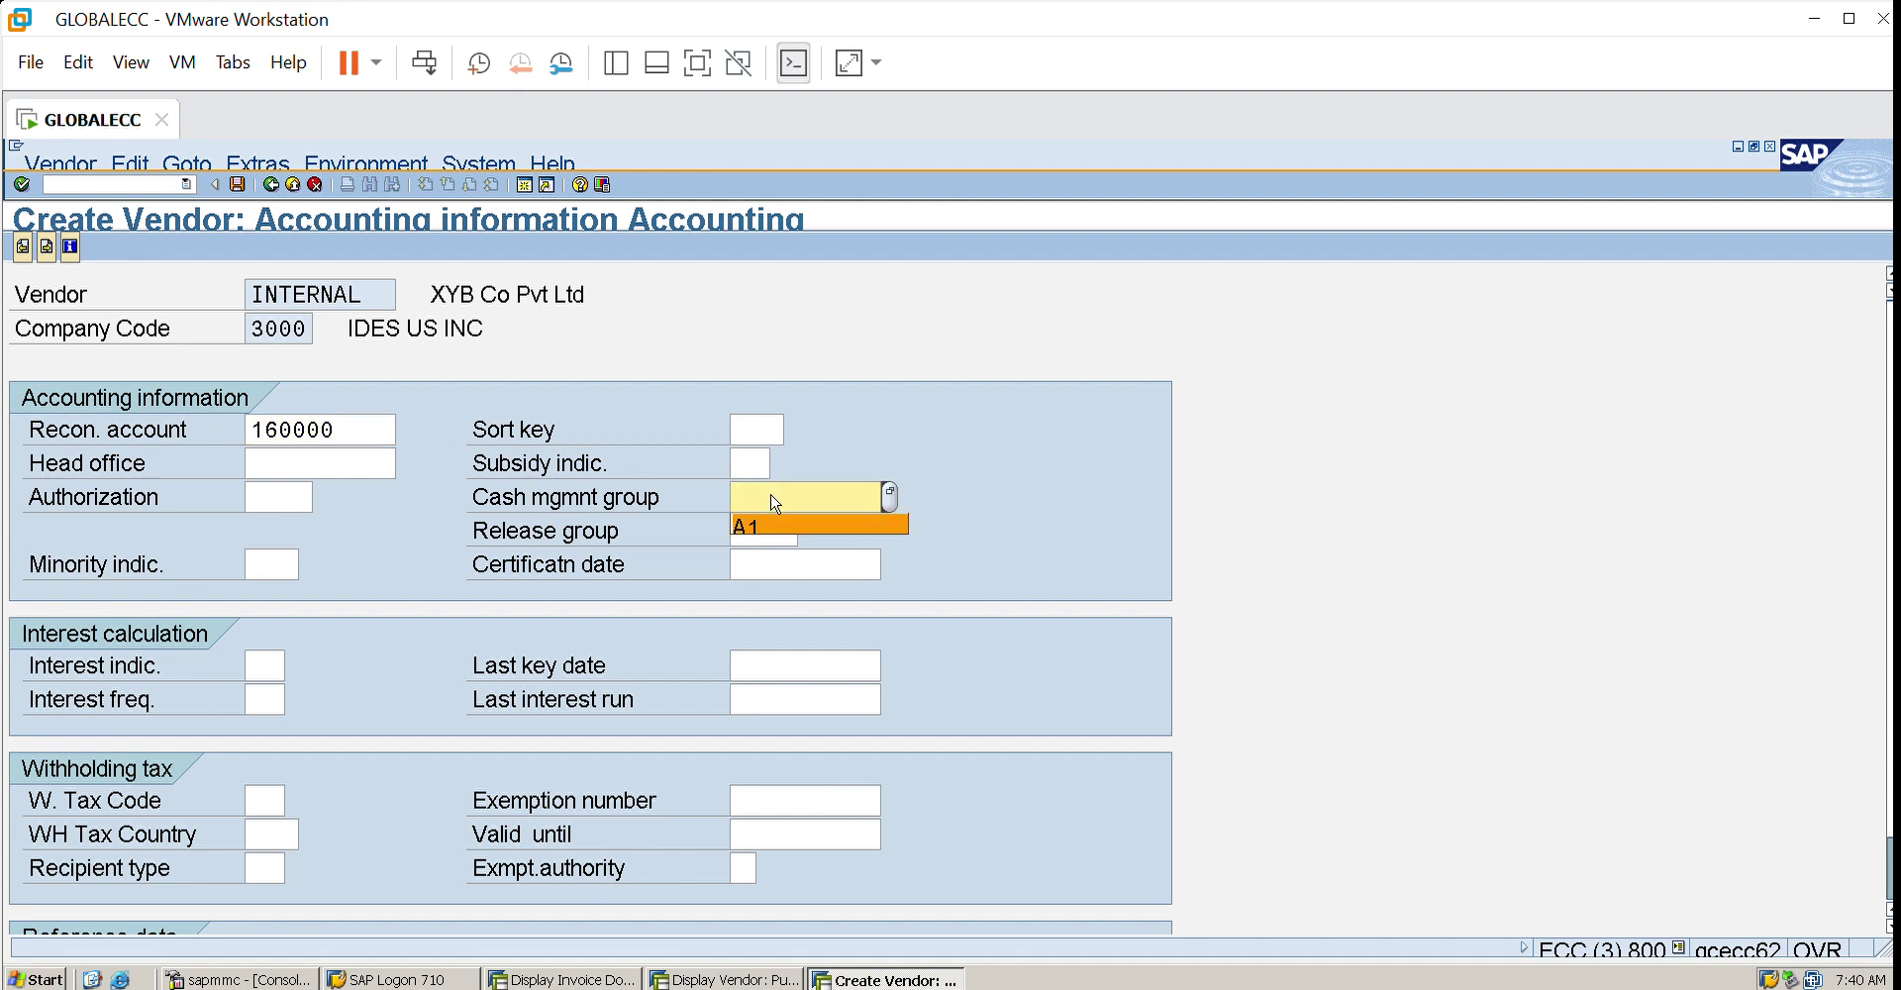
pyautogui.press('Return')
pyautogui.press('Return')
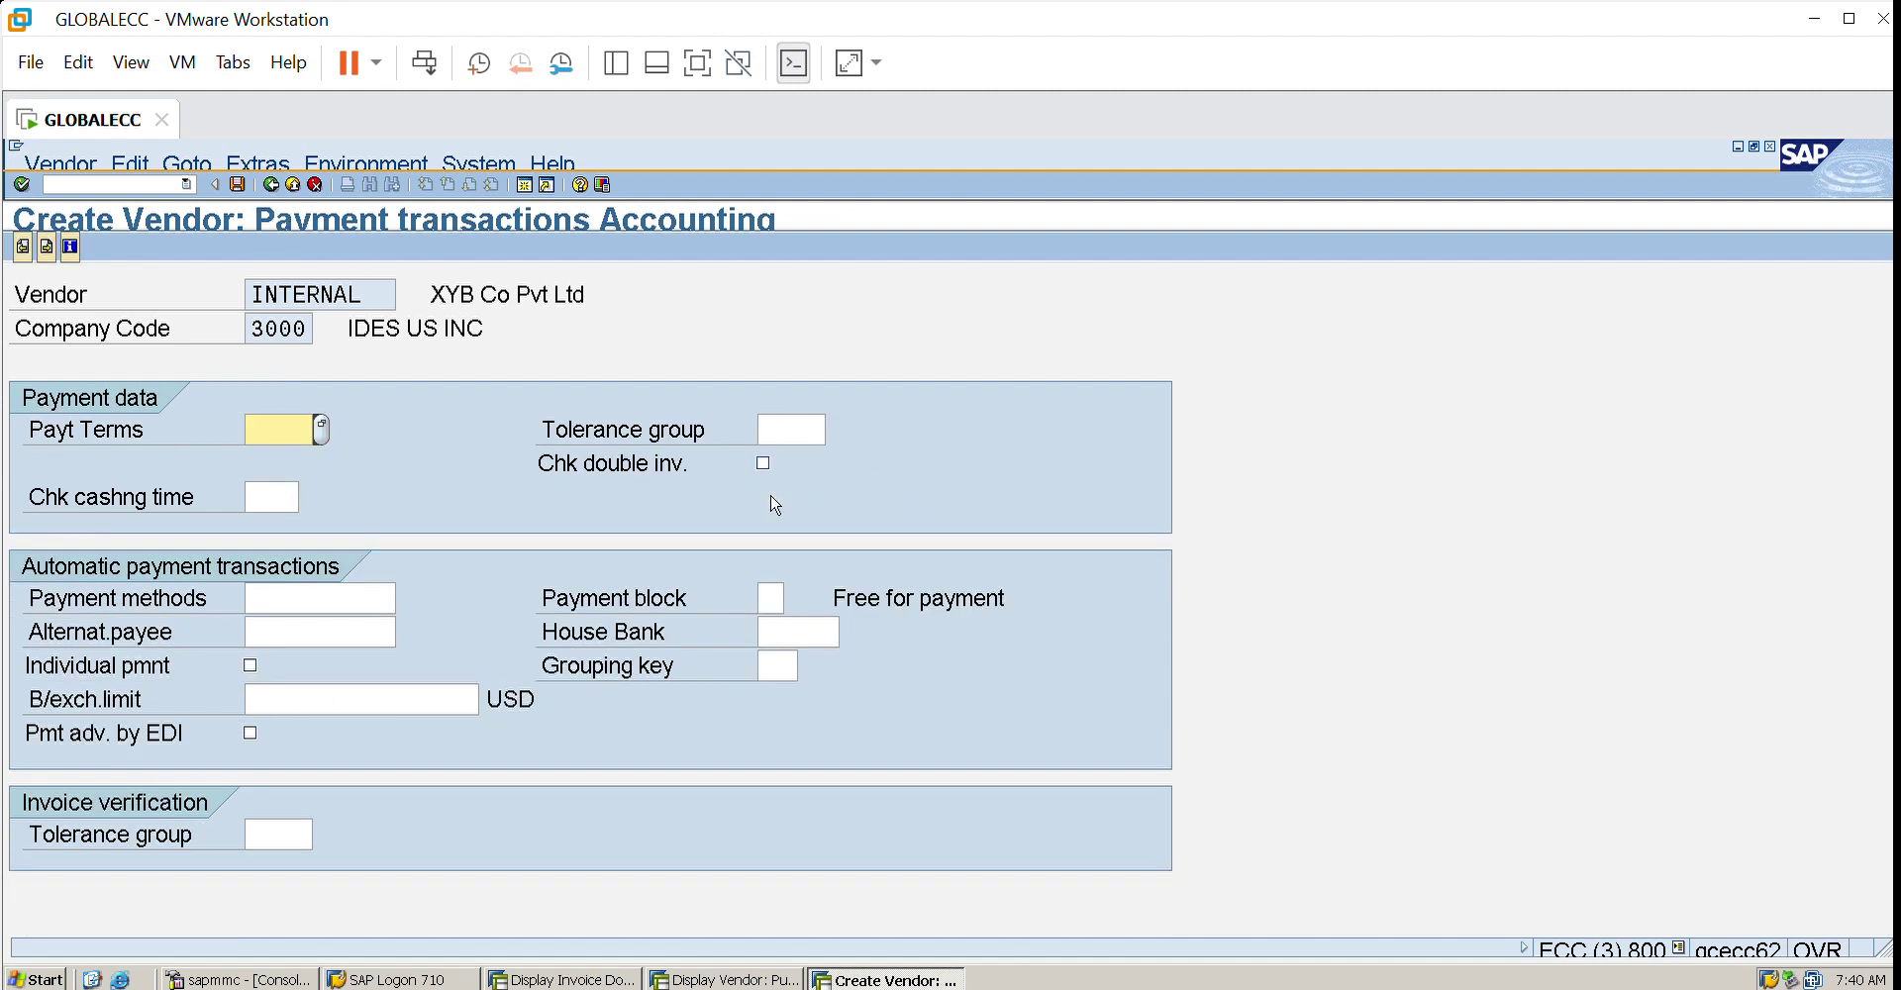
# - Continue to the purchasing data without entering payment details, and set the vendor's order currency to INR
pyautogui.press('Return')
pyautogui.press('Return')
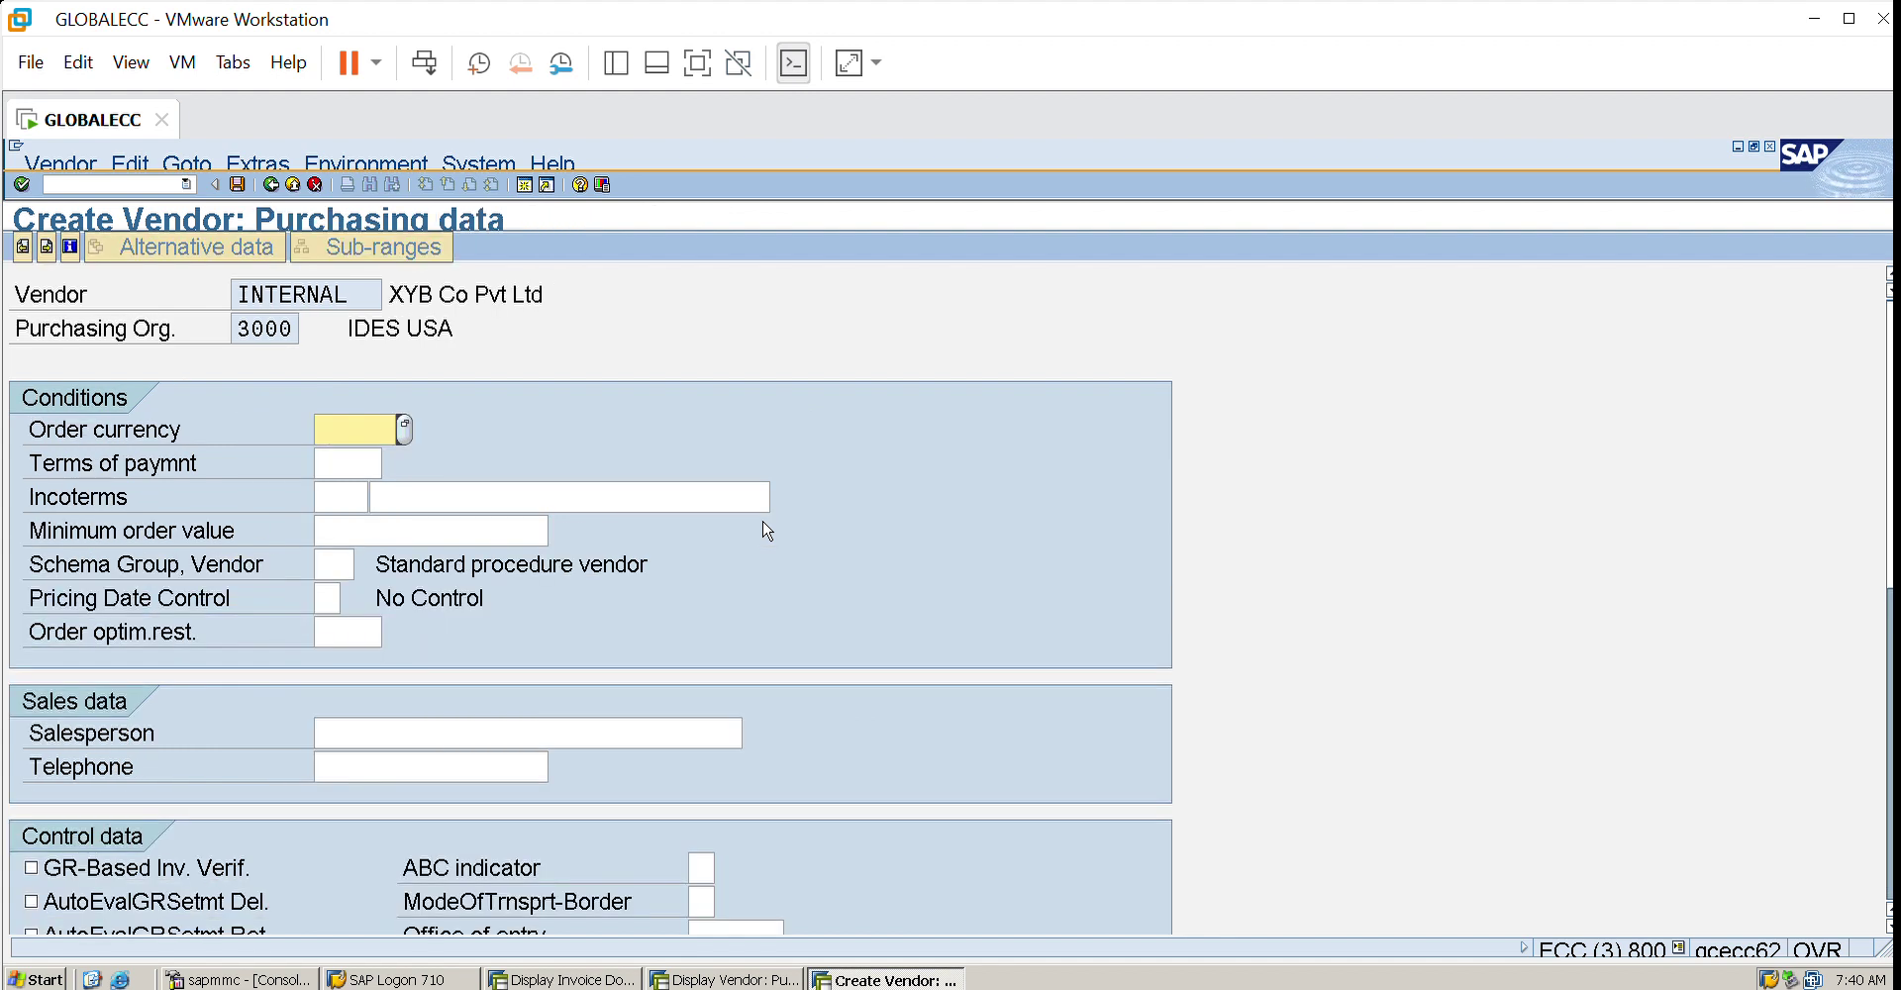
pyautogui.write('inr')
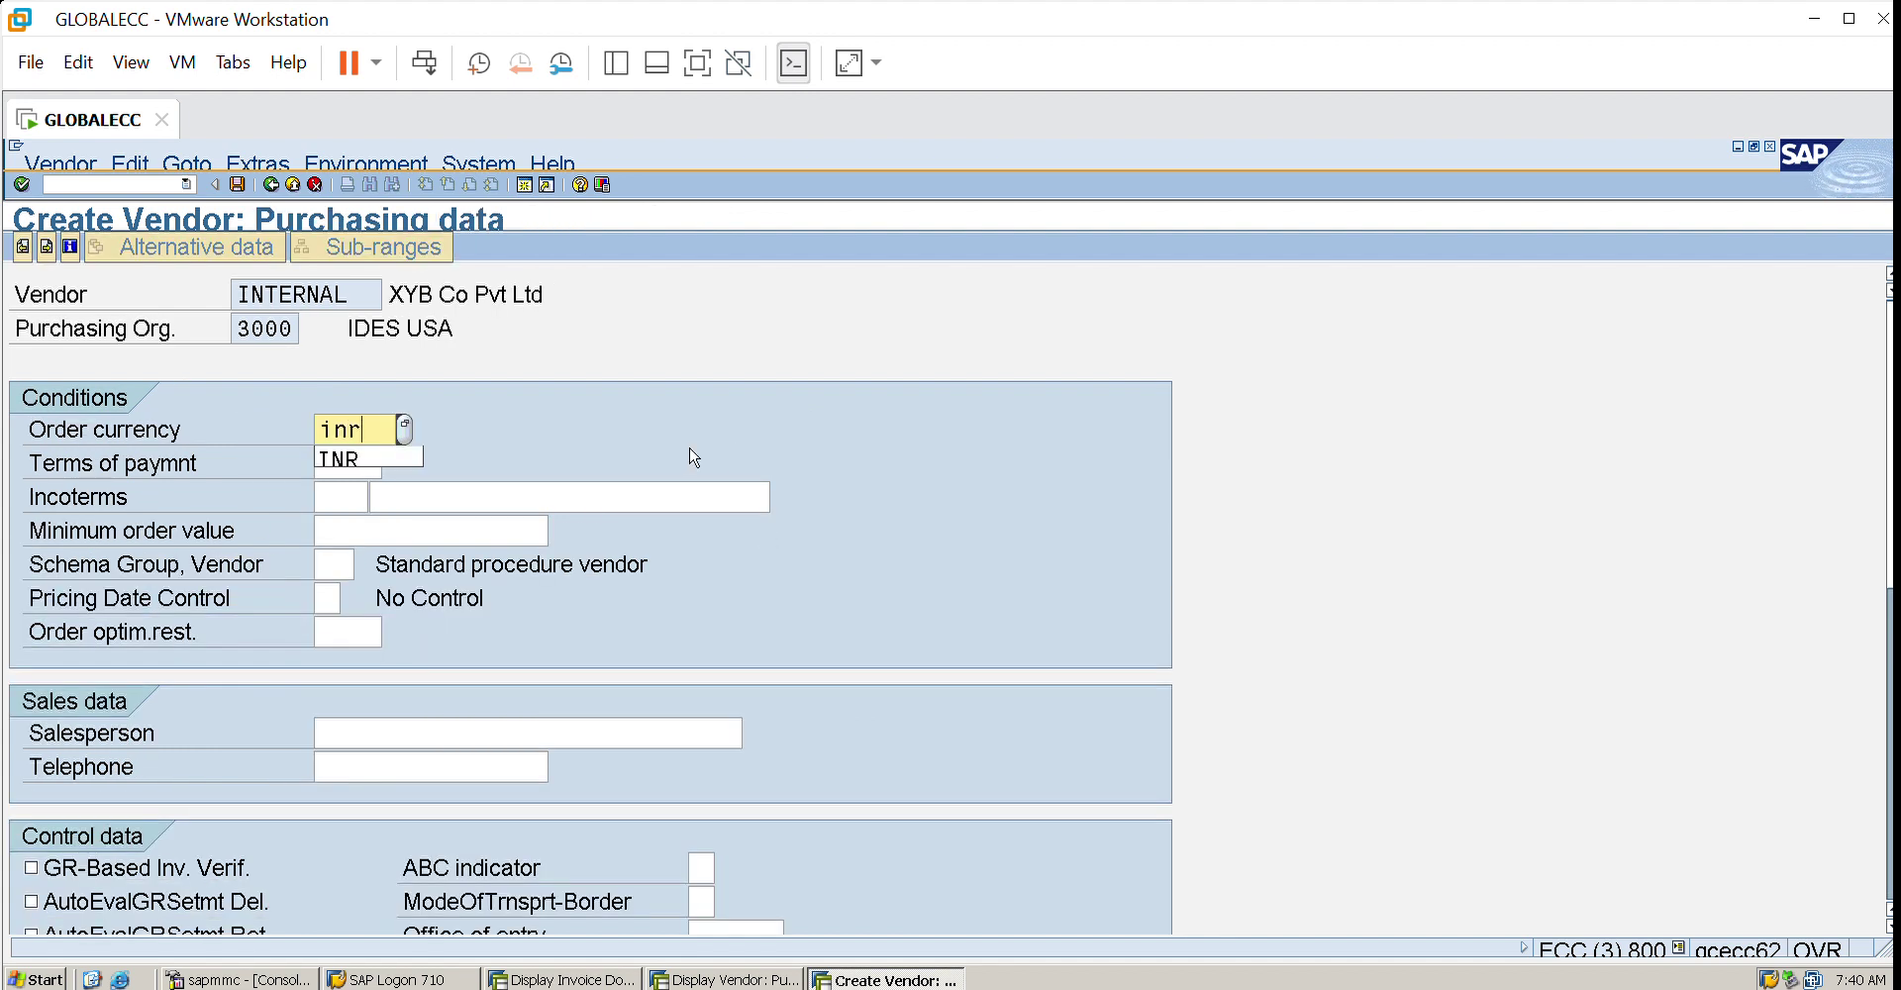
pyautogui.click(370, 457)
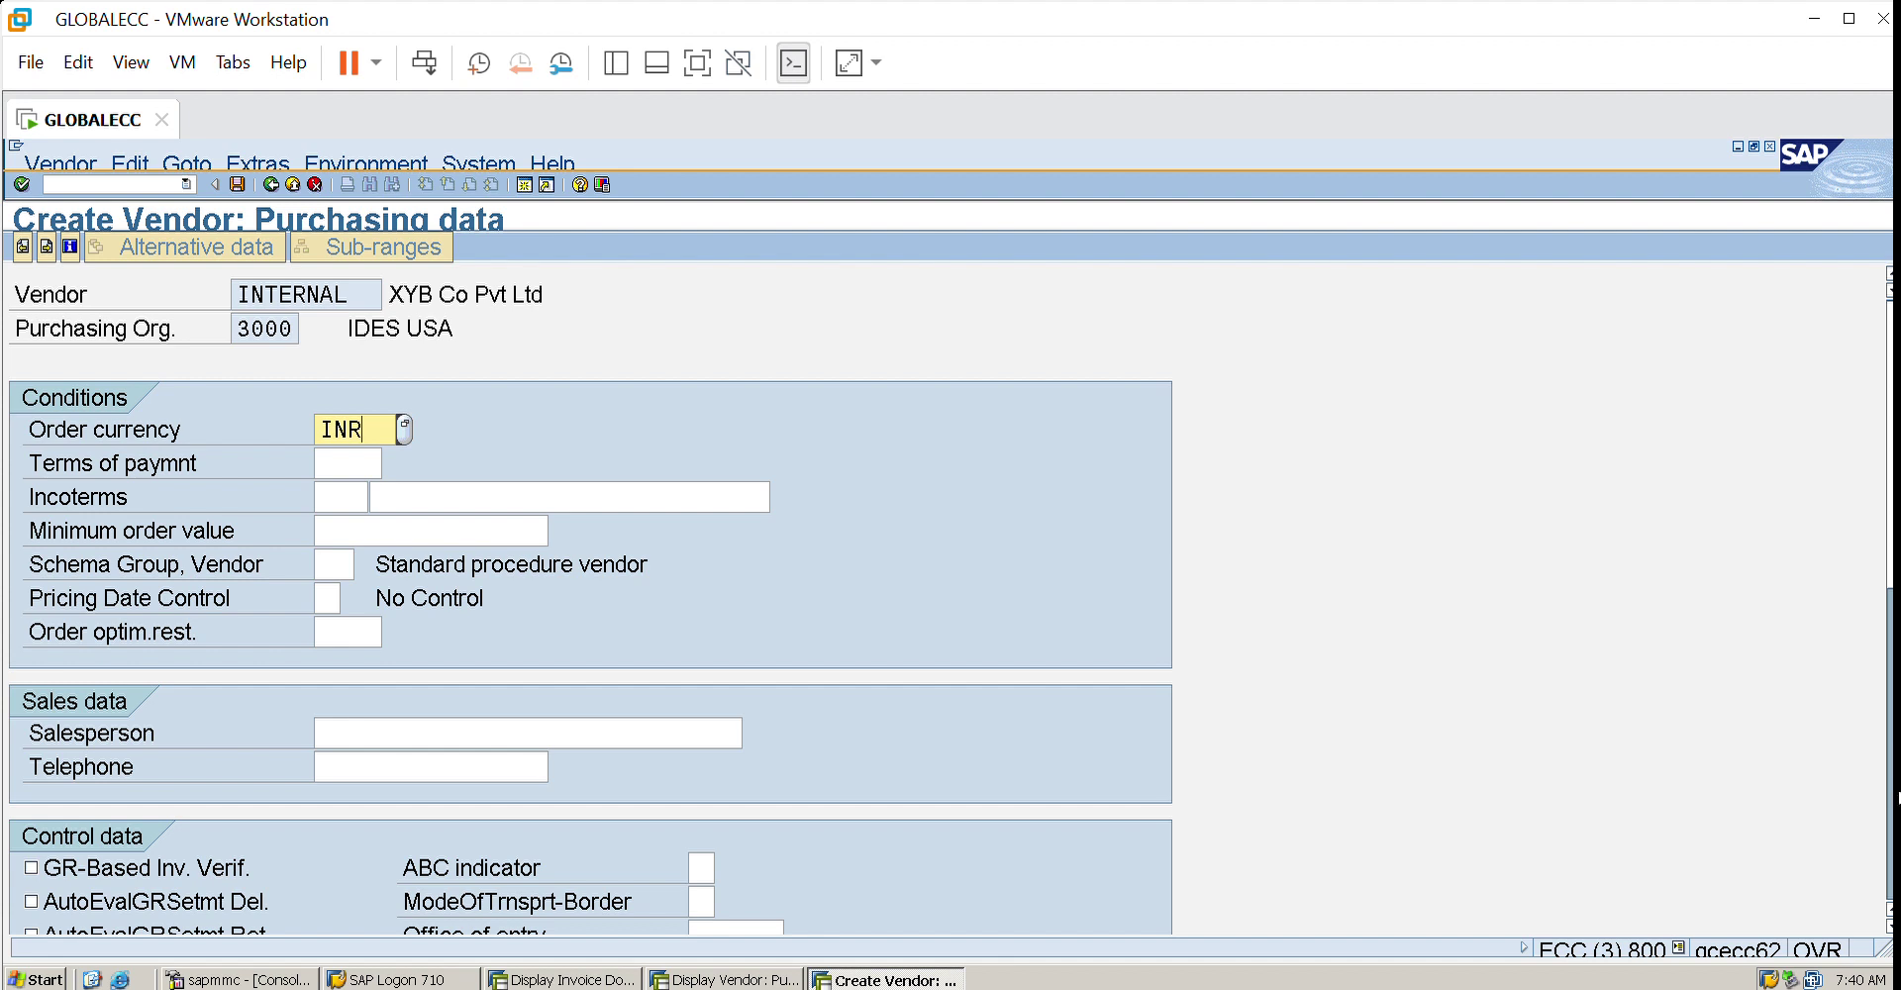
pyautogui.scroll(-6, 1146, 436)
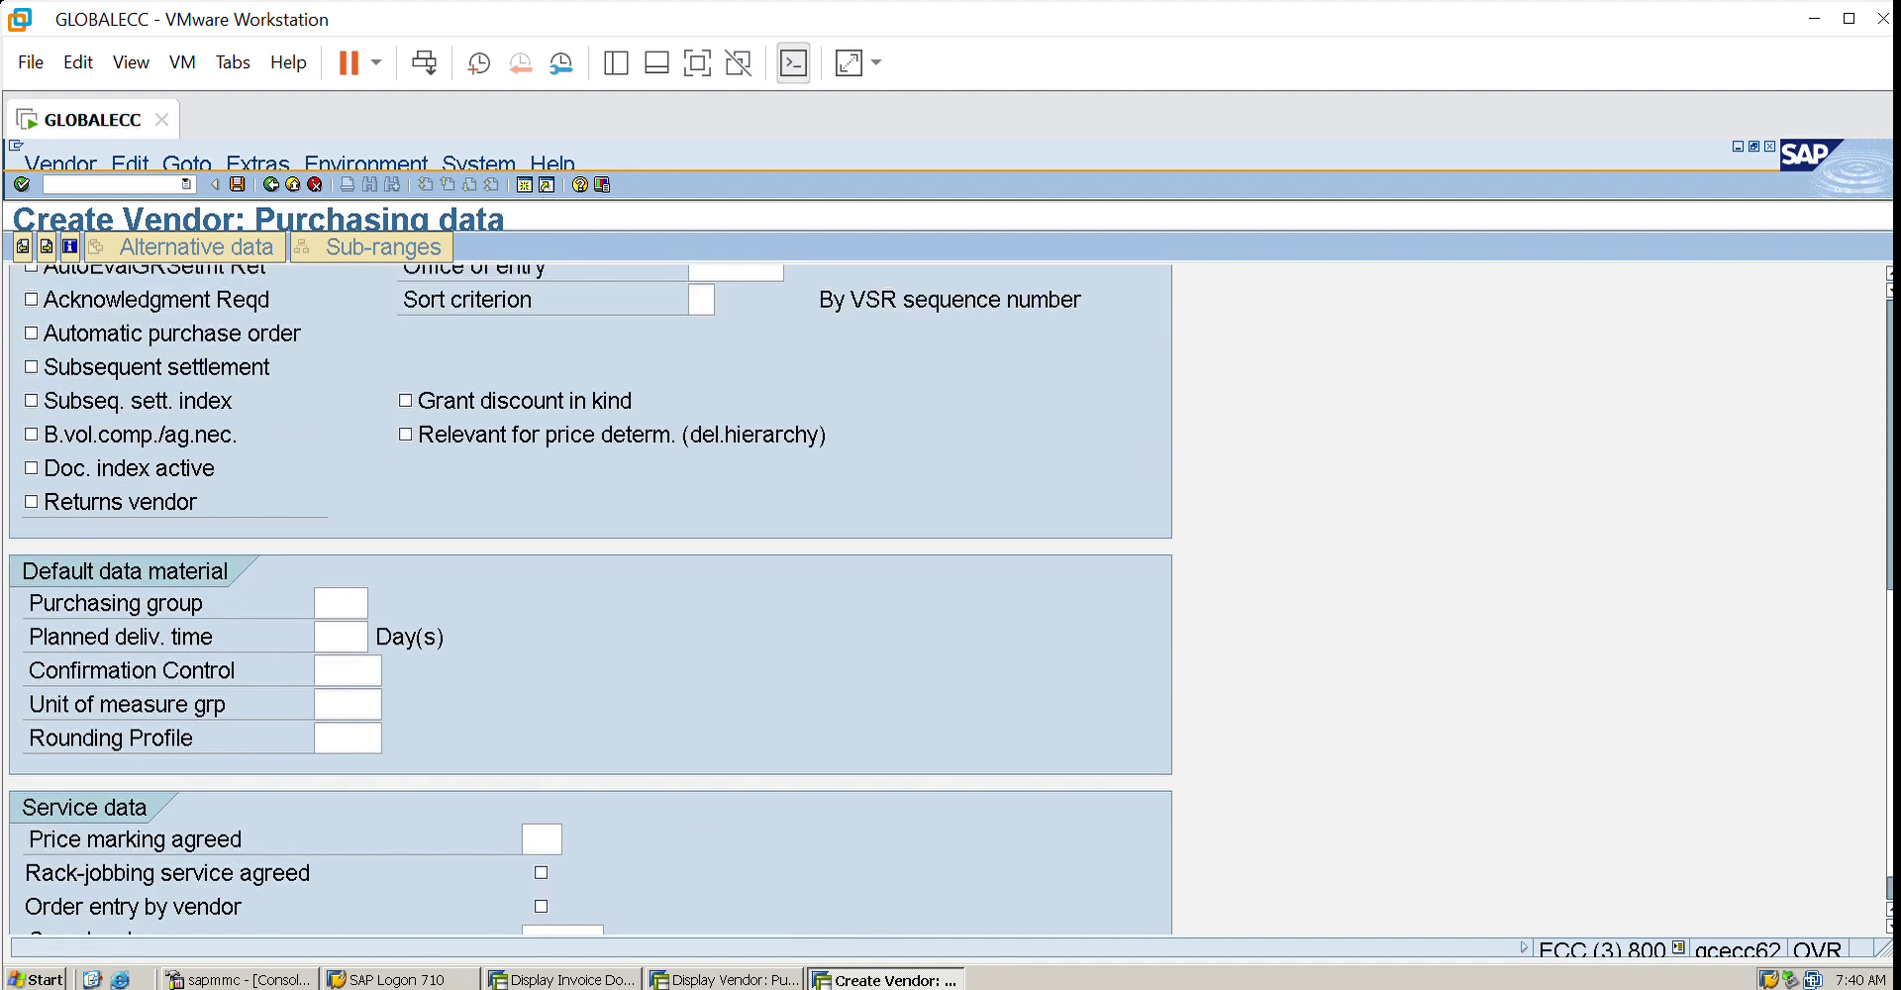
# - Save the new vendor, leave vendor creation, and open the transaction for creating a purchase order
pyautogui.scroll(6, 591, 594)
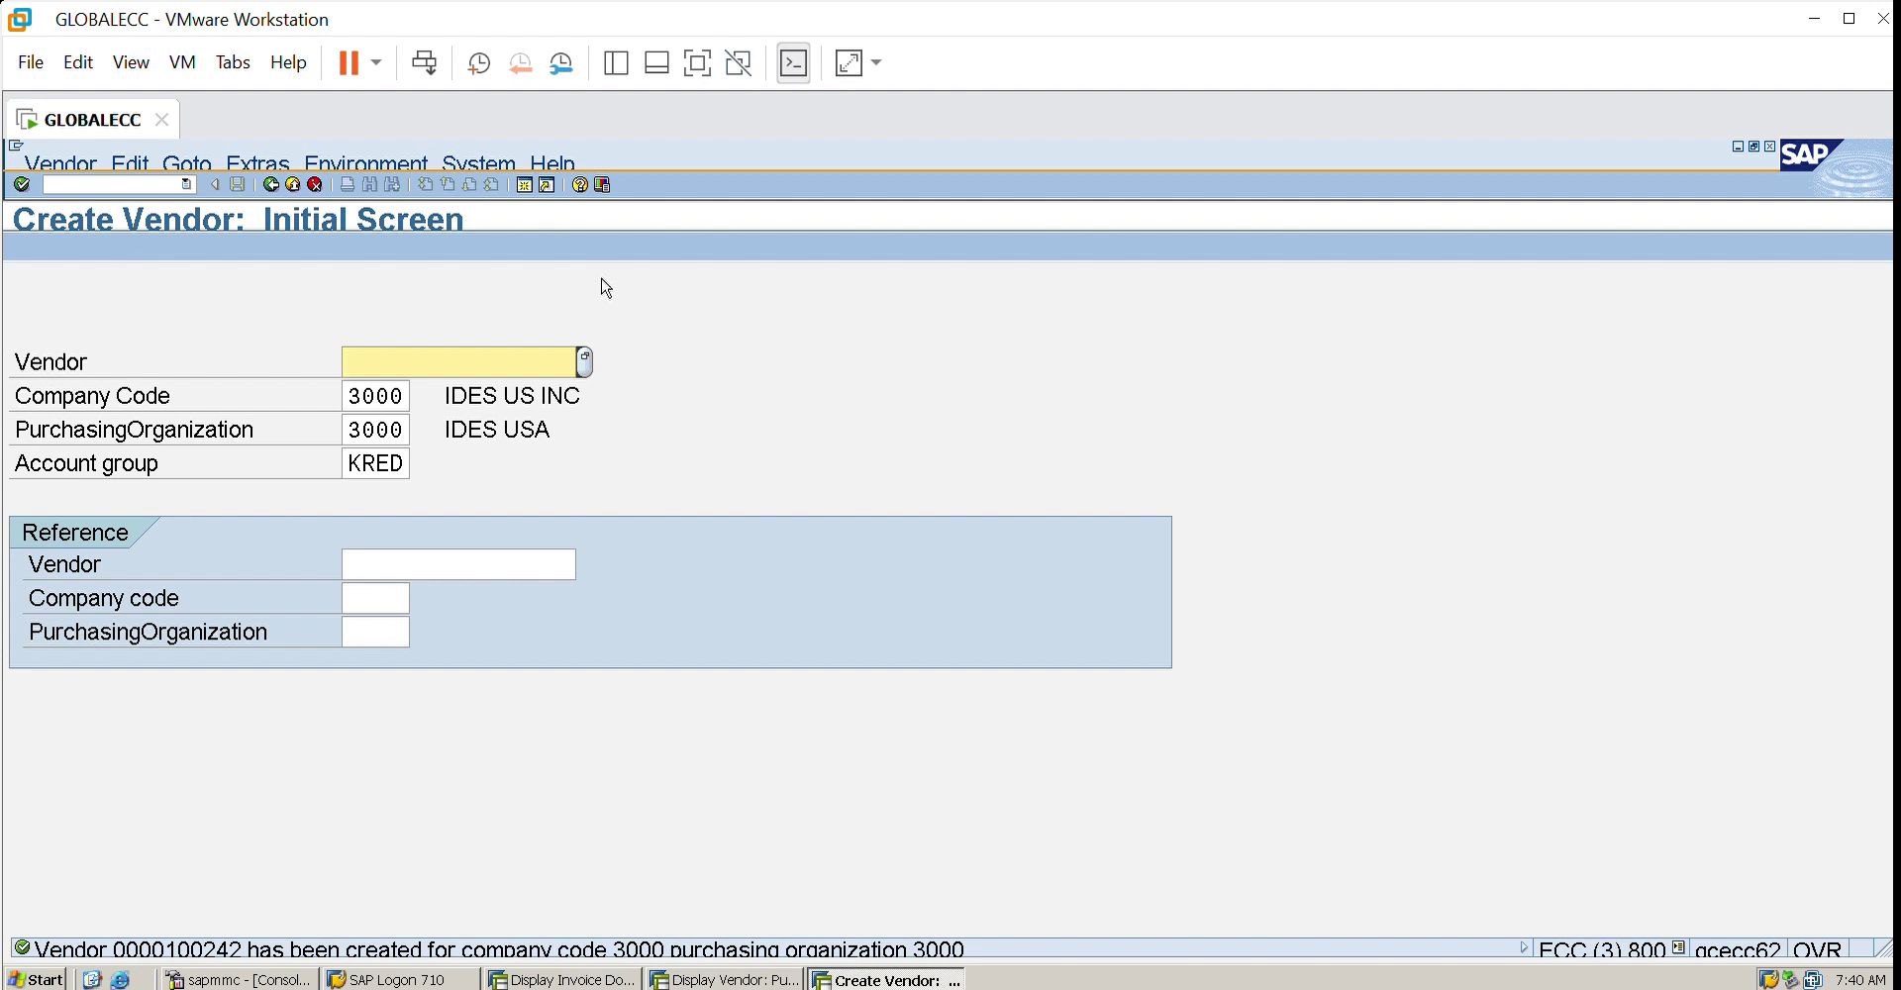
pyautogui.click(291, 182)
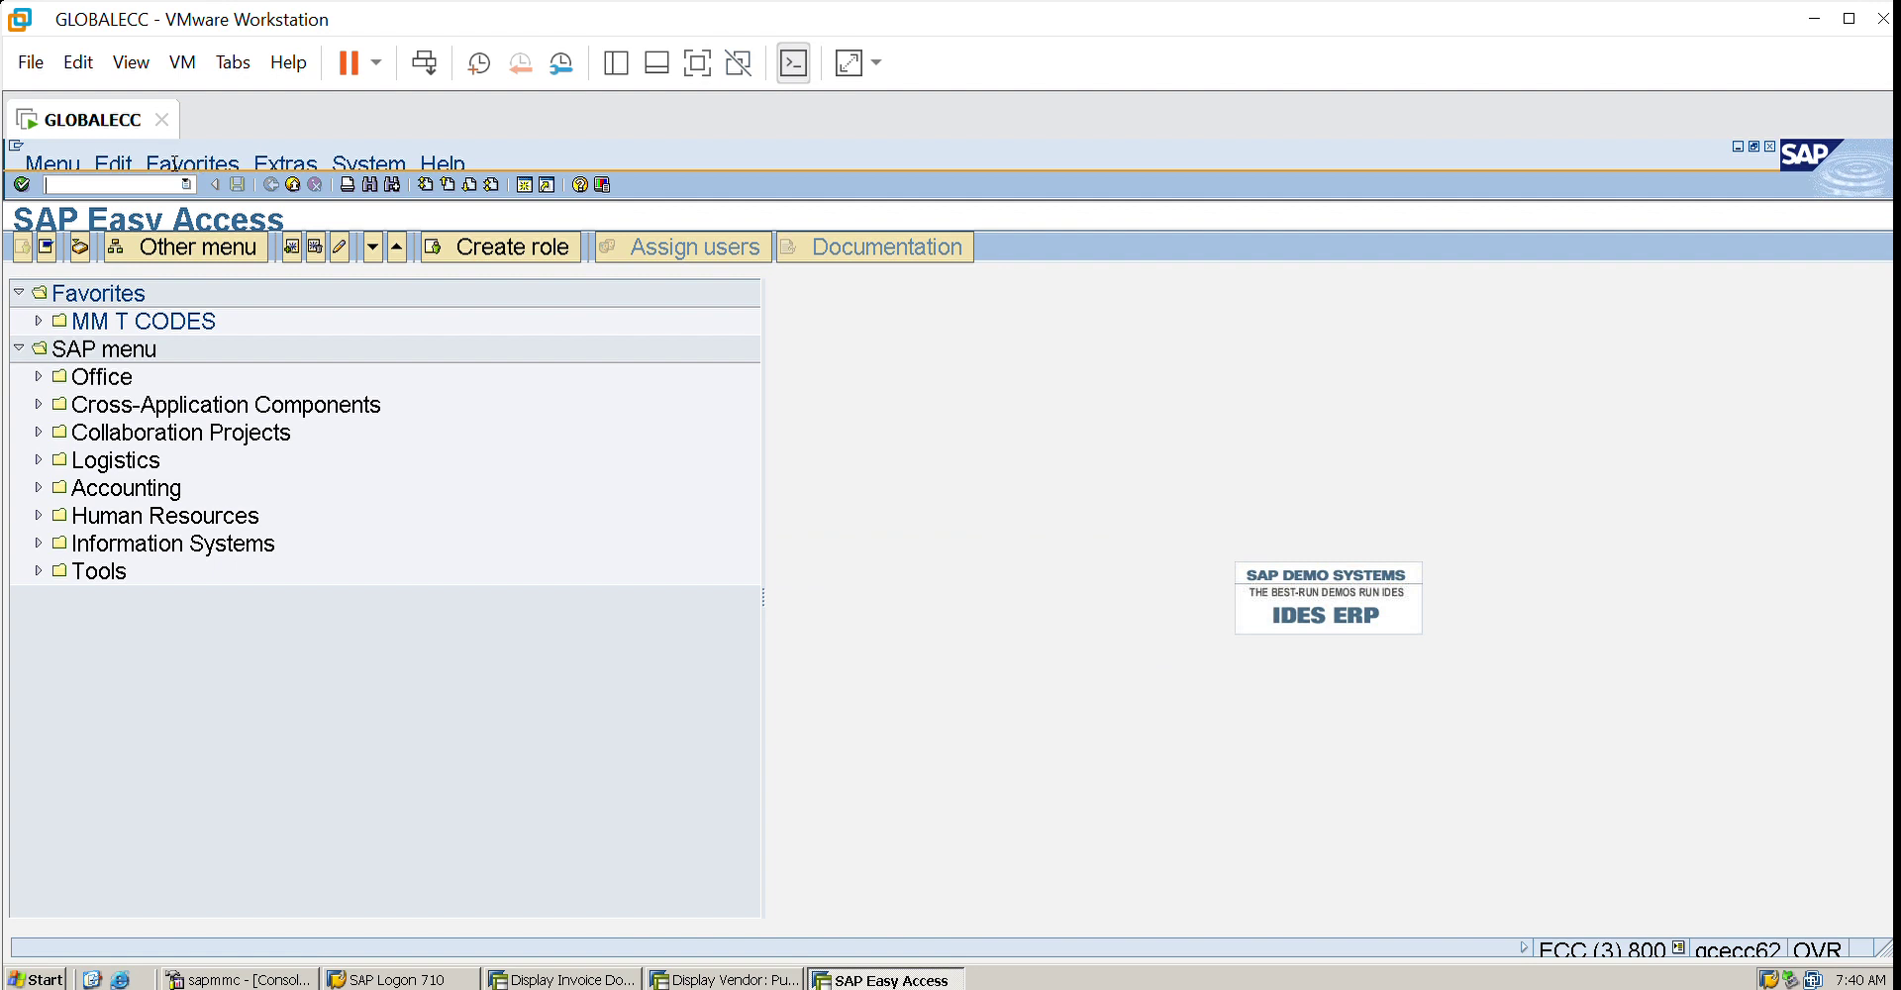
pyautogui.write('migo')
pyautogui.press('Return')
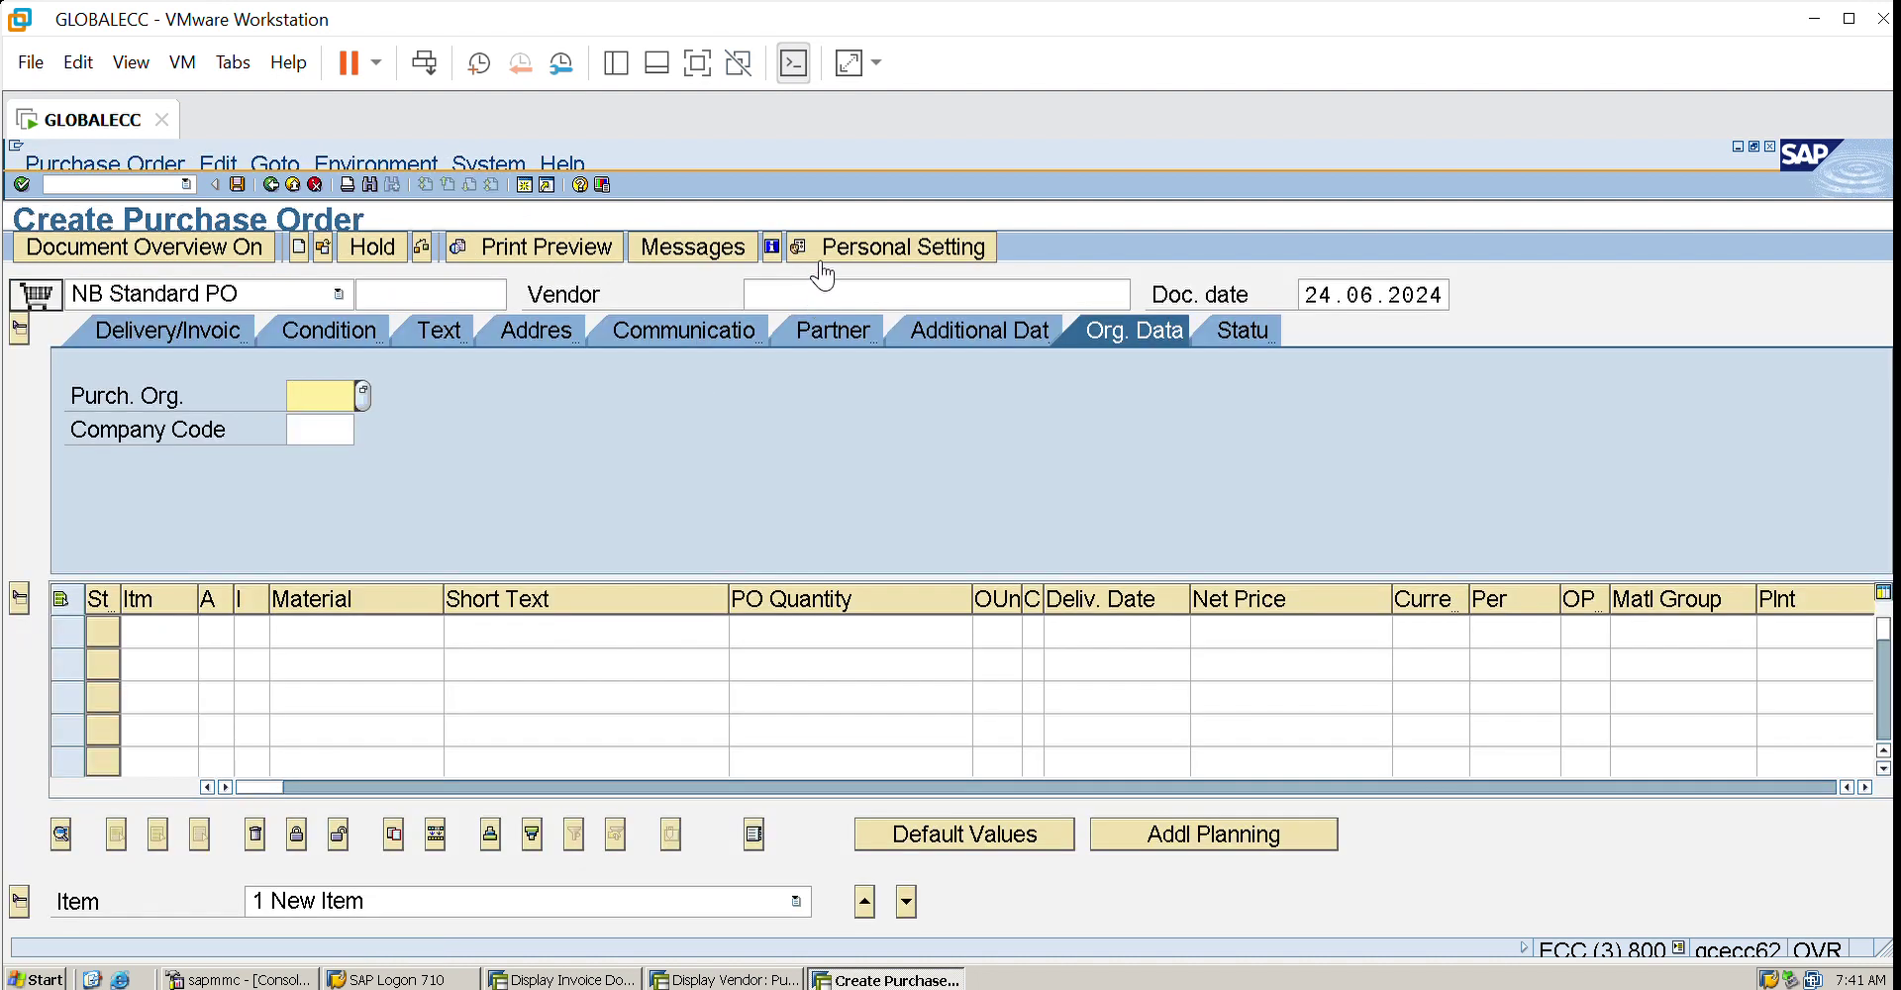
# - Enter the newly created vendor XYB Co Pvt Ltd in the purchase order, with purchasing organization 3000 and purchasing group 000
pyautogui.click(821, 270)
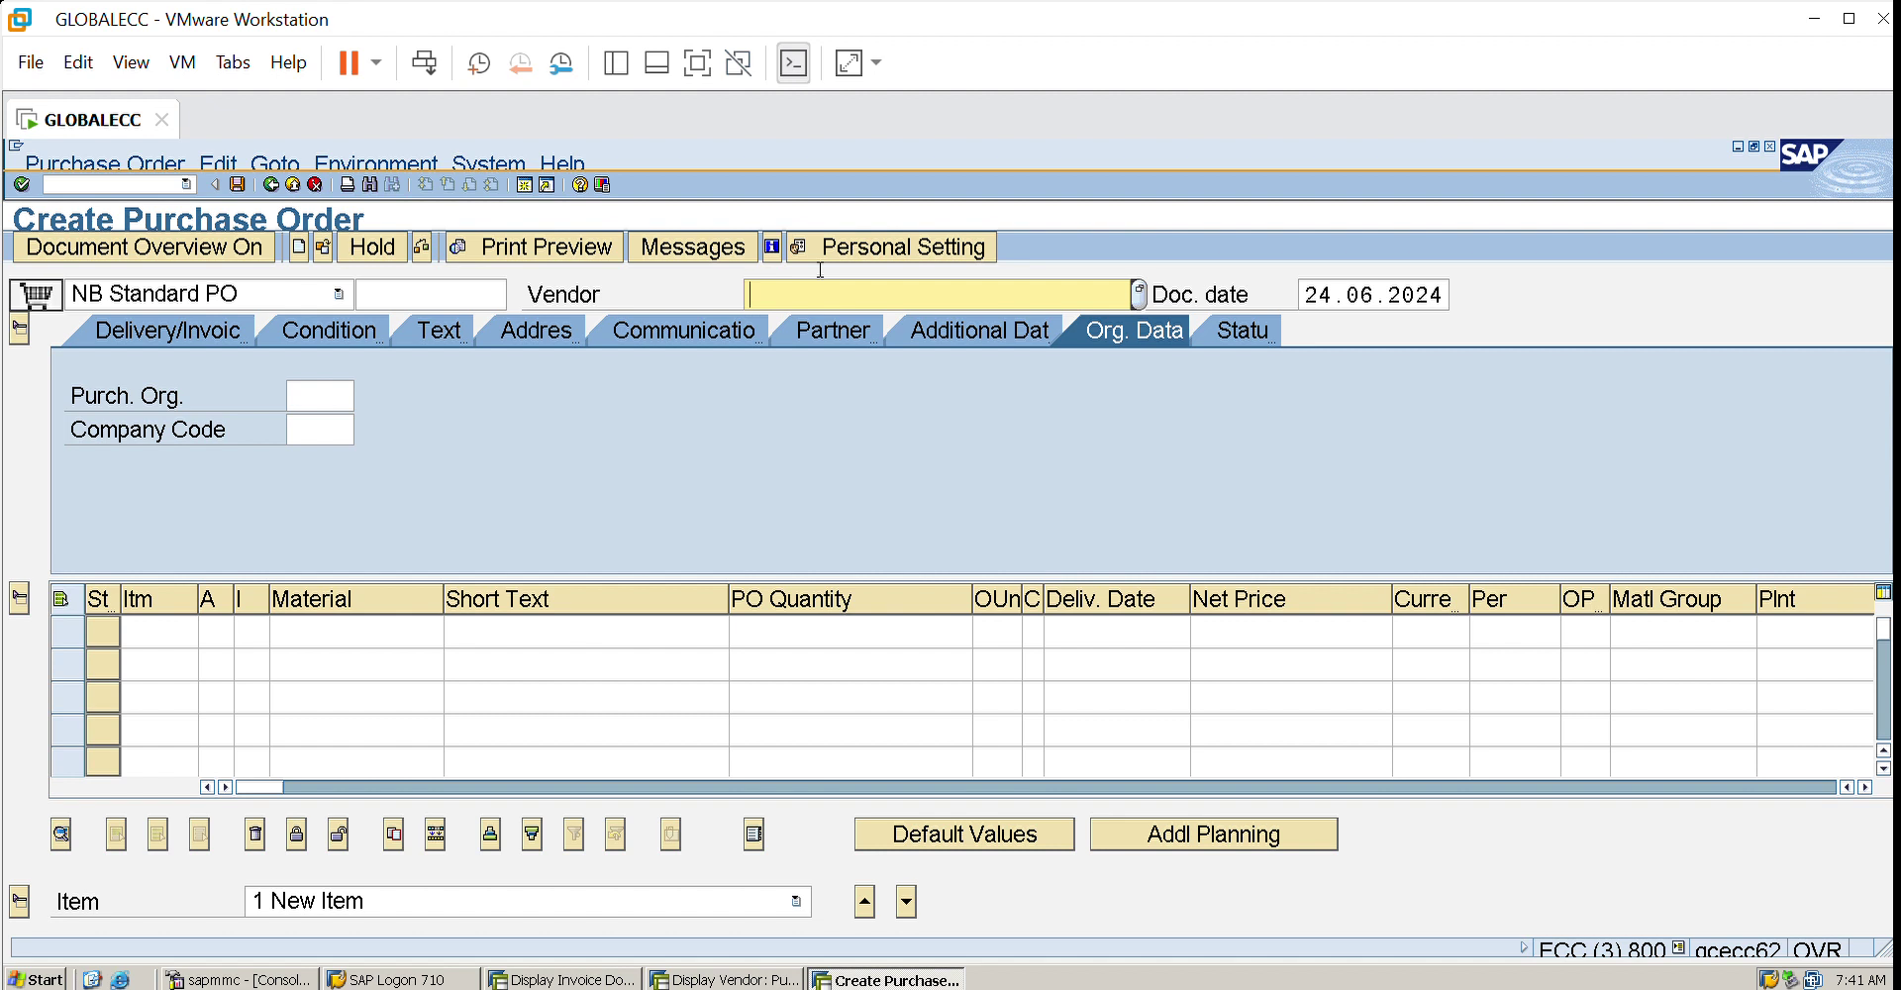
pyautogui.write('10024')
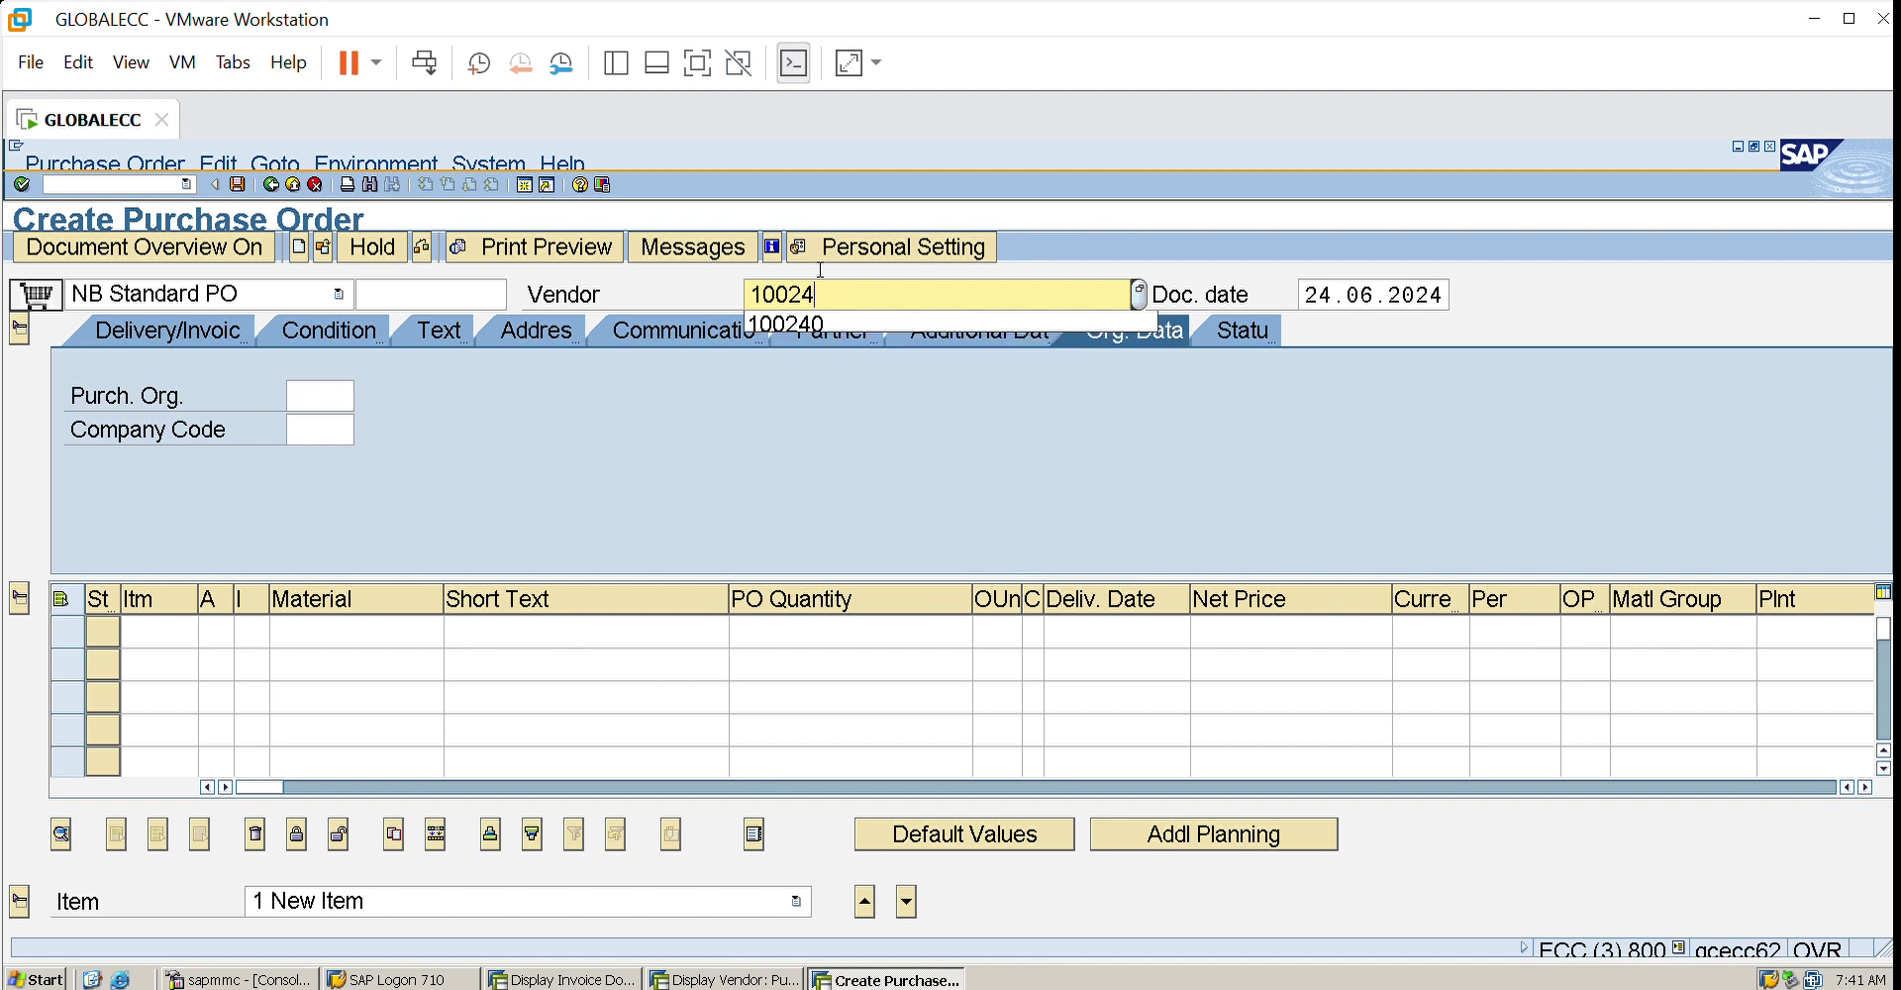
pyautogui.write('2')
pyautogui.press('Return')
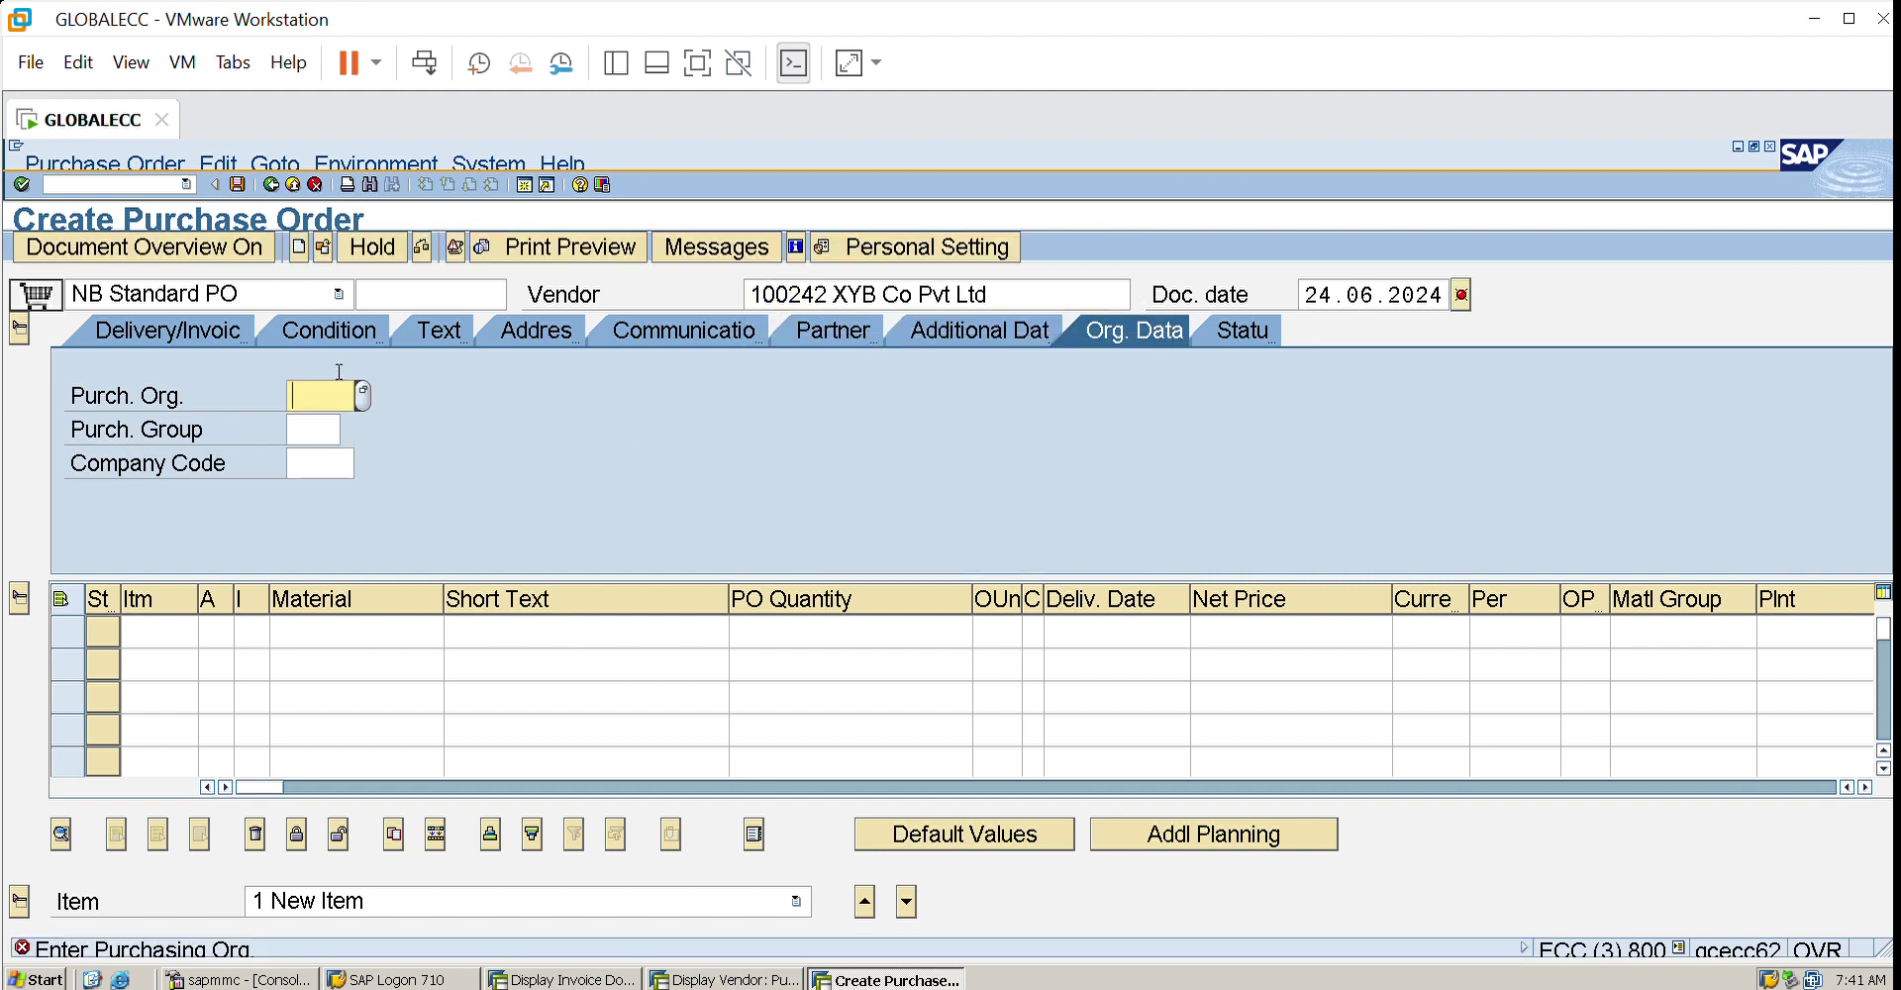
pyautogui.write('3000')
pyautogui.press('Tab')
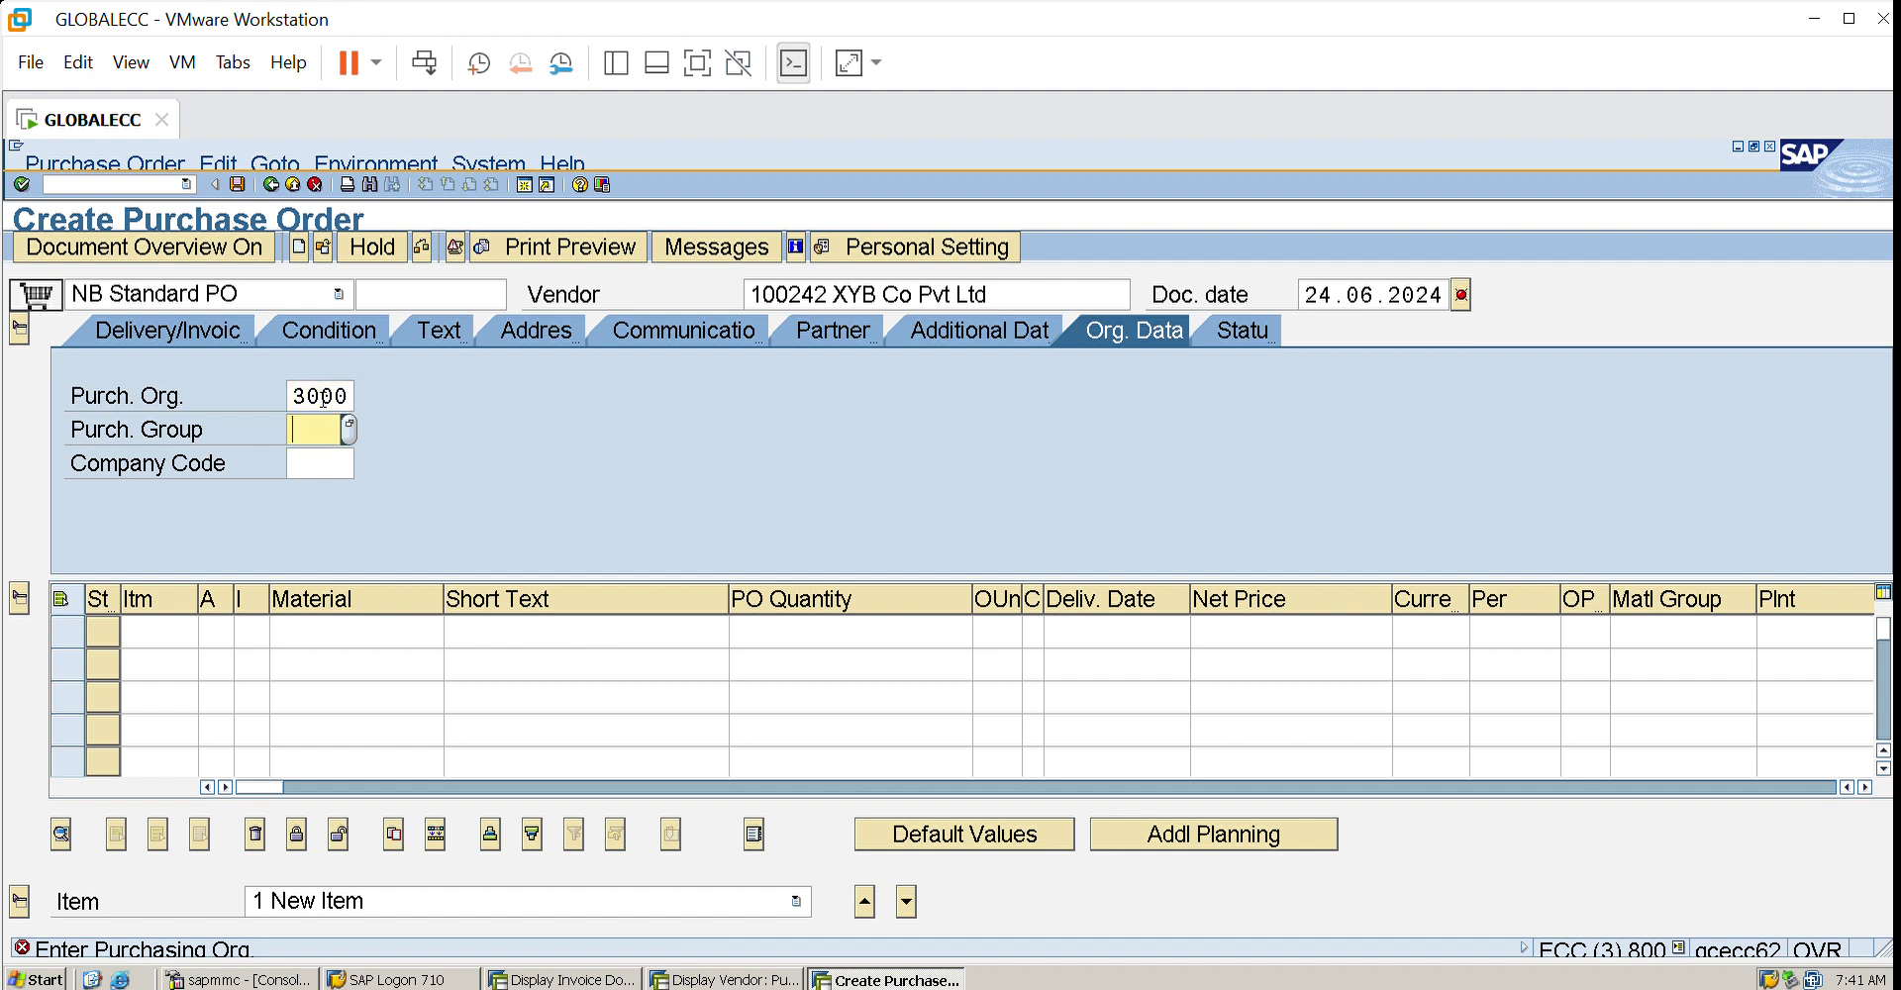
pyautogui.write('000')
pyautogui.press('Return')
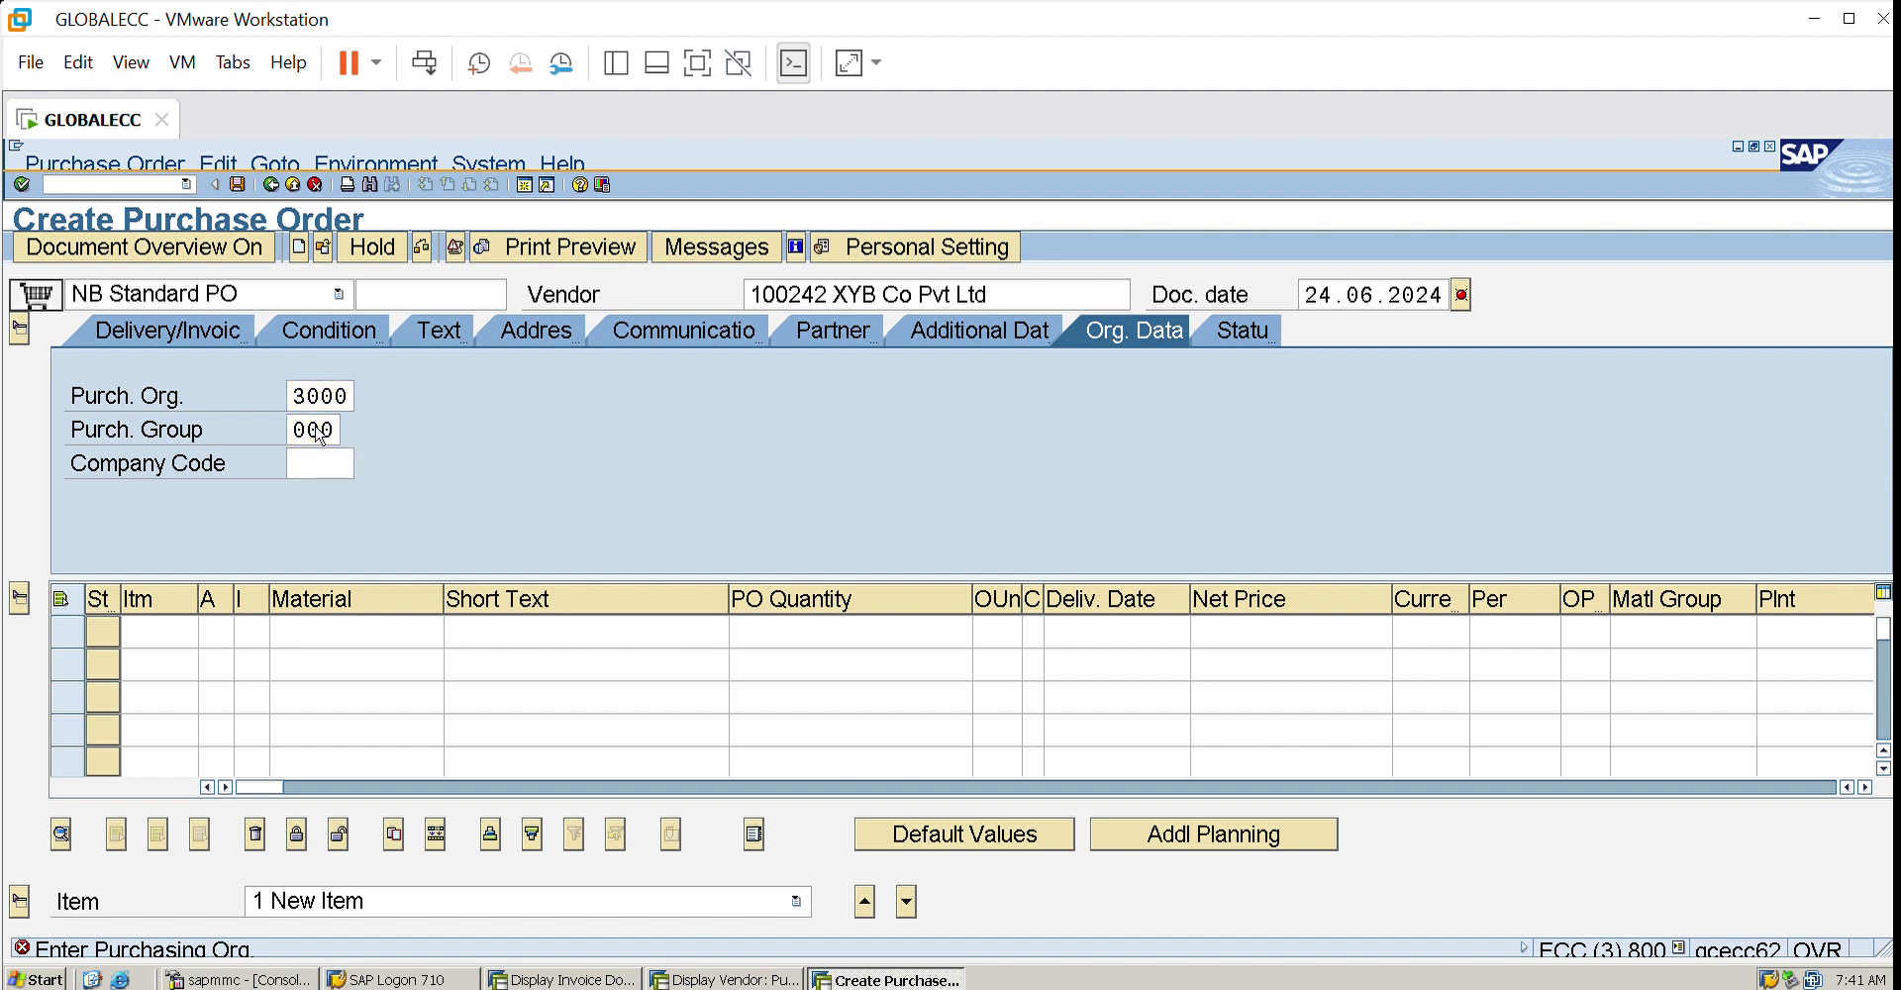
# - Find Sulphur among the materials of plant 3000 and assign material 1438 to the first order item
pyautogui.click(339, 614)
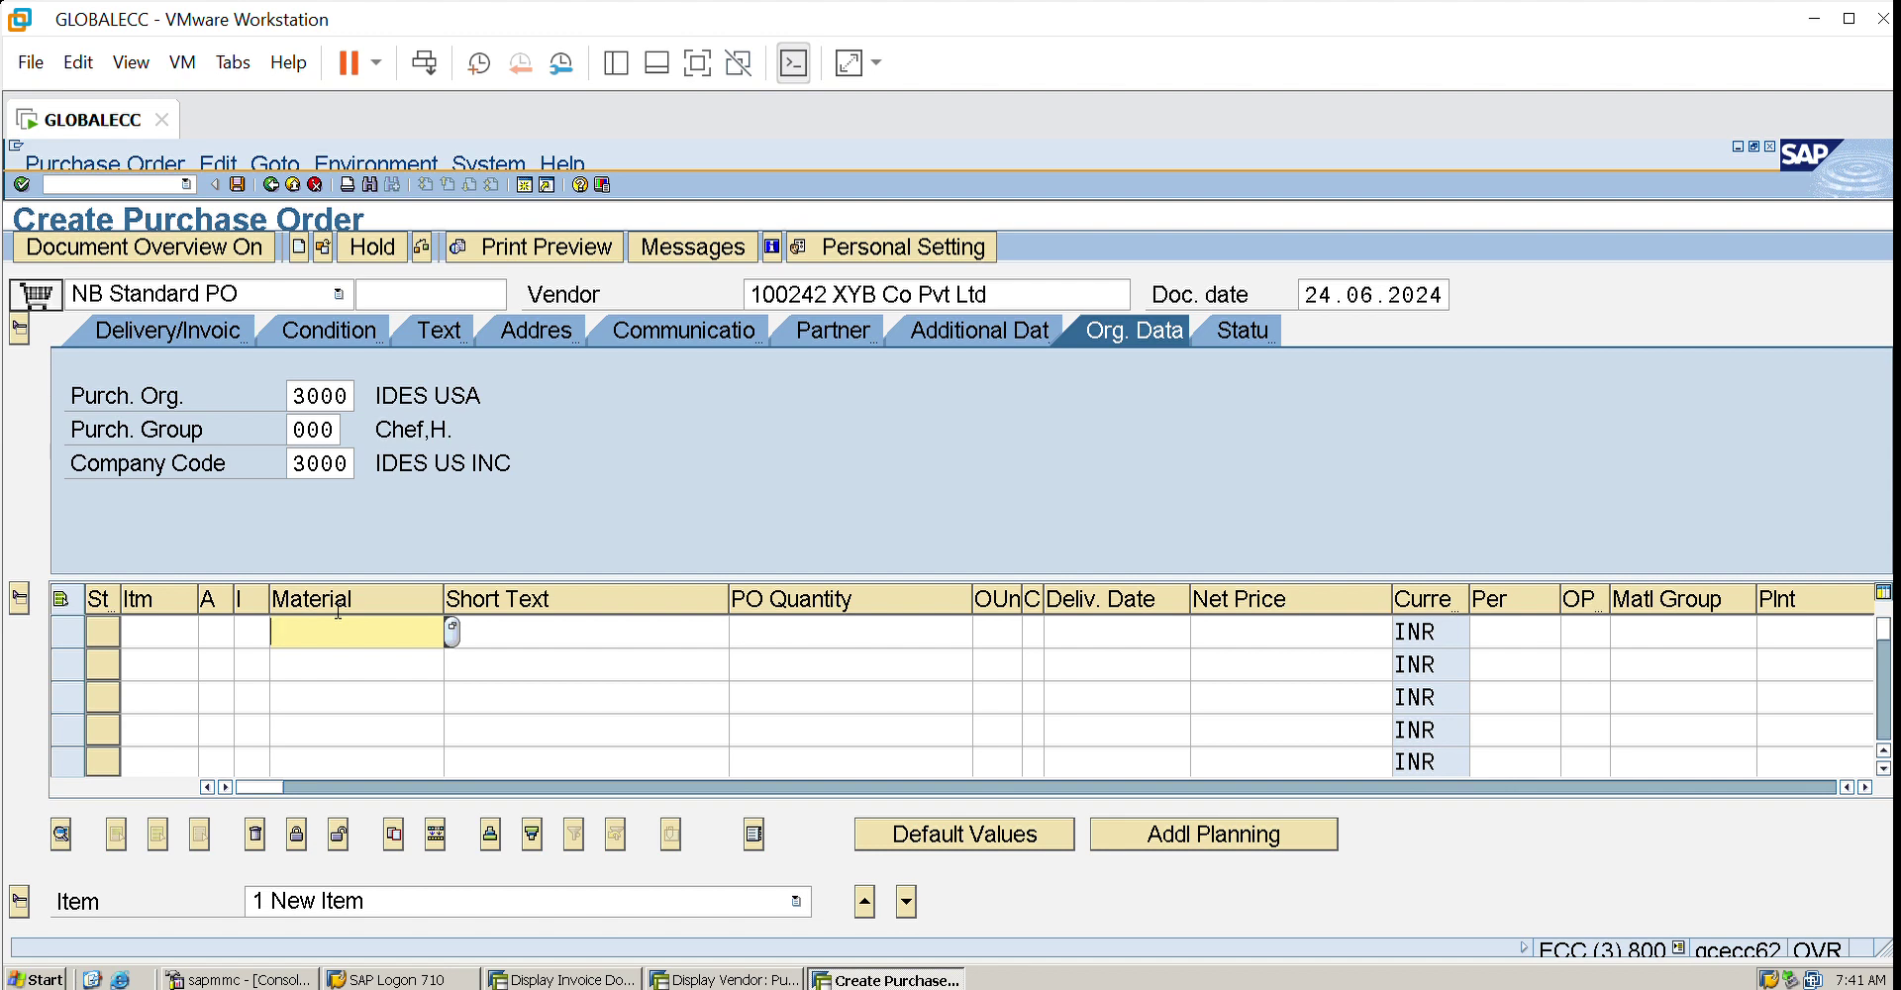
pyautogui.click(451, 630)
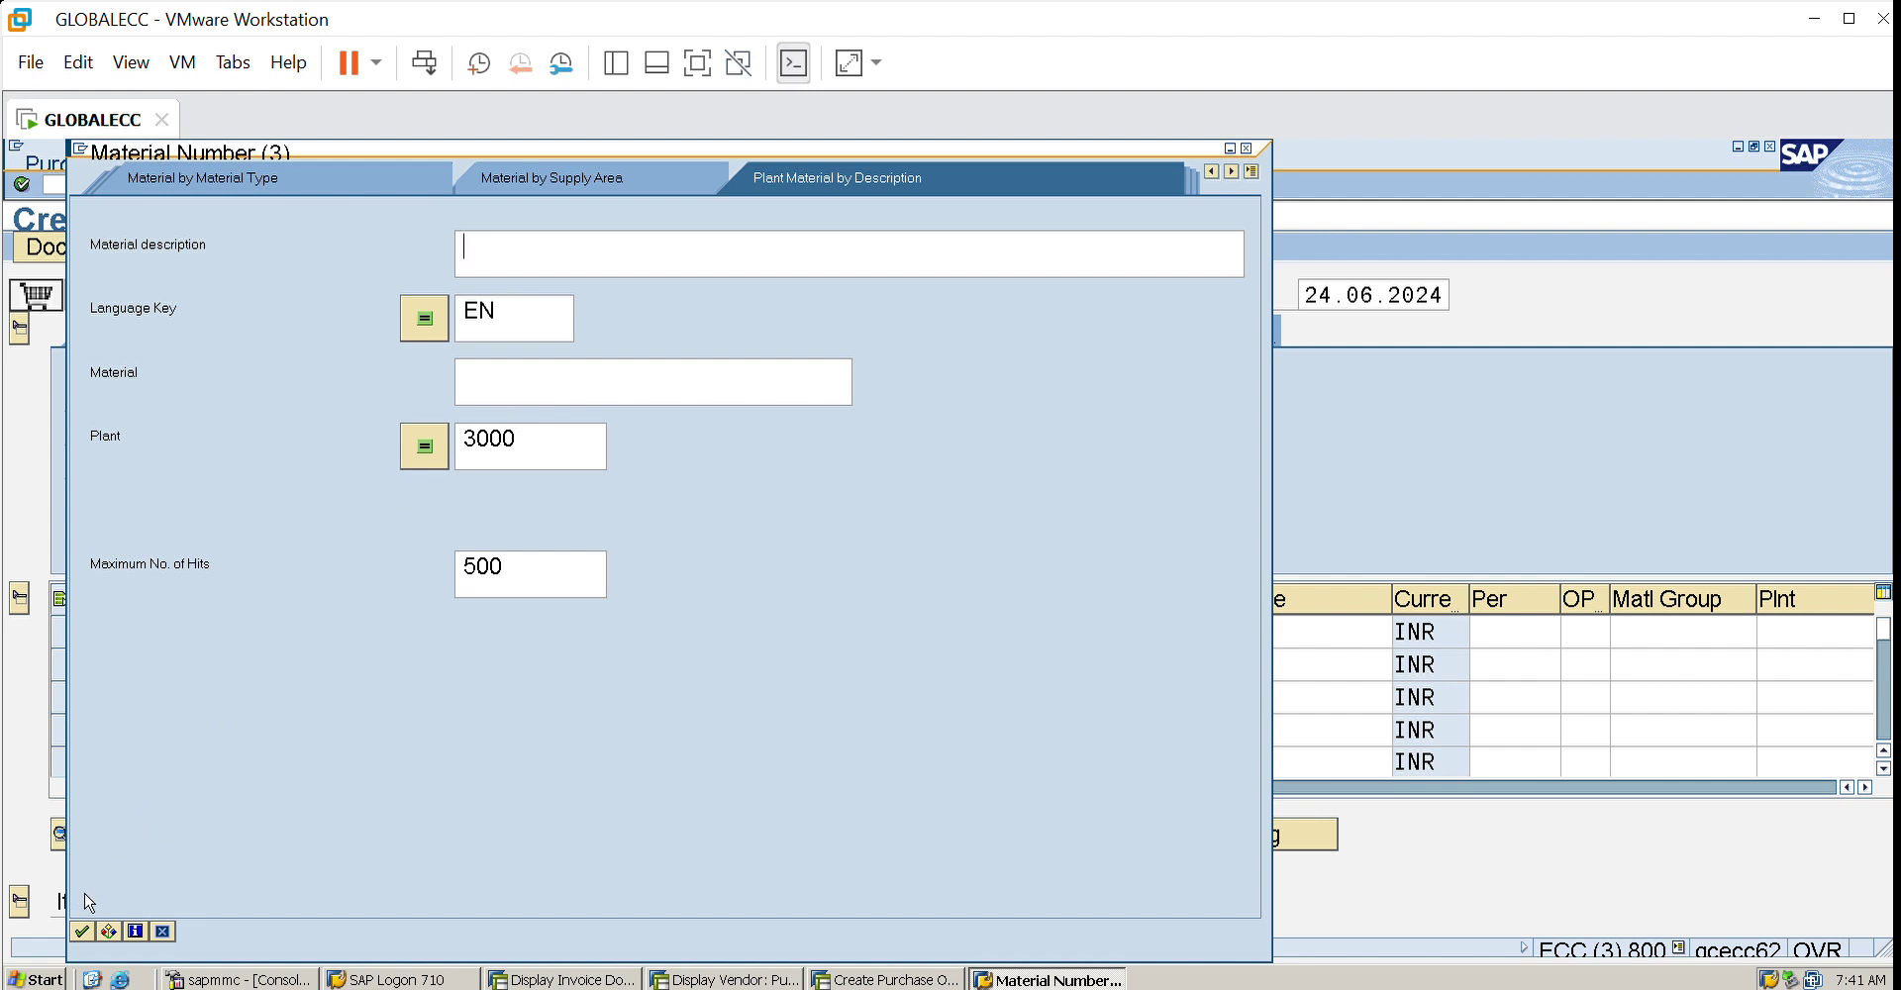
pyautogui.click(81, 931)
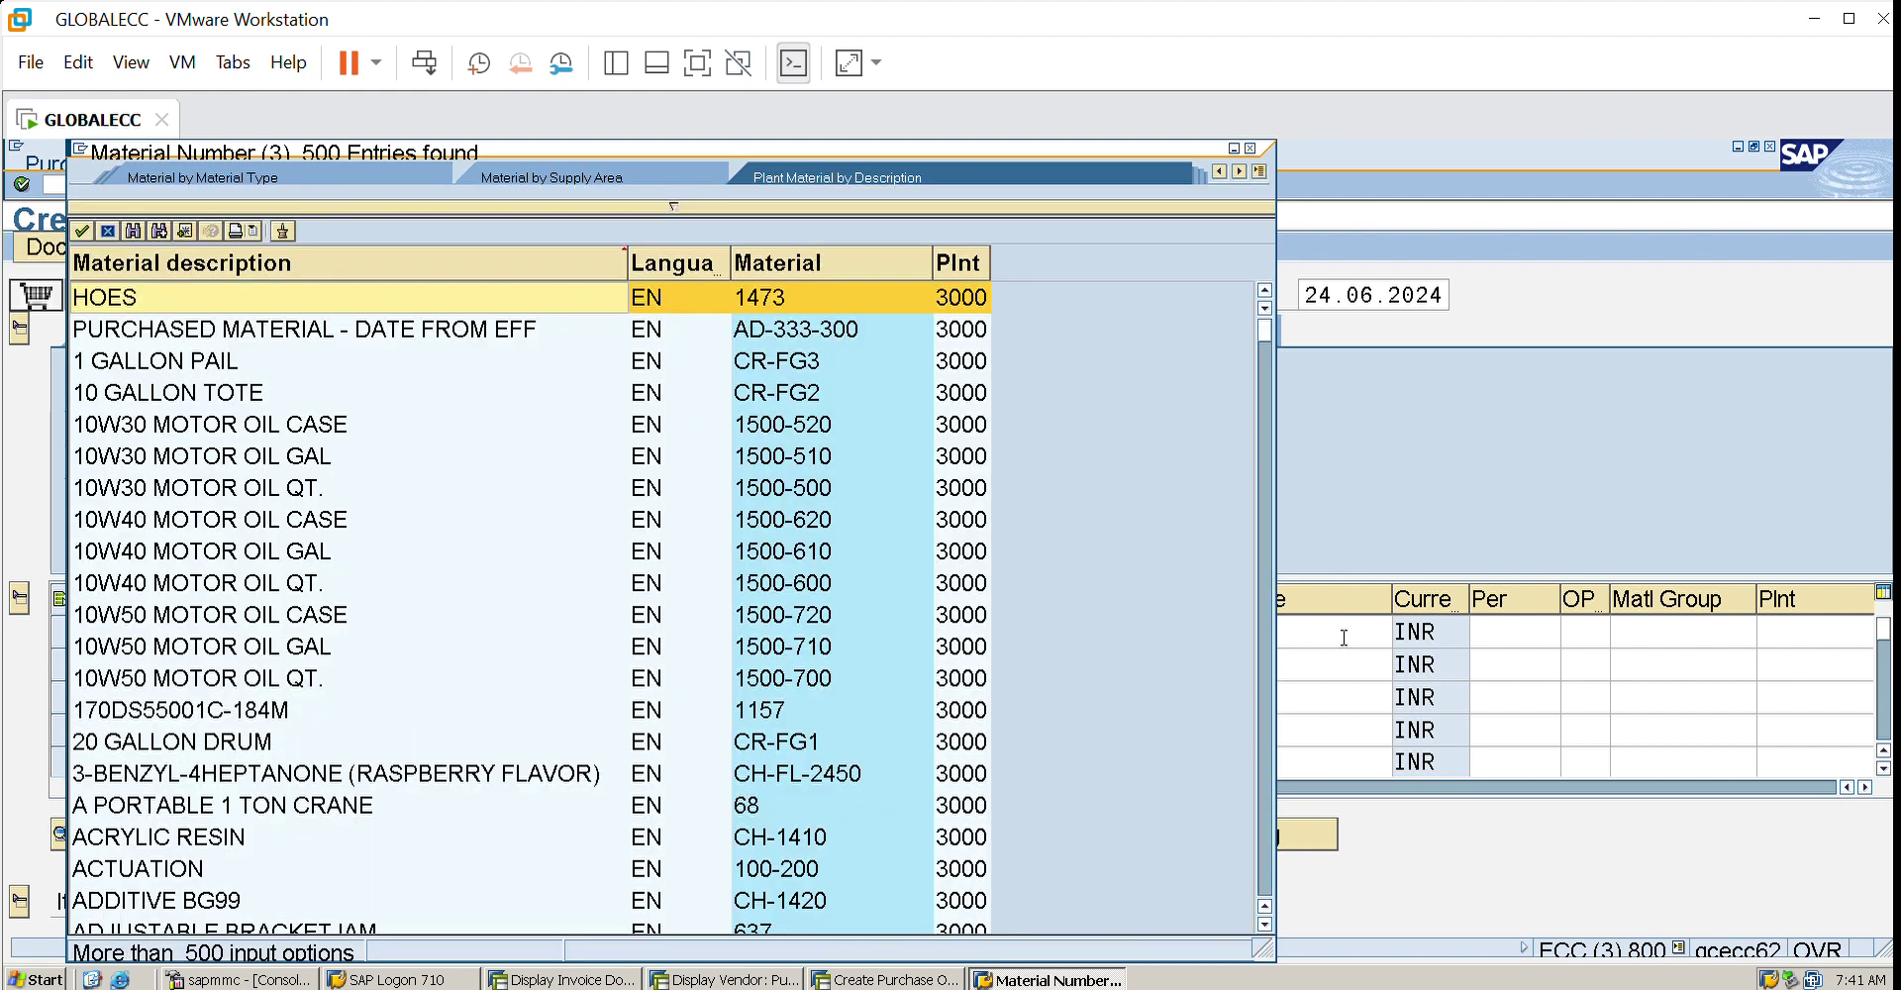
pyautogui.click(1273, 802)
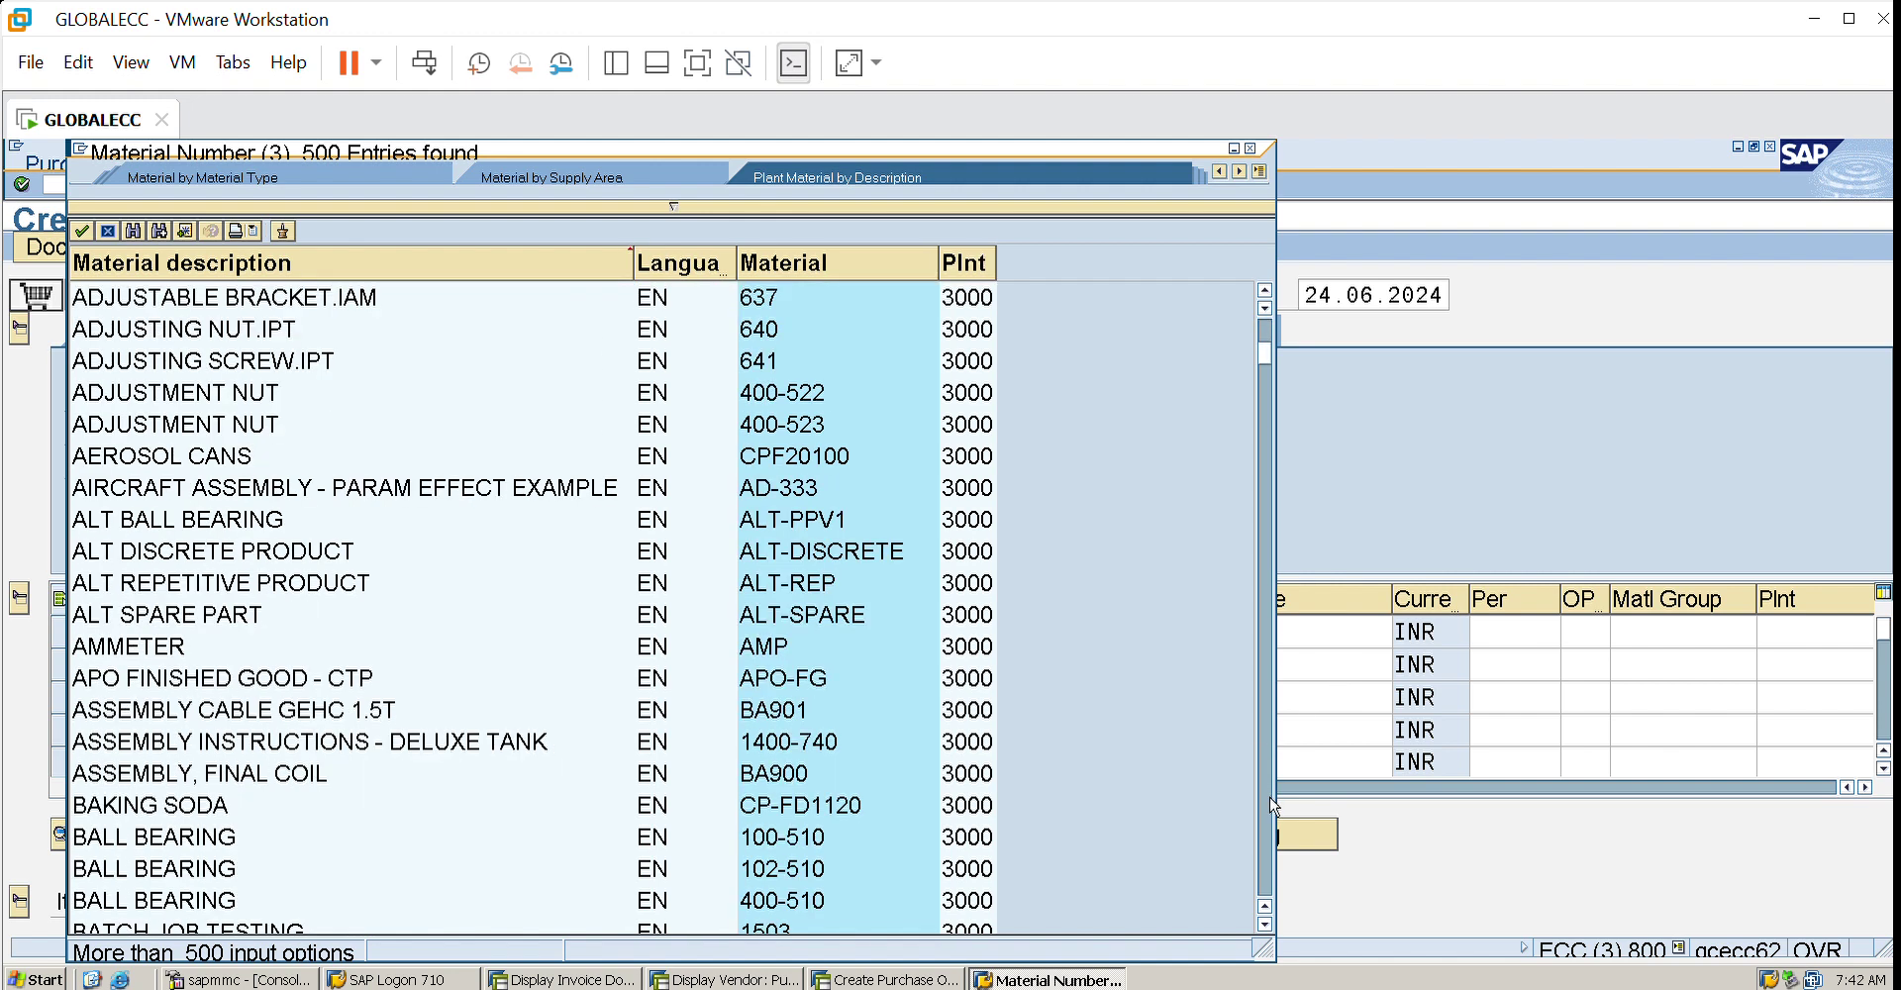
pyautogui.click(1273, 804)
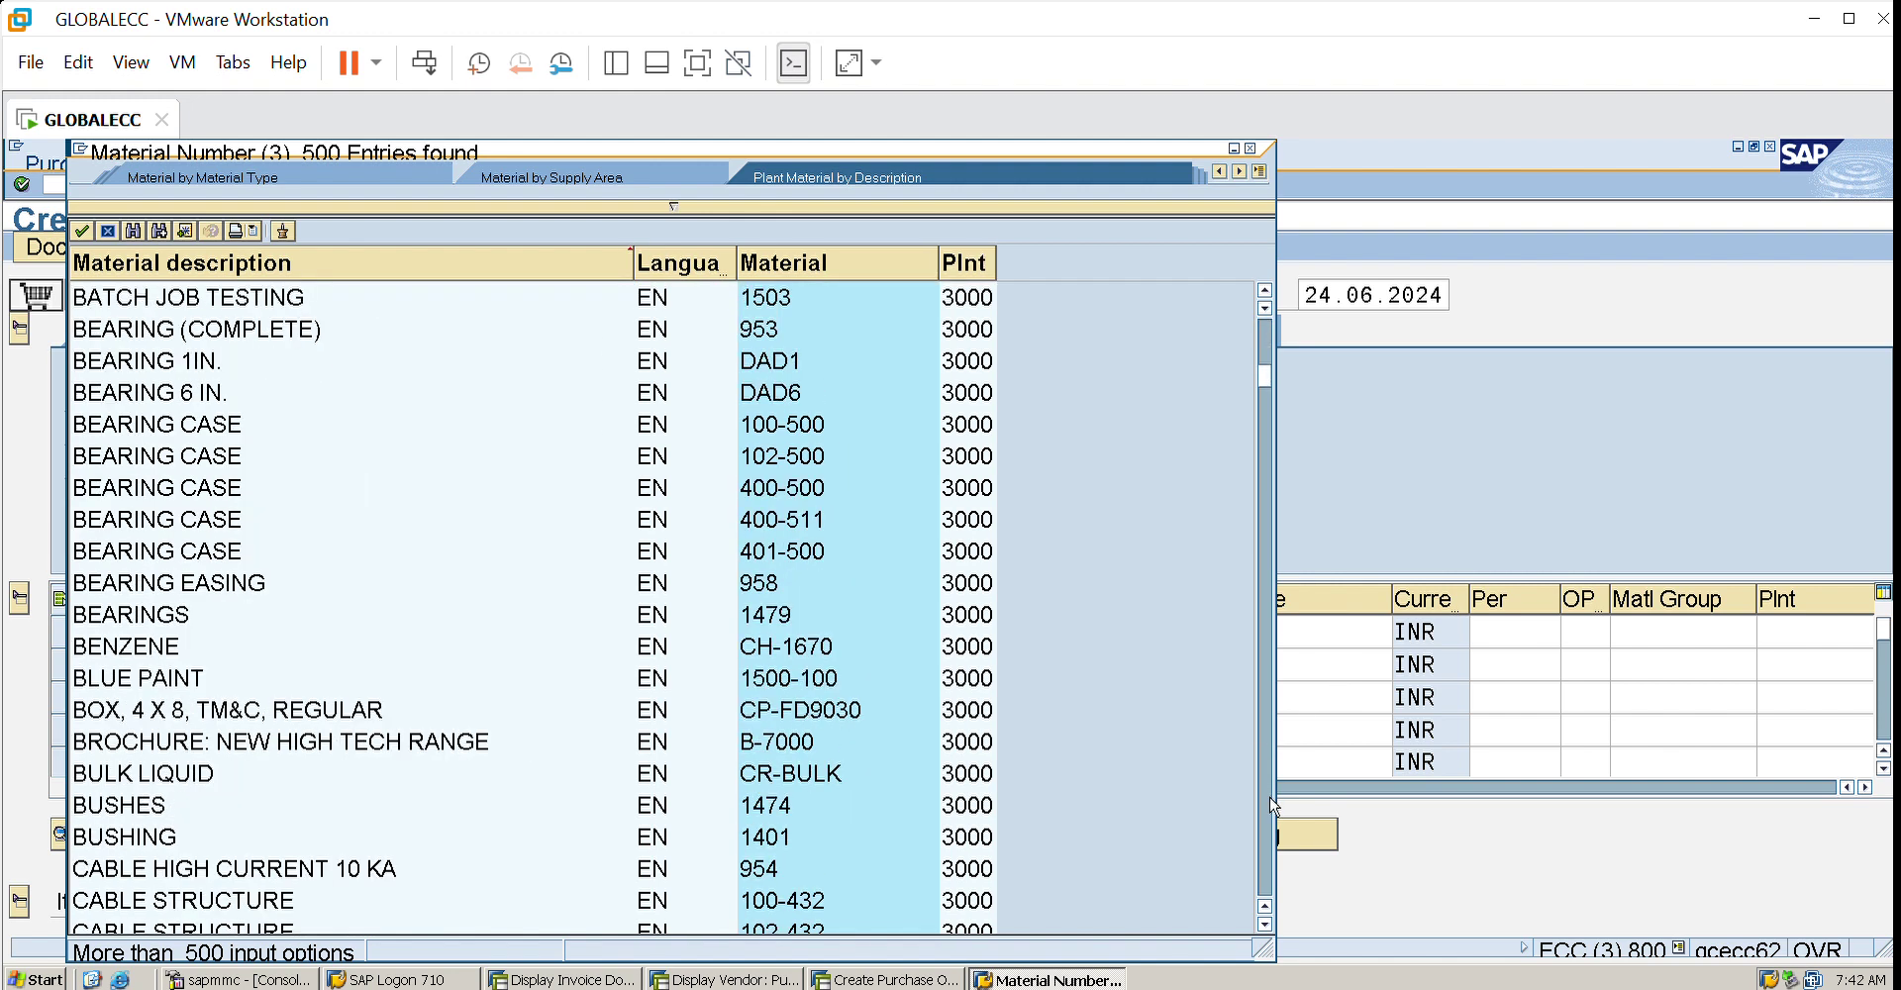
pyautogui.click(1273, 805)
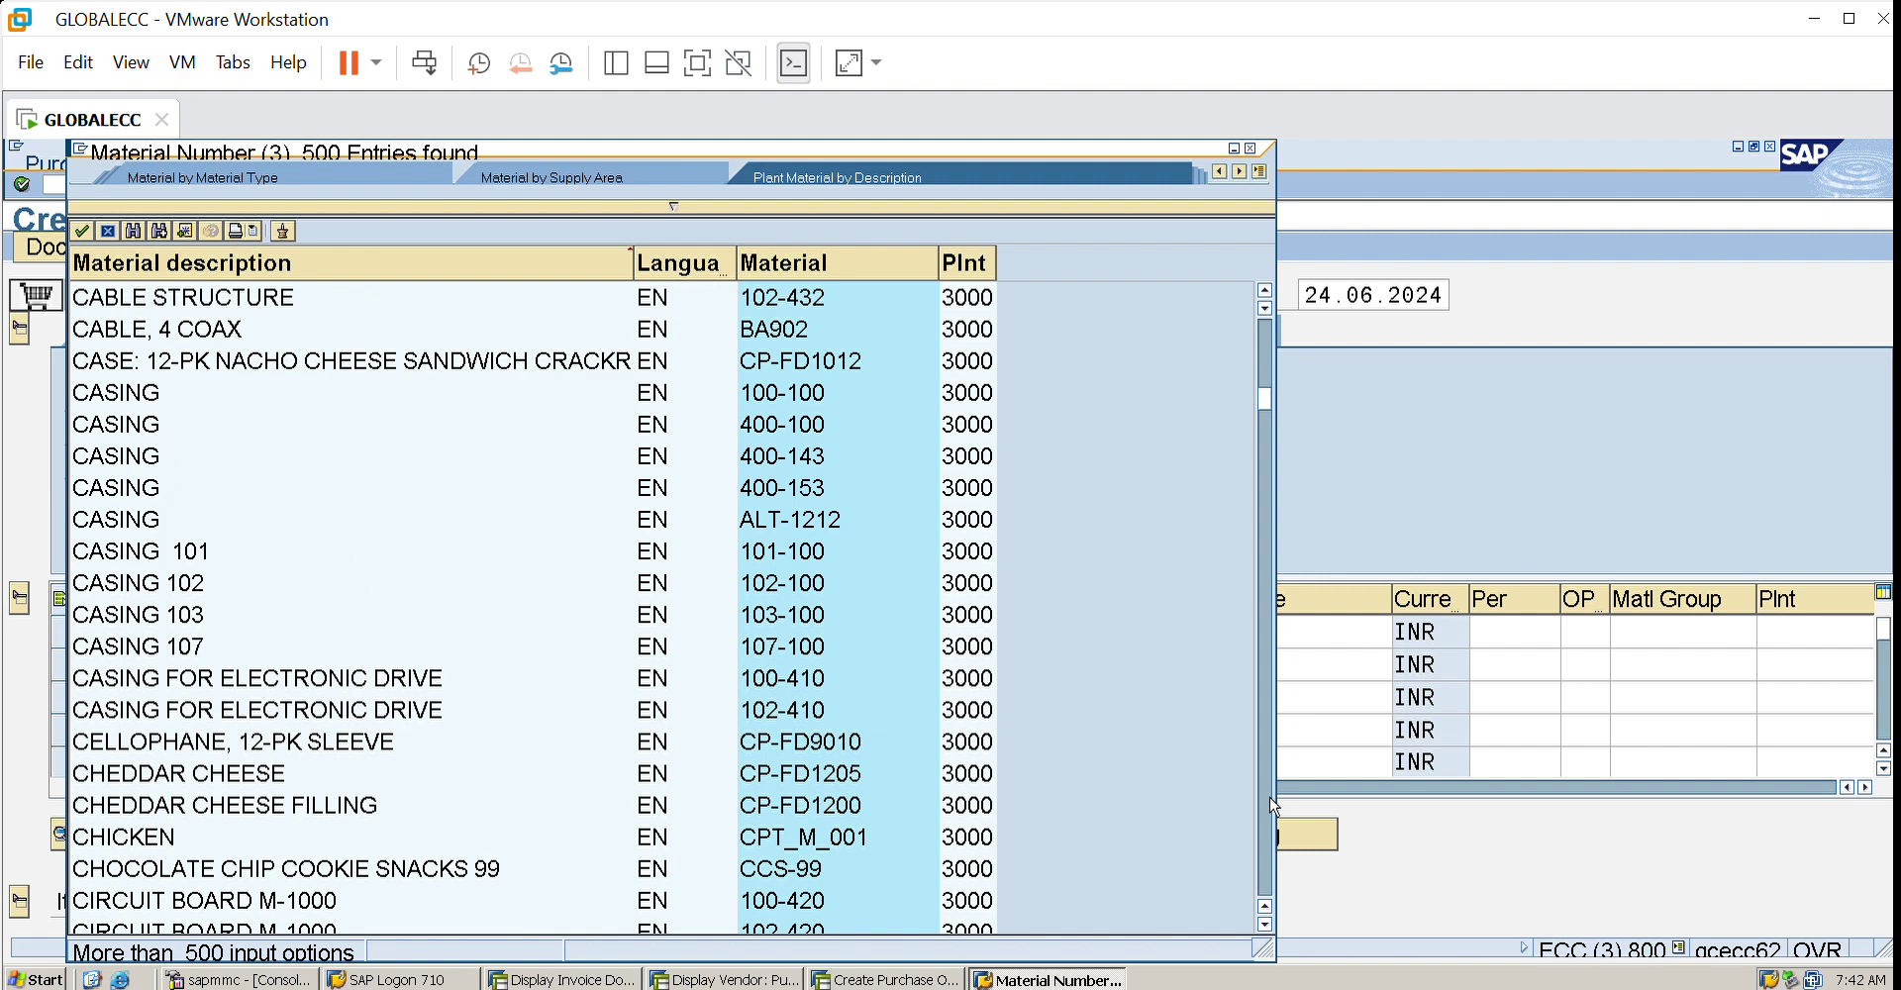
pyautogui.click(1273, 804)
pyautogui.click(1273, 805)
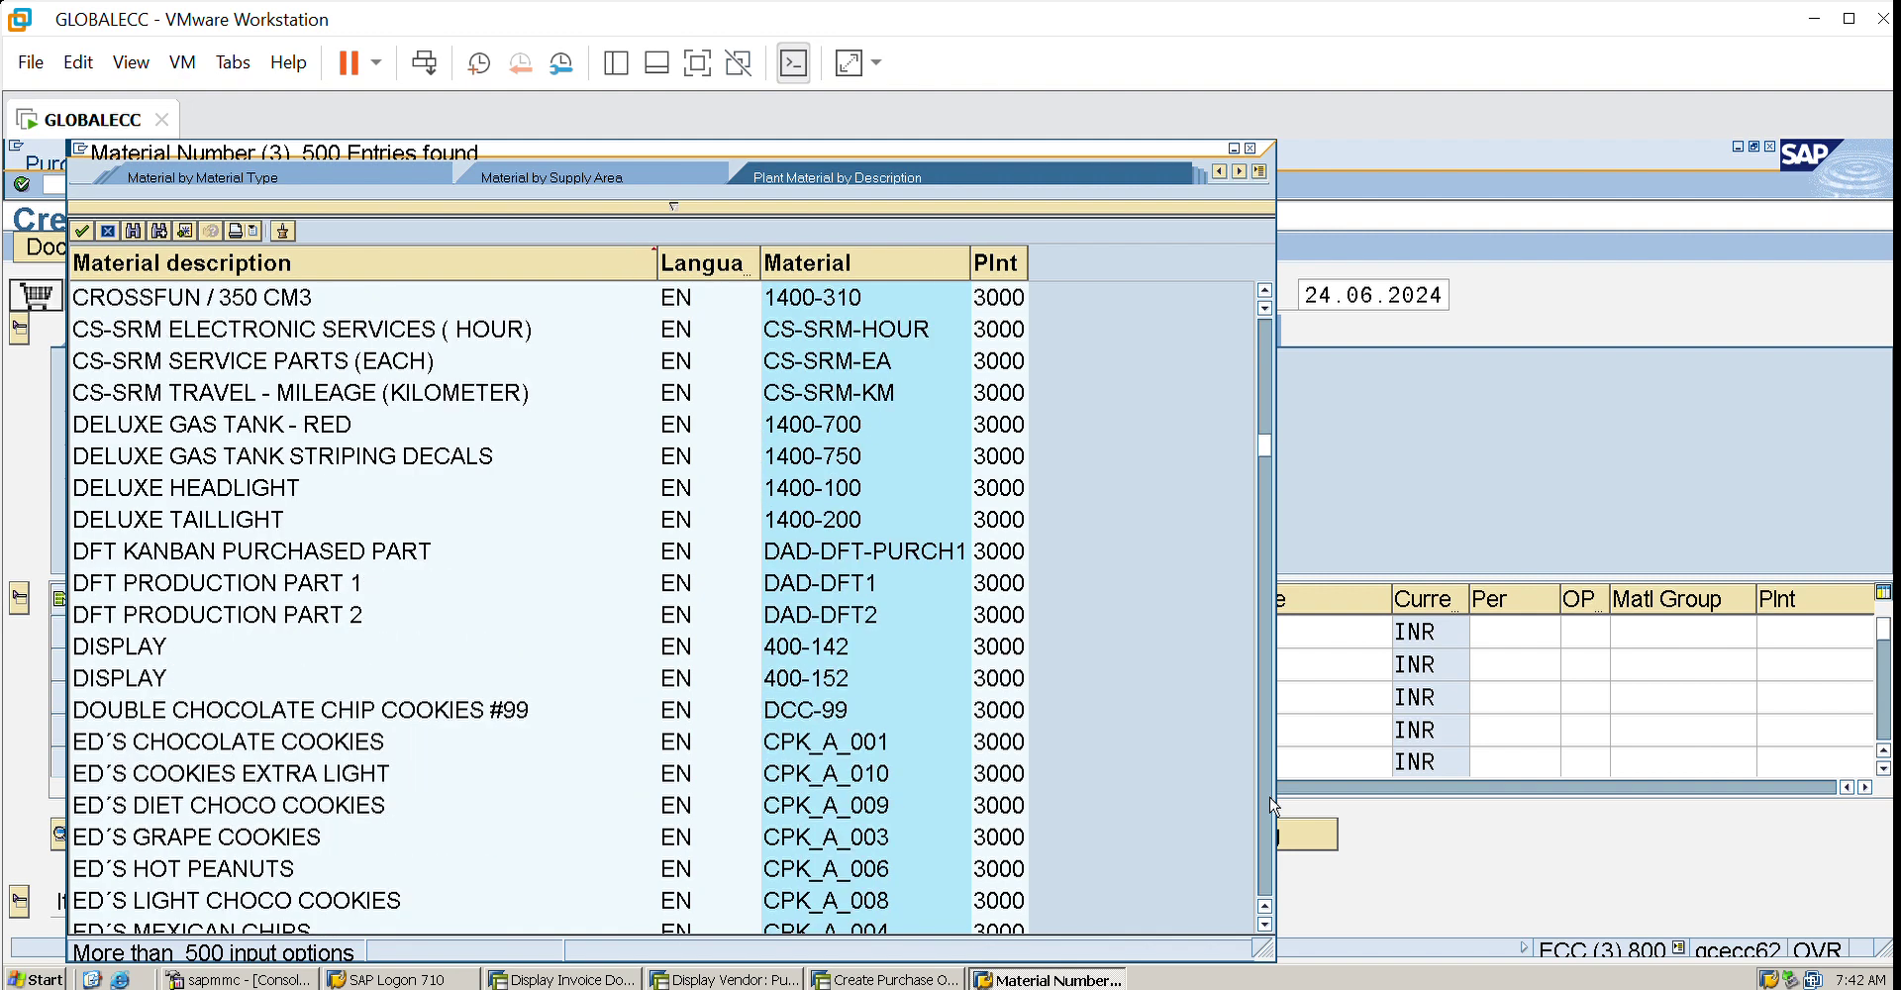
pyautogui.click(1273, 805)
pyautogui.click(1273, 804)
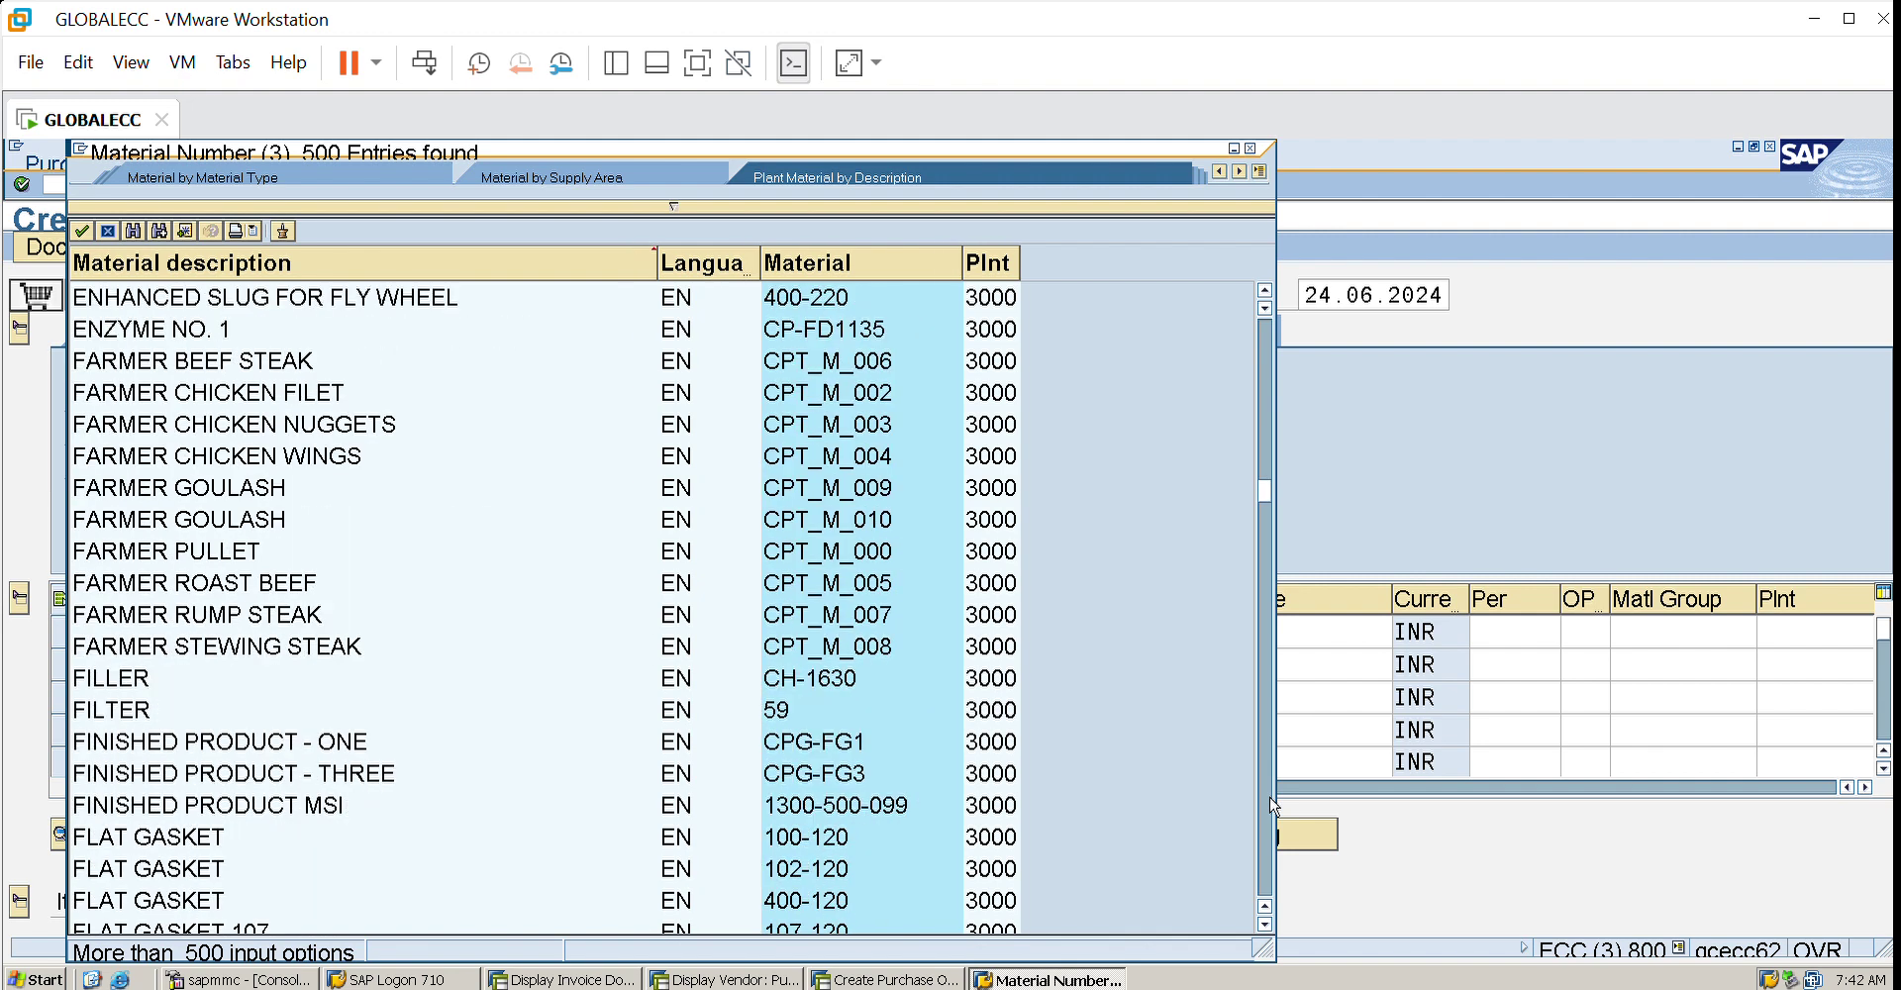
pyautogui.click(1273, 805)
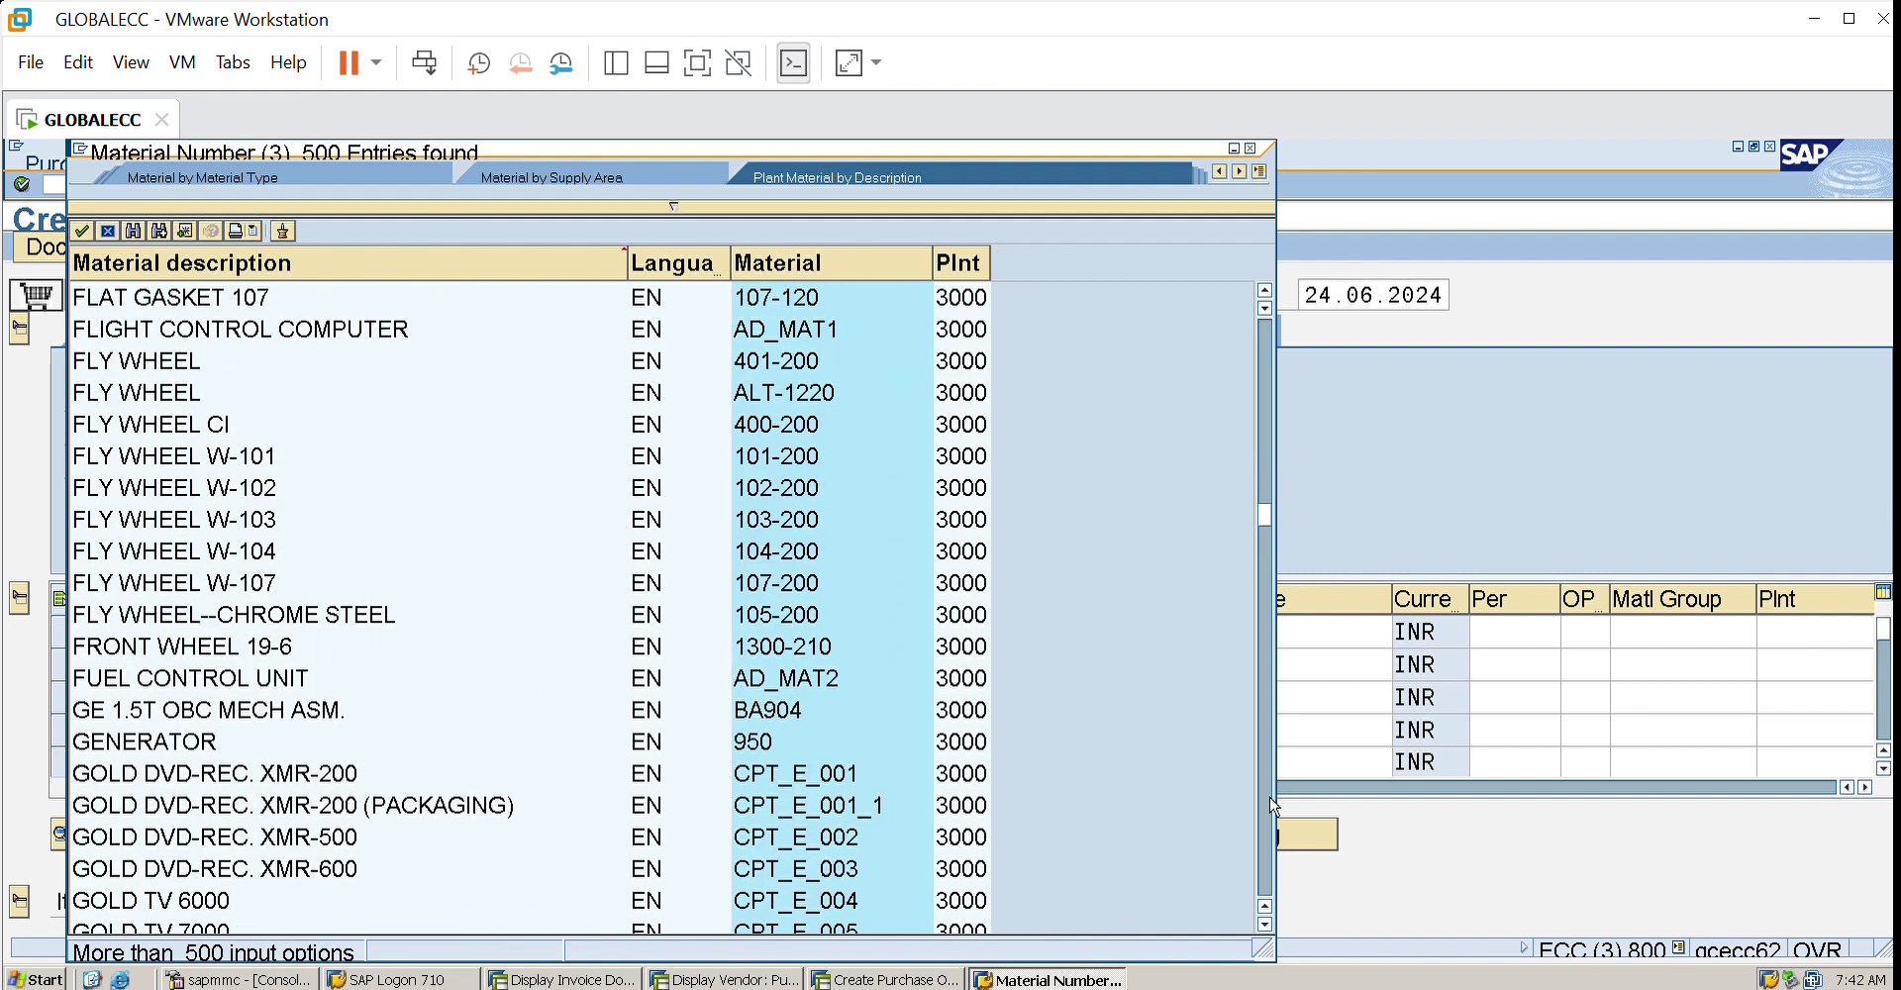
pyautogui.click(1273, 805)
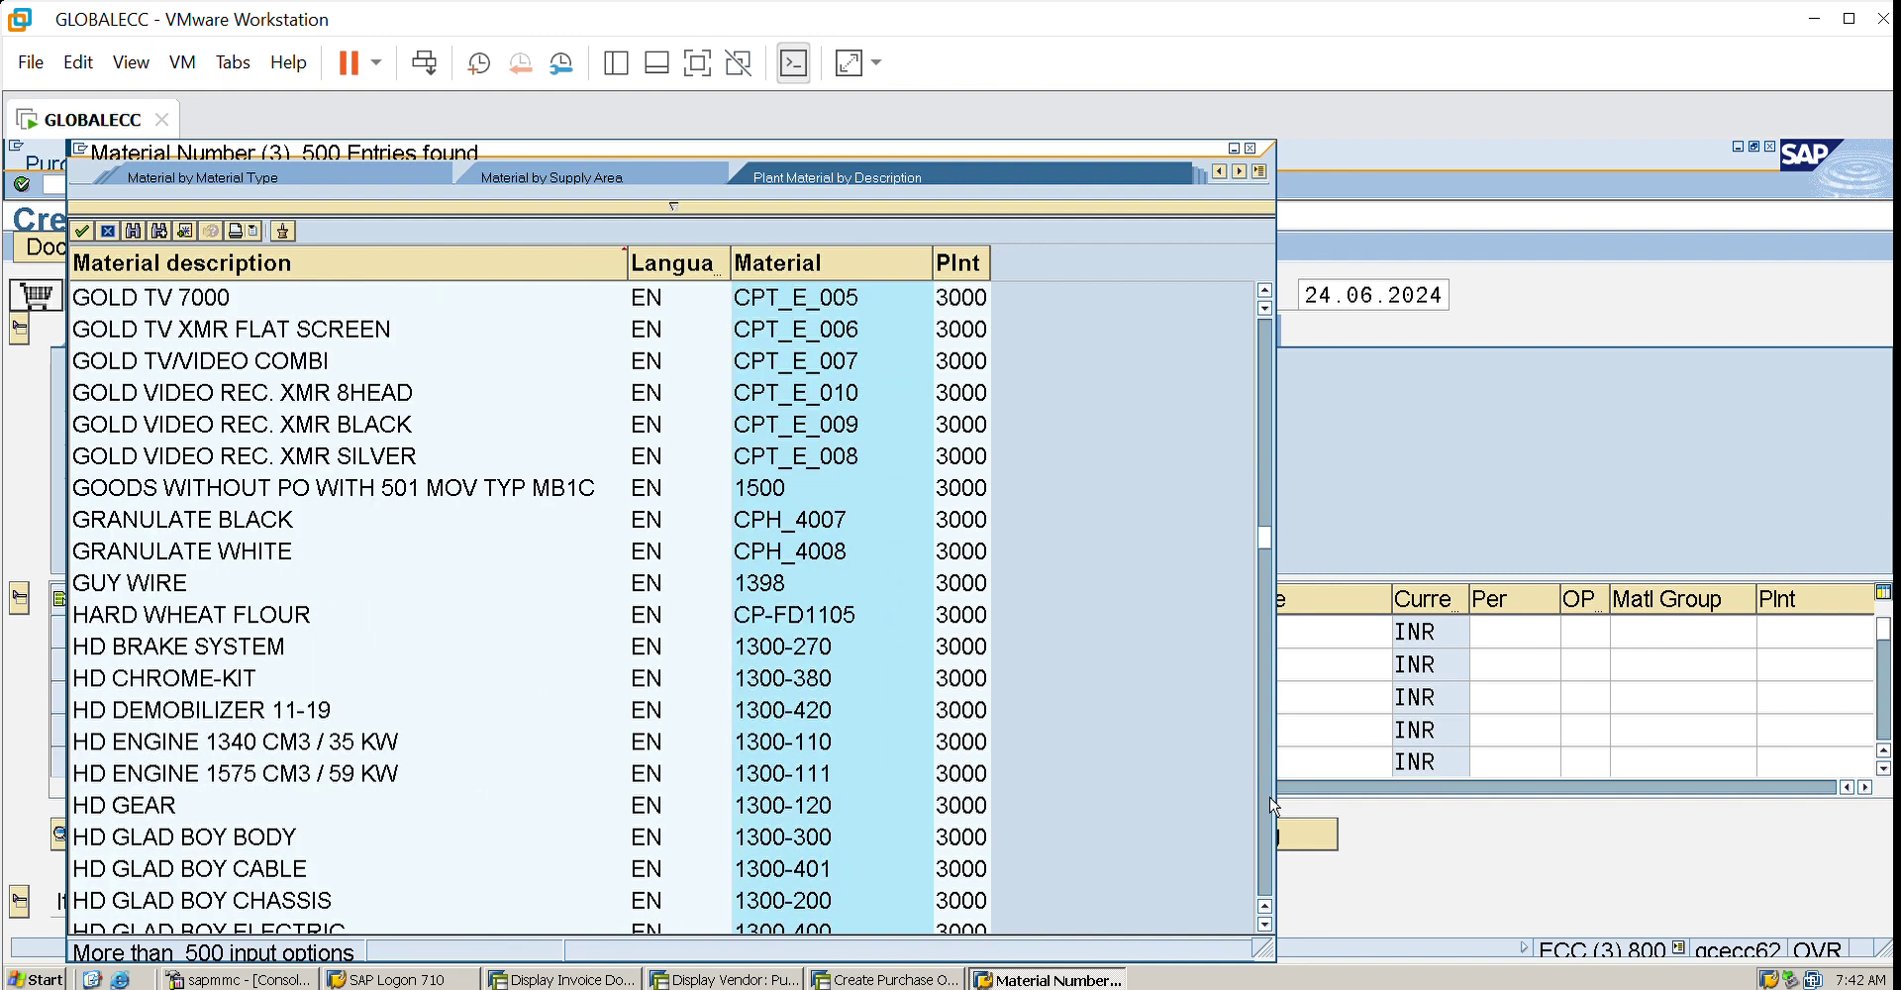
pyautogui.click(1273, 805)
pyautogui.click(1273, 805)
pyautogui.click(1273, 805)
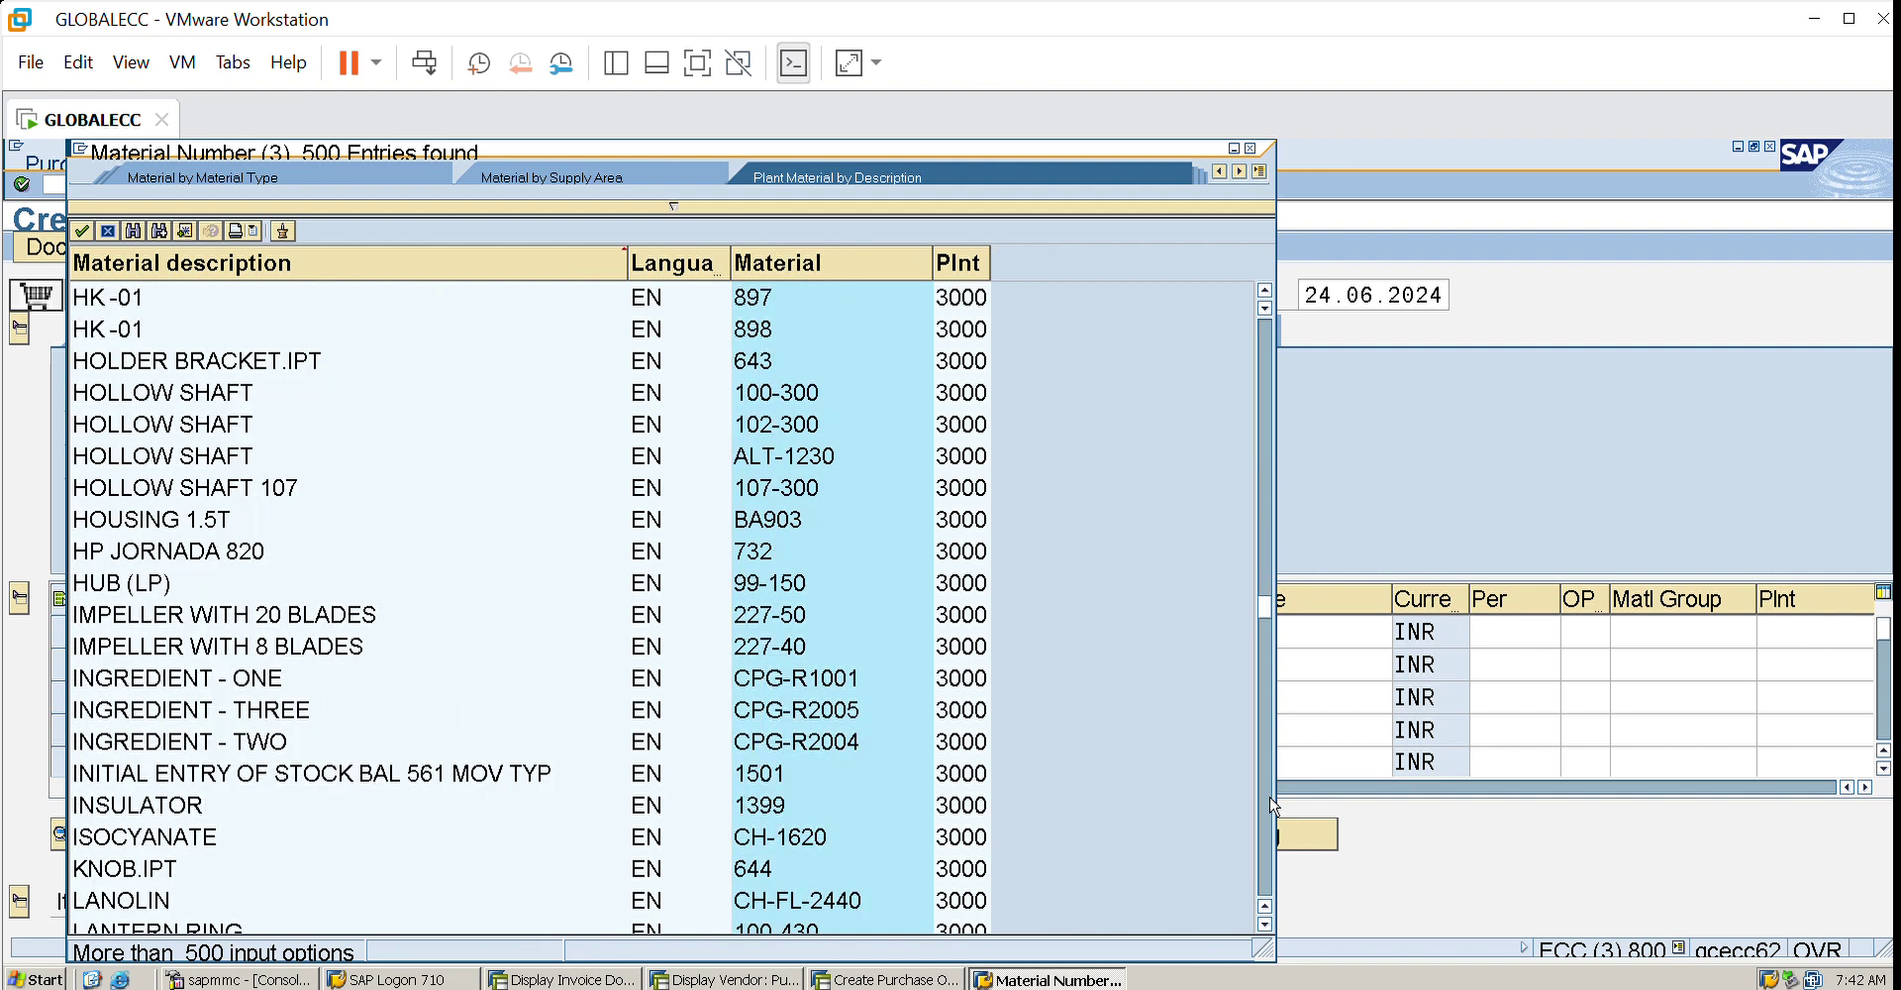
pyautogui.click(1273, 805)
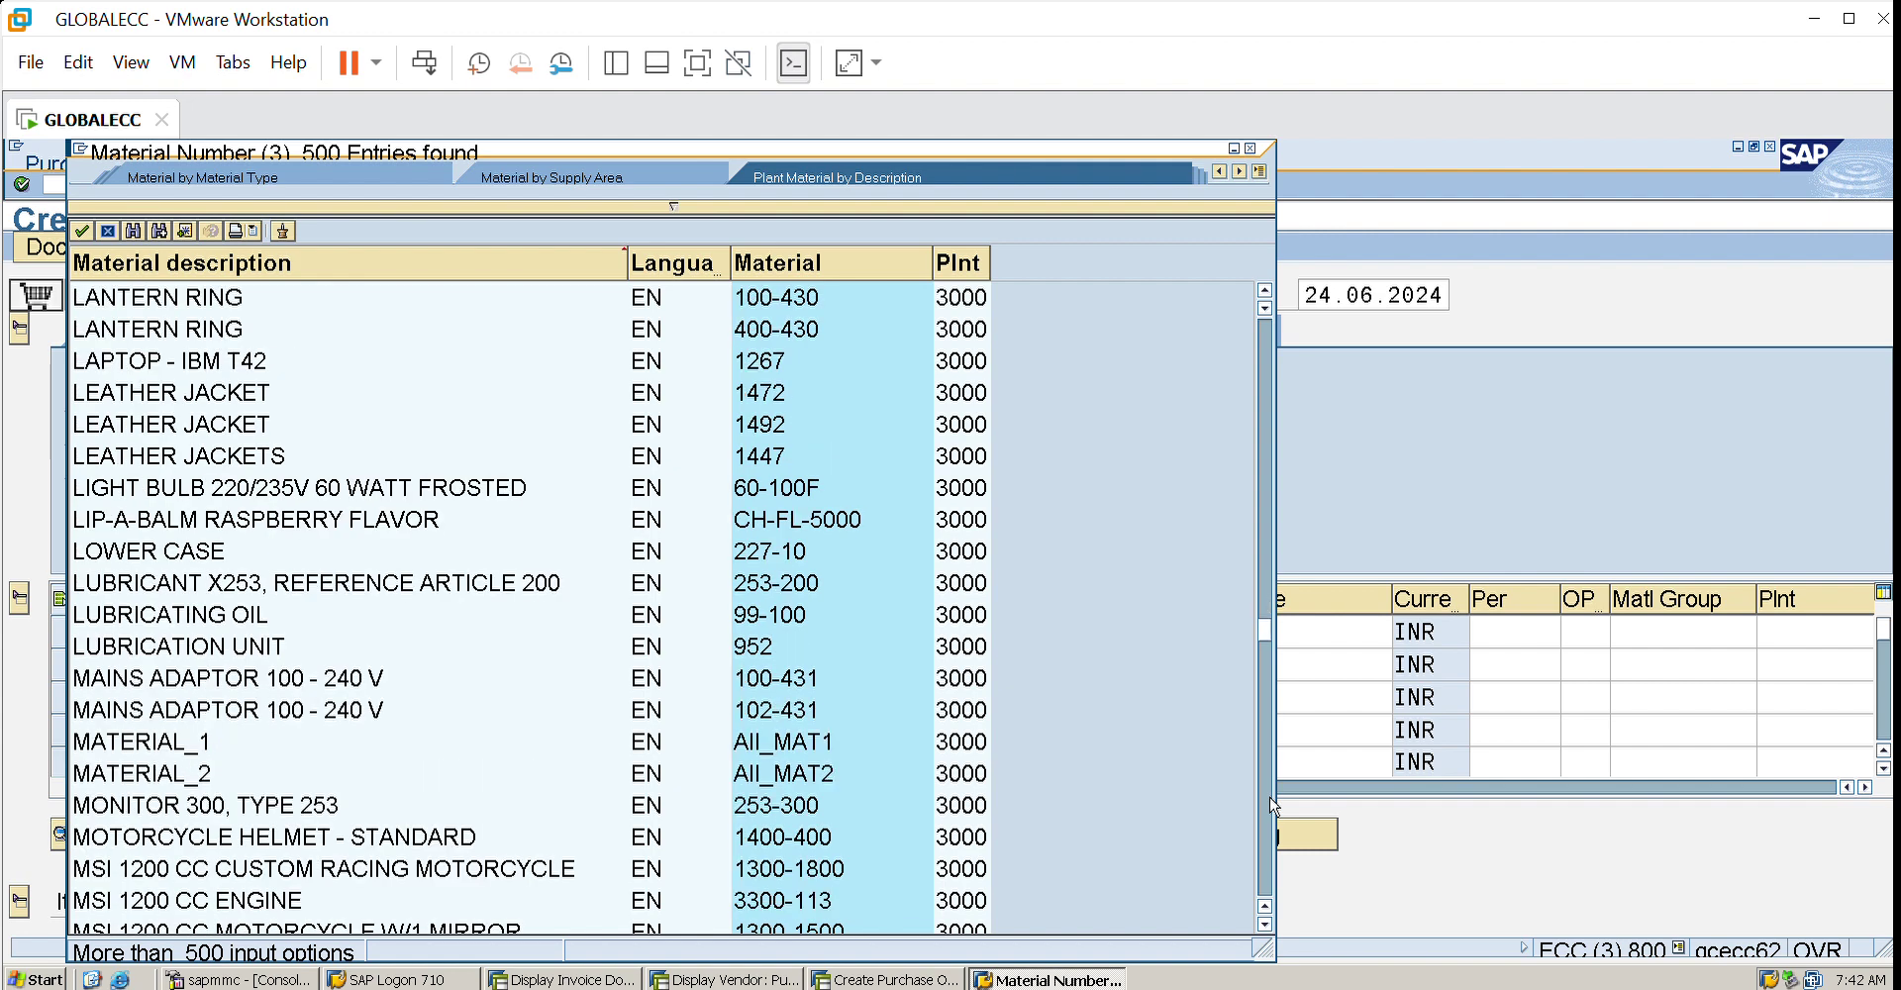
pyautogui.click(1273, 813)
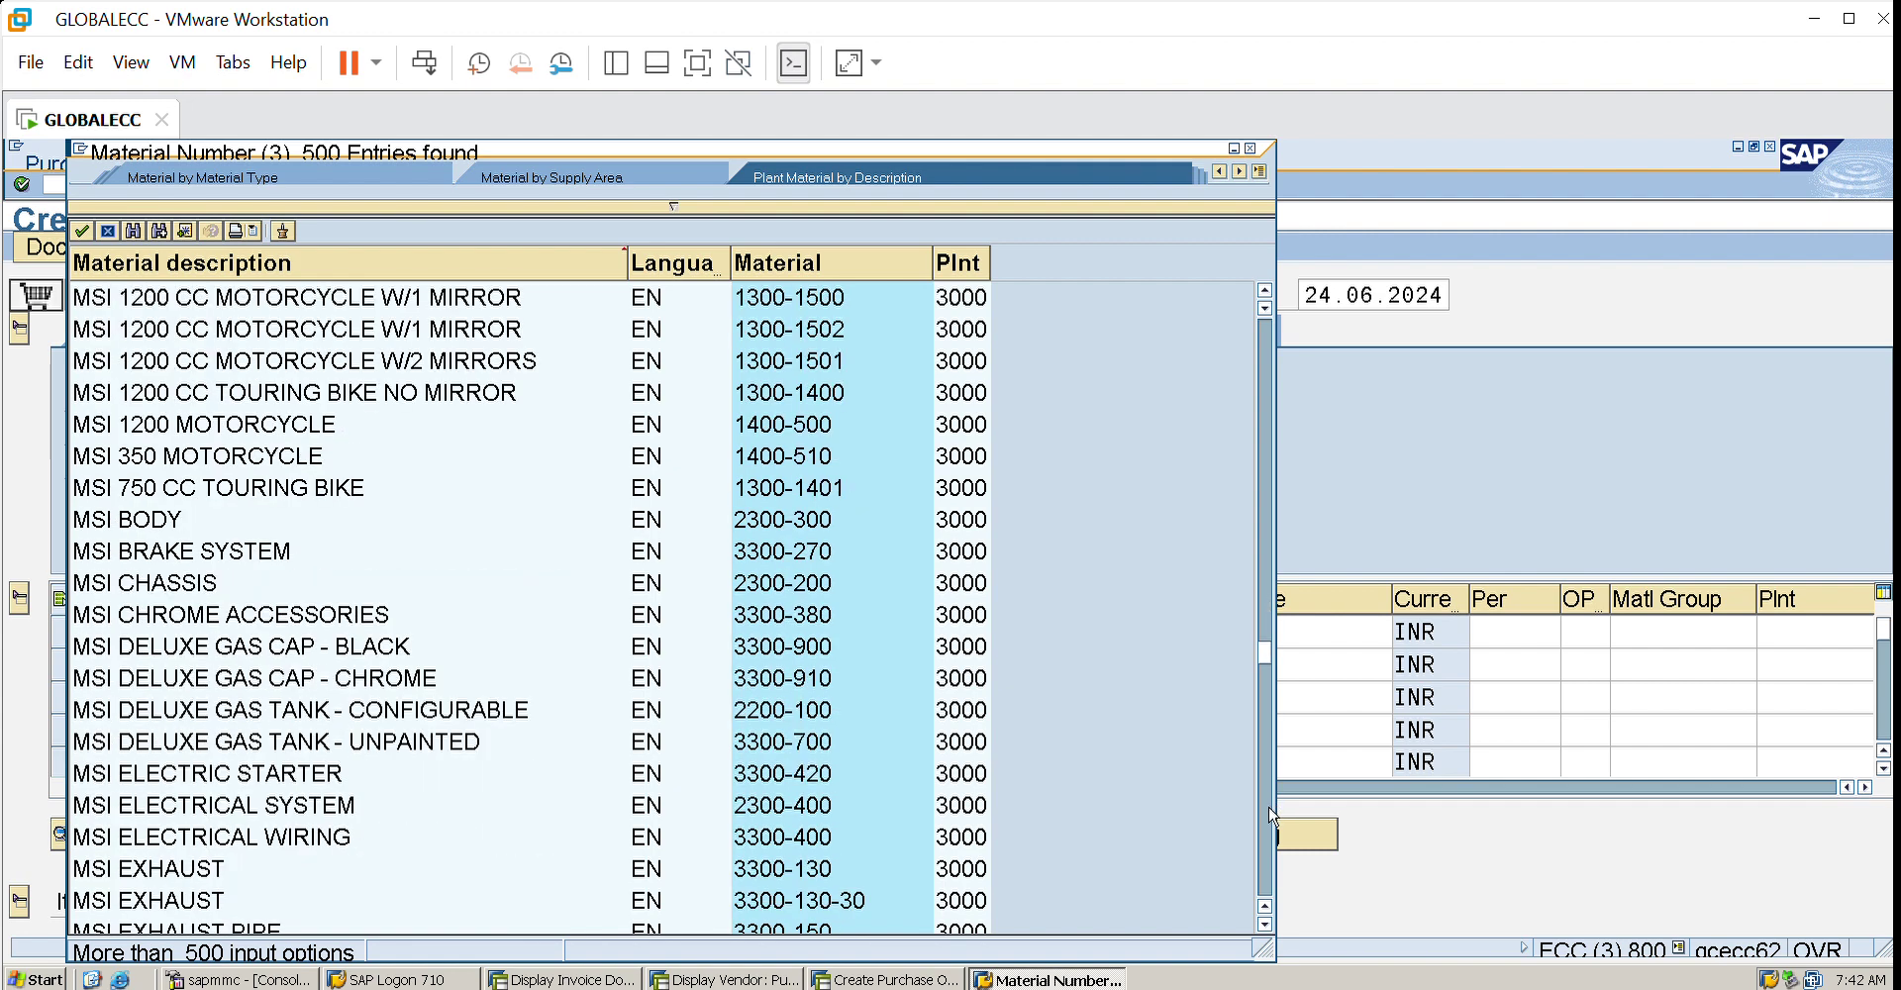
pyautogui.click(1273, 814)
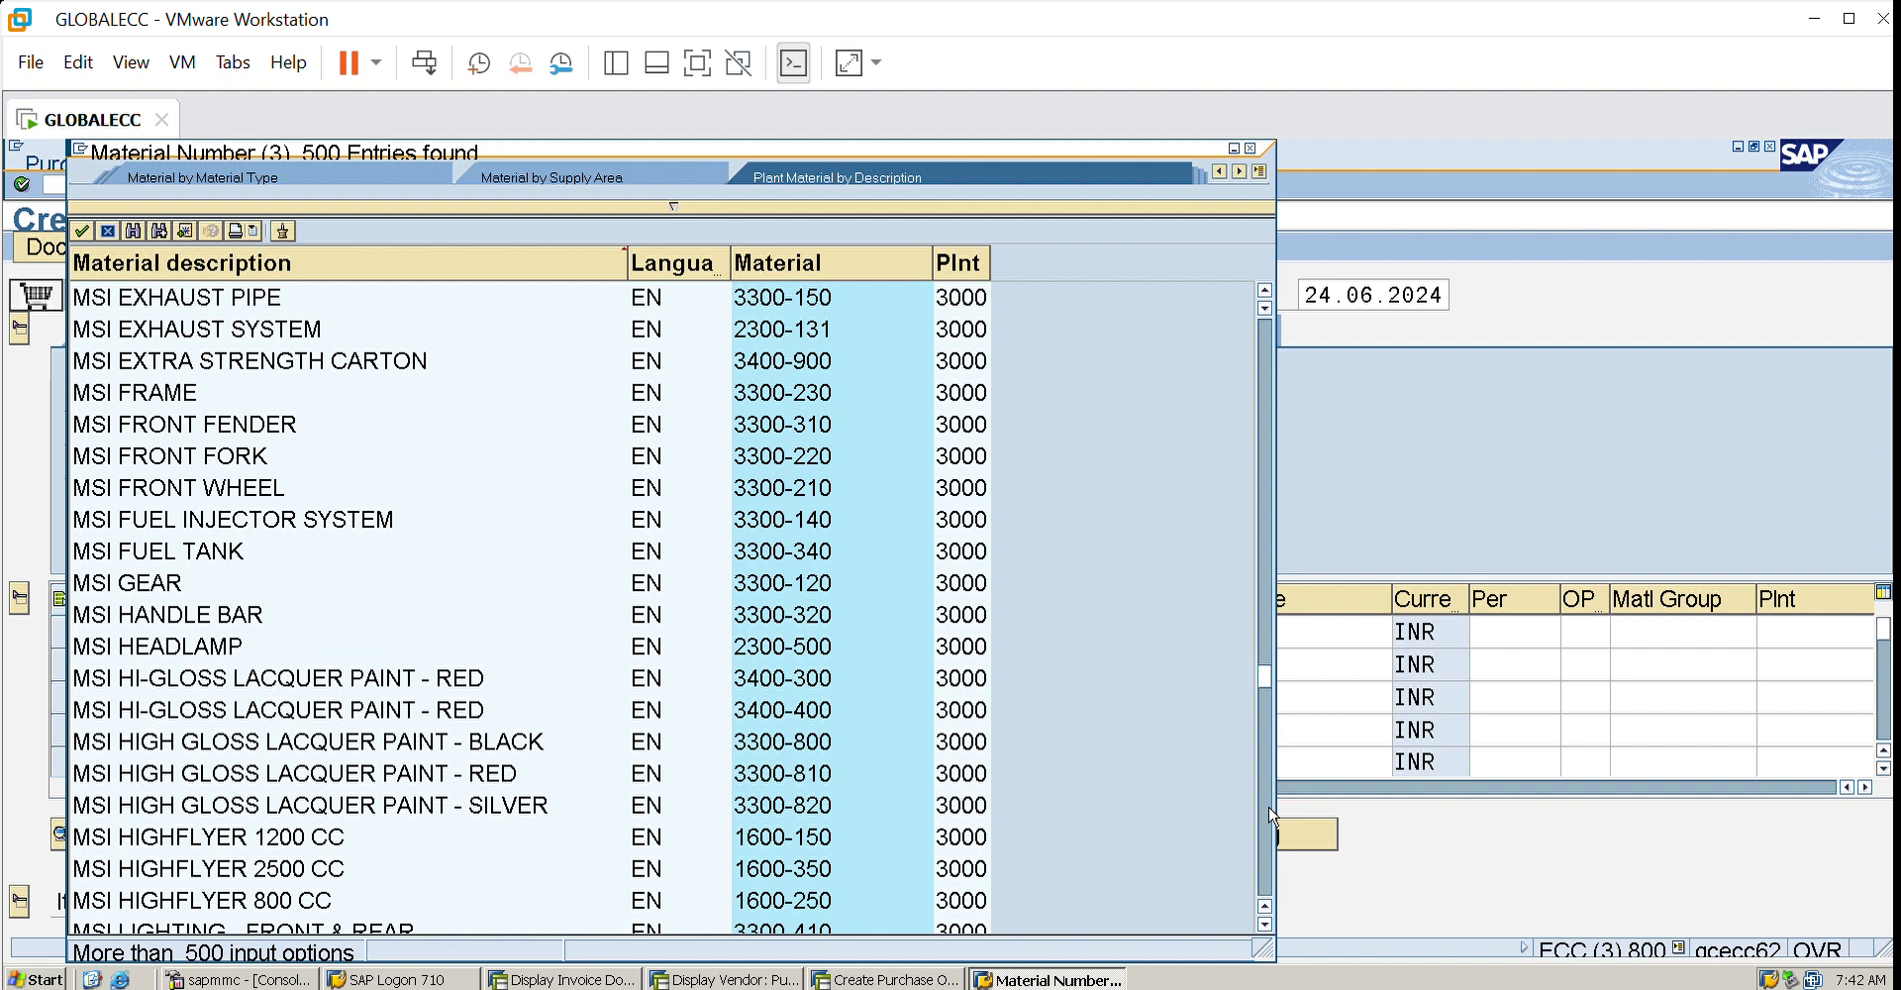
pyautogui.click(1273, 814)
pyautogui.click(1273, 813)
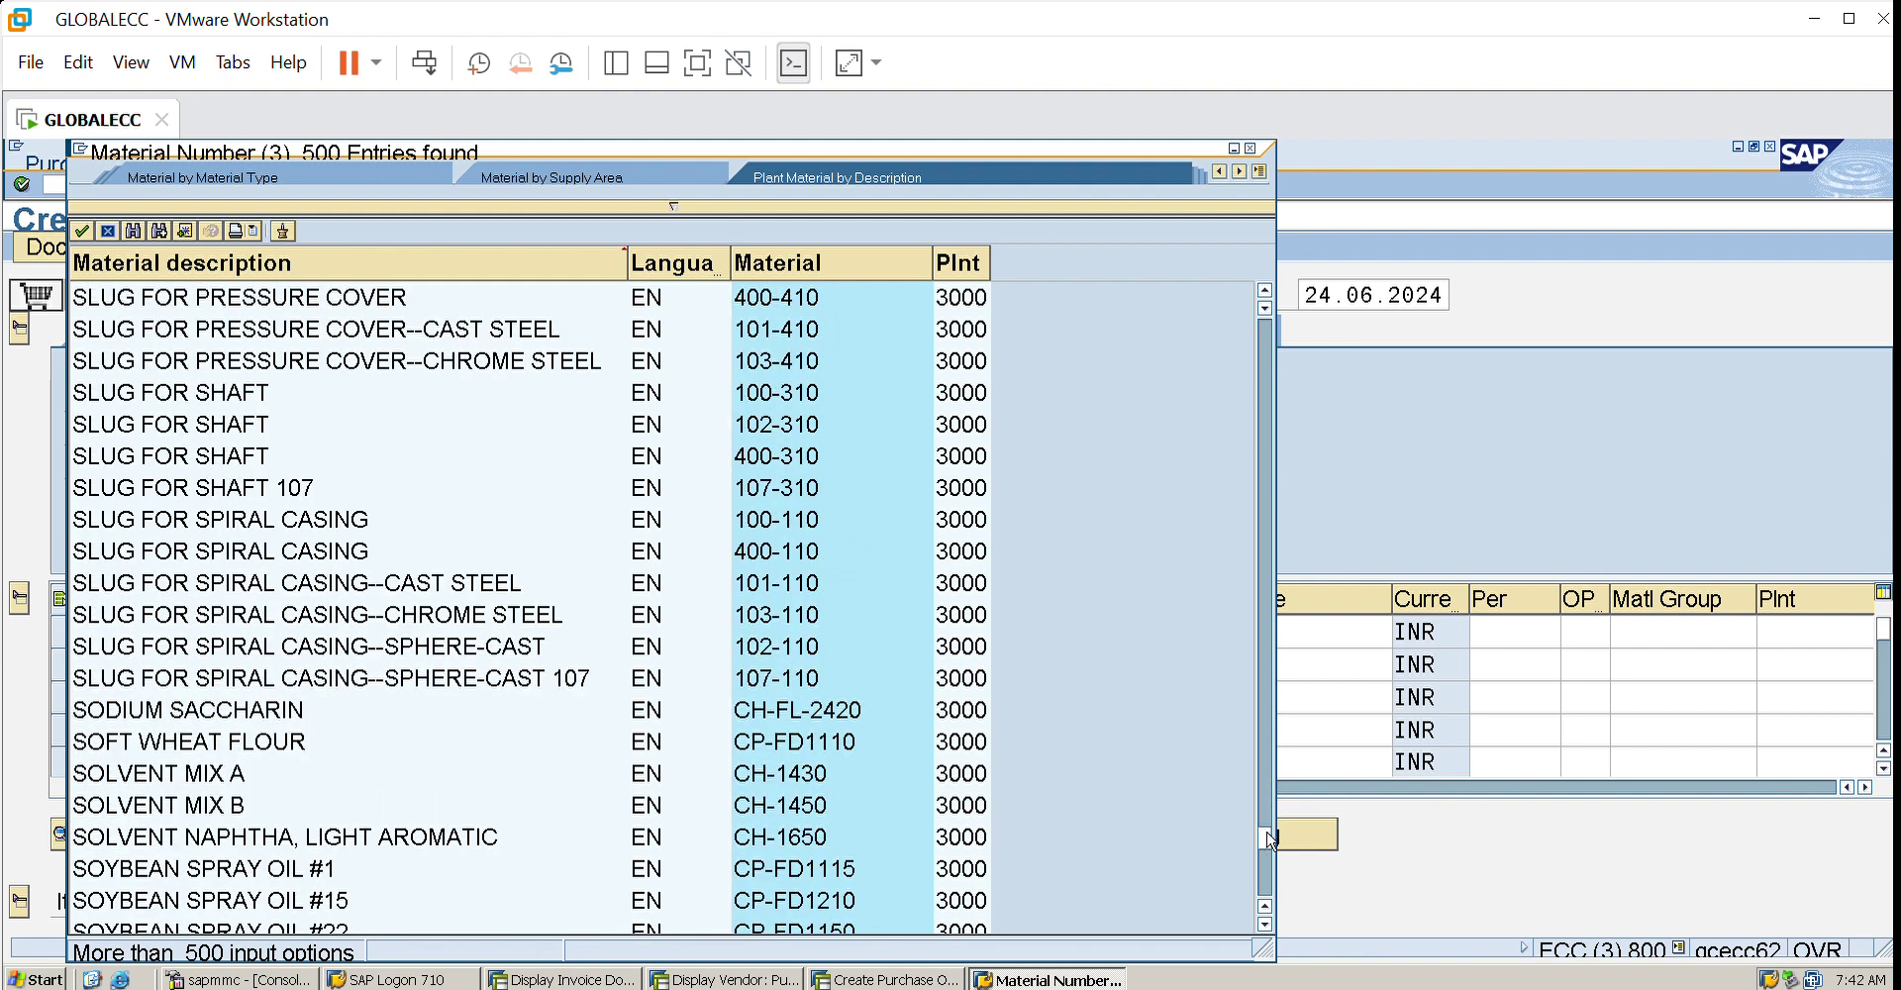
pyautogui.click(1269, 841)
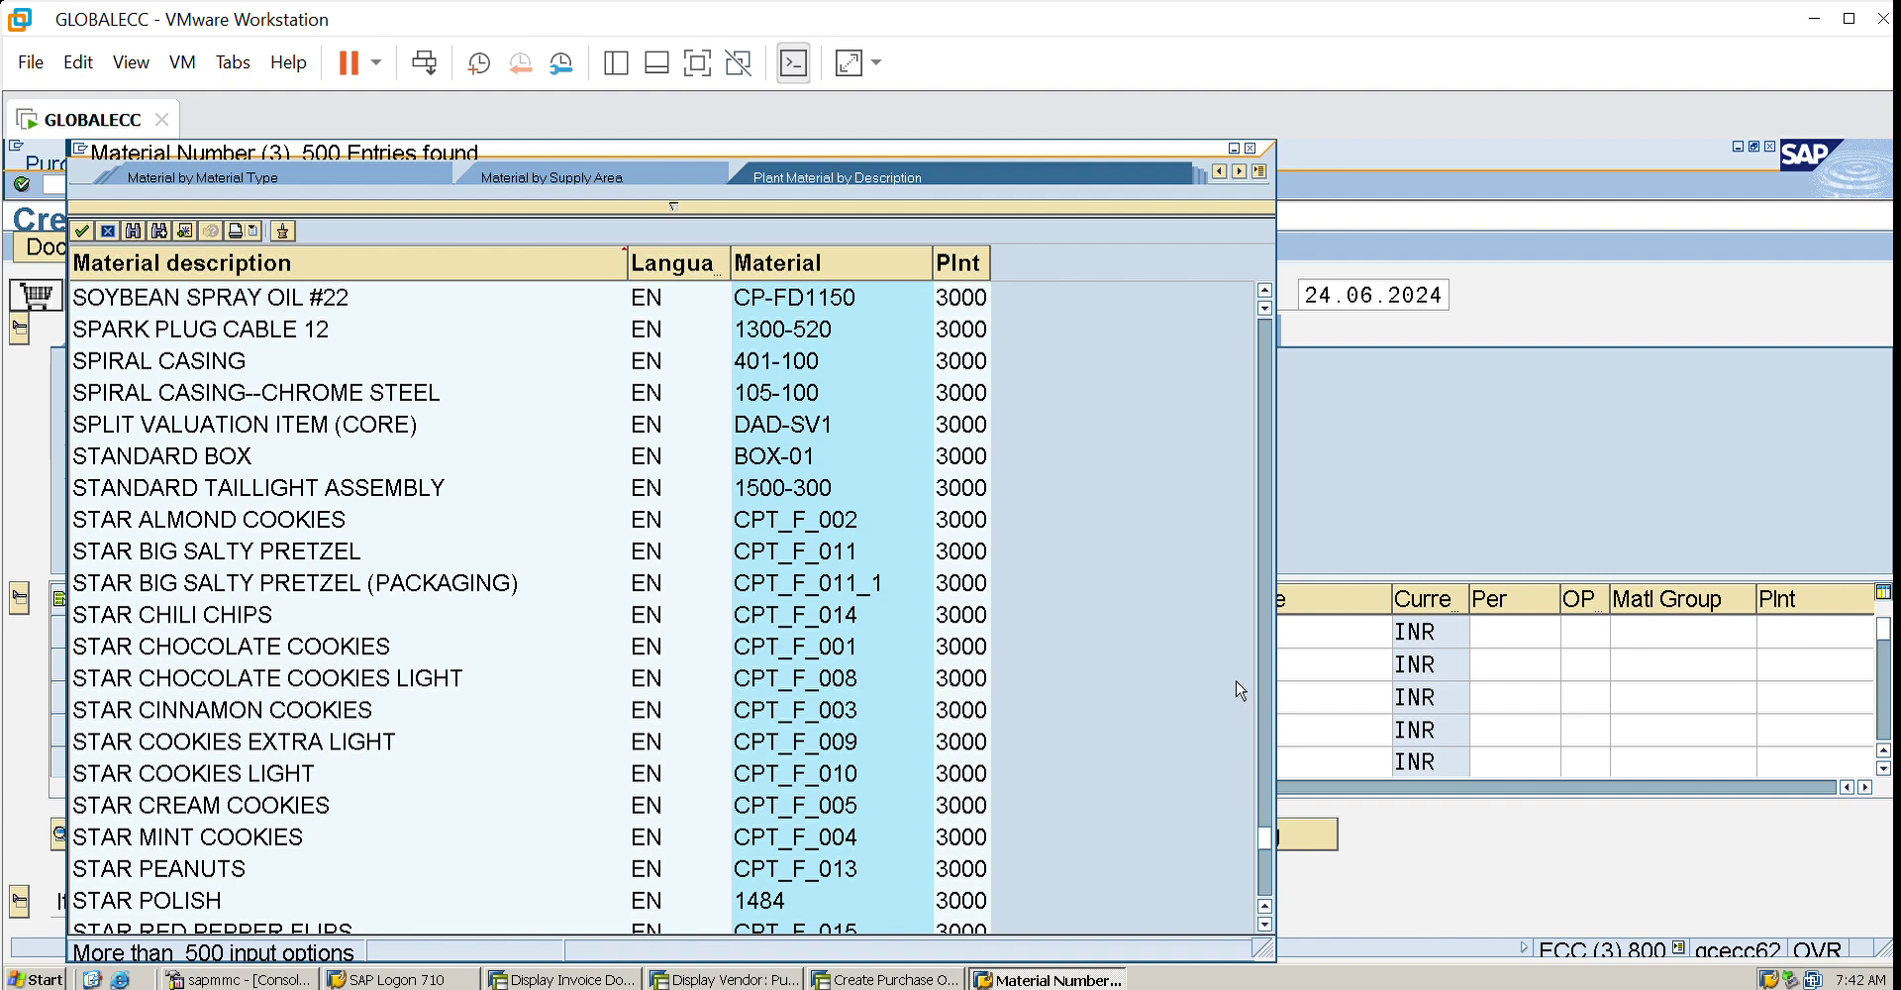
pyautogui.click(1275, 858)
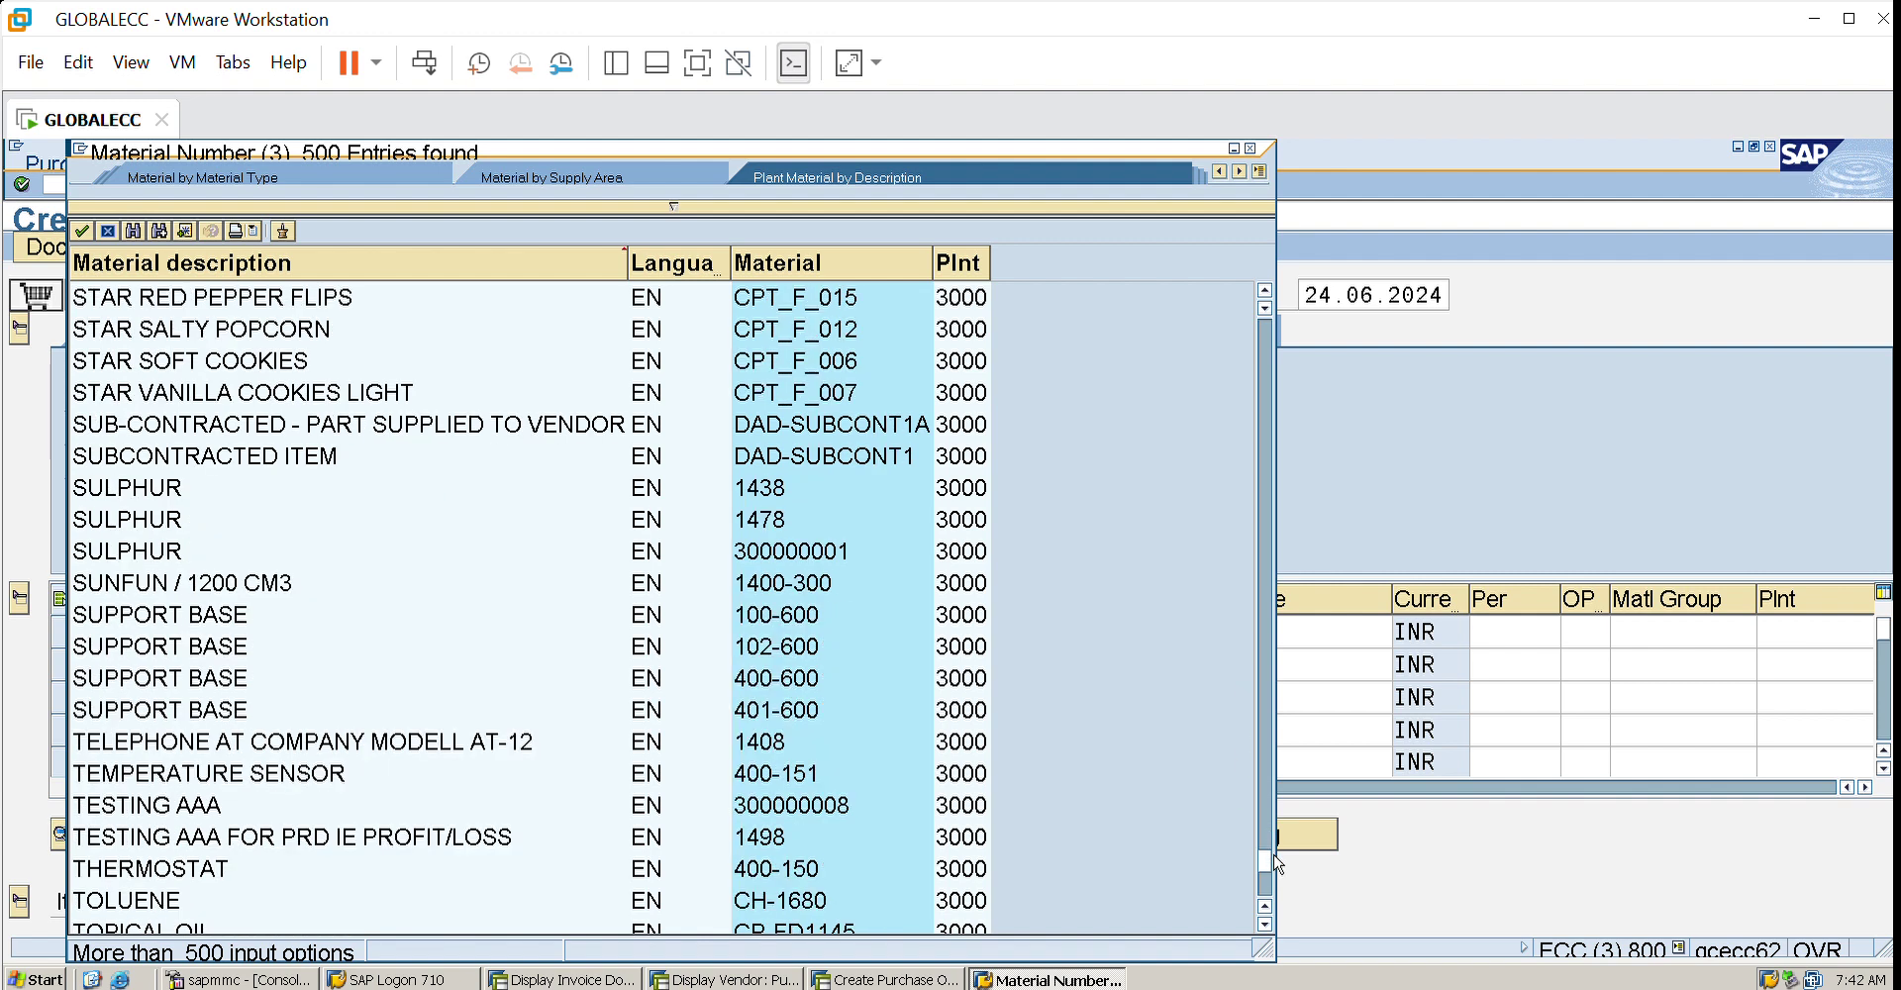
pyautogui.click(176, 477)
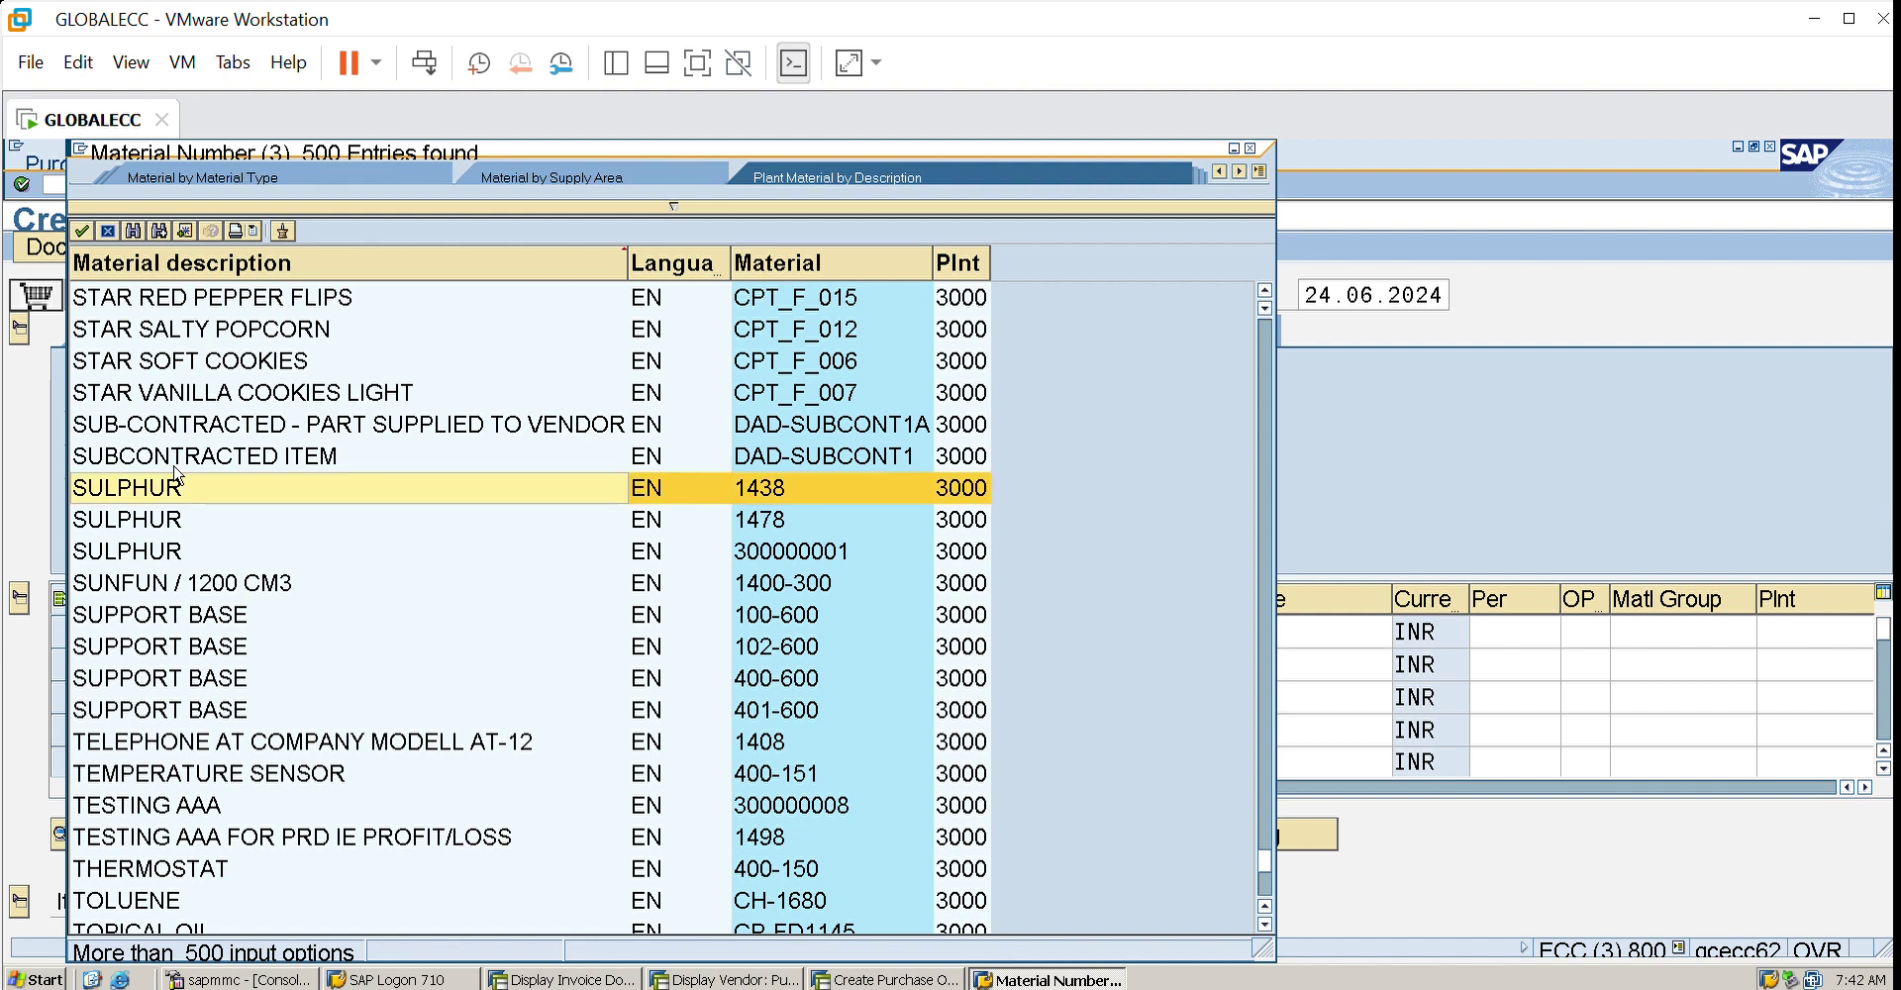
pyautogui.doubleClick(177, 477)
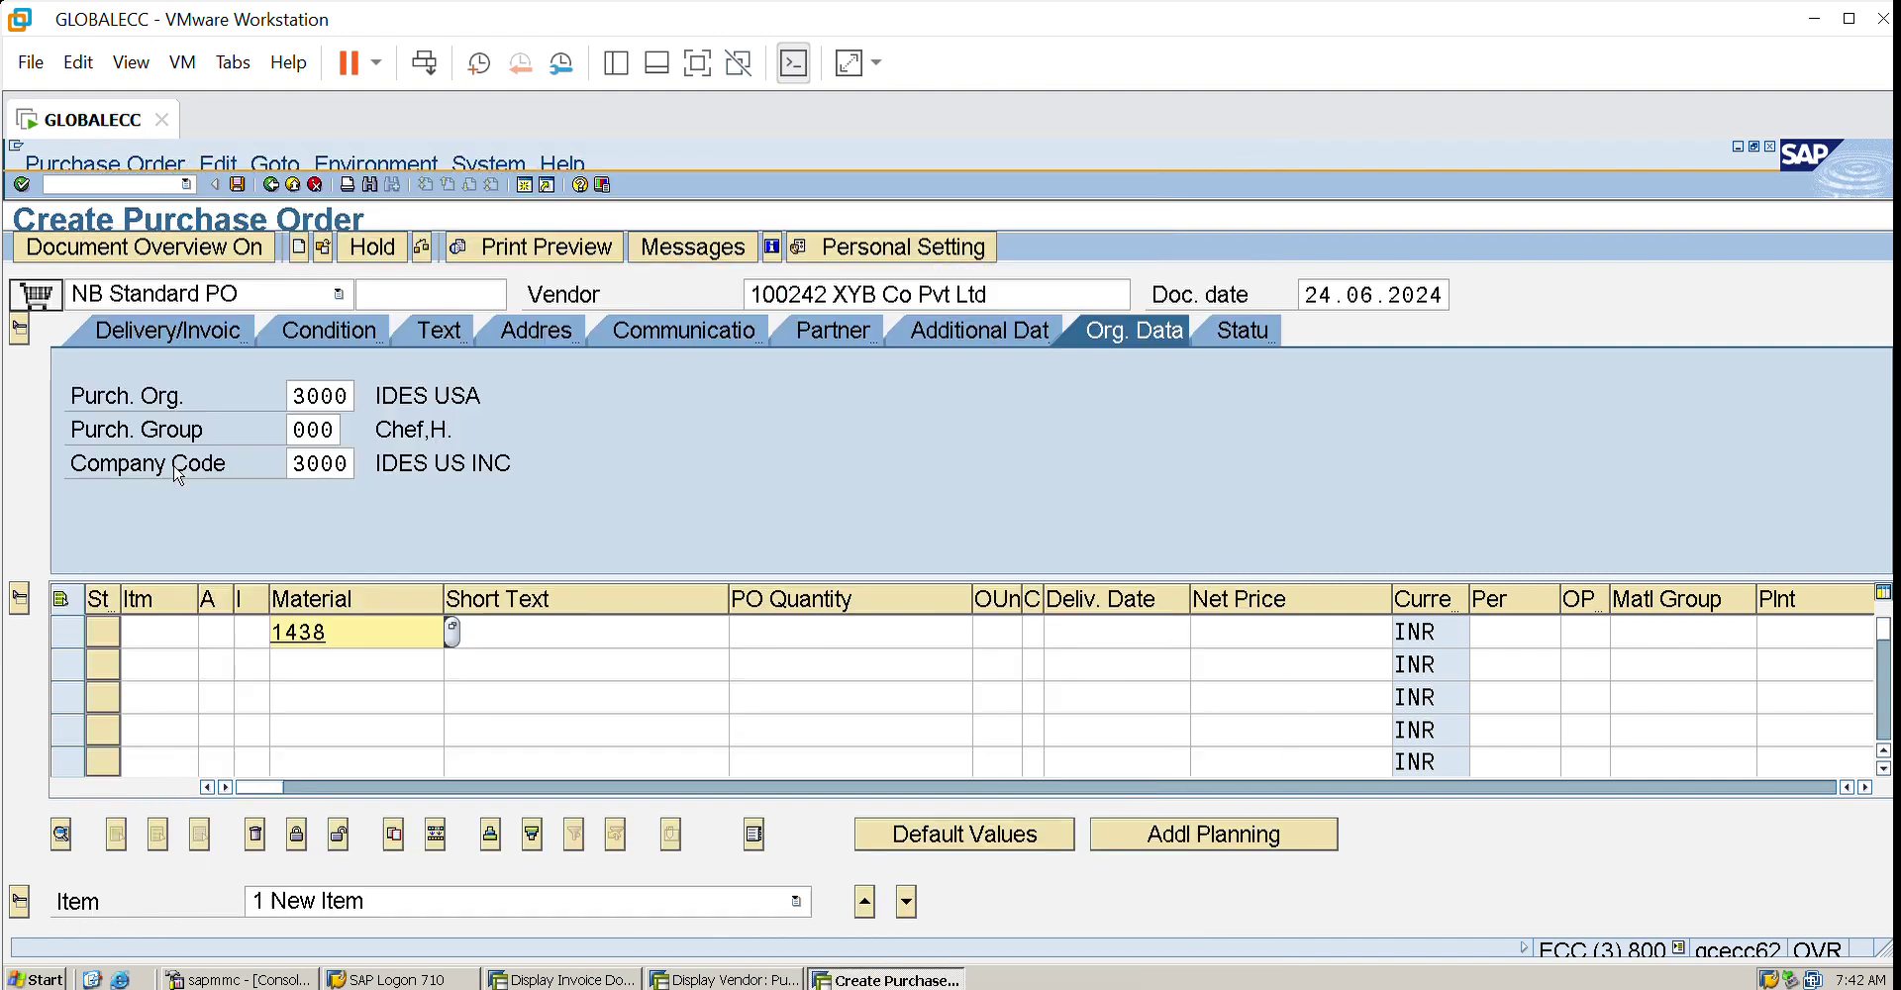
# - Set the Sulphur item's quantity to 10, net price to 100 and plant to 3000, and confirm the entries
pyautogui.click(846, 618)
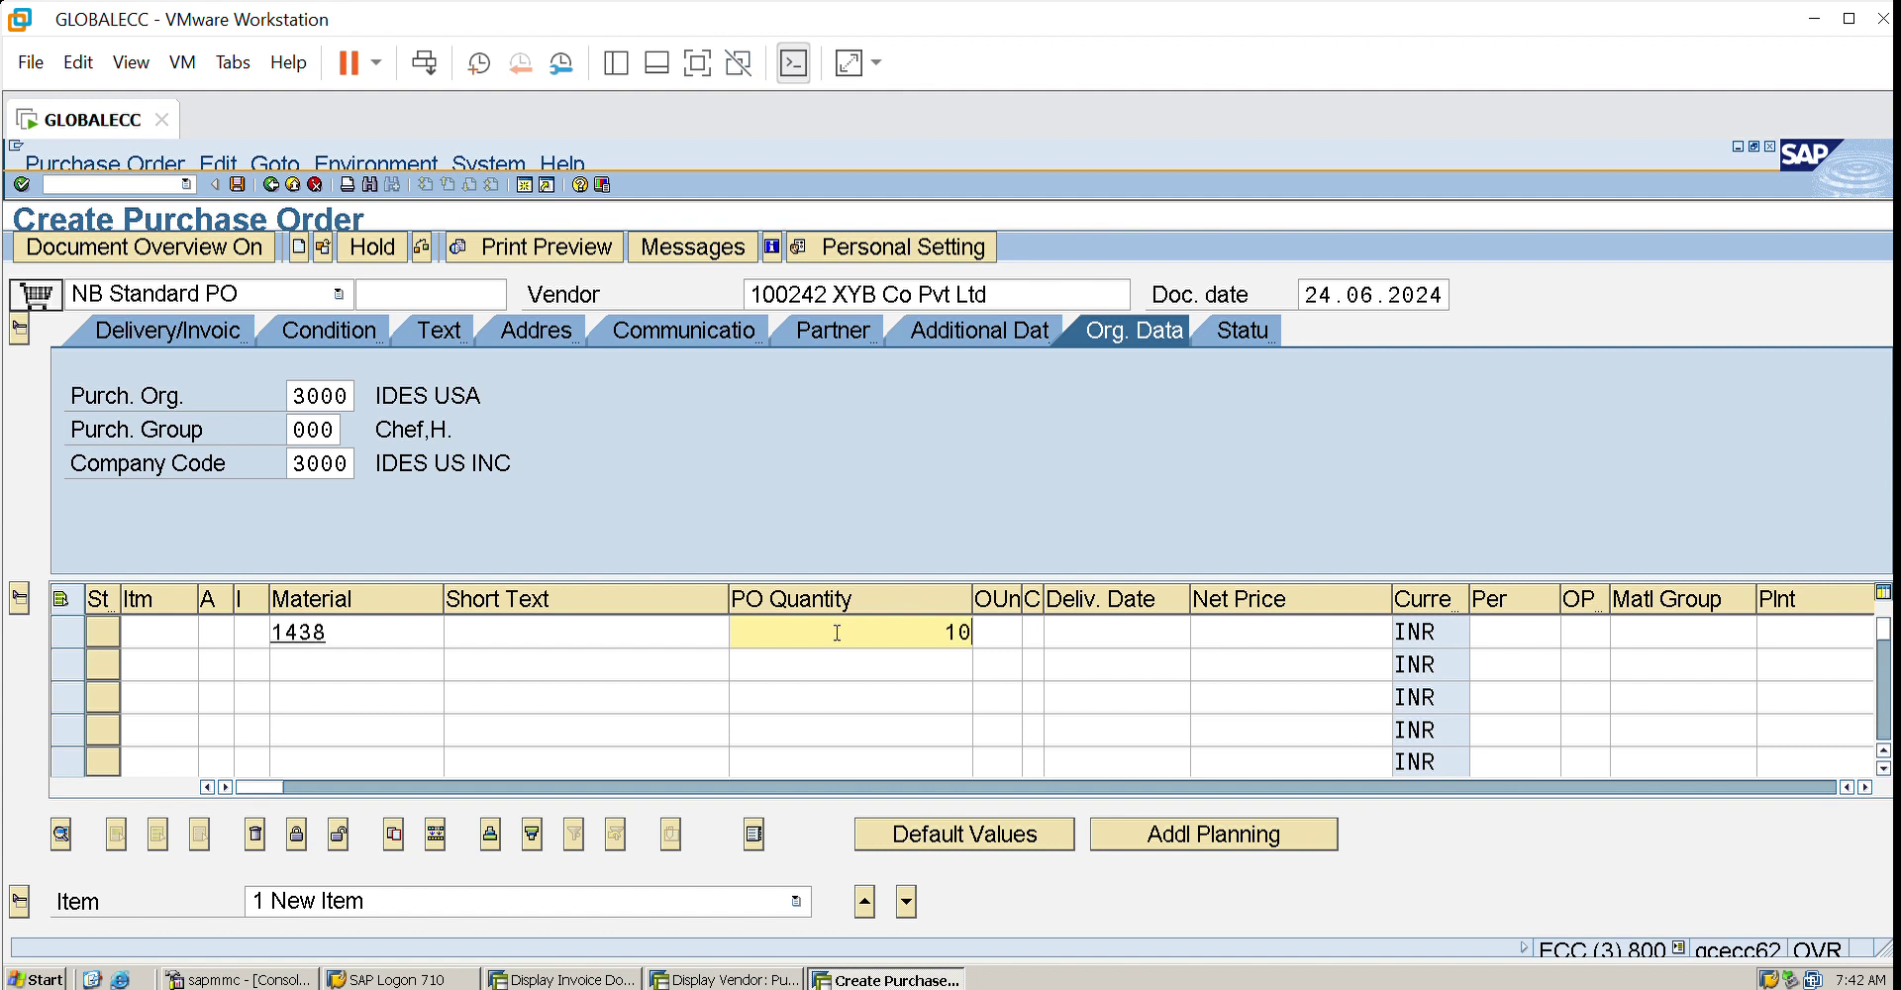
pyautogui.click(1316, 618)
pyautogui.write('1')
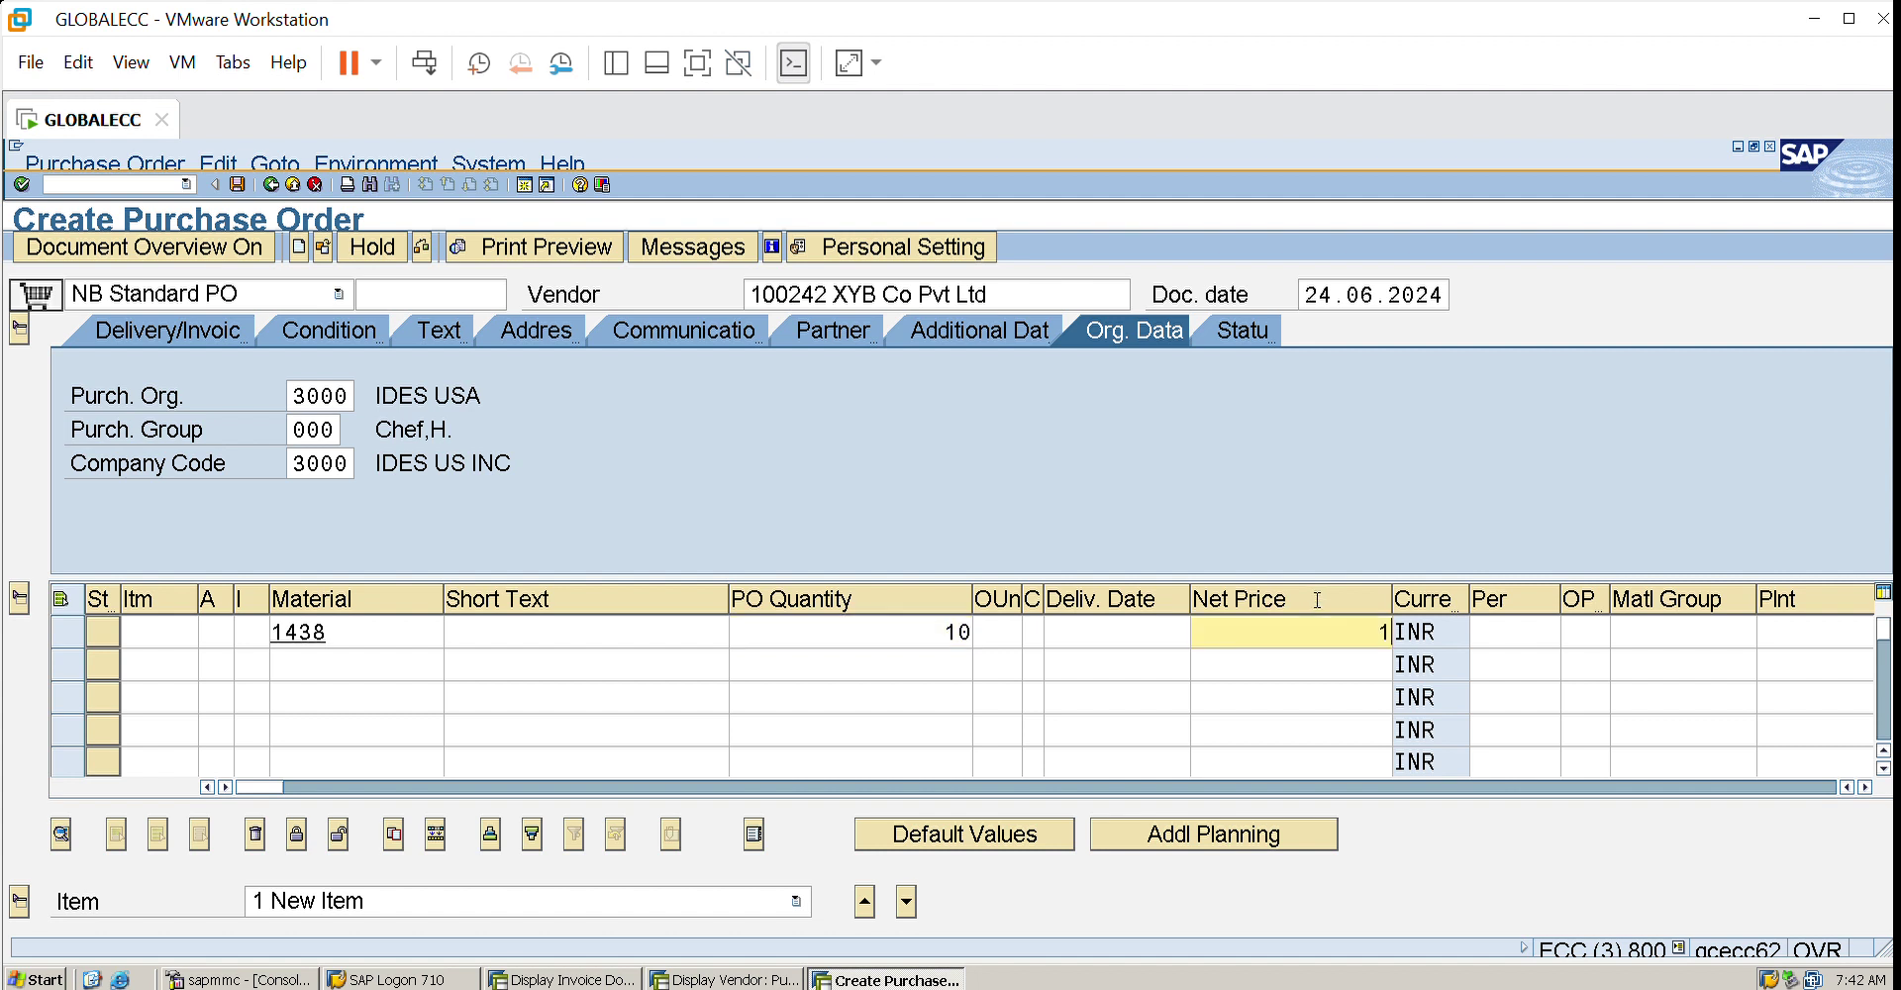
pyautogui.write('00')
pyautogui.click(1798, 614)
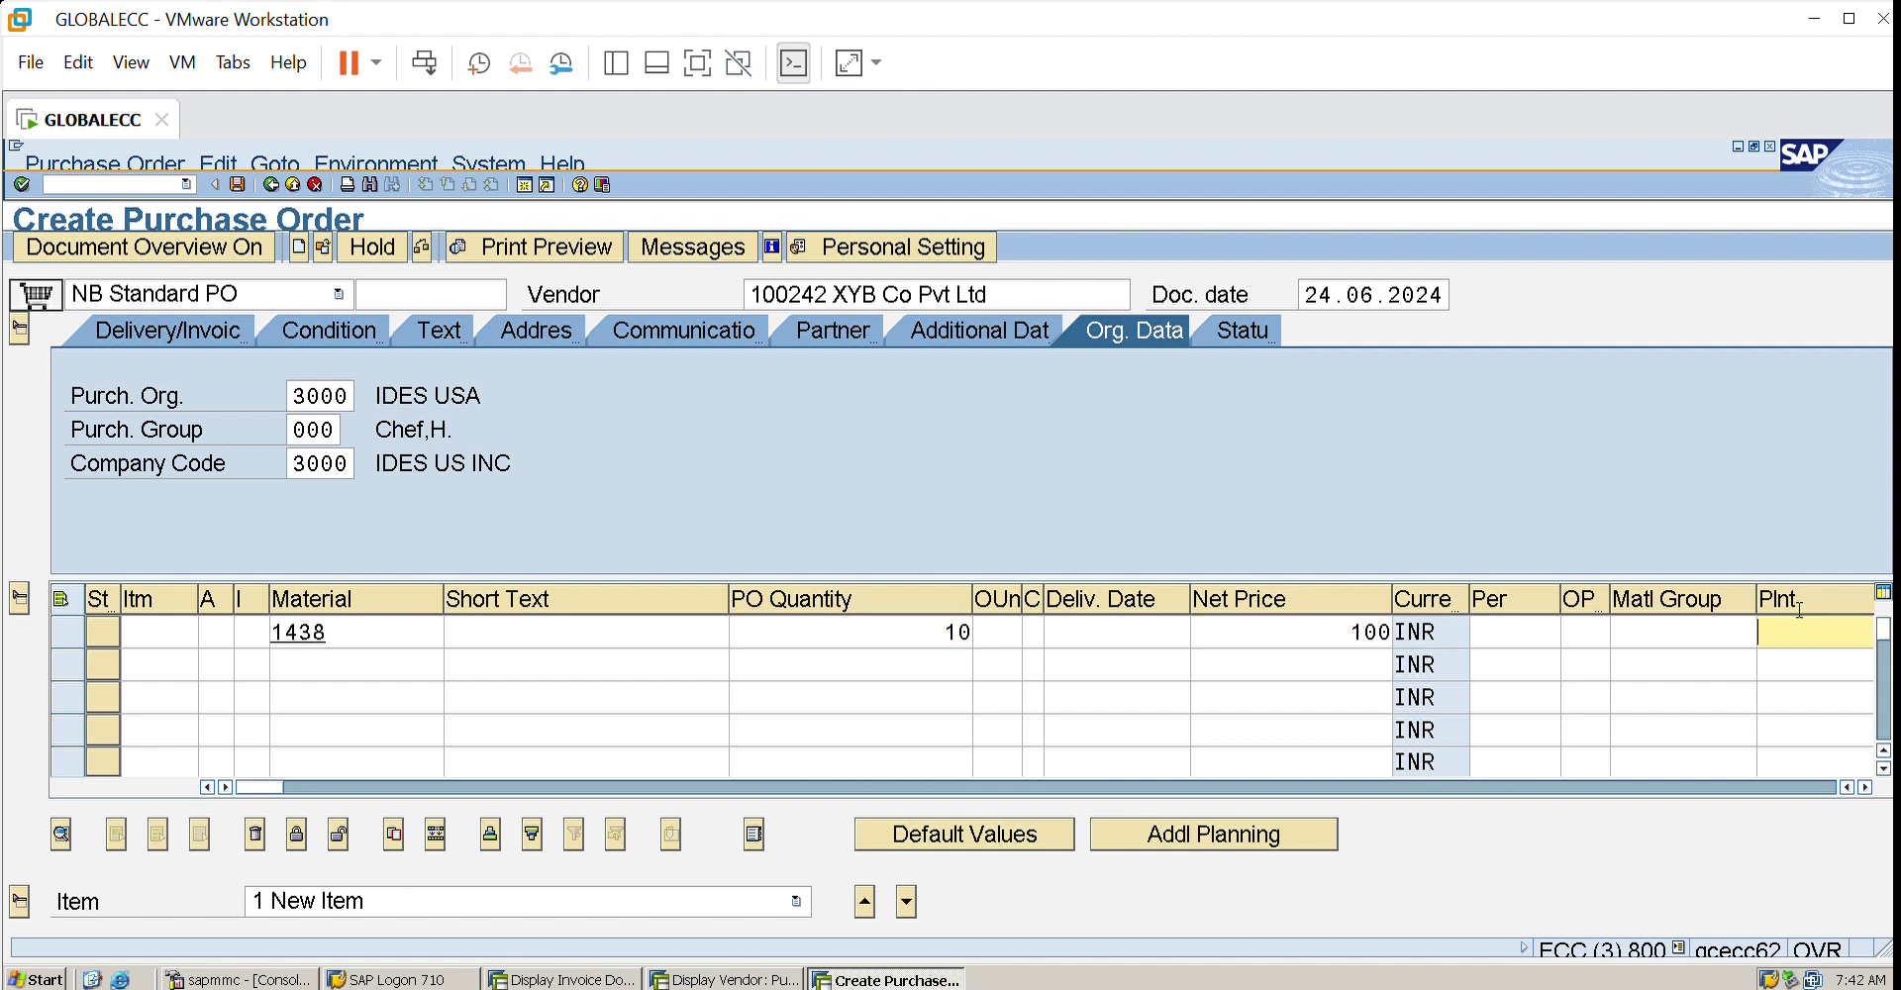
pyautogui.write('300')
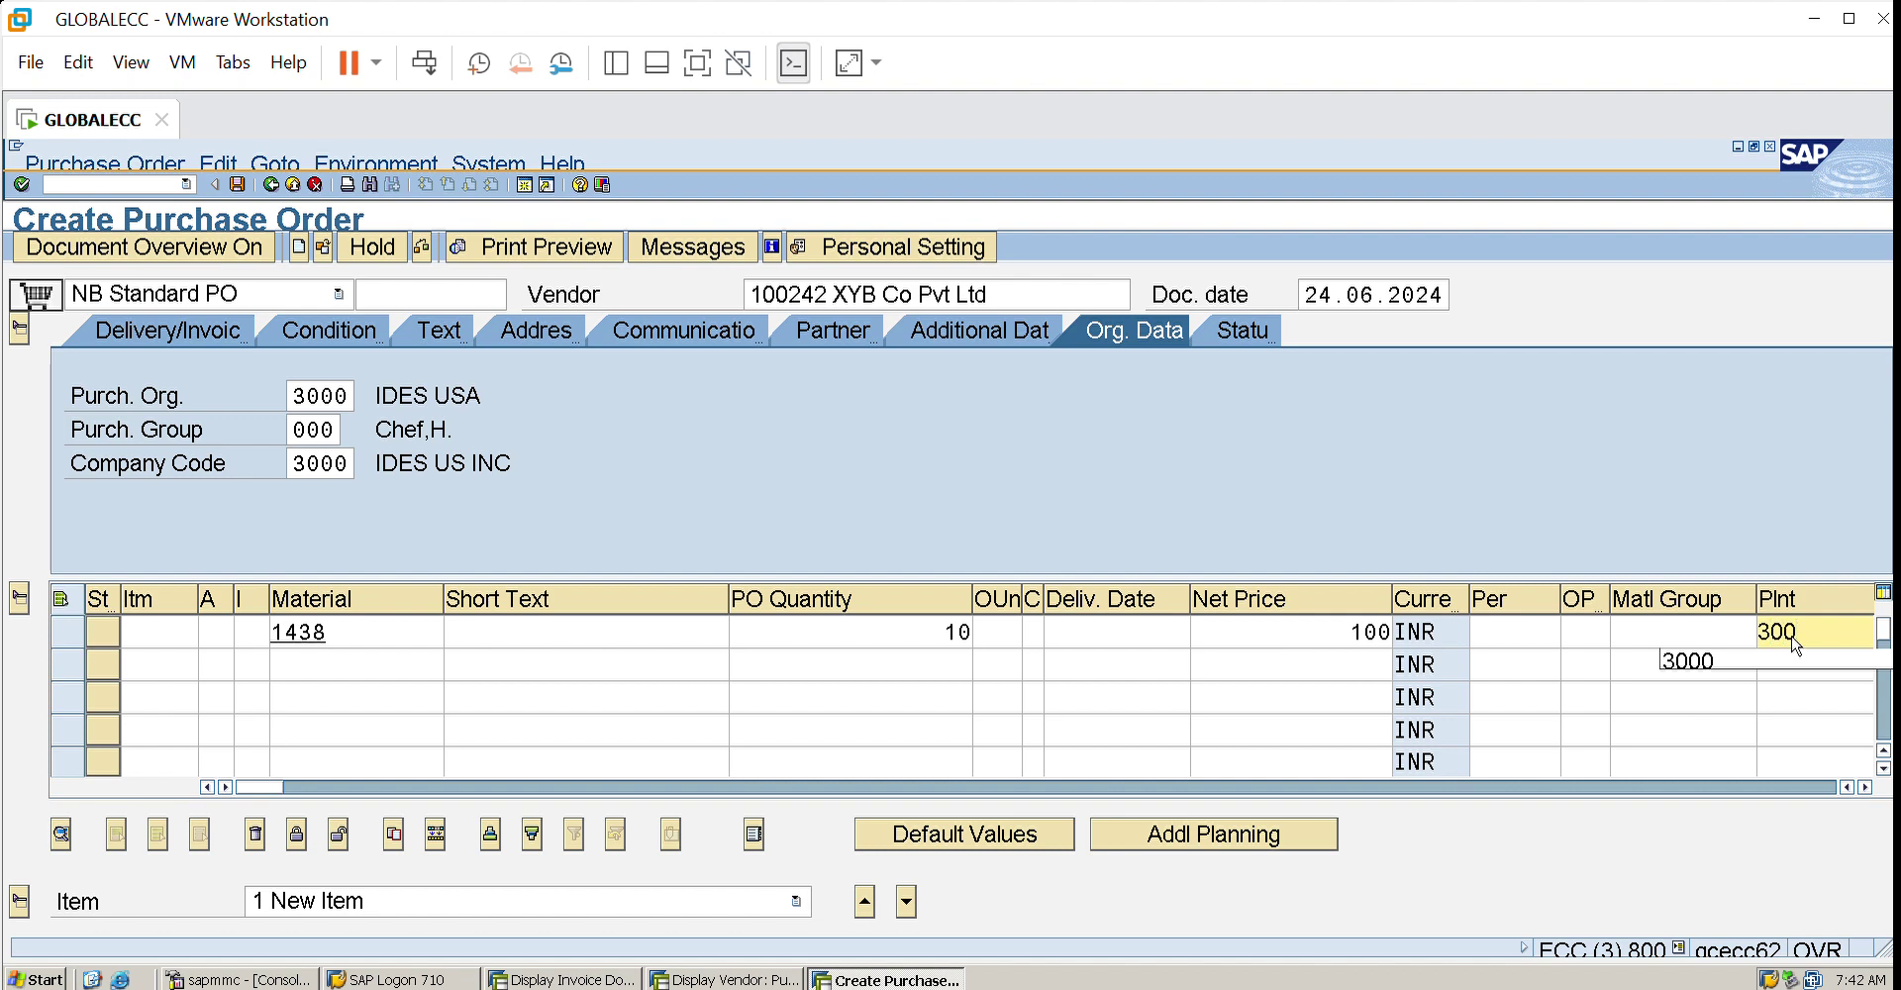
pyautogui.write('0')
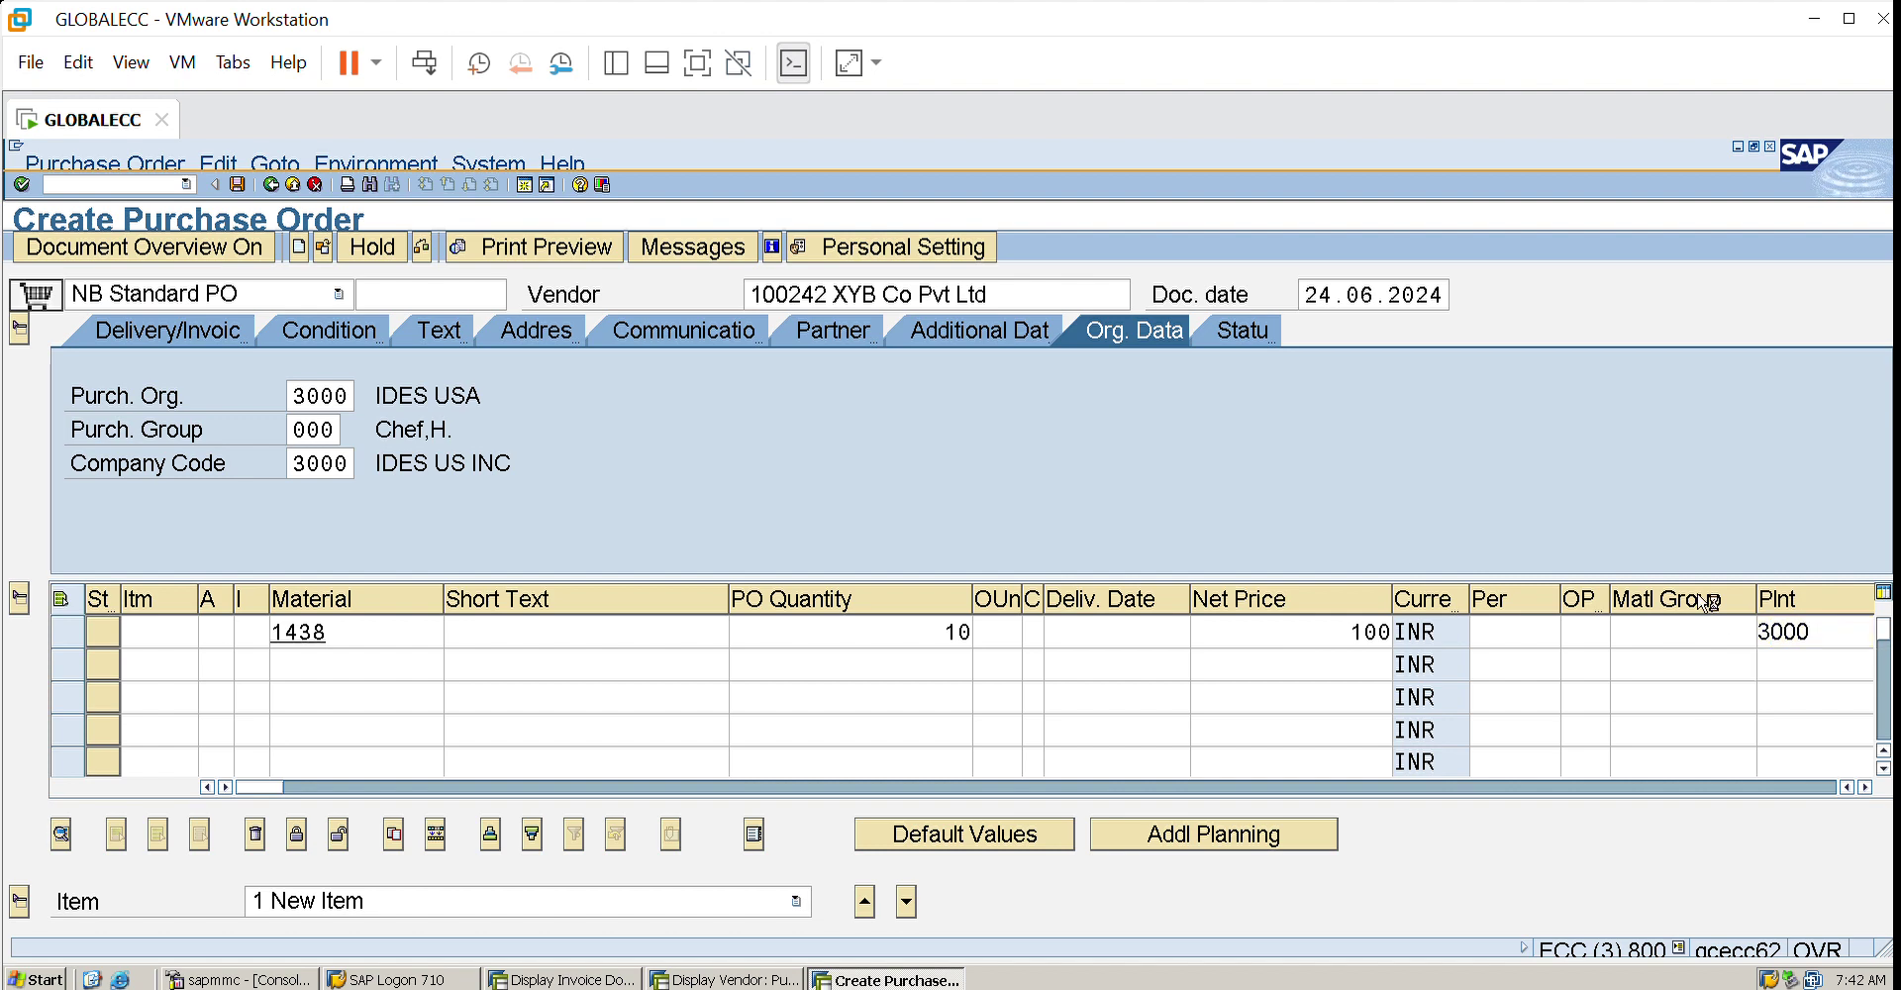
pyautogui.press('Return')
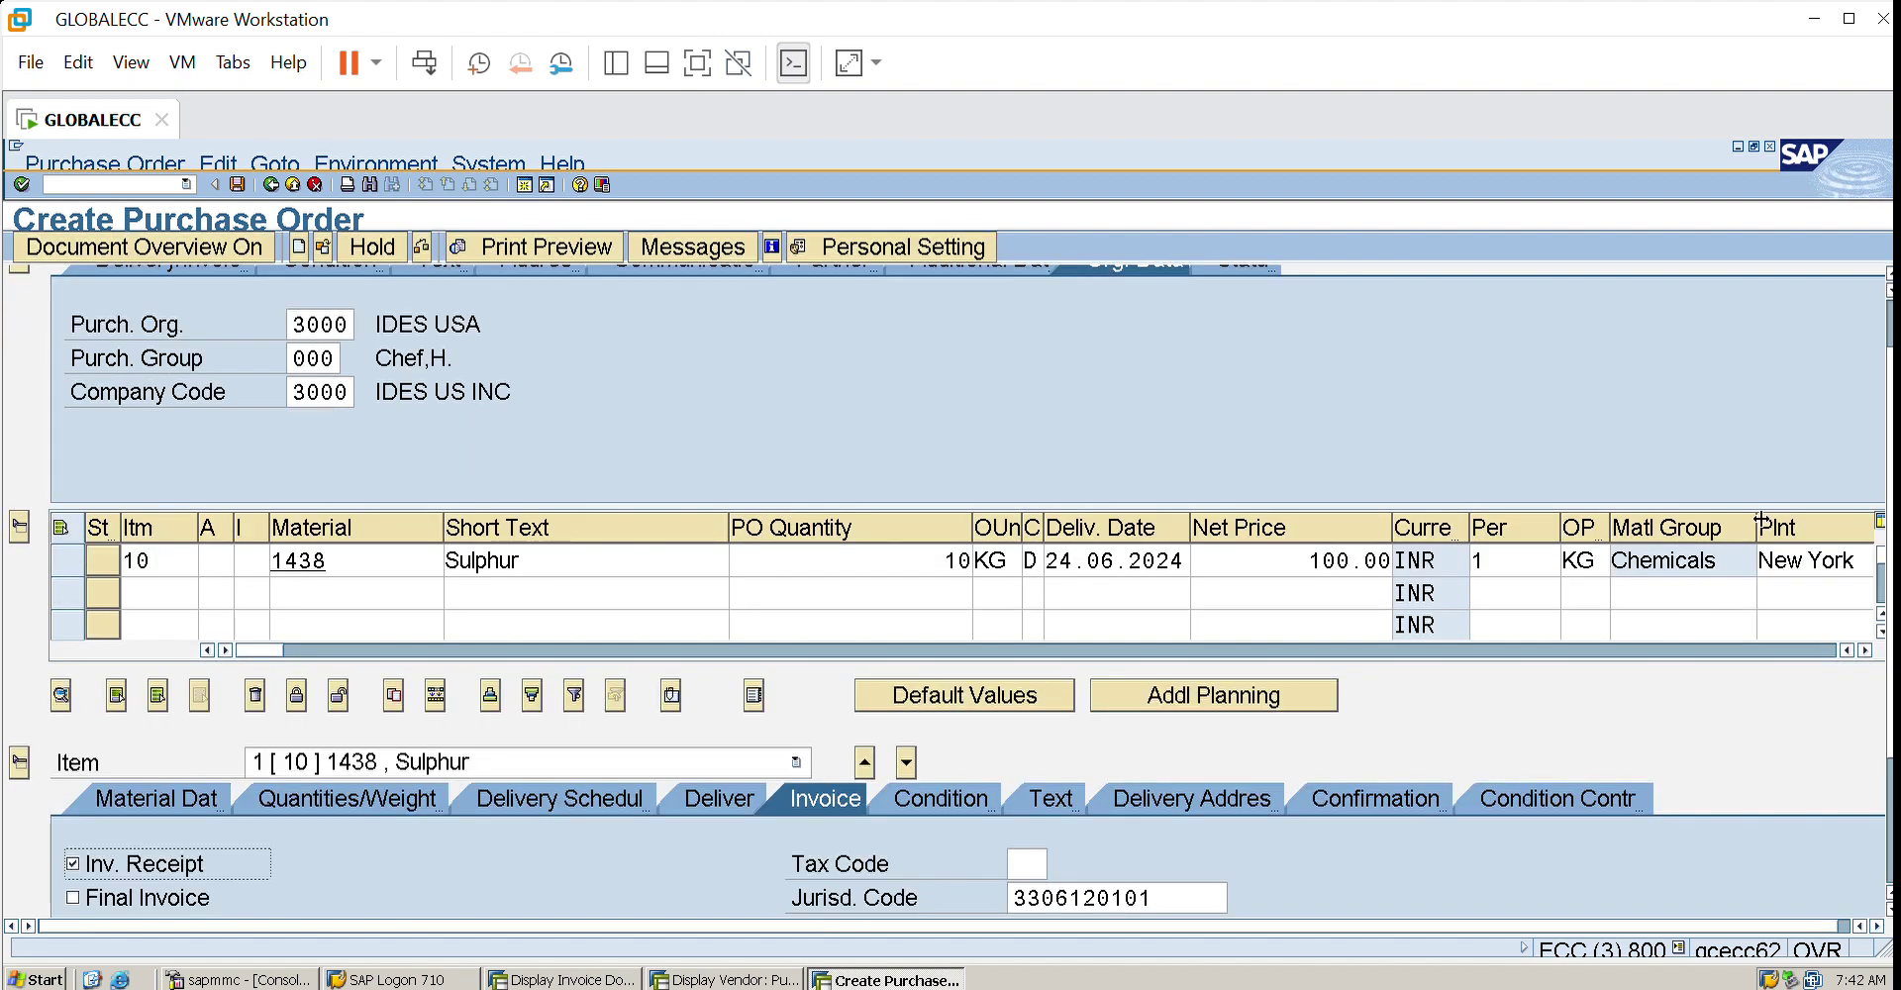
# - Hide the material group column of the item overview and set the Sulphur item's storage location to 0001
pyautogui.moveTo(1762, 514); pyautogui.dragTo(1583, 519)
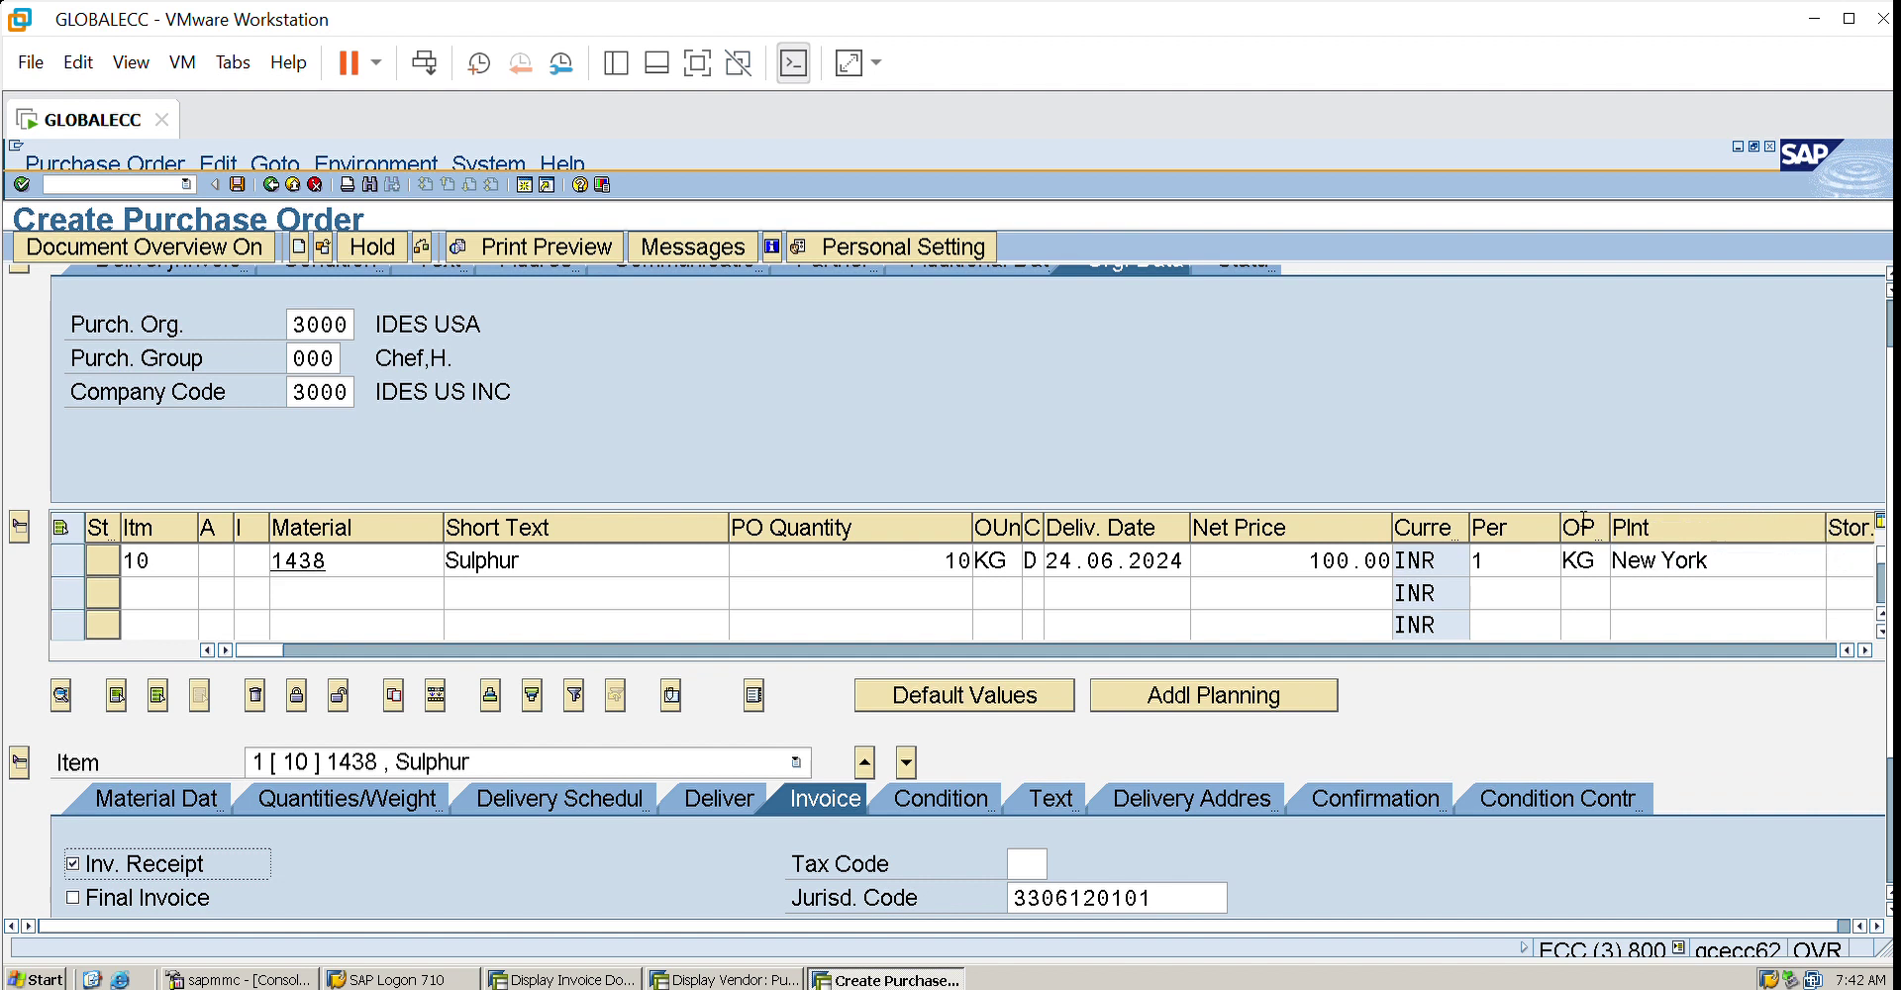
pyautogui.click(1846, 560)
pyautogui.write('0001')
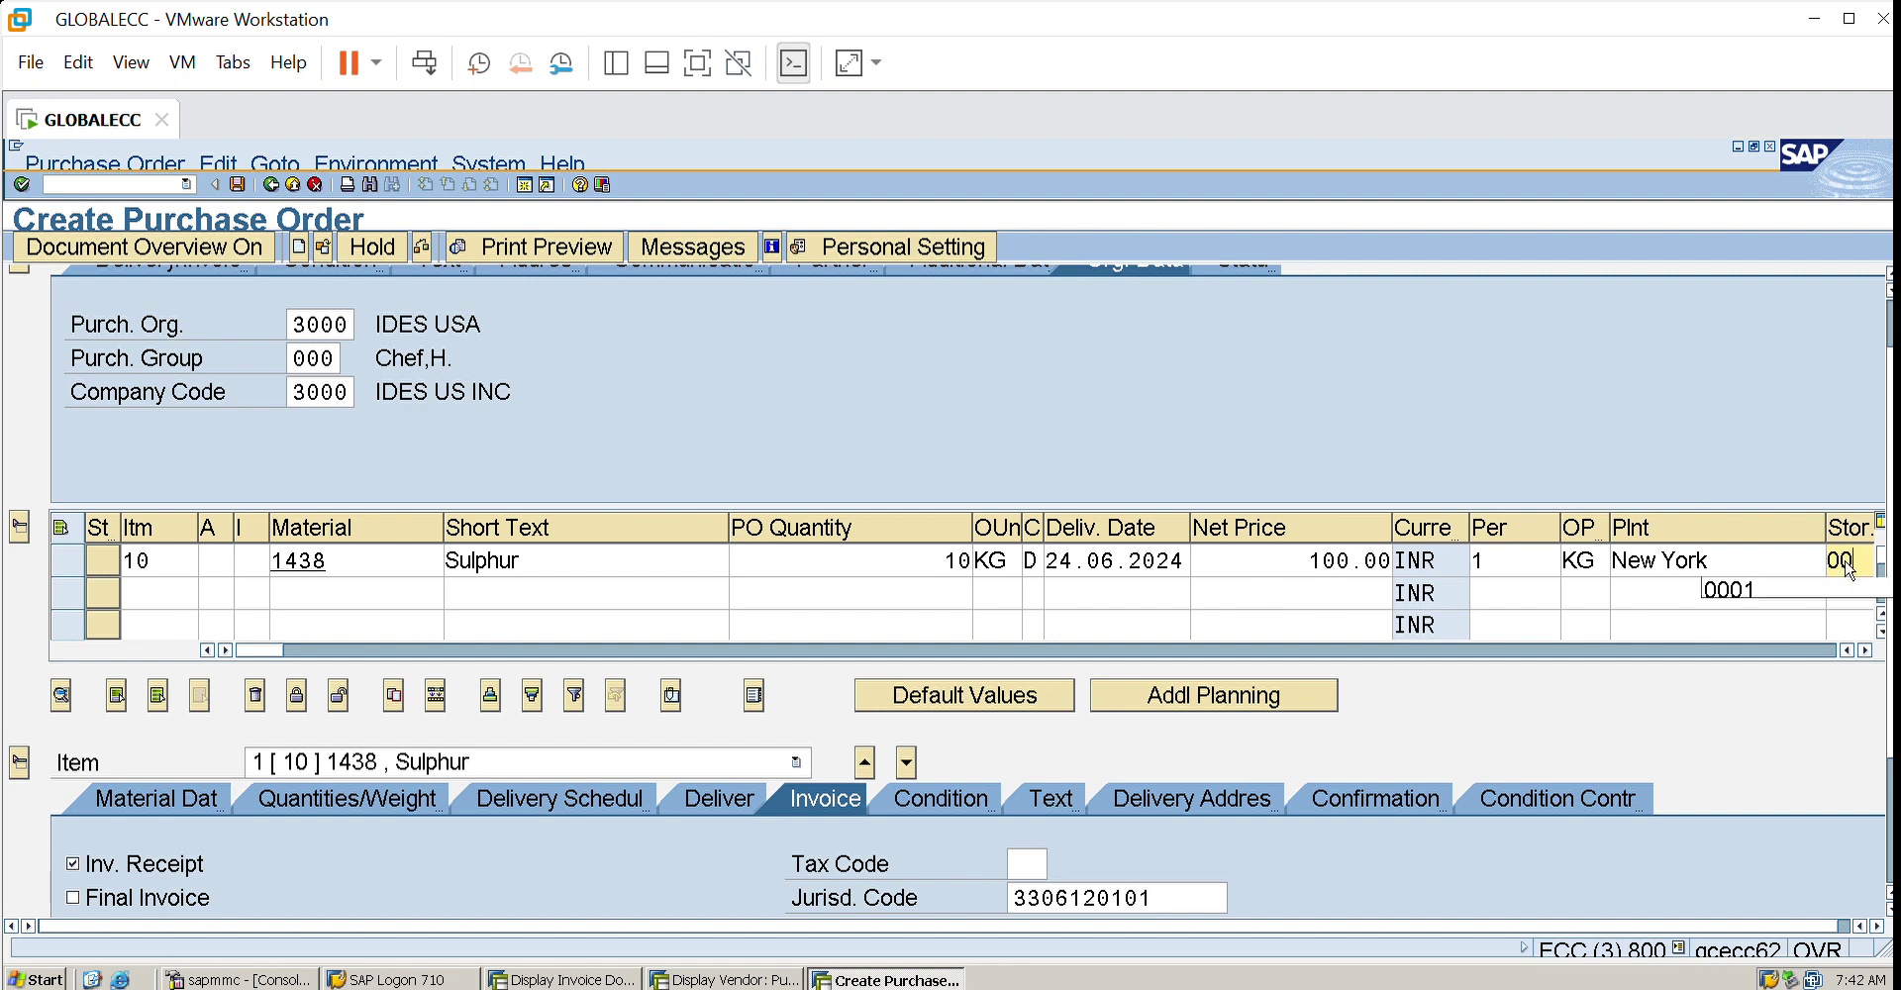
pyautogui.press('Return')
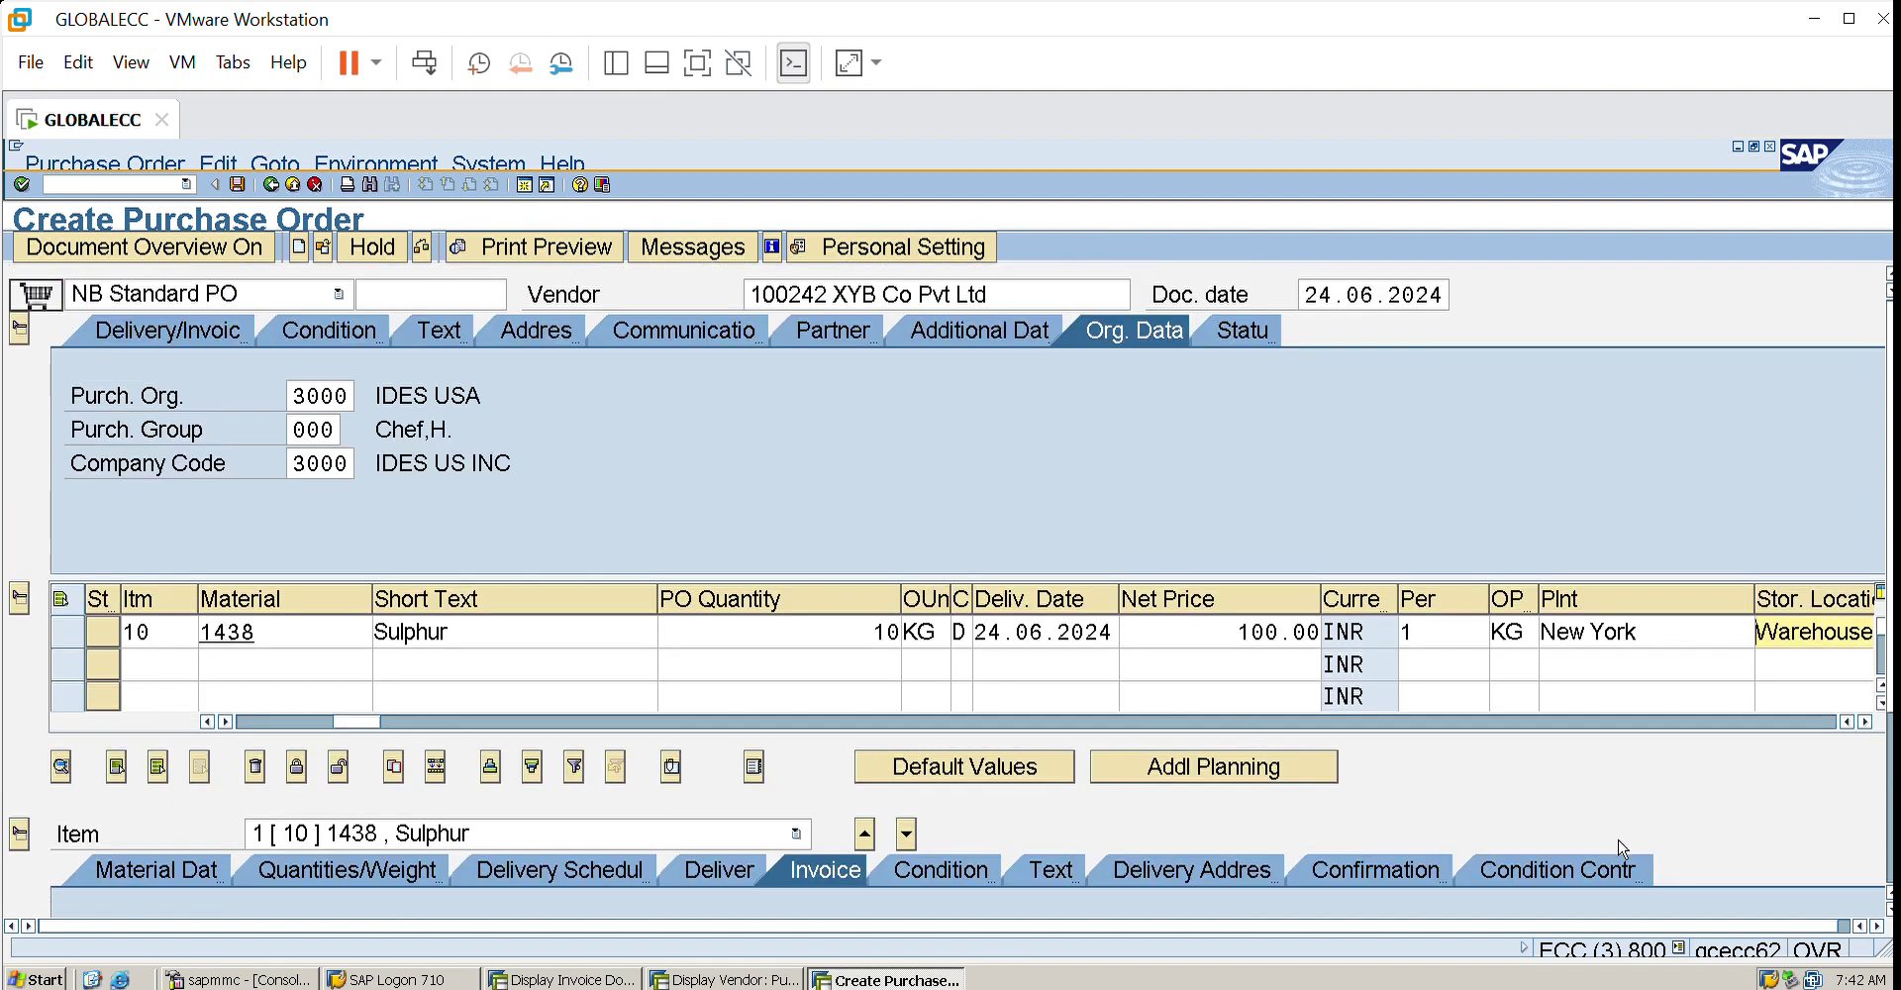
# - Open the Sulphur item's pricing conditions and look through the available condition types without choosing one
pyautogui.scroll(-3, 951, 575)
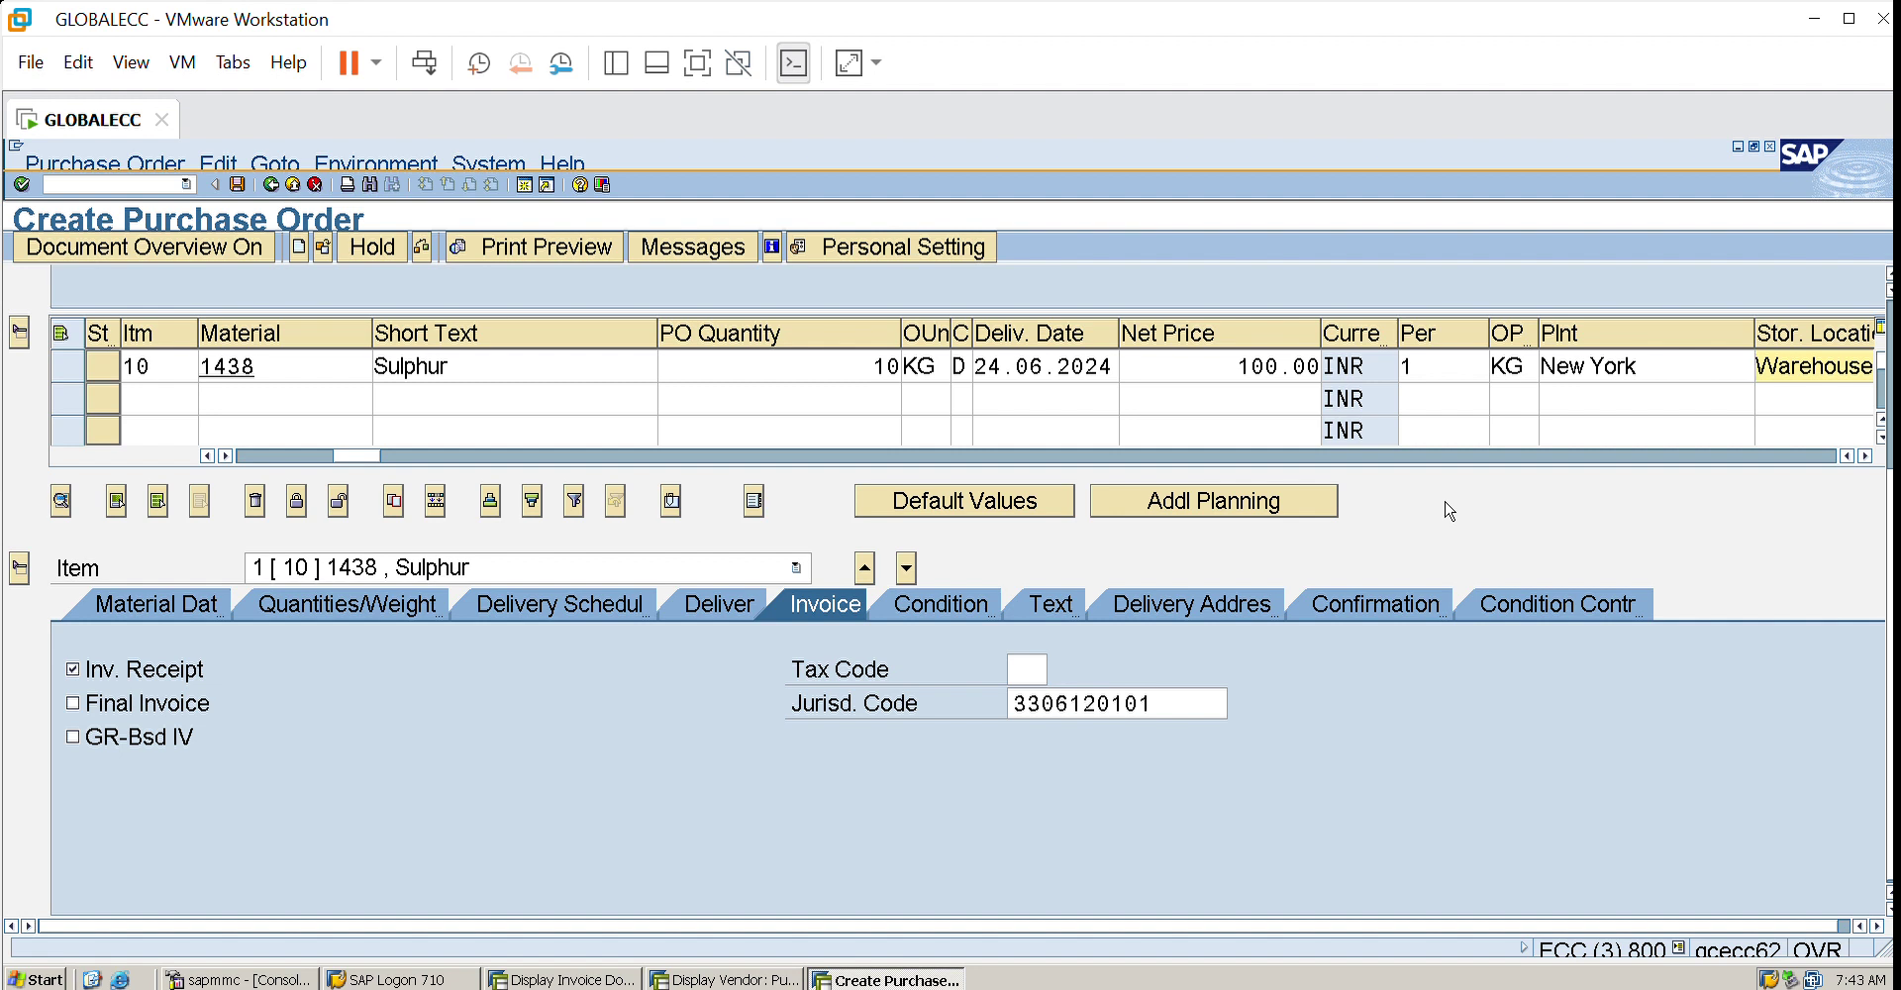
pyautogui.click(935, 590)
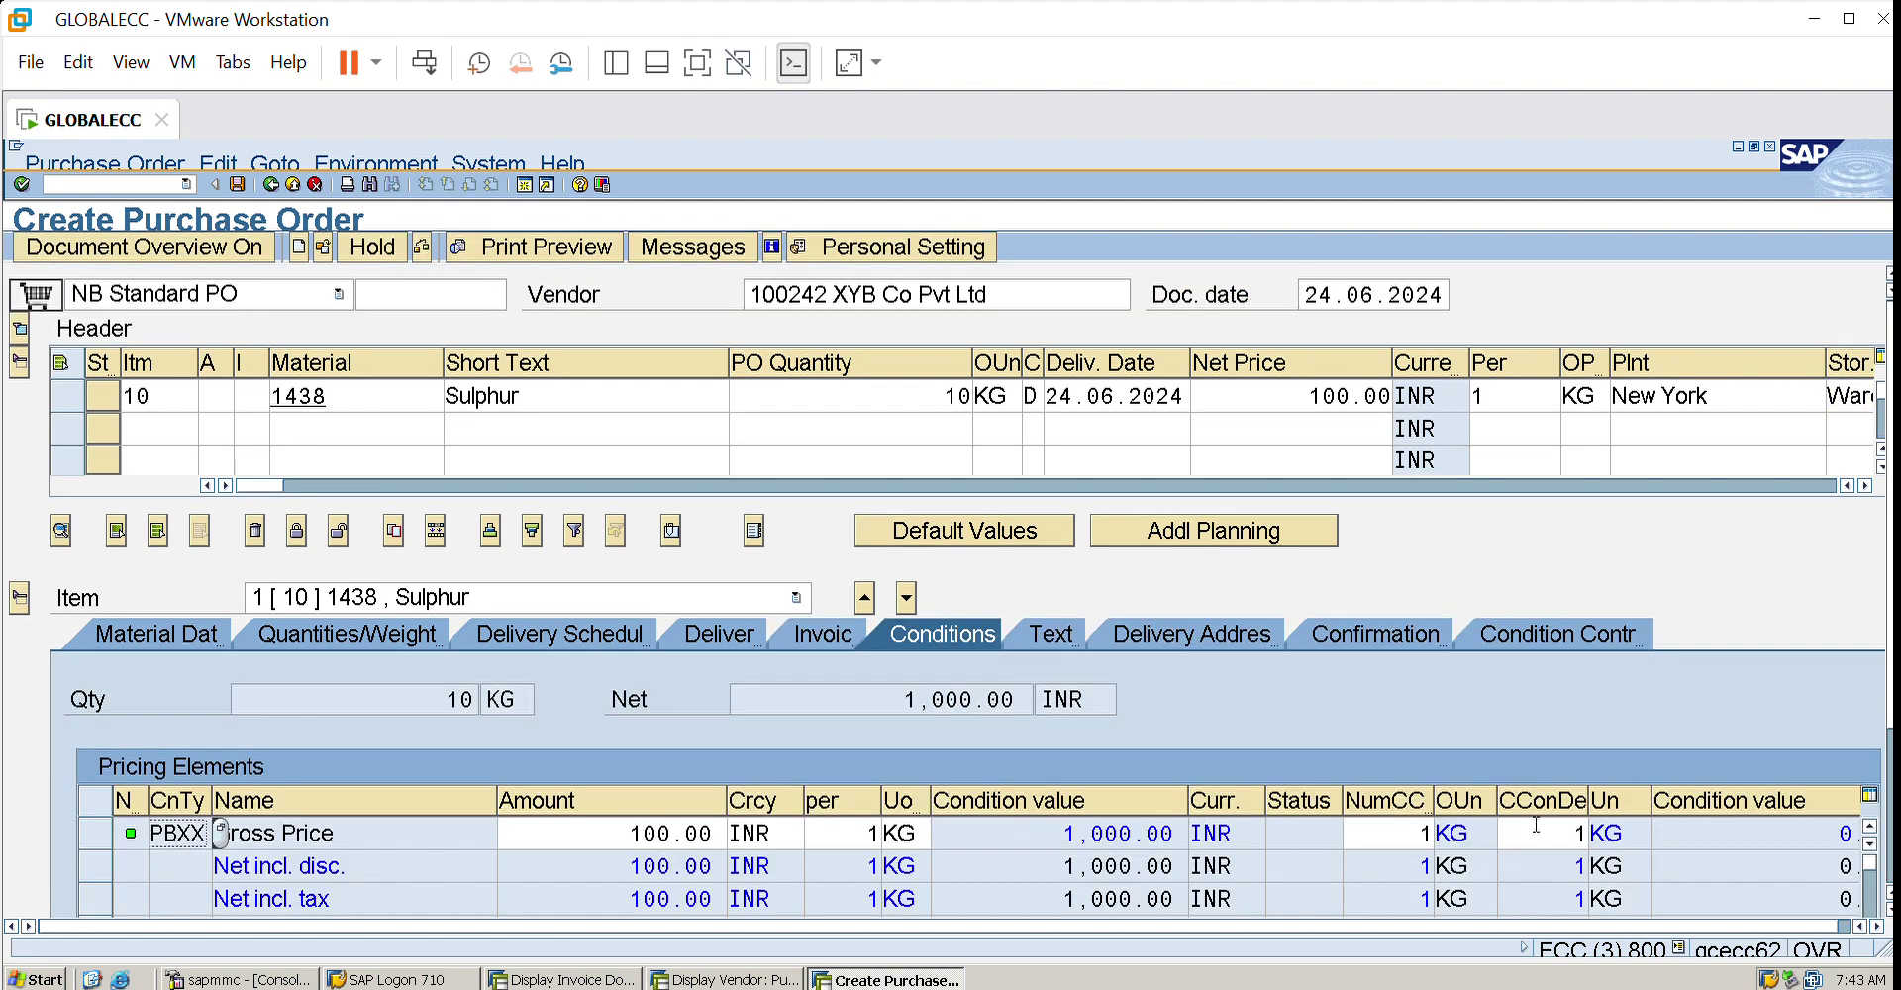
pyautogui.click(1871, 881)
pyautogui.click(220, 829)
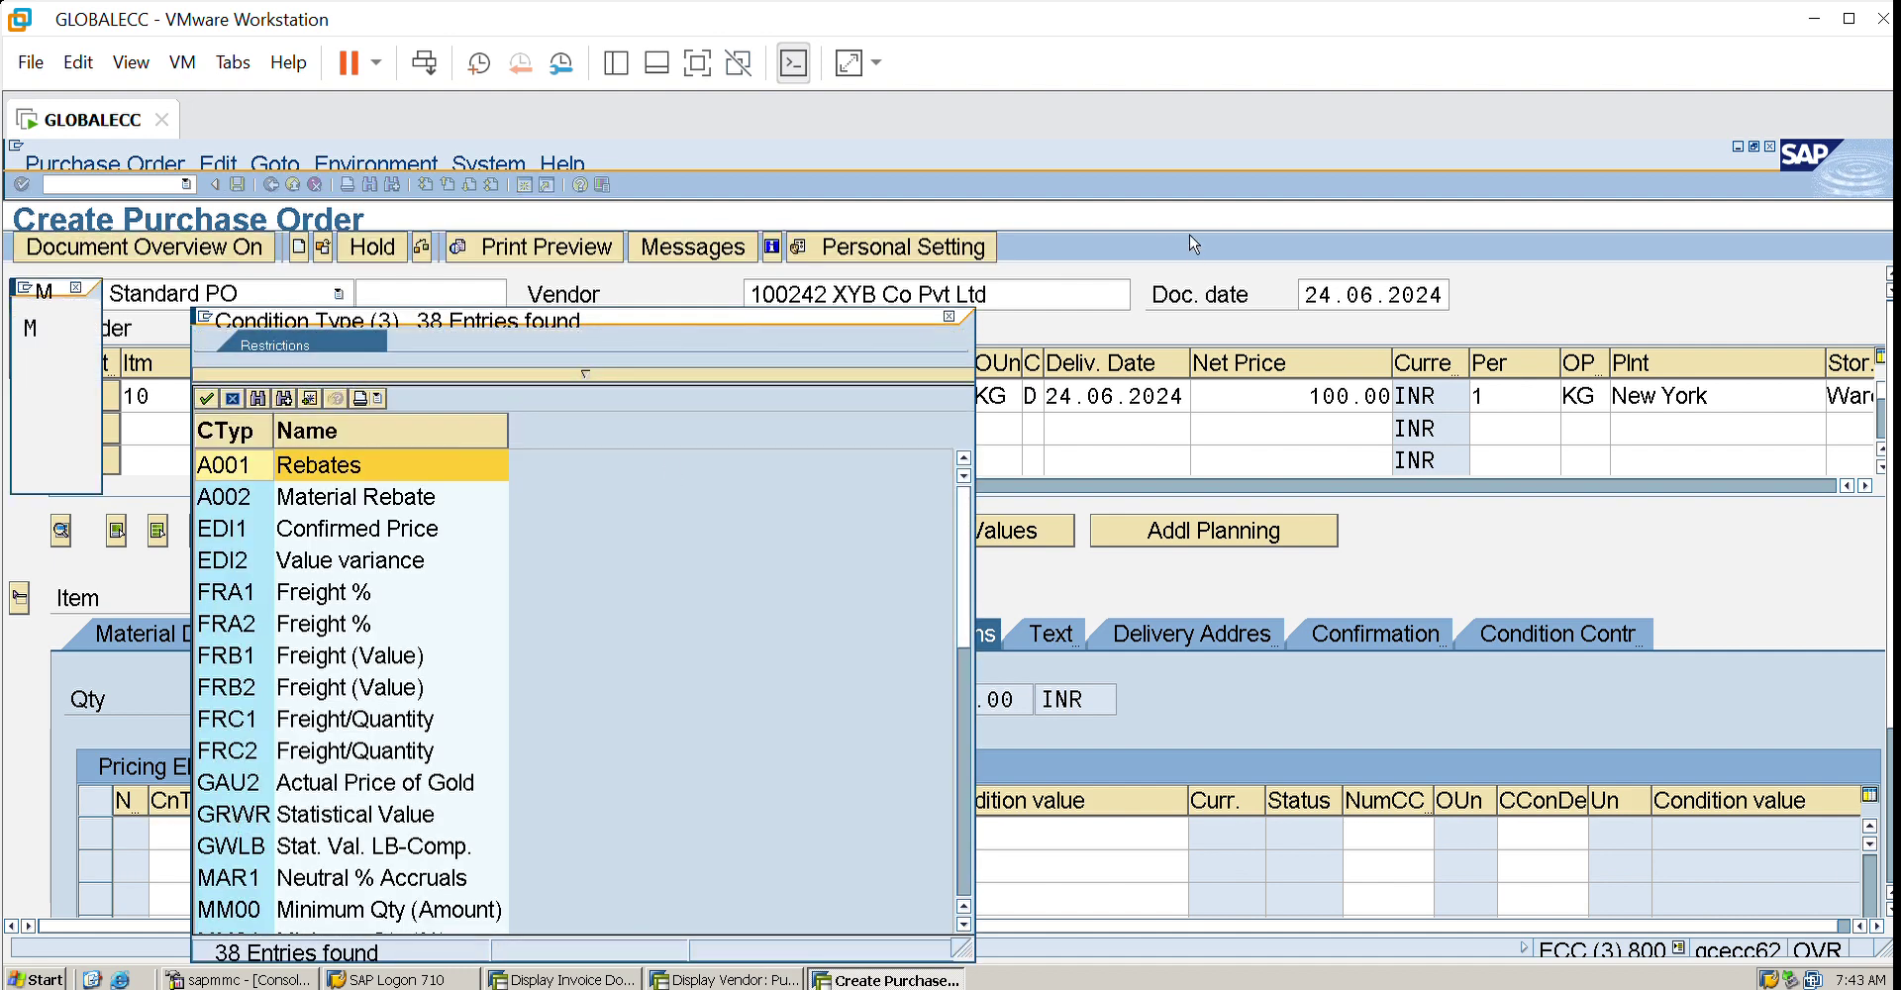
pyautogui.click(949, 316)
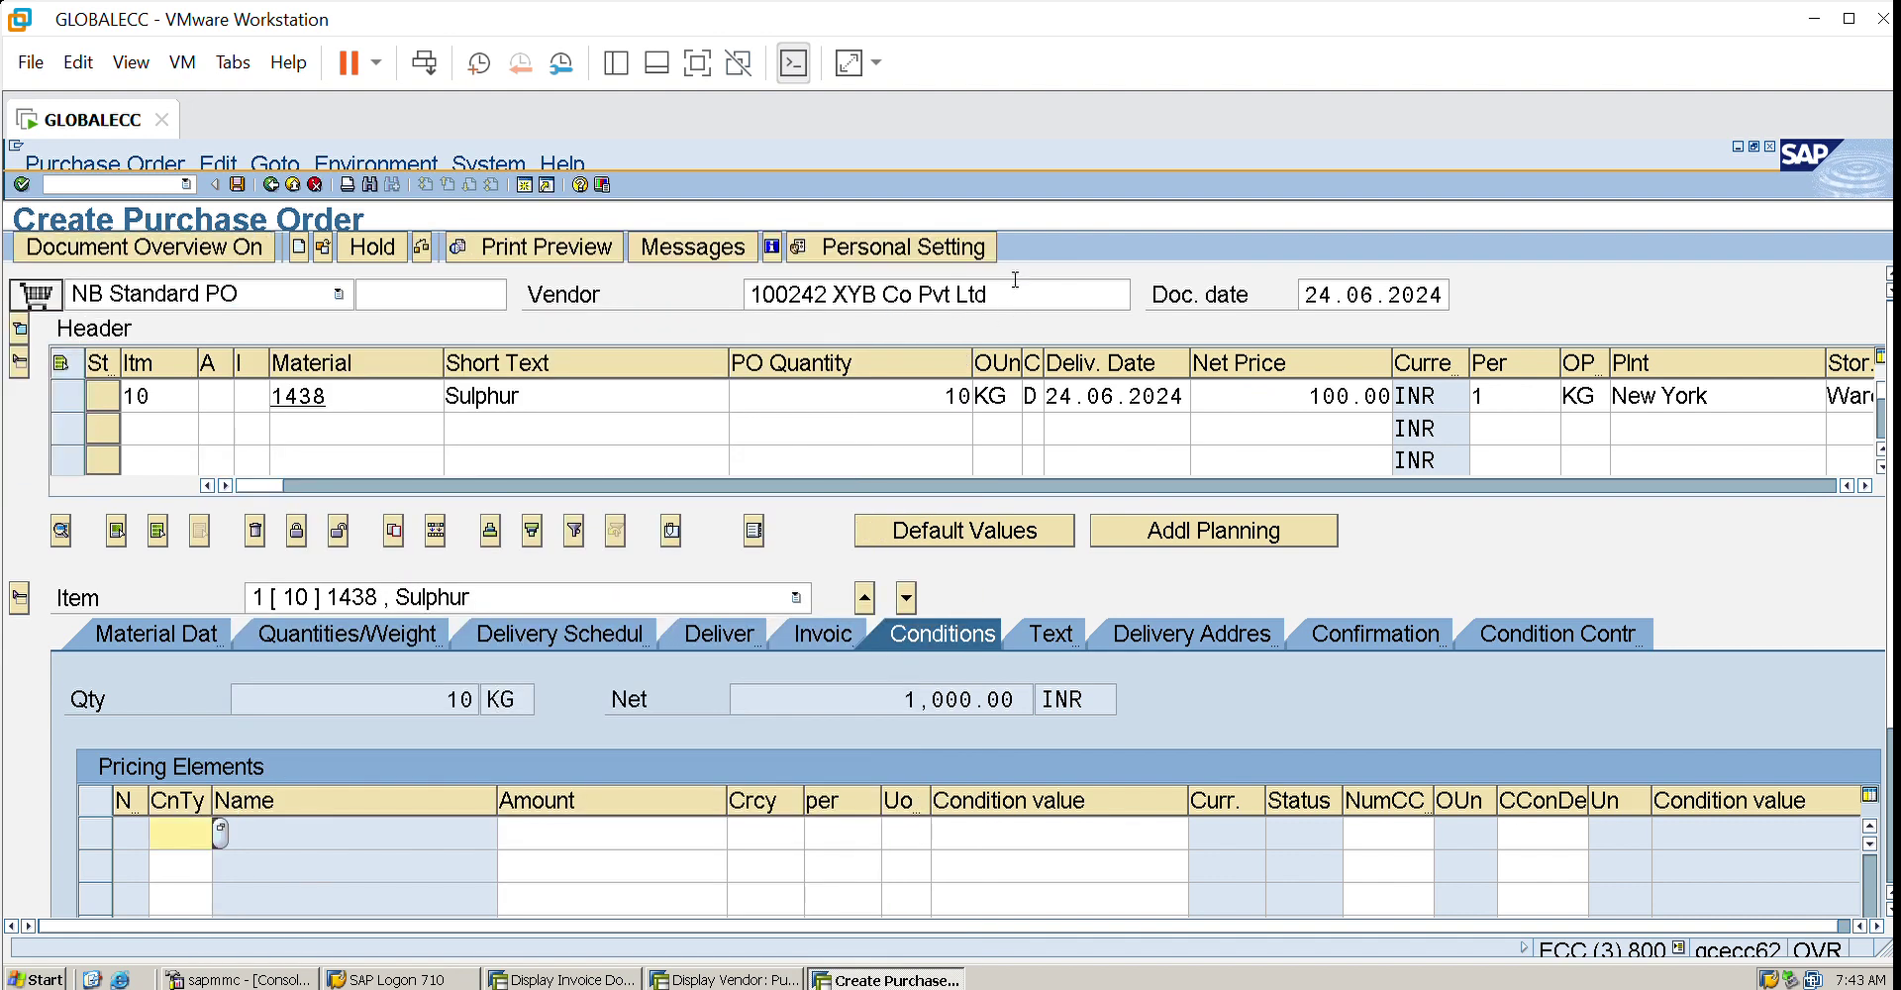
pyautogui.click(1870, 862)
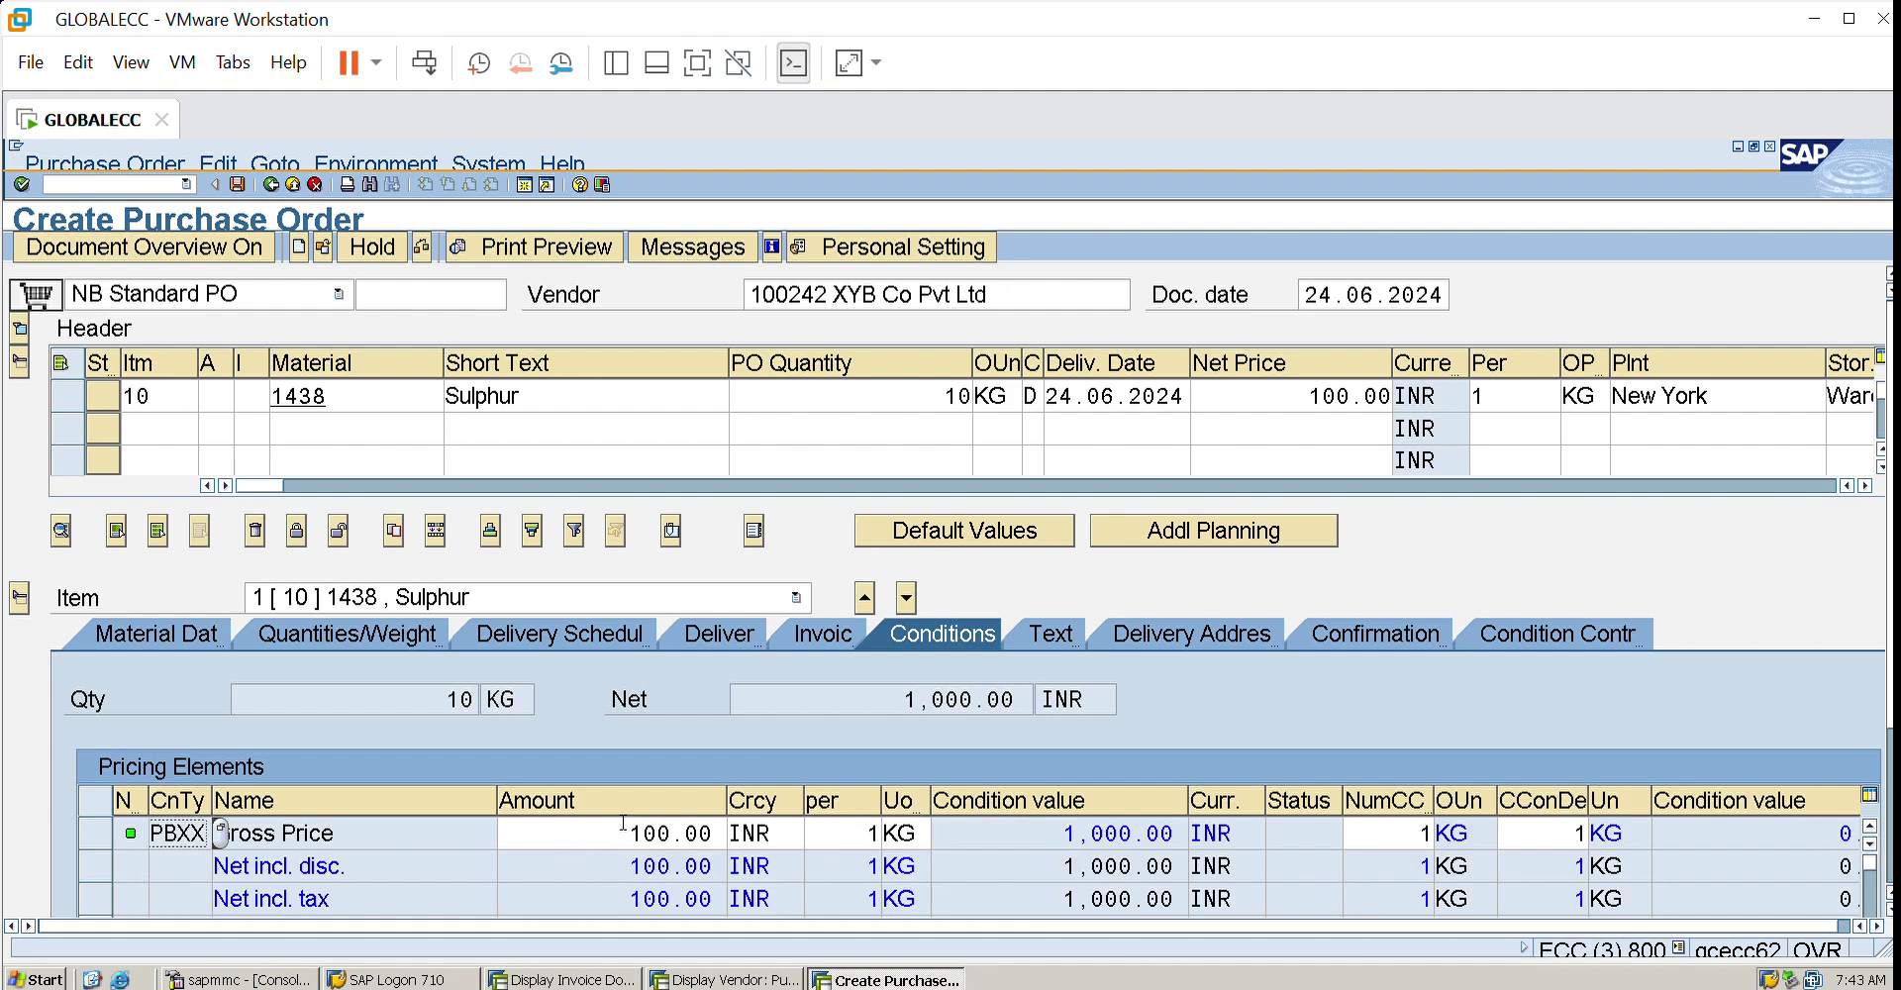
# - Examine the Sulphur item's pricing elements, from the gross price to the lines below it
pyautogui.click(1890, 908)
pyautogui.click(1890, 908)
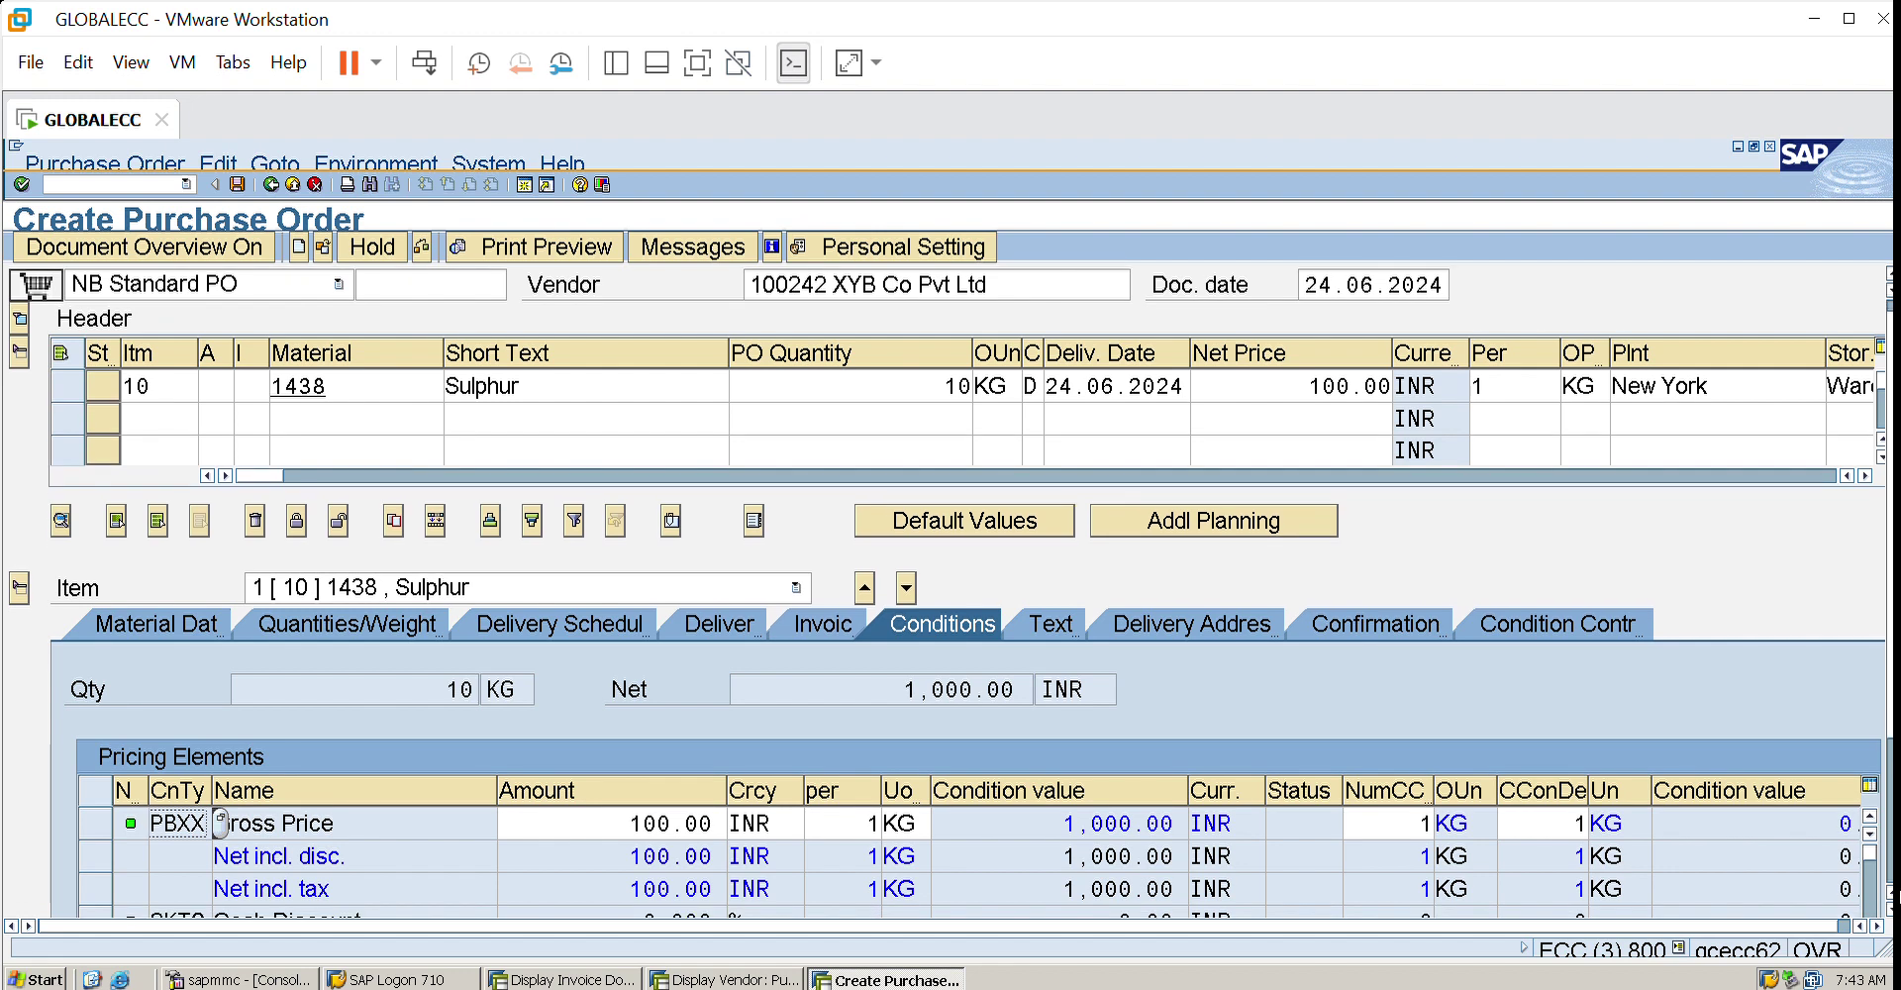
pyautogui.click(1891, 907)
pyautogui.click(1890, 908)
pyautogui.click(1891, 908)
pyautogui.click(1891, 908)
pyautogui.click(1891, 908)
pyautogui.click(1891, 908)
pyautogui.click(1891, 908)
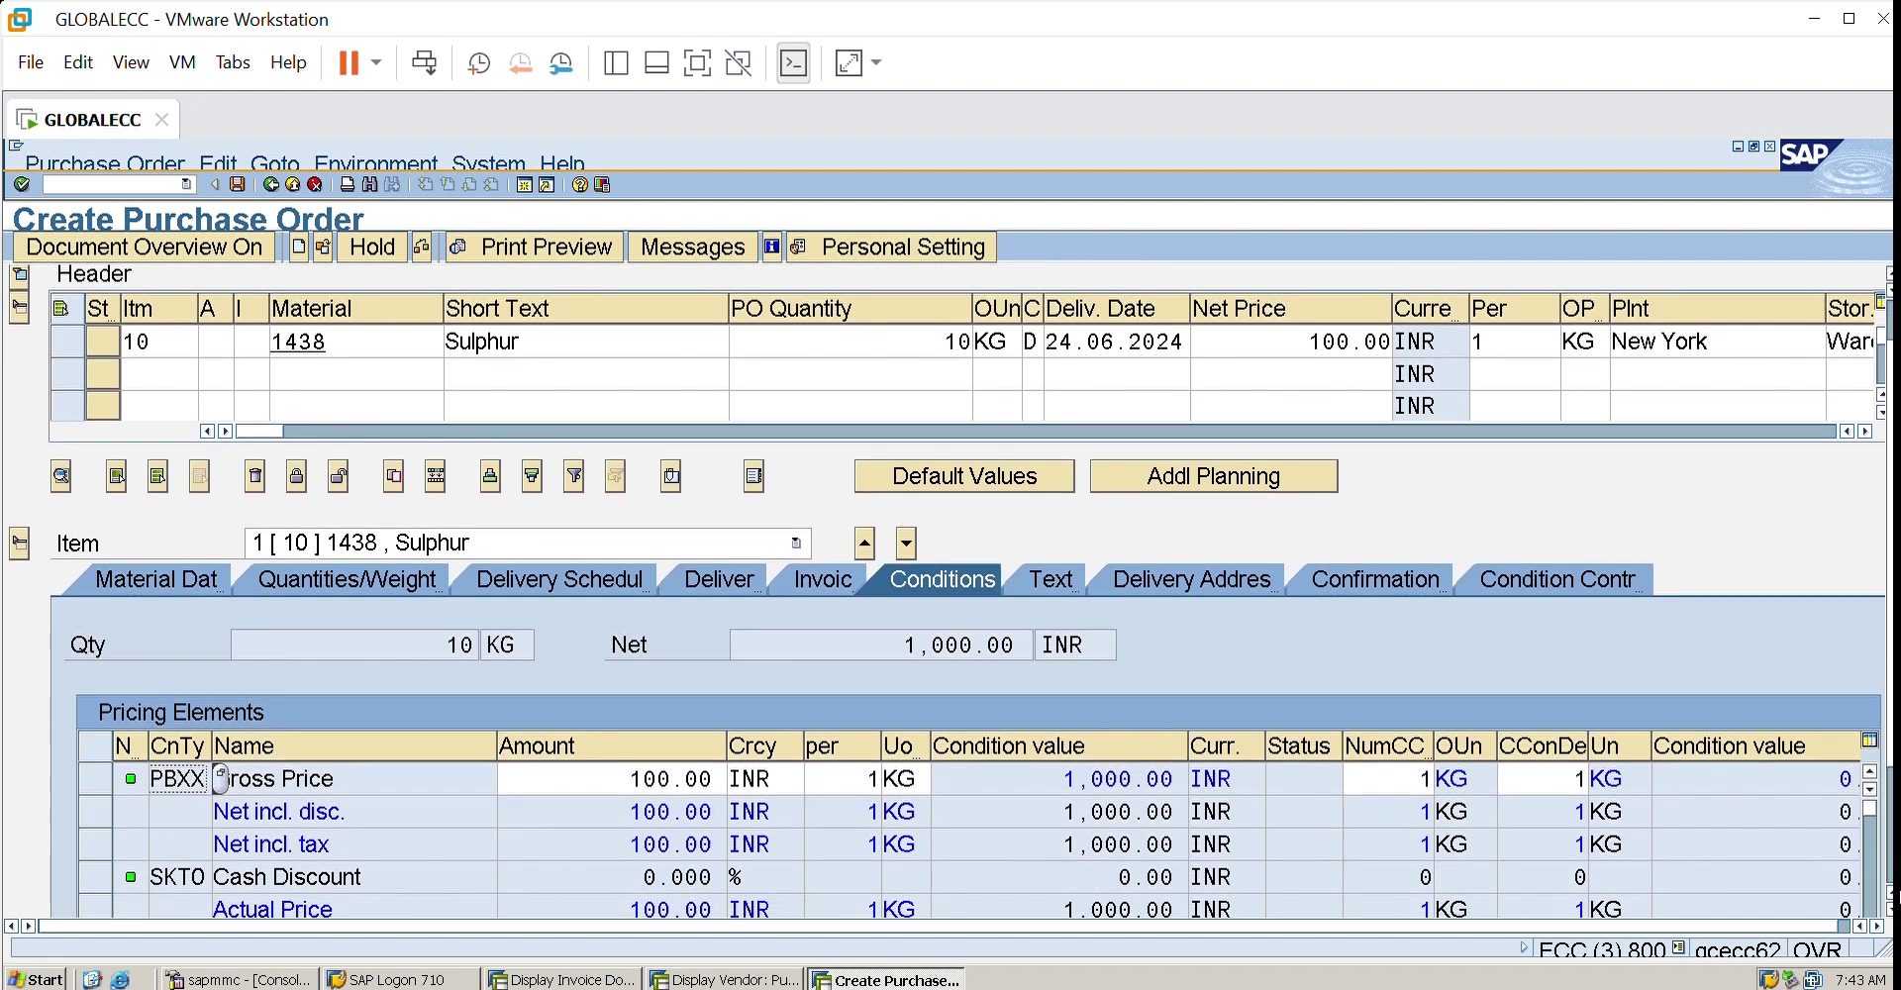
pyautogui.click(1891, 908)
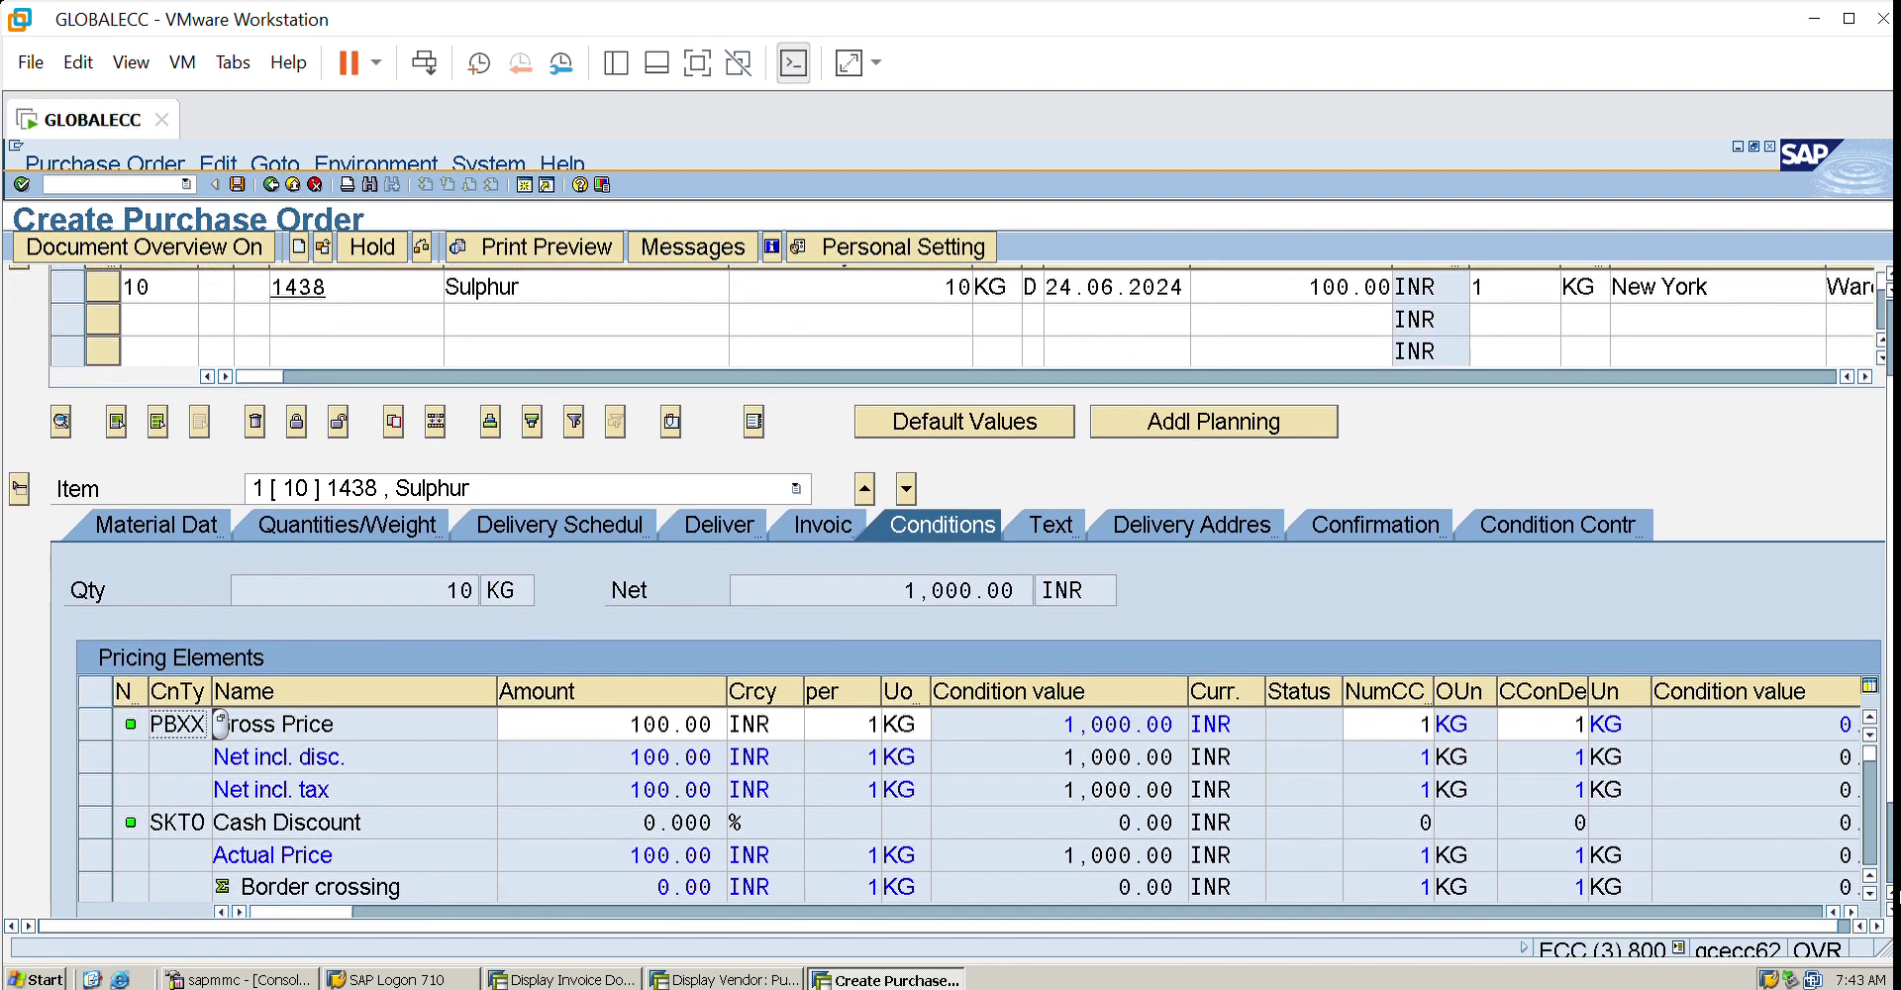
pyautogui.click(1890, 907)
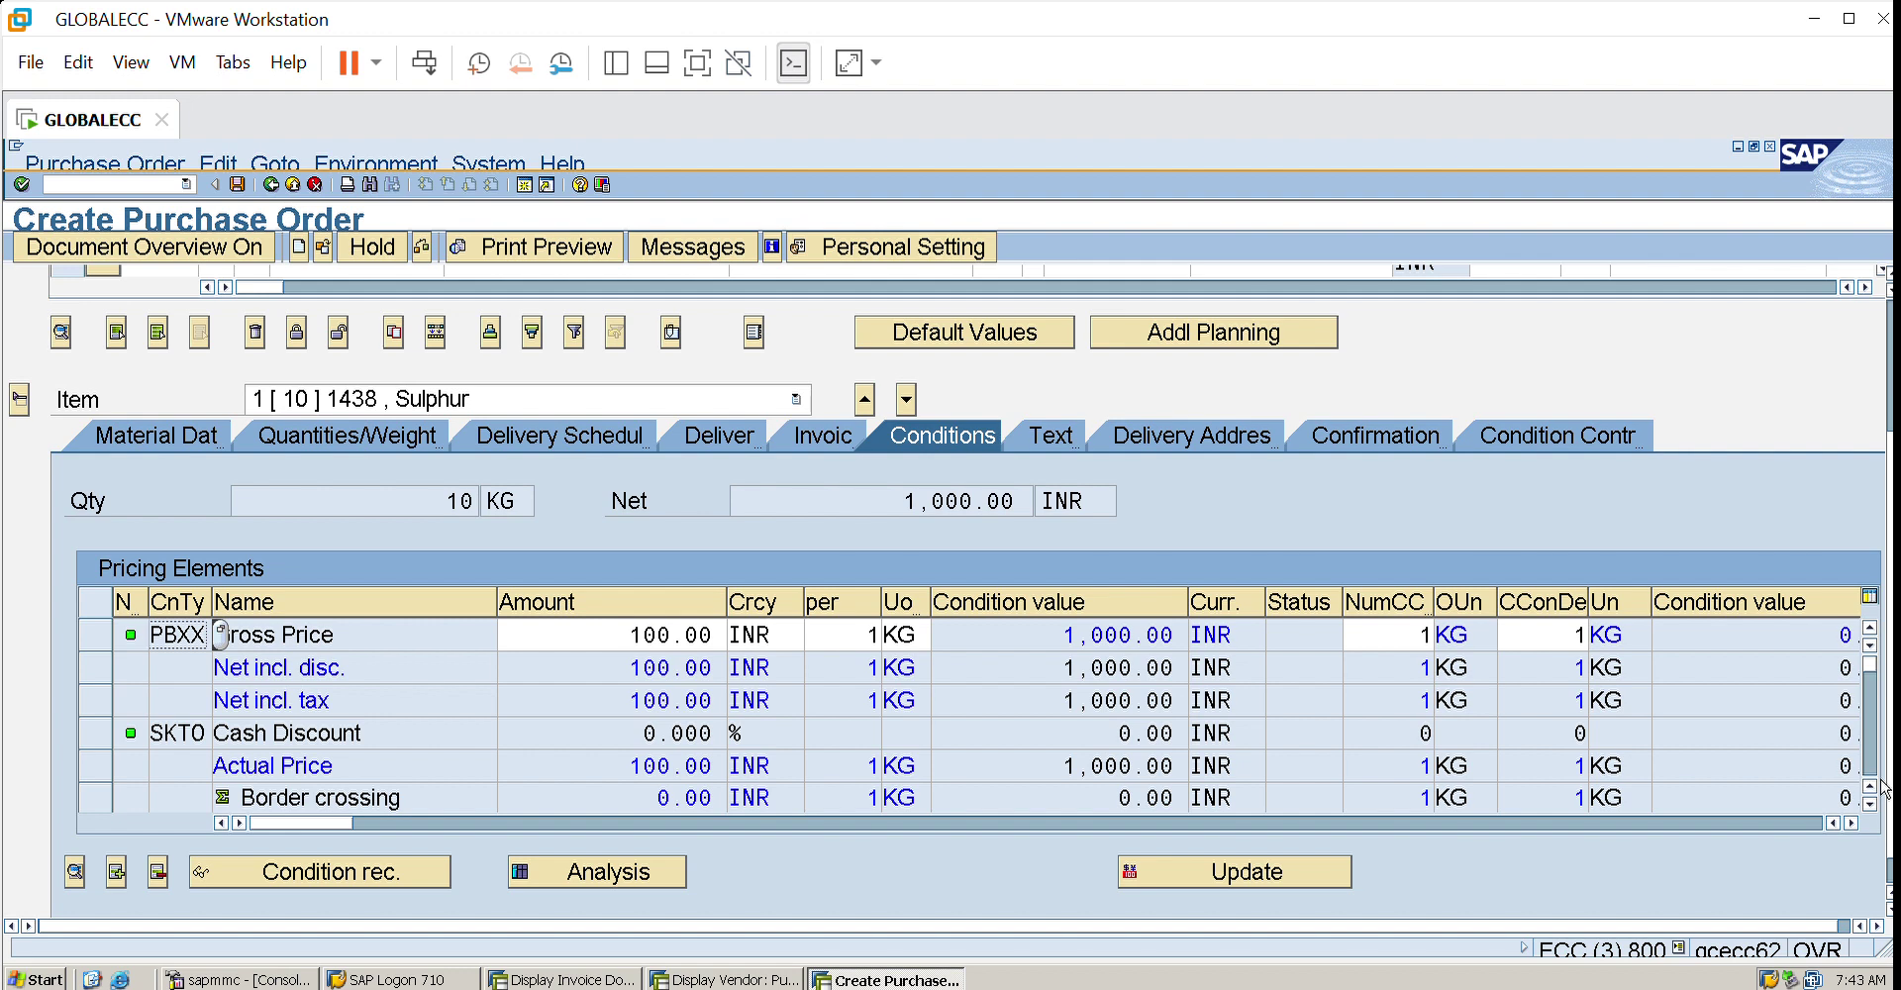
pyautogui.scroll(-3, 1880, 780)
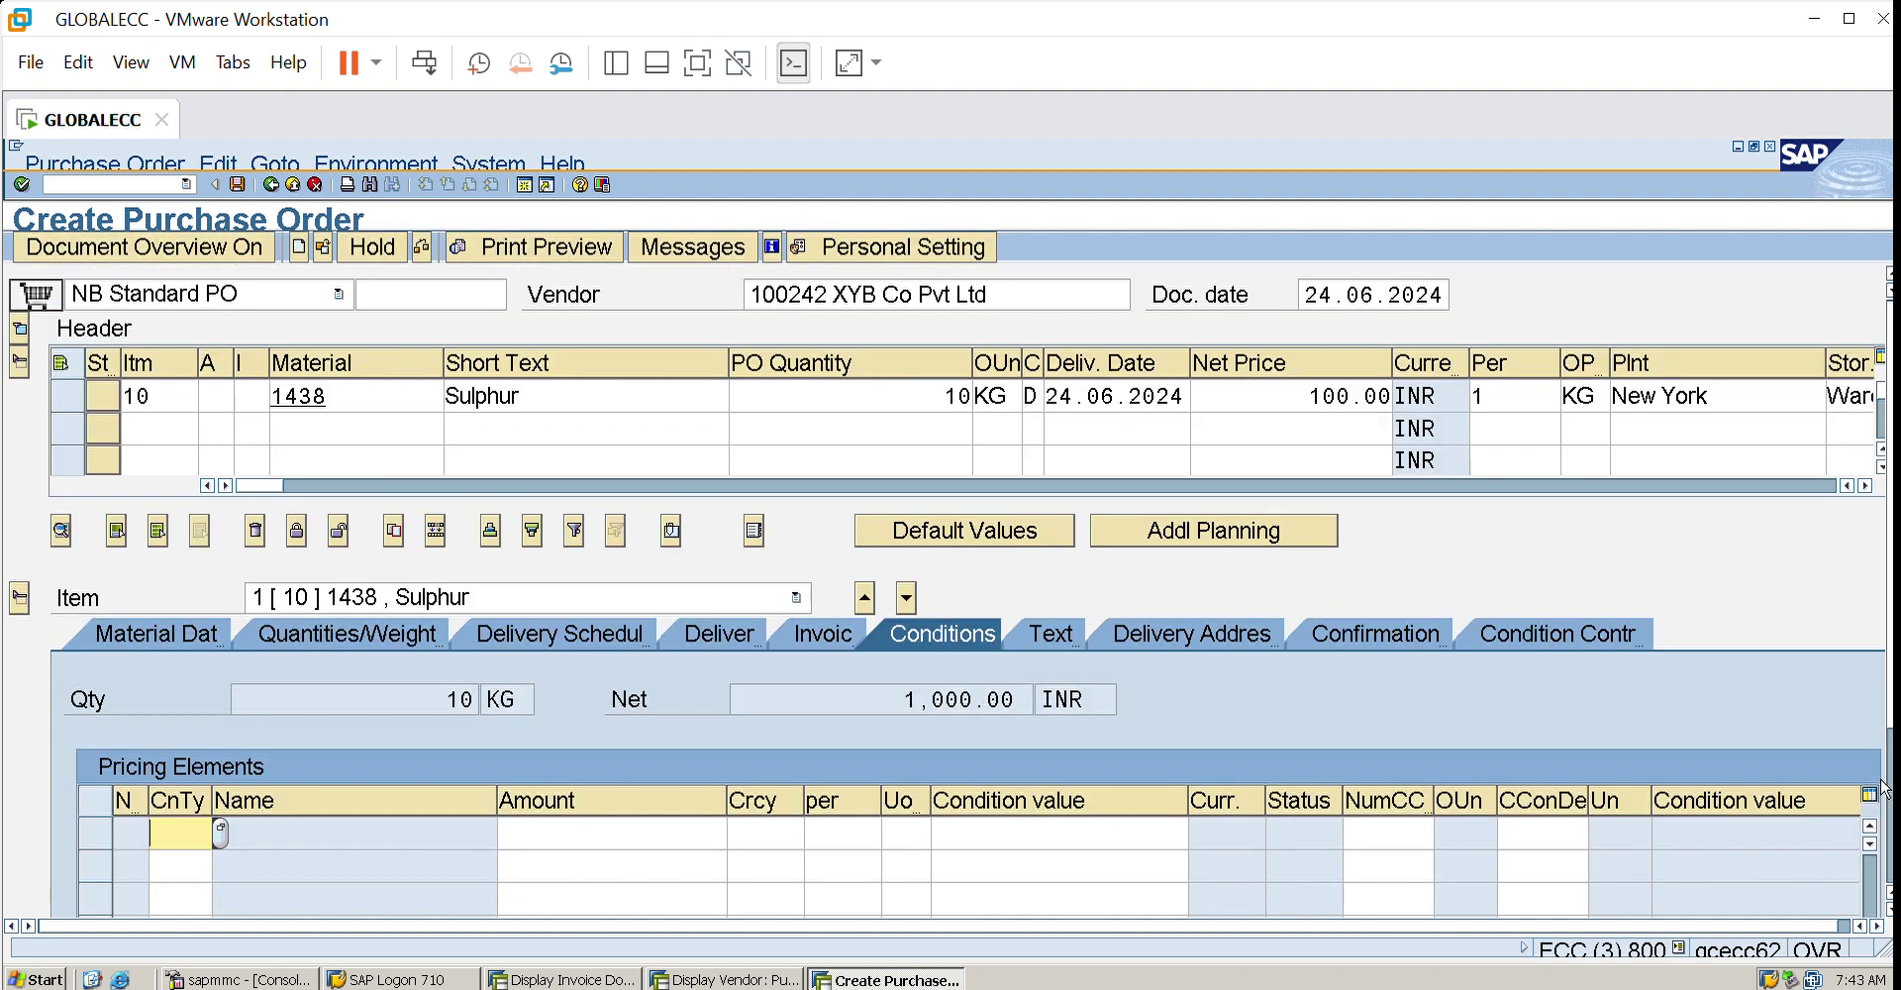
# - Add the condition type RA00, Discount % on Net, to the Sulphur item with an amount of 1 percent
pyautogui.click(1872, 831)
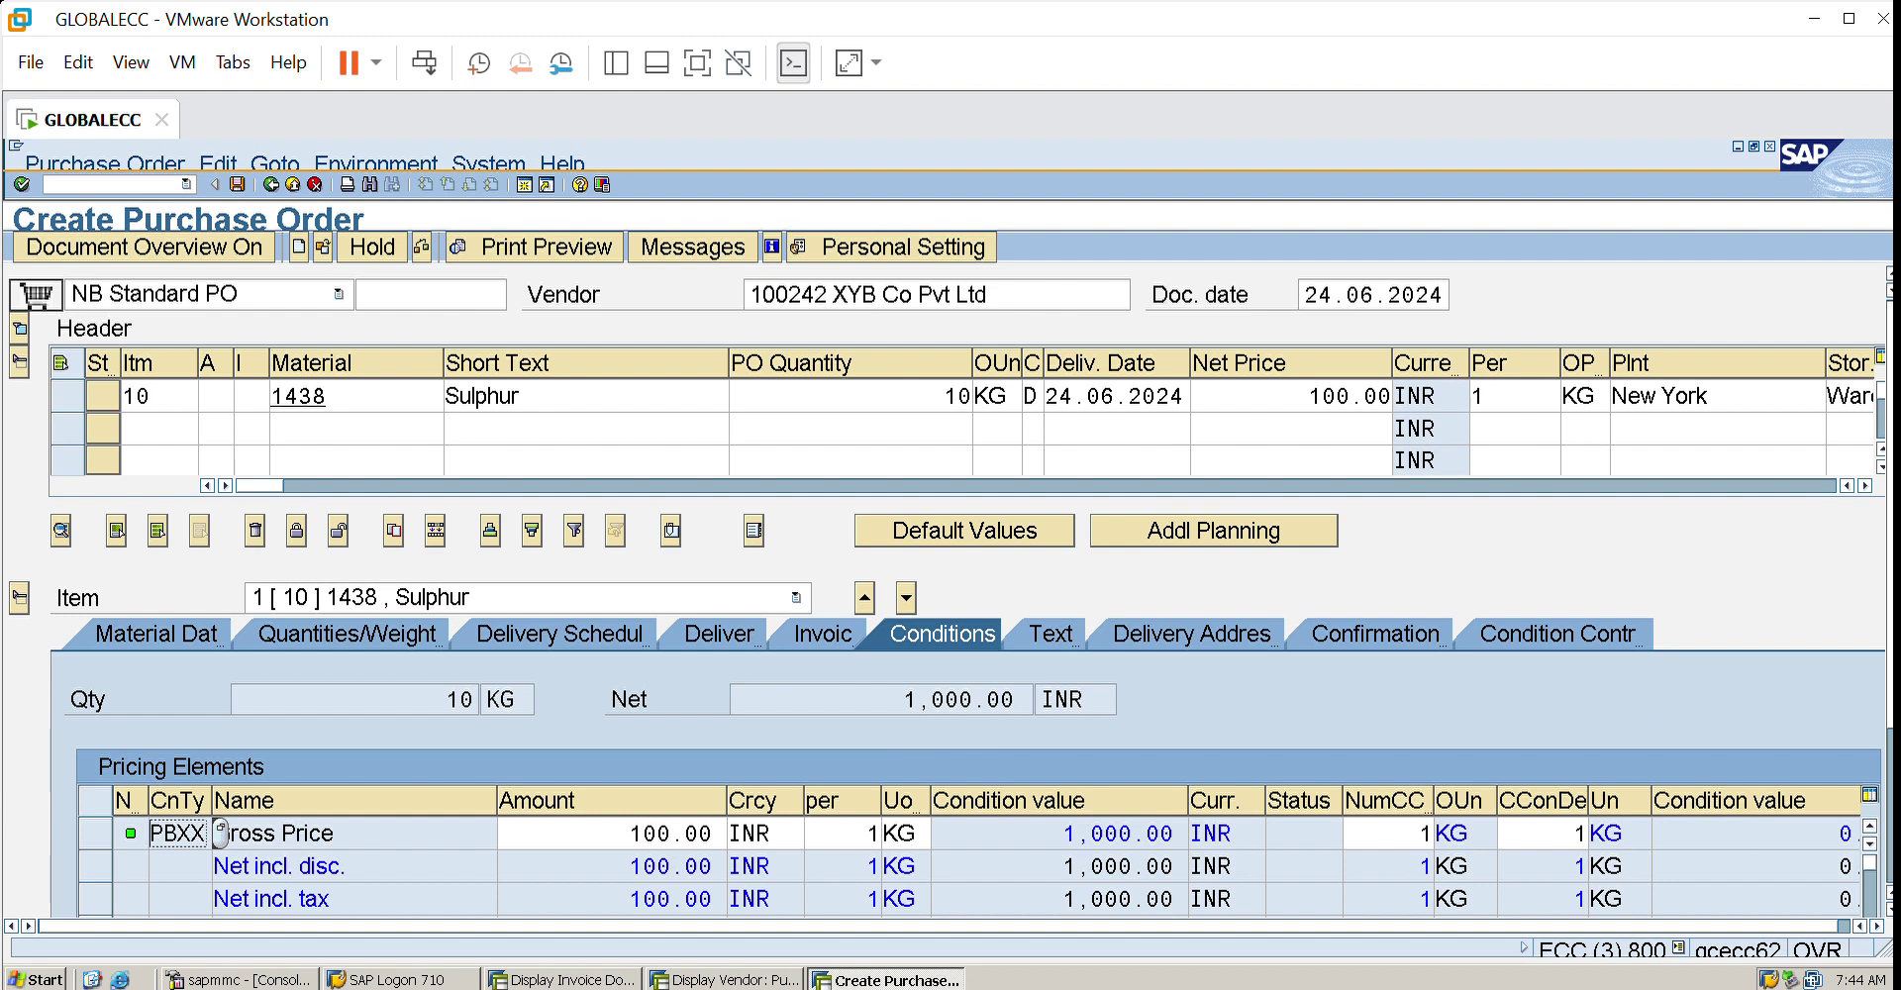
pyautogui.click(219, 832)
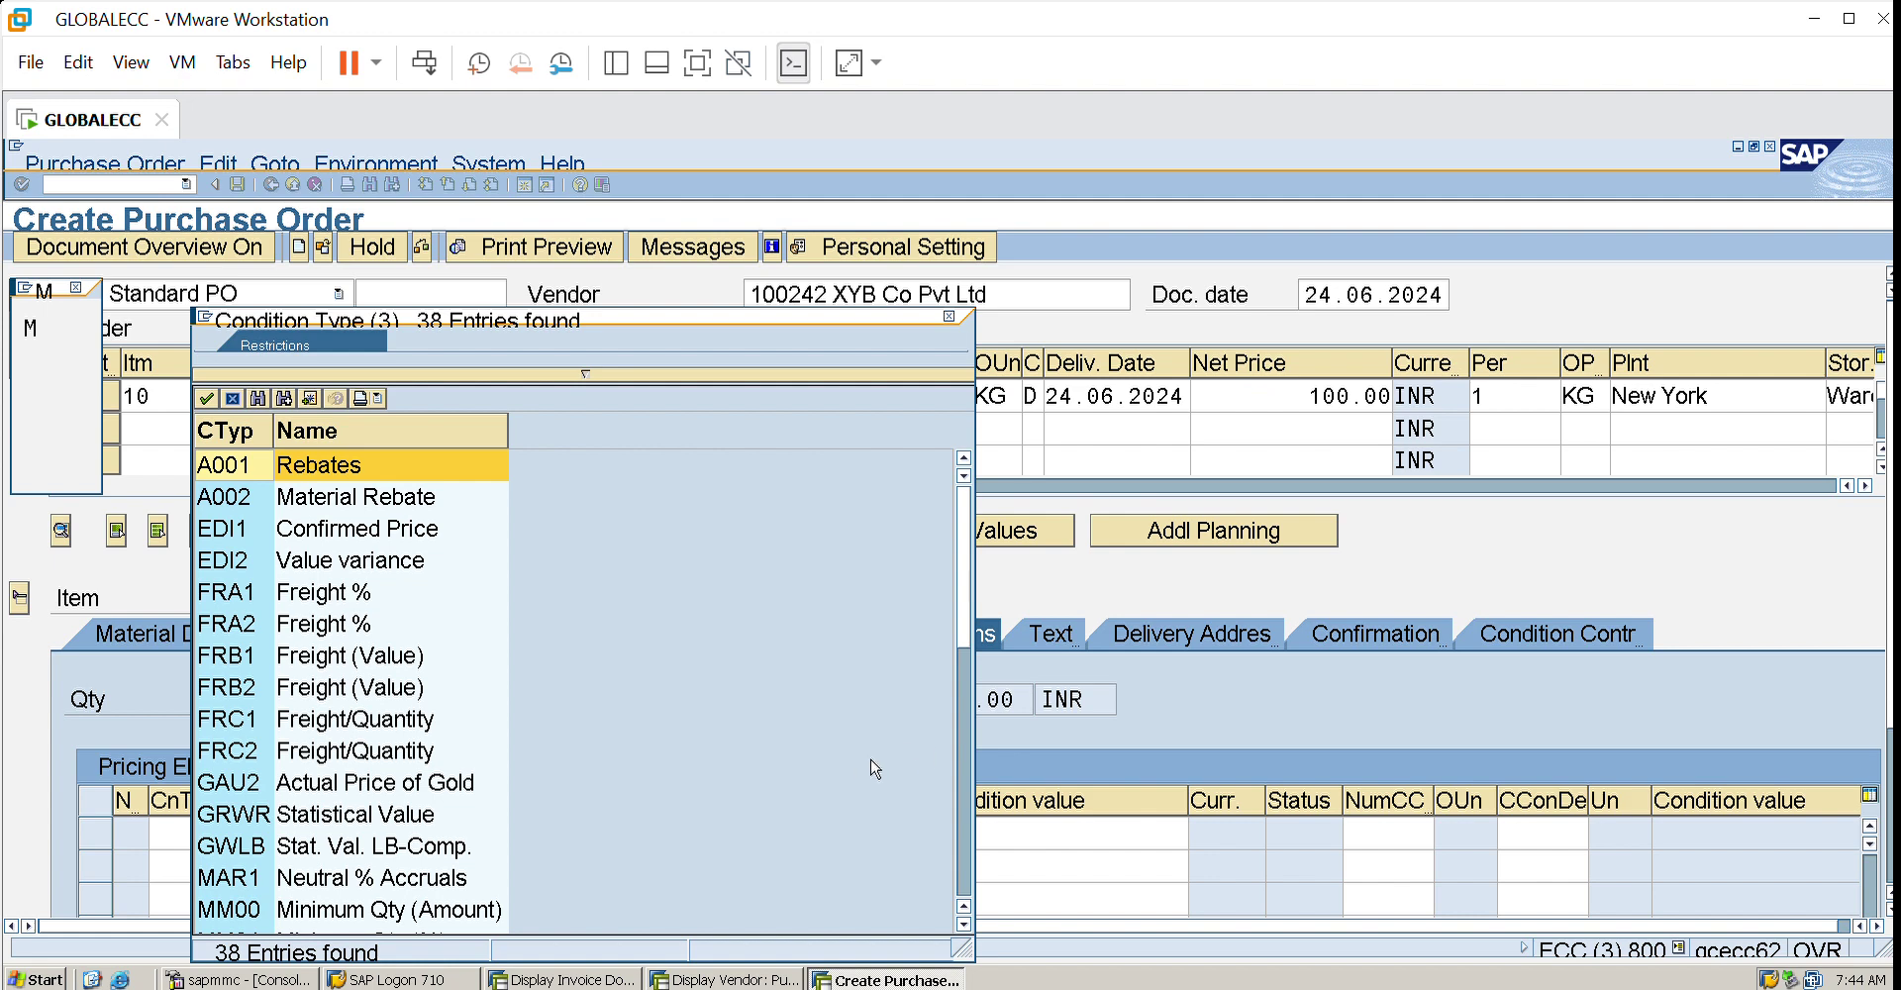
pyautogui.click(969, 823)
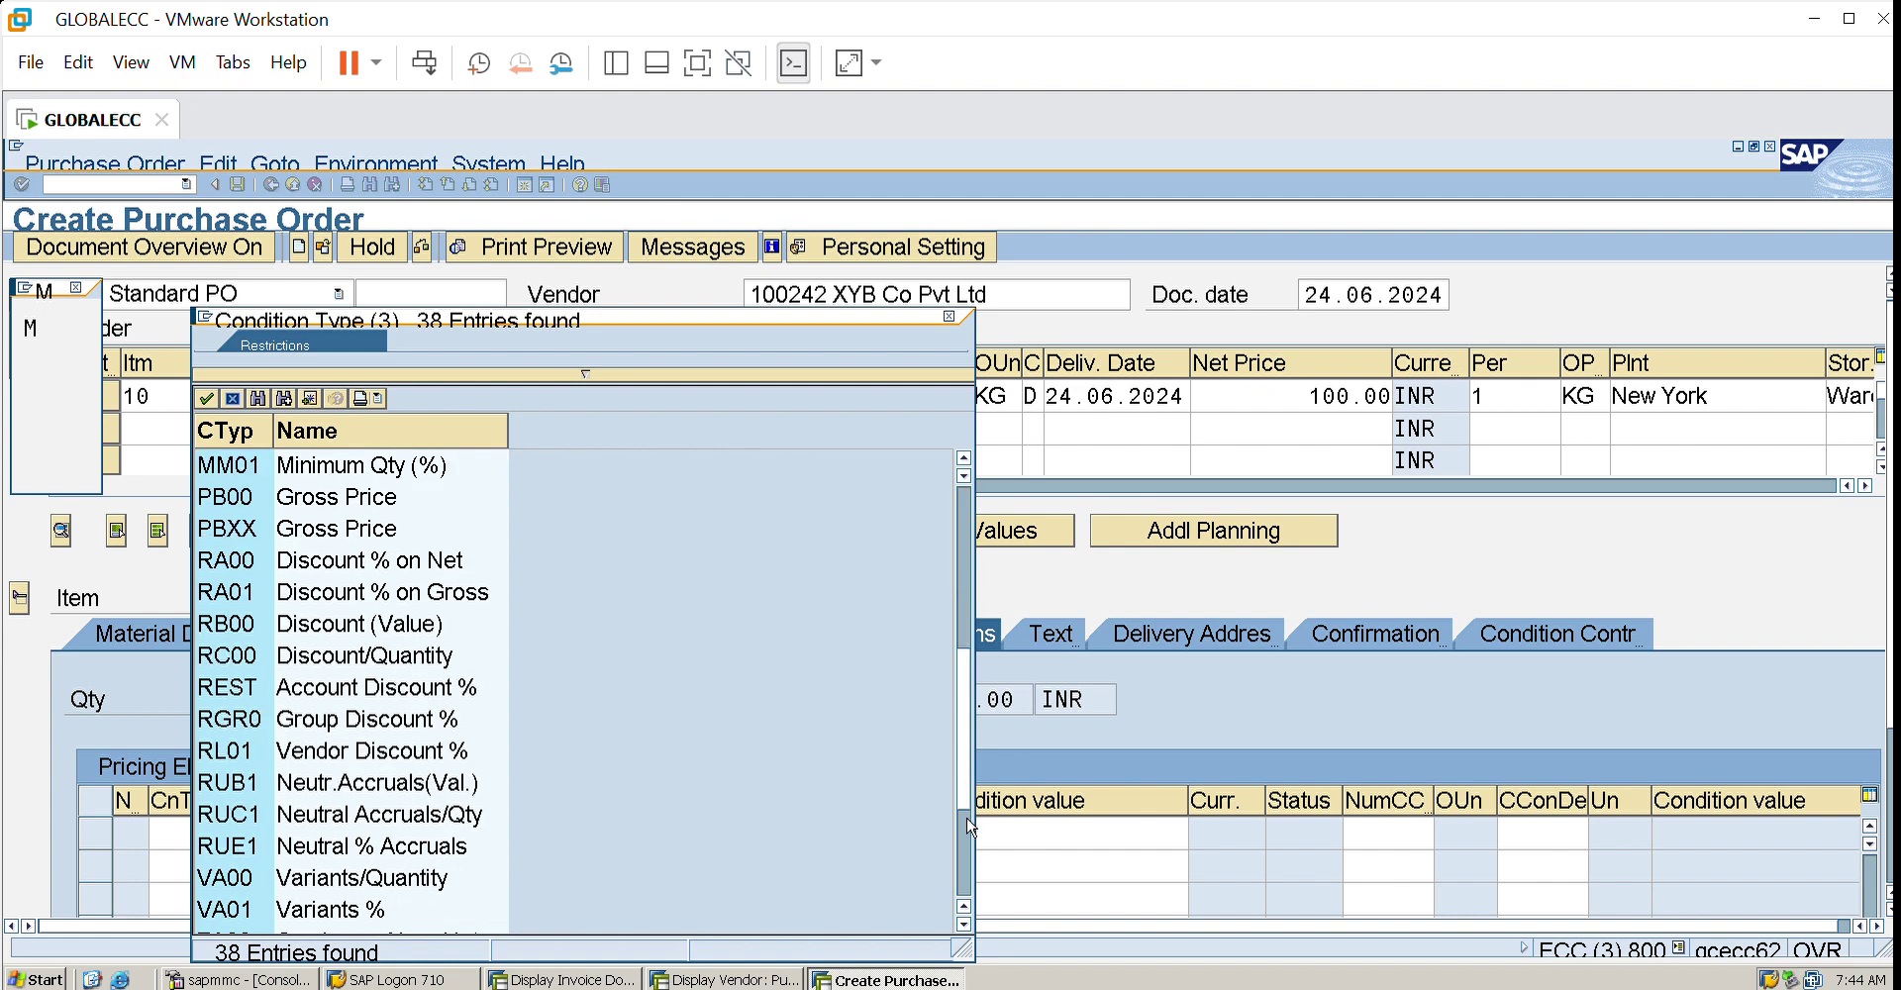
pyautogui.doubleClick(236, 551)
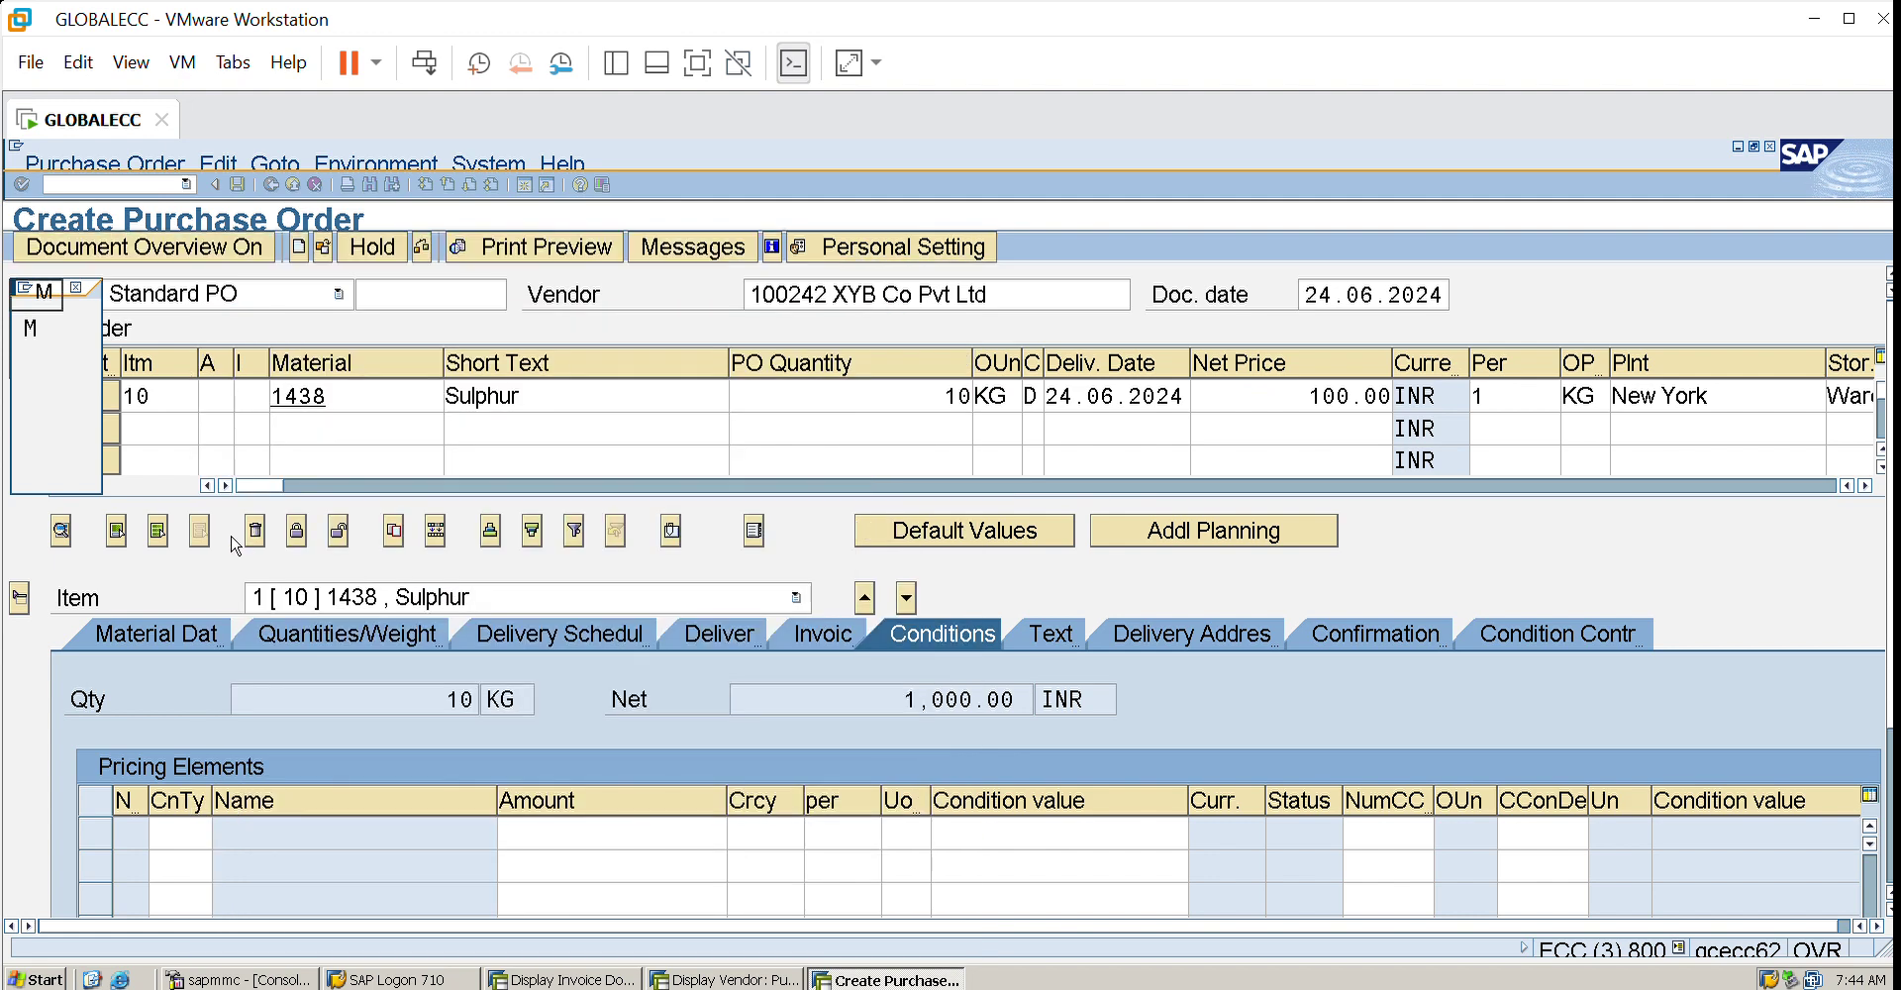
pyautogui.press('Tab')
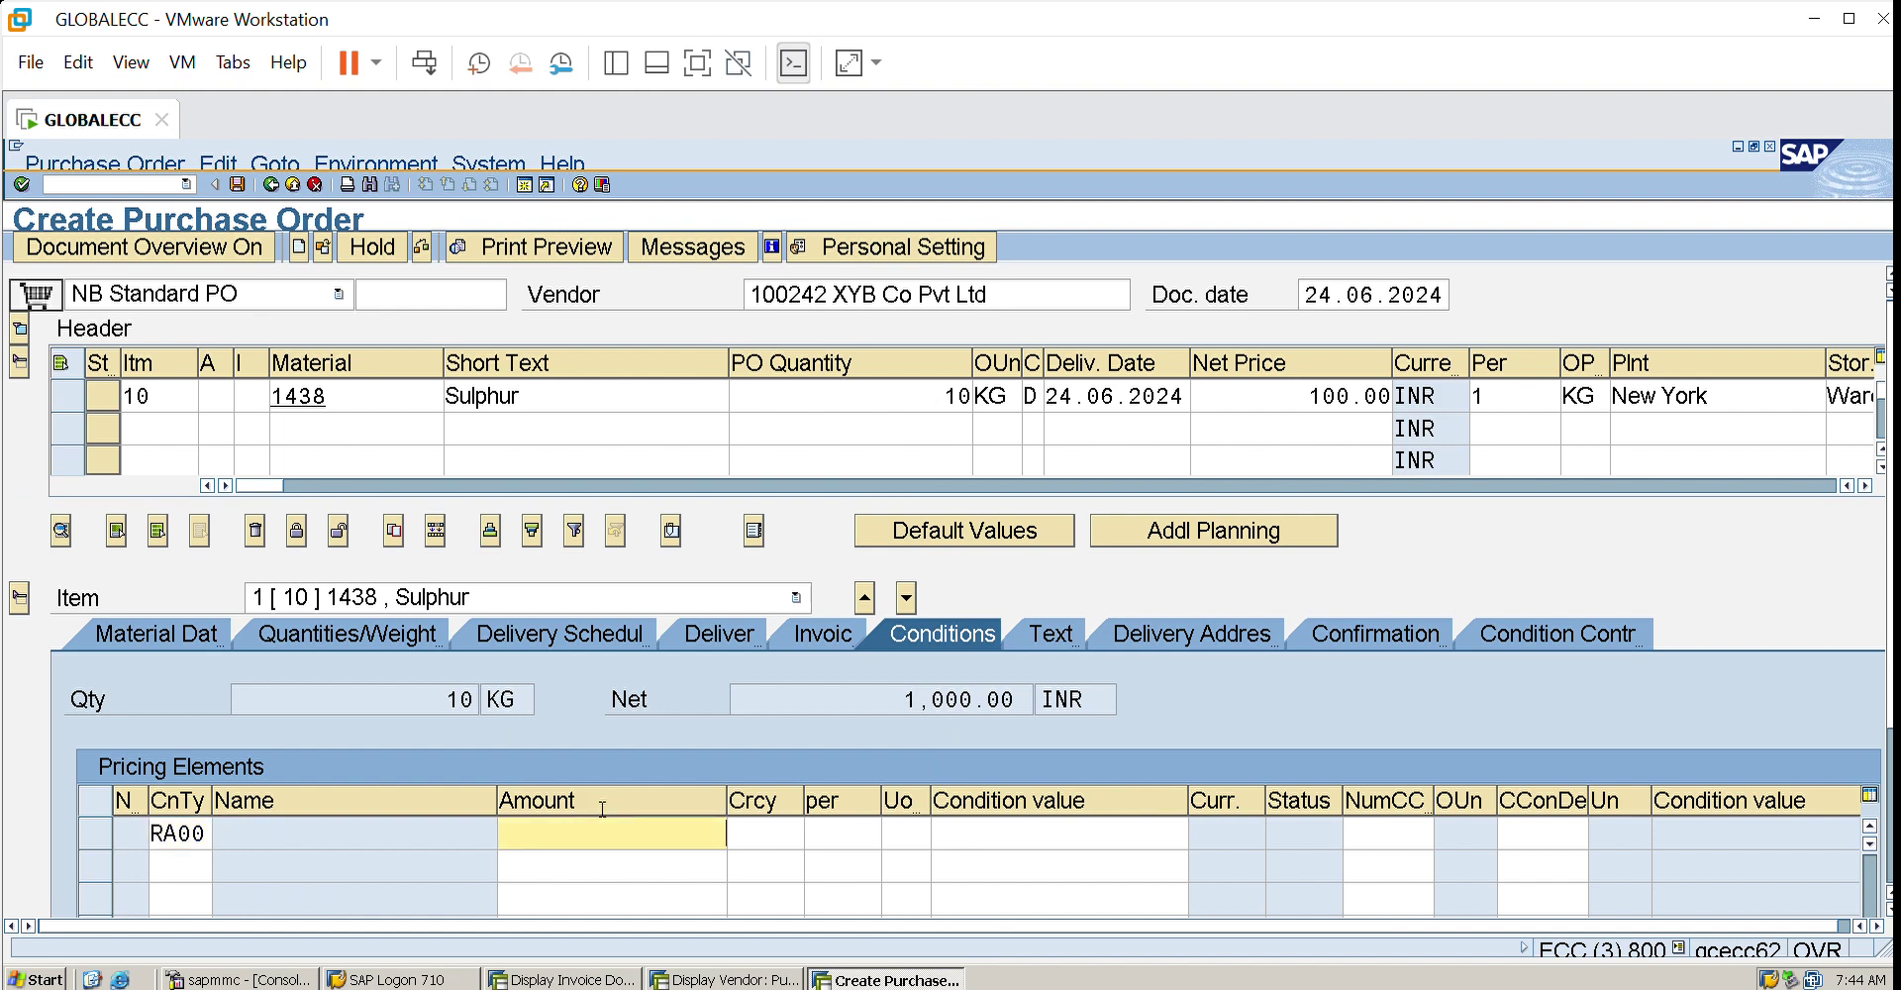
pyautogui.write('1')
pyautogui.press('Return')
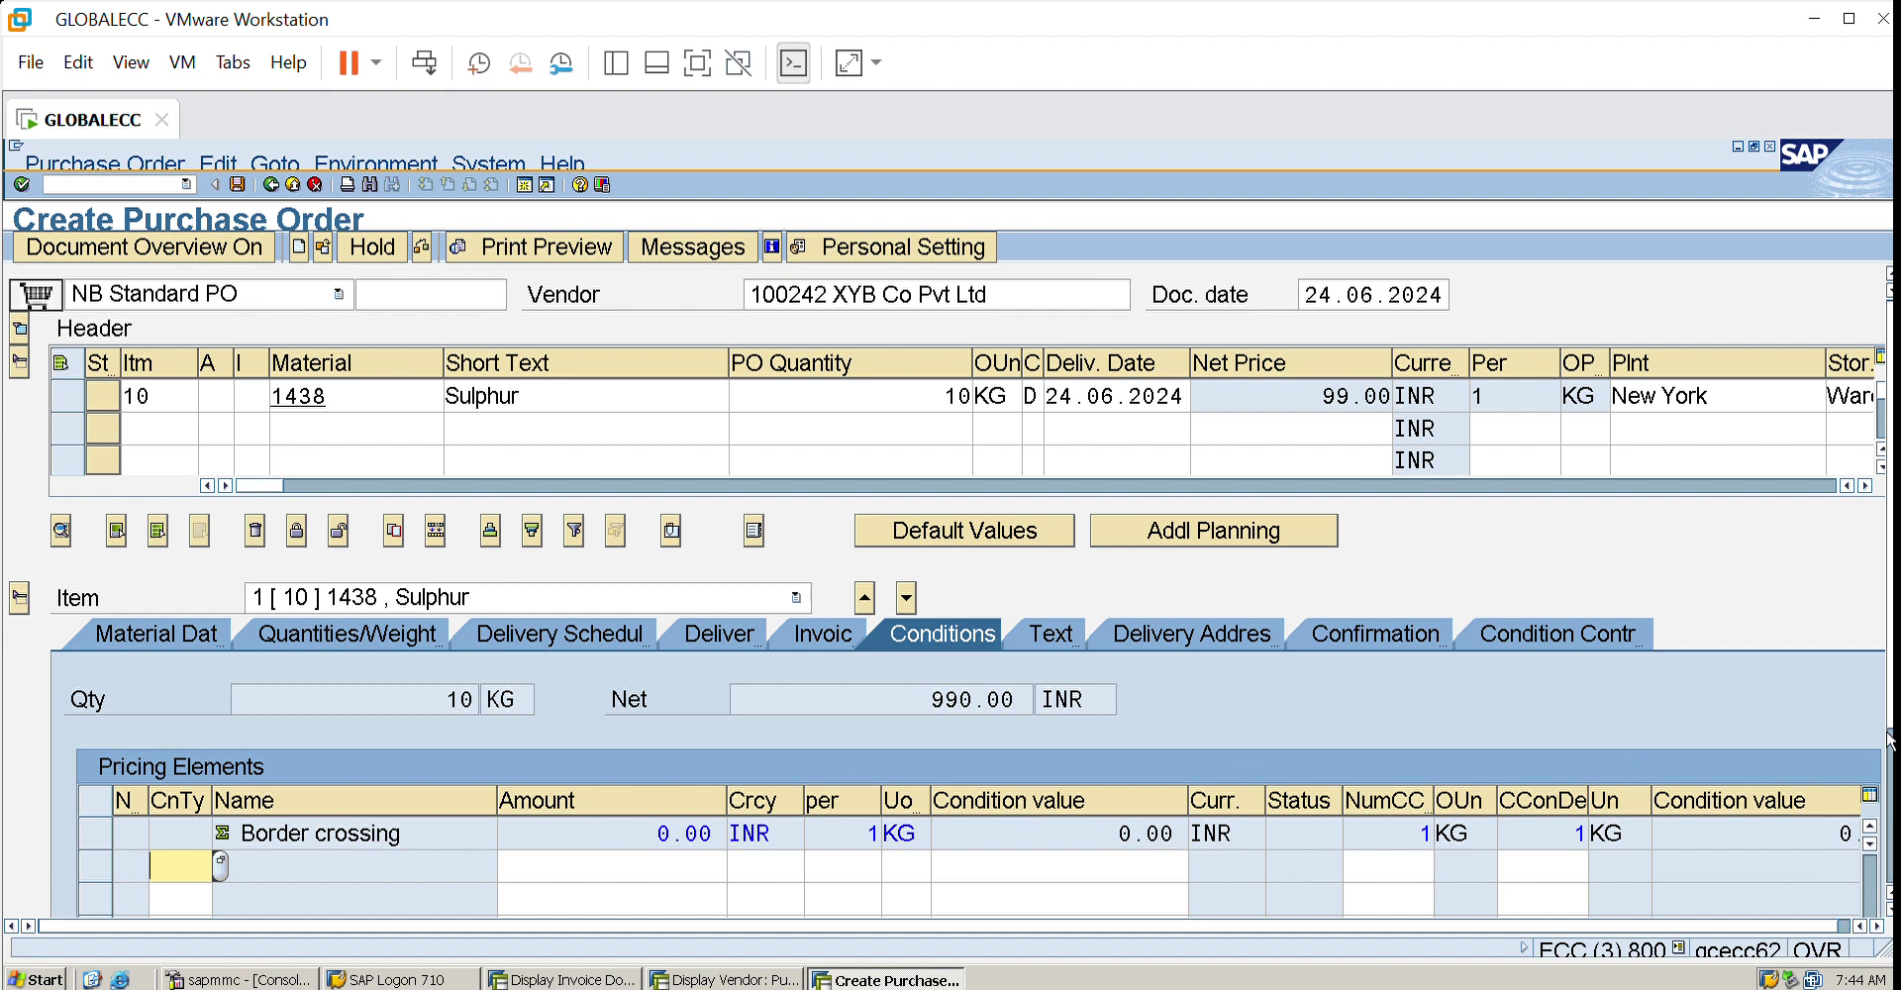
# - Clear the amount of the RA00 discount on the Sulphur item, then save the purchase order and leave it
pyautogui.scroll(2, 1050, 854)
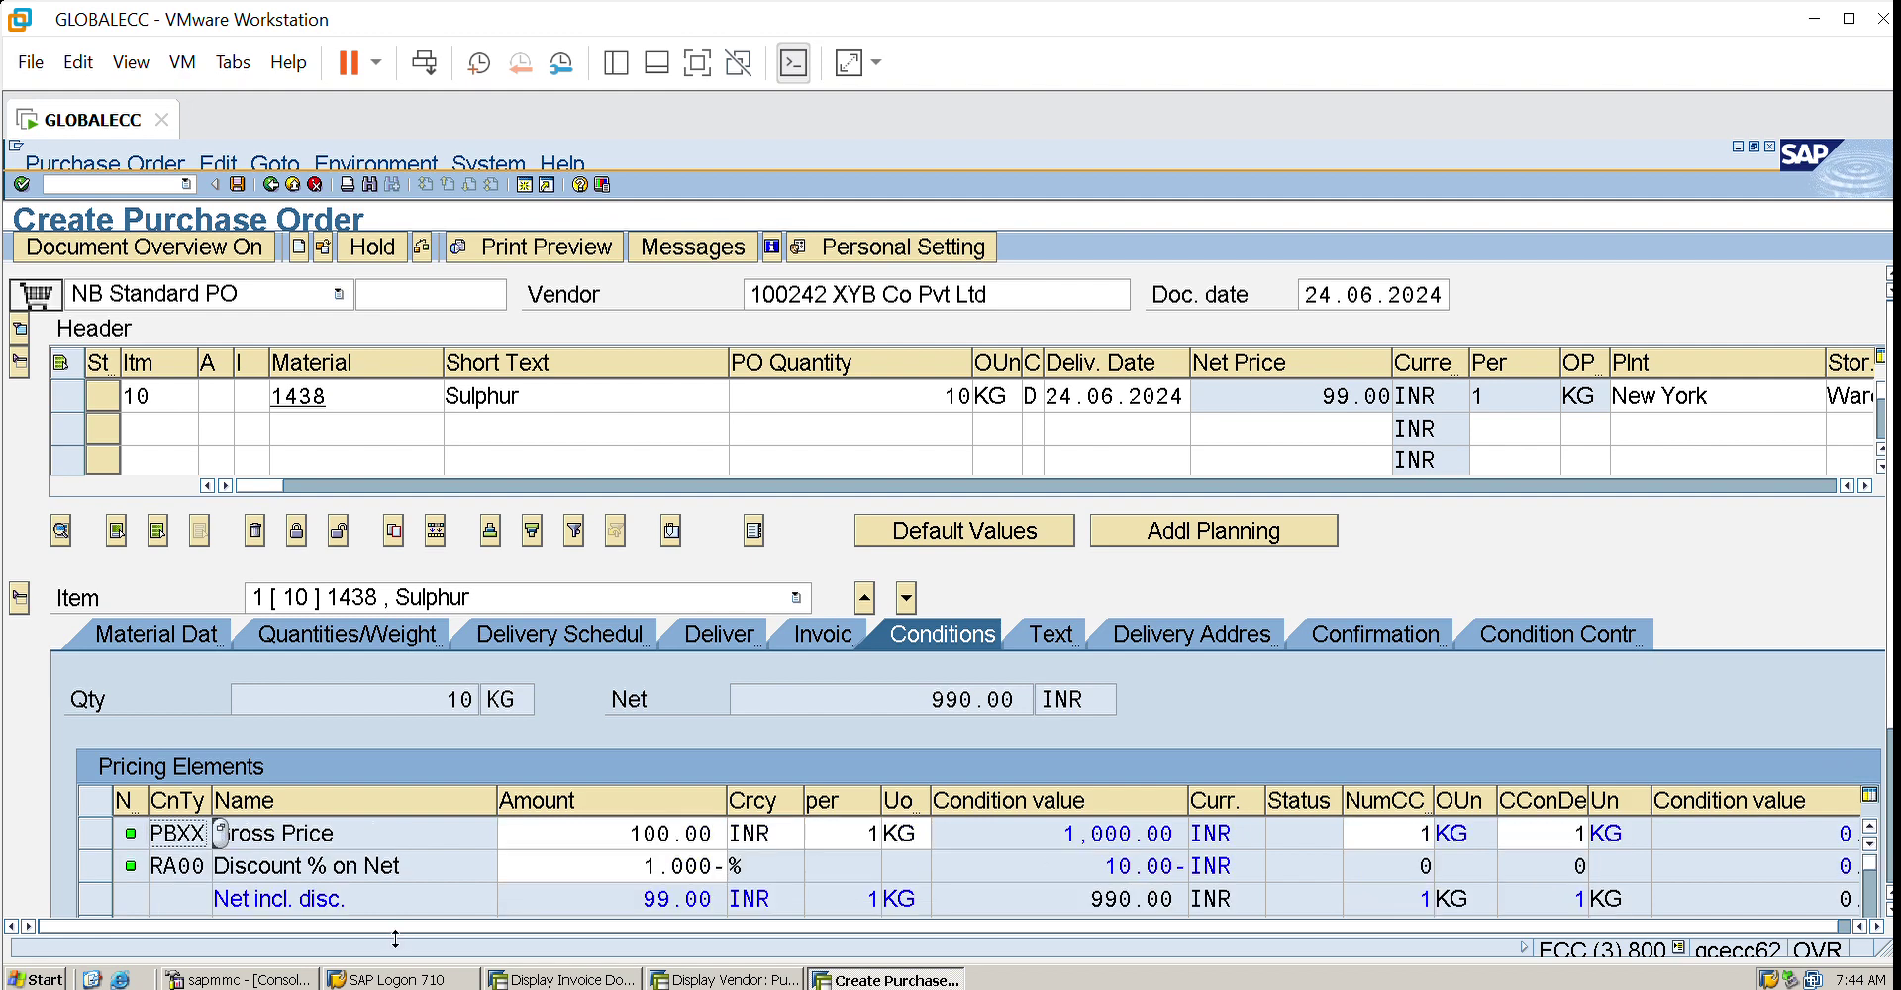
pyautogui.click(643, 852)
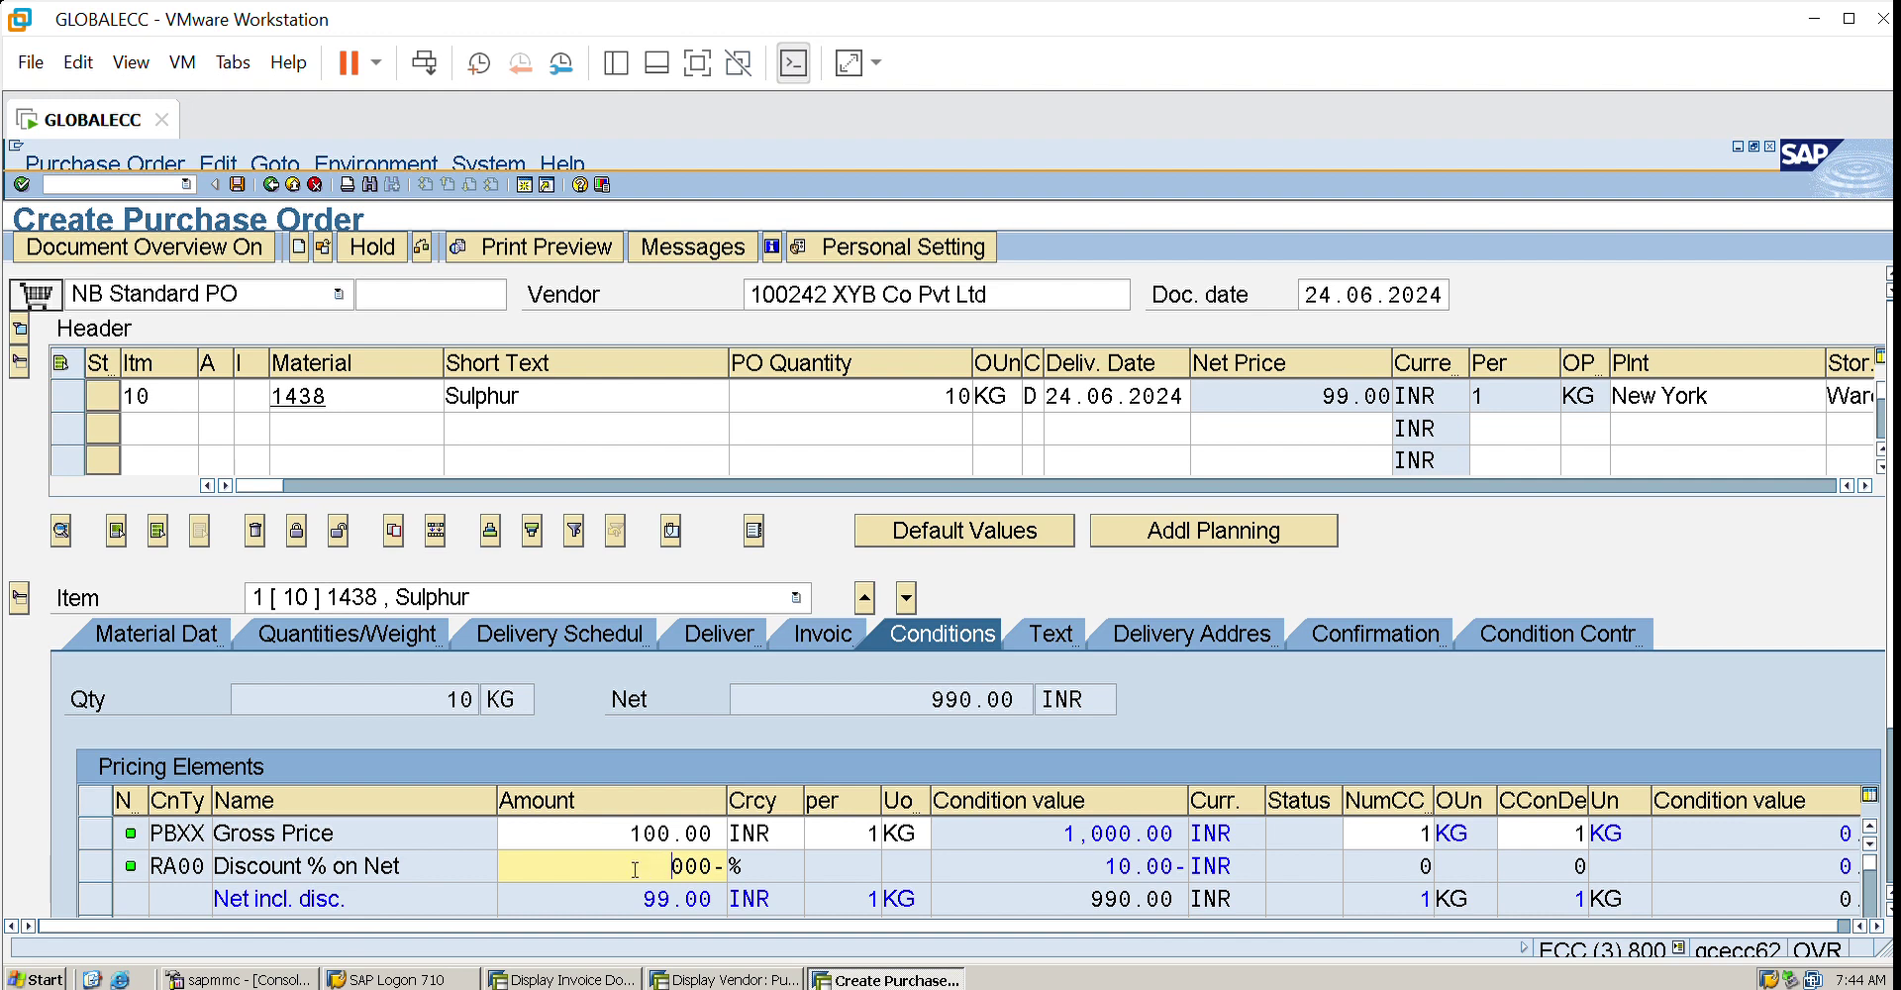
pyautogui.press('Delete')
pyautogui.press('Delete')
pyautogui.press('Delete')
pyautogui.press('Delete')
pyautogui.press('Delete')
pyautogui.press('Delete')
pyautogui.press('Return')
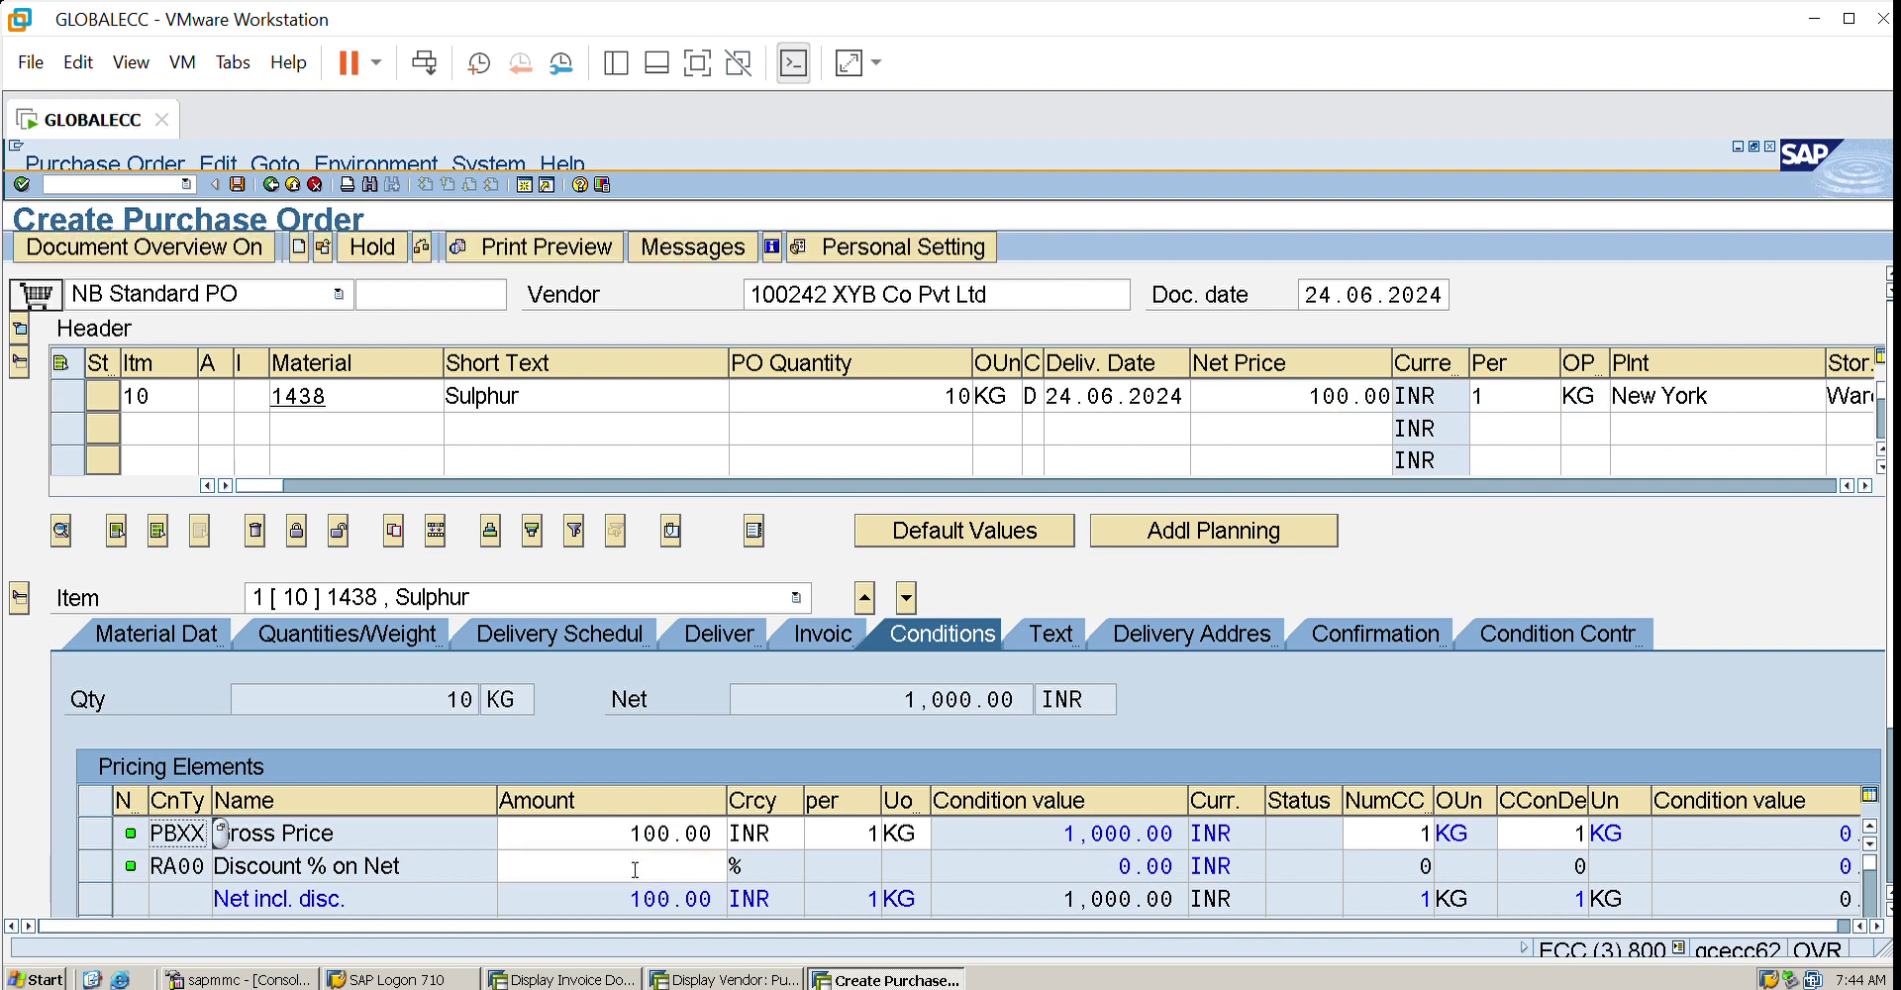
pyautogui.click(239, 182)
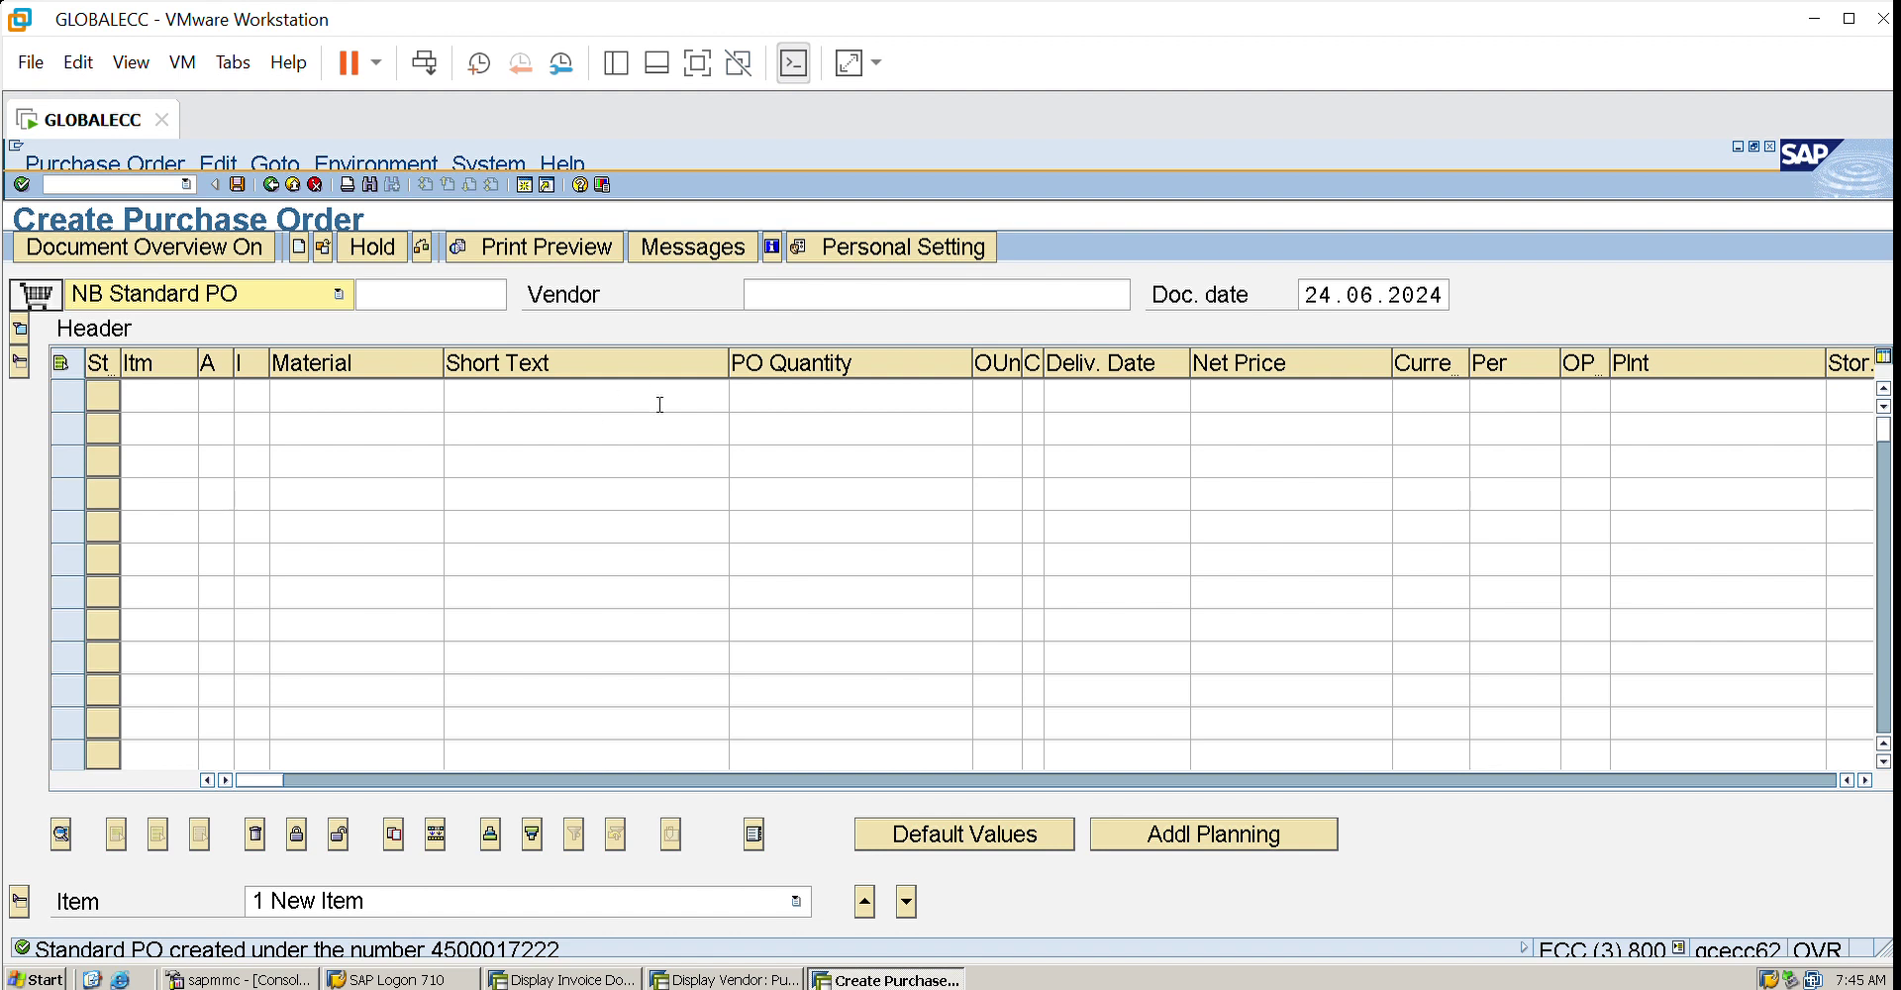
pyautogui.click(313, 183)
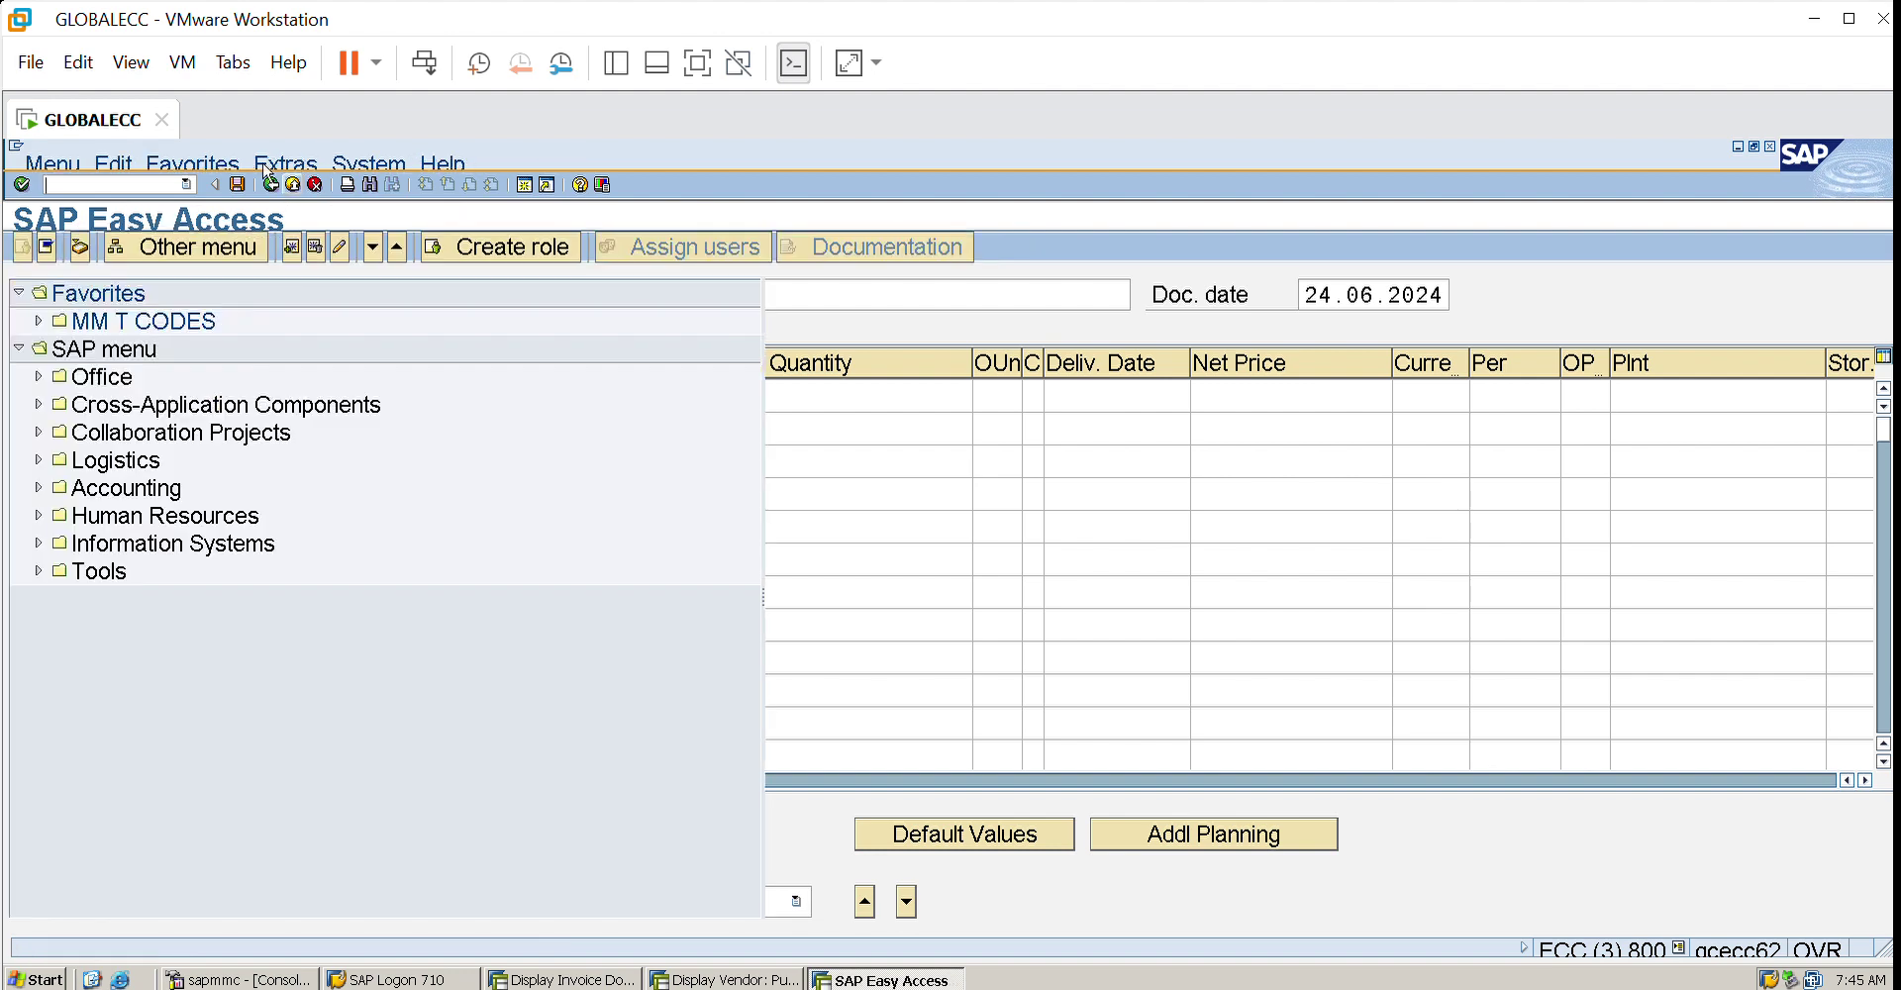
# - Try to enter a MIRO invoice dated 24.06.2024 against the newly created purchase order, and leave invoice entry
pyautogui.write('mi')
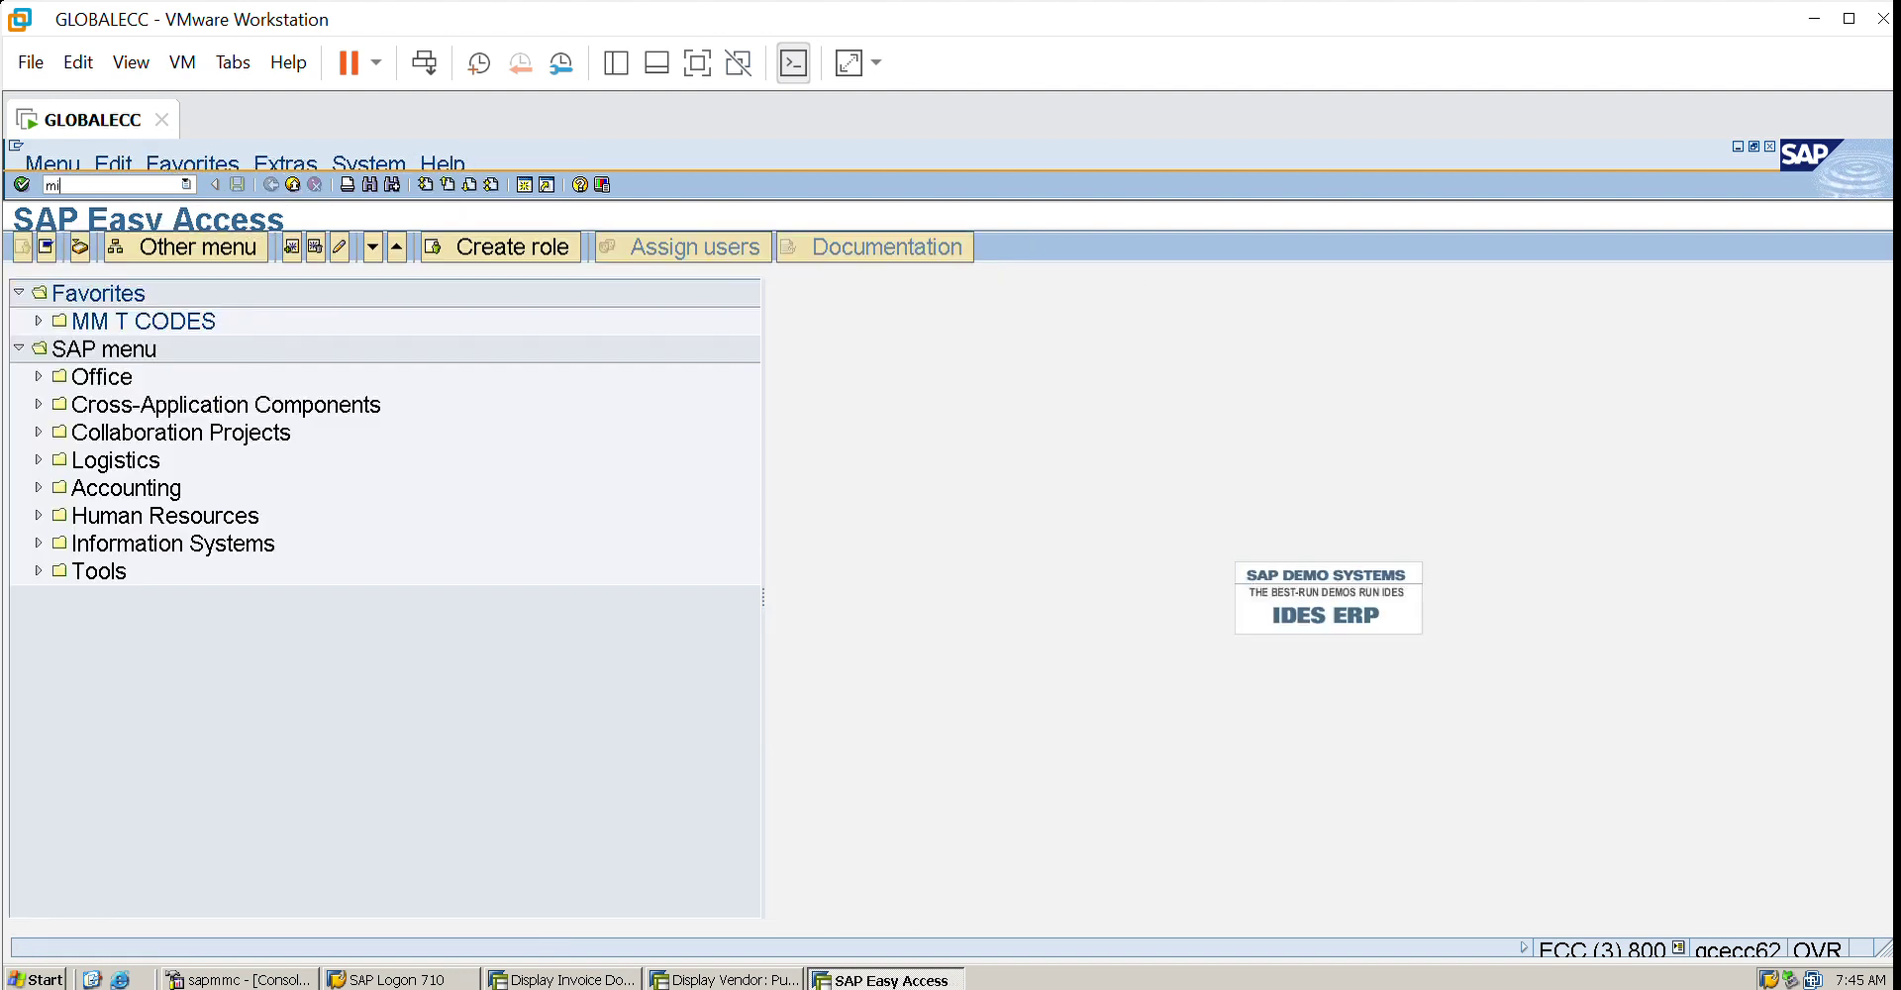
pyautogui.write('ro')
pyautogui.press('Return')
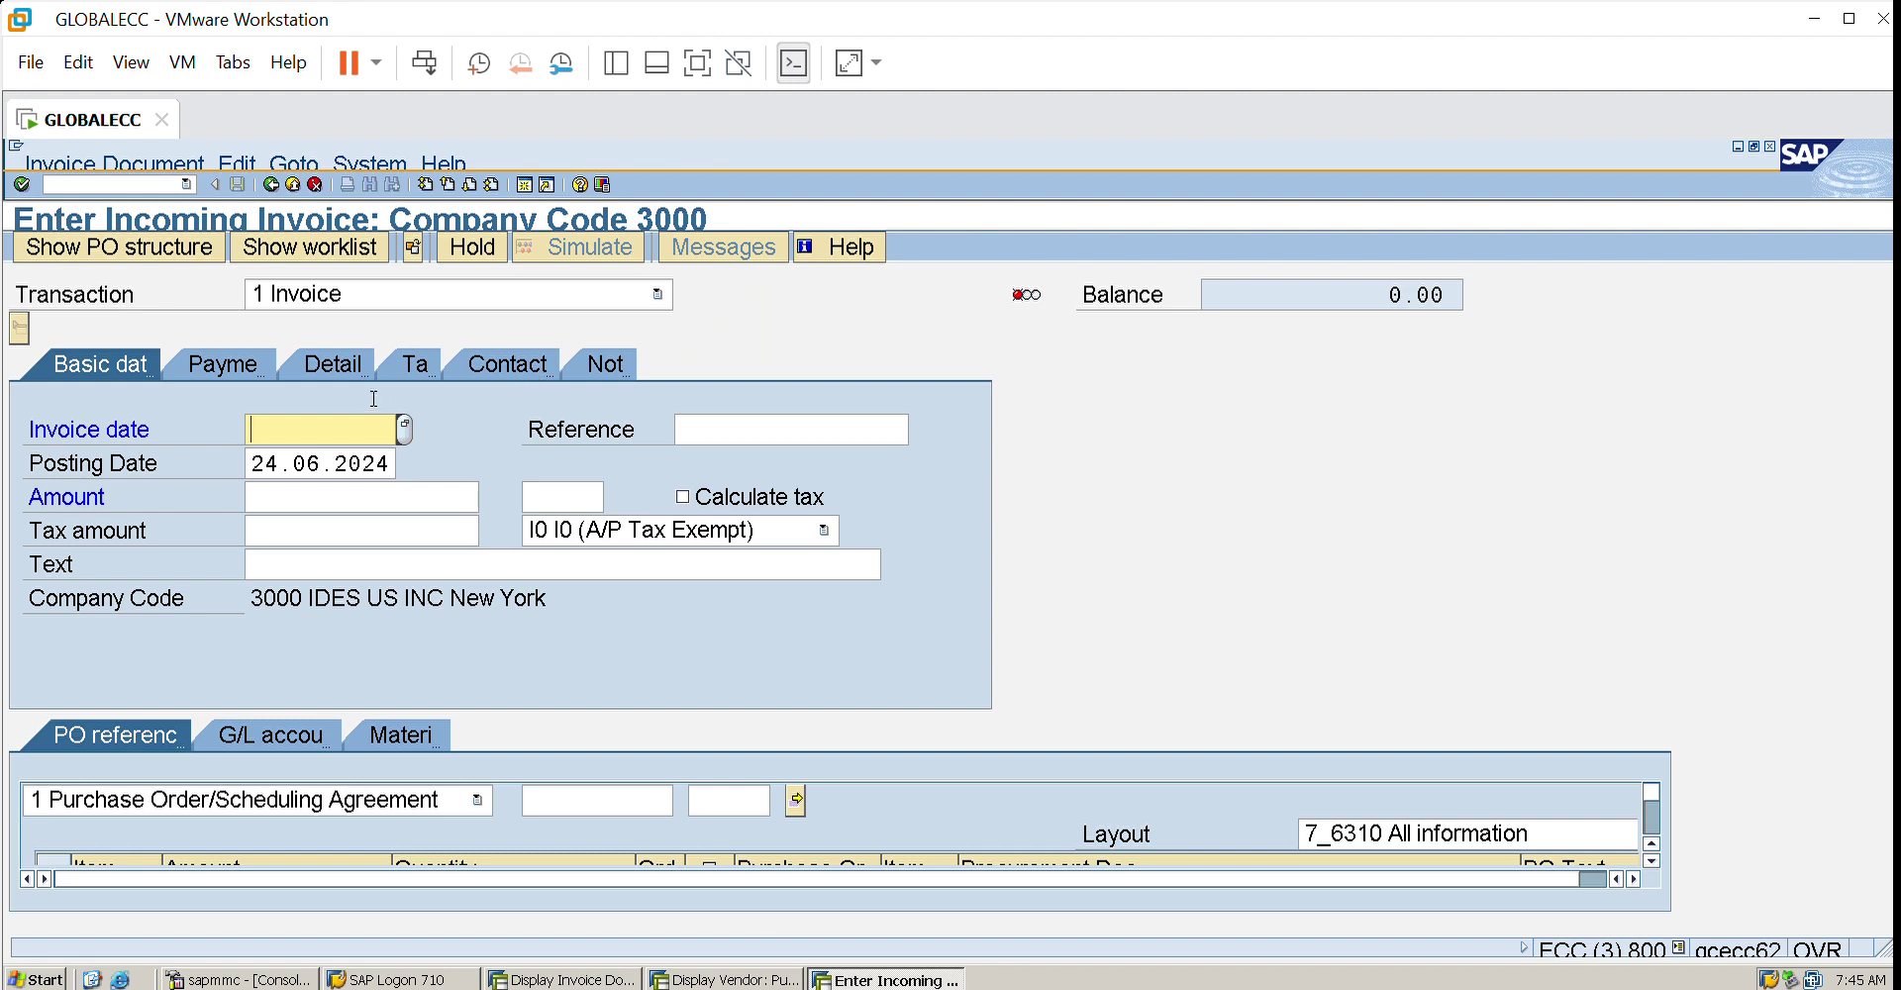
pyautogui.click(374, 429)
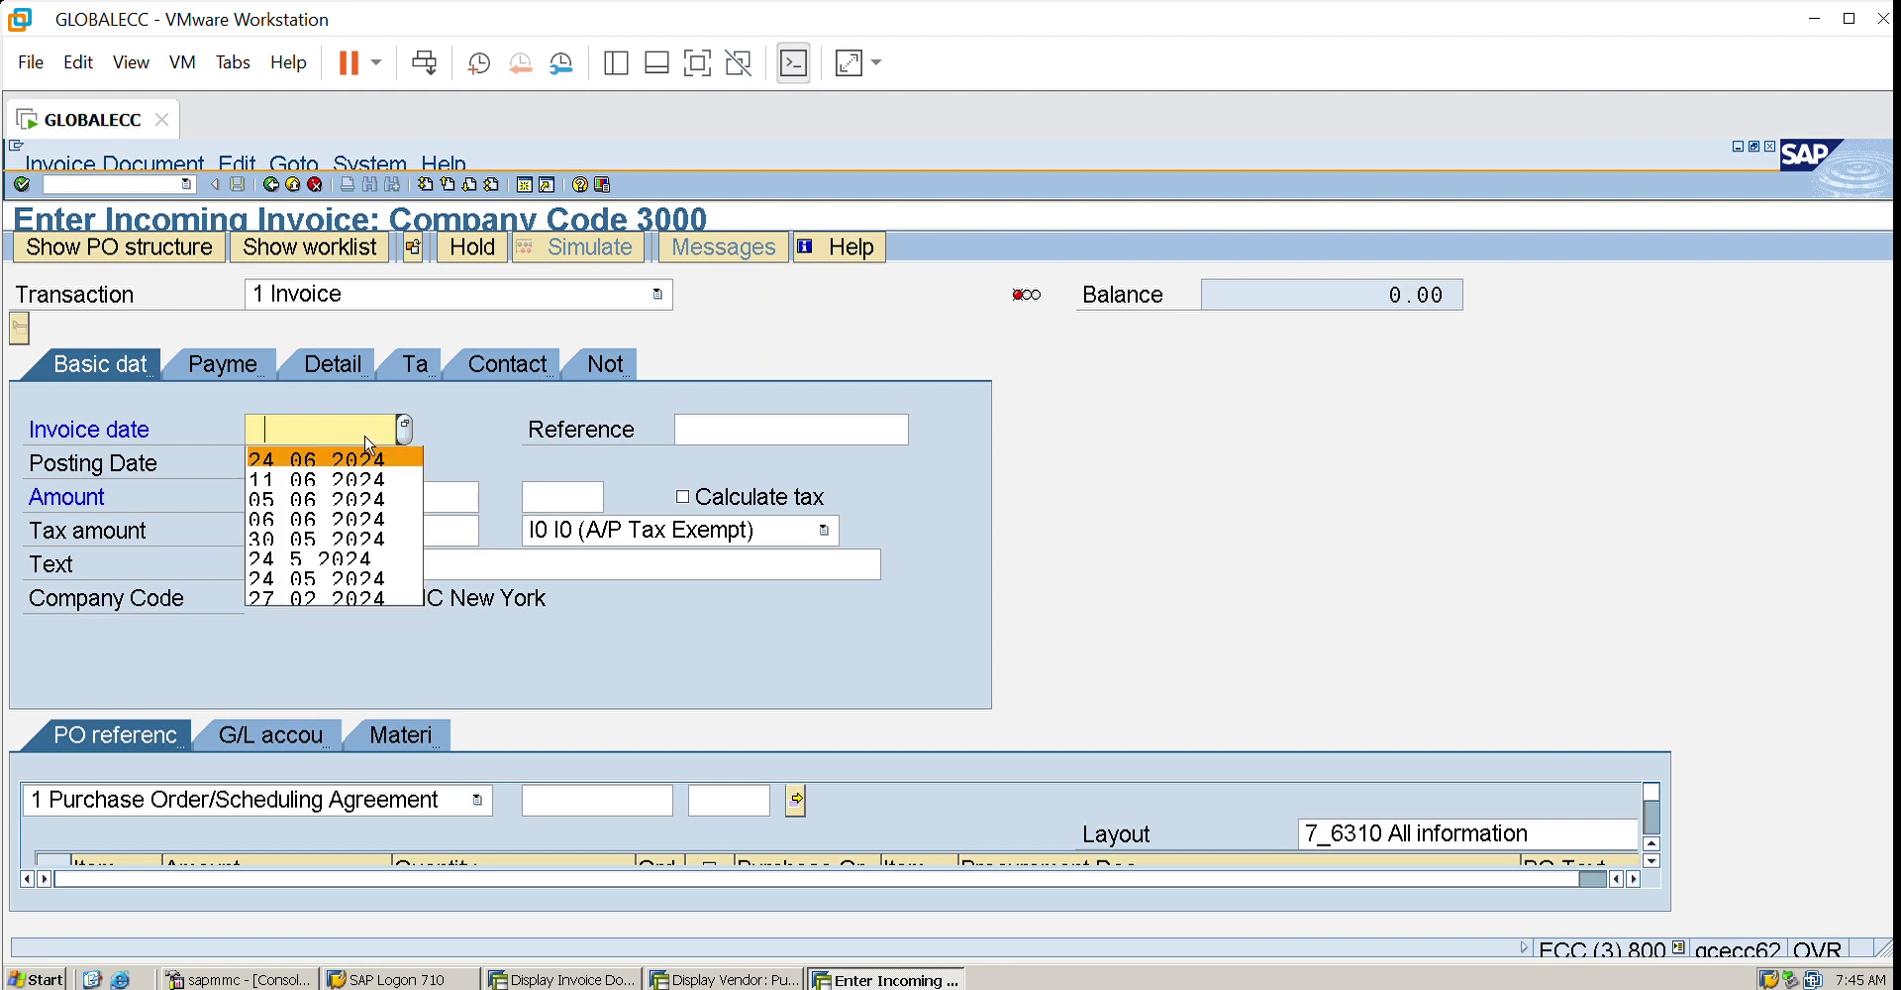
pyautogui.click(369, 447)
pyautogui.click(564, 798)
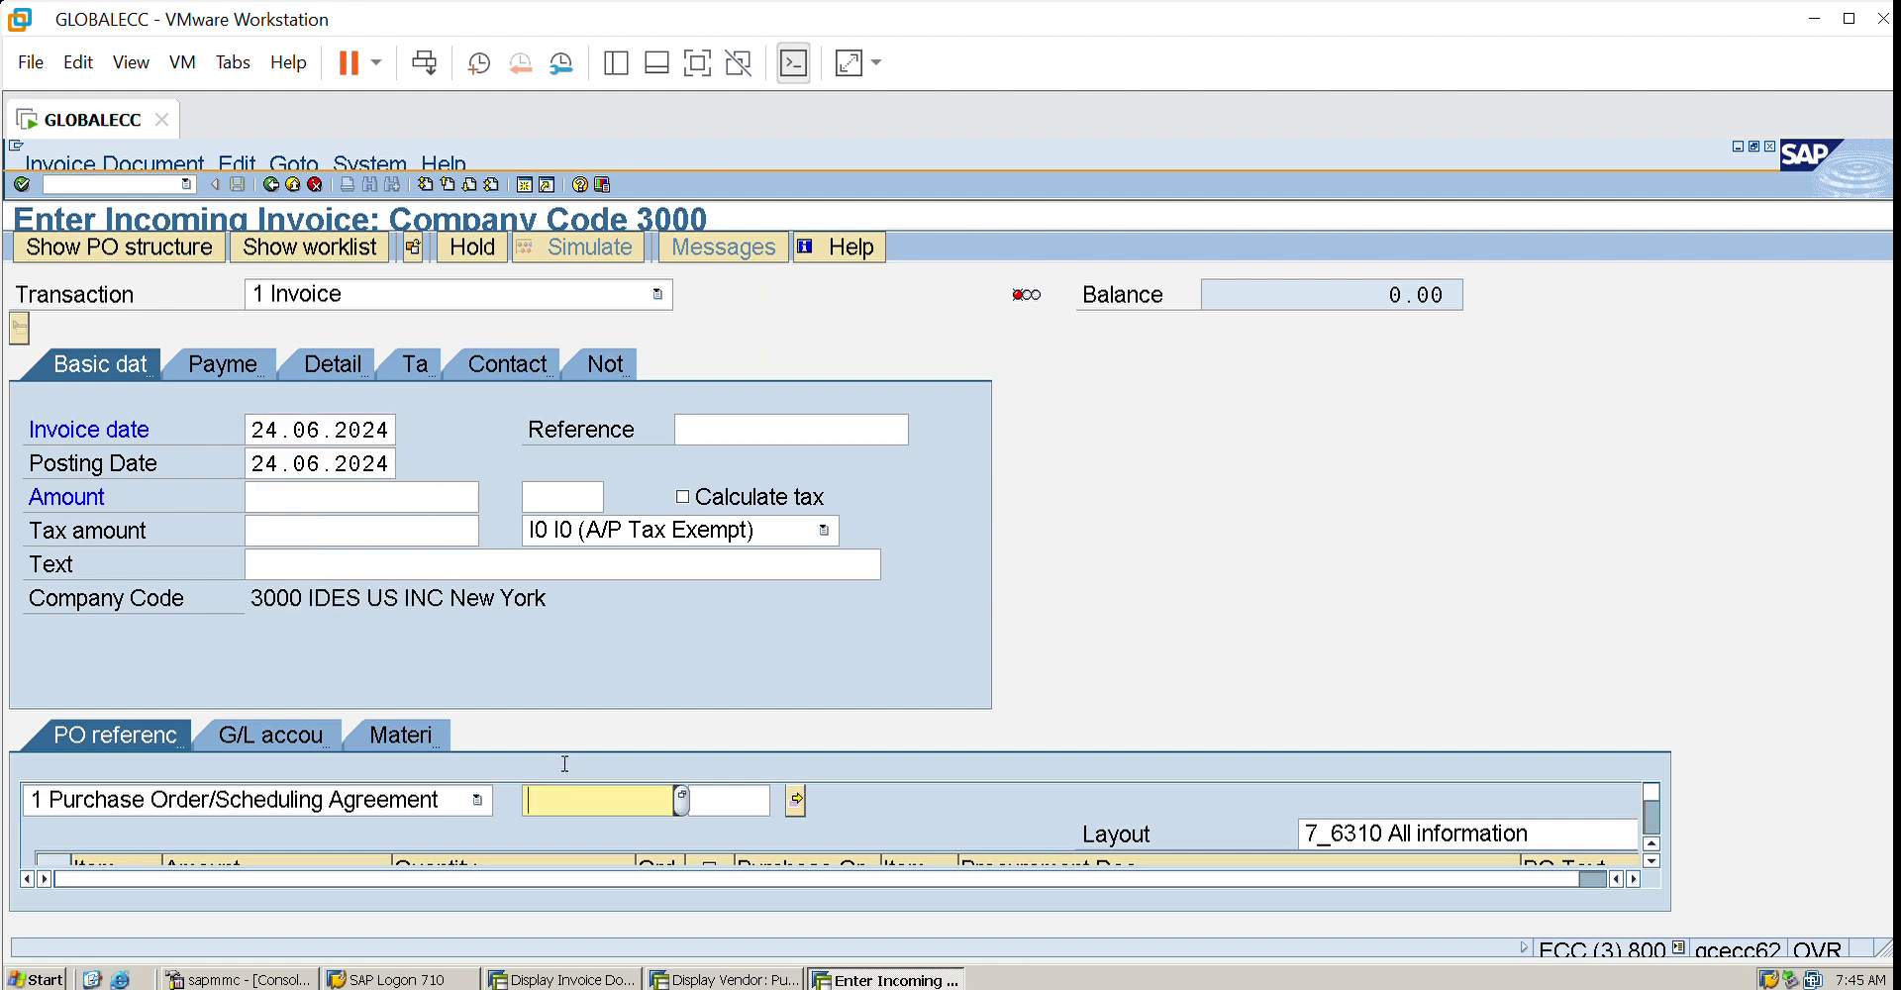
pyautogui.write('45000')
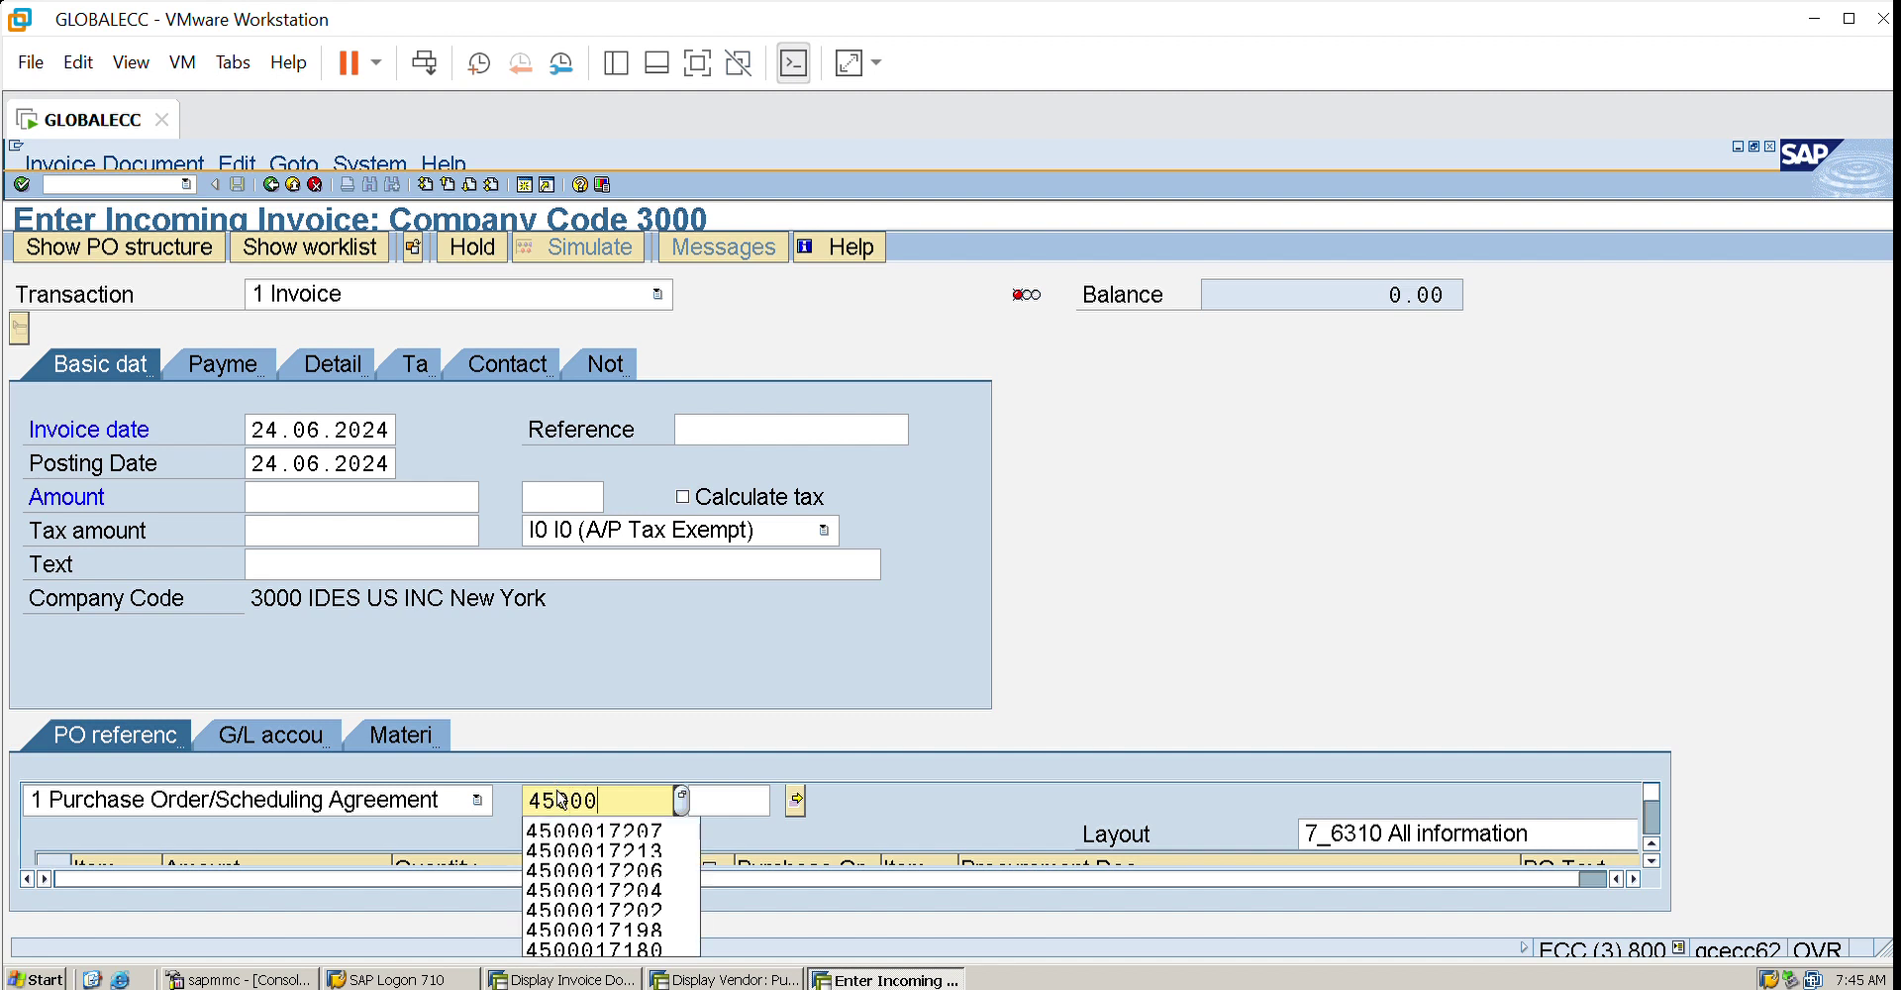
pyautogui.write('17222')
pyautogui.press('Return')
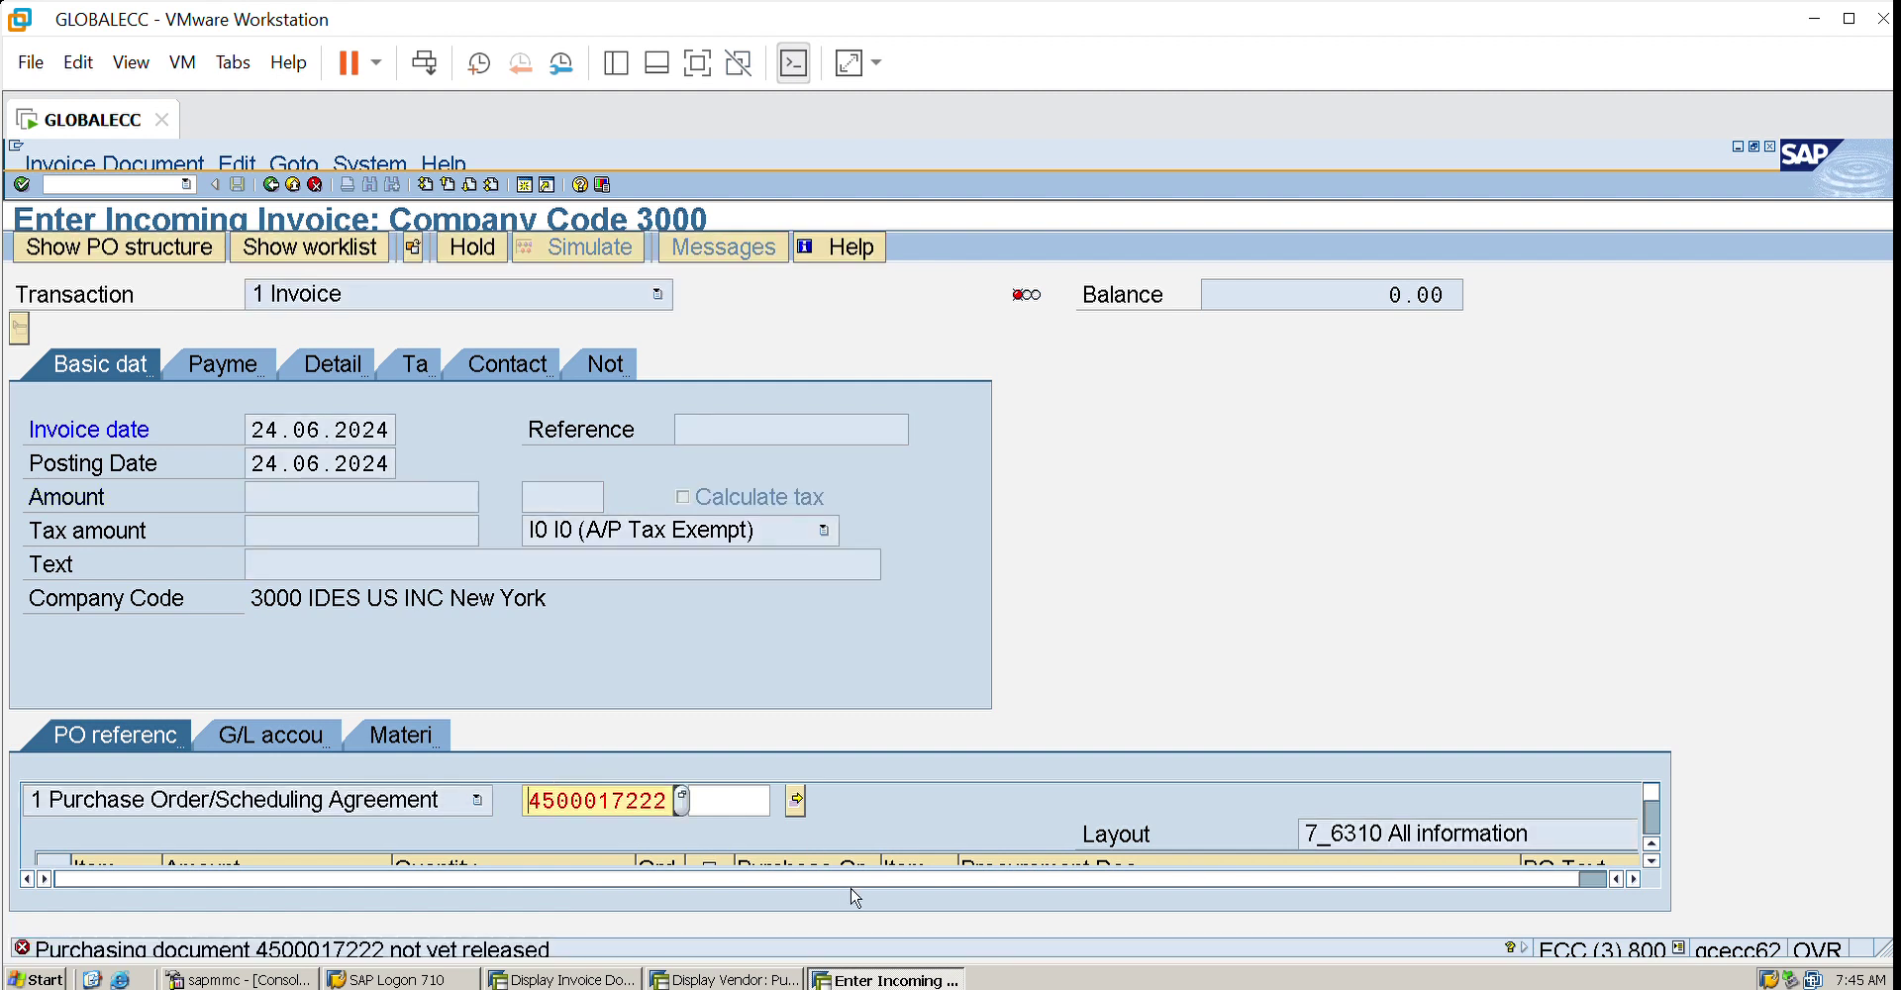
pyautogui.click(313, 183)
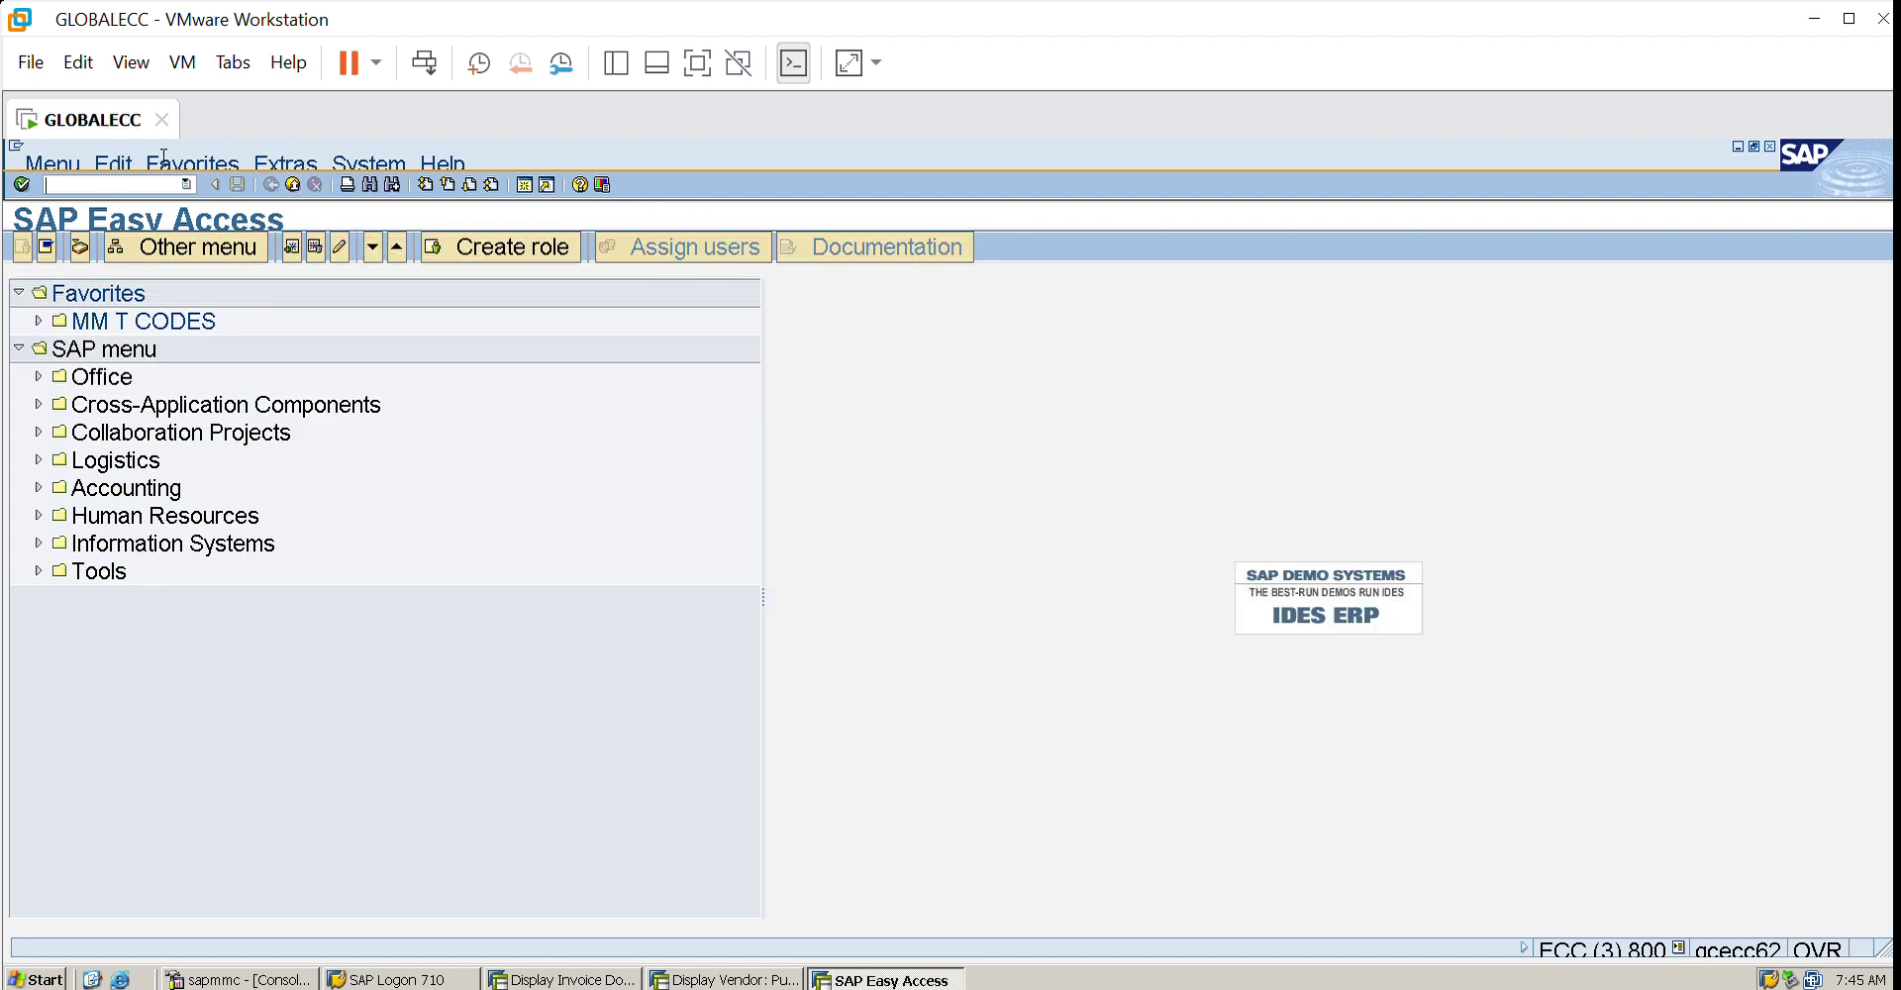
# - Open the new purchase order in ME29N and release it with codes 80 (Asst Manager) and 81 (Finance Manager)
pyautogui.write('me29n')
pyautogui.press('Return')
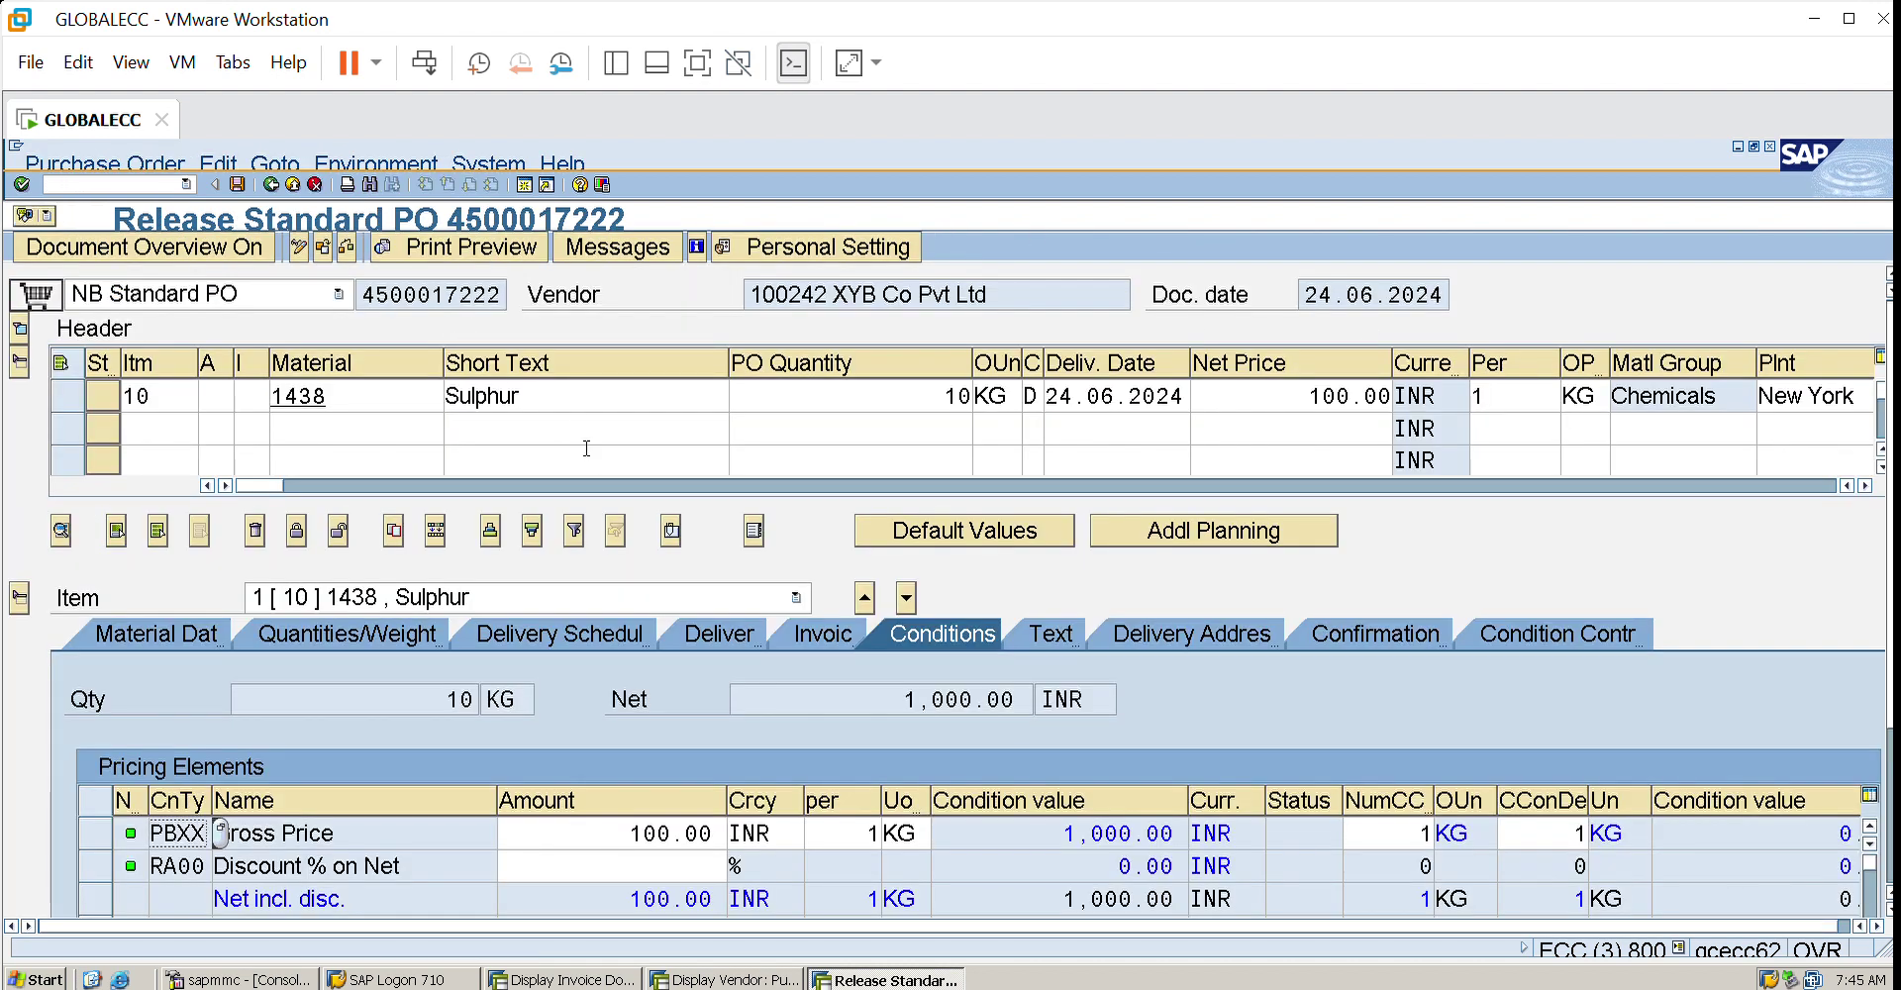
pyautogui.click(22, 320)
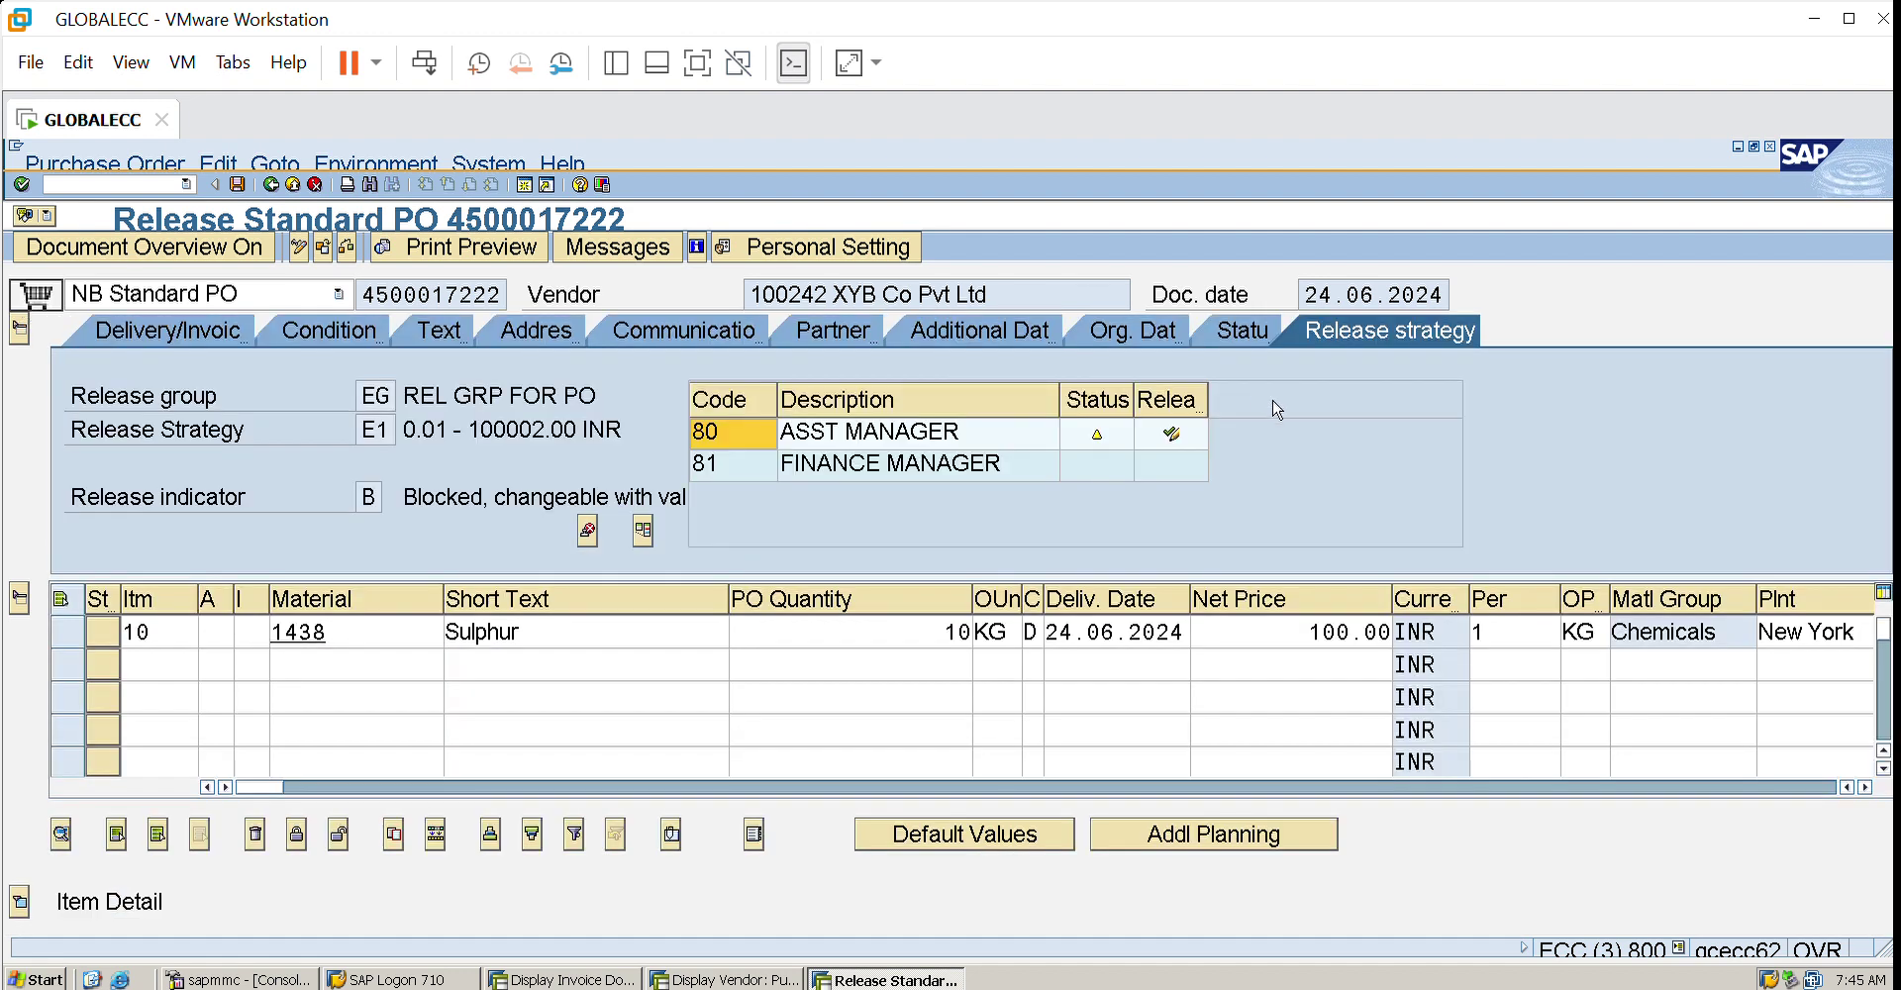
pyautogui.click(1171, 433)
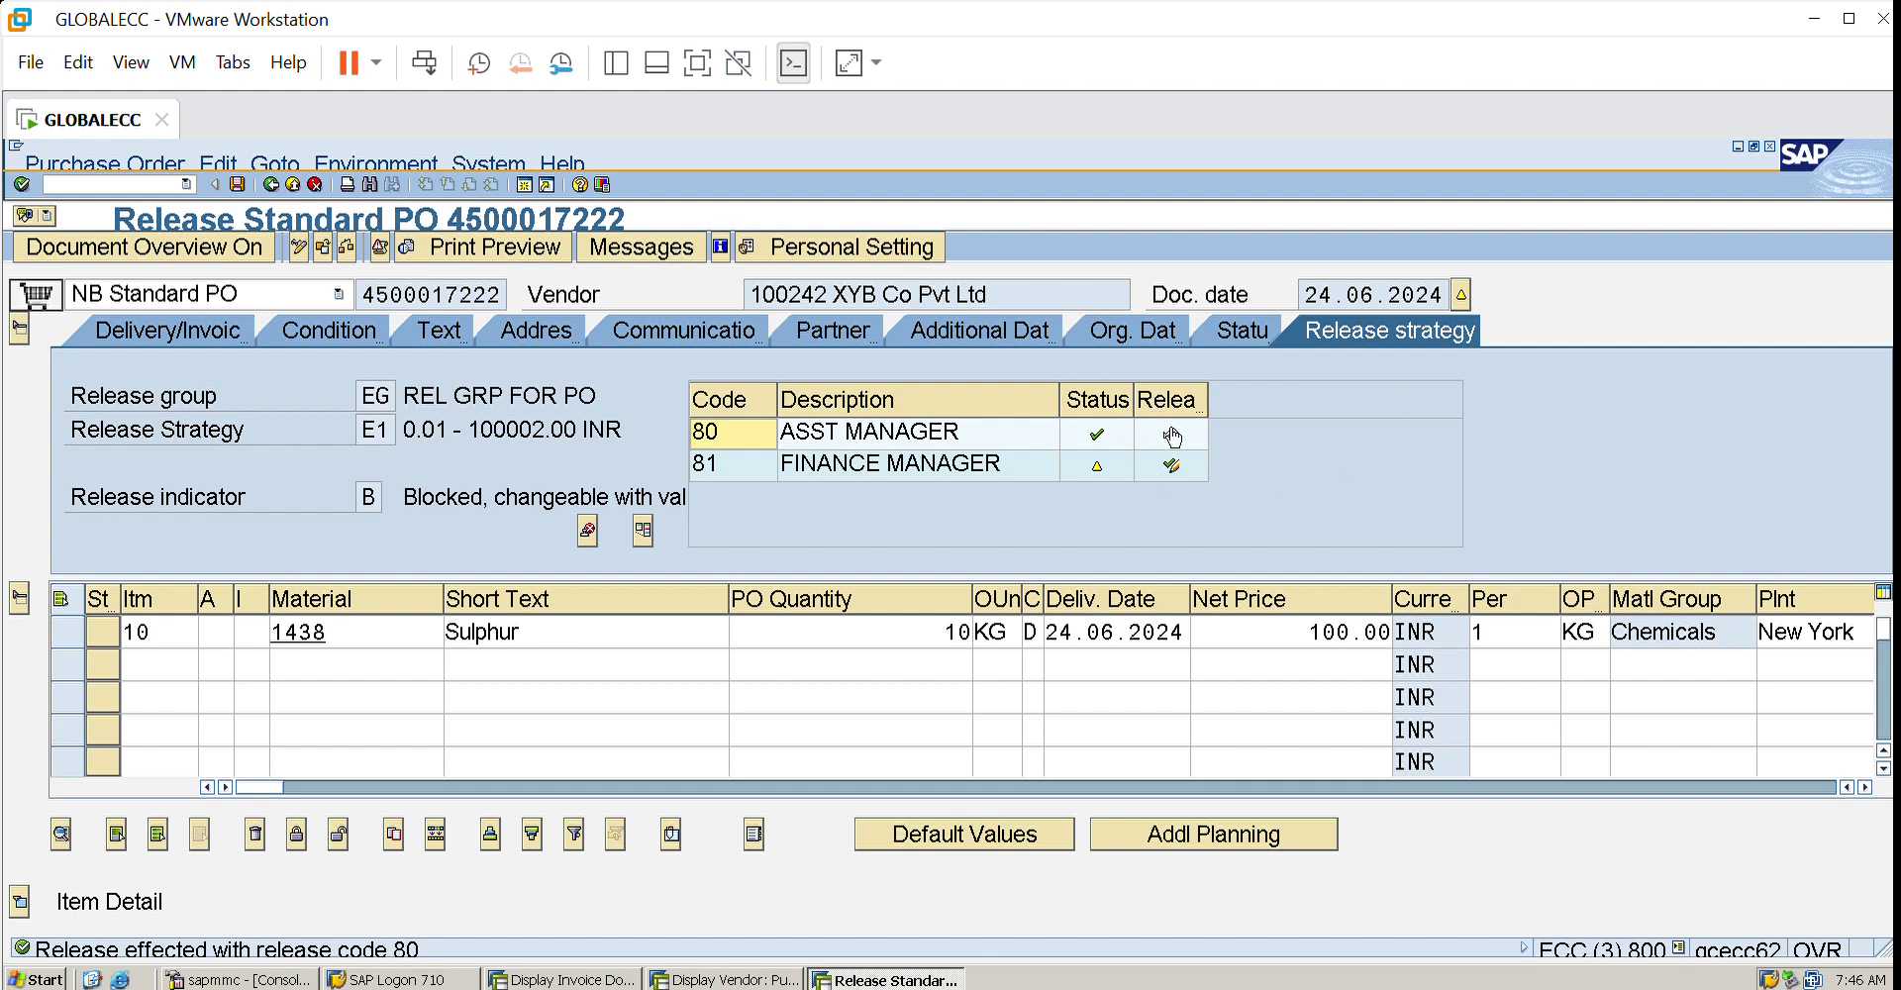
pyautogui.click(1171, 464)
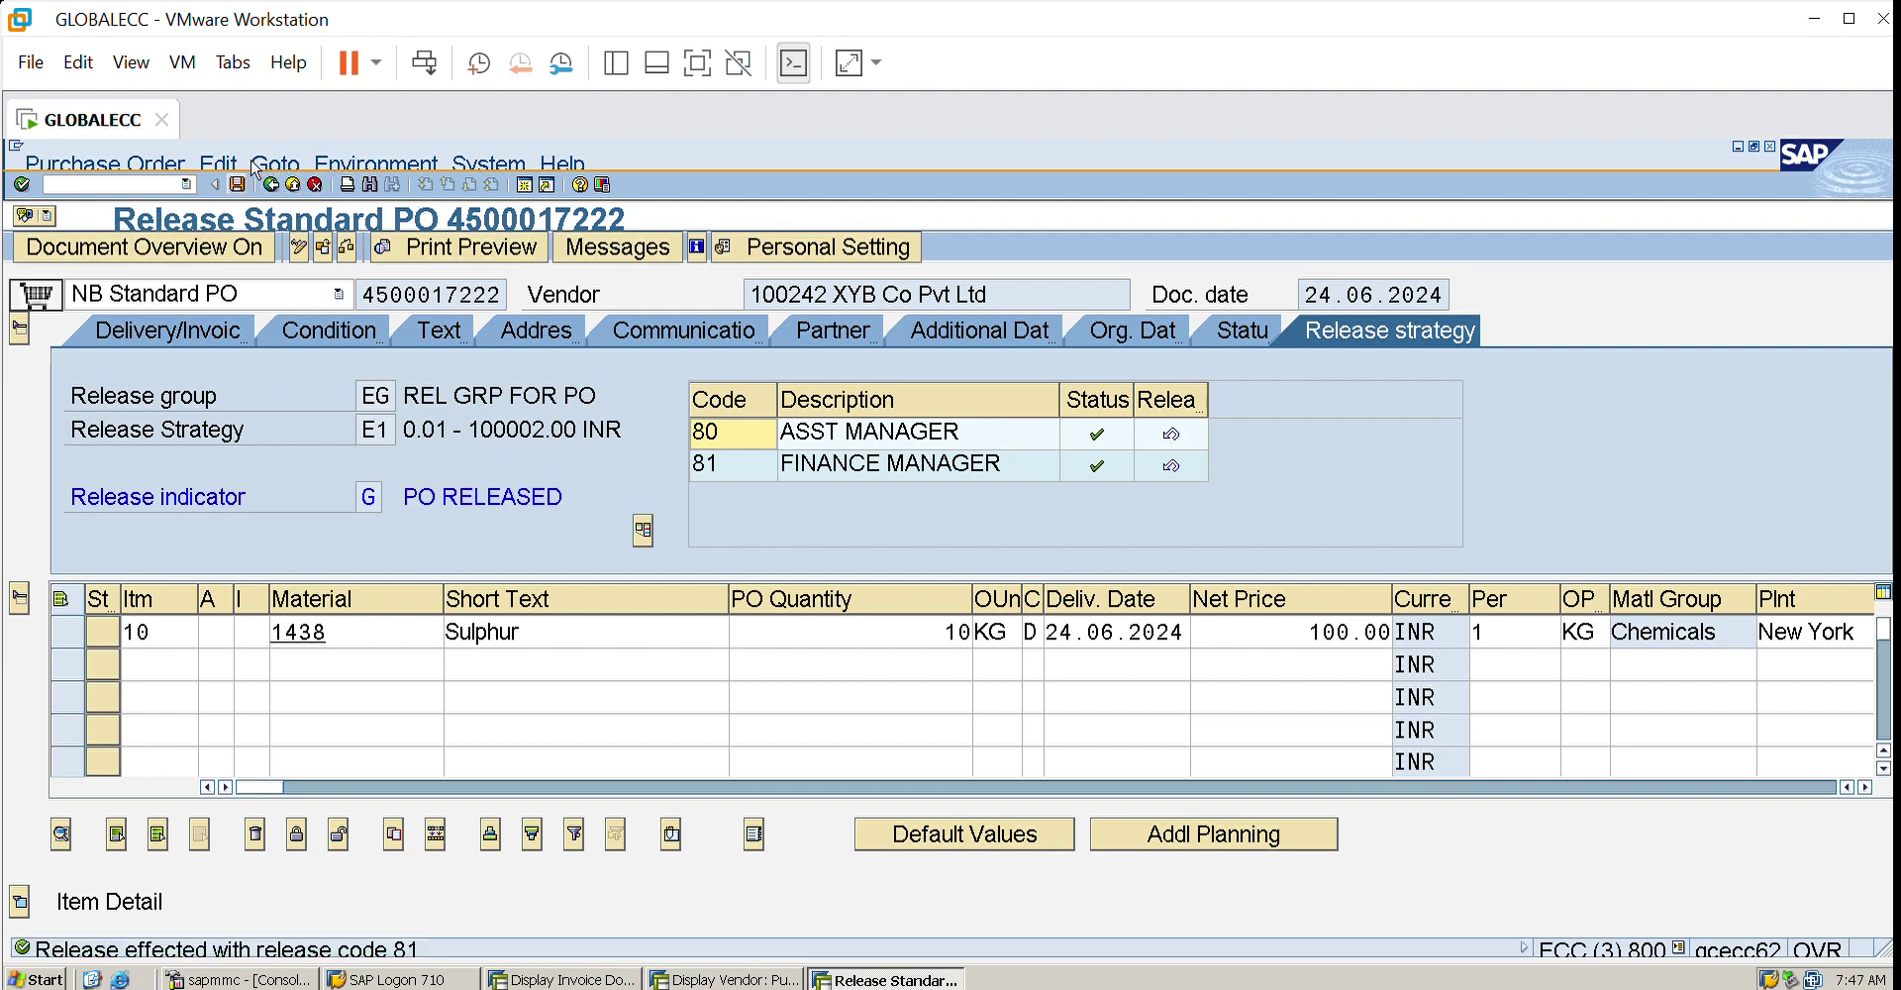
# - Save the released purchase order and leave the release transaction
pyautogui.press('Return')
pyautogui.click(238, 185)
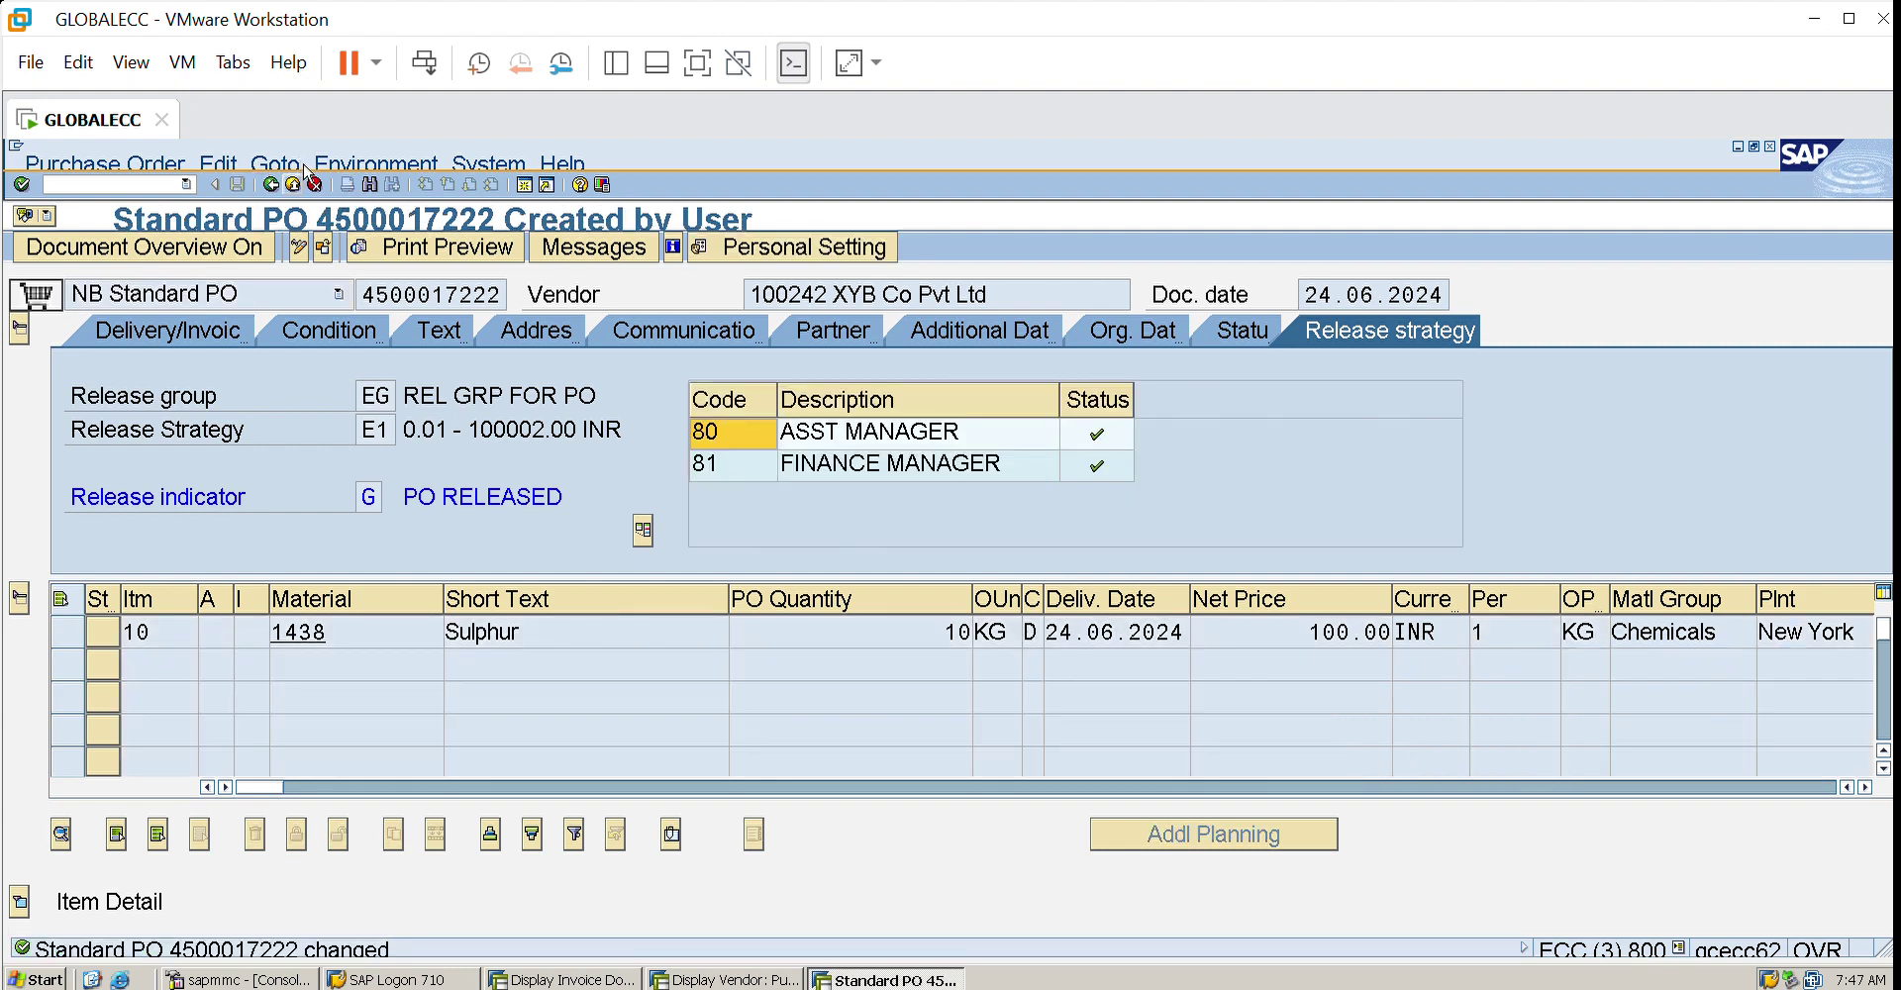
pyautogui.click(300, 178)
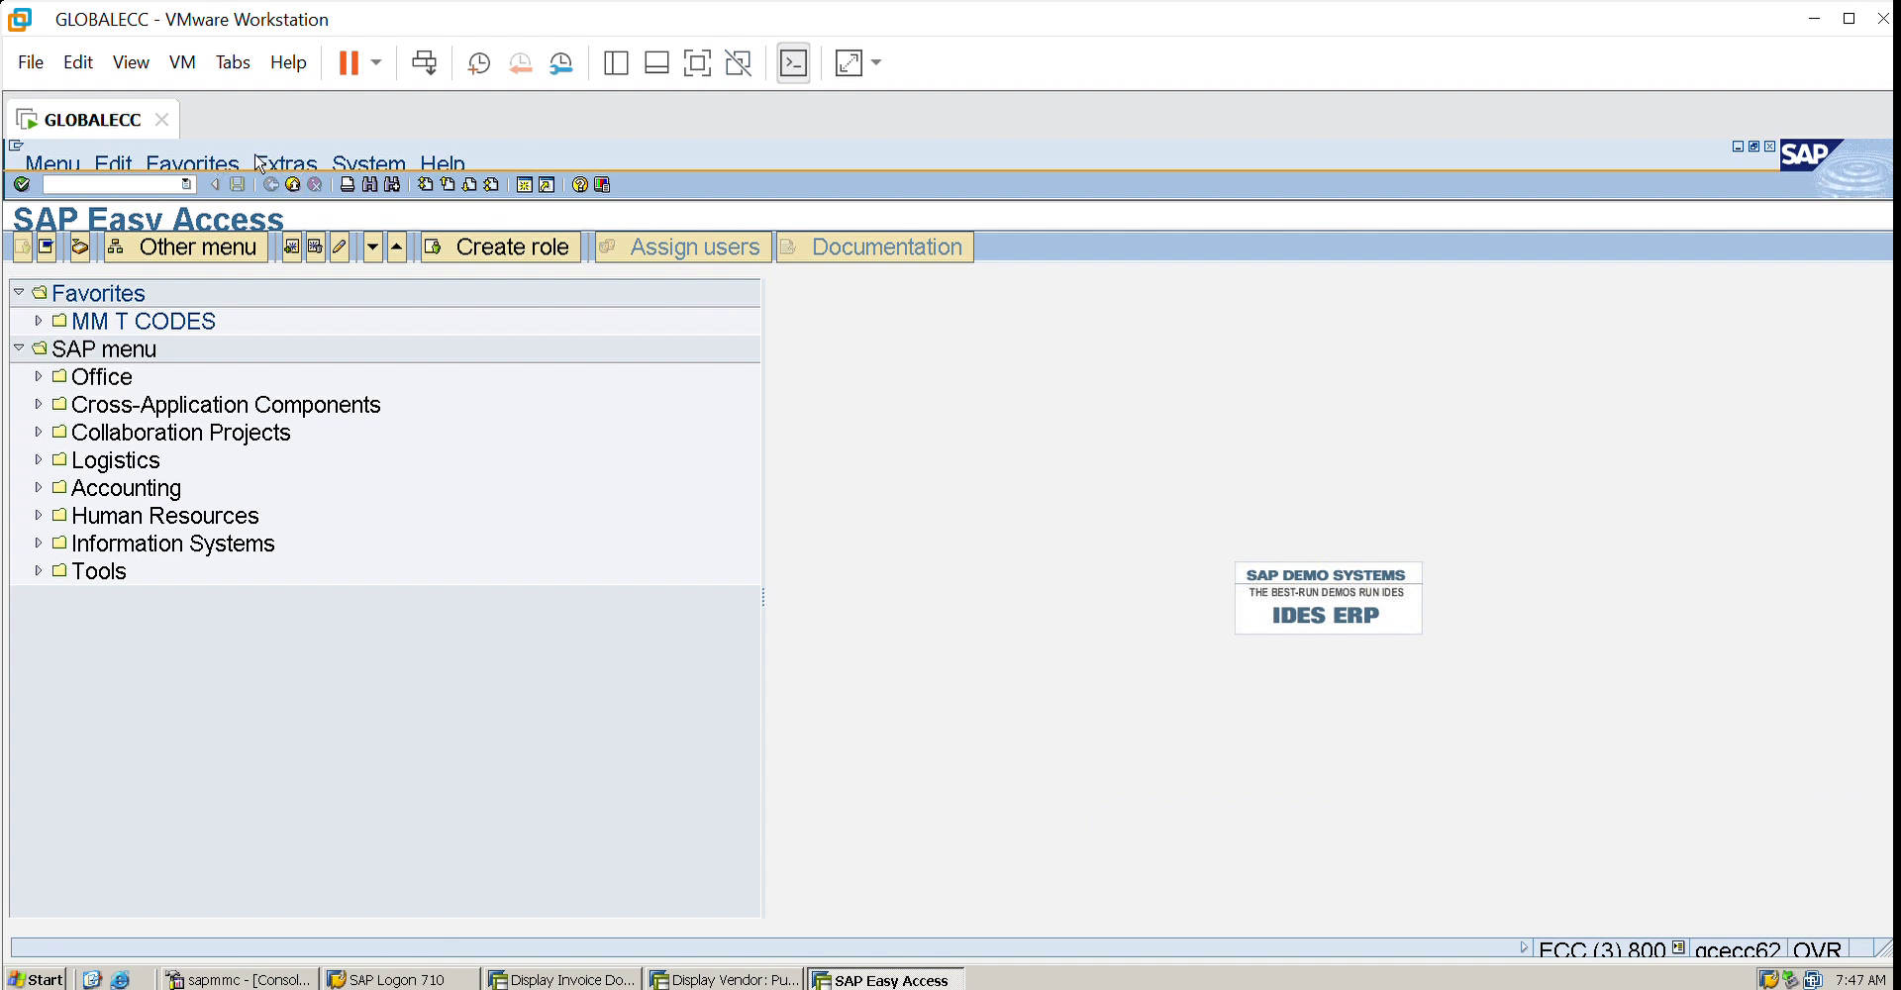
# - Close the extra SAP sessions, exiting the vendor display, and leave the invoice document display in the remaining session
pyautogui.click(296, 182)
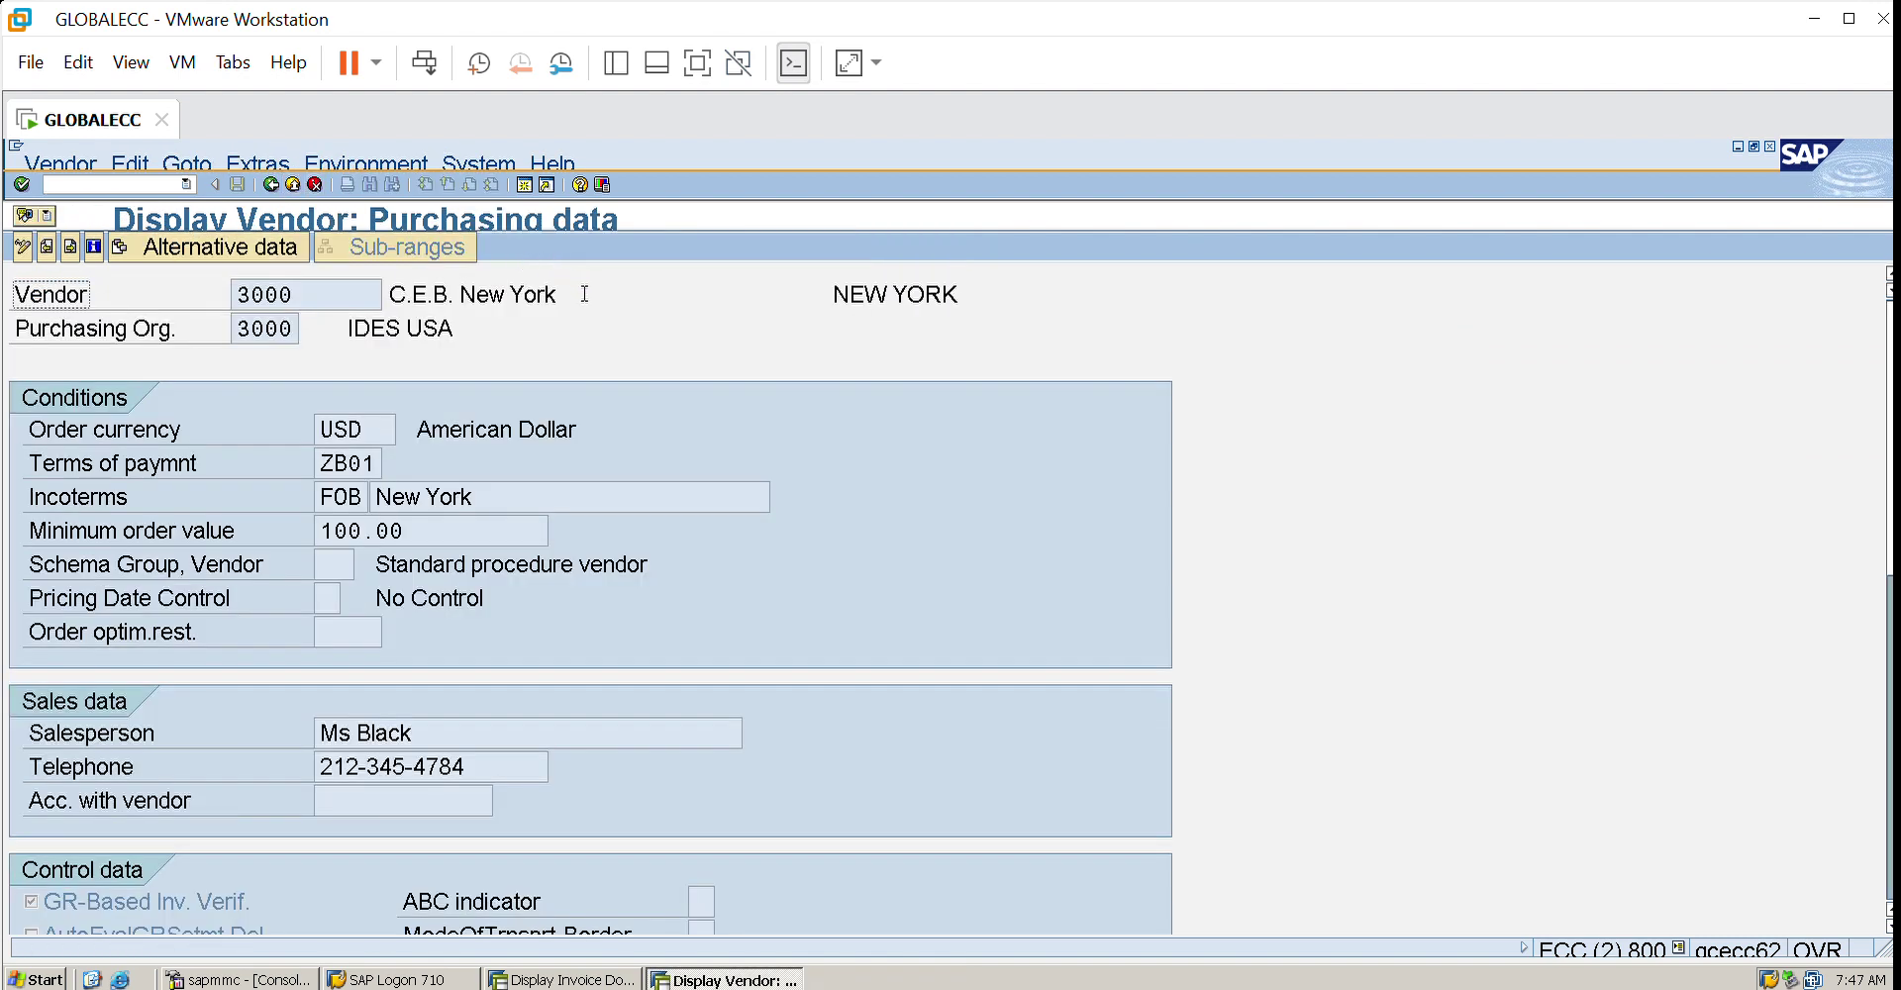
pyautogui.click(300, 175)
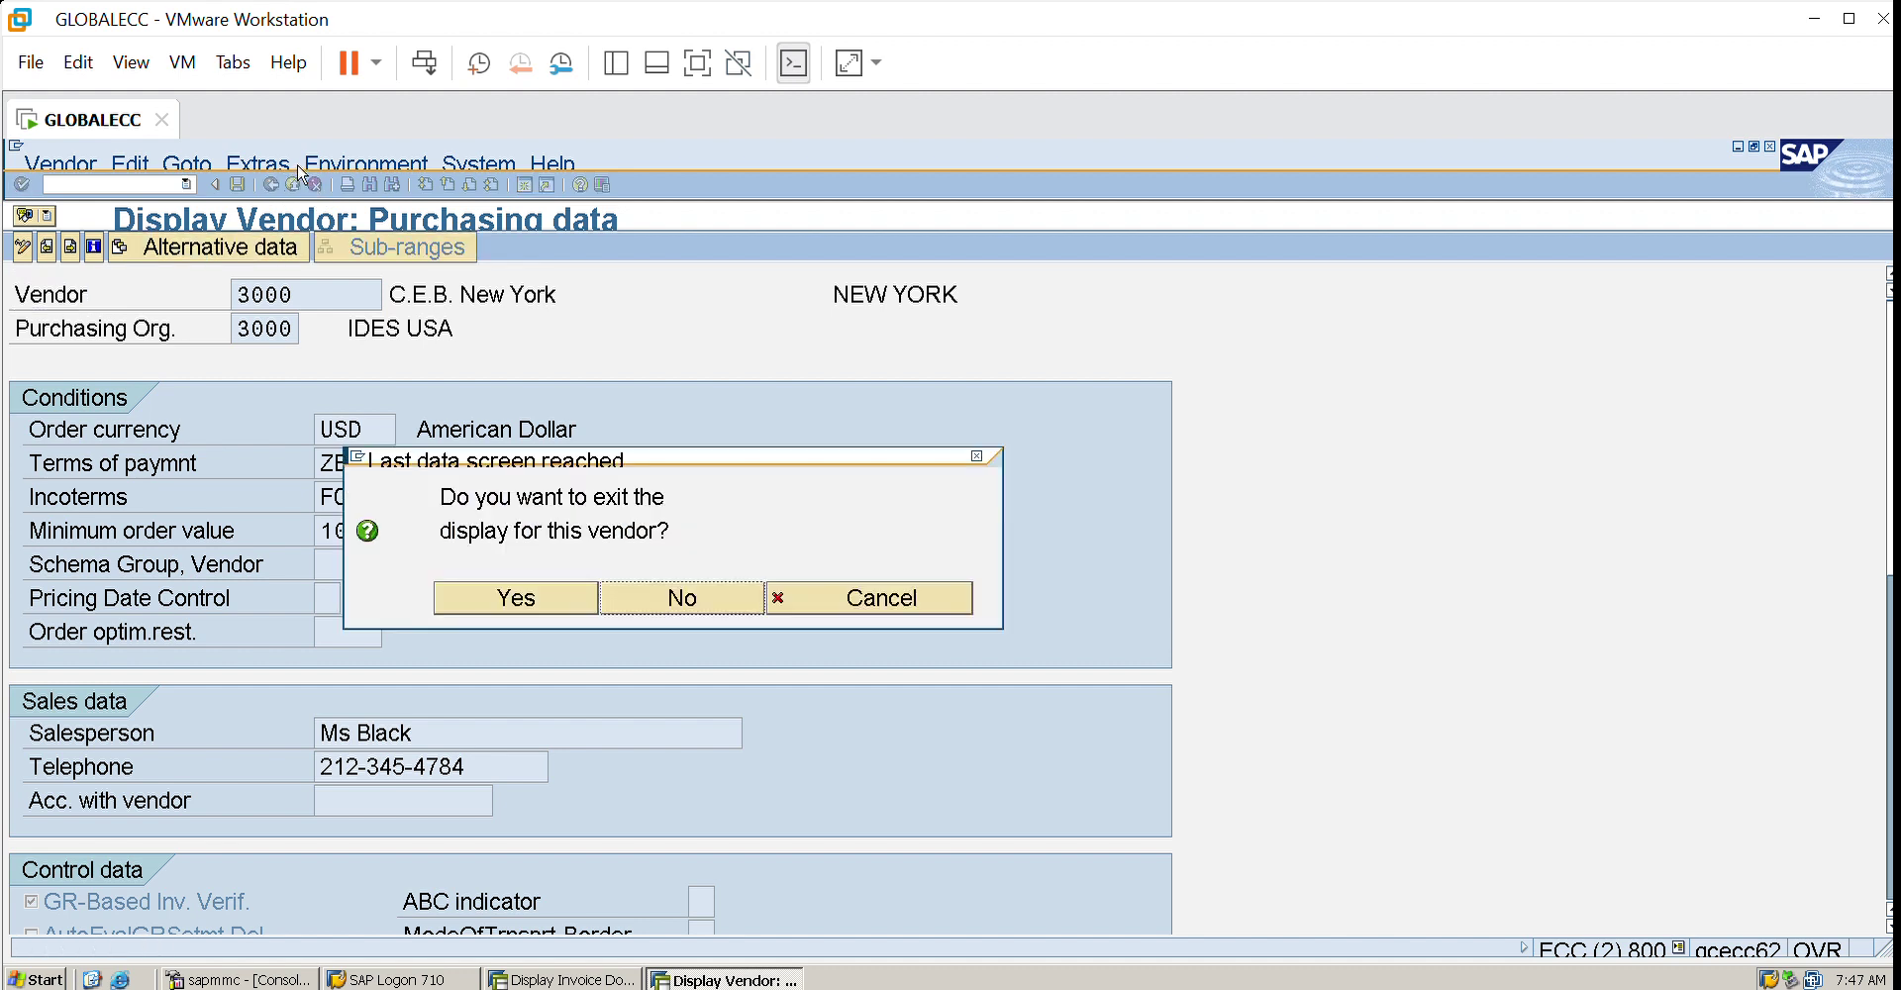
pyautogui.click(662, 584)
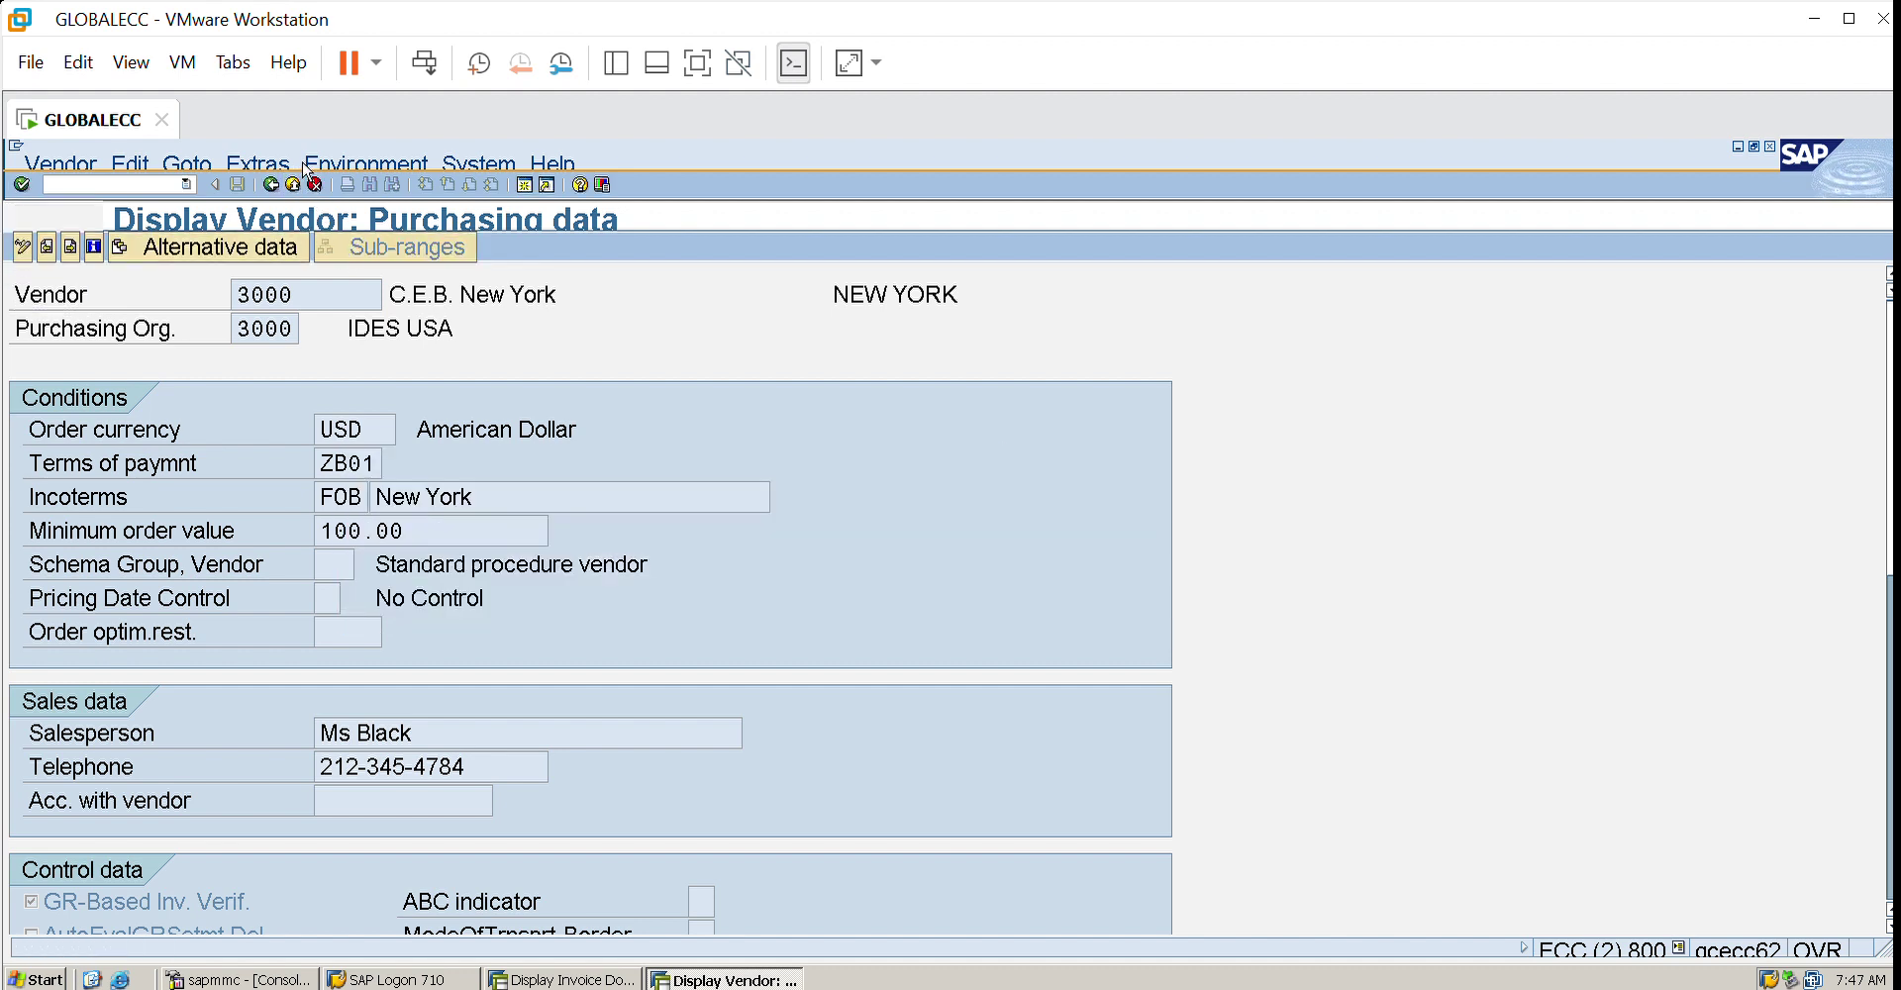
pyautogui.click(306, 171)
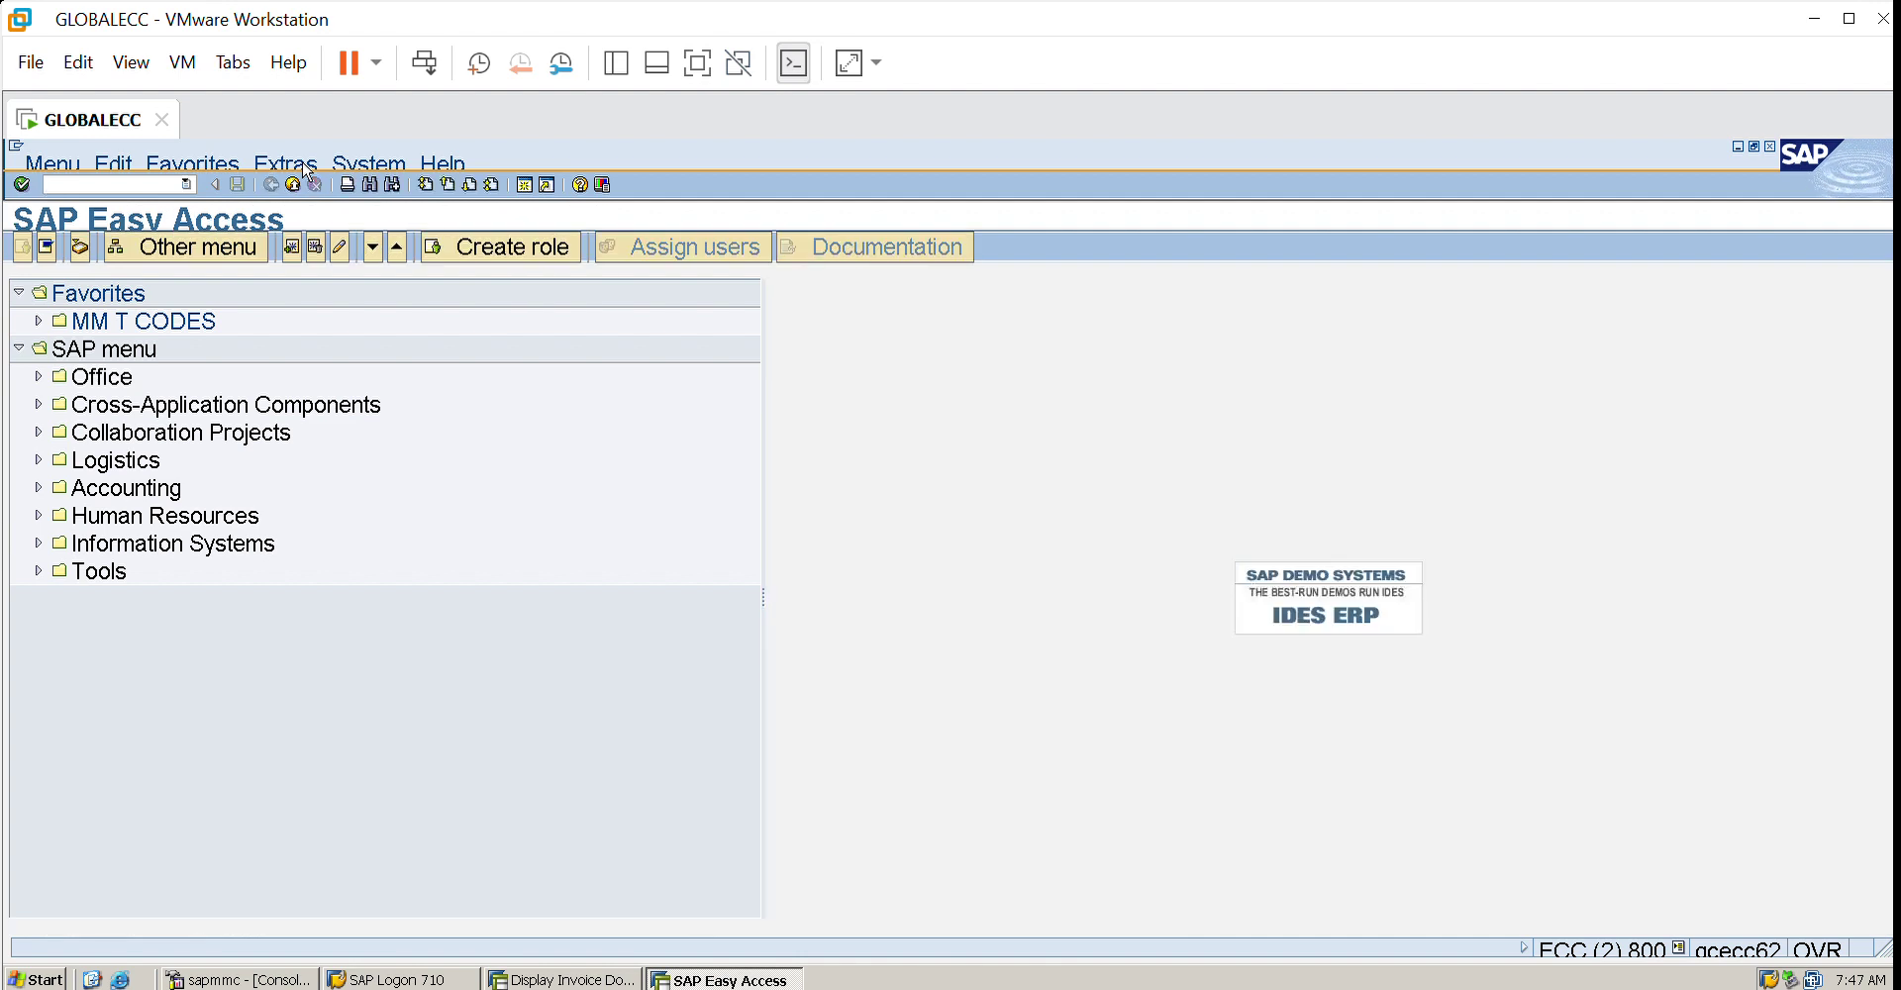
pyautogui.click(306, 170)
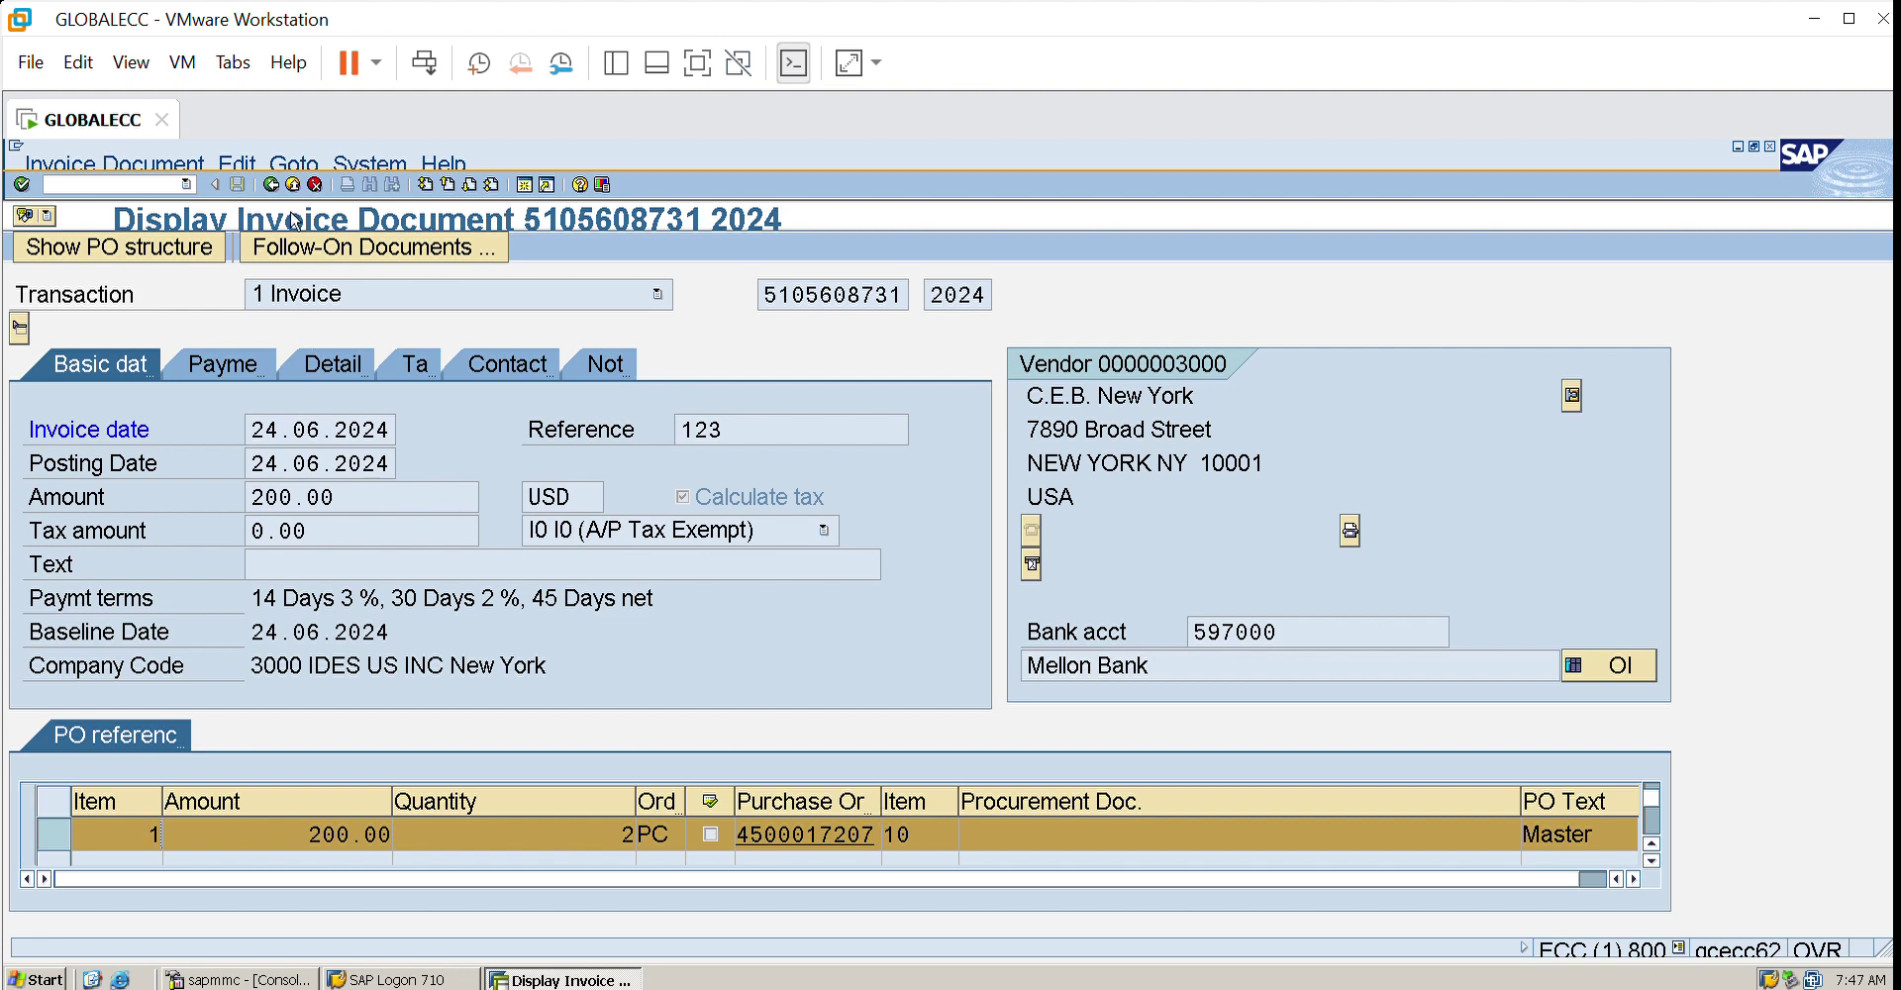
pyautogui.click(303, 170)
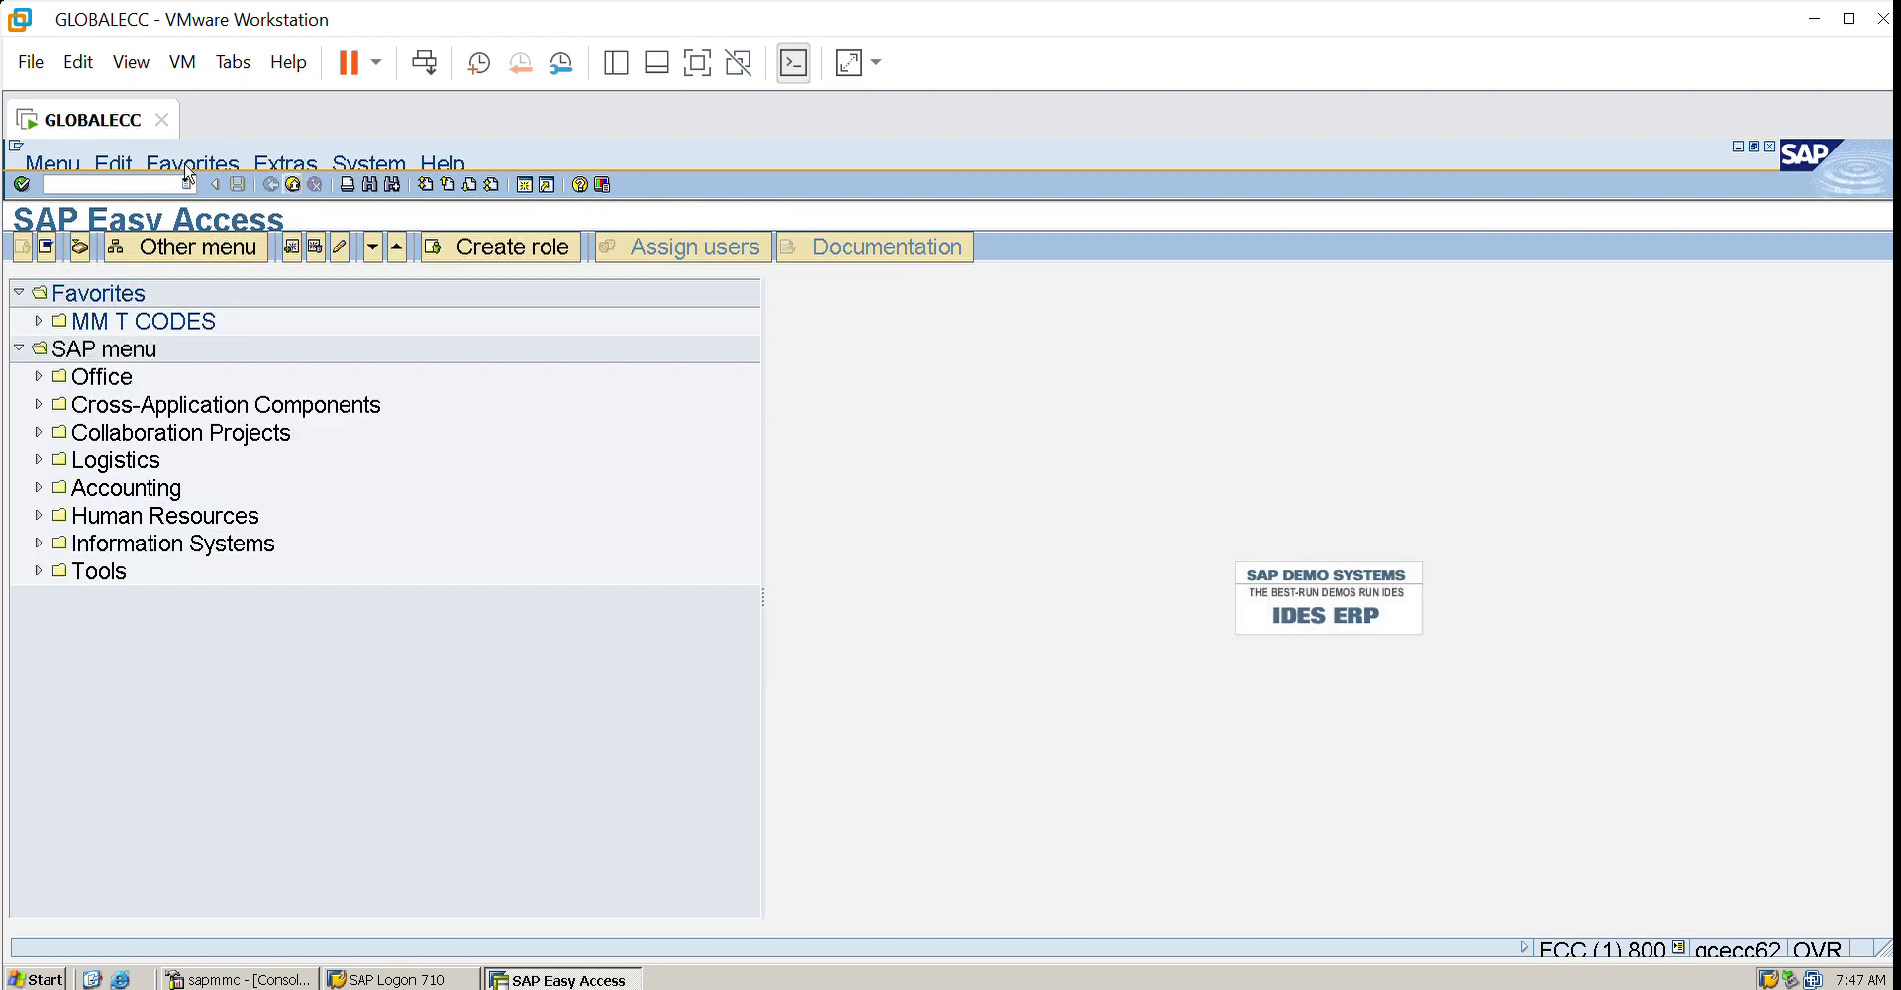
# - Start a MIRO invoice dated 24.06.2024 with reference to the newly released purchase order
pyautogui.write('miro')
pyautogui.press('Return')
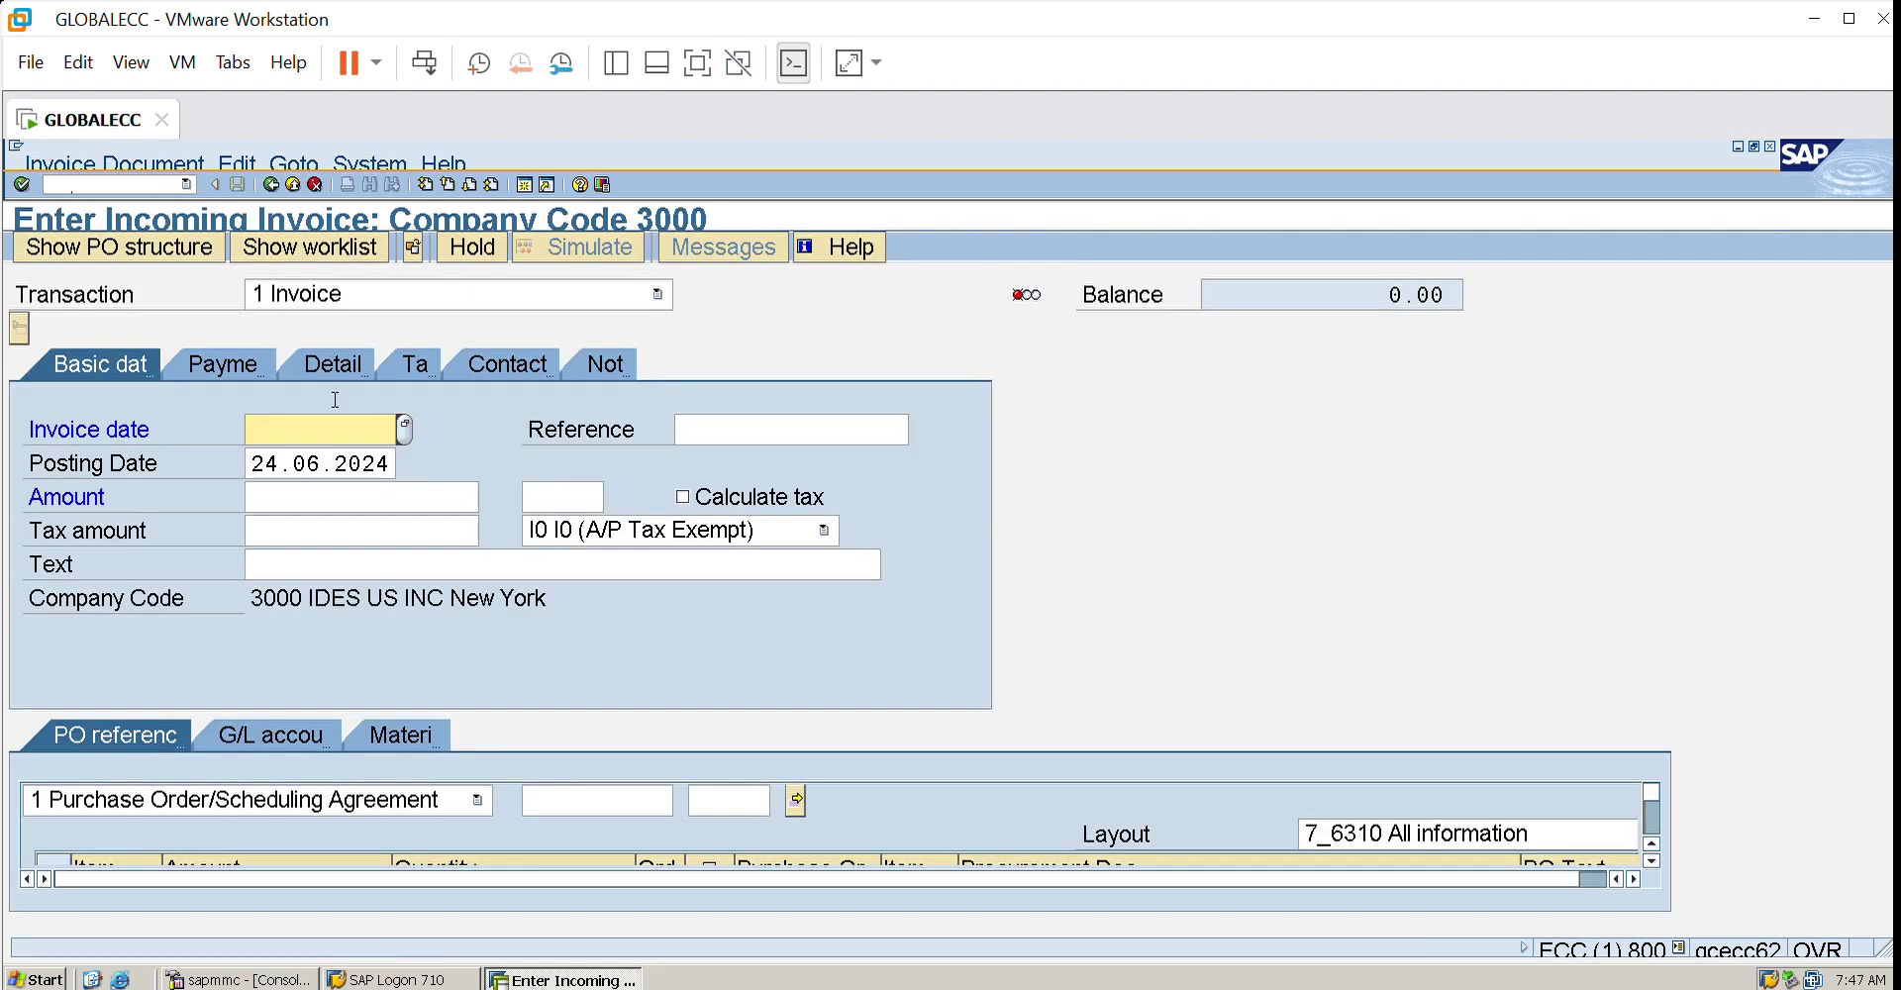
pyautogui.press('Return')
pyautogui.click(566, 782)
pyautogui.press('Down')
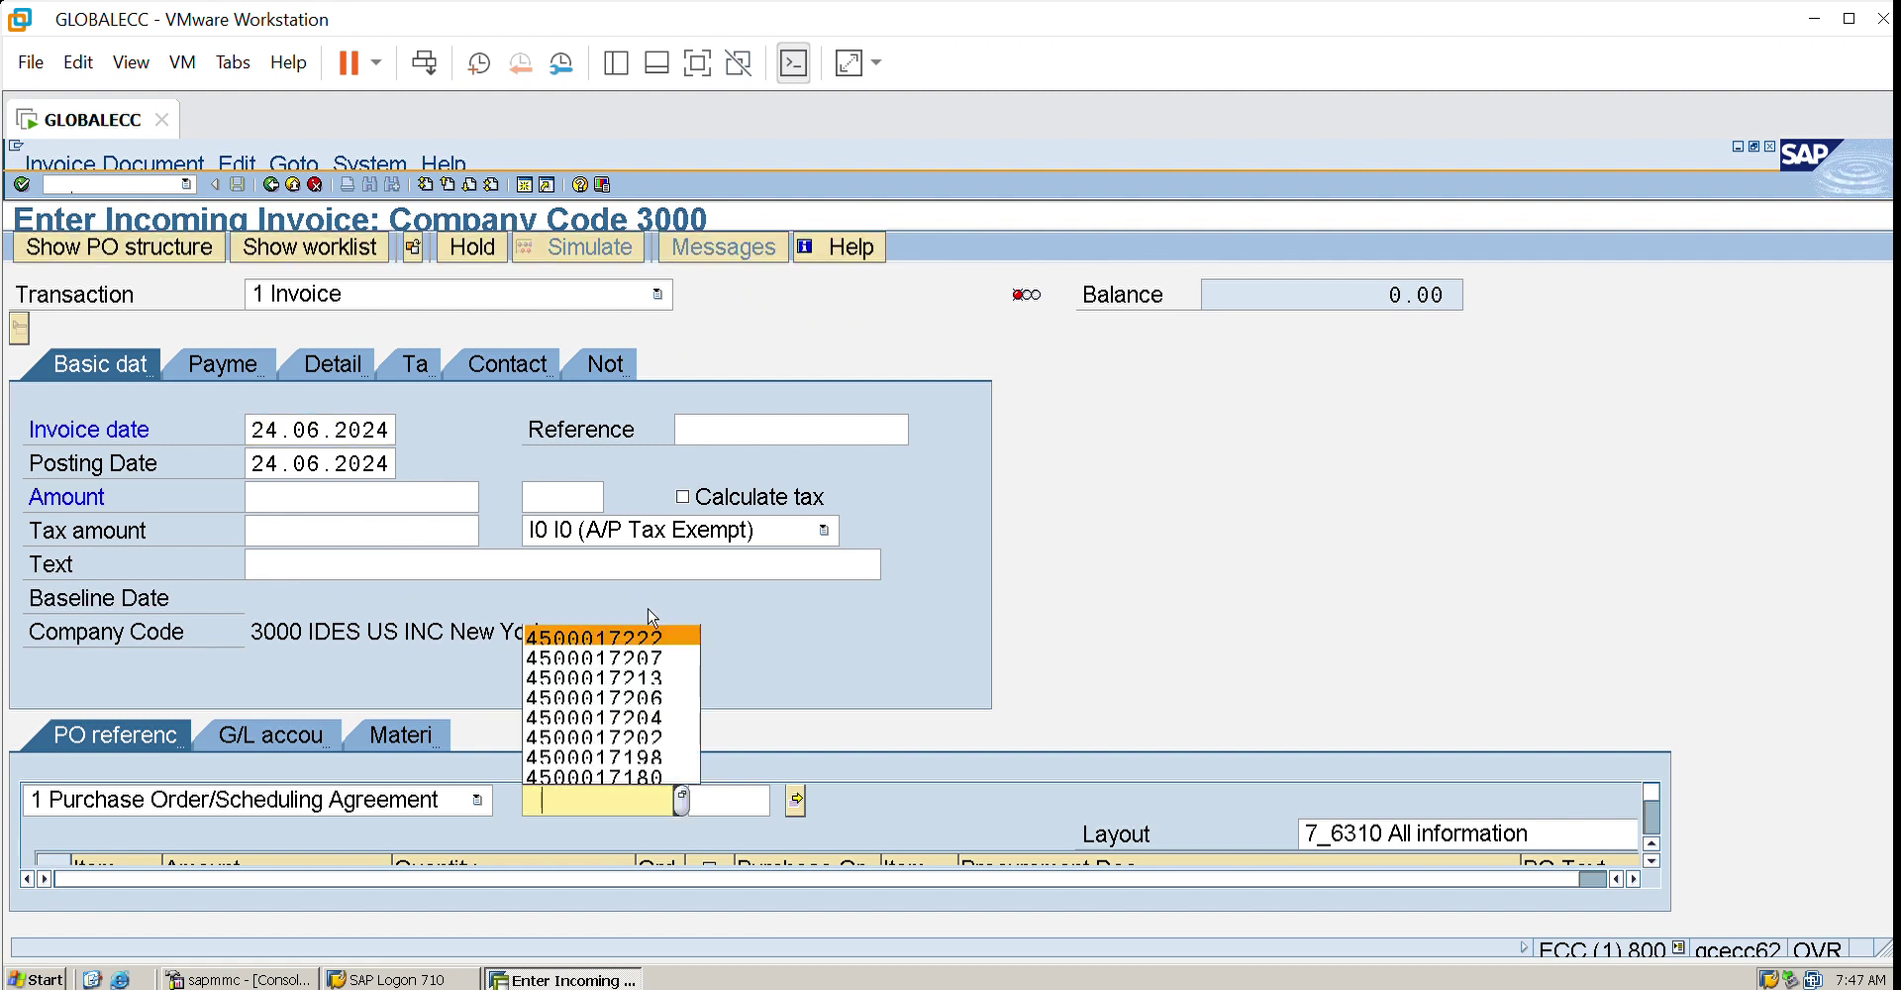
pyautogui.press('Return')
pyautogui.press('Return')
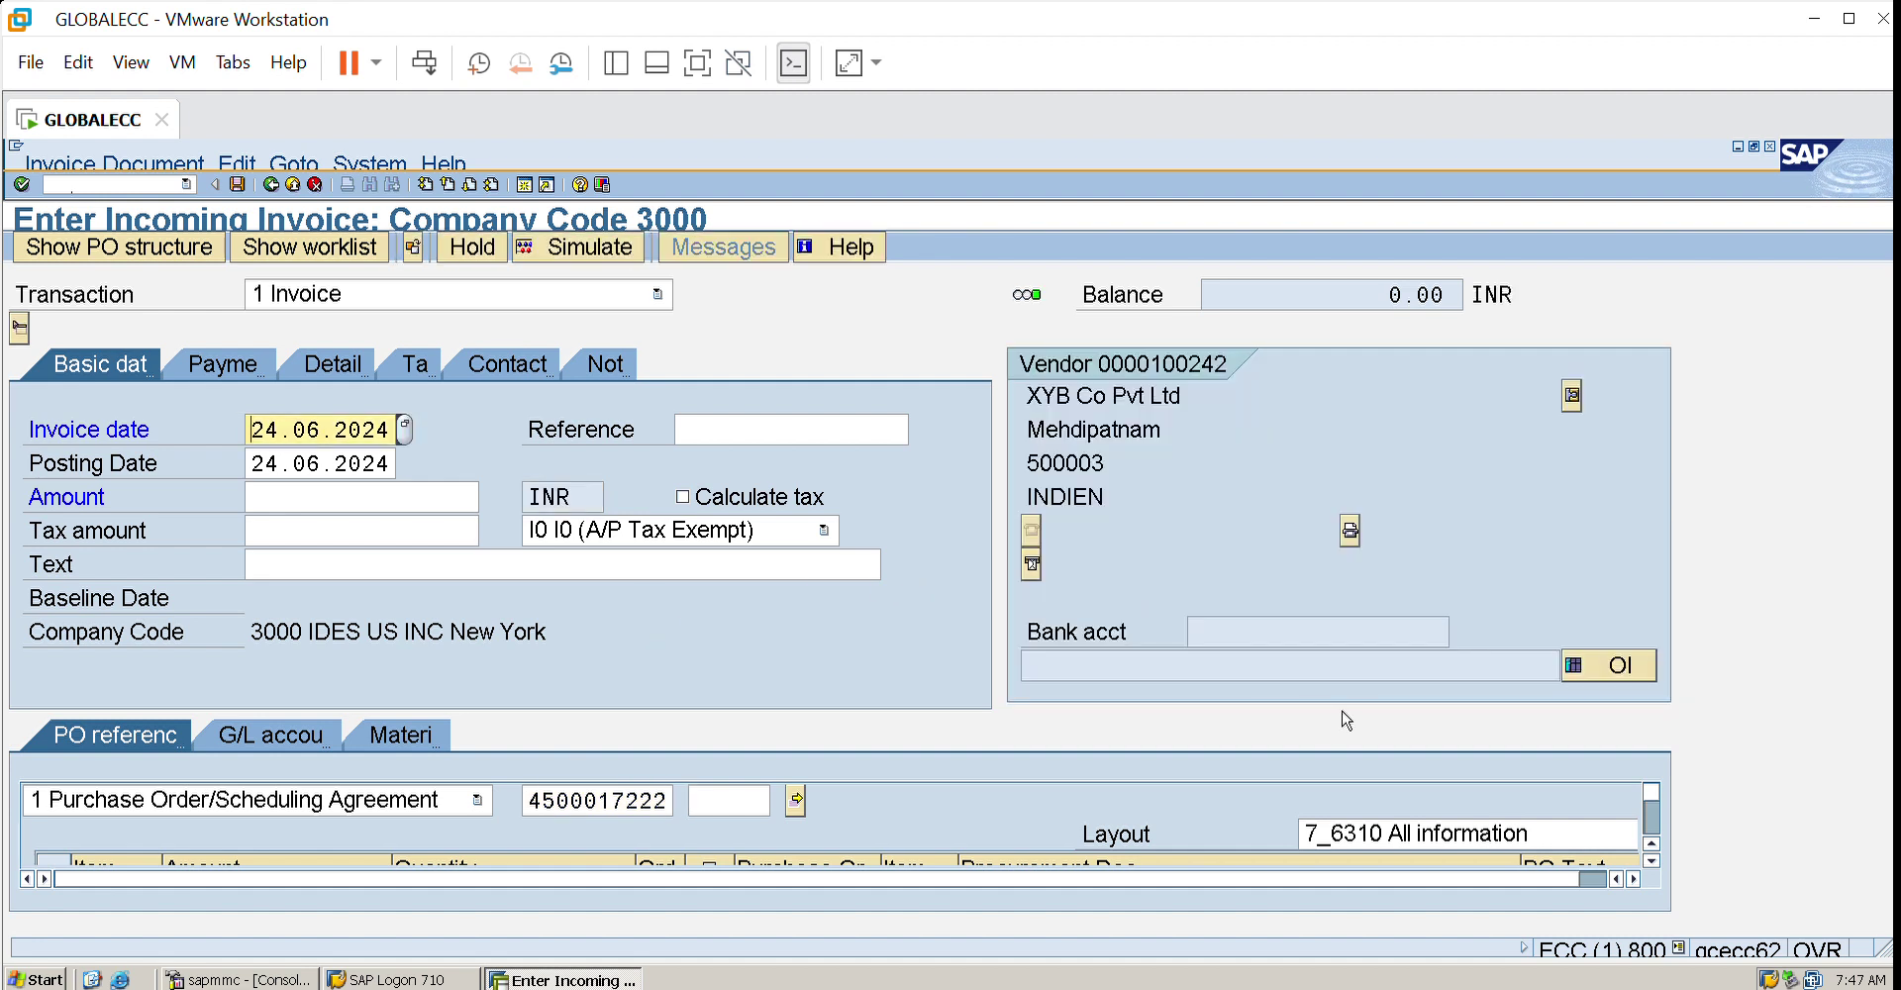
# - Enter an amount of 1000 and a quantity of 10 KG for the Sulphur item of the invoice
pyautogui.scroll(-2, 1660, 841)
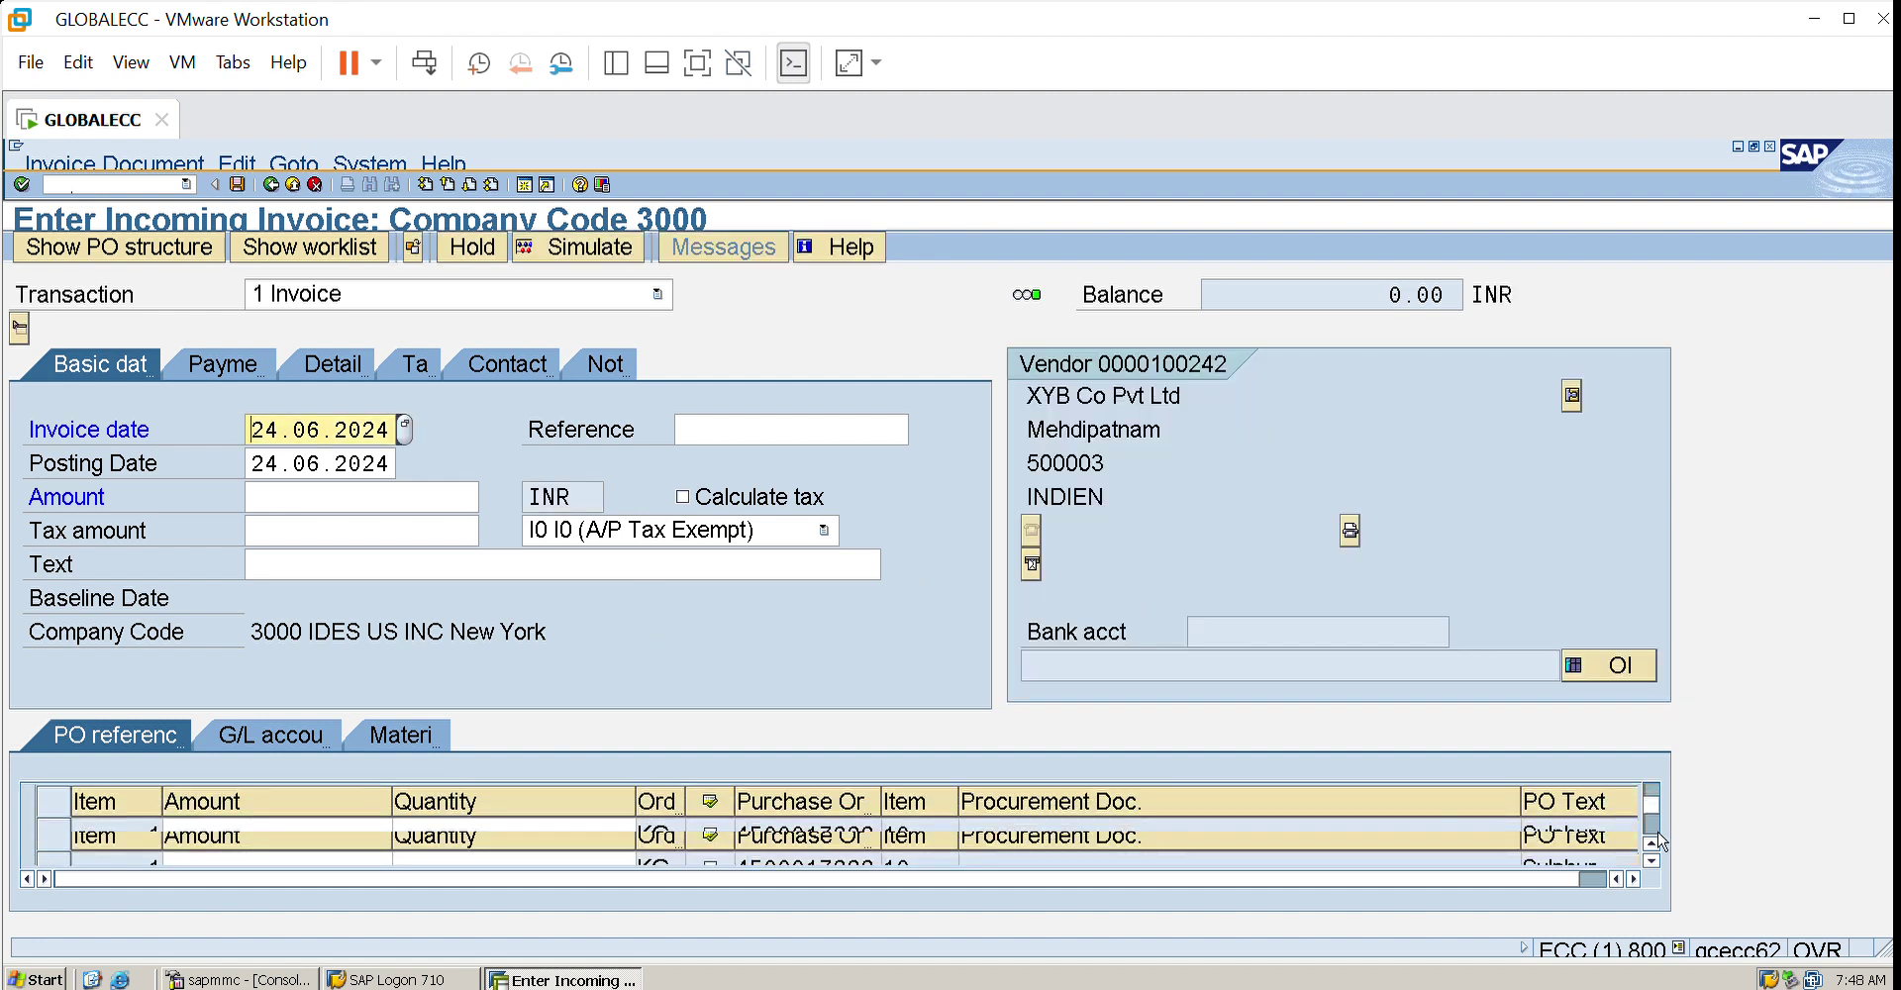
pyautogui.click(381, 833)
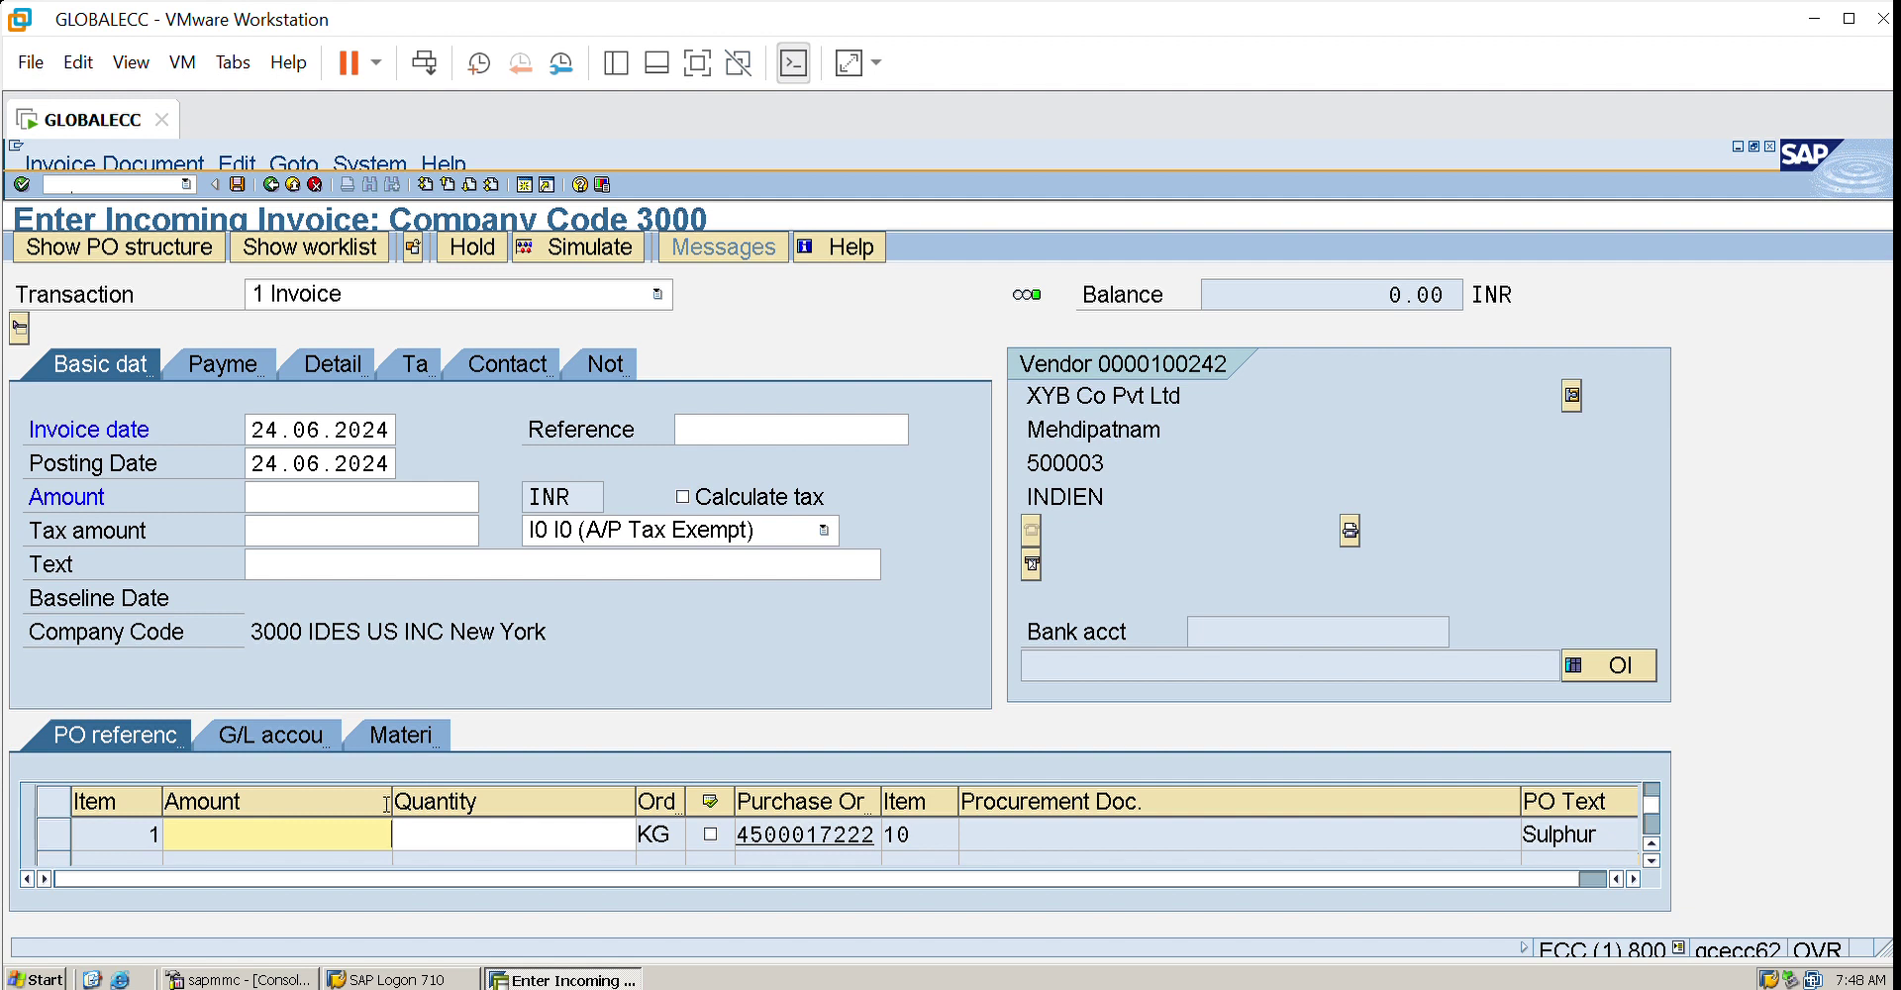
pyautogui.write('1000')
pyautogui.press('Tab')
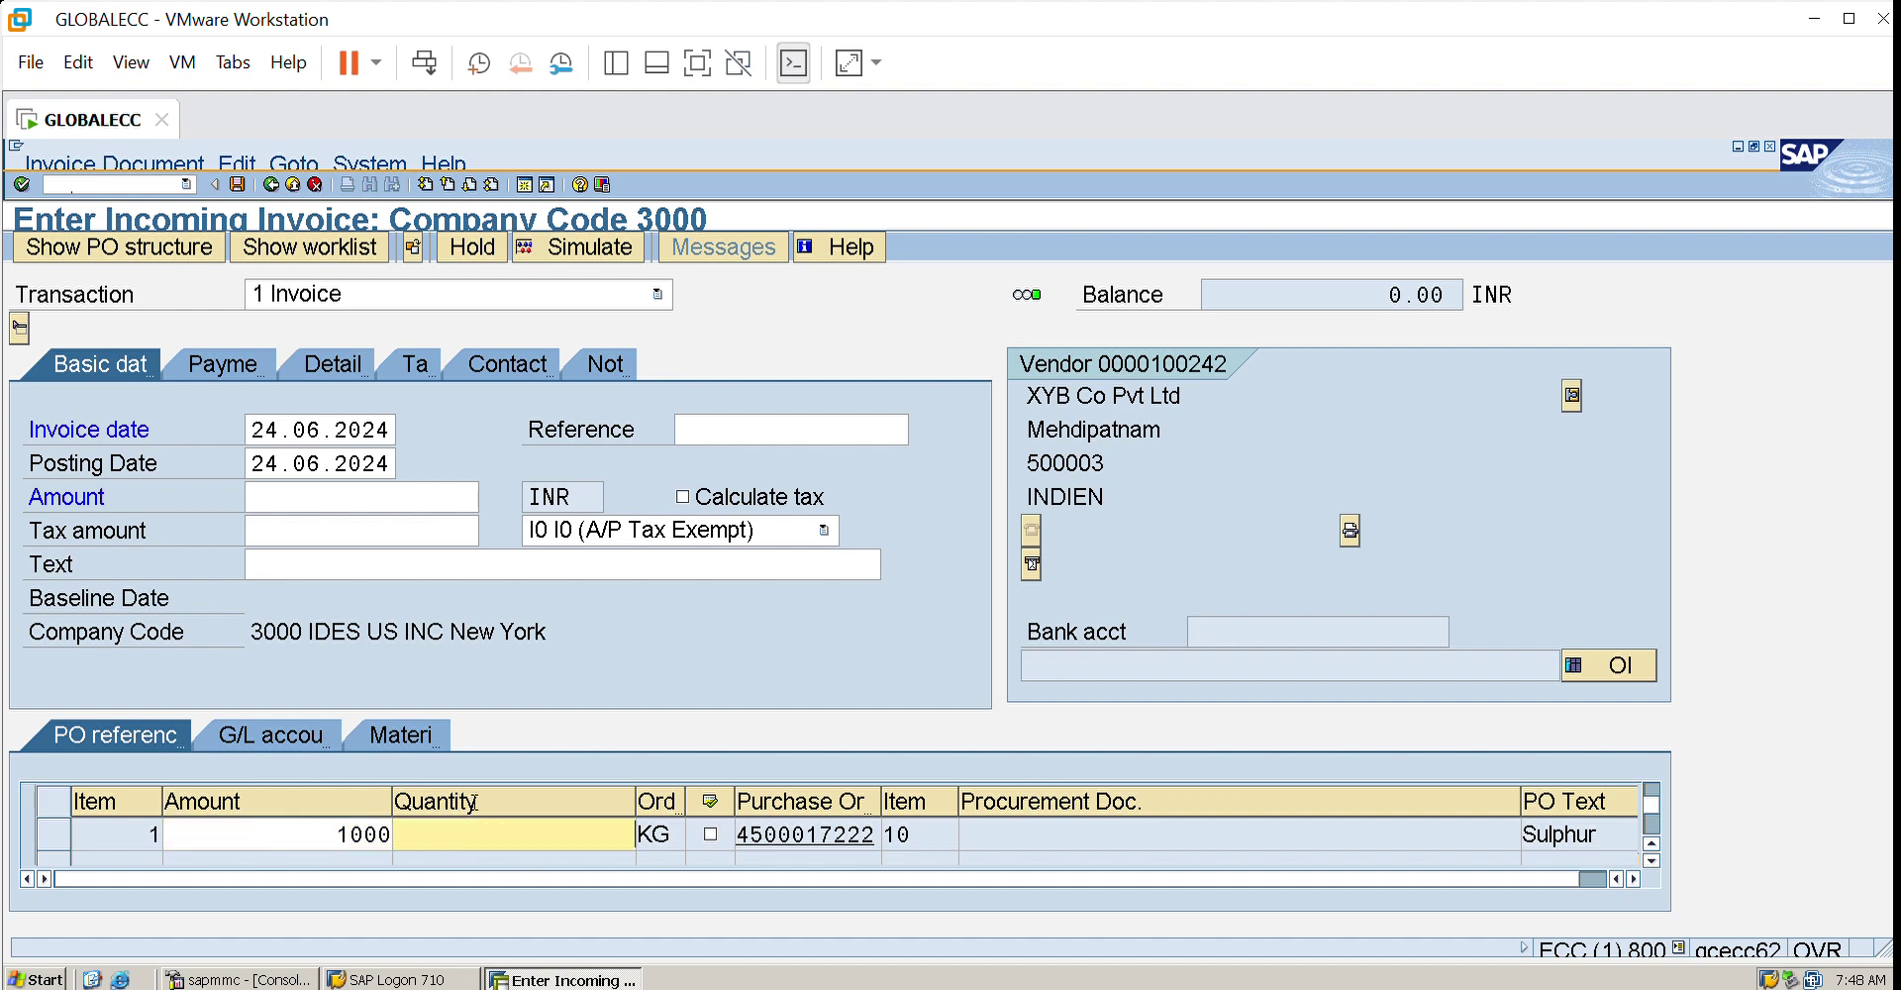
pyautogui.write('10')
pyautogui.press('Return')
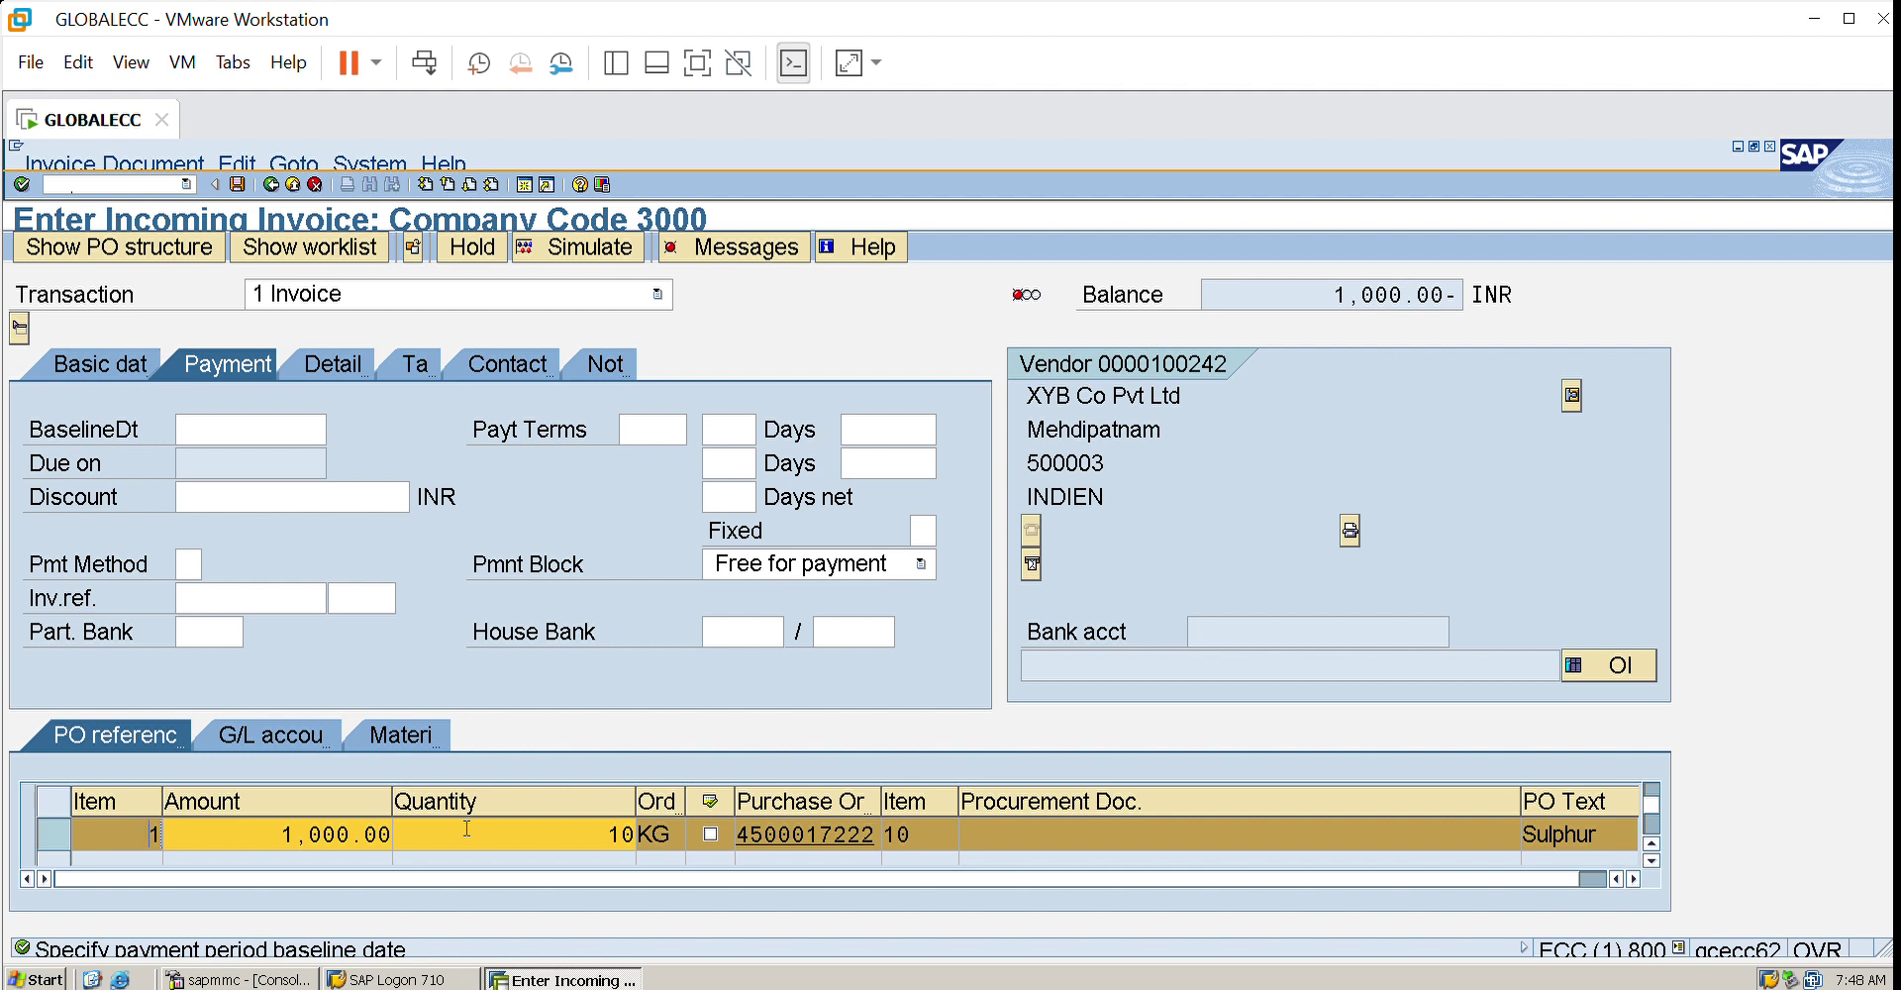
# - Set the invoice's payment baseline date to 24.06.2024
pyautogui.click(243, 428)
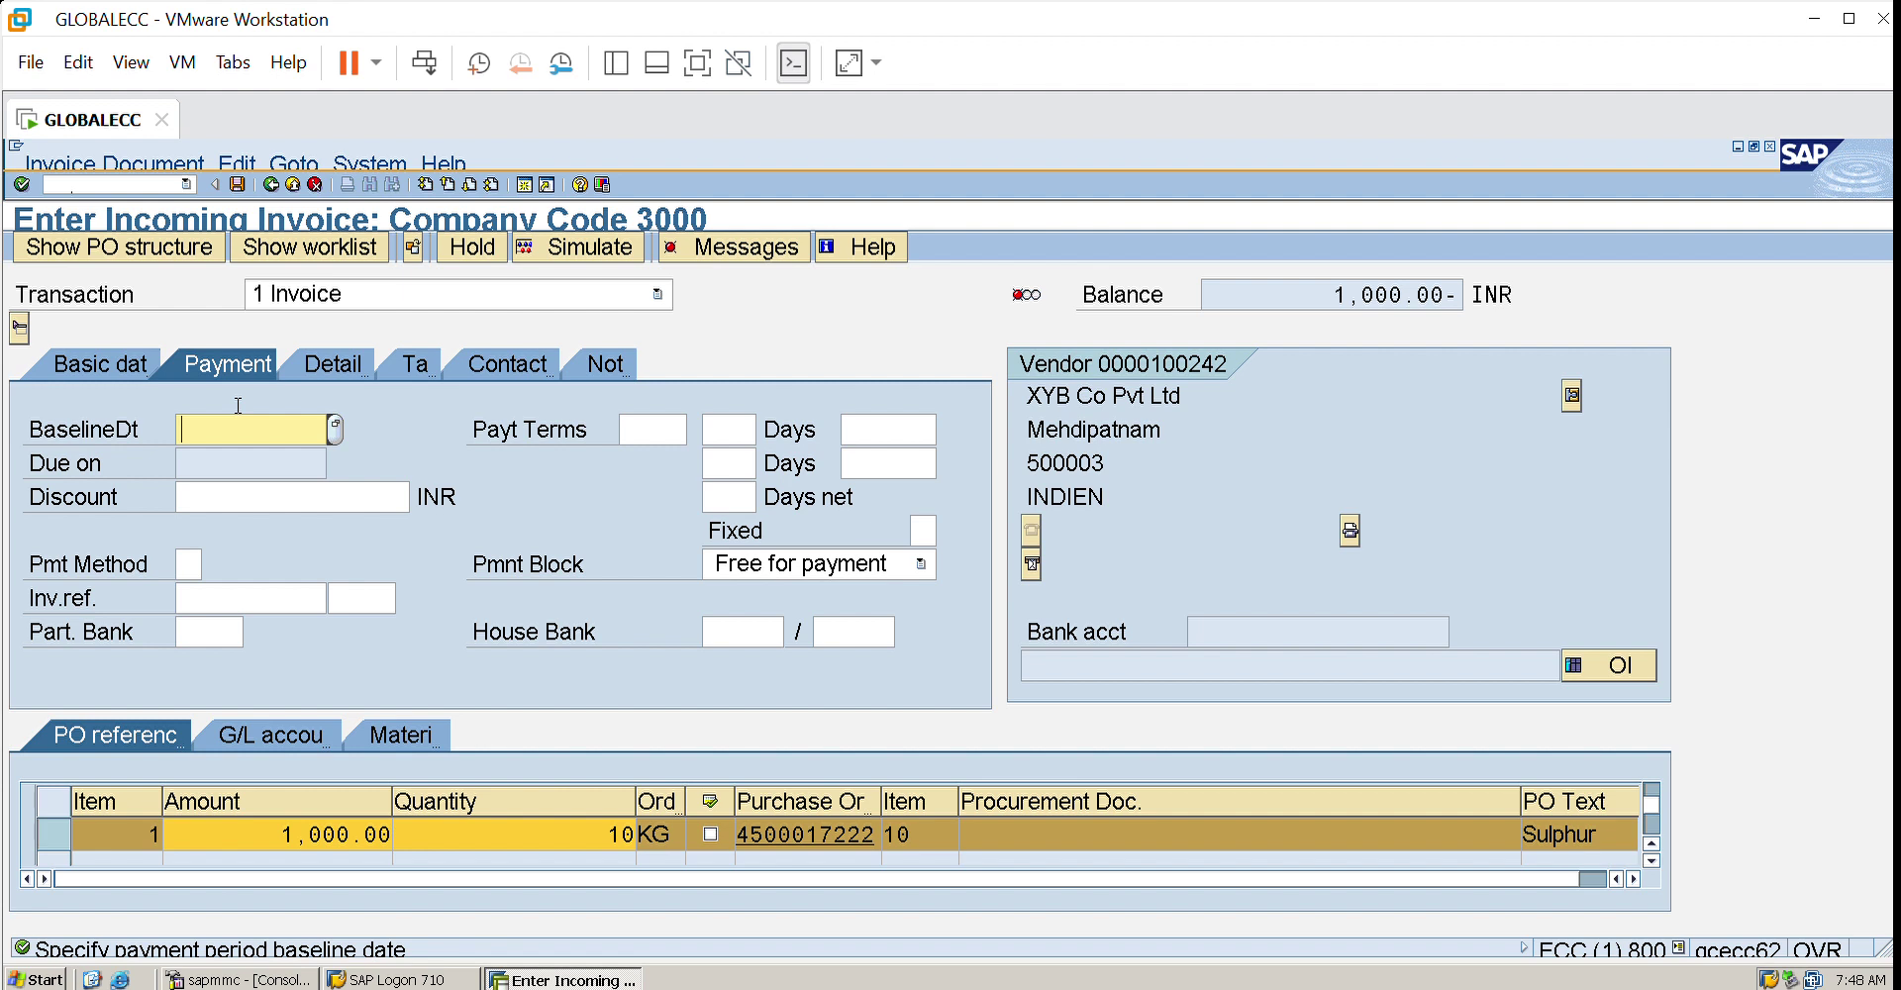
pyautogui.write('24')
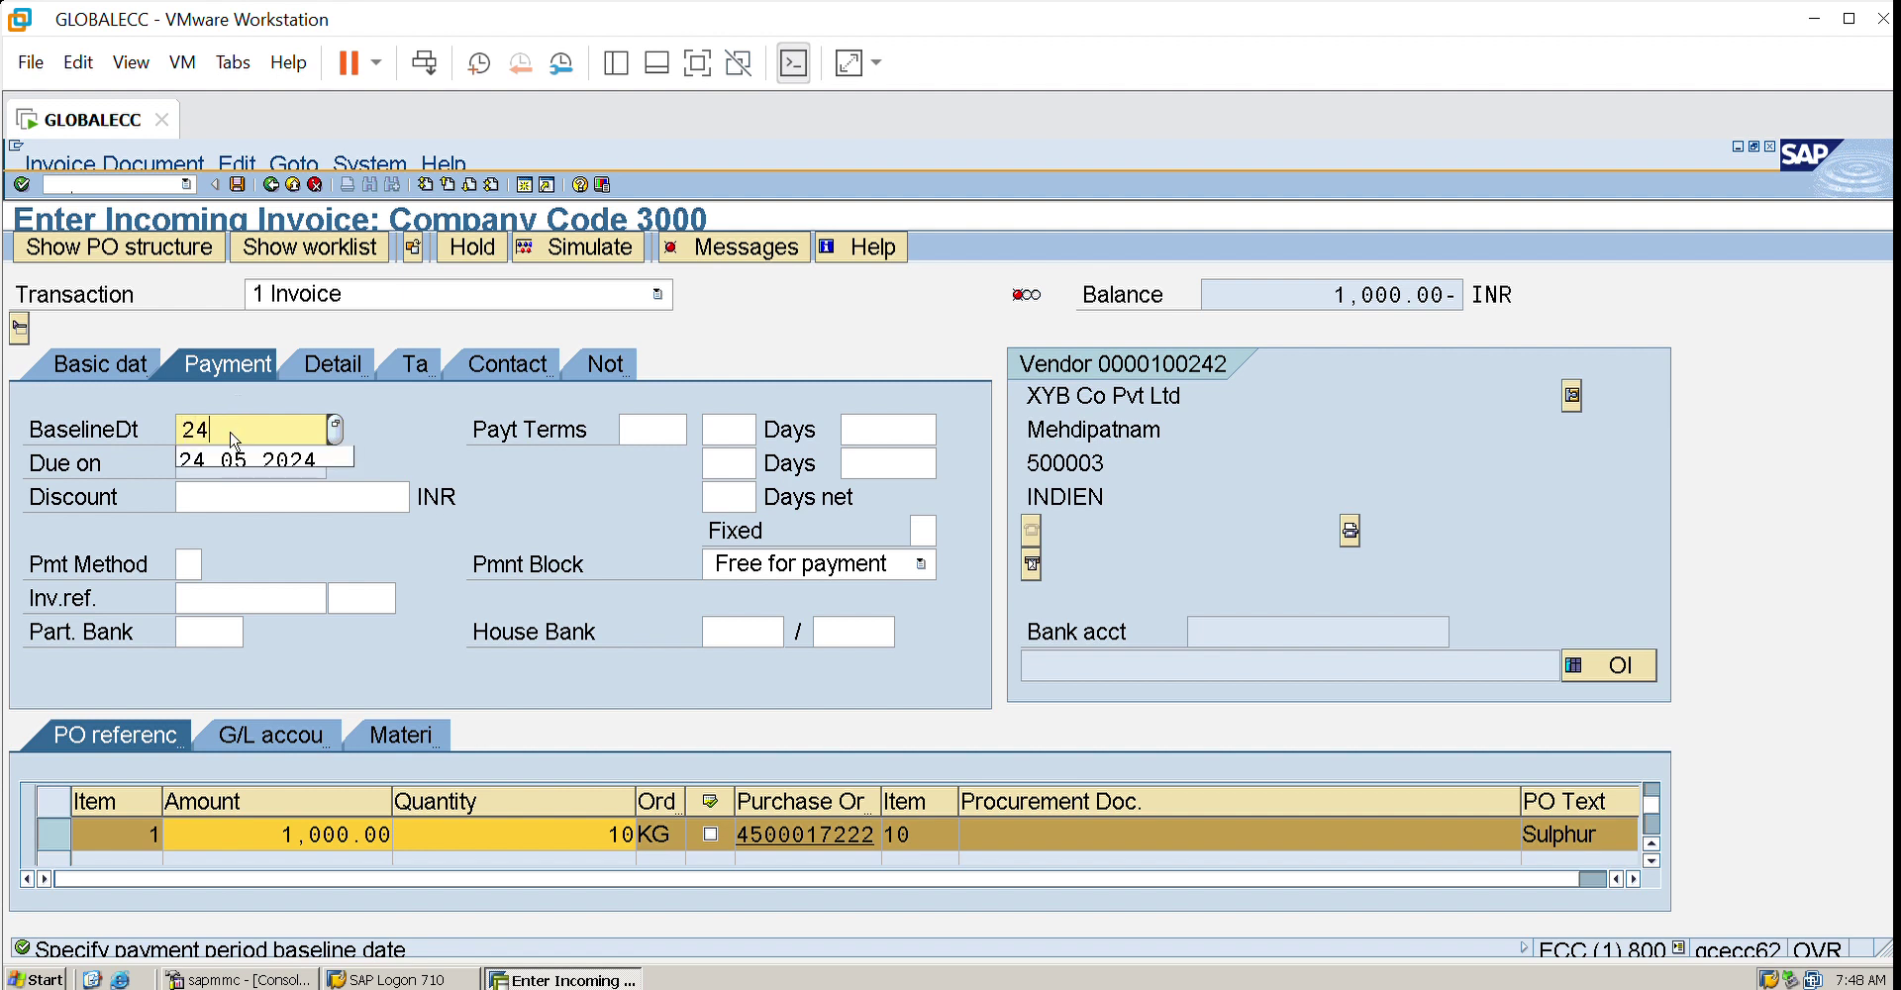
pyautogui.write('.06.2024')
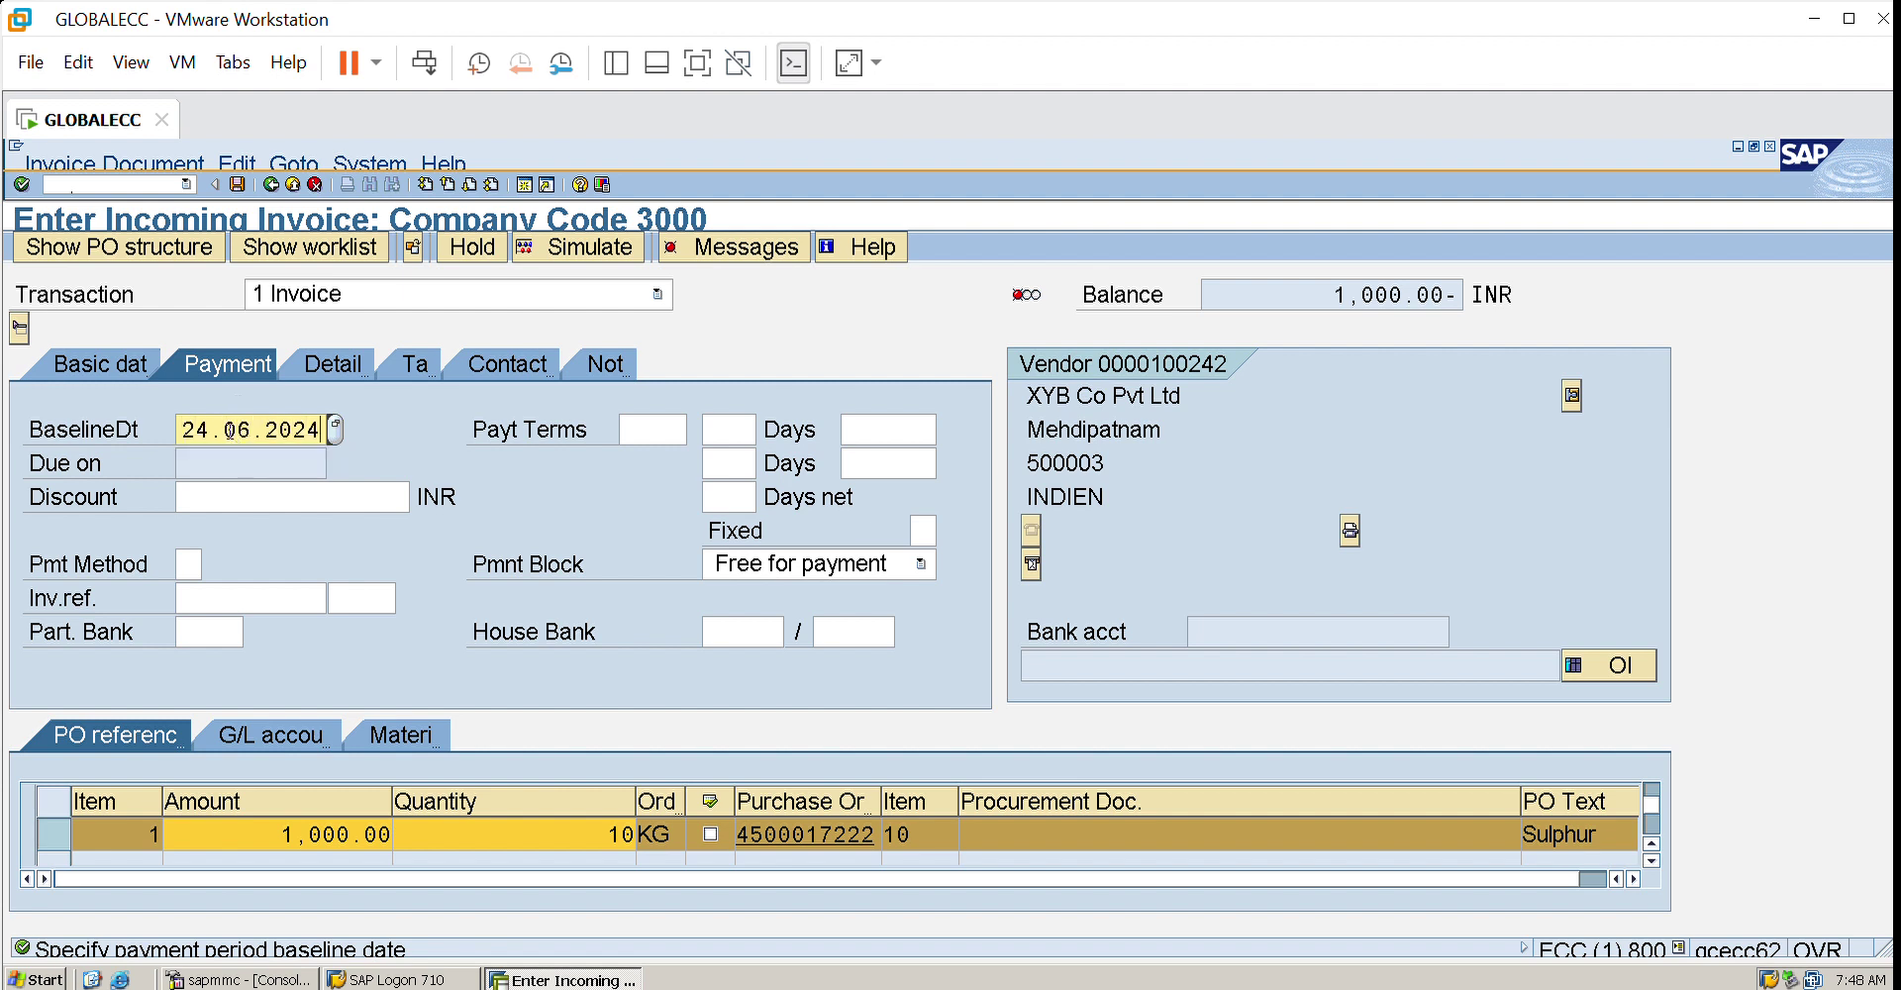
pyautogui.press('Return')
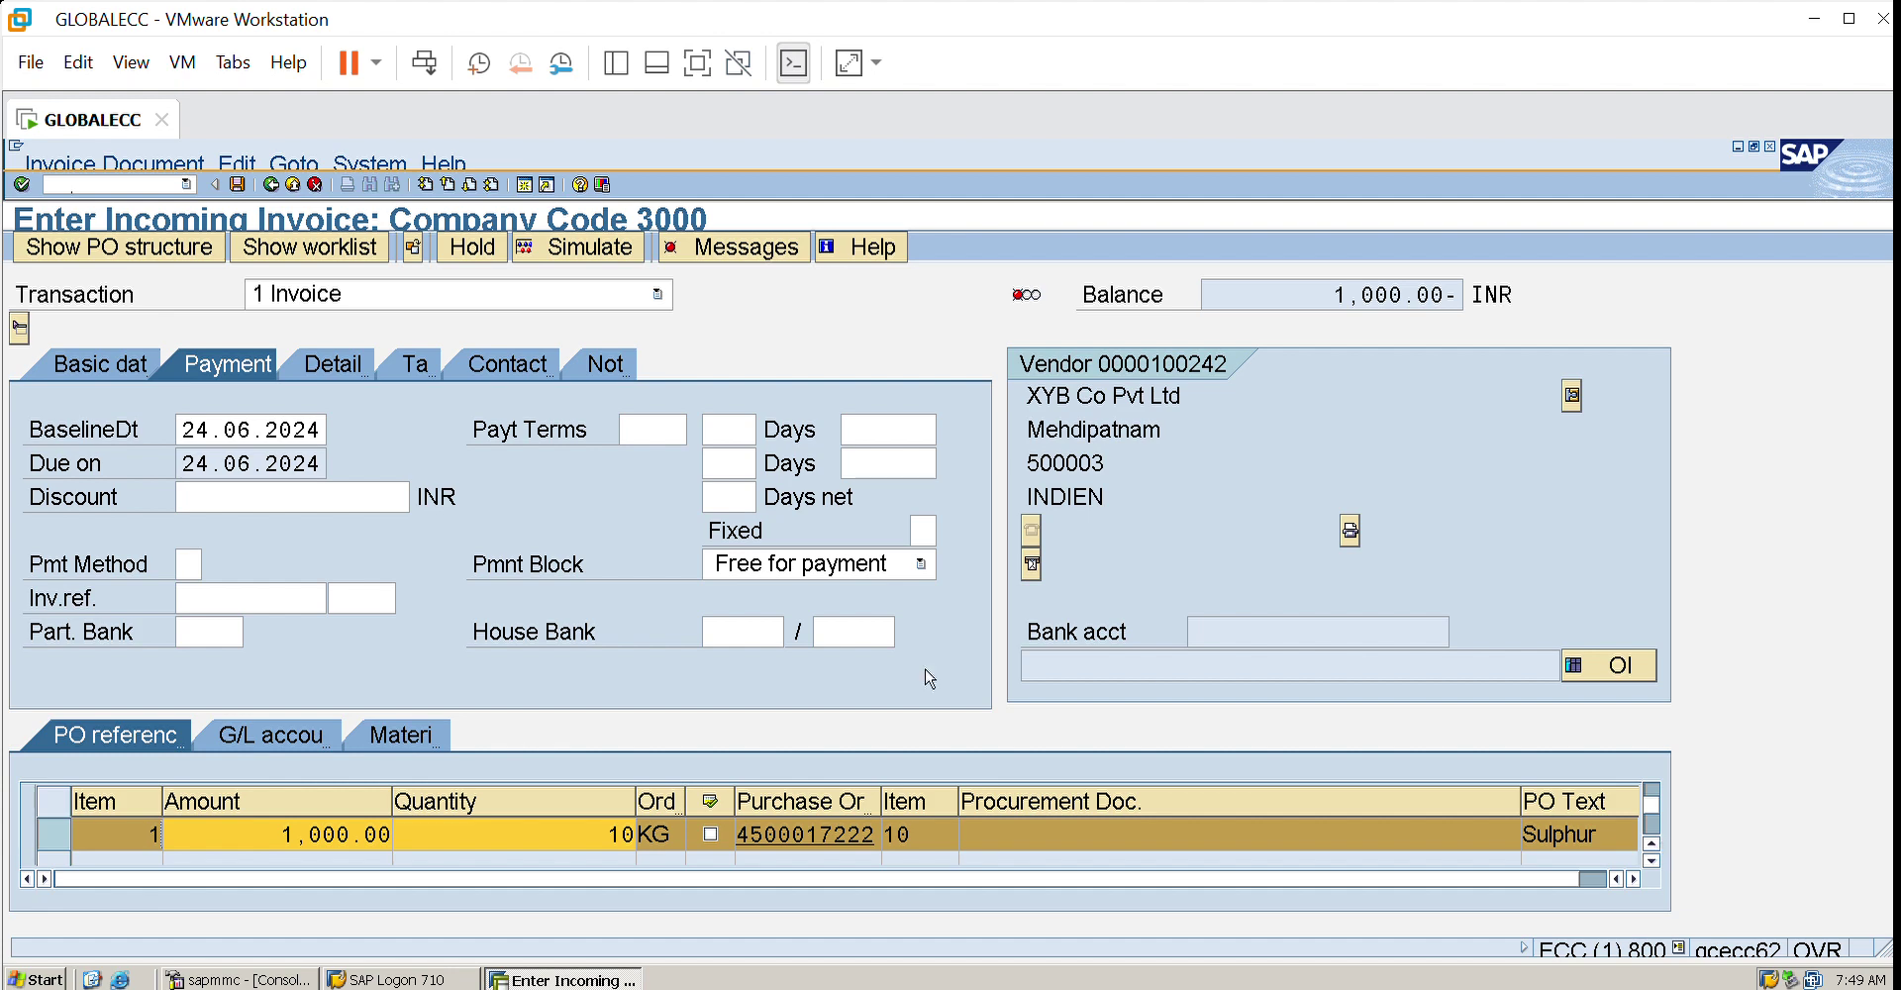
# - Turn on tax calculation, set the invoice's total amount to 1000 INR, then post the invoice and leave invoice entry
pyautogui.click(135, 349)
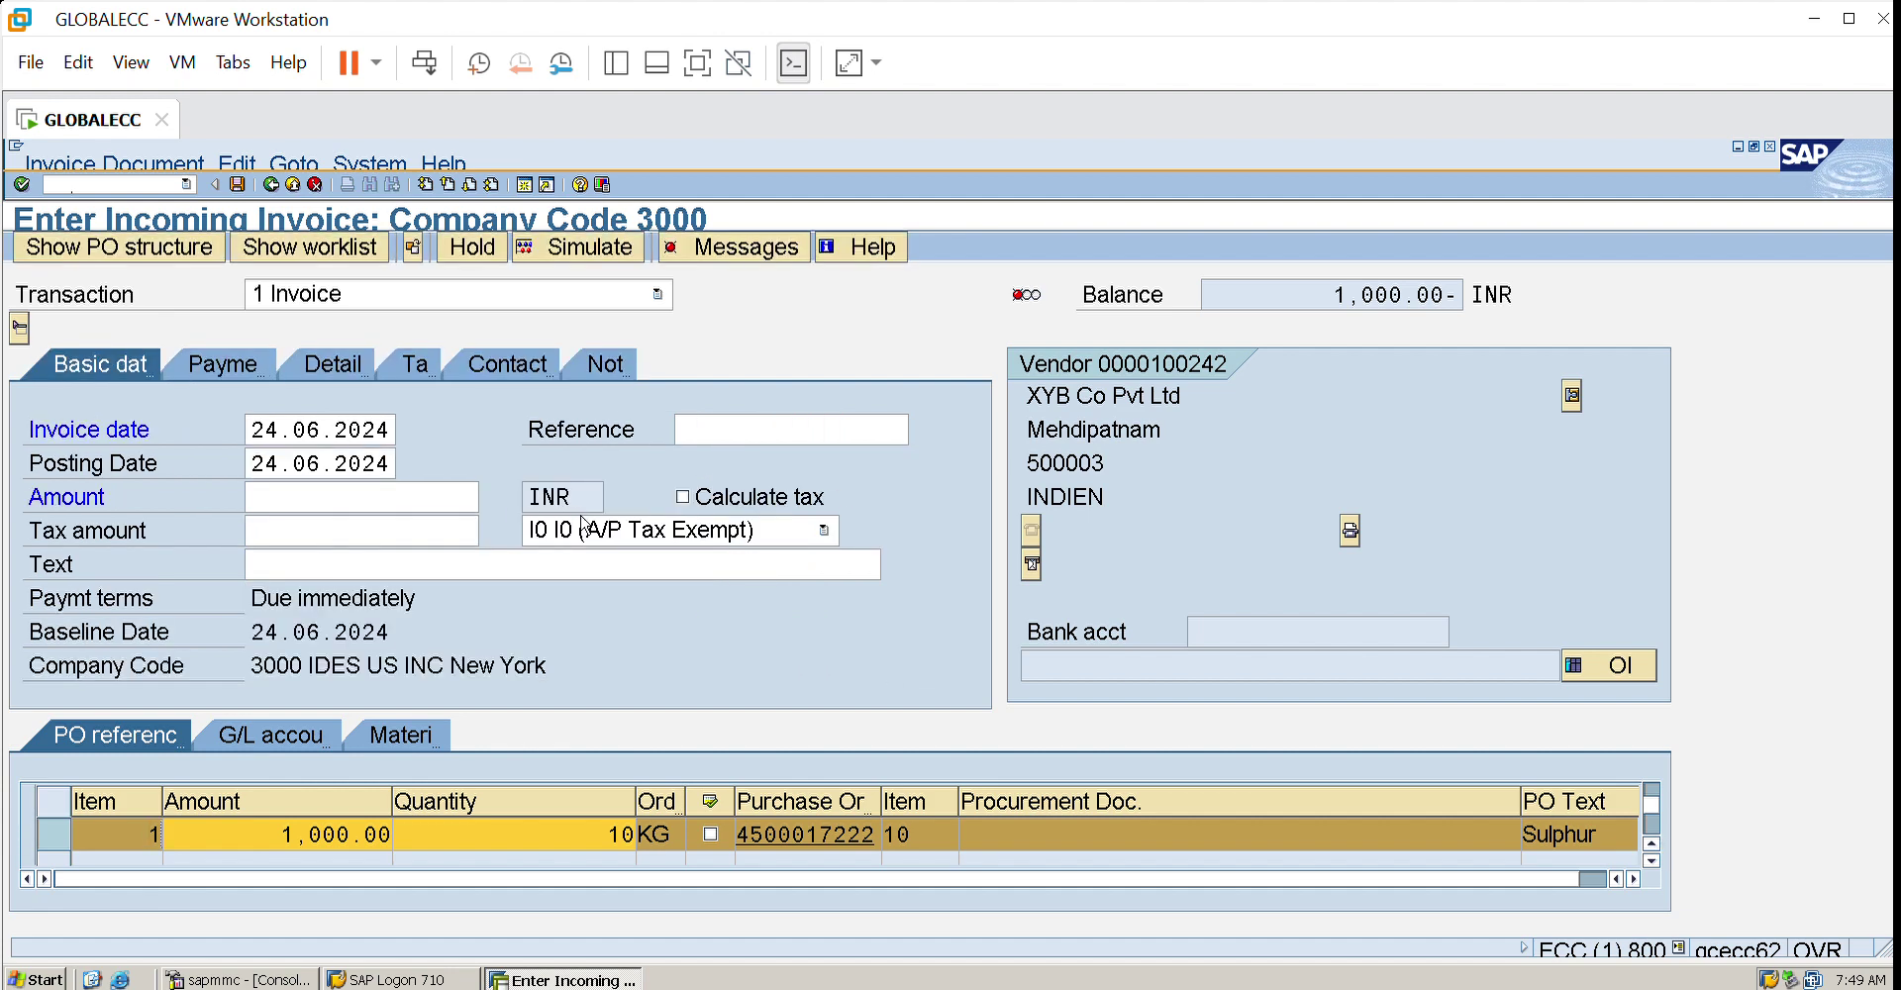
pyautogui.click(694, 494)
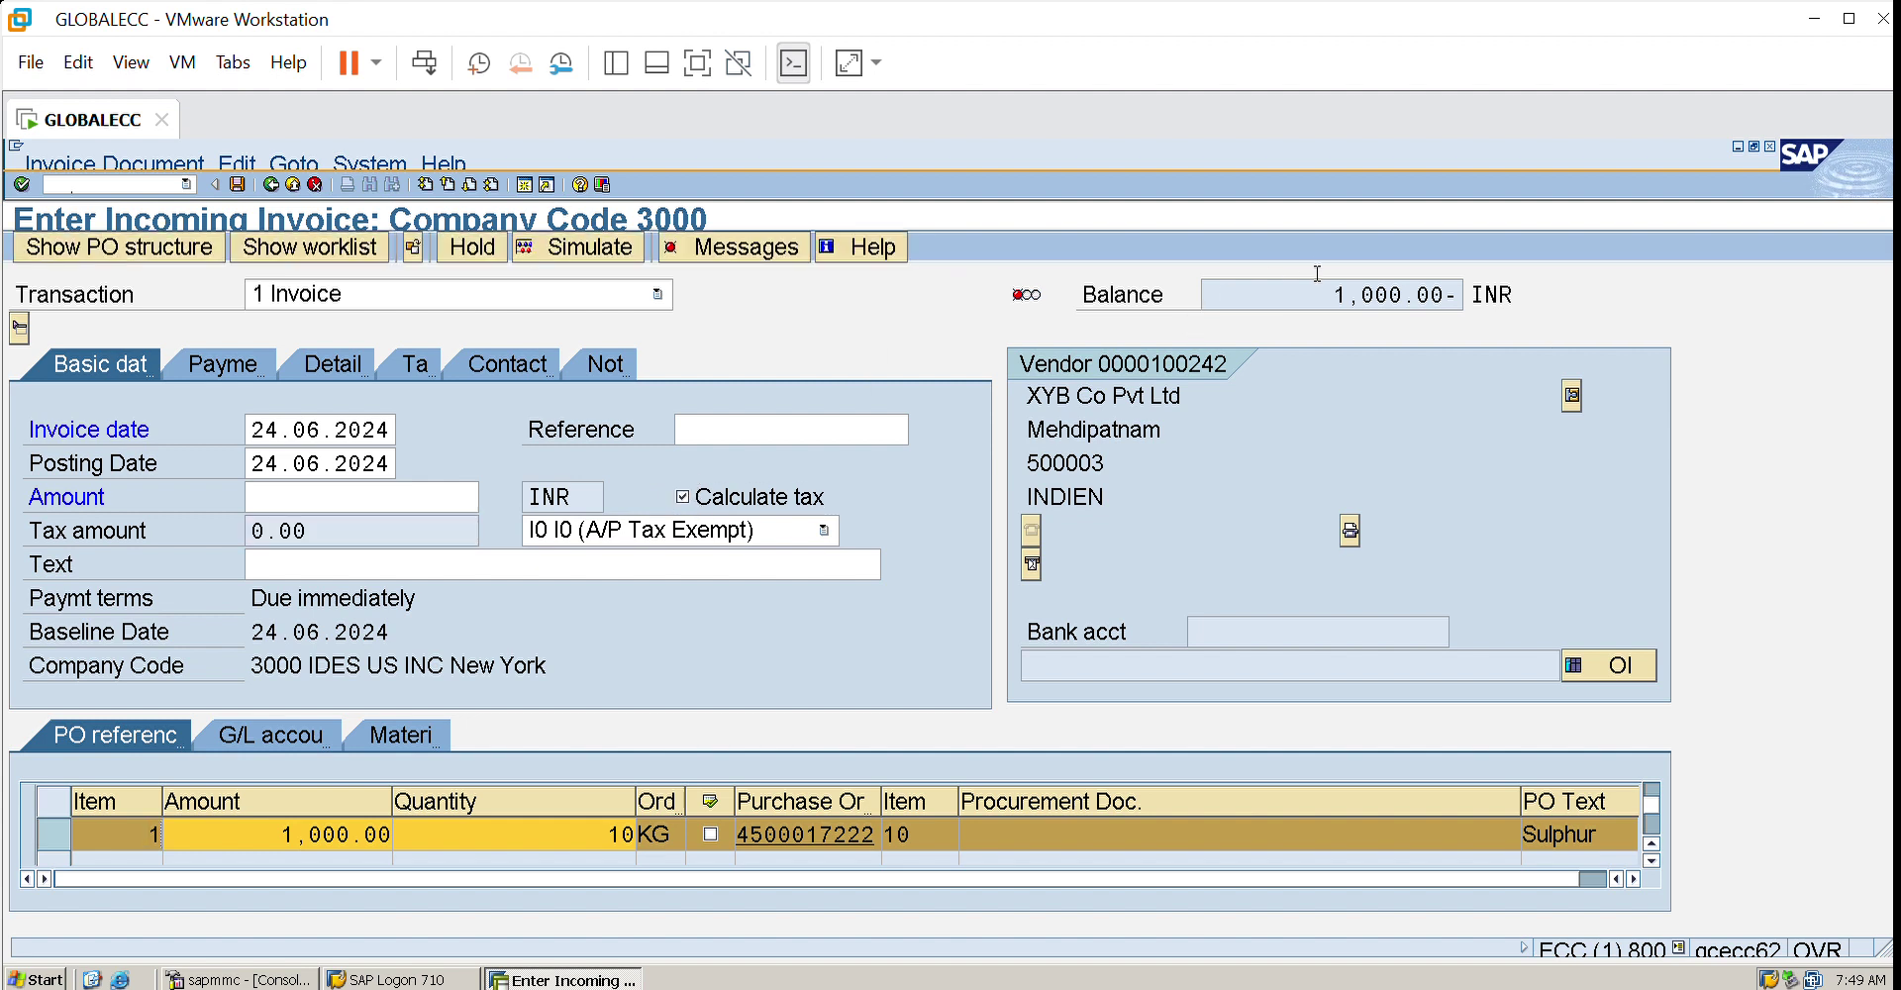
pyautogui.click(374, 484)
pyautogui.write('1000')
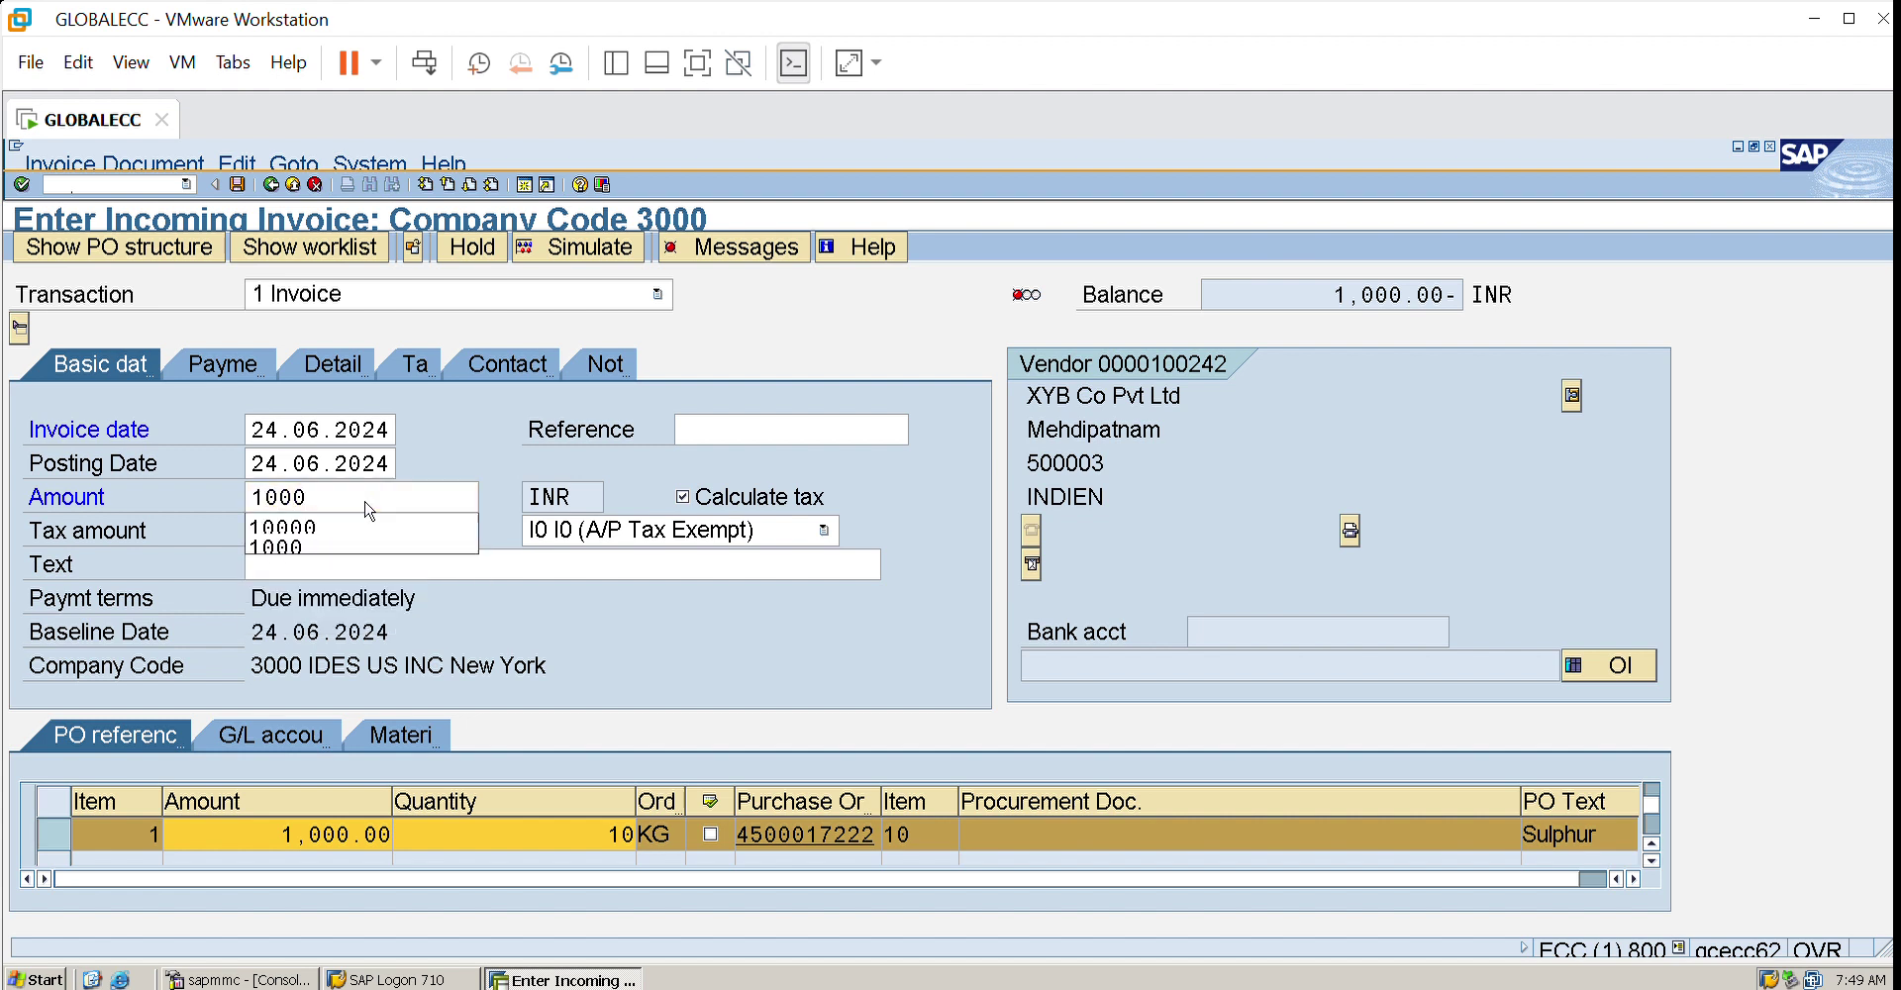
pyautogui.press('Return')
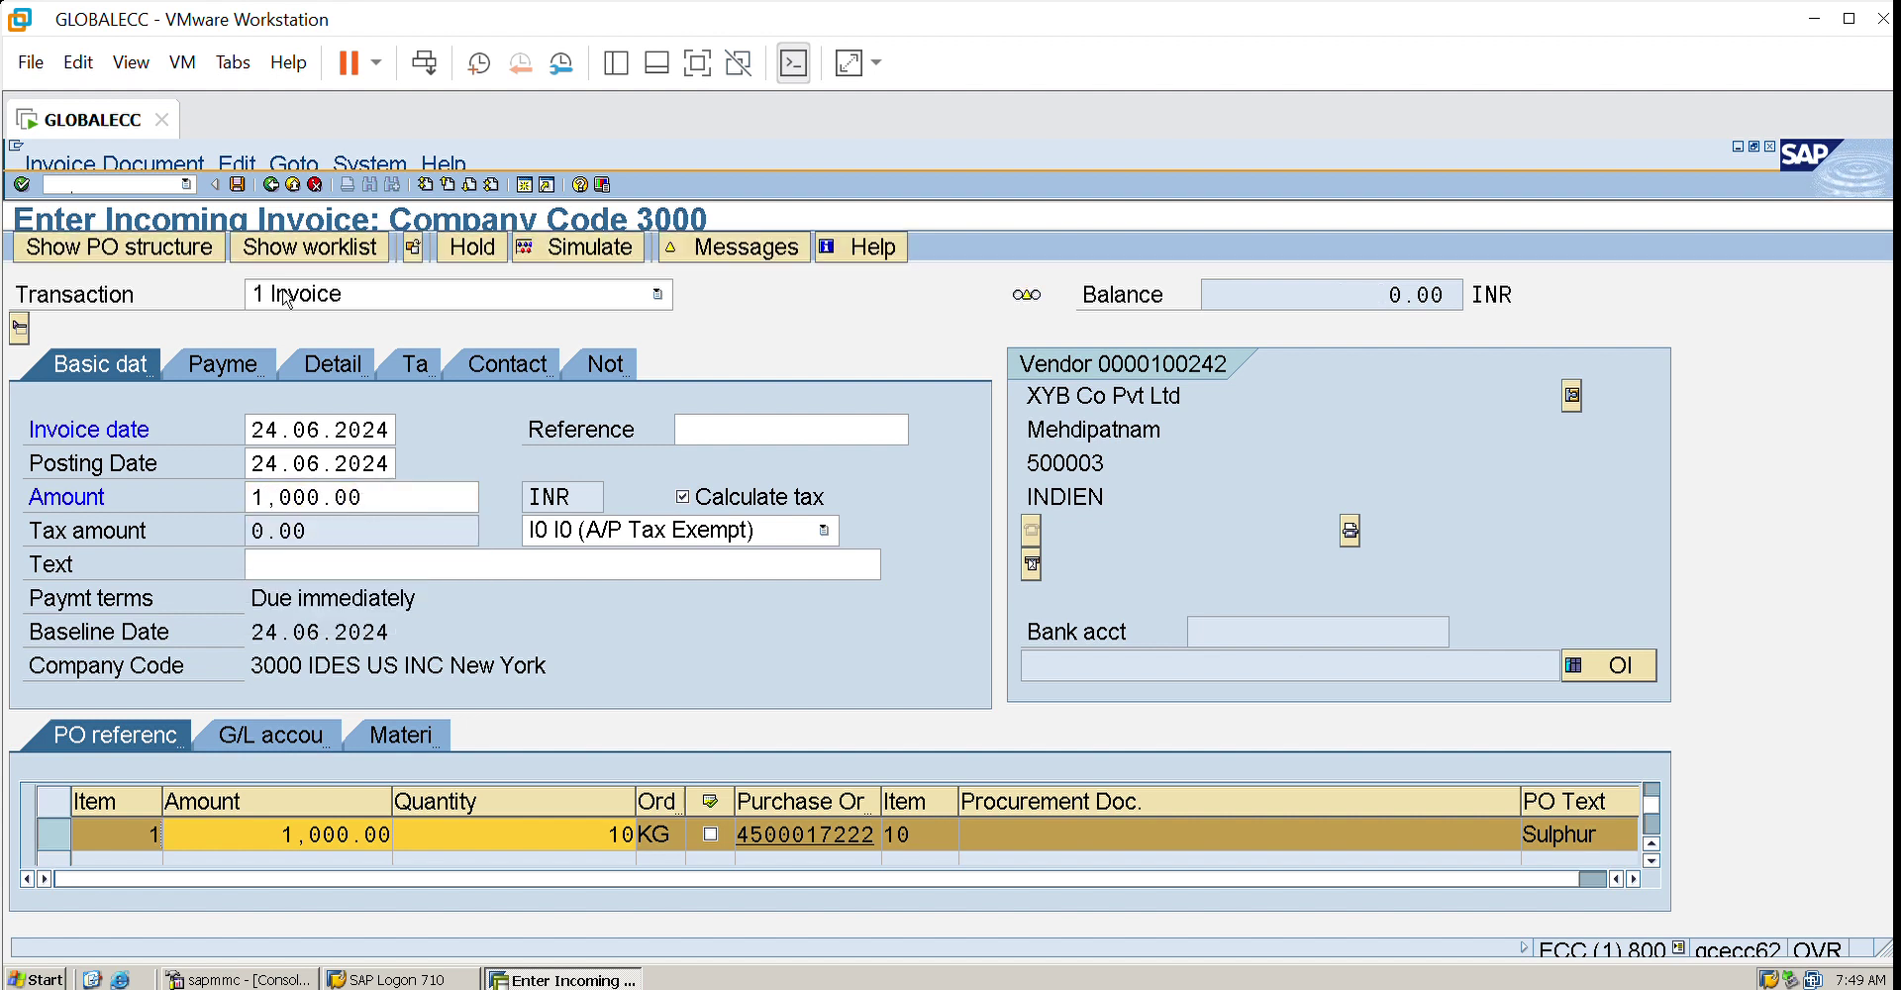
pyautogui.click(239, 184)
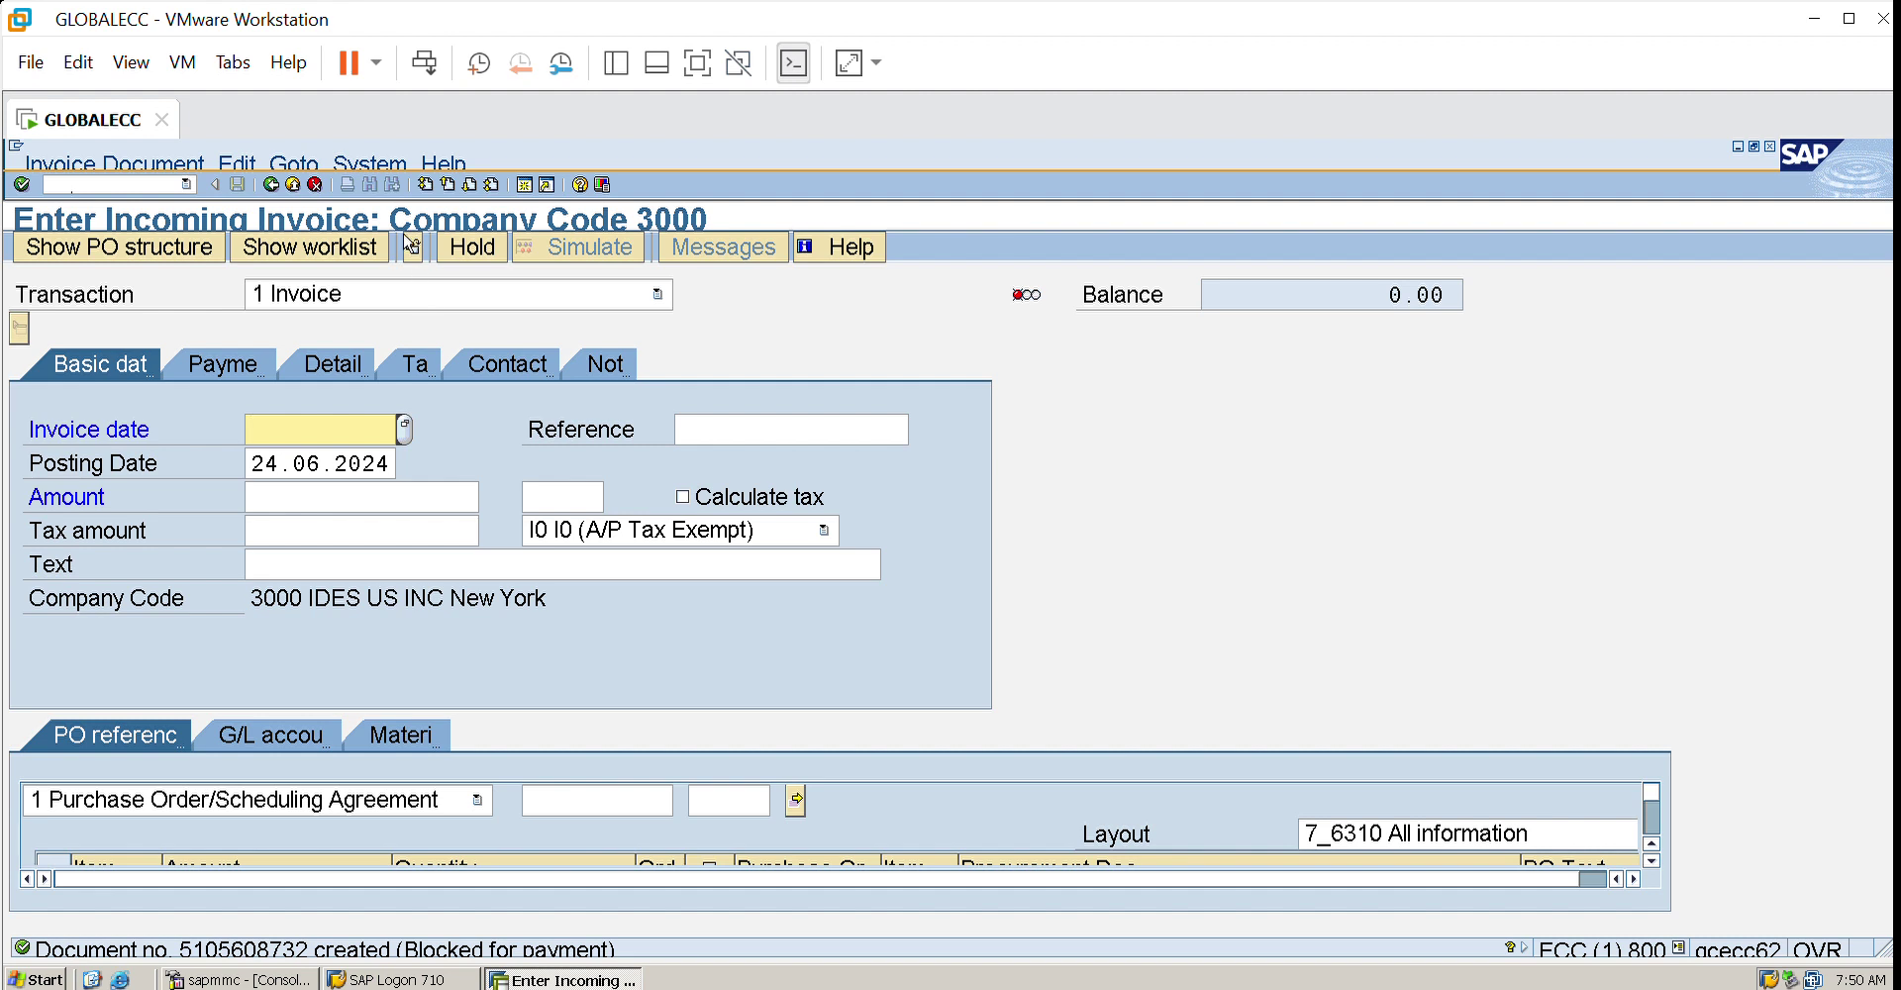
pyautogui.click(295, 182)
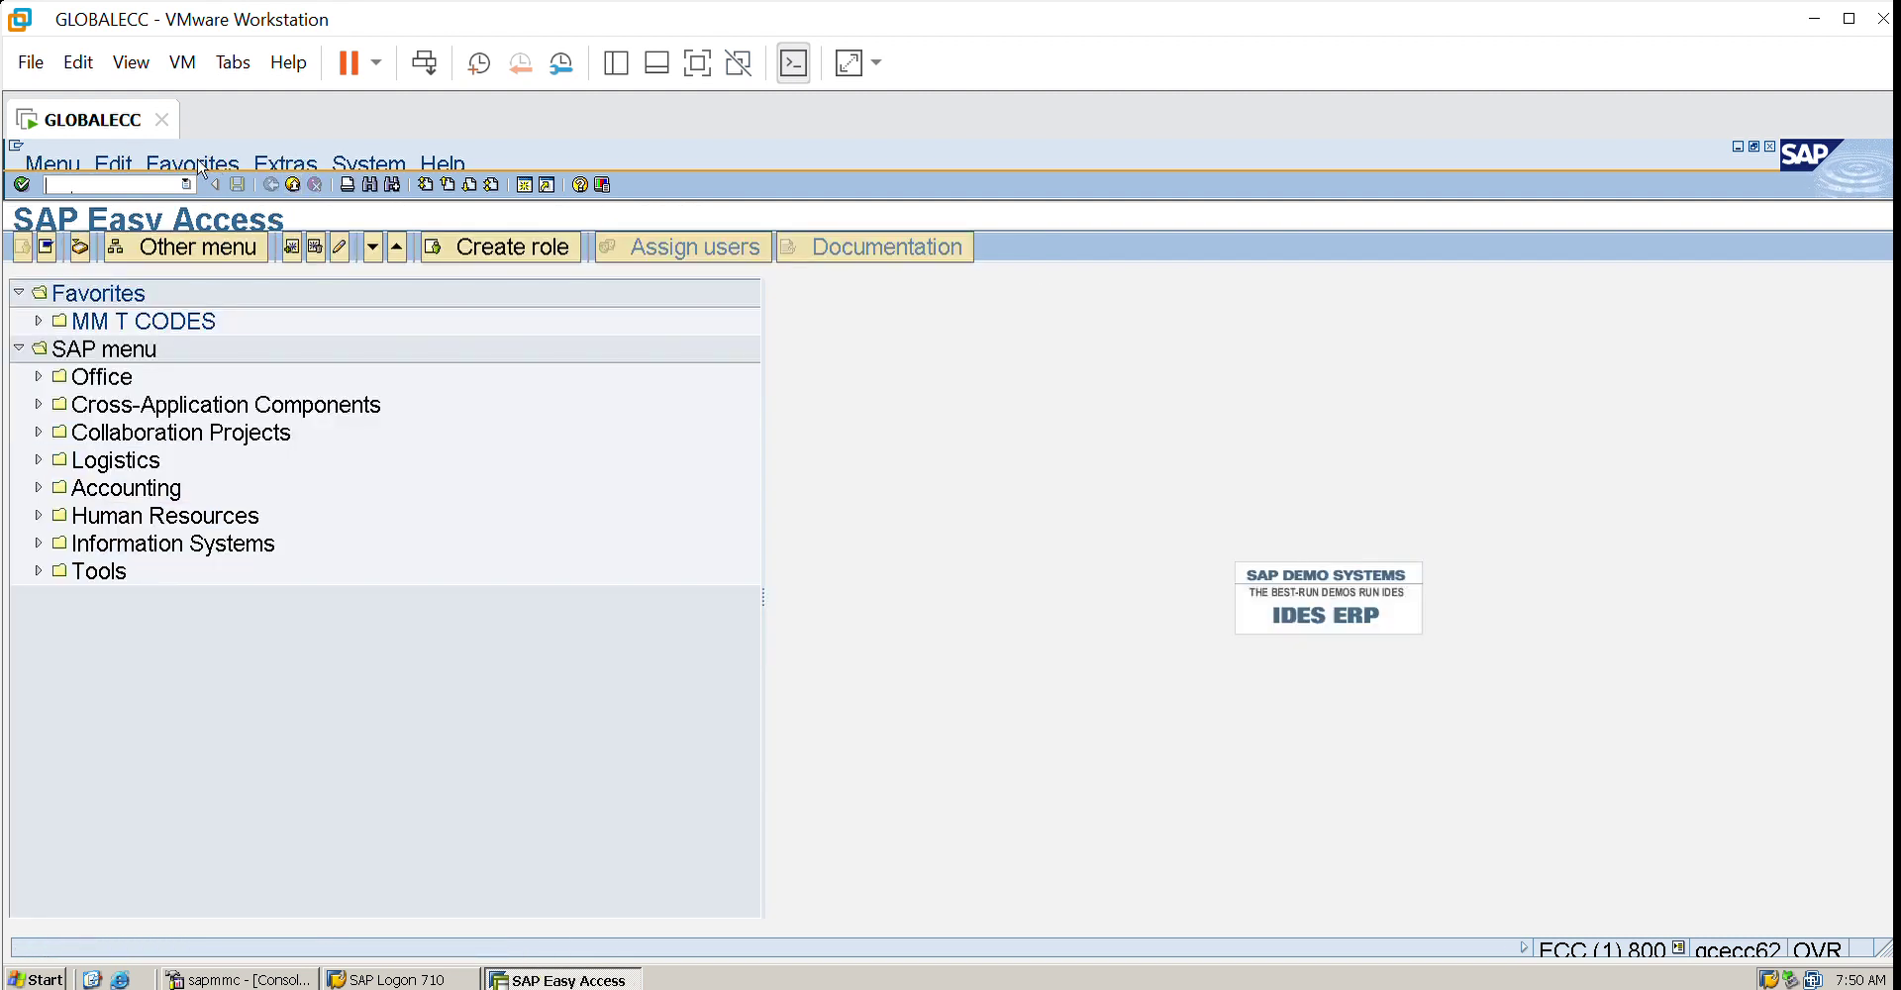
# - Open MRBR and list the newly posted invoice document among the blocked invoices, using its document number as the selection
pyautogui.write('mbrb')
pyautogui.press('BackSpace')
pyautogui.write('rbr')
pyautogui.press('Return')
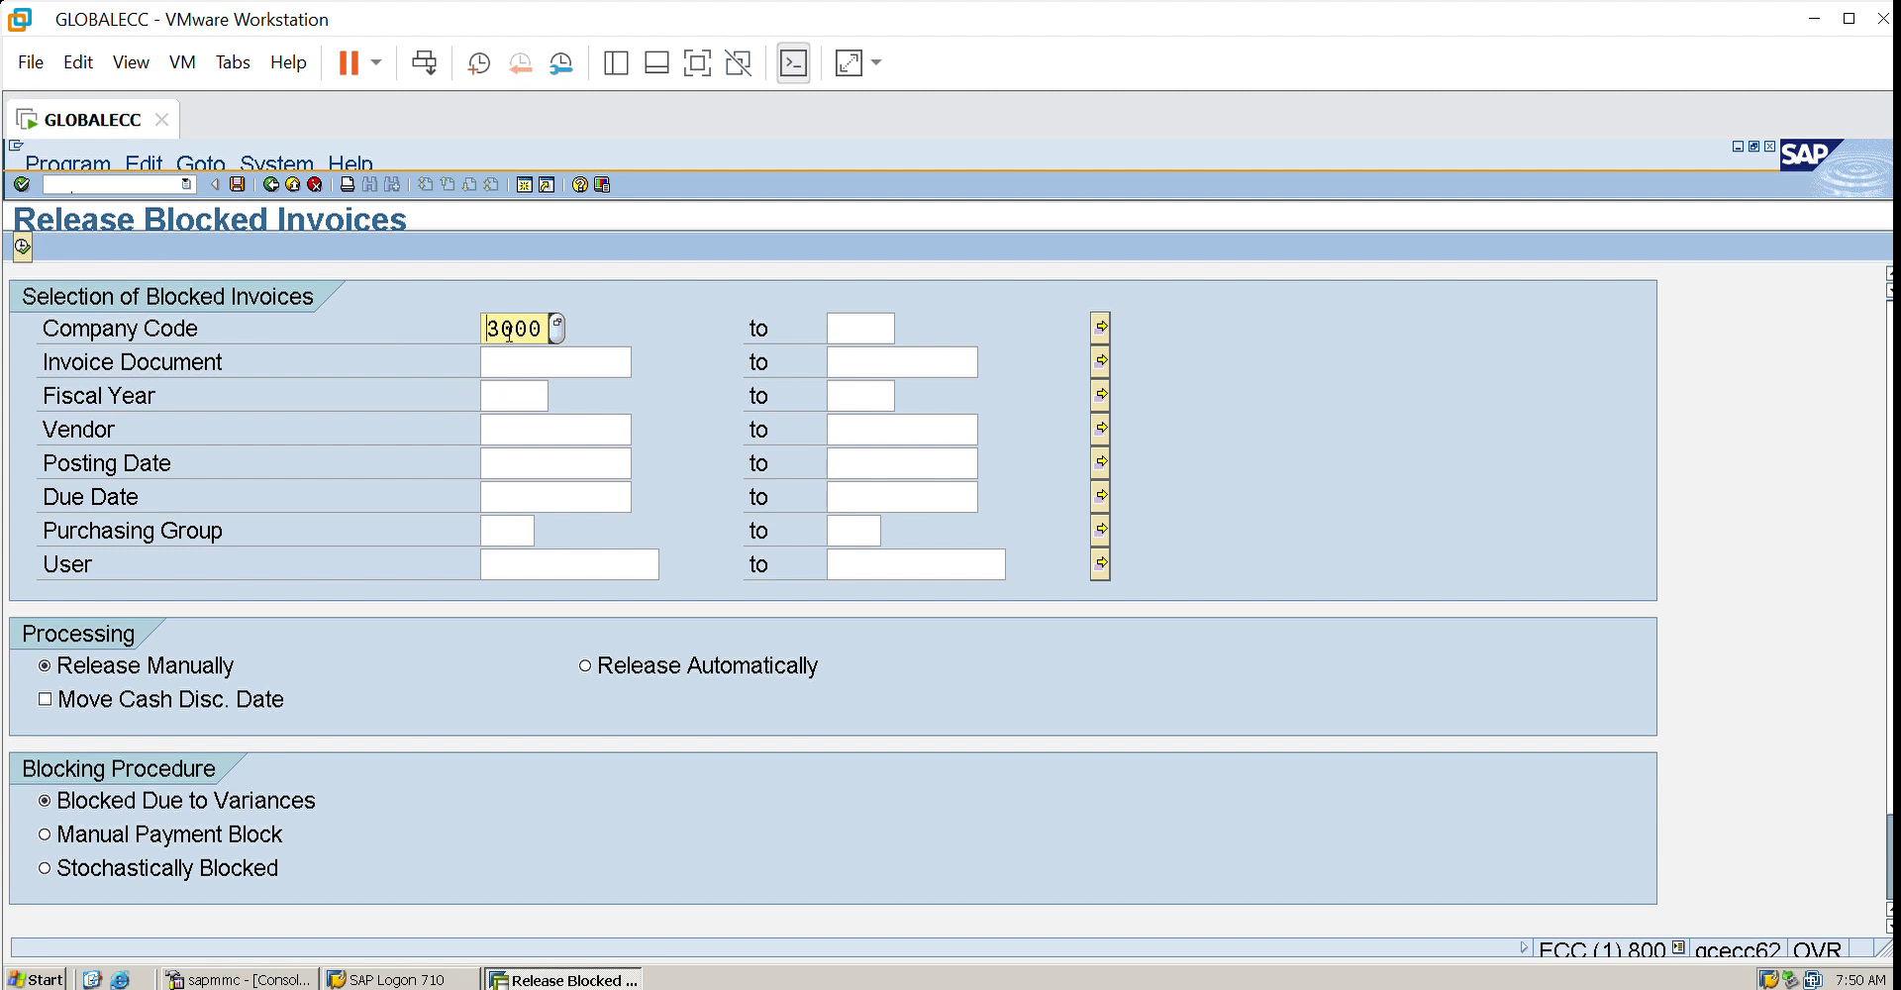
pyautogui.press('Down')
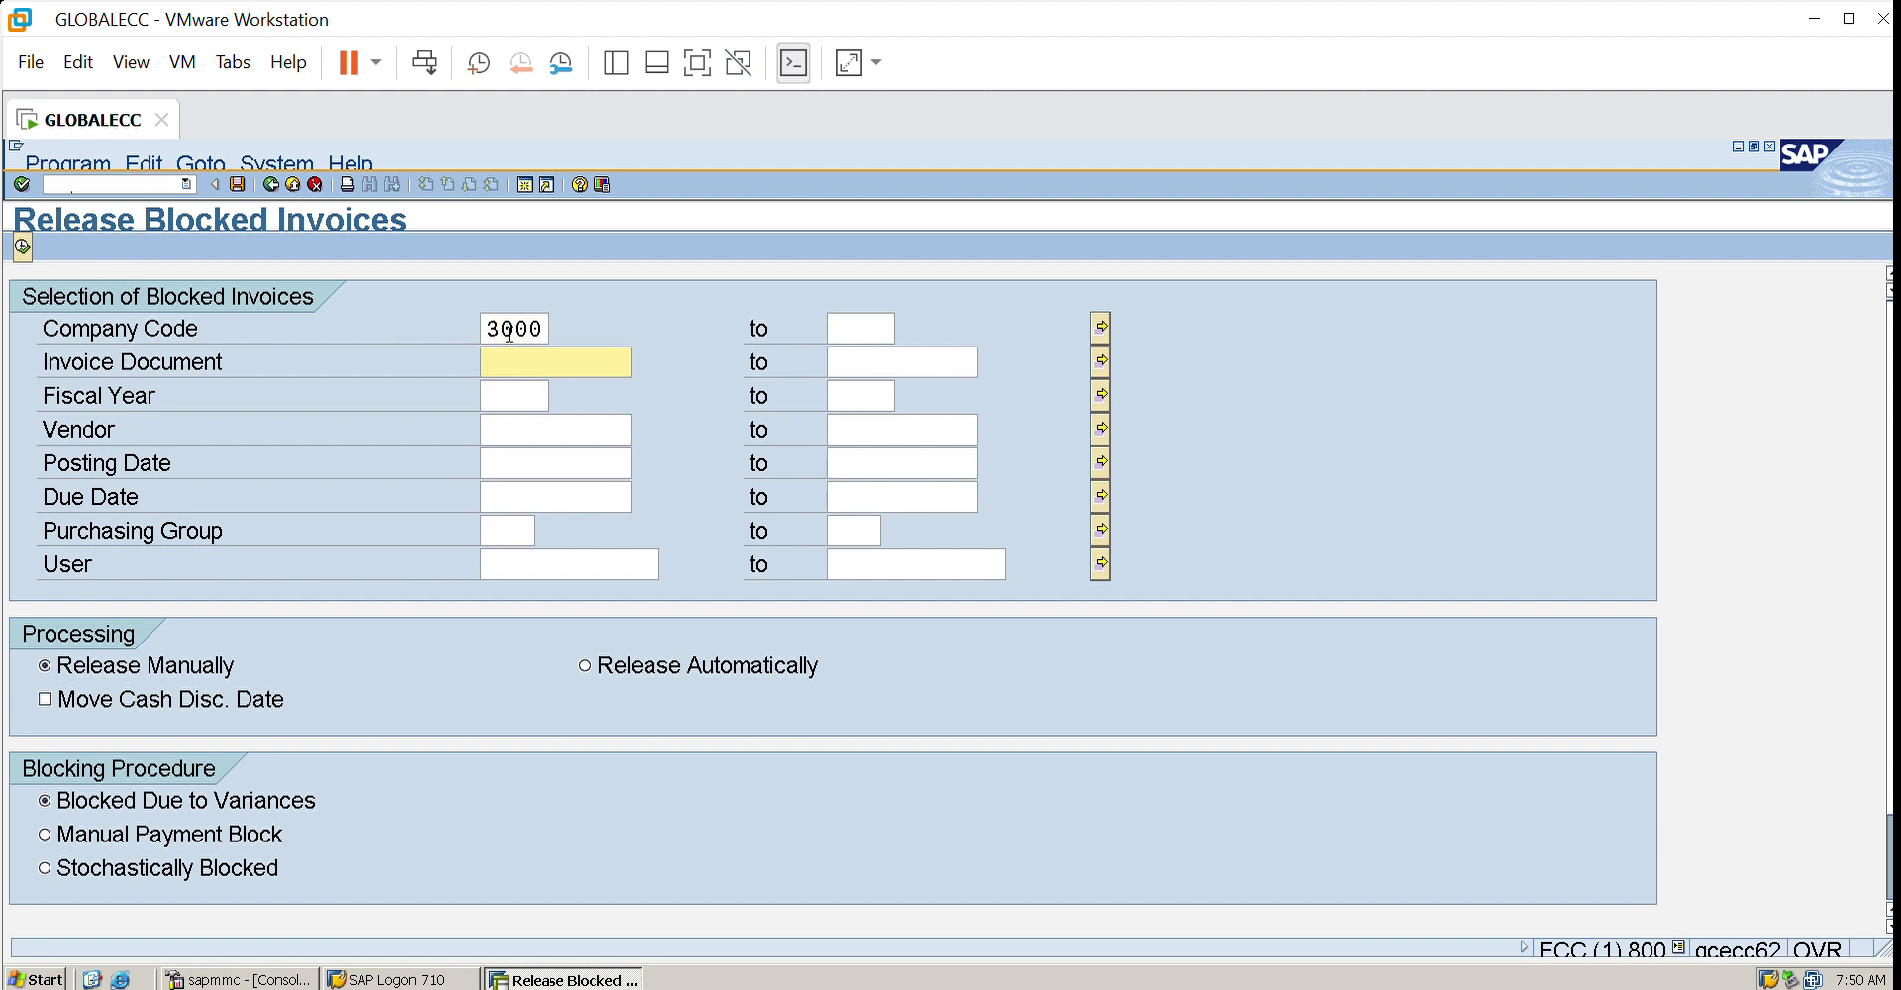
pyautogui.write('510')
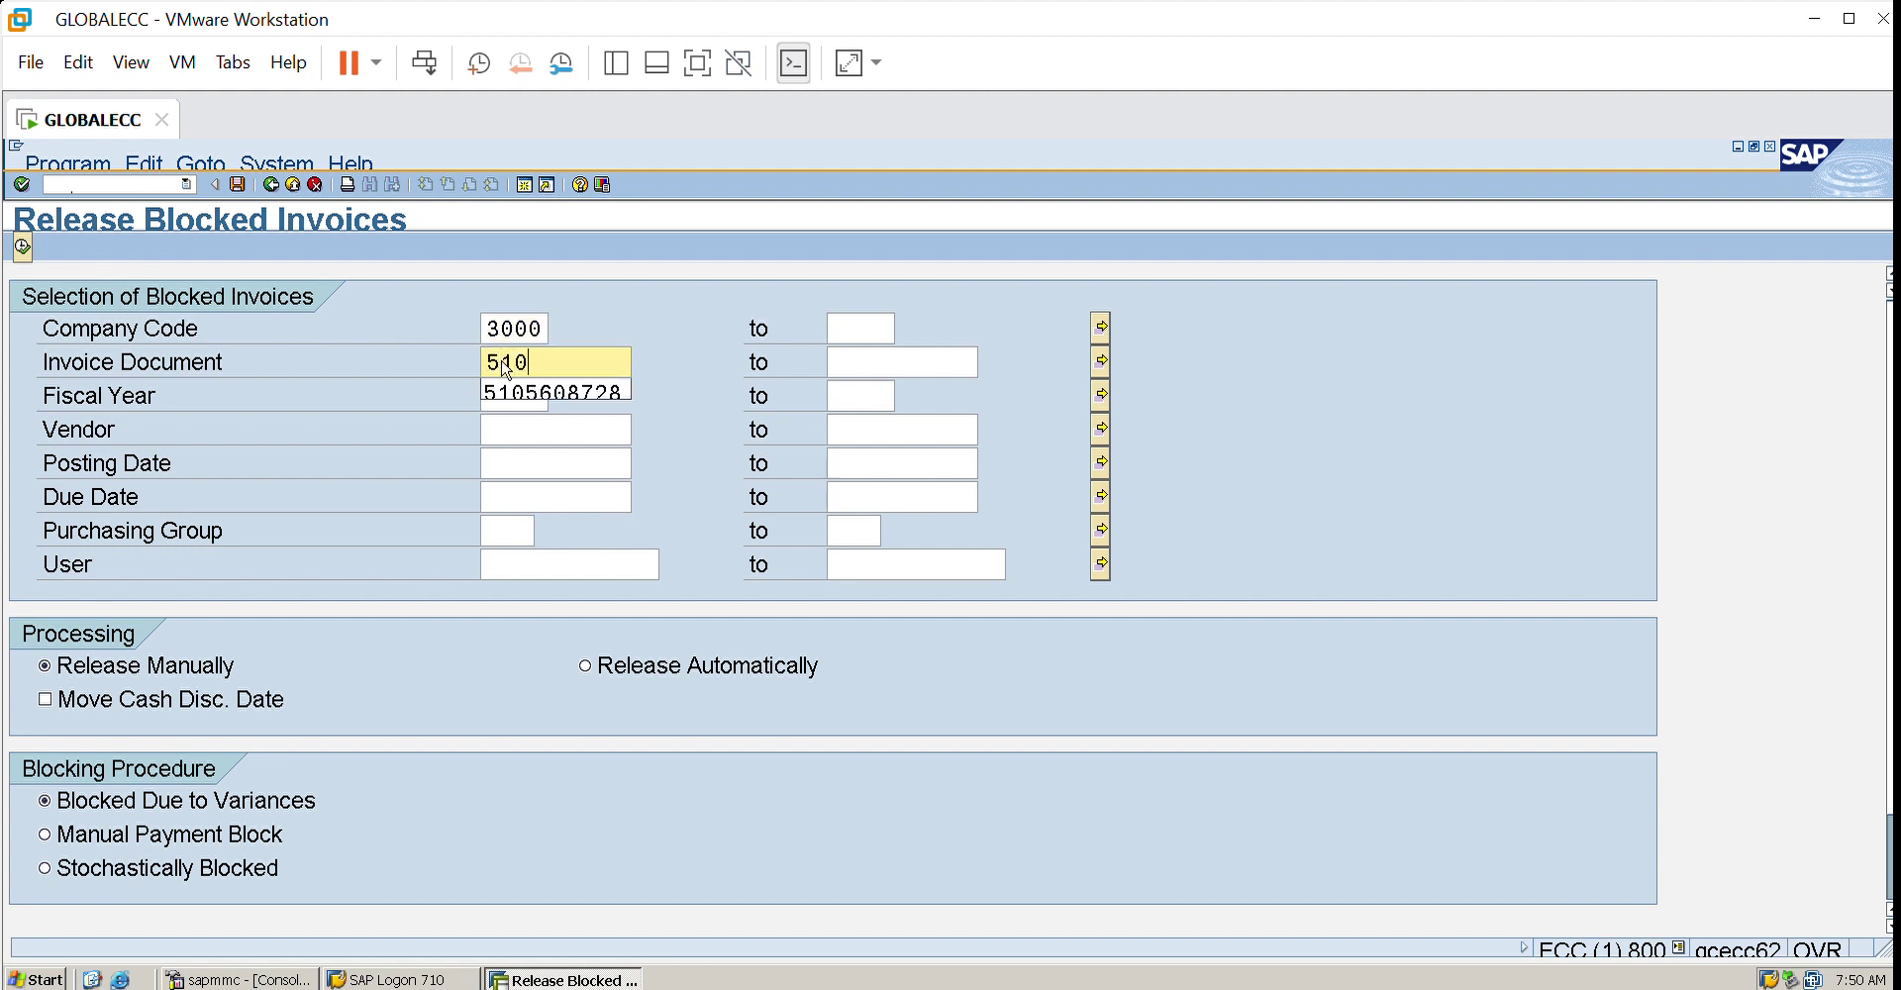
pyautogui.write('5608732')
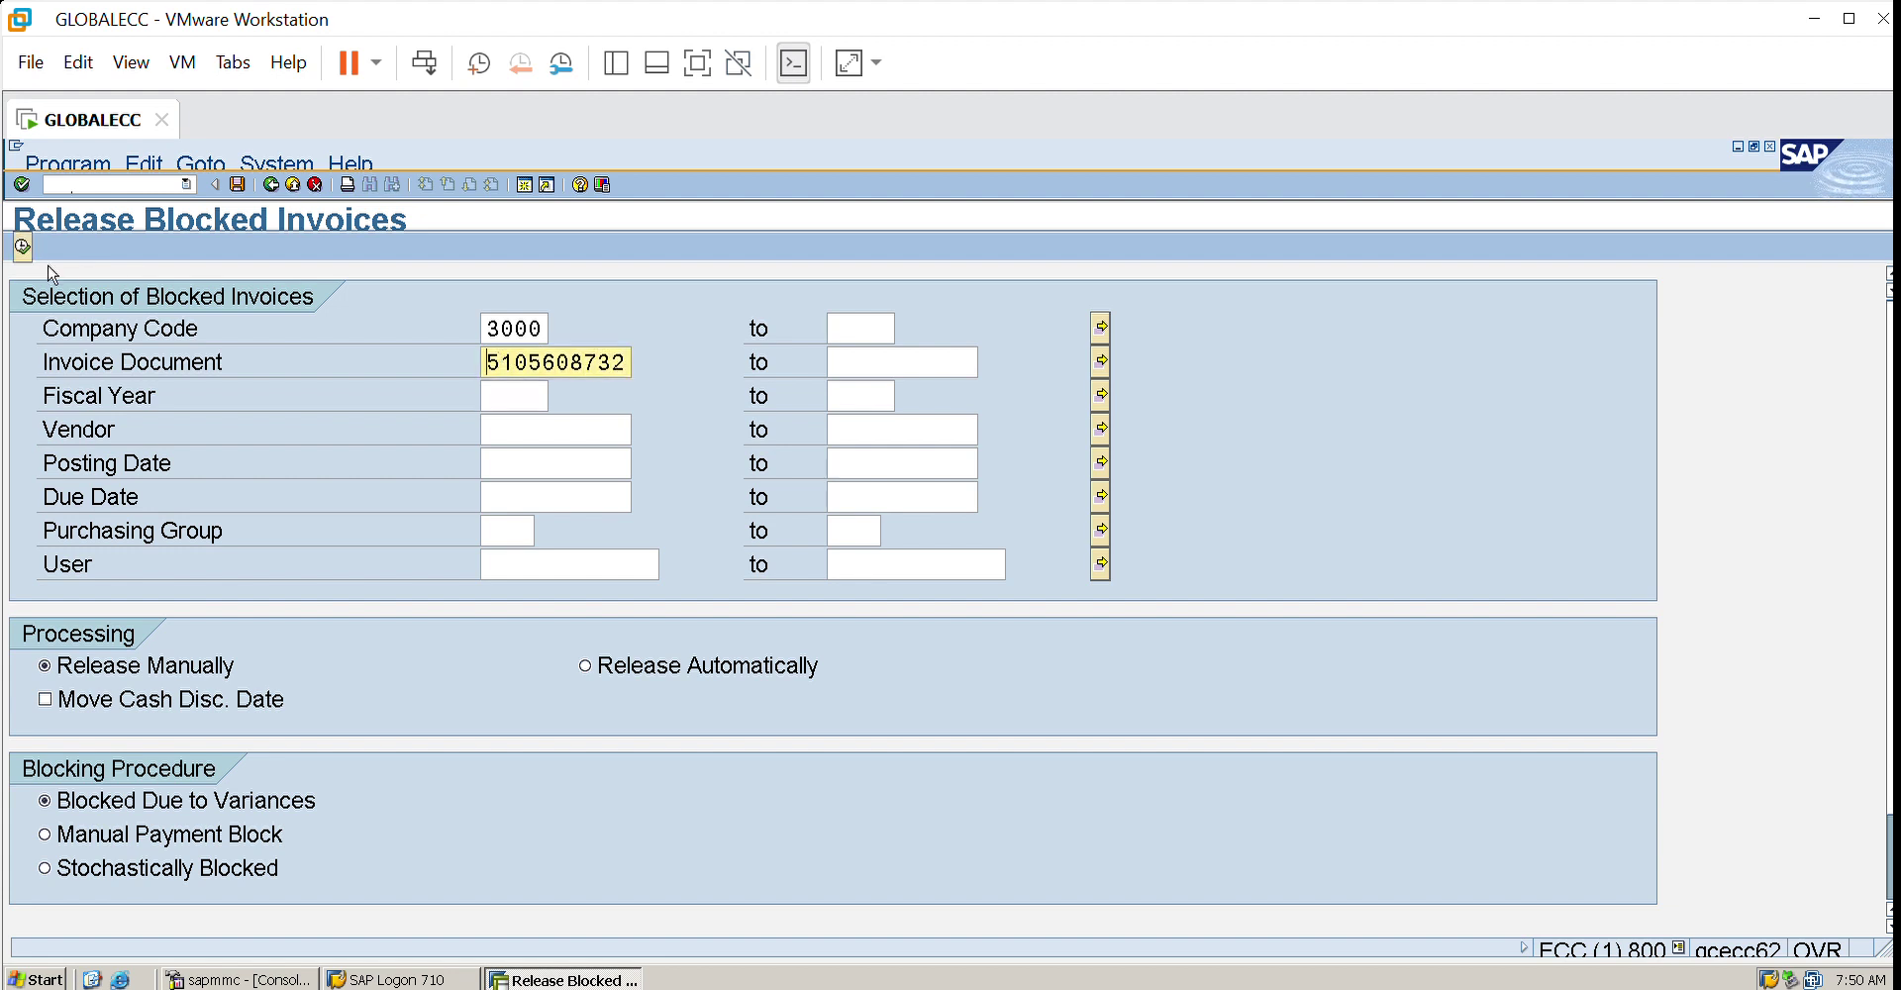
pyautogui.click(27, 231)
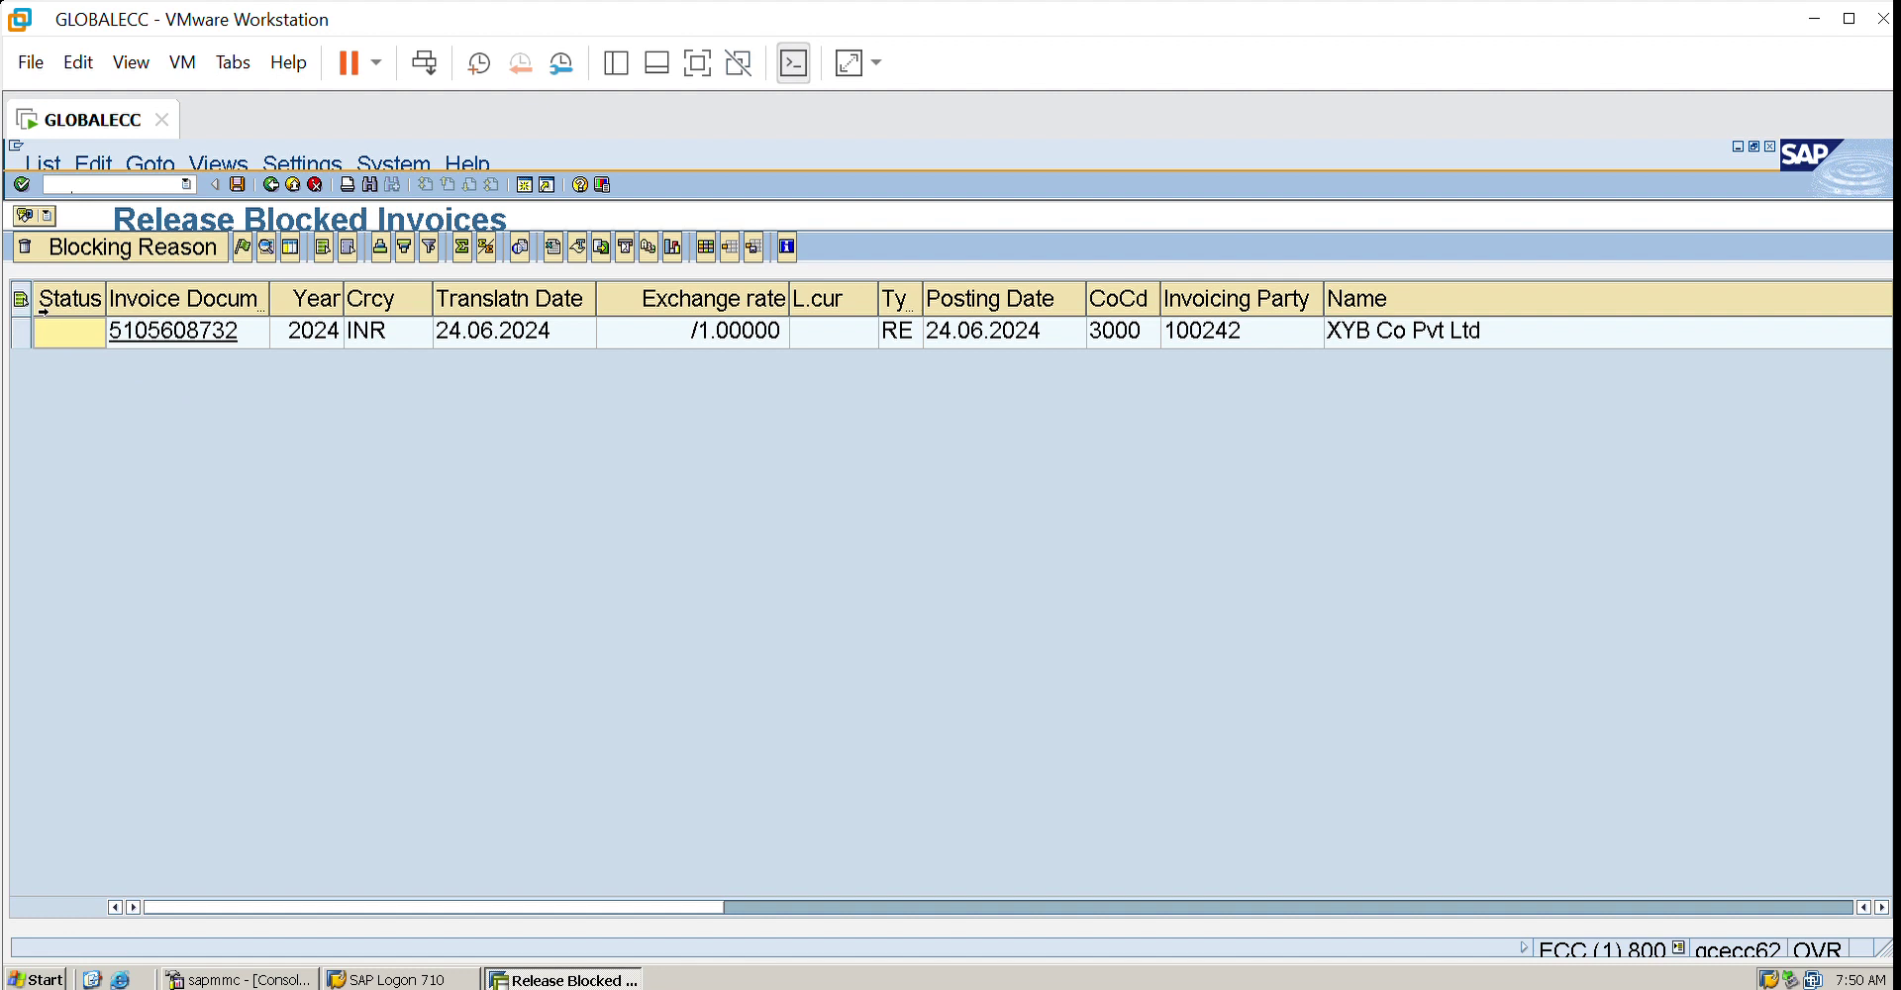
# - Release the blocked invoice of XYB Co Pvt Ltd, save the release and leave MRBR
pyautogui.click(43, 312)
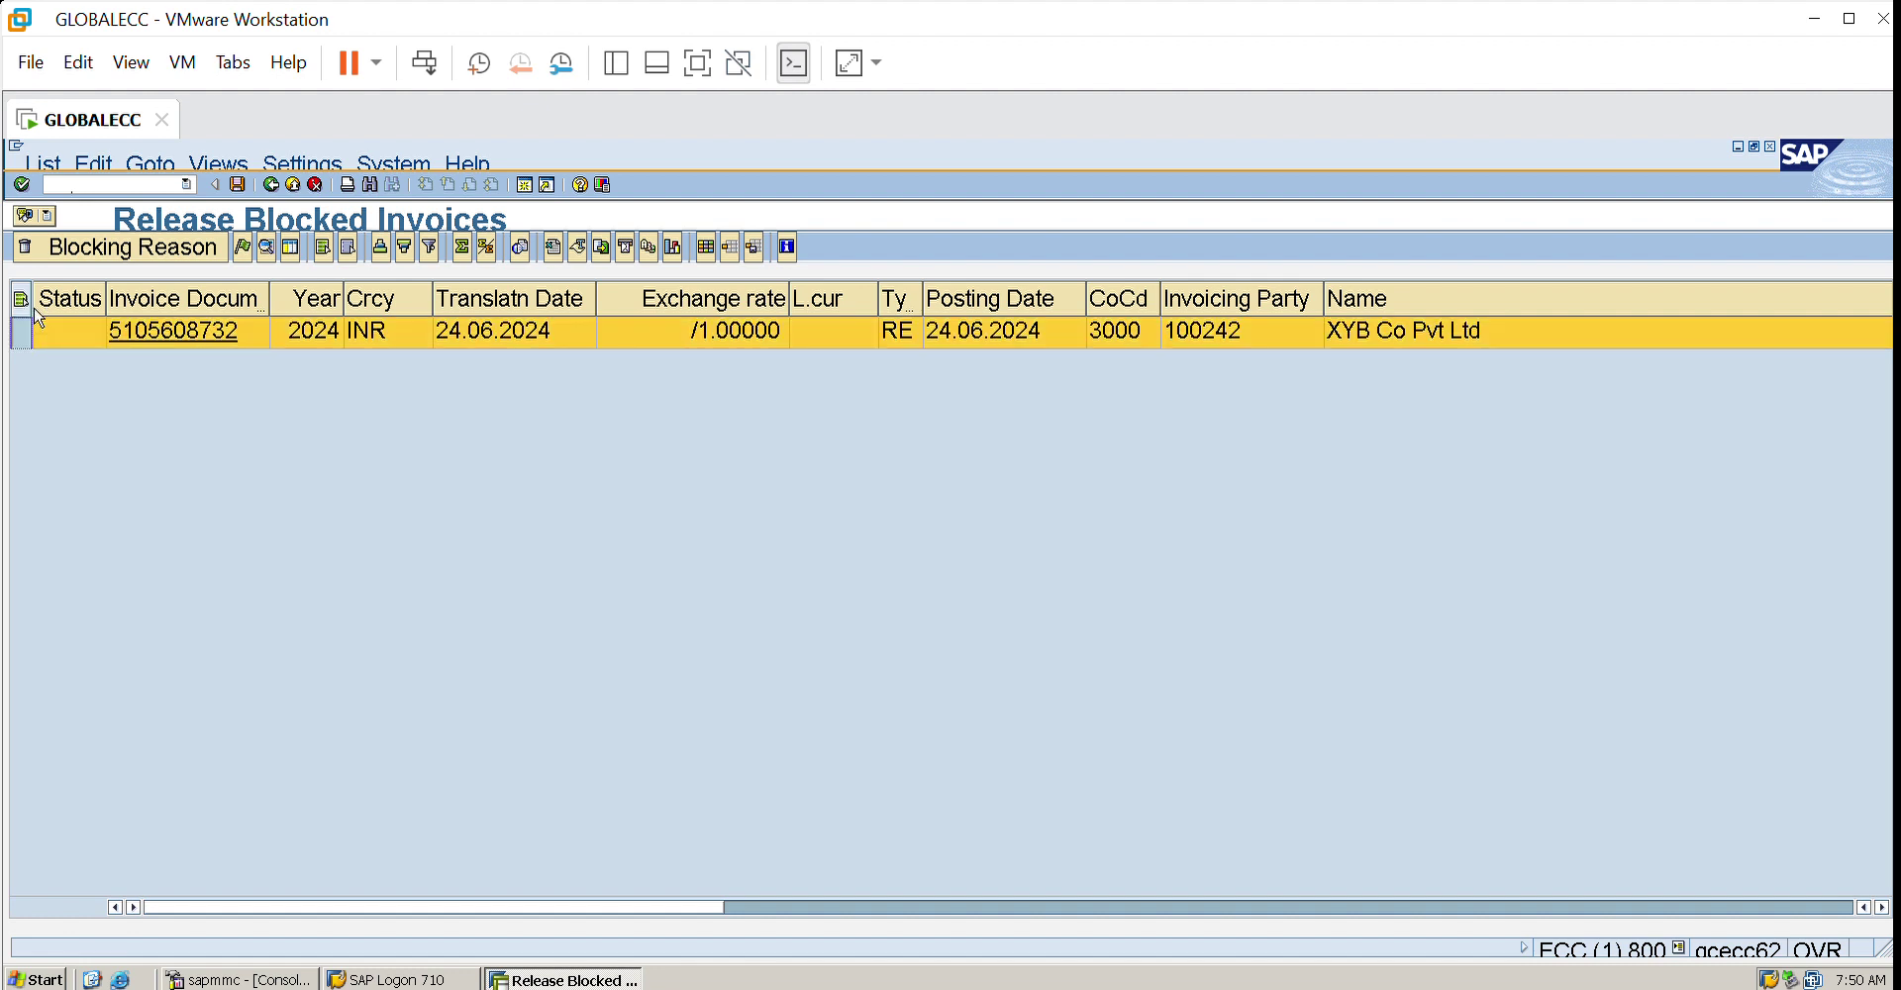
pyautogui.click(245, 241)
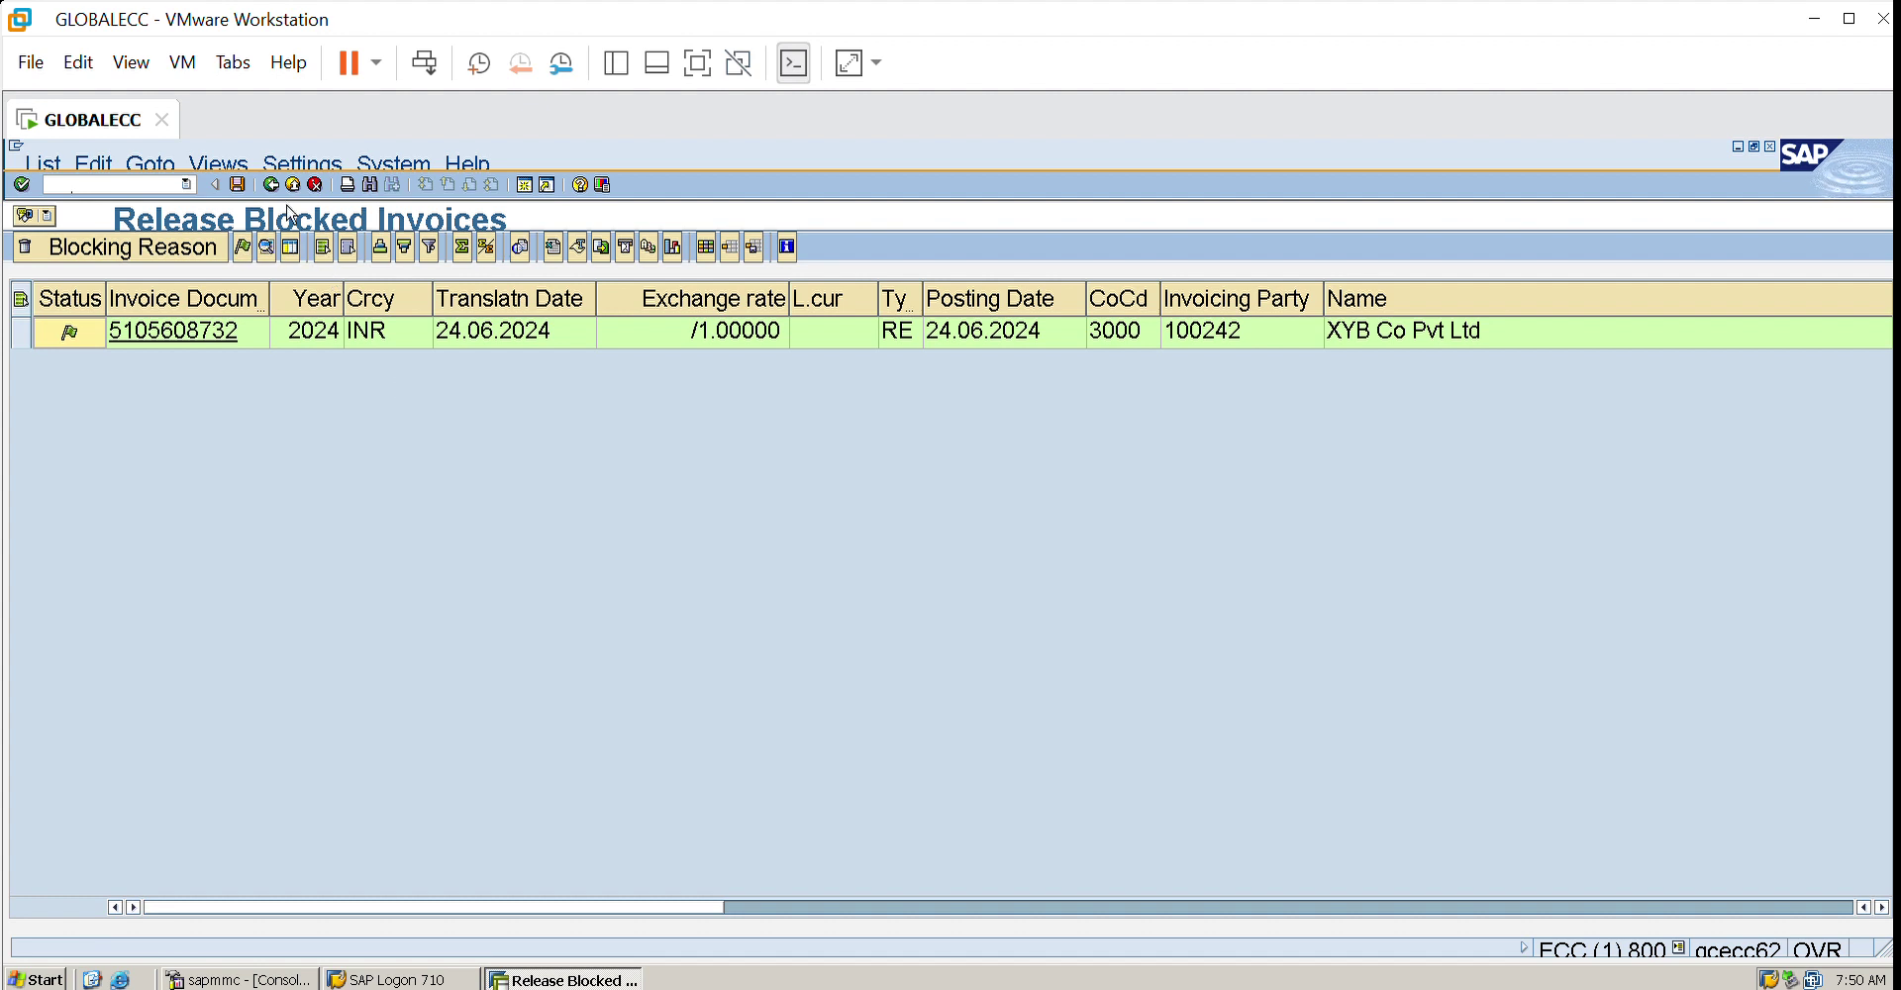
pyautogui.click(240, 183)
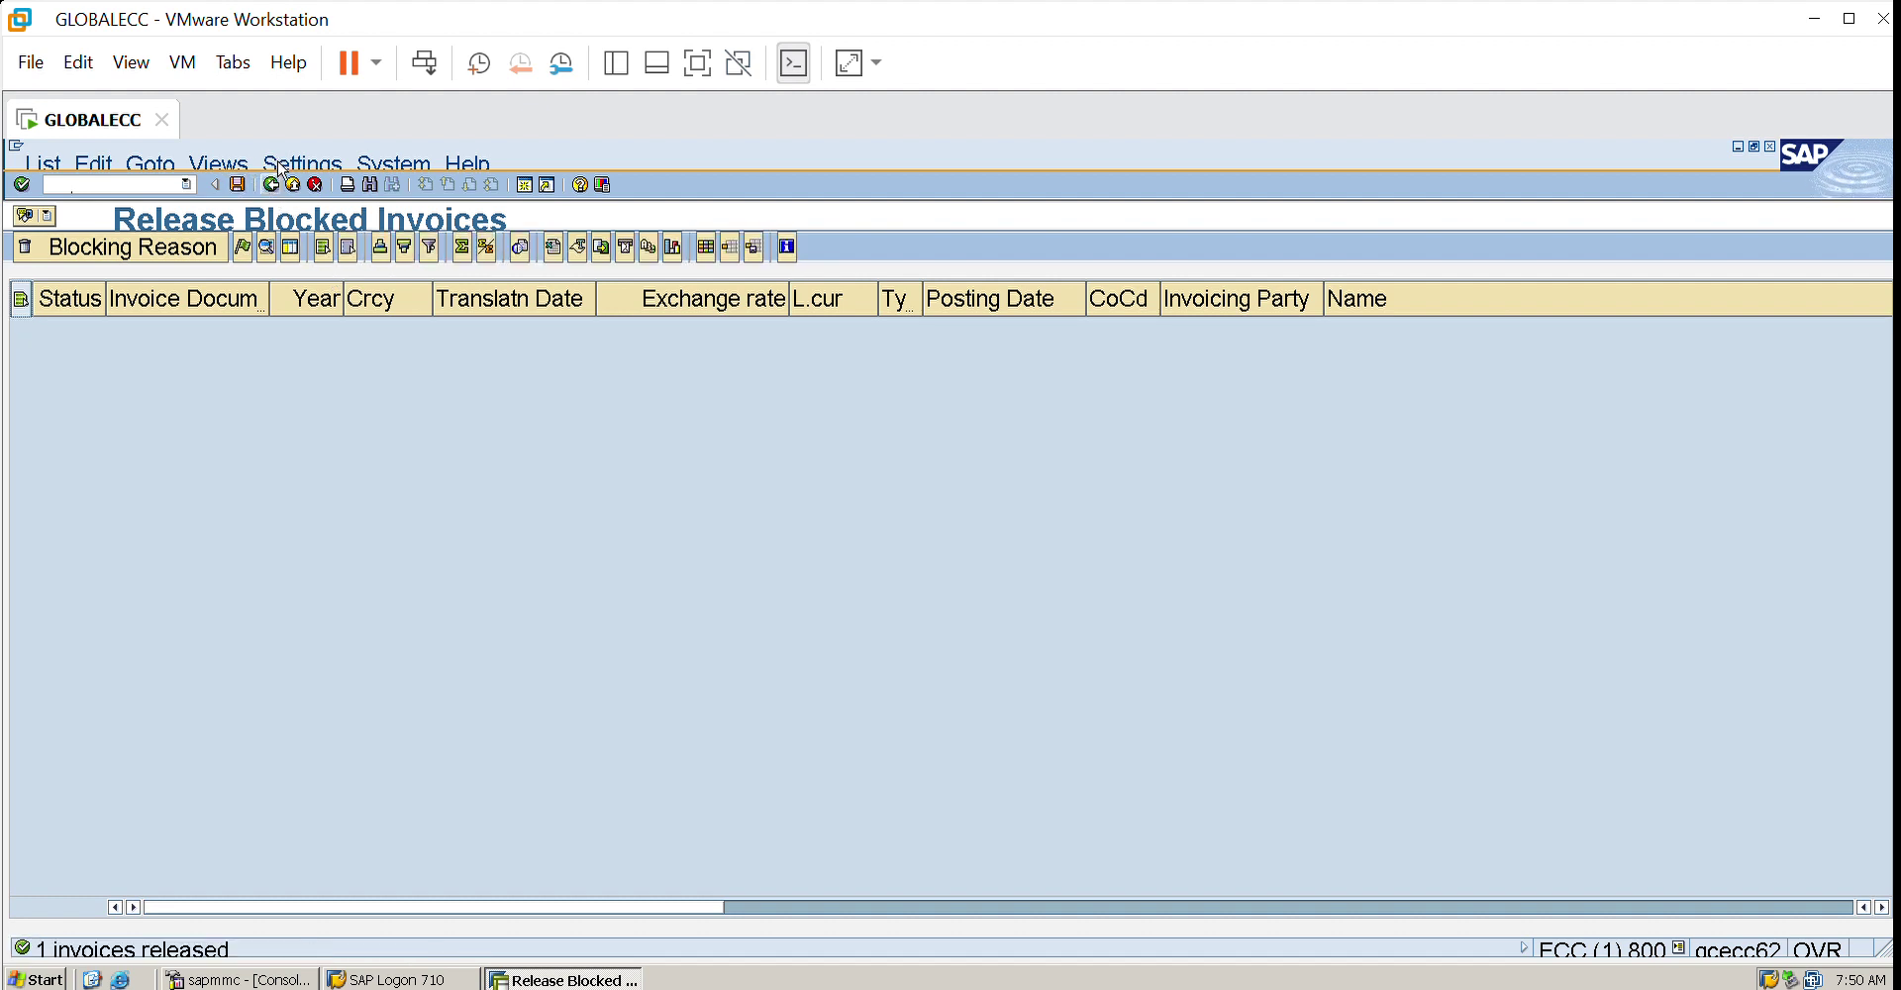
pyautogui.click(270, 184)
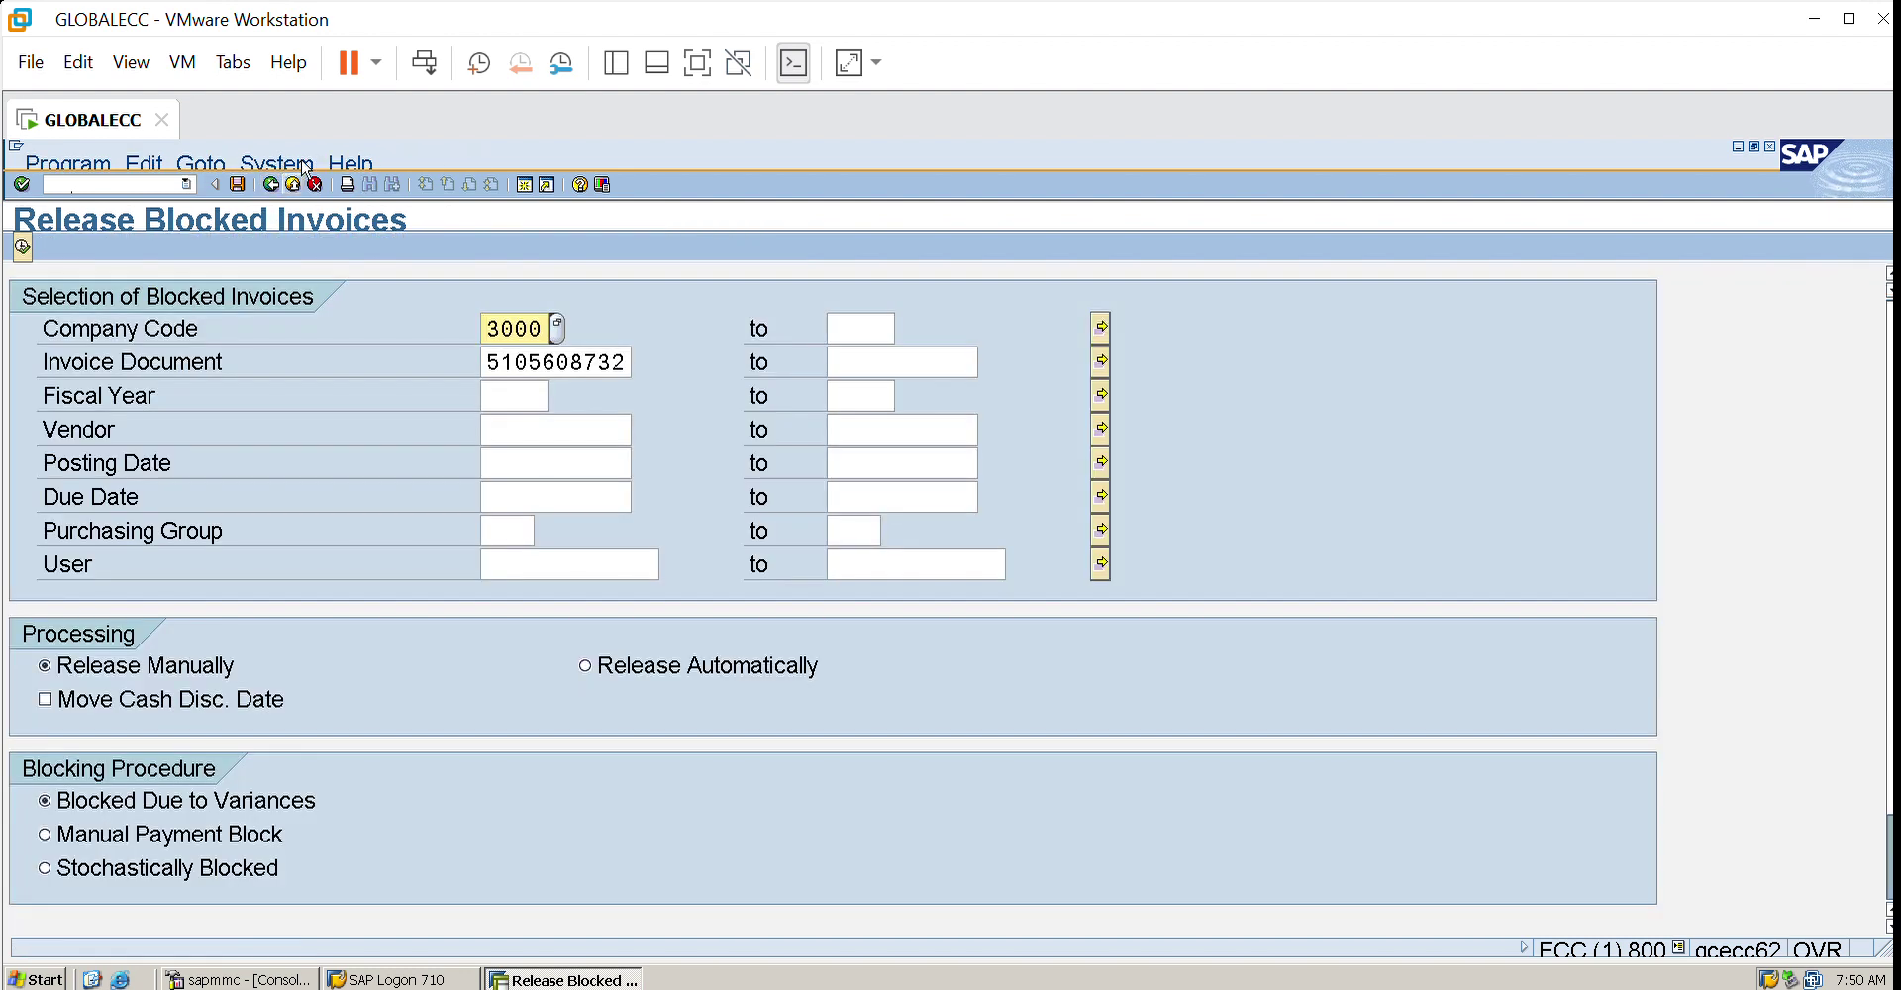
pyautogui.click(289, 184)
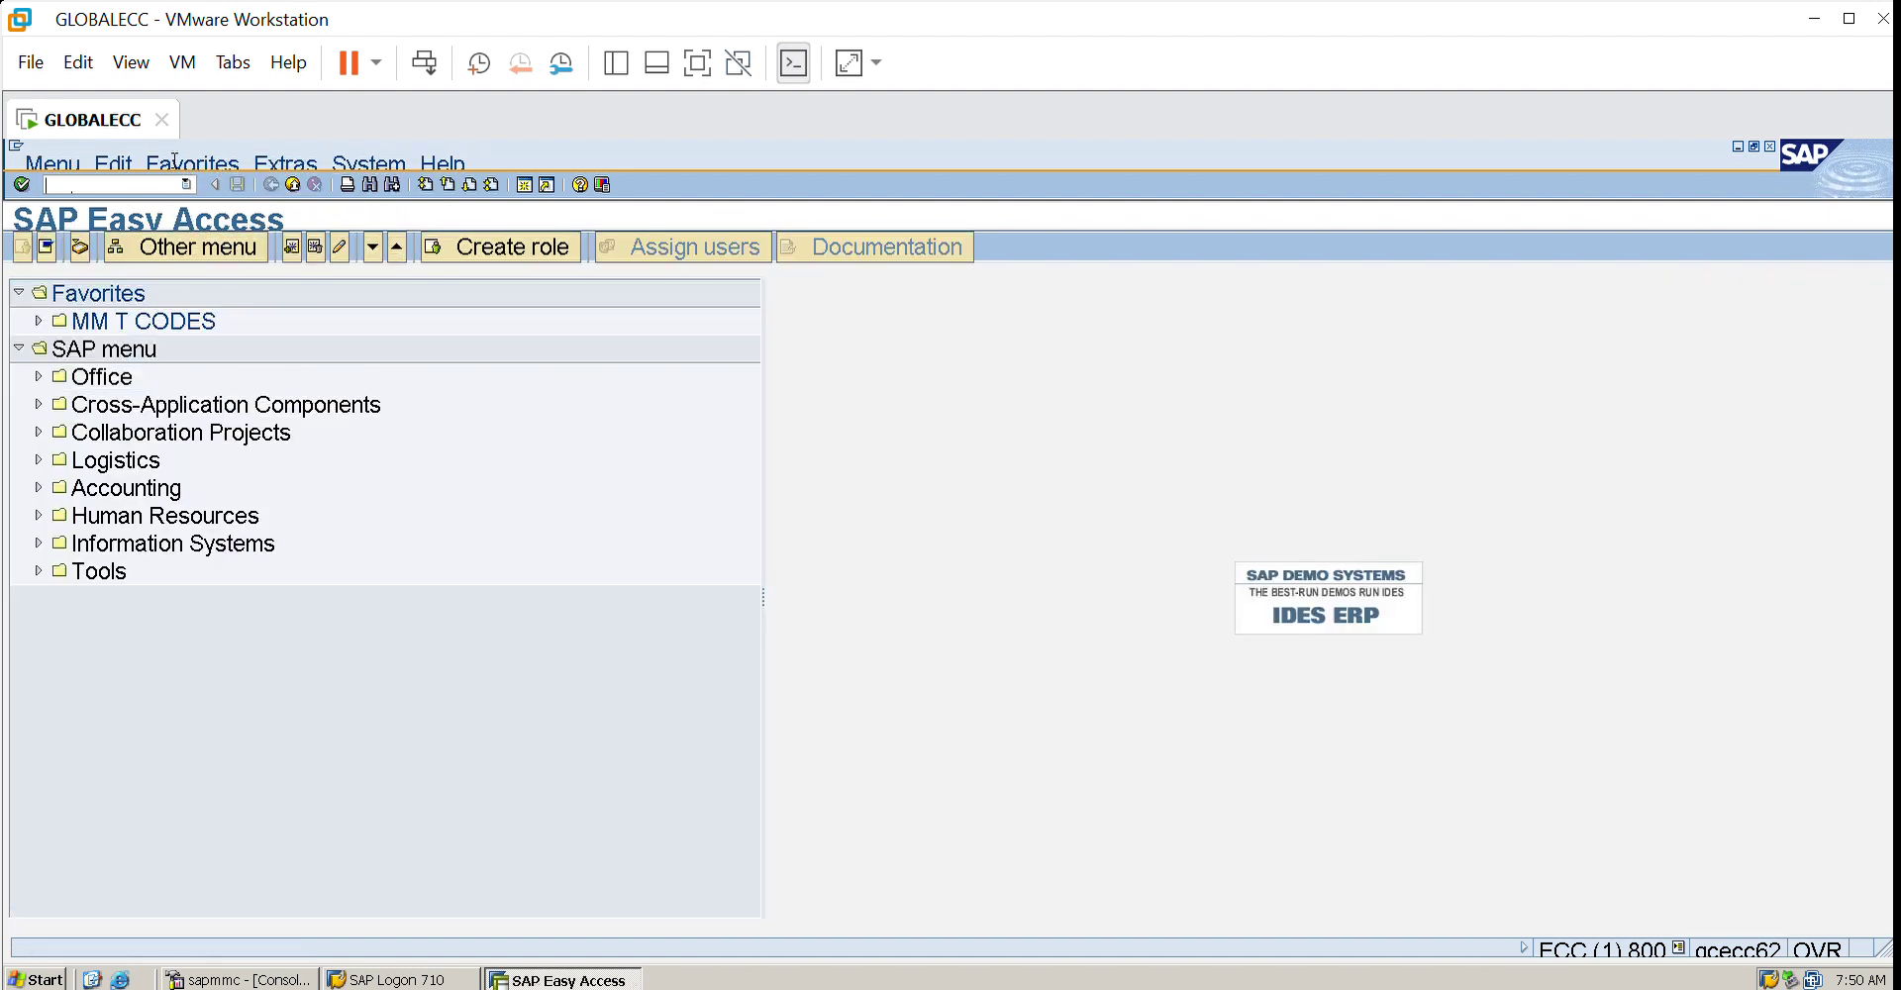
# - Open transaction MIR4 and display the released invoice document for fiscal year 2024
pyautogui.write('mir4')
pyautogui.press('Return')
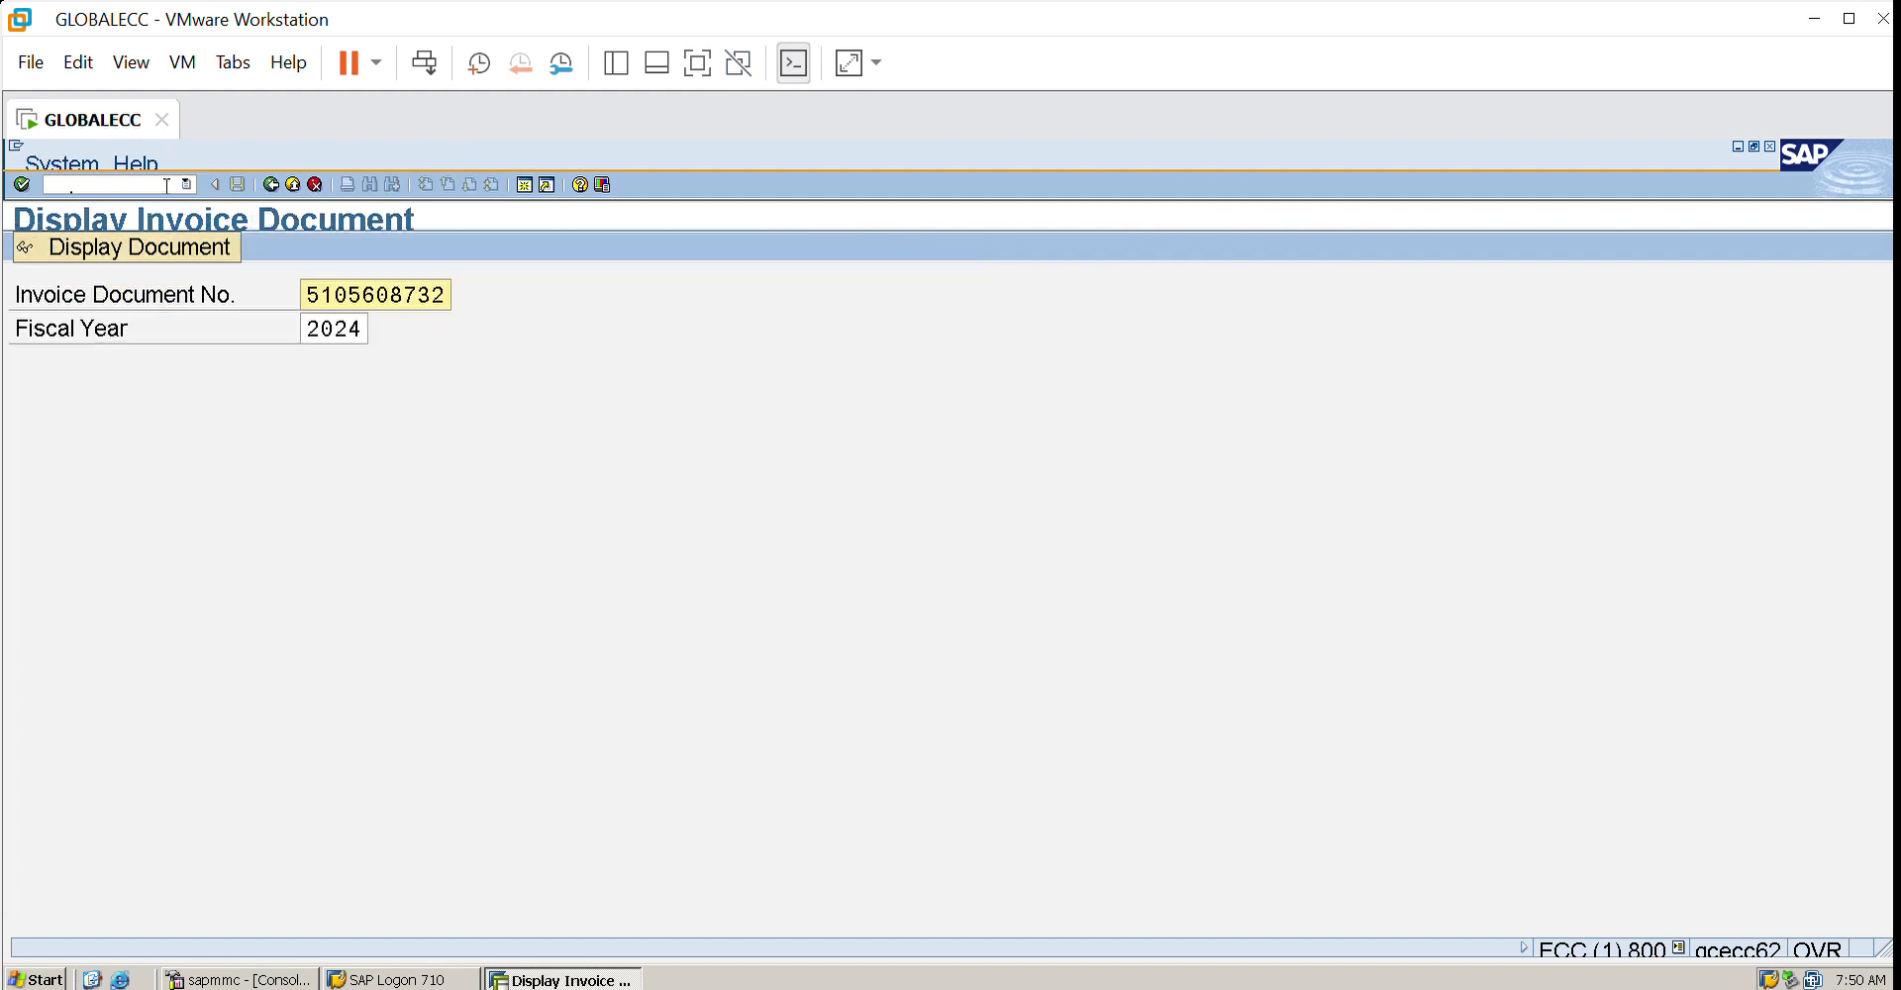
pyautogui.press('Return')
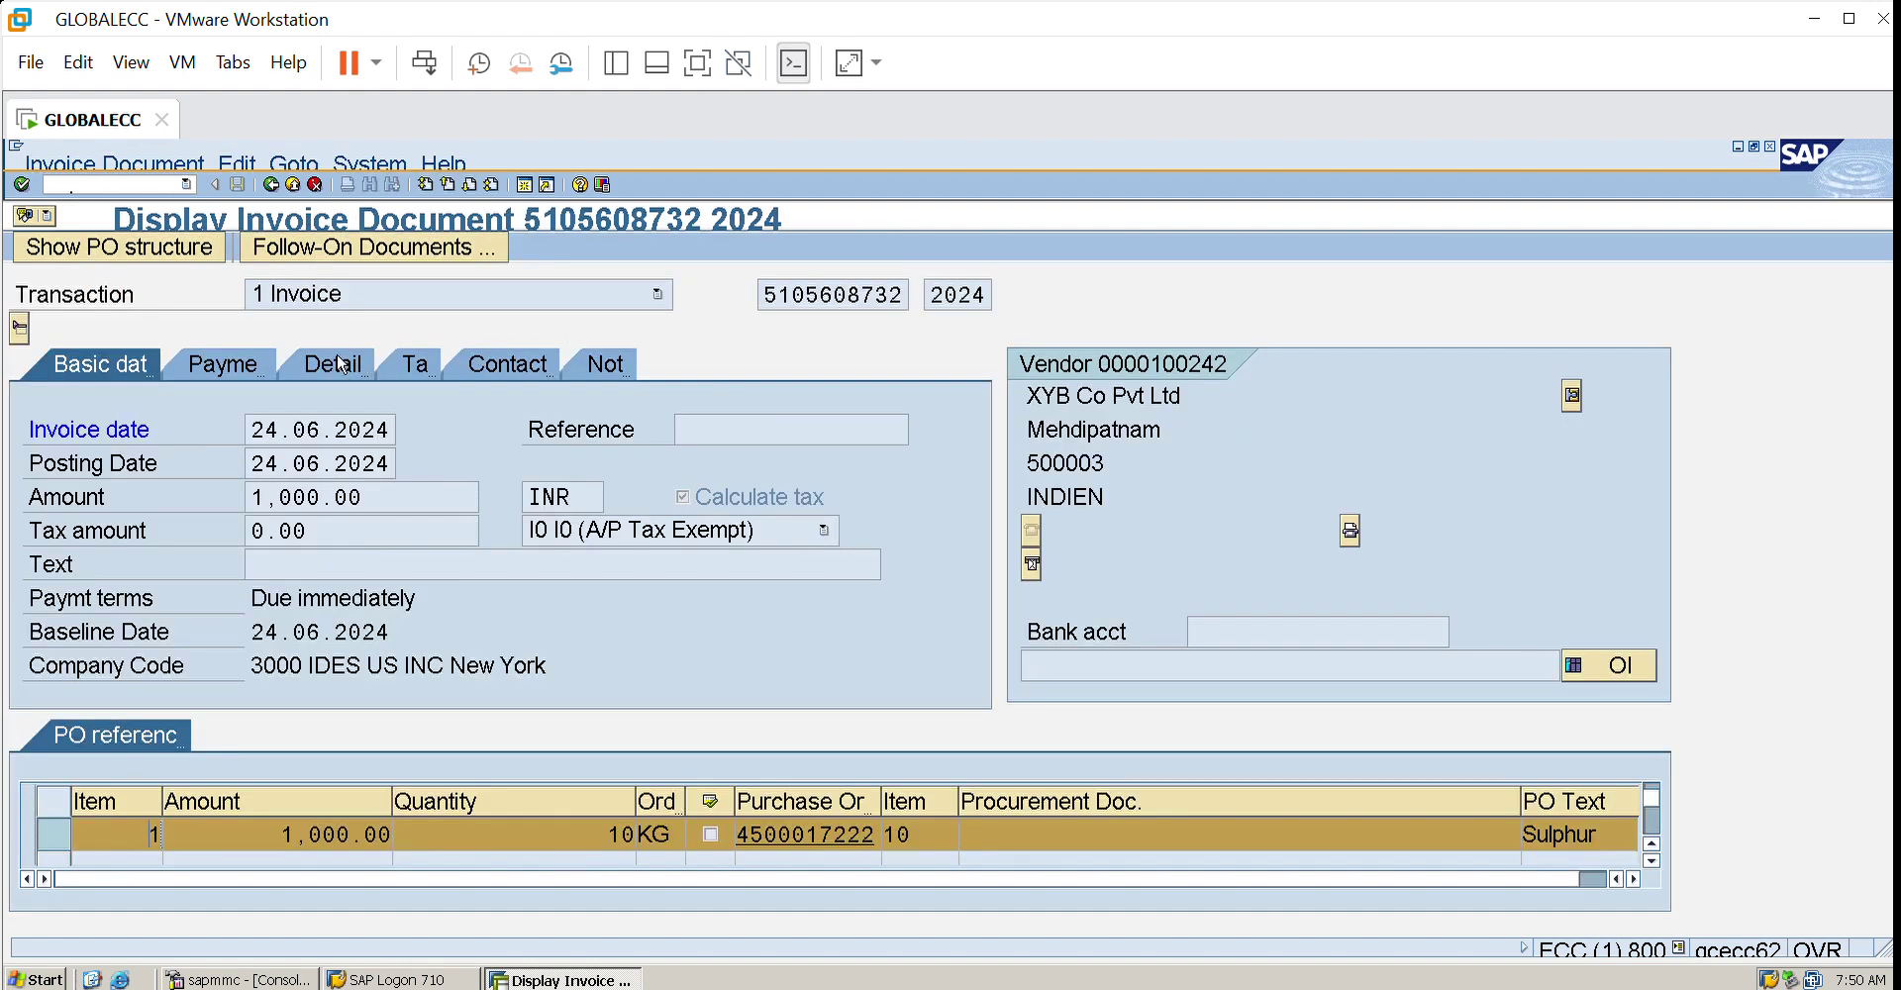
# - Check the invoice's header details and its payment block setting with the available block options, and leave the invoice display
pyautogui.click(336, 352)
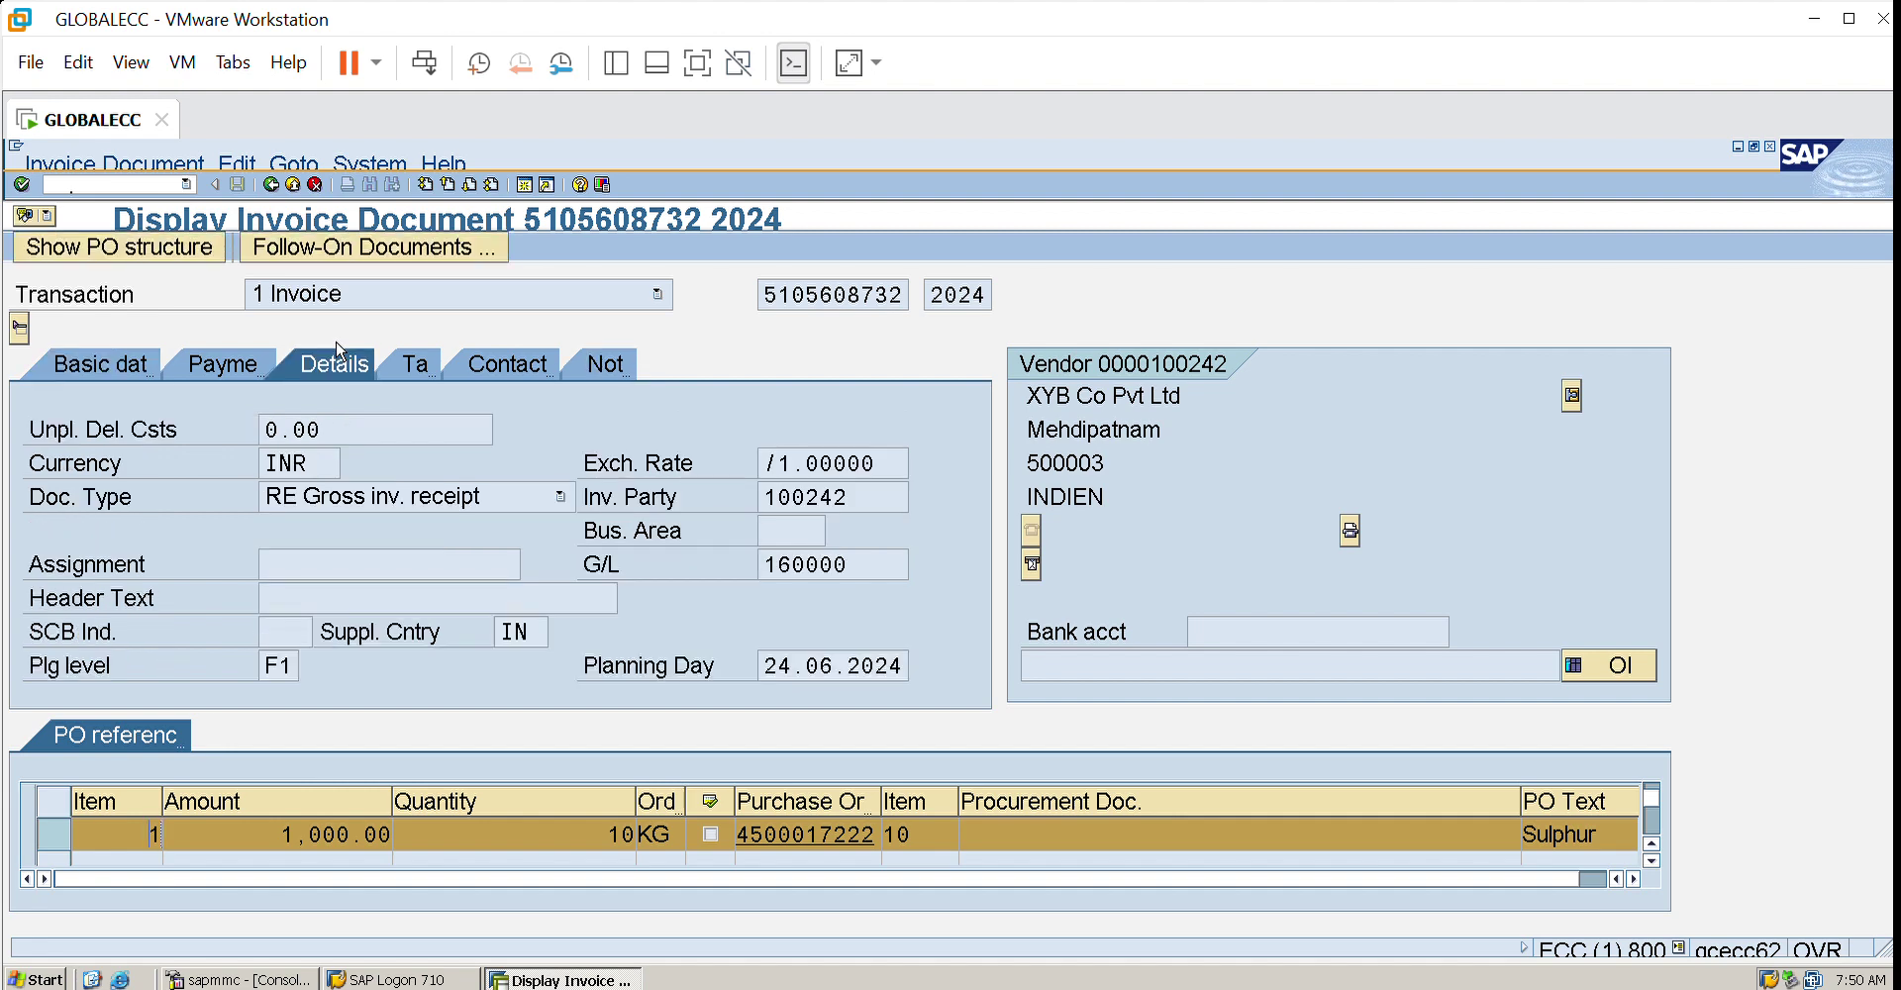
pyautogui.click(223, 358)
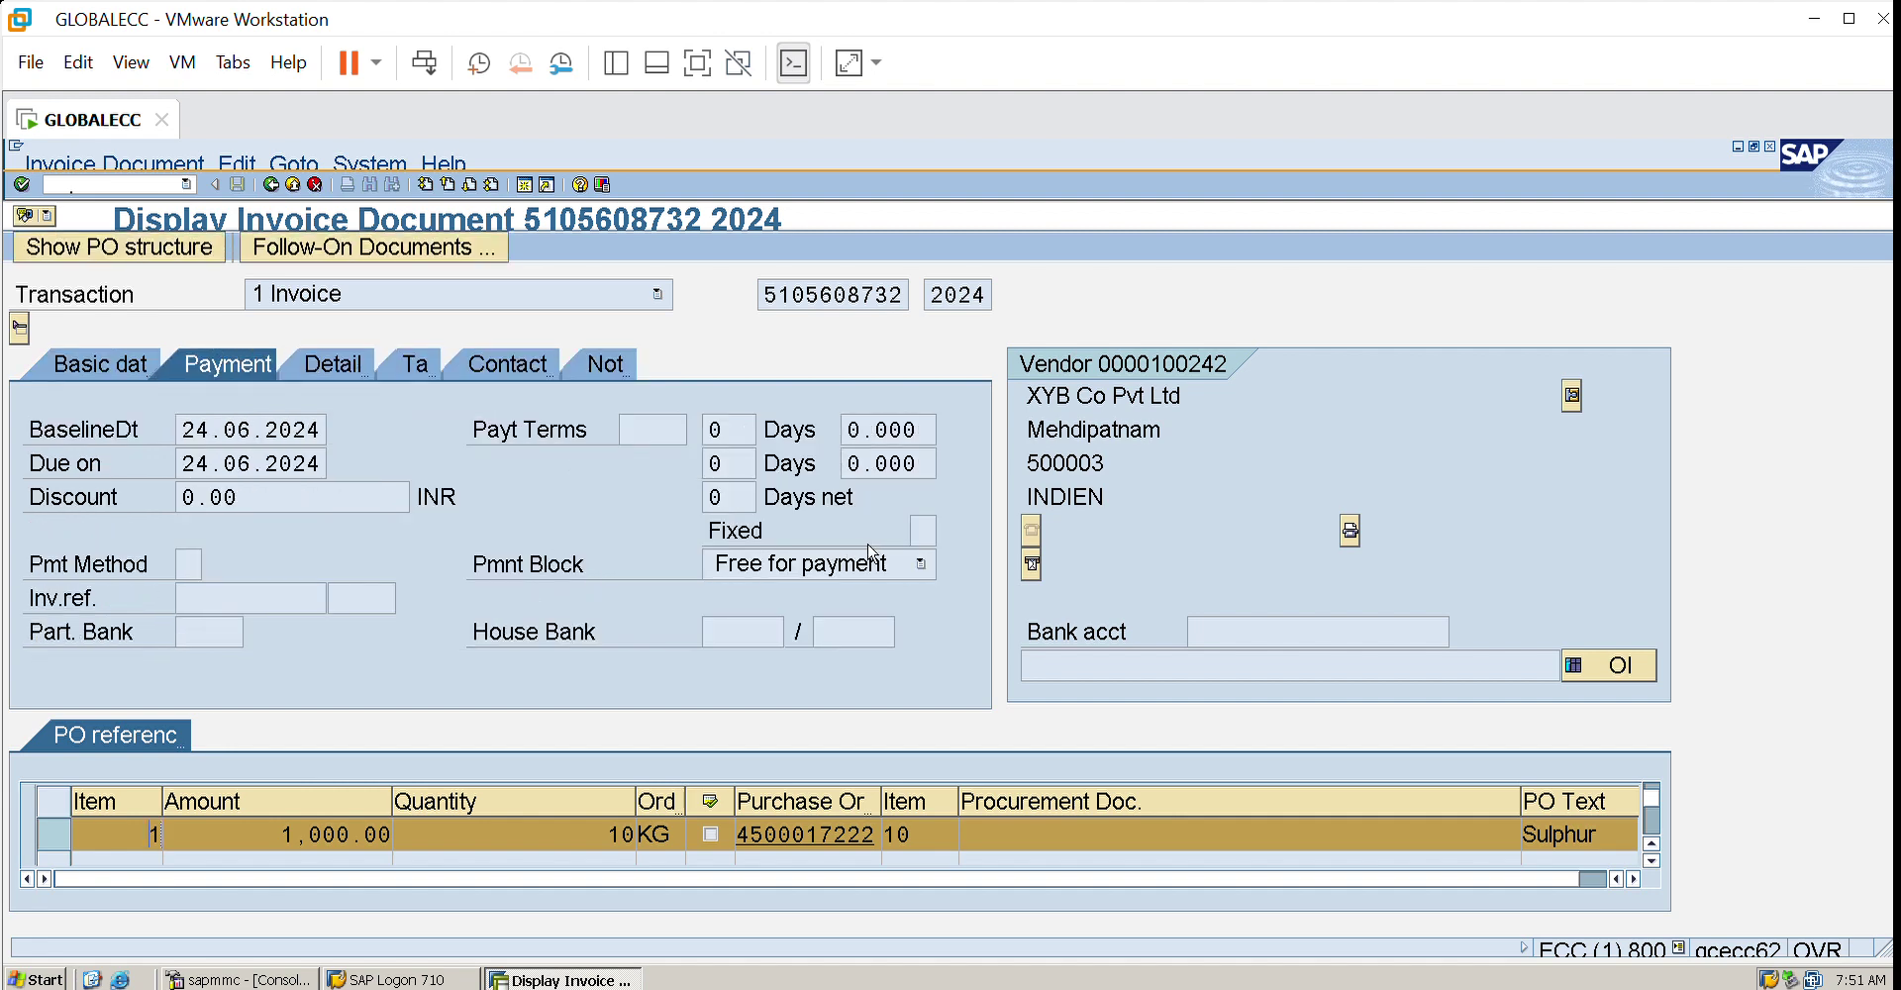
pyautogui.click(921, 563)
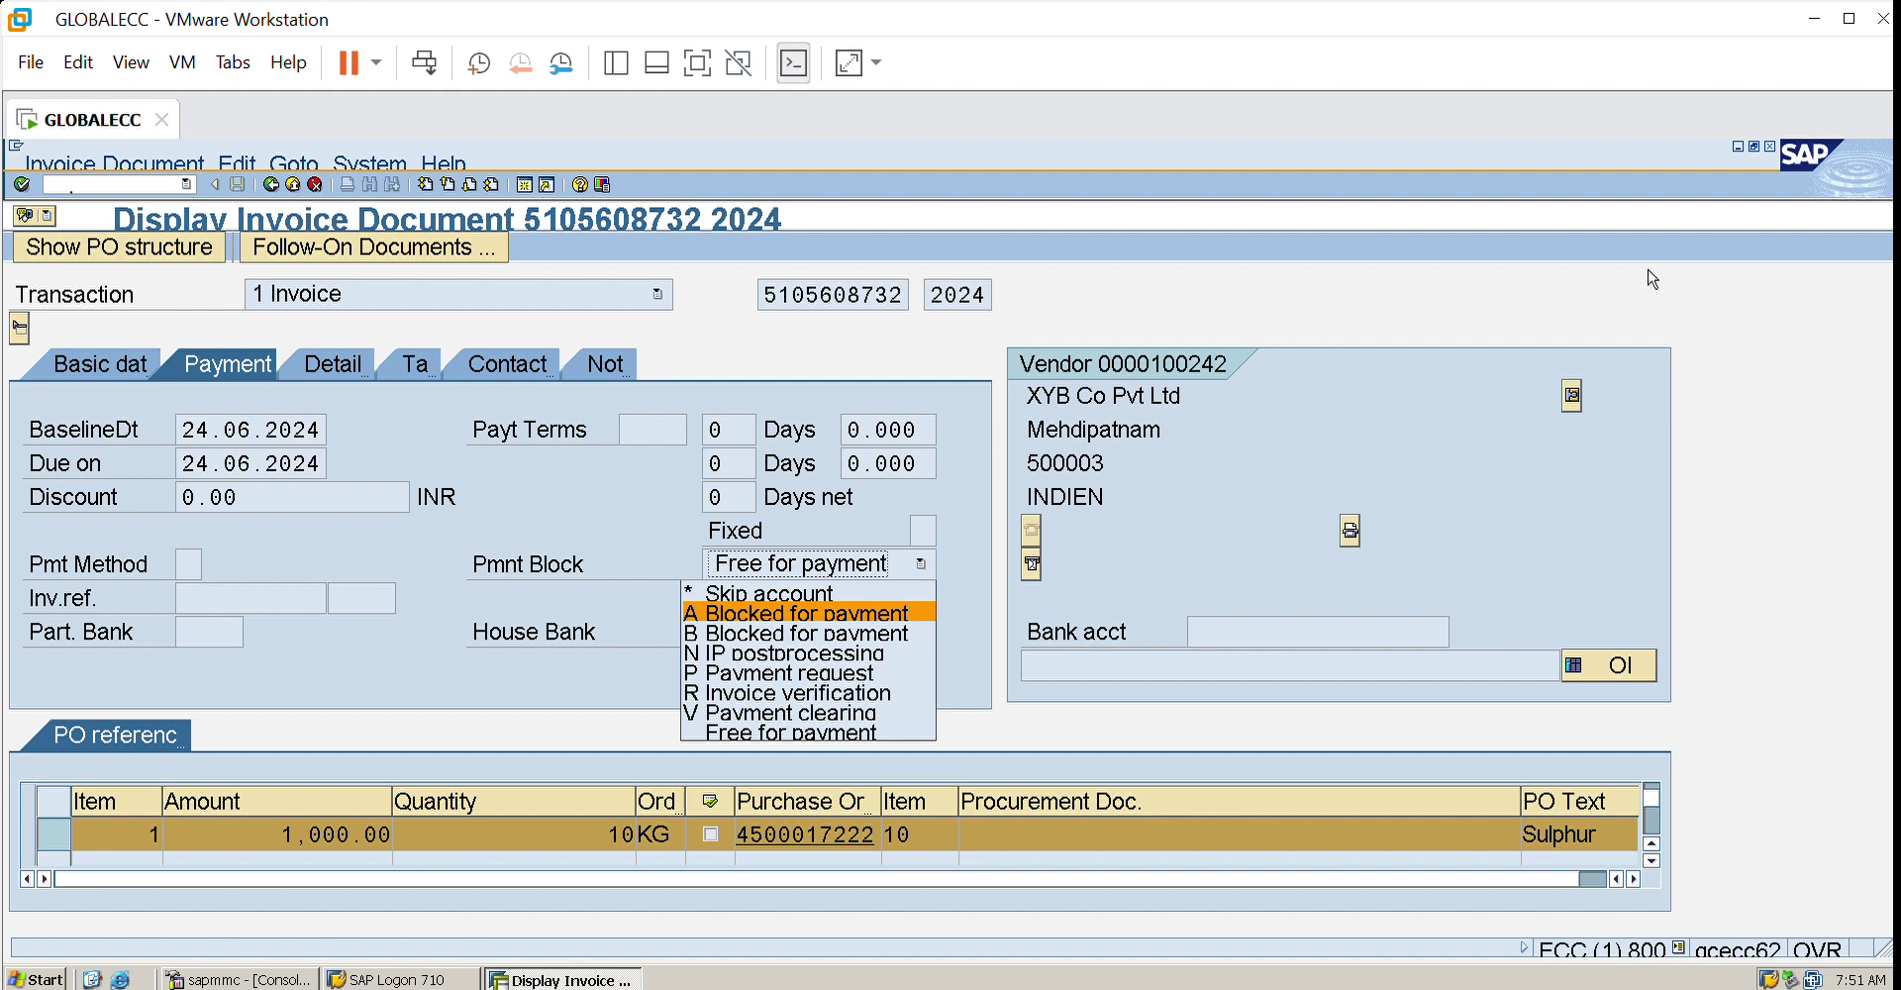
pyautogui.click(293, 182)
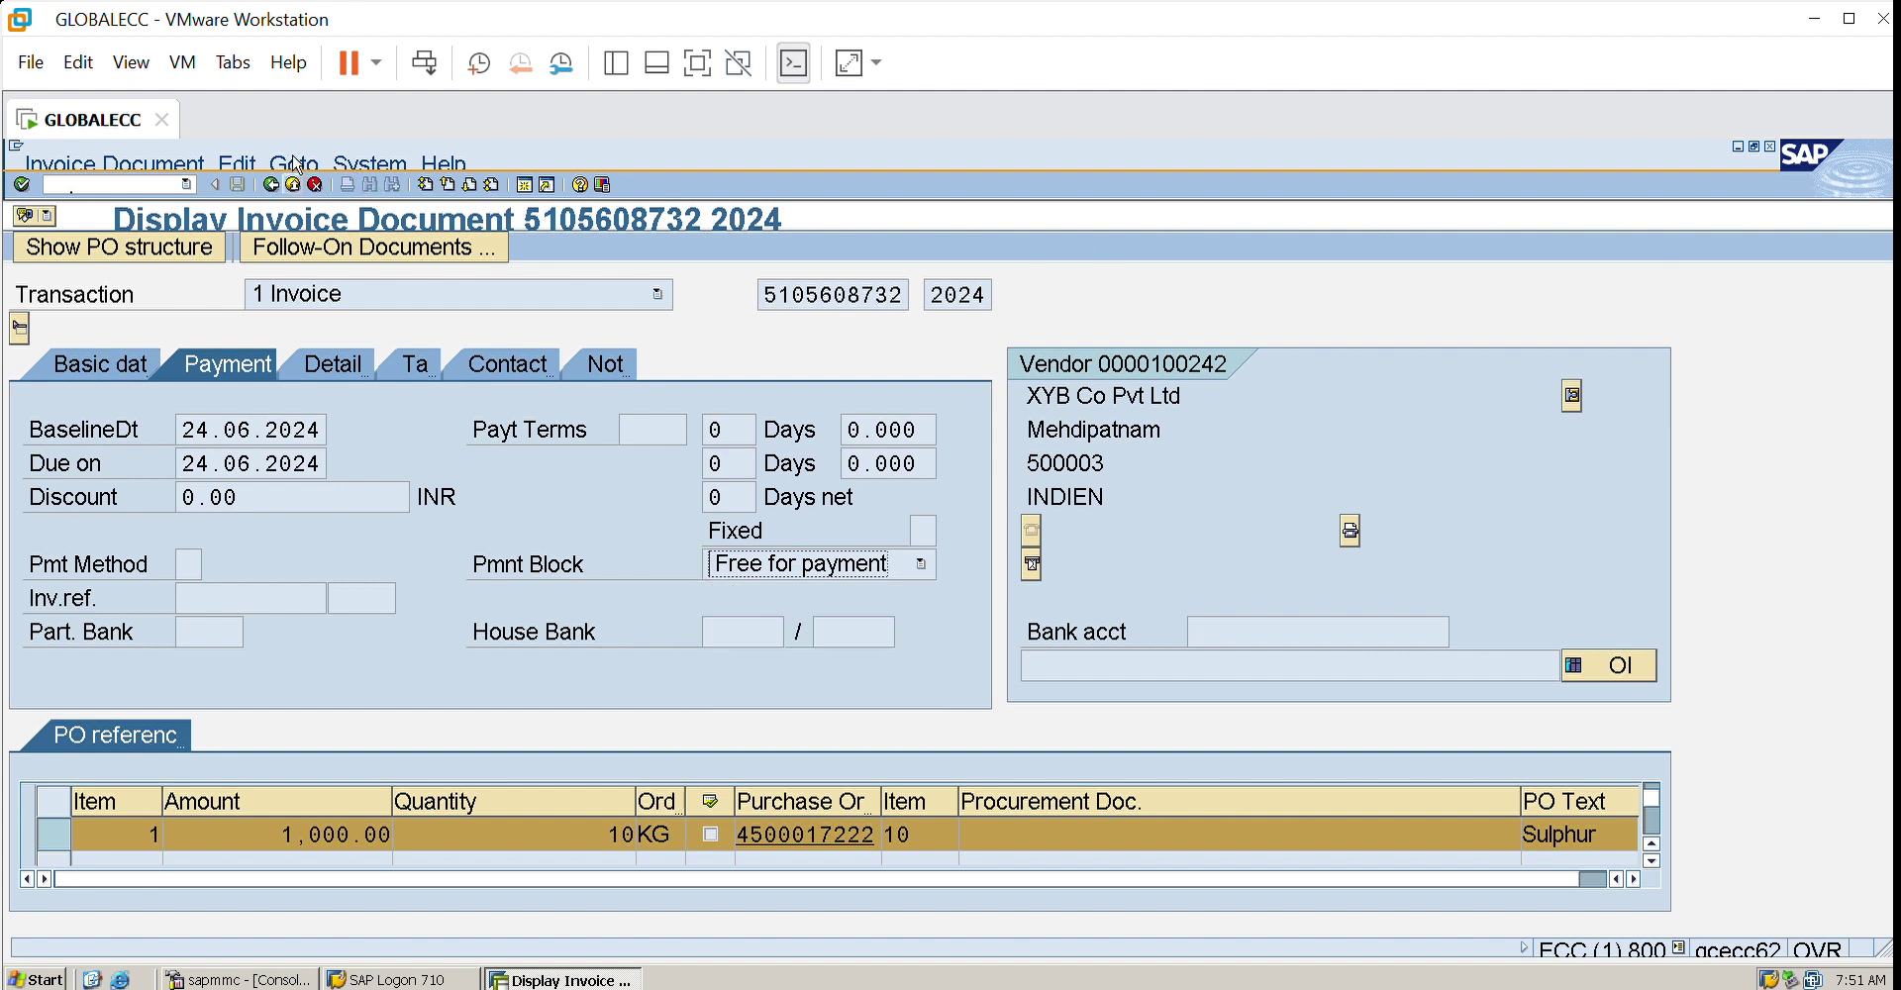
pyautogui.click(293, 184)
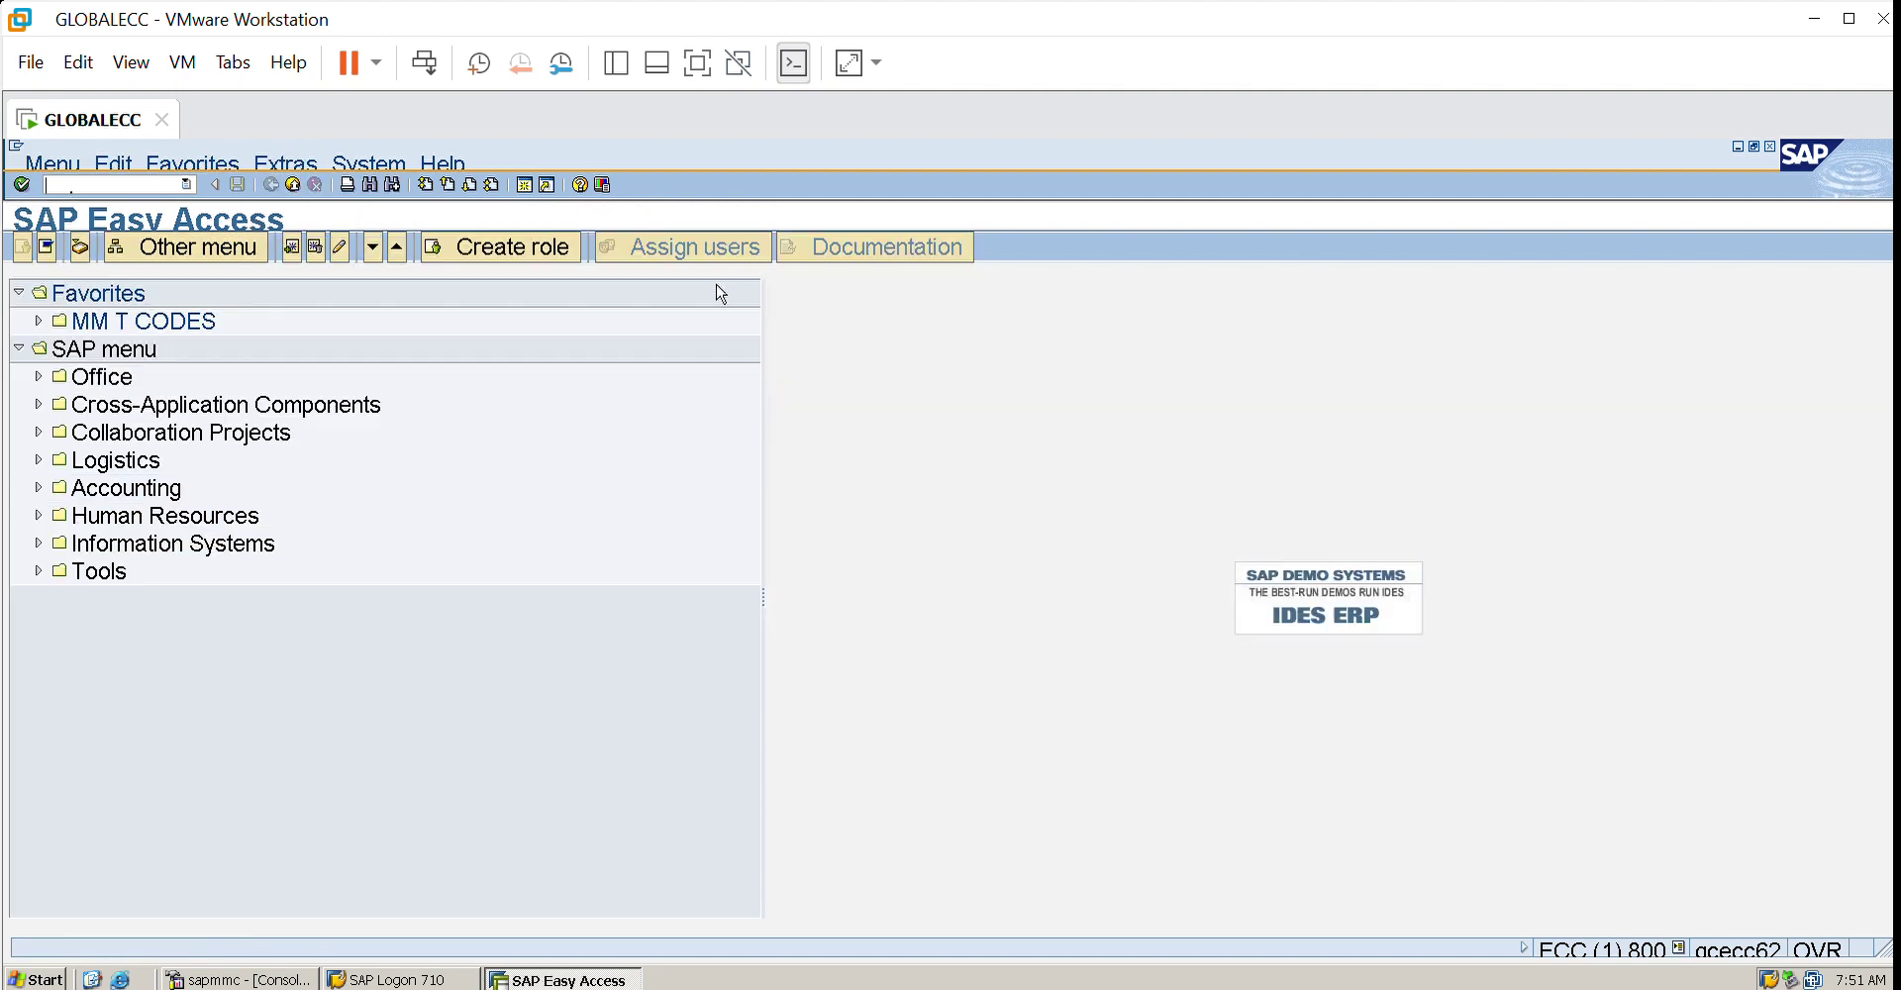